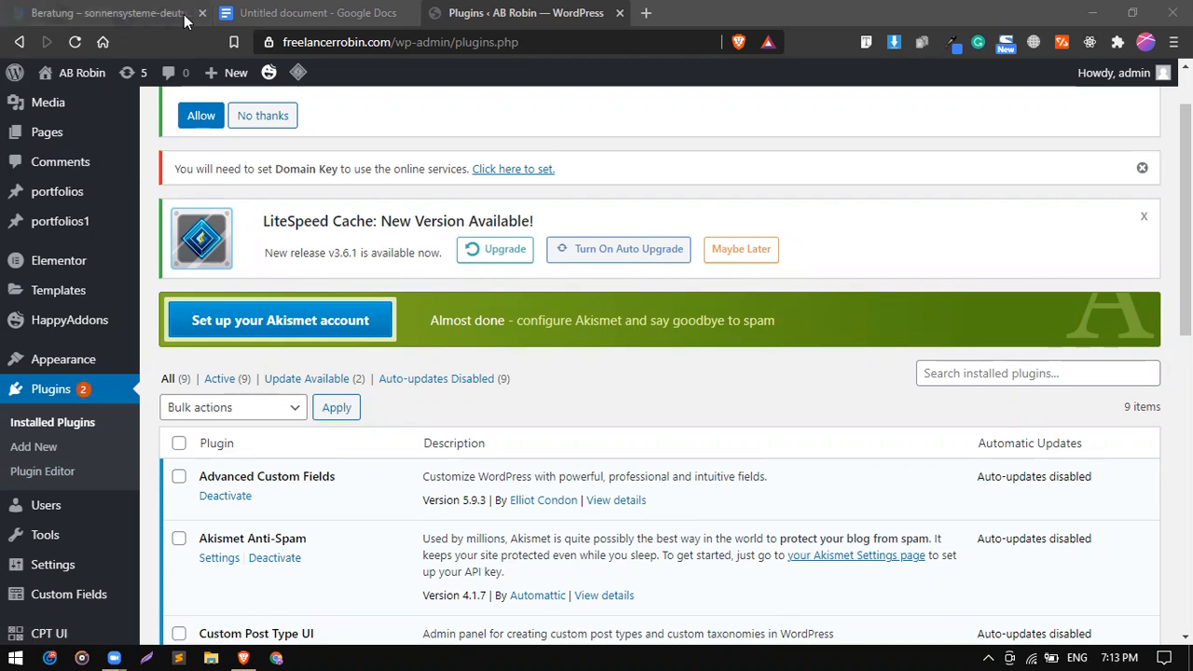
Close the consulting website tab and rename the untitled Google Doc to 'Home'.
{"action": "left_click", "coordinate": [203, 14]}
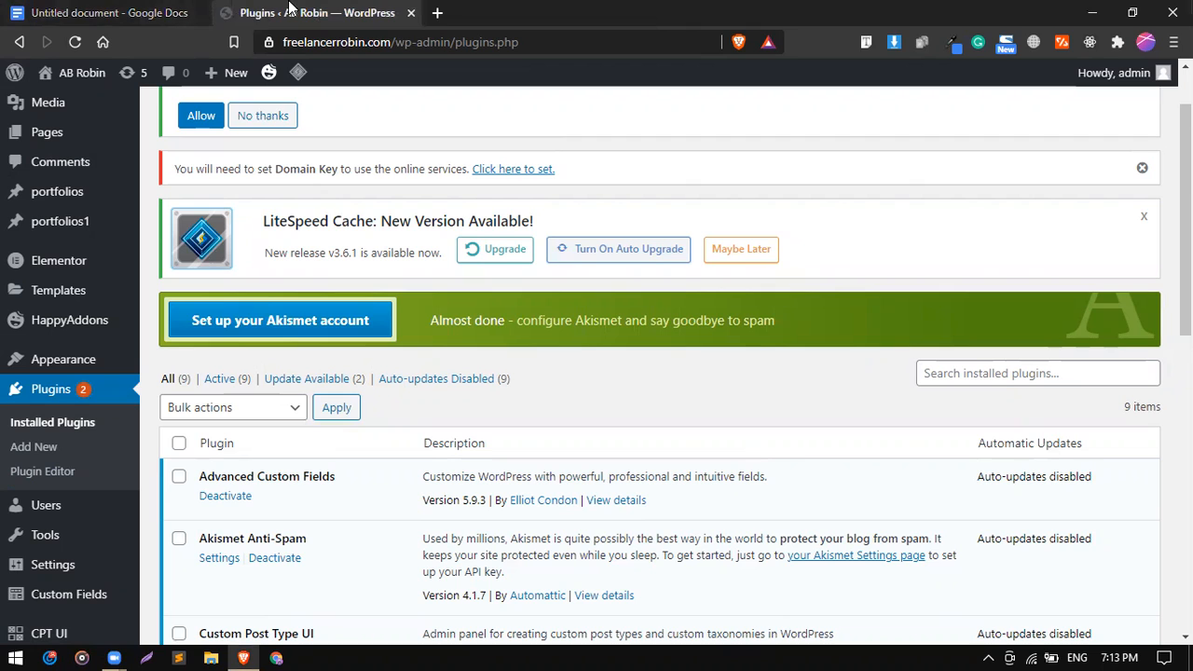
{"action": "left_click", "coordinate": [103, 9]}
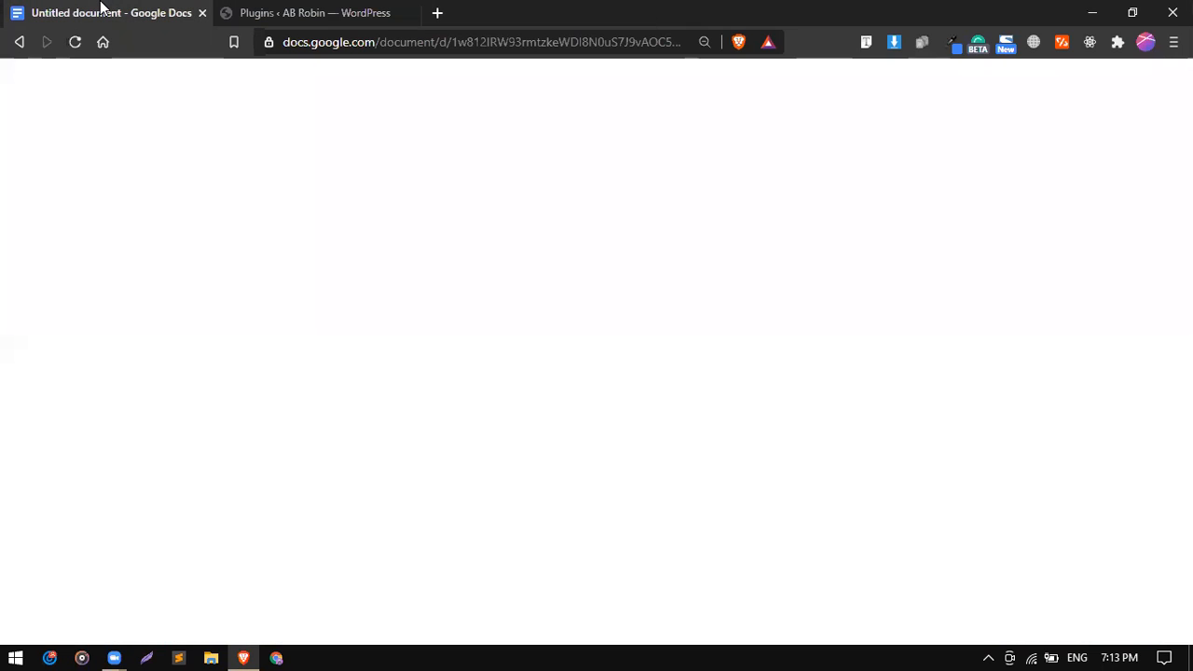
{"action": "left_click", "coordinate": [145, 75]}
{"action": "type", "text": "Home"}
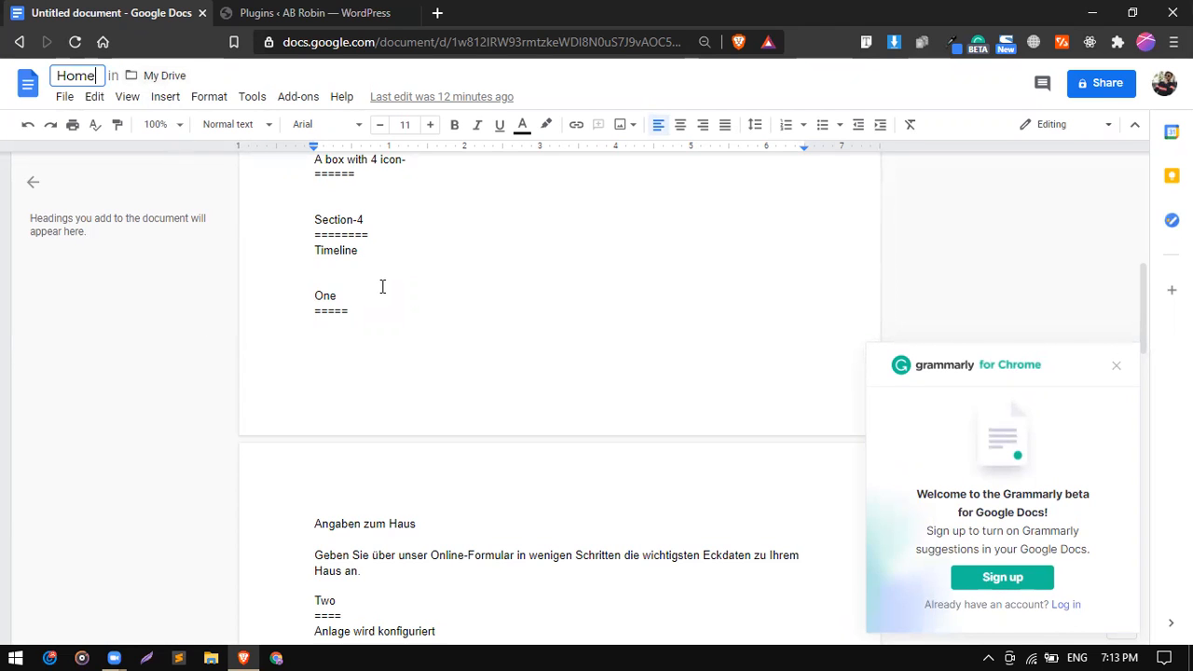
{"action": "scroll", "coordinate": [381, 286], "scroll_direction": "up", "scroll_amount": 8}
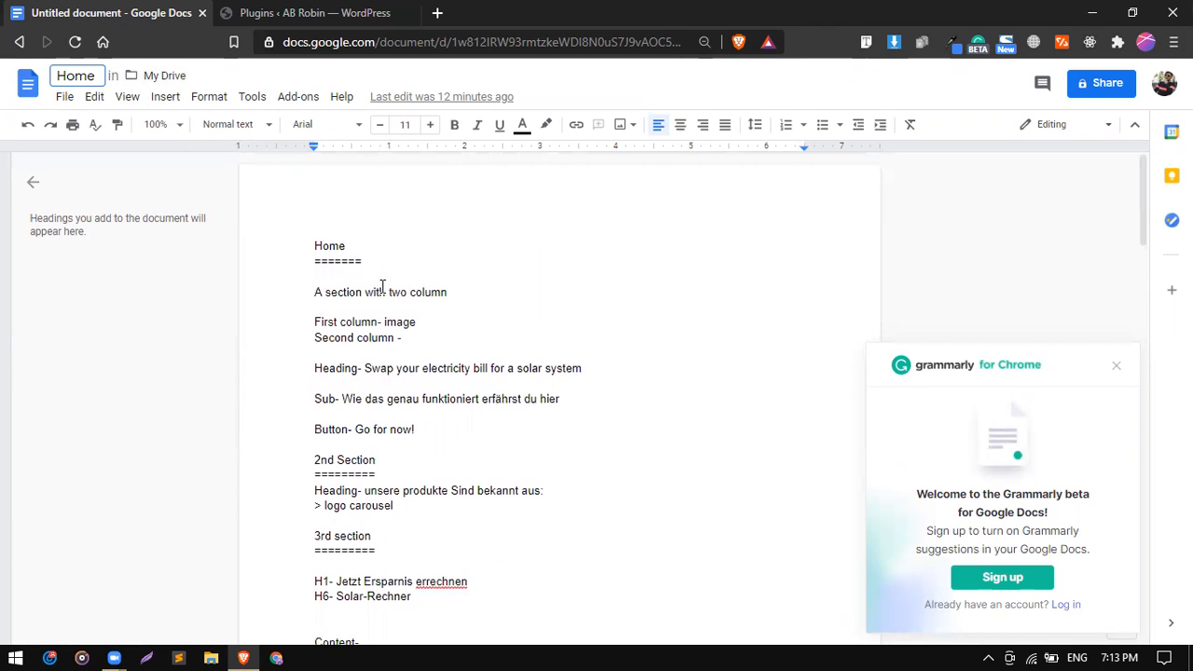
Back in WordPress admin, go to Appearance > Themes to list the installed themes.
{"action": "left_click", "coordinate": [317, 13]}
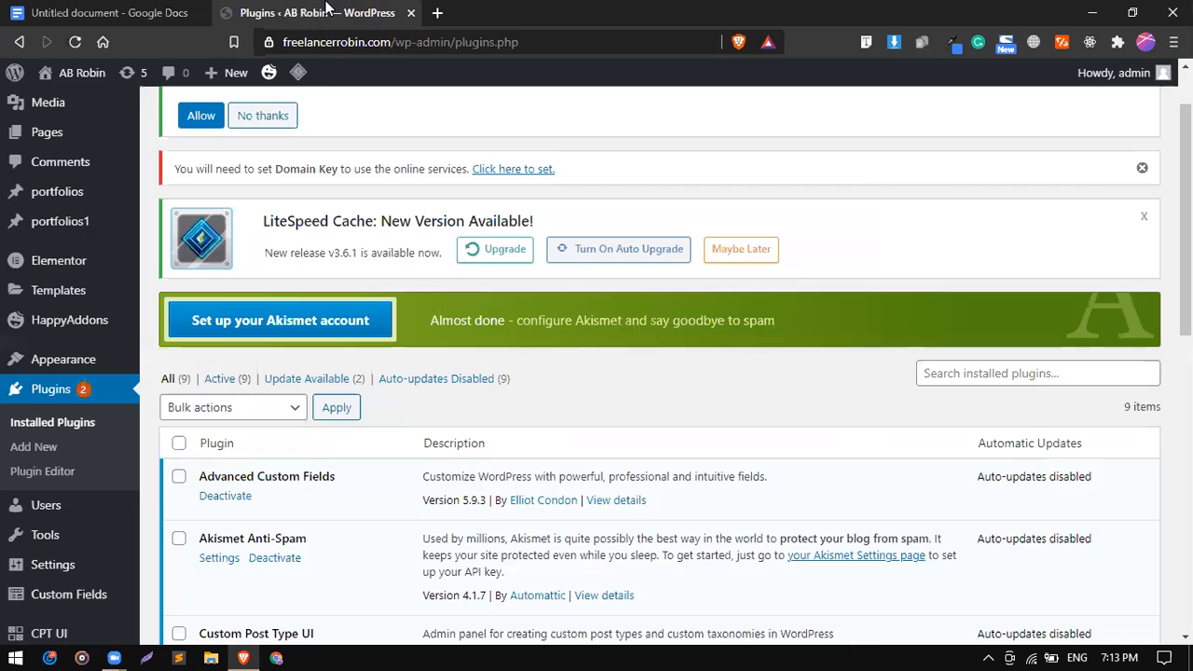
{"action": "scroll", "coordinate": [301, 493], "scroll_direction": "down", "scroll_amount": 5}
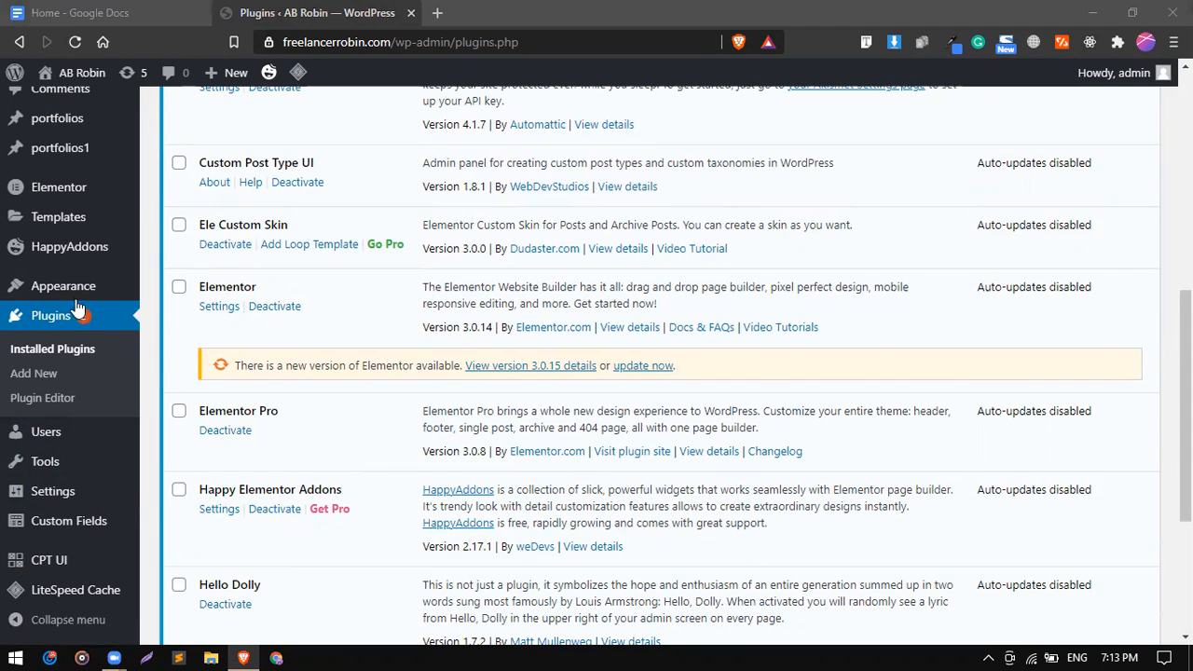
{"action": "mouse_move", "coordinate": [76, 295]}
{"action": "left_click", "coordinate": [162, 303]}
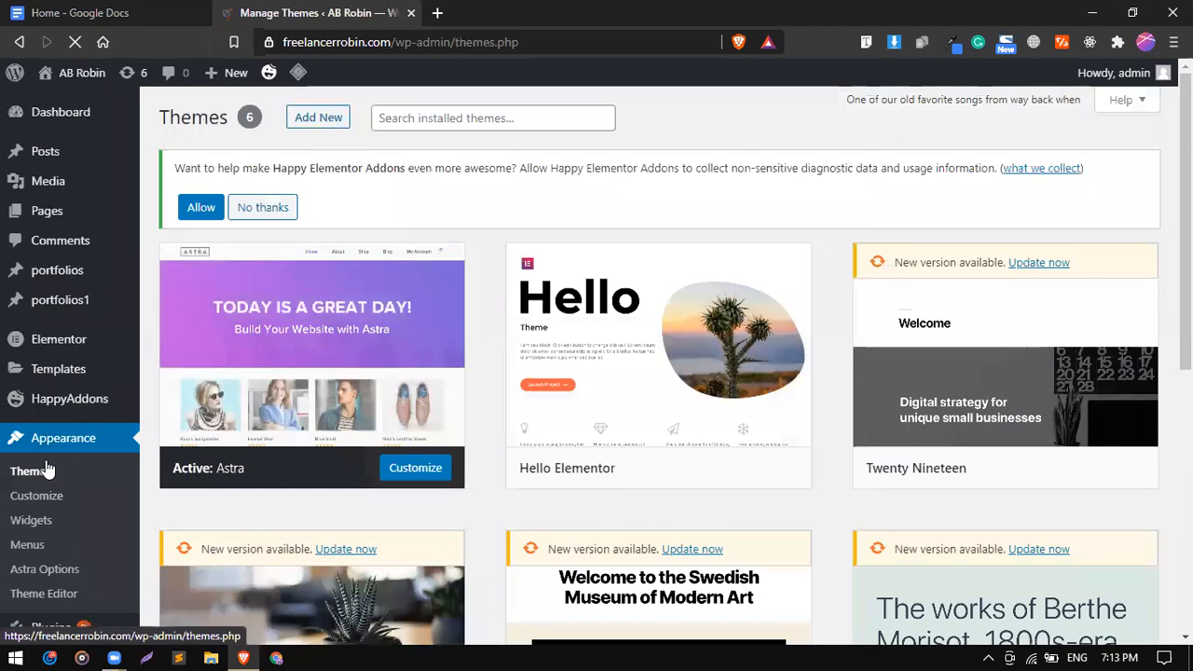
{"action": "scroll", "coordinate": [21, 466], "scroll_direction": "down", "scroll_amount": 2}
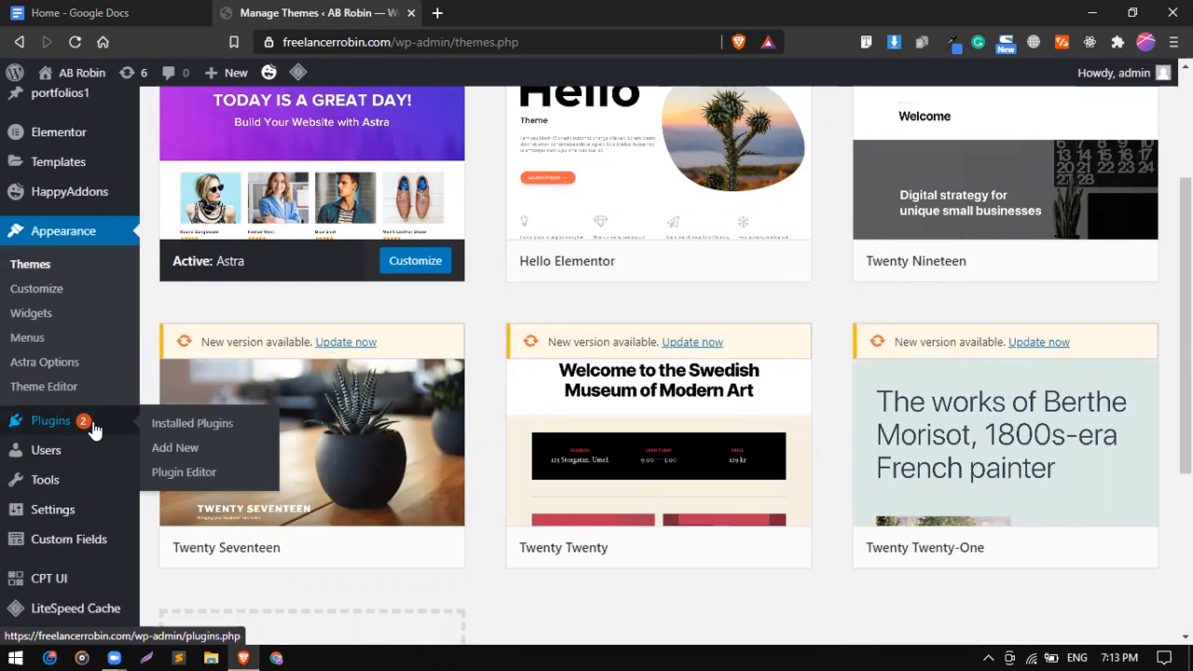
Search Plugins > Add New for 'happy addons', then switch back to the Home outline.
{"action": "left_click", "coordinate": [183, 448]}
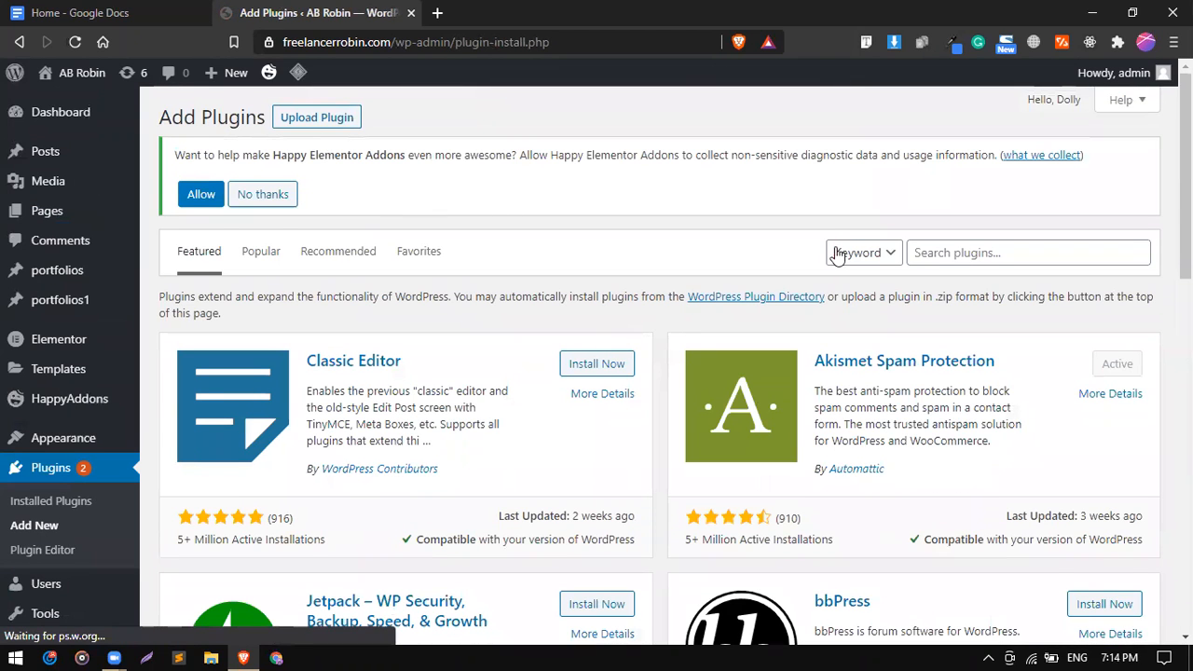
{"action": "left_click", "coordinate": [959, 250]}
{"action": "type", "text": "happ"}
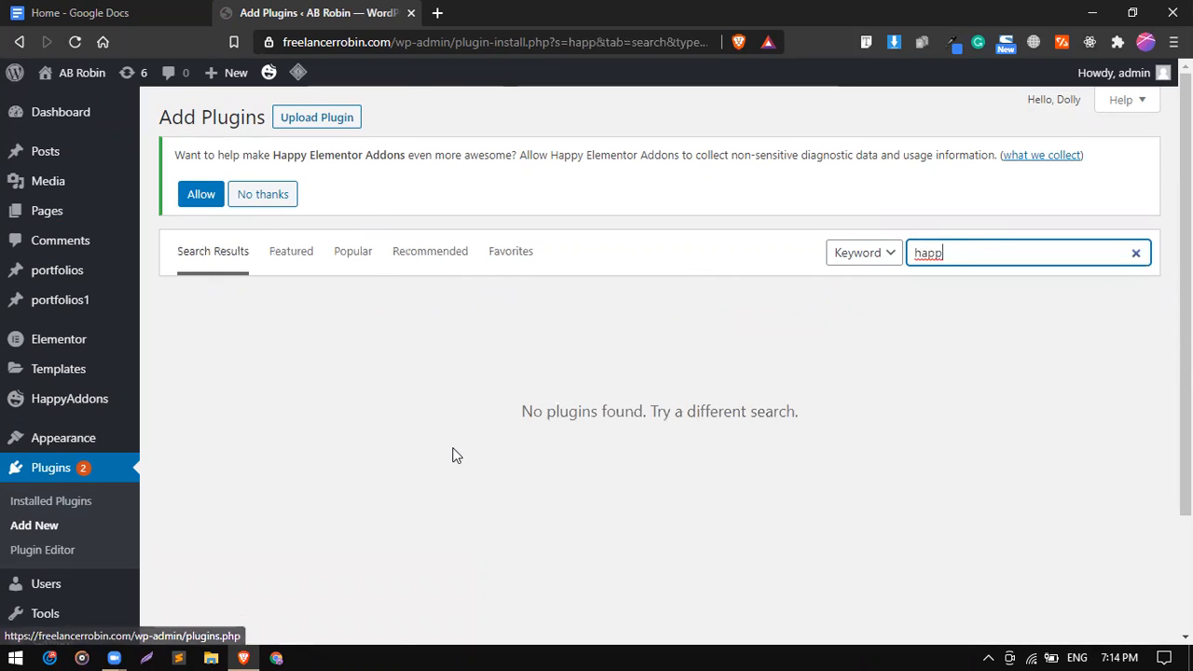
{"action": "type", "text": "y addons"}
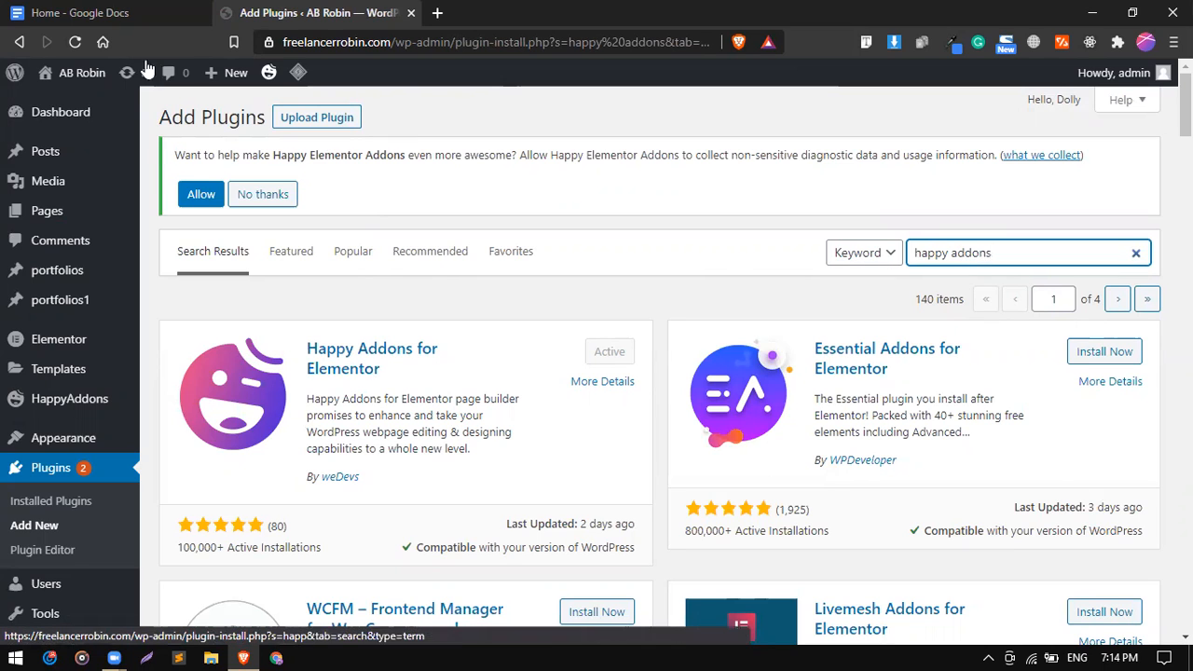
{"action": "left_click", "coordinate": [89, 12]}
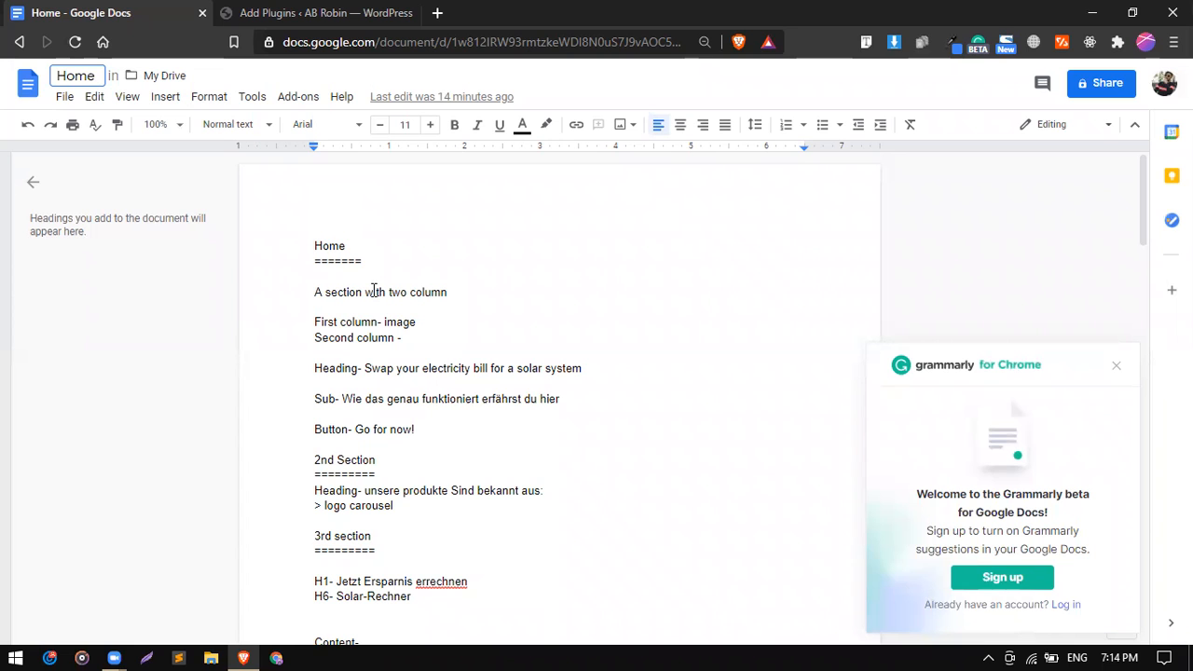
{"action": "key", "text": "ctrl+plus"}
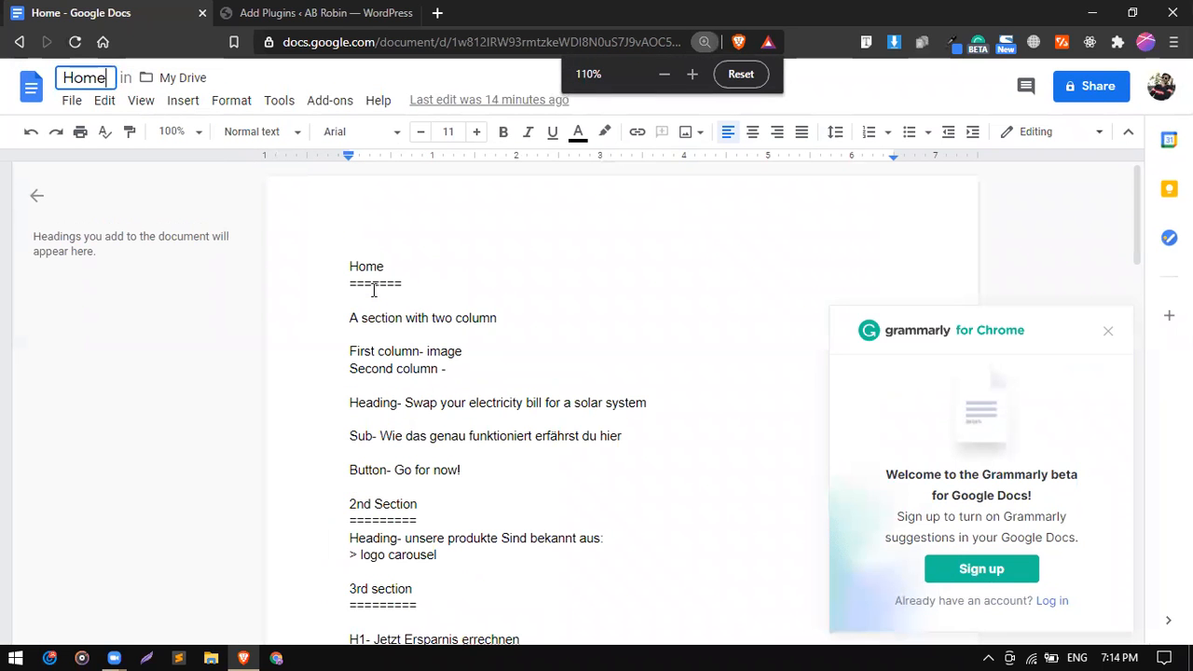
{"action": "scroll", "coordinate": [402, 290], "scroll_direction": "up", "scroll_amount": 3}
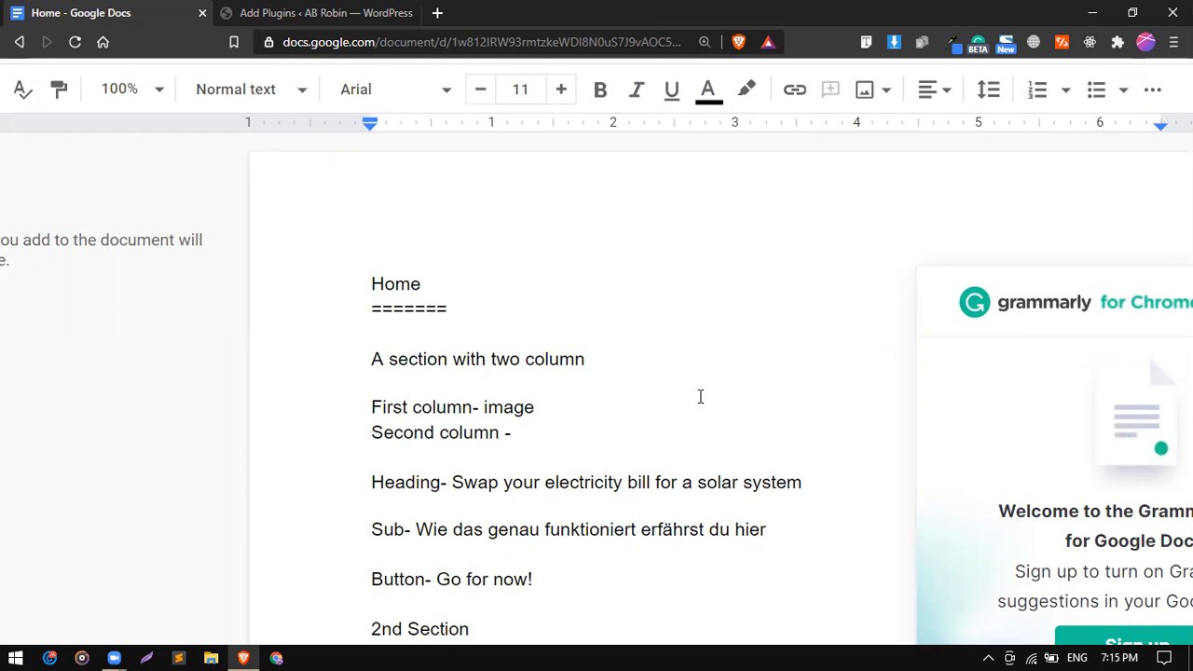
{"action": "scroll", "coordinate": [700, 397], "scroll_direction": "down", "scroll_amount": 1}
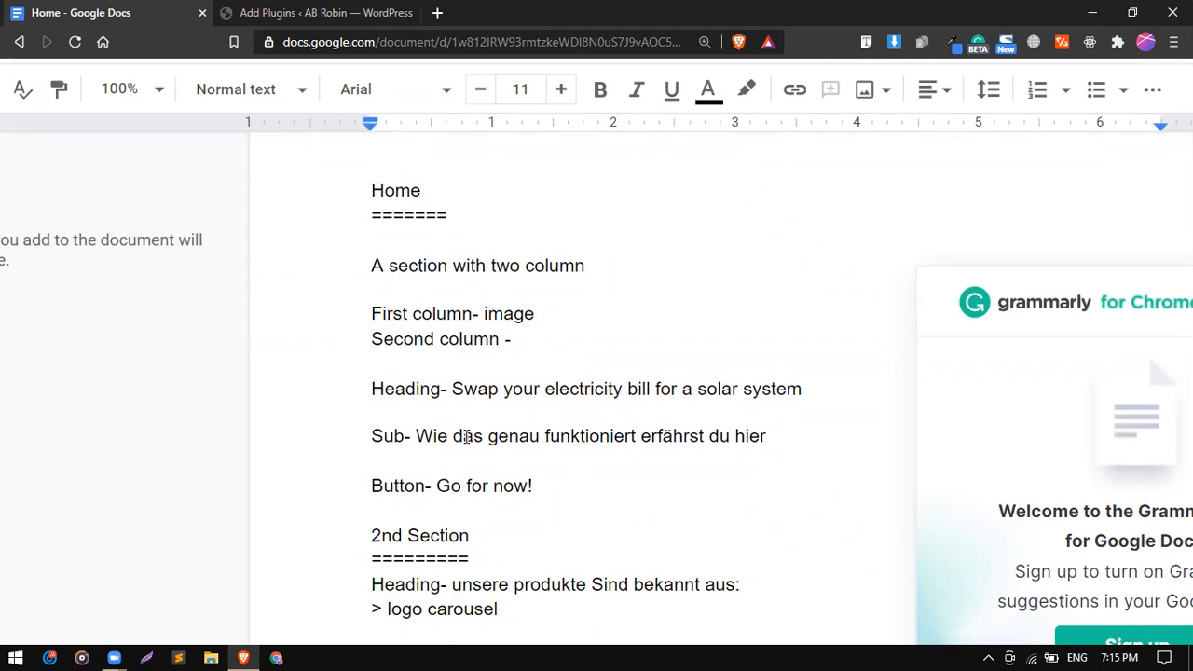
{"action": "scroll", "coordinate": [466, 437], "scroll_direction": "down", "scroll_amount": 3}
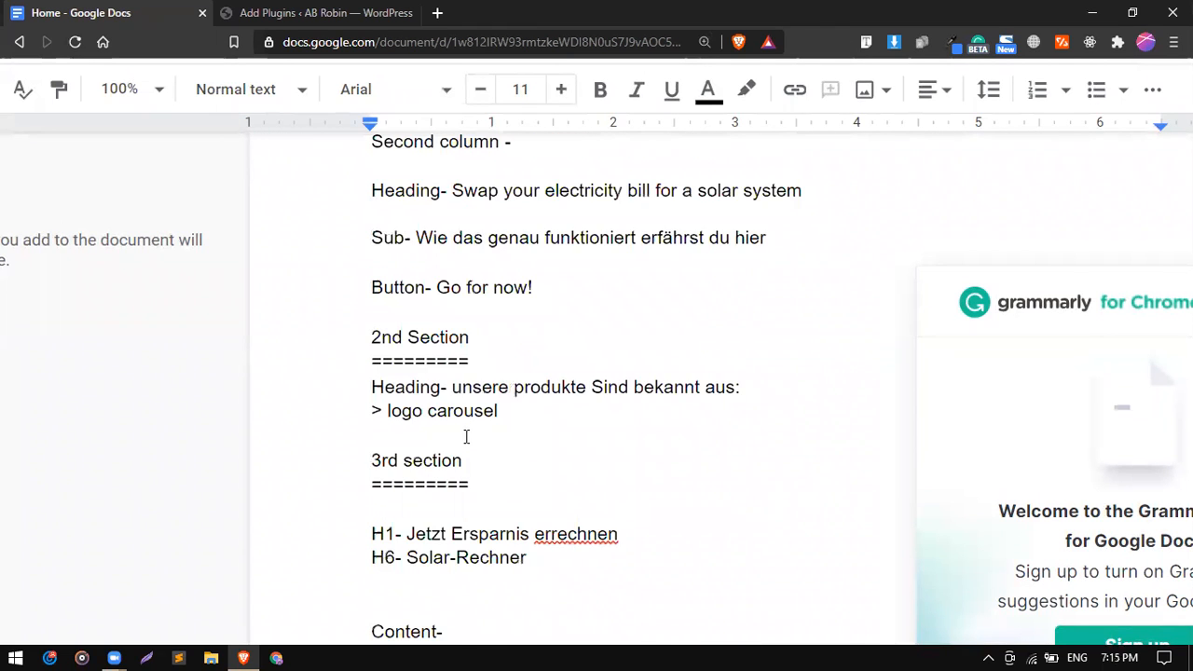
{"action": "scroll", "coordinate": [466, 437], "scroll_direction": "down", "scroll_amount": 2}
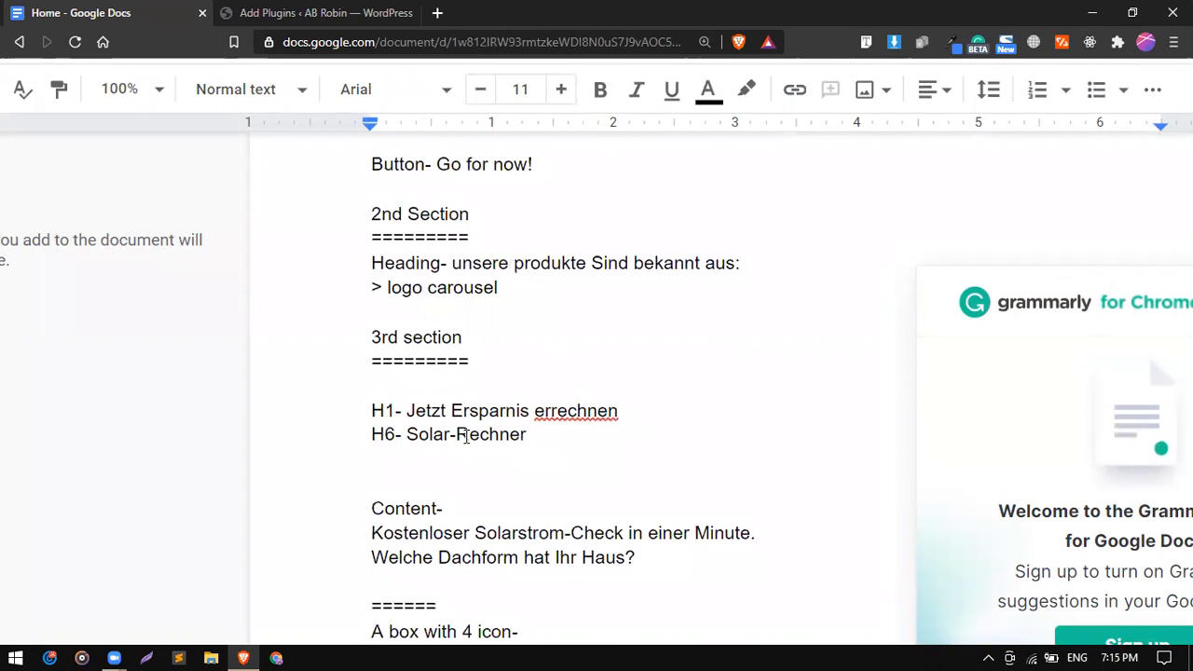
{"action": "scroll", "coordinate": [466, 436], "scroll_direction": "down", "scroll_amount": 5}
{"action": "scroll", "coordinate": [466, 437], "scroll_direction": "down", "scroll_amount": 2}
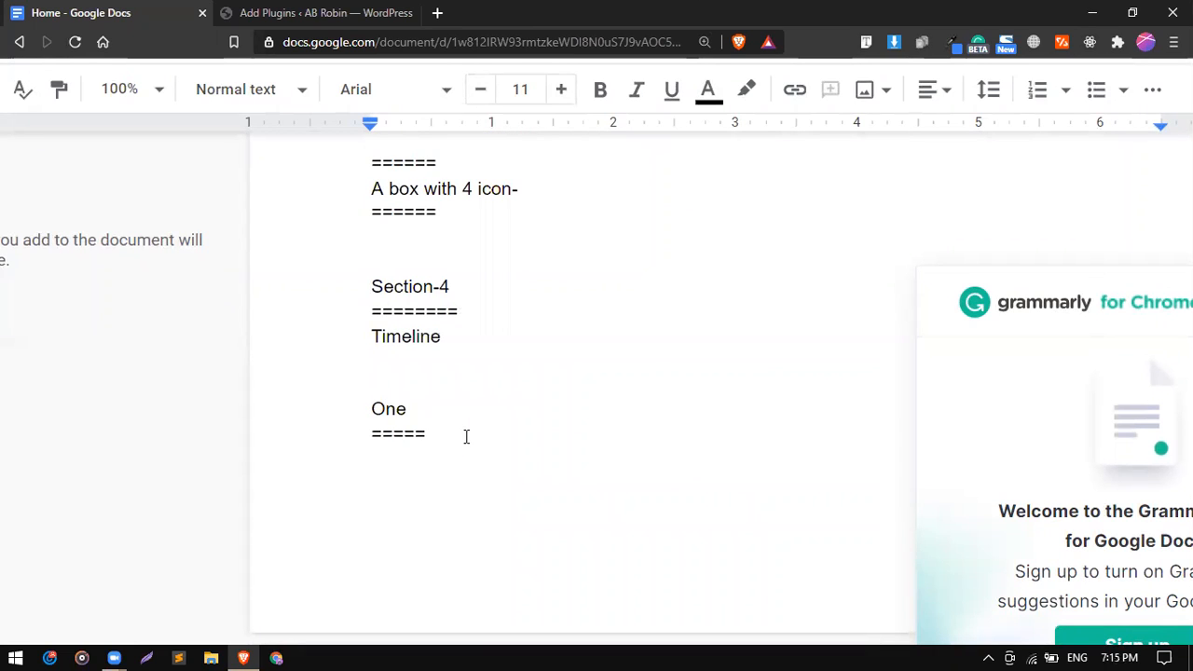
{"action": "scroll", "coordinate": [466, 436], "scroll_direction": "down", "scroll_amount": 6}
{"action": "scroll", "coordinate": [466, 438], "scroll_direction": "up", "scroll_amount": 13}
{"action": "scroll", "coordinate": [466, 436], "scroll_direction": "up", "scroll_amount": 5}
{"action": "scroll", "coordinate": [466, 437], "scroll_direction": "down", "scroll_amount": 2}
{"action": "scroll", "coordinate": [467, 437], "scroll_direction": "up", "scroll_amount": 1}
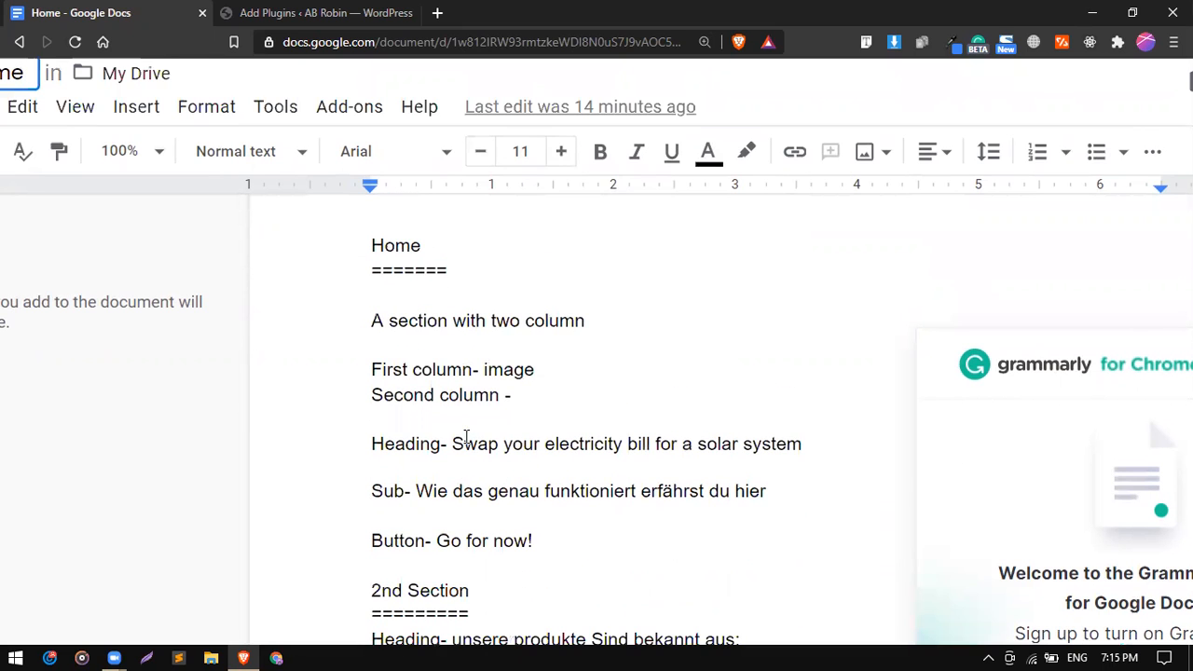
{"action": "left_click", "coordinate": [275, 11]}
Start a new WordPress page titled 'Solar Panel'.
{"action": "mouse_move", "coordinate": [84, 214]}
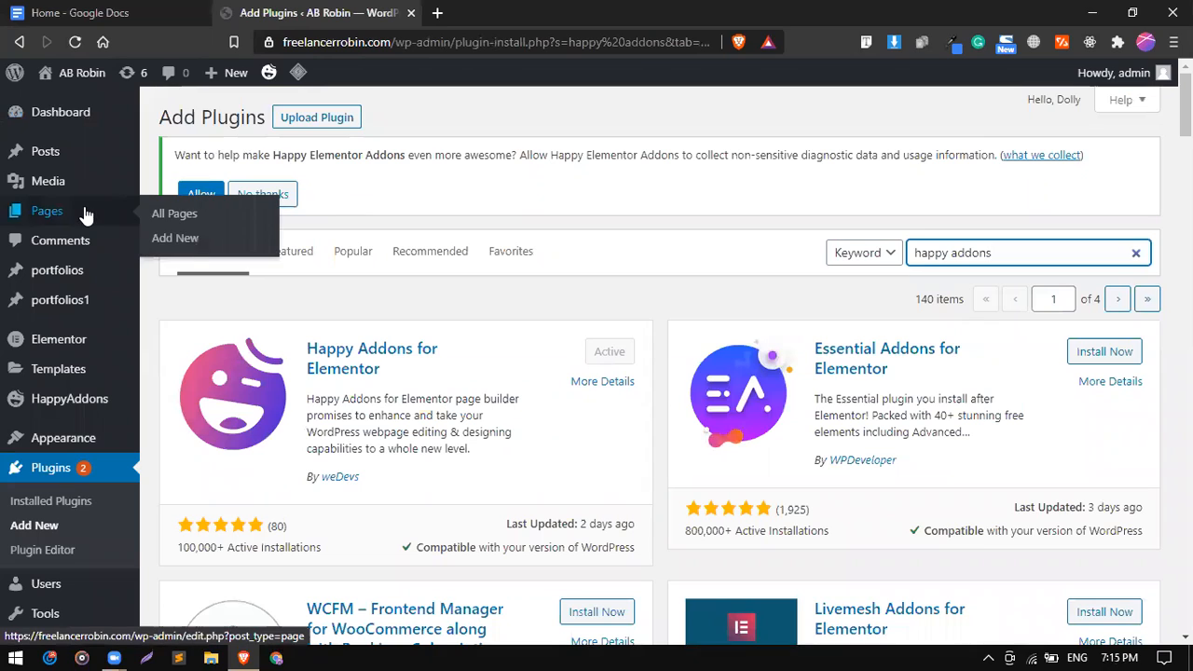
{"action": "left_click", "coordinate": [186, 240]}
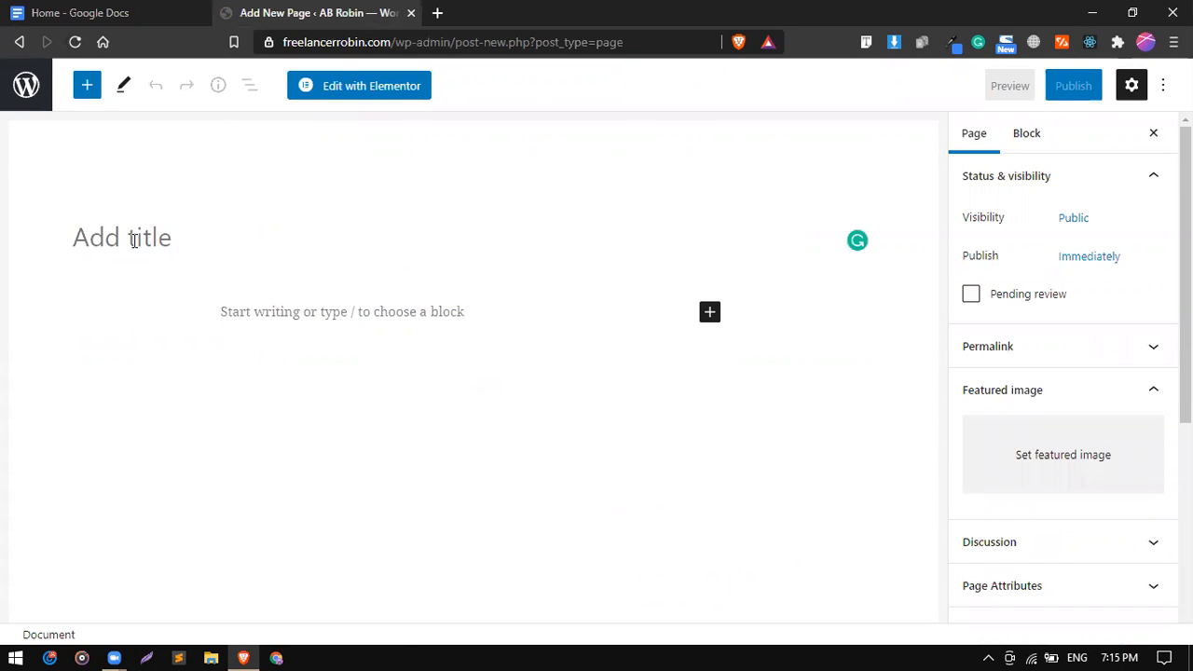
{"action": "type", "text": "Bus"}
{"action": "key", "text": "BackSpace"}
{"action": "key", "text": "BackSpace"}
{"action": "key", "text": "BackSpace"}
{"action": "type", "text": "Solarp"}
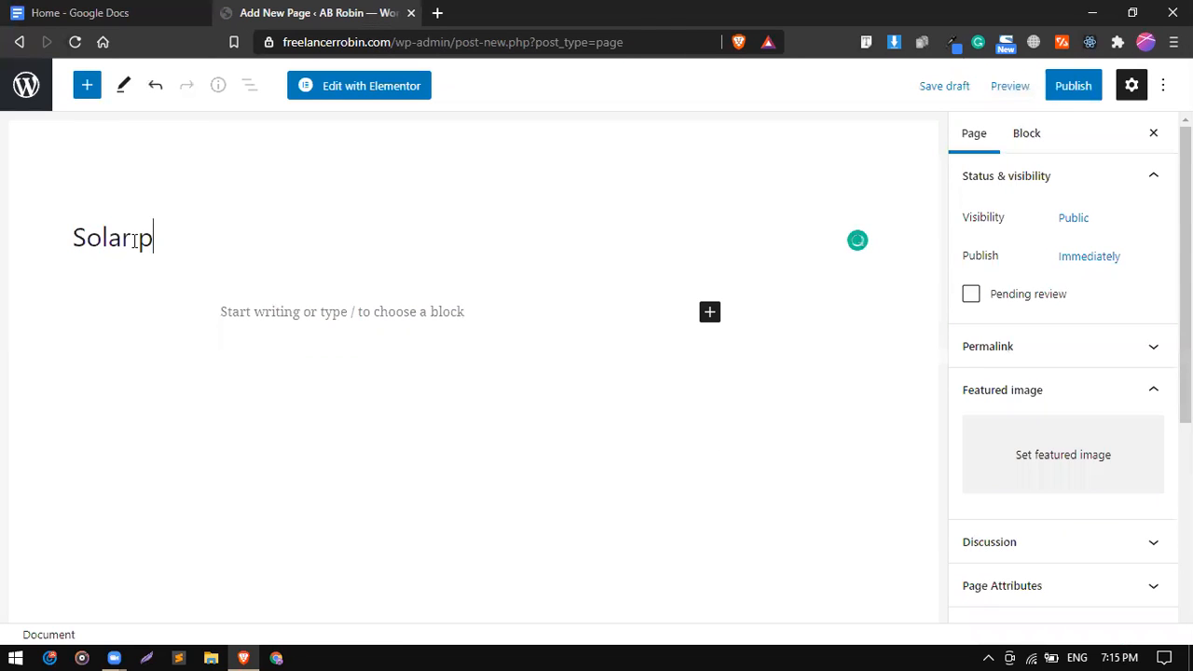
{"action": "key", "text": "BackSpace"}
{"action": "type", "text": "Panel"}
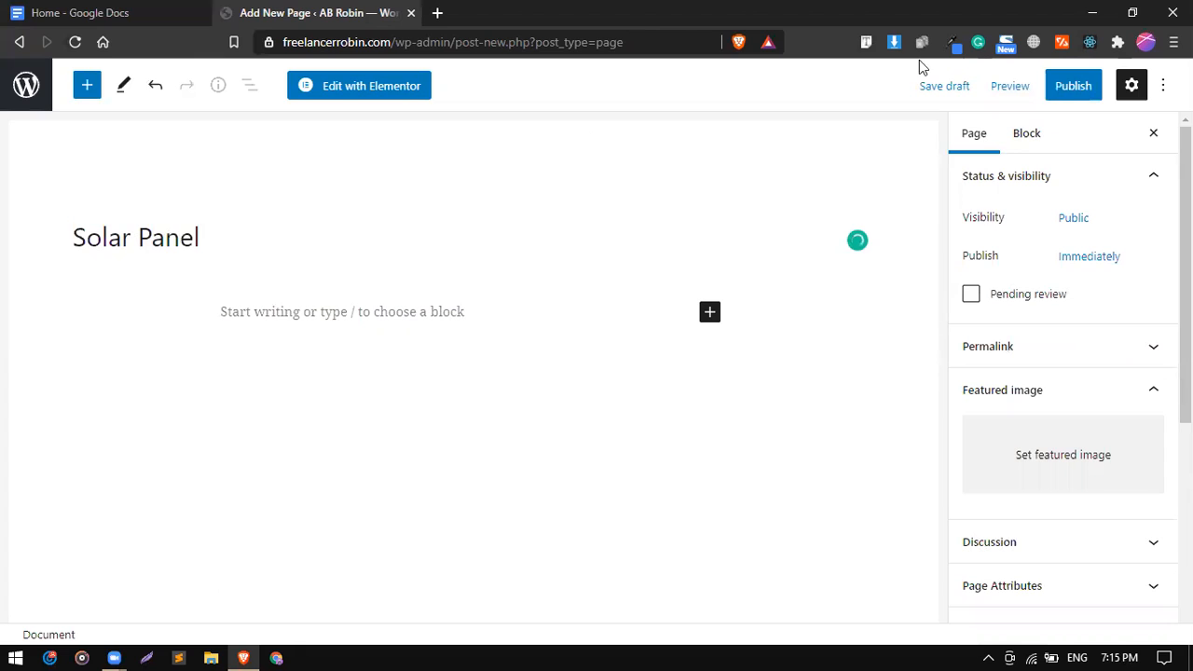
Publish the Solar Panel page and open it with Elementor.
{"action": "left_click", "coordinate": [1068, 93]}
{"action": "left_click", "coordinate": [1026, 94]}
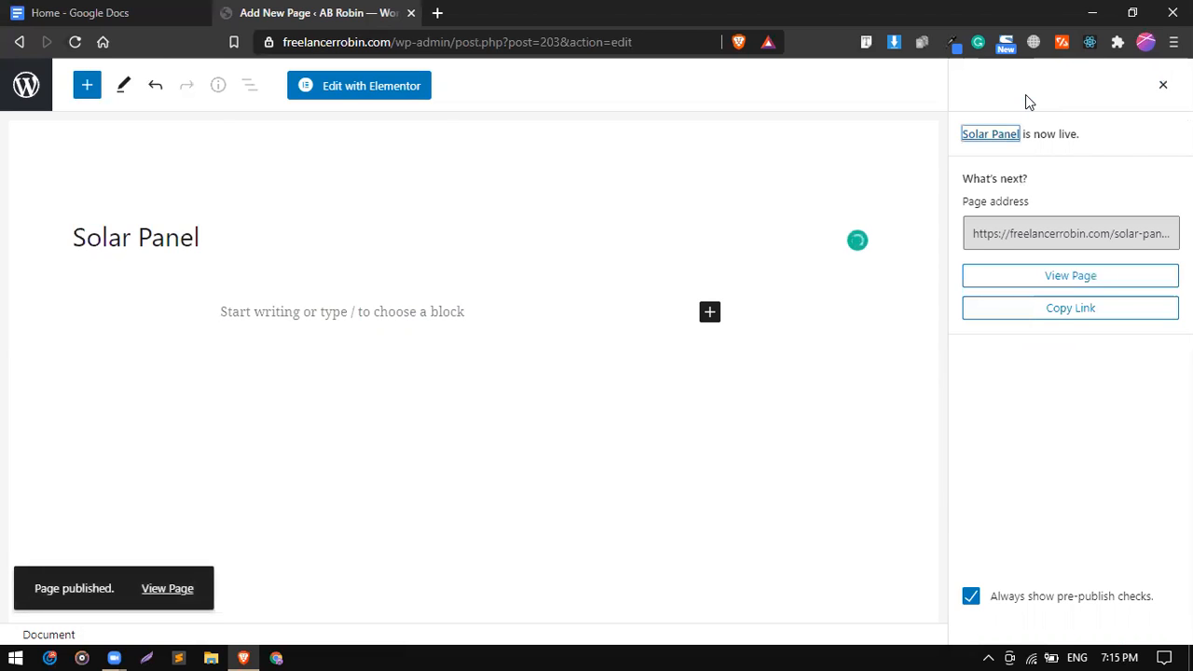
{"action": "left_click", "coordinate": [365, 97]}
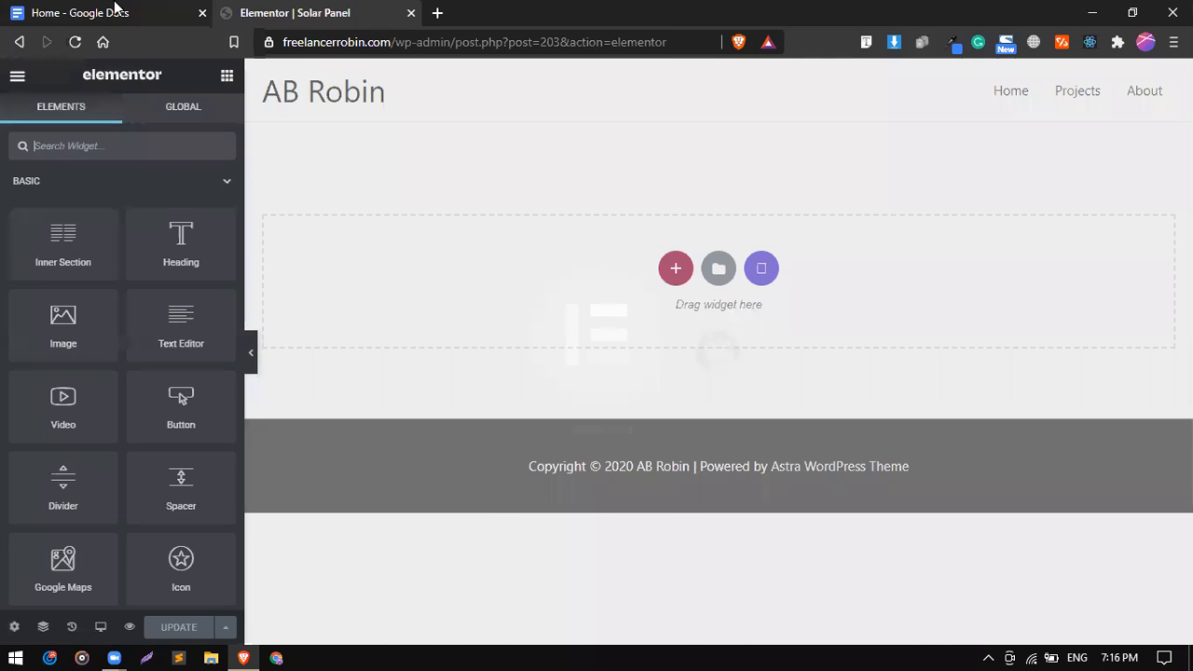
In the Home outline, review the two-column hero notes, including the first column's image.
{"action": "left_click", "coordinate": [115, 9]}
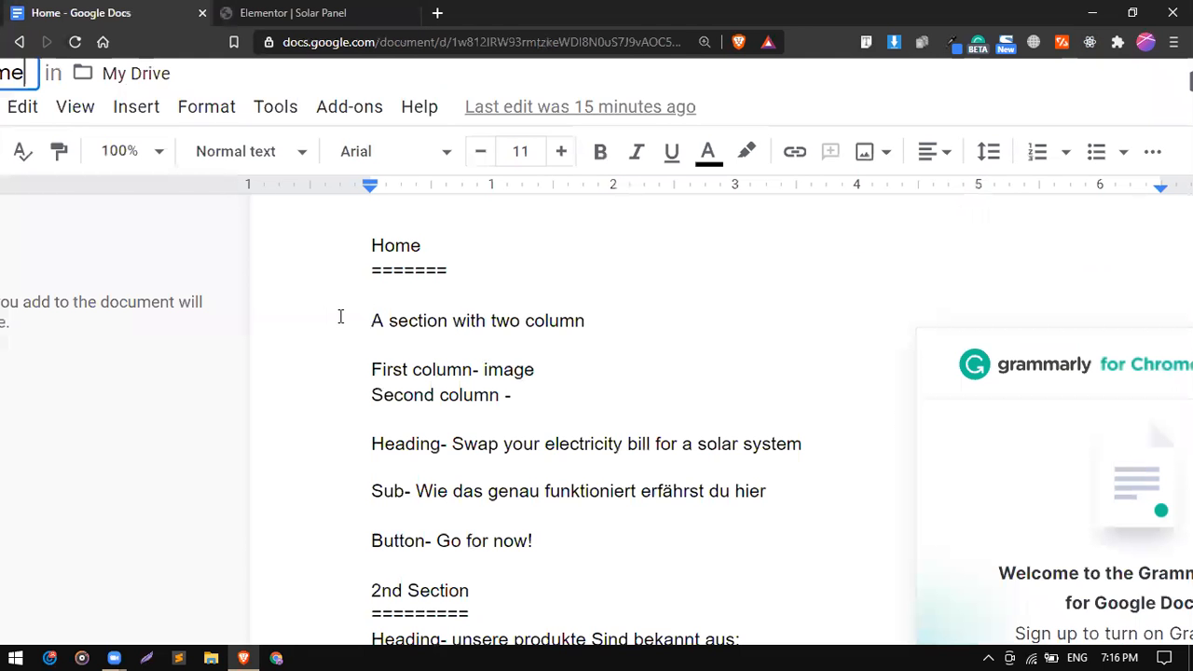
{"action": "left_click", "coordinate": [552, 324], "text": "shift"}
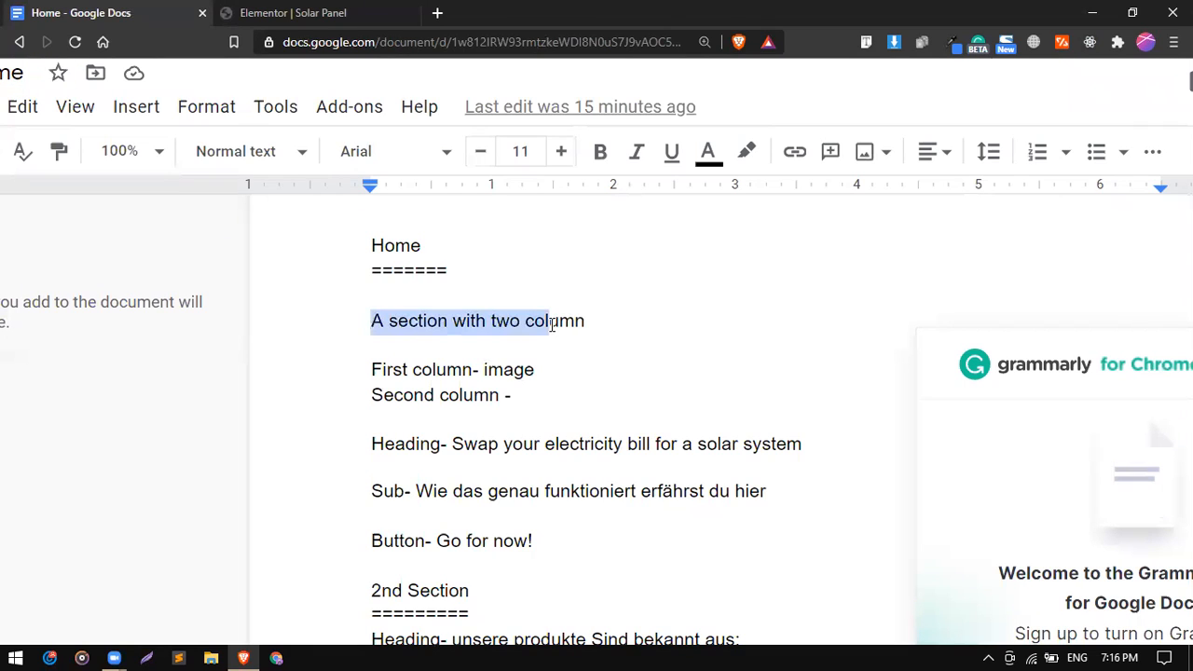
{"action": "double_click", "coordinate": [456, 373]}
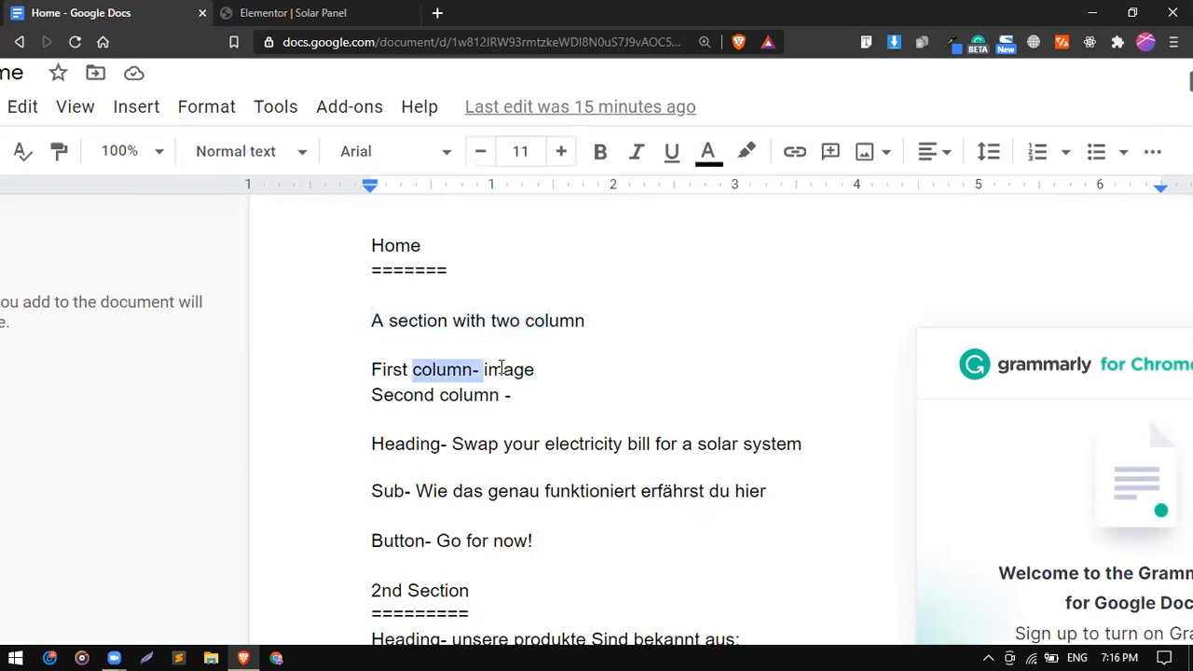
{"action": "double_click", "coordinate": [500, 369]}
{"action": "left_click", "coordinate": [462, 393]}
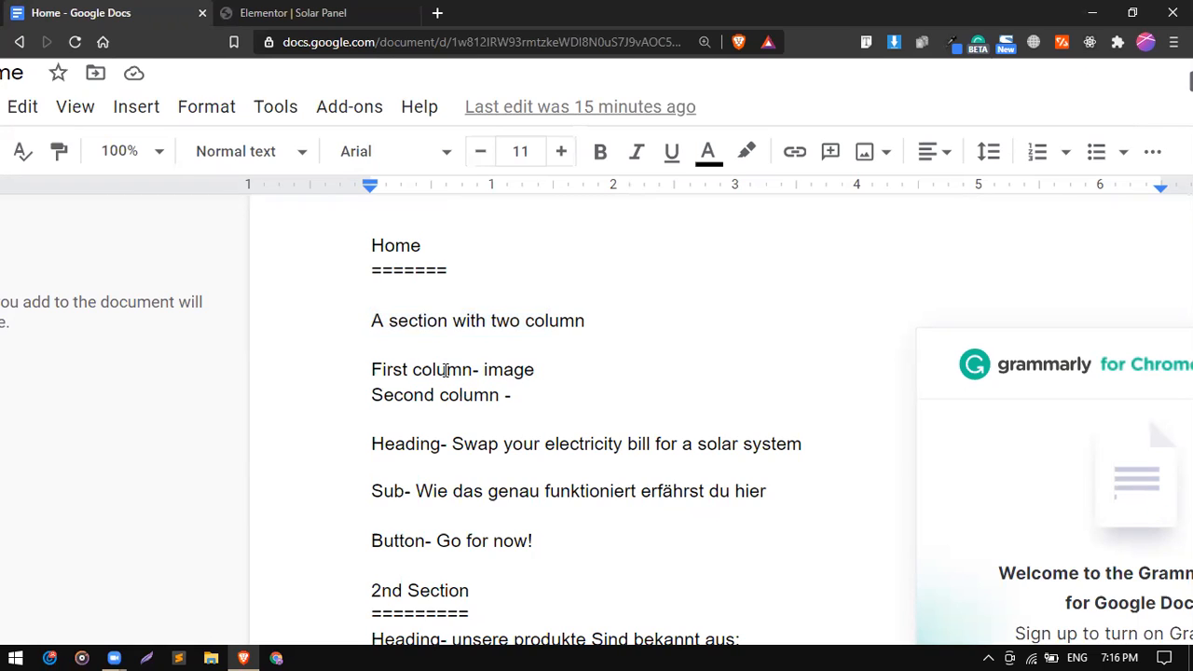
{"action": "scroll", "coordinate": [438, 373], "scroll_direction": "down", "scroll_amount": 1}
Review the second column's heading, subheading and 'Go for now' button notes.
{"action": "triple_click", "coordinate": [430, 335]}
{"action": "left_click_drag", "start_coordinate": [373, 383], "coordinate": [579, 392]}
{"action": "left_click_drag", "start_coordinate": [395, 427], "coordinate": [568, 439]}
{"action": "left_click_drag", "start_coordinate": [371, 480], "coordinate": [516, 484]}
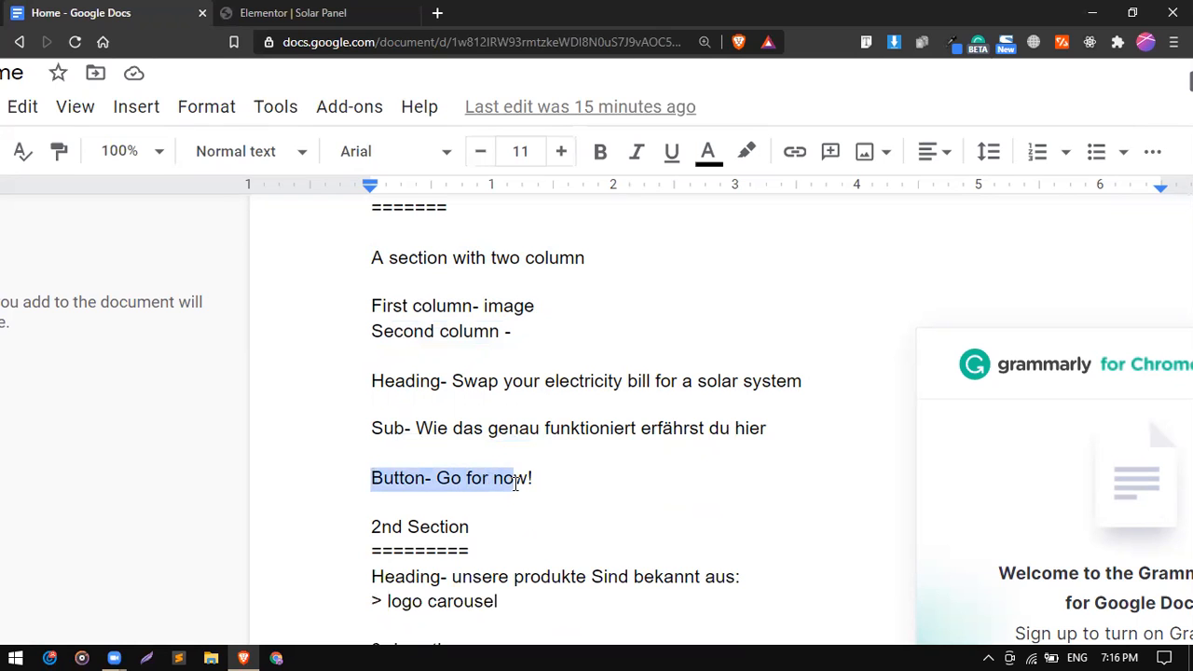
{"action": "scroll", "coordinate": [516, 484], "scroll_direction": "up", "scroll_amount": 1}
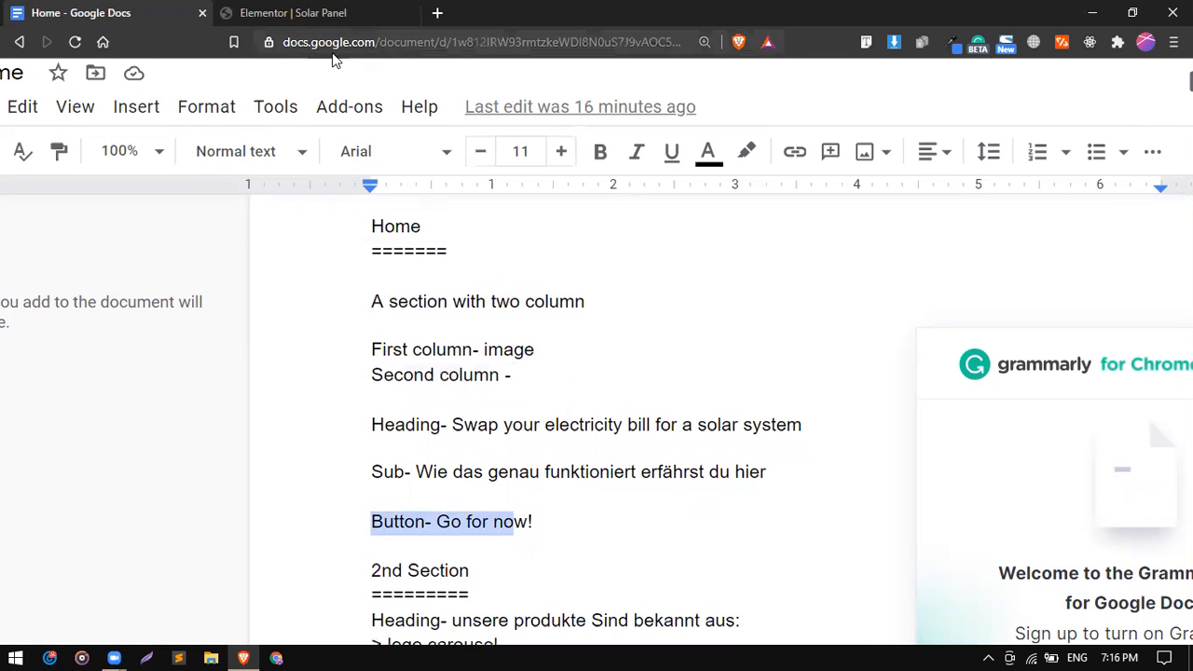
{"action": "left_click", "coordinate": [323, 11]}
{"action": "left_click", "coordinate": [99, 11]}
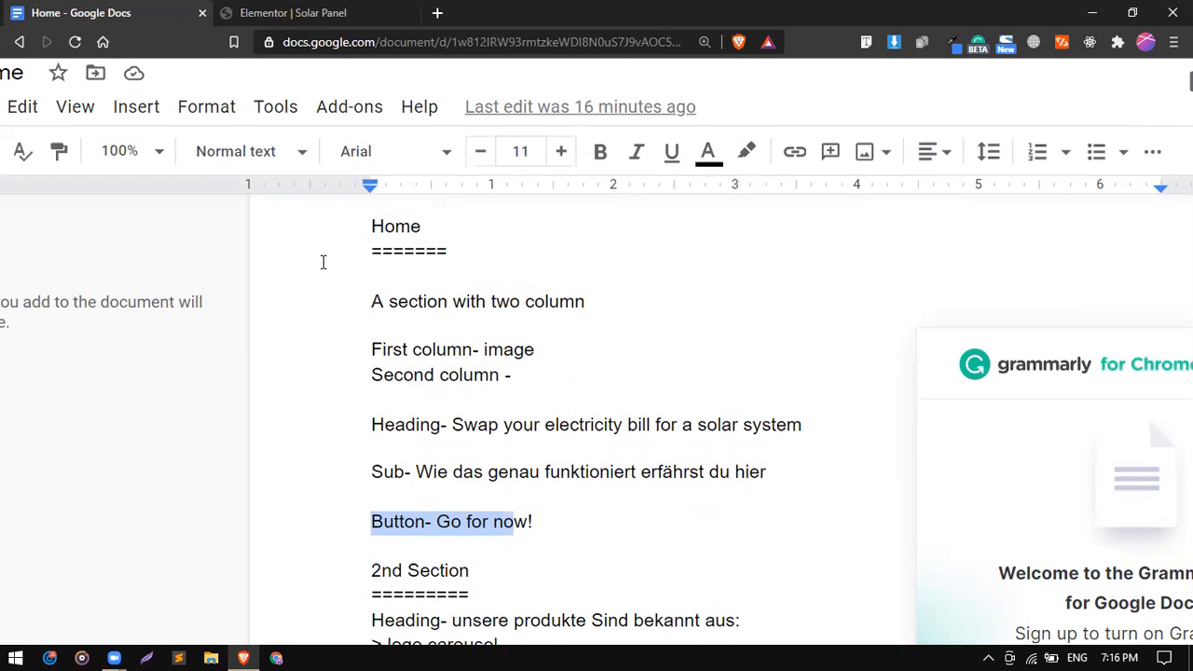
{"action": "left_click", "coordinate": [366, 7]}
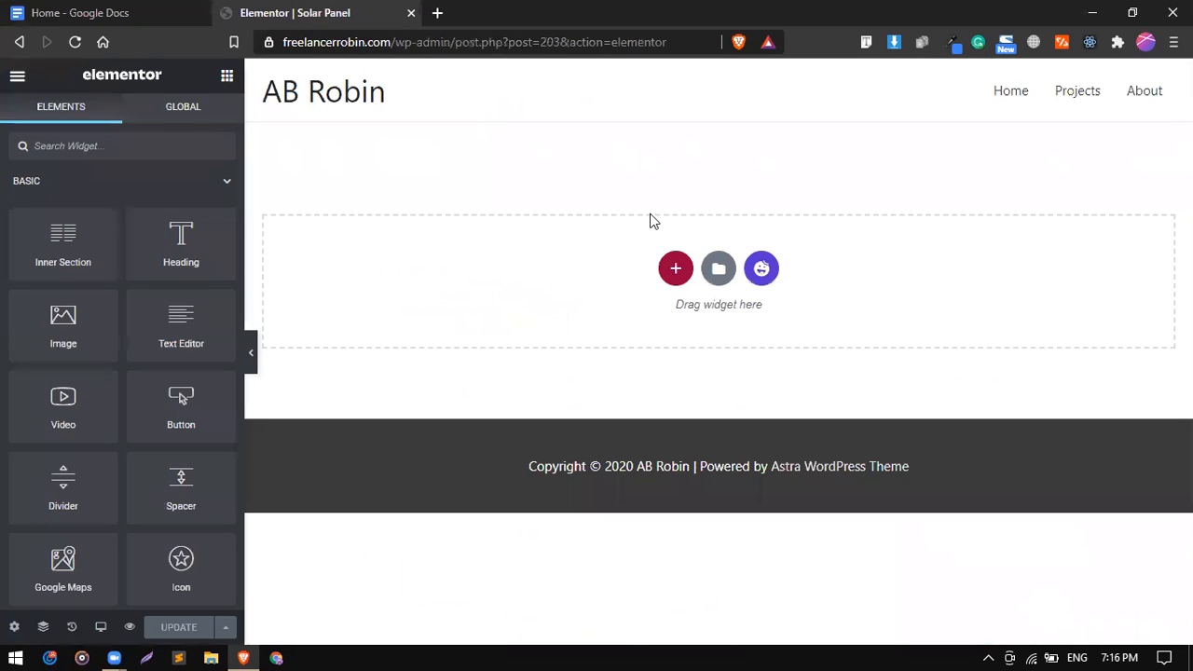
Set the Solar Panel page layout to Elementor Canvas, update it, and reload the editor.
{"action": "left_click", "coordinate": [14, 631]}
{"action": "left_click", "coordinate": [180, 494]}
{"action": "left_click", "coordinate": [178, 524]}
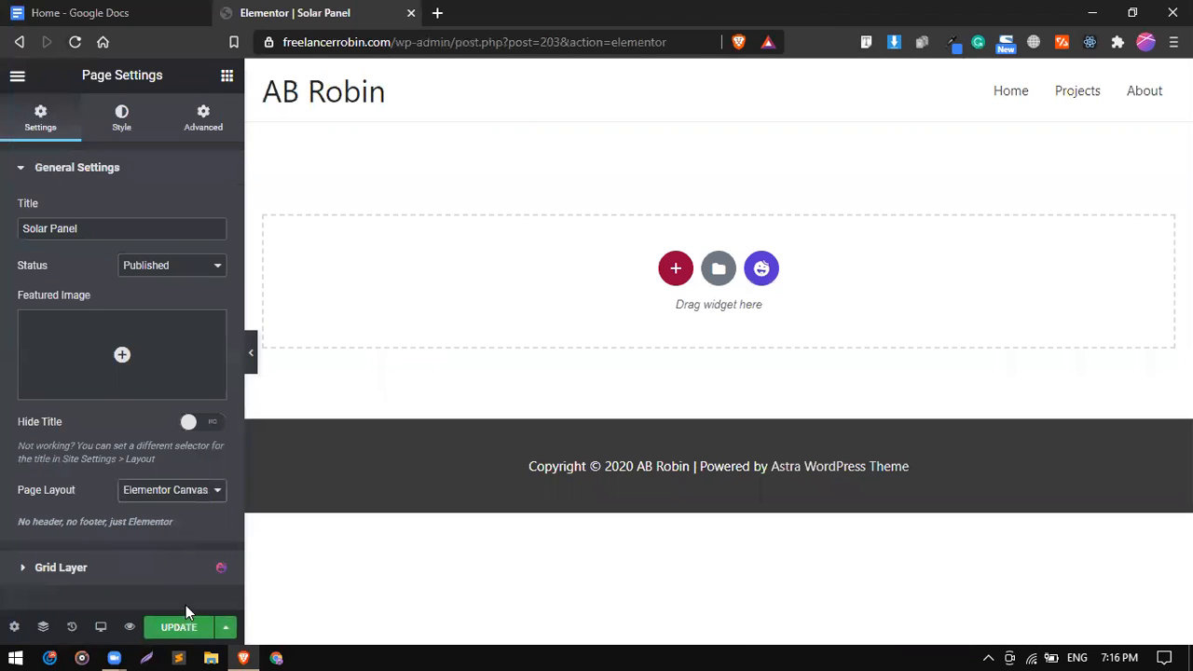
{"action": "left_click", "coordinate": [186, 629]}
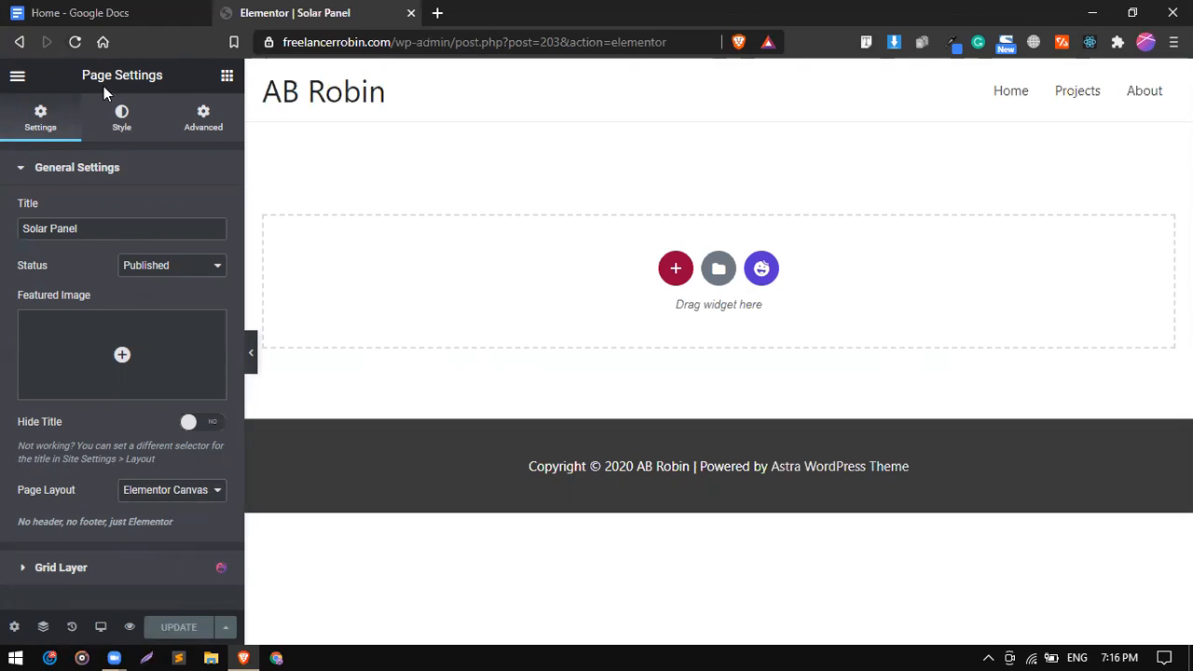
{"action": "left_click", "coordinate": [76, 42]}
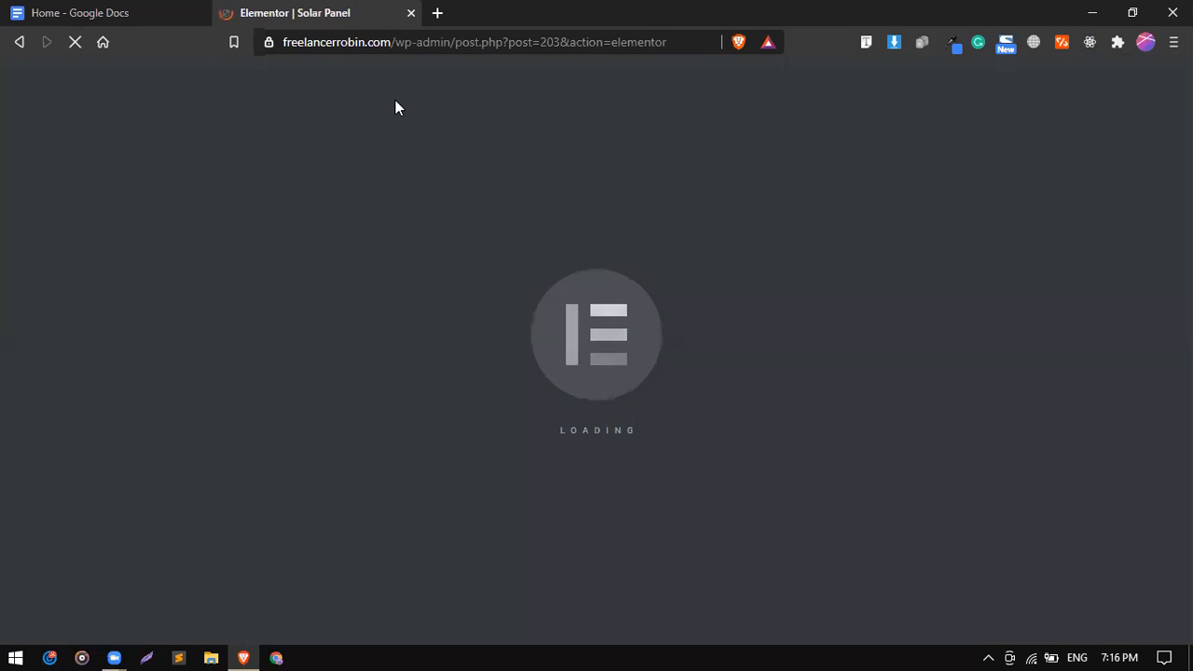
{"action": "left_click", "coordinate": [155, 9]}
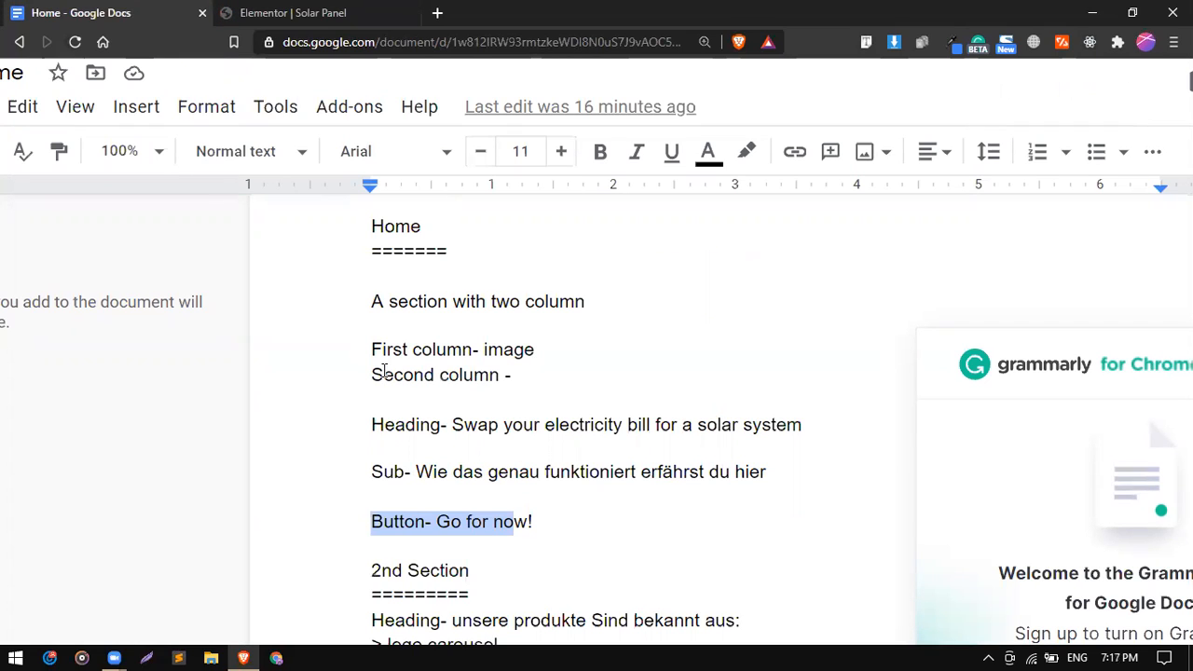
Open undraw.co and coolors.co in two new browser tabs.
{"action": "left_click", "coordinate": [360, 13]}
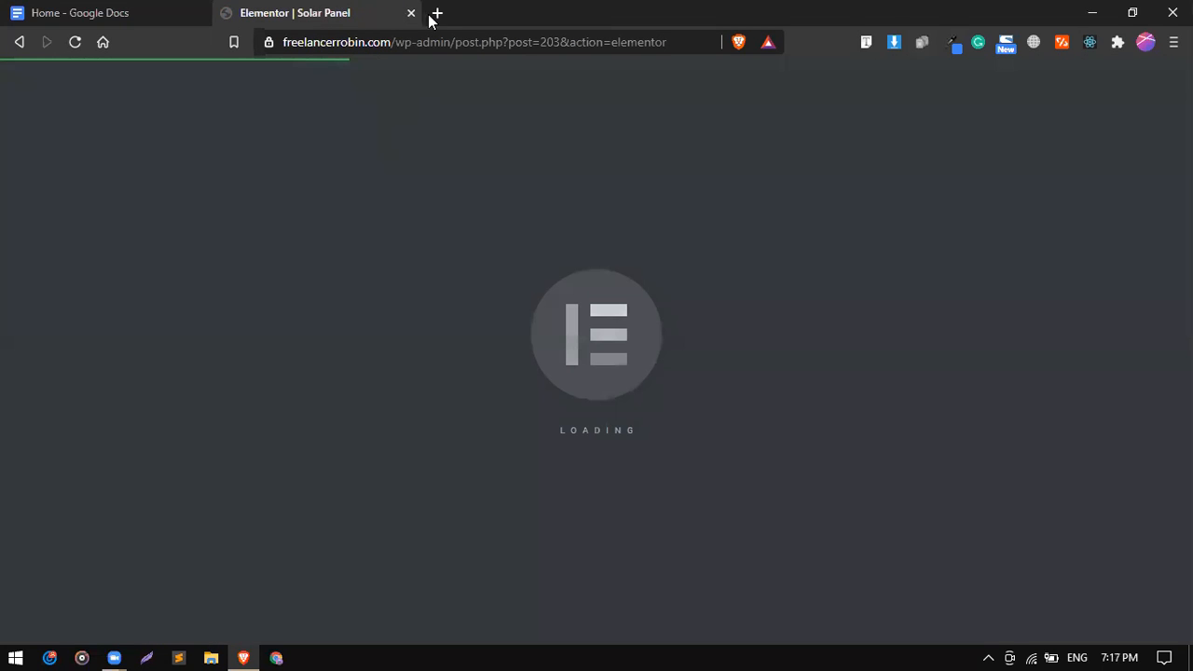
{"action": "left_click", "coordinate": [436, 13]}
{"action": "type", "text": "und"}
{"action": "key", "text": "Return"}
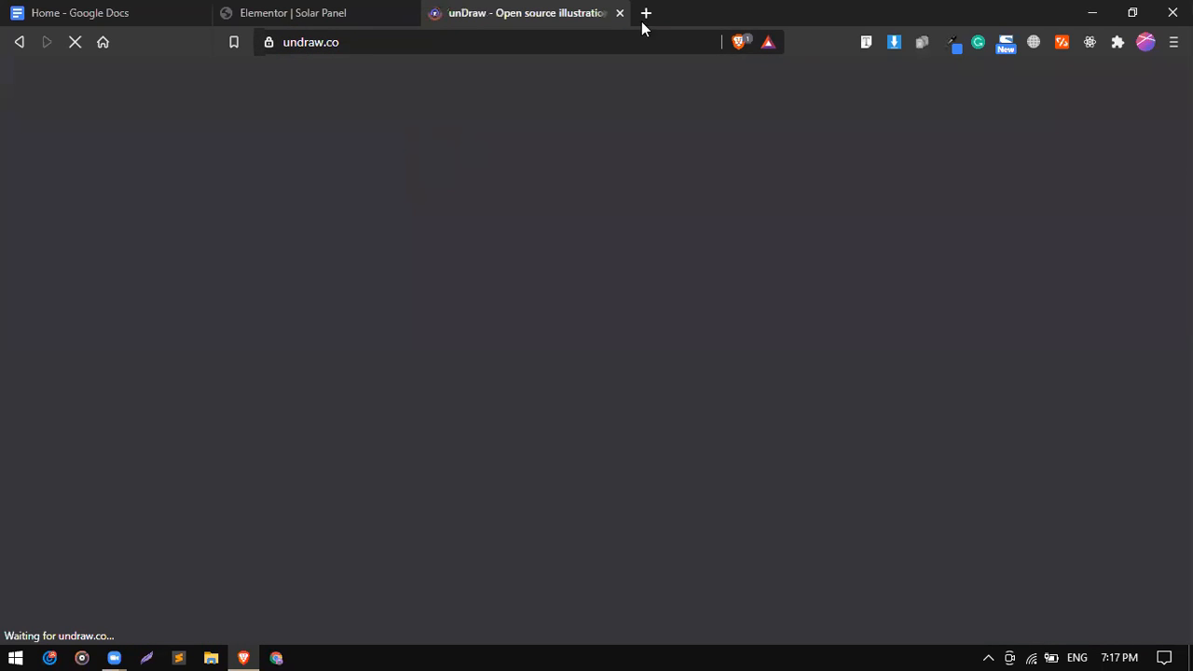
{"action": "left_click", "coordinate": [646, 13]}
{"action": "type", "text": "c"}
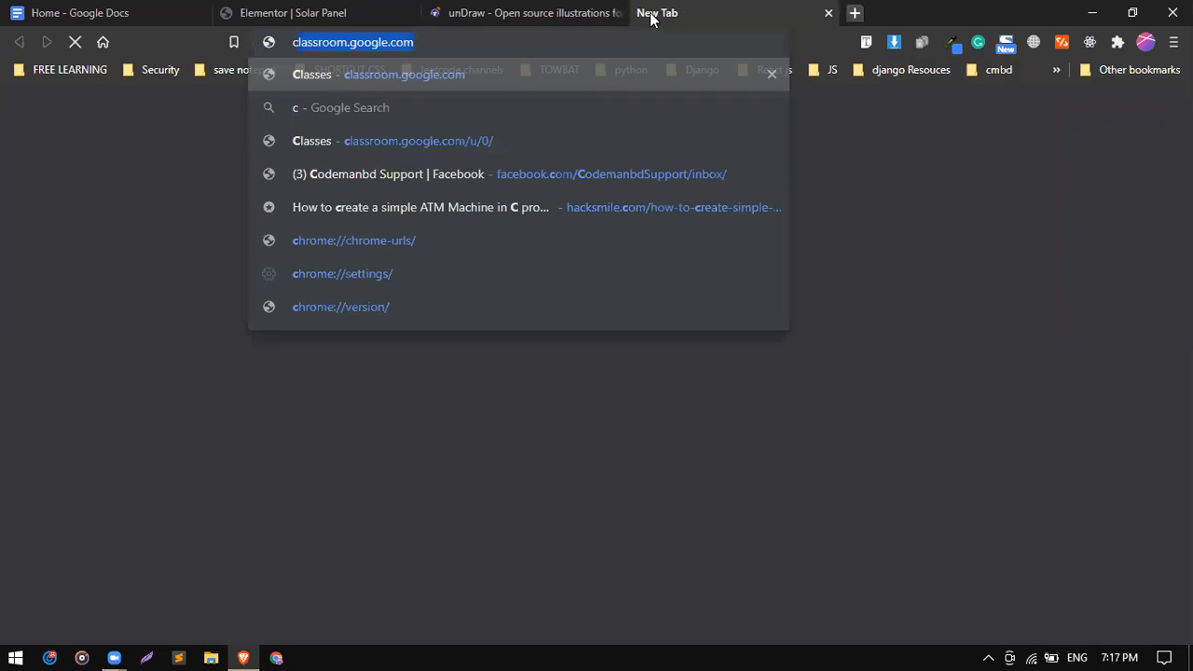
{"action": "type", "text": "oo"}
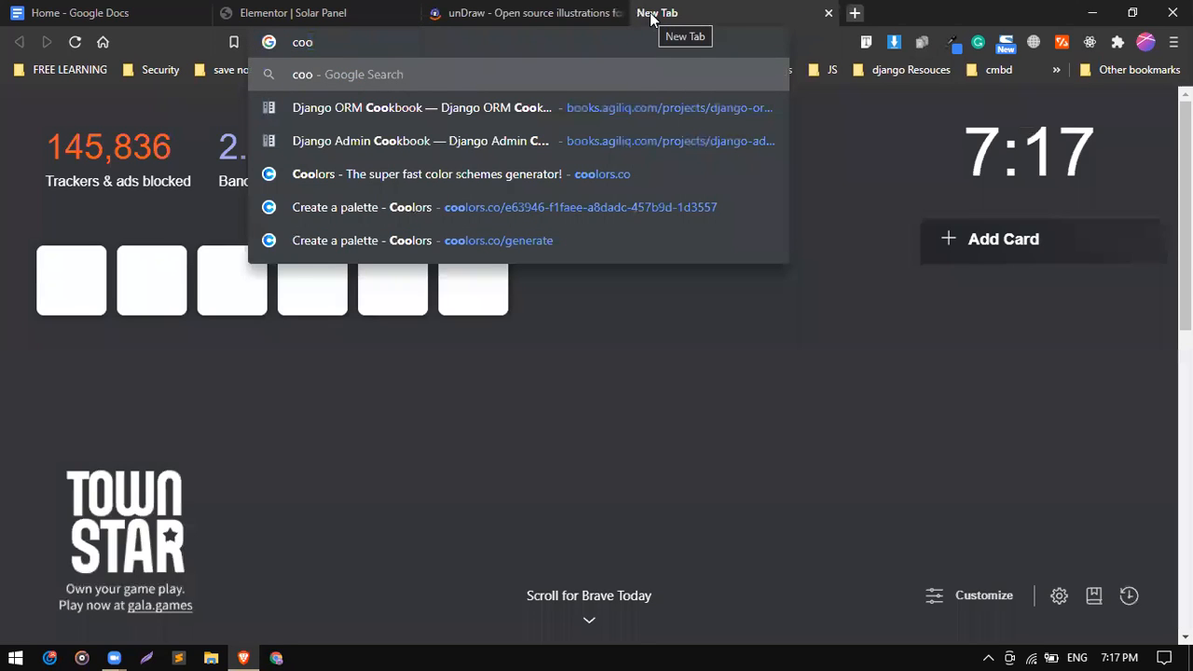
{"action": "type", "text": "lors"}
{"action": "key", "text": "Return"}
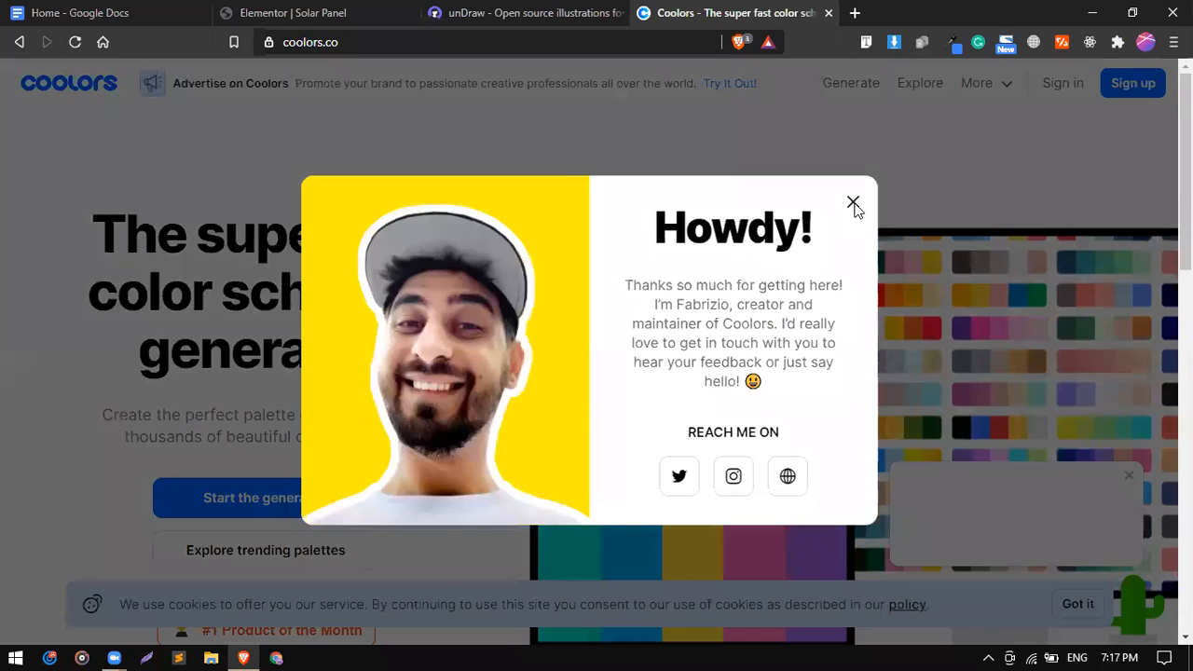
Close the Coolors welcome popup and open the palette generator.
{"action": "left_click", "coordinate": [854, 204]}
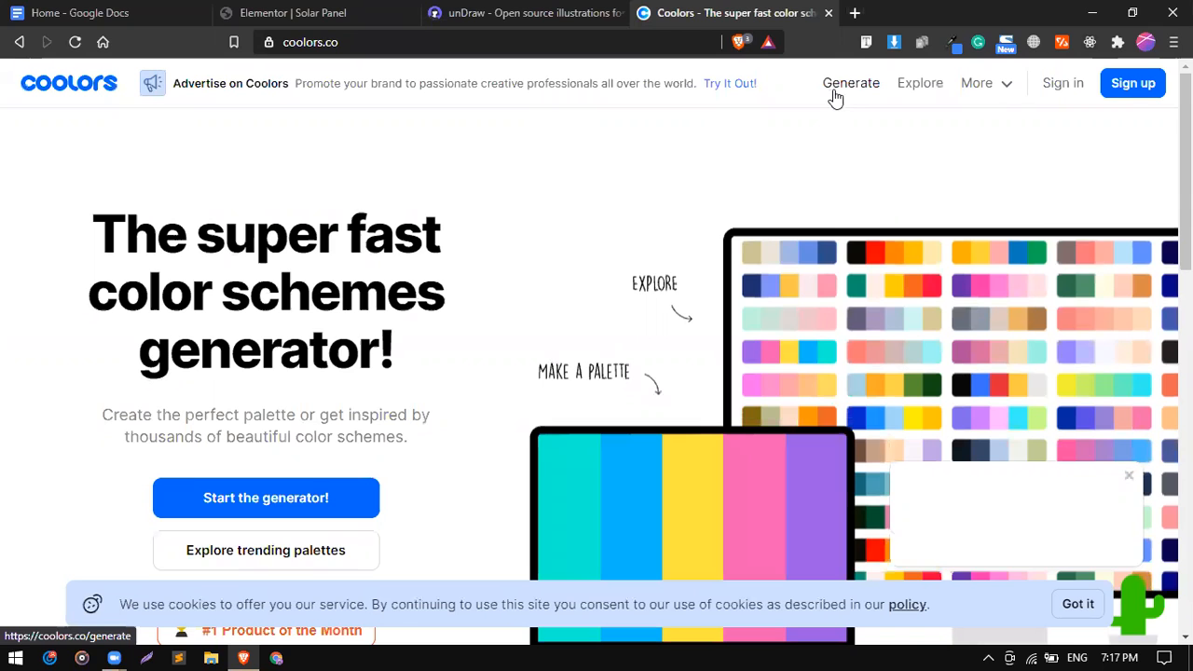
{"action": "left_click", "coordinate": [835, 93]}
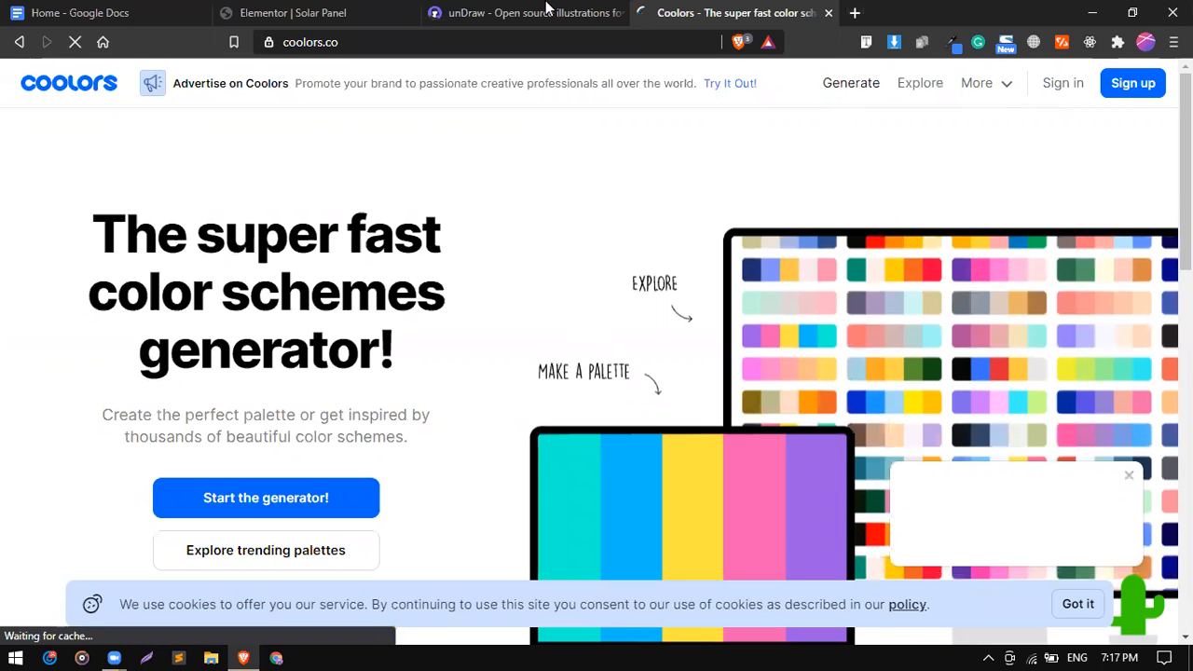
{"action": "left_click", "coordinate": [548, 11]}
{"action": "double_click", "coordinate": [392, 42]}
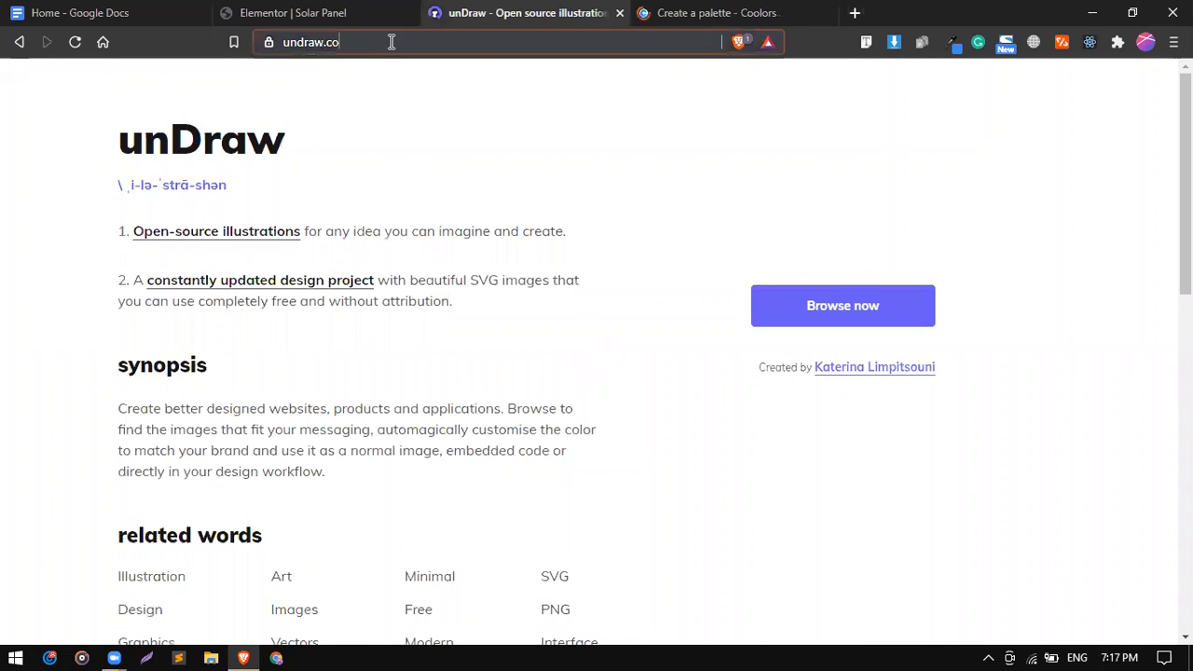
{"action": "left_click", "coordinate": [403, 41]}
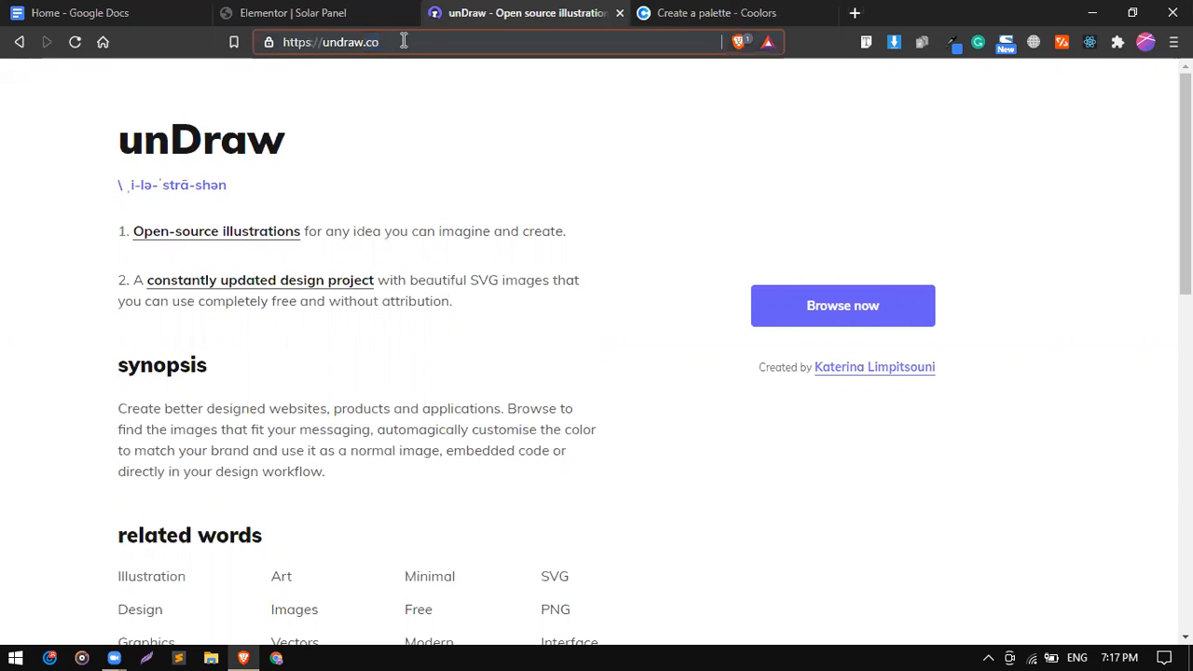
{"action": "left_click", "coordinate": [677, 11]}
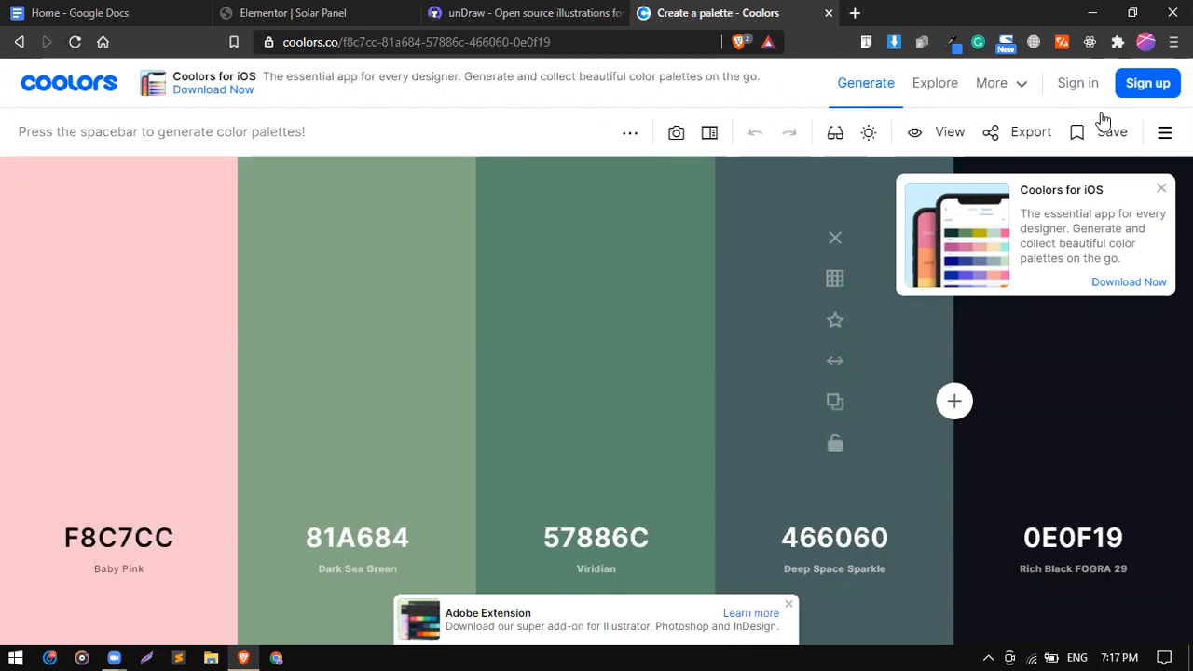
Trim the generator address back to coolors.co to reload the Coolors homepage.
{"action": "mouse_move", "coordinate": [797, 207]}
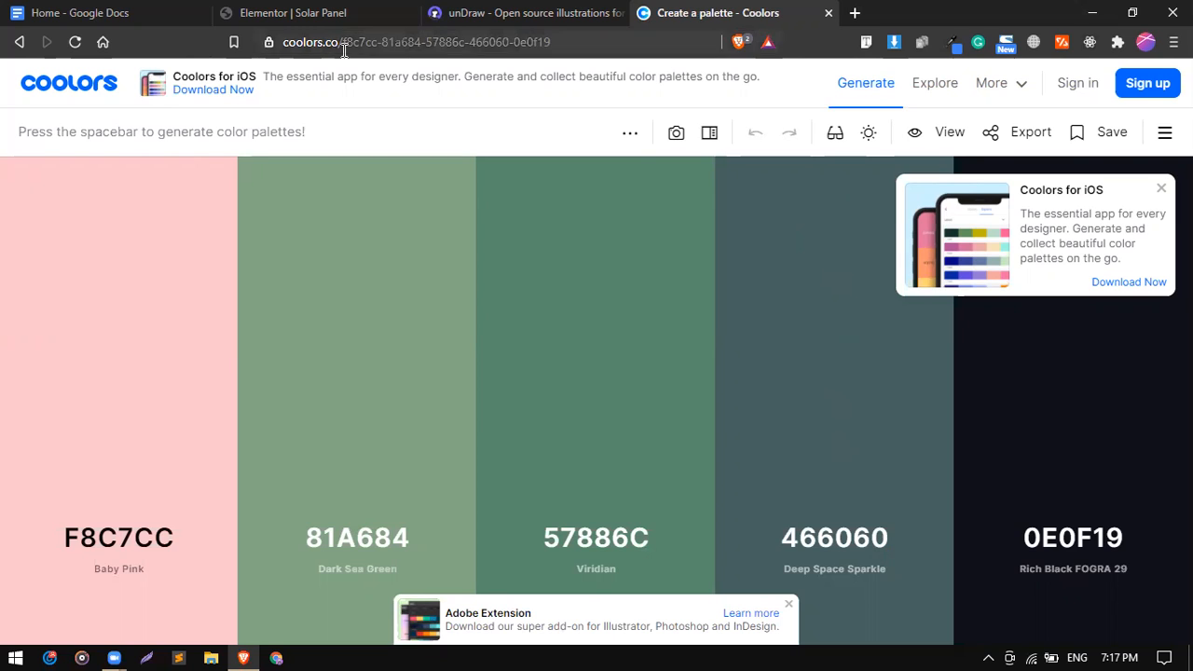
{"action": "left_click_drag", "start_coordinate": [554, 43], "coordinate": [346, 43]}
{"action": "key", "text": "BackSpace"}
{"action": "key", "text": "Return"}
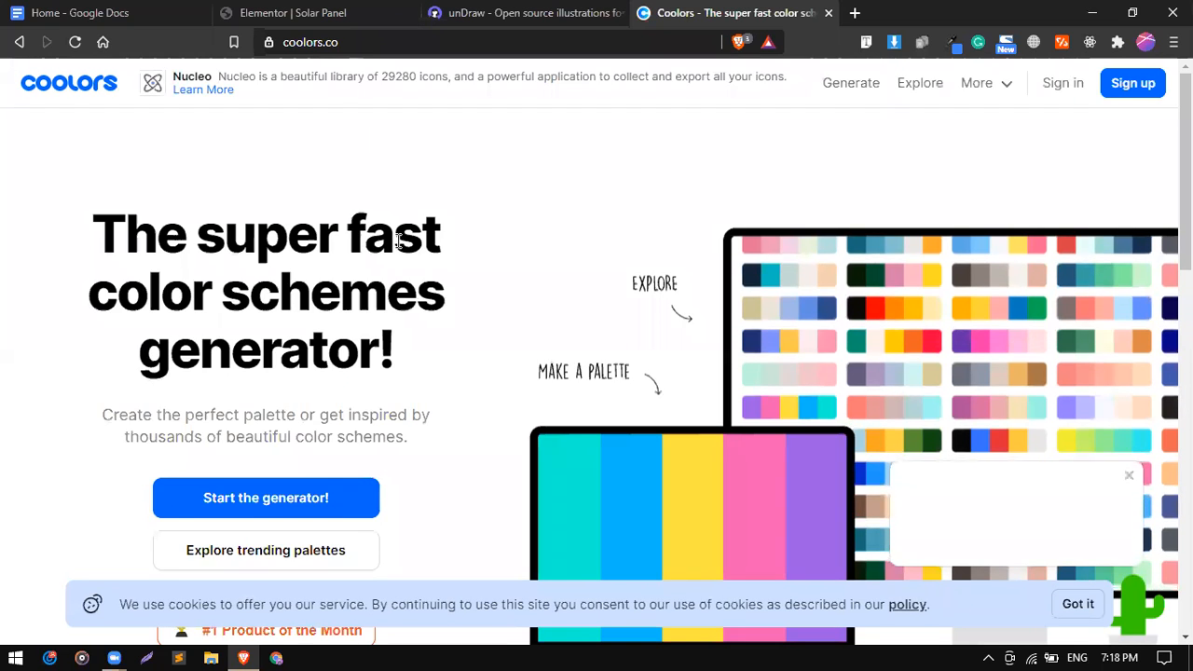
{"action": "scroll", "coordinate": [396, 247], "scroll_direction": "down", "scroll_amount": 2}
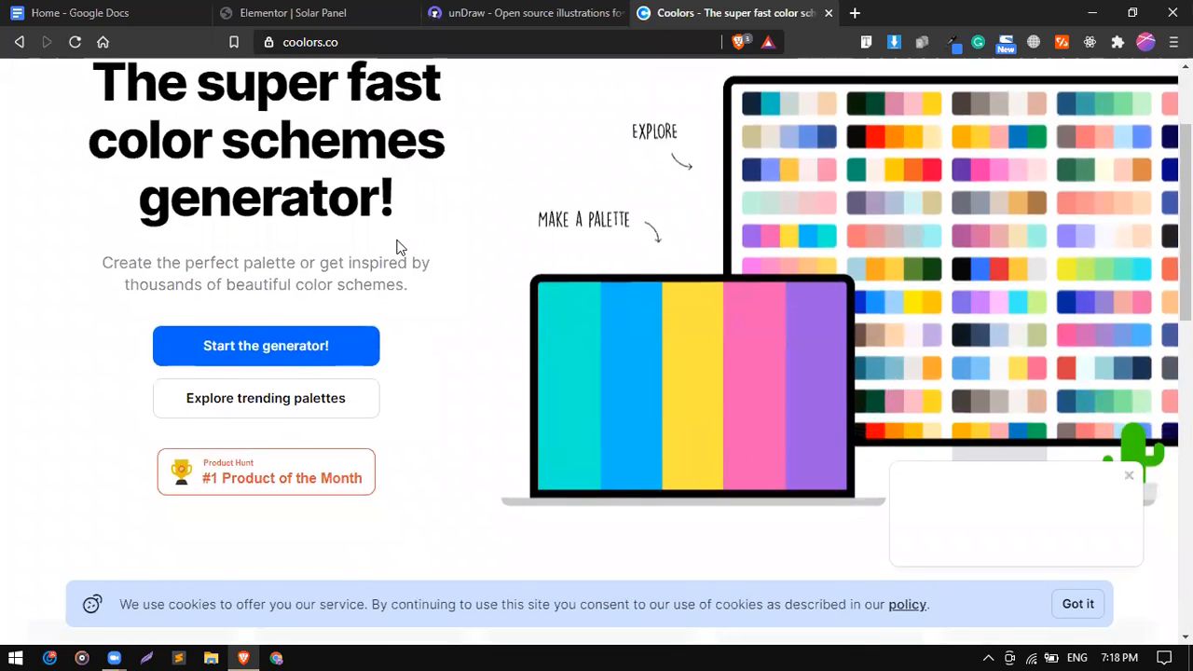
{"action": "scroll", "coordinate": [397, 247], "scroll_direction": "up", "scroll_amount": 2}
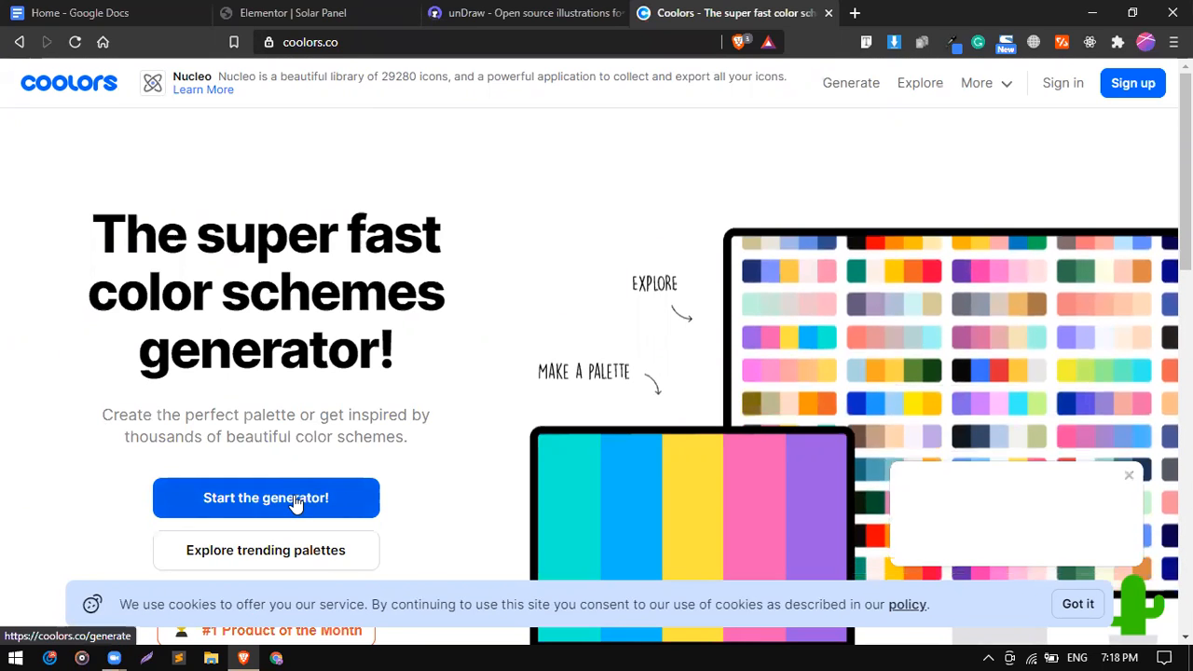
Start the Coolors generator, dismiss the QR code advert, and open Explore trending palettes.
{"action": "left_click", "coordinate": [297, 503]}
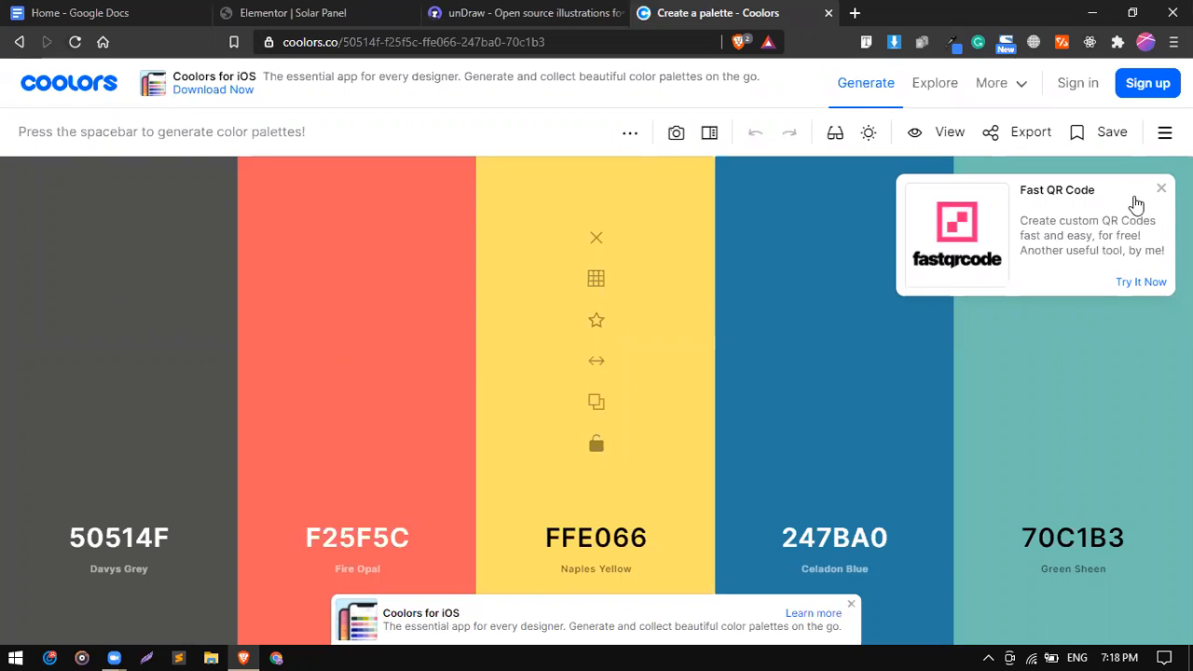
{"action": "left_click", "coordinate": [1158, 192]}
{"action": "left_click", "coordinate": [802, 13]}
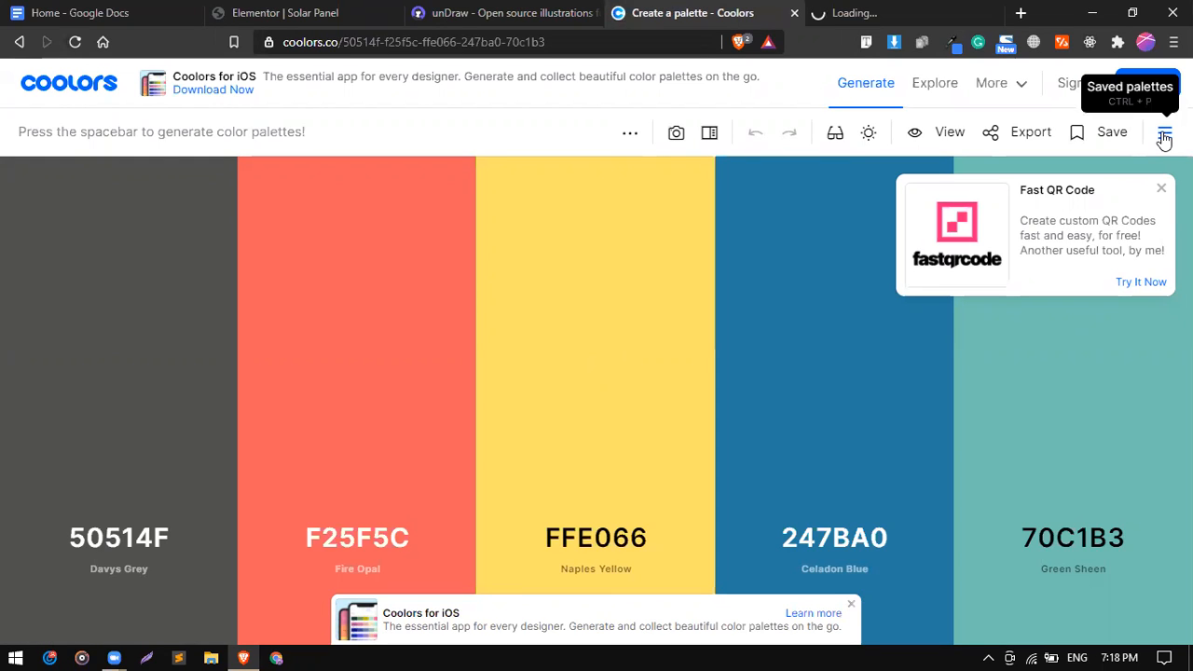
{"action": "left_click", "coordinate": [1165, 138]}
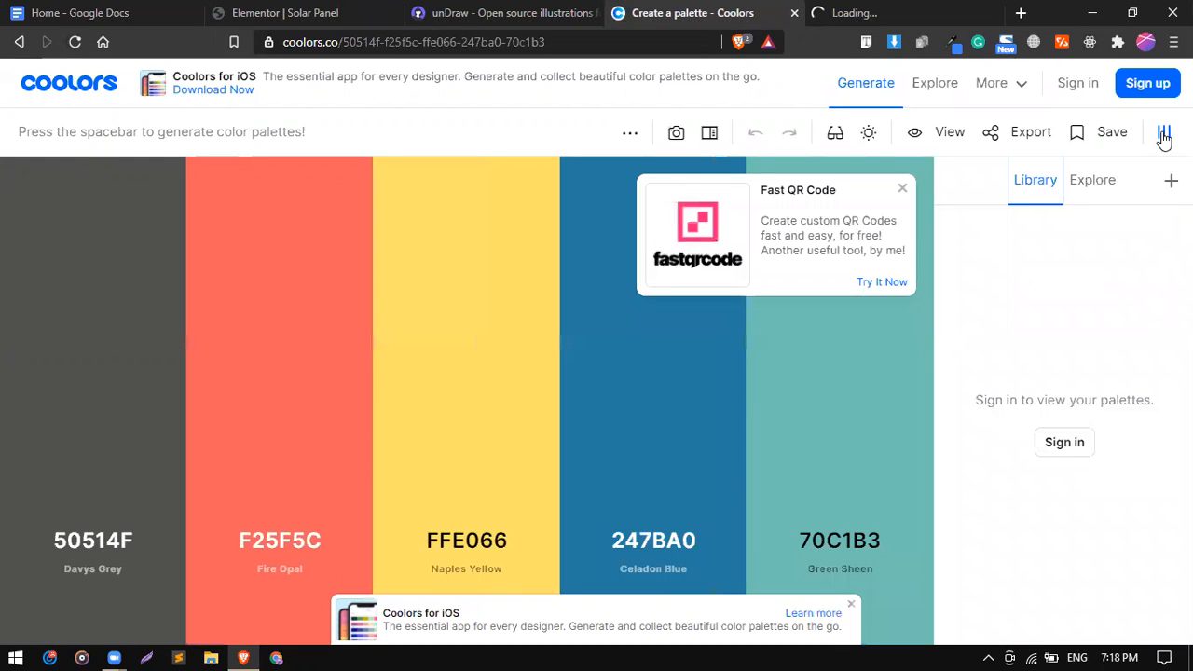
{"action": "left_click", "coordinate": [1100, 191]}
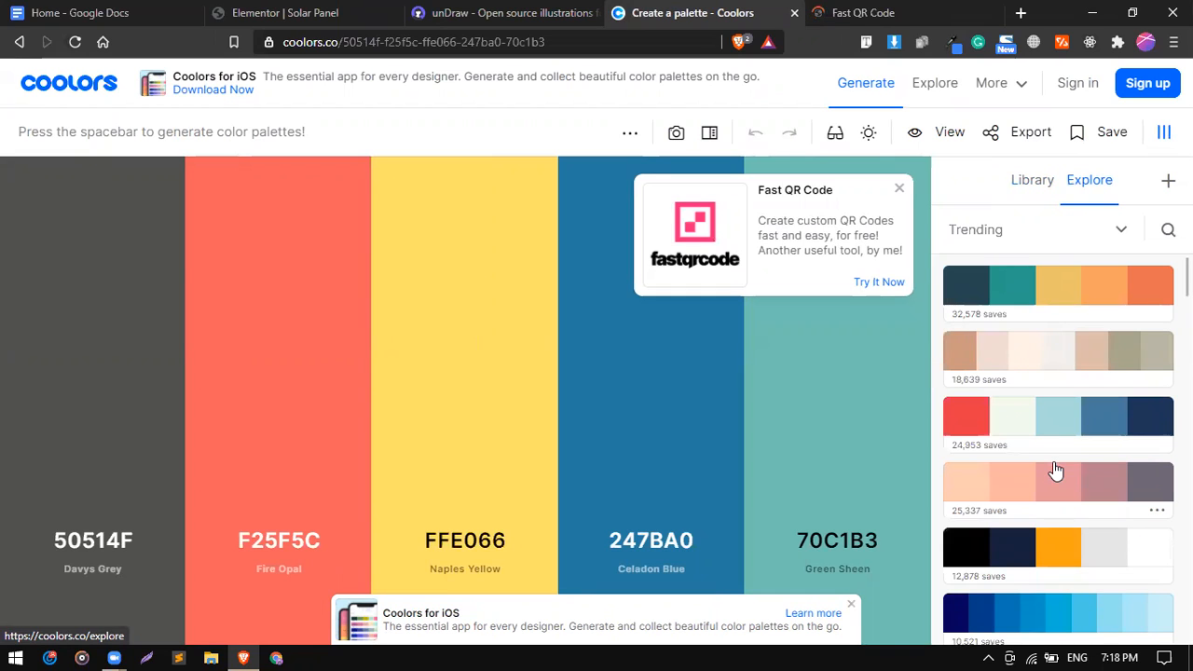
Load the trending palette 2B2D42, 8D99AE, EDF2F4, EF233C, D90429 and close the panel.
{"action": "scroll", "coordinate": [1056, 471], "scroll_direction": "down", "scroll_amount": 2}
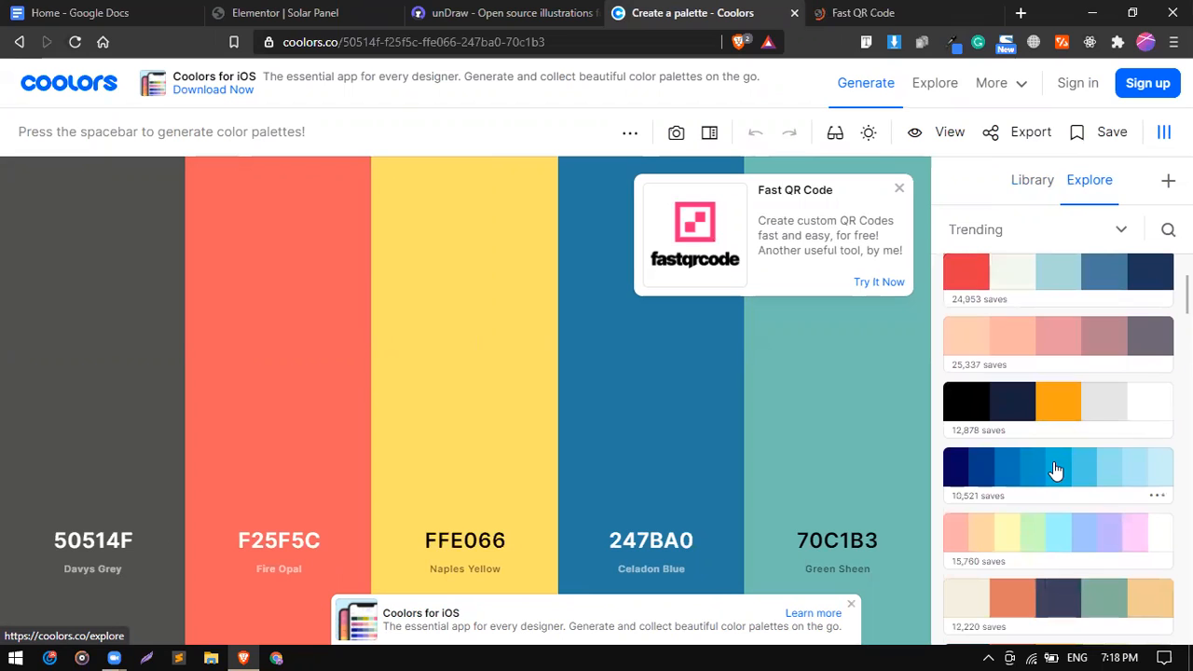
{"action": "scroll", "coordinate": [1056, 471], "scroll_direction": "down", "scroll_amount": 2}
{"action": "scroll", "coordinate": [1056, 471], "scroll_direction": "down", "scroll_amount": 2}
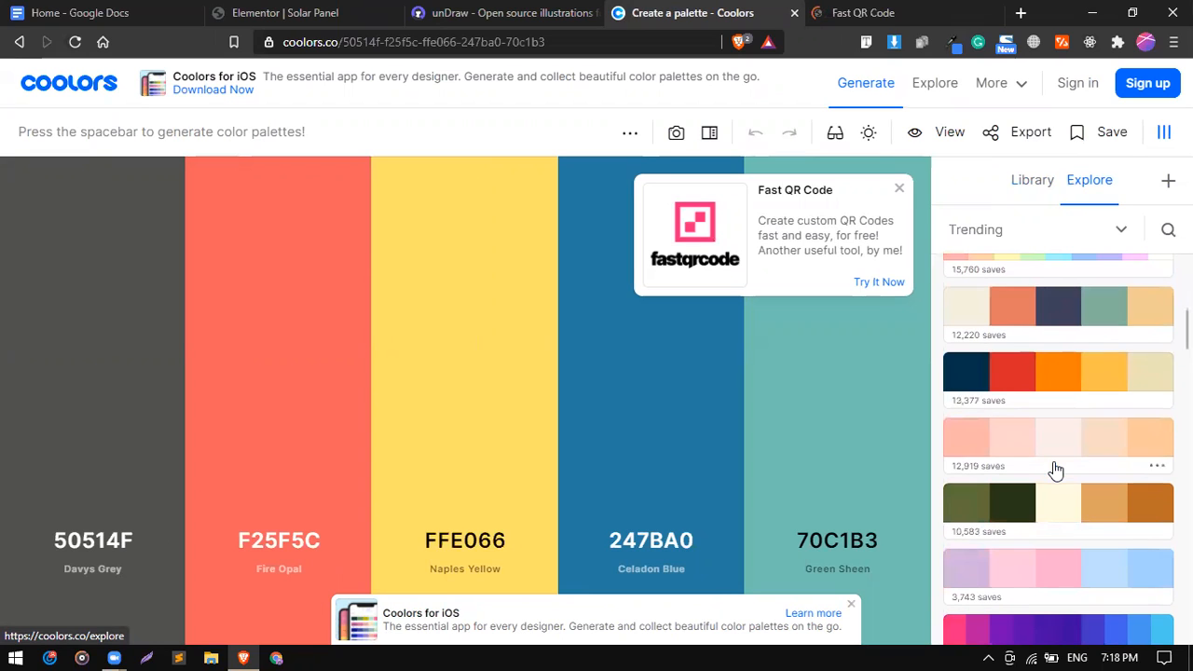
{"action": "scroll", "coordinate": [1056, 471], "scroll_direction": "down", "scroll_amount": 1}
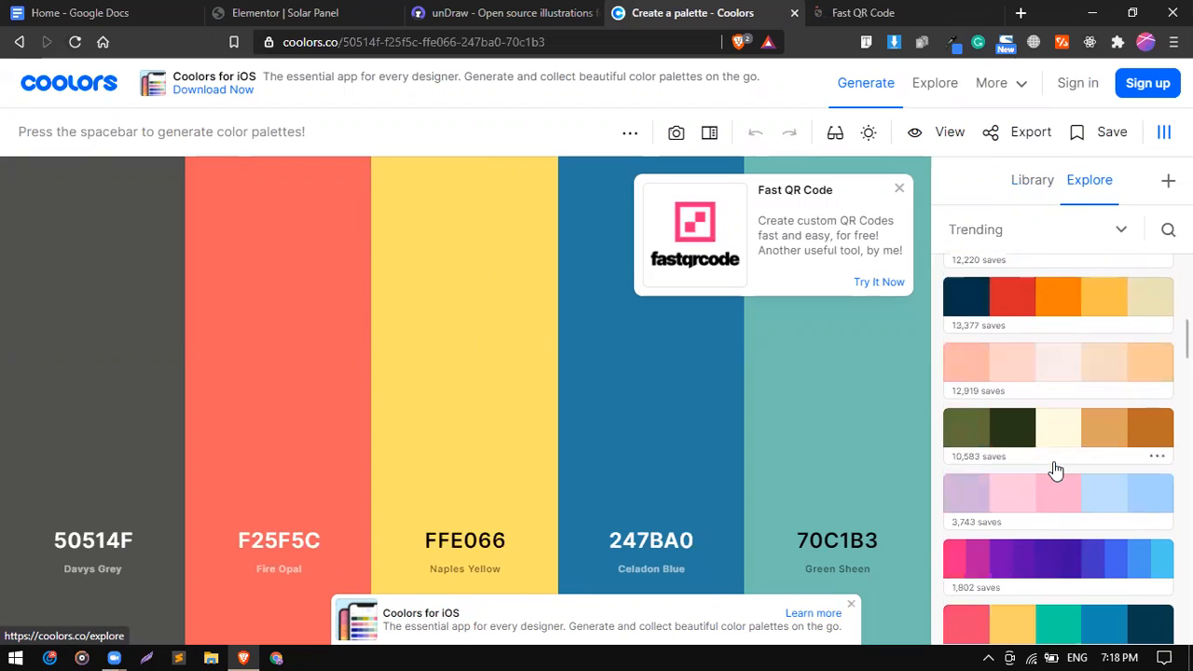
{"action": "scroll", "coordinate": [1057, 471], "scroll_direction": "down", "scroll_amount": 4}
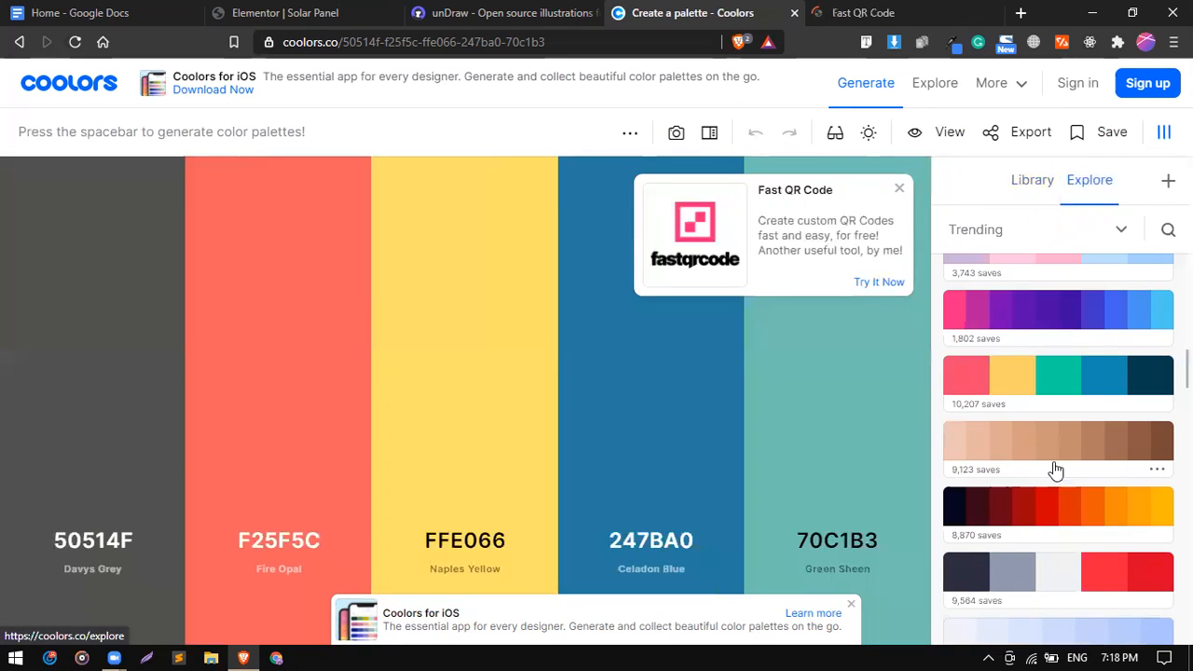
{"action": "scroll", "coordinate": [1056, 471], "scroll_direction": "down", "scroll_amount": 2}
{"action": "scroll", "coordinate": [1056, 471], "scroll_direction": "down", "scroll_amount": 1}
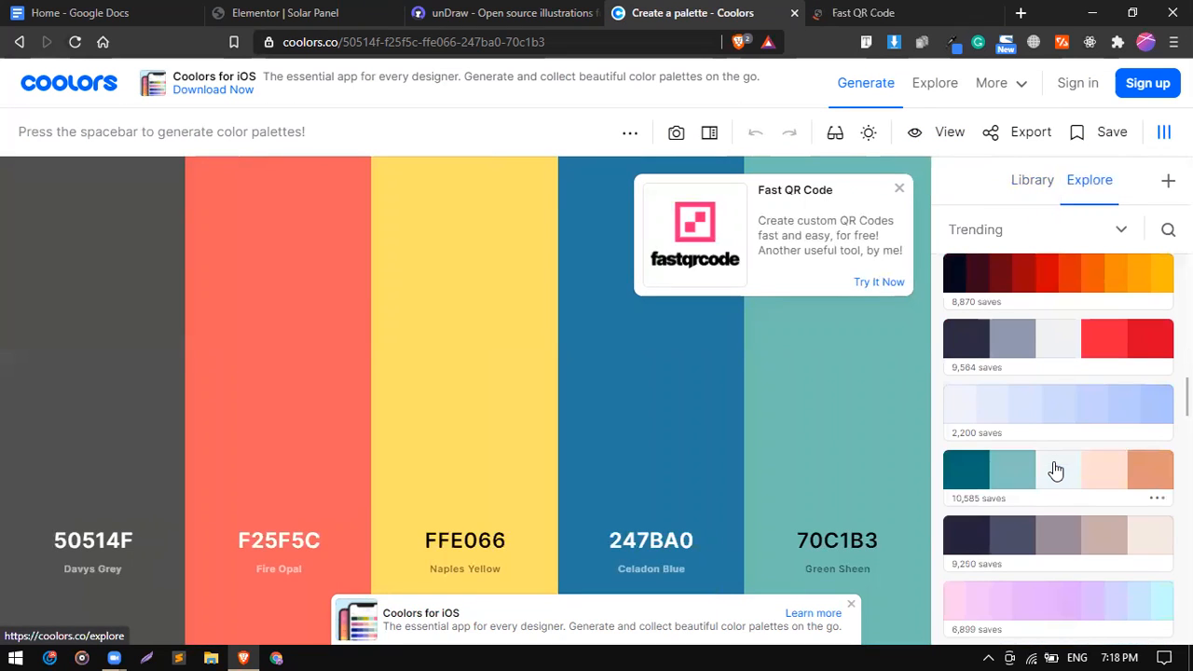
{"action": "left_click", "coordinate": [1037, 358]}
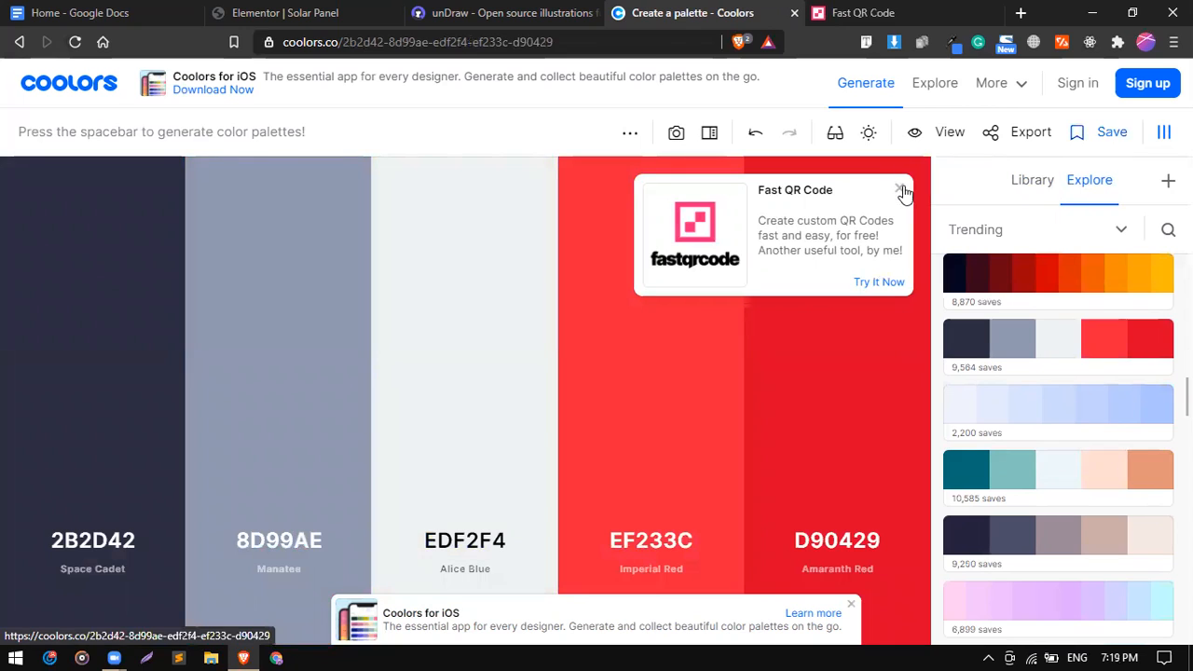
{"action": "left_click", "coordinate": [1162, 136]}
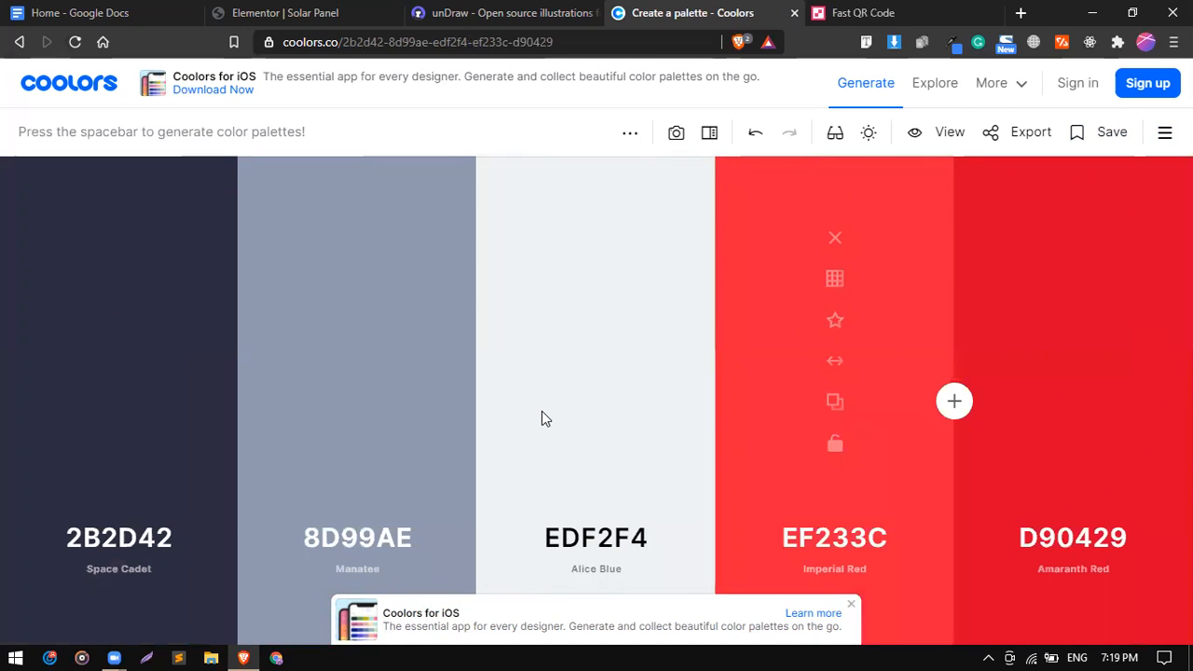
{"action": "mouse_move", "coordinate": [542, 411]}
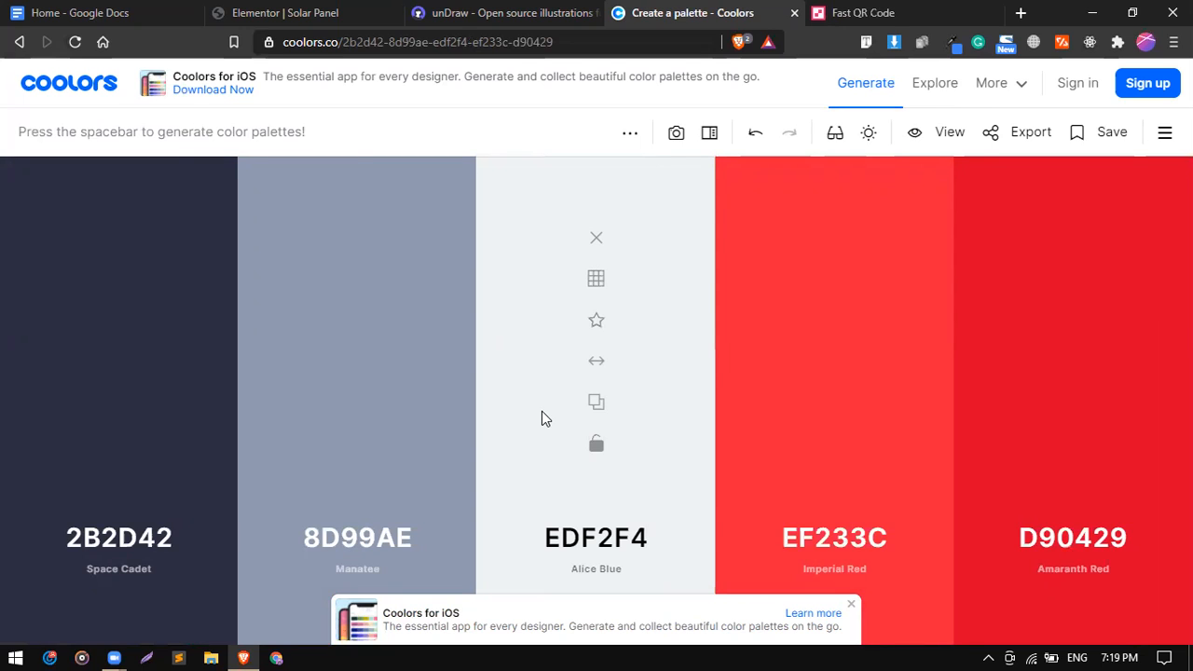
{"action": "left_click", "coordinate": [277, 8]}
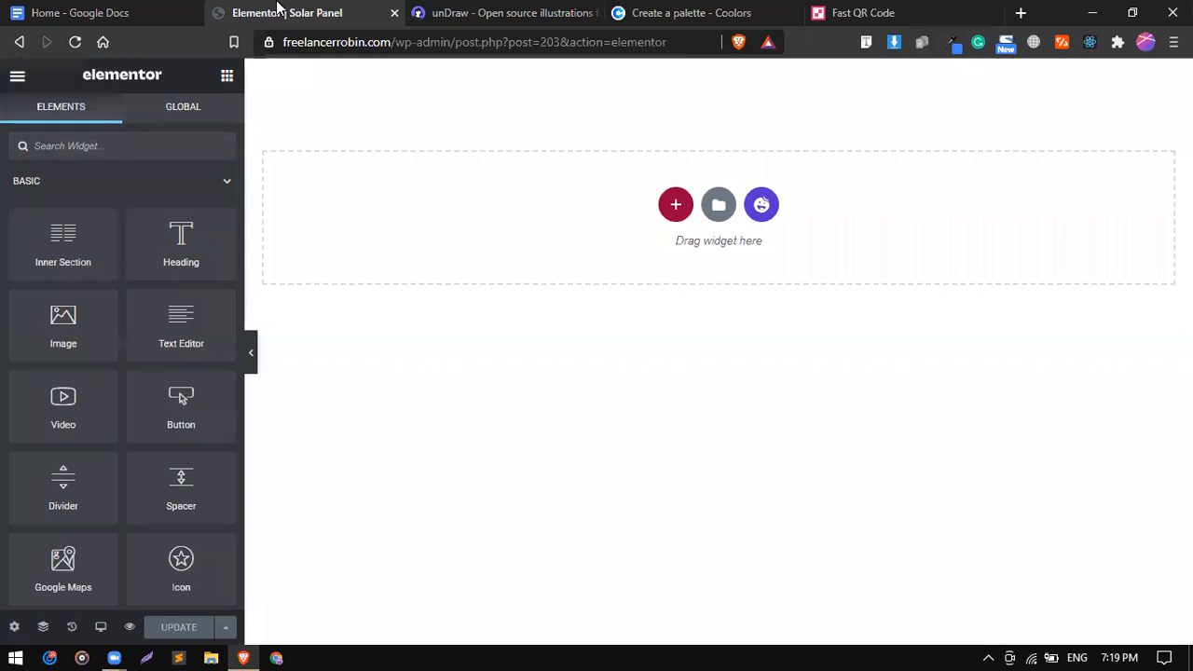
Add a one-column section to Solar Panel and drag a two-column Inner Section into it.
{"action": "left_click", "coordinate": [64, 9]}
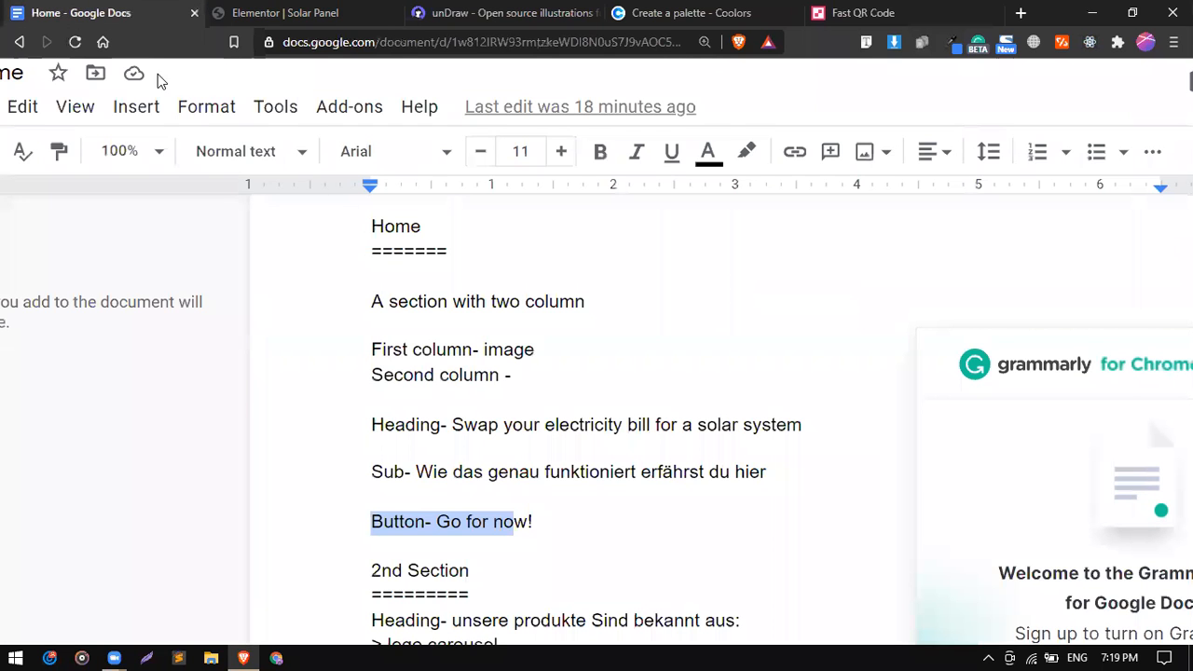
{"action": "scroll", "coordinate": [392, 270], "scroll_direction": "down", "scroll_amount": 1}
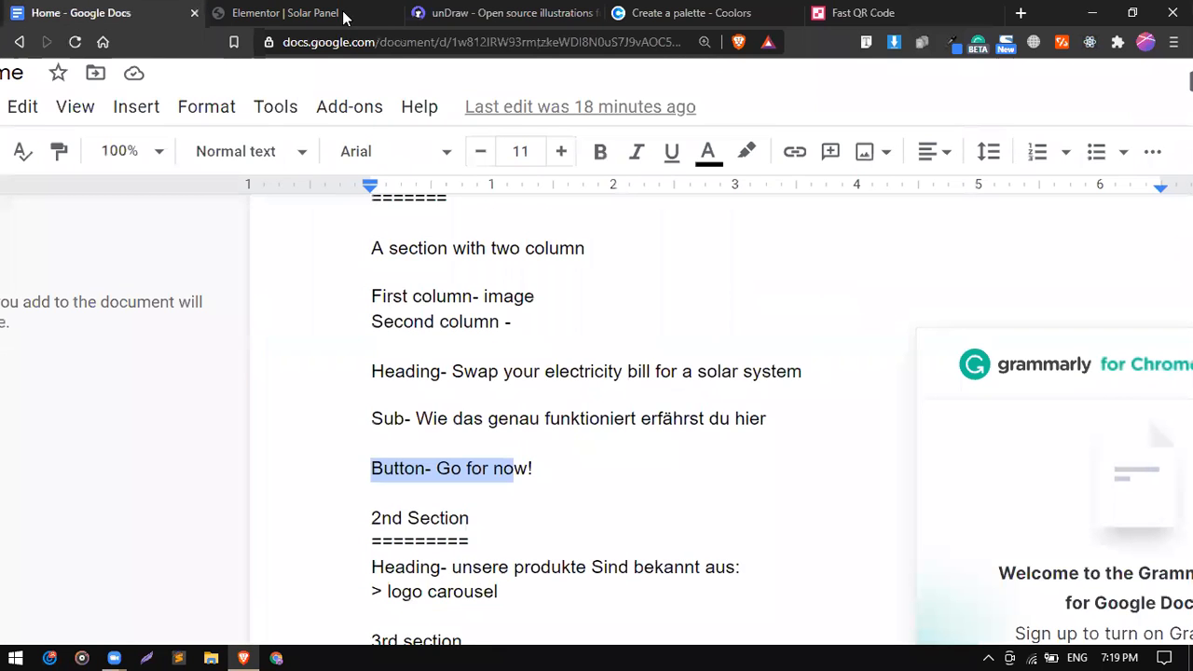
{"action": "left_click", "coordinate": [343, 16]}
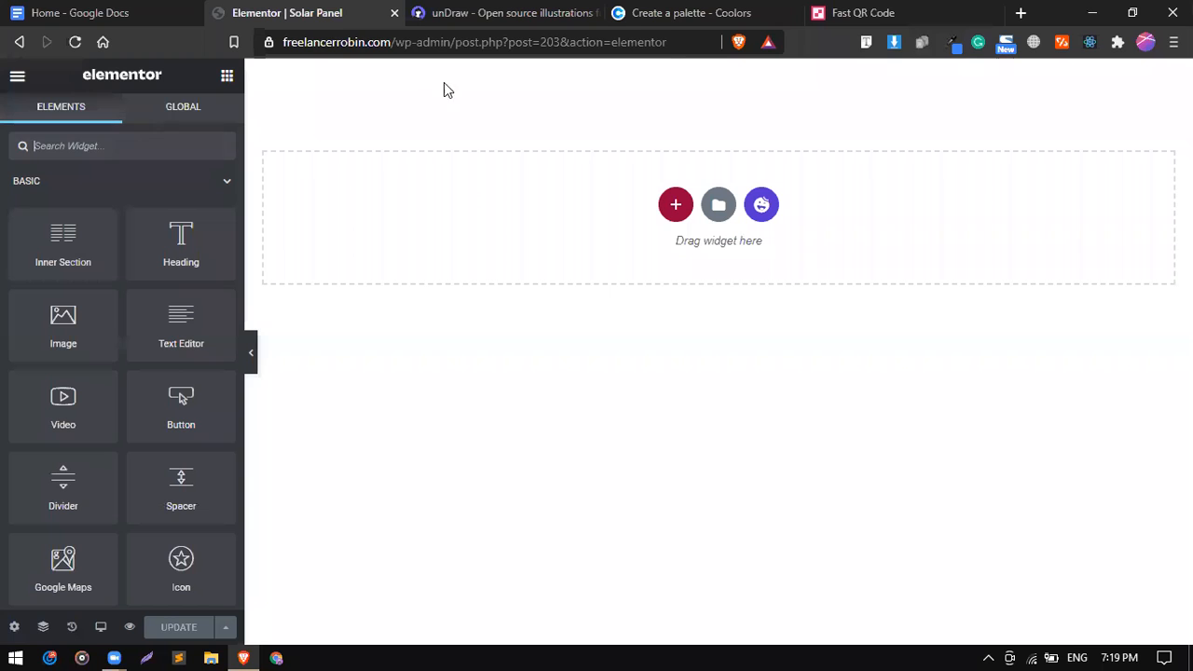
{"action": "left_click", "coordinate": [667, 210]}
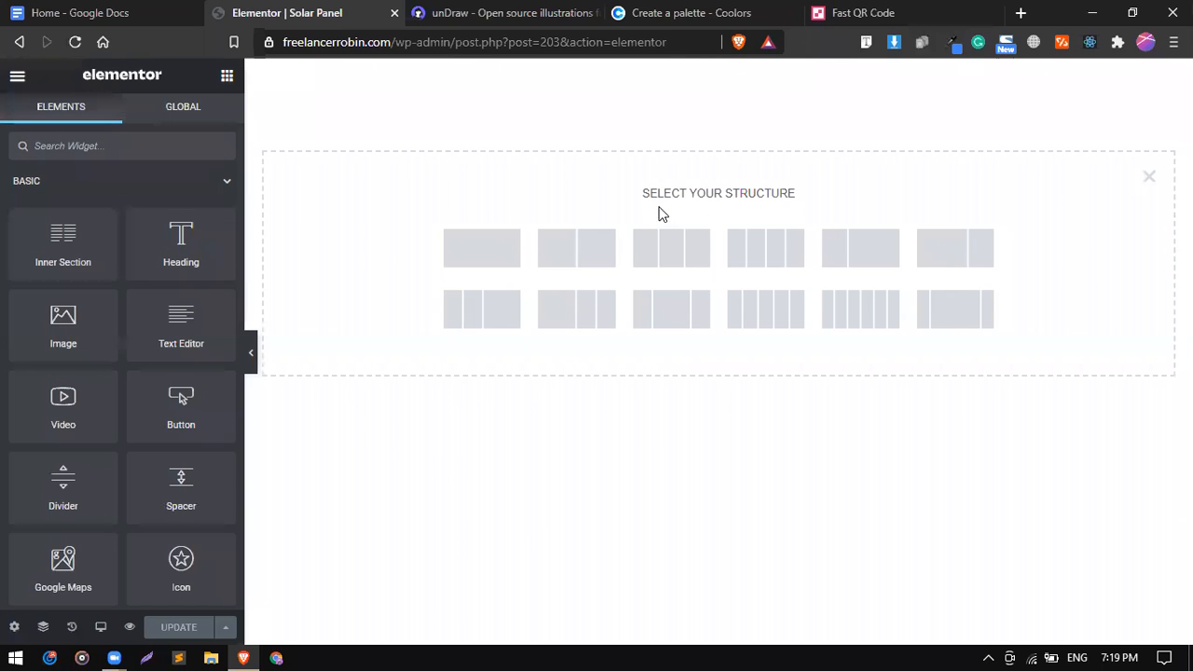
{"action": "left_click", "coordinate": [509, 254]}
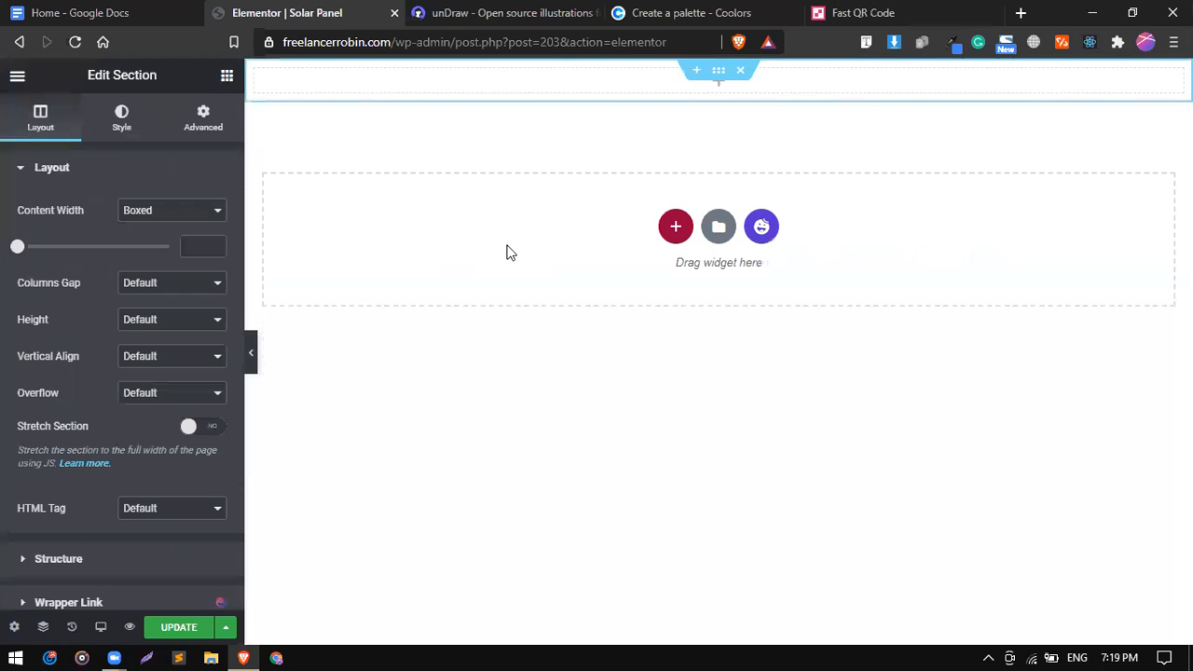
{"action": "left_click", "coordinate": [227, 77]}
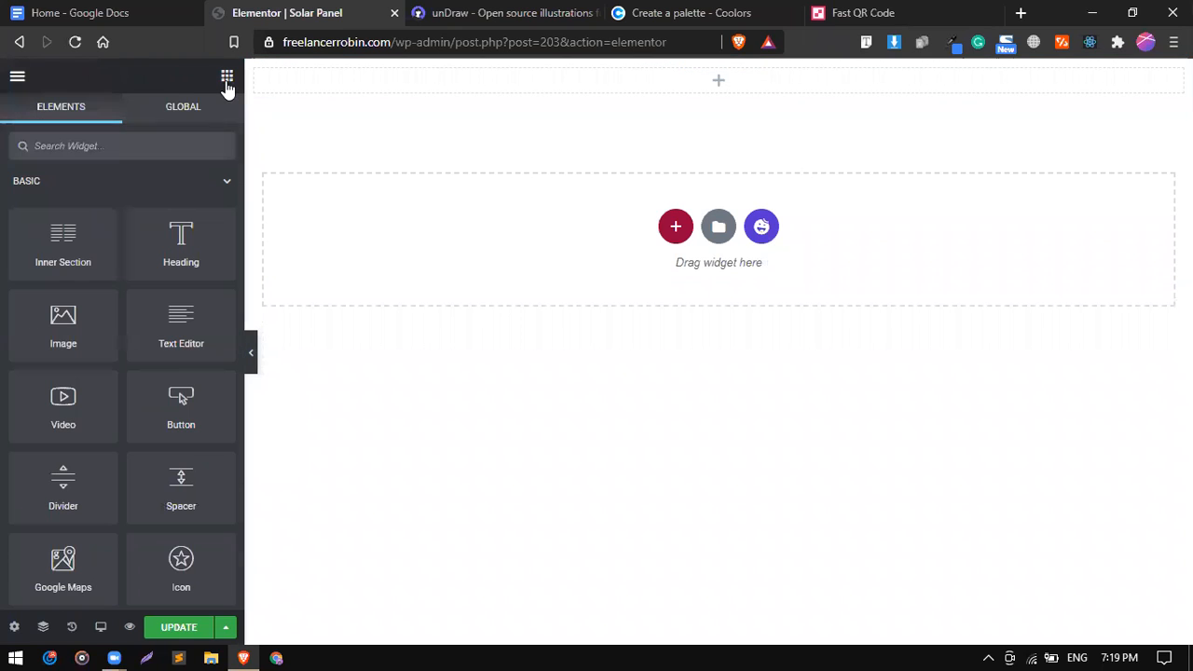
{"action": "left_click_drag", "start_coordinate": [57, 233], "coordinate": [401, 76]}
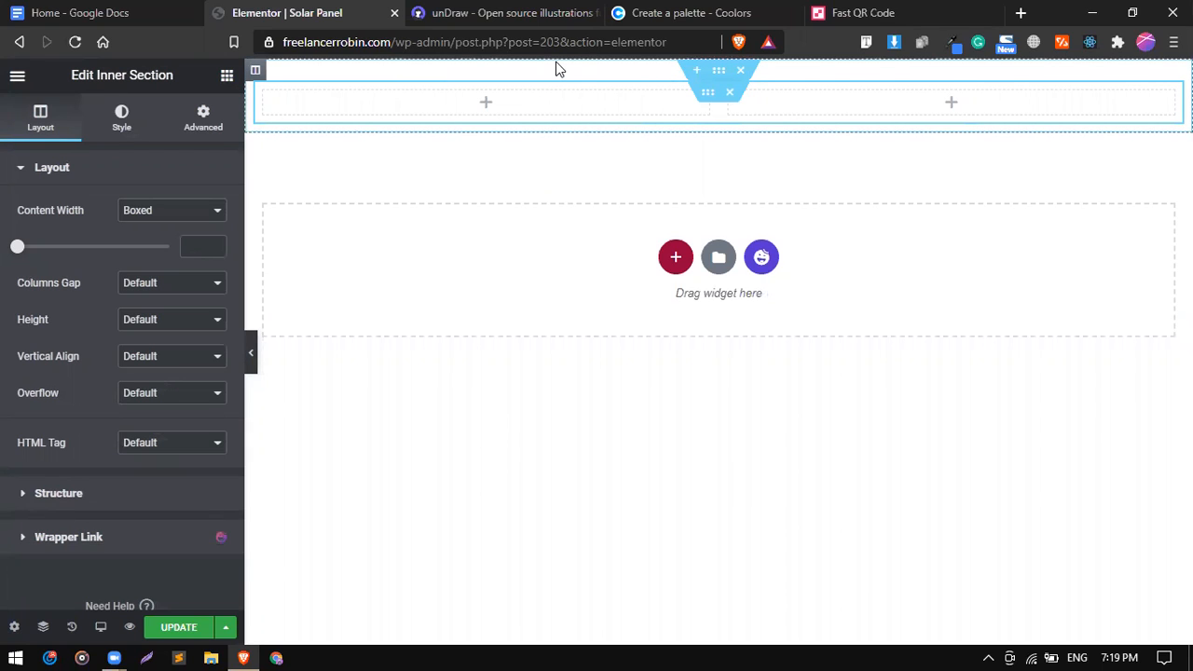
Open the unDraw illustrations gallery with Browse now.
{"action": "key", "text": "ctrl+Tab"}
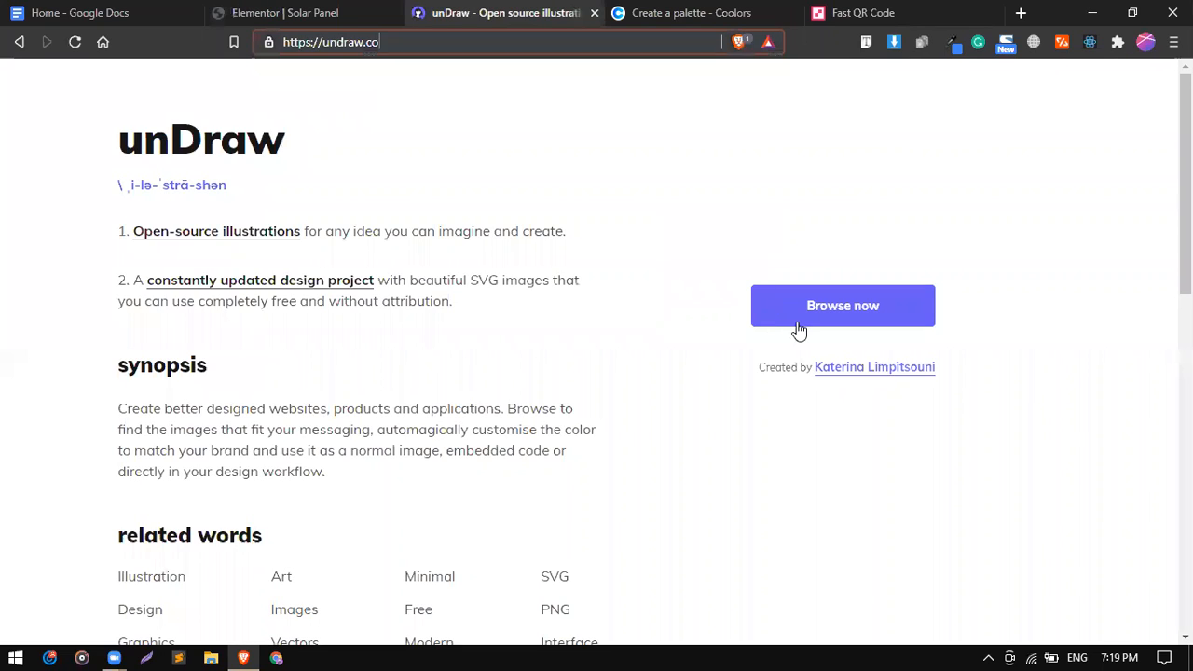
{"action": "left_click", "coordinate": [799, 324]}
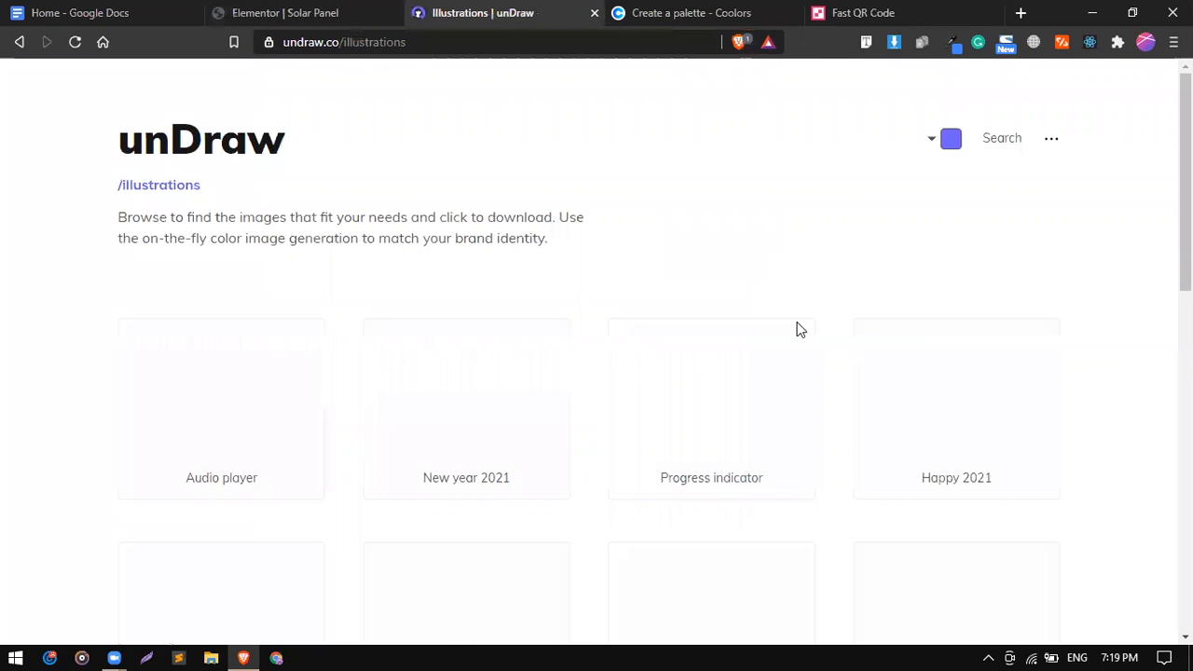
{"action": "scroll", "coordinate": [554, 377], "scroll_direction": "down", "scroll_amount": 2}
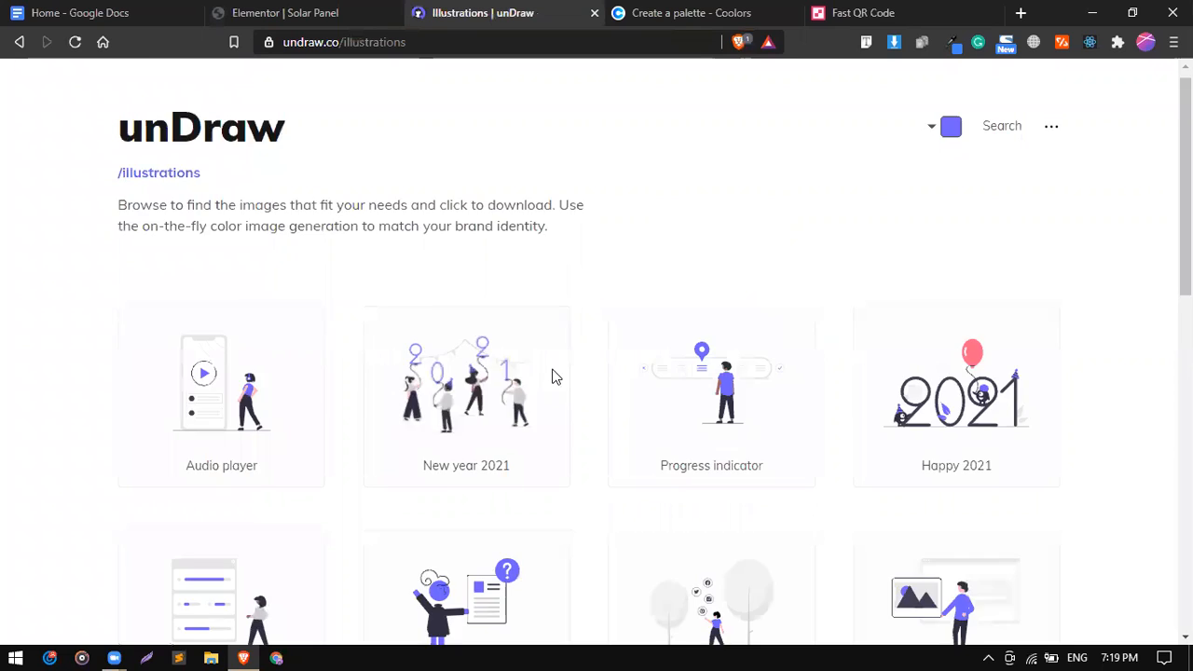
Copy the Amaranth Red hex D90429 from the Coolors palette.
{"action": "left_click", "coordinate": [824, 11]}
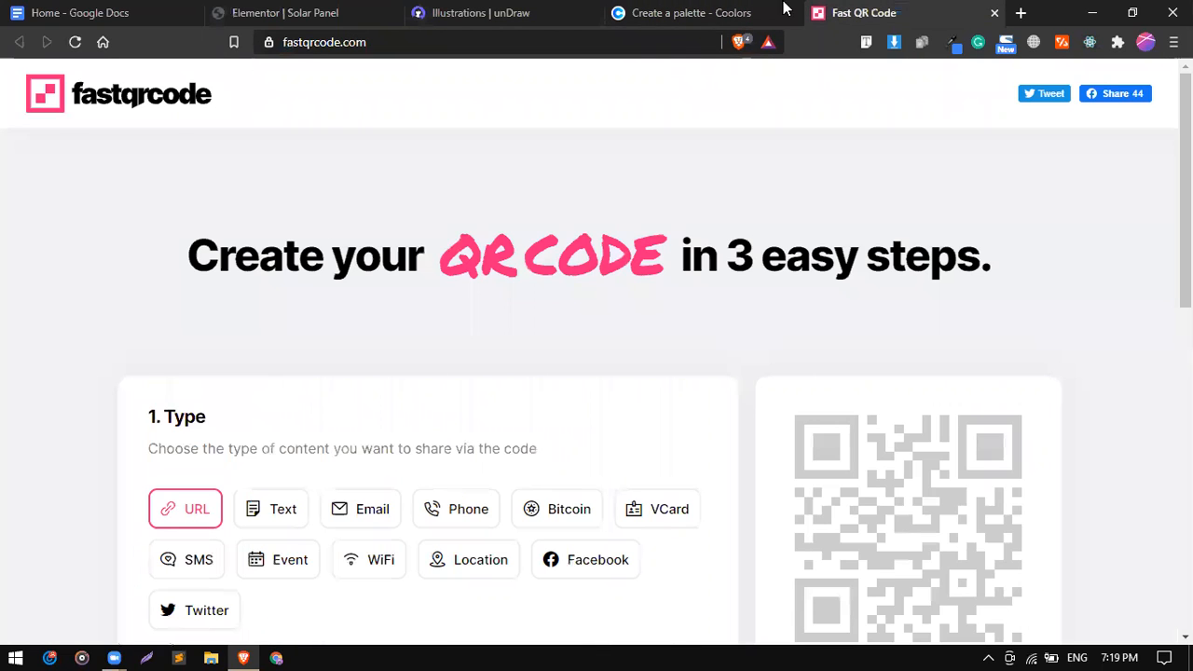
{"action": "left_click", "coordinate": [687, 11]}
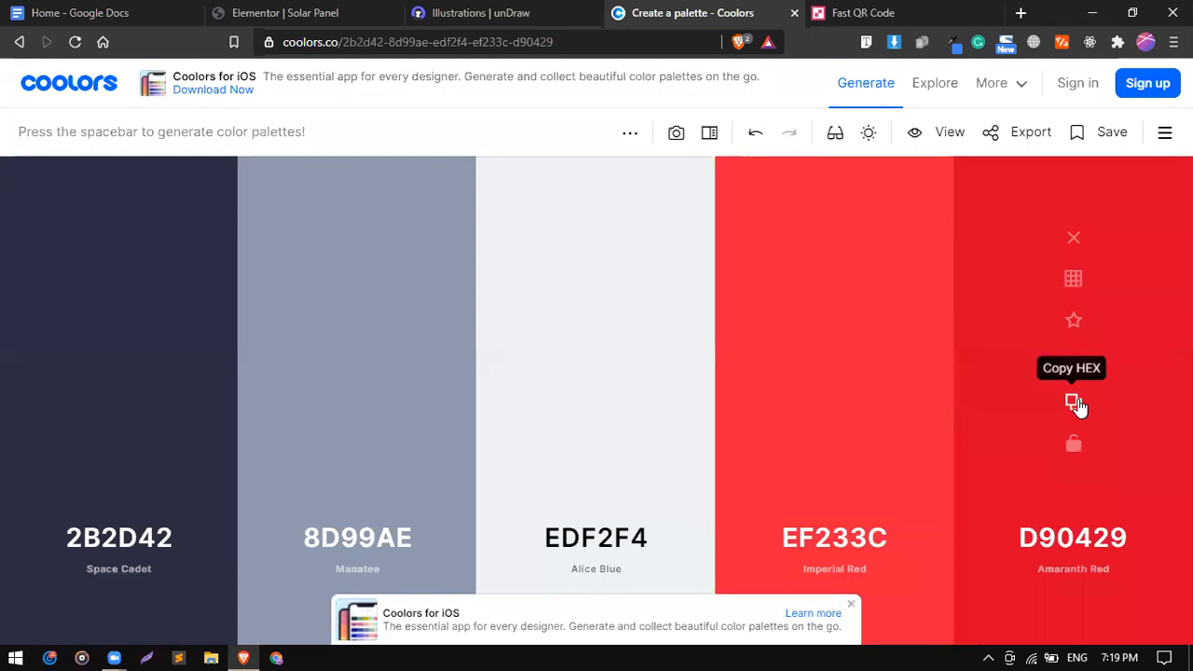
{"action": "left_click", "coordinate": [1074, 404]}
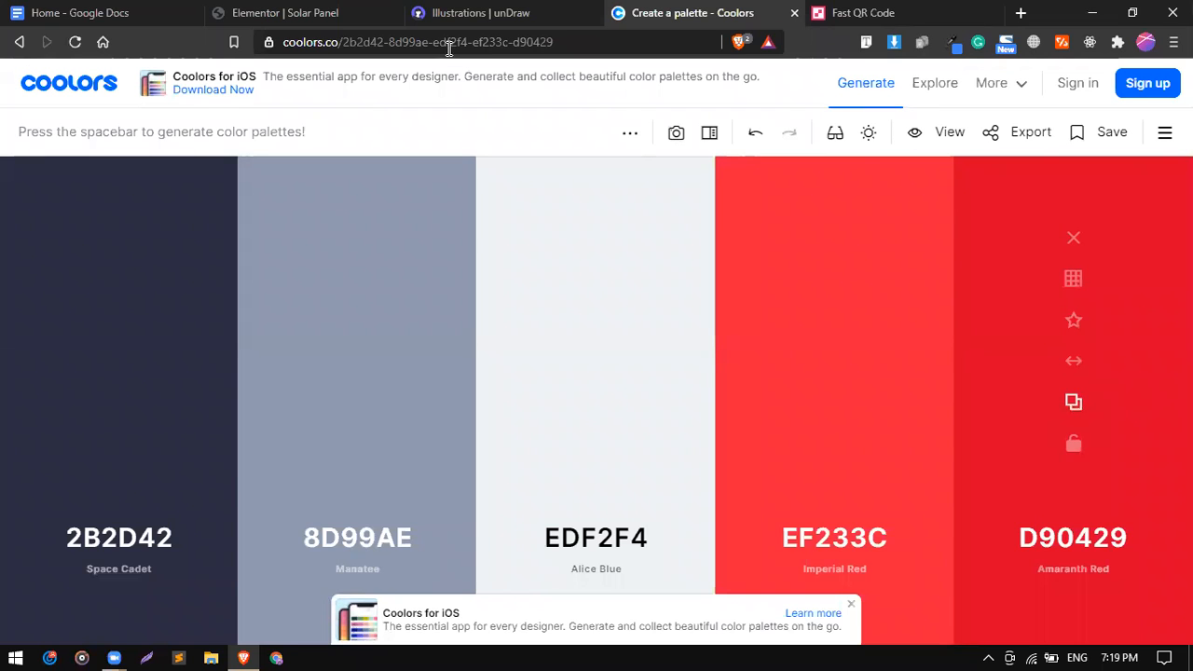
{"action": "key", "text": "ctrl+shift+Tab"}
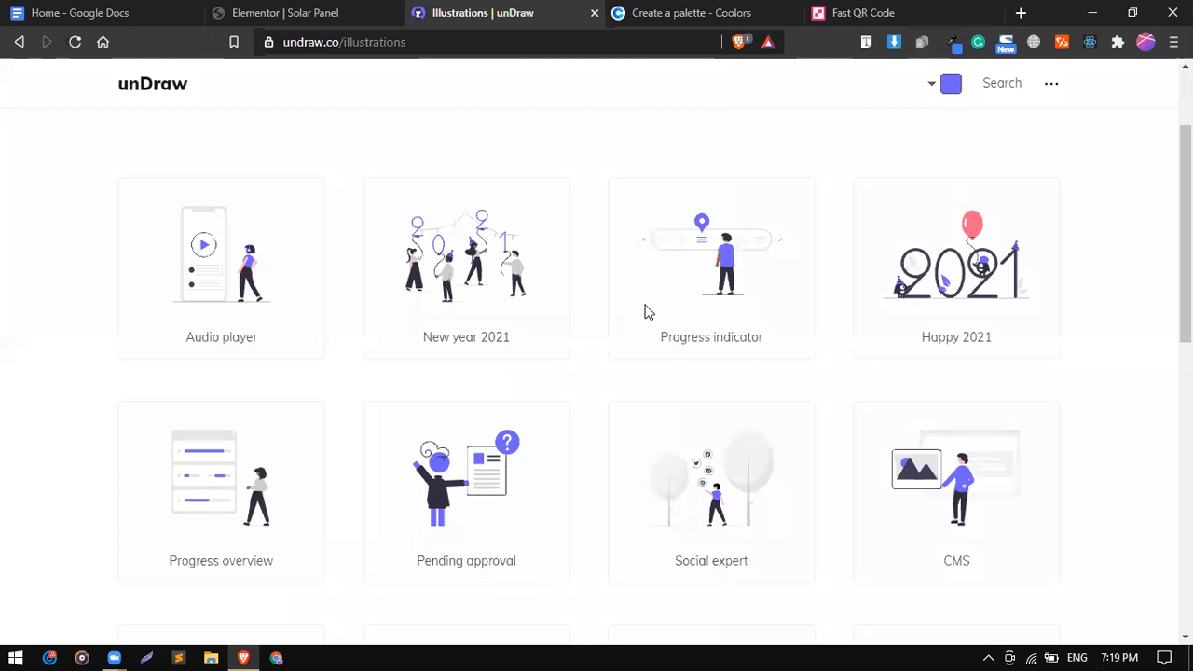
{"action": "scroll", "coordinate": [648, 312], "scroll_direction": "down", "scroll_amount": 1}
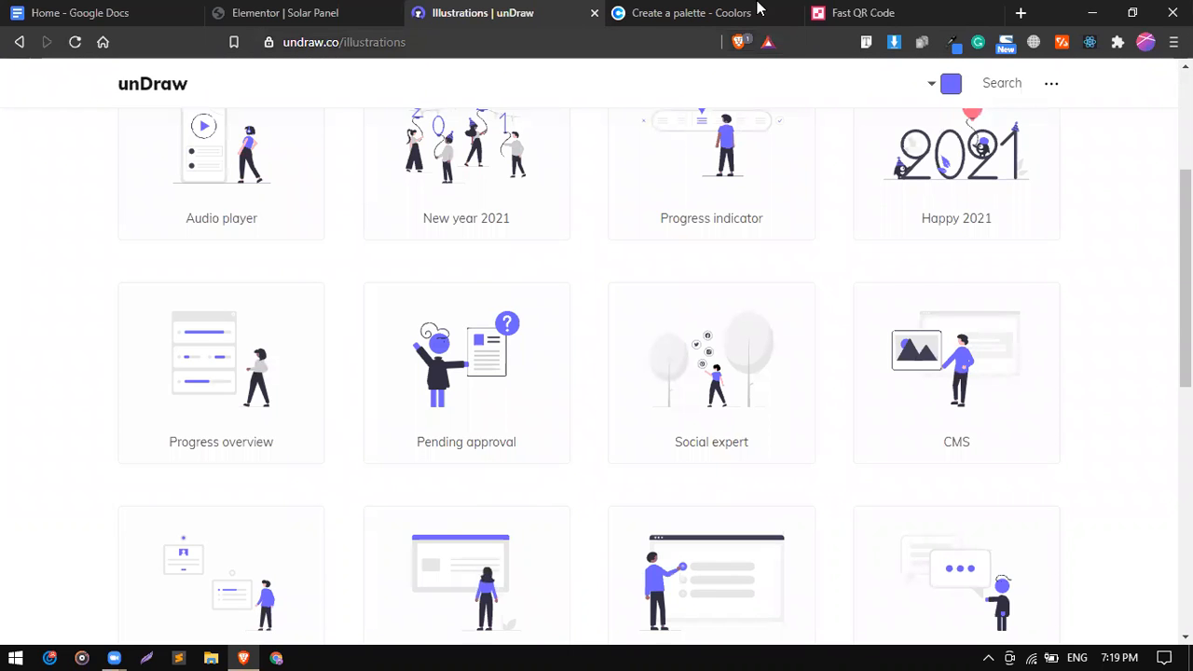
{"action": "key", "text": "ctrl+Tab"}
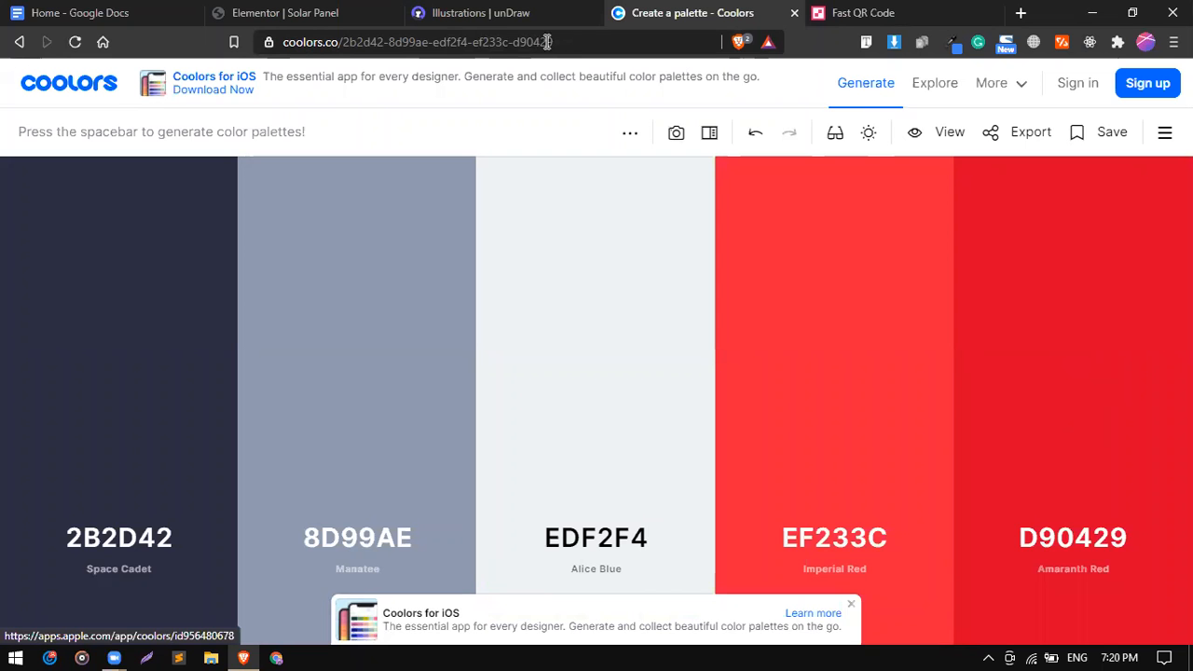
Select the colour codes in the Coolors palette page's web address.
{"action": "left_click", "coordinate": [334, 44]}
{"action": "left_click_drag", "start_coordinate": [334, 44], "coordinate": [620, 49]}
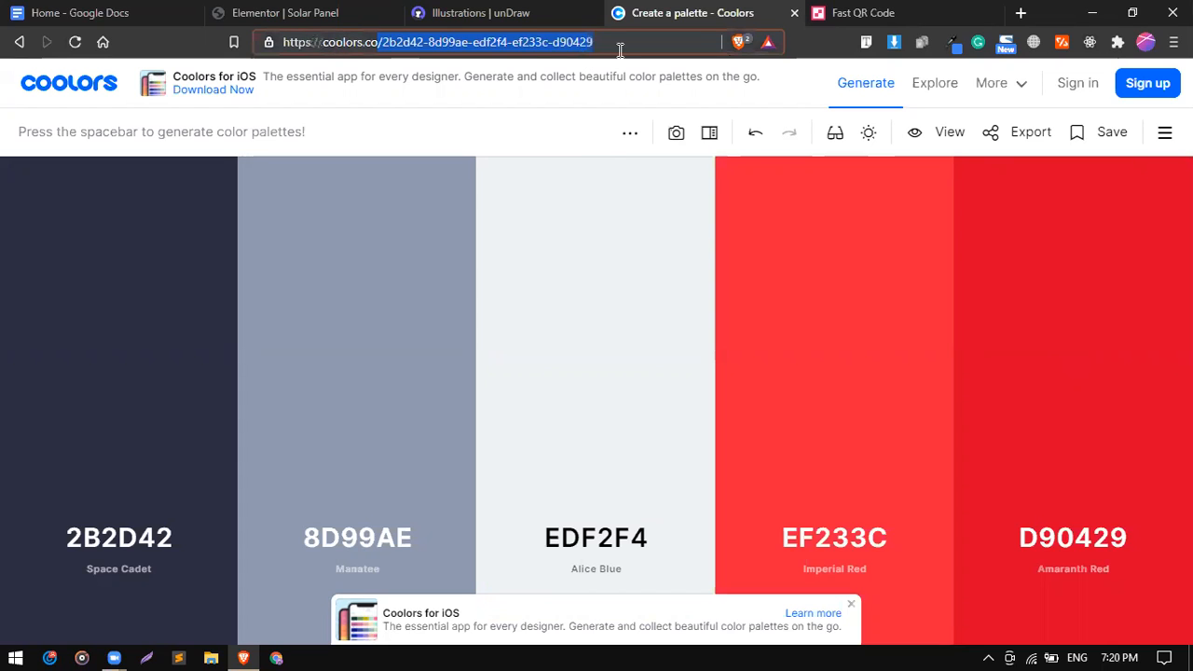
{"action": "left_click", "coordinate": [620, 50]}
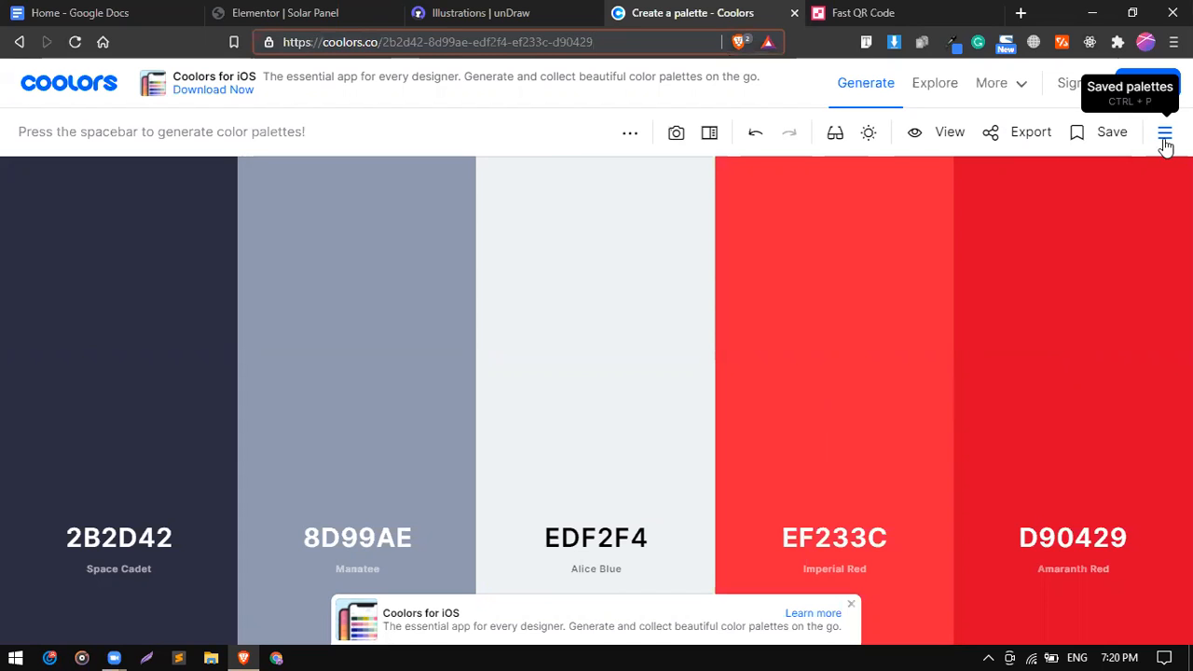
Scroll through the trending palettes panel, close it, and return to the unDraw gallery.
{"action": "left_click", "coordinate": [1165, 137]}
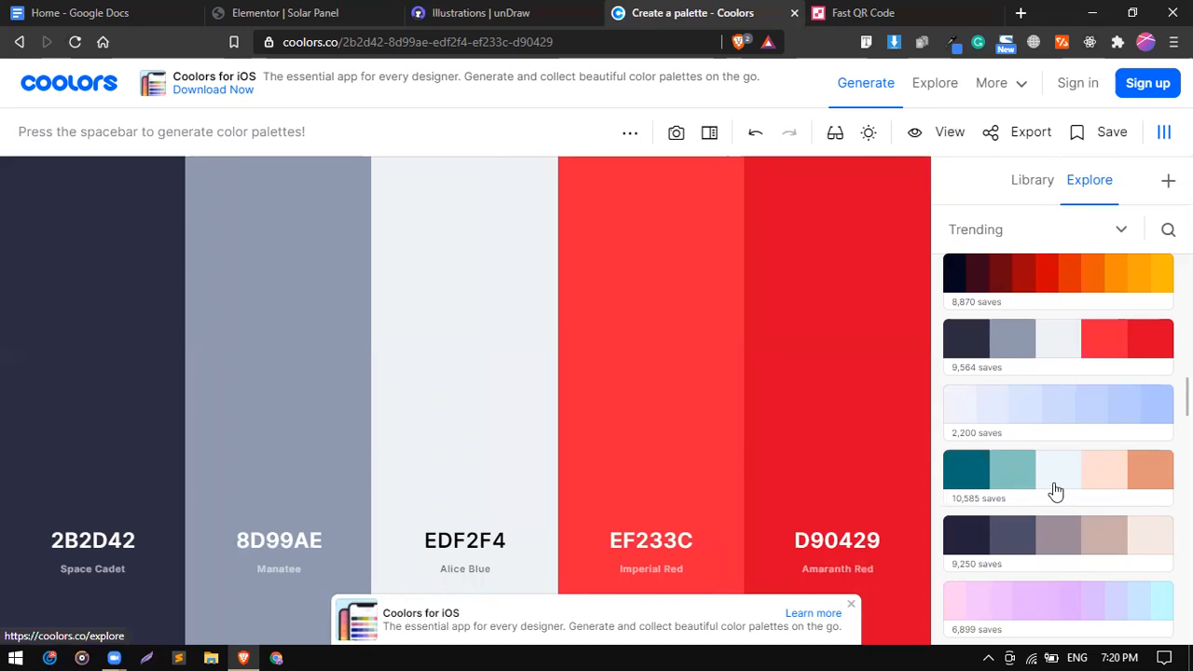
{"action": "scroll", "coordinate": [1057, 492], "scroll_direction": "down", "scroll_amount": 1}
{"action": "scroll", "coordinate": [1056, 491], "scroll_direction": "down", "scroll_amount": 5}
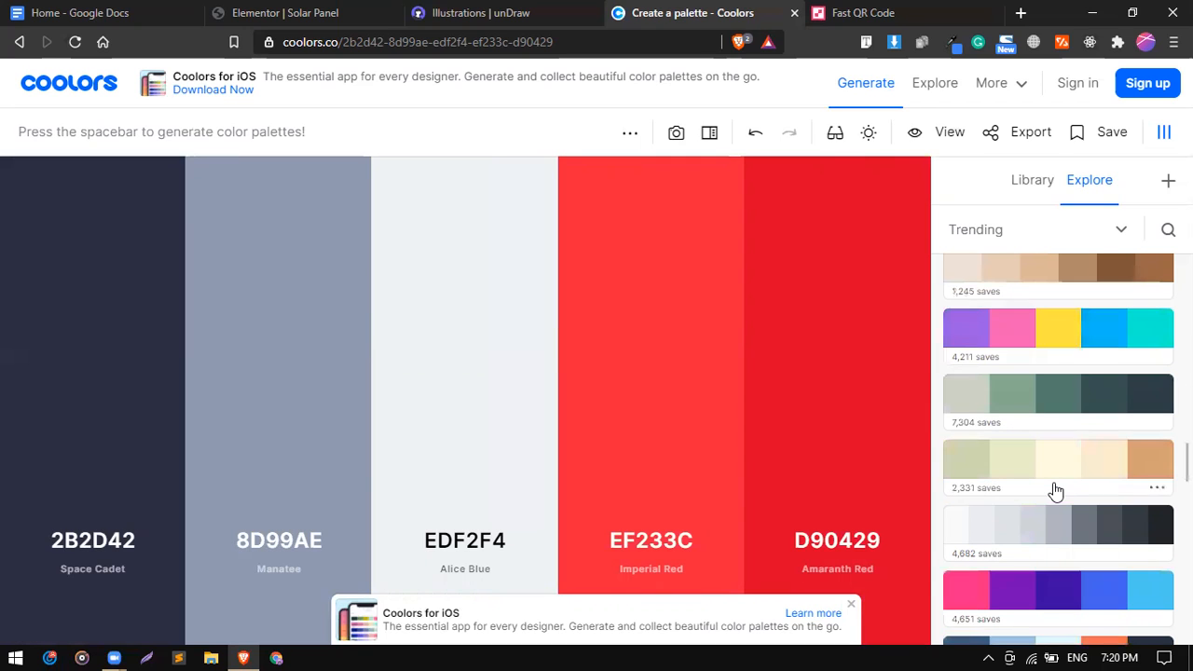
{"action": "scroll", "coordinate": [1056, 492], "scroll_direction": "down", "scroll_amount": 2}
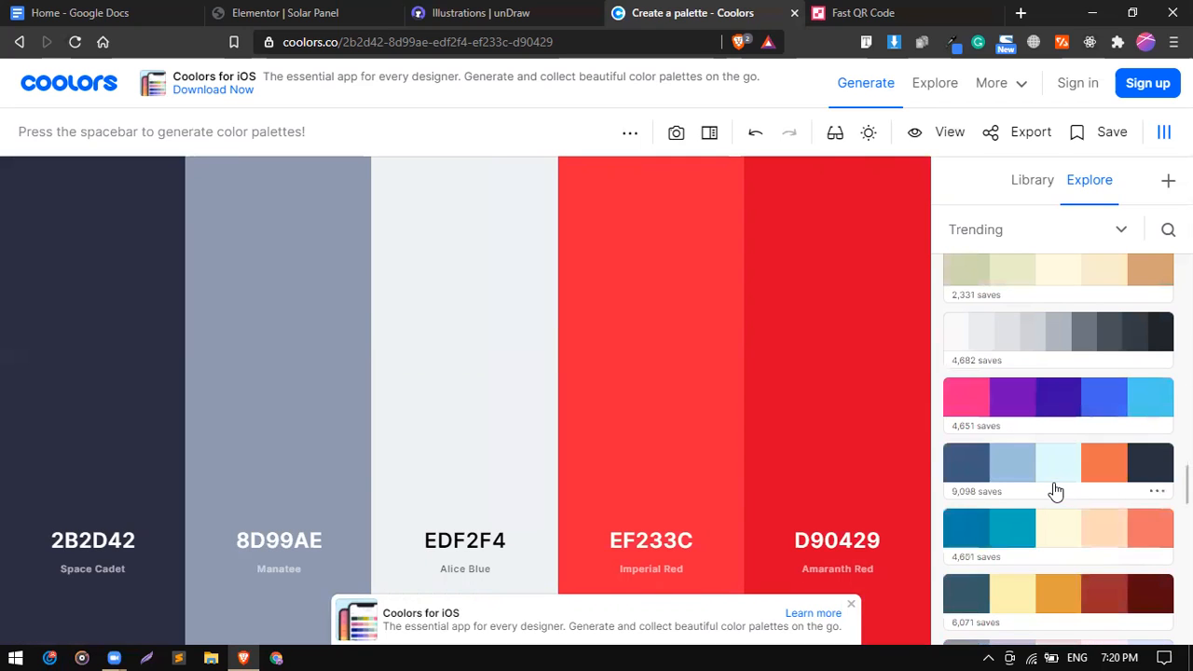
{"action": "left_click", "coordinate": [1164, 135]}
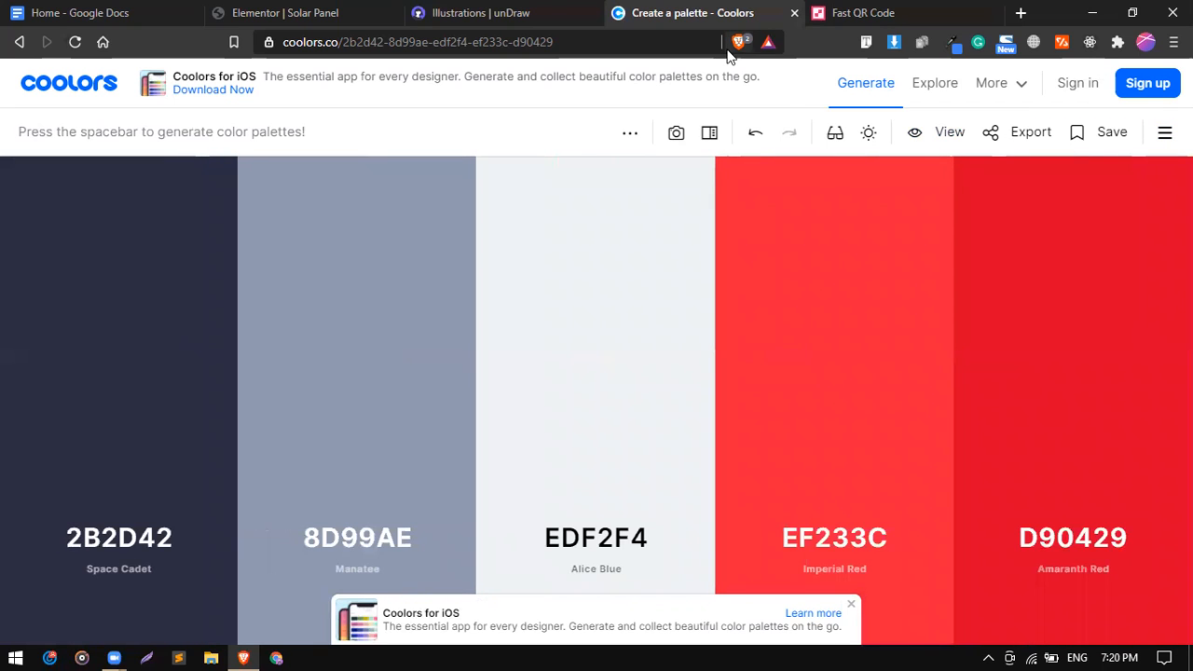
{"action": "left_click", "coordinate": [536, 9]}
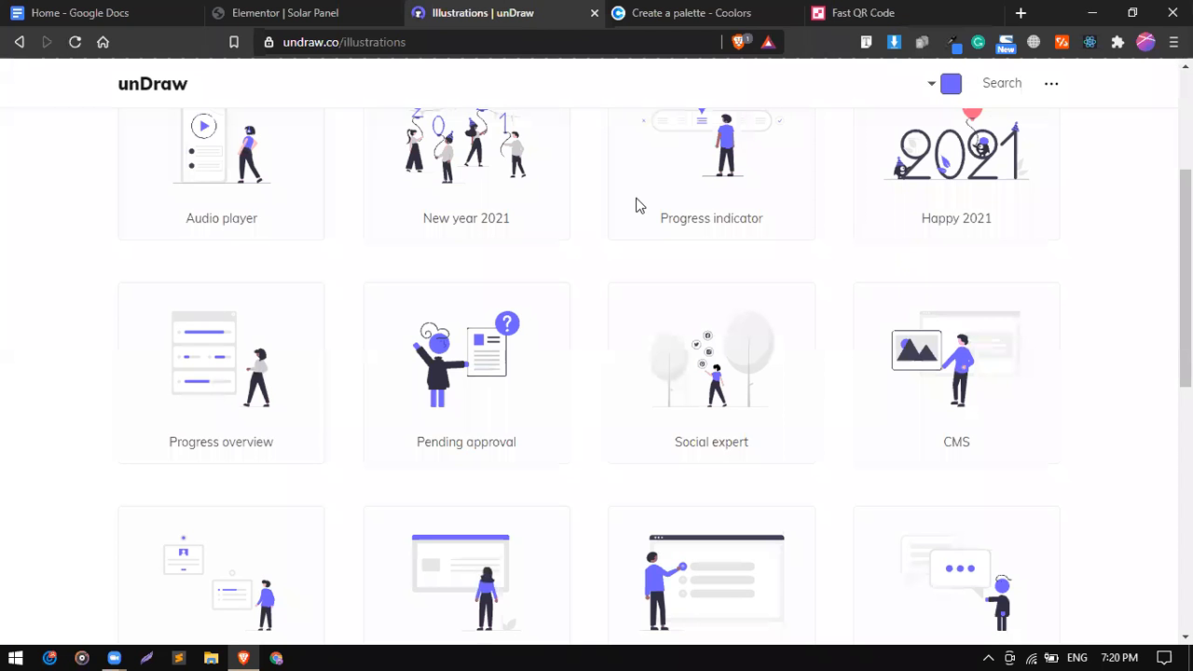
Load the unDraw home page by trimming the address, then reopen the illustrations gallery.
{"action": "scroll", "coordinate": [640, 206], "scroll_direction": "up", "scroll_amount": 3}
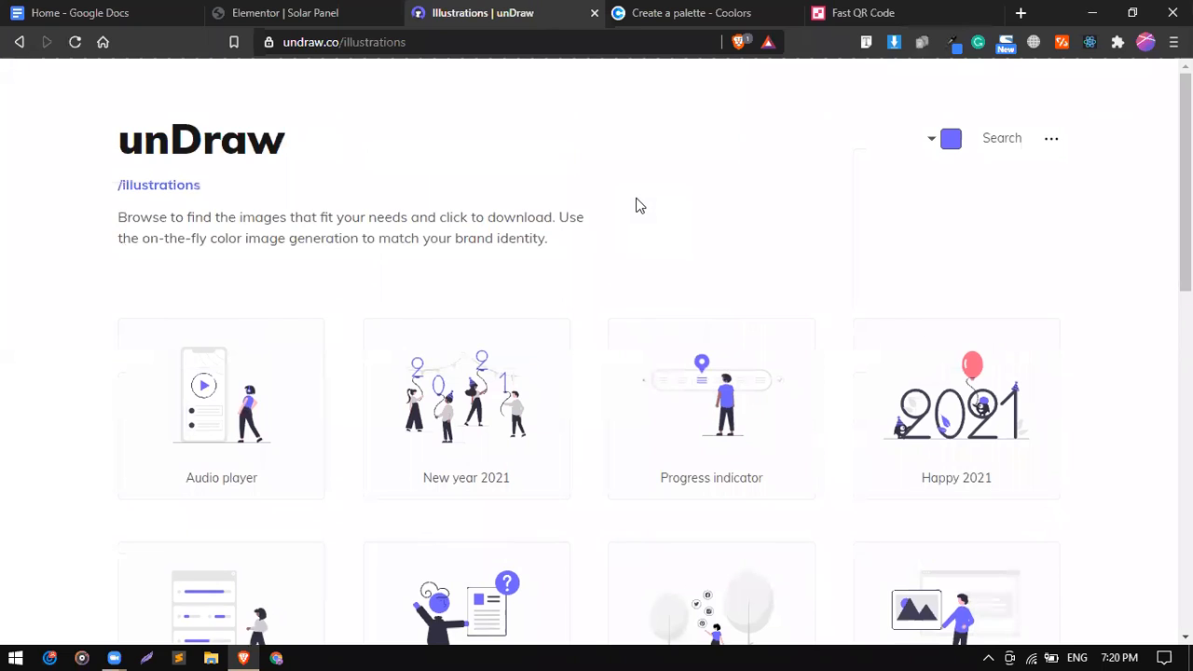
{"action": "left_click", "coordinate": [336, 39]}
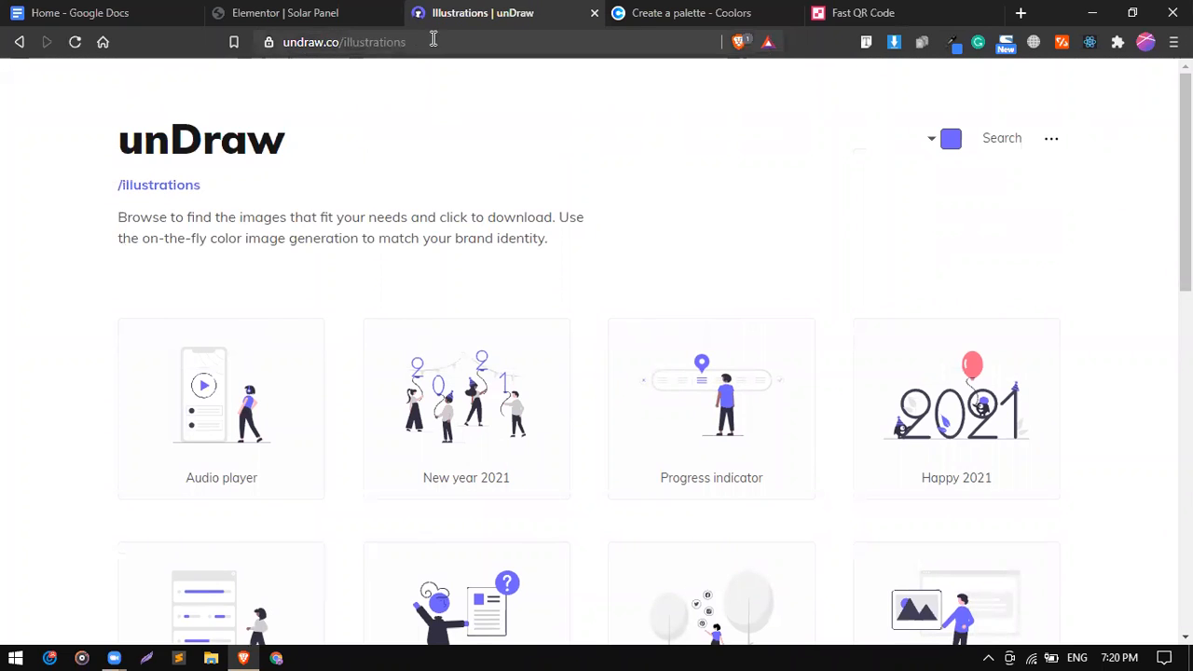
{"action": "double_click", "coordinate": [370, 41]}
{"action": "key", "text": "BackSpace"}
{"action": "key", "text": "Return"}
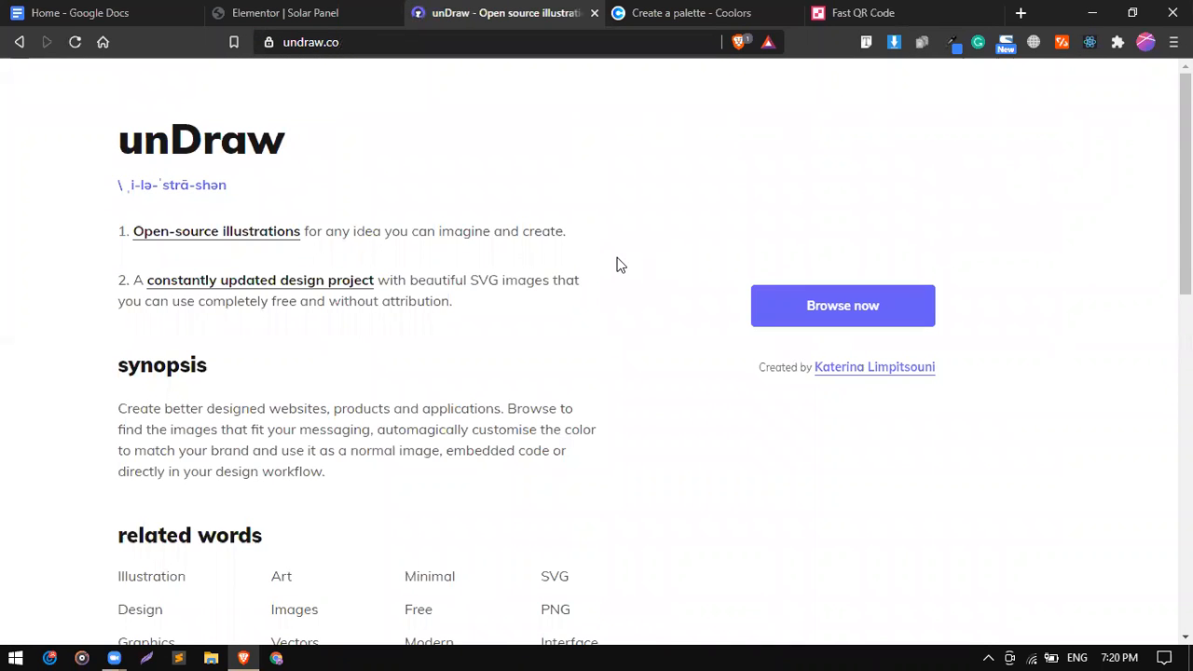
{"action": "scroll", "coordinate": [618, 264], "scroll_direction": "down", "scroll_amount": 1}
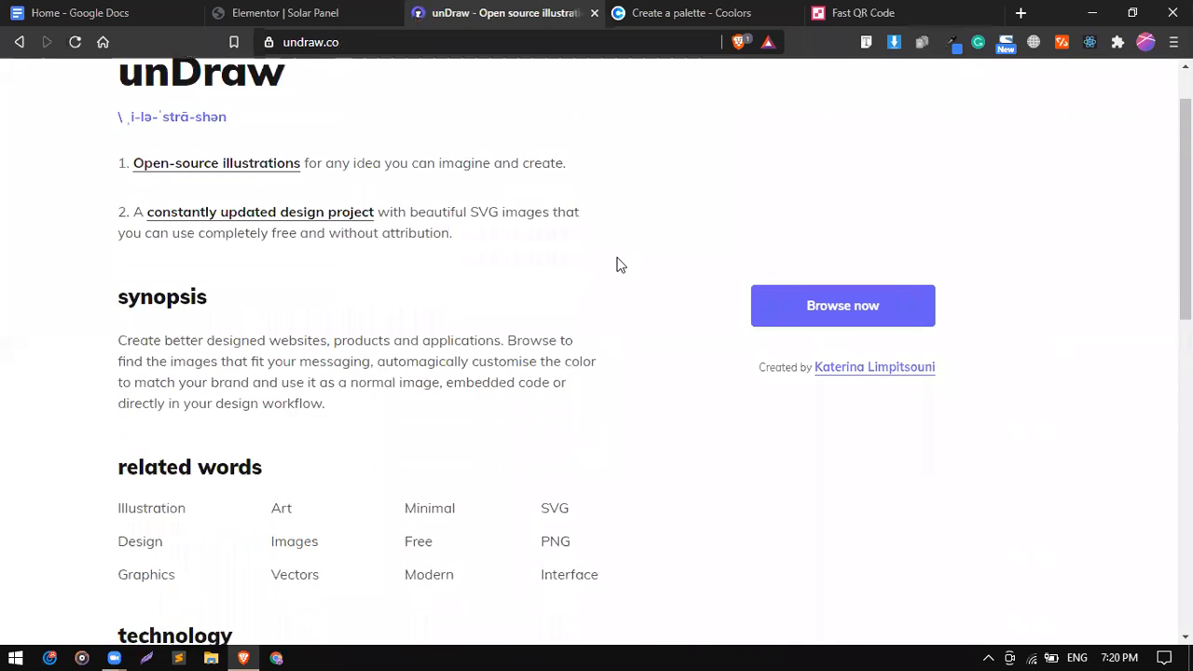
{"action": "left_click", "coordinate": [814, 303]}
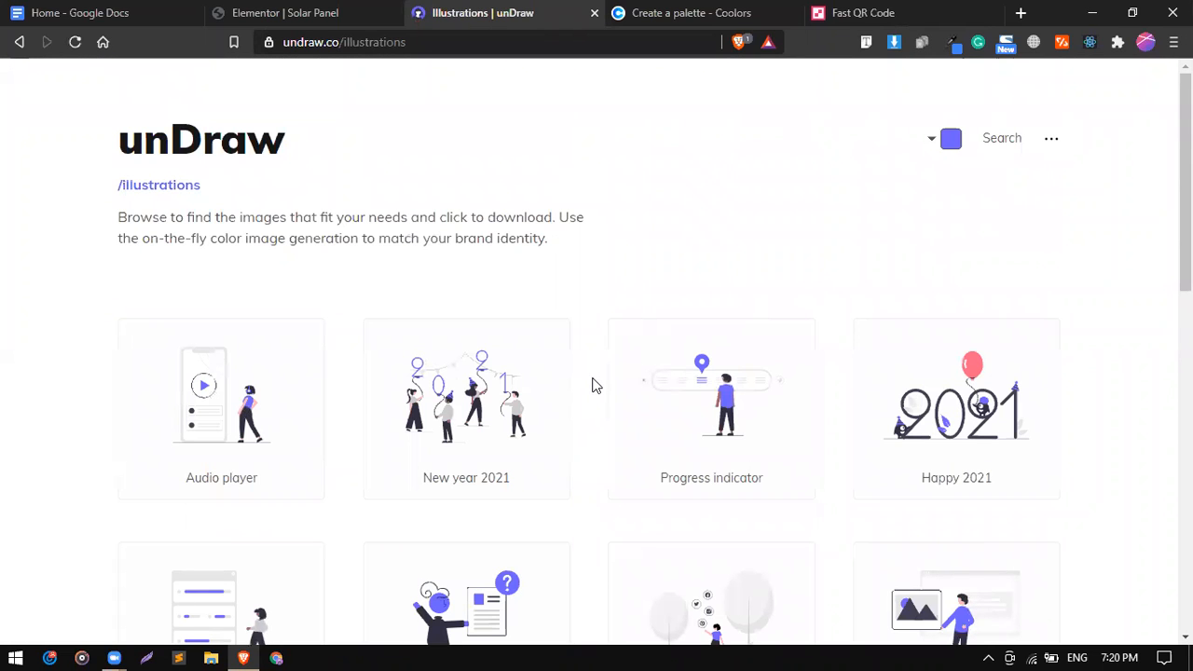
{"action": "scroll", "coordinate": [596, 385], "scroll_direction": "down", "scroll_amount": 2}
{"action": "scroll", "coordinate": [595, 385], "scroll_direction": "up", "scroll_amount": 2}
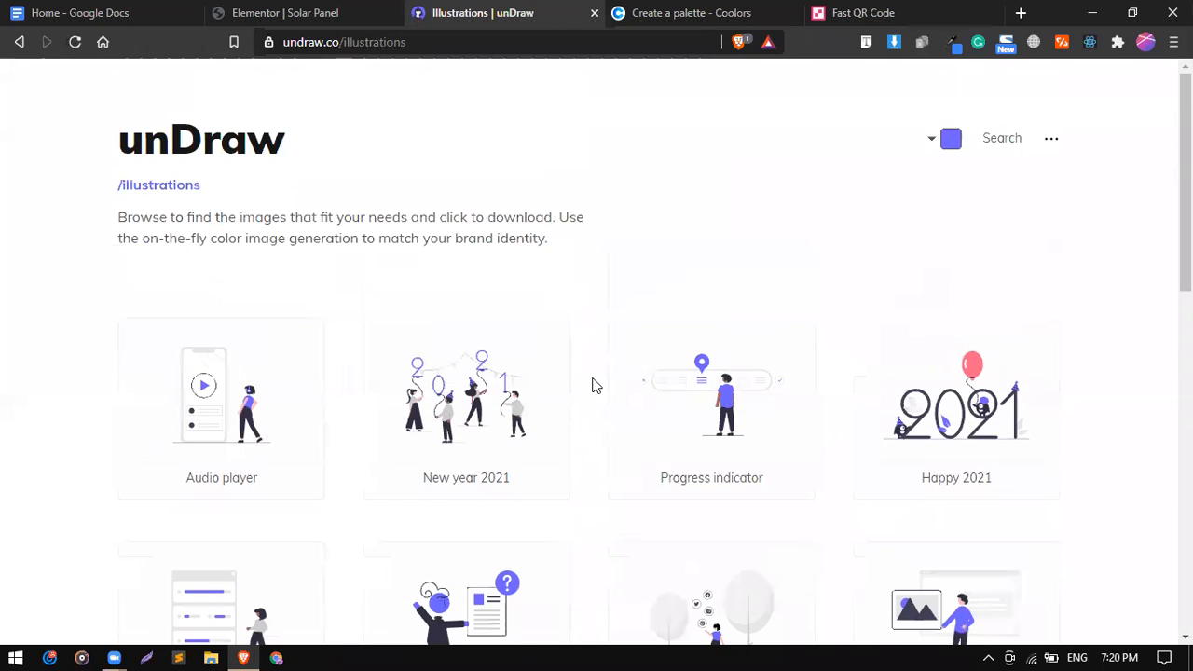
Copy the Amaranth Red hex D90429 from the Coolors palette and return to unDraw.
{"action": "left_click", "coordinate": [690, 14]}
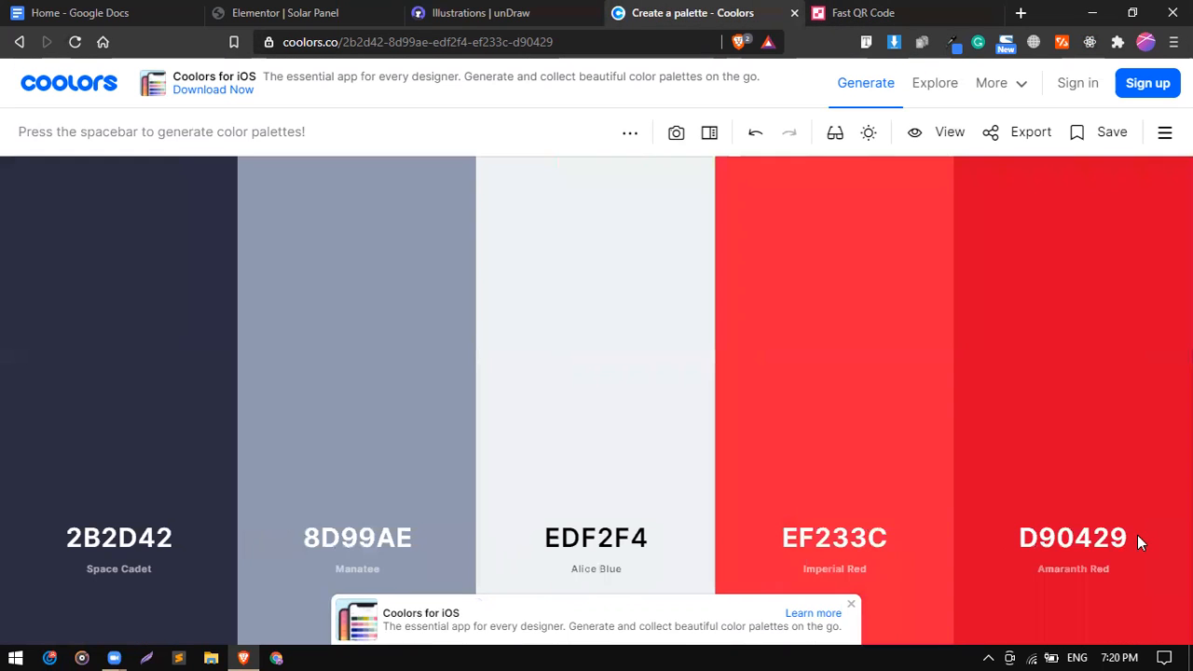
{"action": "left_click", "coordinate": [1072, 538]}
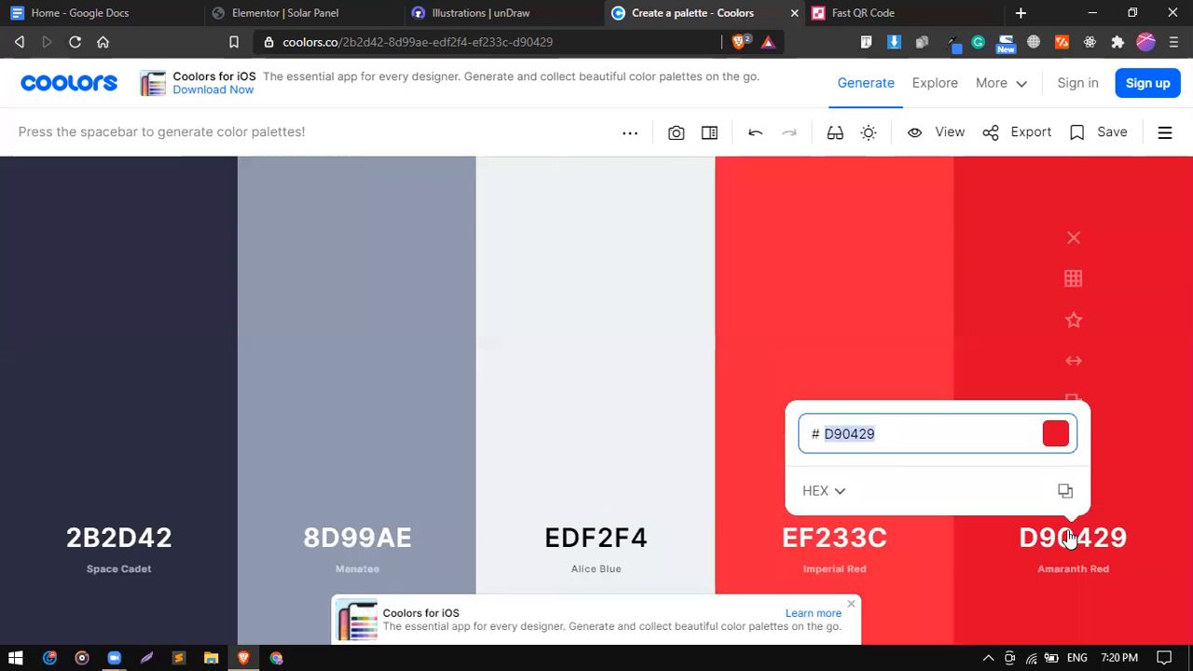
{"action": "left_click", "coordinate": [1063, 494]}
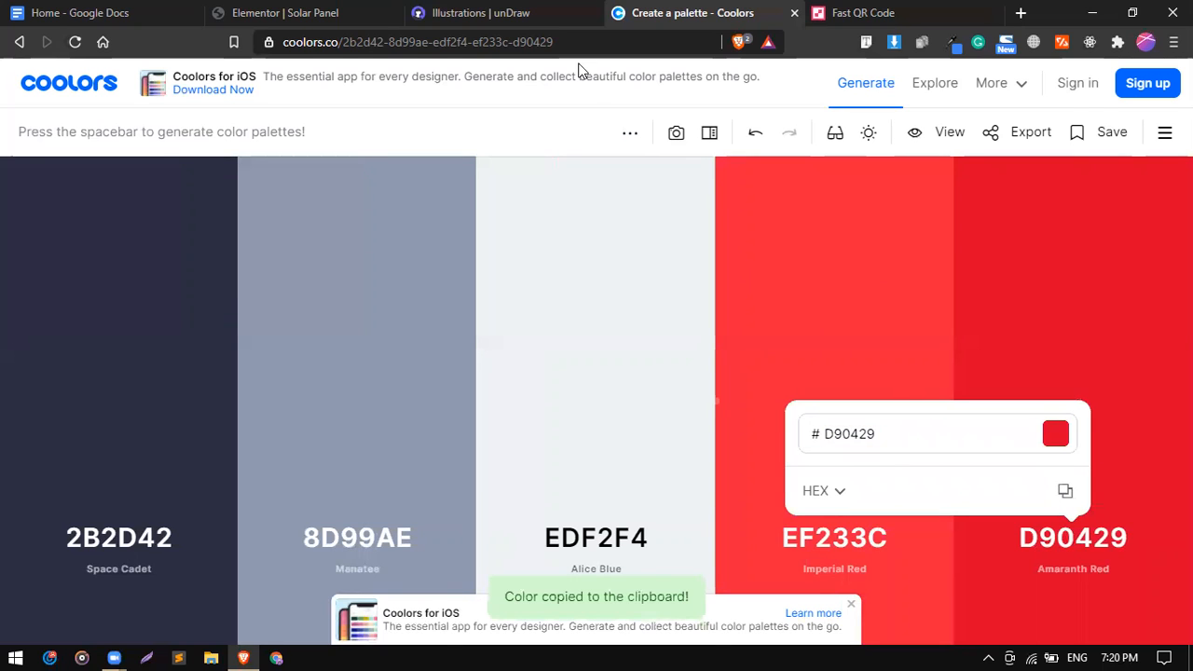
{"action": "left_click", "coordinate": [495, 9]}
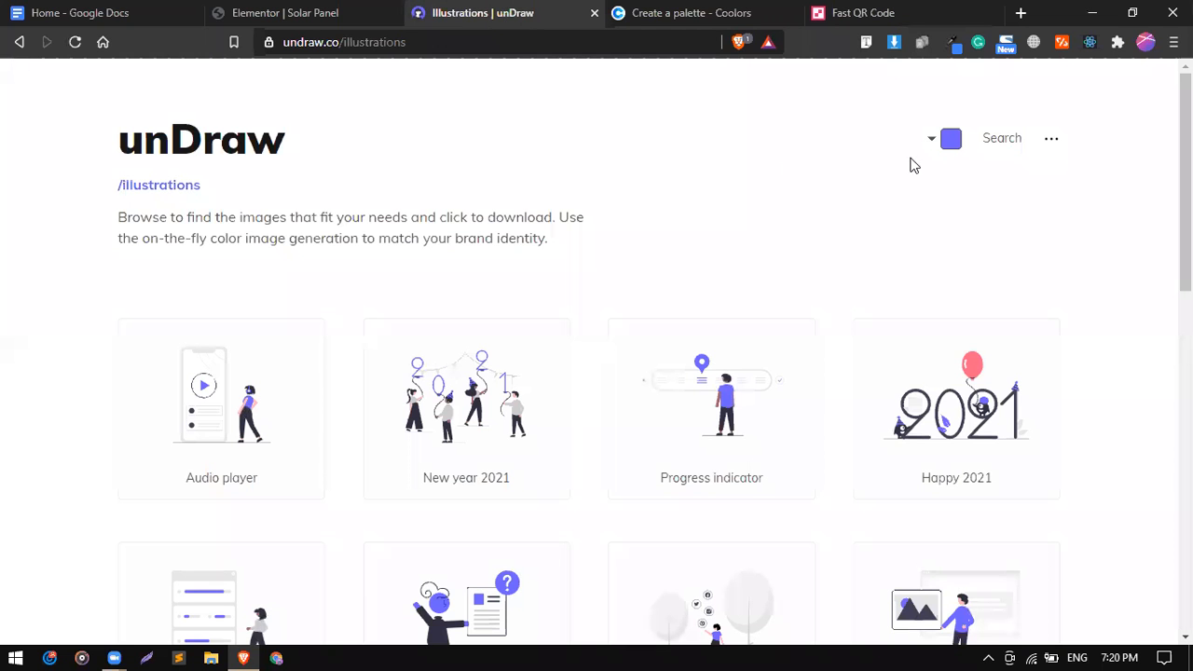
Replace unDraw's #6C63FF accent with the pasted D90429 red and preview the recoloured gallery.
{"action": "left_click", "coordinate": [949, 142]}
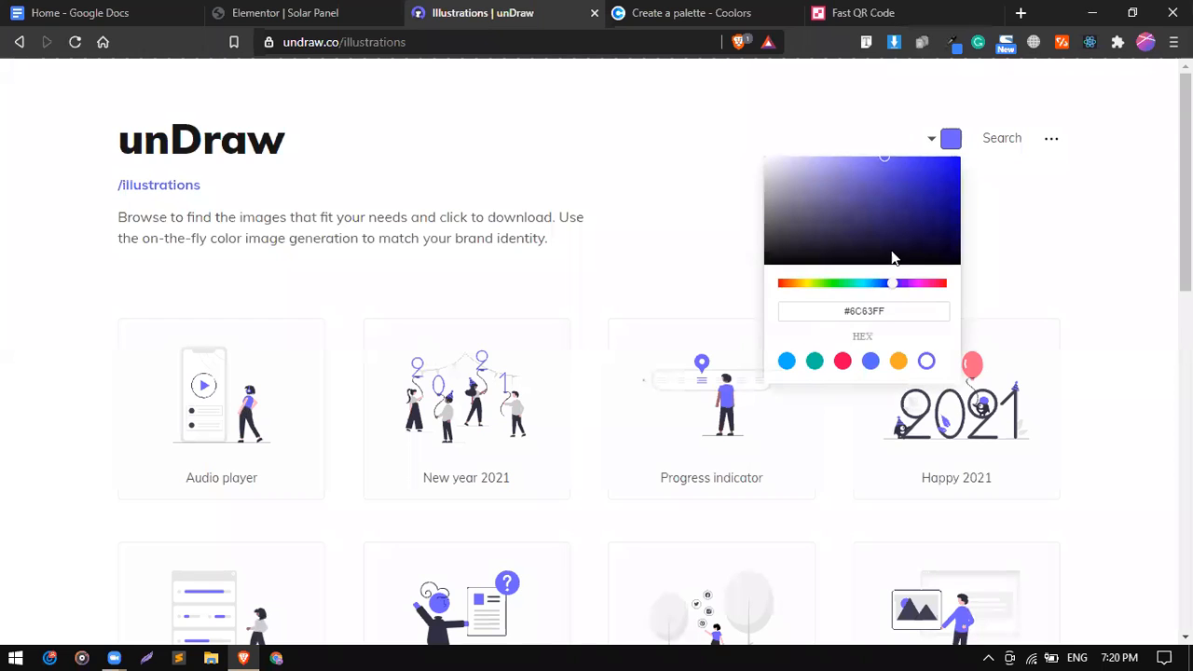
{"action": "left_click", "coordinate": [892, 311]}
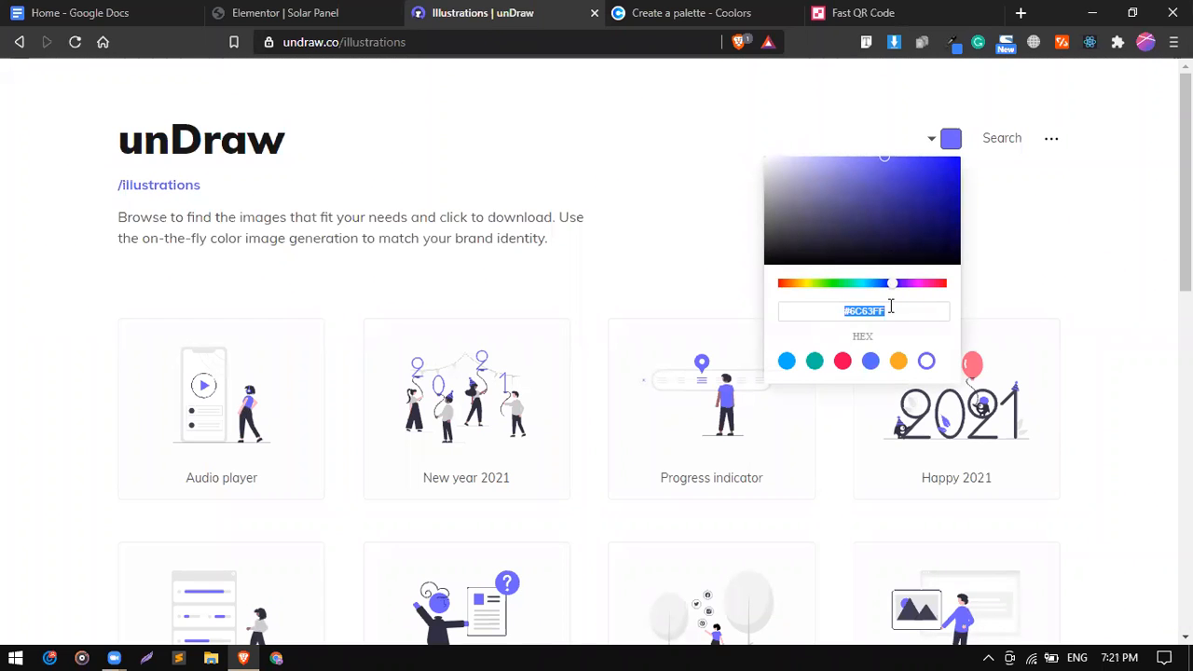
{"action": "key", "text": "ctrl+v"}
{"action": "left_click", "coordinate": [1043, 282]}
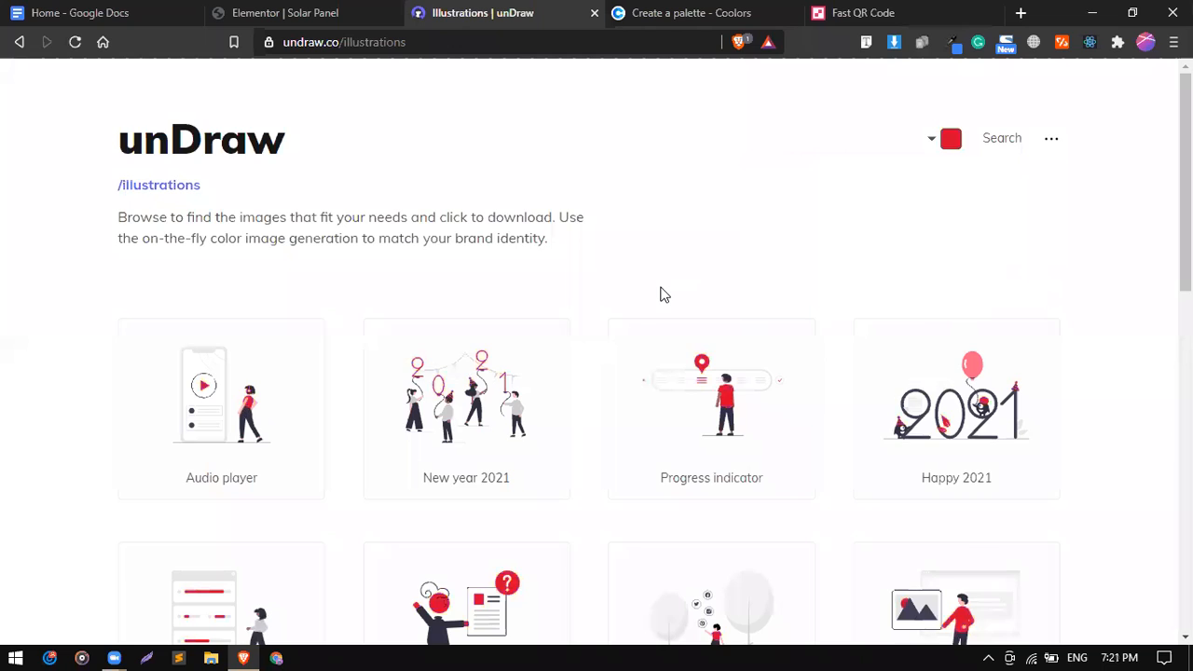
{"action": "scroll", "coordinate": [661, 293], "scroll_direction": "down", "scroll_amount": 1}
{"action": "scroll", "coordinate": [662, 295], "scroll_direction": "down", "scroll_amount": 2}
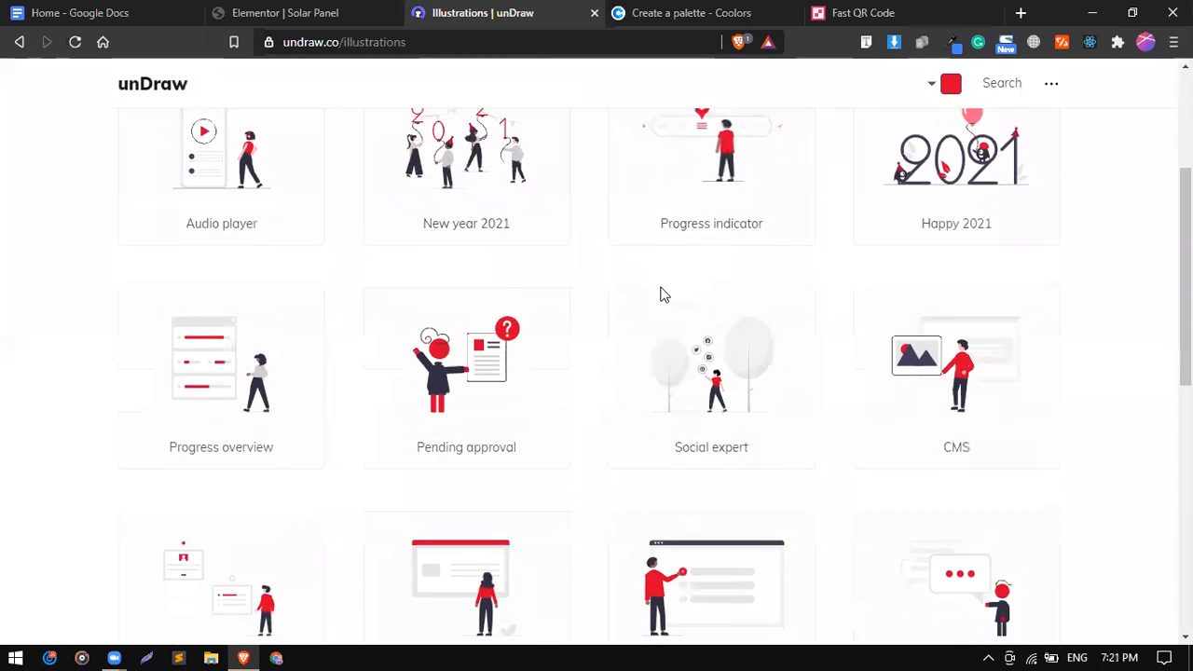
{"action": "scroll", "coordinate": [661, 295], "scroll_direction": "down", "scroll_amount": 3}
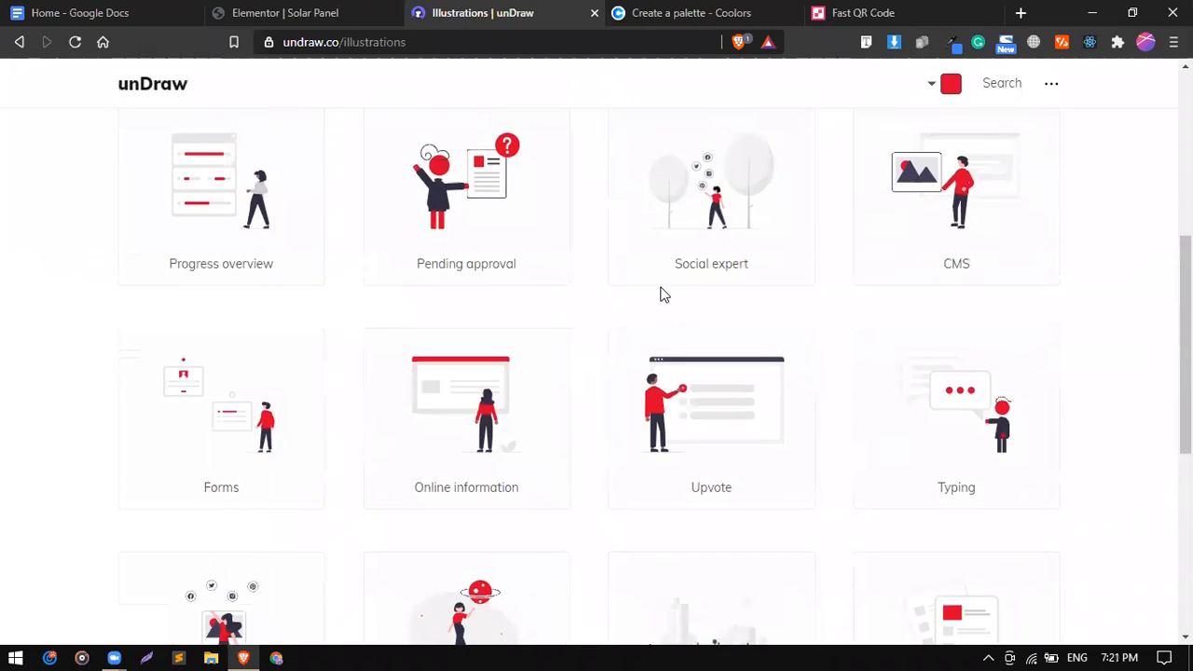
{"action": "scroll", "coordinate": [661, 296], "scroll_direction": "down", "scroll_amount": 3}
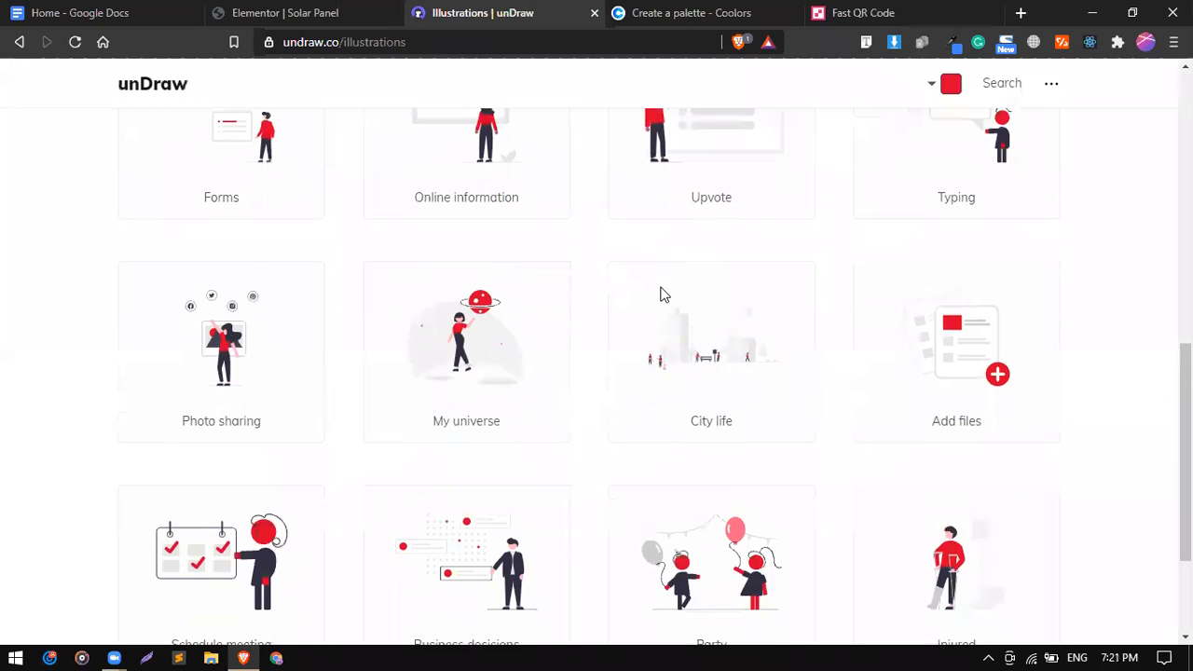
{"action": "scroll", "coordinate": [661, 295], "scroll_direction": "down", "scroll_amount": 1}
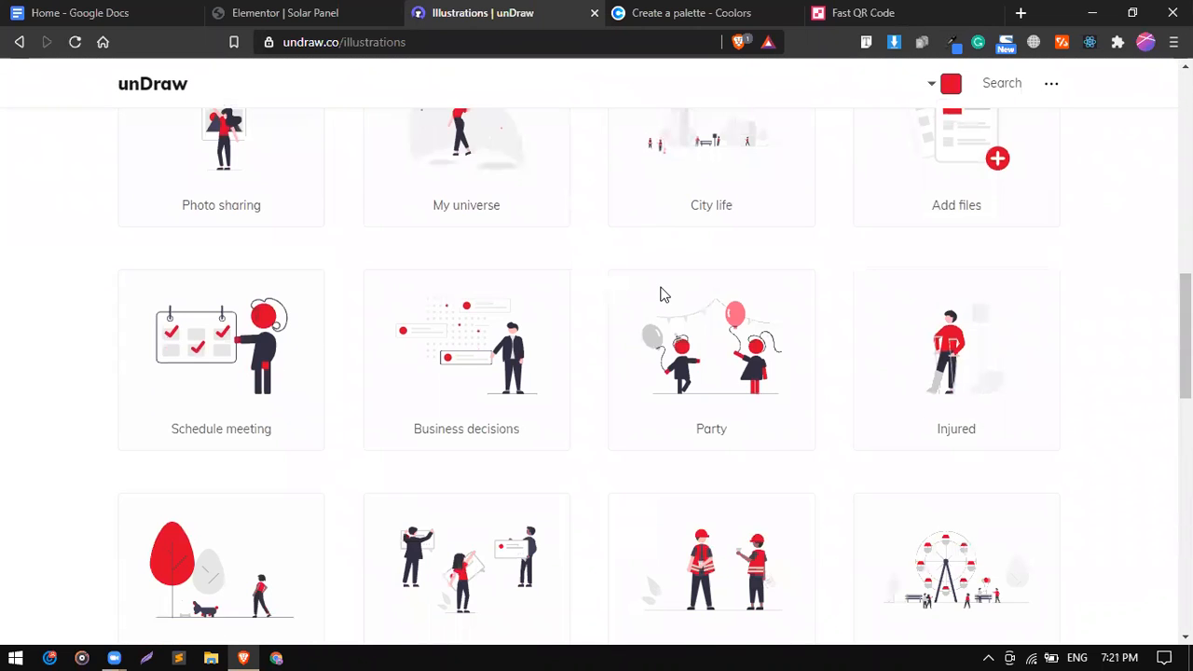
{"action": "scroll", "coordinate": [661, 295], "scroll_direction": "down", "scroll_amount": 3}
{"action": "scroll", "coordinate": [661, 296], "scroll_direction": "up", "scroll_amount": 12}
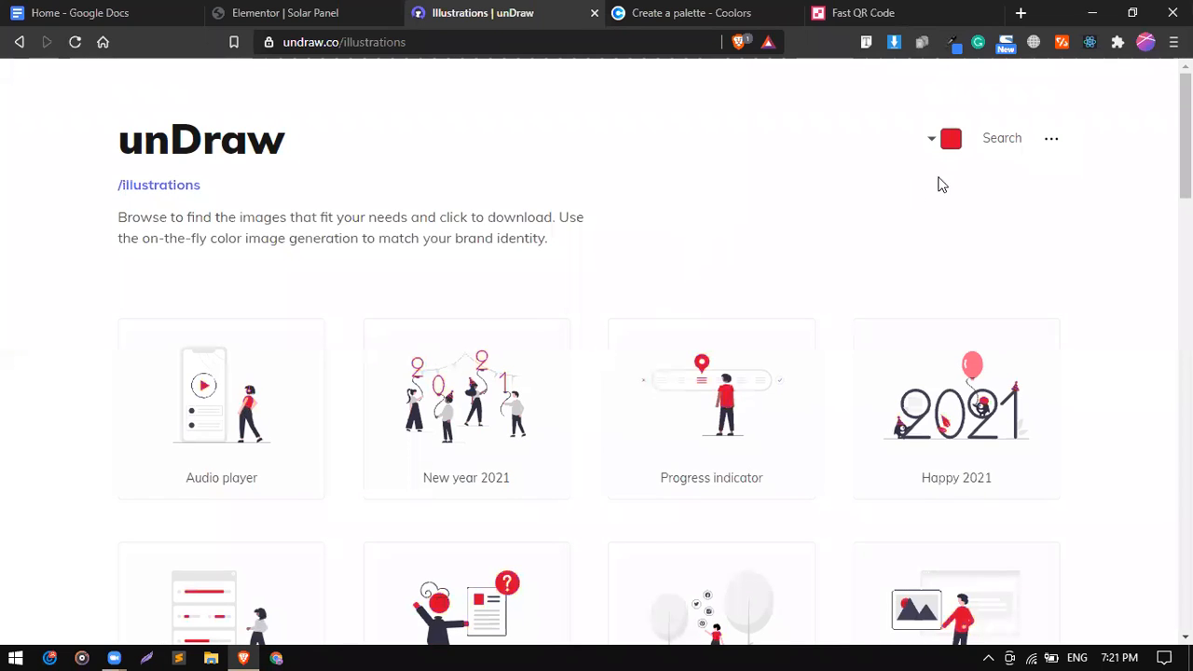
Search unDraw illustrations for 'wor' and open the Work time card's download options.
{"action": "left_click", "coordinate": [996, 150]}
{"action": "left_click", "coordinate": [580, 323]}
{"action": "type", "text": "work"}
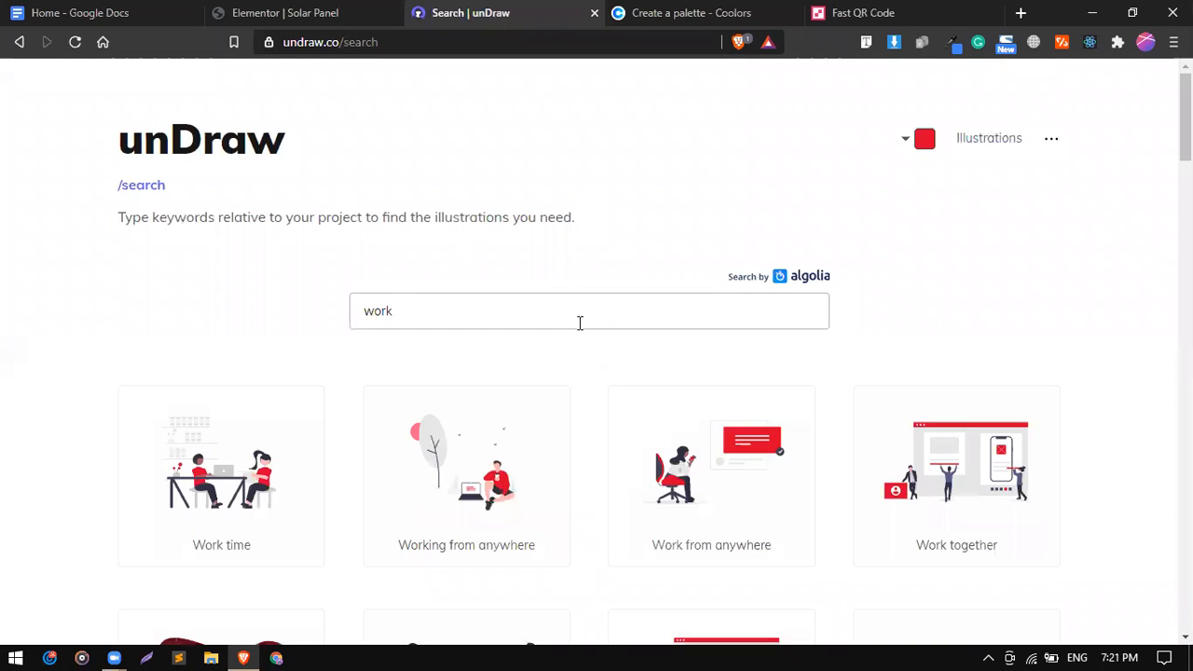
{"action": "scroll", "coordinate": [578, 326], "scroll_direction": "down", "scroll_amount": 2}
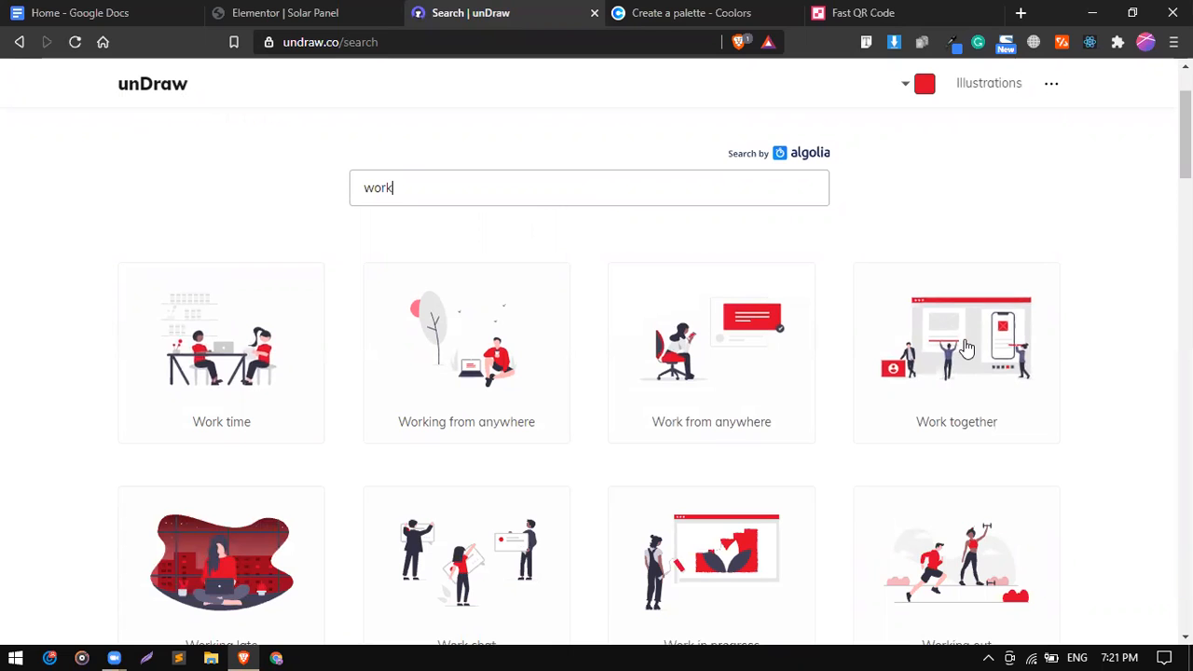
{"action": "scroll", "coordinate": [533, 473], "scroll_direction": "down", "scroll_amount": 2}
{"action": "scroll", "coordinate": [373, 410], "scroll_direction": "up", "scroll_amount": 1}
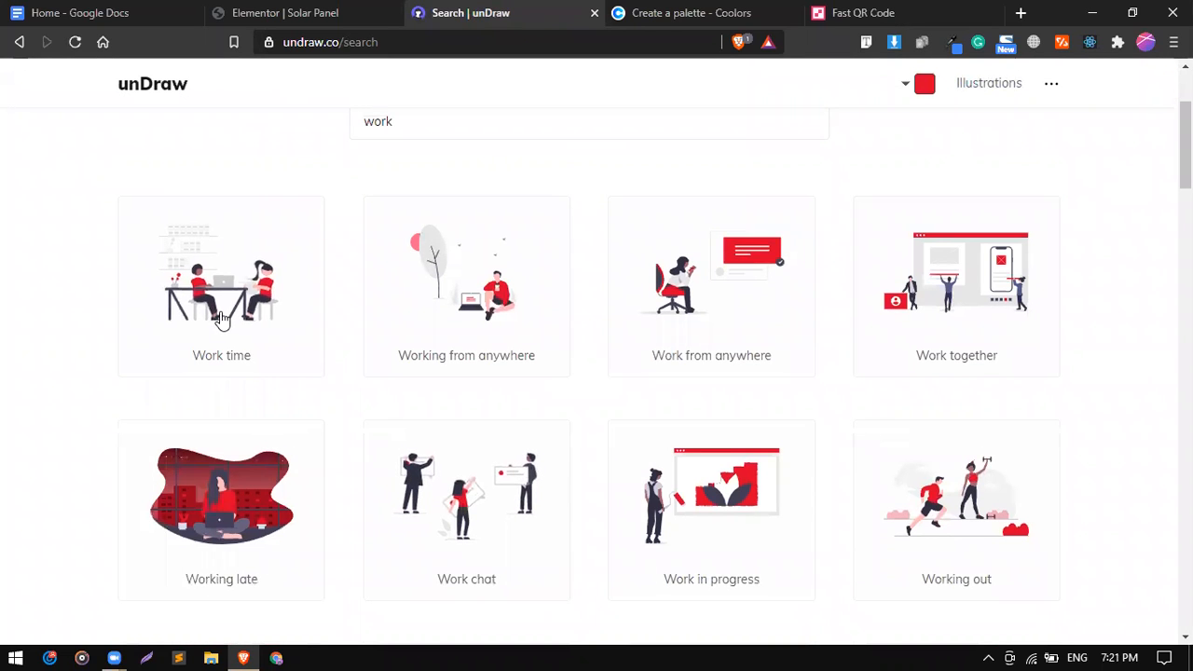
{"action": "left_click", "coordinate": [224, 319]}
{"action": "left_click", "coordinate": [562, 236]}
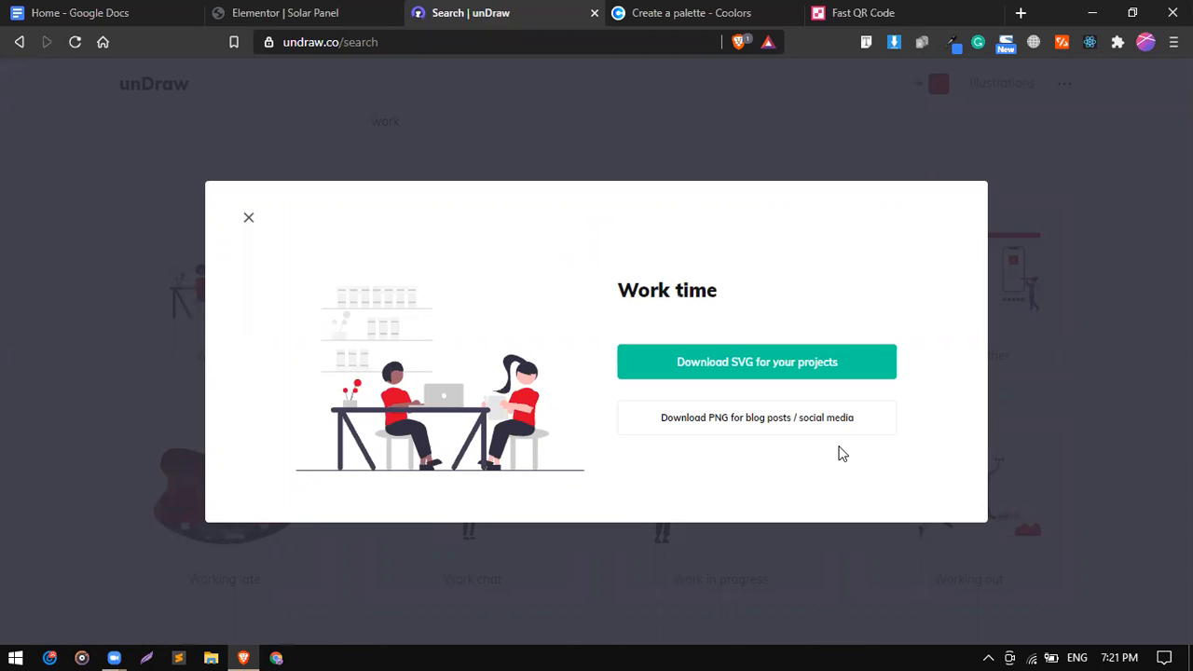
Close and reopen the Work time download dialog, check Elementor, then go to Fast QR Code.
{"action": "left_click", "coordinate": [249, 220]}
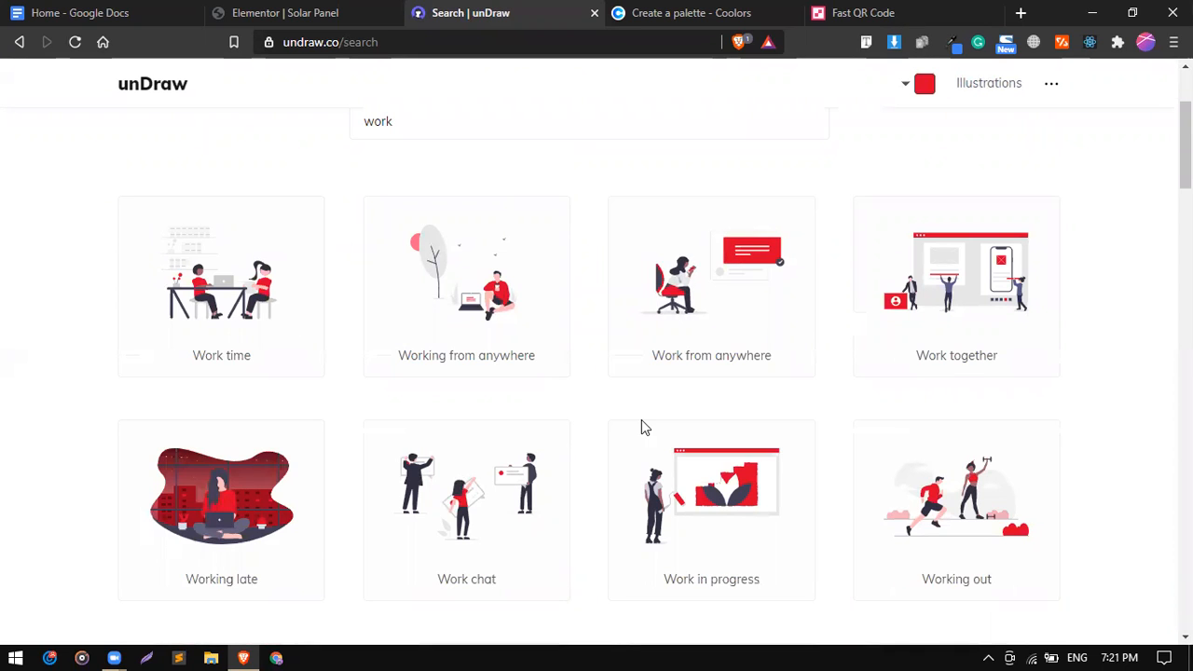
{"action": "left_click", "coordinate": [224, 298]}
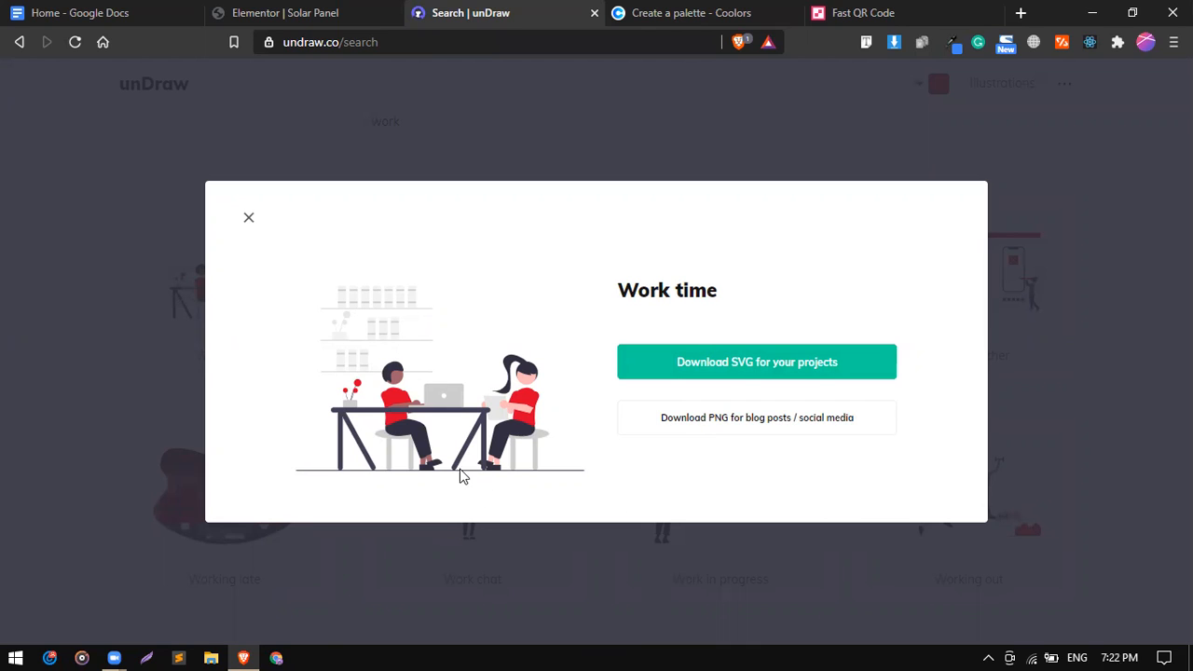
{"action": "left_click", "coordinate": [264, 11]}
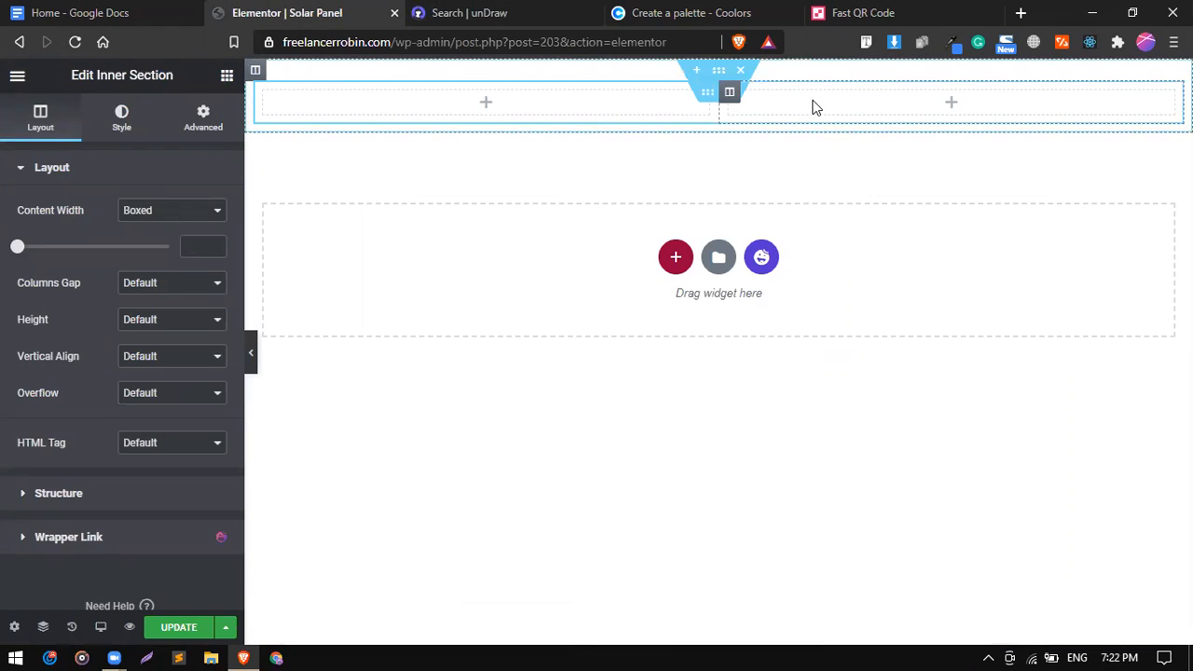
{"action": "left_click", "coordinate": [560, 11]}
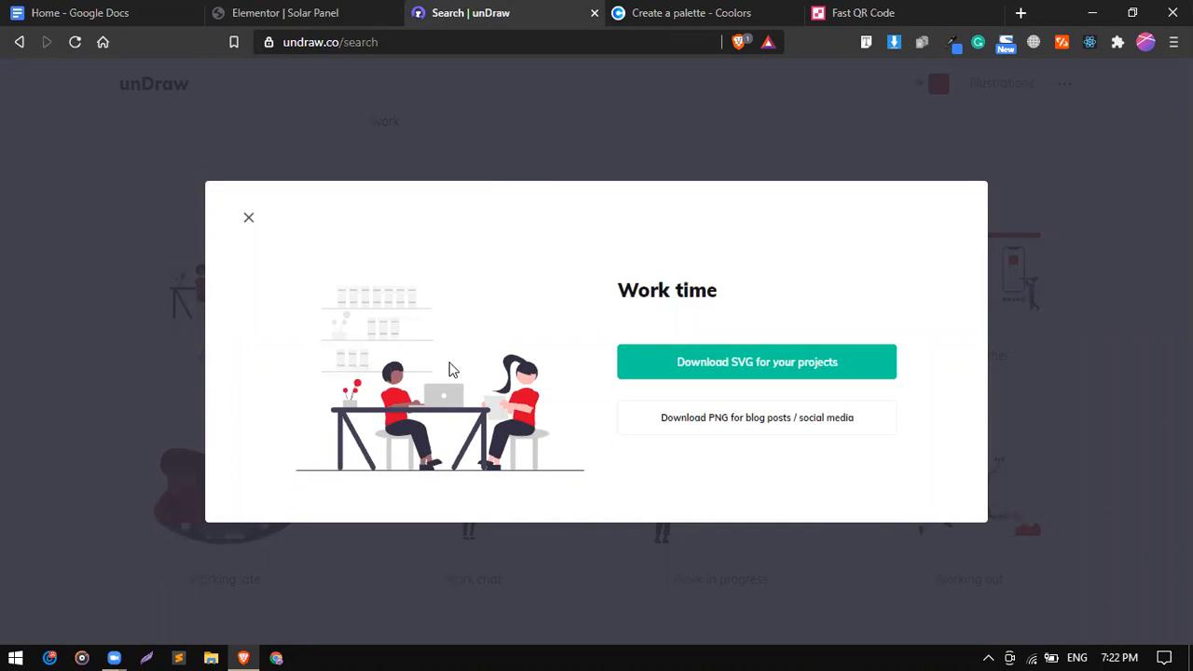
{"action": "left_click", "coordinate": [858, 9]}
Load figma.com in the Fast QR Code tab, then return to the Work time dialog.
{"action": "left_click", "coordinate": [652, 45]}
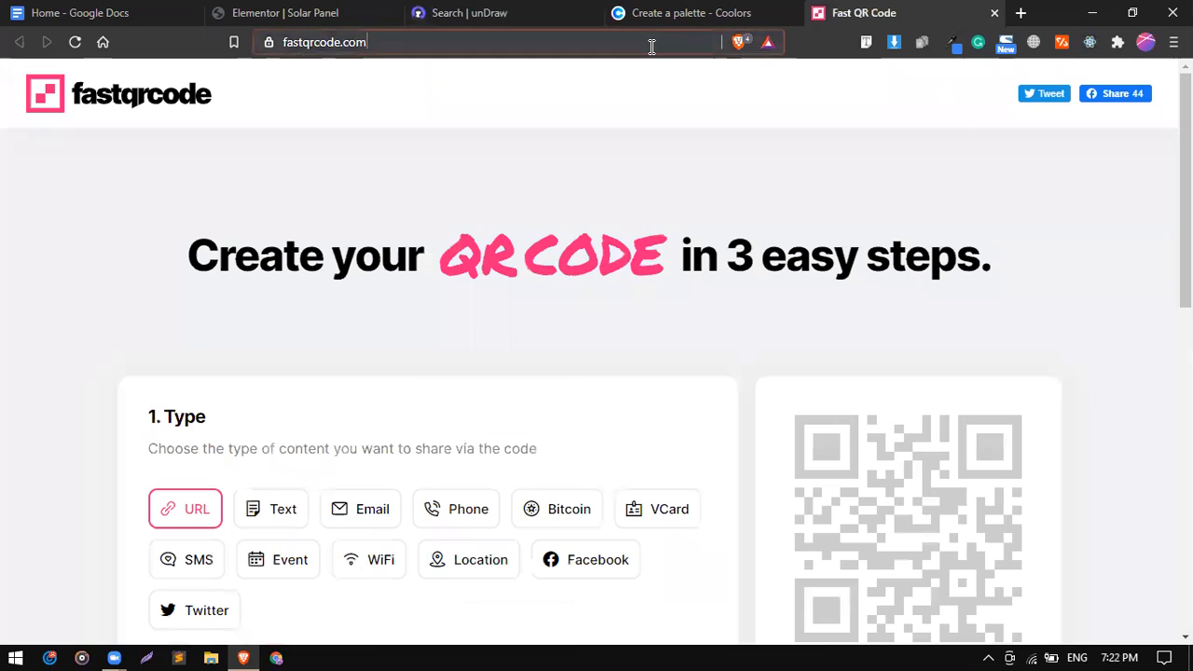
{"action": "type", "text": "fi"}
{"action": "key", "text": "Return"}
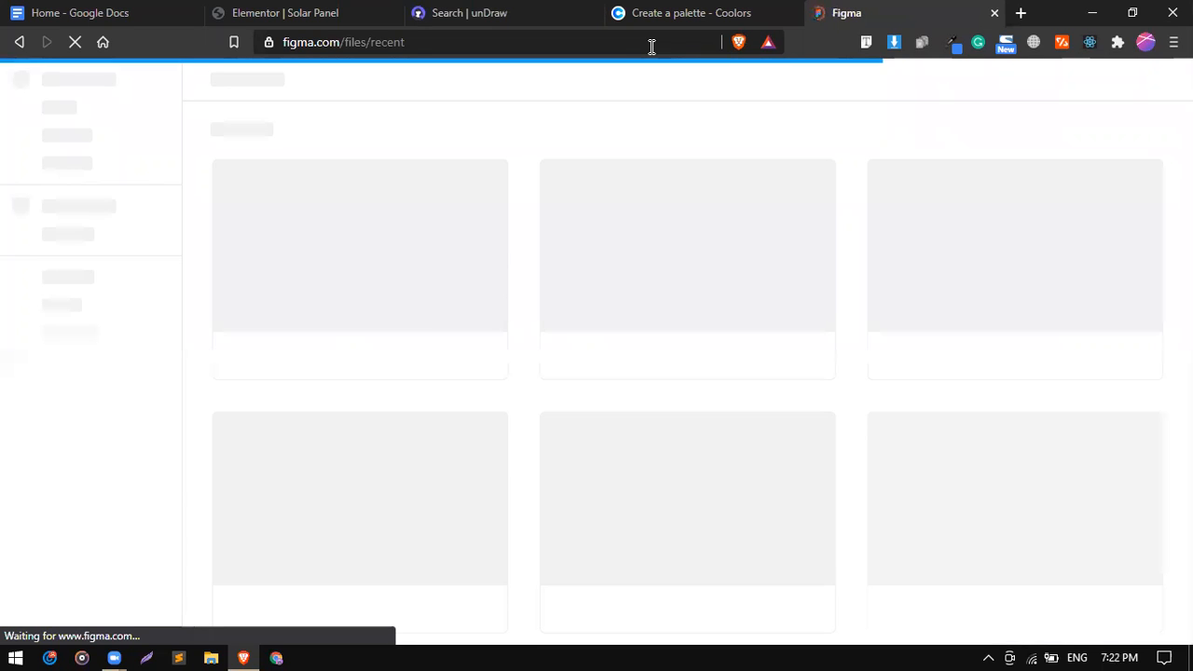
{"action": "left_click", "coordinate": [561, 10]}
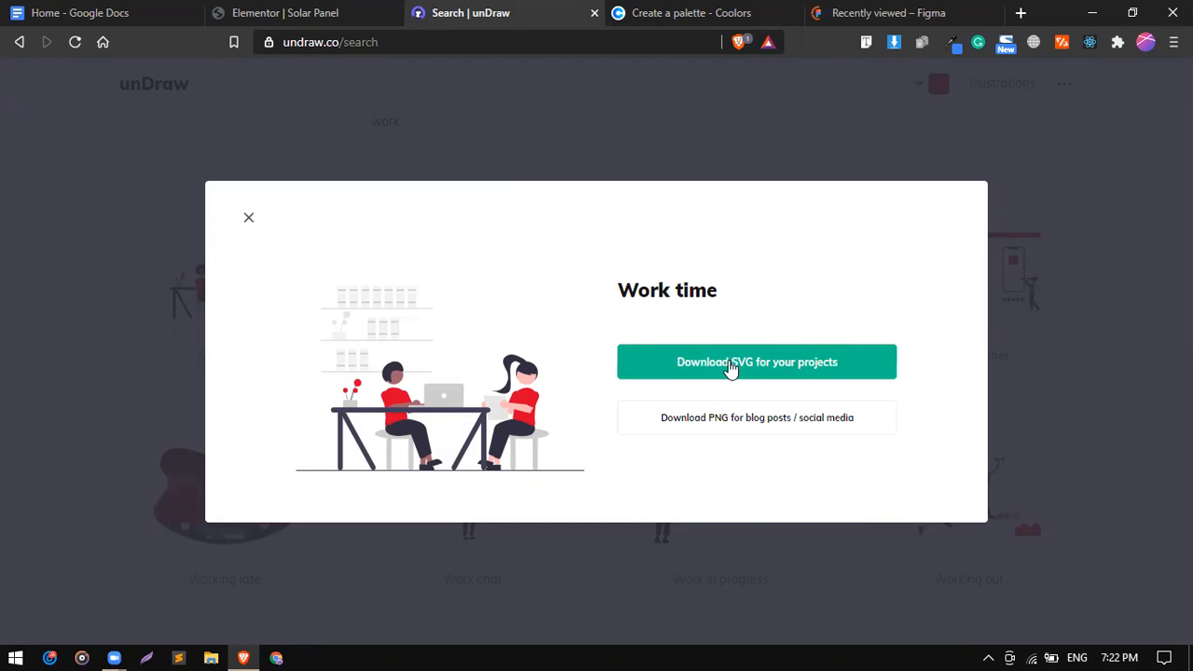
Download the Work time illustration as SVG and save it to the Desktop.
{"action": "left_click", "coordinate": [730, 363]}
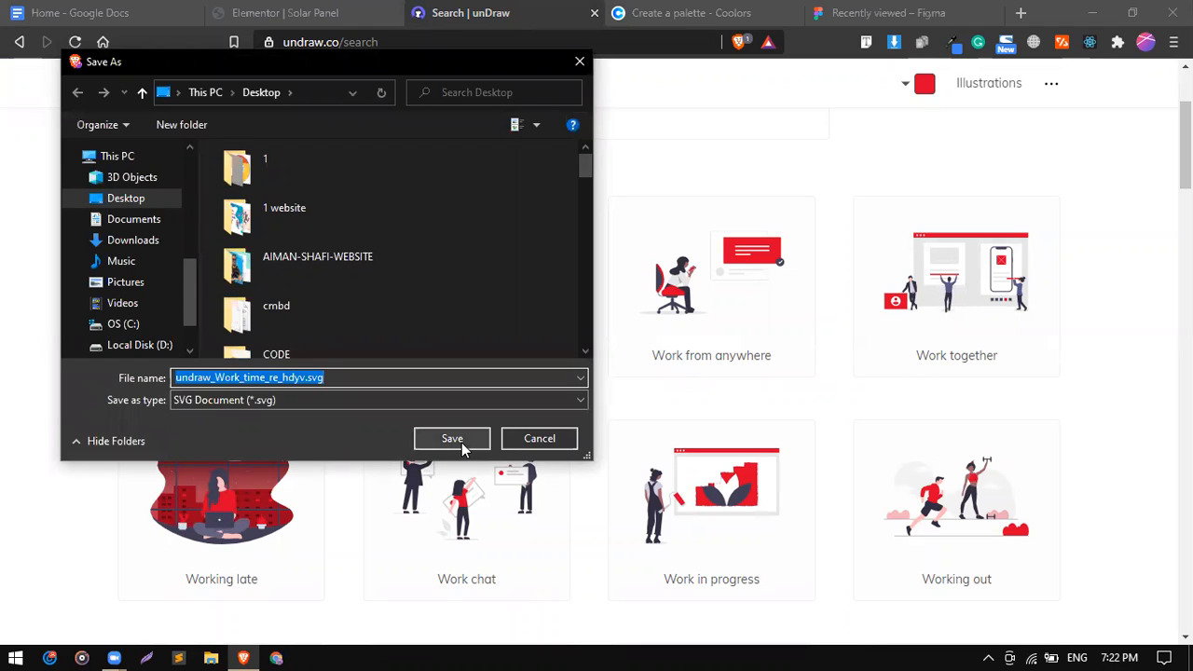
{"action": "left_click", "coordinate": [452, 440]}
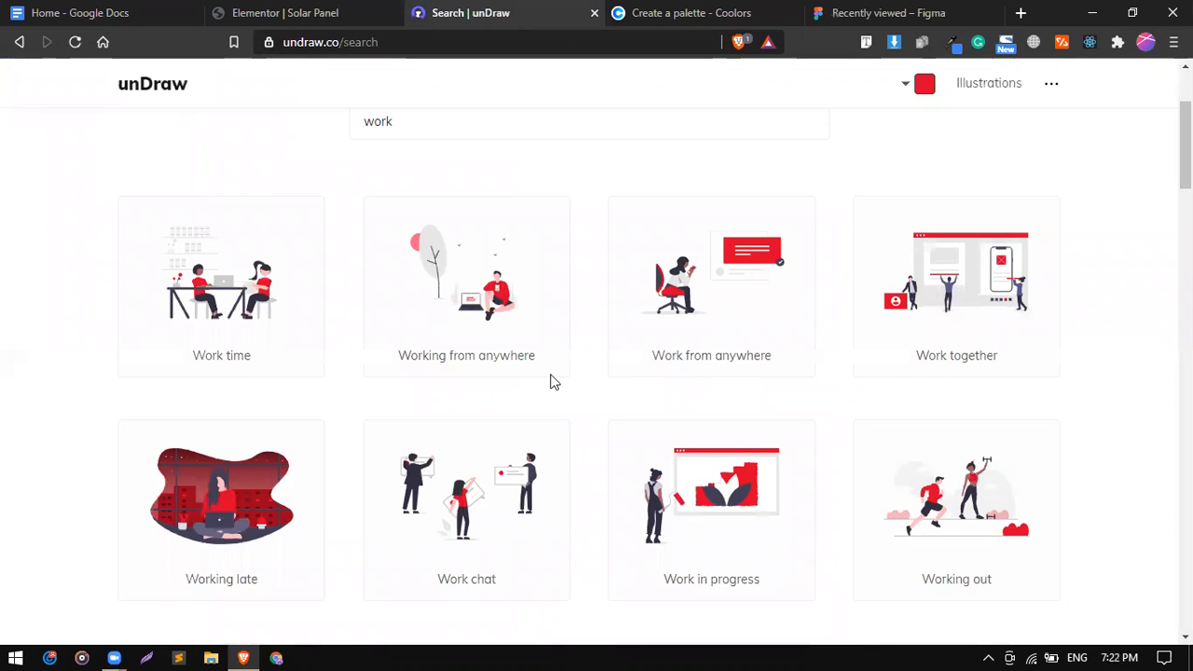
Create a new blank Figma design file from the Recently viewed page.
{"action": "left_click", "coordinate": [884, 11]}
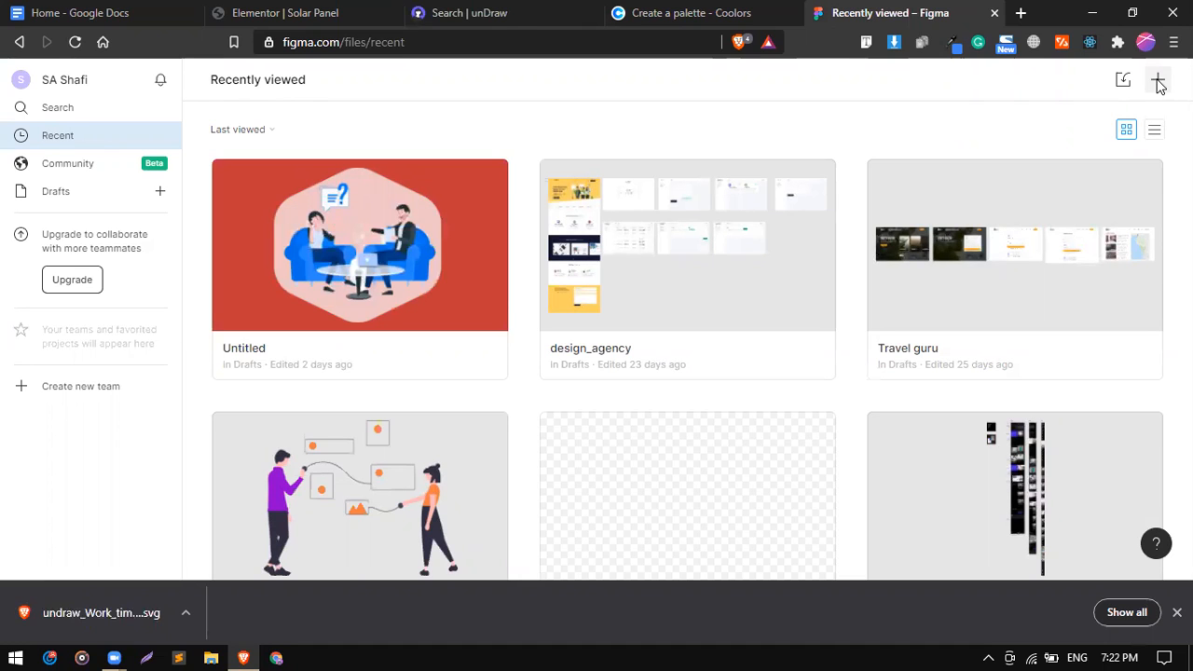
{"action": "left_click", "coordinate": [1158, 80]}
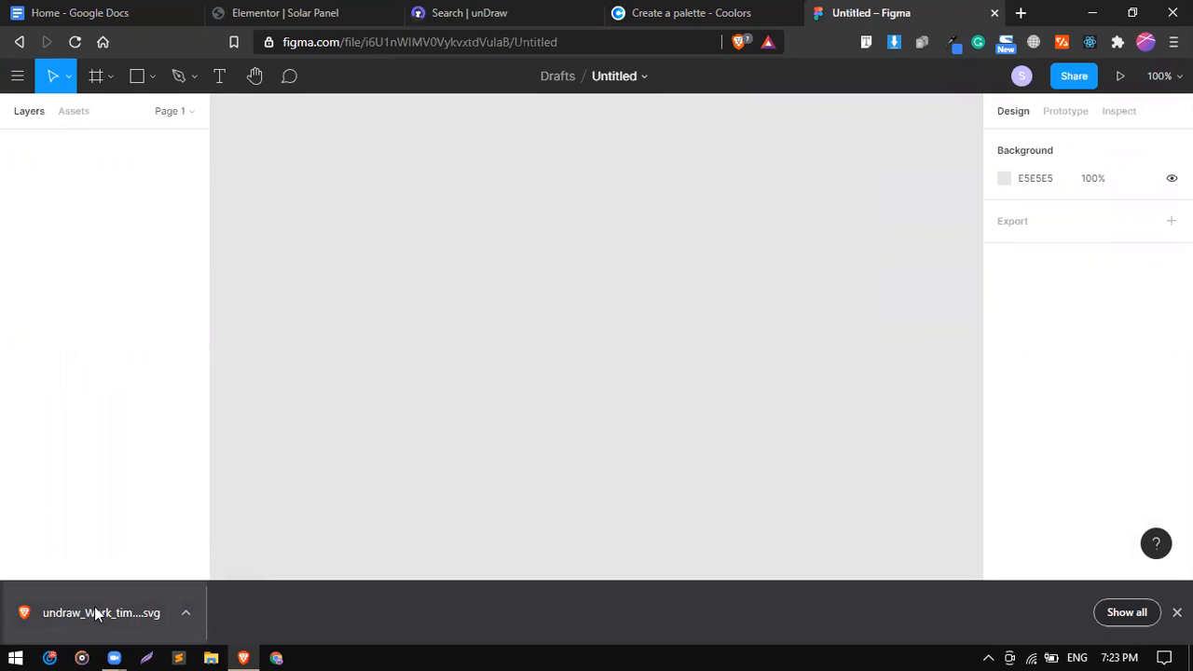
Drop the downloaded Work time SVG onto the Figma canvas and zoom out to 50%.
{"action": "left_click_drag", "start_coordinate": [485, 314], "coordinate": [491, 313]}
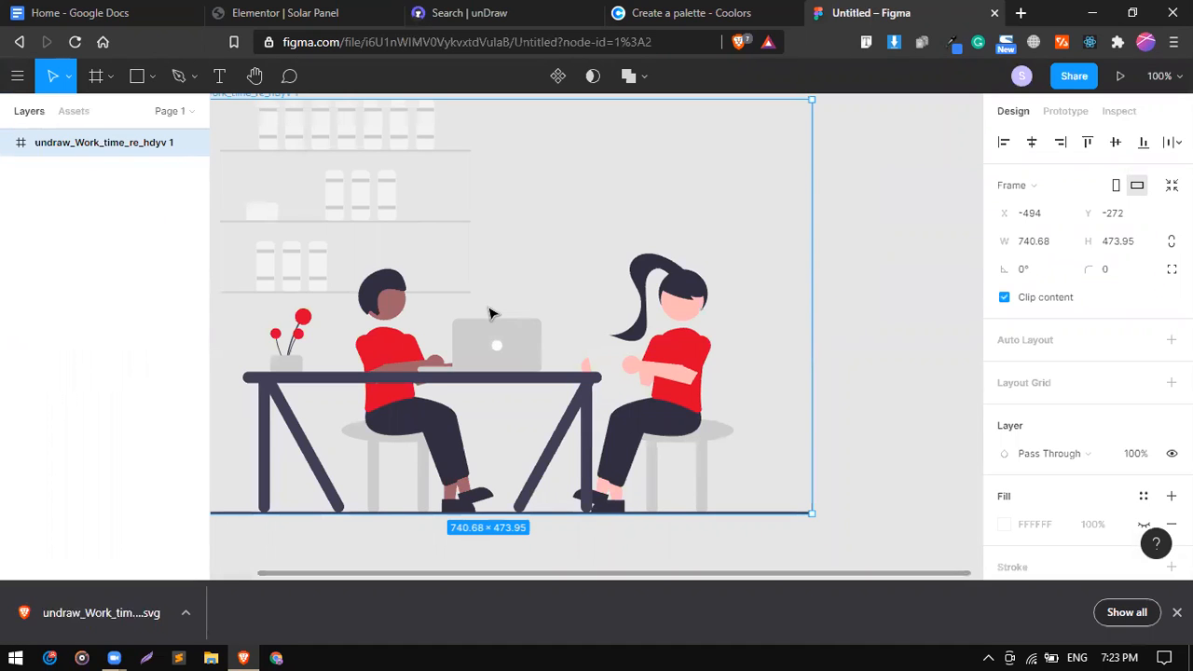
{"action": "key", "text": "ctrl+minus"}
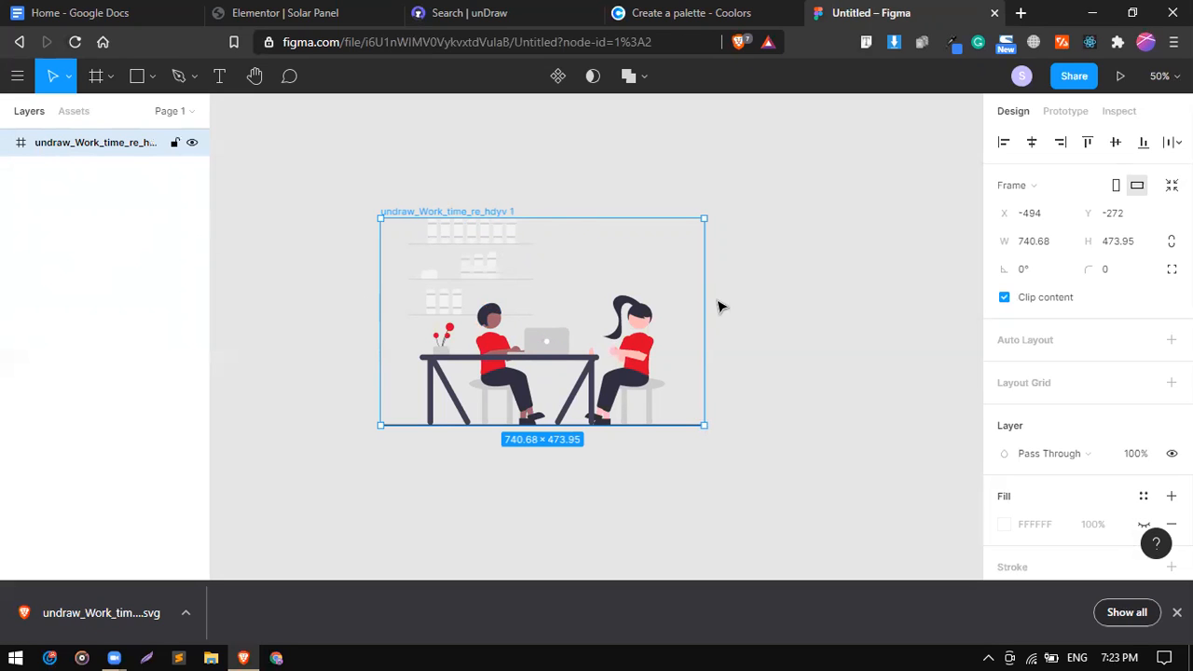
{"action": "scroll", "coordinate": [1066, 306], "scroll_direction": "down", "scroll_amount": 3}
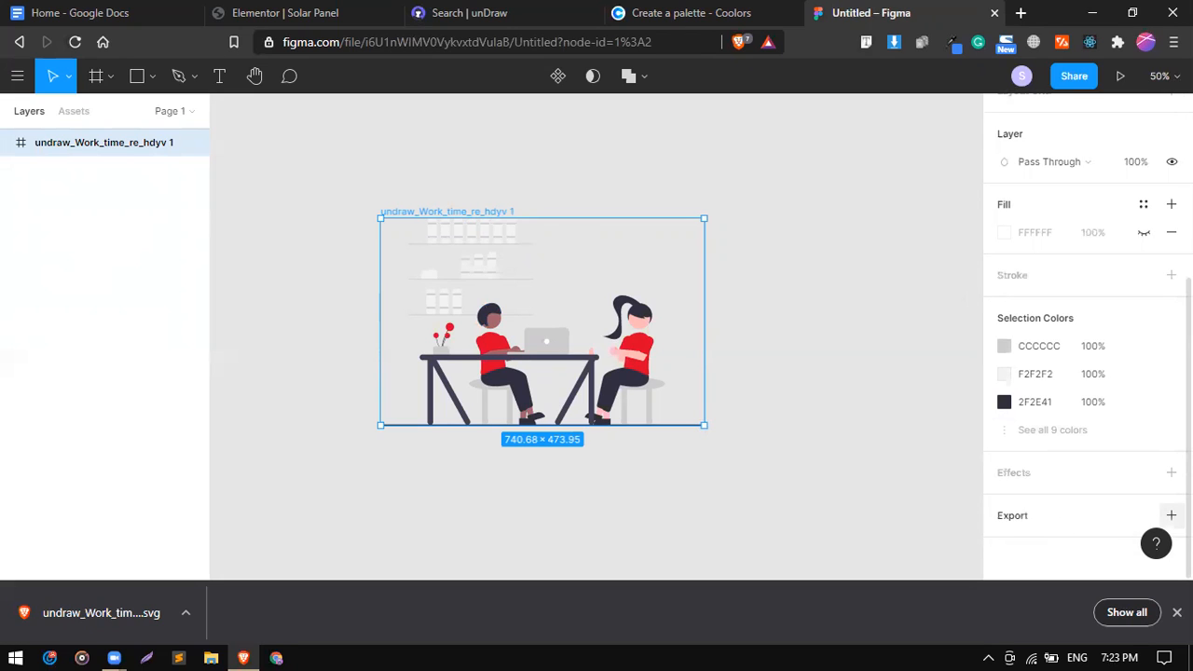
Add a PNG export setting and export the illustration frame as a saved PNG file.
{"action": "left_click", "coordinate": [1172, 515]}
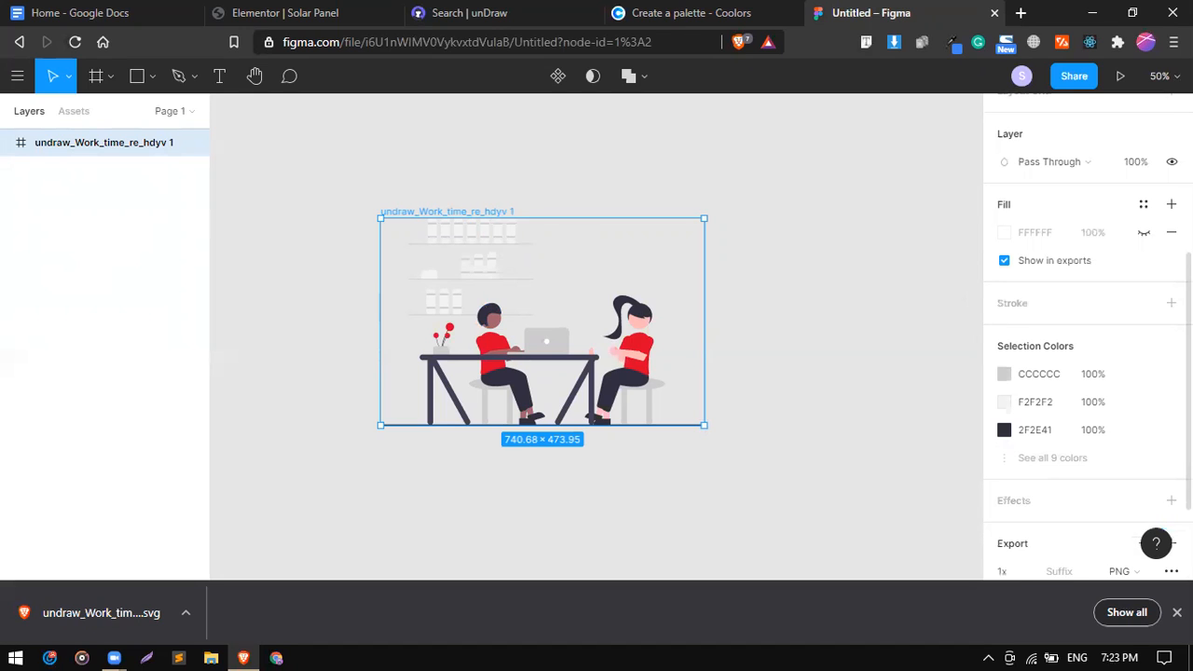
{"action": "scroll", "coordinate": [1021, 495], "scroll_direction": "down", "scroll_amount": 2}
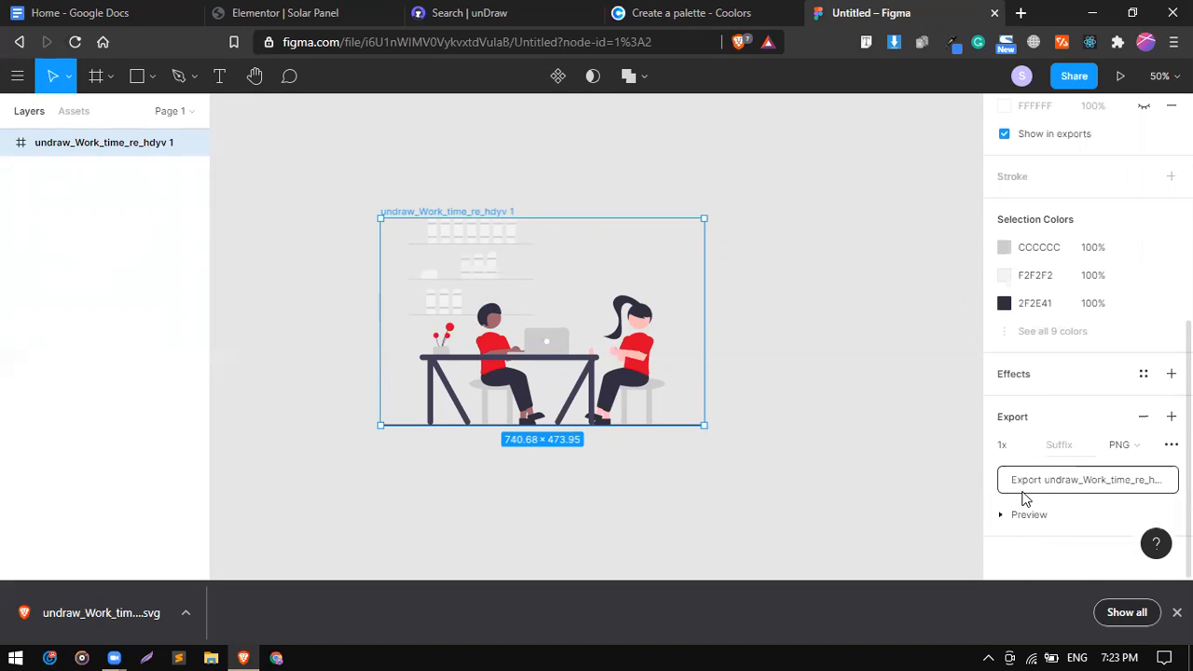
{"action": "left_click", "coordinate": [1093, 481]}
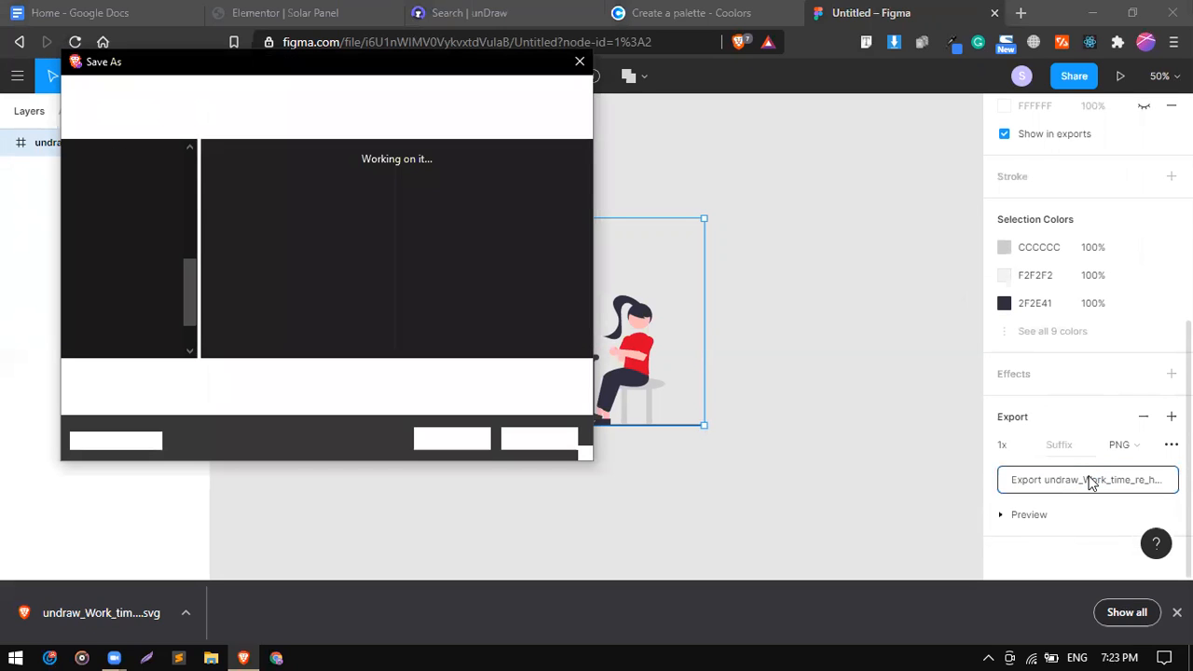
{"action": "left_click", "coordinate": [479, 438]}
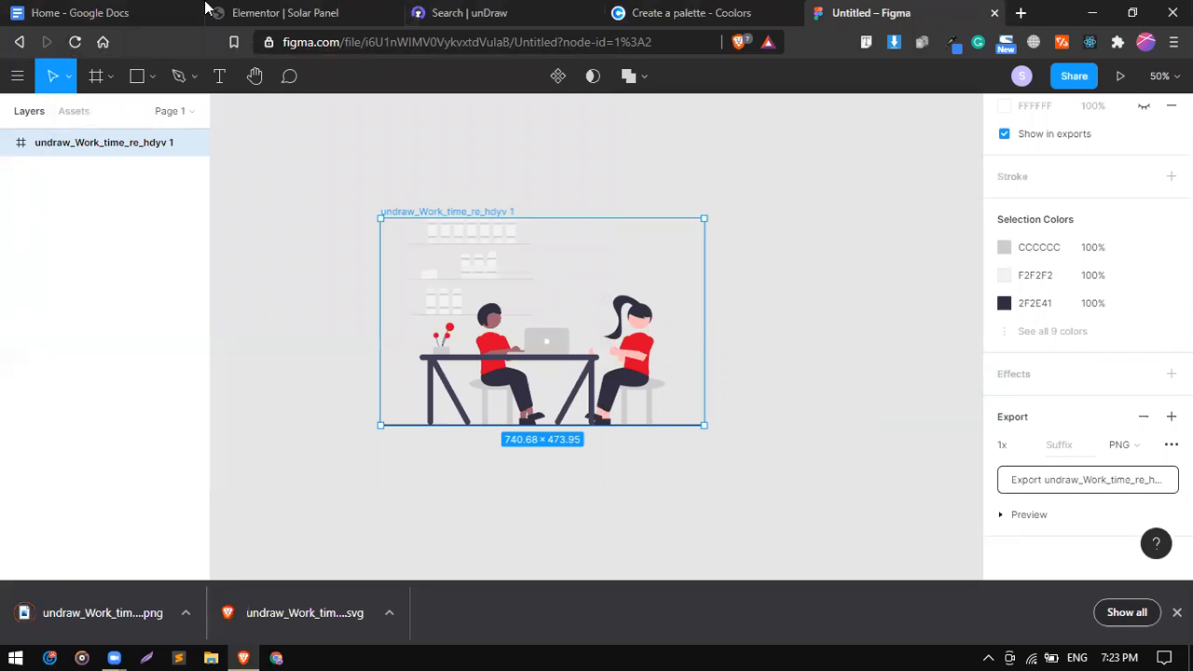
{"action": "left_click", "coordinate": [301, 9]}
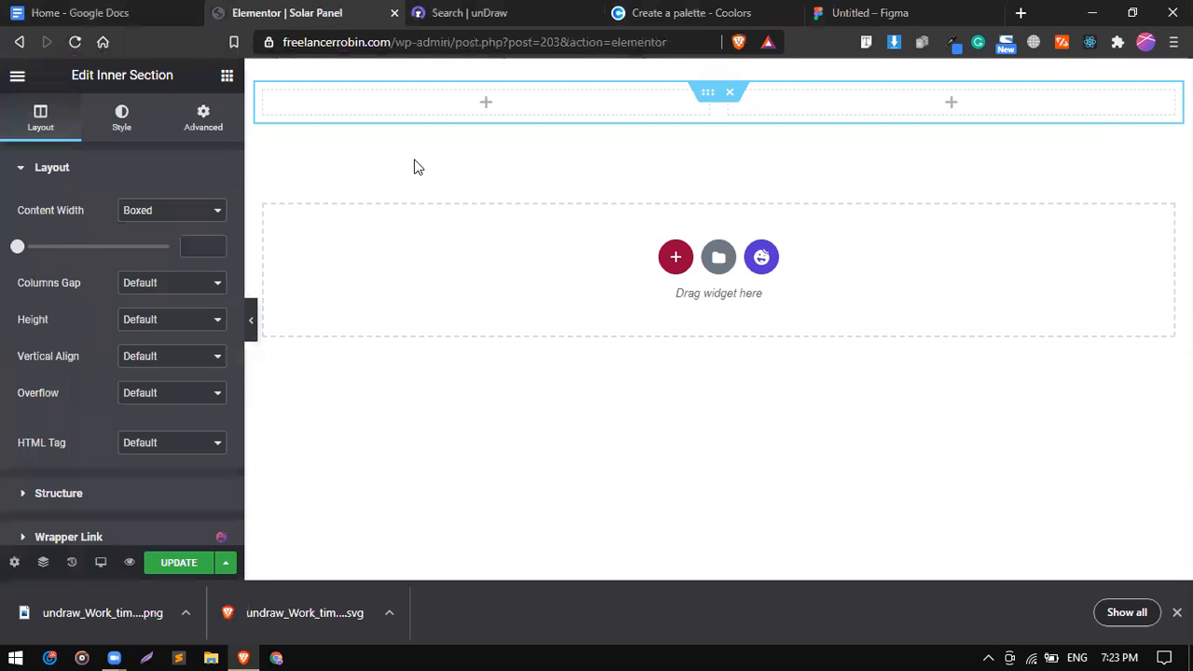
Set the outer hero section's Height to Min Height with a value of 600 px.
{"action": "mouse_move", "coordinate": [718, 72]}
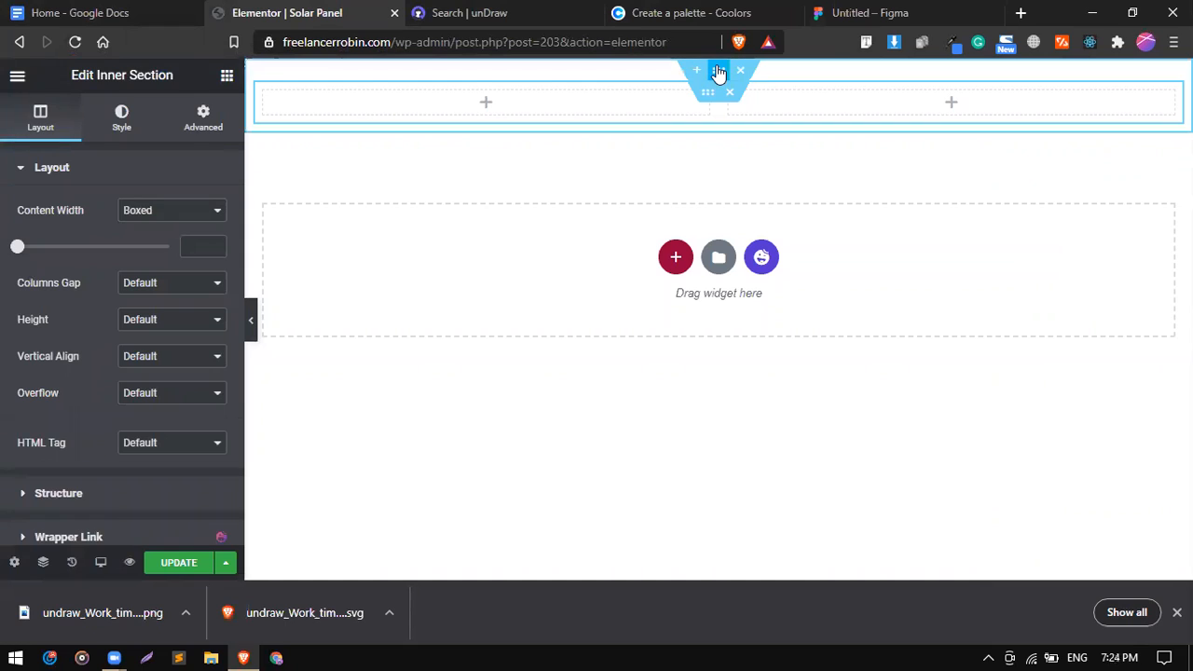
{"action": "left_click", "coordinate": [718, 73]}
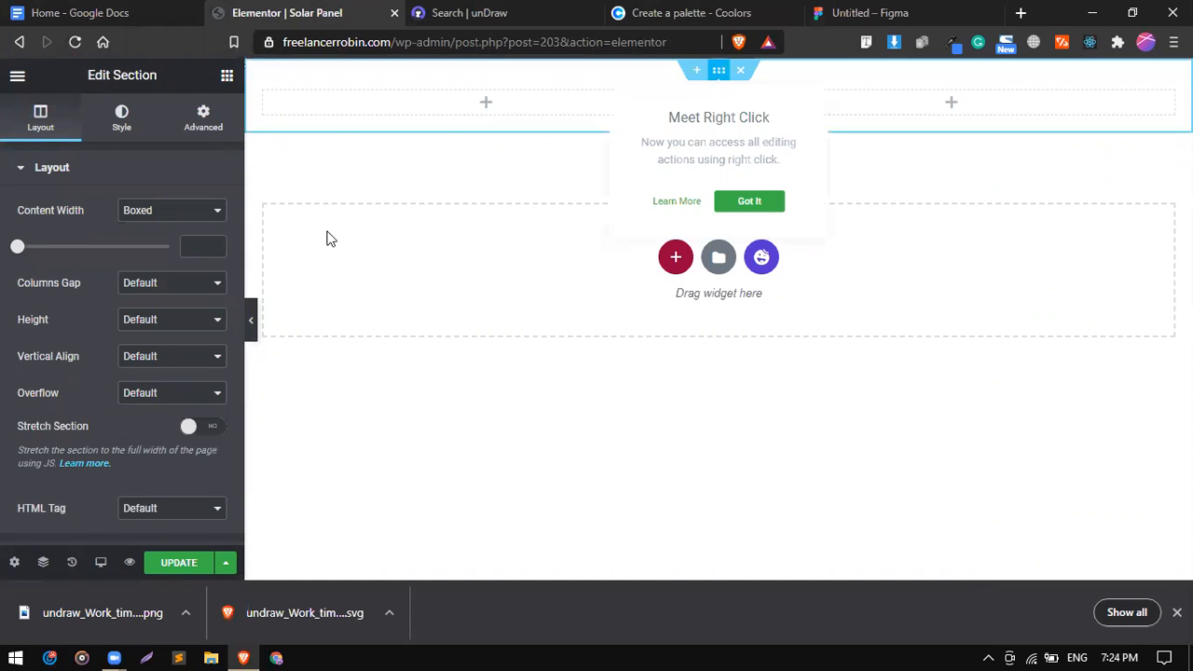
{"action": "left_click", "coordinate": [170, 322]}
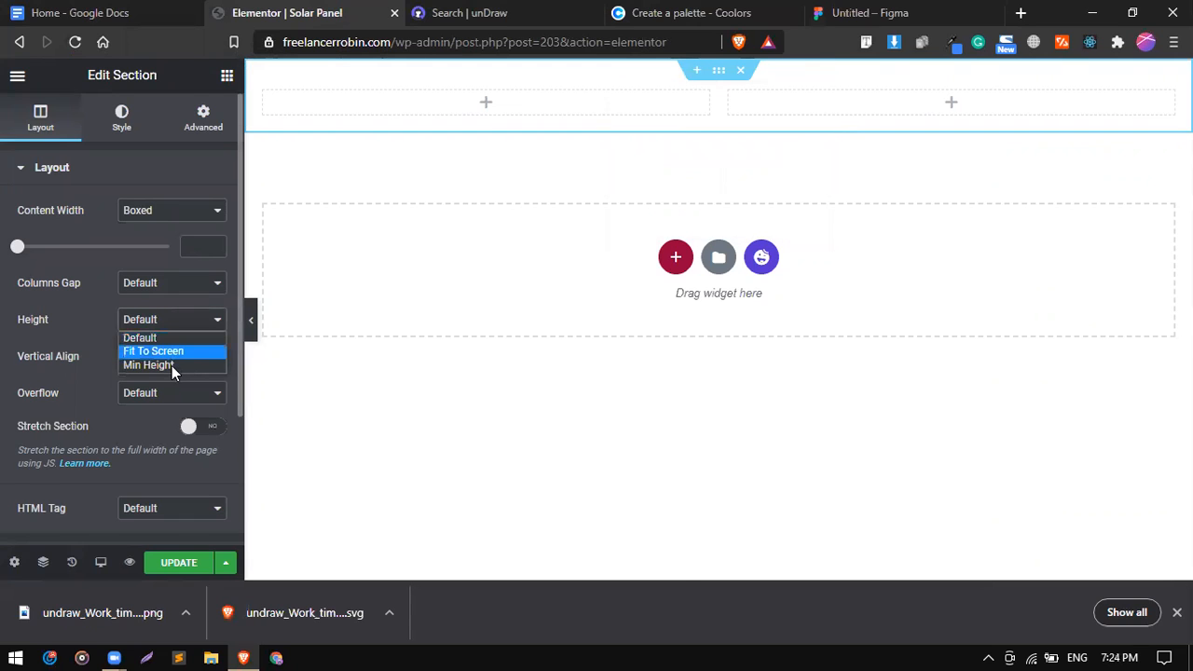
{"action": "left_click", "coordinate": [172, 366]}
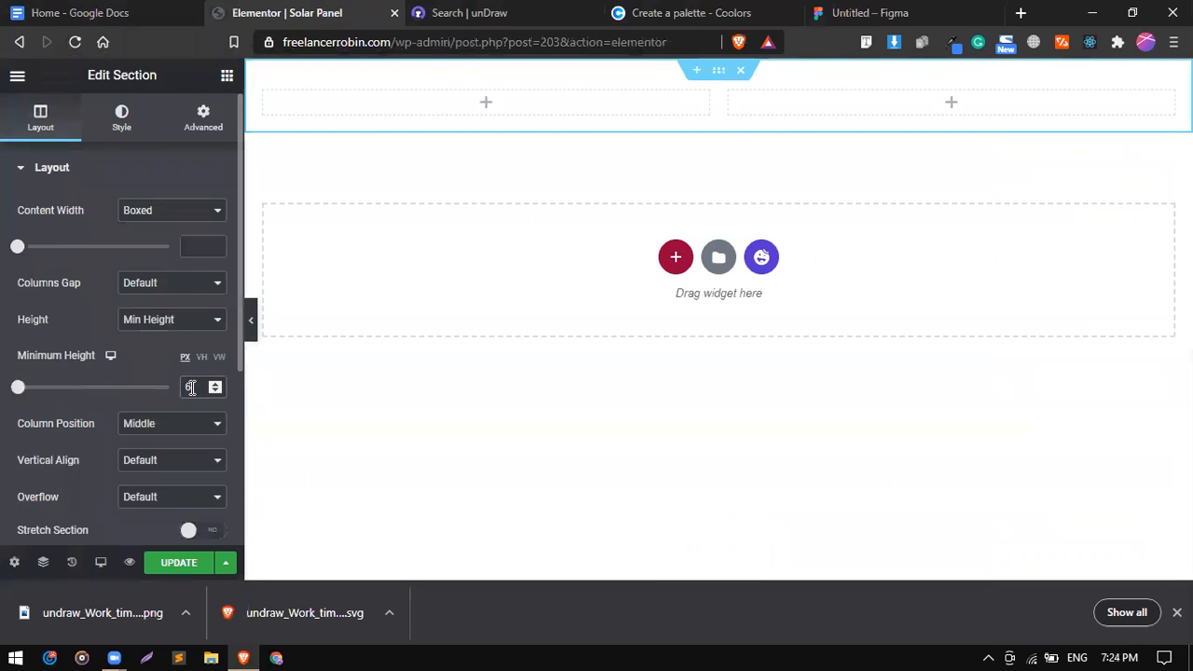
{"action": "left_click", "coordinate": [191, 387]}
{"action": "type", "text": "600"}
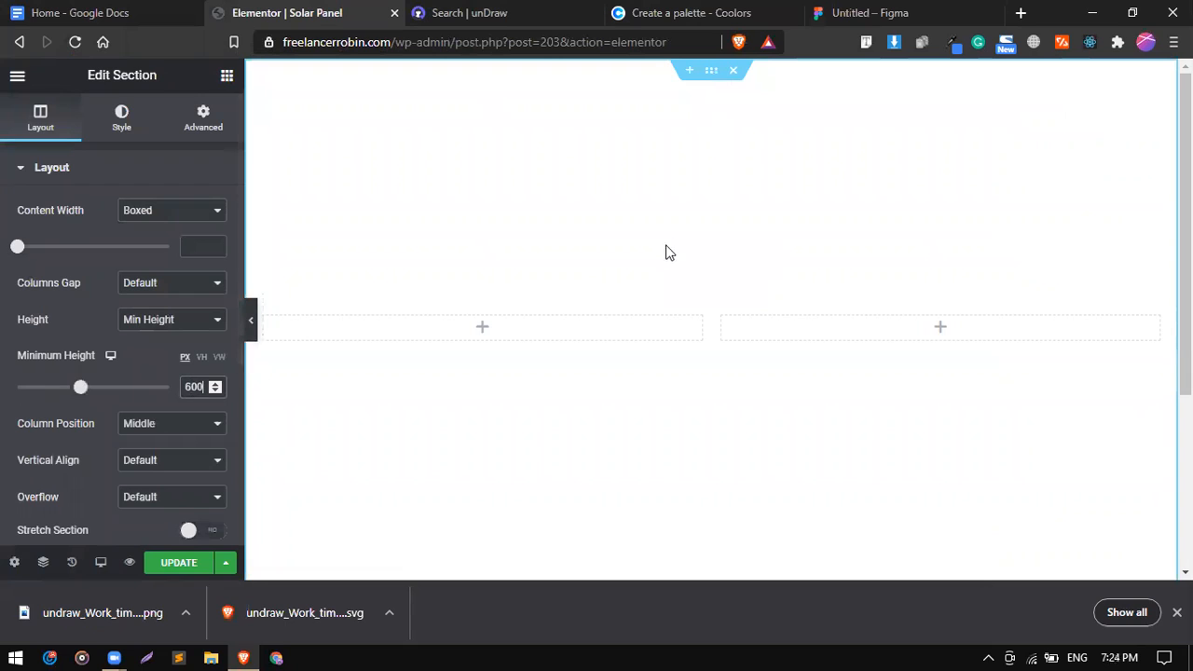
Switch the section background to Gradient and copy the hex code D90429 from Coolors.
{"action": "left_click", "coordinate": [127, 116]}
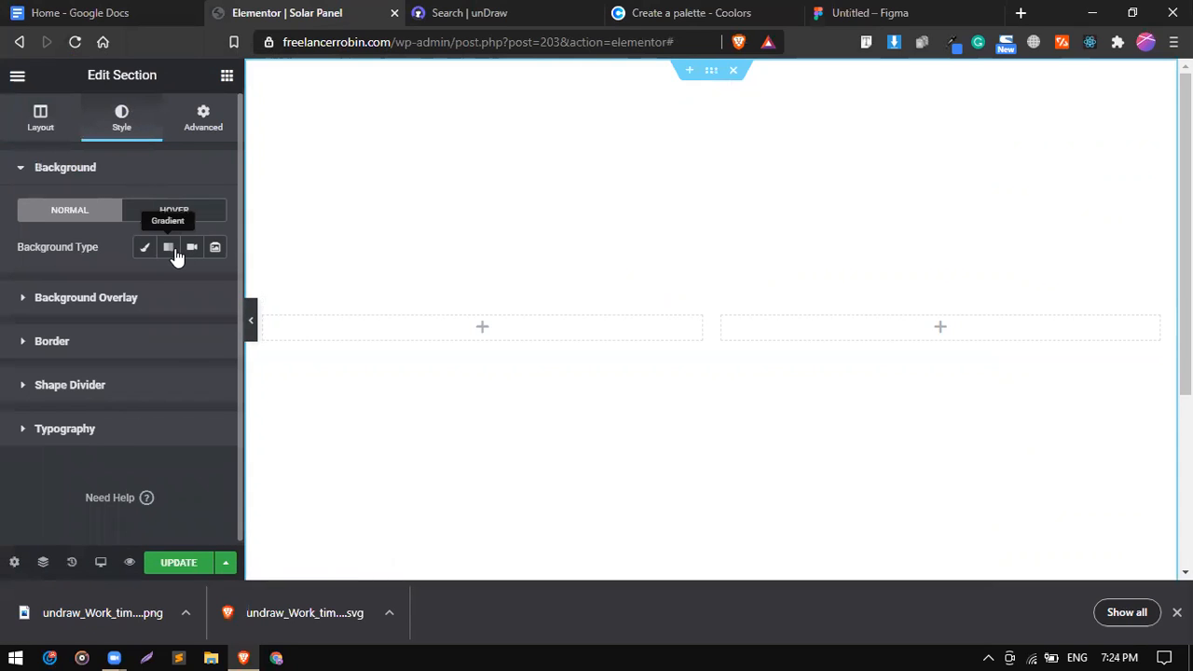
{"action": "left_click", "coordinate": [168, 249]}
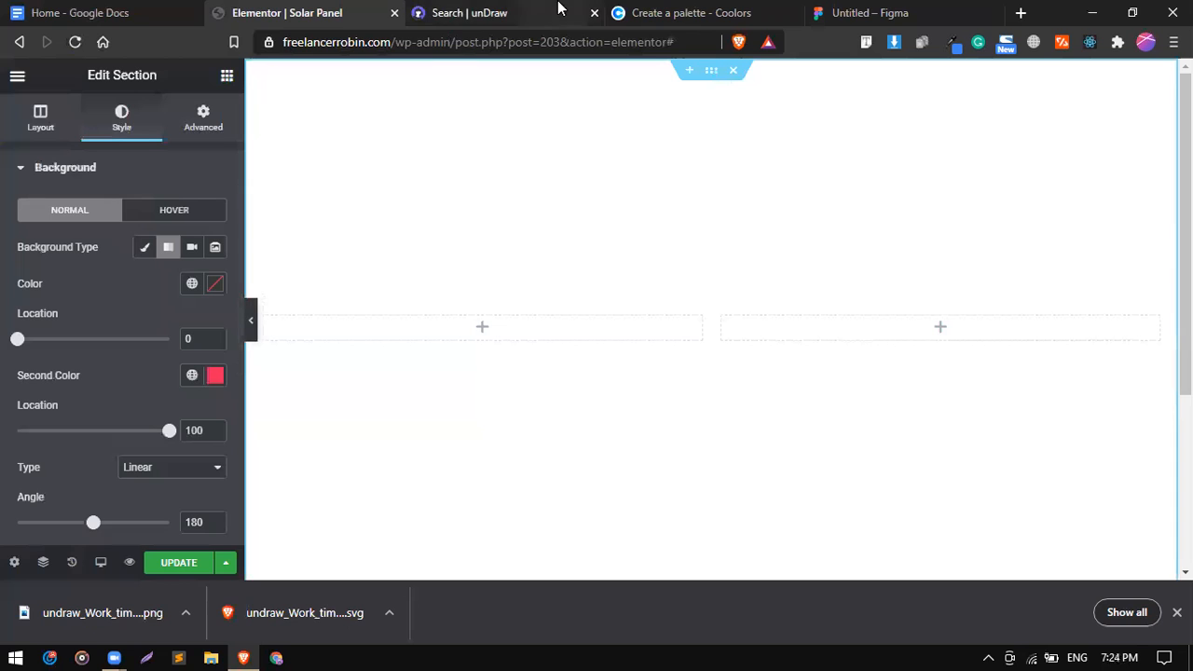
{"action": "left_click", "coordinate": [723, 11]}
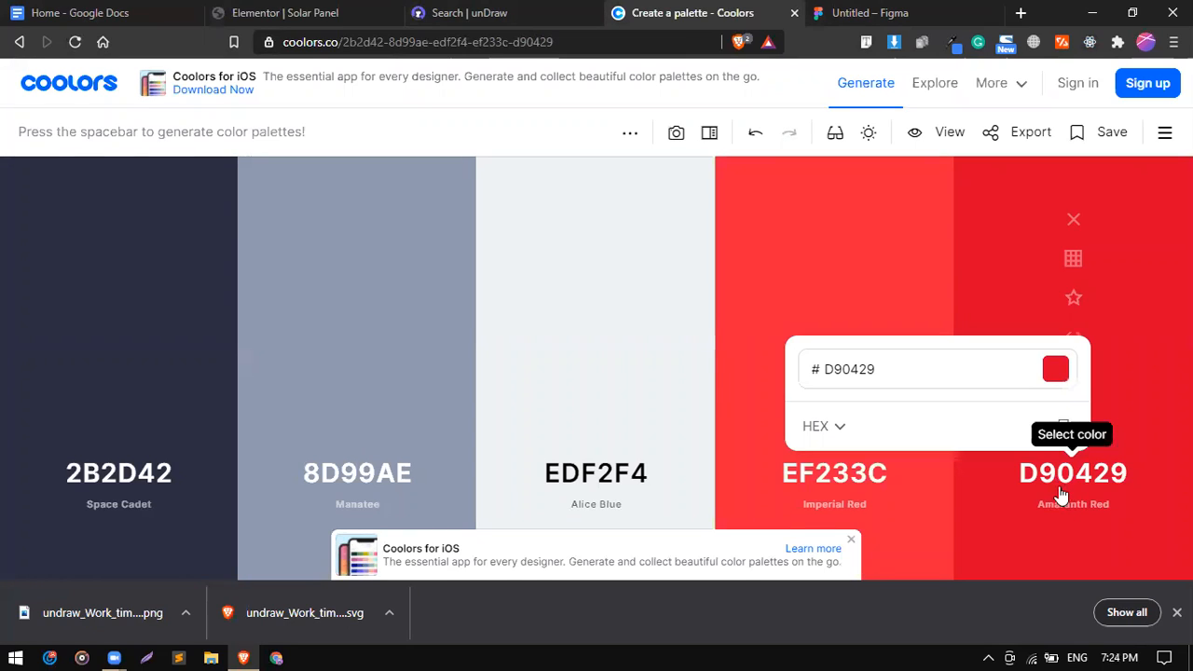
{"action": "left_click", "coordinate": [1066, 429]}
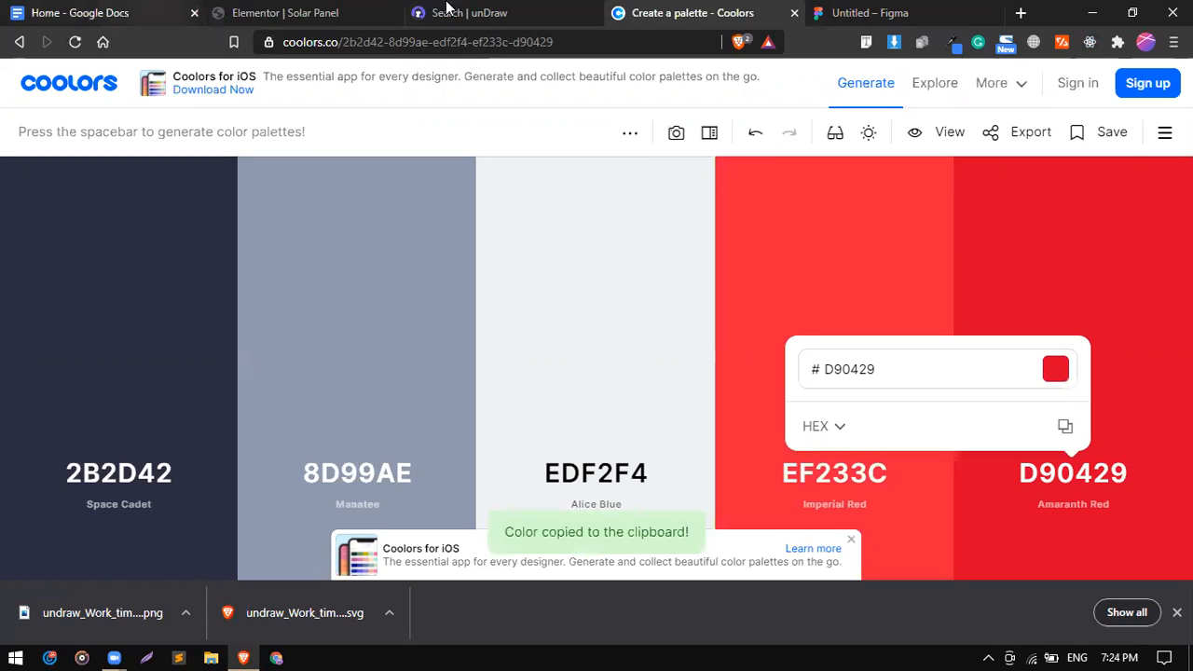
{"action": "left_click", "coordinate": [331, 10]}
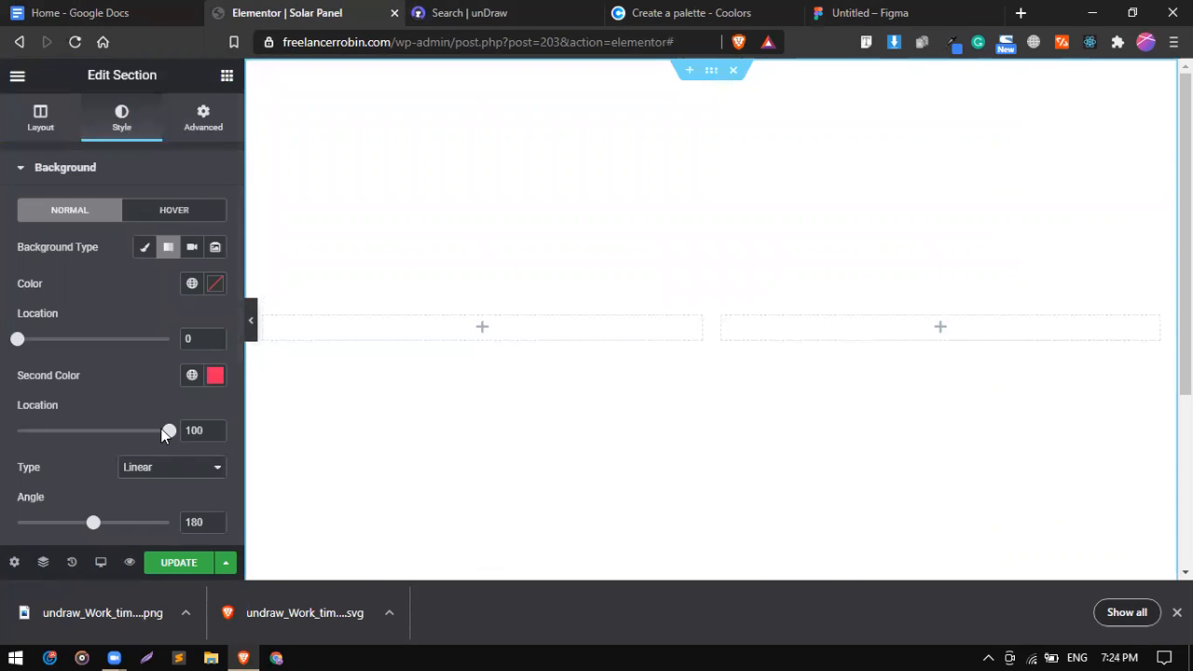
Paste D90429 as the first gradient colour and save it as a new Global Color.
{"action": "left_click", "coordinate": [213, 289]}
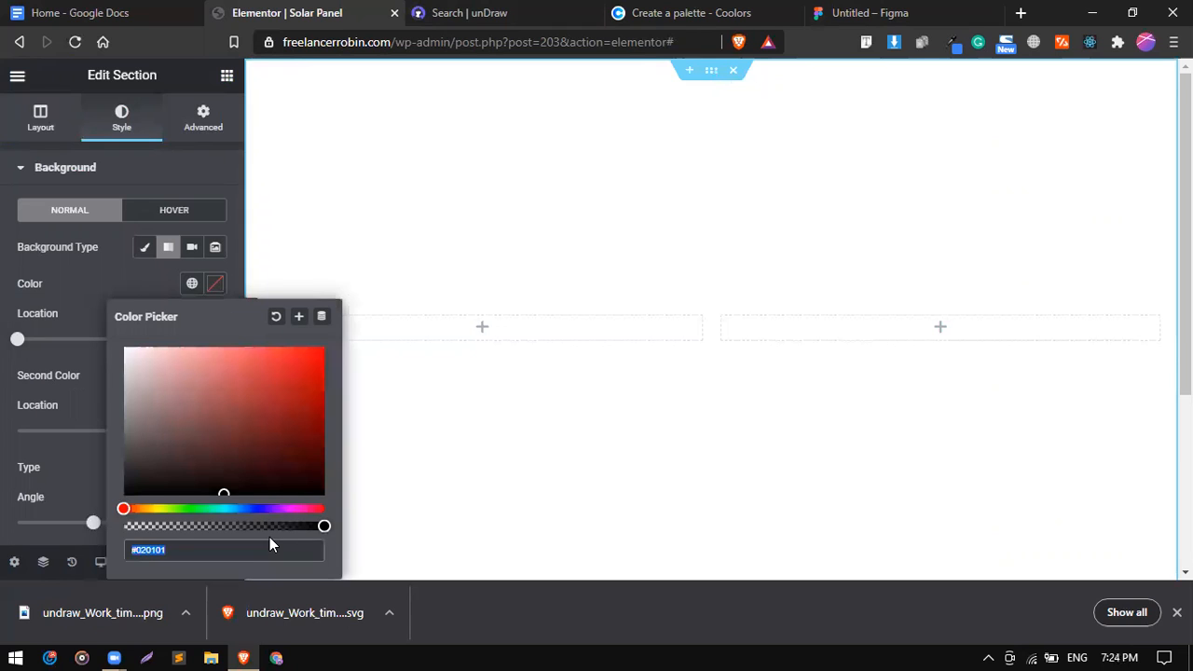
{"action": "key", "text": "ctrl+v"}
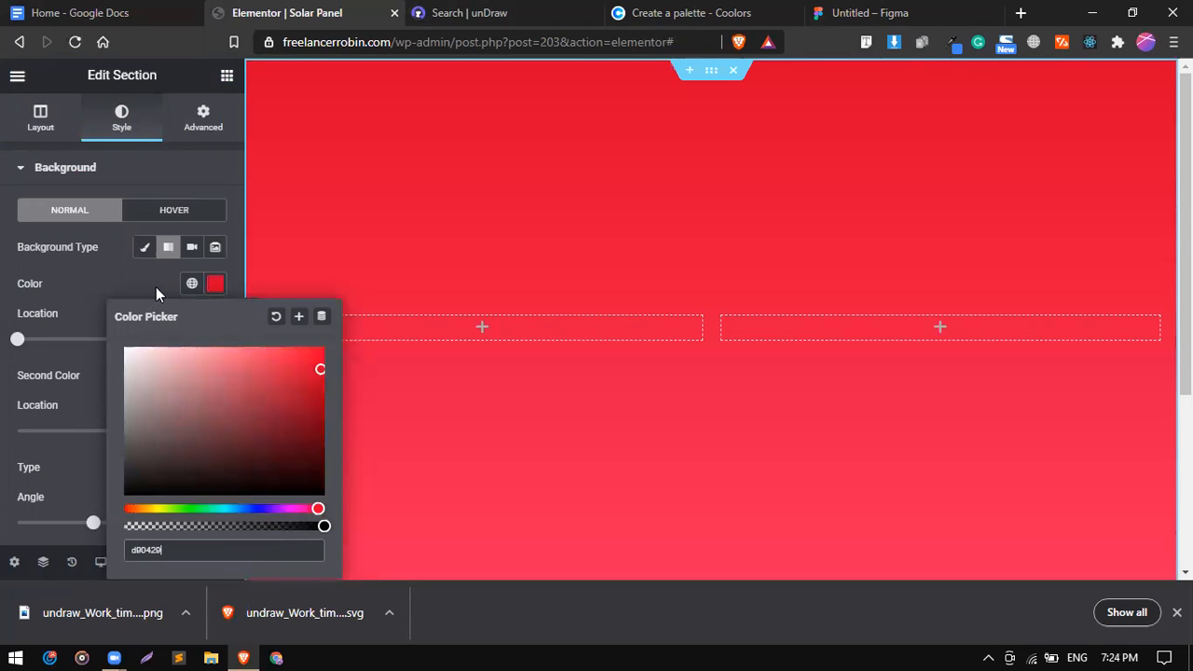
{"action": "left_click", "coordinate": [299, 319]}
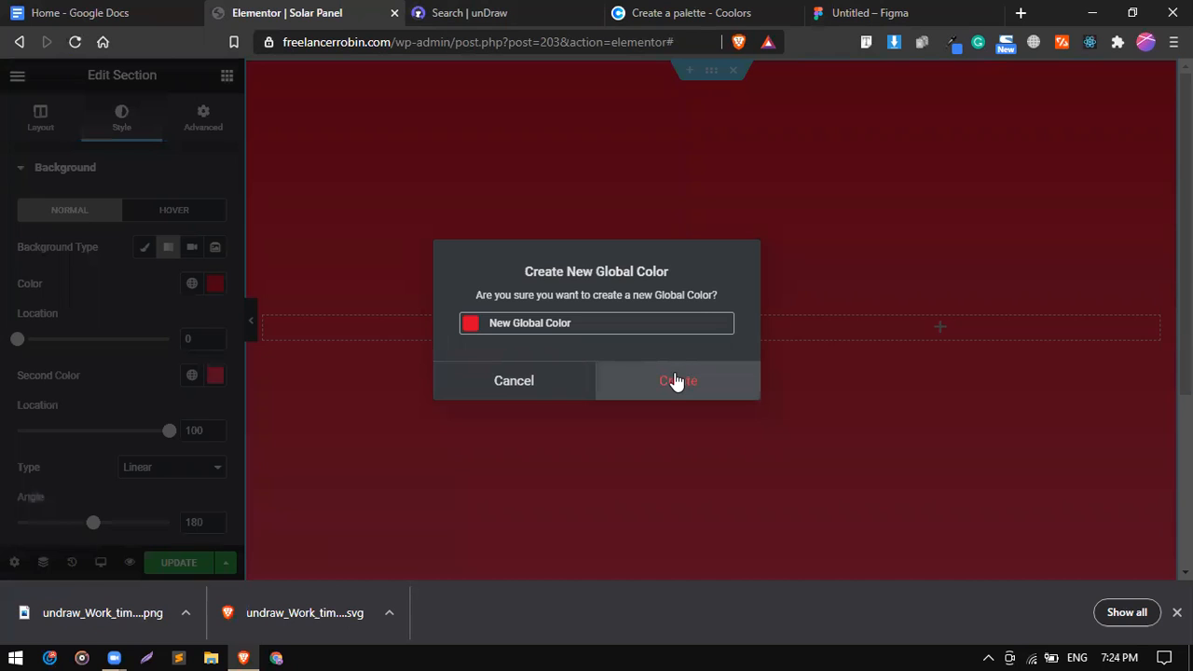
{"action": "left_click", "coordinate": [676, 381]}
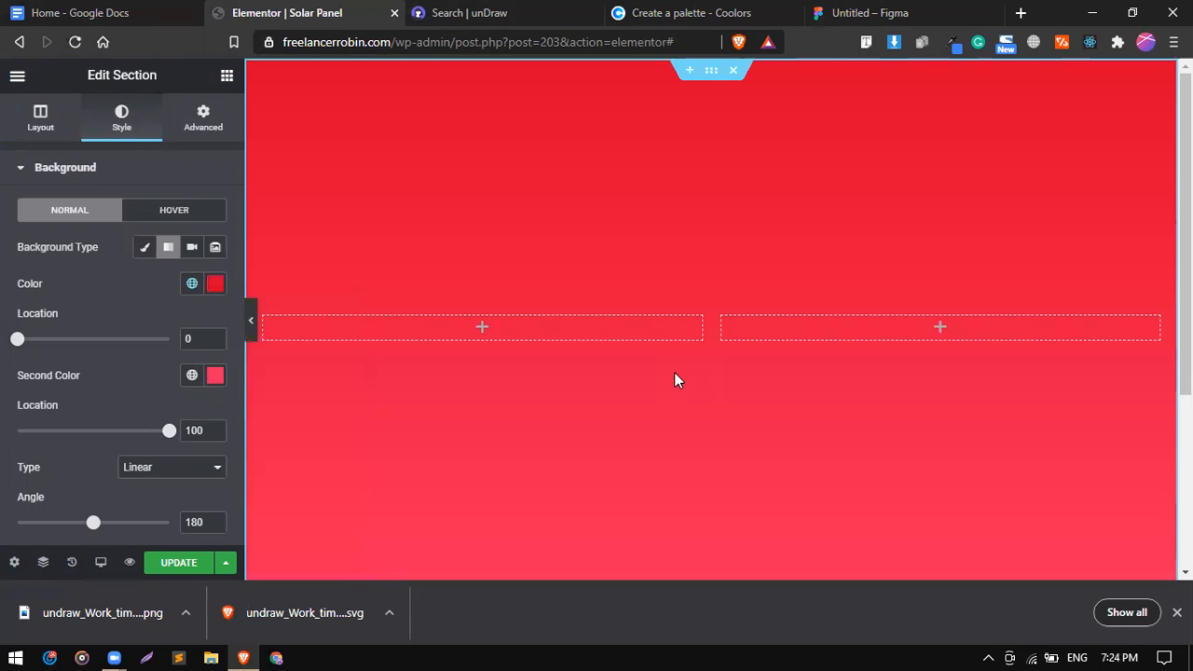
{"action": "left_click", "coordinate": [196, 291]}
{"action": "scroll", "coordinate": [172, 473], "scroll_direction": "down", "scroll_amount": 3}
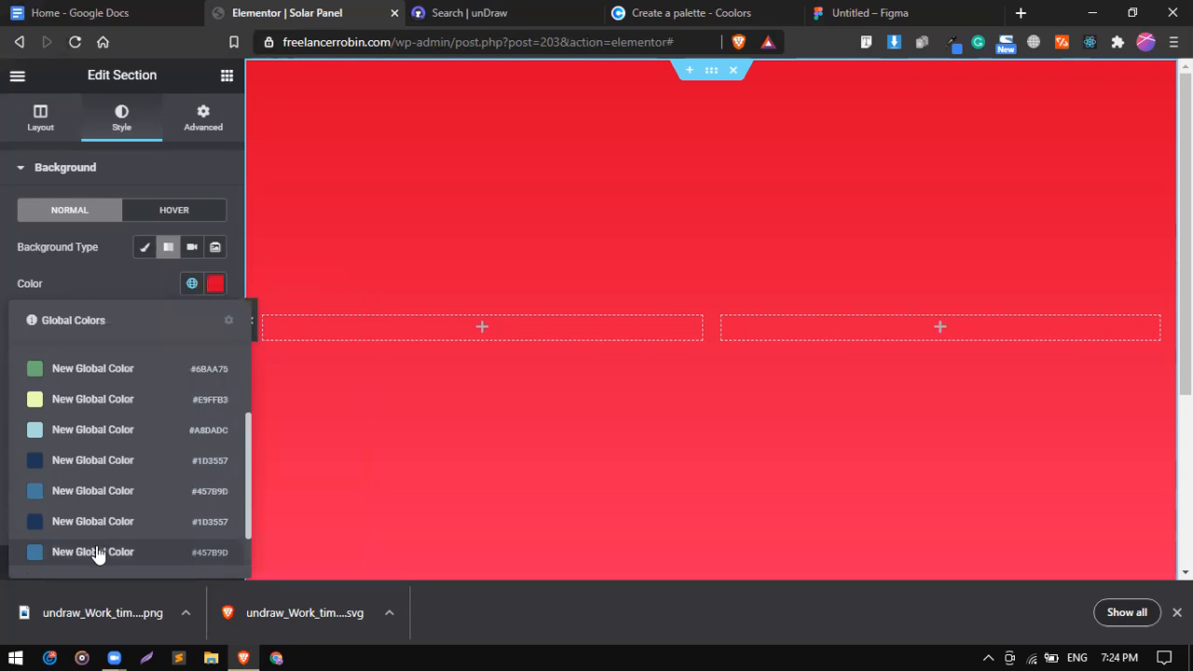
{"action": "left_click", "coordinate": [228, 322]}
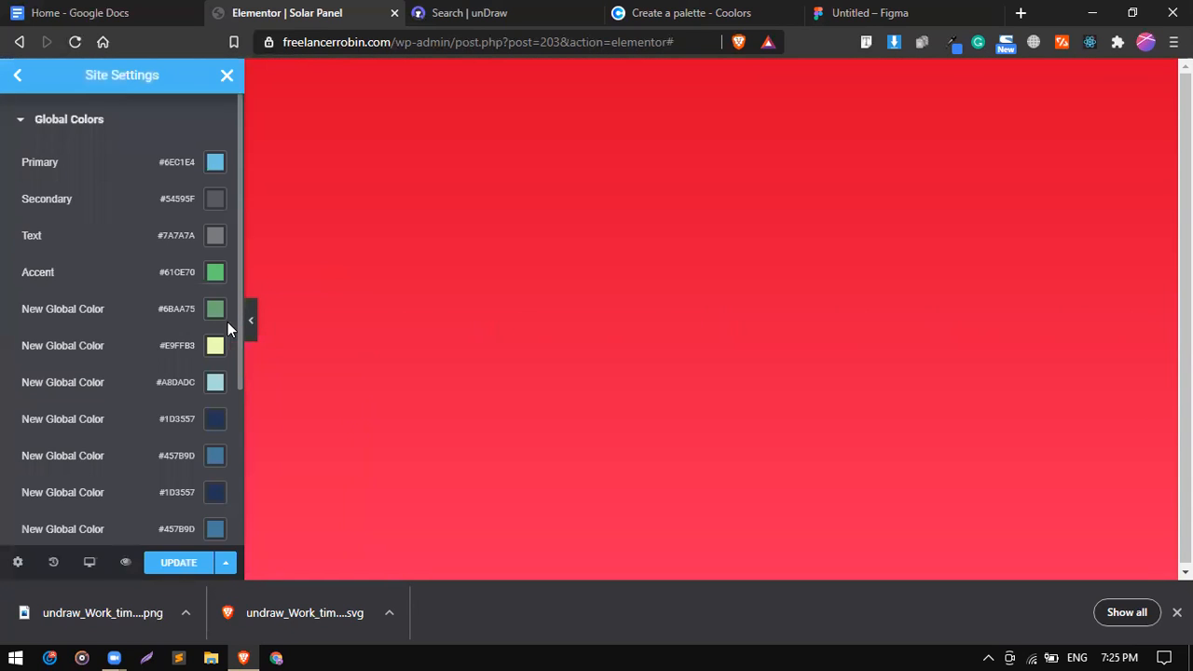
{"action": "scroll", "coordinate": [84, 276], "scroll_direction": "down", "scroll_amount": 3}
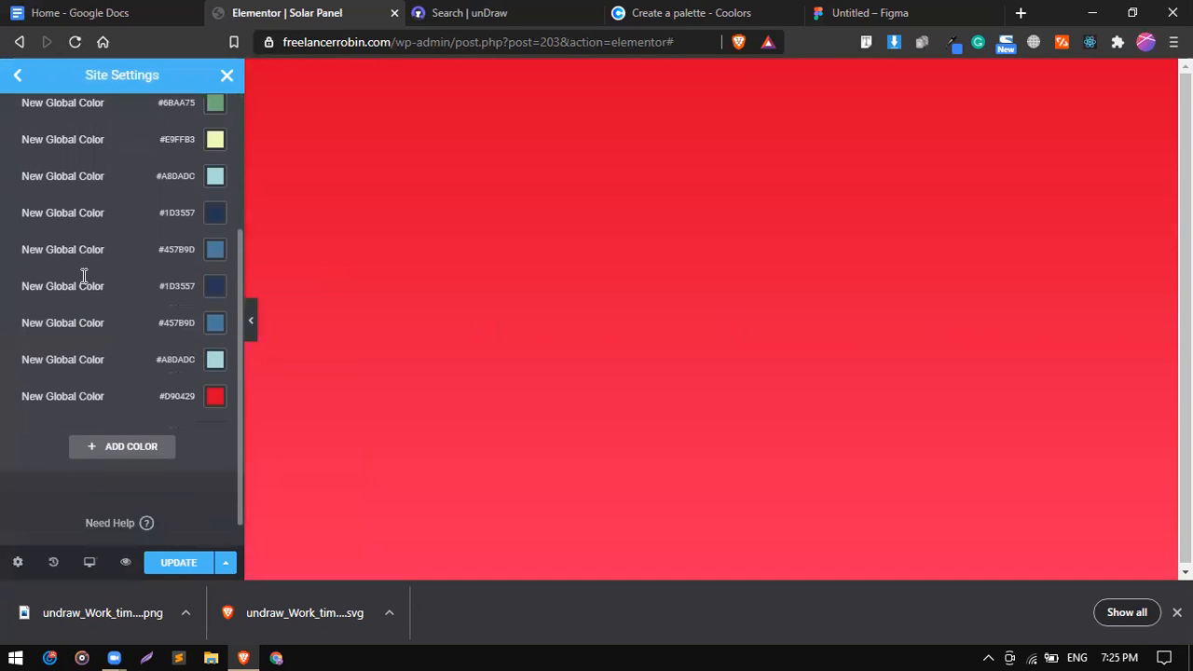
{"action": "scroll", "coordinate": [119, 386], "scroll_direction": "up", "scroll_amount": 5}
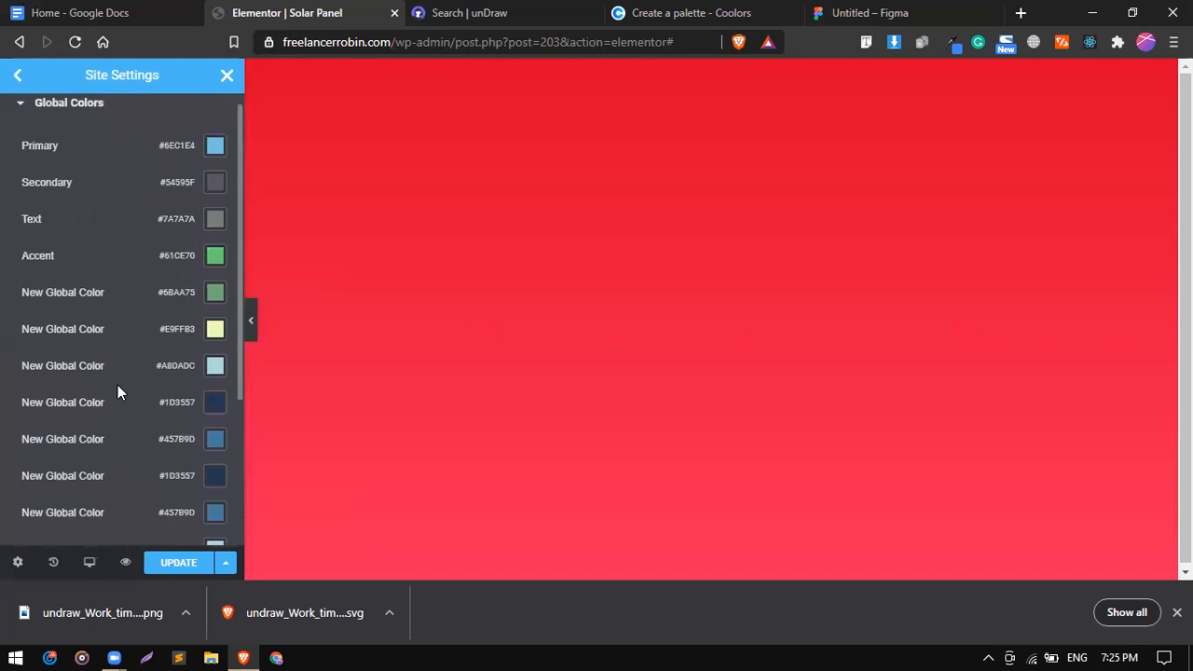
{"action": "left_click", "coordinate": [19, 73]}
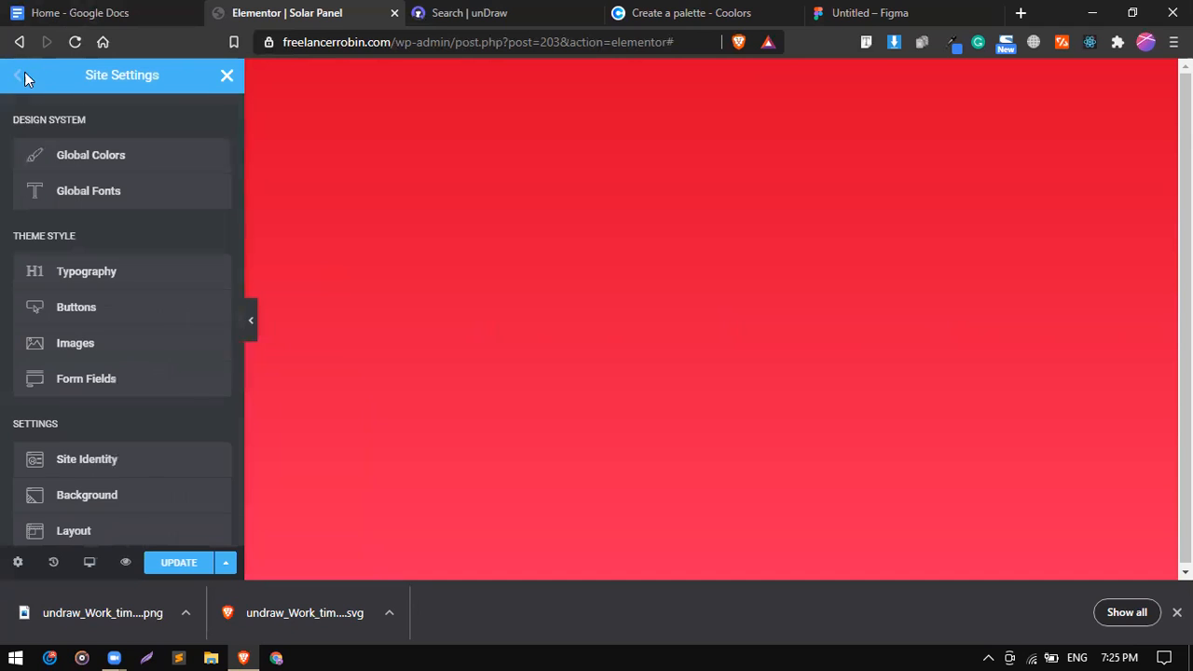
{"action": "left_click", "coordinate": [221, 81]}
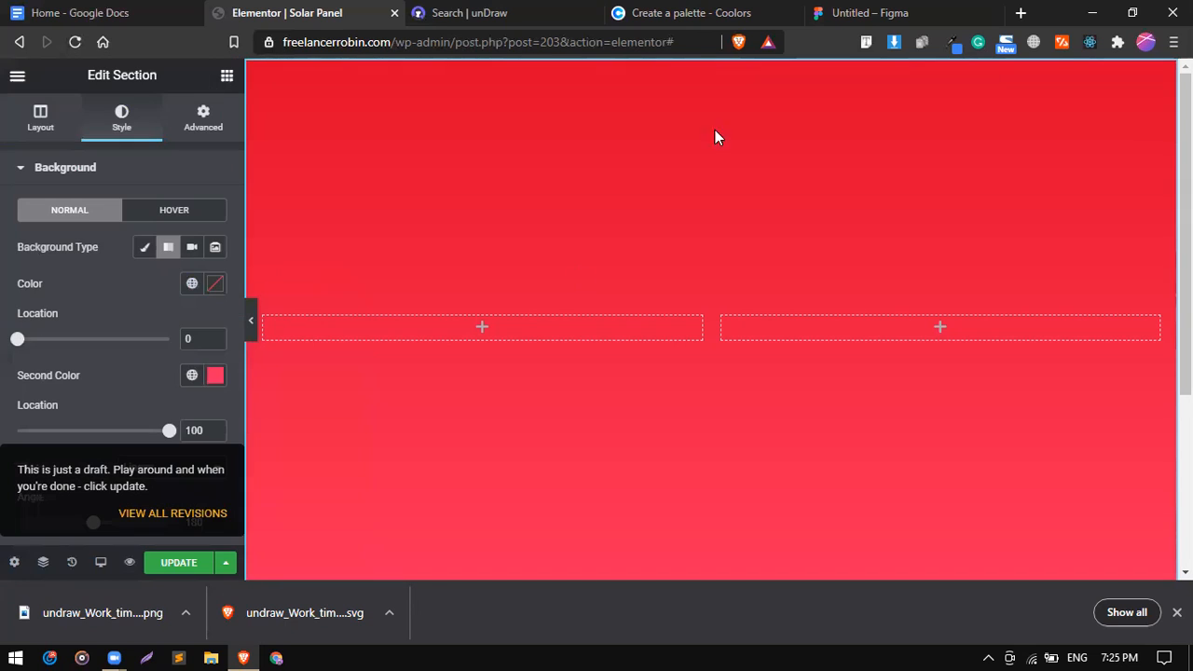
Copy red EF233C from Coolors and paste it as the gradient's second colour.
{"action": "mouse_move", "coordinate": [710, 80]}
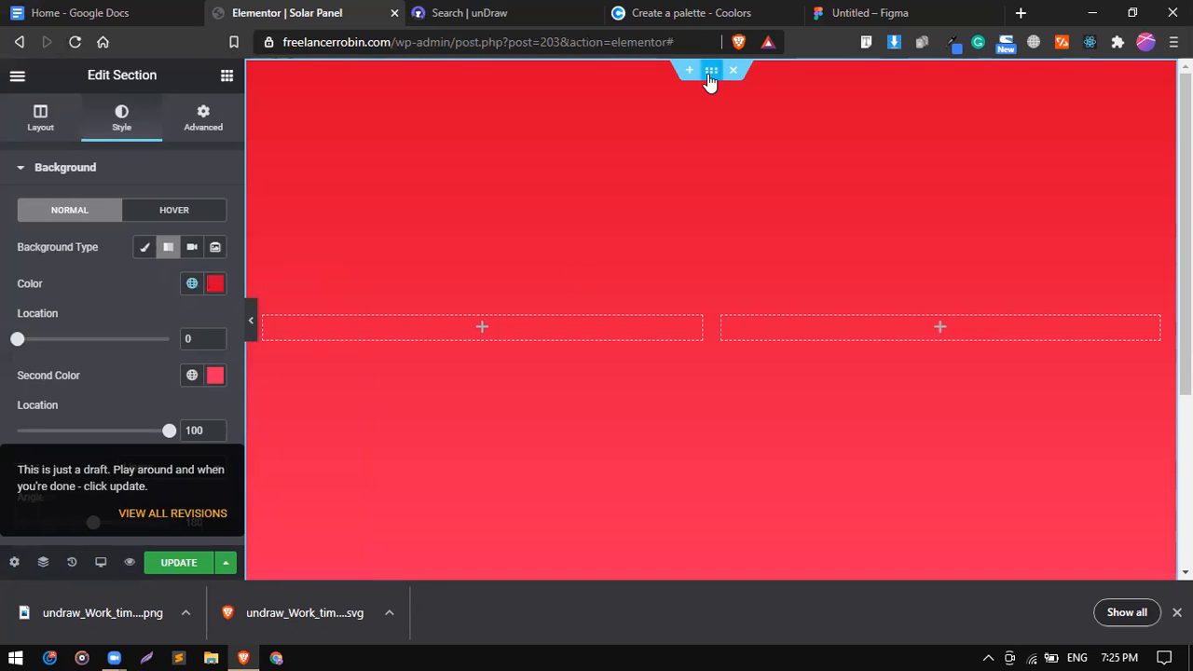
{"action": "left_click", "coordinate": [215, 285]}
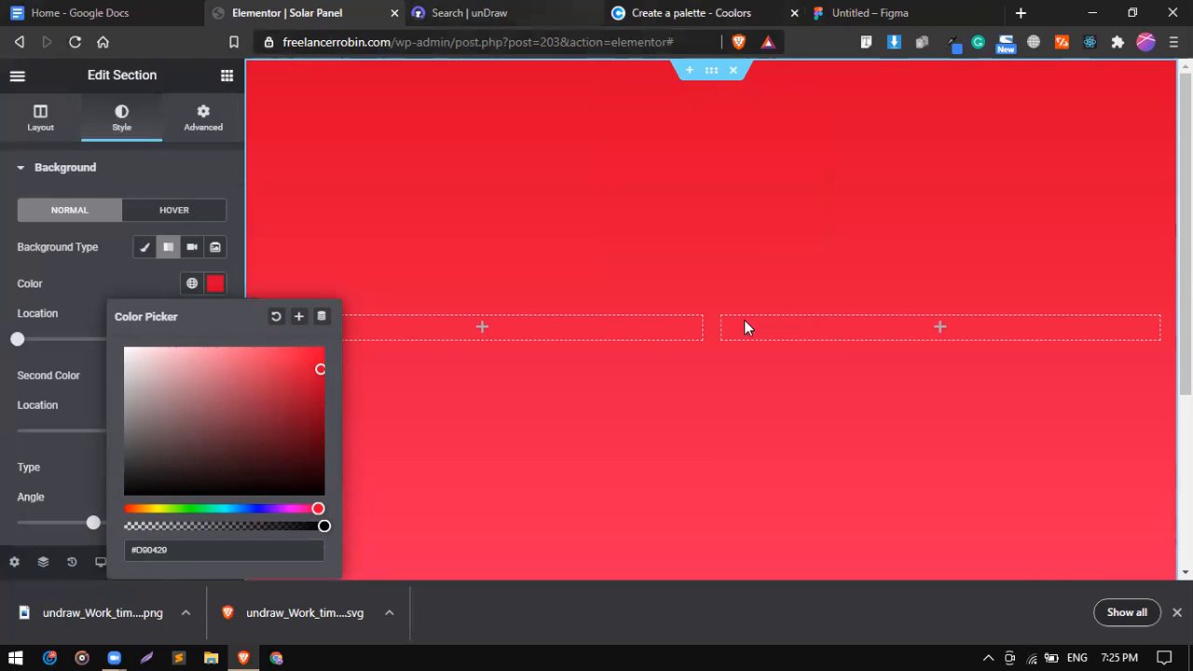
{"action": "left_click", "coordinate": [690, 12]}
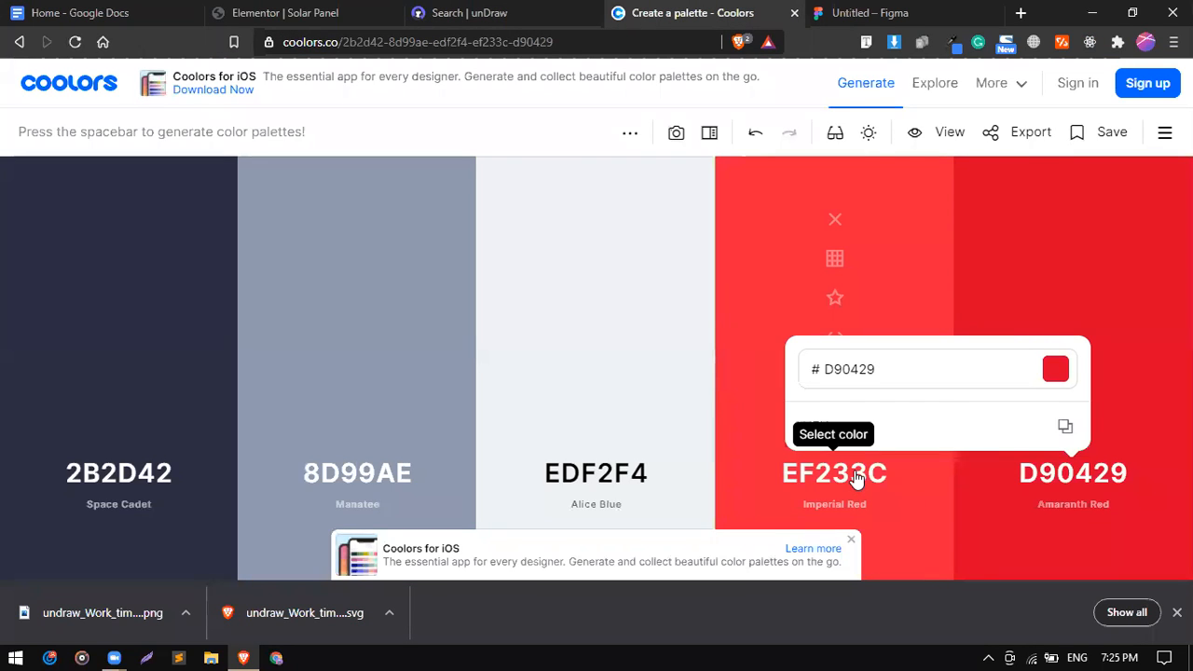
{"action": "left_click", "coordinate": [966, 424]}
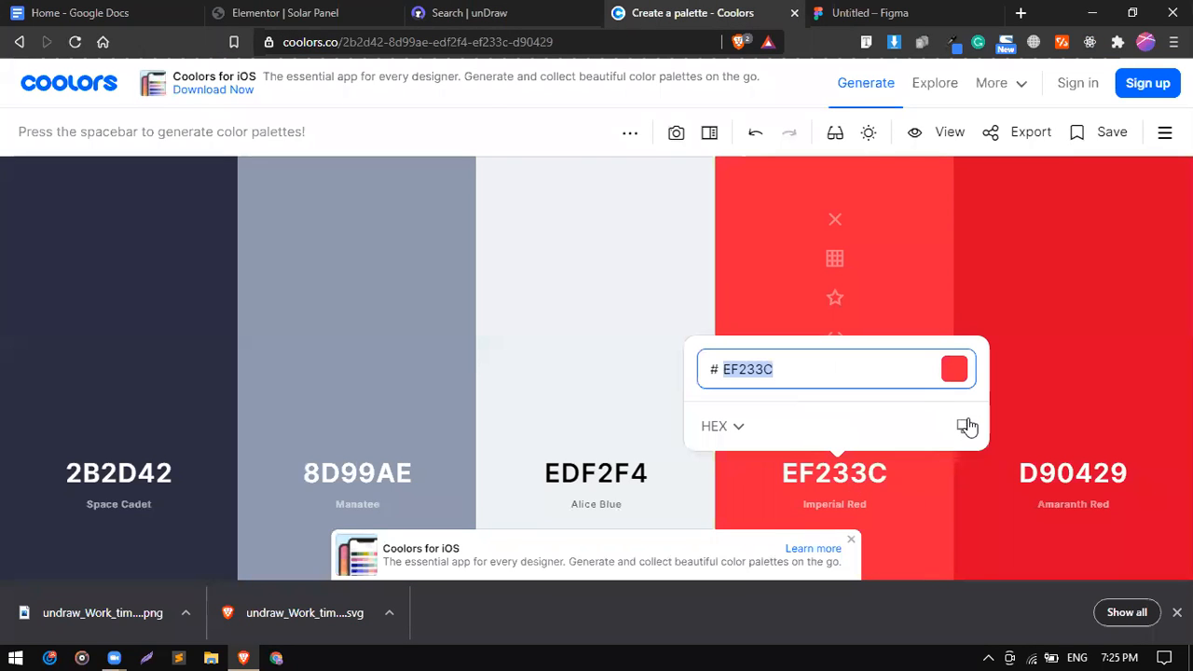
{"action": "left_click", "coordinate": [372, 10]}
{"action": "left_click", "coordinate": [101, 287]}
{"action": "left_click", "coordinate": [194, 380]}
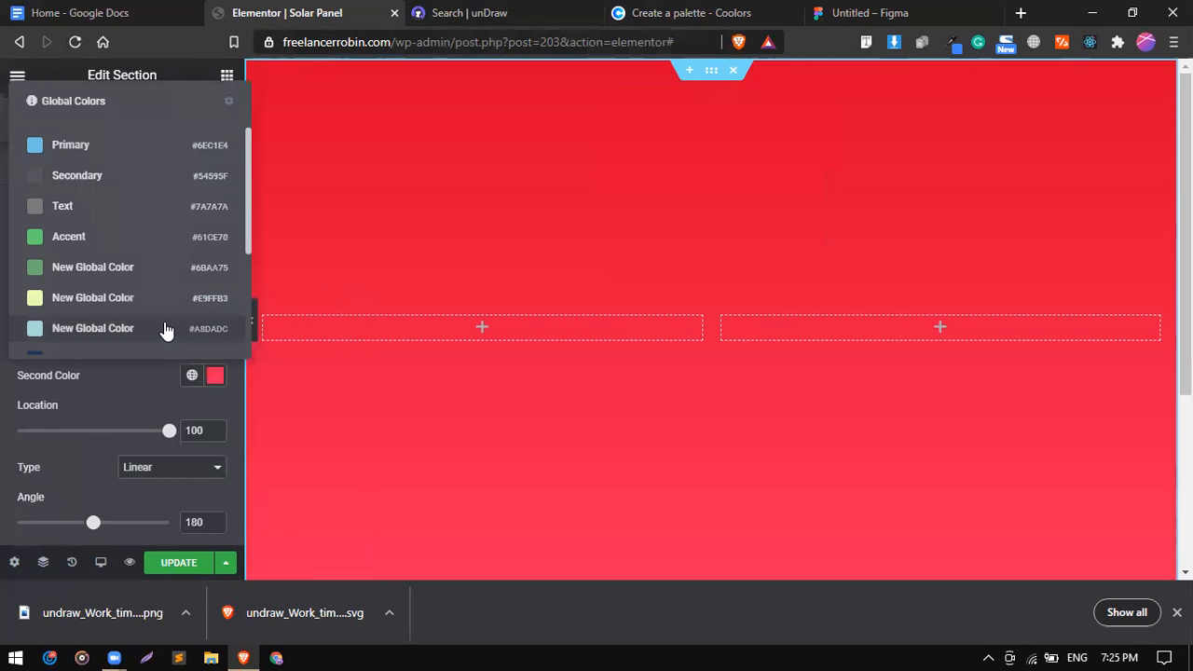
{"action": "scroll", "coordinate": [165, 331], "scroll_direction": "down", "scroll_amount": 5}
{"action": "left_click", "coordinate": [215, 386]}
{"action": "left_click", "coordinate": [214, 381]}
{"action": "left_click", "coordinate": [205, 329]}
{"action": "key", "text": "ctrl+v"}
{"action": "left_click", "coordinate": [145, 379]}
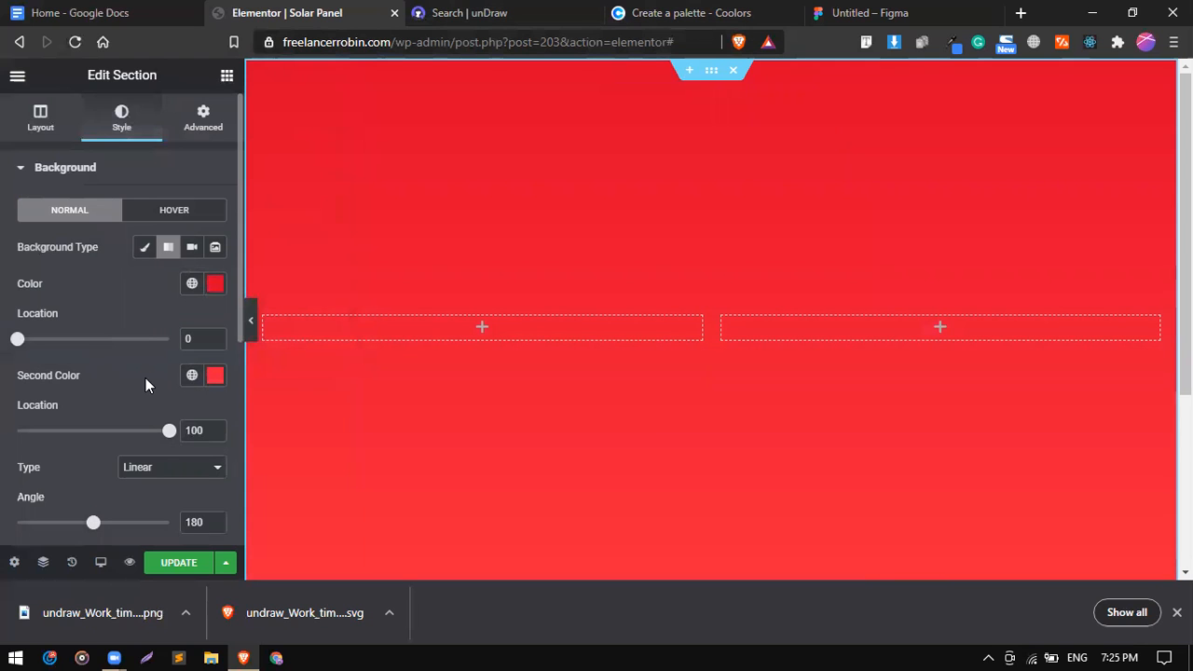
Replace the second gradient colour with near-white EDF2F4 copied from Coolors.
{"action": "left_click", "coordinate": [463, 11]}
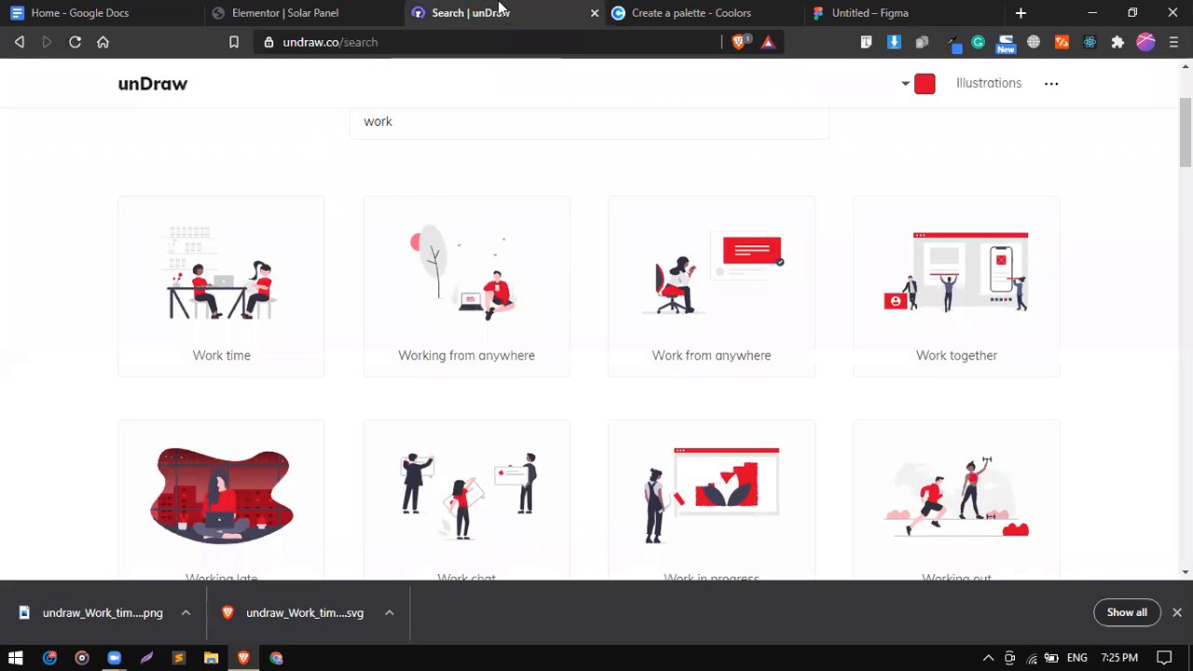
{"action": "left_click", "coordinate": [661, 11]}
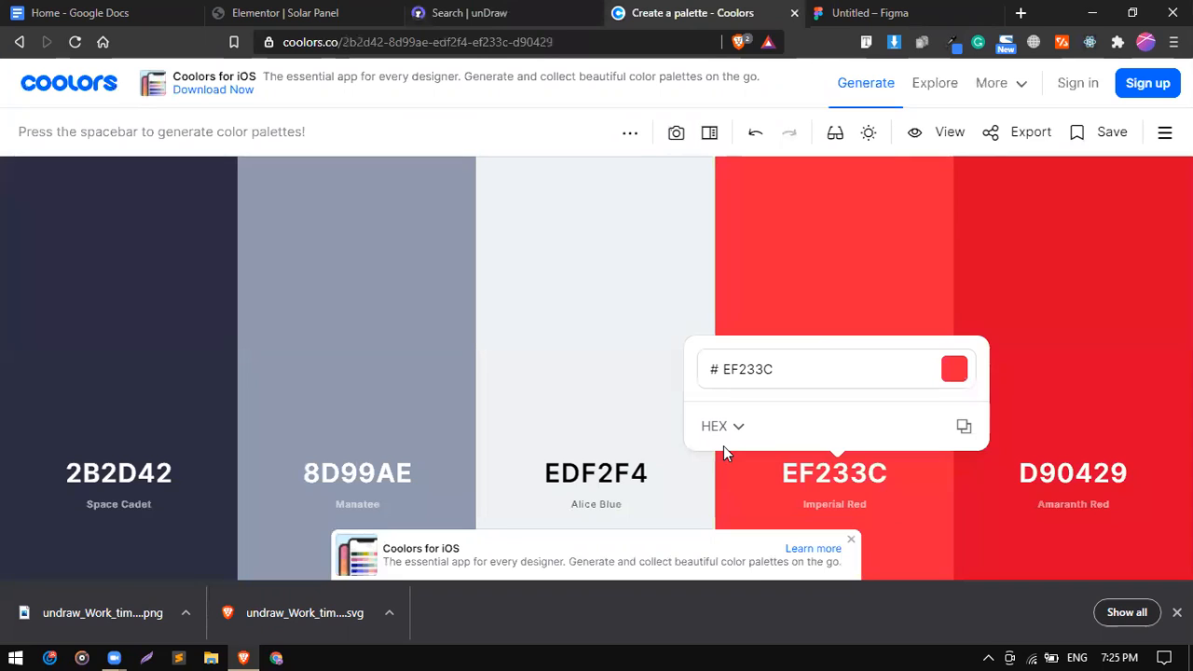
{"action": "left_click", "coordinate": [610, 476]}
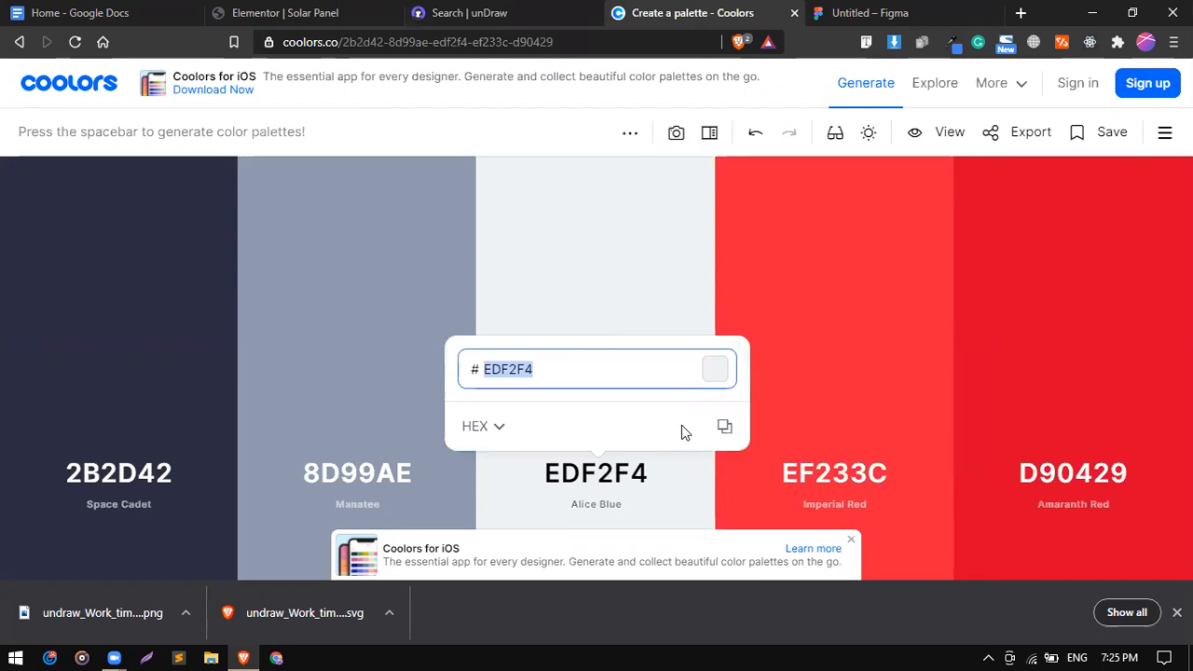
{"action": "left_click", "coordinate": [726, 428]}
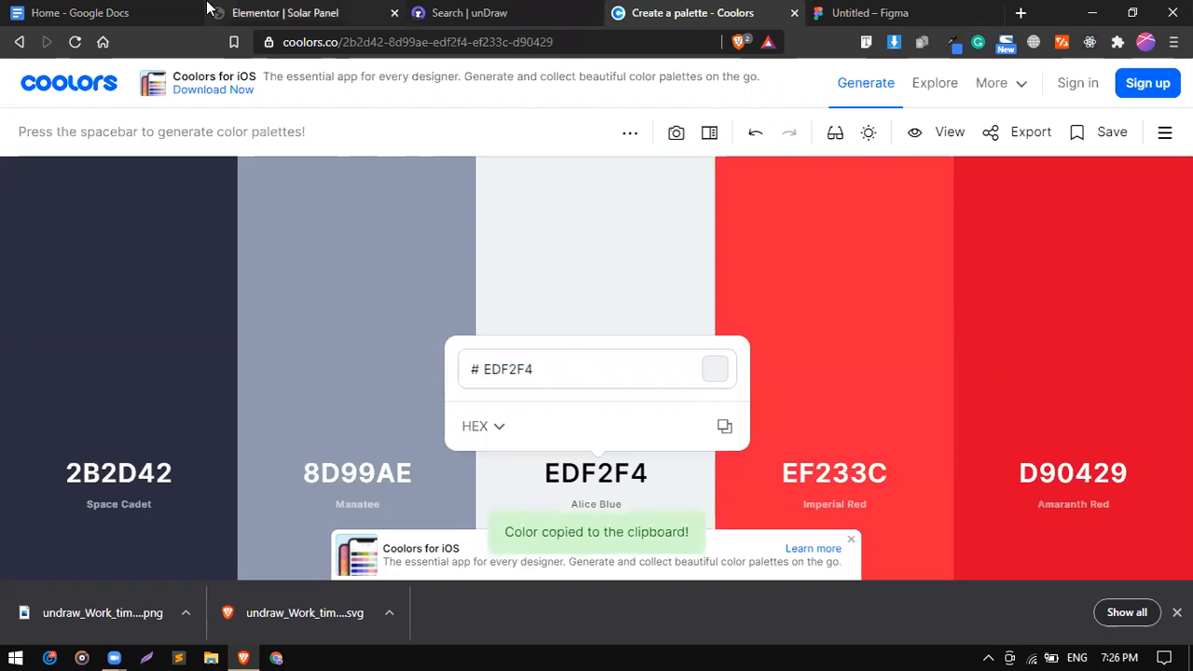
{"action": "left_click", "coordinate": [296, 12]}
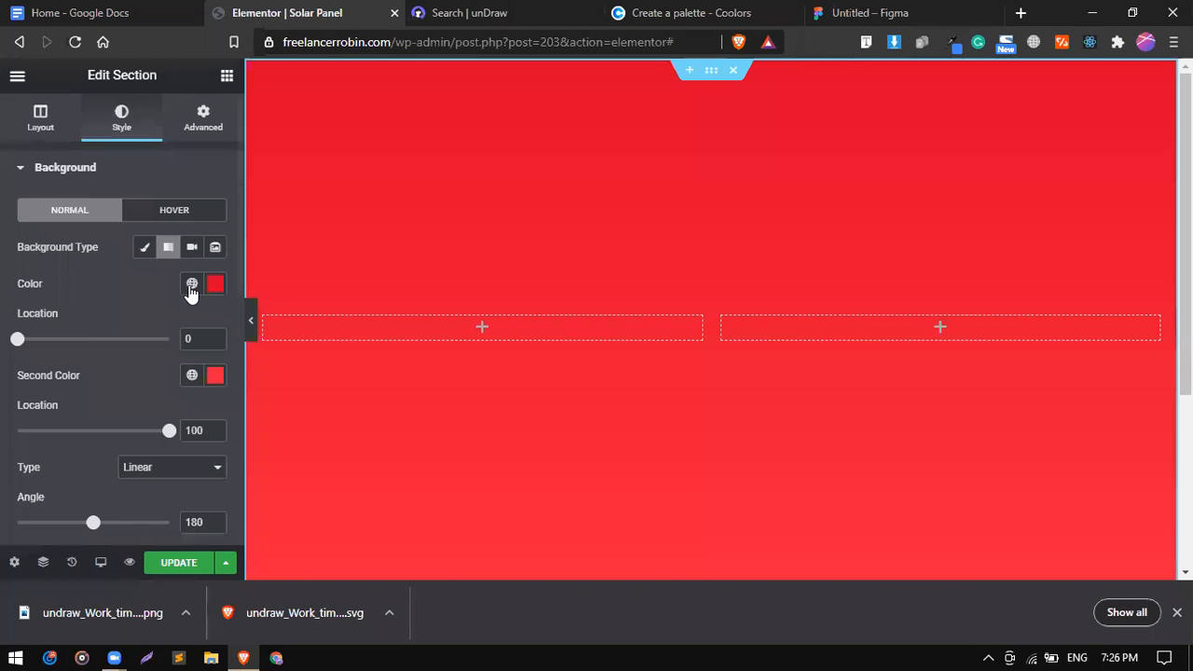
{"action": "left_click", "coordinate": [192, 375]}
{"action": "scroll", "coordinate": [163, 323], "scroll_direction": "down", "scroll_amount": 3}
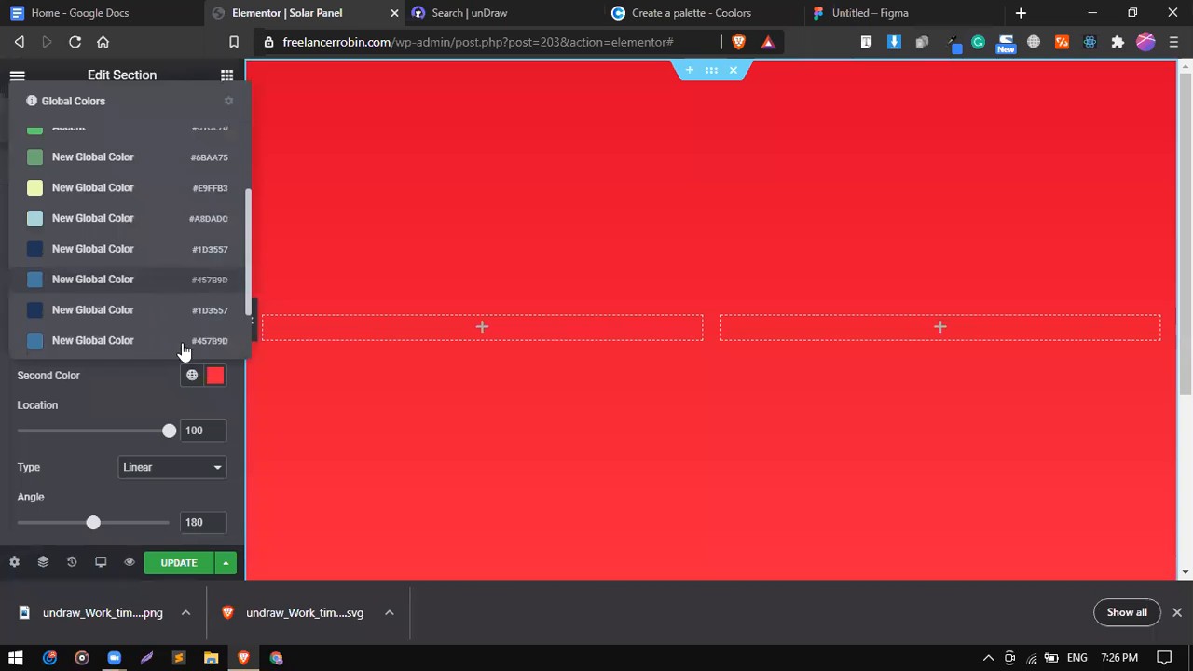
{"action": "left_click", "coordinate": [215, 376]}
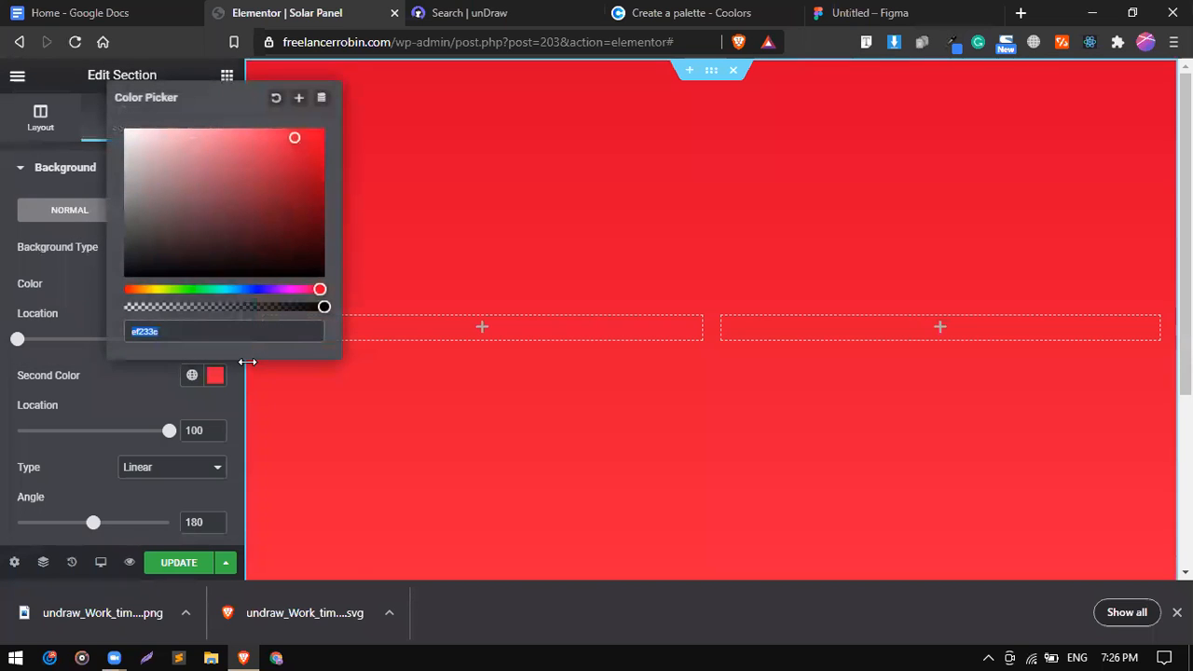
{"action": "key", "text": "ctrl+v"}
{"action": "left_click", "coordinate": [148, 370]}
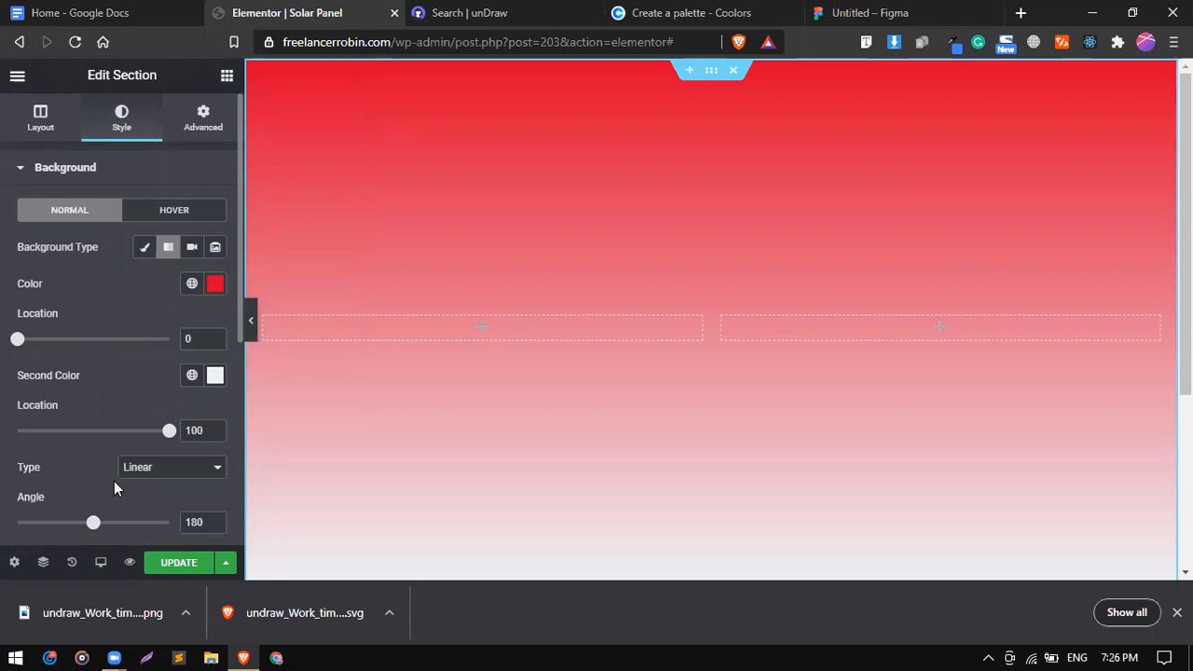
Drag the gradient Angle slider to 150 for a diagonal red-to-white fade.
{"action": "mouse_move", "coordinate": [96, 526]}
{"action": "left_mouse_down"}
{"action": "mouse_move", "coordinate": [120, 525]}
{"action": "mouse_move", "coordinate": [84, 526]}
{"action": "mouse_move", "coordinate": [112, 525]}
{"action": "mouse_move", "coordinate": [102, 525]}
{"action": "left_mouse_up"}
{"action": "left_click_drag", "start_coordinate": [86, 523], "coordinate": [81, 523]}
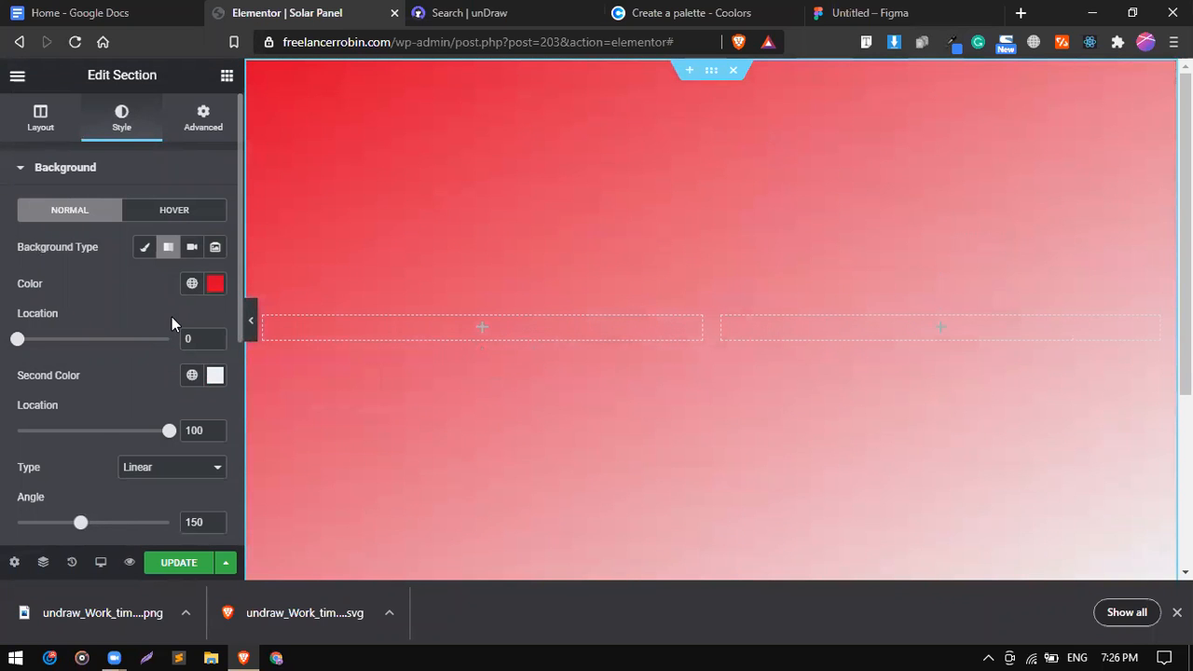
{"action": "scroll", "coordinate": [93, 432], "scroll_direction": "down", "scroll_amount": 2}
{"action": "scroll", "coordinate": [93, 432], "scroll_direction": "up", "scroll_amount": 2}
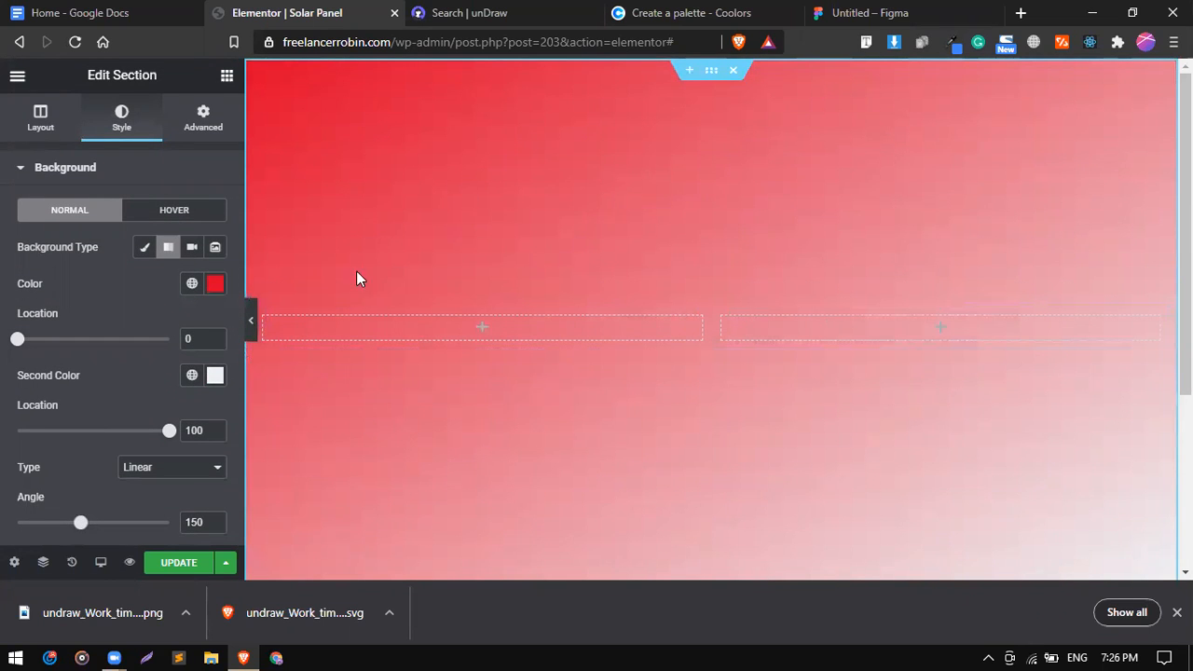
Bring Coolors to the front and copy the 2B2D42 hex code from its colour details.
{"action": "left_click", "coordinate": [520, 7]}
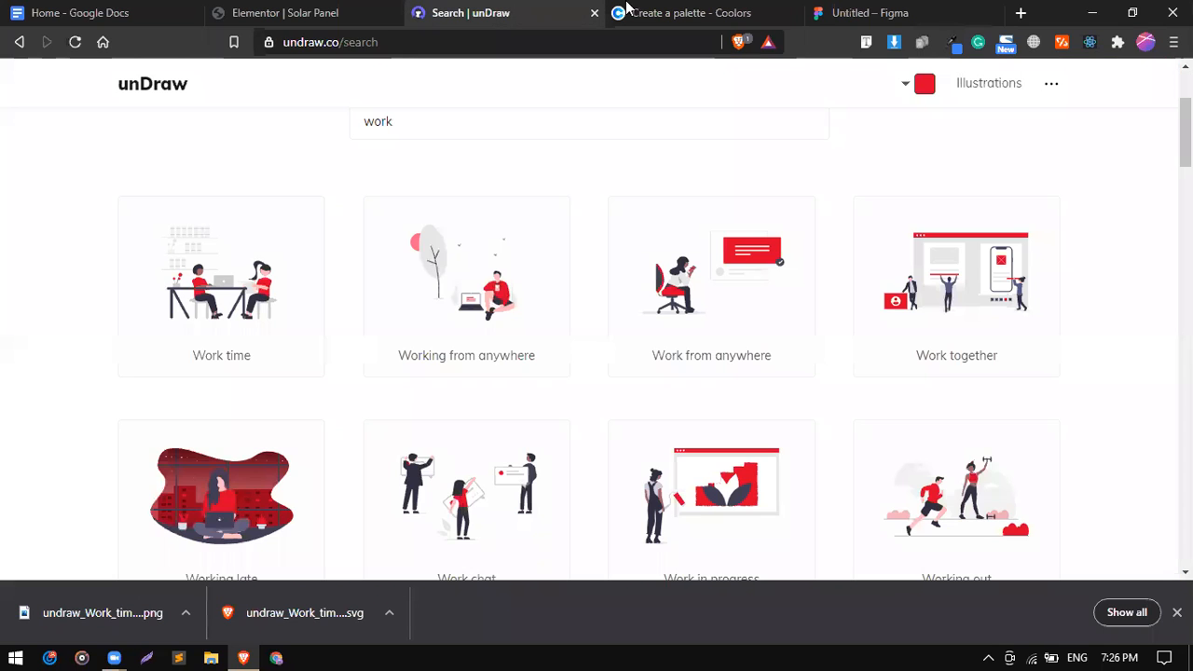
{"action": "left_click", "coordinate": [848, 12]}
{"action": "left_click", "coordinate": [690, 12]}
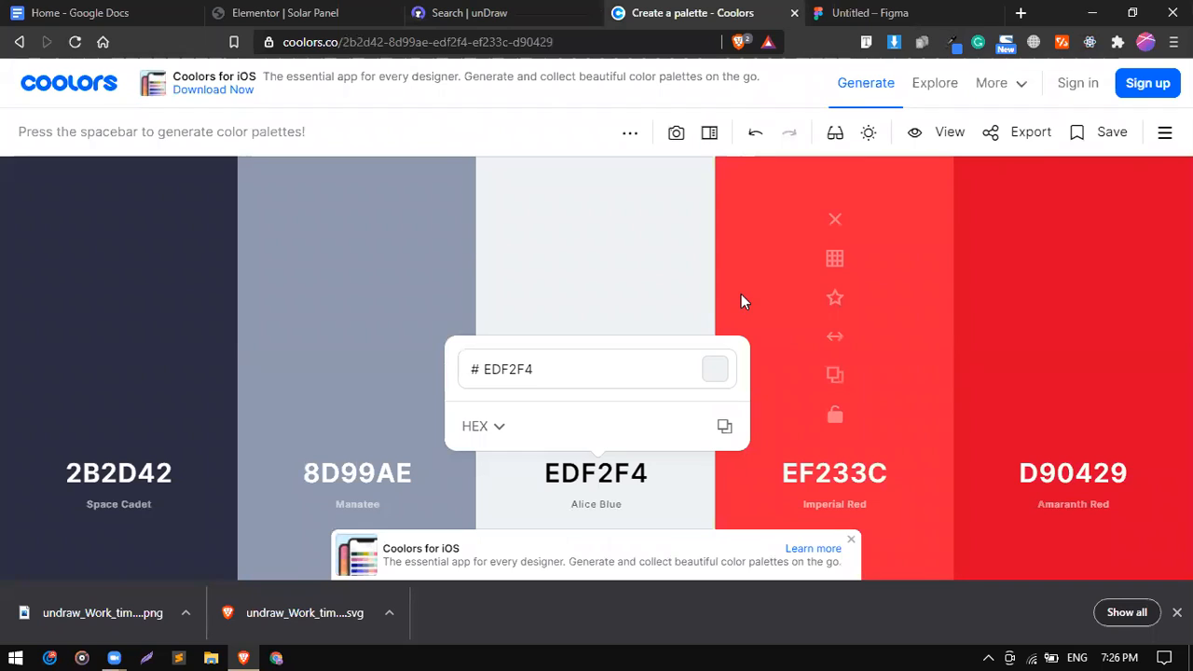
{"action": "left_click", "coordinate": [126, 476]}
{"action": "left_click", "coordinate": [127, 476]}
{"action": "left_click", "coordinate": [380, 426]}
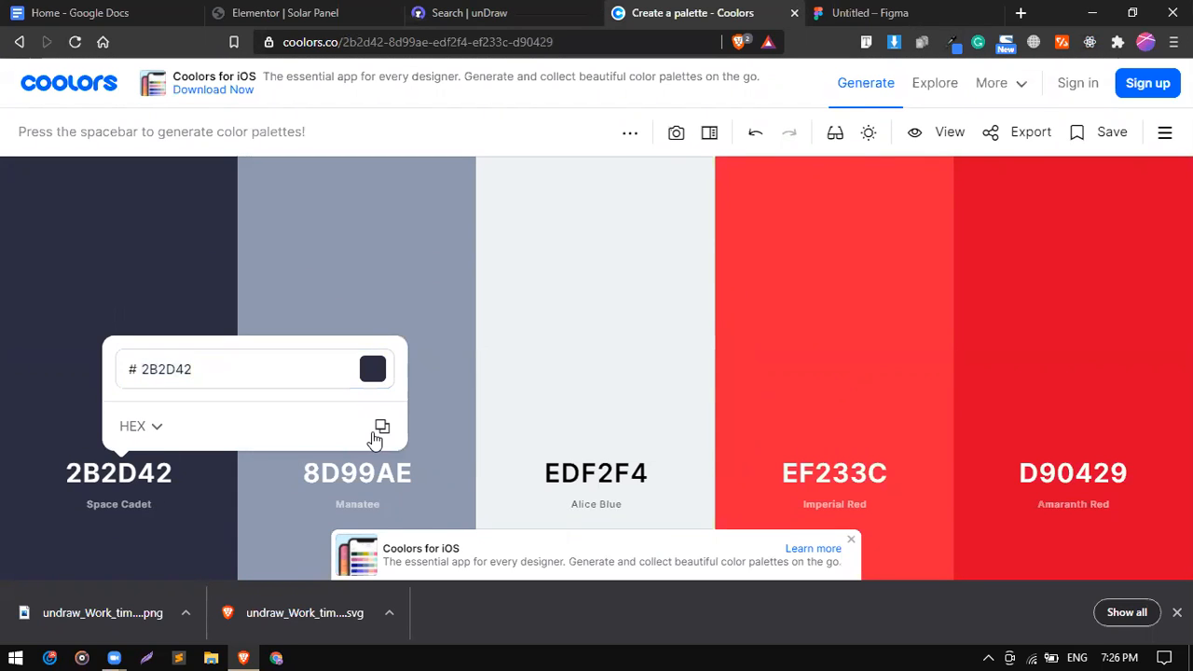
Replace the gradient's second colour with dark navy 2b2d42.
{"action": "left_click", "coordinate": [308, 12]}
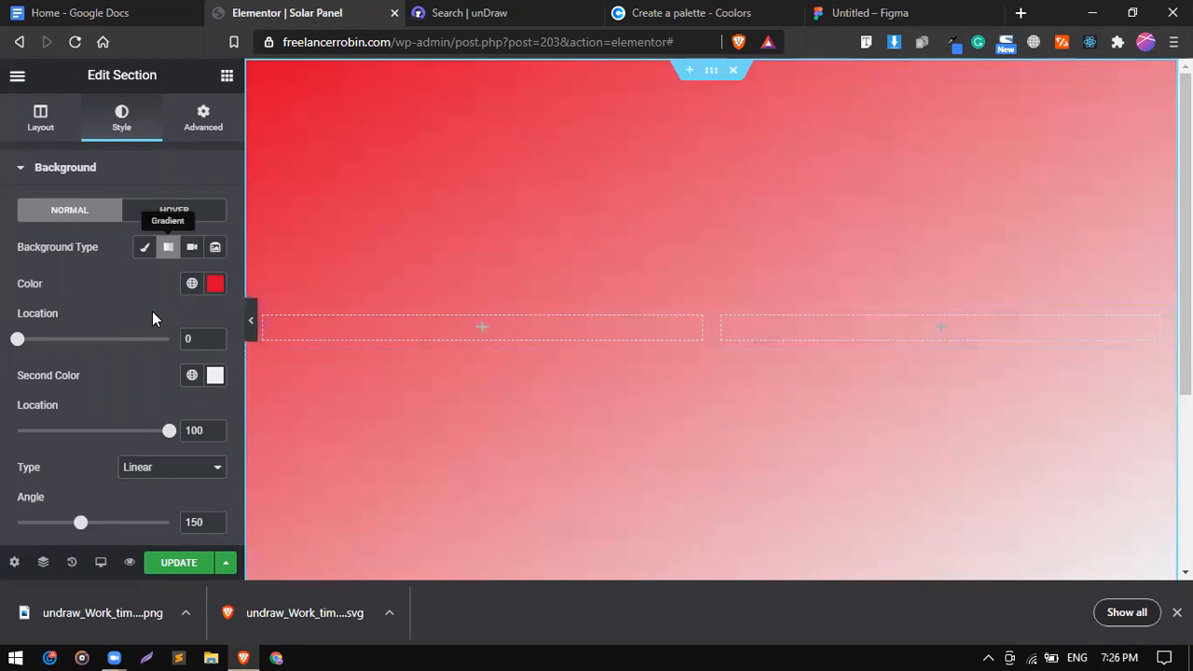
{"action": "left_click", "coordinate": [193, 376]}
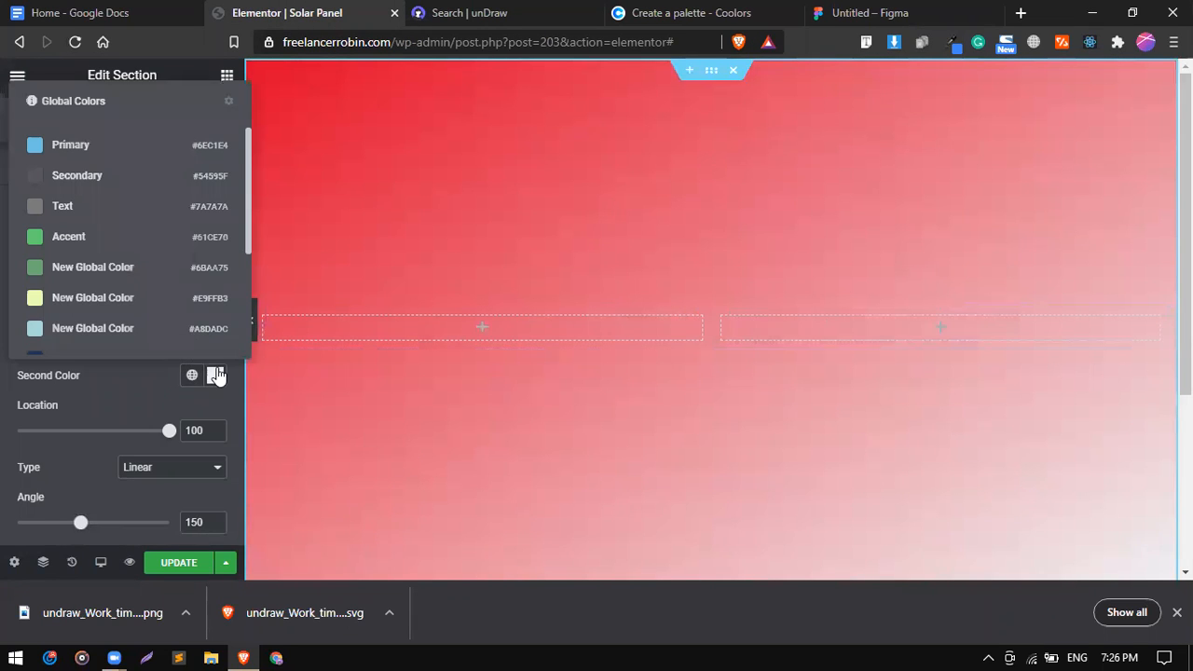
{"action": "left_click", "coordinate": [215, 377]}
{"action": "left_click", "coordinate": [216, 376]}
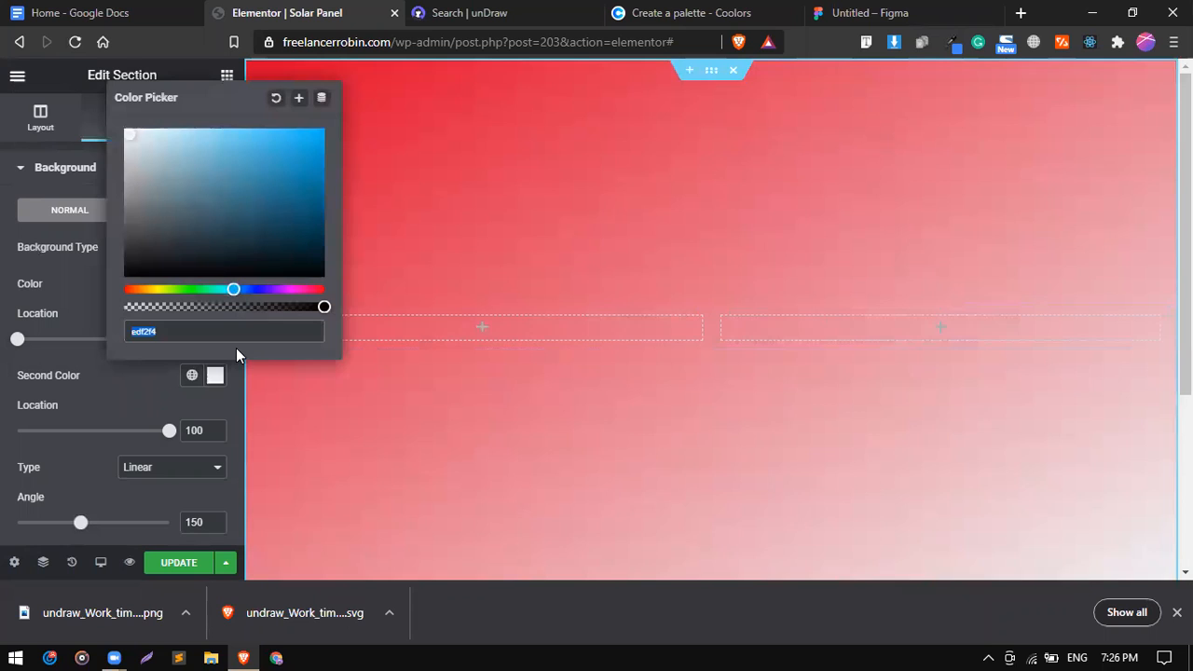
{"action": "key", "text": "ctrl+v"}
{"action": "left_click", "coordinate": [158, 377]}
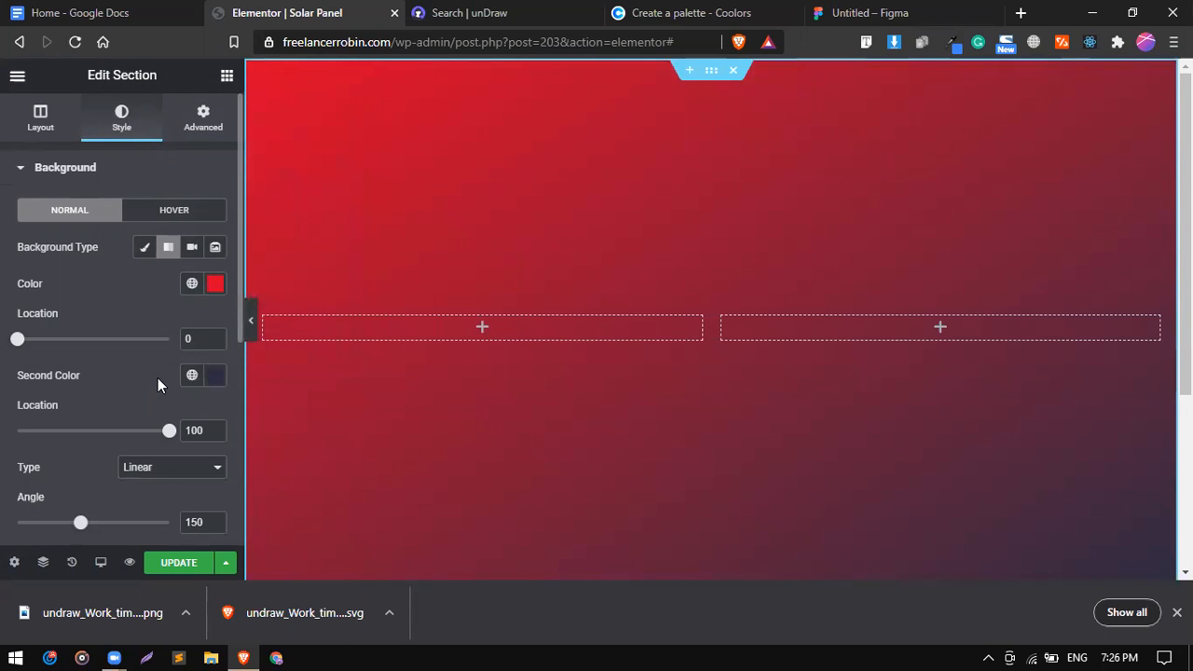
{"action": "scroll", "coordinate": [508, 422], "scroll_direction": "down", "scroll_amount": 2}
{"action": "scroll", "coordinate": [508, 422], "scroll_direction": "up", "scroll_amount": 1}
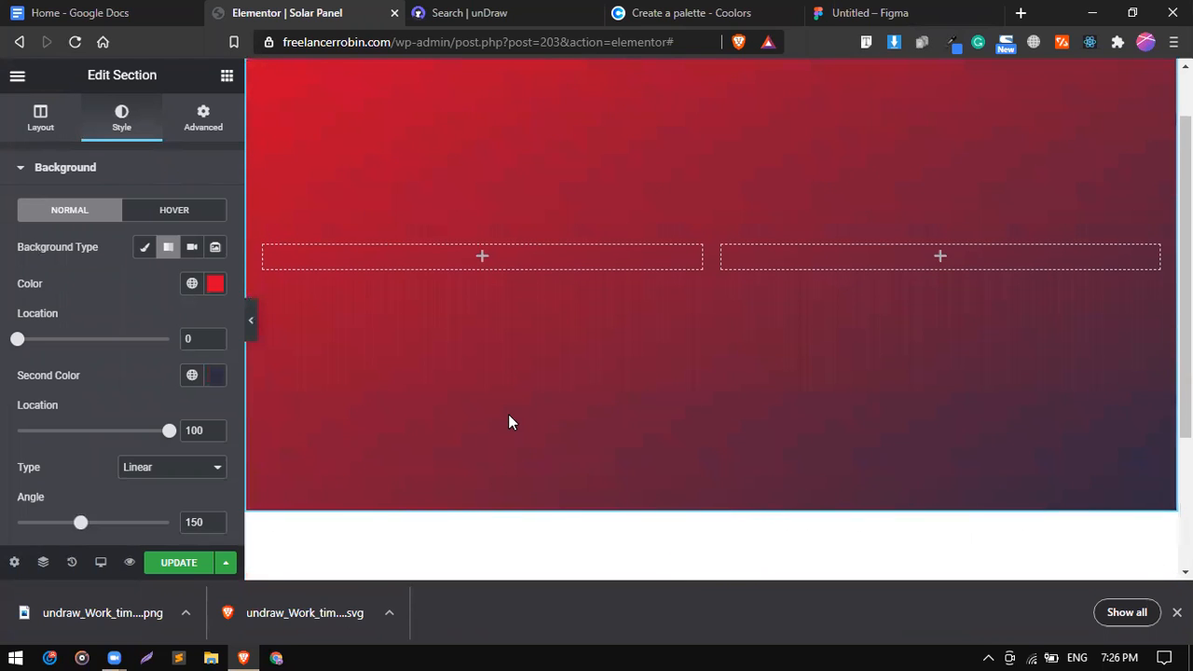
{"action": "scroll", "coordinate": [508, 422], "scroll_direction": "up", "scroll_amount": 1}
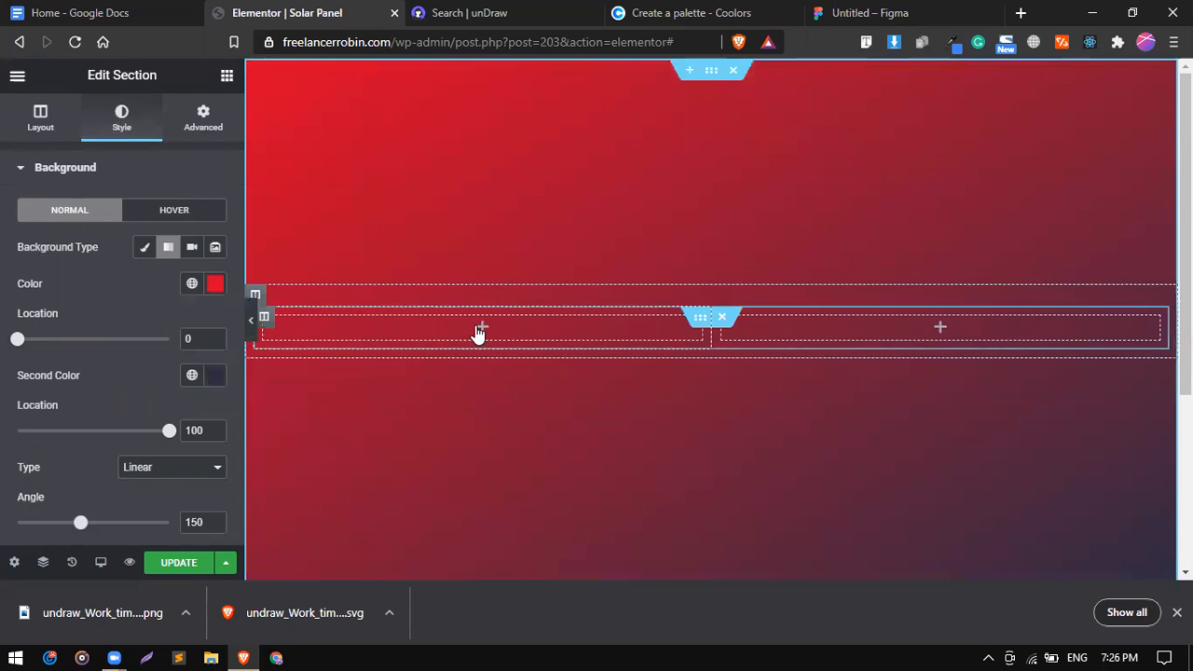
{"action": "left_click", "coordinate": [227, 79]}
Drop an Image widget into the left column and upload the unDraw Work time PNG into it.
{"action": "left_click_drag", "start_coordinate": [102, 323], "coordinate": [469, 329]}
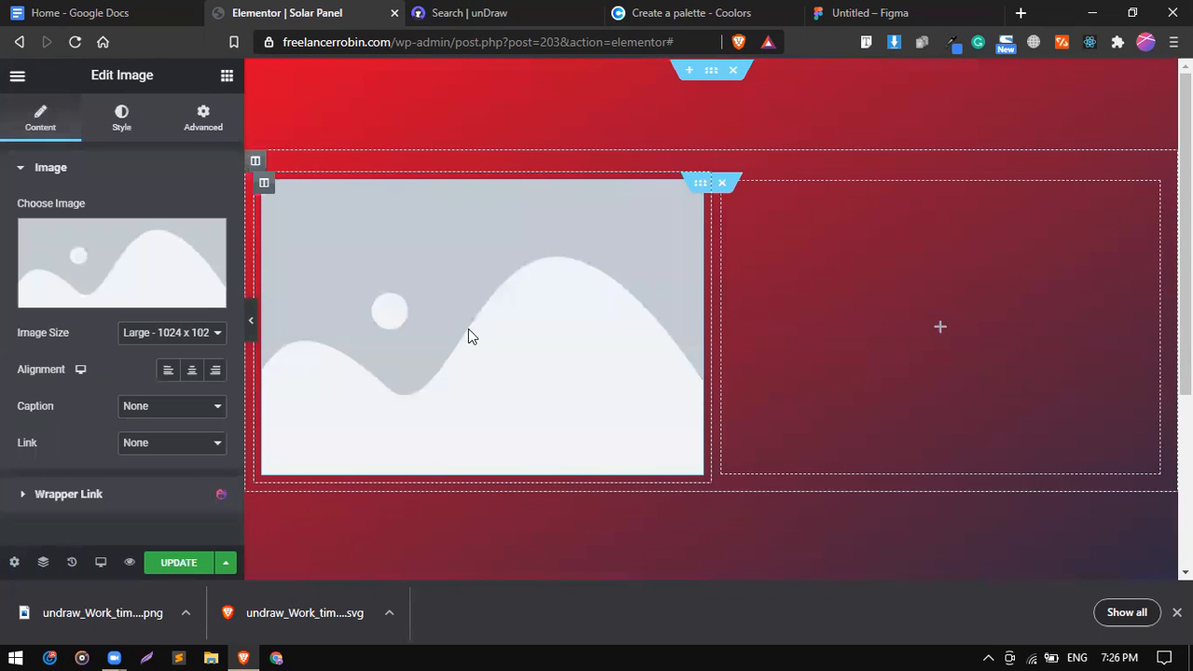
{"action": "left_click", "coordinate": [170, 261]}
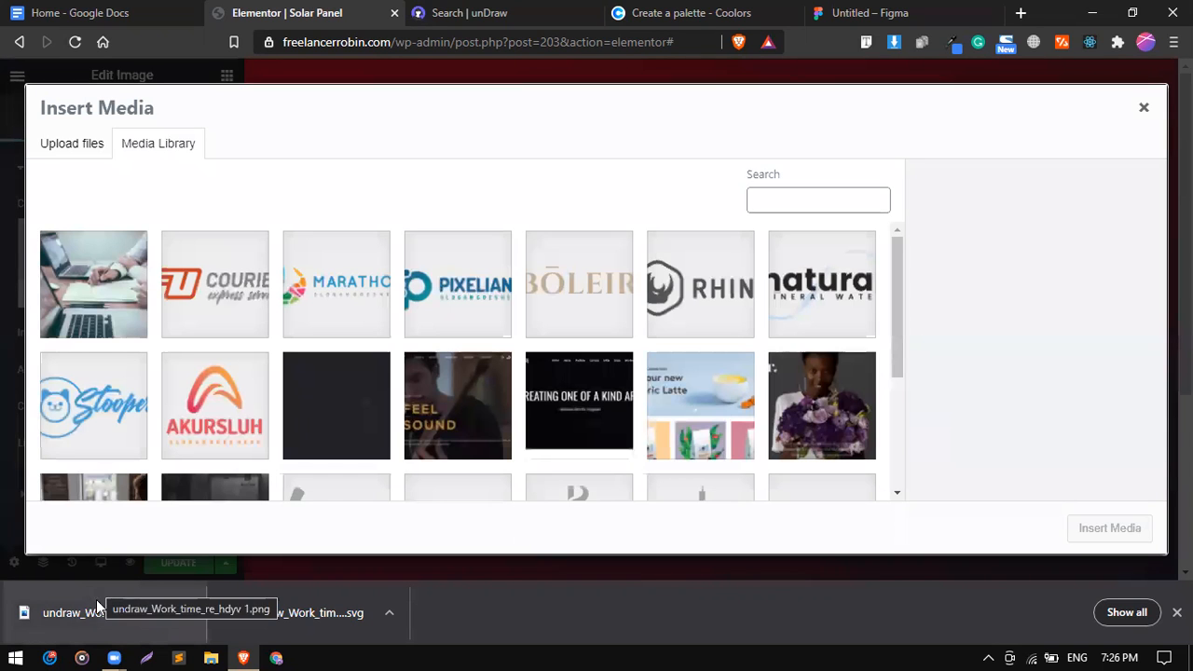
{"action": "left_click_drag", "start_coordinate": [98, 589], "coordinate": [213, 345]}
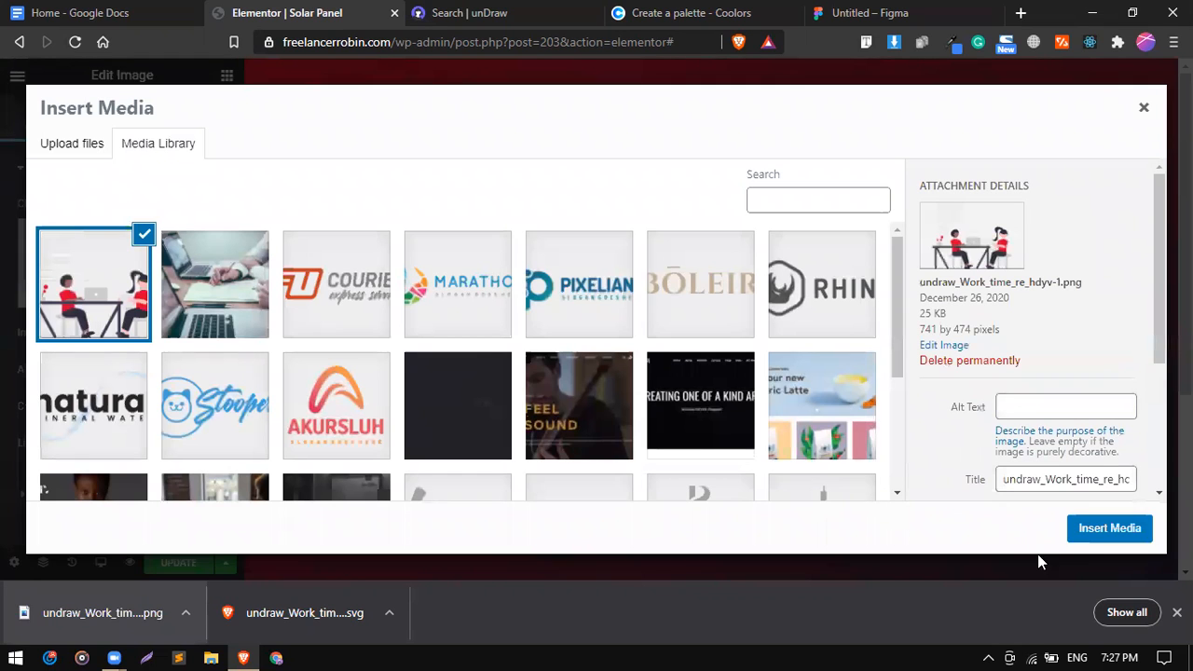
{"action": "left_click", "coordinate": [1100, 529]}
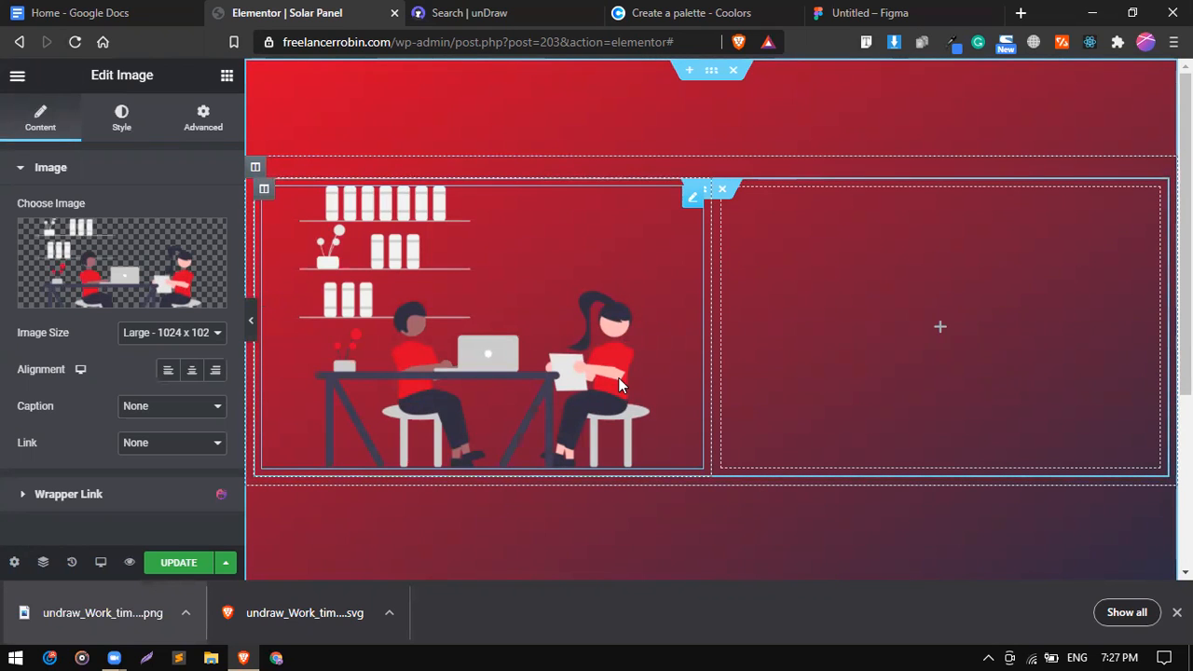
Set the illustration's width to 100 and its CSS Brightness filter to 151.
{"action": "left_click", "coordinate": [128, 124]}
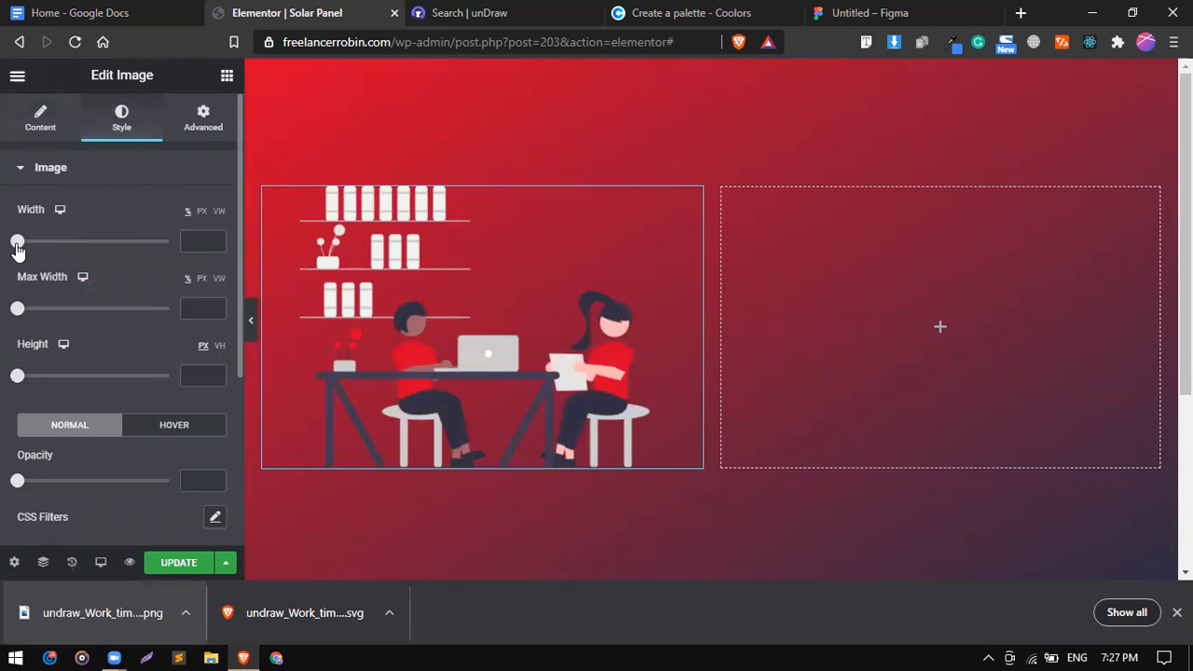
{"action": "left_click_drag", "start_coordinate": [57, 249], "coordinate": [199, 250]}
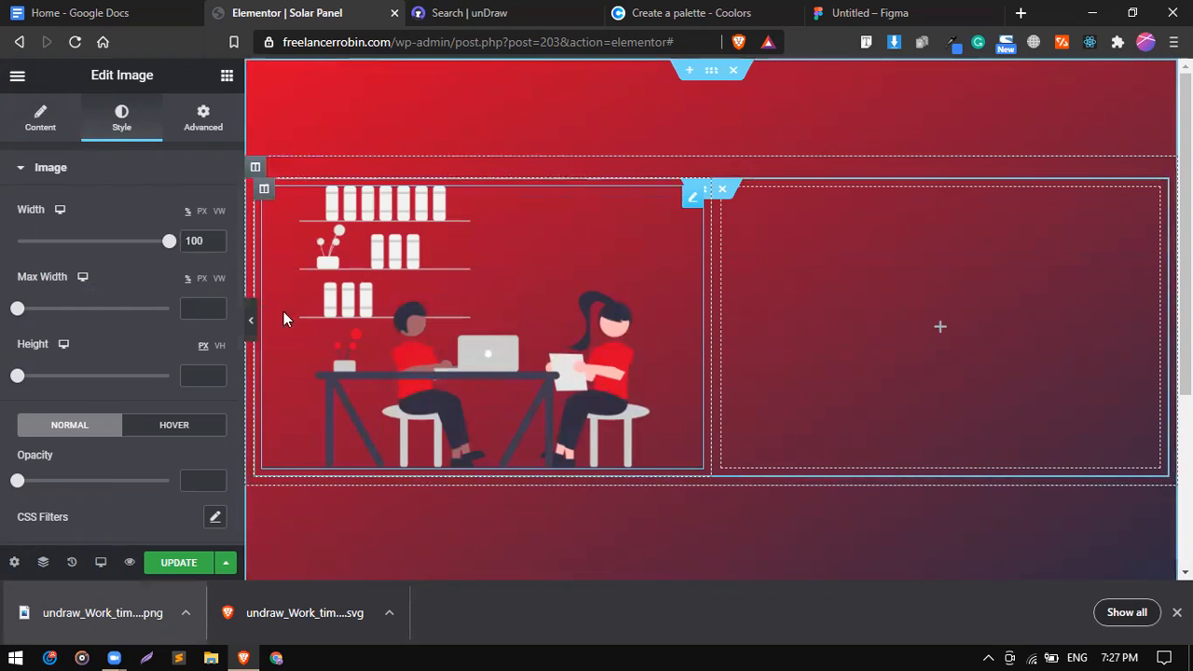
{"action": "scroll", "coordinate": [23, 408], "scroll_direction": "down", "scroll_amount": 2}
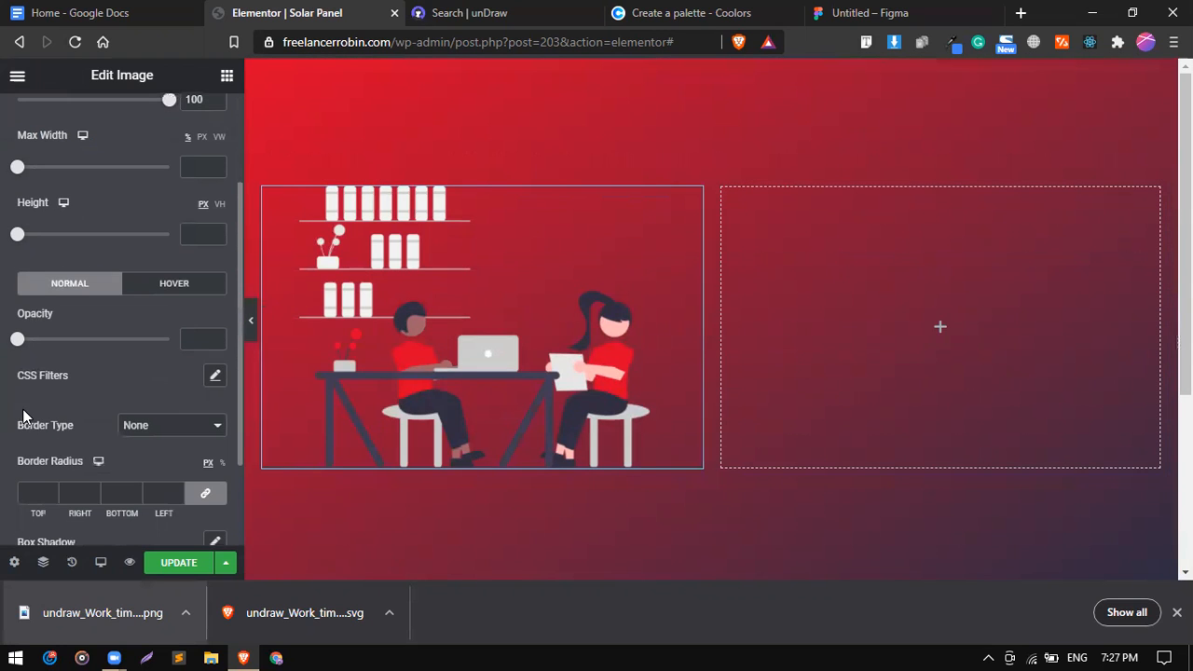
{"action": "left_click", "coordinate": [215, 375]}
{"action": "scroll", "coordinate": [130, 376], "scroll_direction": "up", "scroll_amount": 3}
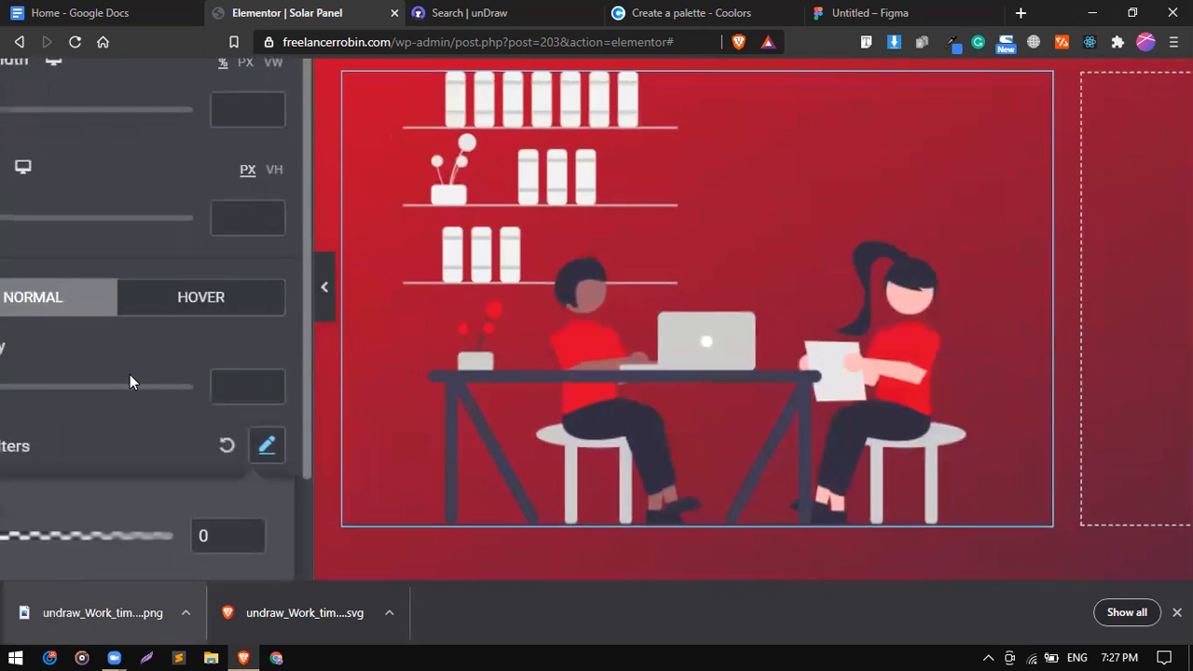
{"action": "scroll", "coordinate": [129, 377], "scroll_direction": "down", "scroll_amount": 4}
{"action": "left_click_drag", "start_coordinate": [96, 445], "coordinate": [127, 442]}
{"action": "left_click", "coordinate": [119, 313]}
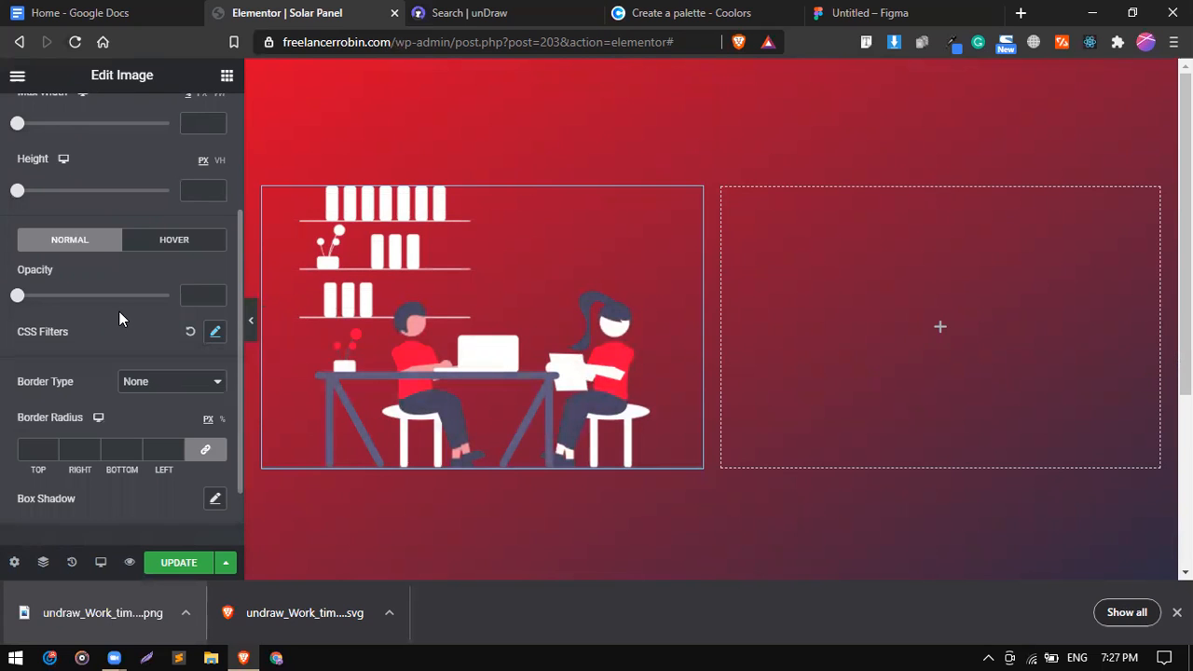
{"action": "left_click", "coordinate": [214, 333]}
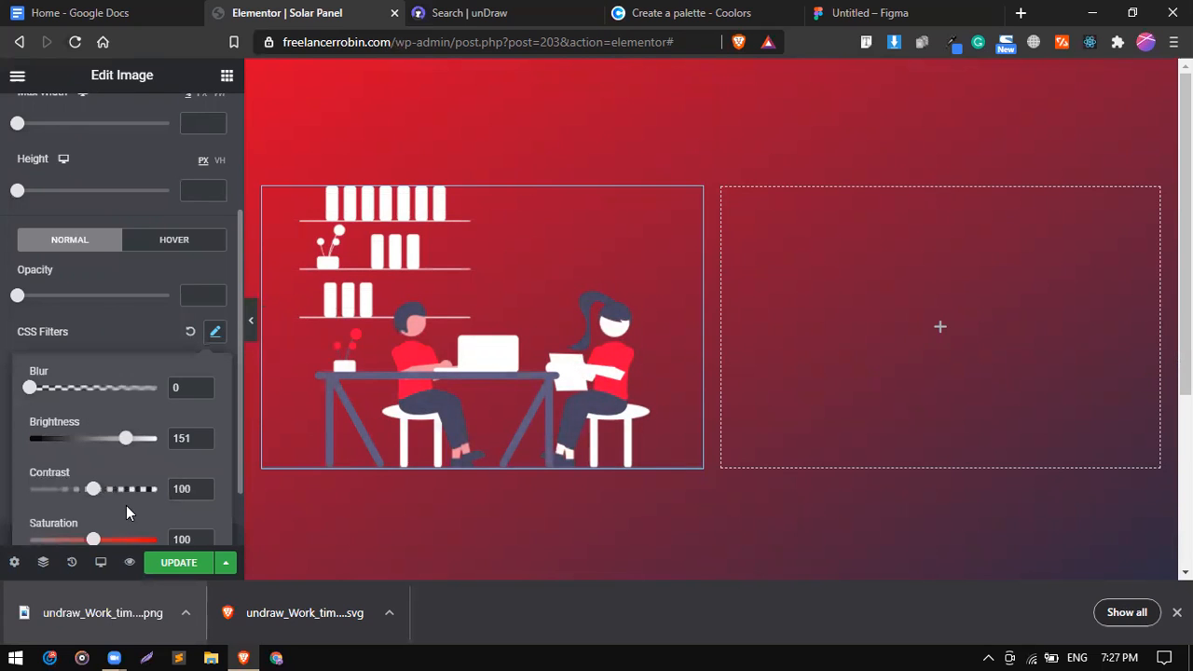
{"action": "scroll", "coordinate": [126, 505], "scroll_direction": "down", "scroll_amount": 2}
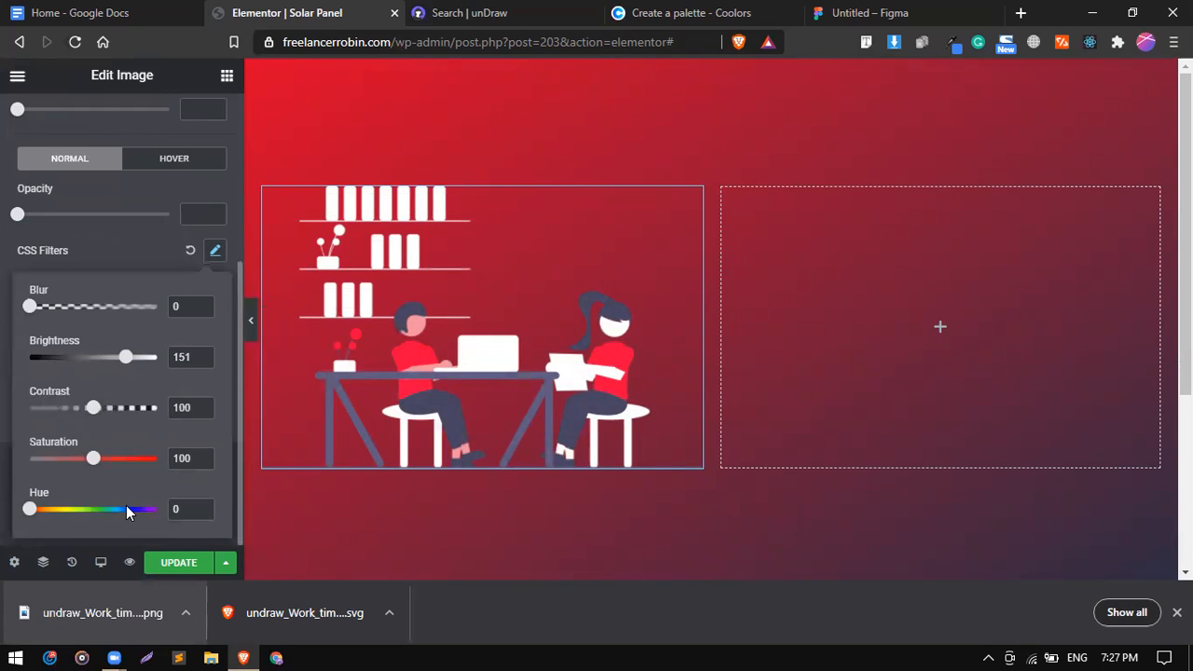
{"action": "left_click", "coordinate": [133, 253]}
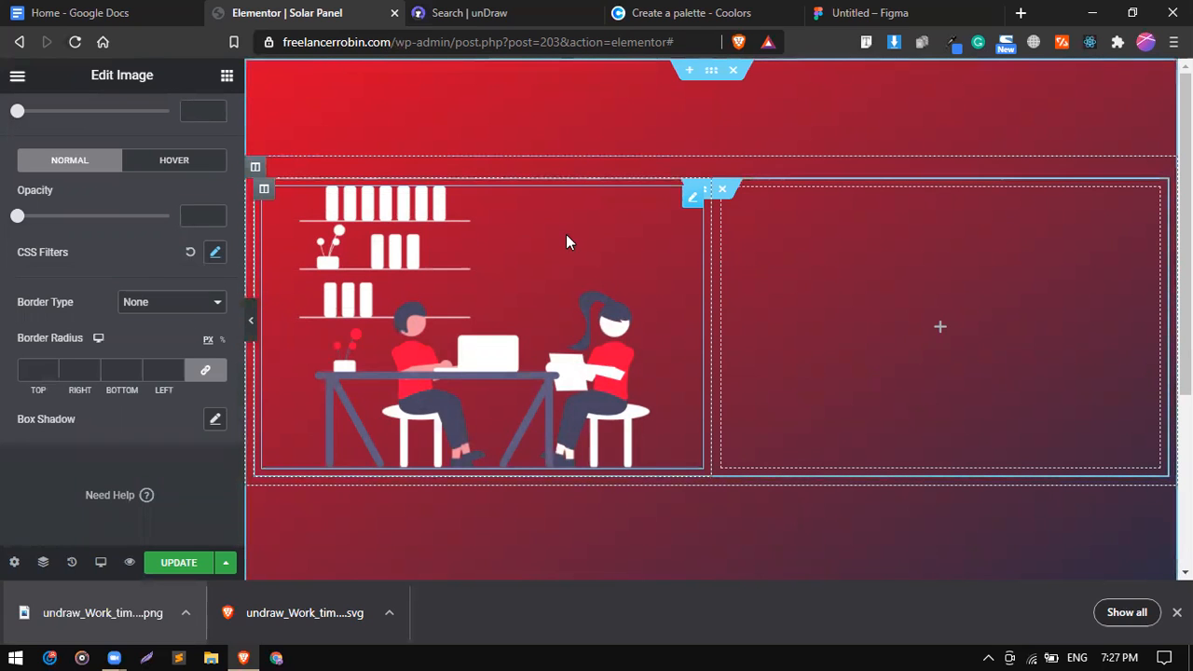
{"action": "scroll", "coordinate": [163, 258], "scroll_direction": "up", "scroll_amount": 4}
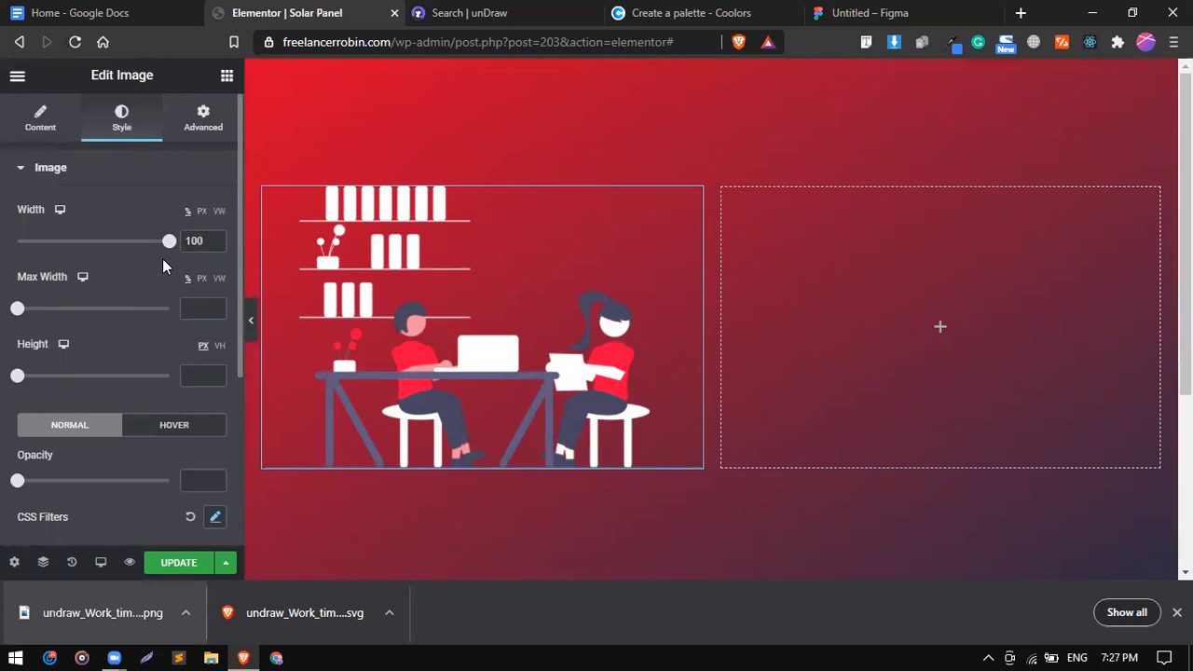
Add a Heading to the right column reading 'Swap your electricity bill for a solar system'.
{"action": "left_click", "coordinate": [227, 76]}
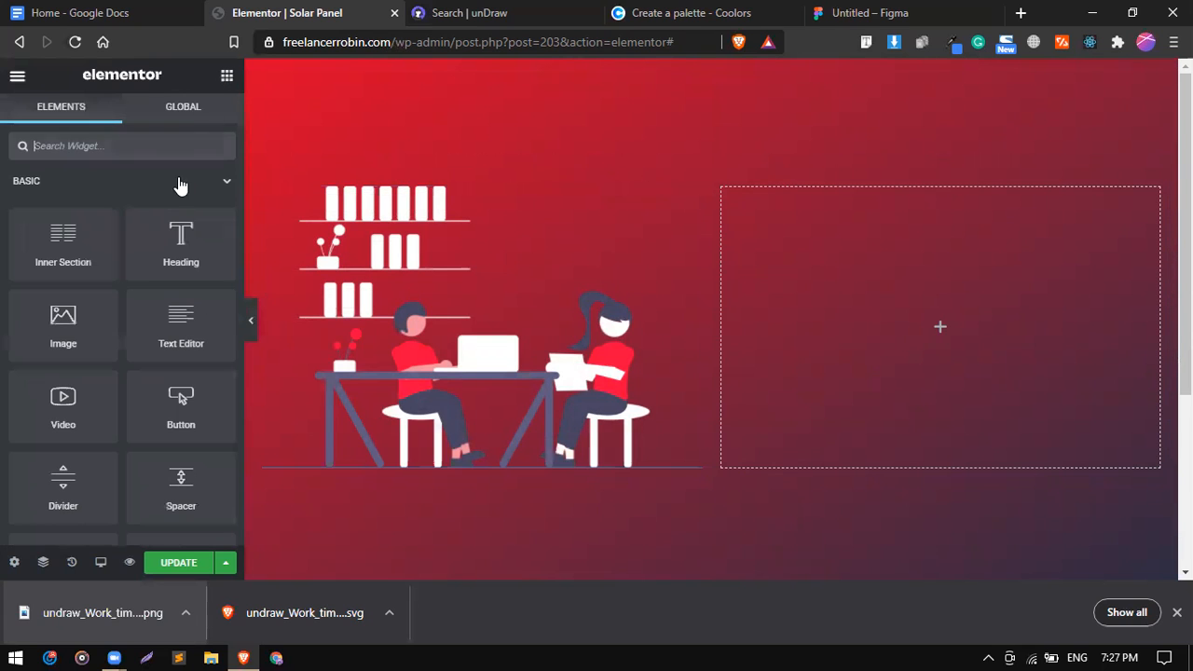
{"action": "left_click_drag", "start_coordinate": [185, 239], "coordinate": [885, 232]}
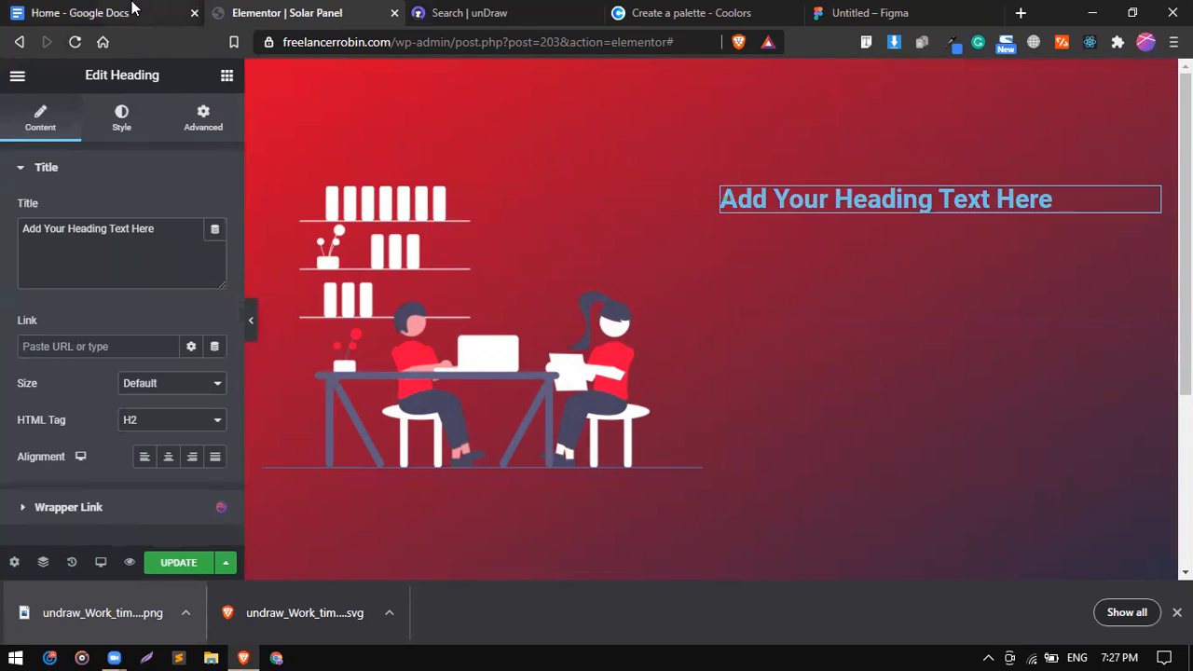
{"action": "left_click", "coordinate": [152, 11]}
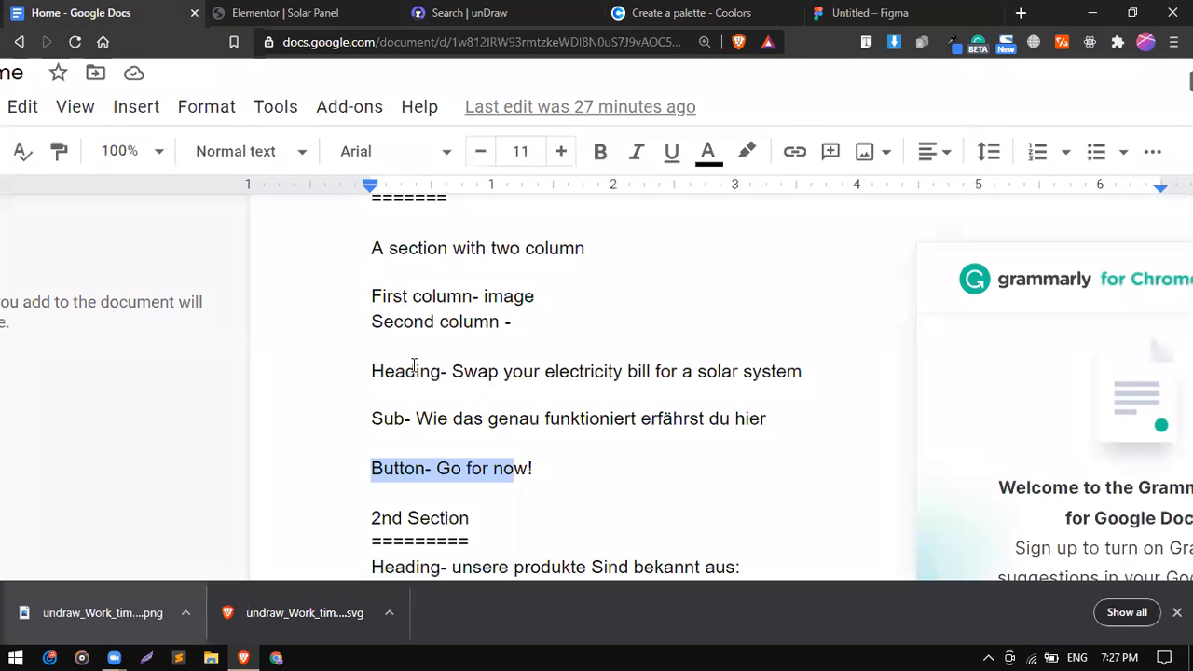
{"action": "left_click_drag", "start_coordinate": [453, 371], "coordinate": [802, 371]}
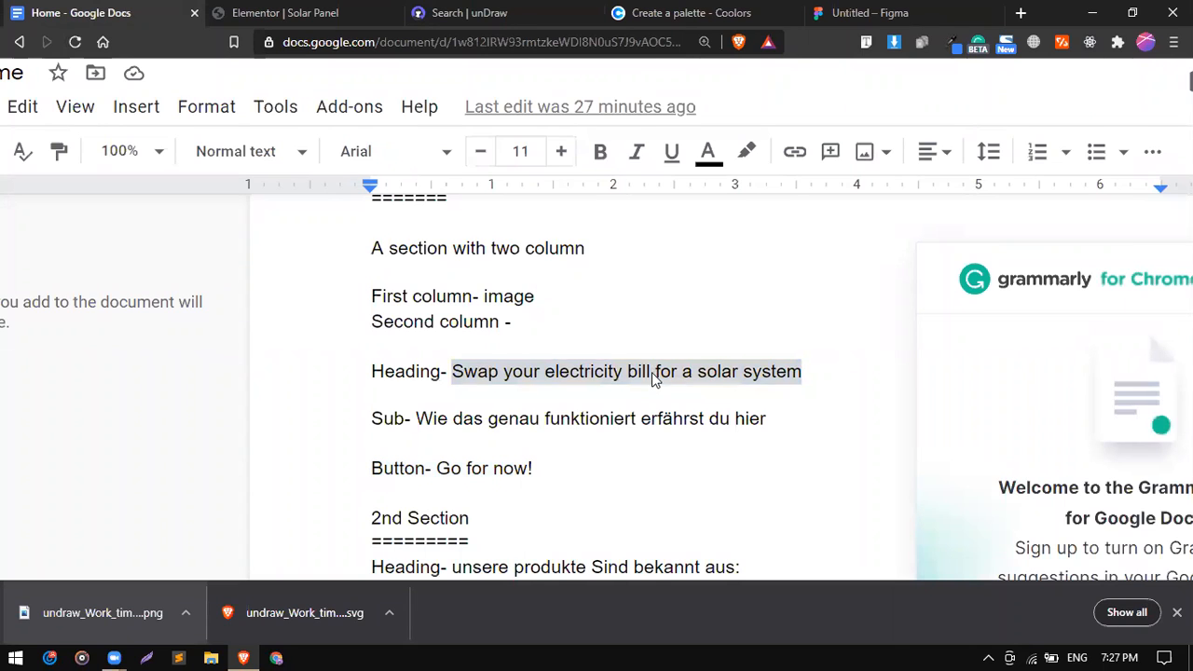
{"action": "right_click", "coordinate": [651, 372]}
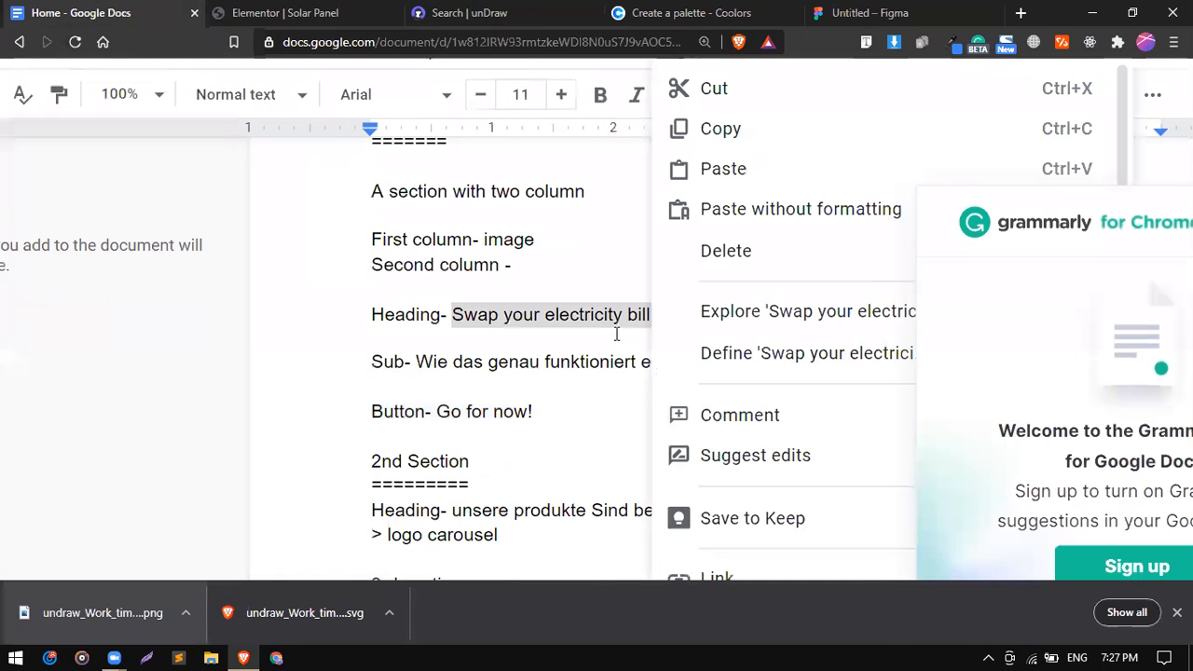
{"action": "left_click", "coordinate": [698, 138]}
{"action": "left_click", "coordinate": [289, 9]}
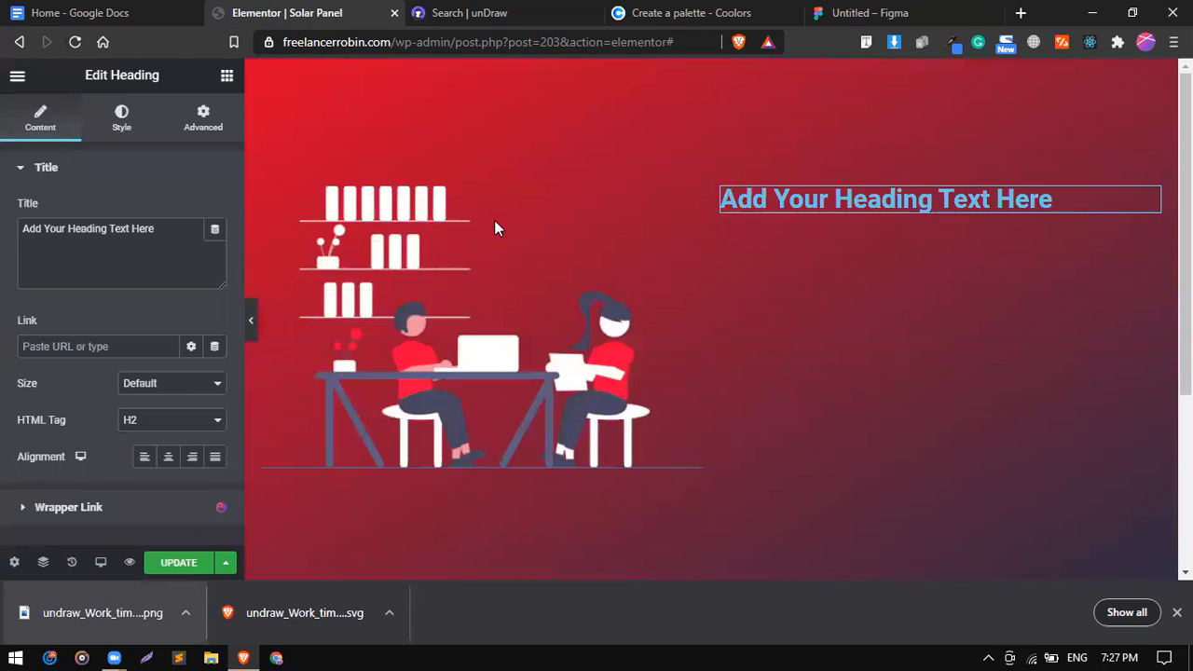
{"action": "triple_click", "coordinate": [90, 247]}
{"action": "key", "text": "ctrl+v"}
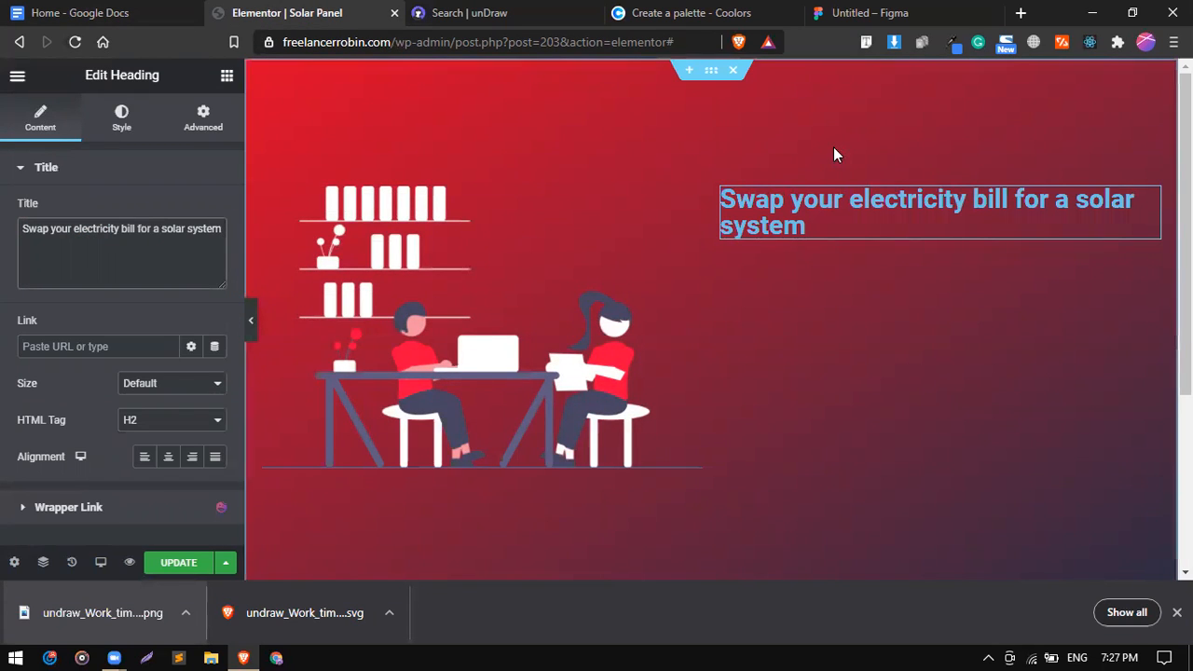
Duplicate the heading and change the copy to 'Wie das genau funktioniert erfährst du hier'.
{"action": "right_click", "coordinate": [856, 232]}
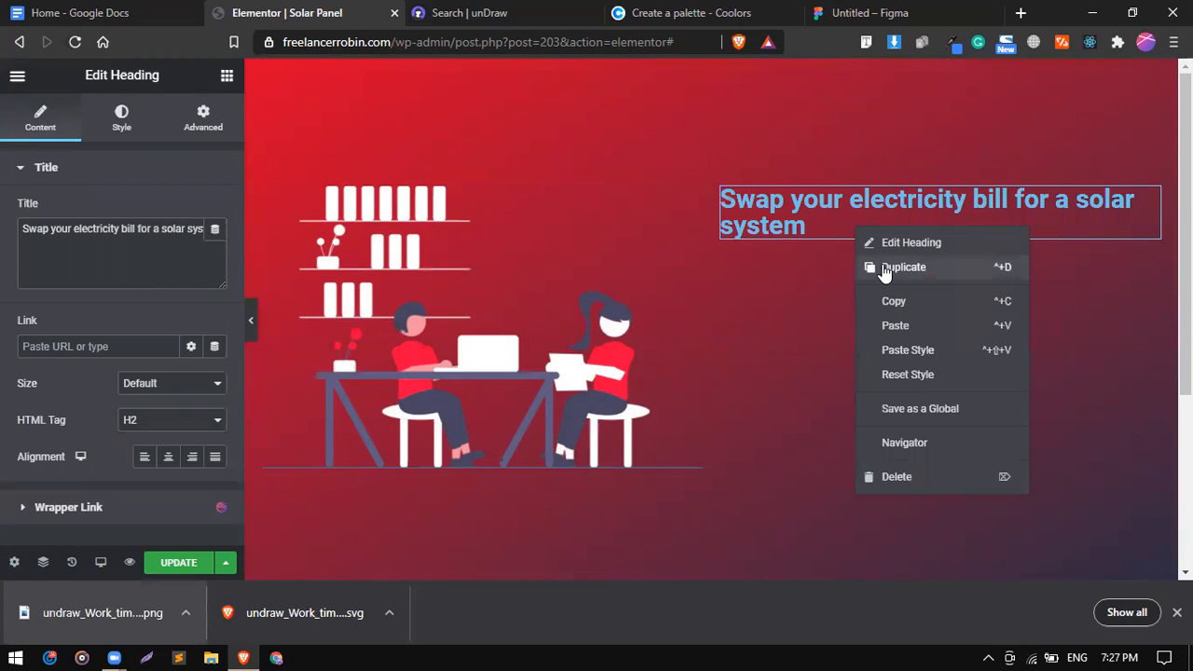
{"action": "left_click", "coordinate": [884, 268]}
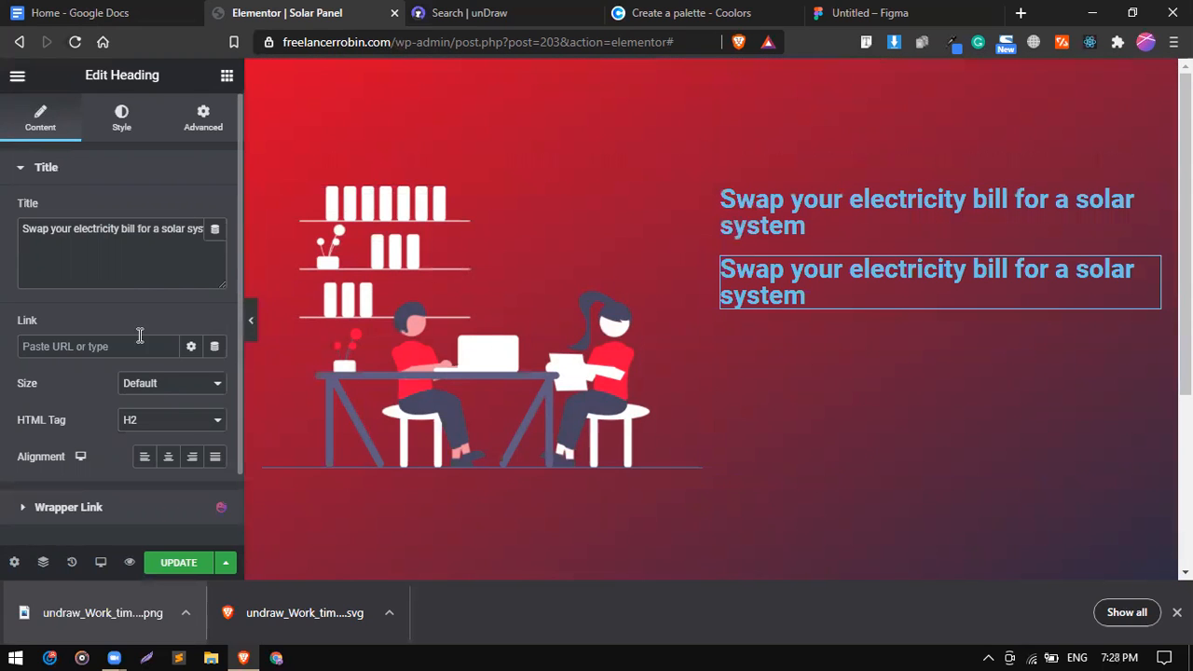
{"action": "left_click", "coordinate": [140, 13]}
{"action": "left_click", "coordinate": [416, 360]}
{"action": "left_click_drag", "start_coordinate": [417, 360], "coordinate": [768, 361]}
{"action": "right_click", "coordinate": [749, 369]}
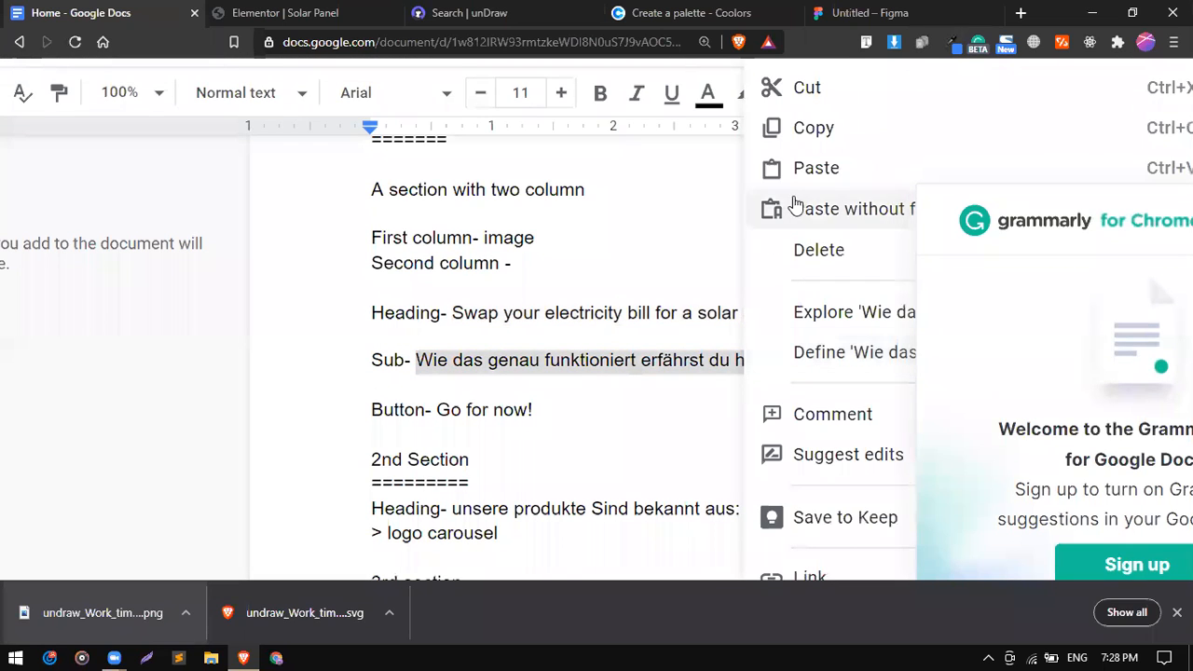
{"action": "left_click", "coordinate": [804, 134]}
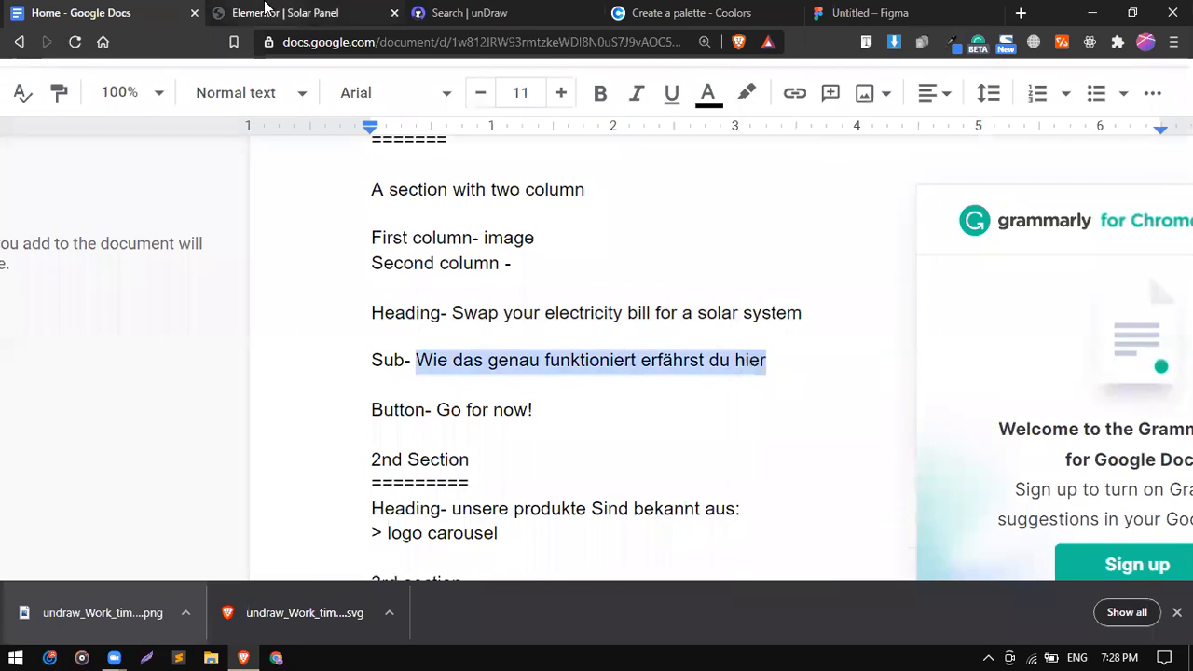
{"action": "left_click", "coordinate": [270, 11]}
{"action": "triple_click", "coordinate": [181, 248]}
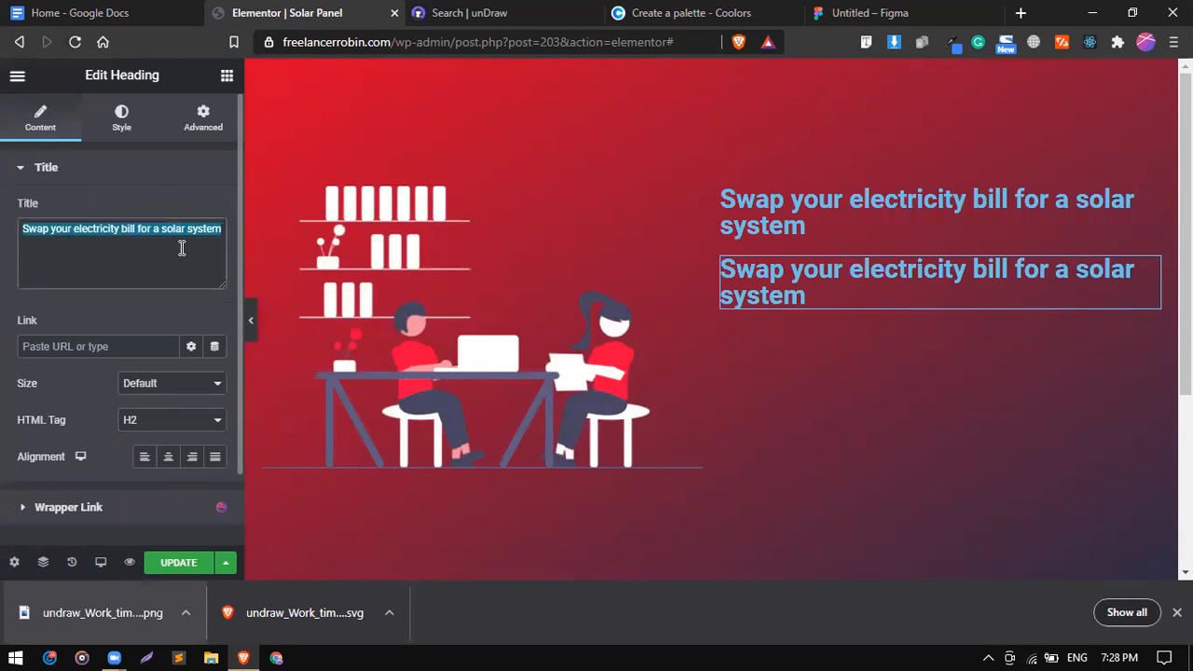
{"action": "right_click", "coordinate": [181, 248]}
{"action": "left_click", "coordinate": [224, 332]}
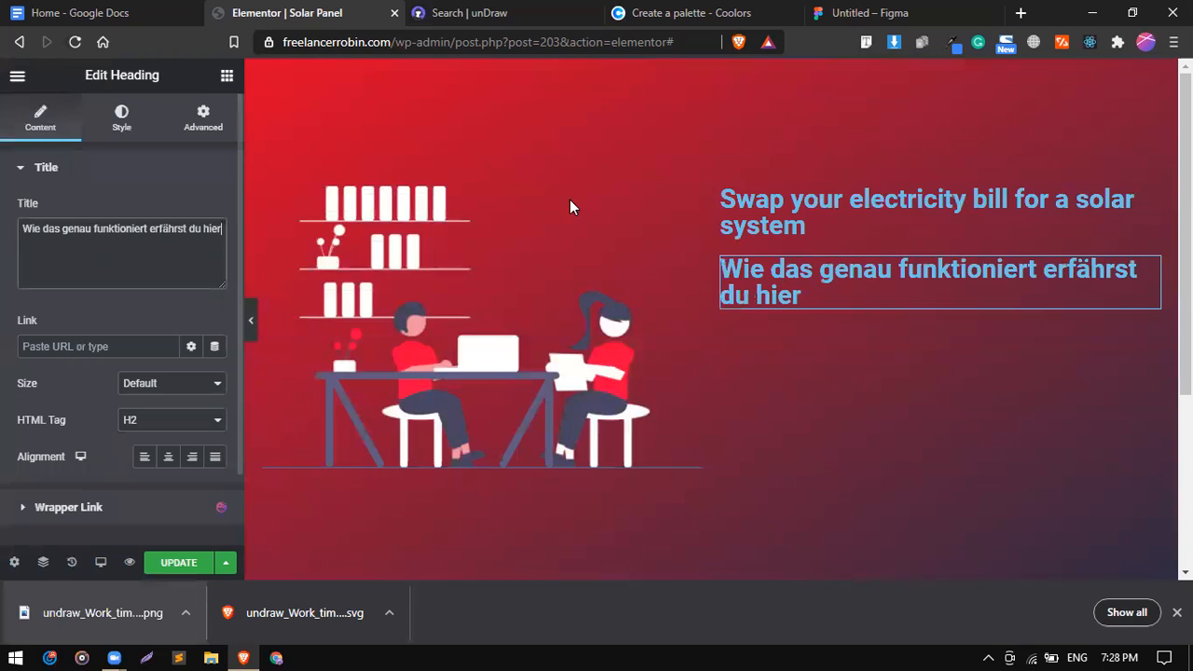
Find the Button widget by searching 'butt' and drop it beneath the subheading.
{"action": "left_click", "coordinate": [225, 77]}
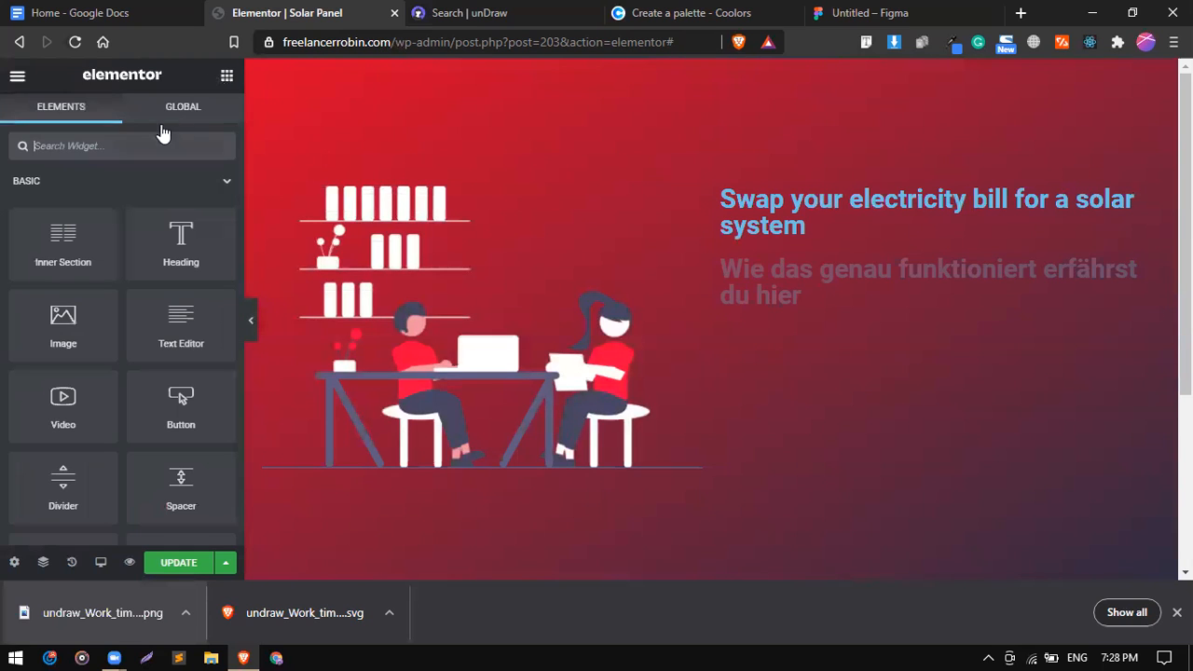
{"action": "type", "text": "butt"}
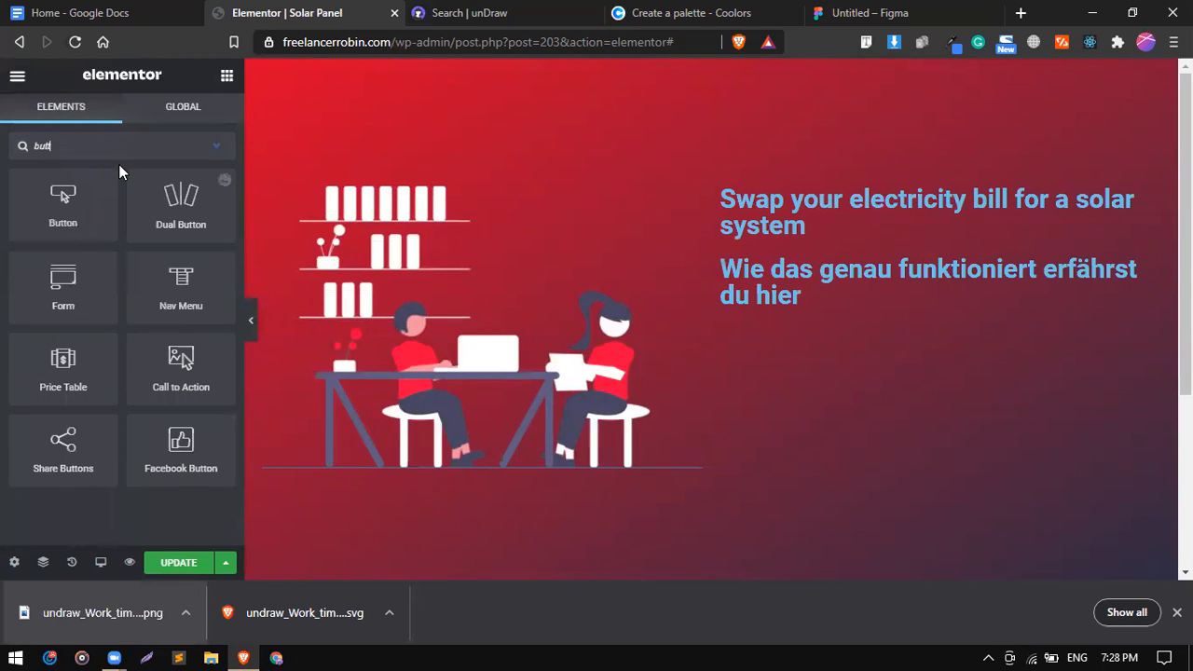
{"action": "left_click_drag", "start_coordinate": [63, 209], "coordinate": [822, 308]}
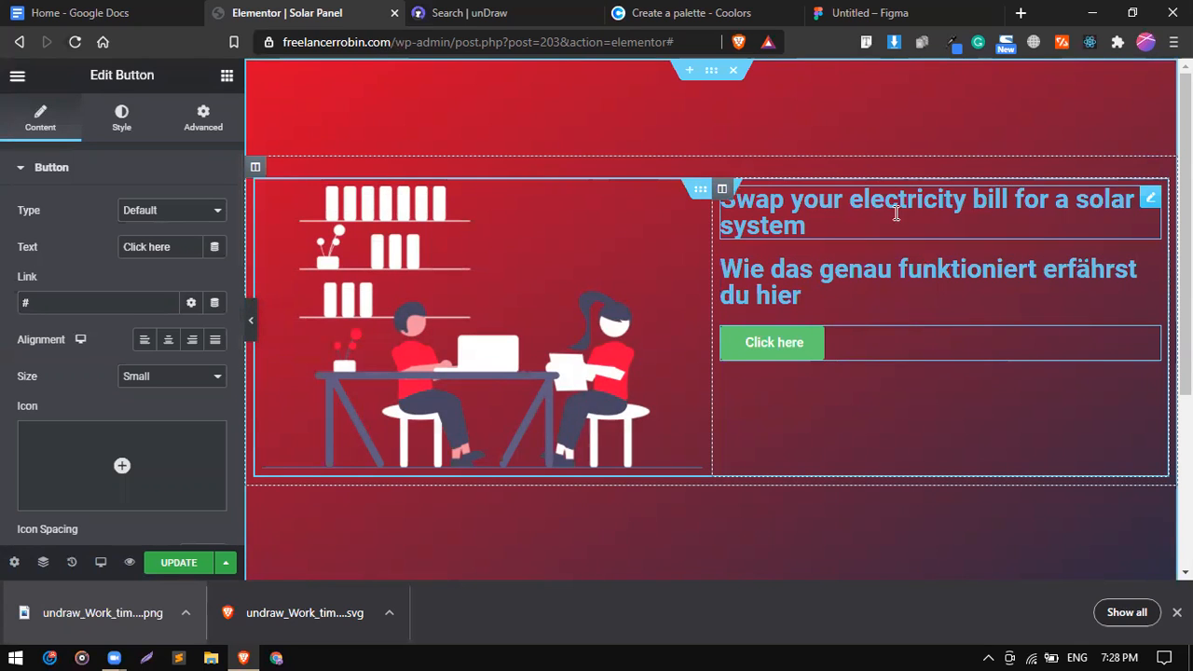
{"action": "left_click", "coordinate": [1150, 201]}
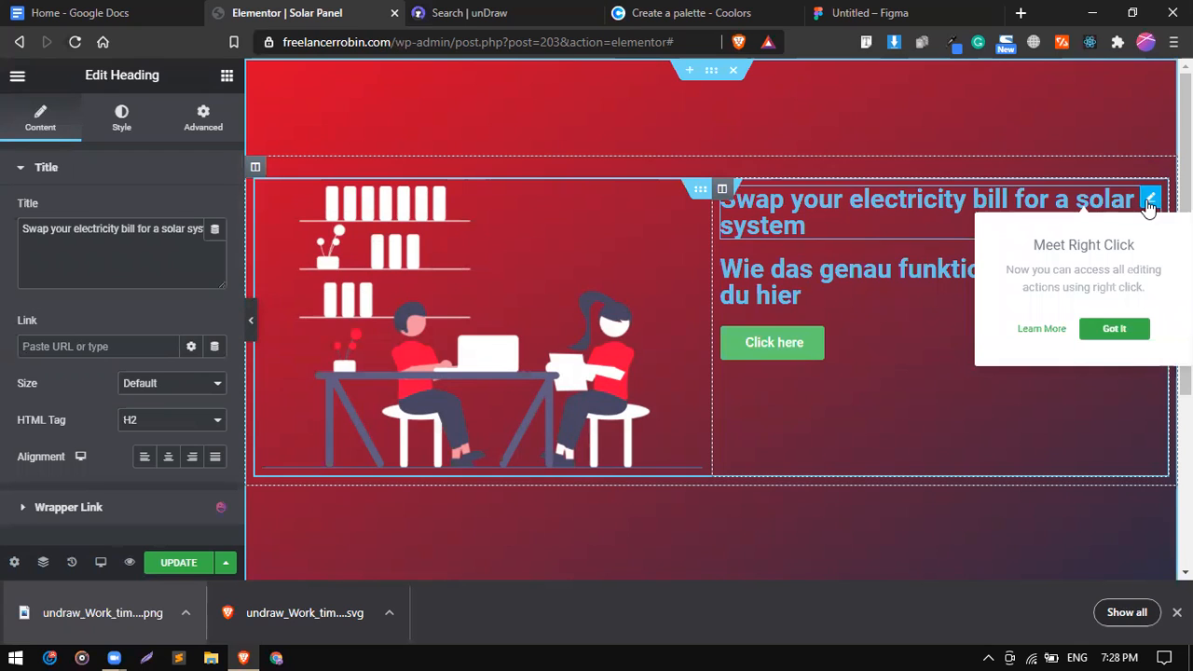
Set the main heading's typography font family to Montserrat.
{"action": "left_click", "coordinate": [125, 128]}
{"action": "left_click", "coordinate": [216, 249]}
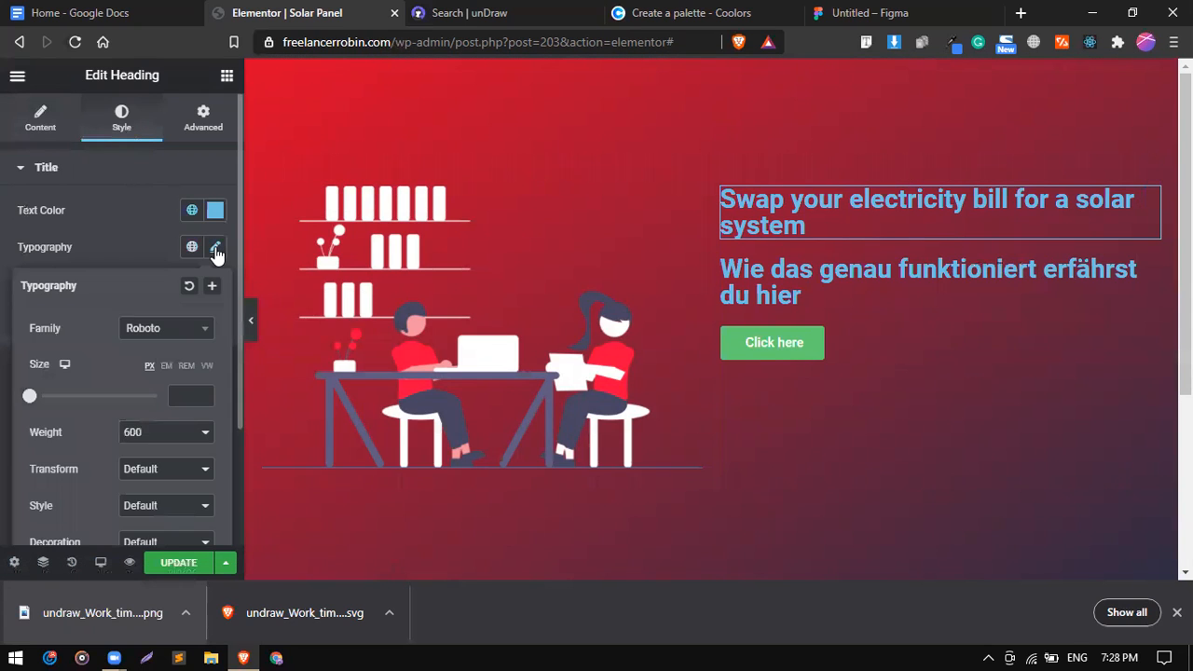
{"action": "left_click", "coordinate": [185, 332]}
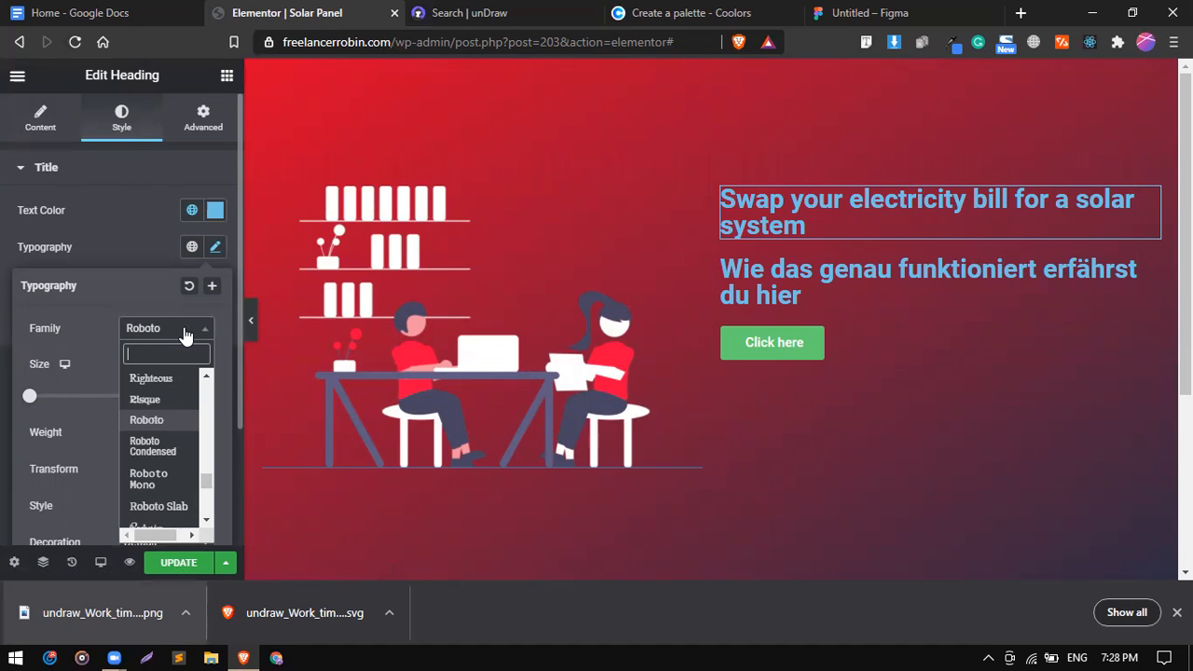
{"action": "type", "text": "W"}
{"action": "key", "text": "BackSpace"}
{"action": "type", "text": "o"}
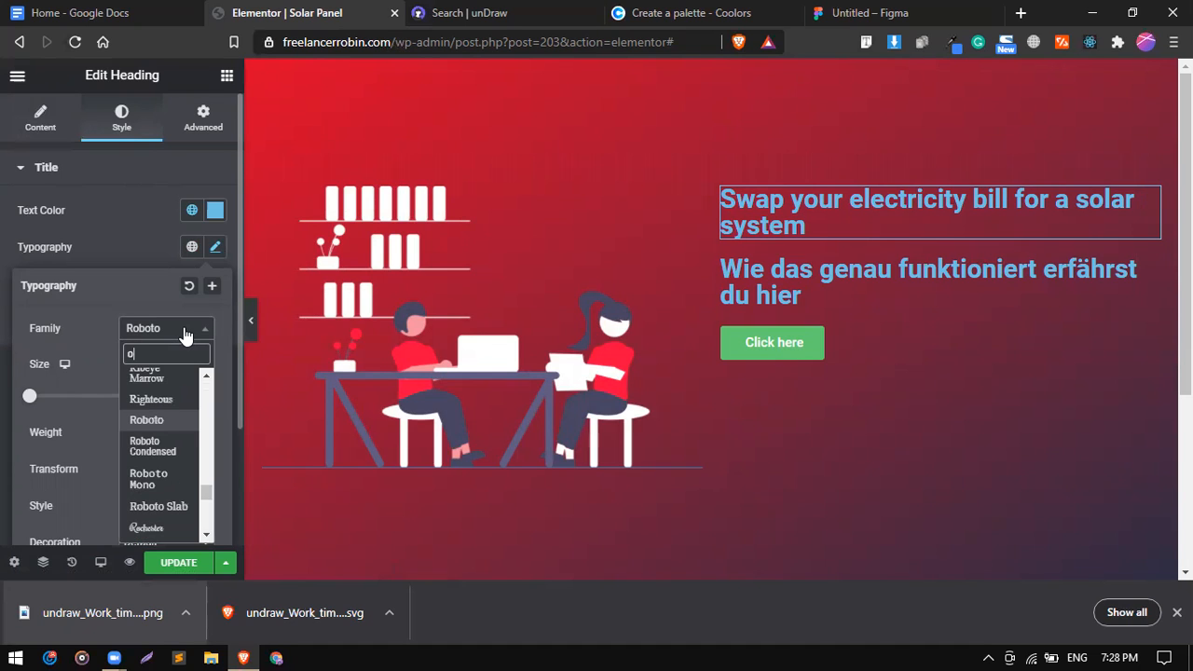
{"action": "key", "text": "BackSpace"}
{"action": "type", "text": "wORK"}
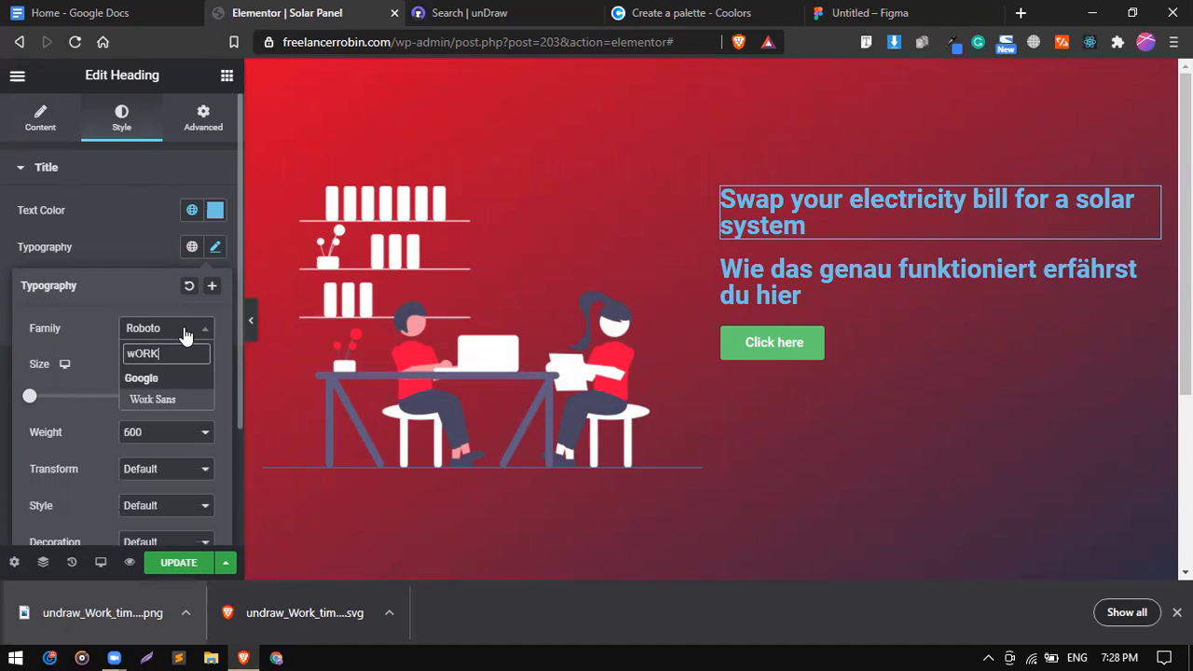
{"action": "key", "text": "Return"}
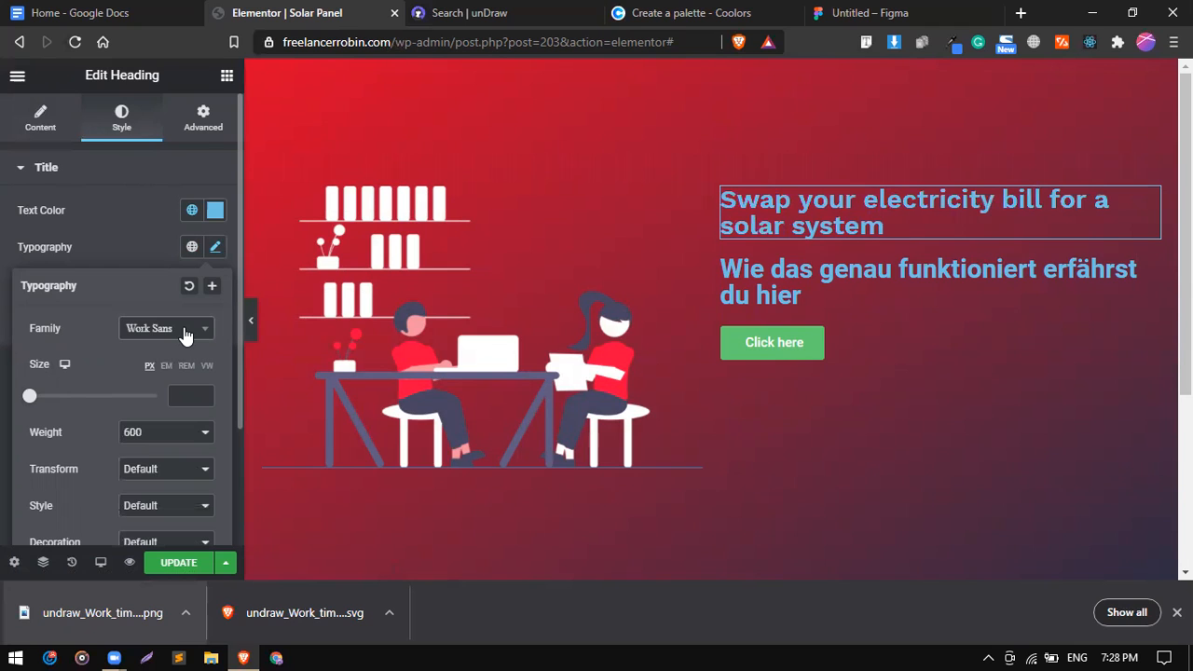
{"action": "left_click", "coordinate": [185, 335]}
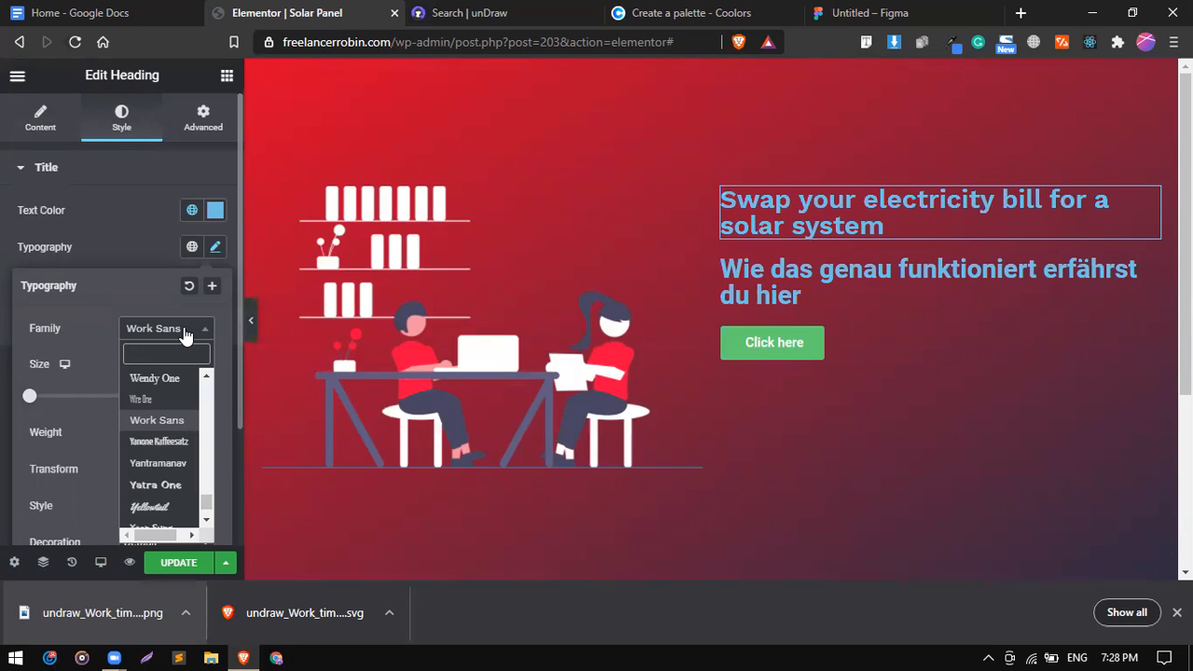
{"action": "key", "text": "Down"}
{"action": "key", "text": "Down"}
{"action": "key", "text": "Down"}
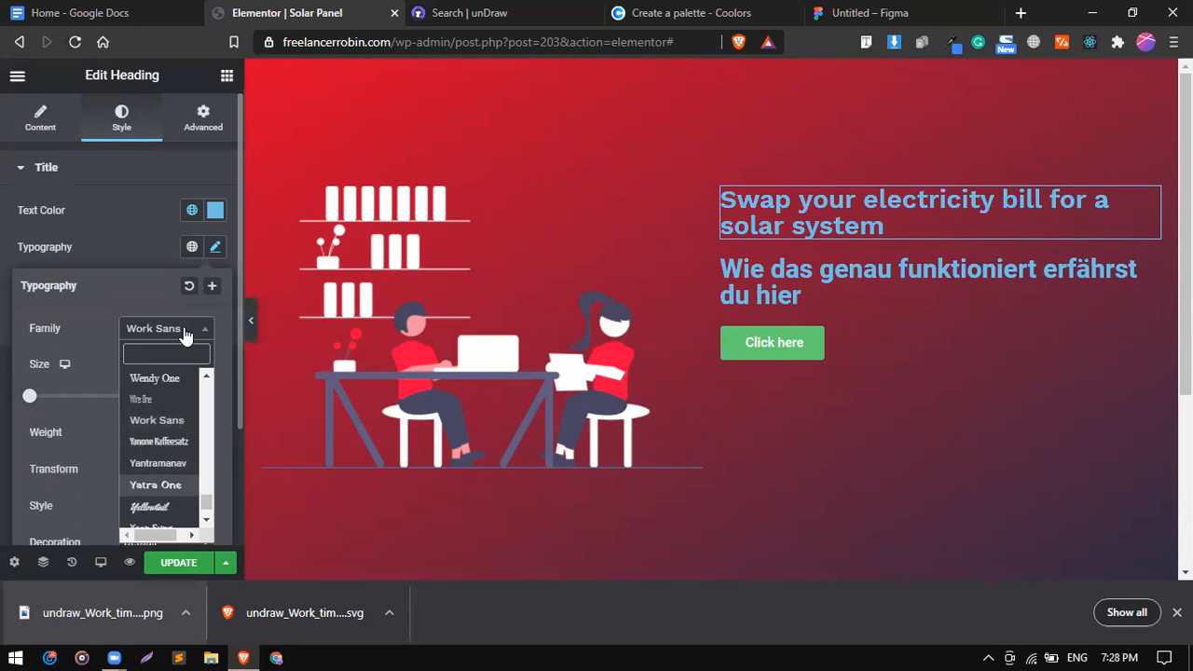
{"action": "key", "text": "Up"}
{"action": "key", "text": "Up"}
{"action": "key", "text": "Up"}
{"action": "key", "text": "Up"}
{"action": "key", "text": "Up"}
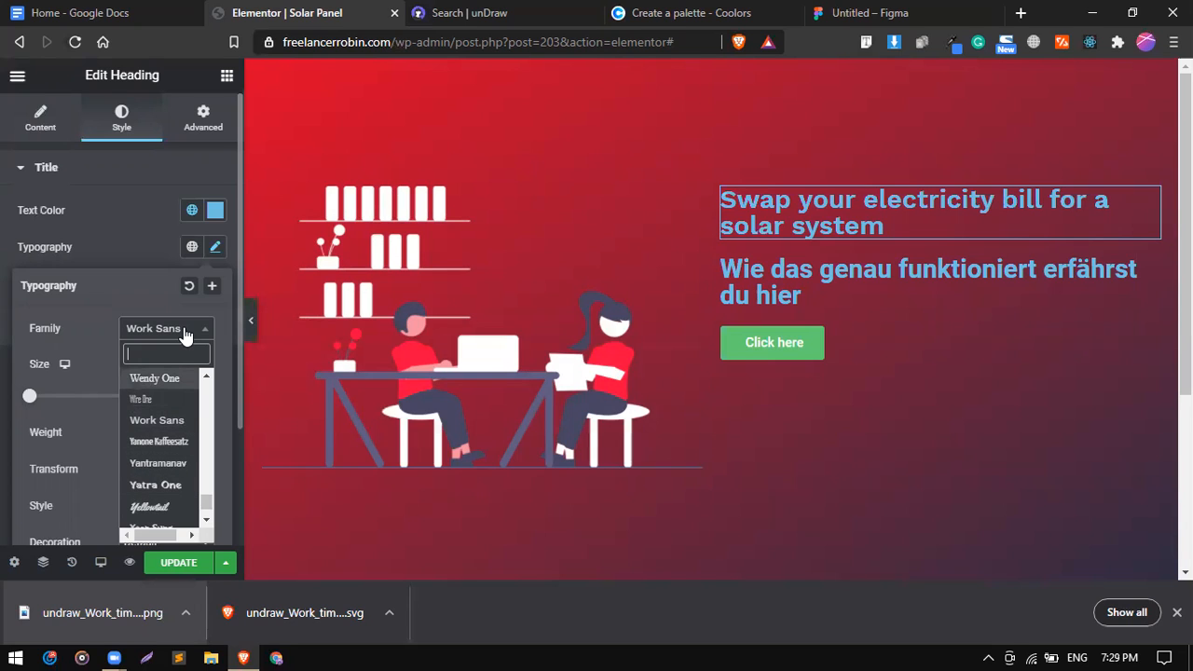
{"action": "type", "text": "mONT"}
{"action": "key", "text": "Down"}
{"action": "key", "text": "Down"}
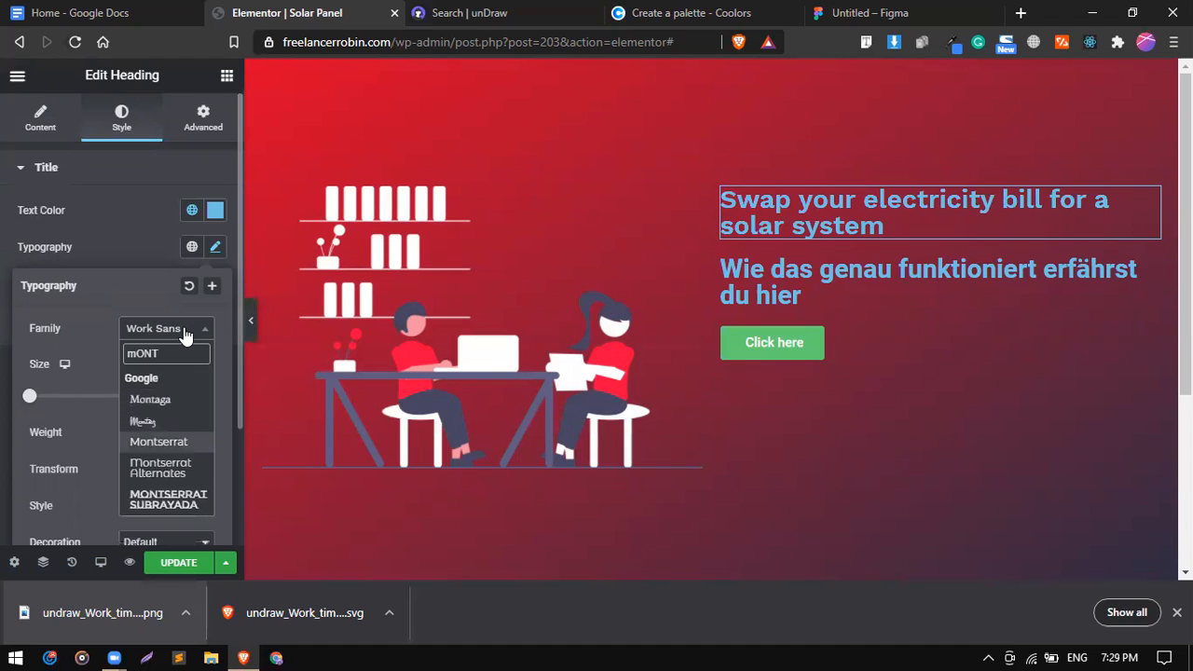
{"action": "key", "text": "Return"}
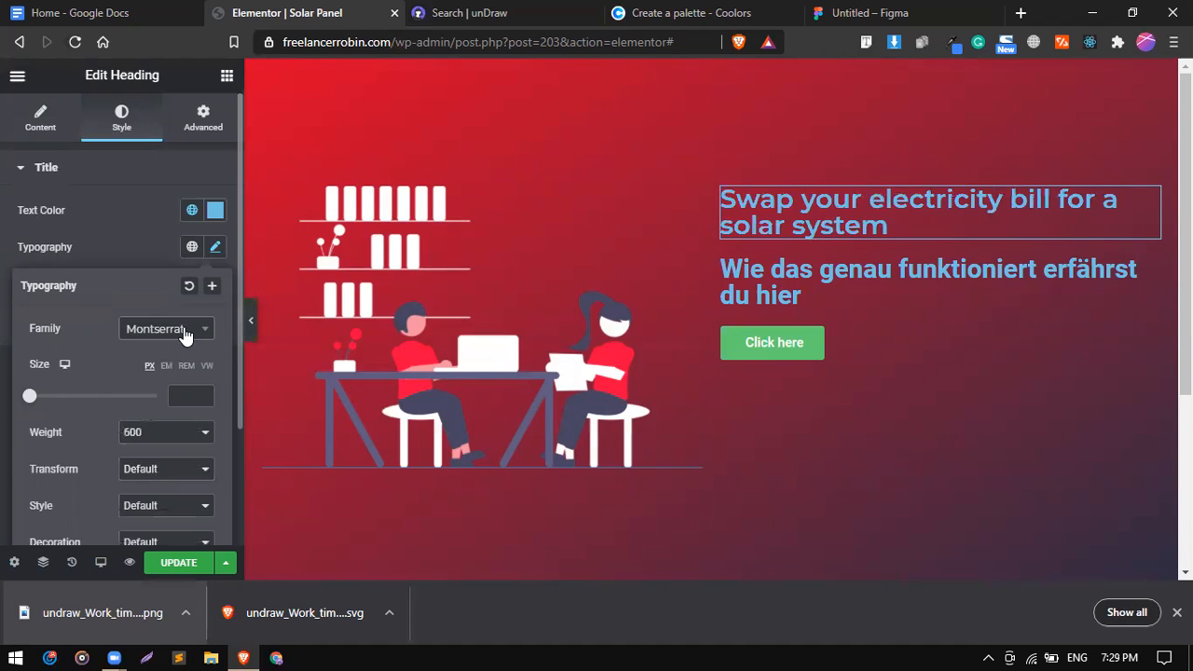
Set the heading's font size to 45 and weight to 700.
{"action": "scroll", "coordinate": [168, 450], "scroll_direction": "down", "scroll_amount": 1}
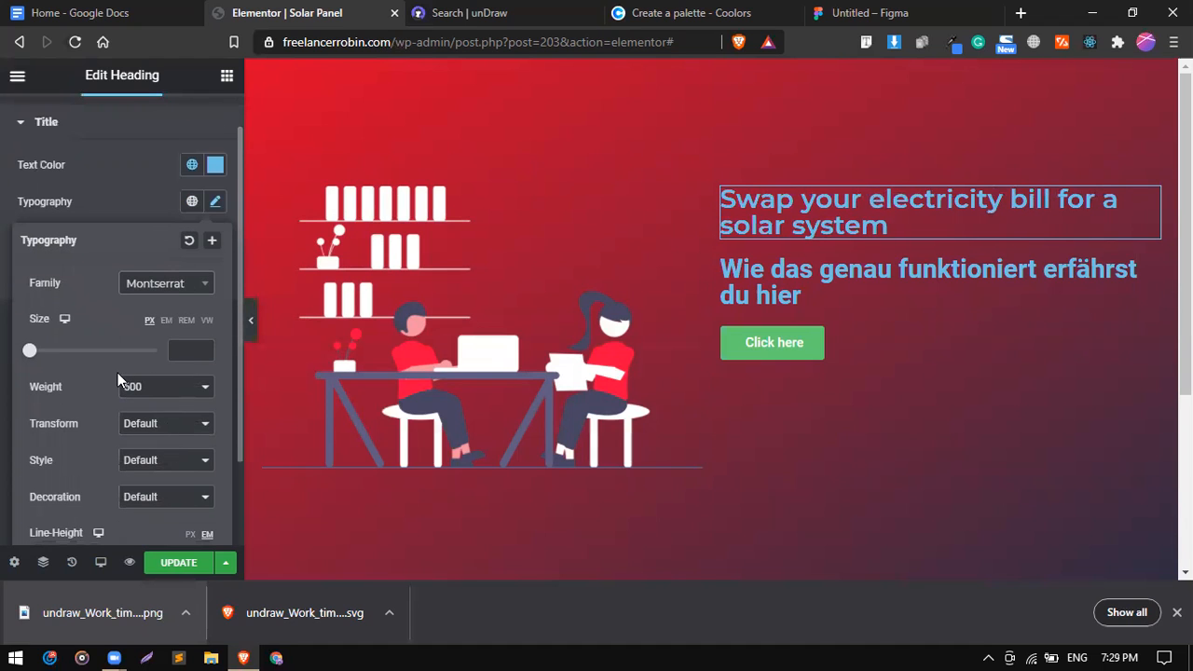
{"action": "left_click", "coordinate": [189, 351]}
{"action": "type", "text": "45"}
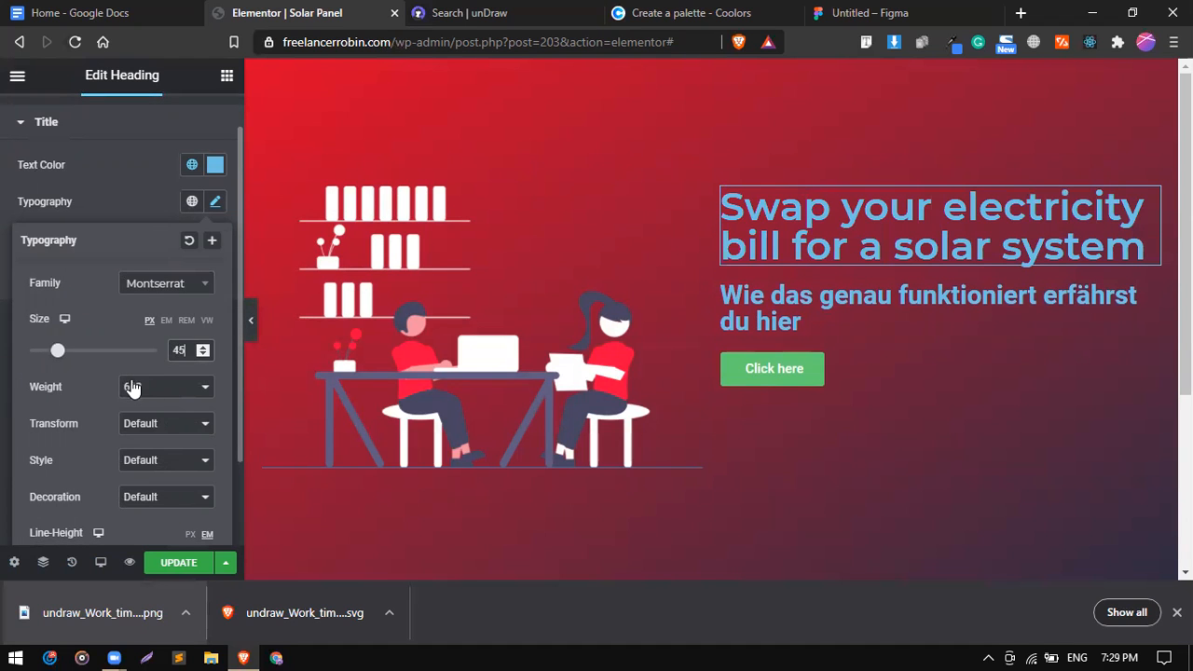
{"action": "left_click", "coordinate": [135, 390]}
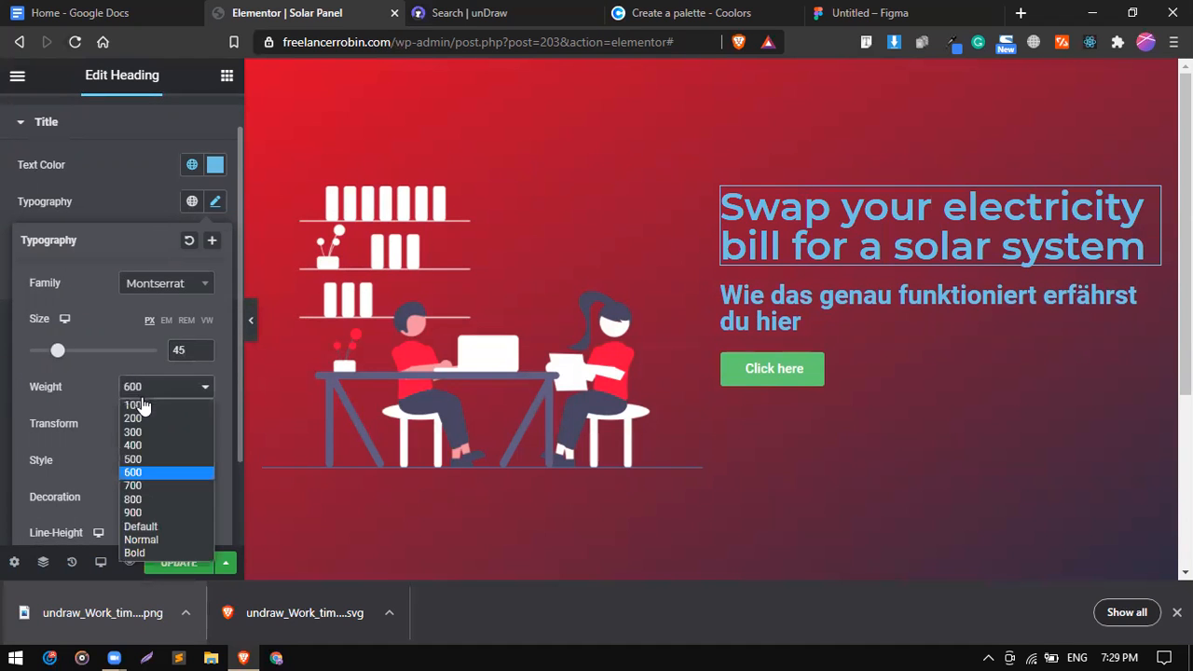
{"action": "left_click", "coordinate": [150, 485]}
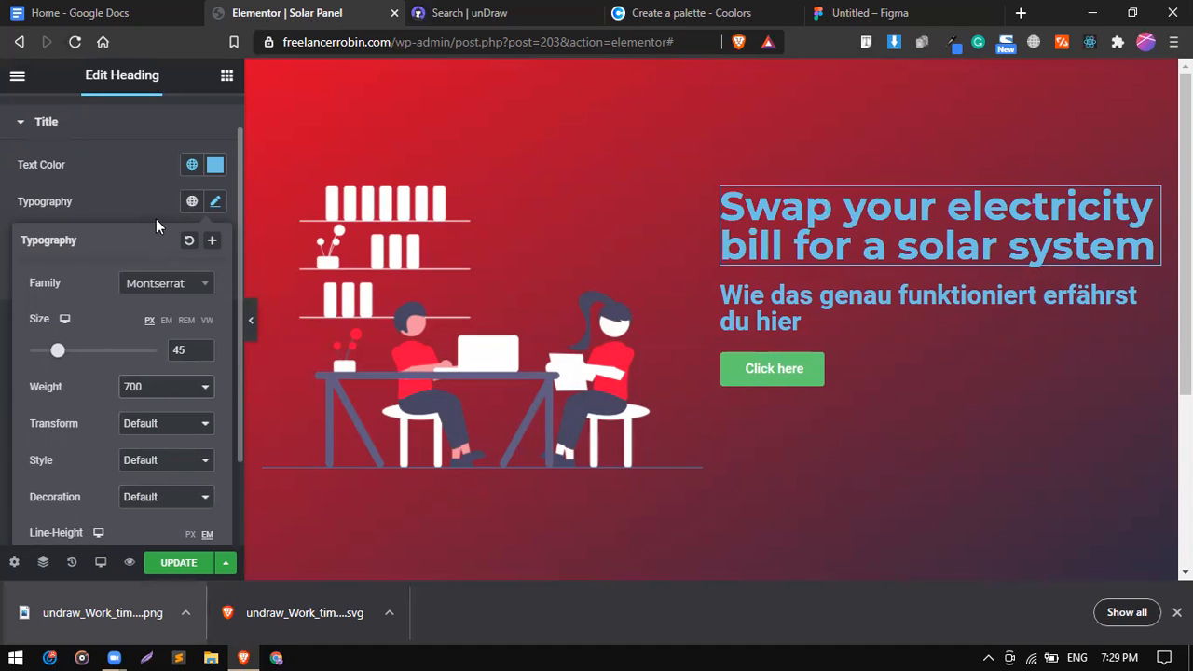
{"action": "left_click", "coordinate": [143, 195]}
Change the heading text colour to white #FFFFFF.
{"action": "left_click", "coordinate": [189, 166]}
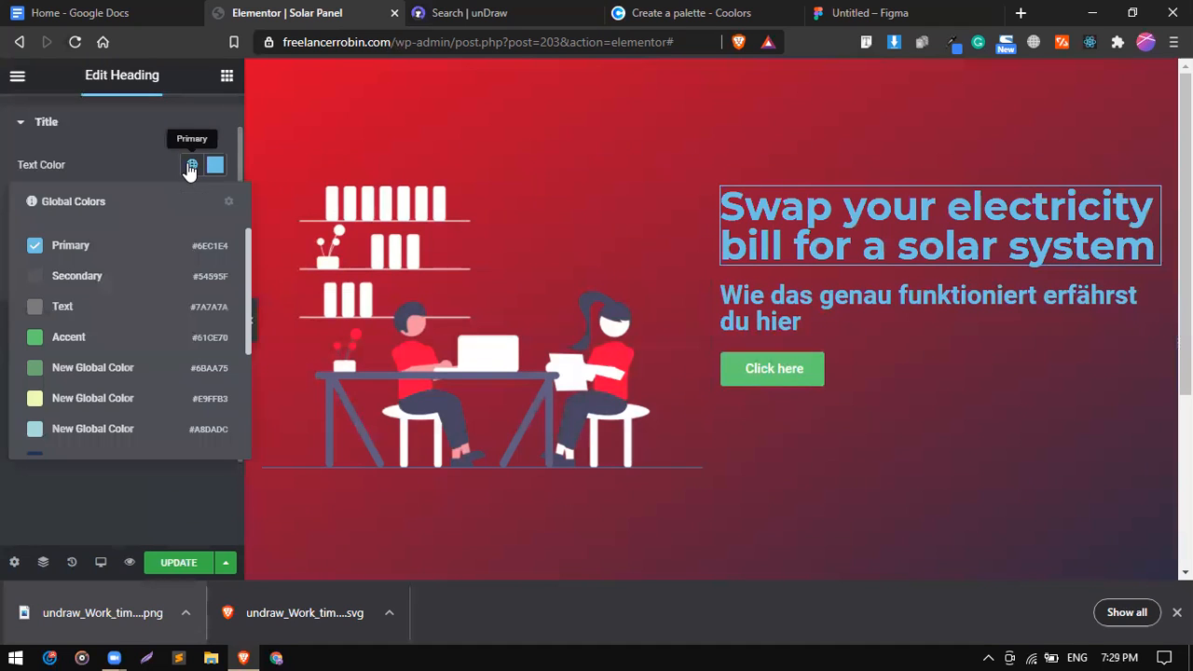
{"action": "left_click", "coordinate": [214, 165]}
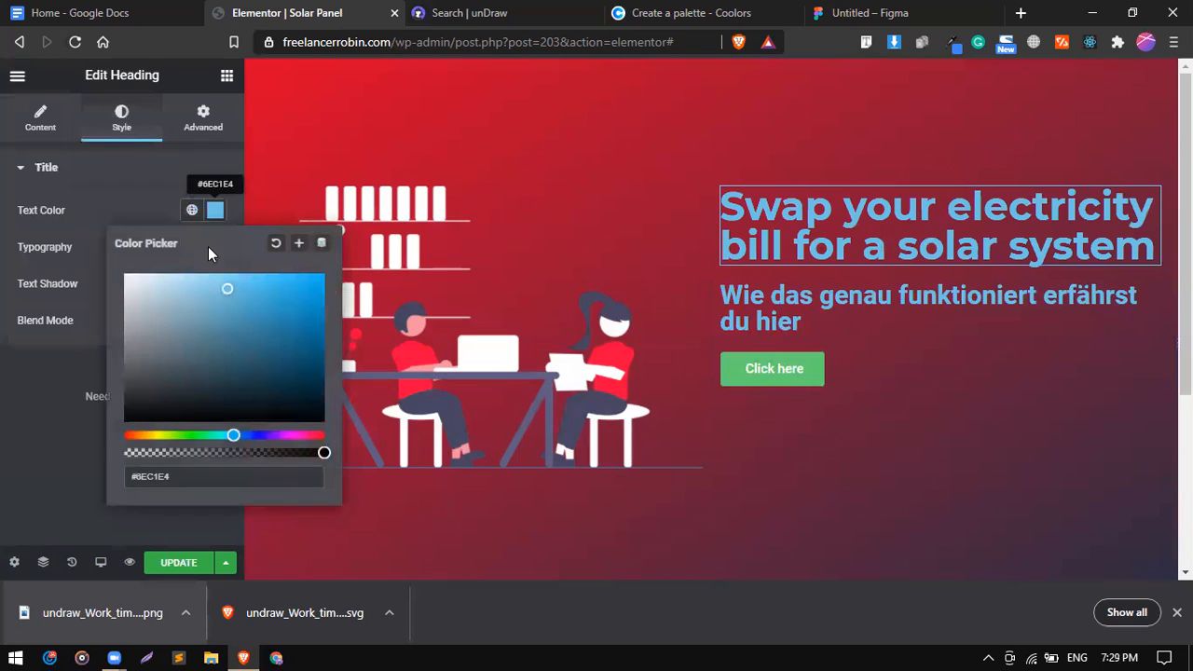
{"action": "left_click_drag", "start_coordinate": [181, 277], "coordinate": [86, 264]}
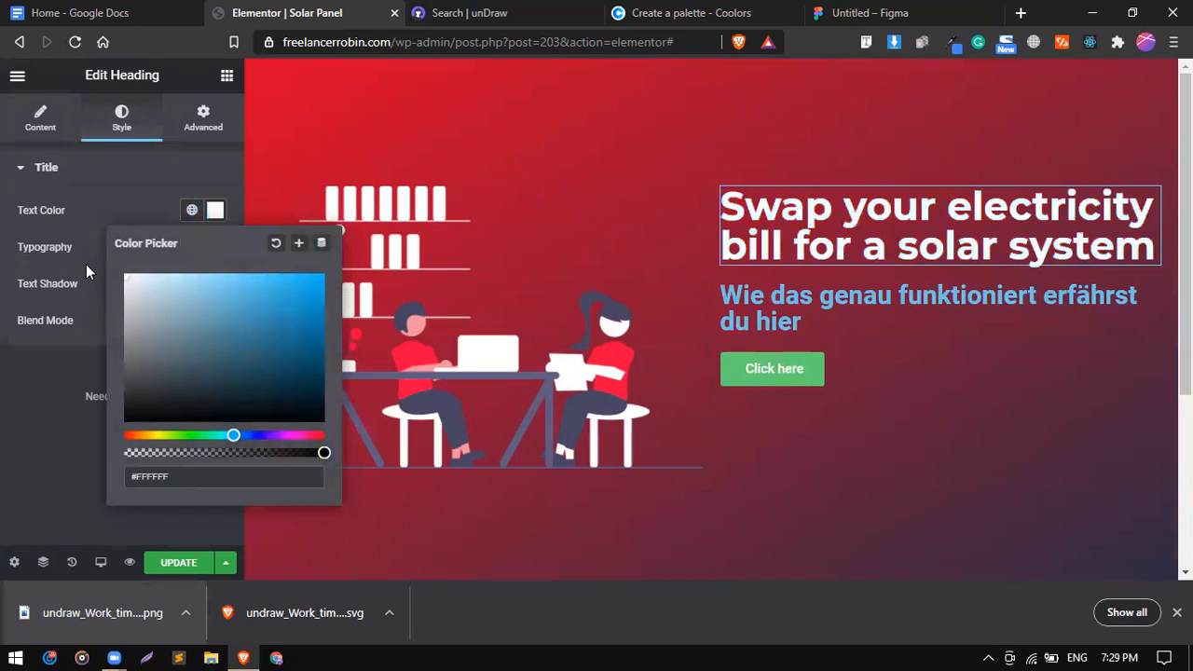
{"action": "left_click", "coordinate": [156, 194]}
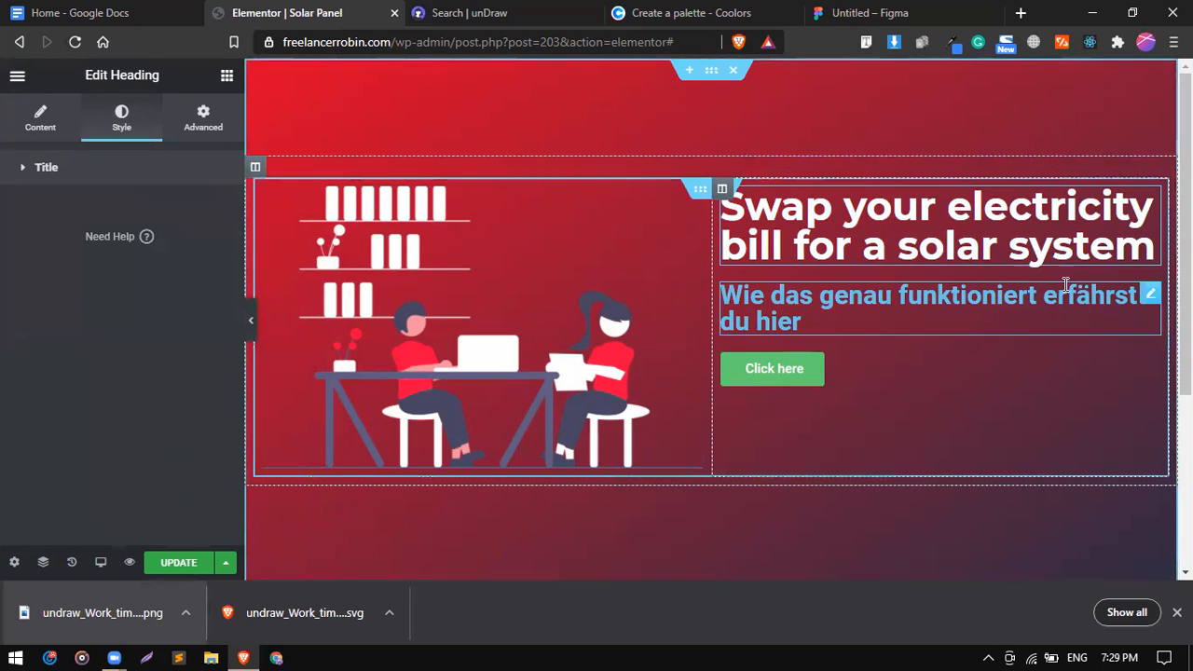
Select the subheading and bring up its Style tab text colour options.
{"action": "left_click", "coordinate": [1149, 298]}
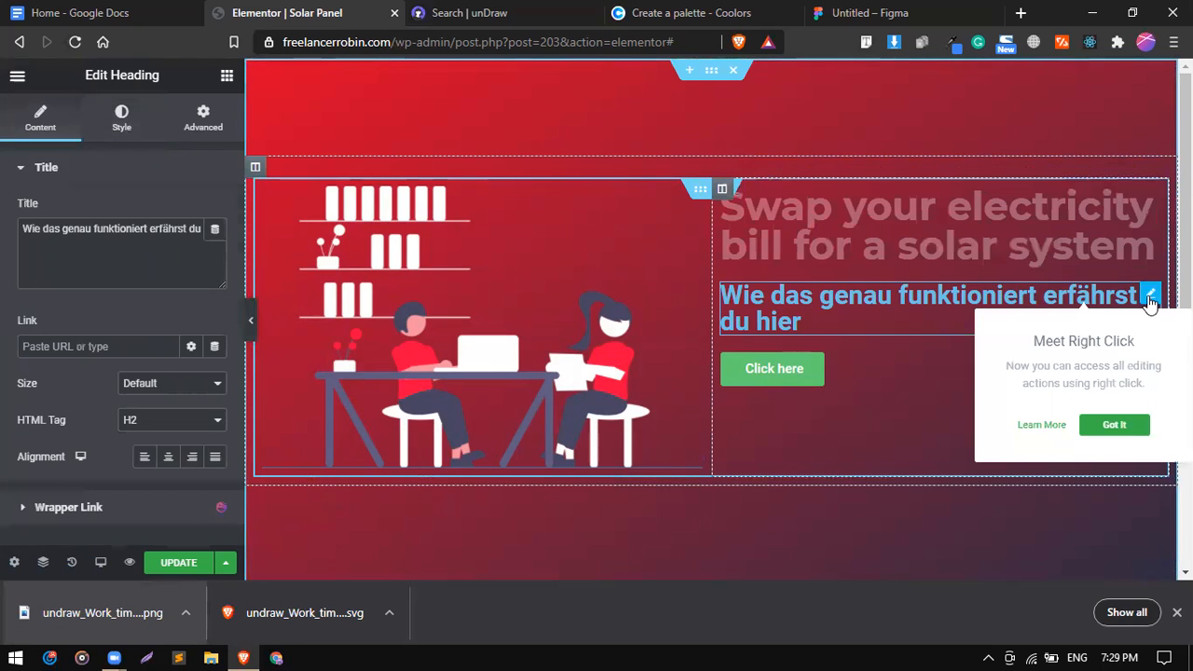
{"action": "left_click", "coordinate": [120, 135]}
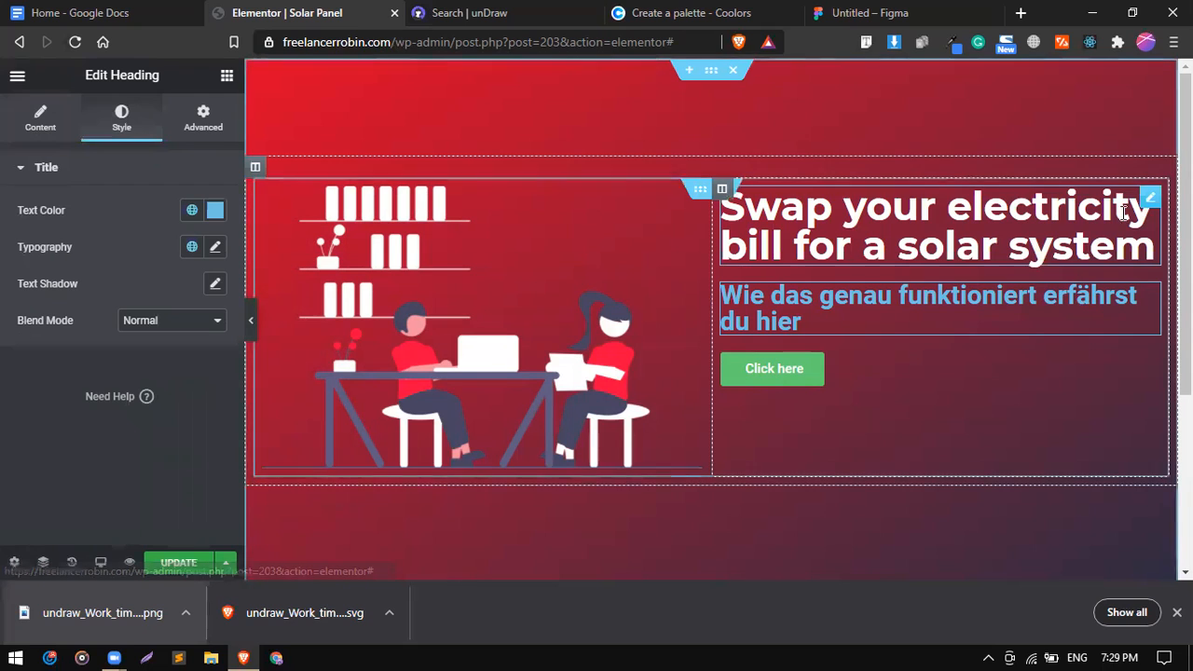
{"action": "left_click", "coordinate": [192, 210]}
{"action": "left_click", "coordinate": [213, 214]}
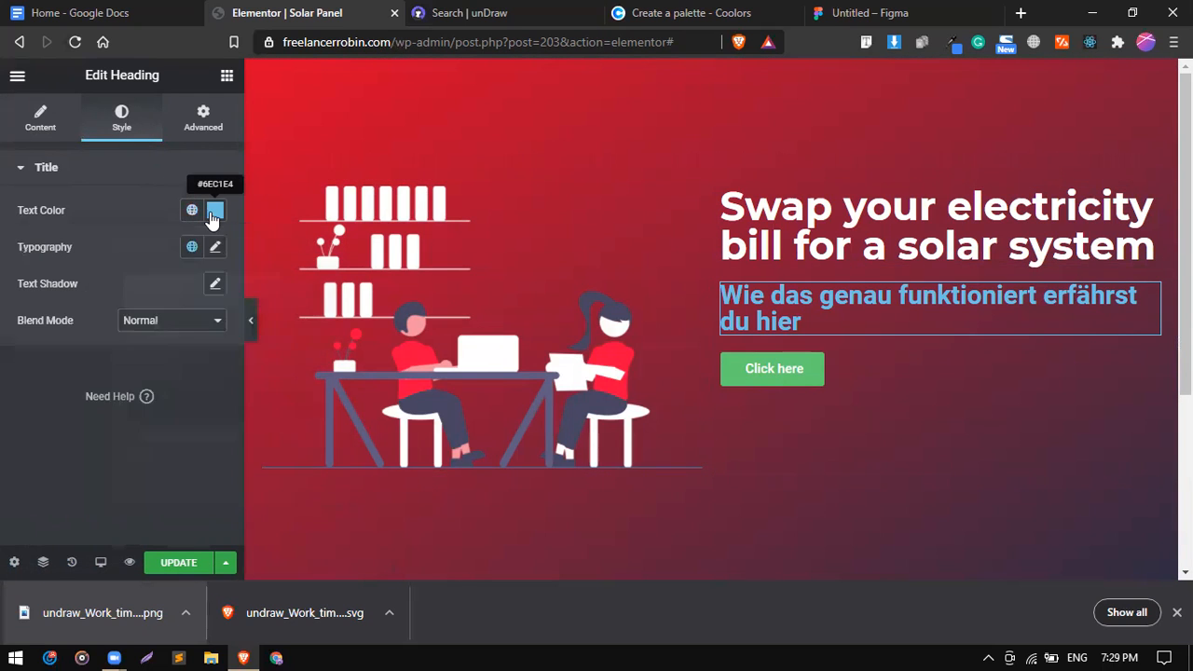
{"action": "left_click", "coordinate": [173, 219]}
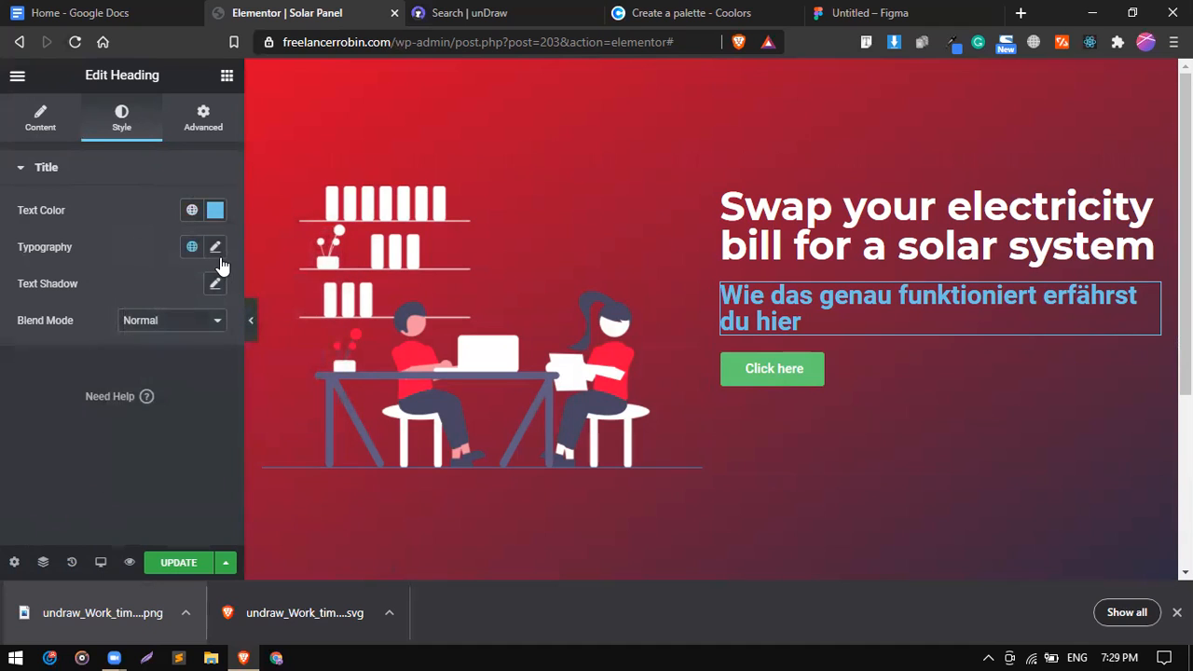
Set the subheading typography to the Montserrat font family at weight 400.
{"action": "left_click", "coordinate": [216, 248]}
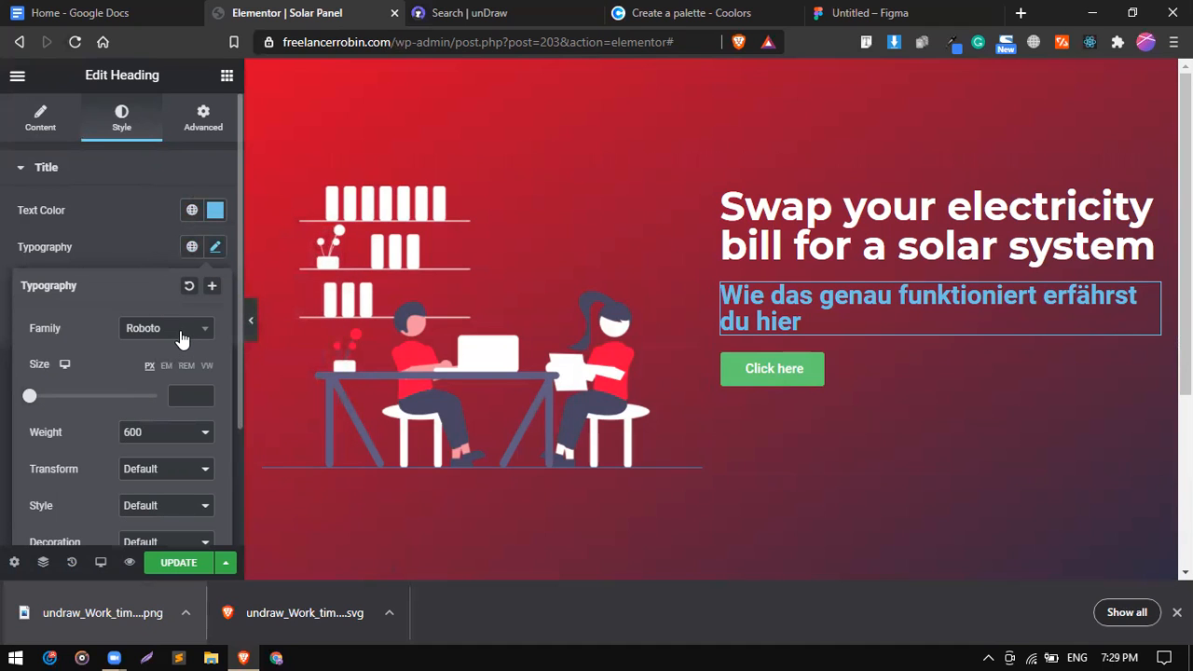
{"action": "left_click", "coordinate": [181, 334]}
{"action": "type", "text": "MON"}
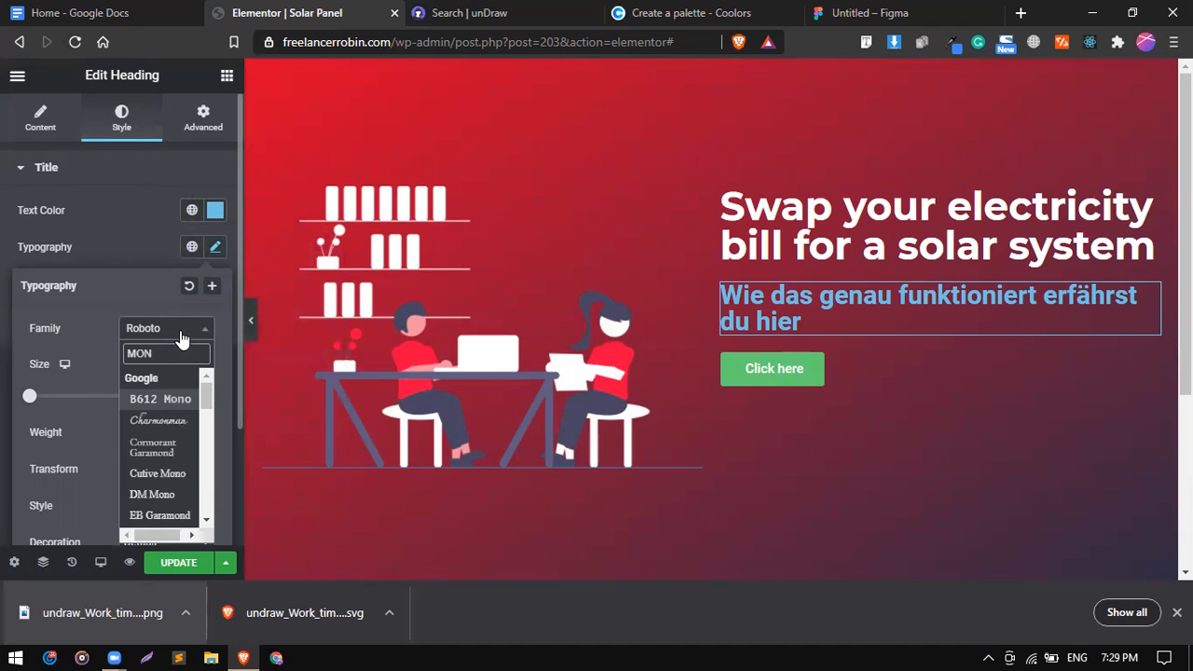
{"action": "type", "text": "SE"}
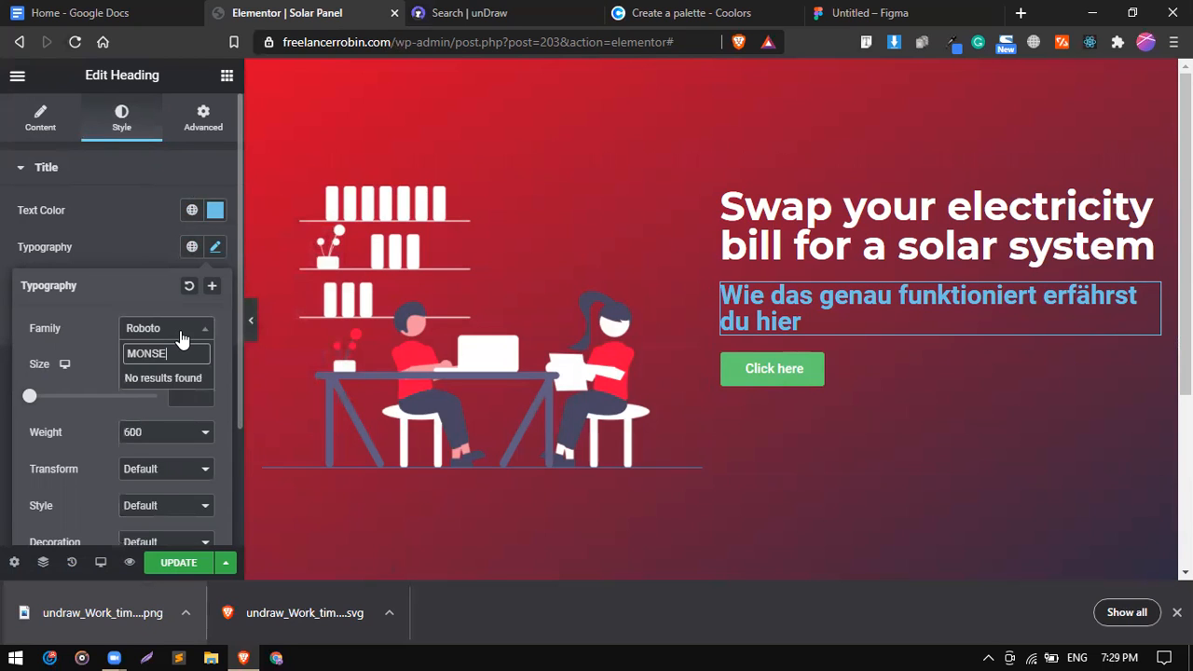
{"action": "key", "text": "BackSpace"}
{"action": "key", "text": "BackSpace"}
{"action": "key", "text": "BackSpace"}
{"action": "key", "text": "BackSpace"}
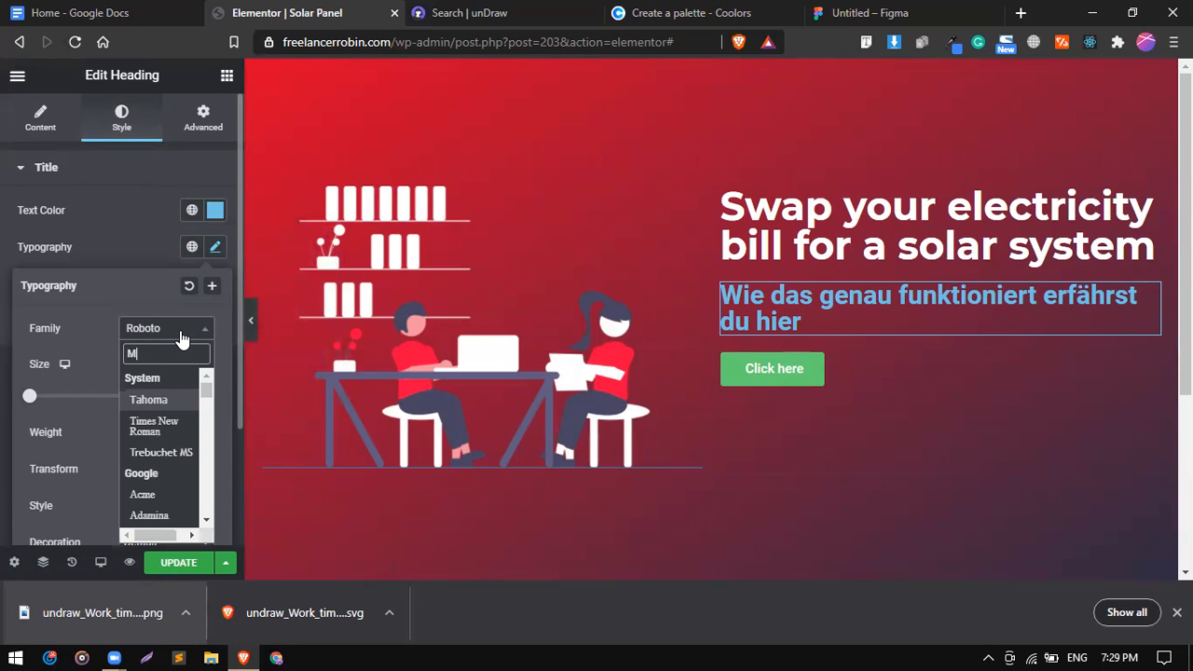
{"action": "type", "text": "onte"}
{"action": "key", "text": "BackSpace"}
{"action": "key", "text": "BackSpace"}
{"action": "type", "text": "se"}
{"action": "key", "text": "BackSpace"}
{"action": "key", "text": "BackSpace"}
{"action": "key", "text": "BackSpace"}
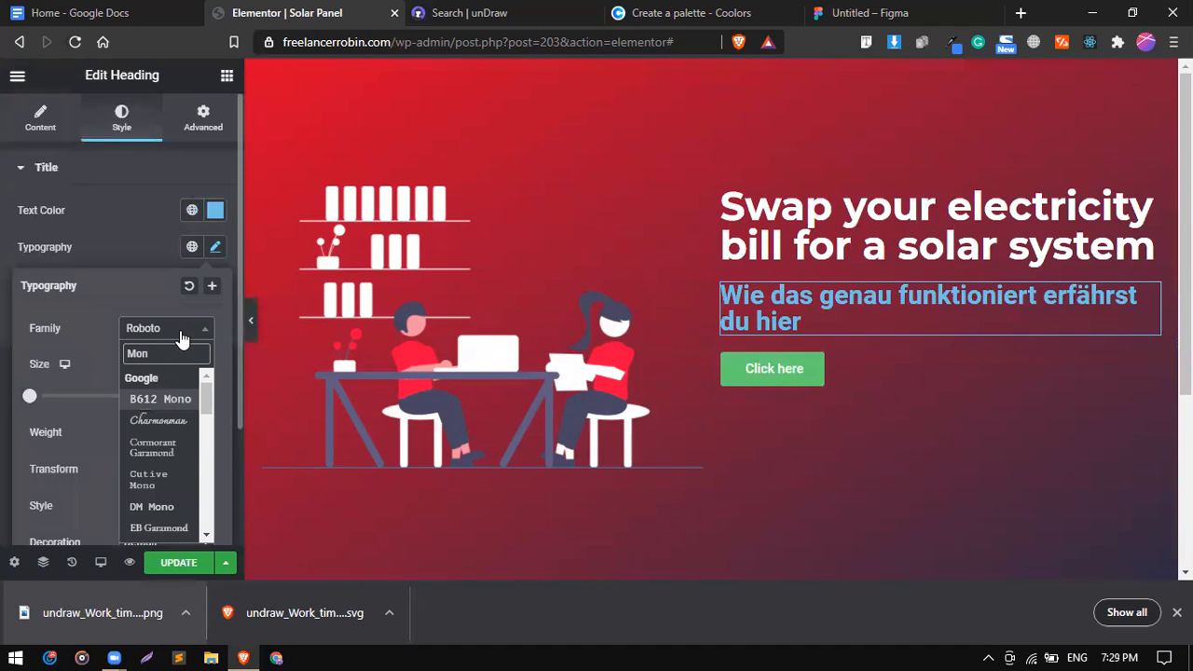
{"action": "type", "text": "ns"}
{"action": "key", "text": "BackSpace"}
{"action": "key", "text": "BackSpace"}
{"action": "key", "text": "BackSpace"}
{"action": "type", "text": "ons"}
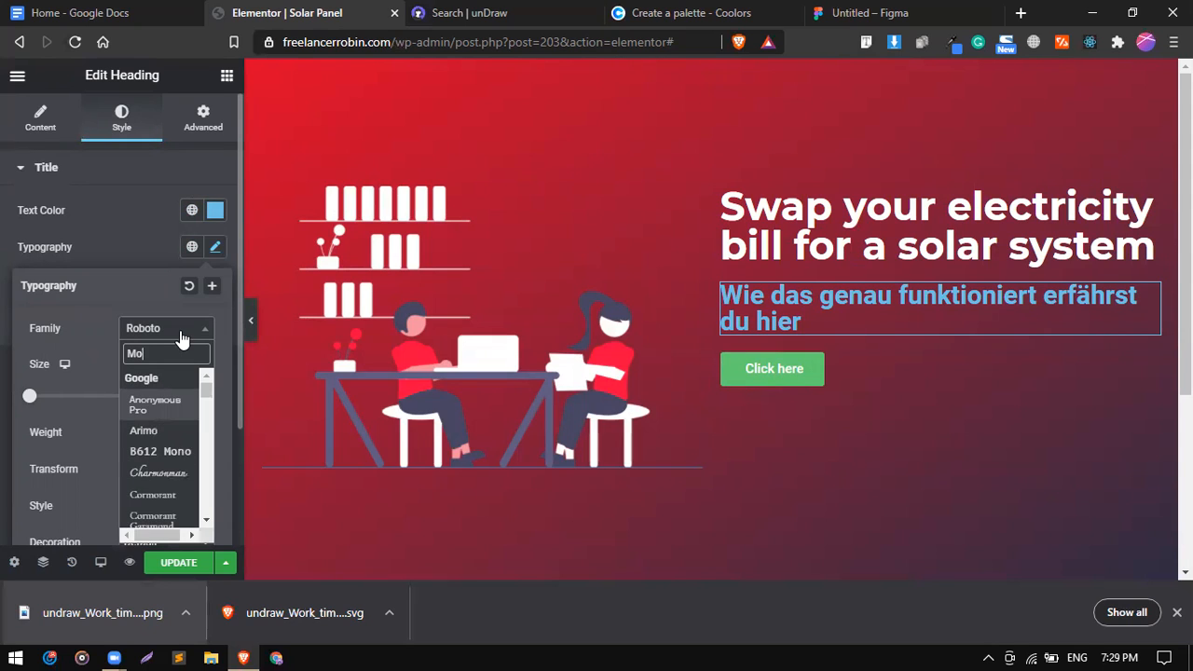
{"action": "key", "text": "BackSpace"}
{"action": "key", "text": "BackSpace"}
{"action": "type", "text": "s"}
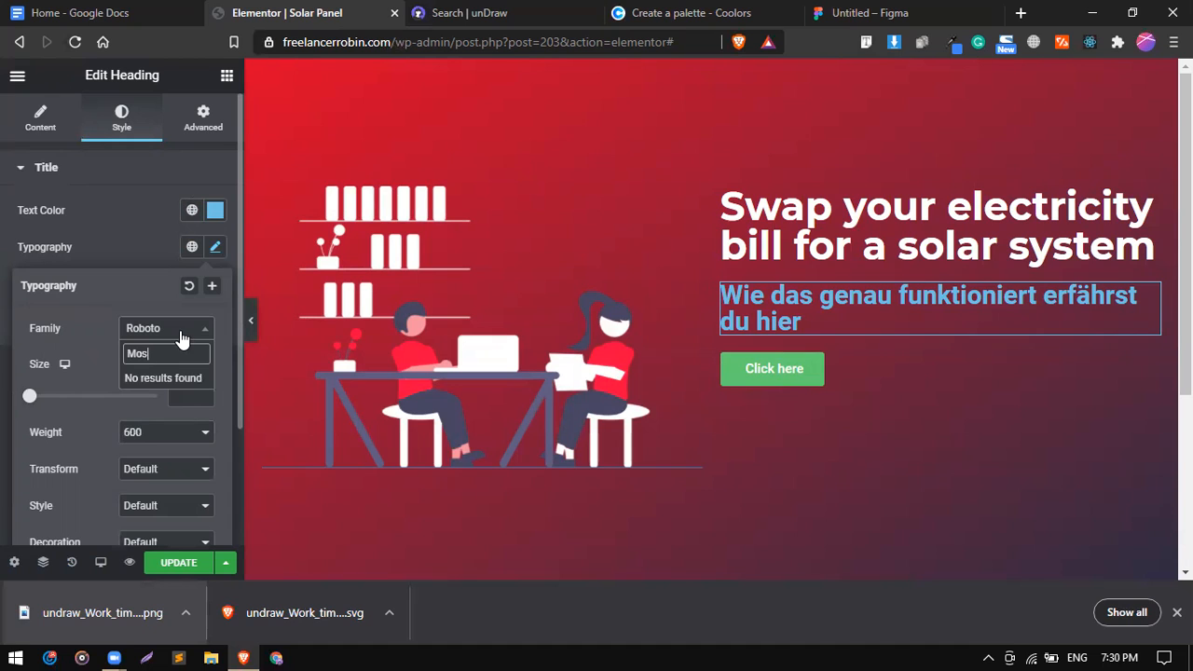
{"action": "key", "text": "BackSpace"}
{"action": "key", "text": "BackSpace"}
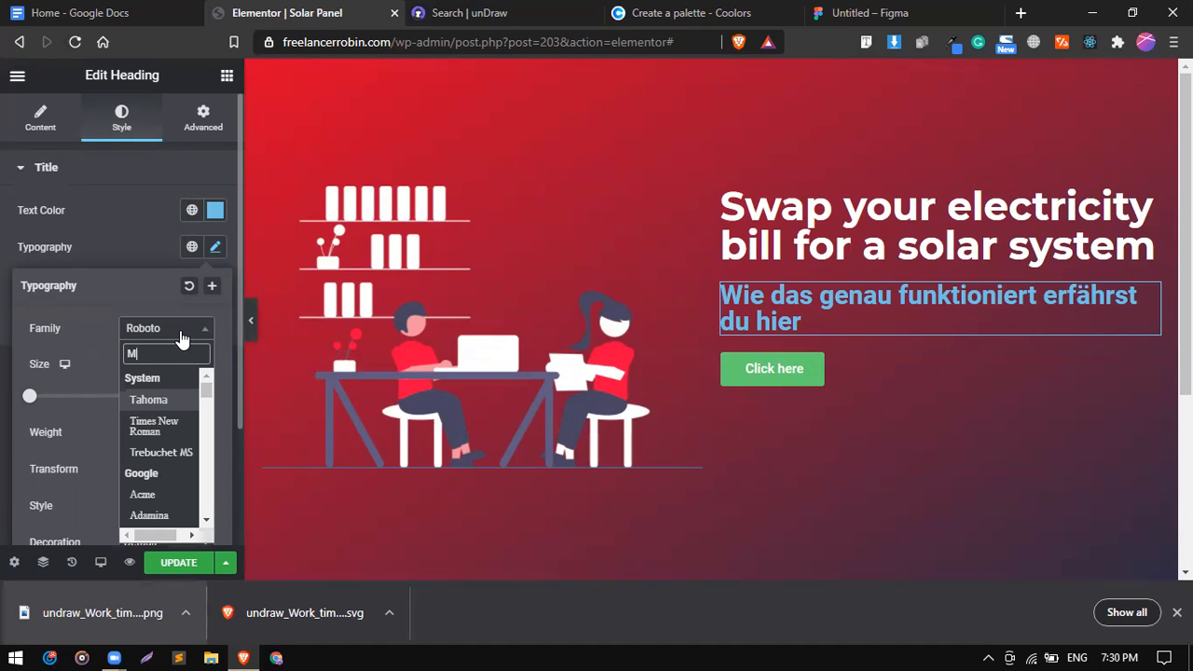
{"action": "type", "text": "ont"}
{"action": "key", "text": "Down"}
{"action": "key", "text": "Down"}
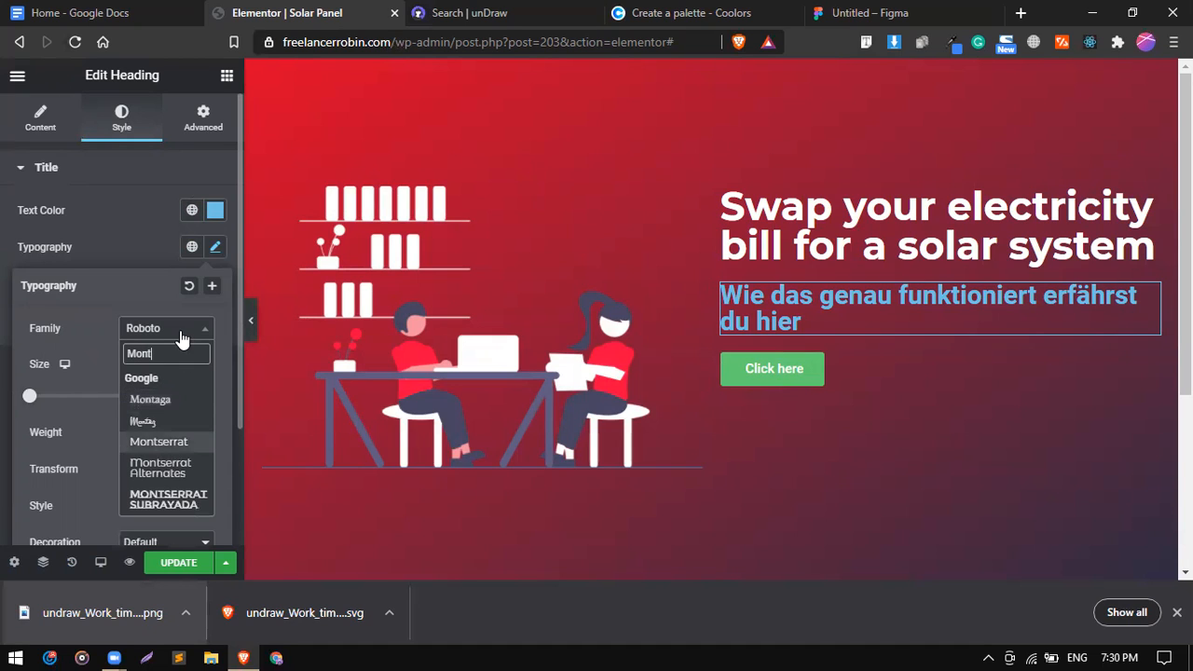
{"action": "key", "text": "Return"}
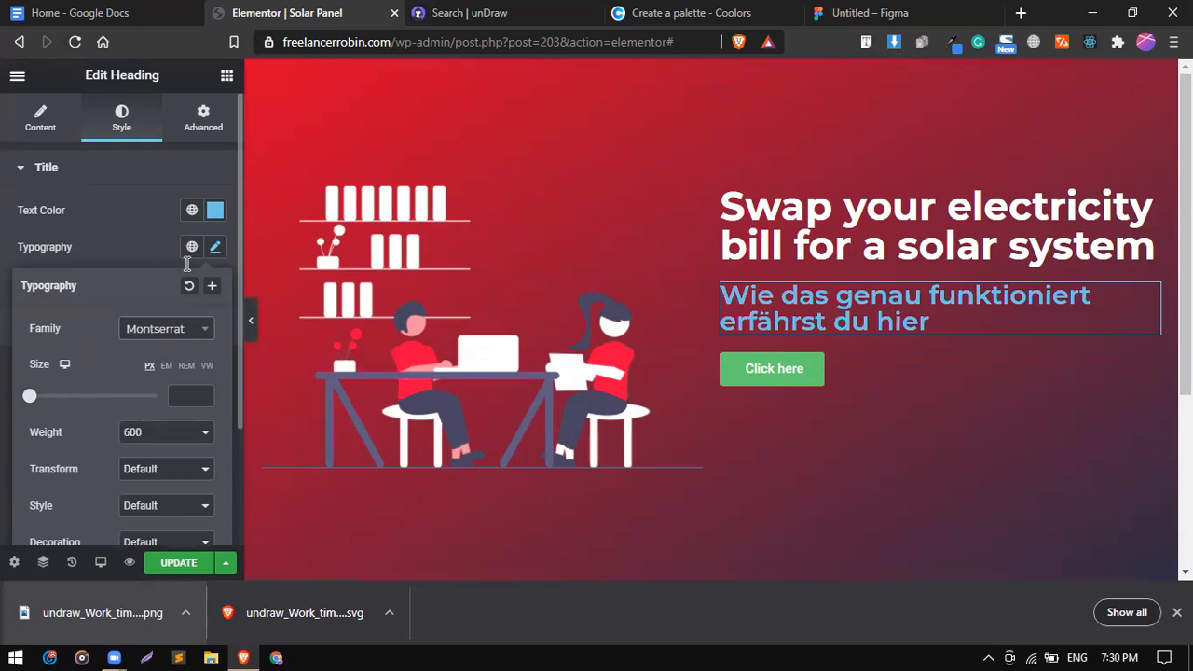
{"action": "left_click", "coordinate": [154, 434]}
{"action": "left_click", "coordinate": [157, 491]}
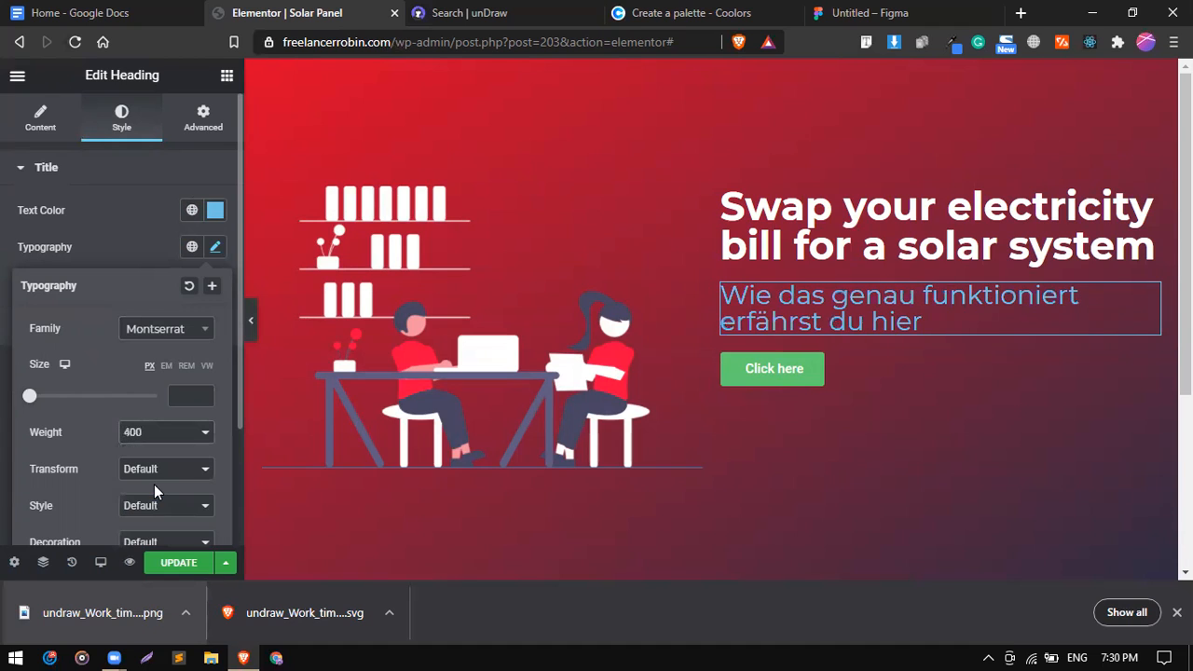
Make the subheading text white (#FFFFFF) with the custom colour picker.
{"action": "left_click", "coordinate": [192, 211]}
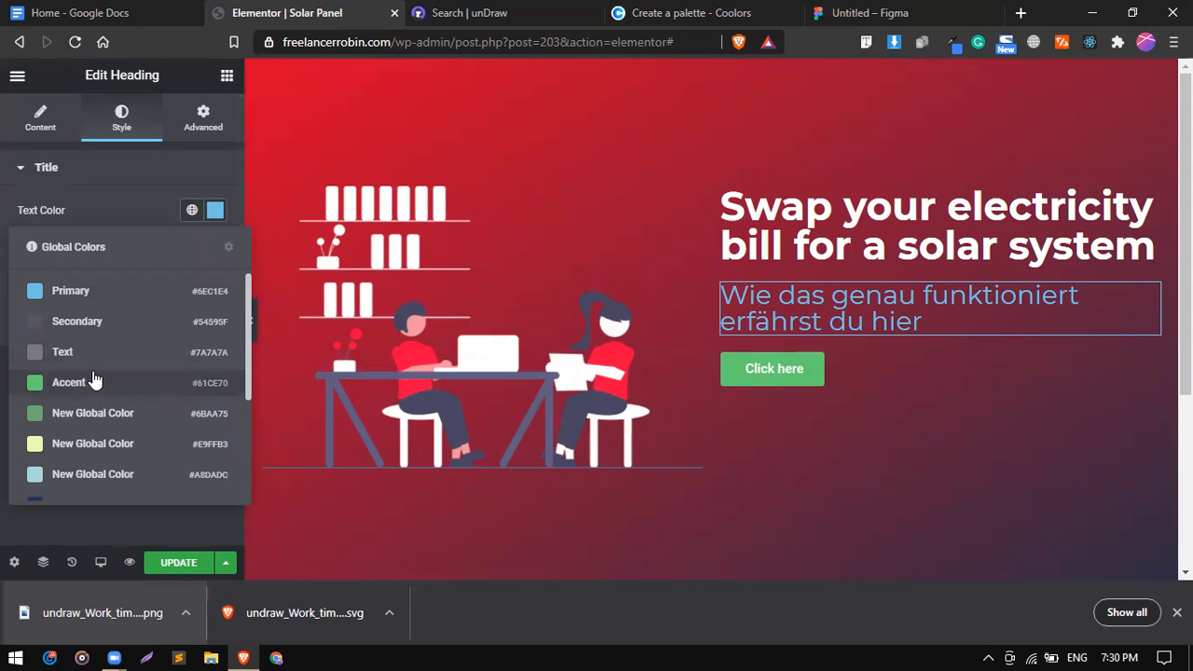
{"action": "left_click", "coordinate": [110, 444]}
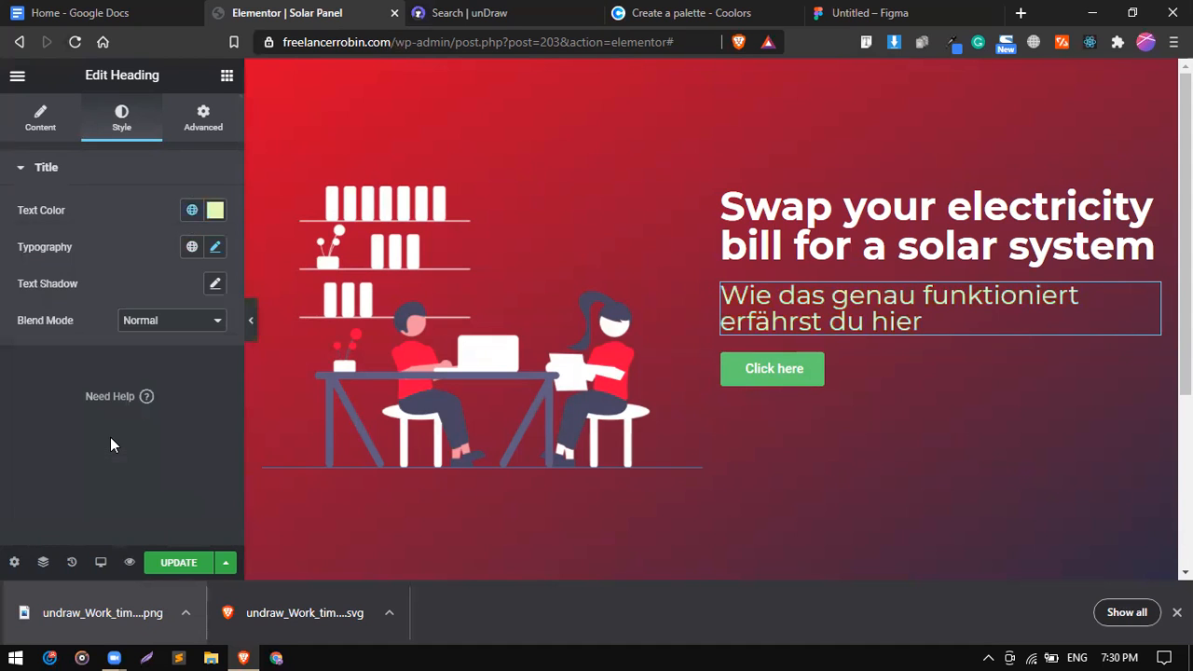
{"action": "left_click", "coordinate": [189, 212]}
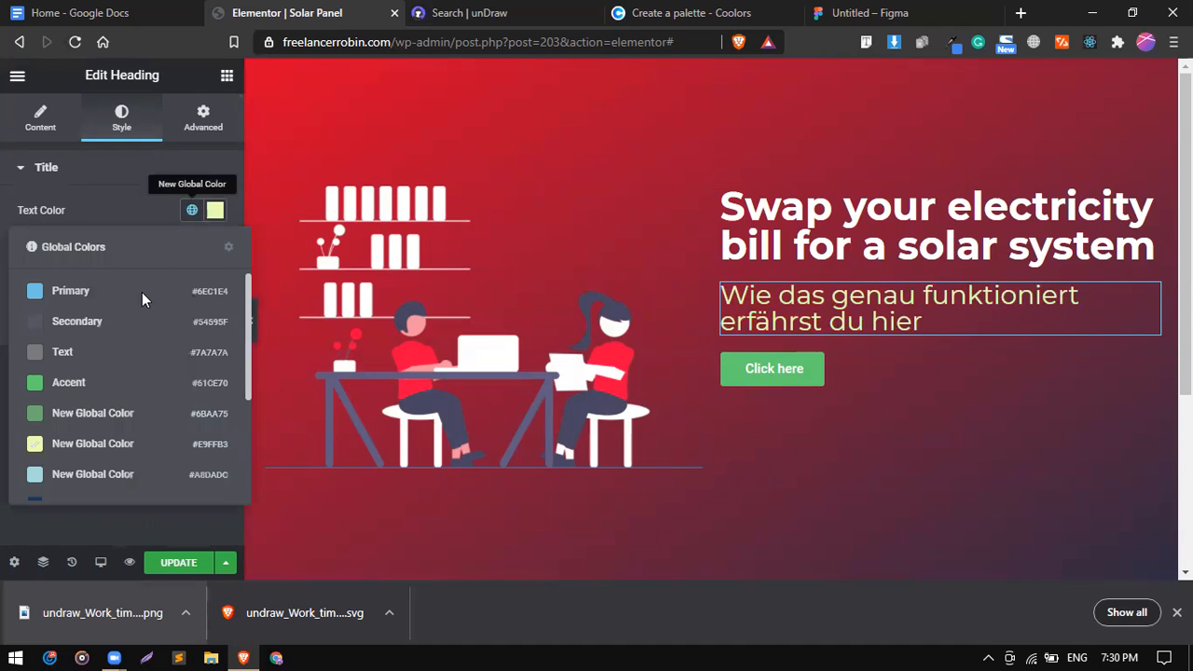
{"action": "left_click", "coordinate": [215, 211]}
{"action": "left_click_drag", "start_coordinate": [166, 334], "coordinate": [118, 256]}
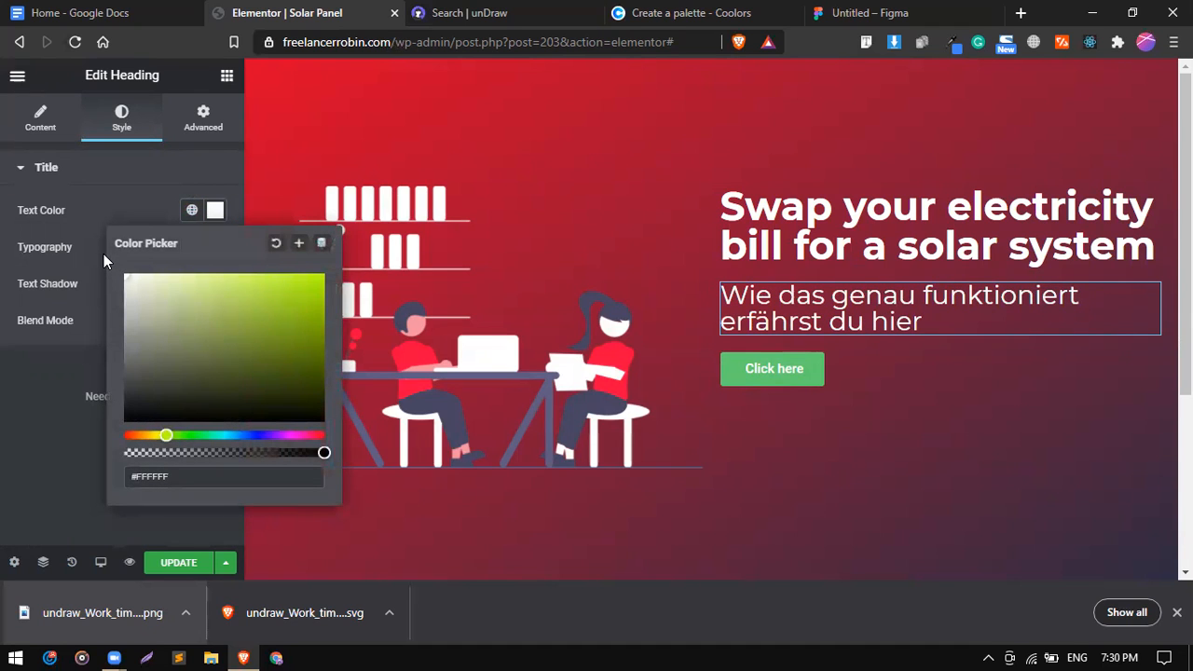
{"action": "left_click", "coordinate": [161, 202]}
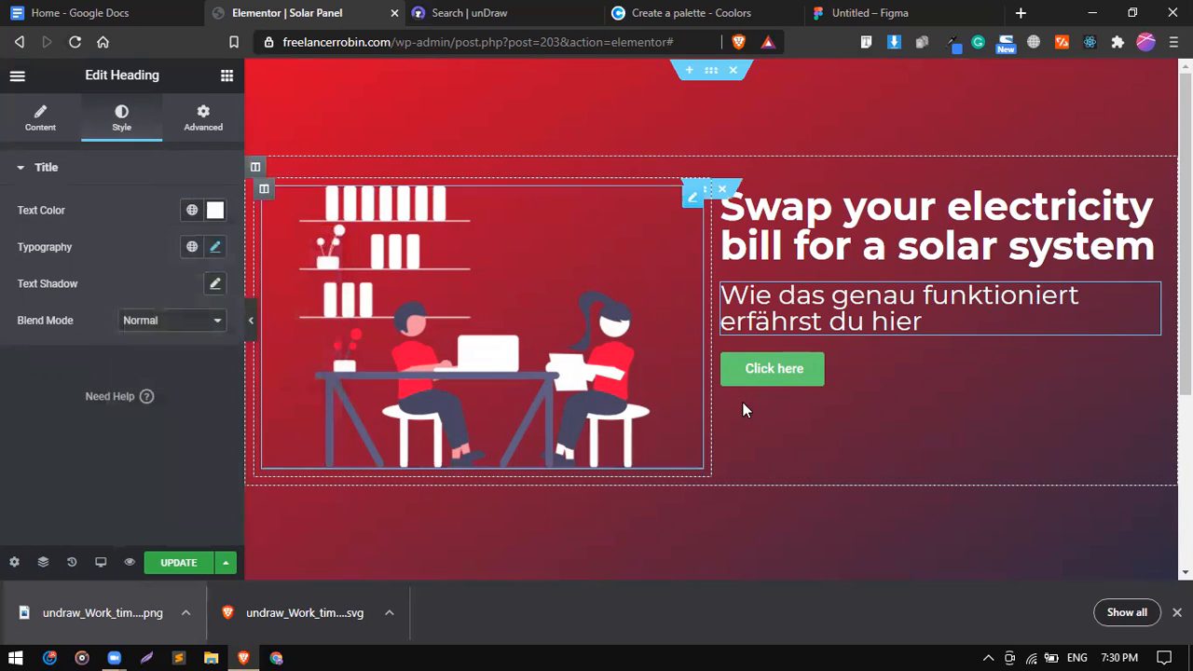
Select the Click here button, then copy 'Go for now!' from the Google Docs plan.
{"action": "left_click", "coordinate": [870, 359]}
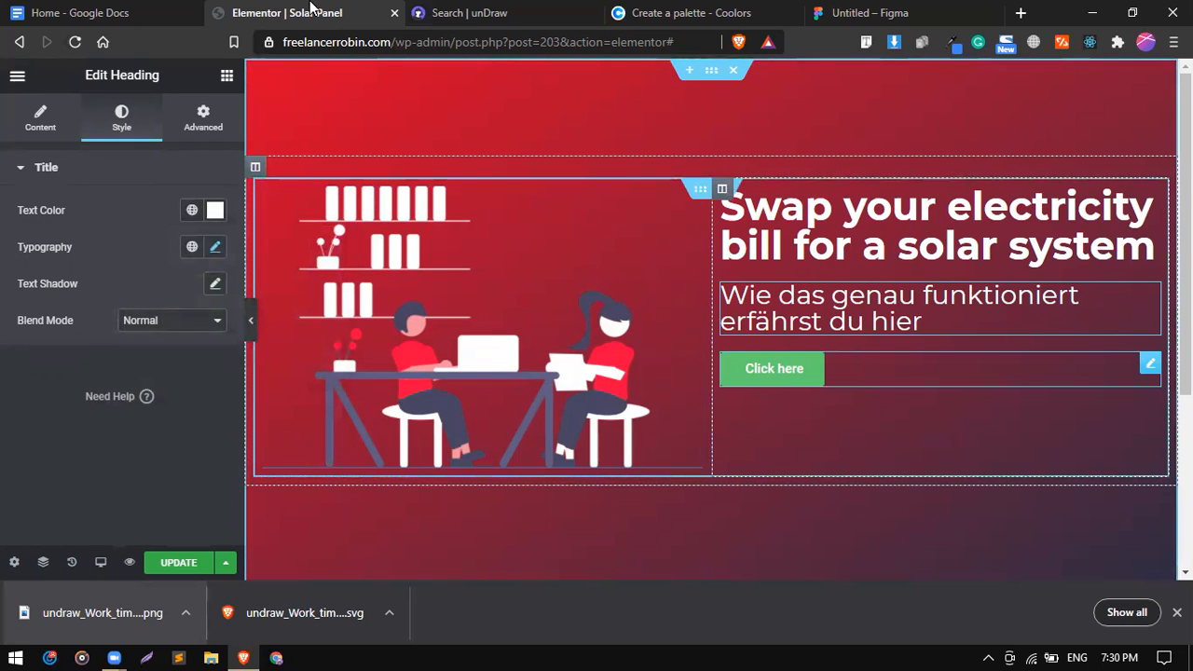
{"action": "left_click", "coordinate": [88, 11]}
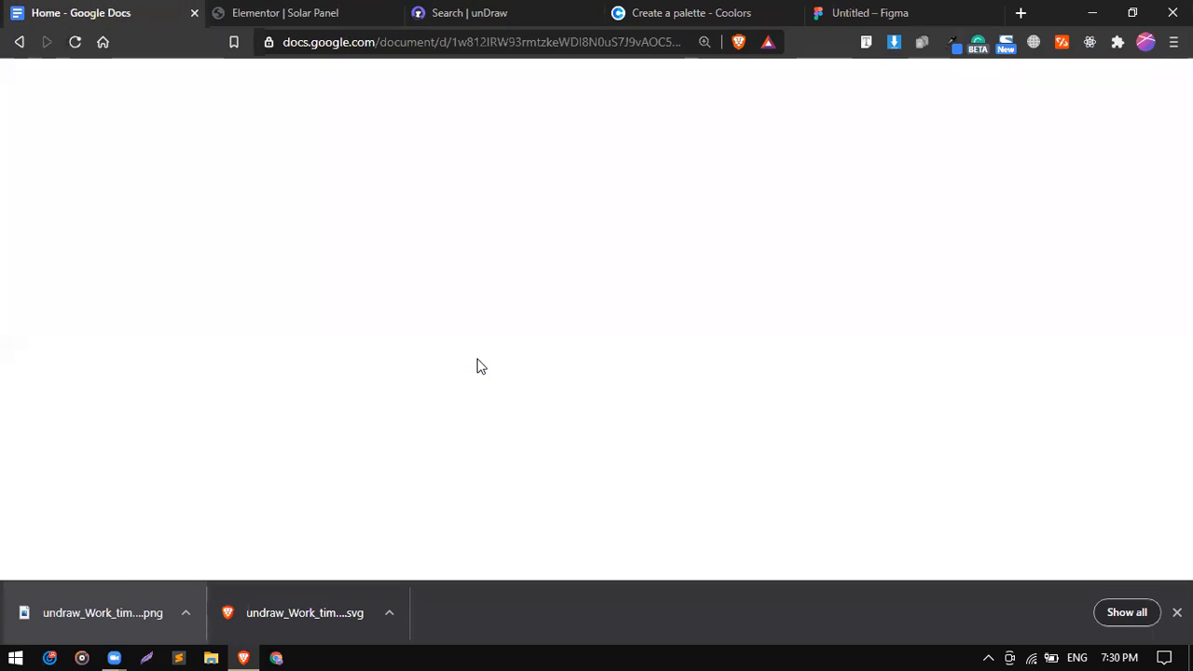
{"action": "left_click", "coordinate": [440, 408]}
{"action": "key", "text": "ctrl+shift+Right"}
{"action": "key", "text": "ctrl+shift+Right"}
{"action": "key", "text": "ctrl+shift+Right"}
{"action": "key", "text": "ctrl+shift+Right"}
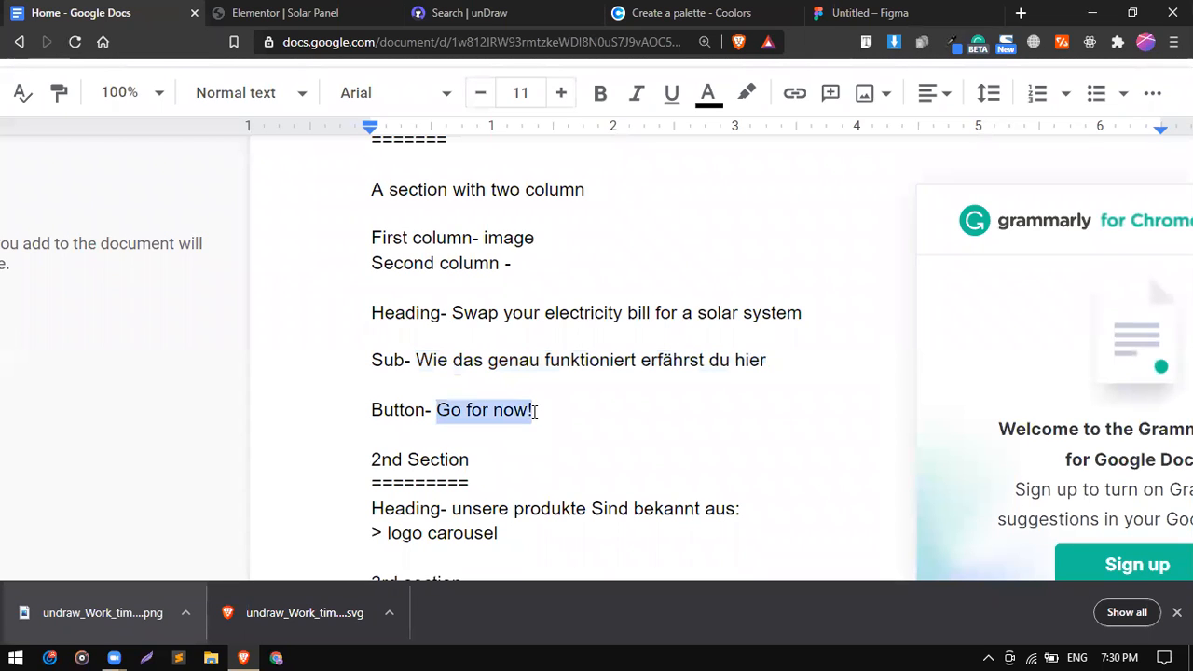
{"action": "right_click", "coordinate": [520, 414]}
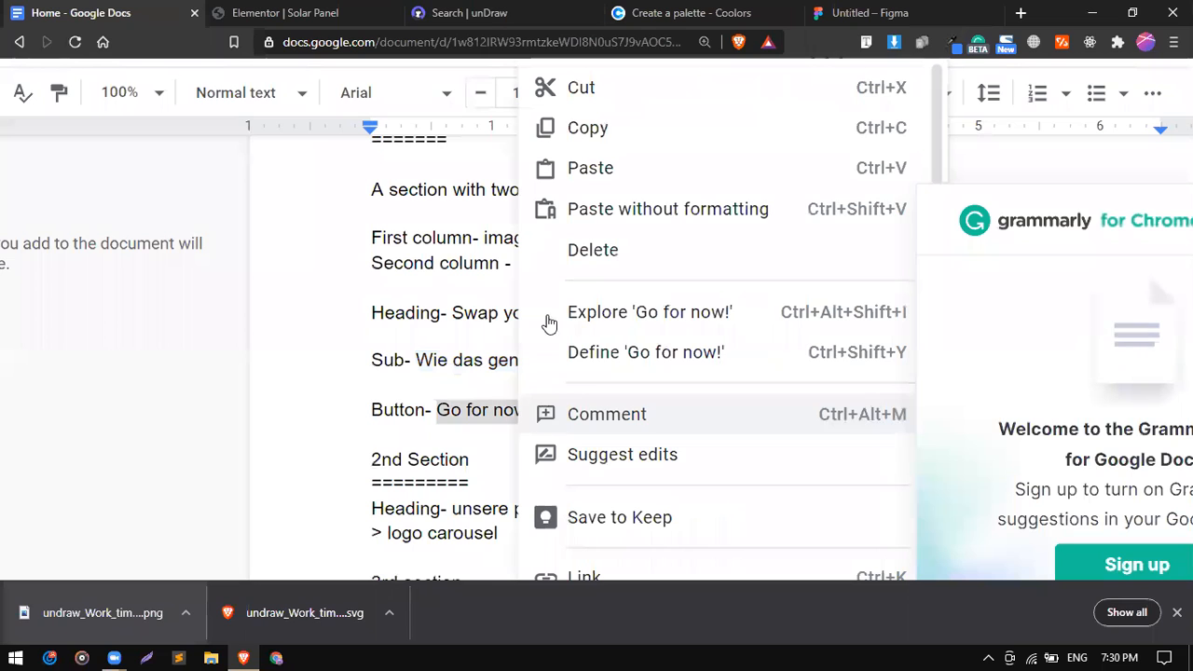
{"action": "left_click", "coordinate": [602, 128]}
Replace the button label 'Click here' with the pasted 'Go for now!'.
{"action": "left_click", "coordinate": [291, 11]}
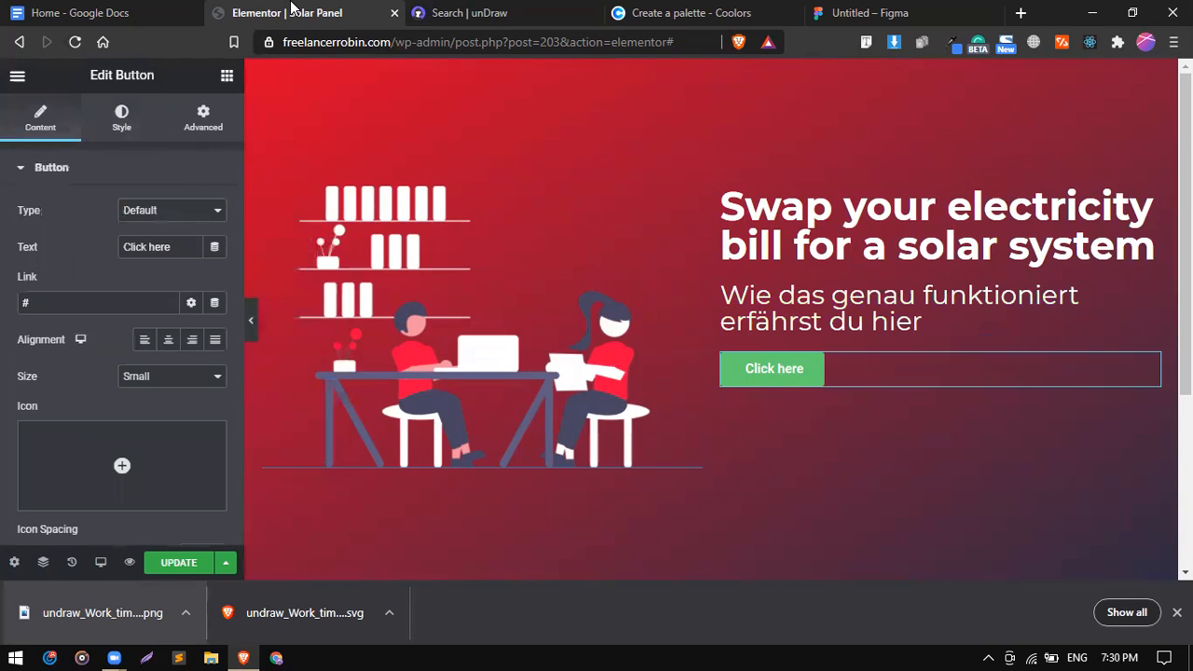
{"action": "triple_click", "coordinate": [159, 254]}
{"action": "key", "text": "ctrl+v"}
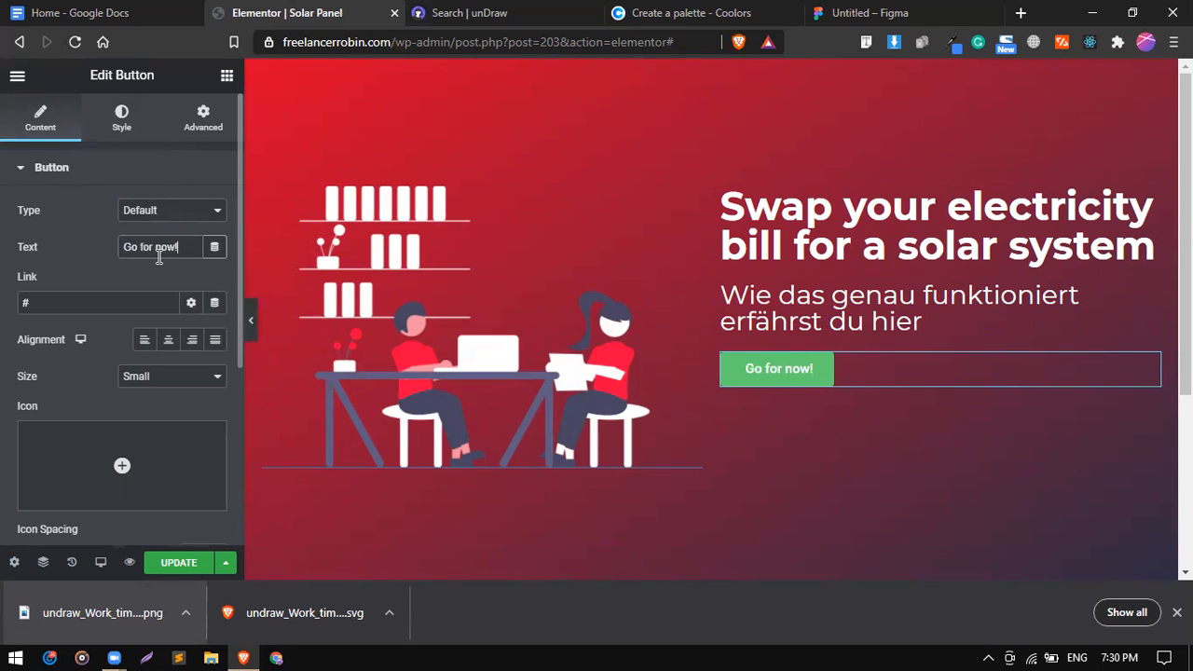
Increase the subheading font size from 18 to 24 px.
{"action": "left_click", "coordinate": [735, 331]}
{"action": "left_click", "coordinate": [216, 248]}
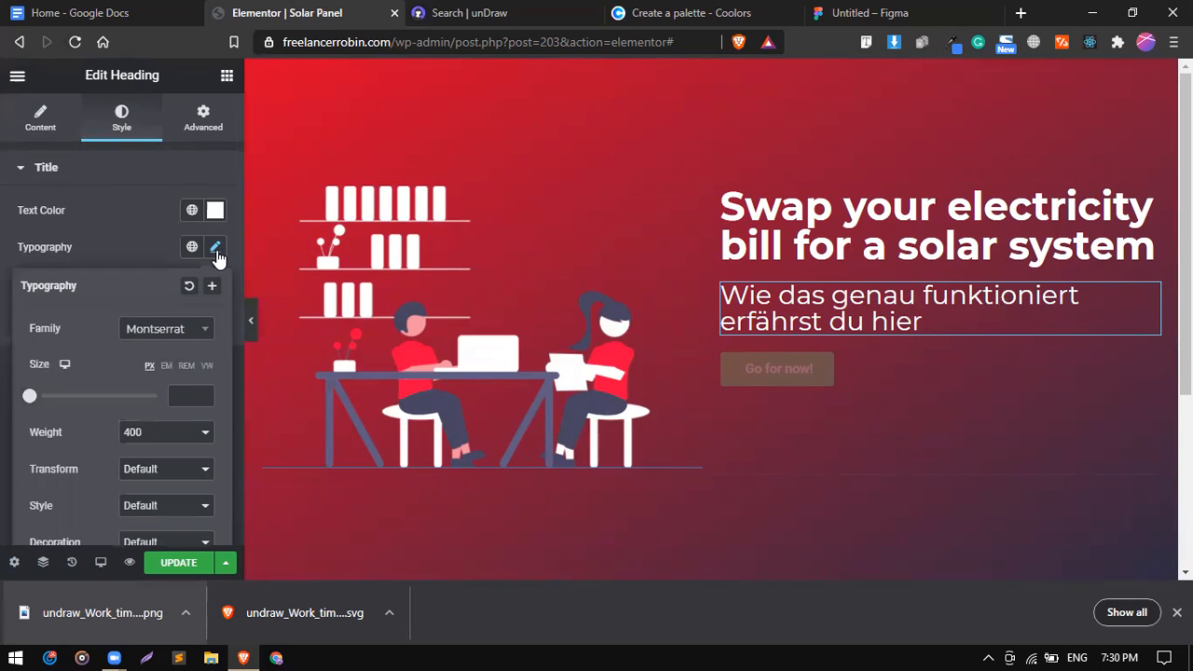
{"action": "left_click", "coordinate": [216, 249]}
{"action": "left_click", "coordinate": [215, 250]}
{"action": "left_click", "coordinate": [188, 391]}
{"action": "type", "text": "18"}
{"action": "key", "text": "Up"}
{"action": "key", "text": "Up"}
{"action": "key", "text": "Up"}
{"action": "key", "text": "Up"}
{"action": "key", "text": "Up"}
{"action": "key", "text": "Up"}
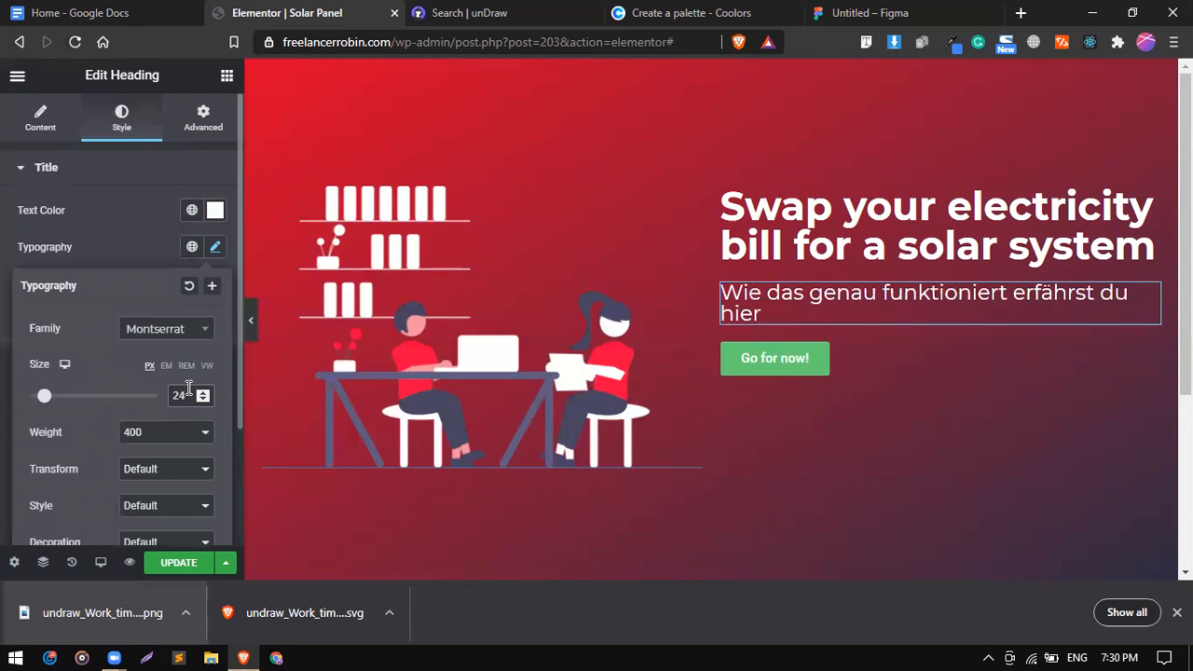
{"action": "key", "text": "Up"}
{"action": "key", "text": "Up"}
{"action": "key", "text": "Up"}
{"action": "key", "text": "Up"}
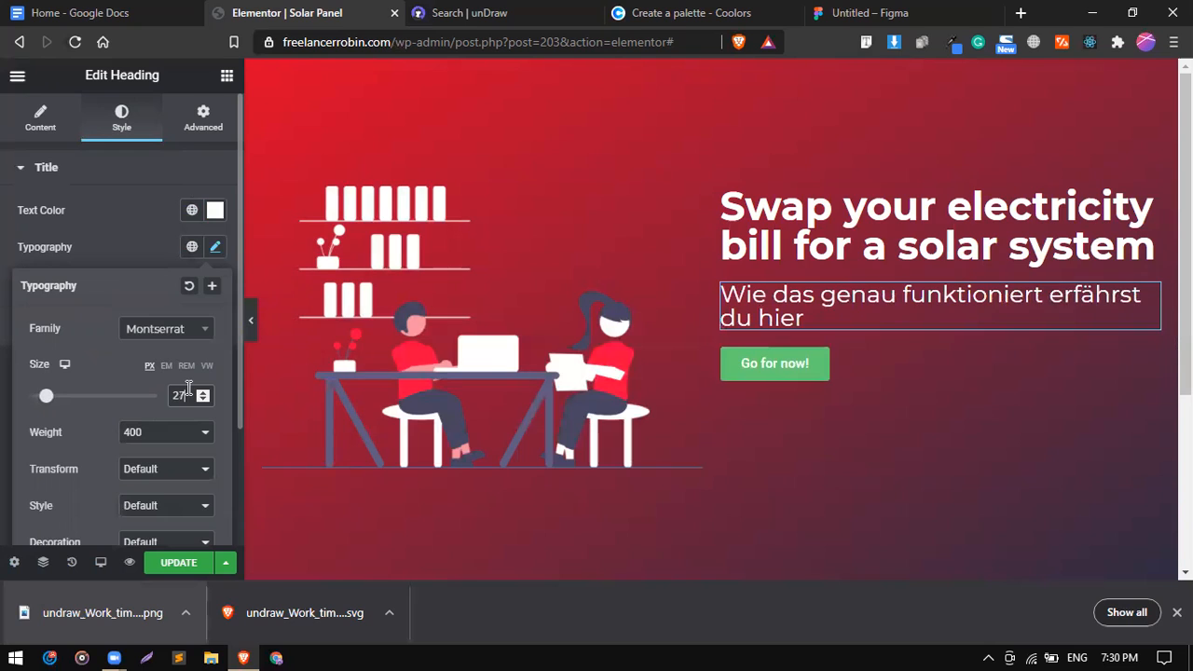
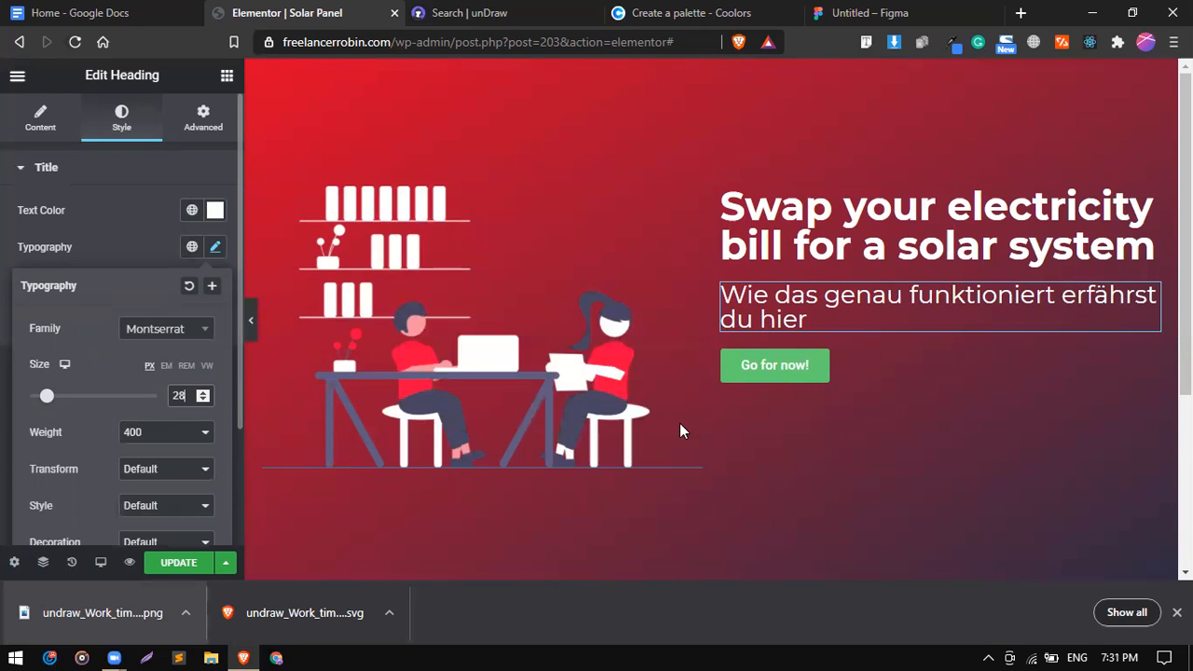
Select the Go for now! button for editing and switch to the Coolors palette tab.
{"action": "left_click", "coordinate": [884, 372]}
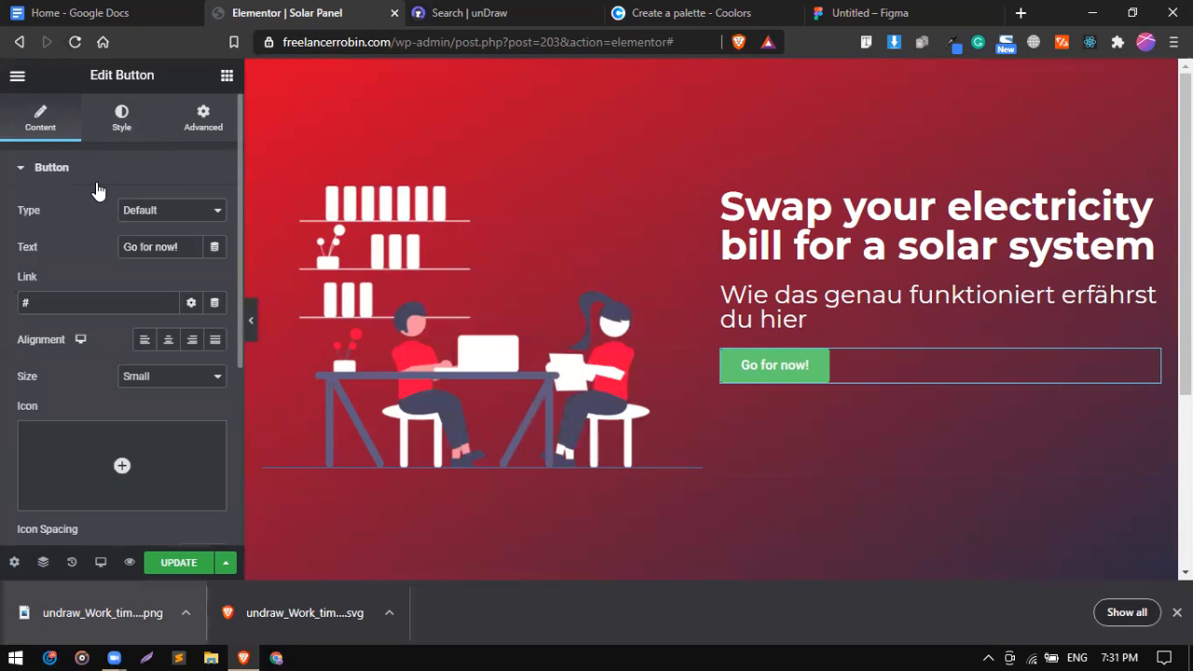
{"action": "left_click", "coordinate": [680, 10]}
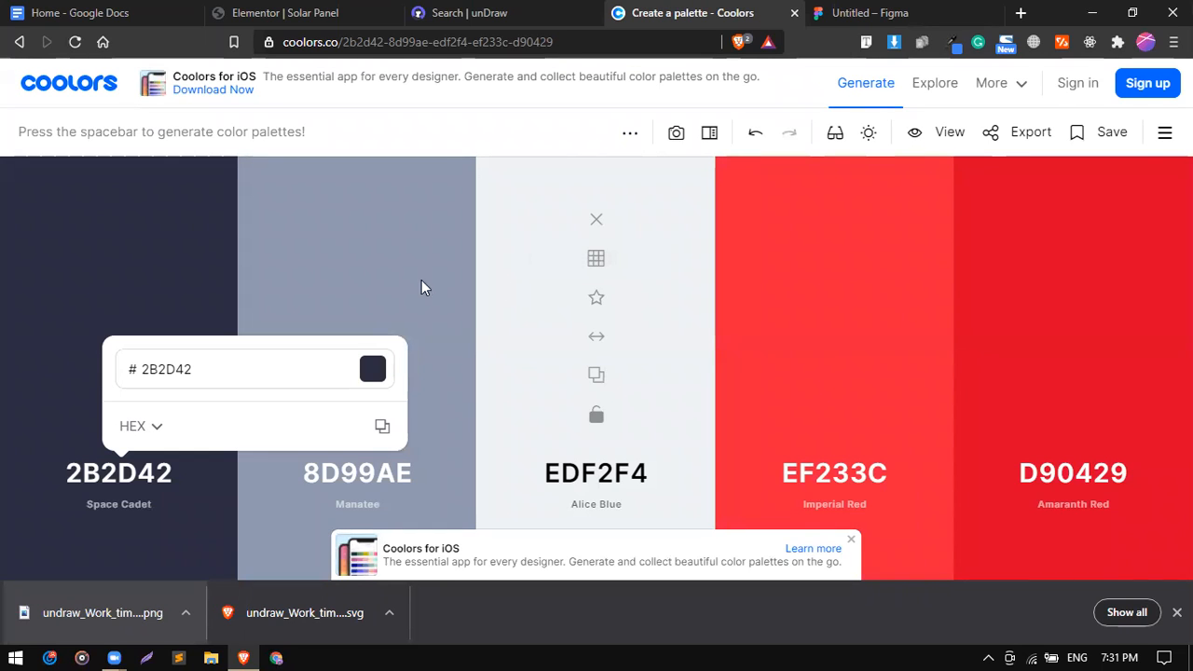
Dismiss the 2B2D42 colour details in Coolors and go back to the Elementor editor.
{"action": "left_click", "coordinate": [322, 309]}
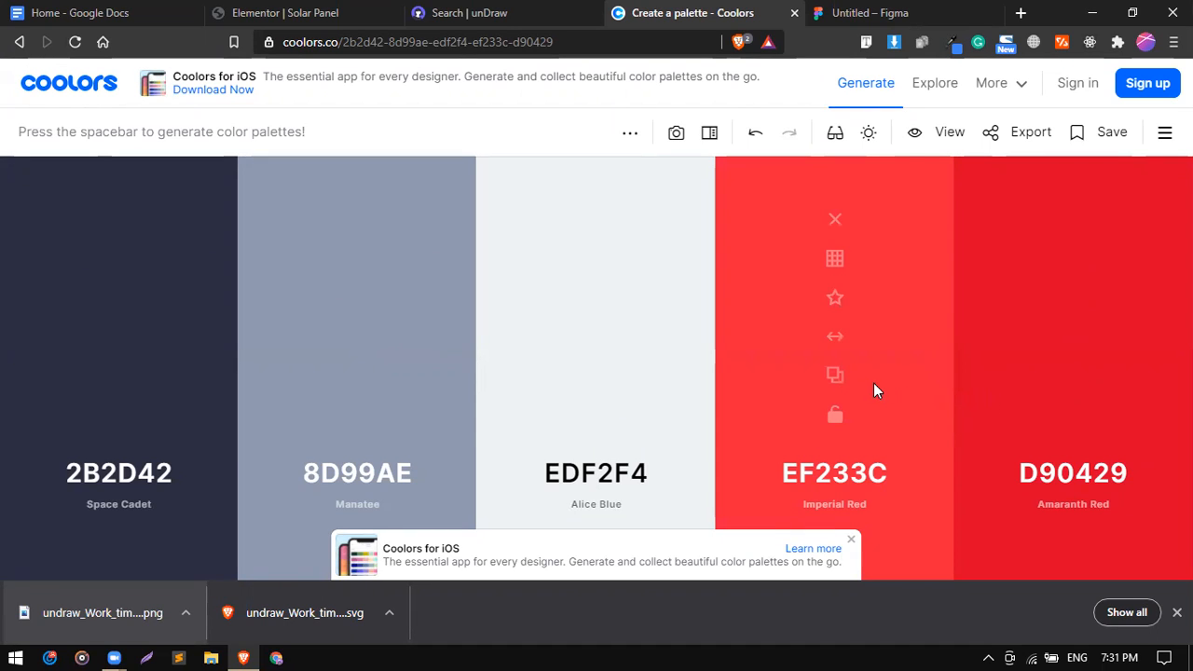
{"action": "left_click", "coordinate": [317, 10]}
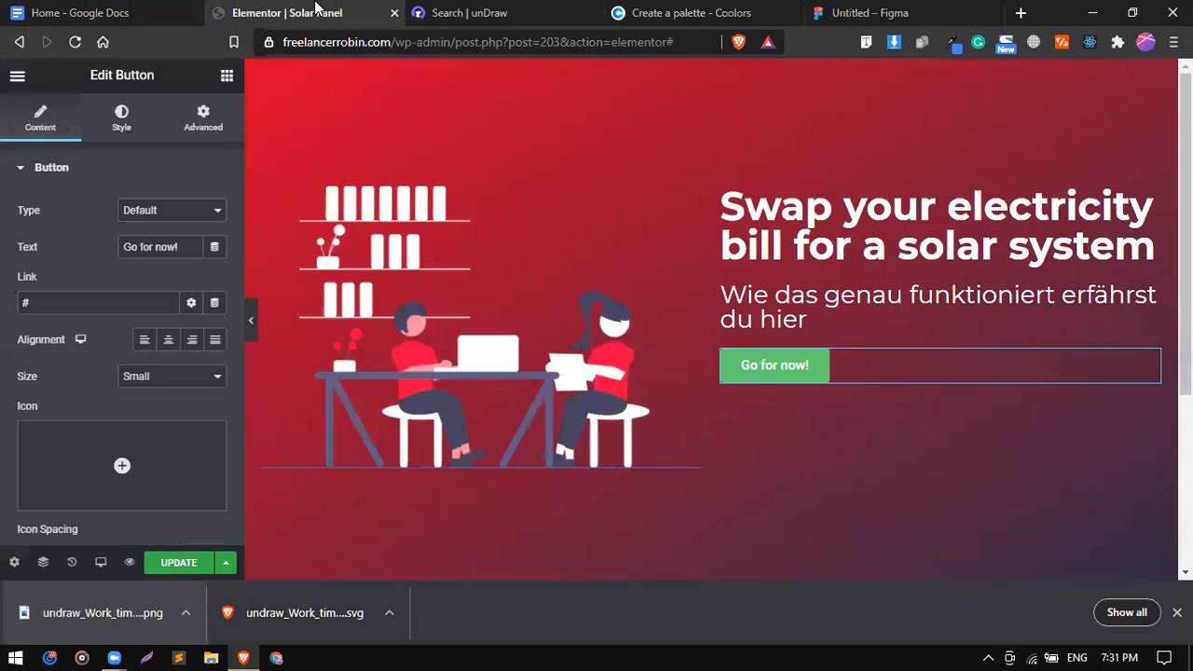
Change the Go for now! button size to Medium, after briefly trying Large.
{"action": "left_click", "coordinate": [122, 117]}
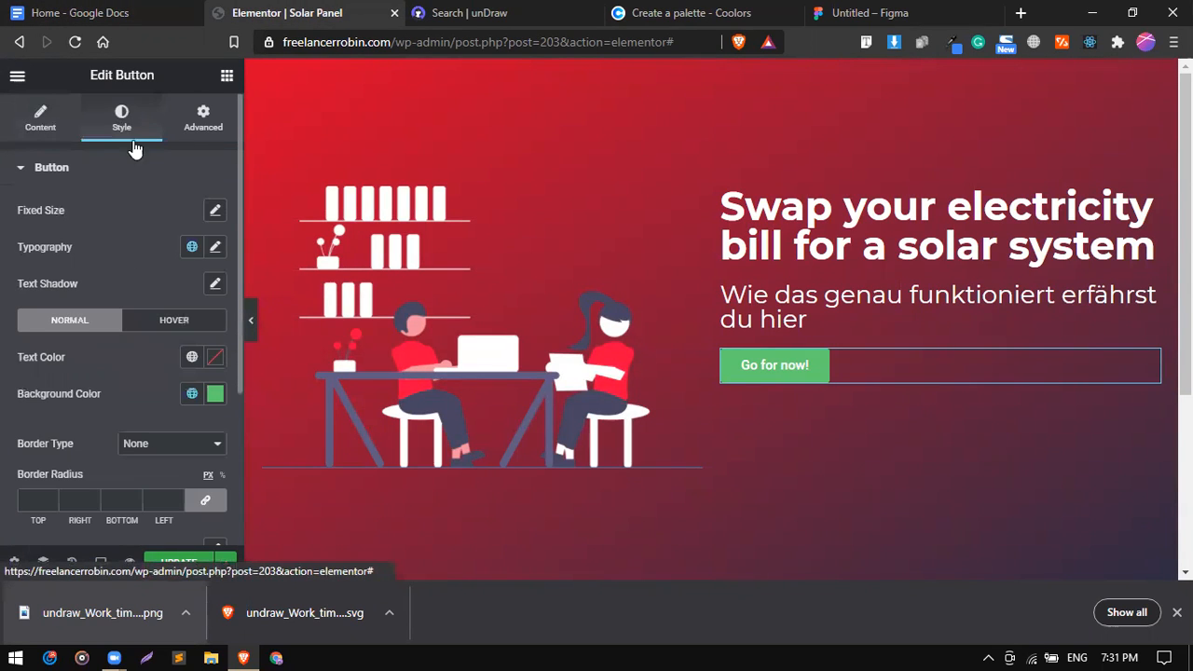
{"action": "scroll", "coordinate": [131, 394], "scroll_direction": "down", "scroll_amount": 1}
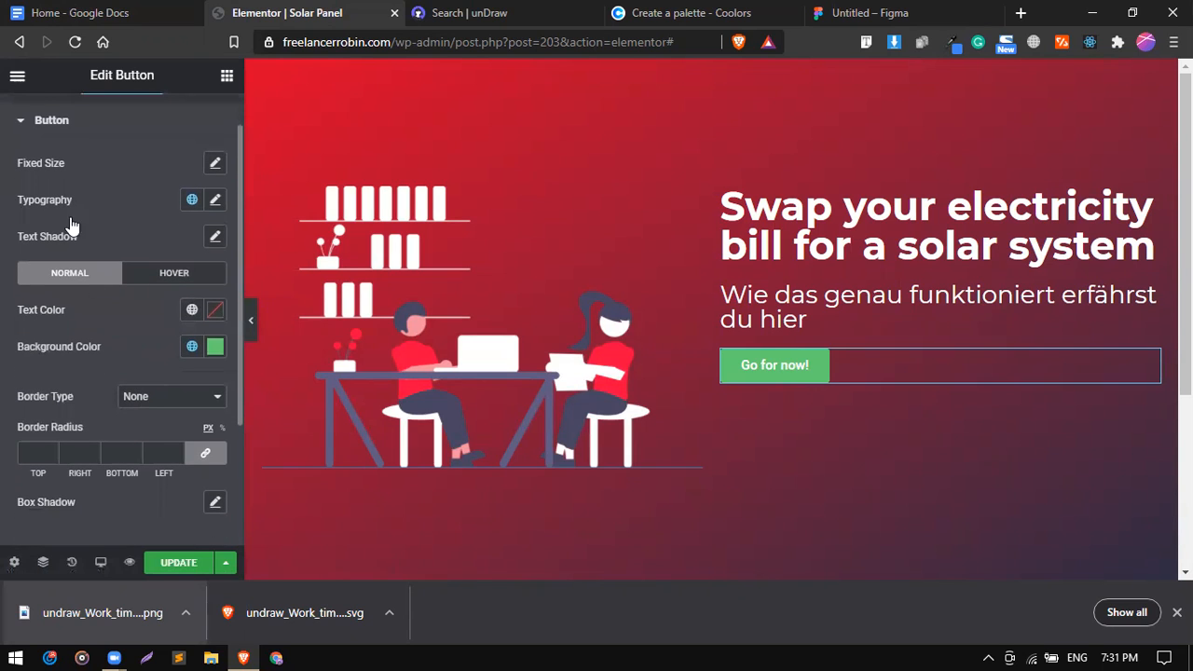
{"action": "scroll", "coordinate": [62, 174], "scroll_direction": "up", "scroll_amount": 1}
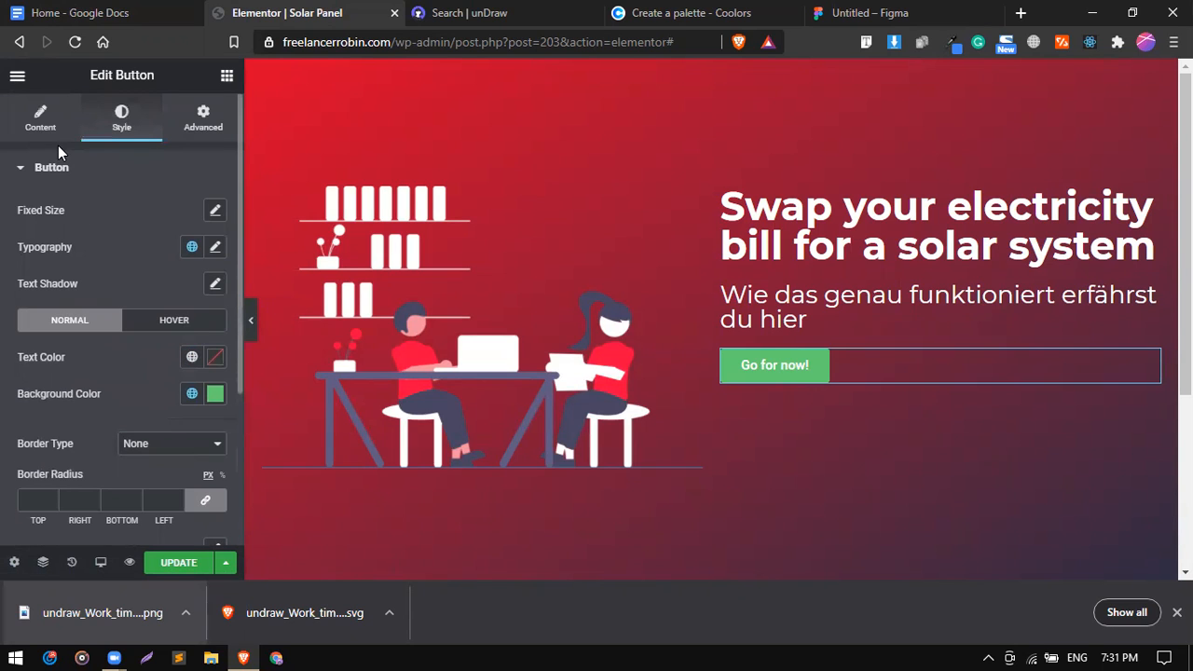
{"action": "left_click", "coordinate": [56, 138]}
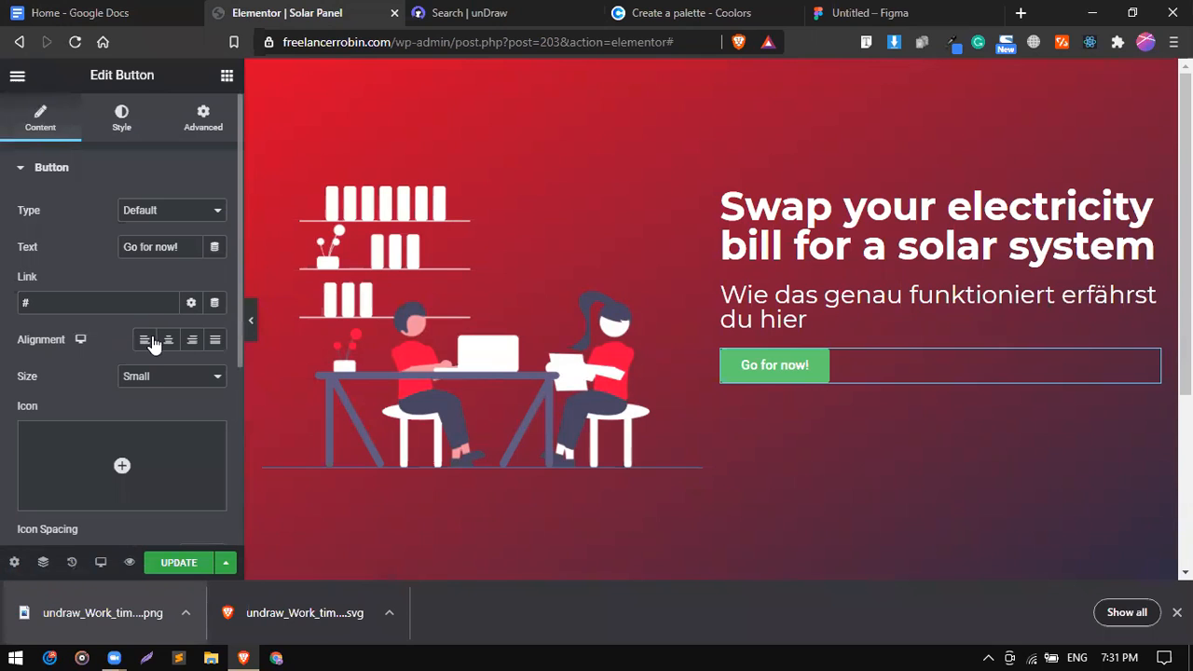
{"action": "left_click", "coordinate": [146, 378]}
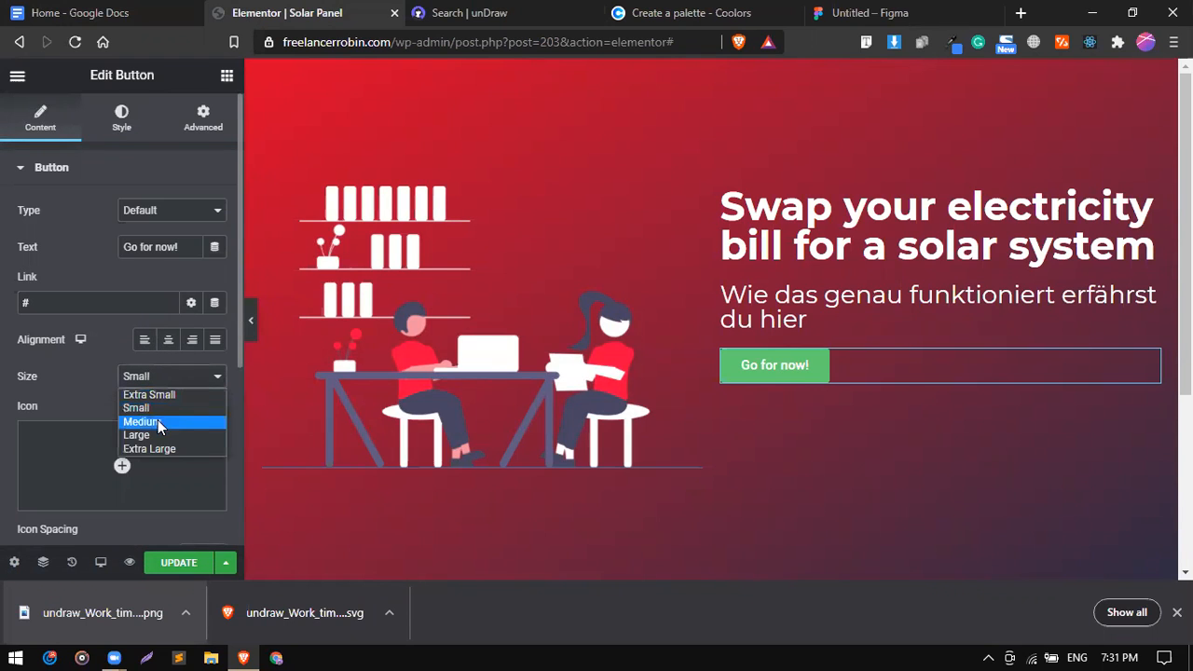
{"action": "left_click", "coordinate": [160, 429]}
{"action": "mouse_move", "coordinate": [160, 435]}
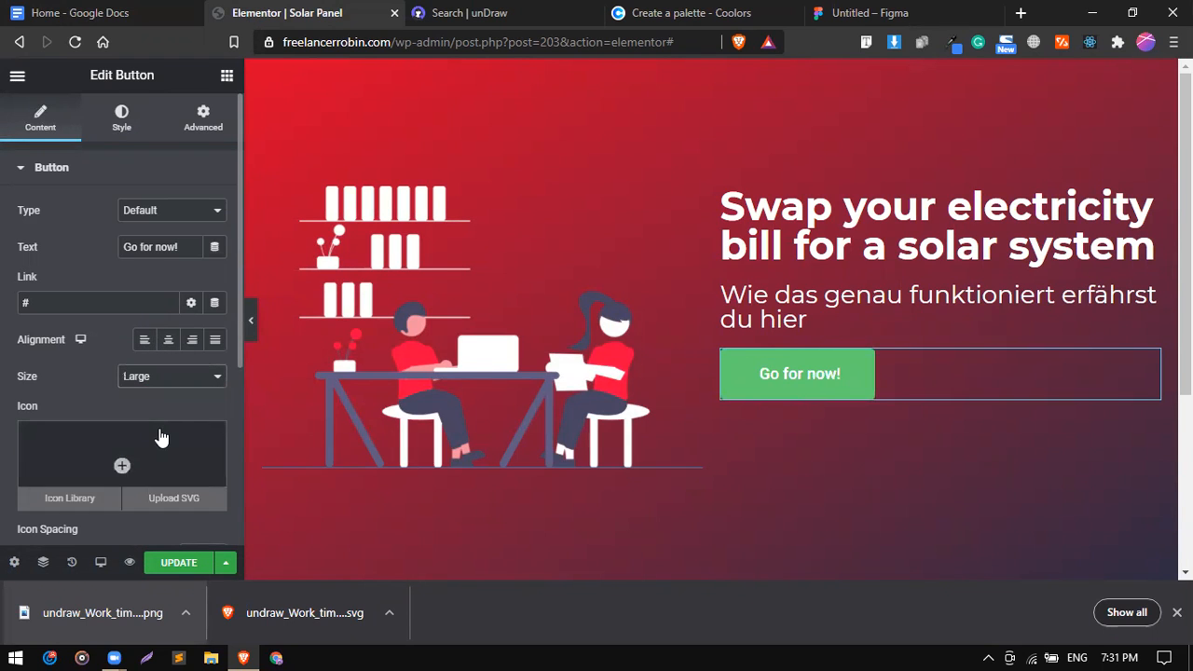
{"action": "left_click", "coordinate": [149, 373]}
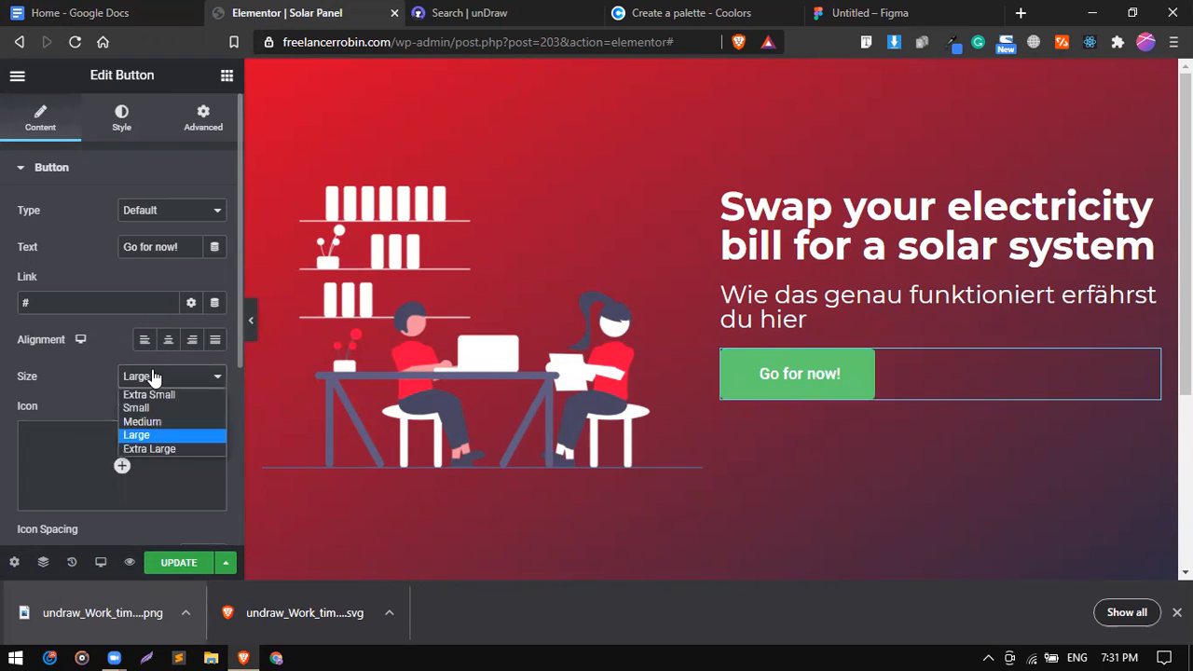
{"action": "left_click", "coordinate": [154, 425]}
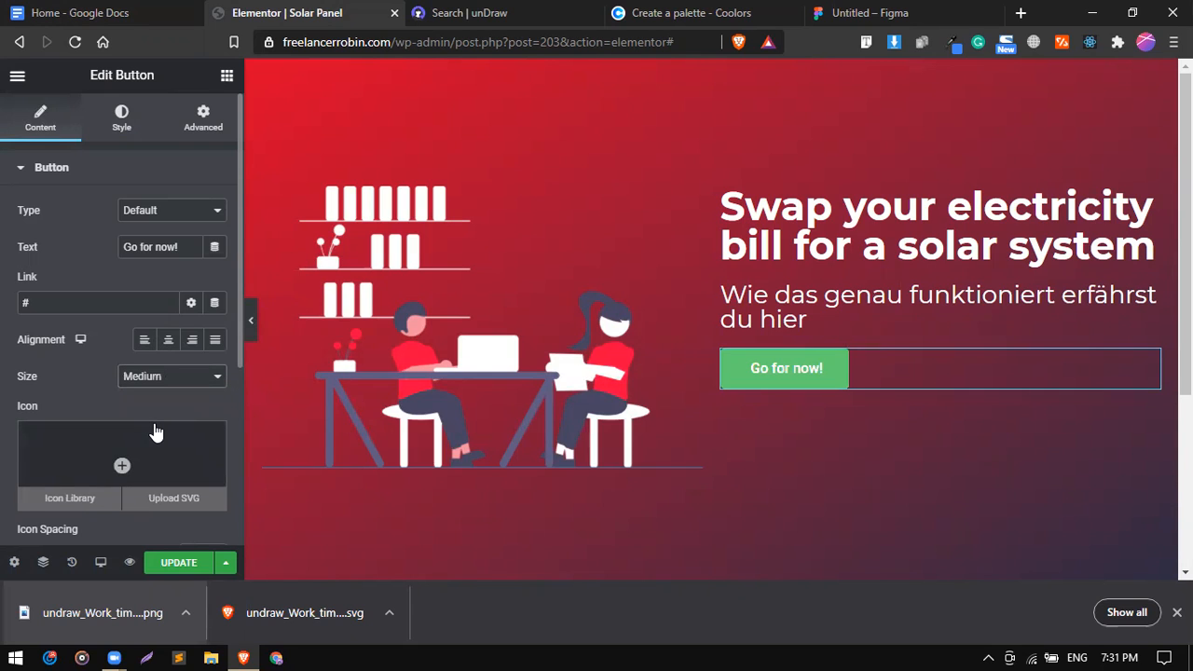
{"action": "left_click", "coordinate": [124, 135]}
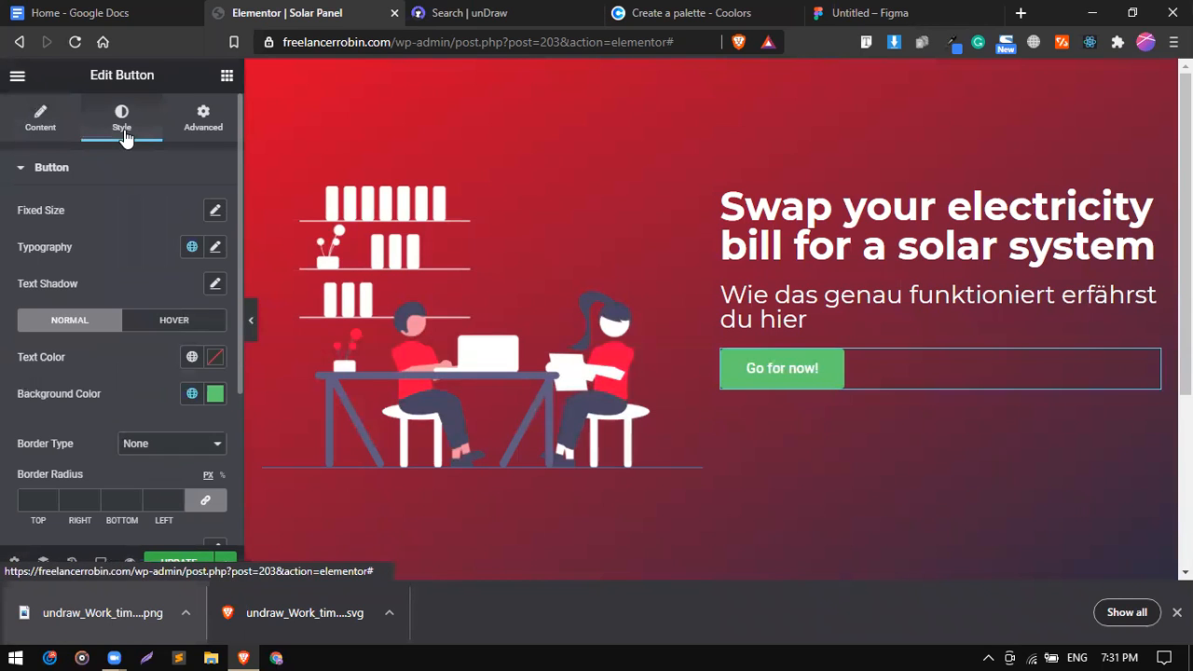
Set the button font to Montserrat at weight 600.
{"action": "left_click", "coordinate": [215, 248]}
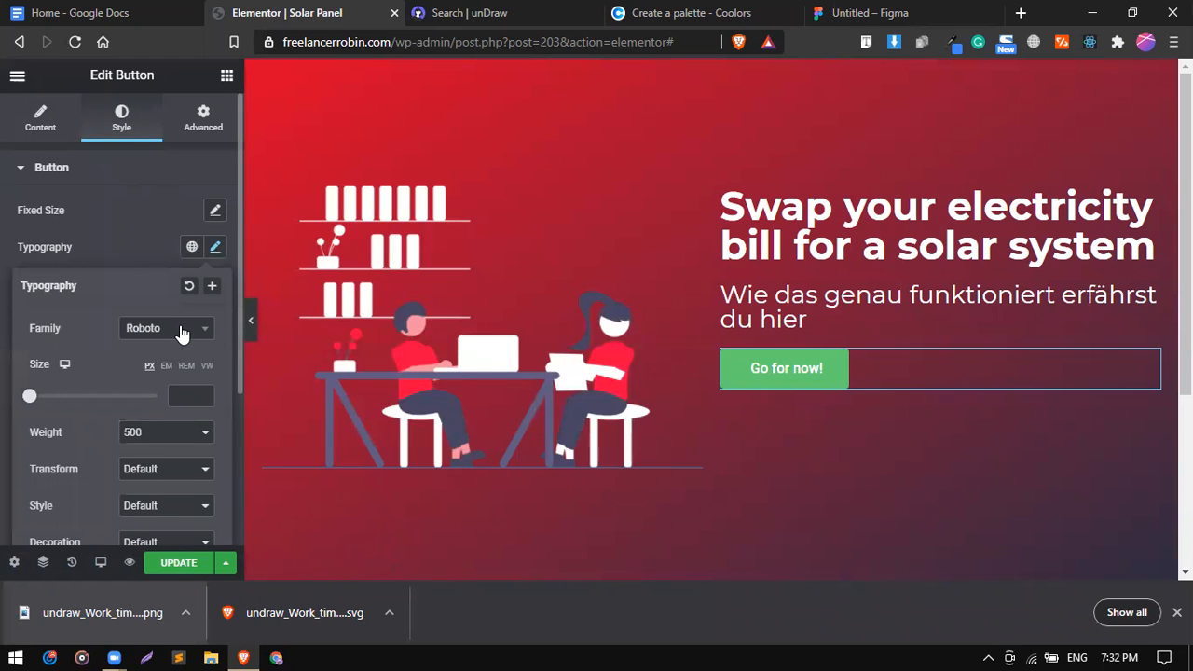
{"action": "left_click", "coordinate": [181, 334]}
{"action": "type", "text": "mon"}
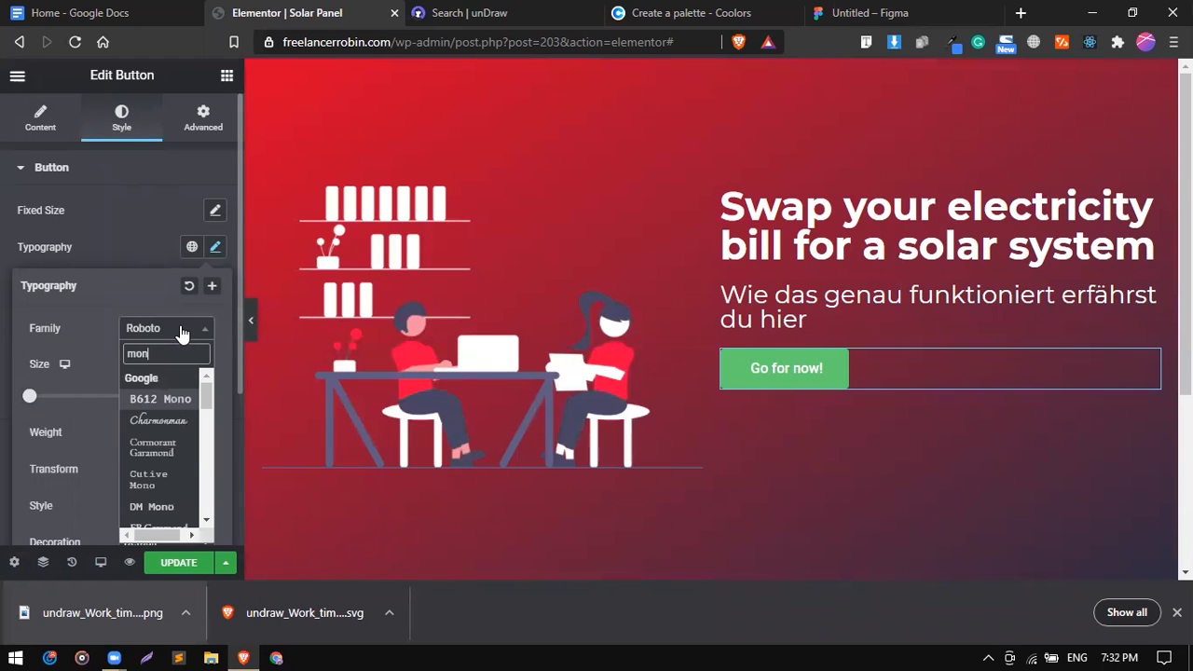
{"action": "type", "text": "t"}
{"action": "key", "text": "Down"}
{"action": "key", "text": "Down"}
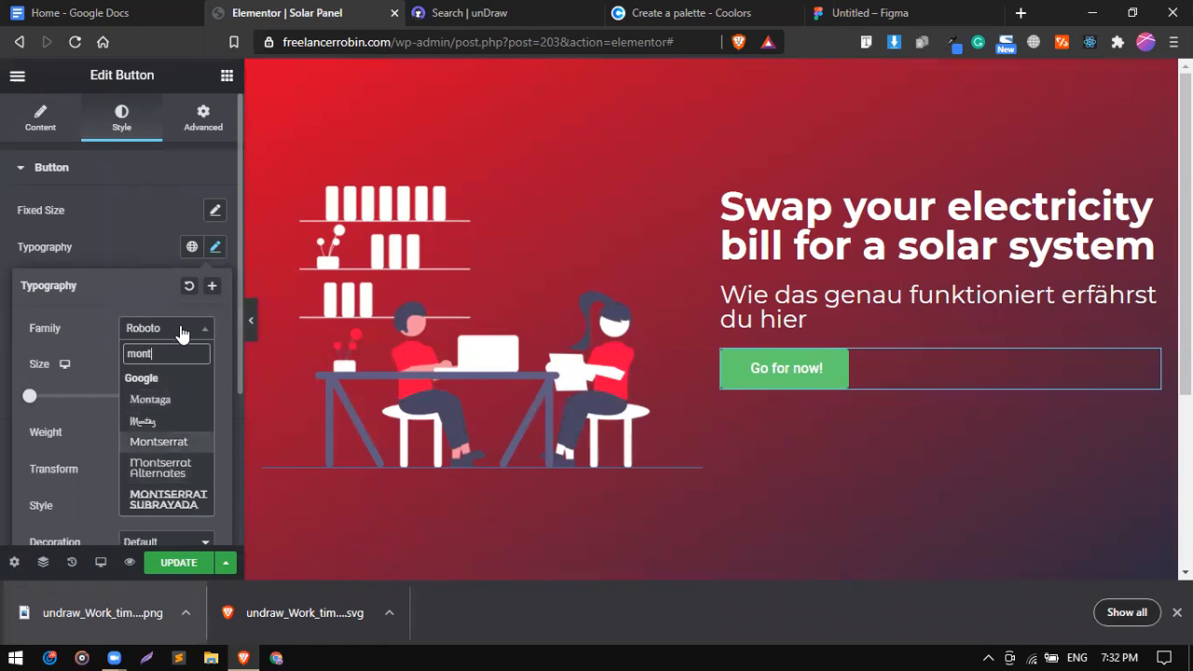
{"action": "key", "text": "Return"}
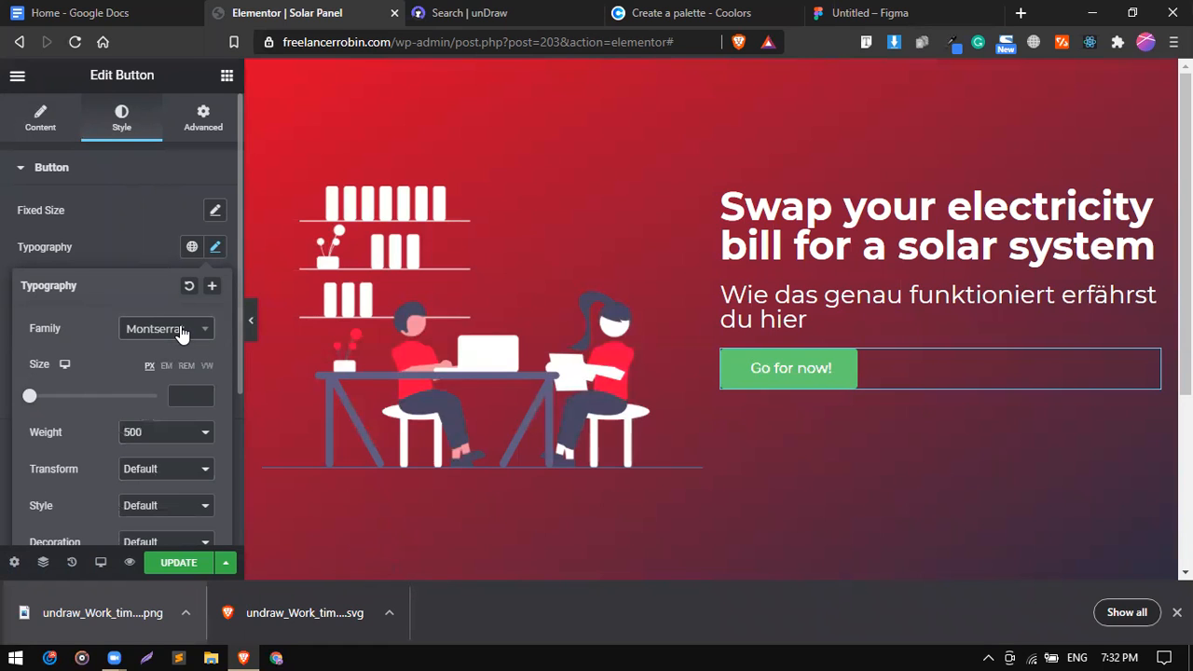
{"action": "left_click", "coordinate": [177, 433]}
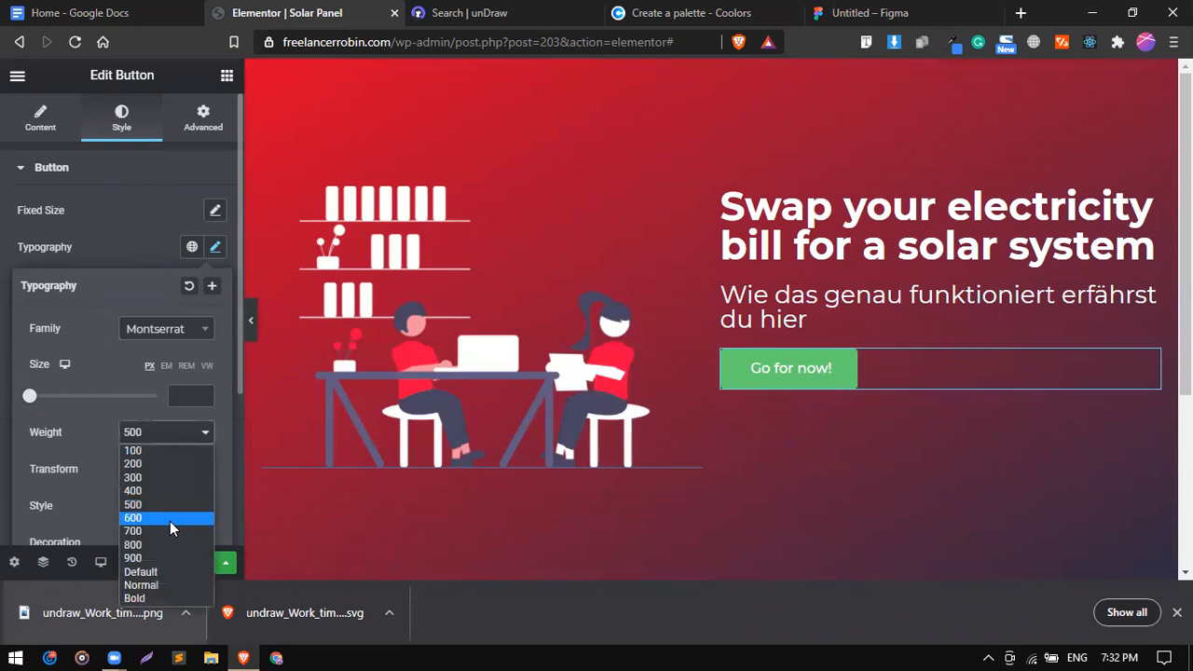
{"action": "left_click", "coordinate": [170, 519]}
Make the button text uppercase with 3.8 letter spacing.
{"action": "scroll", "coordinate": [152, 452], "scroll_direction": "down", "scroll_amount": 1}
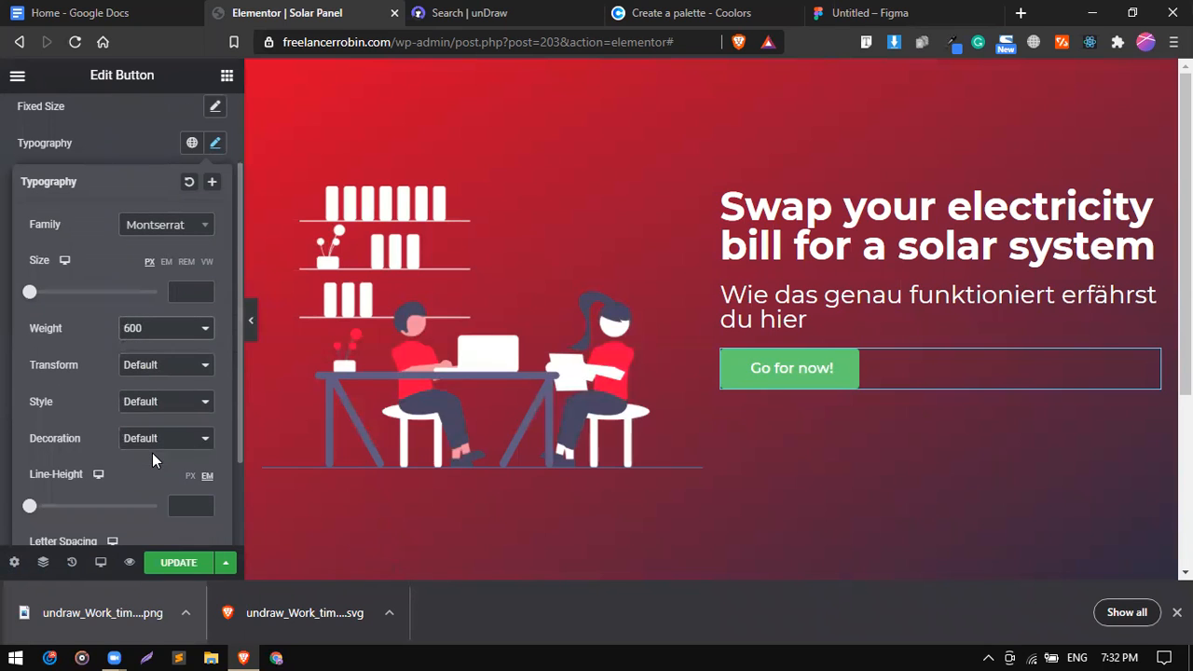
{"action": "left_click", "coordinate": [146, 374]}
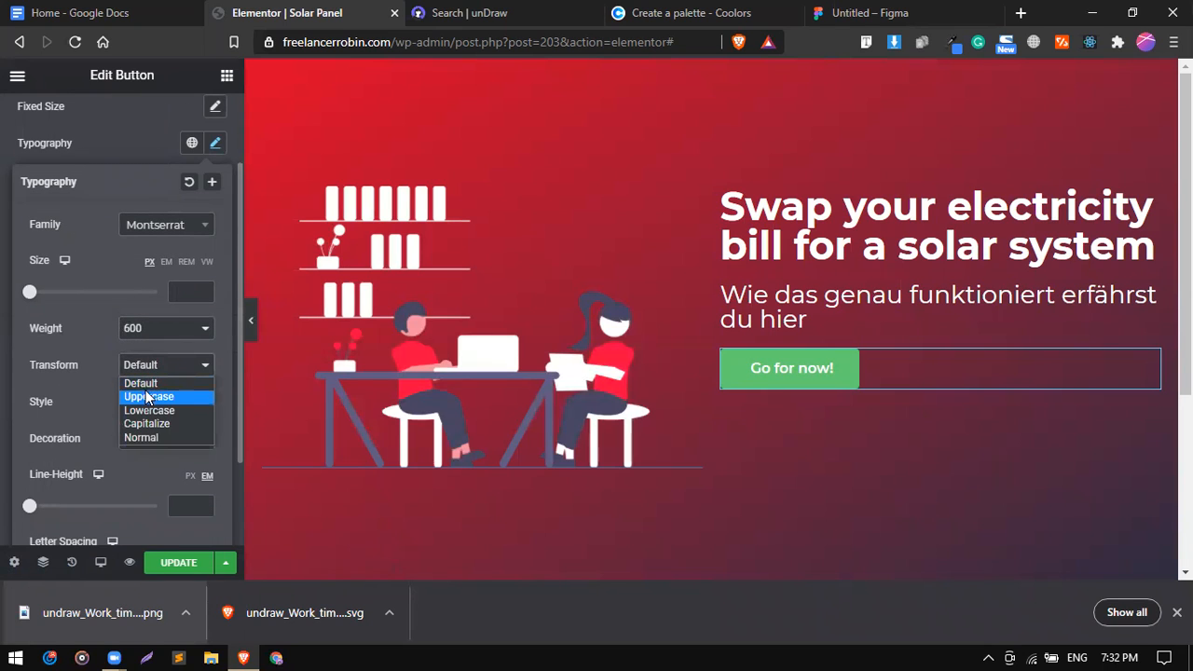
{"action": "left_click", "coordinate": [147, 397]}
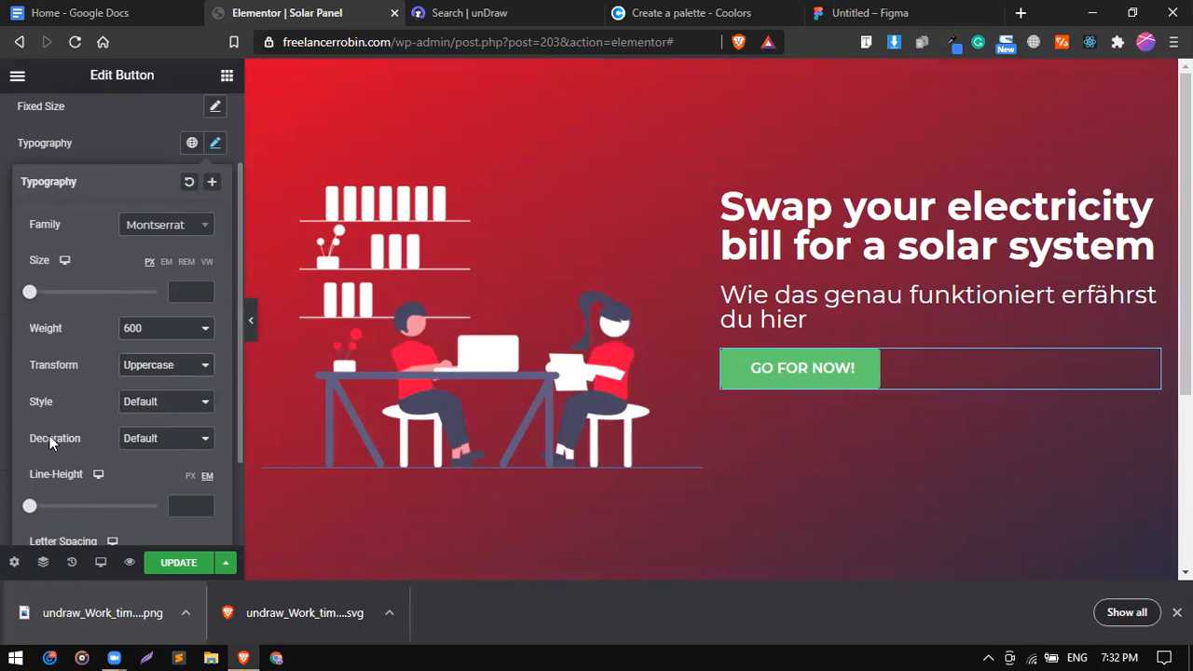
{"action": "scroll", "coordinate": [50, 435], "scroll_direction": "down", "scroll_amount": 1}
{"action": "left_click_drag", "start_coordinate": [70, 496], "coordinate": [104, 501]}
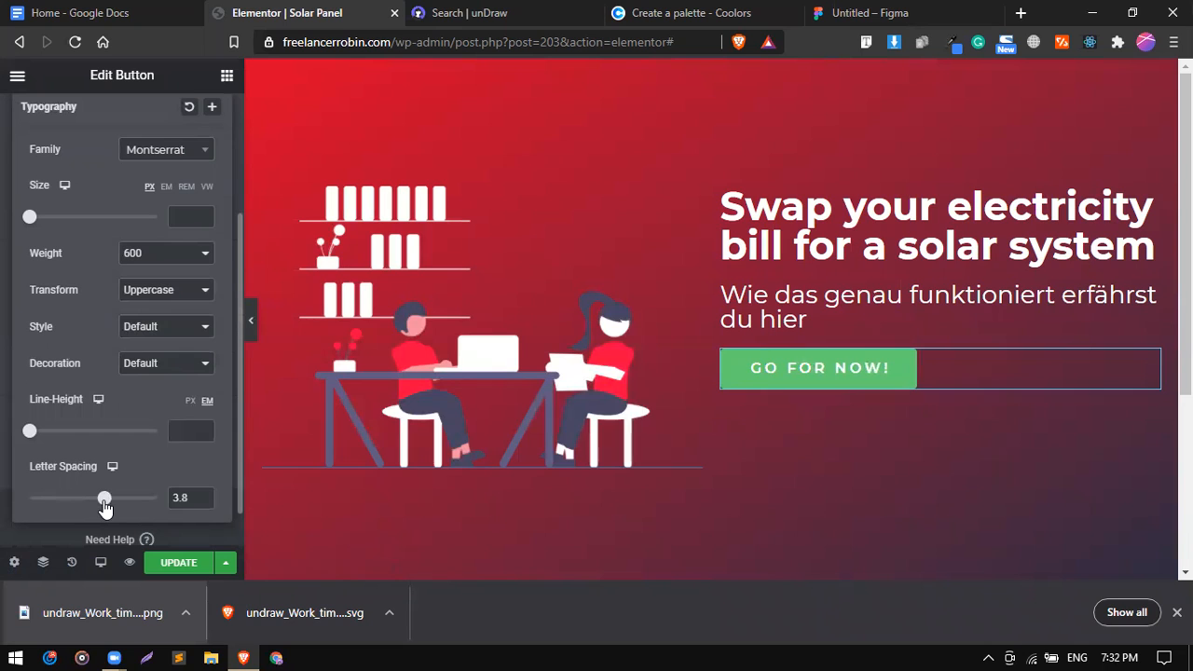
{"action": "scroll", "coordinate": [110, 254], "scroll_direction": "up", "scroll_amount": 2}
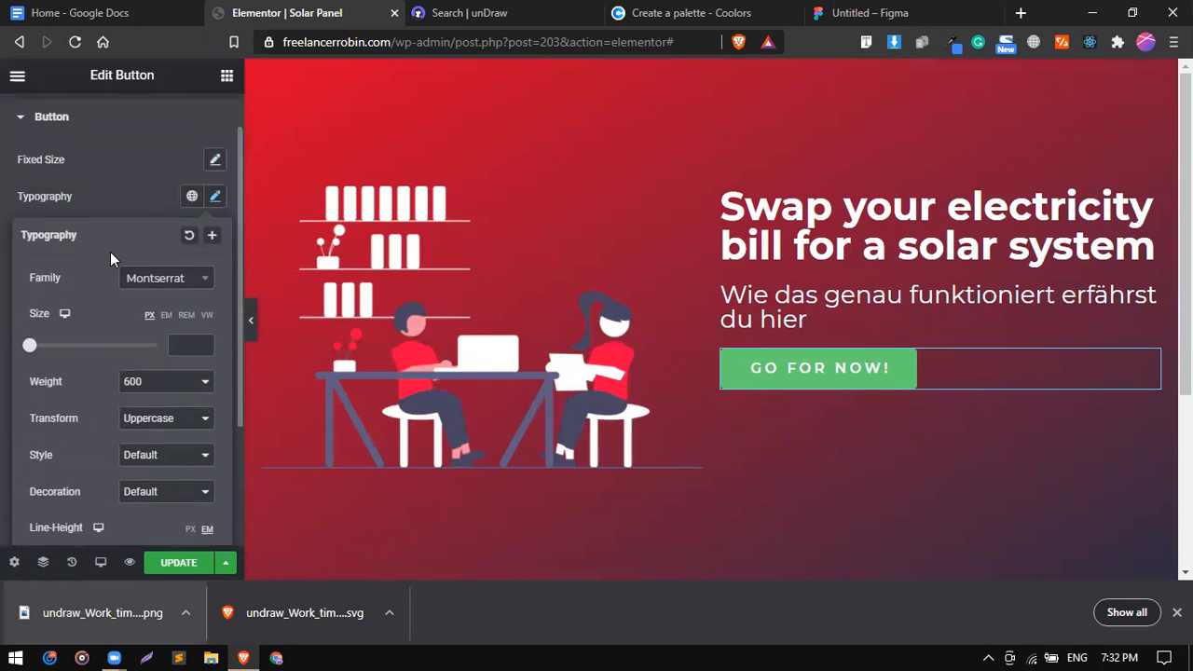
Copy the EDF2F4 hex code from the Coolors palette.
{"action": "left_click", "coordinate": [131, 227]}
{"action": "scroll", "coordinate": [132, 320], "scroll_direction": "down", "scroll_amount": 1}
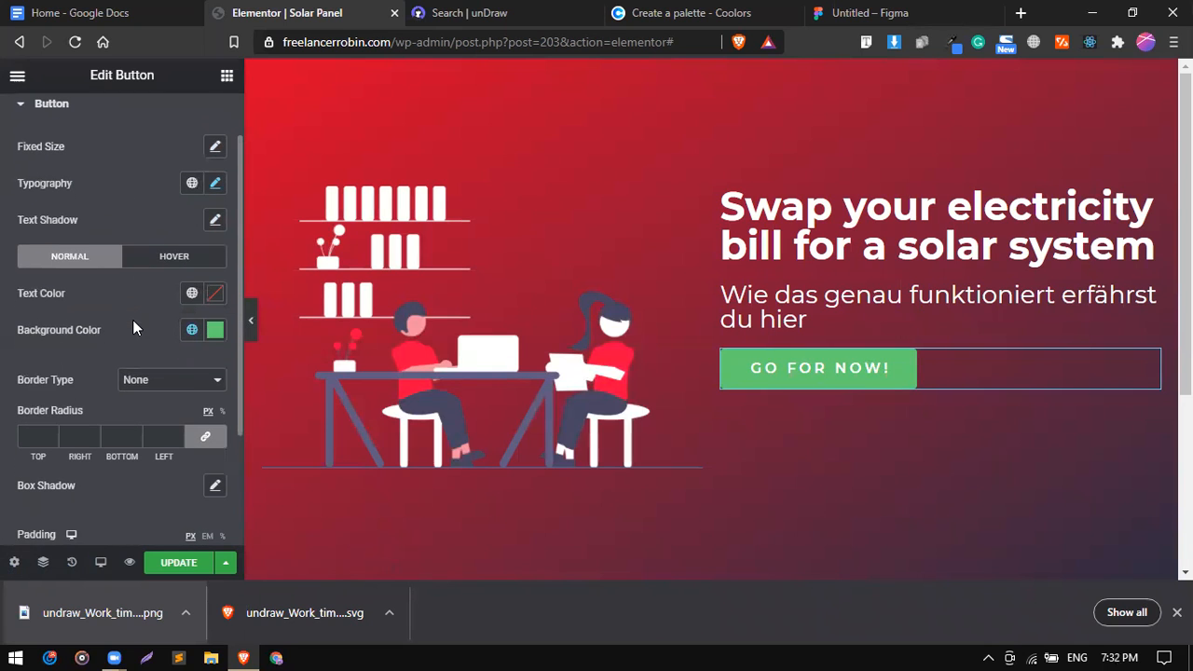
{"action": "left_click", "coordinate": [190, 331]}
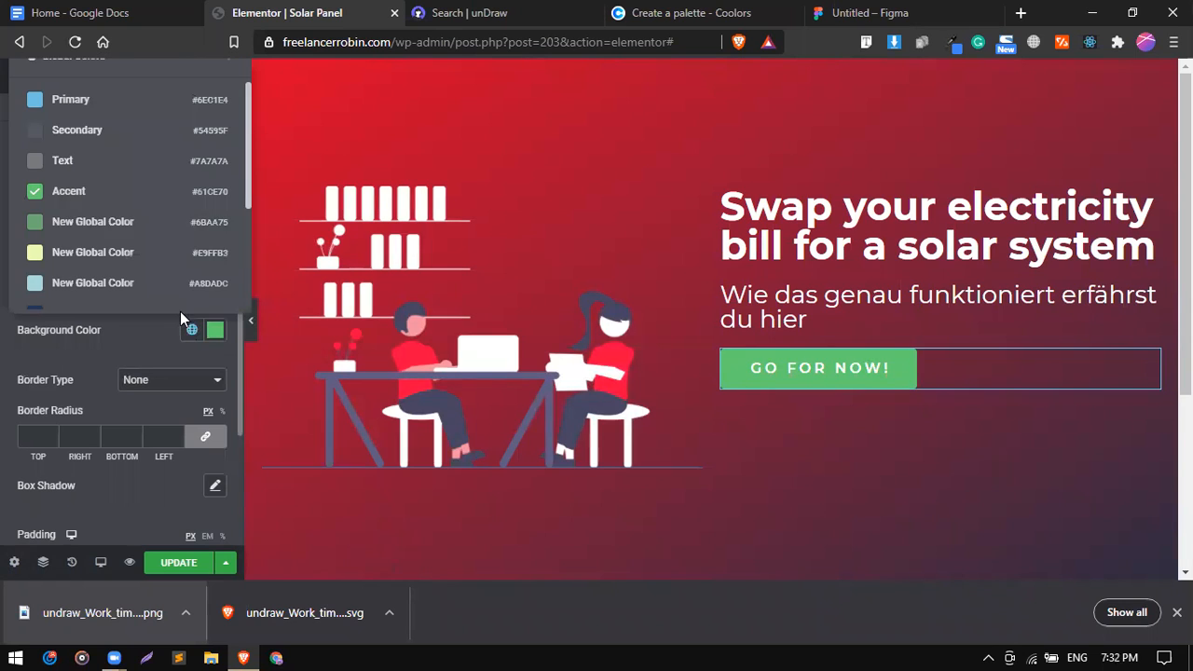
{"action": "scroll", "coordinate": [181, 192], "scroll_direction": "down", "scroll_amount": 5}
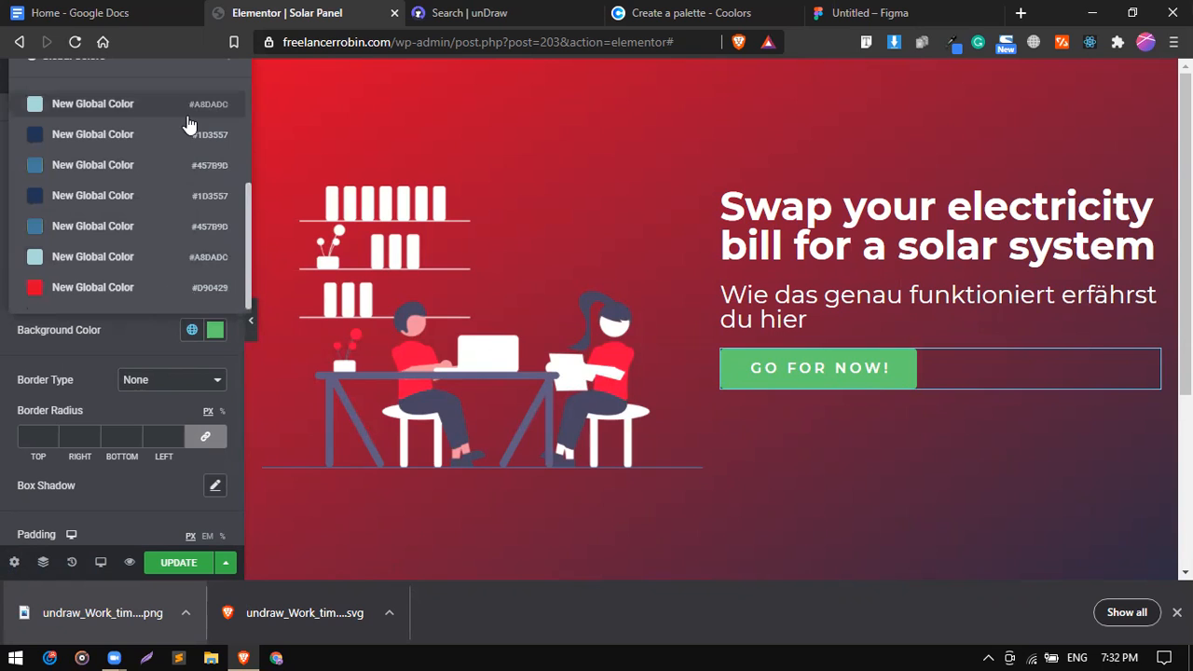
{"action": "left_click", "coordinate": [648, 13]}
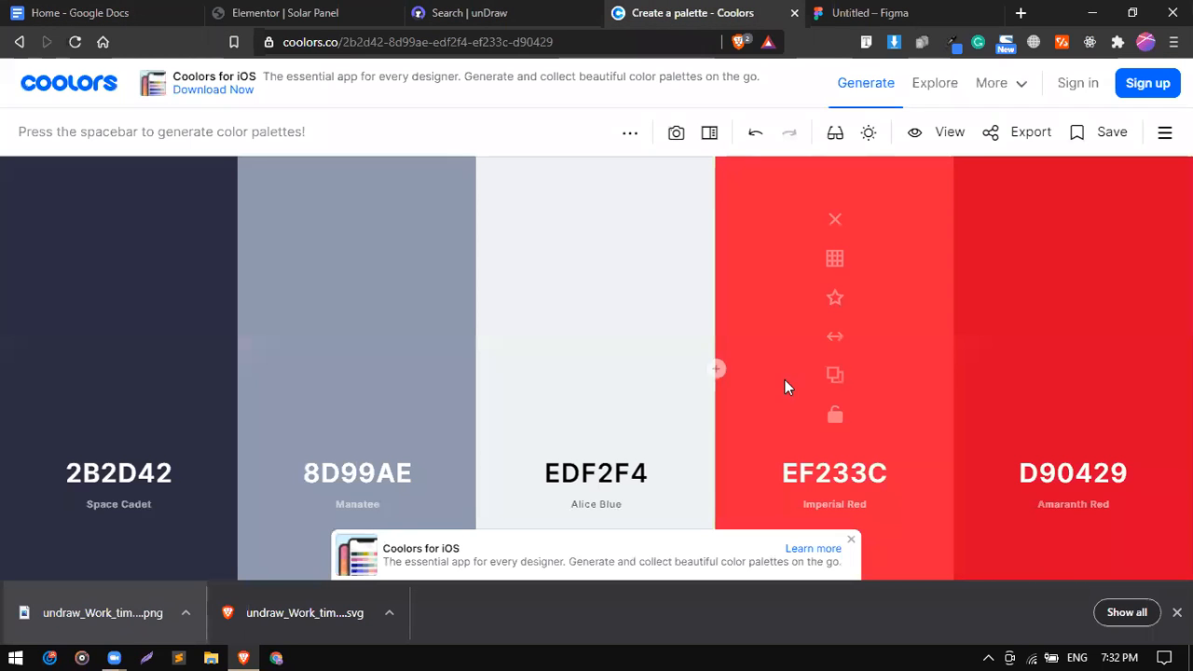
{"action": "left_click", "coordinate": [834, 477]}
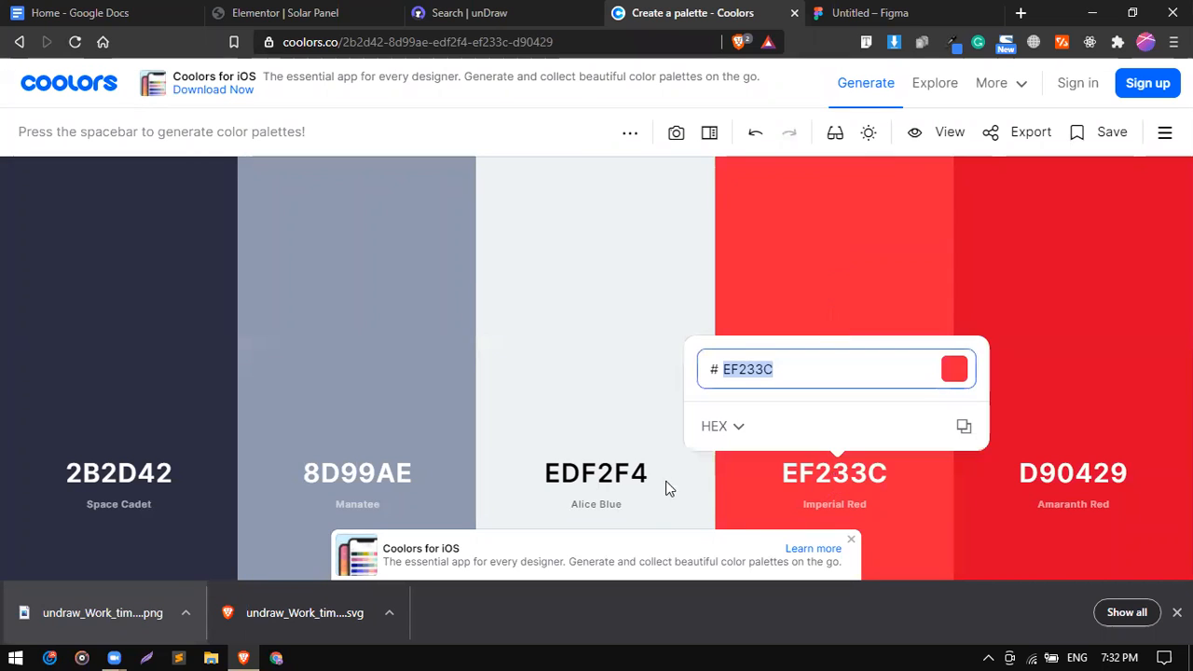
{"action": "left_click", "coordinate": [596, 474]}
{"action": "left_click", "coordinate": [601, 474]}
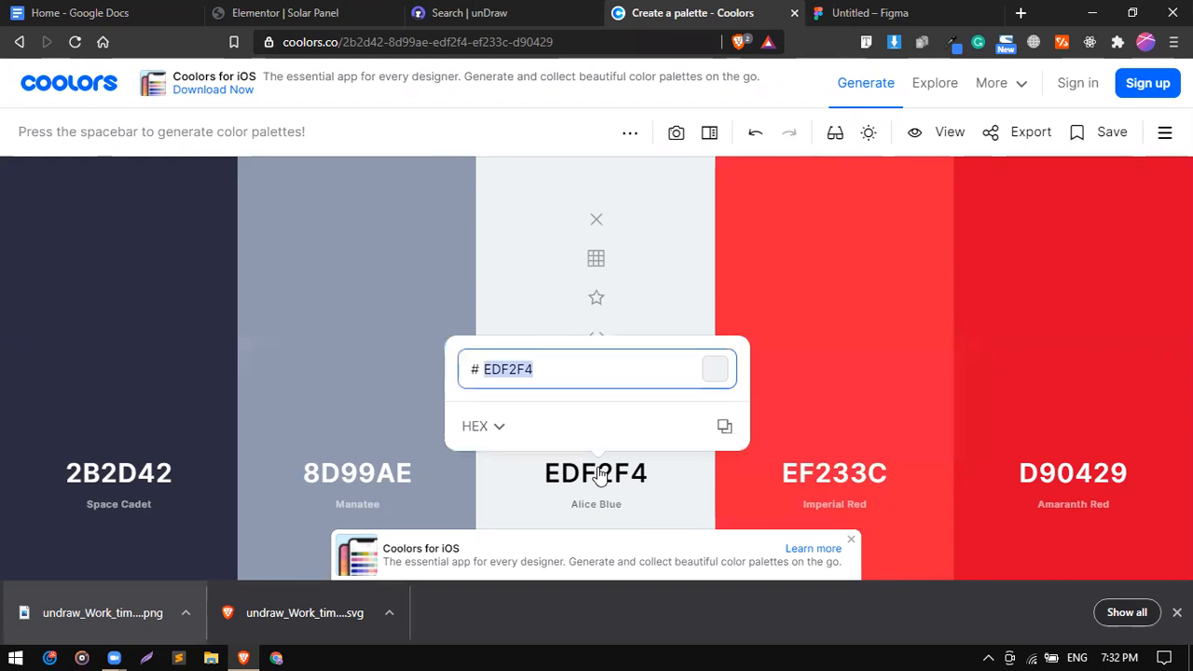
{"action": "left_click", "coordinate": [724, 426]}
Paste EDF2F4 as the button's background colour.
{"action": "left_click", "coordinate": [112, 13]}
{"action": "left_click", "coordinate": [266, 10]}
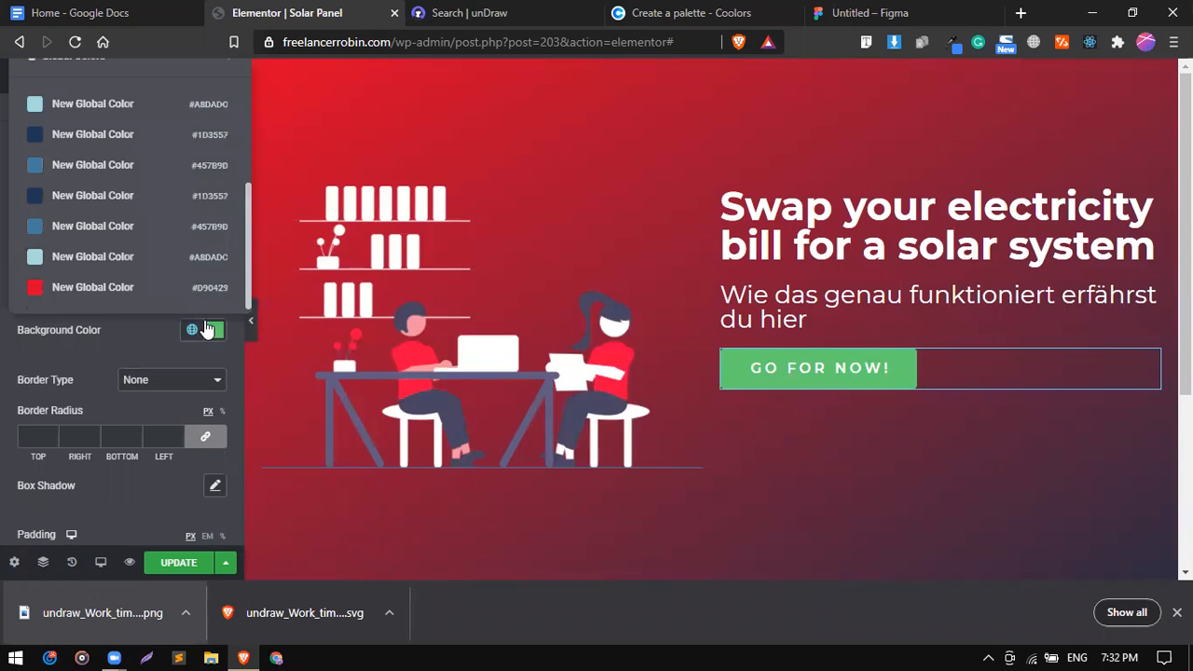
{"action": "left_click", "coordinate": [214, 332]}
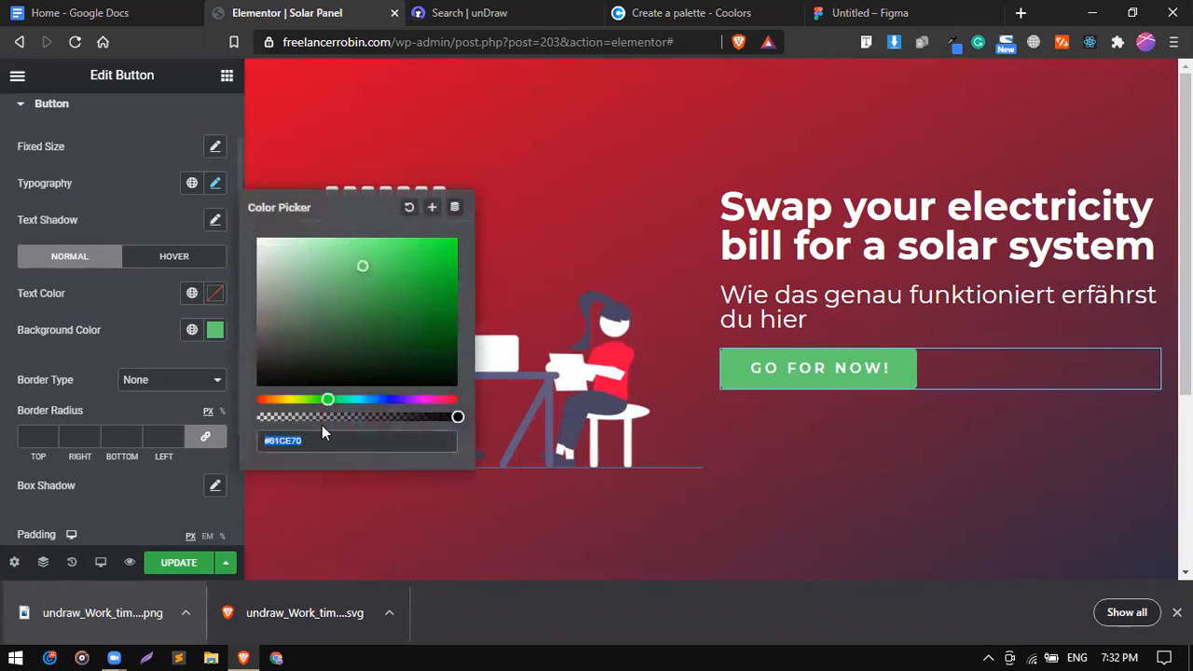
{"action": "key", "text": "ctrl+v"}
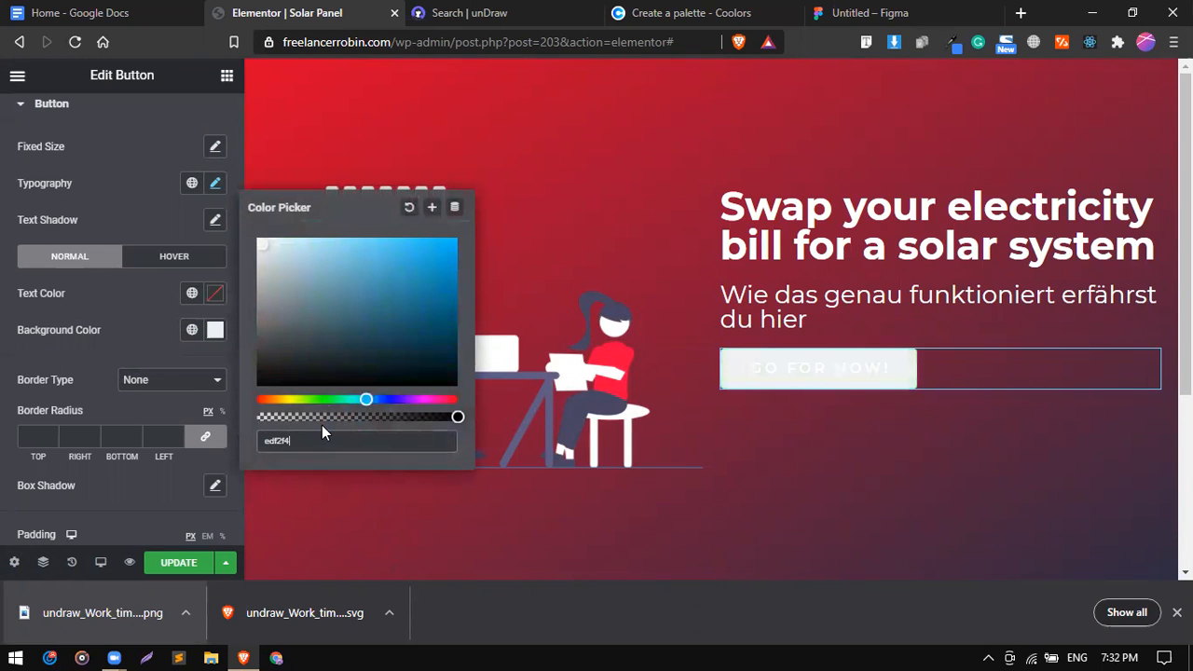
{"action": "left_click", "coordinate": [142, 312]}
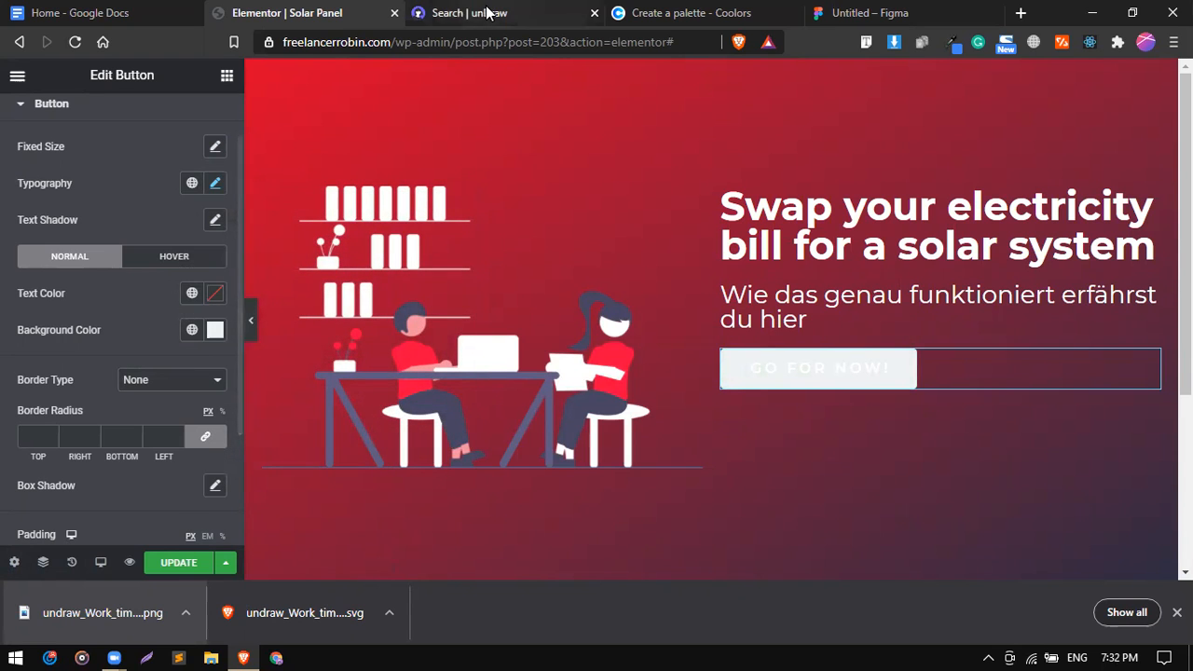
Set the button text colour to the red global colour #D90429.
{"action": "left_click", "coordinate": [441, 11]}
{"action": "left_click", "coordinate": [333, 12]}
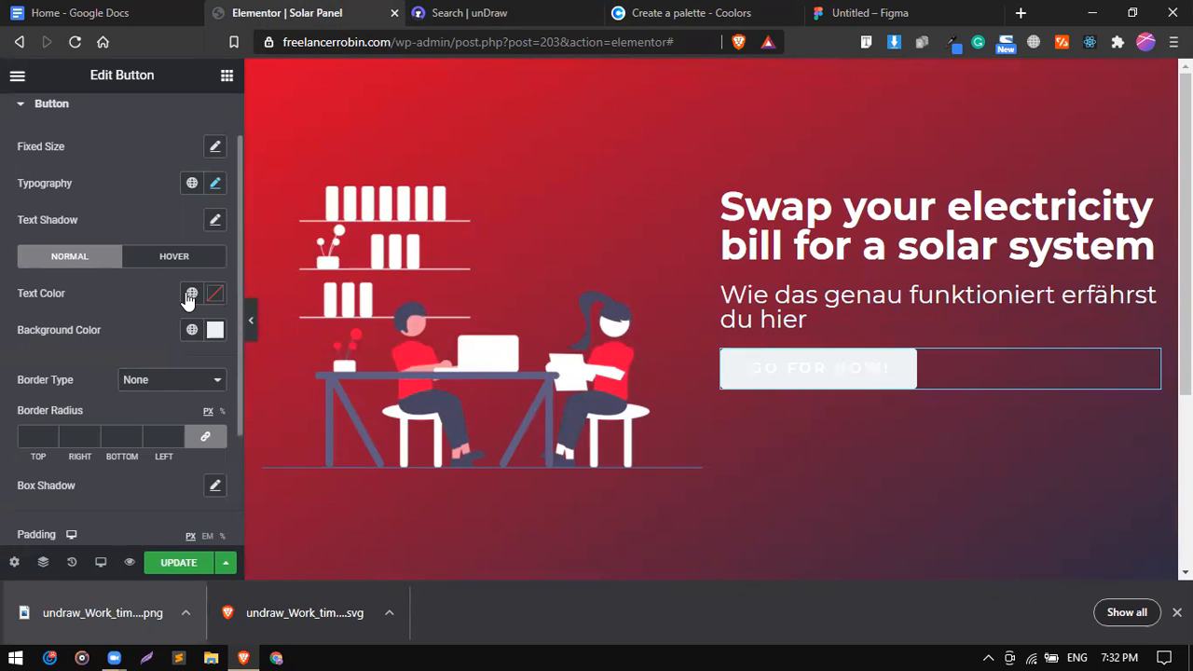
{"action": "left_click", "coordinate": [191, 293]}
{"action": "scroll", "coordinate": [159, 422], "scroll_direction": "down", "scroll_amount": 5}
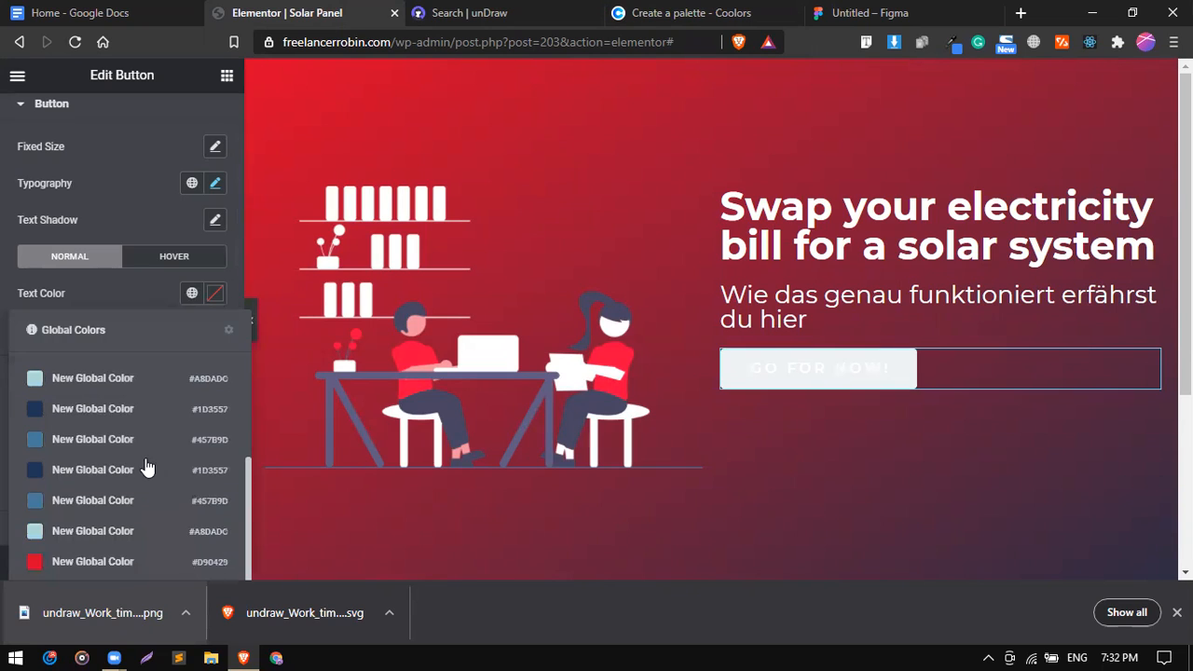
{"action": "left_click", "coordinate": [147, 561]}
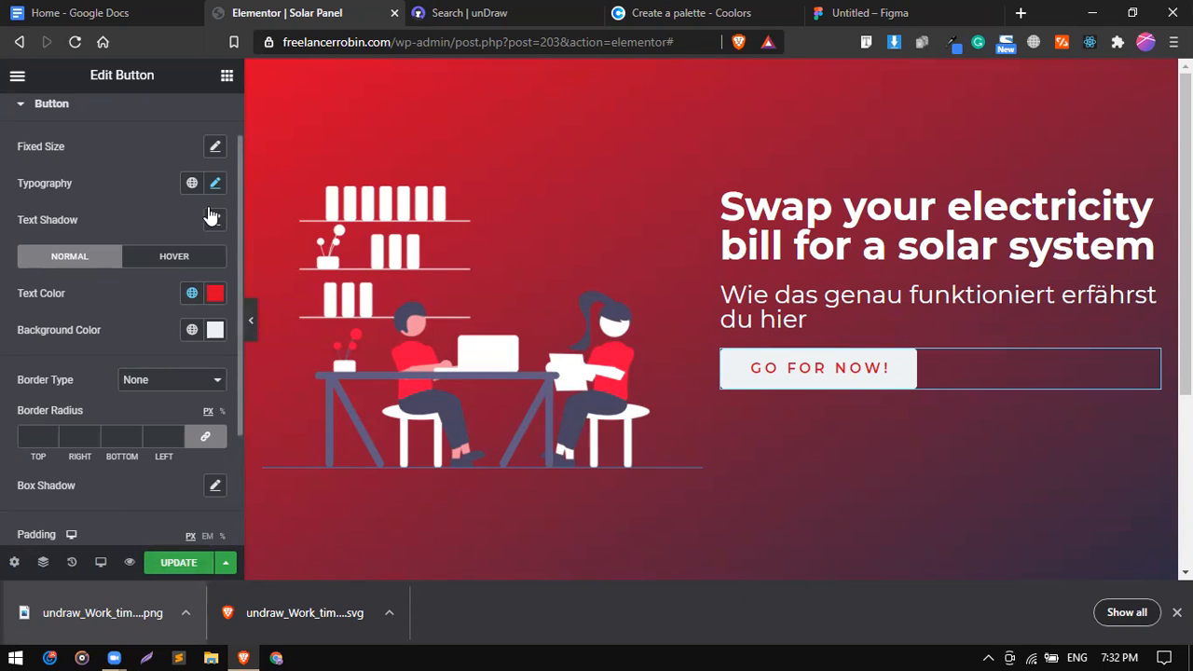
{"action": "scroll", "coordinate": [186, 168], "scroll_direction": "up", "scroll_amount": 2}
{"action": "left_click", "coordinate": [210, 133]}
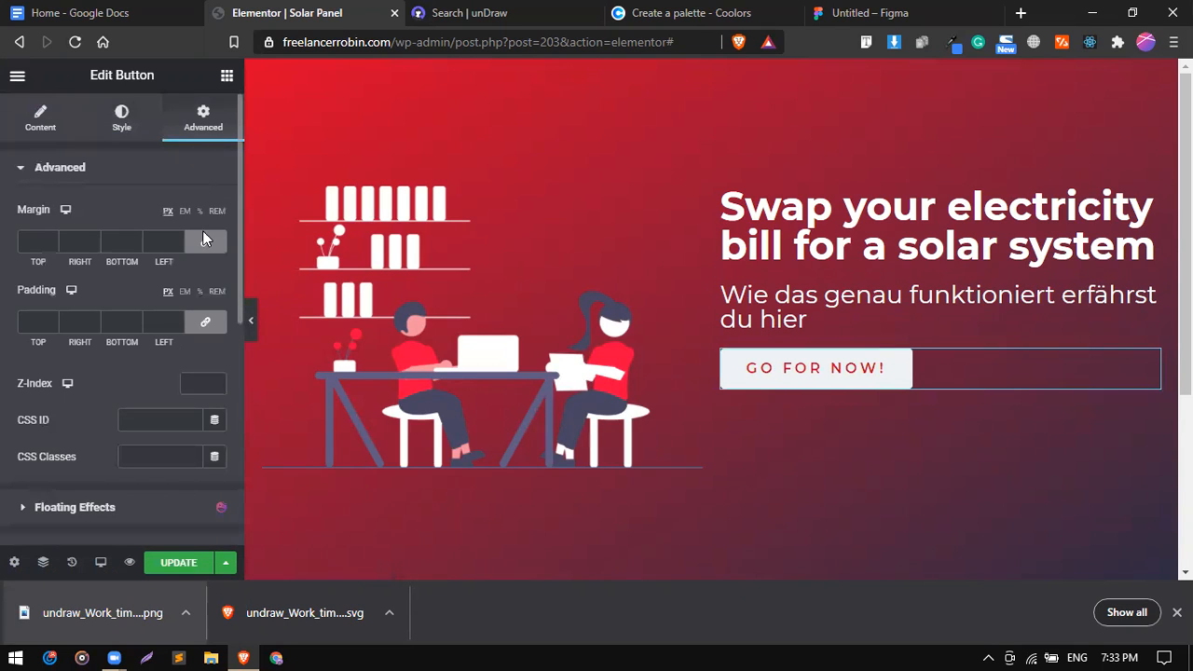
Unlink the button margins and set the top margin to 30 px.
{"action": "left_click", "coordinate": [205, 242]}
{"action": "type", "text": "50"}
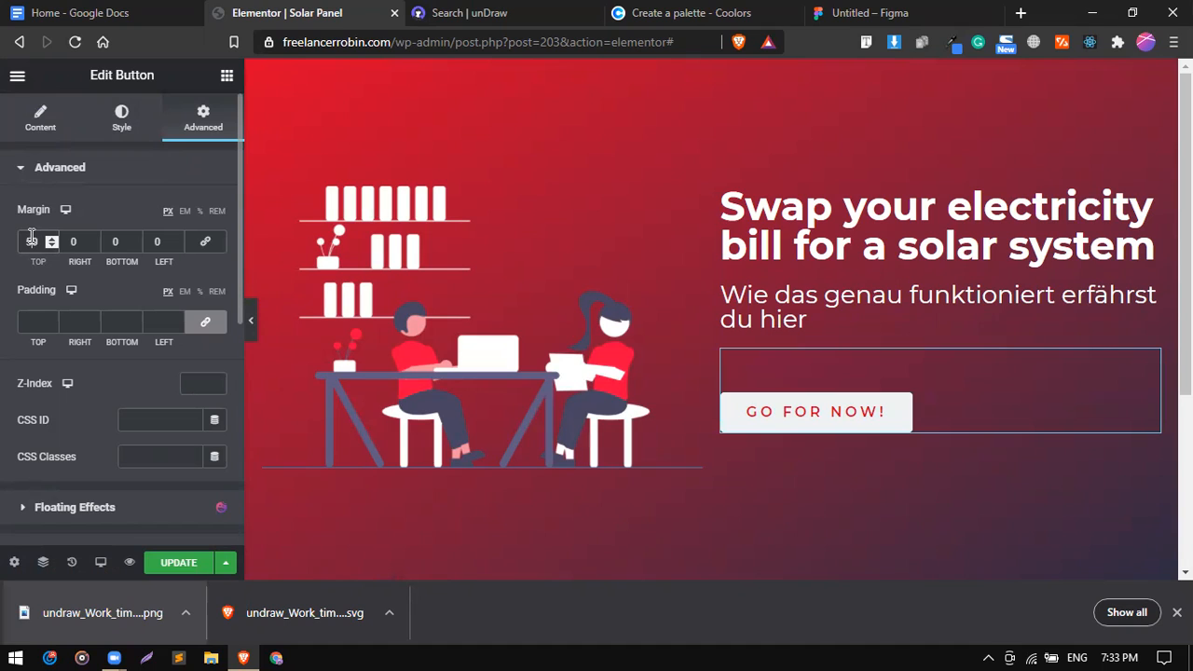
{"action": "key", "text": "BackSpace"}
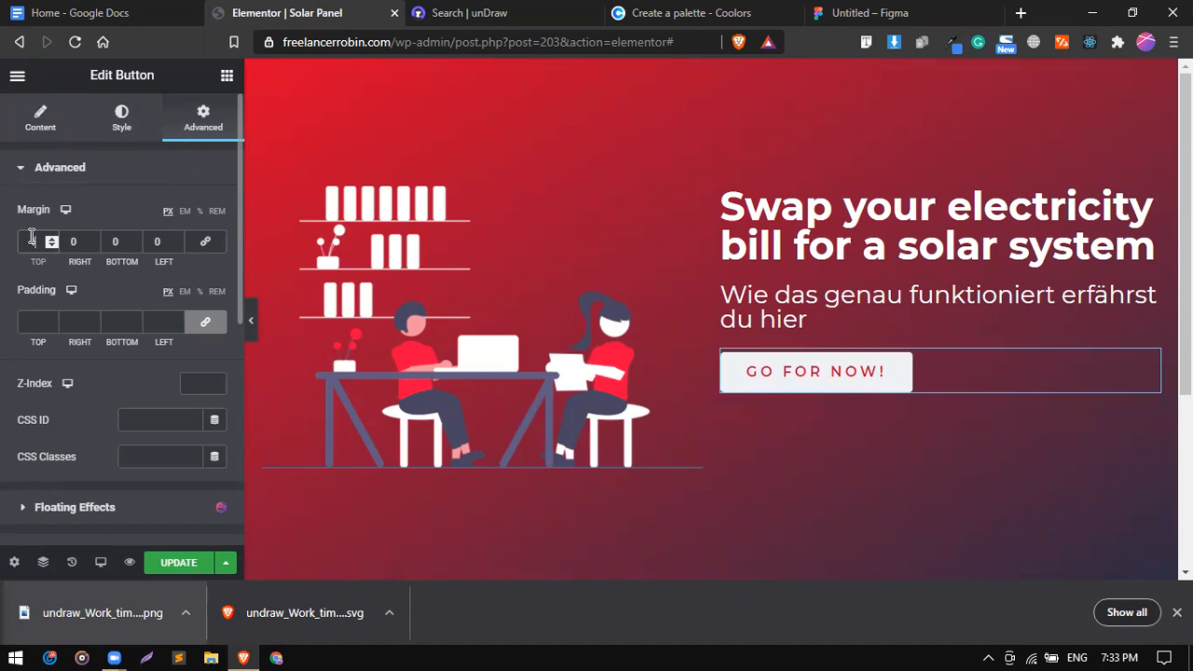
{"action": "type", "text": "30"}
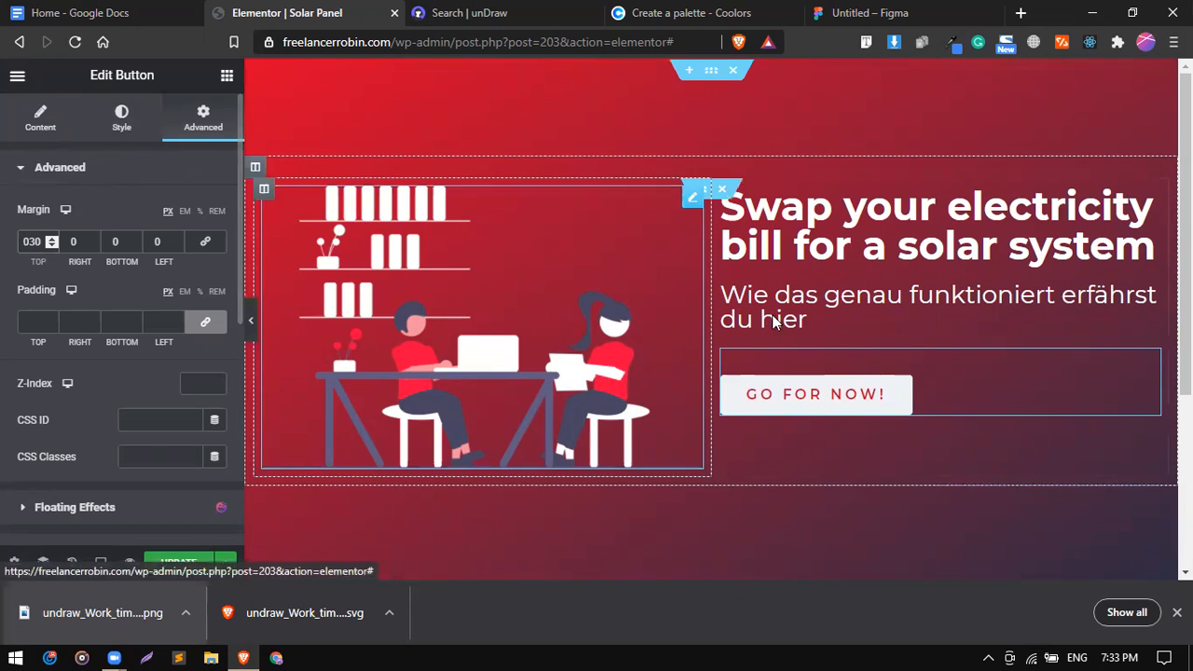
Give the button a Float hover animation in place of Pop.
{"action": "left_click", "coordinate": [119, 117]}
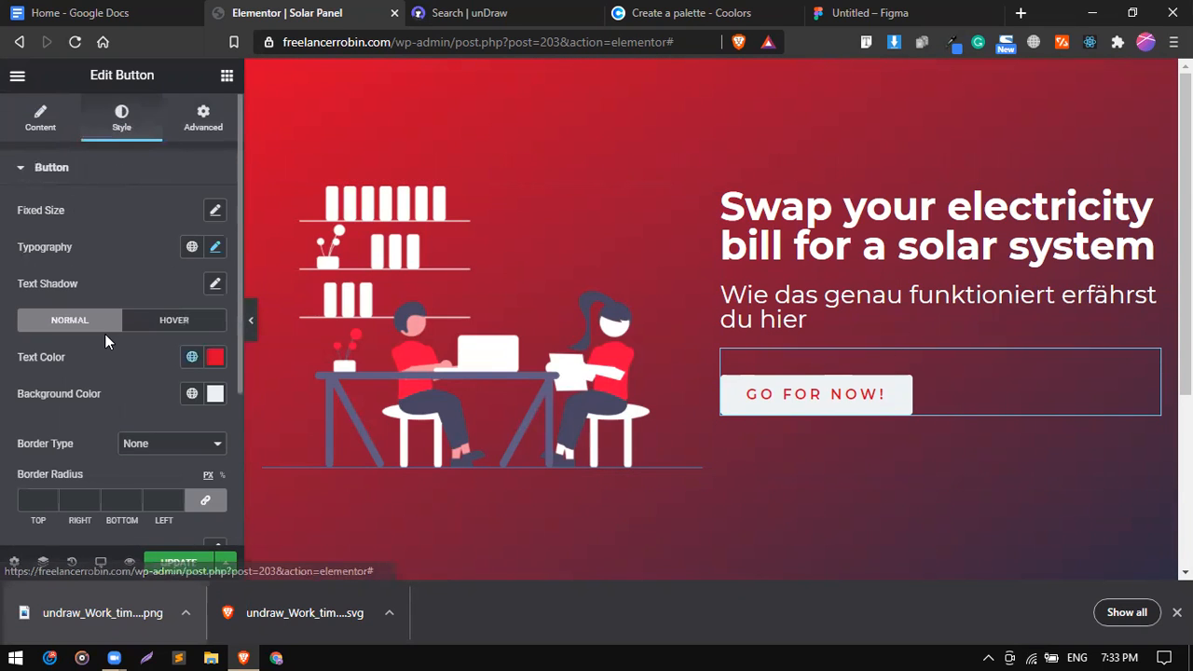
{"action": "scroll", "coordinate": [105, 334], "scroll_direction": "down", "scroll_amount": 1}
{"action": "left_click", "coordinate": [163, 259]}
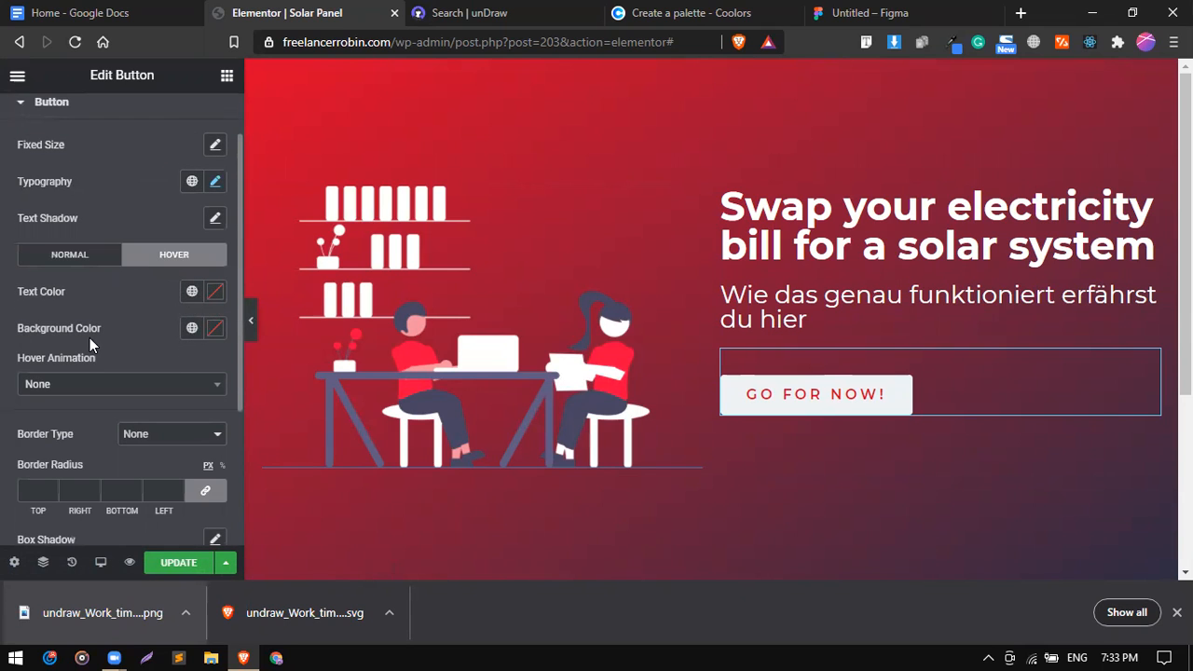
{"action": "scroll", "coordinate": [90, 338], "scroll_direction": "down", "scroll_amount": 1}
{"action": "left_click", "coordinate": [115, 310]}
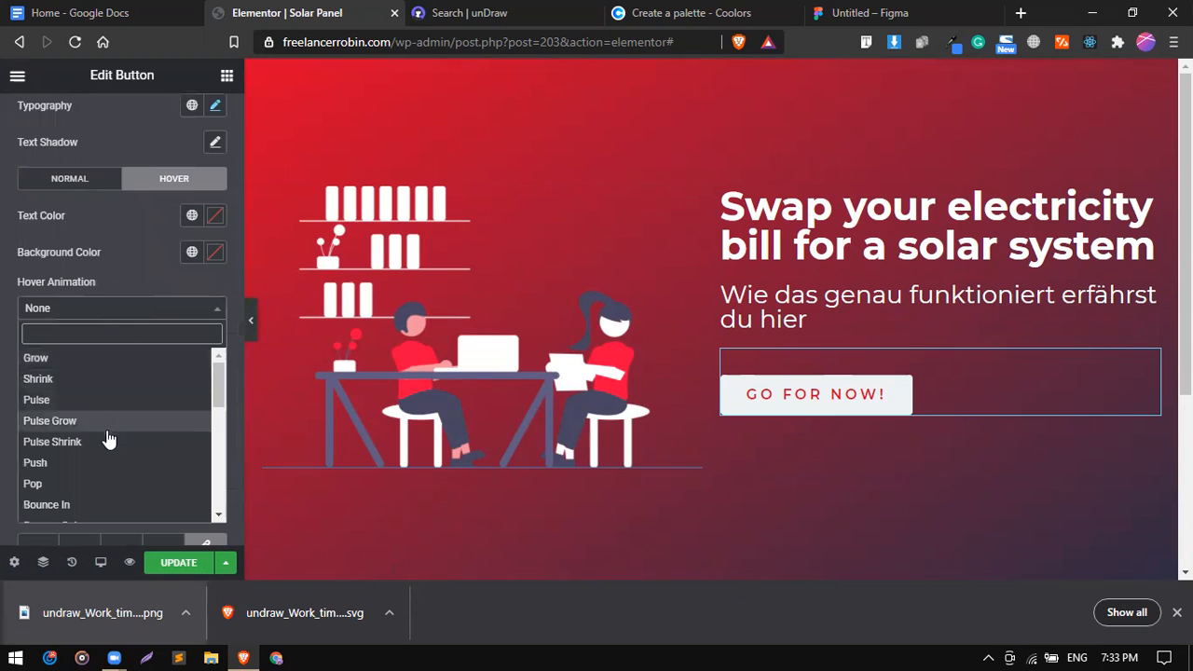
{"action": "left_click", "coordinate": [96, 483]}
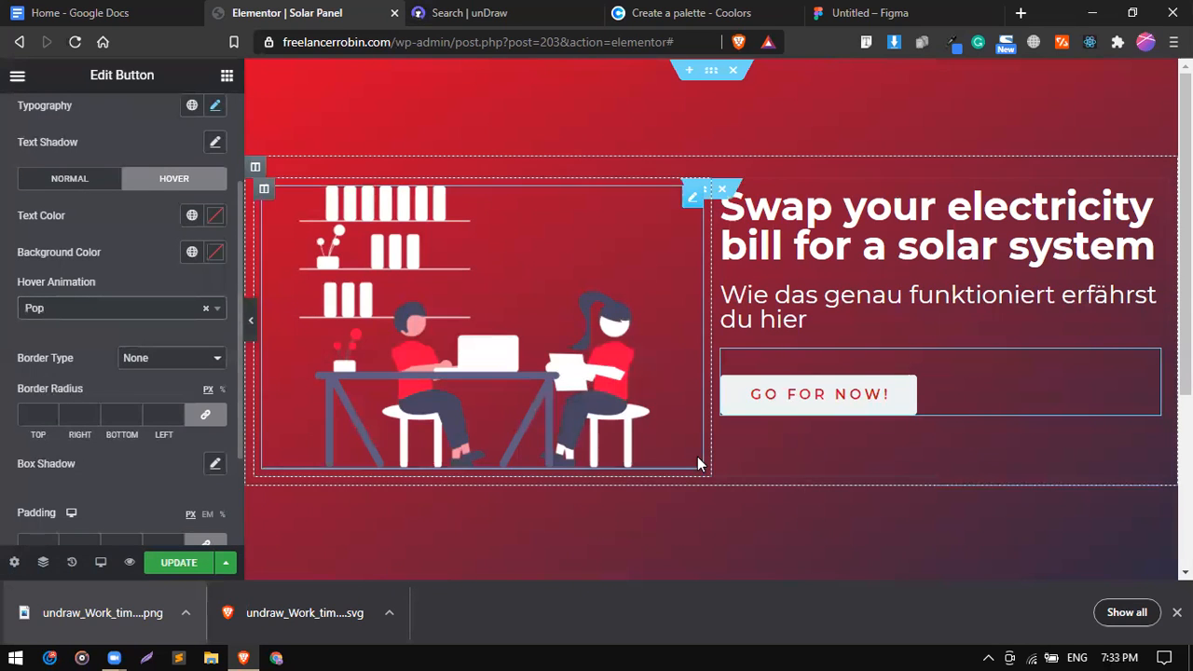
{"action": "left_click", "coordinate": [171, 312]}
{"action": "scroll", "coordinate": [125, 414], "scroll_direction": "down", "scroll_amount": 3}
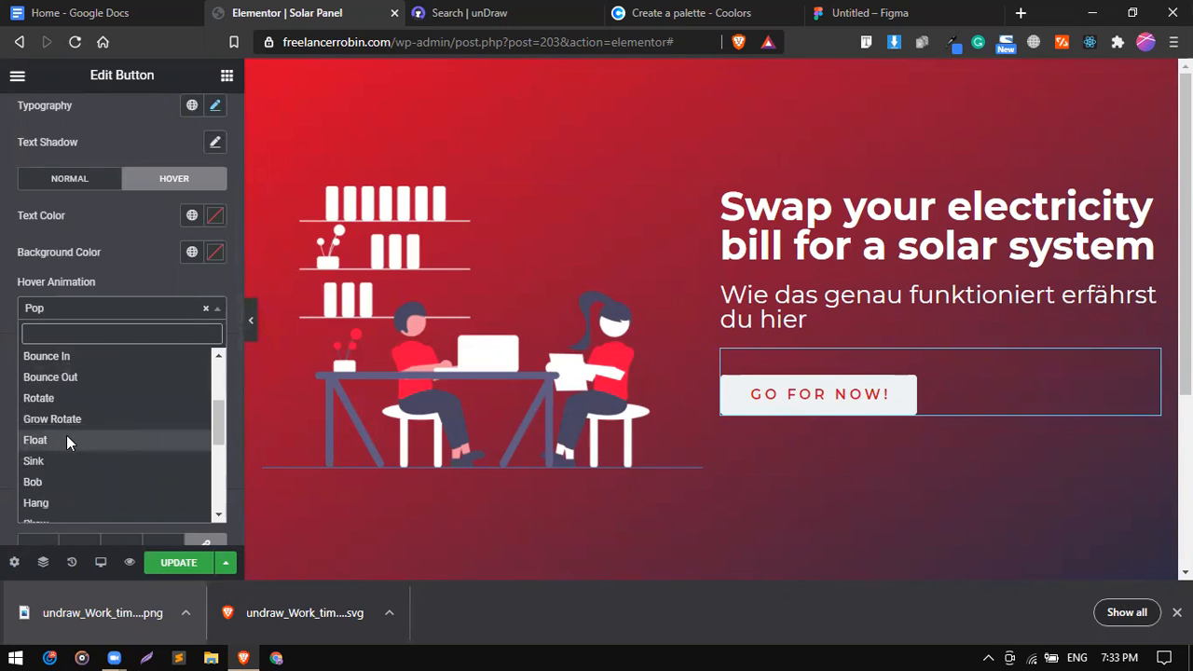
{"action": "left_click", "coordinate": [66, 441]}
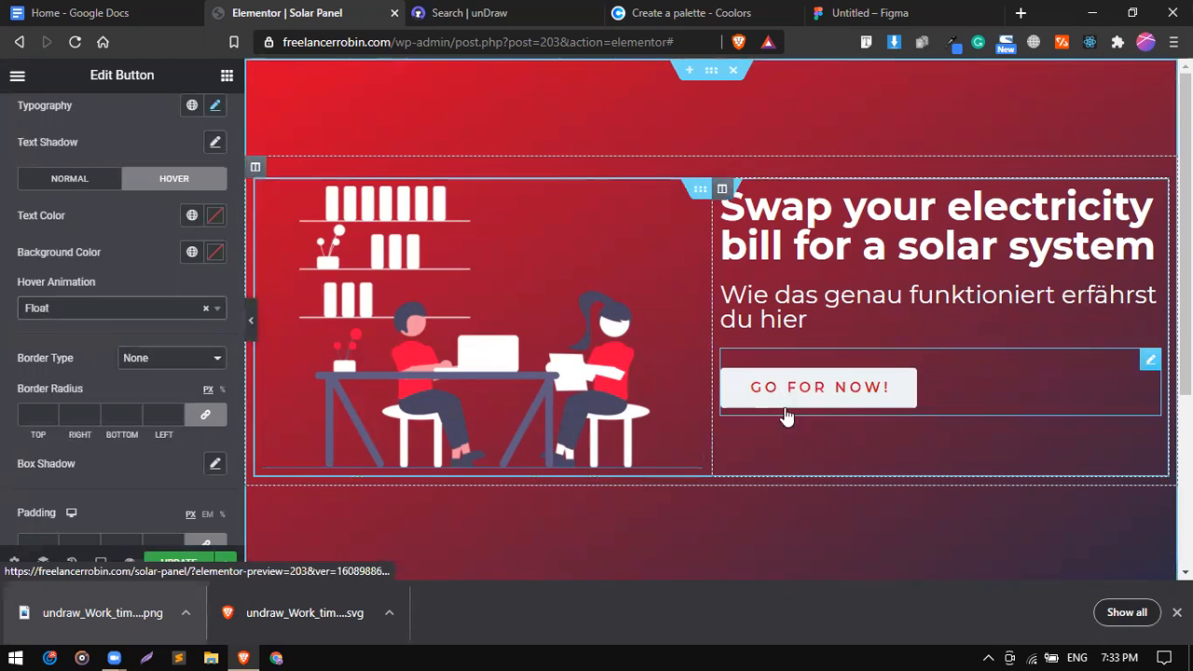
{"action": "left_click", "coordinate": [191, 256]}
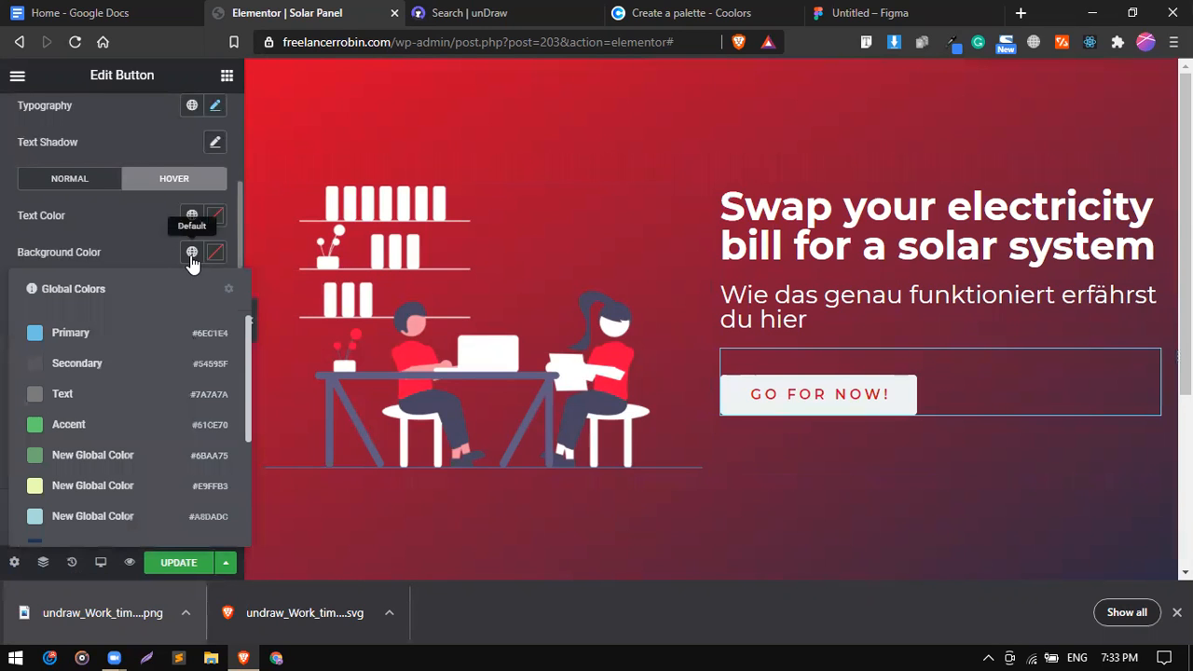
Copy EF233C from the Coolors Imperial Red column, then return to the Elementor editor.
{"action": "left_click", "coordinate": [562, 9]}
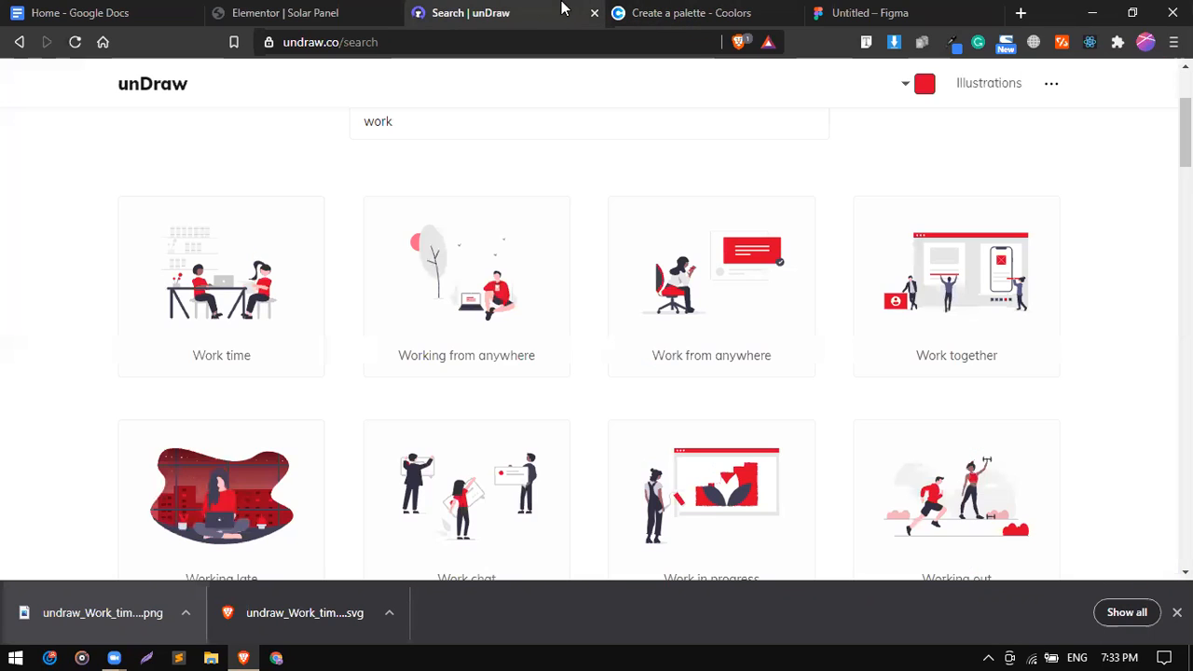
{"action": "left_click", "coordinate": [682, 9]}
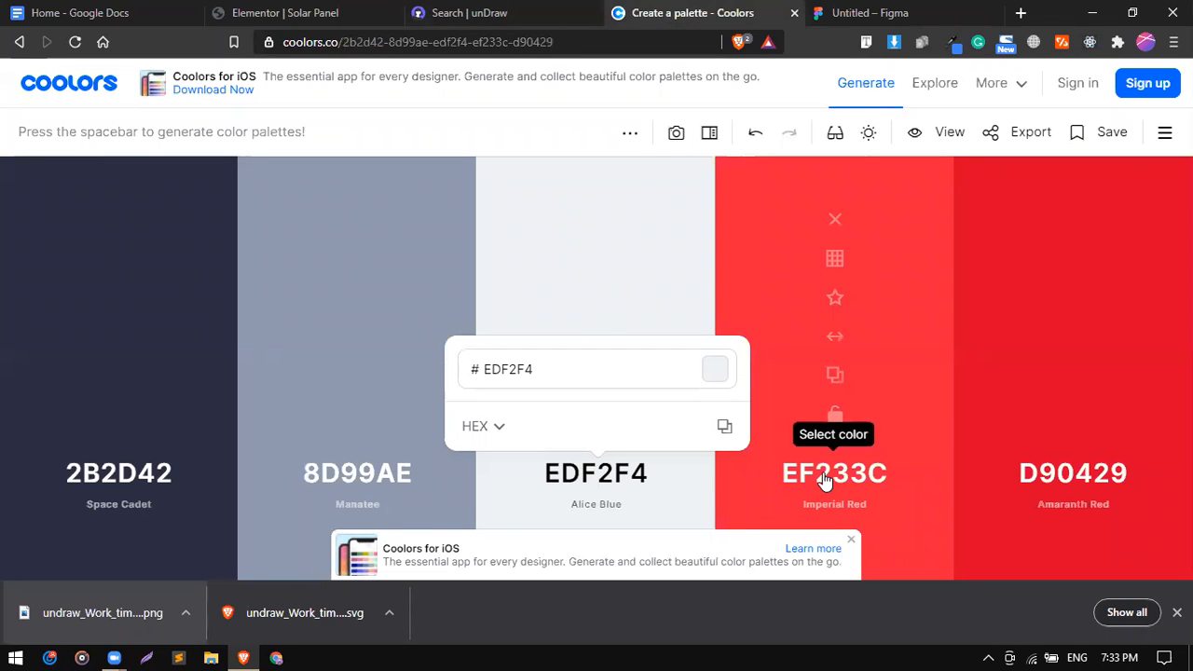
{"action": "left_click", "coordinate": [835, 374]}
{"action": "left_click", "coordinate": [296, 11]}
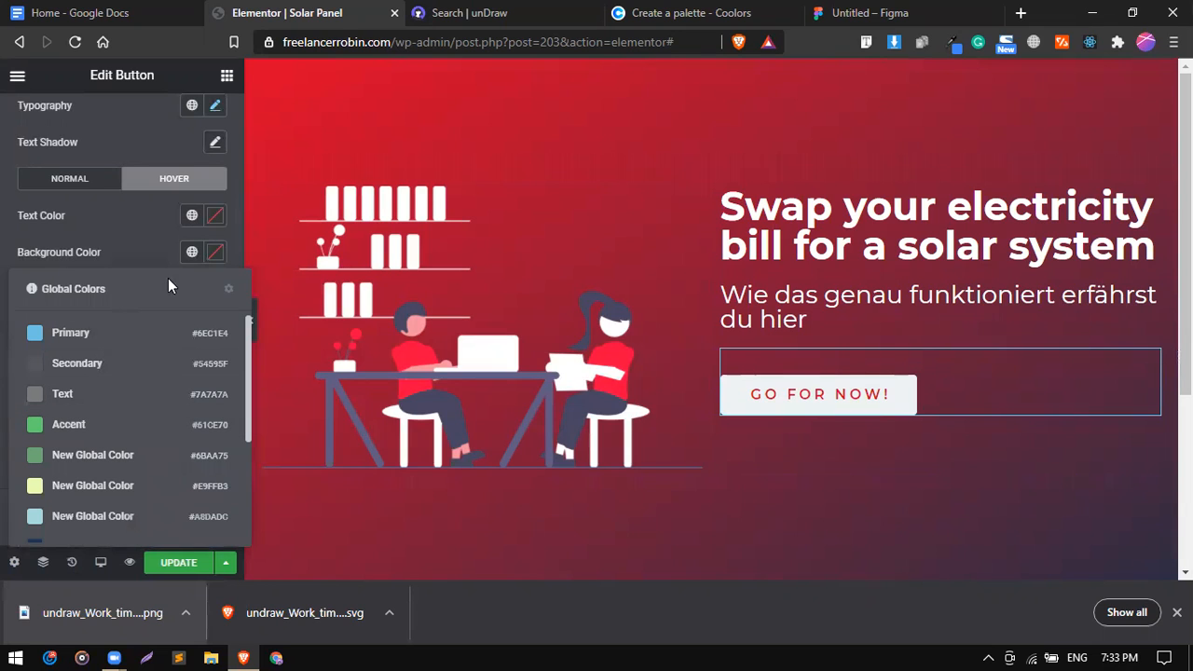
Set the button's hover background to EF233C and its hover text colour to white #FFFFFF.
{"action": "left_click", "coordinate": [215, 258]}
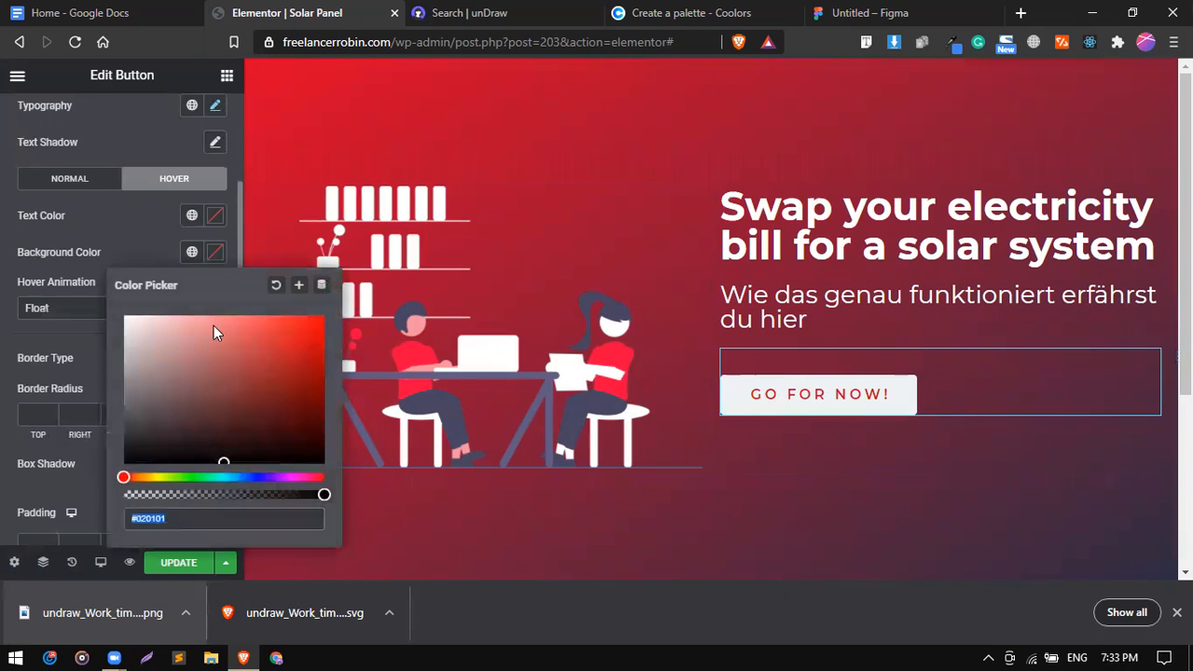
{"action": "key", "text": "ctrl+v"}
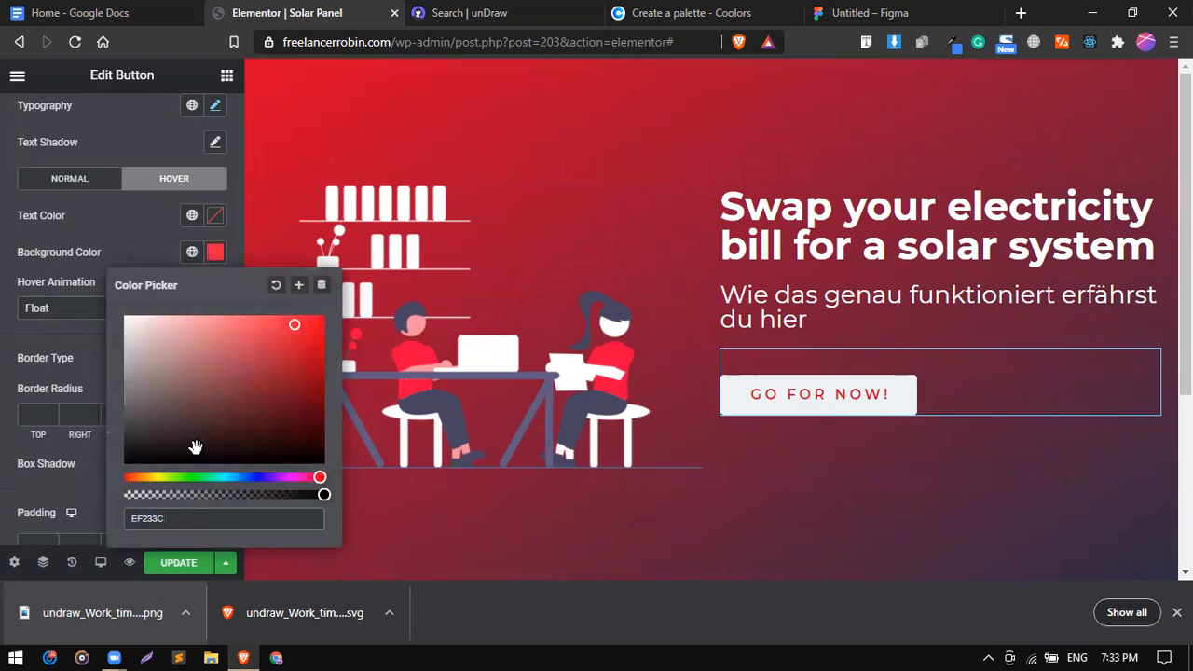
{"action": "left_click", "coordinate": [135, 247]}
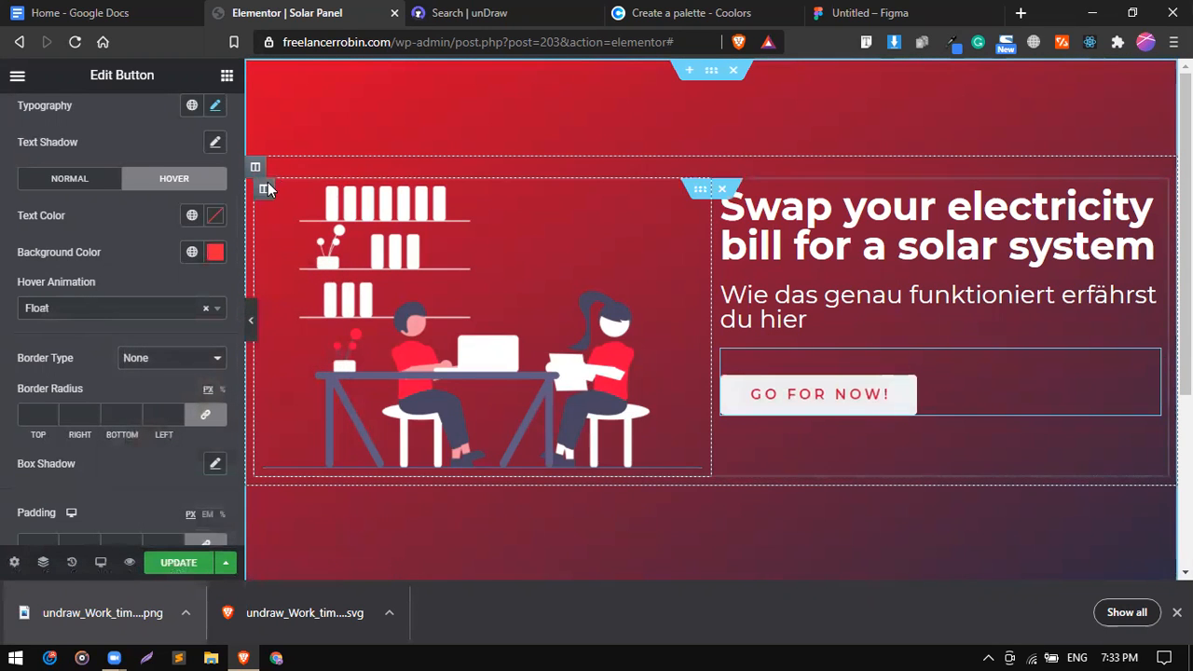
{"action": "left_click", "coordinate": [198, 215]}
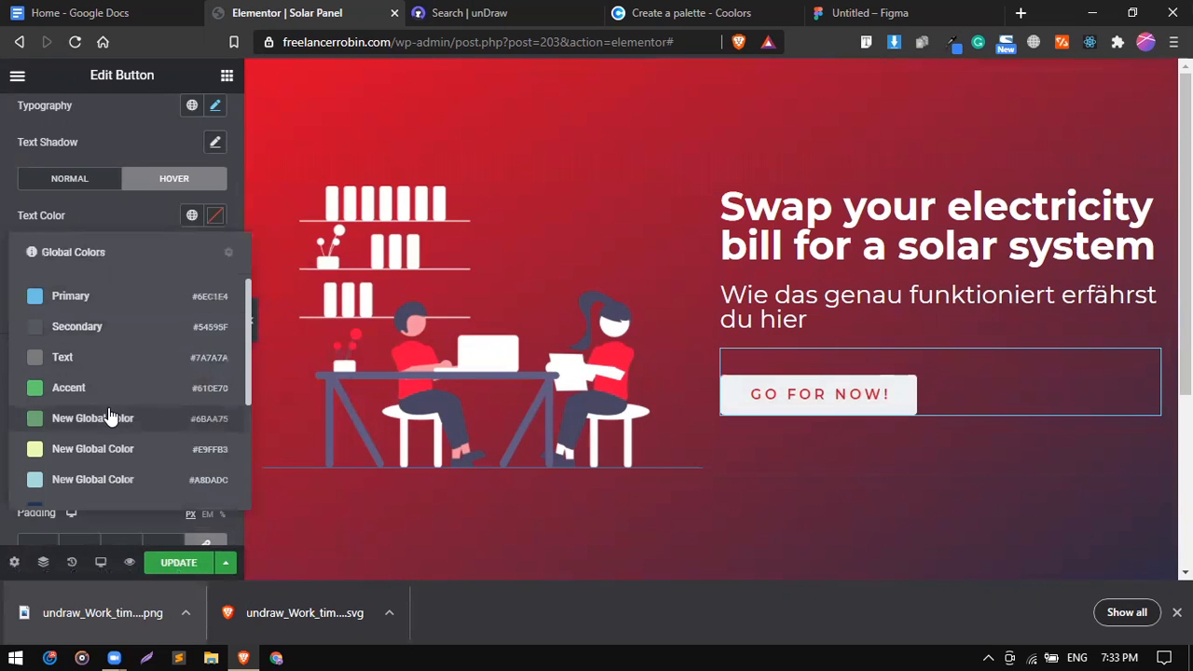
{"action": "scroll", "coordinate": [110, 448], "scroll_direction": "down", "scroll_amount": 2}
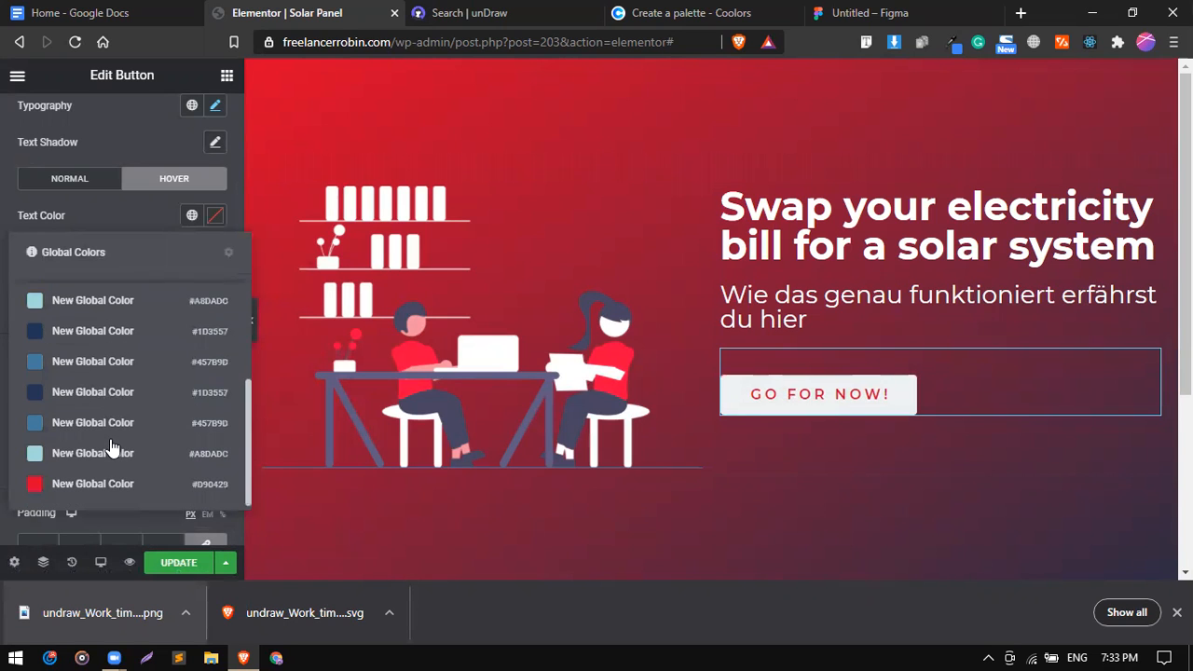
{"action": "left_click", "coordinate": [214, 216]}
{"action": "left_click_drag", "start_coordinate": [159, 319], "coordinate": [102, 254]}
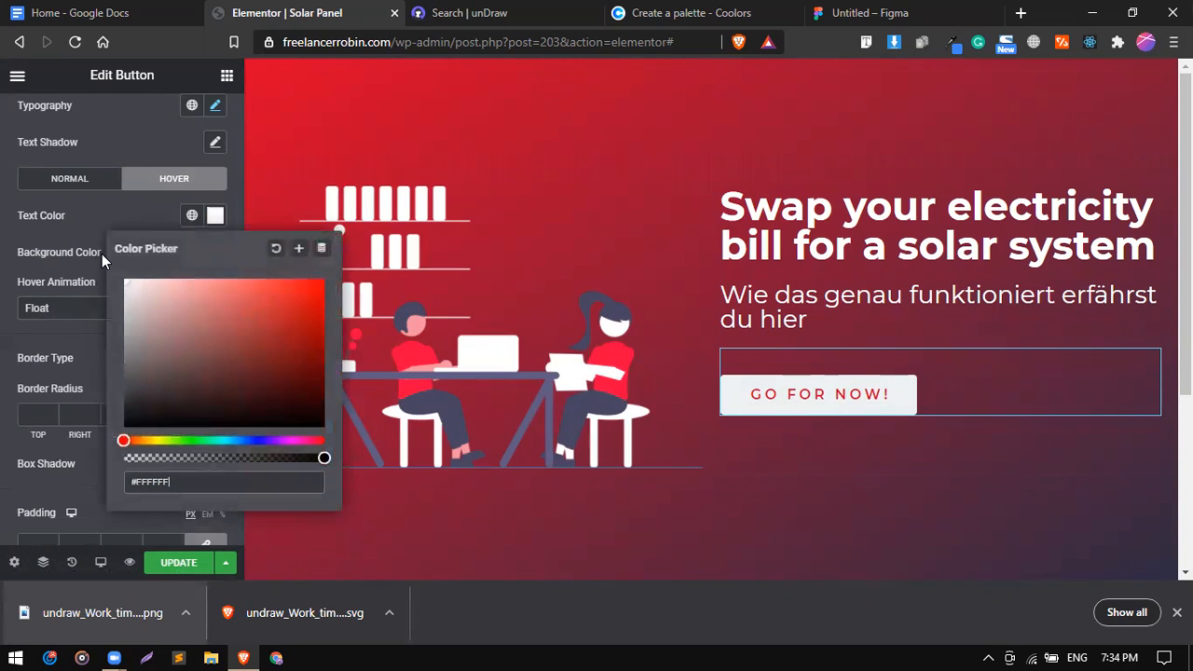
{"action": "left_click", "coordinate": [140, 220]}
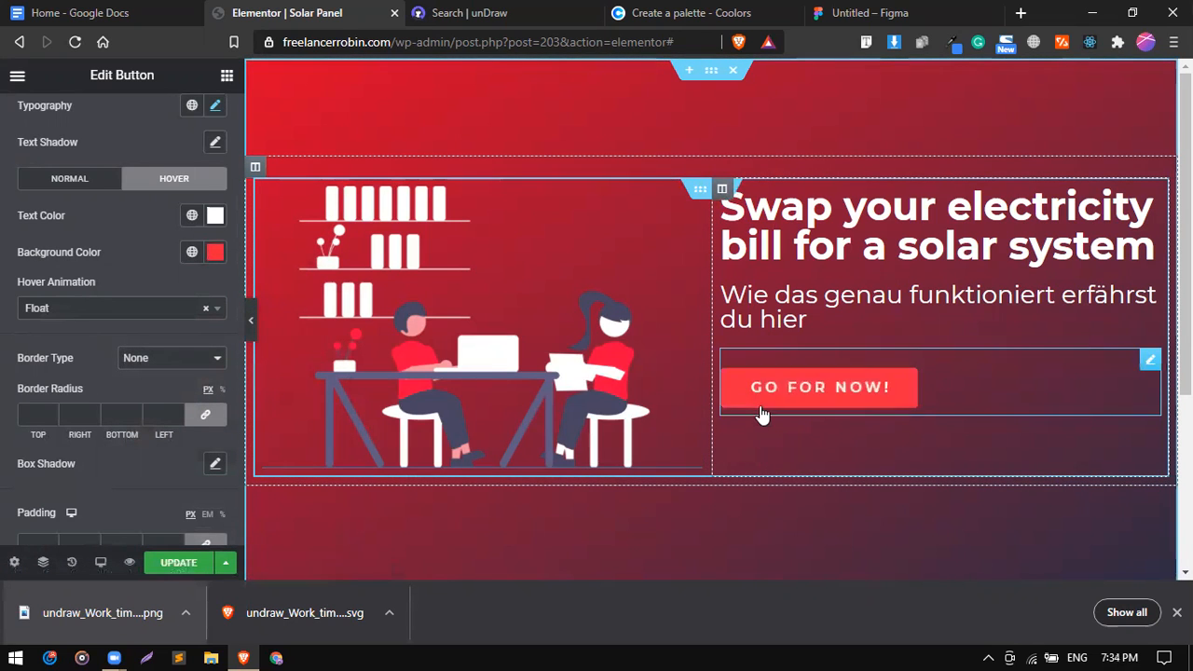
Add a button box shadow with vertical offset 8 and black at 0.11 opacity, then save.
{"action": "scroll", "coordinate": [160, 428], "scroll_direction": "down", "scroll_amount": 3}
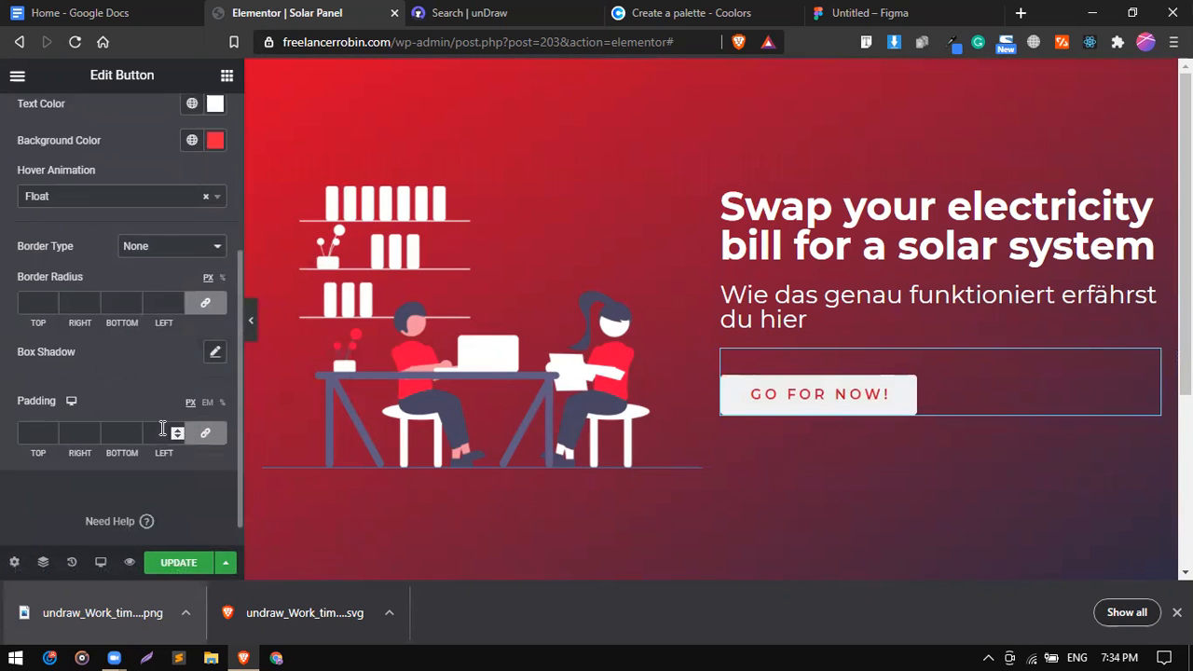
{"action": "left_click", "coordinate": [214, 333]}
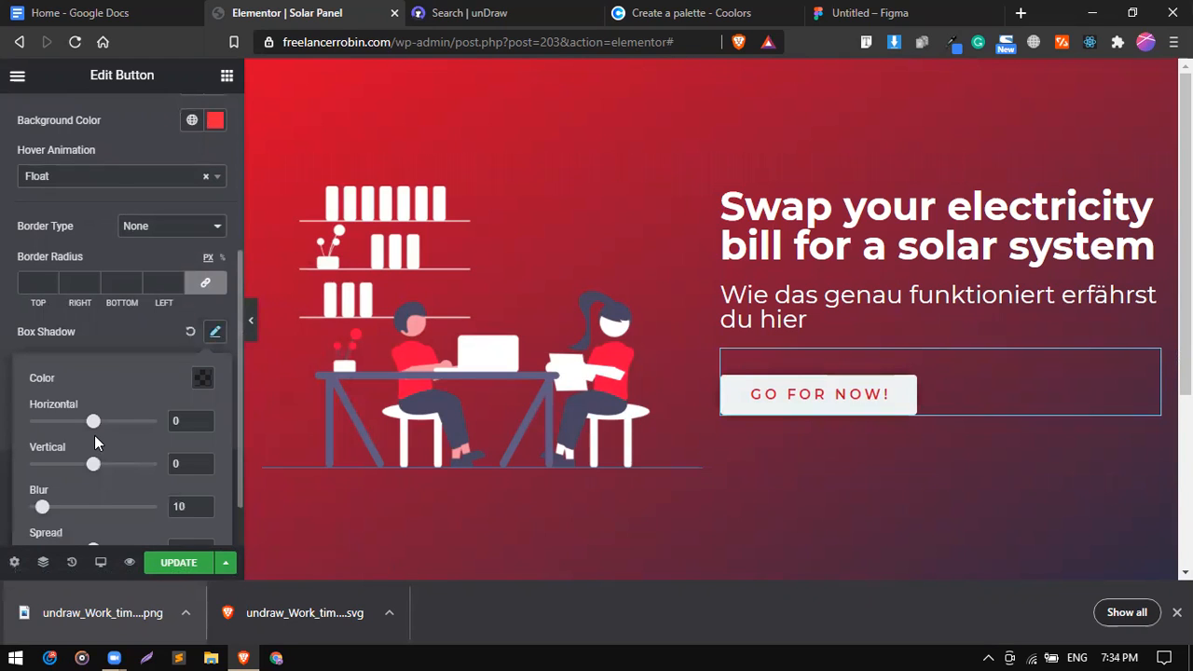
{"action": "scroll", "coordinate": [95, 435], "scroll_direction": "down", "scroll_amount": 1}
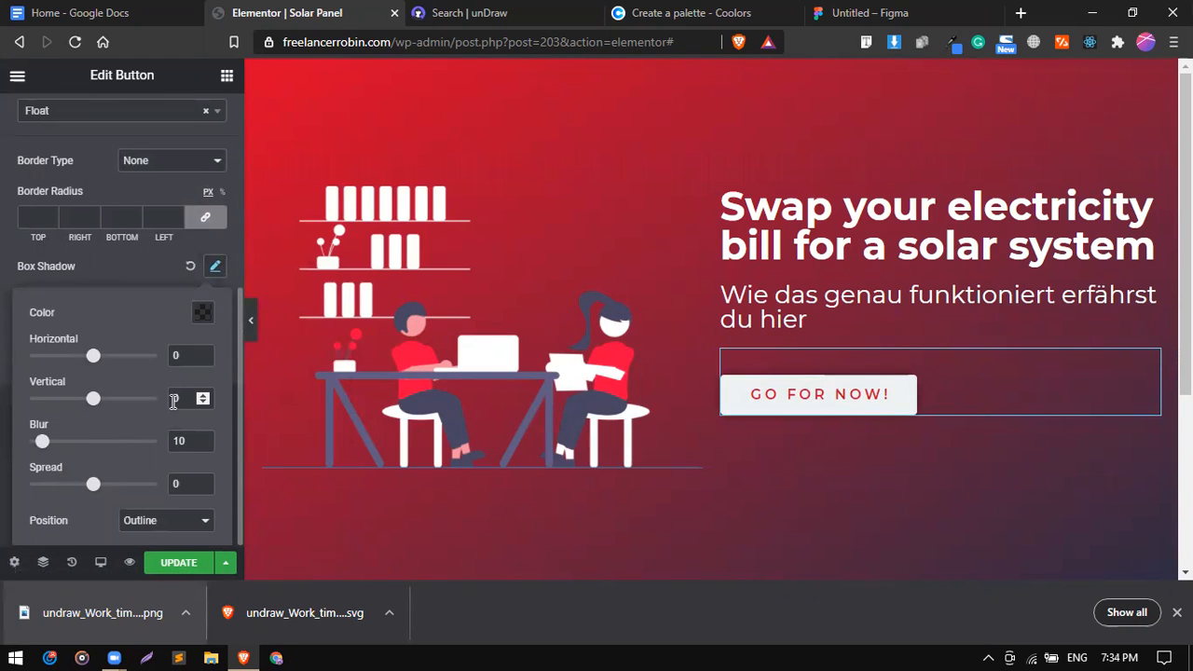
{"action": "key", "text": "Up"}
{"action": "key", "text": "Up"}
{"action": "key", "text": "Up"}
{"action": "key", "text": "Up"}
{"action": "key", "text": "Up"}
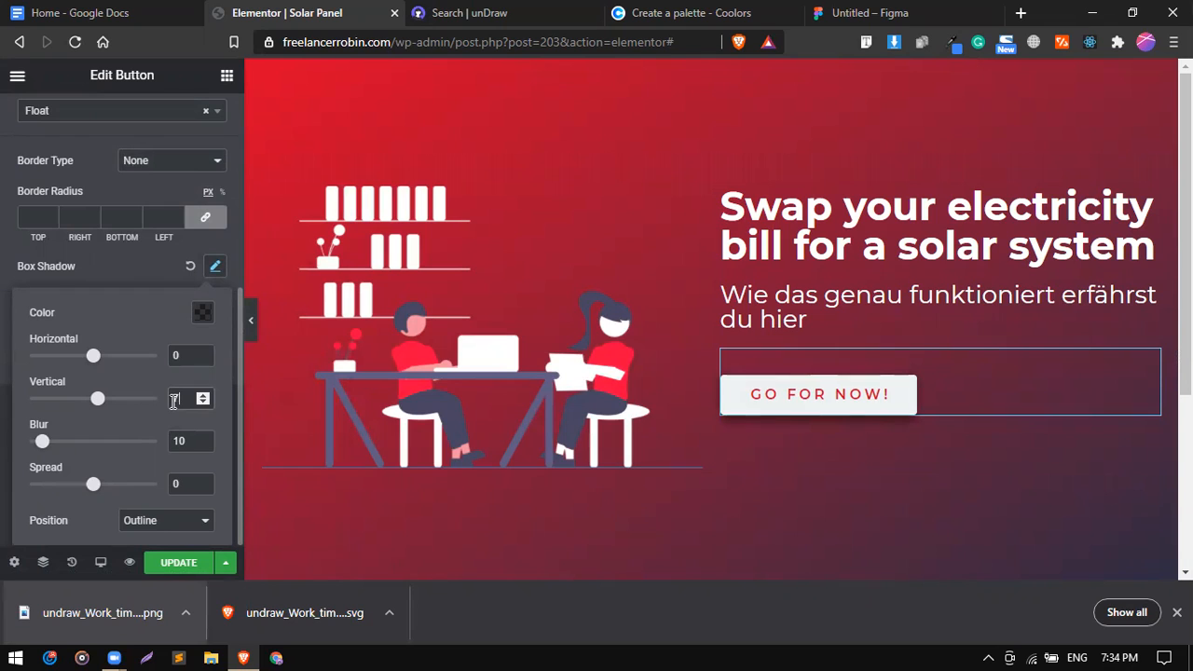
{"action": "left_click", "coordinate": [205, 312]}
{"action": "left_click", "coordinate": [288, 400]}
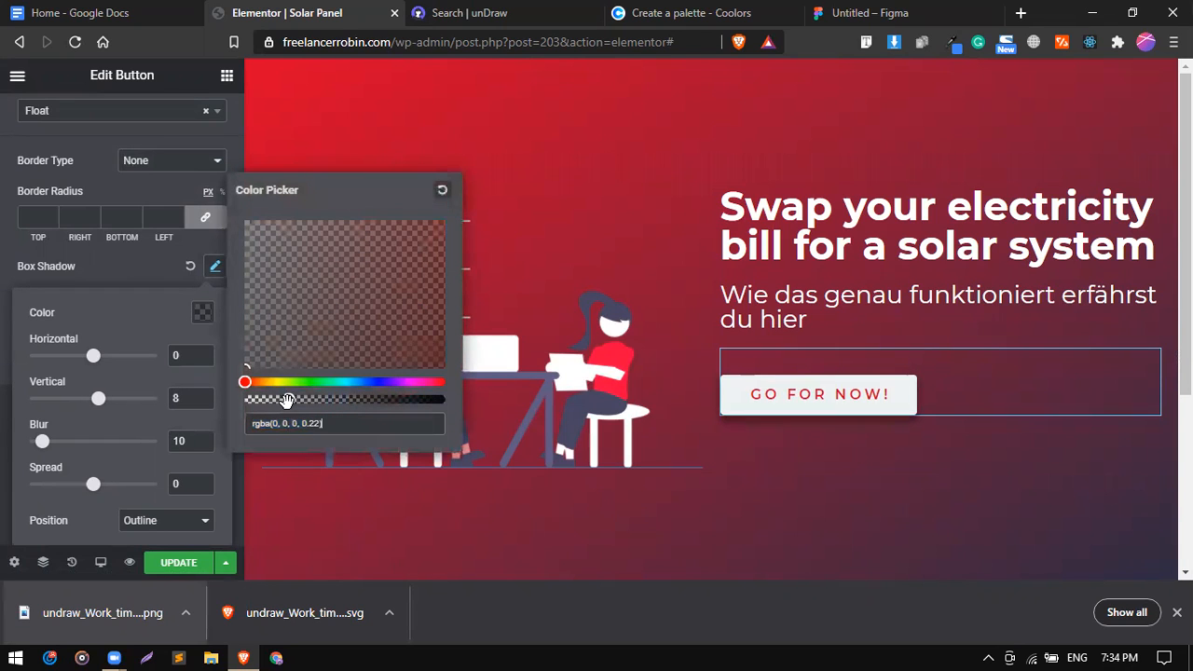
{"action": "left_click", "coordinate": [148, 259]}
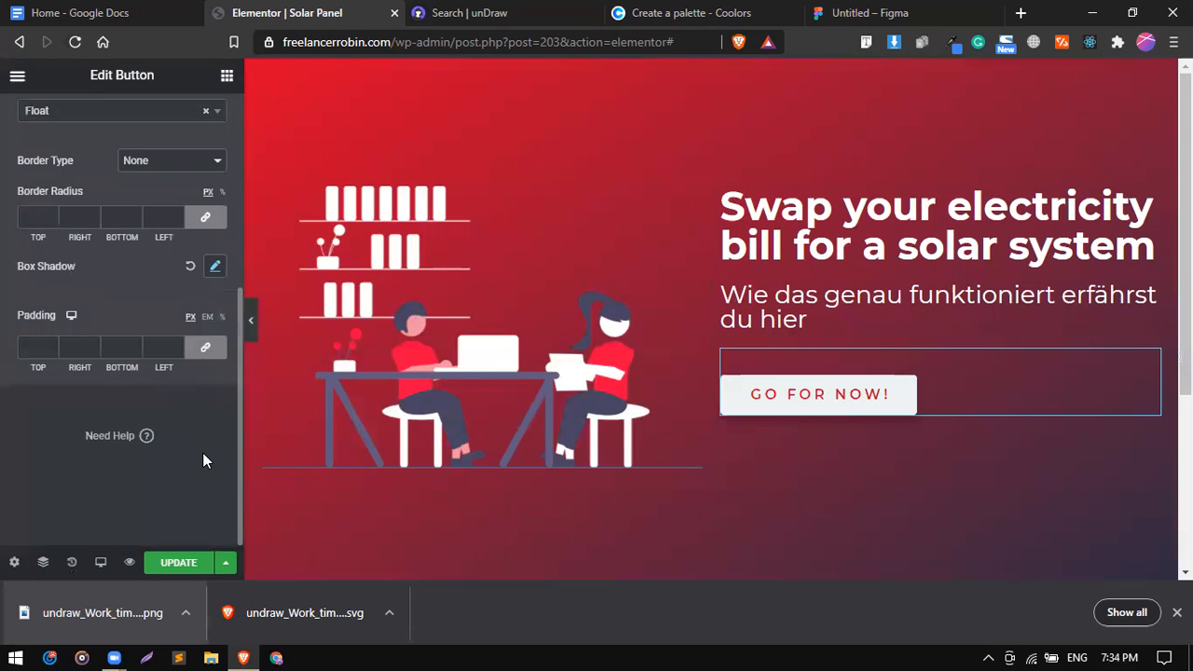
{"action": "left_click", "coordinate": [214, 265]}
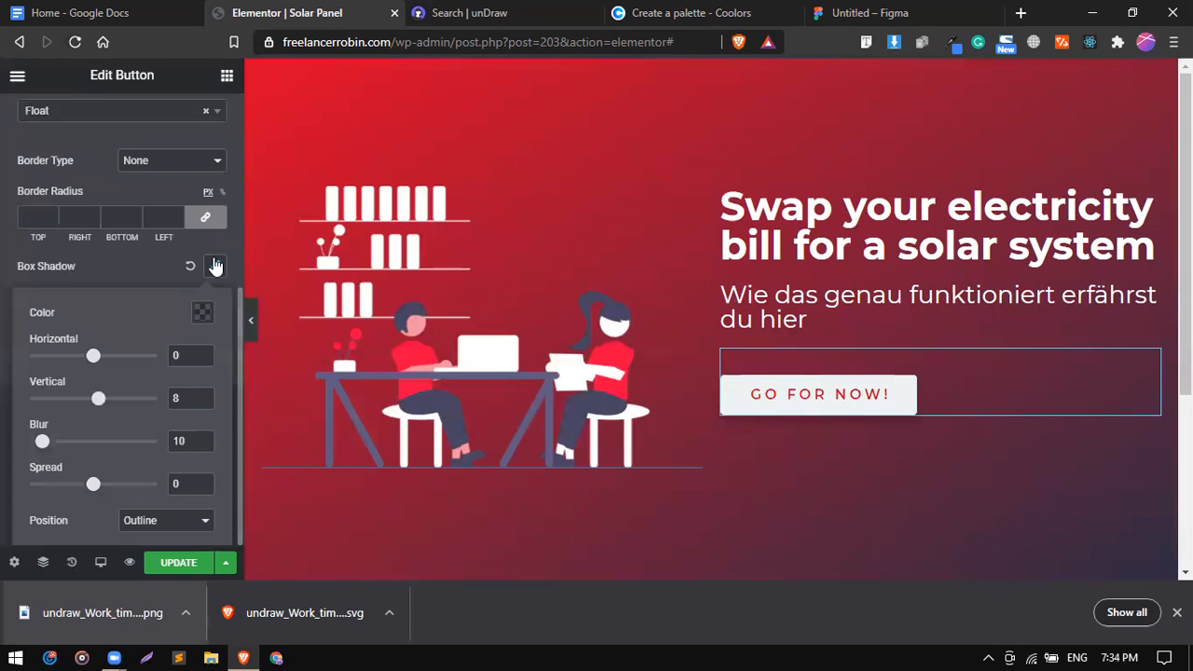
{"action": "left_click", "coordinate": [200, 320]}
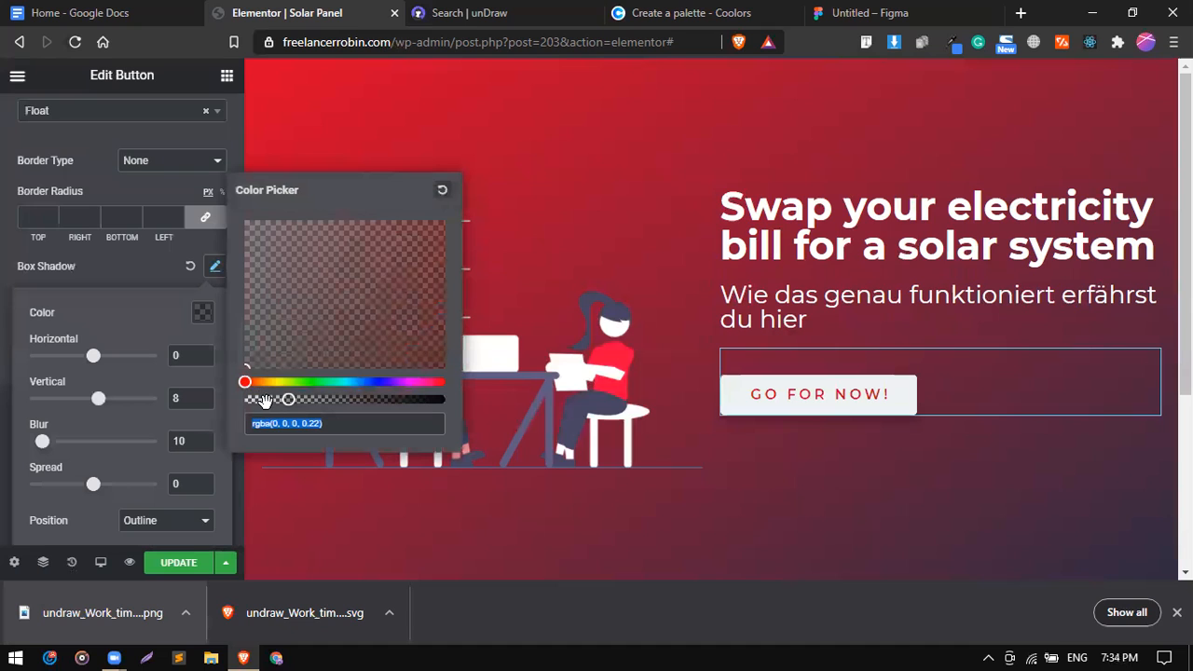
{"action": "left_click", "coordinate": [266, 400]}
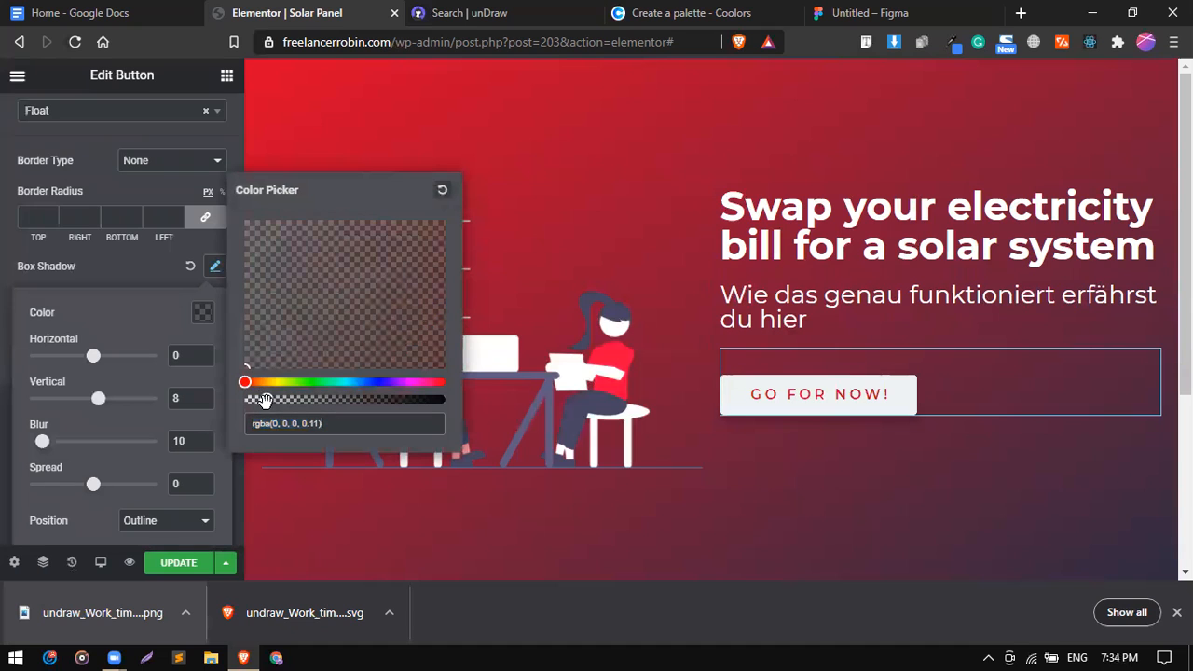
{"action": "left_click", "coordinate": [170, 276]}
{"action": "left_click", "coordinate": [200, 563]}
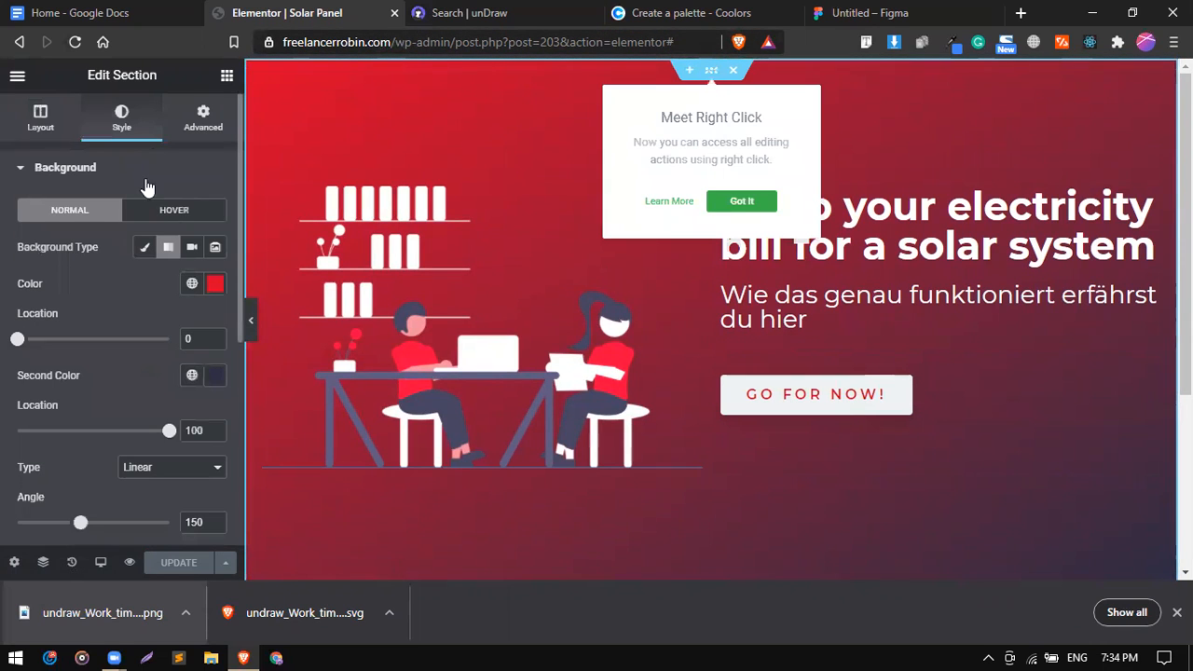
Add an inverted Triangle bottom shape divider to the hero, width 145 and height 55.
{"action": "left_click", "coordinate": [151, 177]}
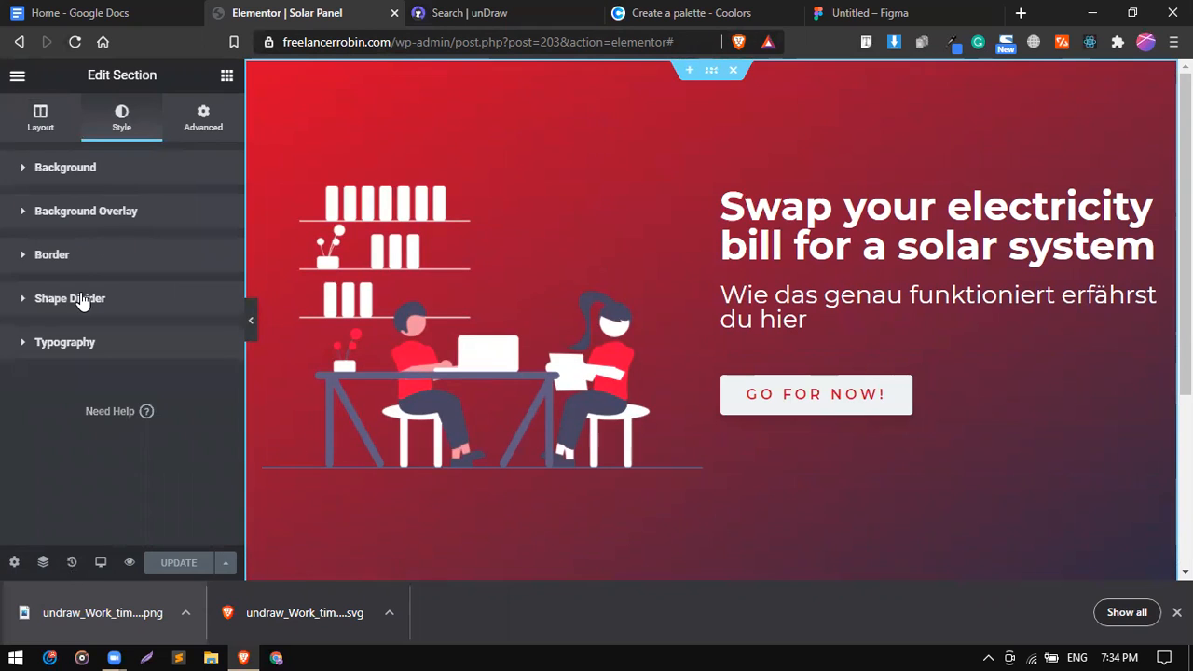
{"action": "left_click", "coordinate": [83, 300]}
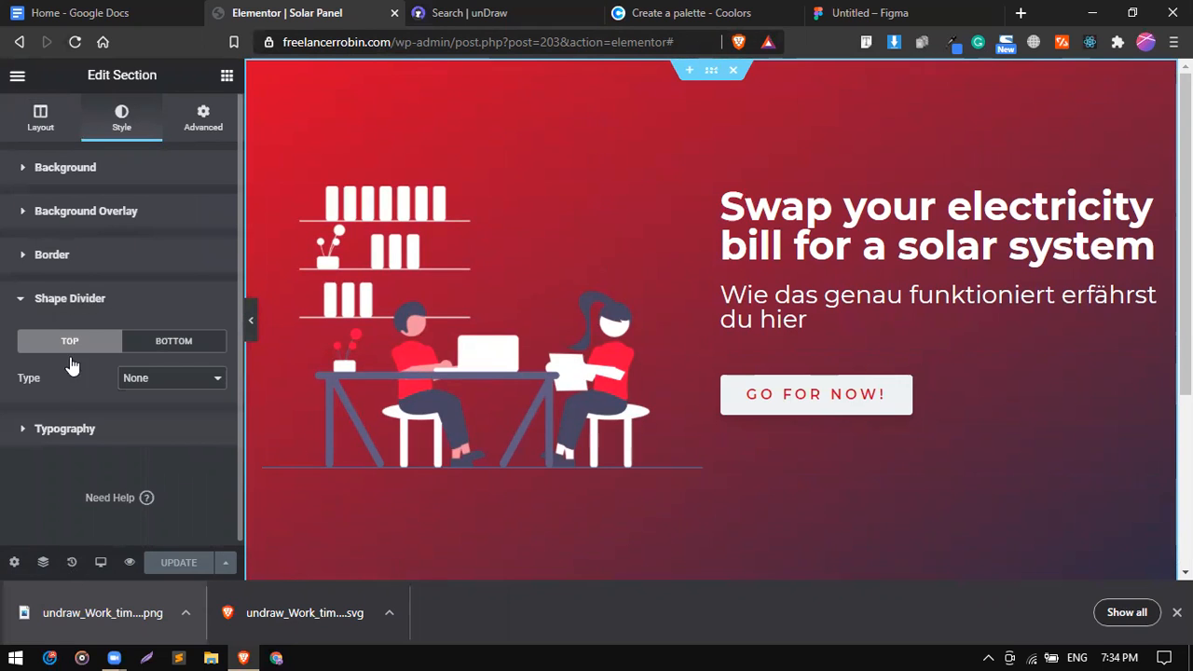
{"action": "left_click", "coordinate": [161, 342]}
{"action": "left_click", "coordinate": [166, 387]}
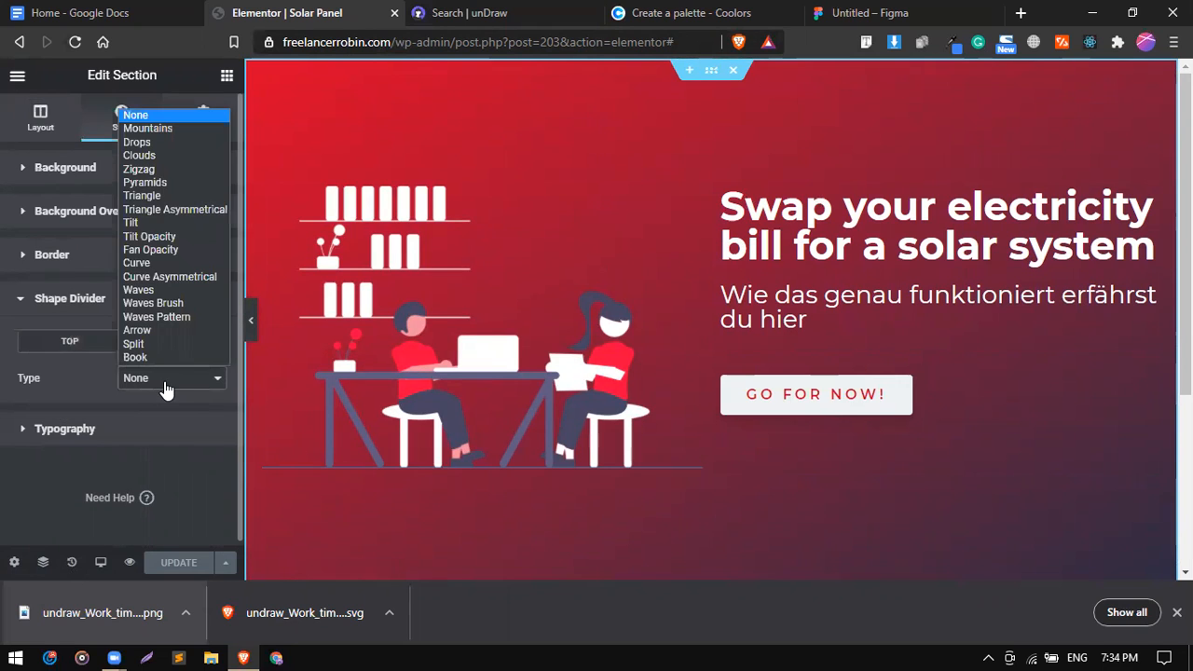
{"action": "left_click", "coordinate": [140, 197]}
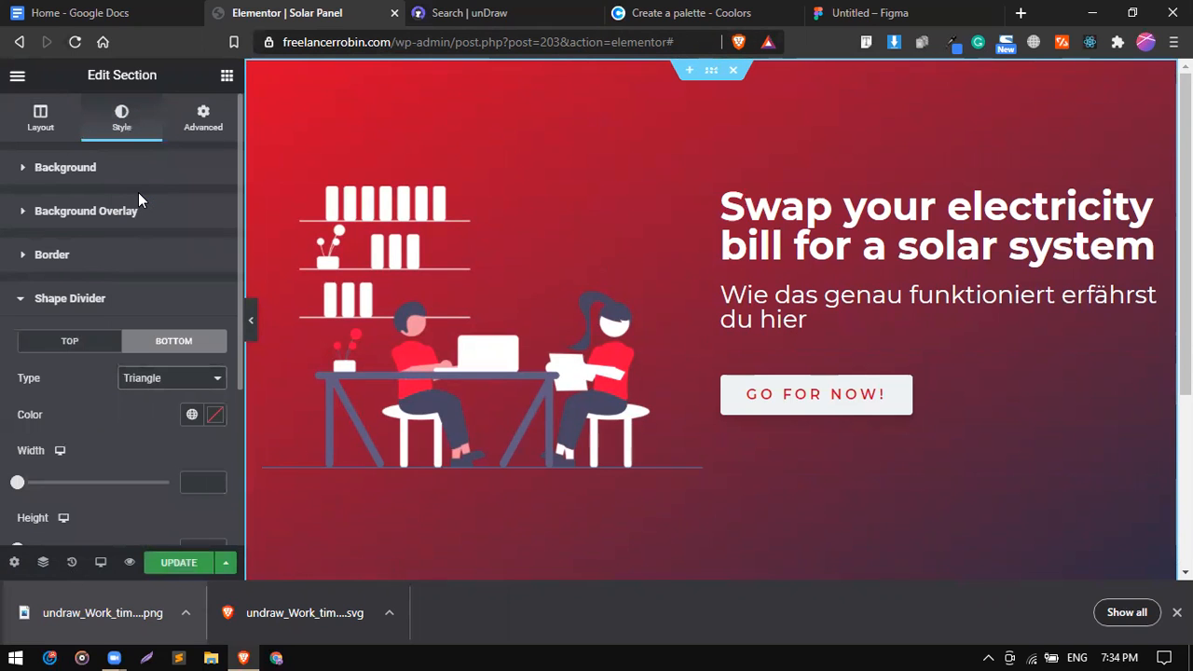
{"action": "scroll", "coordinate": [152, 421], "scroll_direction": "down", "scroll_amount": 3}
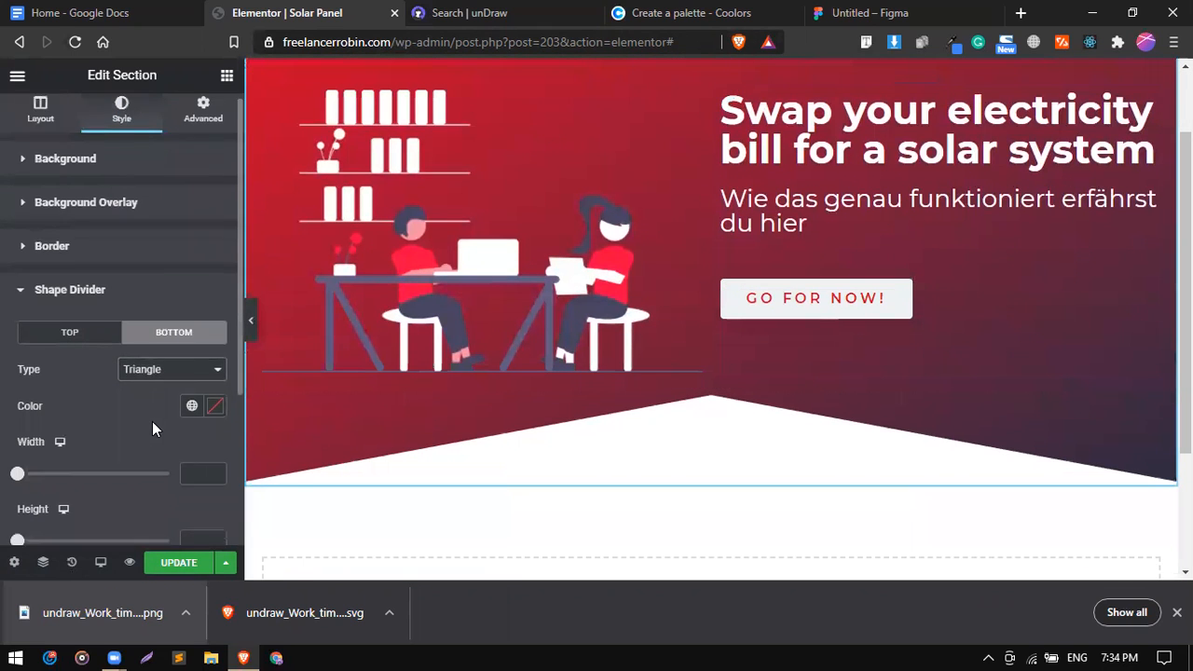
{"action": "left_click", "coordinate": [205, 416]}
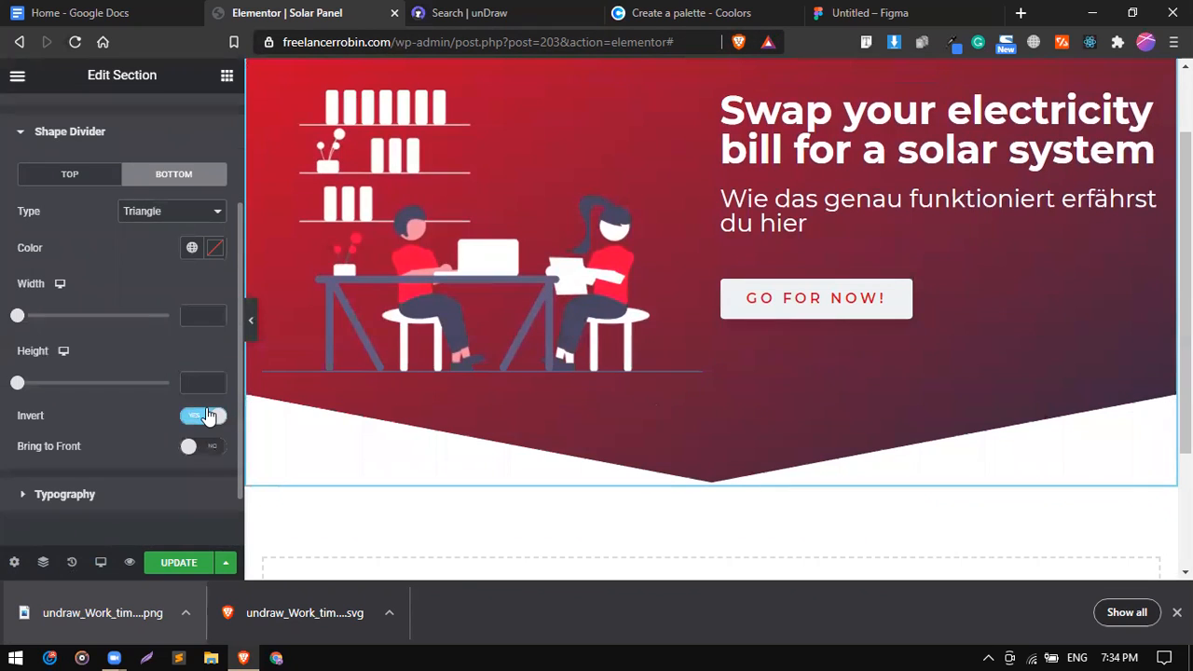
{"action": "mouse_move", "coordinate": [17, 383]}
{"action": "left_mouse_down"}
{"action": "mouse_move", "coordinate": [48, 387]}
{"action": "mouse_move", "coordinate": [36, 384]}
{"action": "left_mouse_up"}
{"action": "left_click_drag", "start_coordinate": [22, 320], "coordinate": [58, 321]}
Save the page, preview it full width, and switch to the Google Docs plan.
{"action": "left_click", "coordinate": [179, 563]}
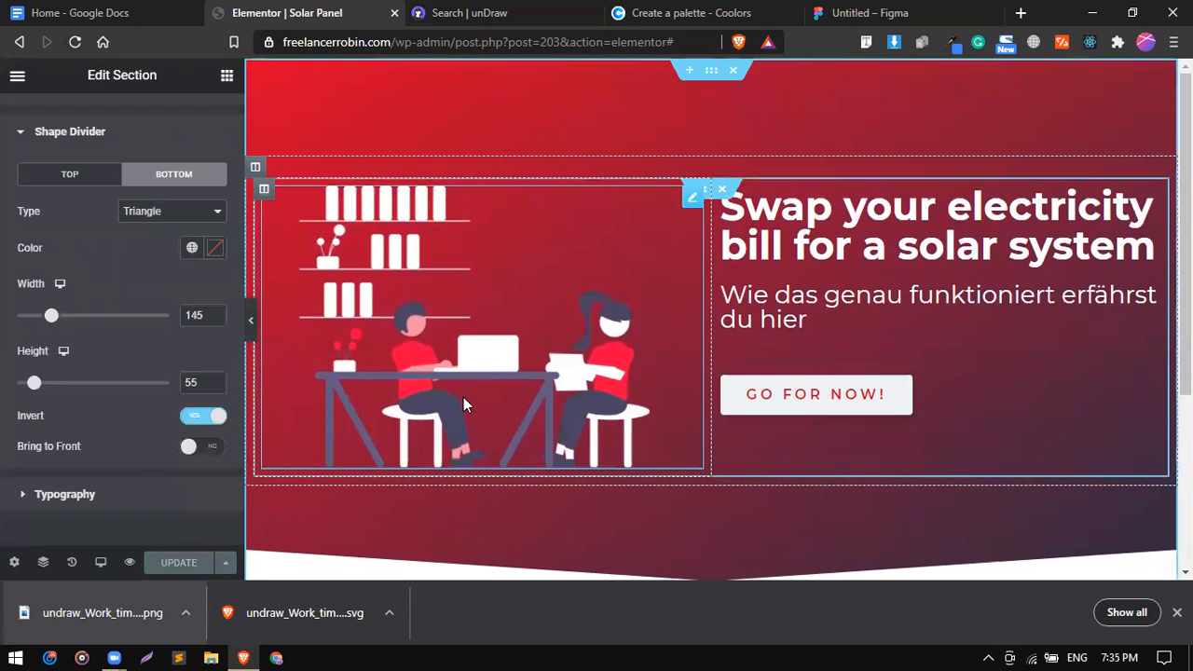
{"action": "left_click", "coordinate": [250, 326]}
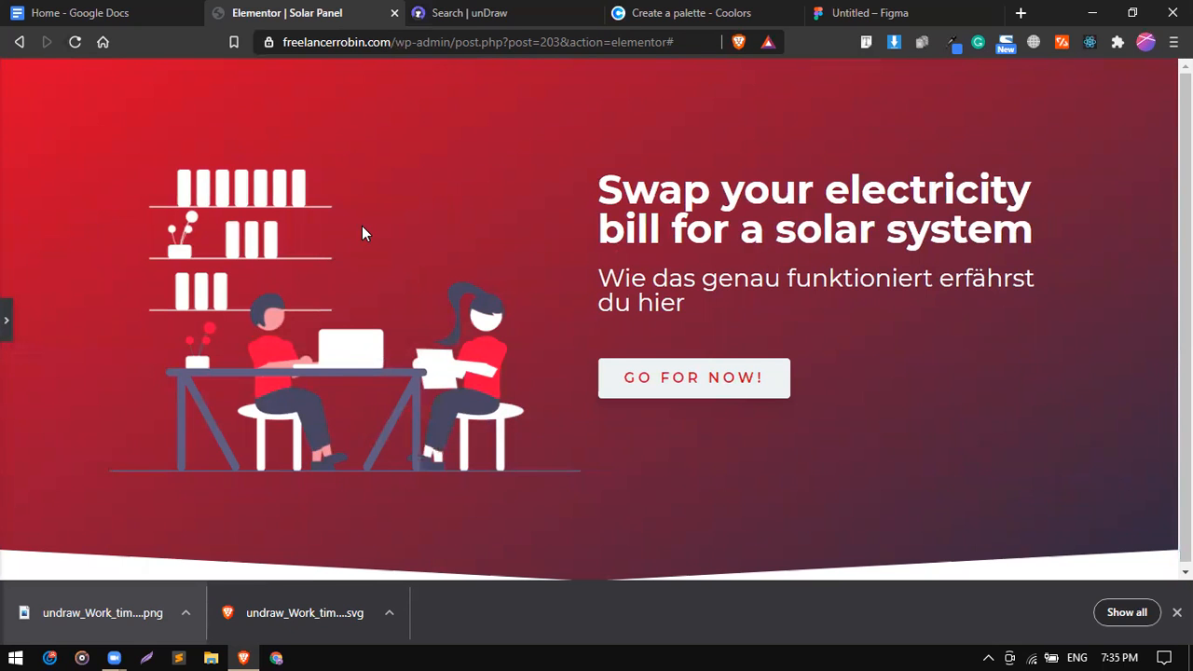
{"action": "left_click", "coordinate": [135, 9]}
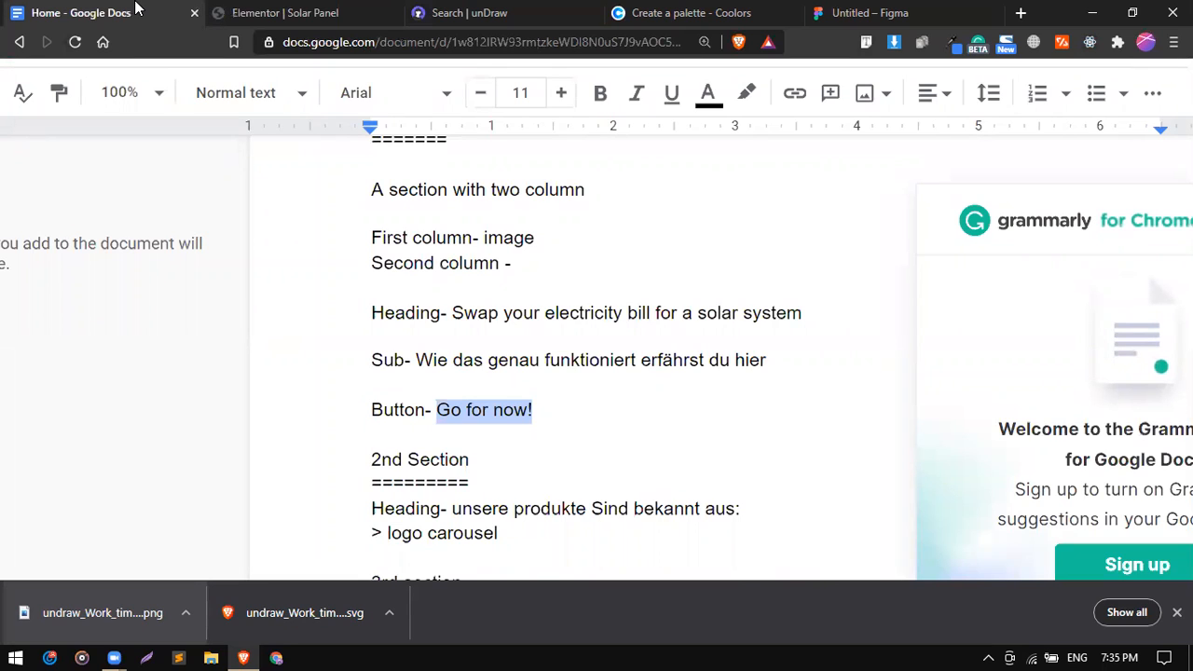
Read the third-section notes in the Google Docs page plan, then return to Elementor.
{"action": "left_click", "coordinate": [455, 362]}
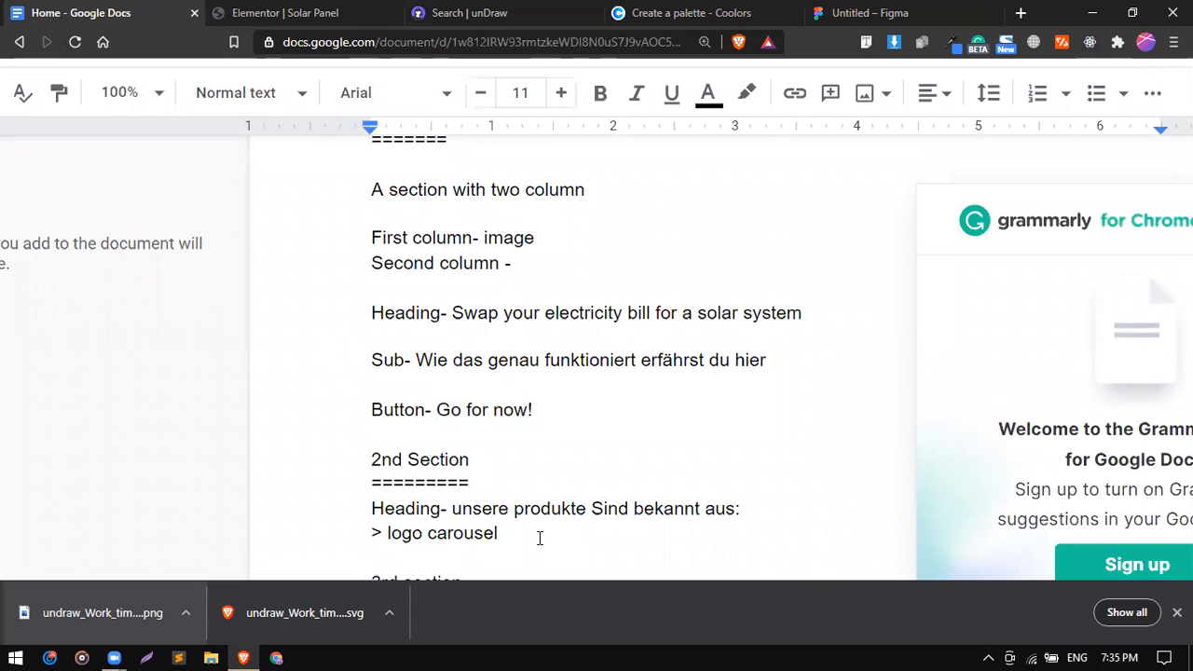
{"action": "left_click", "coordinate": [598, 613]}
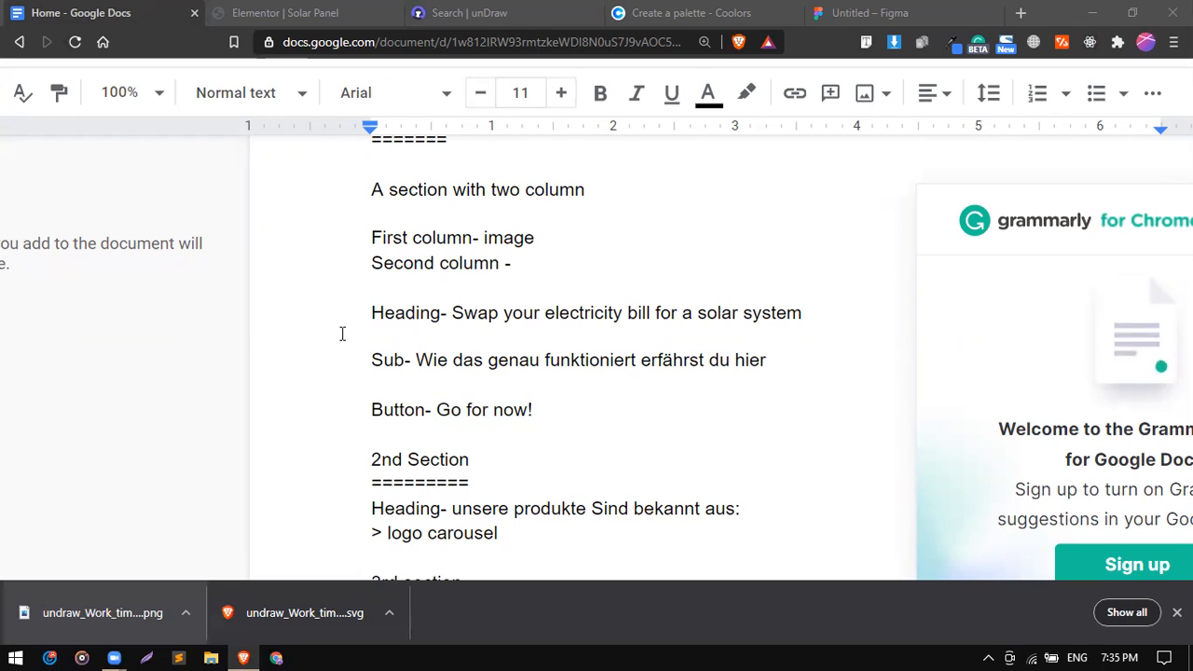
{"action": "left_click", "coordinate": [314, 9]}
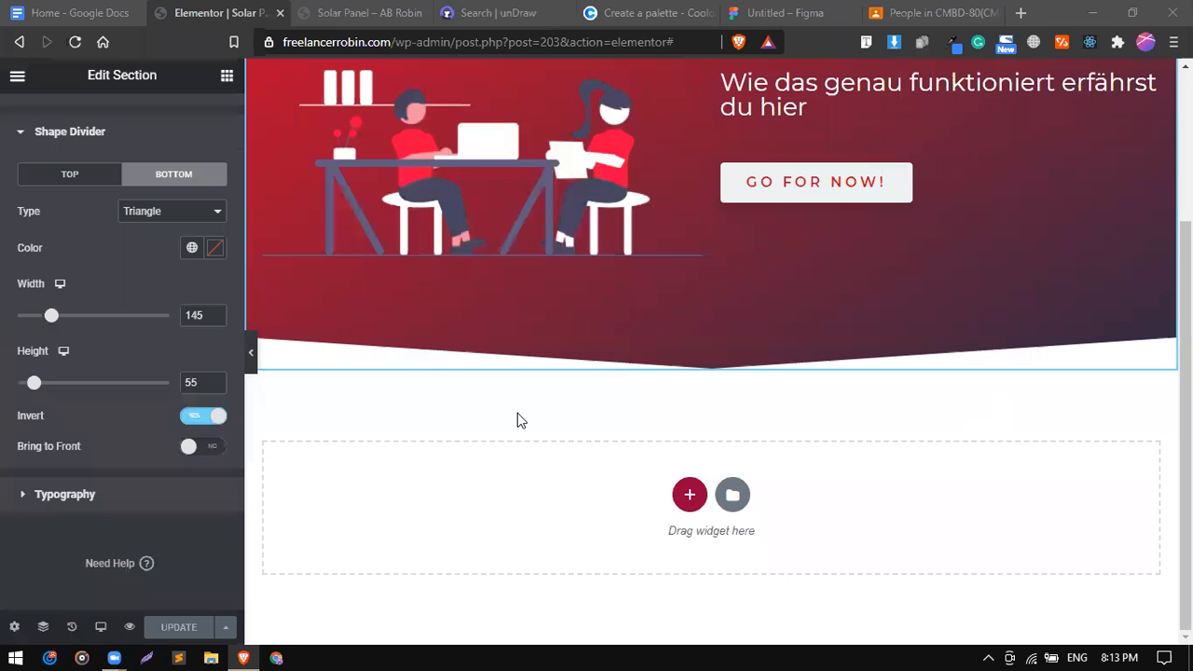
Re-check the plan's second-section heading and logo carousel notes, then go back to Elementor.
{"action": "left_click", "coordinate": [58, 7]}
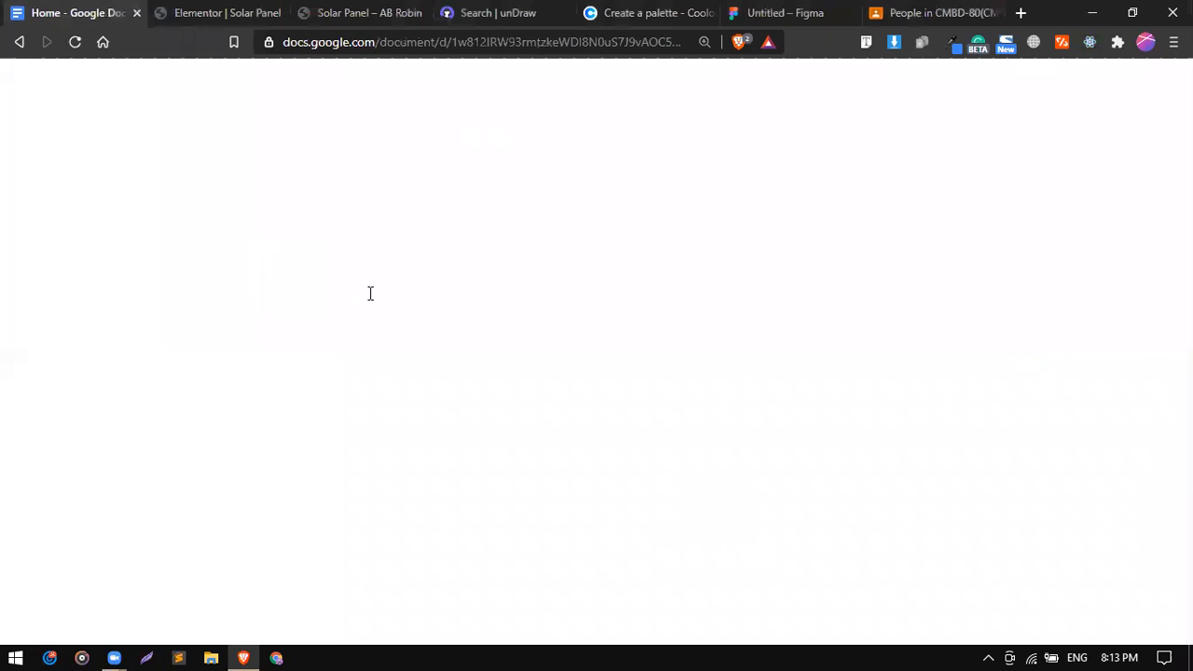
{"action": "left_click_drag", "start_coordinate": [440, 356], "coordinate": [626, 366]}
{"action": "double_click", "coordinate": [465, 376]}
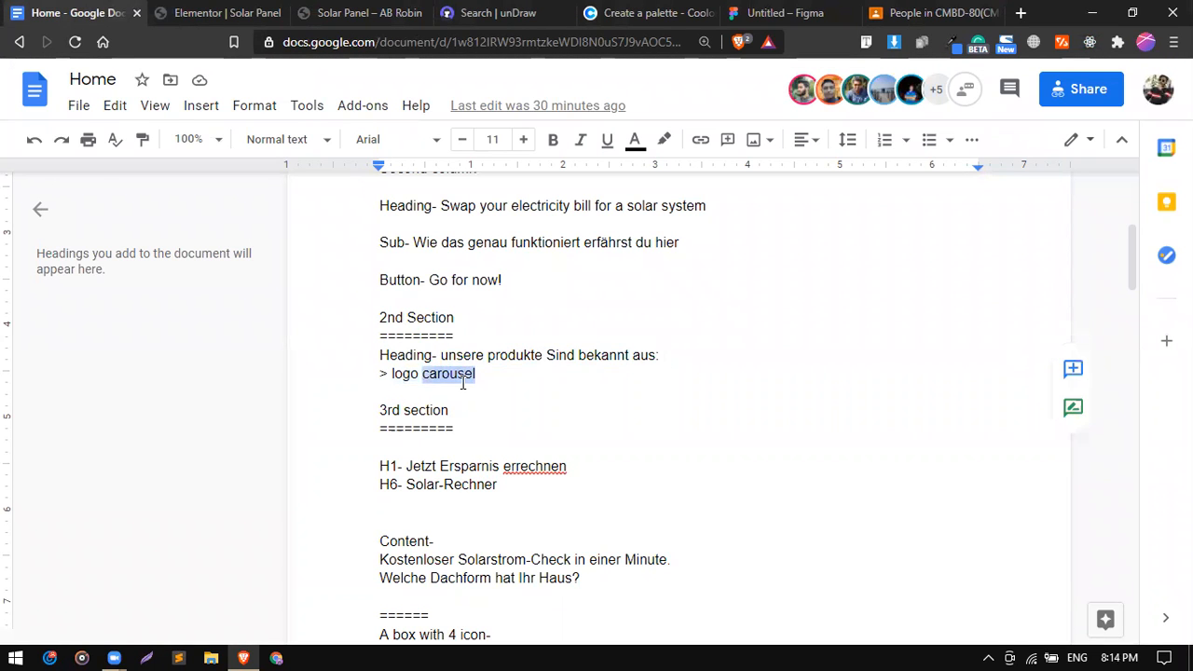
{"action": "left_click", "coordinate": [492, 380]}
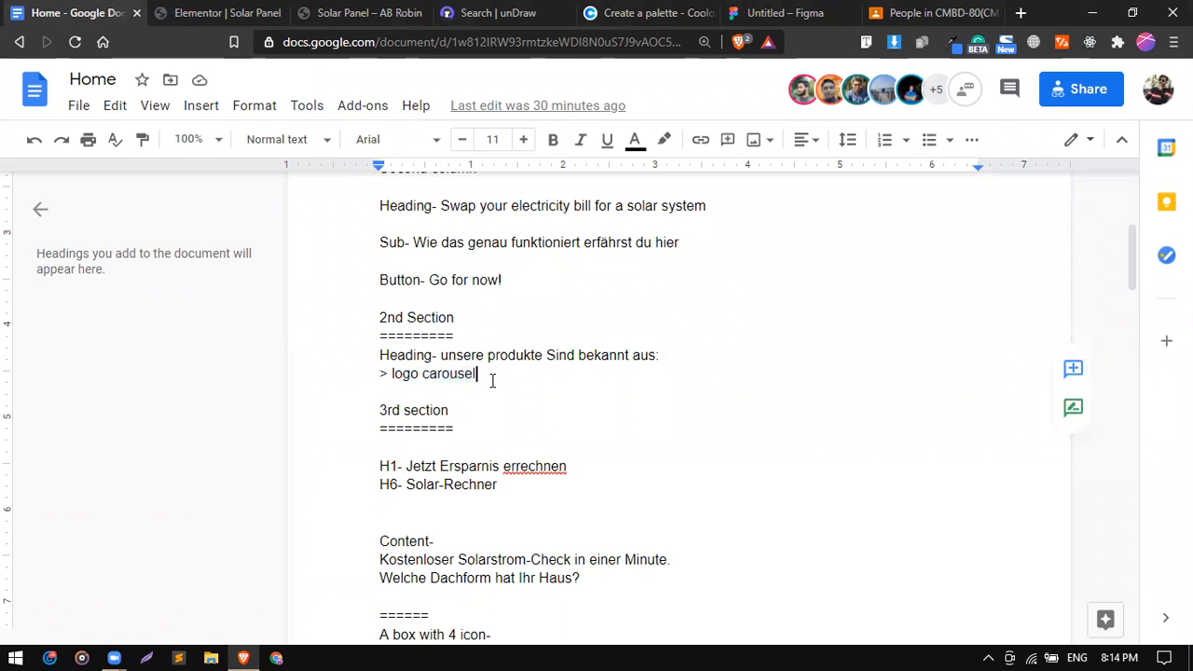
{"action": "left_click", "coordinate": [202, 14]}
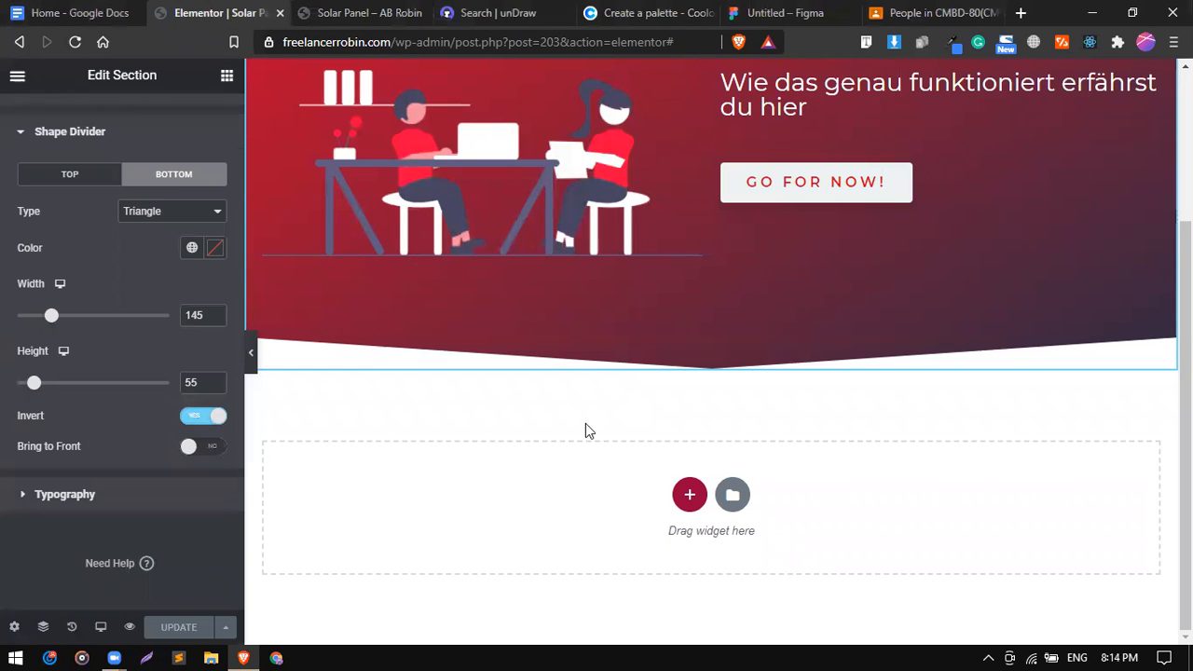
Add a new single-column section below the hero's triangle divider.
{"action": "left_click", "coordinate": [690, 495]}
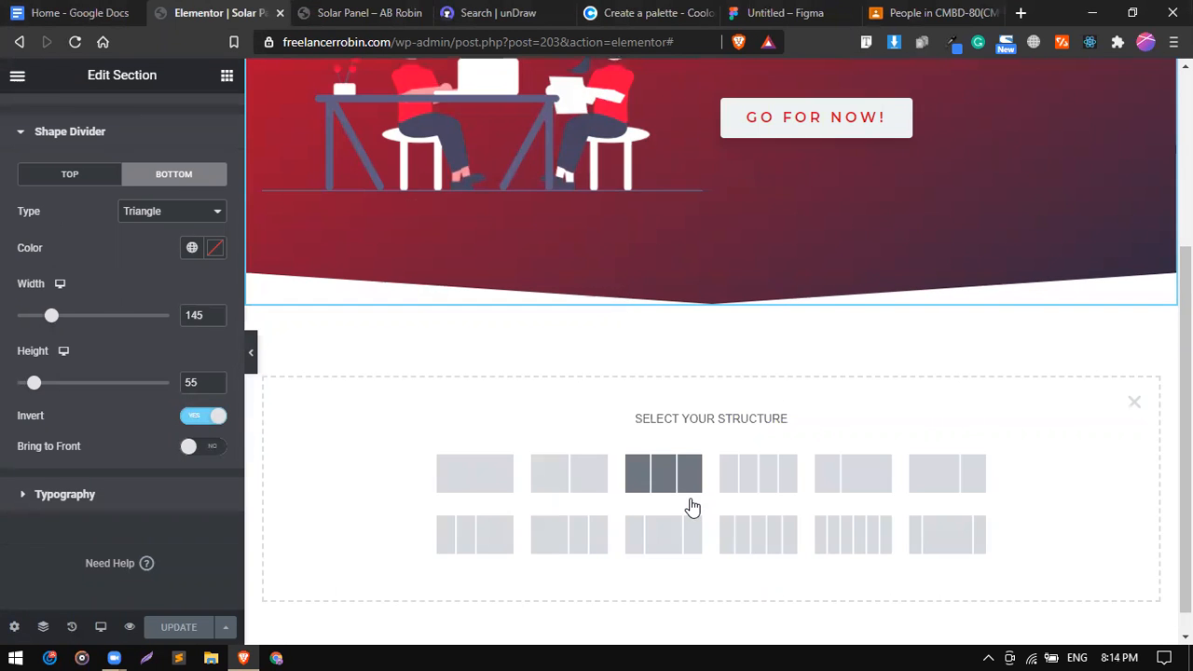
{"action": "left_click", "coordinate": [512, 479]}
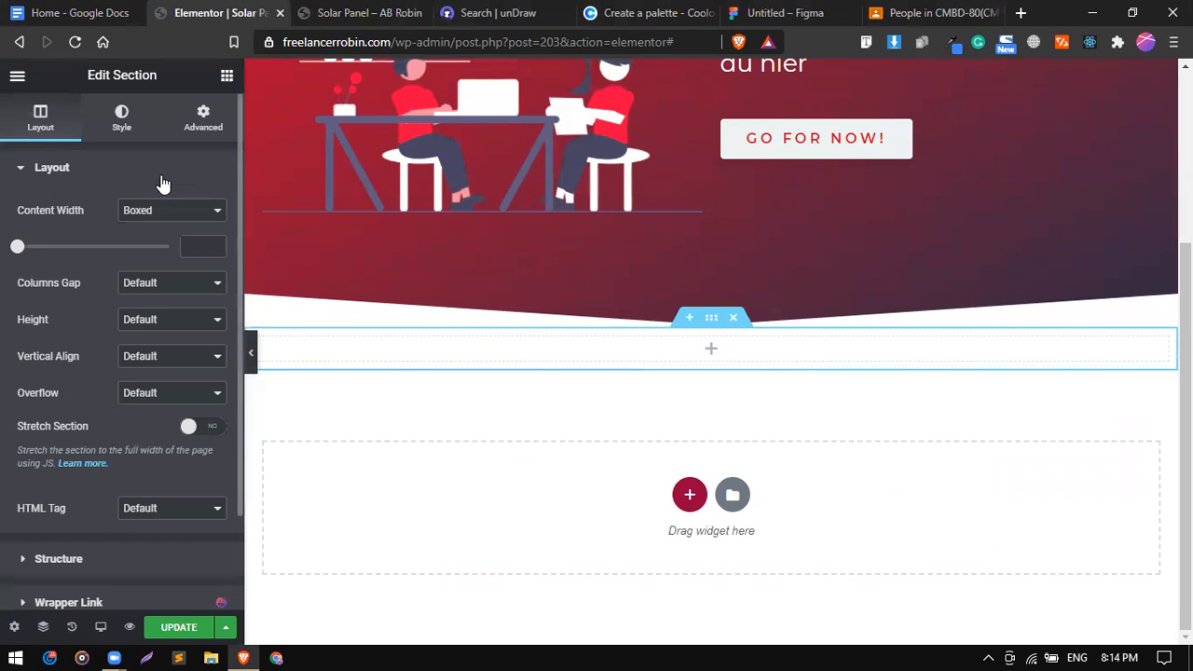
{"action": "left_click", "coordinate": [228, 79]}
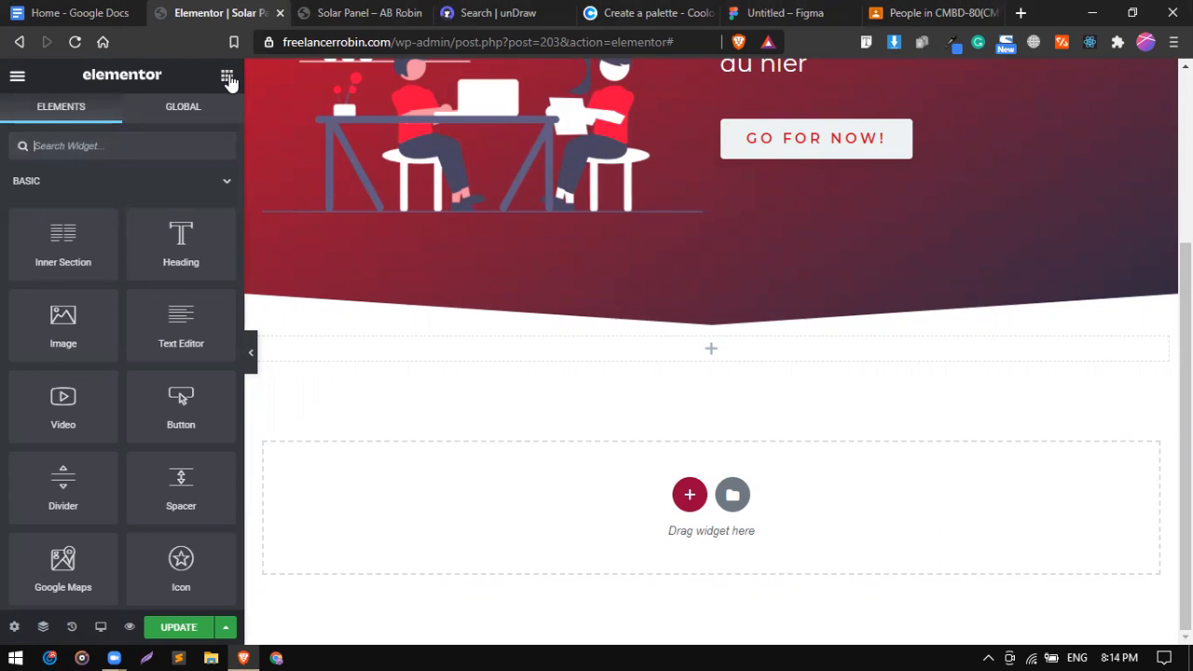
Search the widget panel for 'logo' and 'logo carousel' widgets, then clear the search.
{"action": "type", "text": "log"}
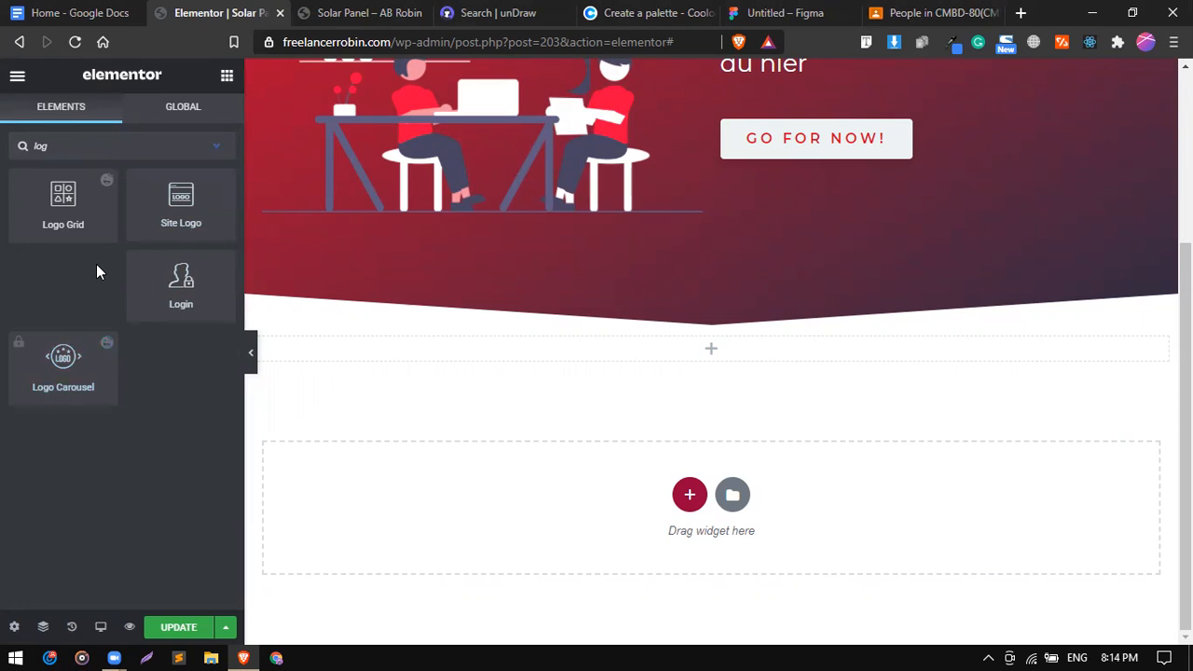
{"action": "key", "text": "BackSpace"}
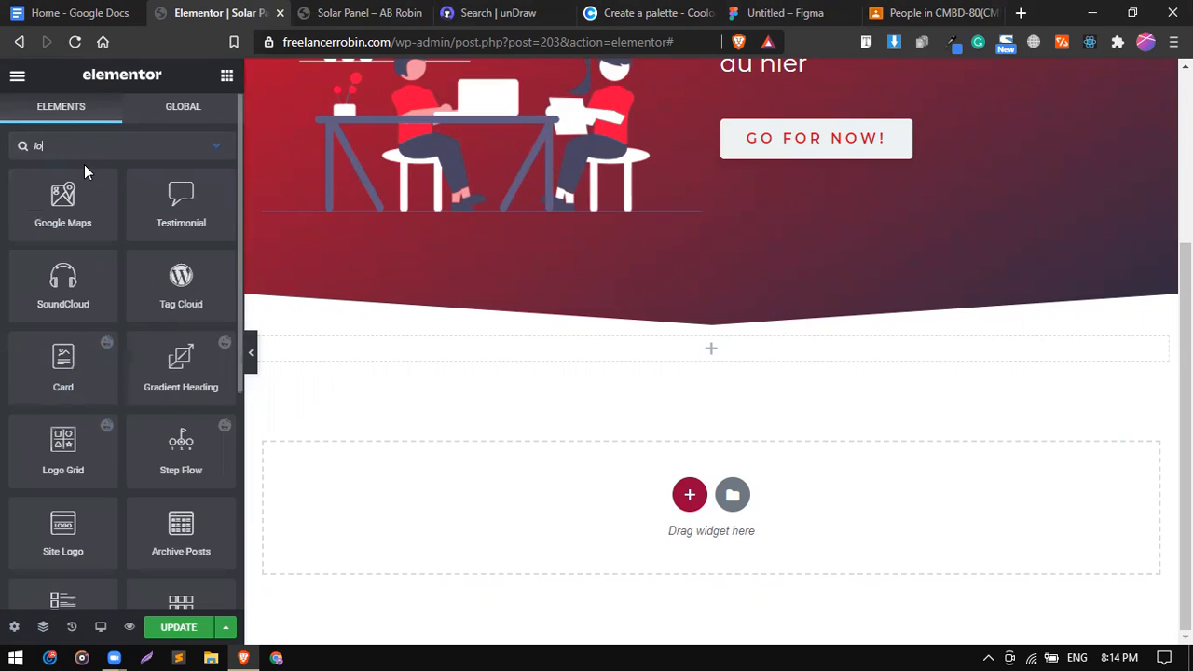
{"action": "key", "text": "BackSpace"}
{"action": "key", "text": "BackSpace"}
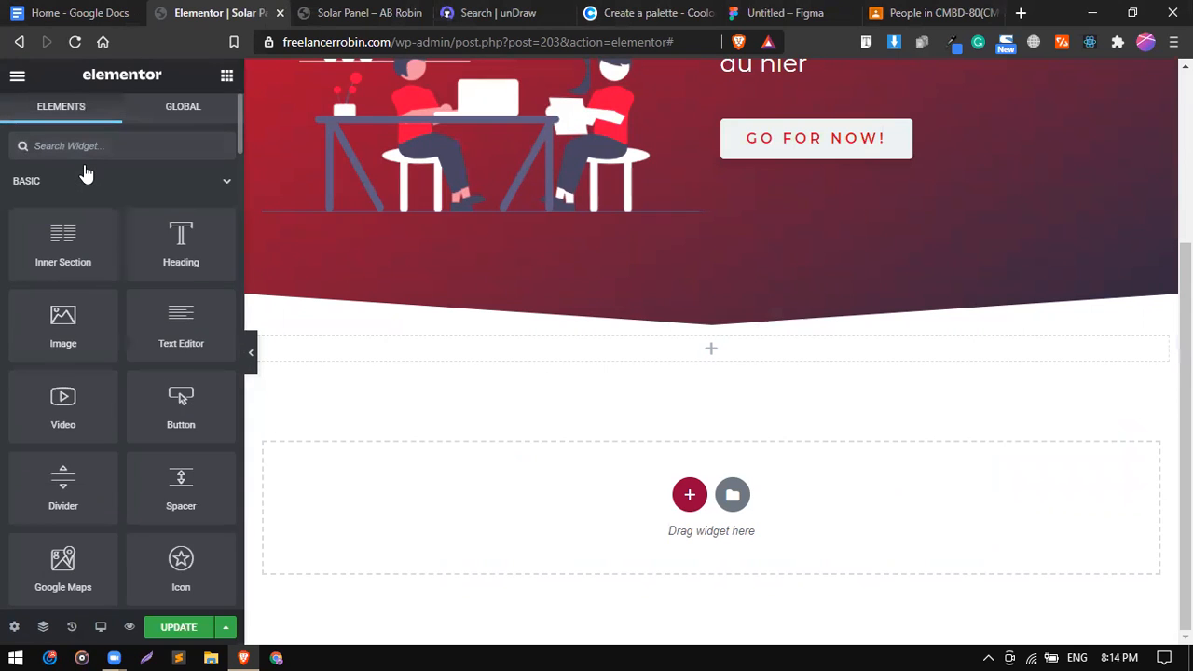
{"action": "type", "text": "logo"}
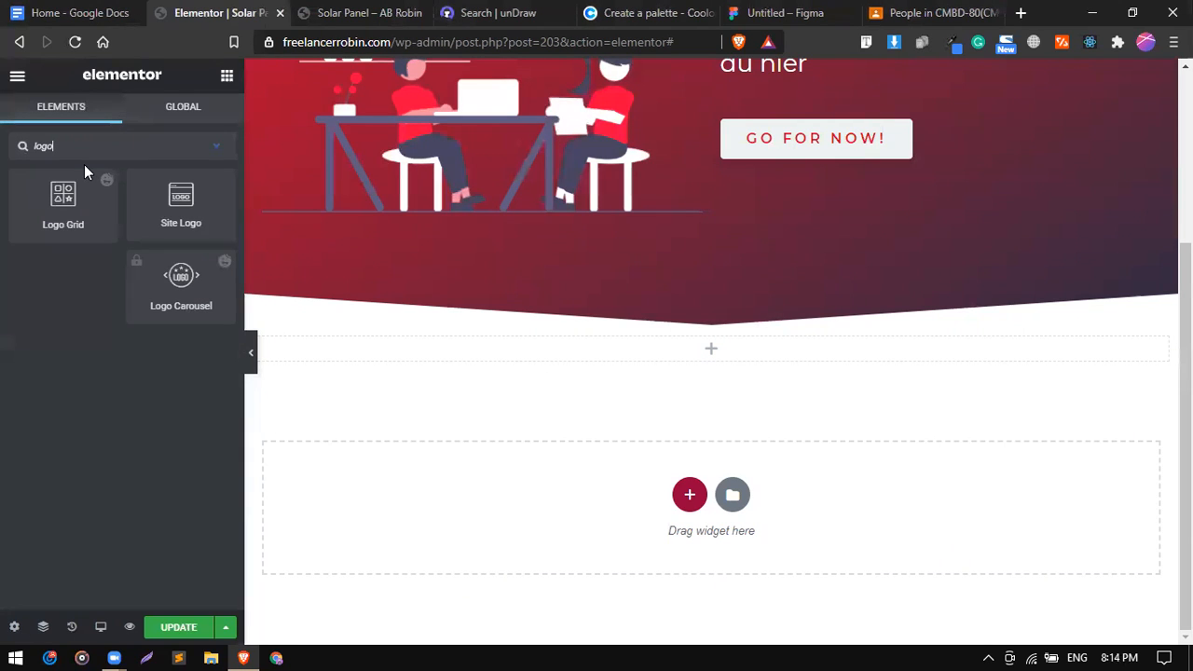
{"action": "key", "text": "BackSpace"}
{"action": "key", "text": "BackSpace"}
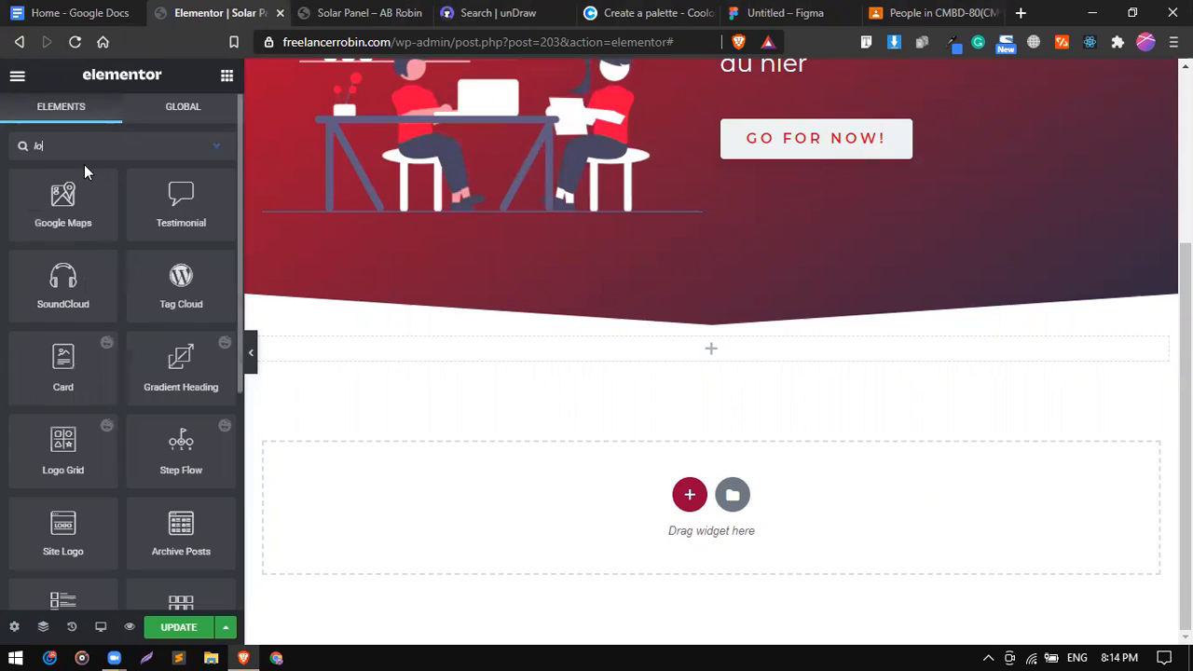
{"action": "key", "text": "BackSpace"}
{"action": "key", "text": "BackSpace"}
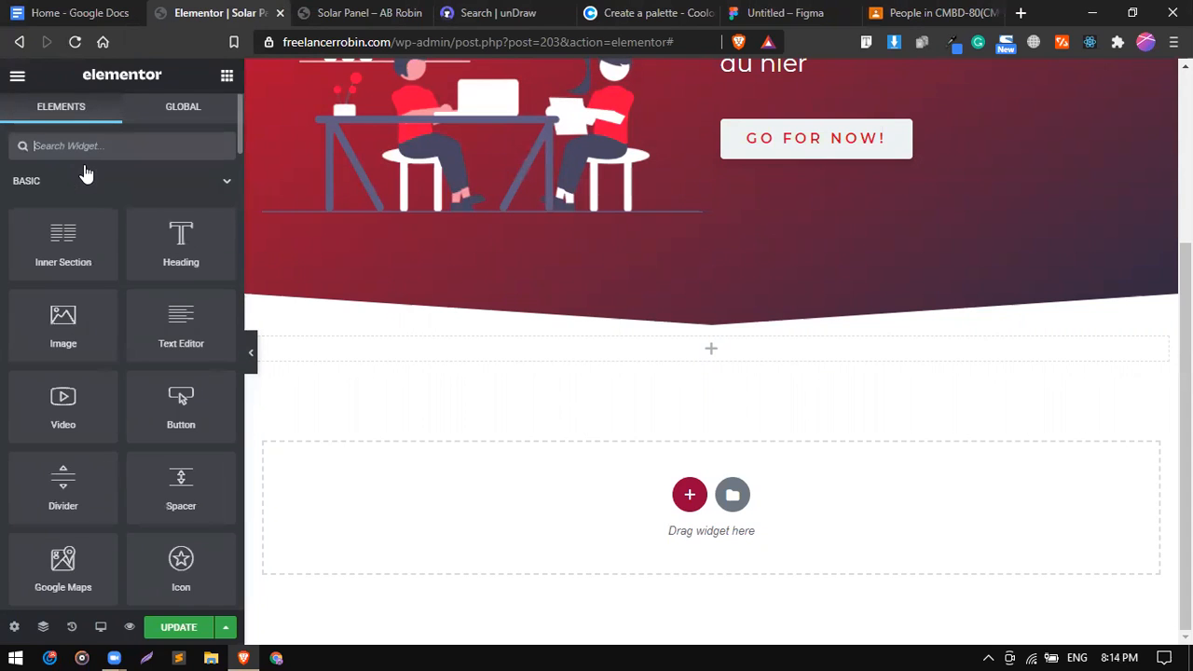
{"action": "type", "text": "logo cai"}
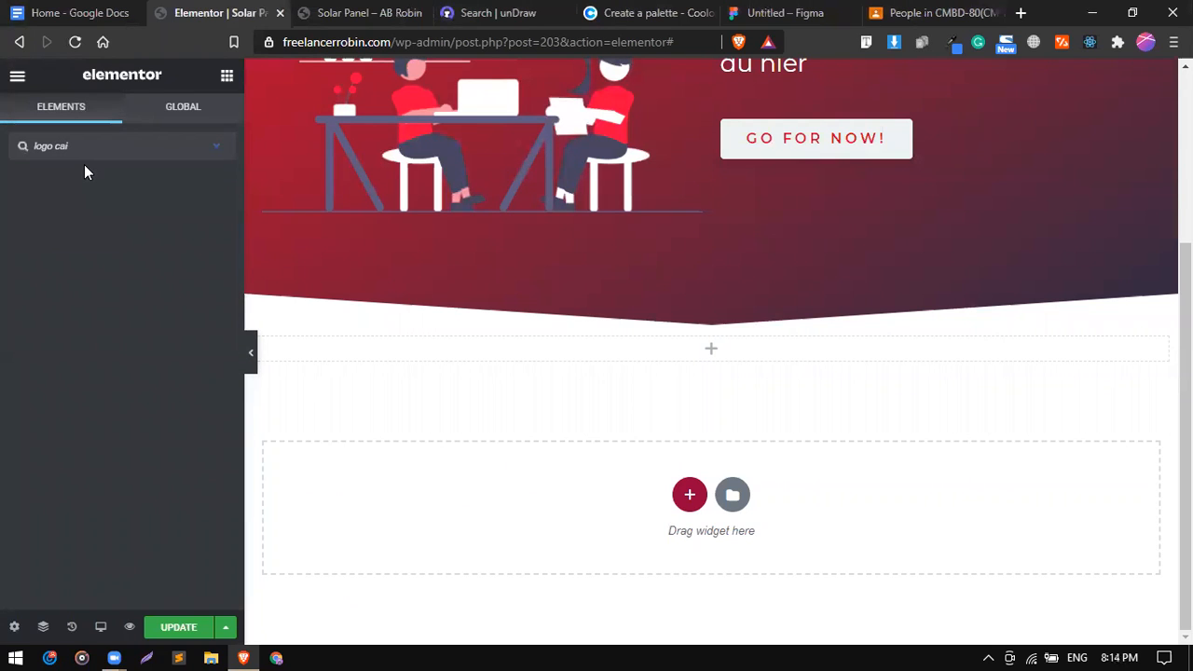
{"action": "key", "text": "BackSpace"}
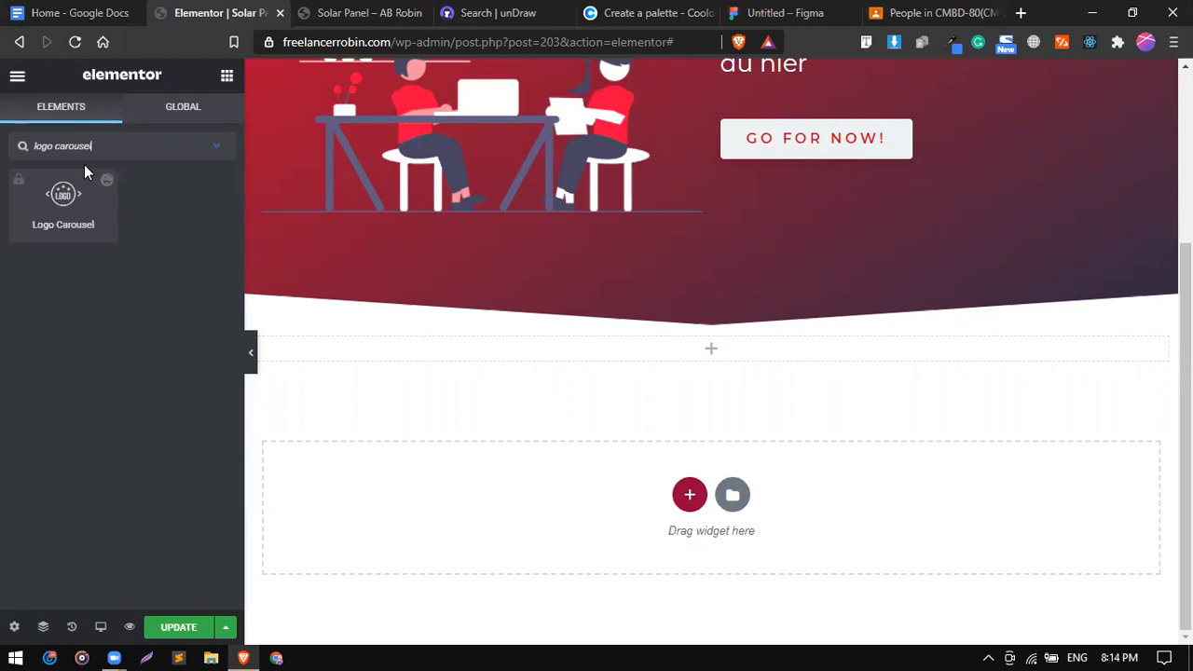
{"action": "type", "text": "rouse"}
{"action": "key", "text": "ctrl+BackSpace"}
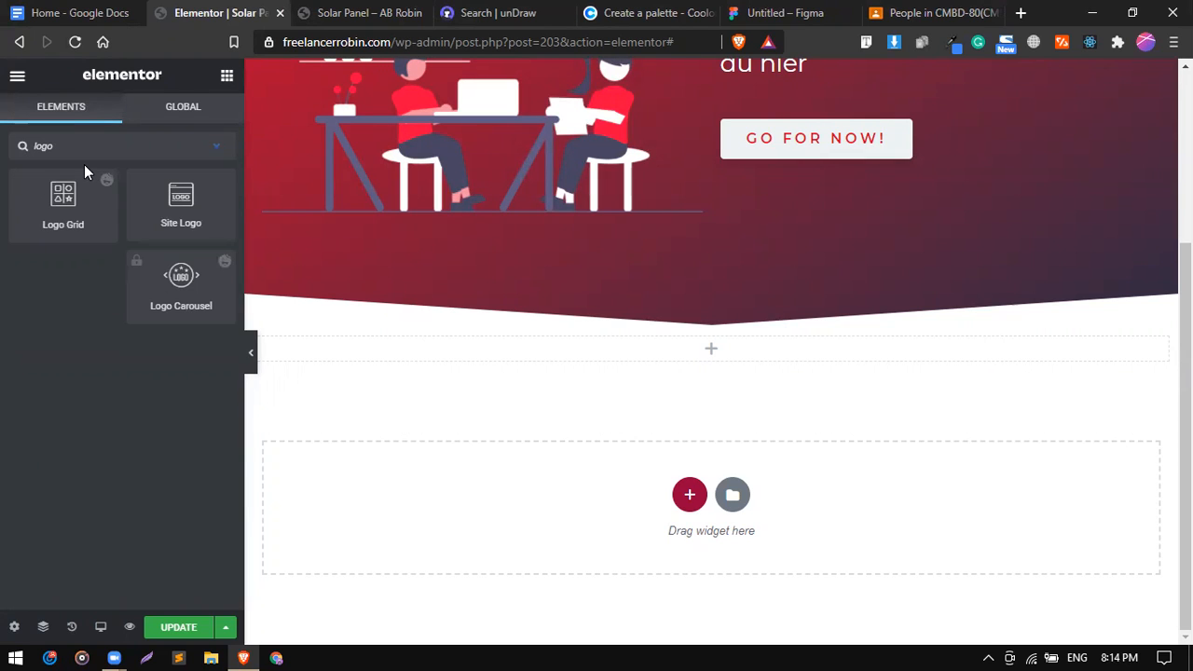
{"action": "key", "text": "ctrl+BackSpace"}
{"action": "type", "text": "cca"}
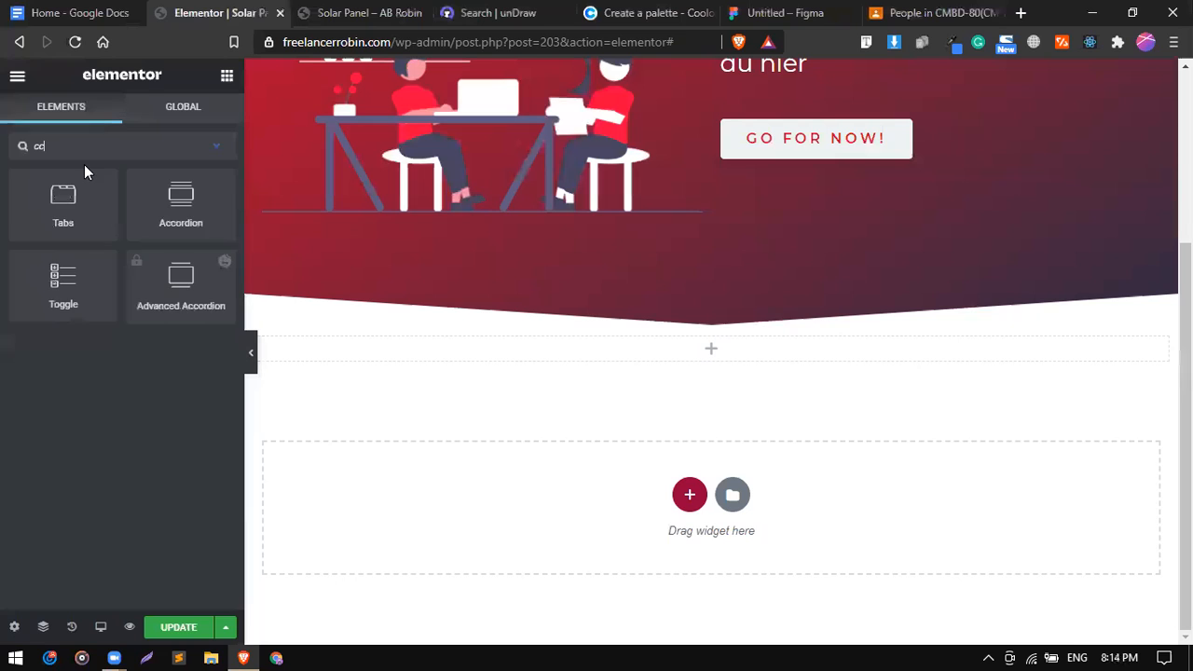
{"action": "key", "text": "BackSpace"}
{"action": "key", "text": "BackSpace"}
{"action": "type", "text": "aa"}
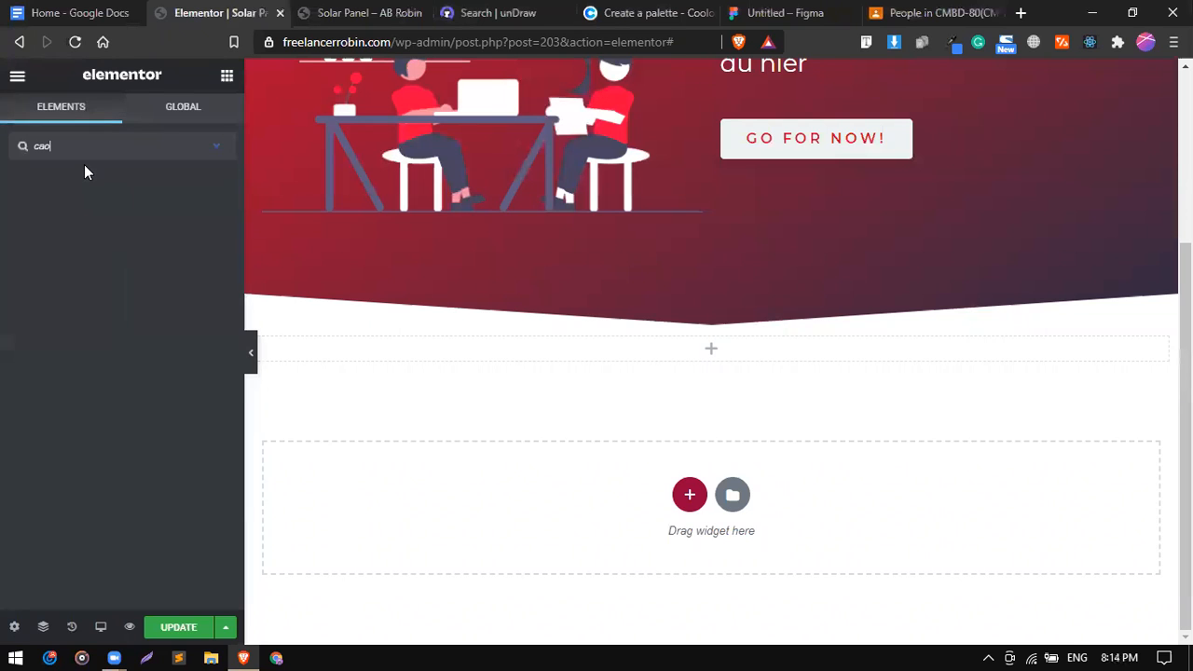
{"action": "key", "text": "BackSpace"}
{"action": "type", "text": "a"}
{"action": "key", "text": "BackSpace"}
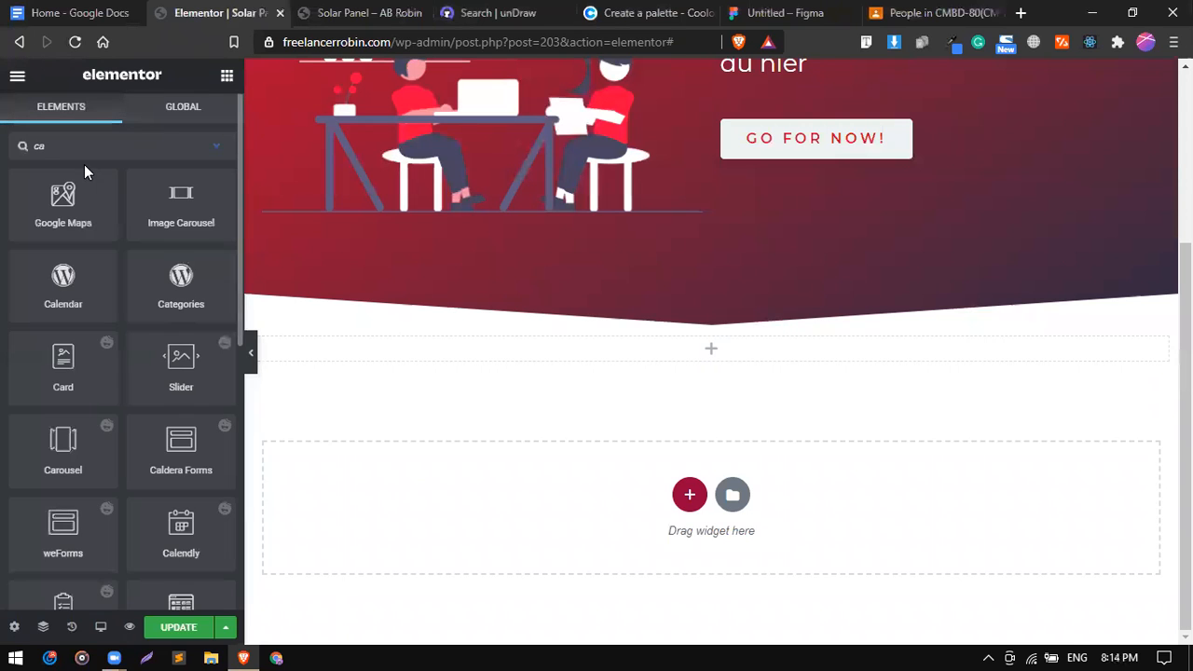
{"action": "key", "text": "ctrl+BackSpace"}
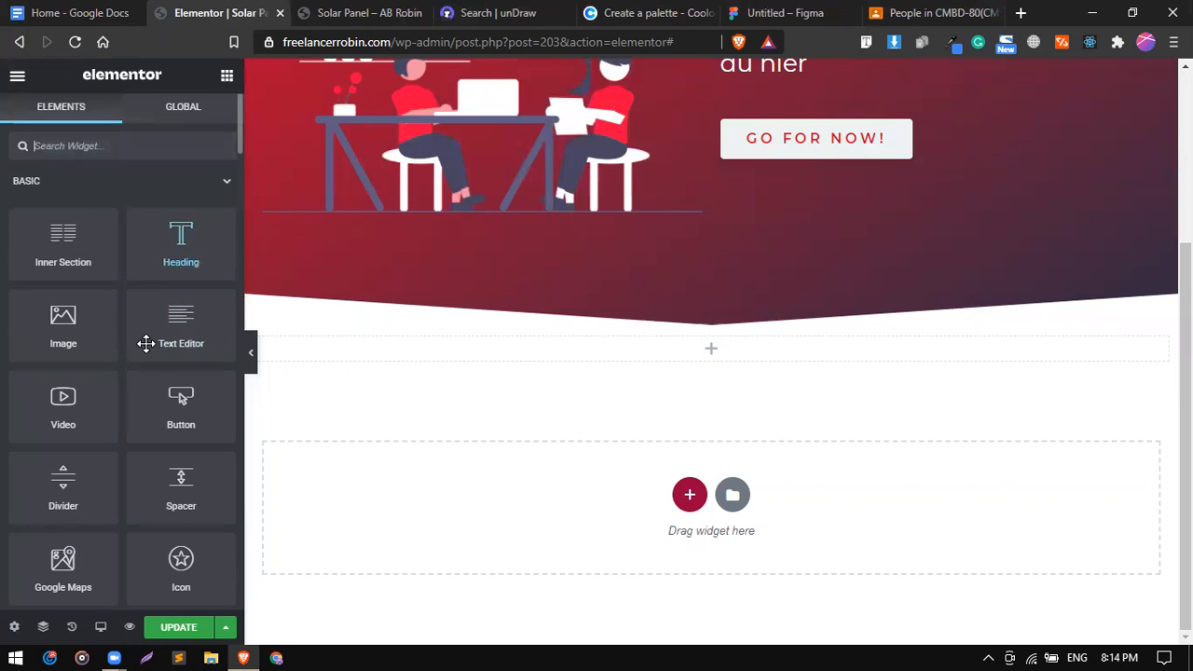
Look through the basic widgets list and save the page with UPDATE.
{"action": "scroll", "coordinate": [143, 354], "scroll_direction": "down", "scroll_amount": 5}
{"action": "scroll", "coordinate": [142, 366], "scroll_direction": "down", "scroll_amount": 5}
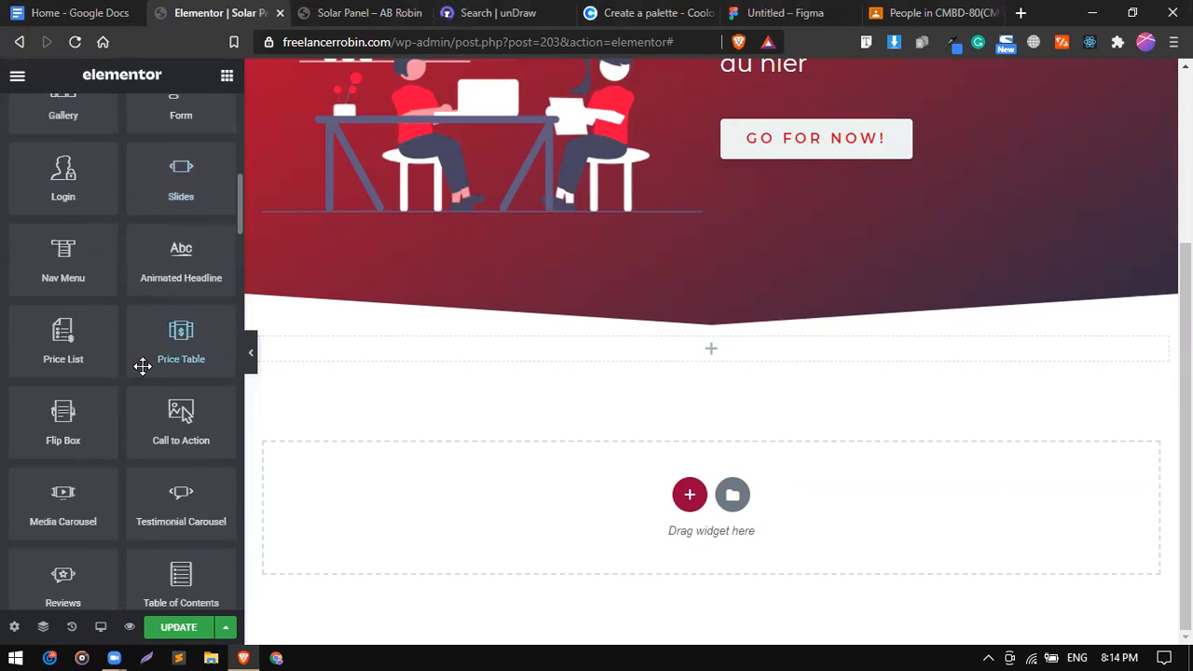
{"action": "scroll", "coordinate": [142, 366], "scroll_direction": "down", "scroll_amount": 3}
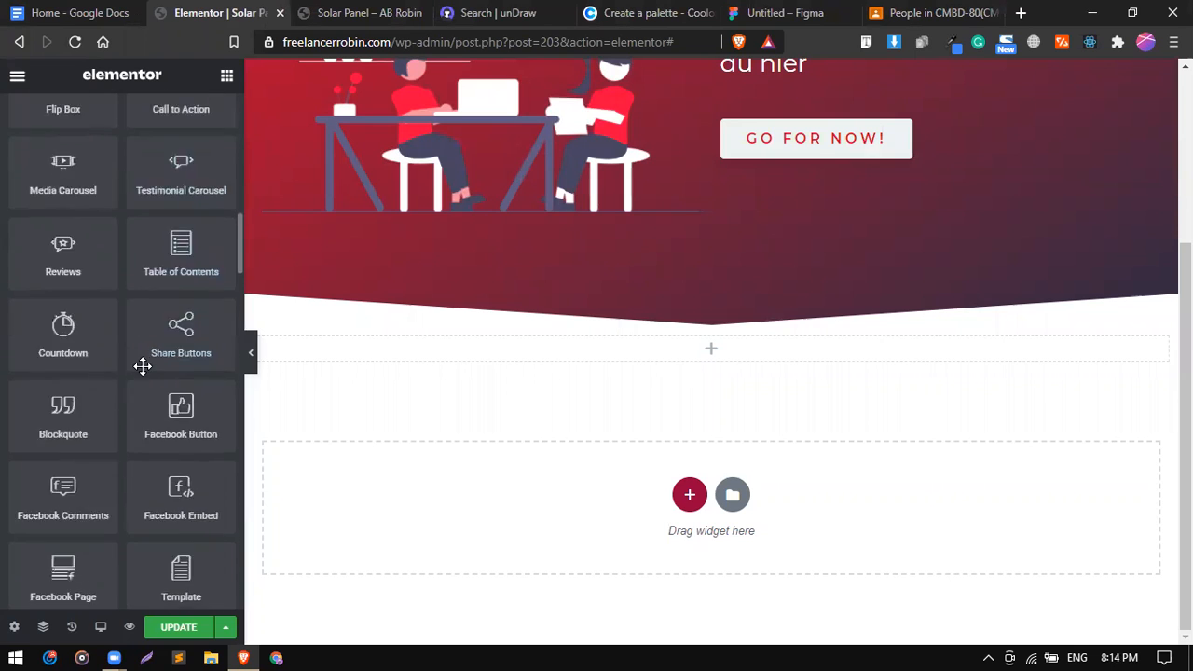
{"action": "scroll", "coordinate": [142, 366], "scroll_direction": "up", "scroll_amount": 8}
{"action": "scroll", "coordinate": [142, 366], "scroll_direction": "up", "scroll_amount": 5}
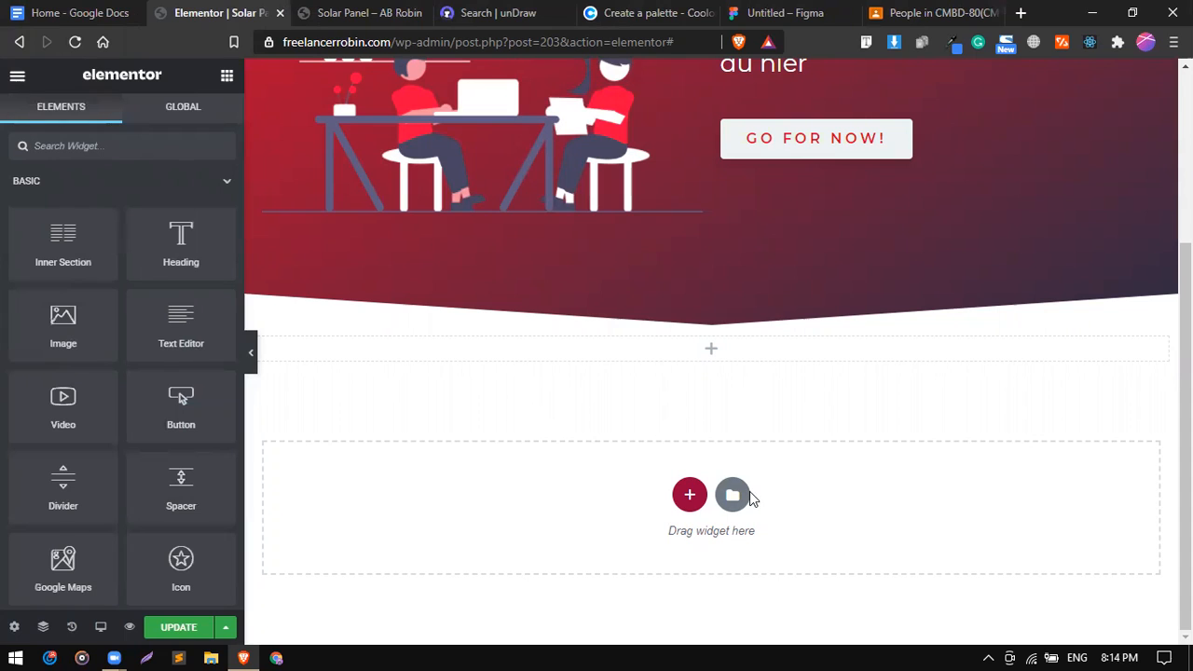
{"action": "left_click", "coordinate": [180, 630]}
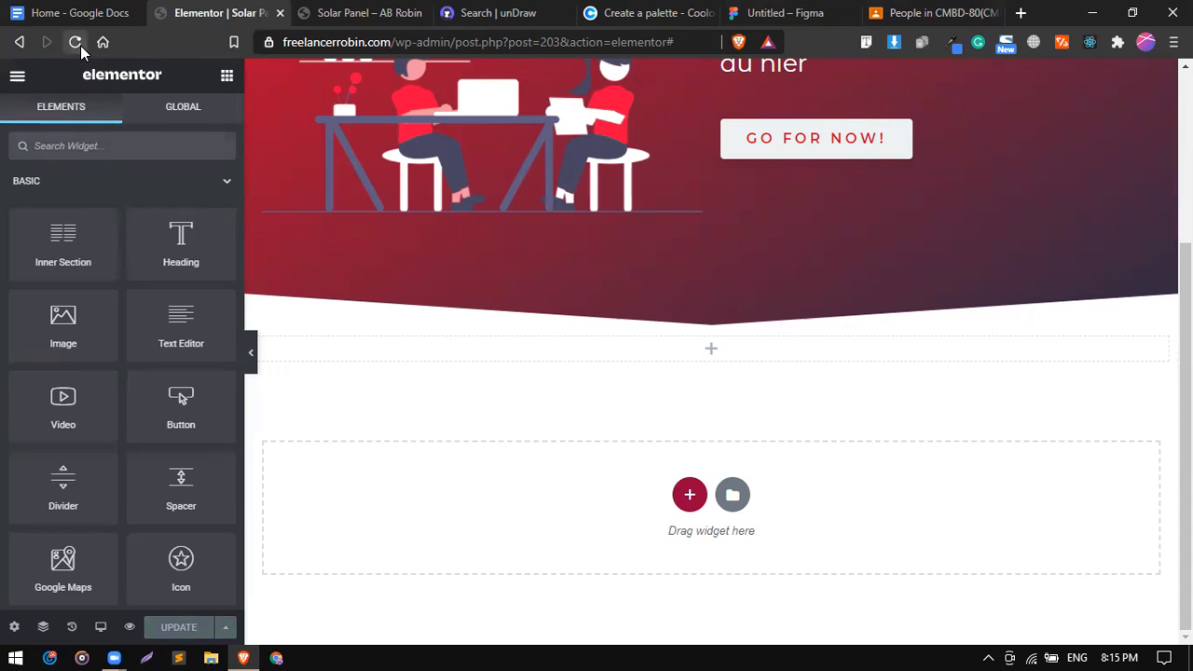
Reload the Solar Panel editor and scroll back to the empty section under the hero.
{"action": "left_click", "coordinate": [77, 43]}
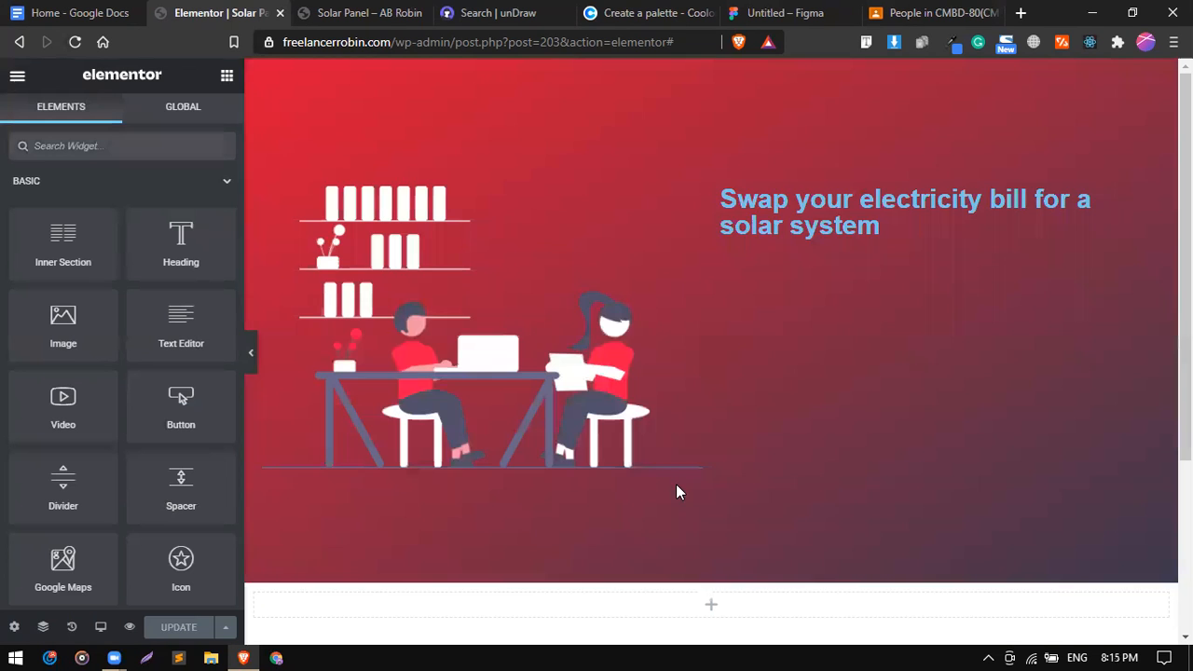
{"action": "scroll", "coordinate": [677, 484], "scroll_direction": "down", "scroll_amount": 3}
{"action": "scroll", "coordinate": [677, 485], "scroll_direction": "up", "scroll_amount": 3}
{"action": "scroll", "coordinate": [676, 484], "scroll_direction": "down", "scroll_amount": 3}
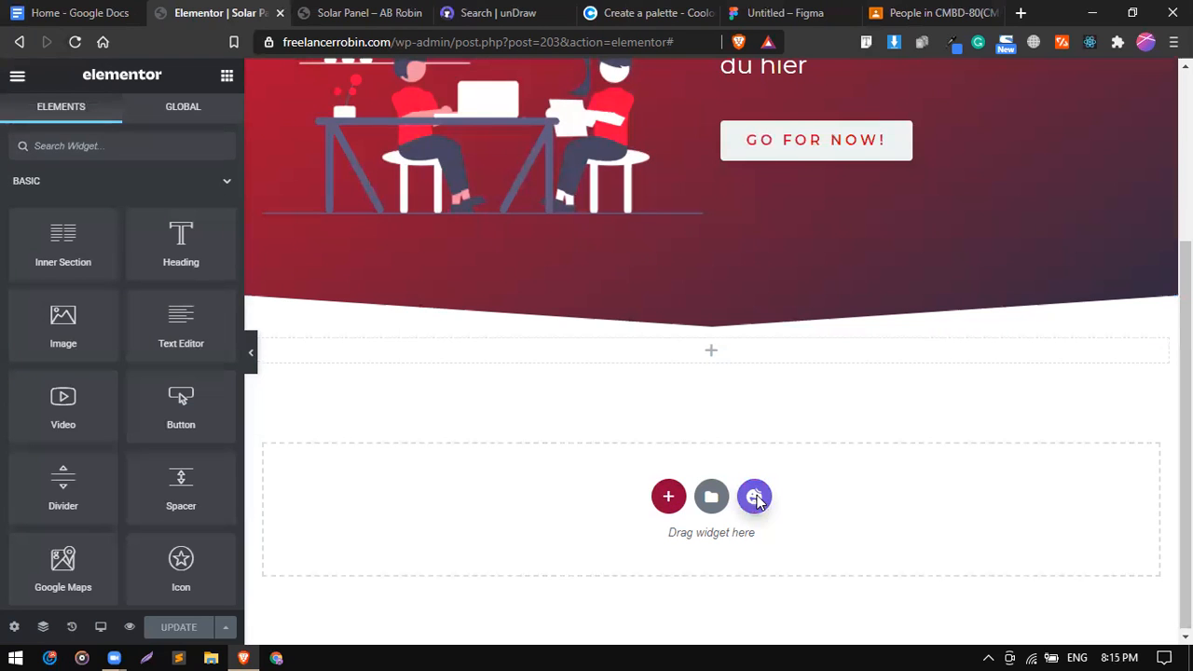
Insert the six-logo client strip from the template library's Client blocks below the hero.
{"action": "left_click", "coordinate": [755, 497]}
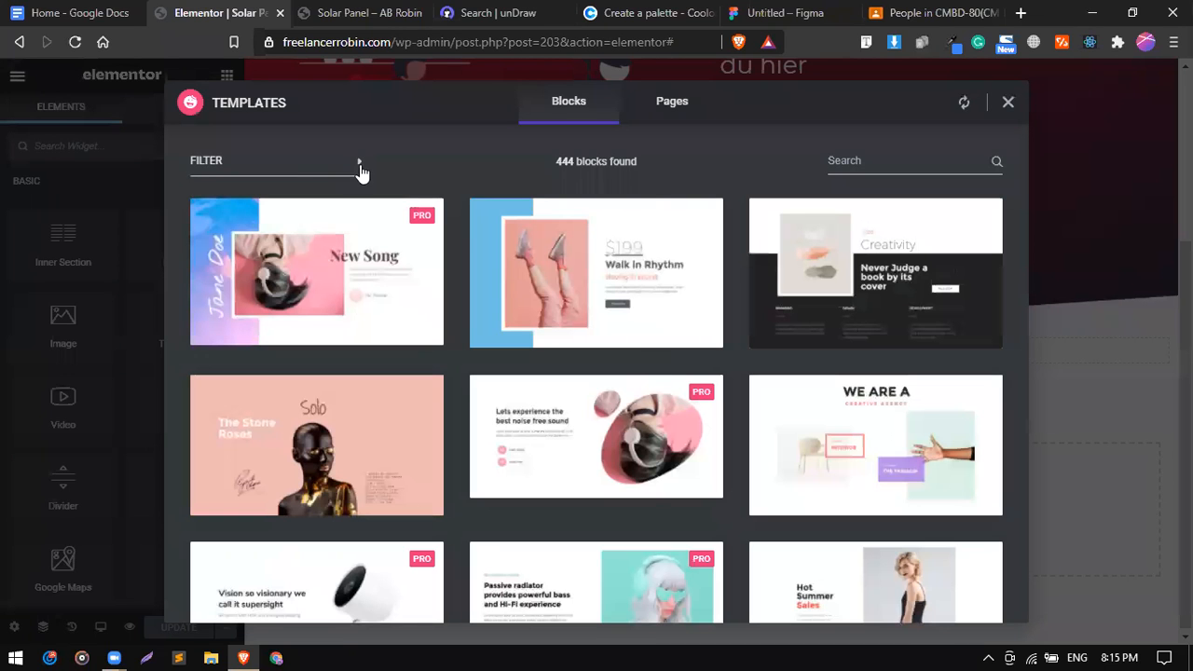
{"action": "left_click", "coordinate": [360, 168]}
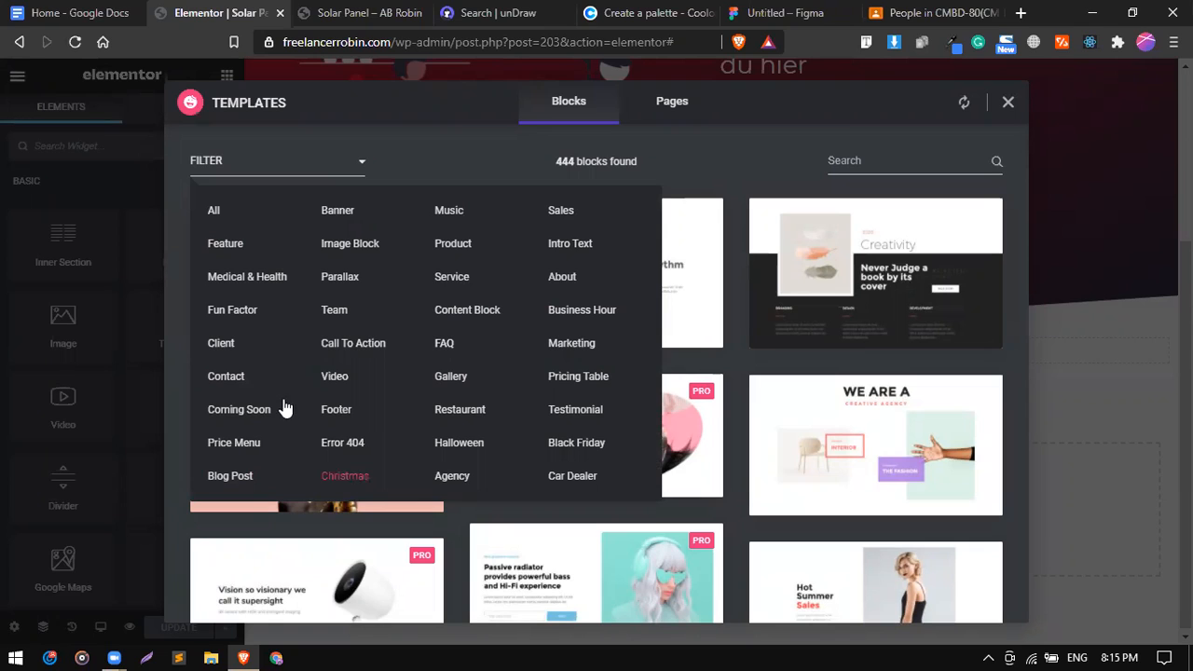
{"action": "left_click", "coordinate": [224, 344]}
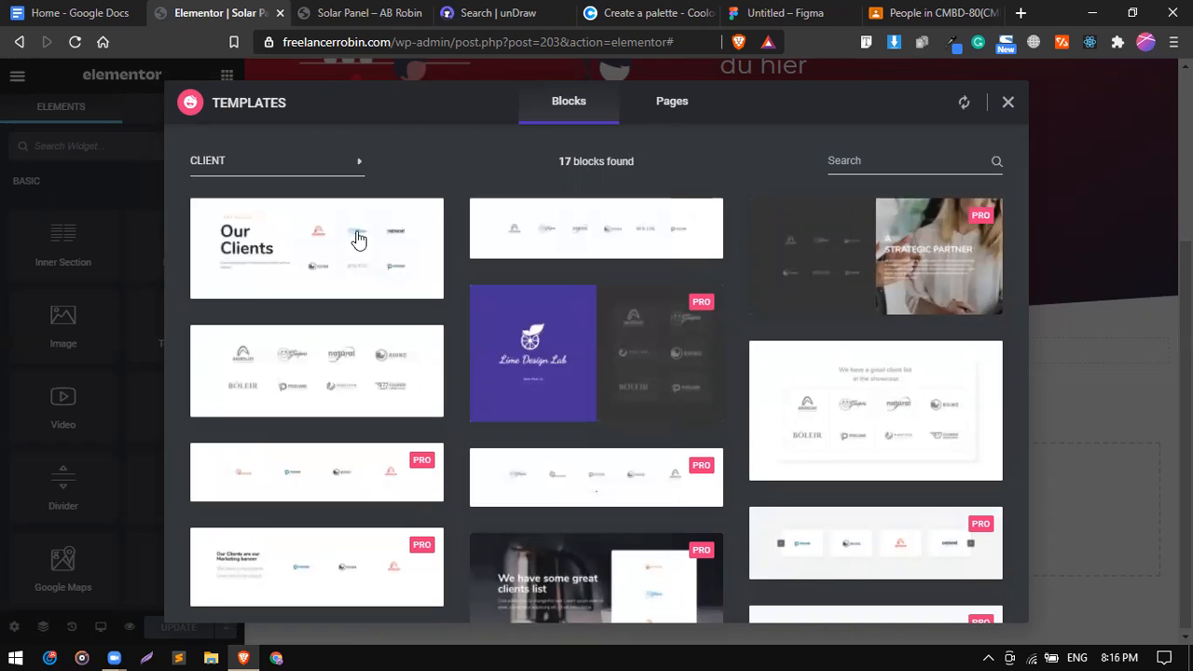
{"action": "scroll", "coordinate": [367, 411], "scroll_direction": "down", "scroll_amount": 1}
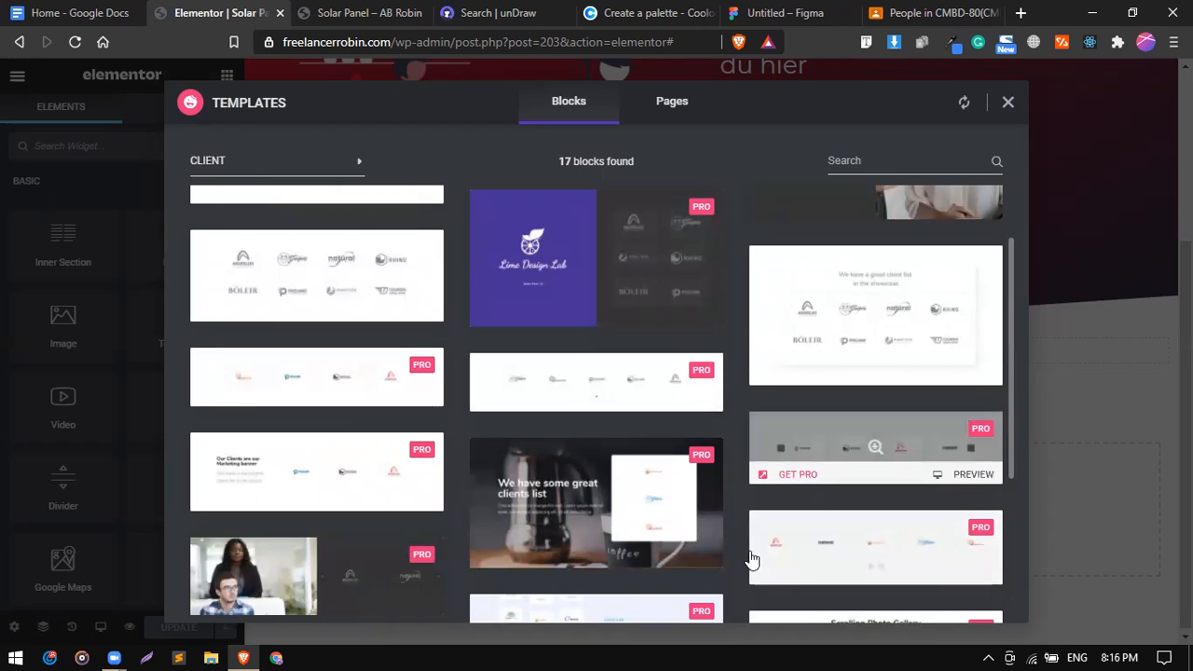
{"action": "scroll", "coordinate": [754, 560], "scroll_direction": "down", "scroll_amount": 3}
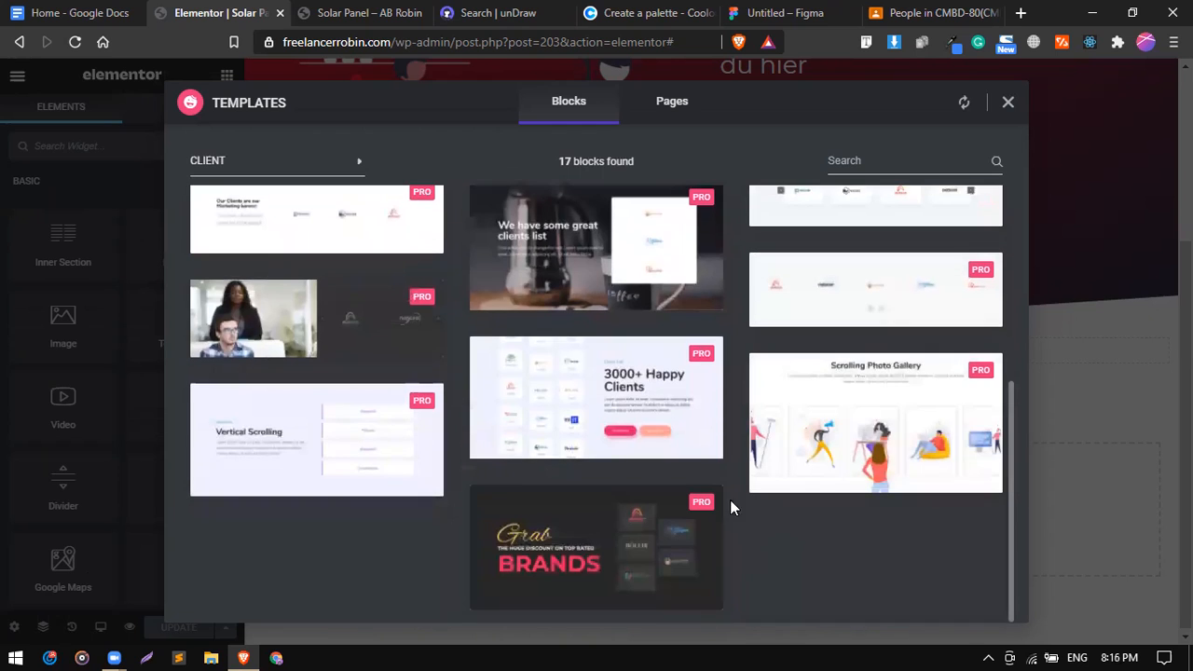
{"action": "scroll", "coordinate": [687, 440], "scroll_direction": "up", "scroll_amount": 4}
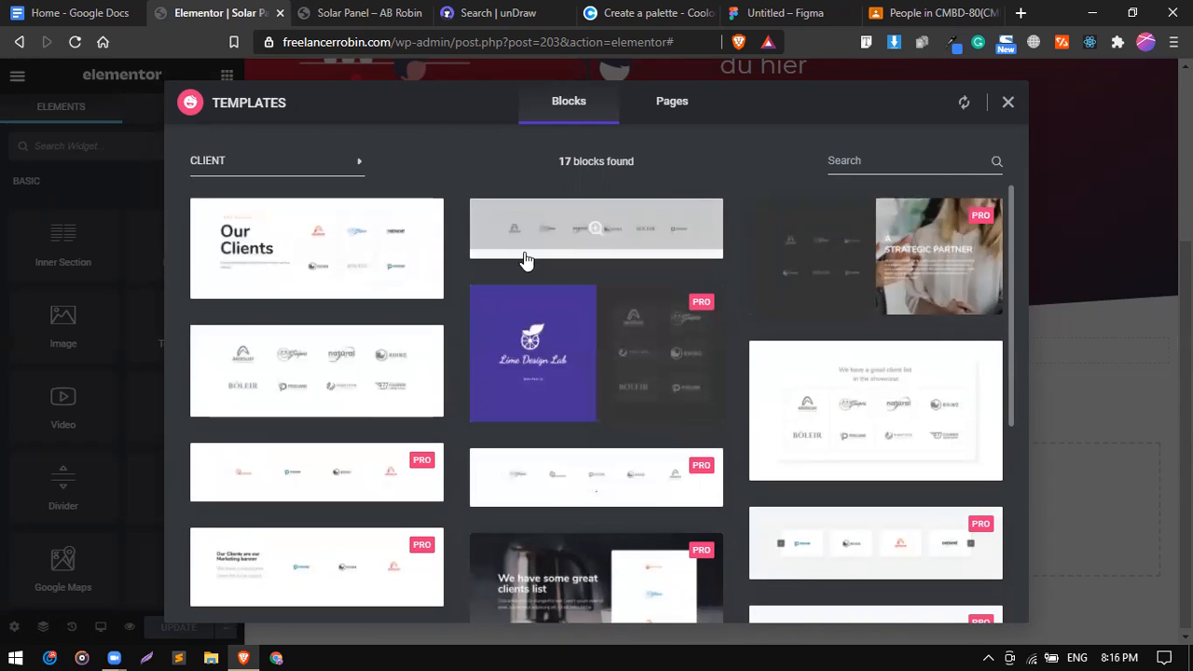
{"action": "mouse_move", "coordinate": [520, 255]}
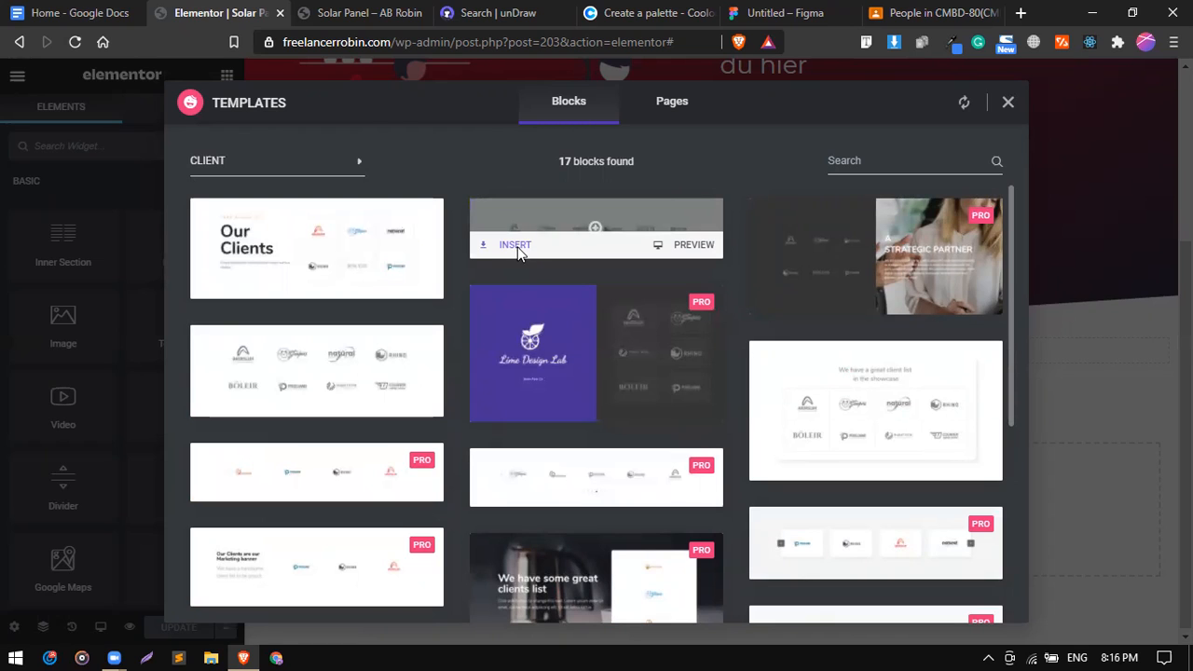
{"action": "left_click", "coordinate": [518, 247]}
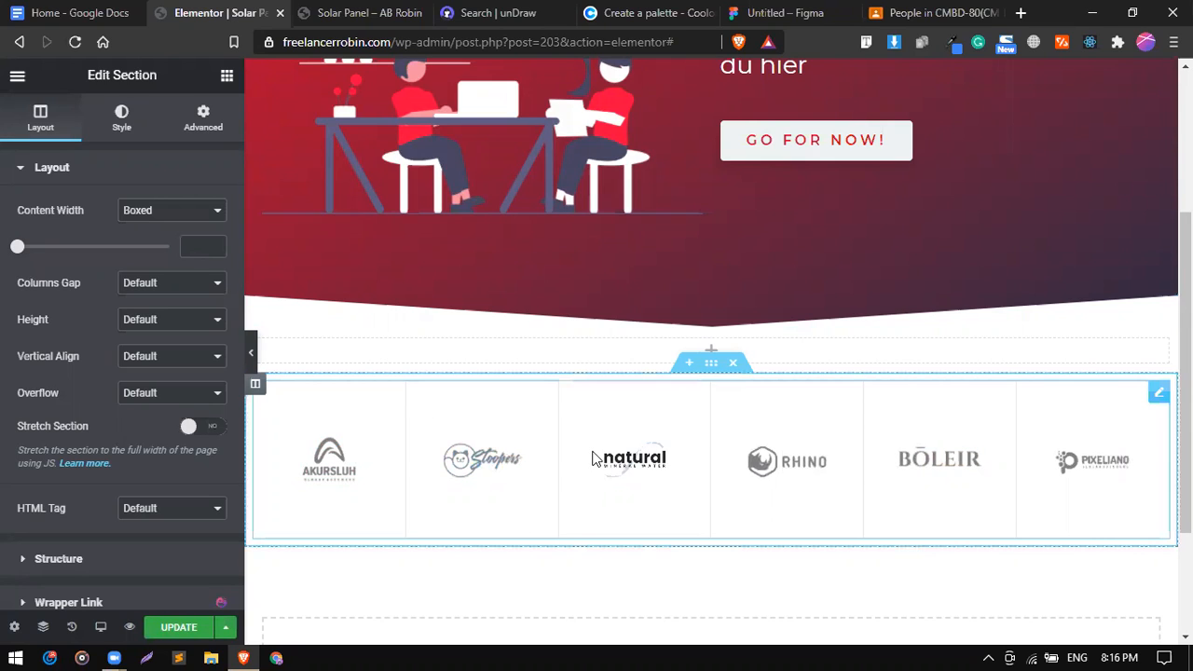
Add a centre-aligned heading above the client logos, removing the stray empty section.
{"action": "left_click", "coordinate": [227, 76]}
{"action": "left_click_drag", "start_coordinate": [181, 244], "coordinate": [650, 389]}
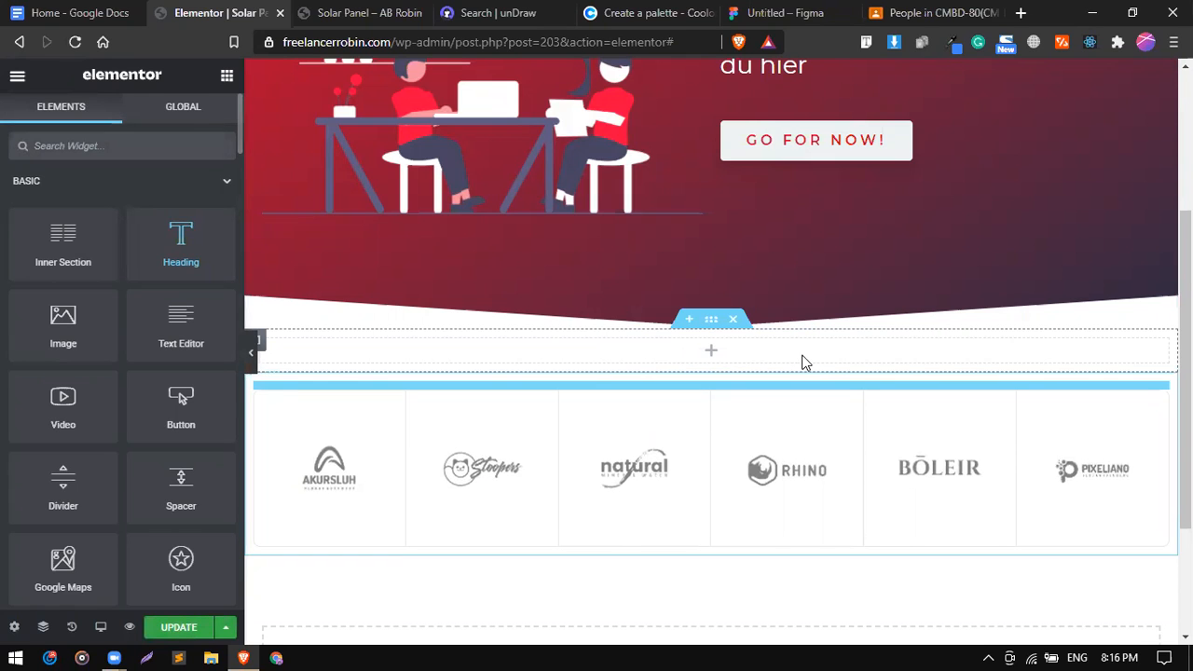
{"action": "left_click", "coordinate": [738, 321]}
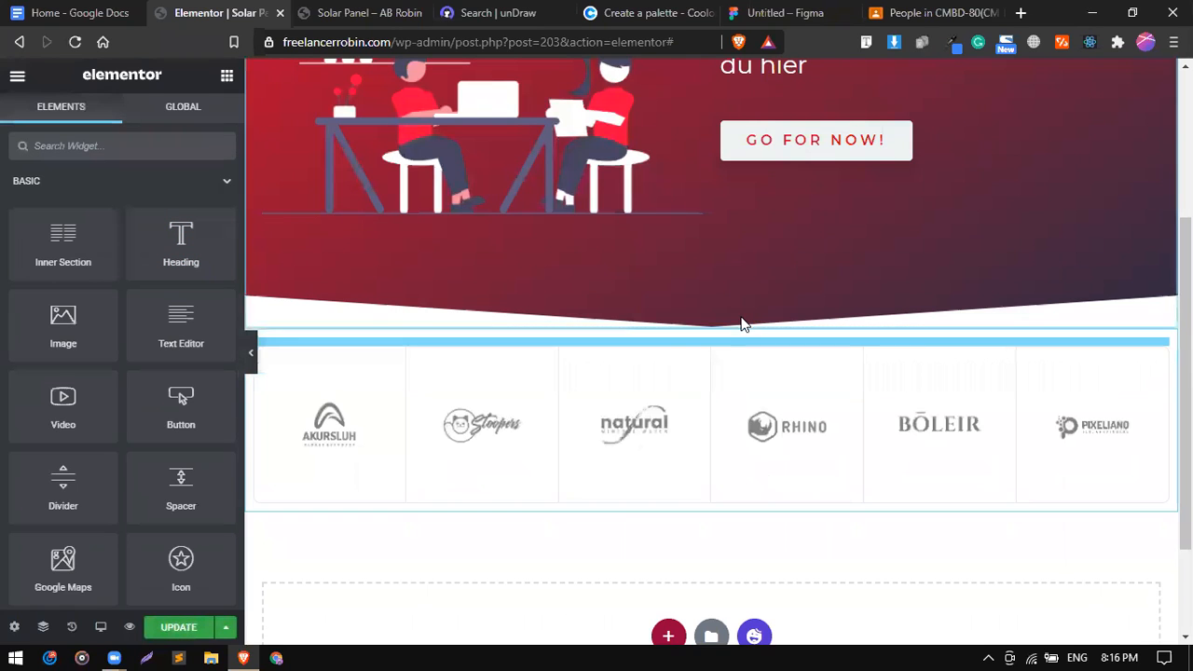
{"action": "left_click_drag", "start_coordinate": [181, 233], "coordinate": [624, 333]}
{"action": "left_click_drag", "start_coordinate": [195, 265], "coordinate": [573, 393]}
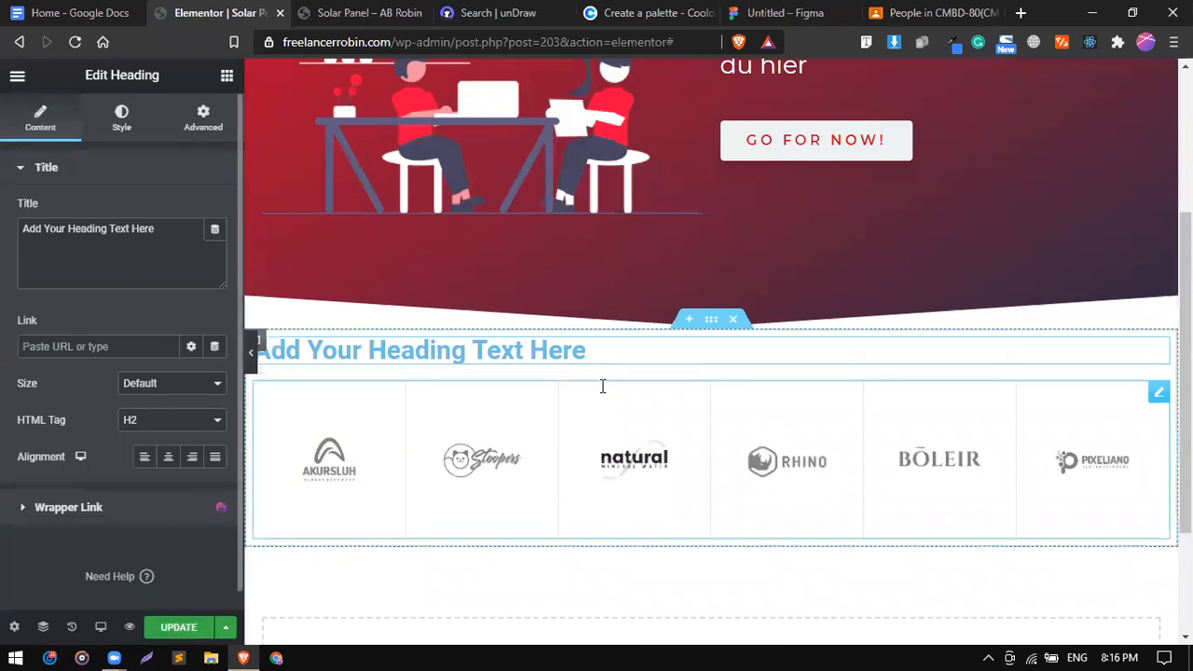
{"action": "left_click", "coordinate": [169, 457]}
Copy the second-section heading wording from the Google Docs outline.
{"action": "left_click", "coordinate": [79, 12]}
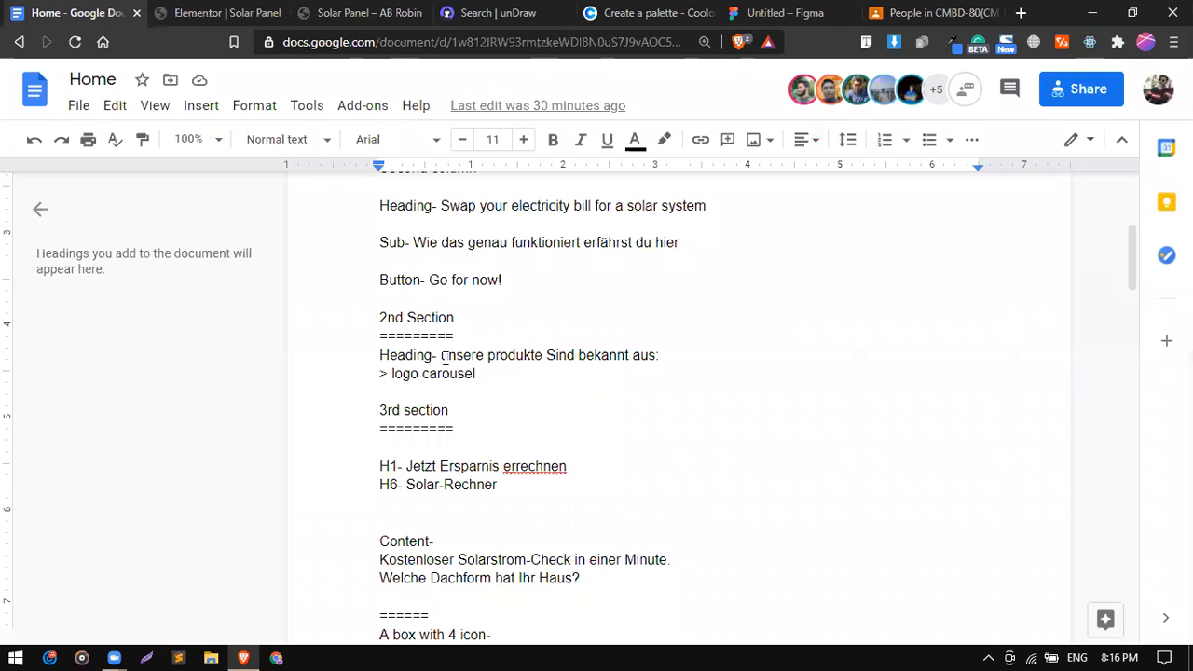
{"action": "left_click_drag", "start_coordinate": [581, 355], "coordinate": [658, 356]}
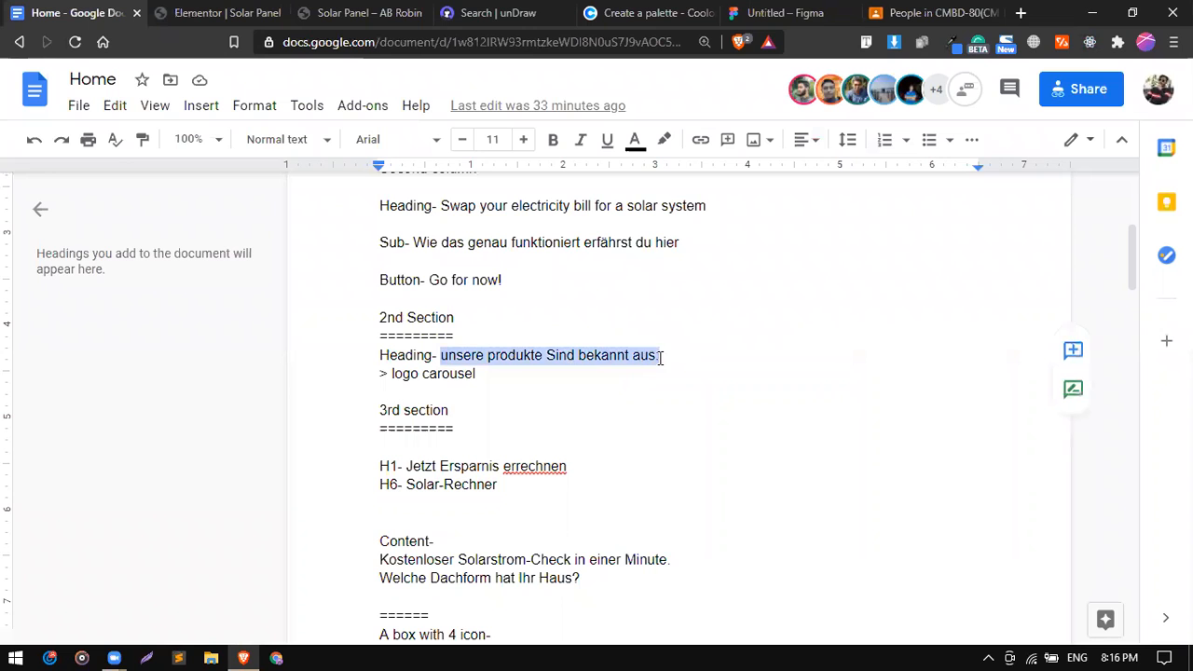
{"action": "right_click", "coordinate": [630, 365]}
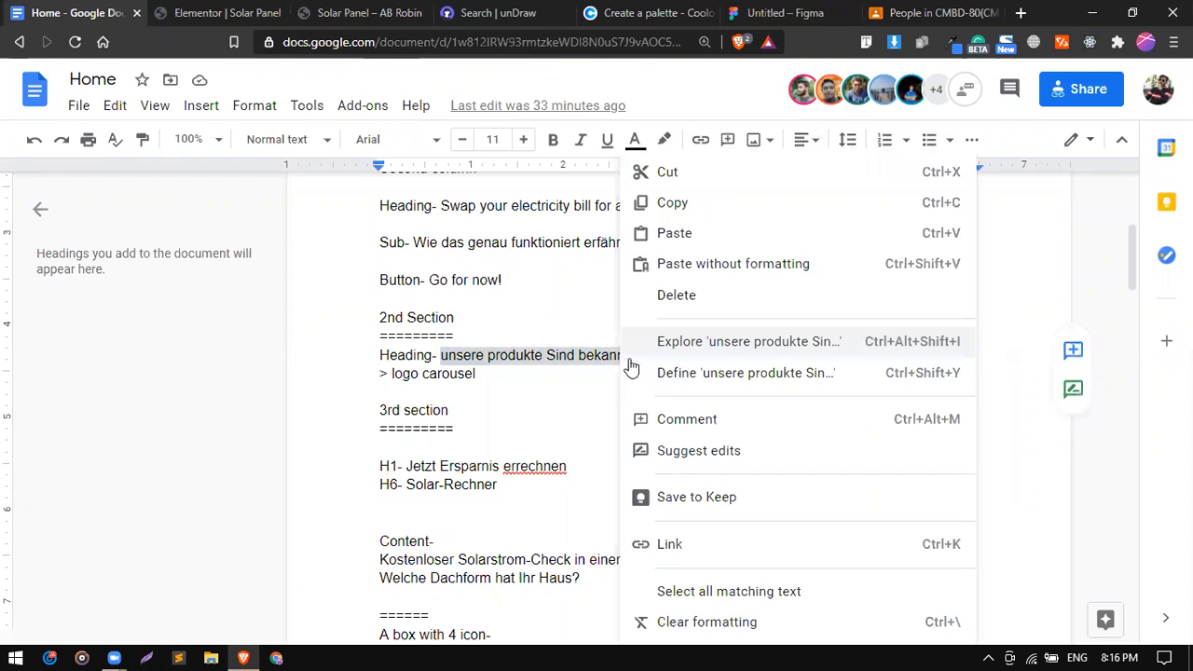
{"action": "left_click", "coordinate": [670, 207]}
{"action": "left_click", "coordinate": [247, 12]}
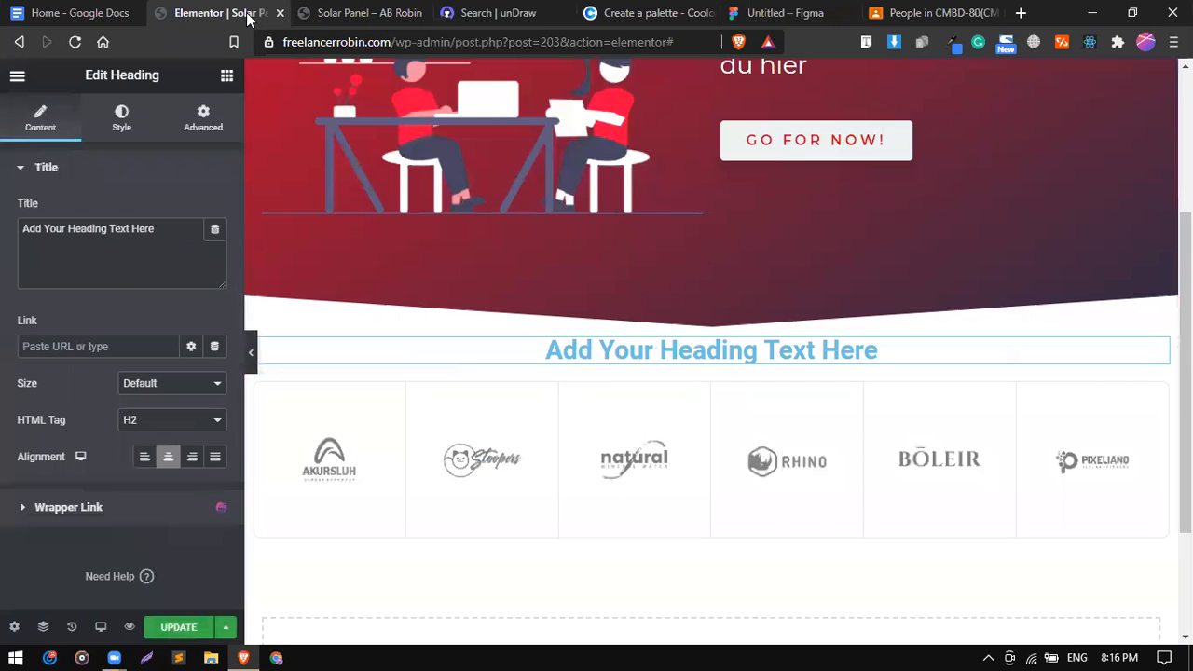
Paste 'unsere produkte Sind bekannt aus:' as the heading title.
{"action": "triple_click", "coordinate": [136, 233]}
{"action": "right_click", "coordinate": [135, 233]}
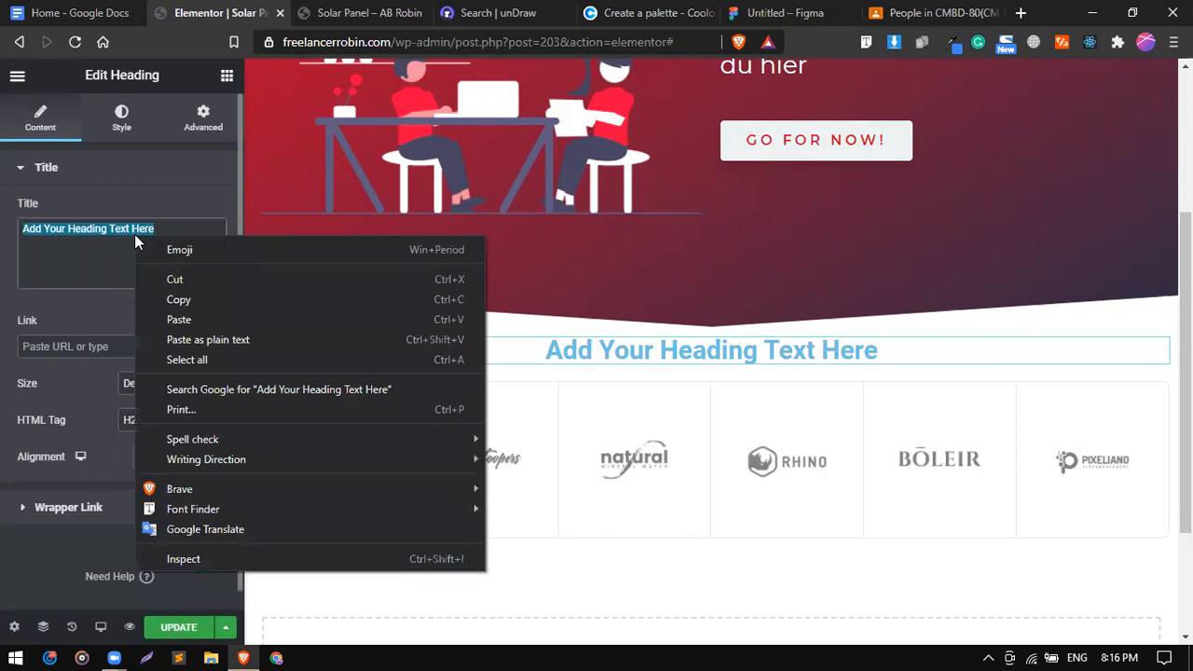
{"action": "left_click", "coordinate": [186, 320]}
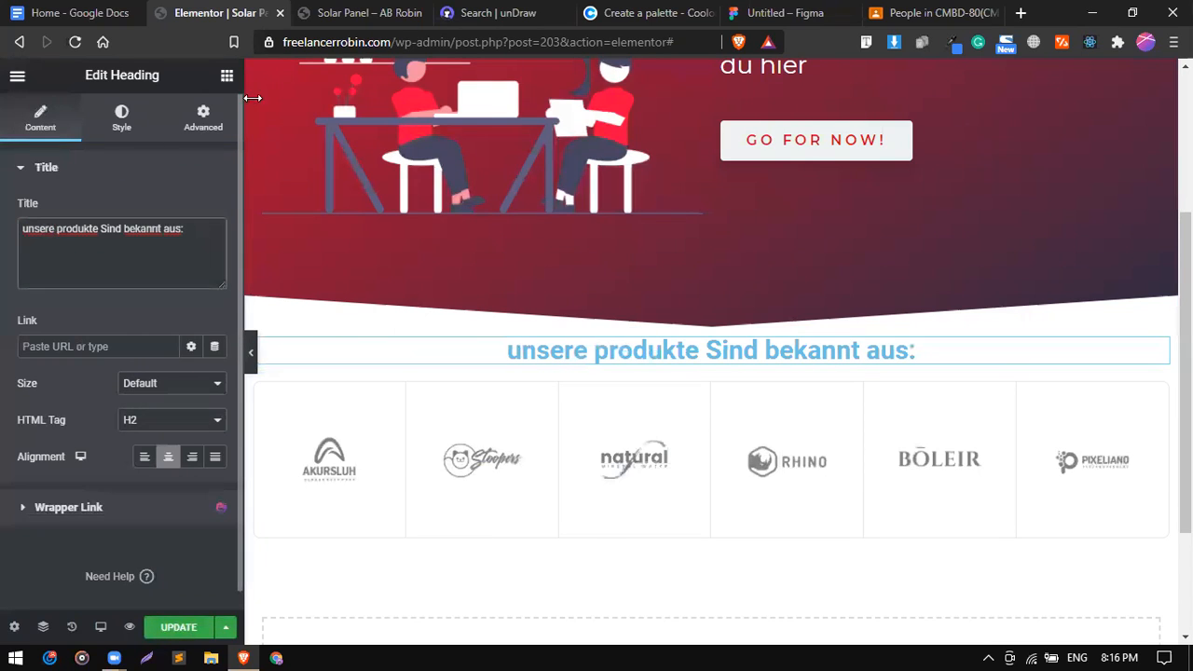
Give the logo section a 100 px top and bottom margin.
{"action": "mouse_move", "coordinate": [679, 345]}
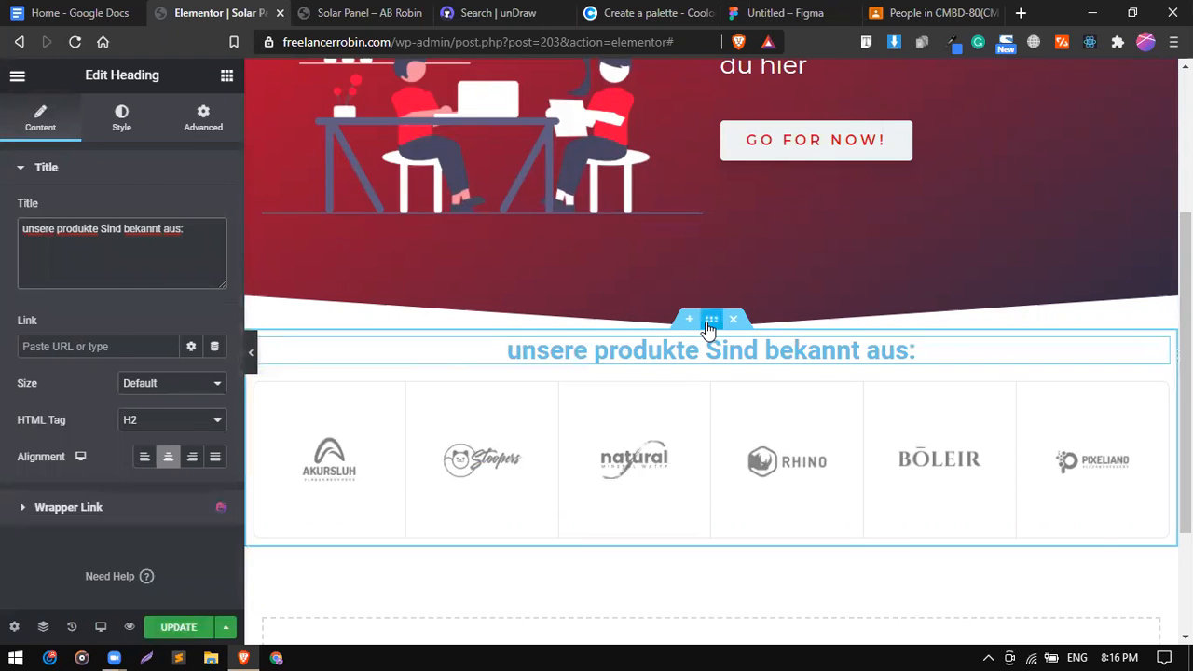
{"action": "left_click", "coordinate": [711, 321]}
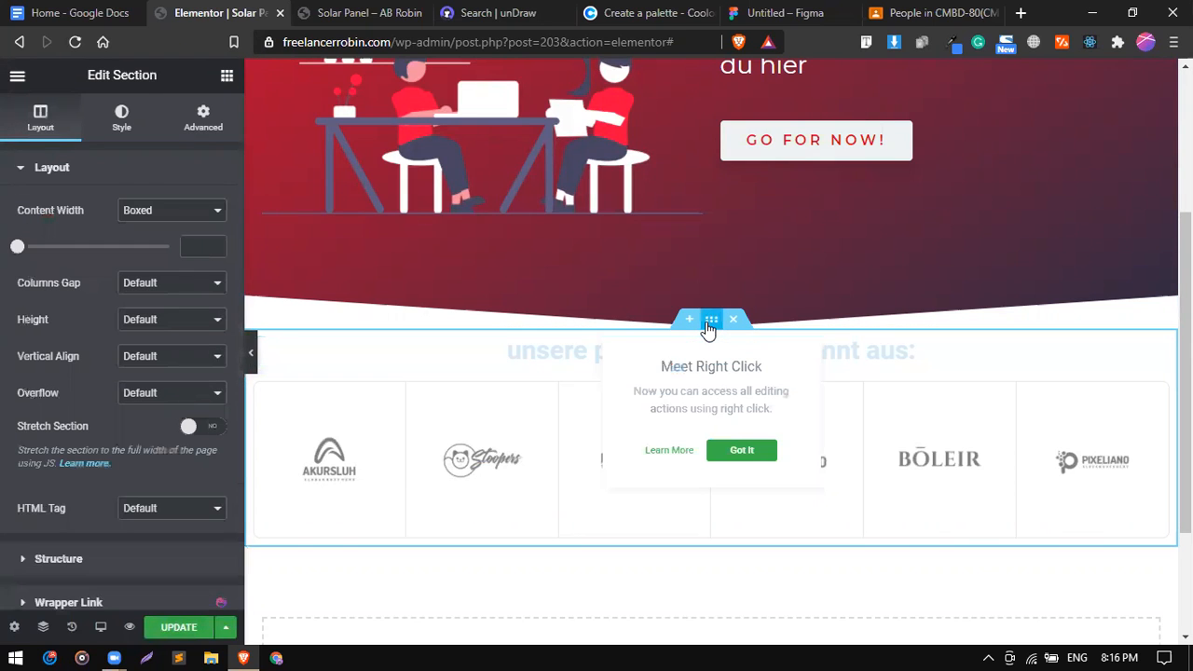
{"action": "left_click", "coordinate": [201, 121]}
{"action": "left_click", "coordinate": [33, 240]}
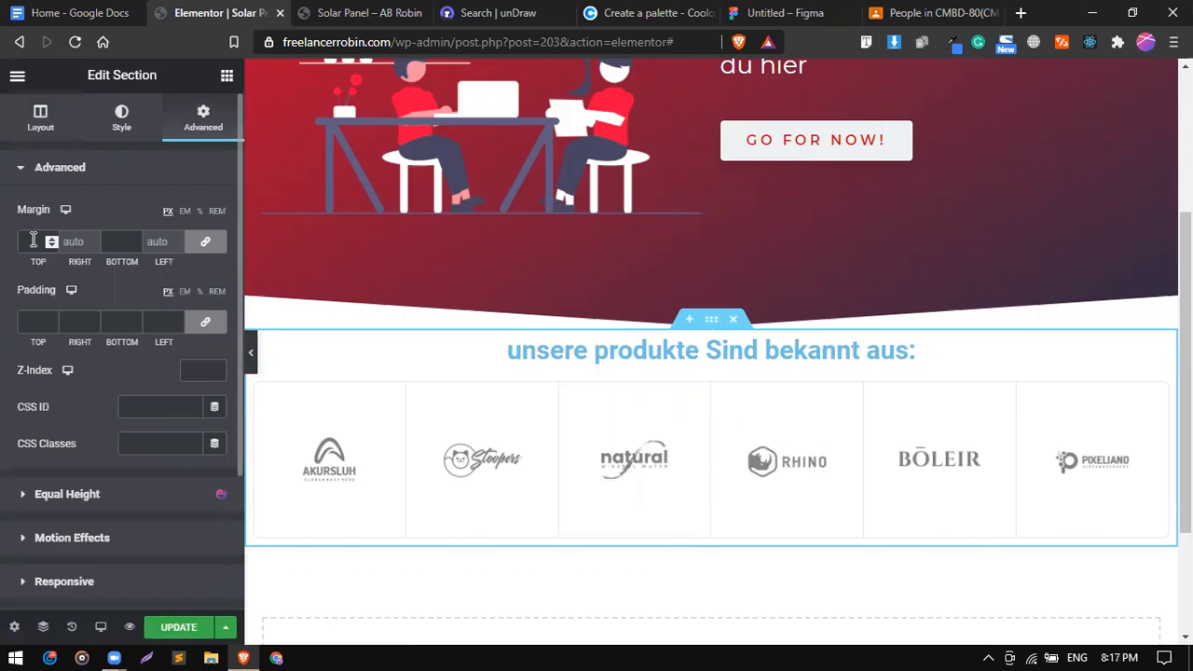
{"action": "type", "text": "100"}
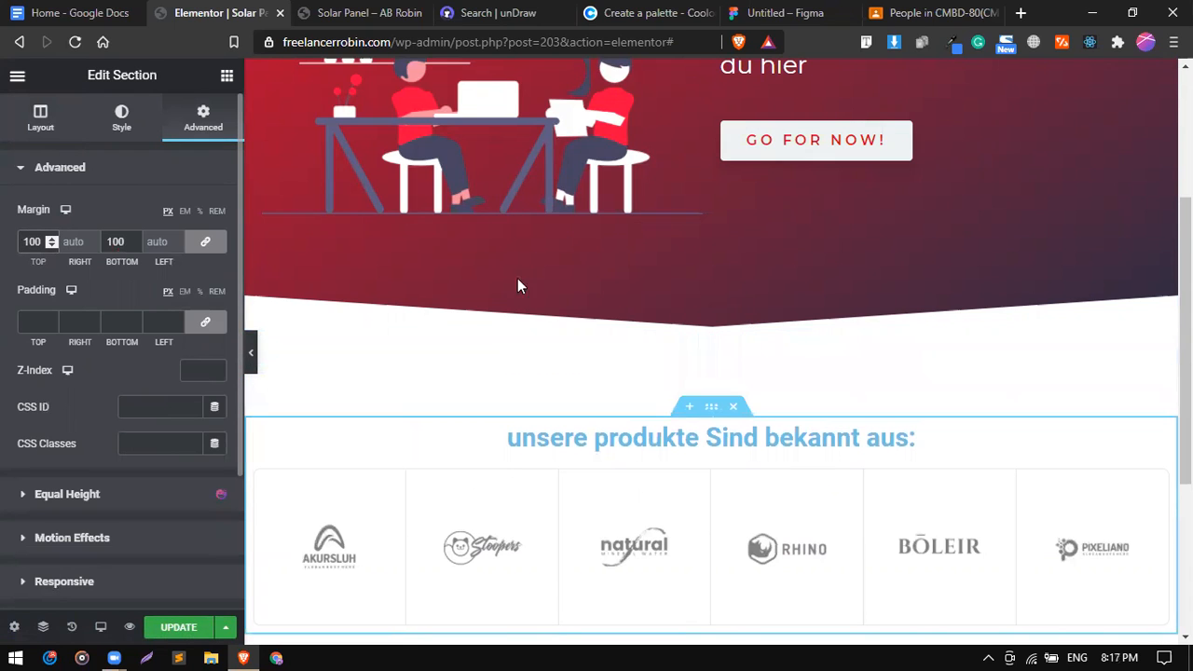
{"action": "scroll", "coordinate": [524, 286], "scroll_direction": "down", "scroll_amount": 1}
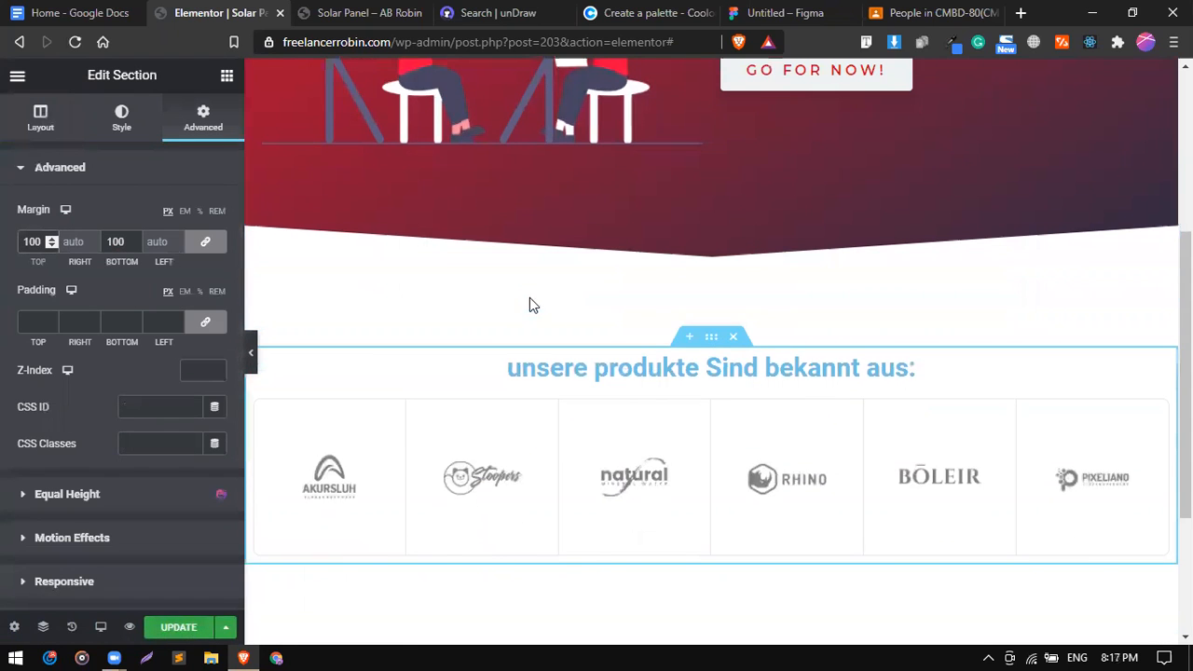
{"action": "left_click", "coordinate": [962, 367]}
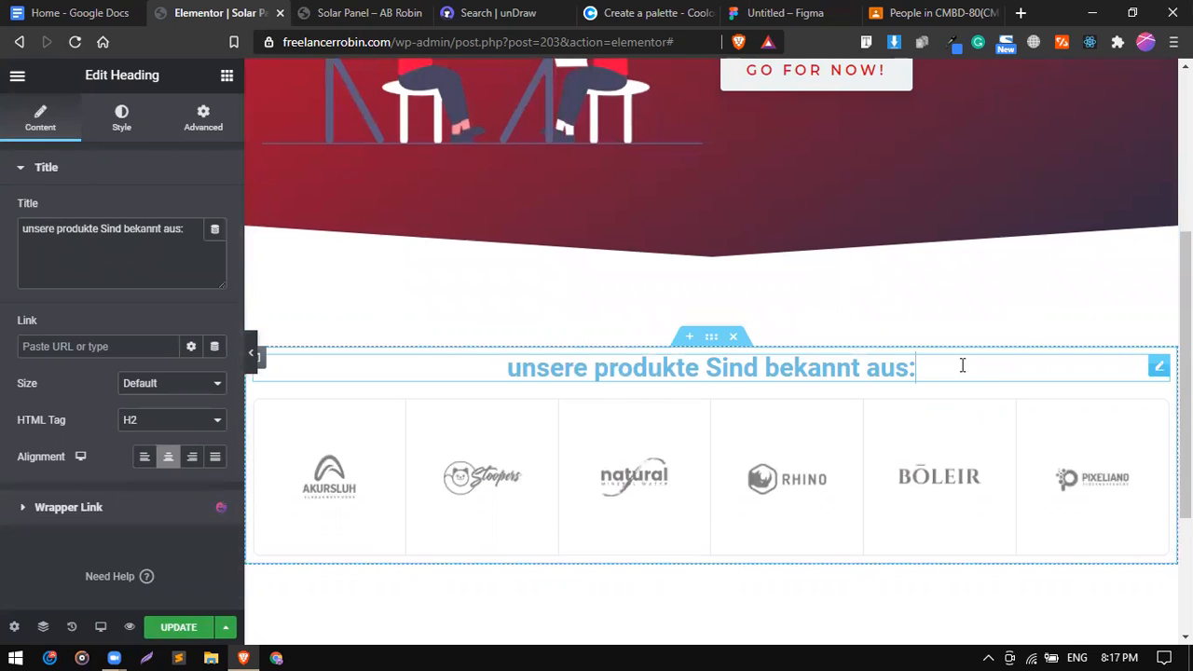
{"action": "left_click", "coordinate": [138, 136]}
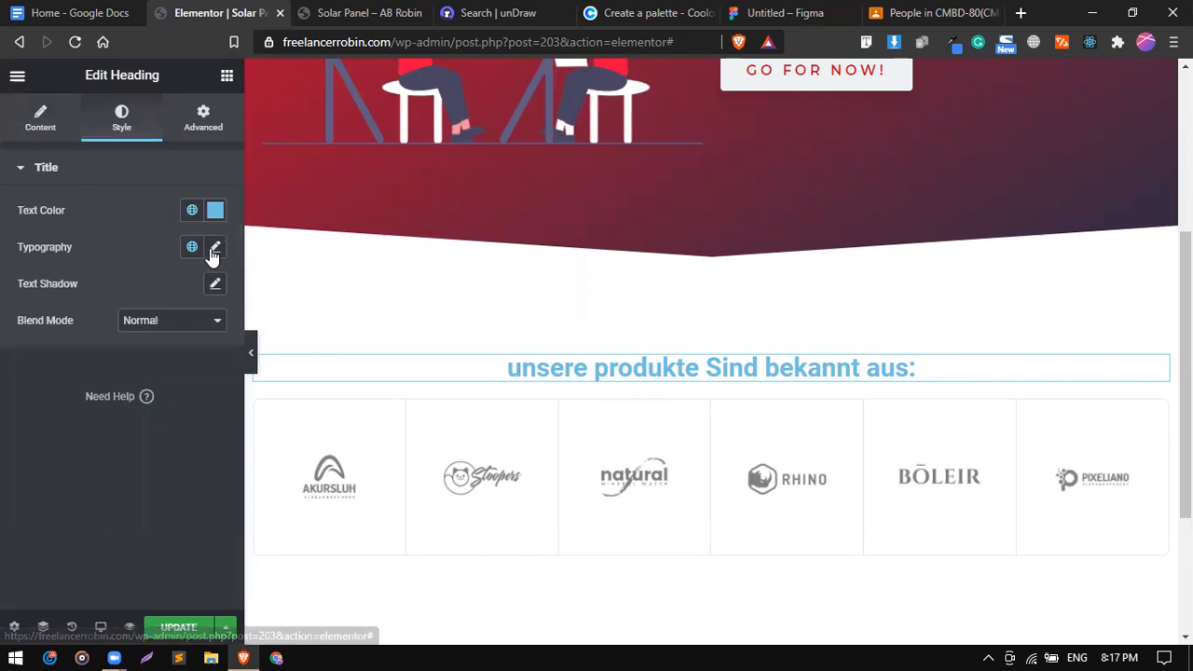
Set the heading typography to the Montserrat font family at size 45.
{"action": "left_click", "coordinate": [214, 252]}
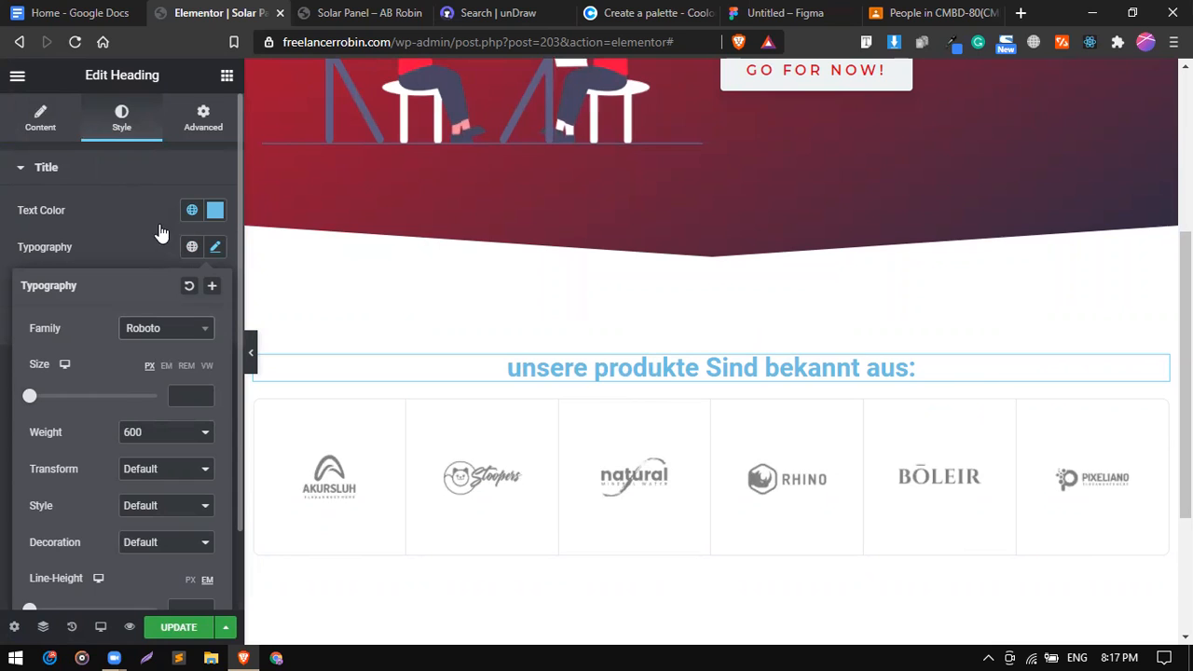
{"action": "double_click", "coordinate": [212, 251]}
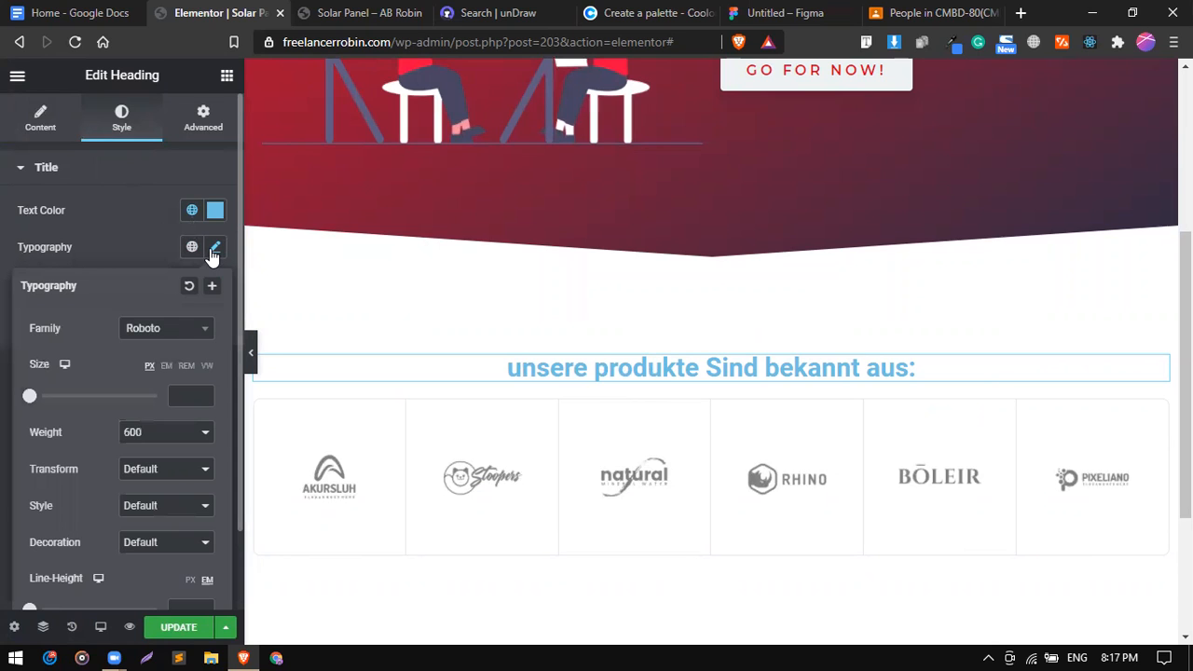
{"action": "left_click", "coordinate": [193, 335]}
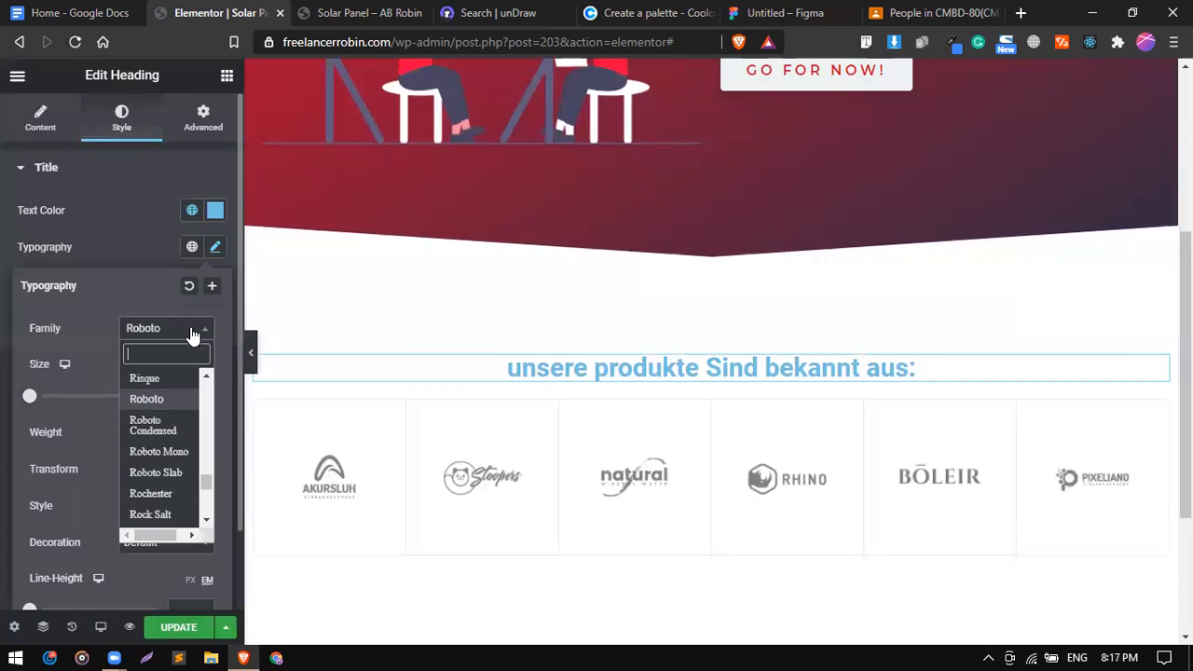
{"action": "type", "text": "mont"}
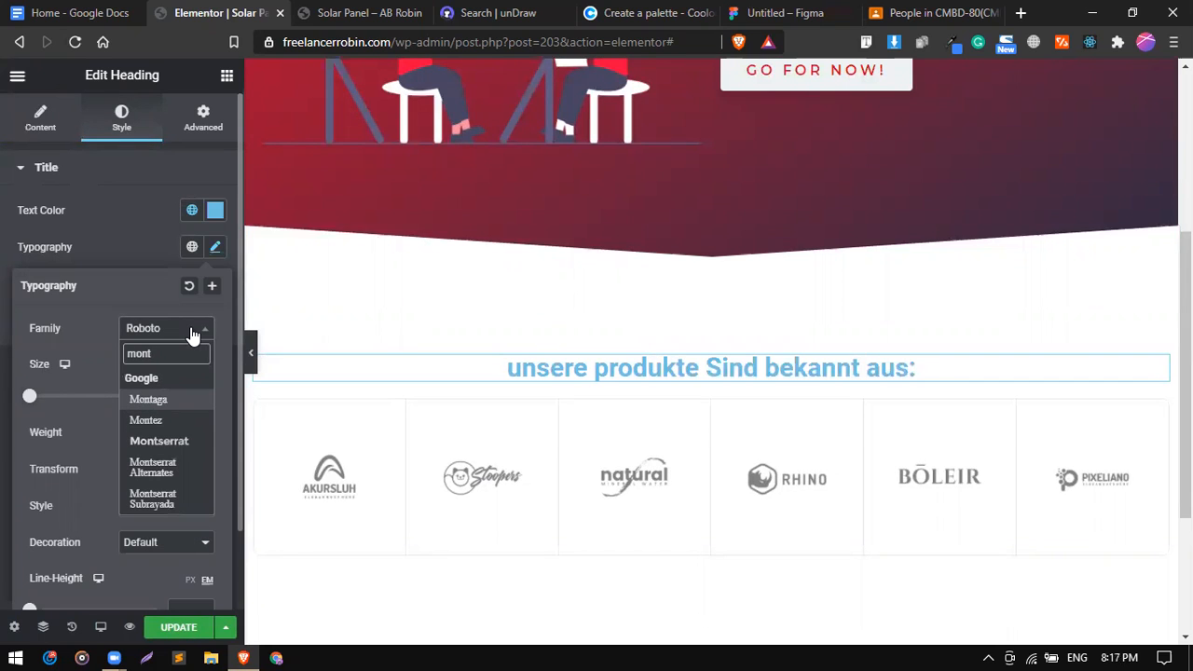
{"action": "key", "text": "Down"}
{"action": "key", "text": "Down"}
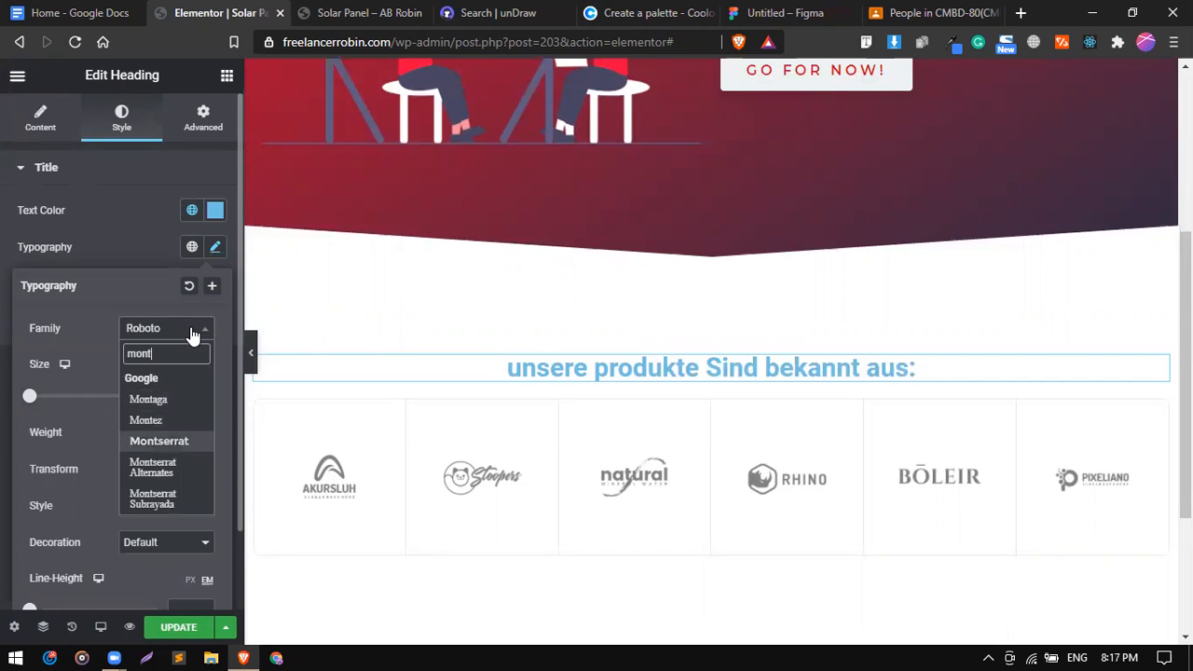
{"action": "key", "text": "Return"}
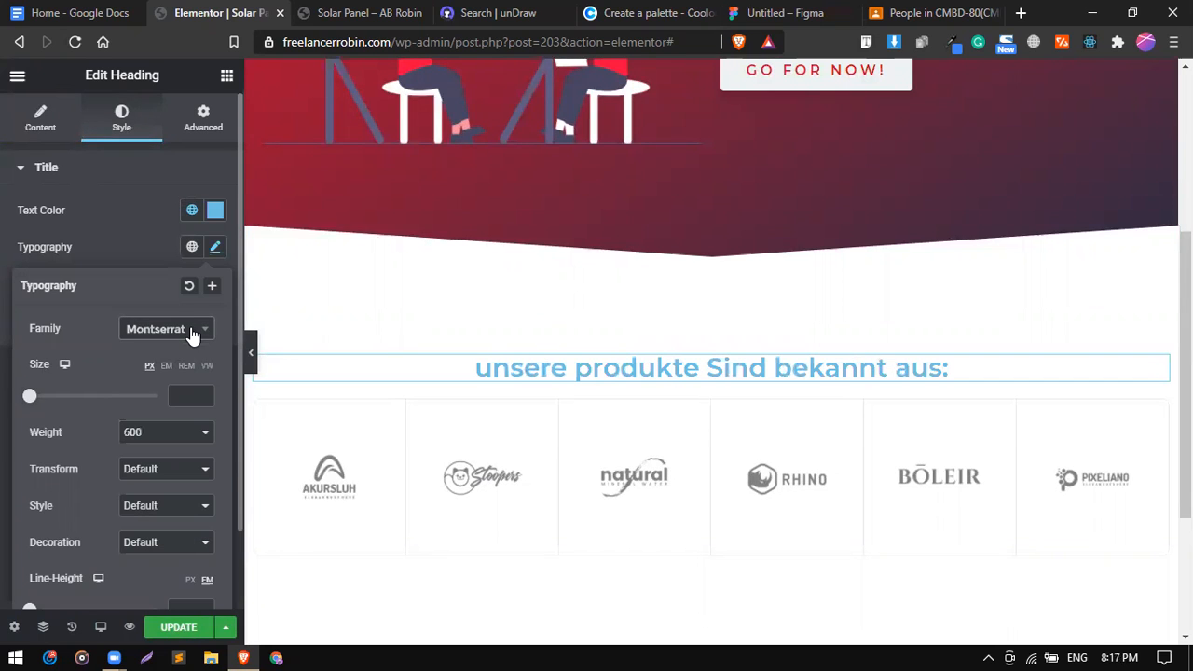
{"action": "left_click", "coordinate": [177, 400]}
{"action": "type", "text": "45"}
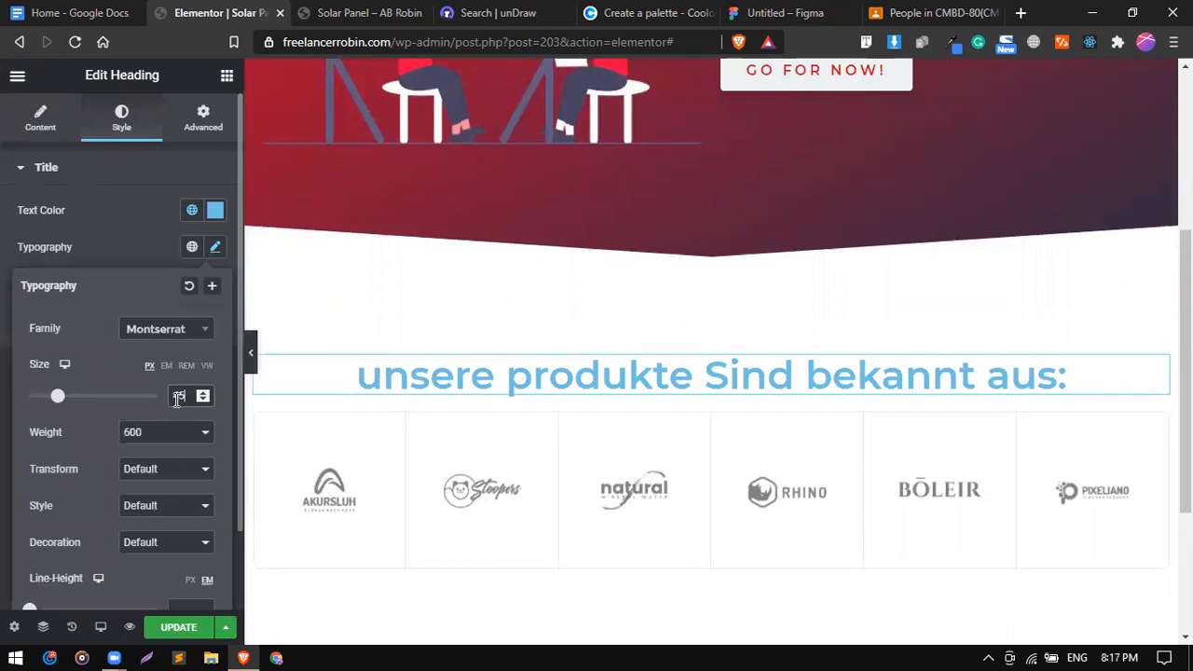
{"action": "left_click", "coordinate": [141, 253]}
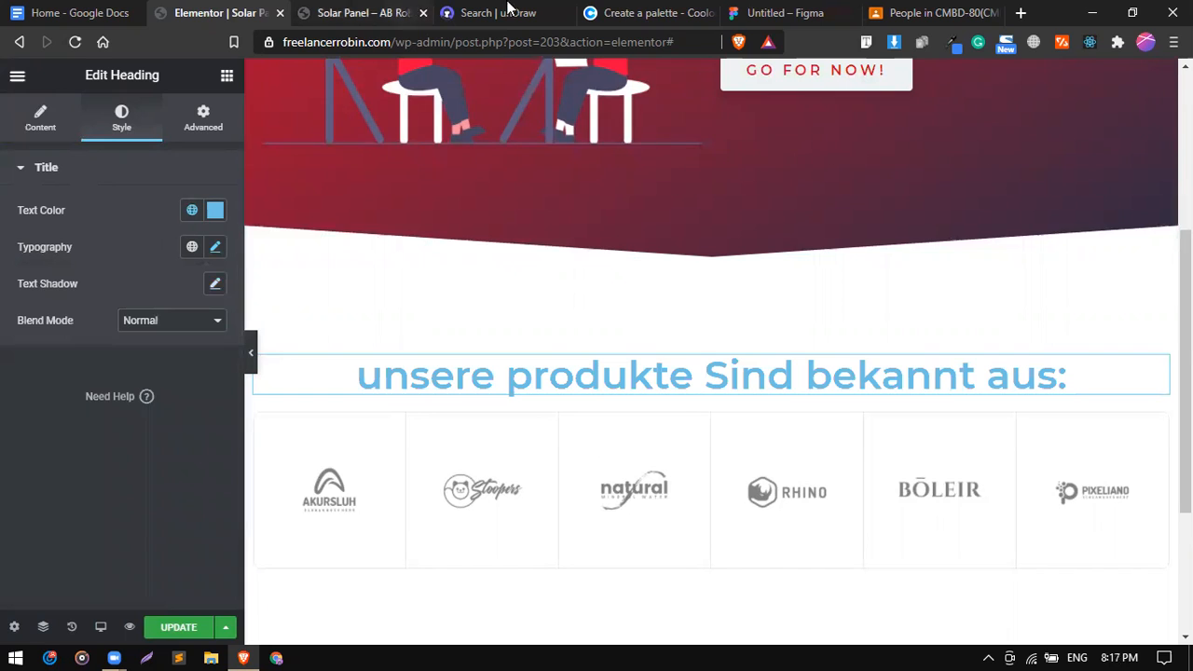
{"action": "left_click", "coordinate": [641, 13]}
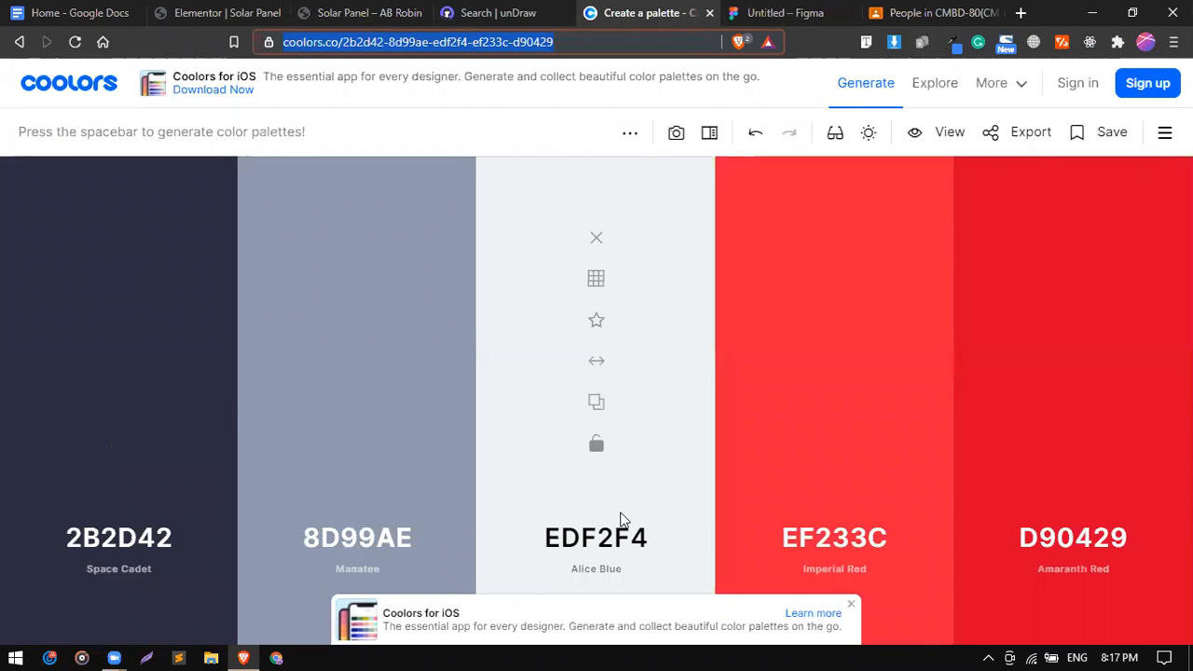
Copy Imperial Red's hex code EF233C from the Coolors palette.
{"action": "left_click", "coordinate": [825, 539]}
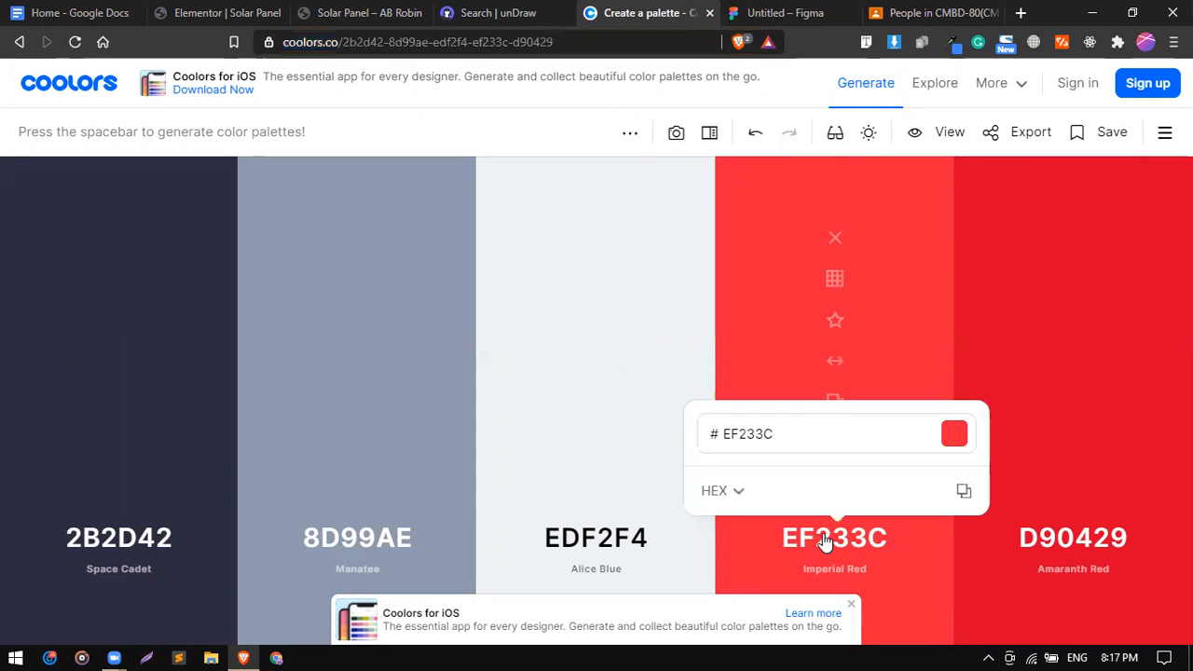
{"action": "left_click", "coordinate": [964, 492]}
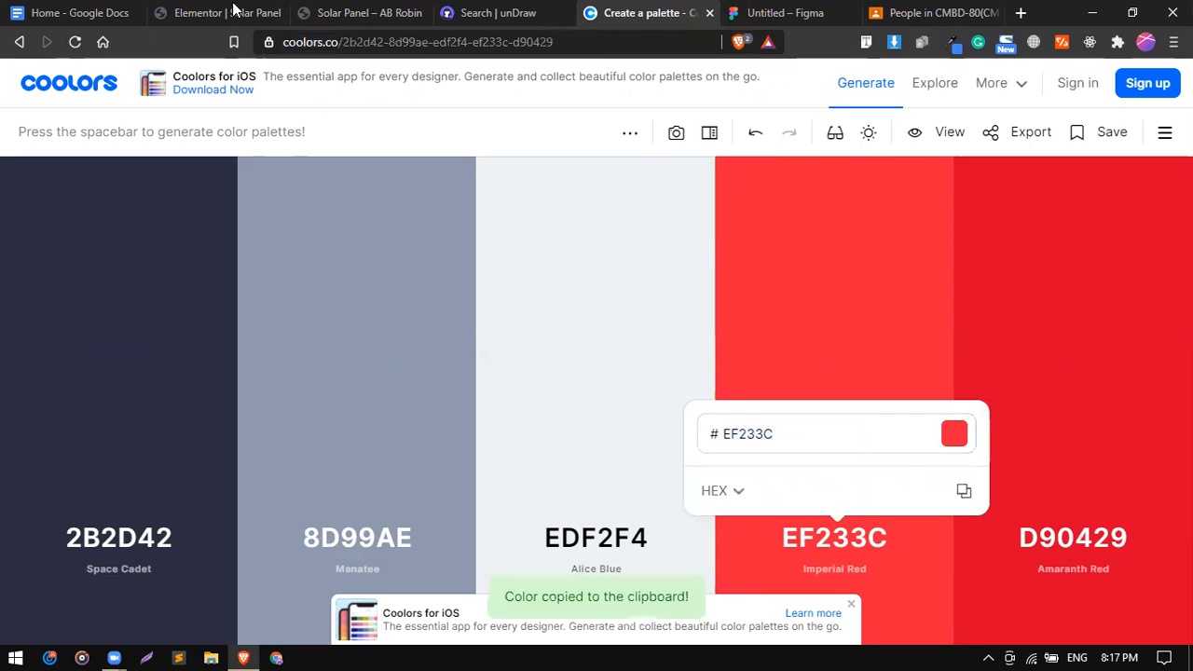
{"action": "left_click", "coordinate": [224, 12]}
{"action": "left_click", "coordinate": [103, 12]}
Paste EF233C as the heading's text colour to make it red.
{"action": "left_click", "coordinate": [202, 7]}
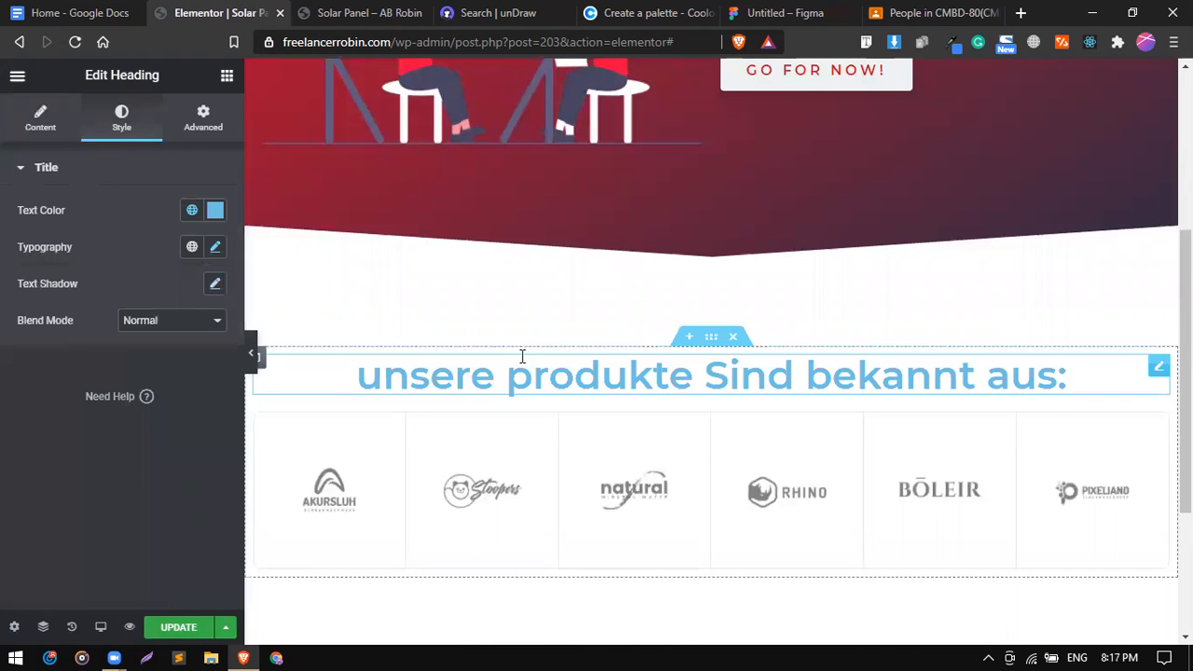
{"action": "left_click", "coordinate": [193, 218]}
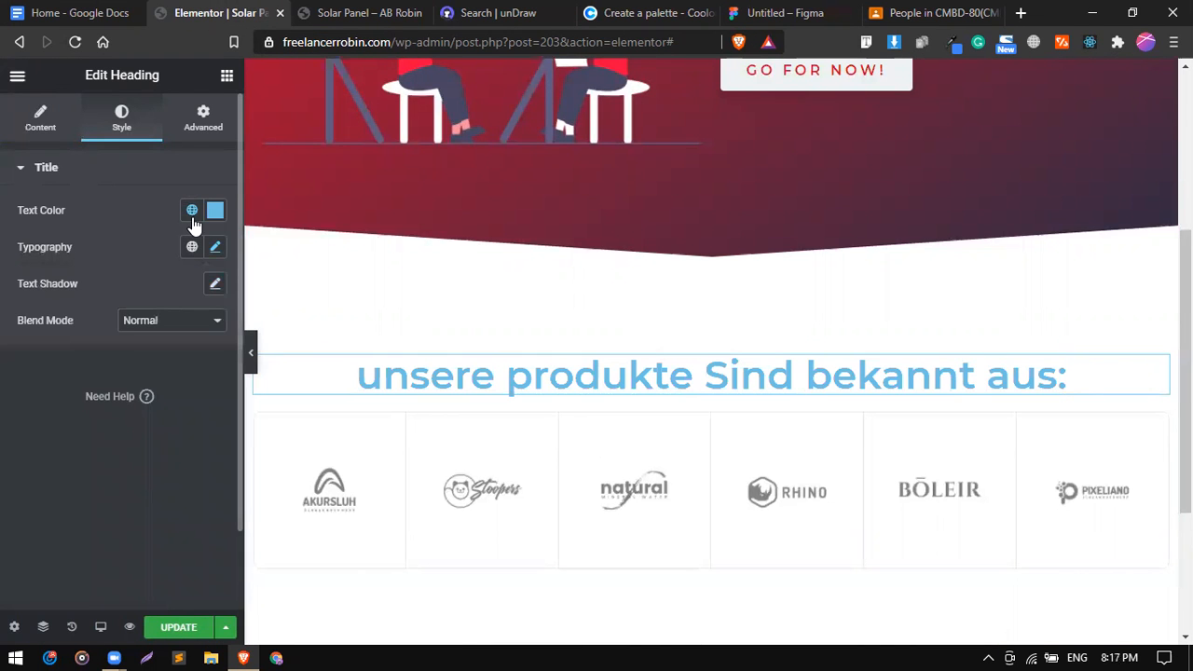
{"action": "left_click", "coordinate": [218, 213]}
{"action": "left_click", "coordinate": [216, 213]}
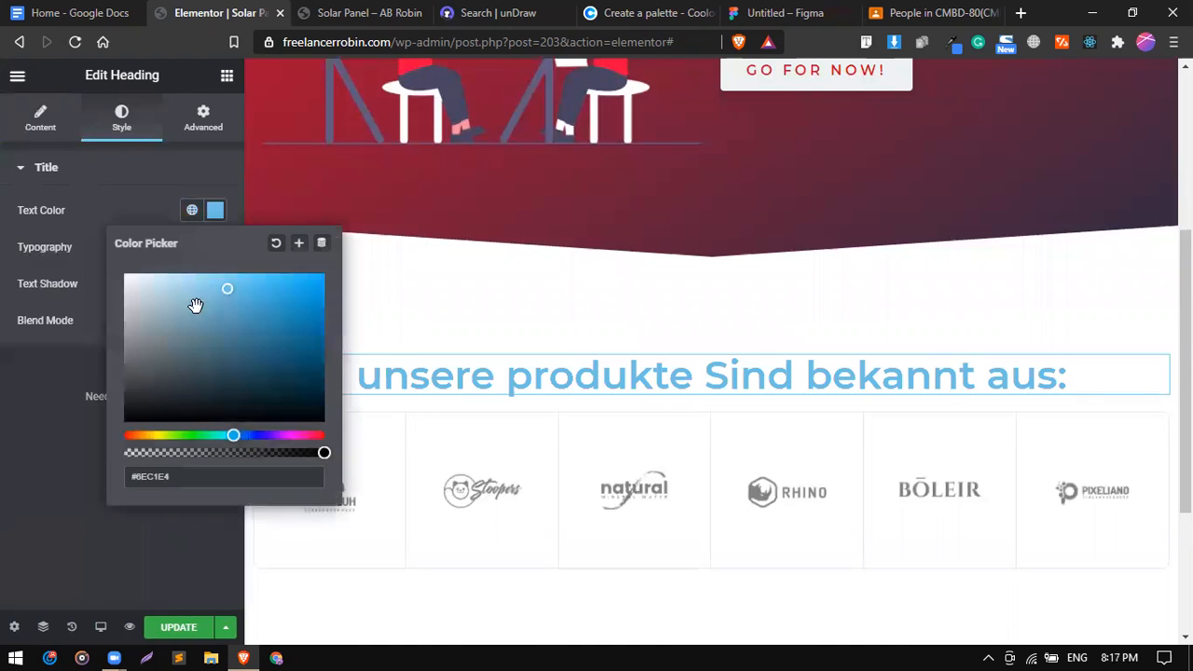
{"action": "double_click", "coordinate": [183, 476]}
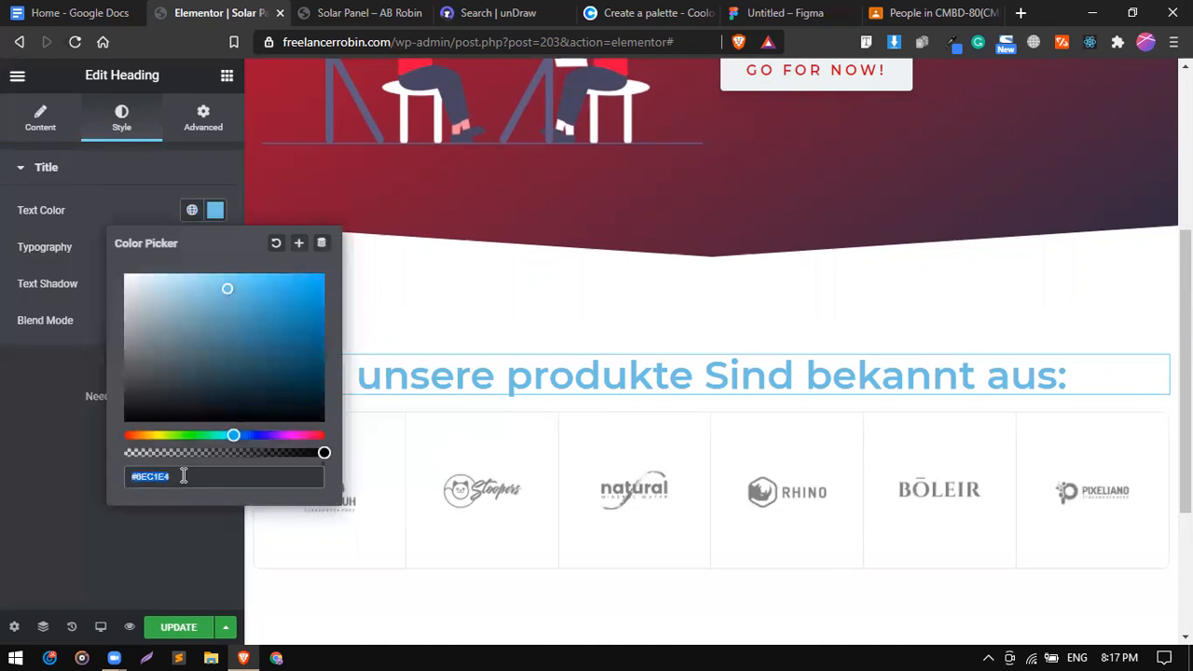
{"action": "key", "text": "ctrl+v"}
Save the EF233C red as a new global colour.
{"action": "left_click", "coordinate": [164, 208]}
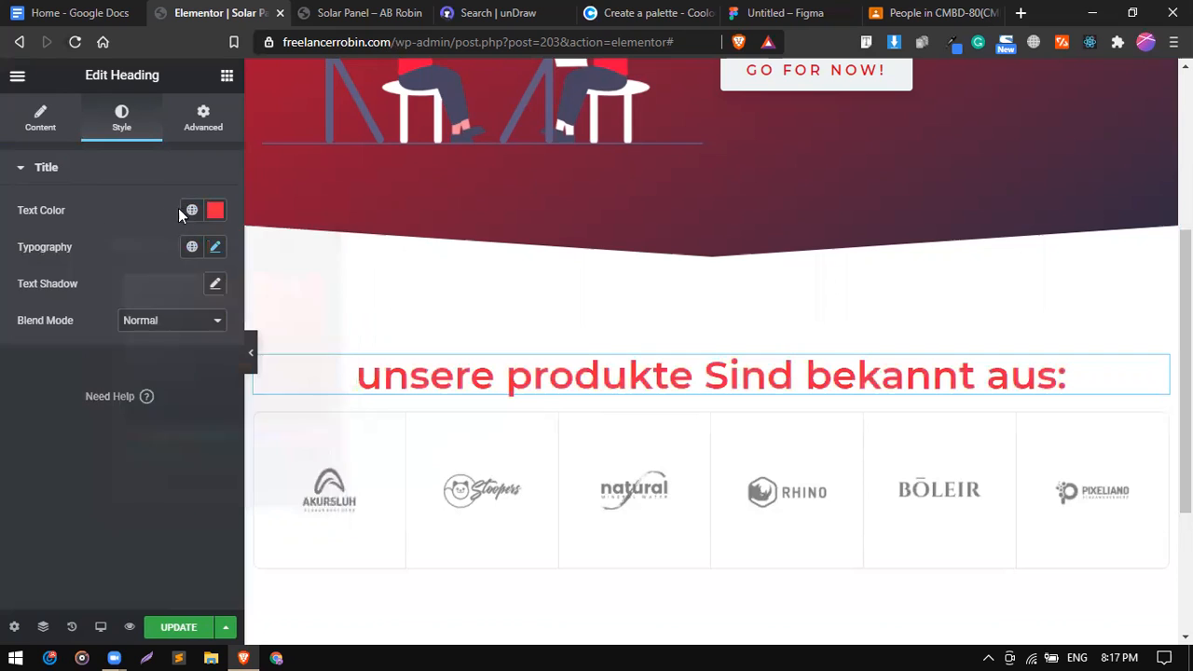
{"action": "left_click", "coordinate": [191, 211]}
{"action": "scroll", "coordinate": [117, 436], "scroll_direction": "down", "scroll_amount": 3}
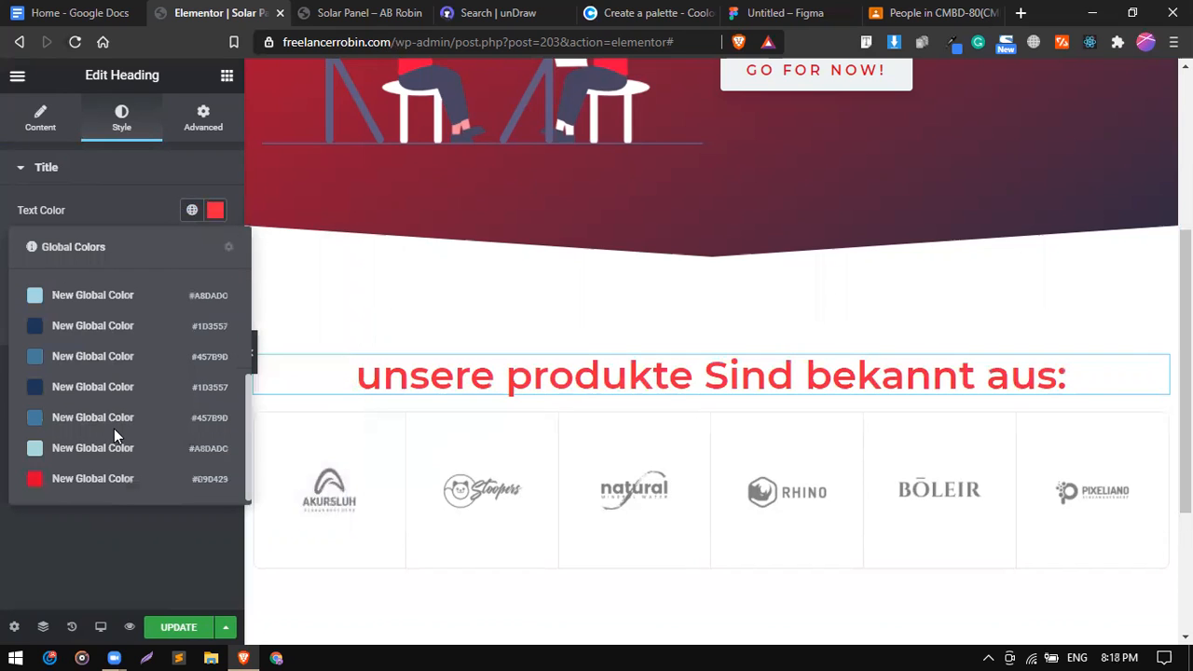
{"action": "left_click", "coordinate": [215, 212]}
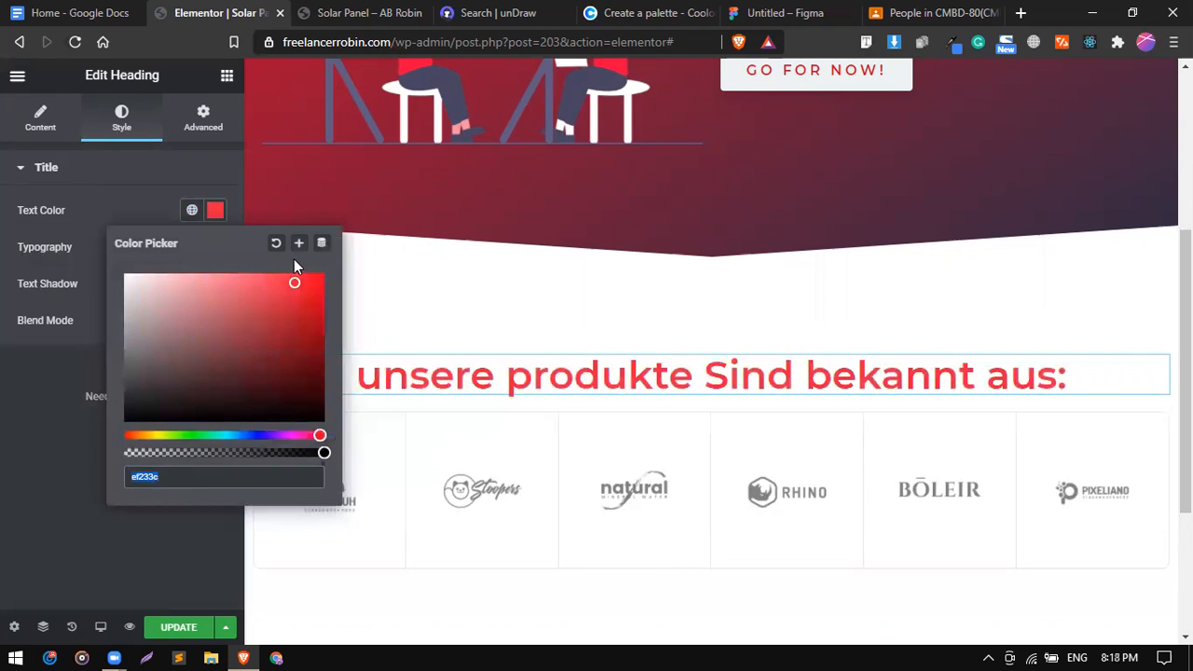
{"action": "left_click", "coordinate": [298, 244]}
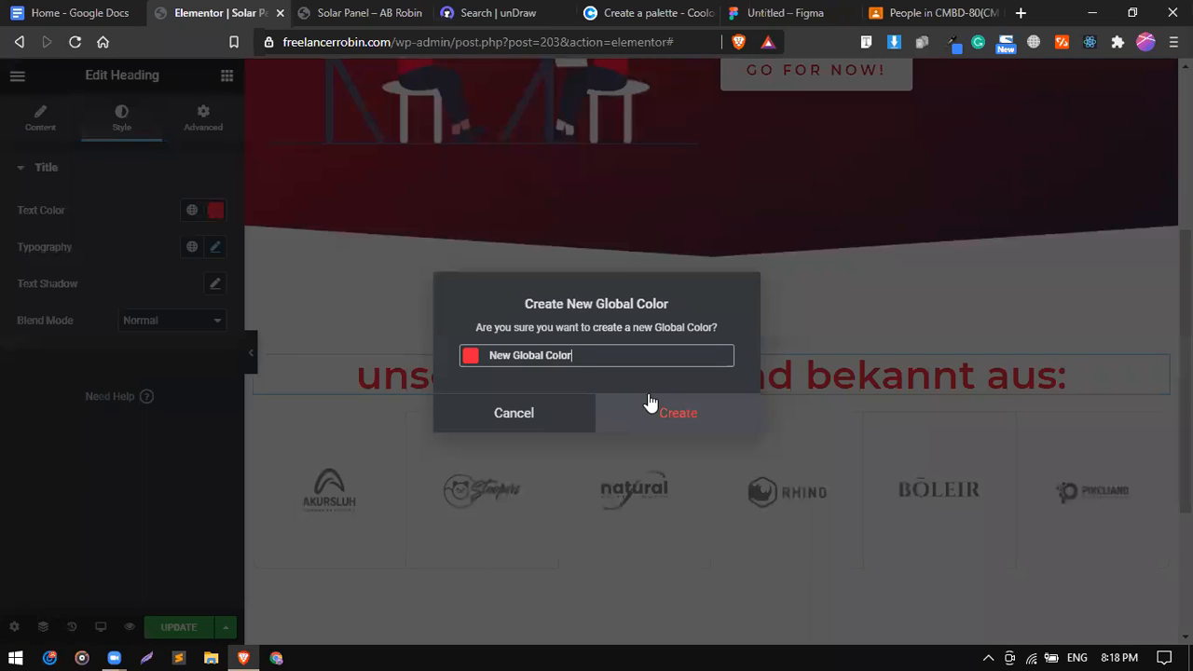
{"action": "left_click", "coordinate": [647, 403]}
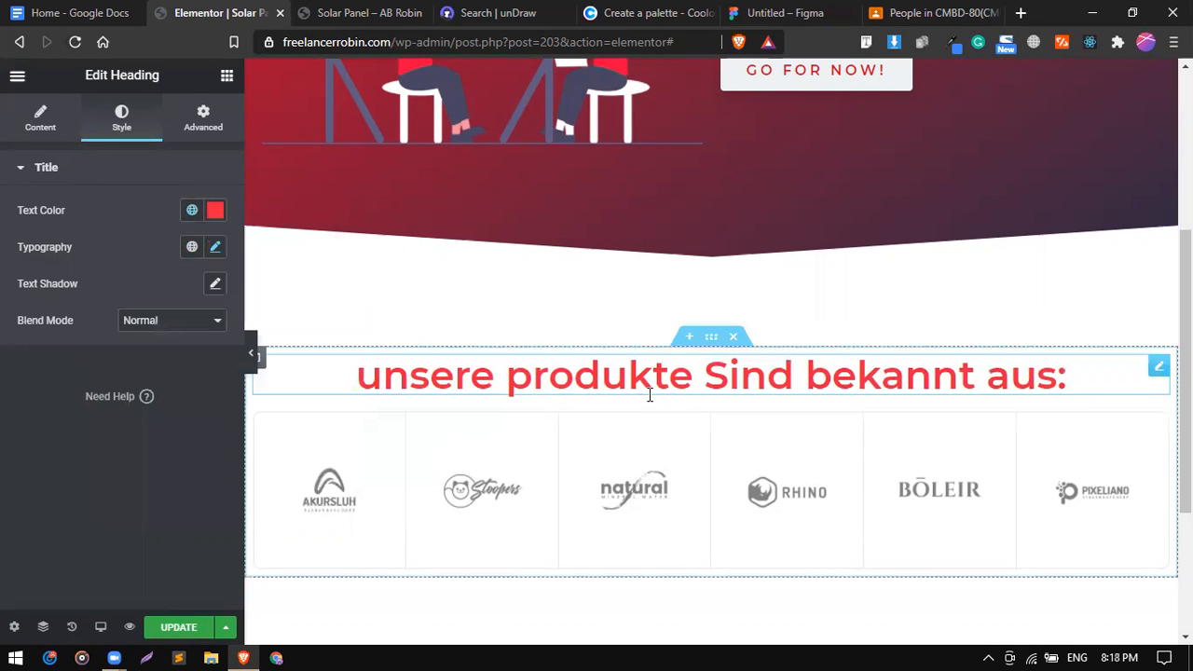
Confirm the heading typography stays at weight 600 and size 45.
{"action": "left_click", "coordinate": [216, 247]}
{"action": "left_click", "coordinate": [168, 435]}
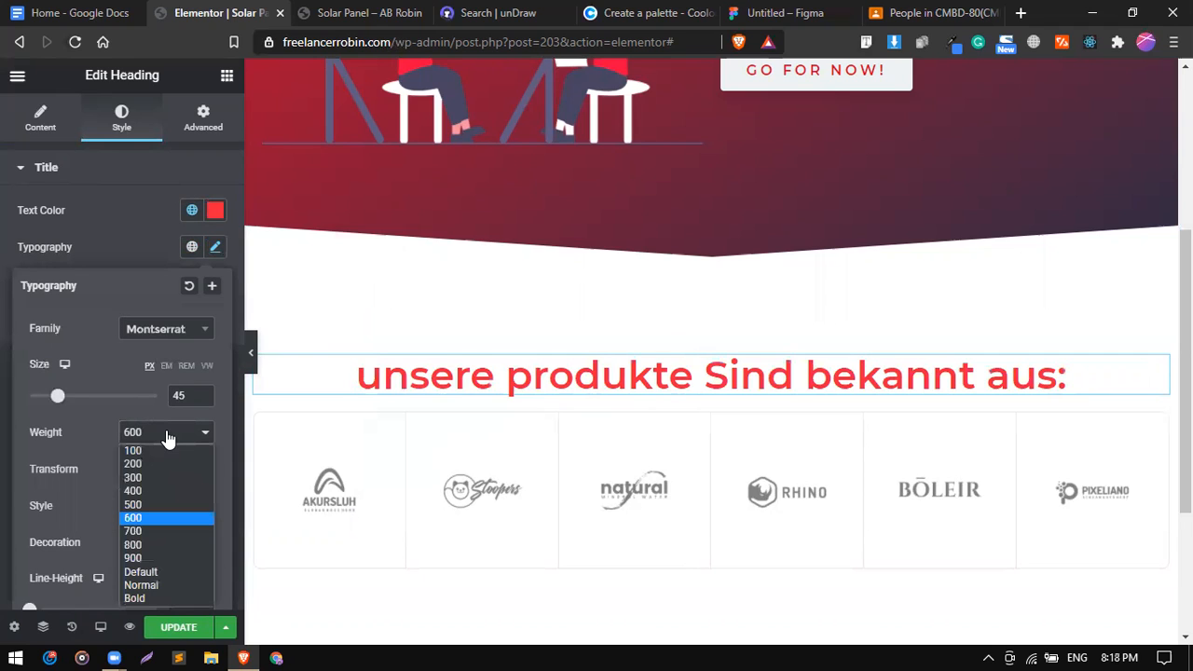
{"action": "left_click", "coordinate": [168, 434]}
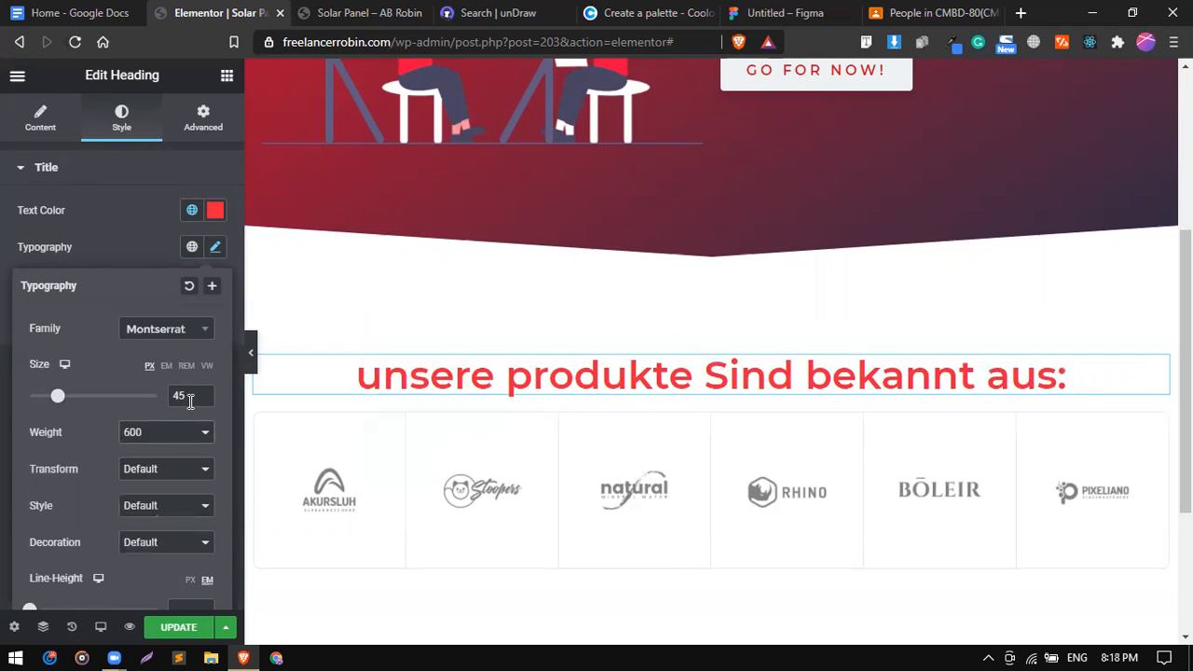
{"action": "key", "text": "Down"}
{"action": "key", "text": "Down"}
{"action": "key", "text": "Down"}
{"action": "key", "text": "Down"}
{"action": "key", "text": "Down"}
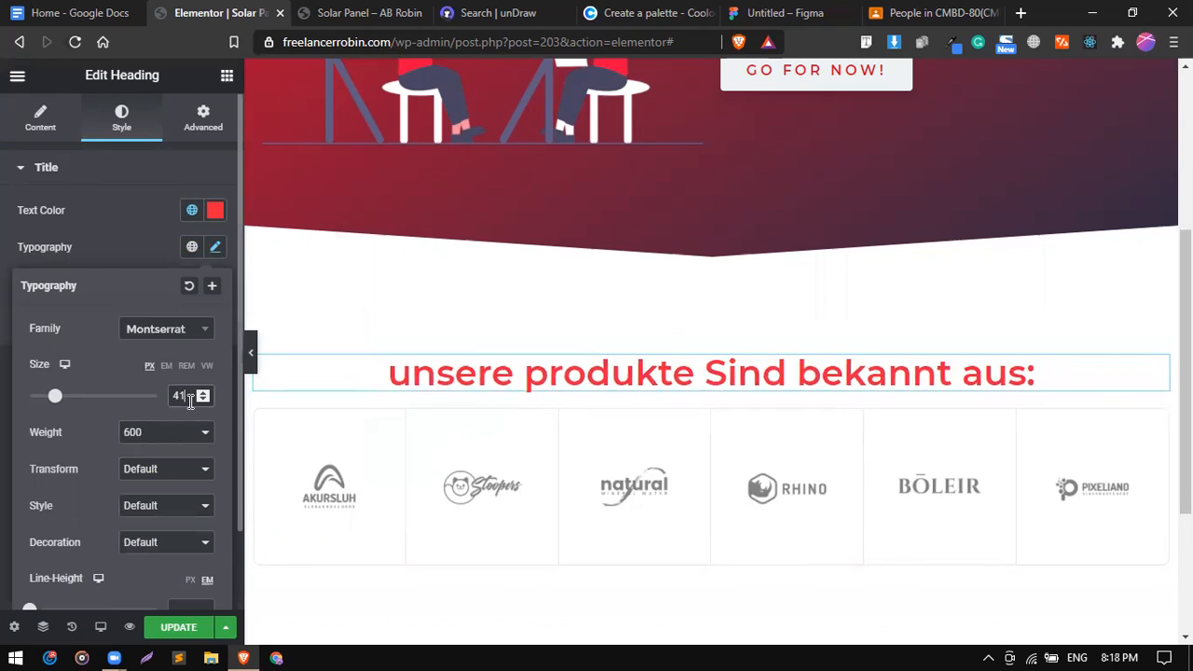
{"action": "key", "text": "Up"}
{"action": "key", "text": "Up"}
{"action": "key", "text": "Up"}
{"action": "key", "text": "Up"}
{"action": "key", "text": "Up"}
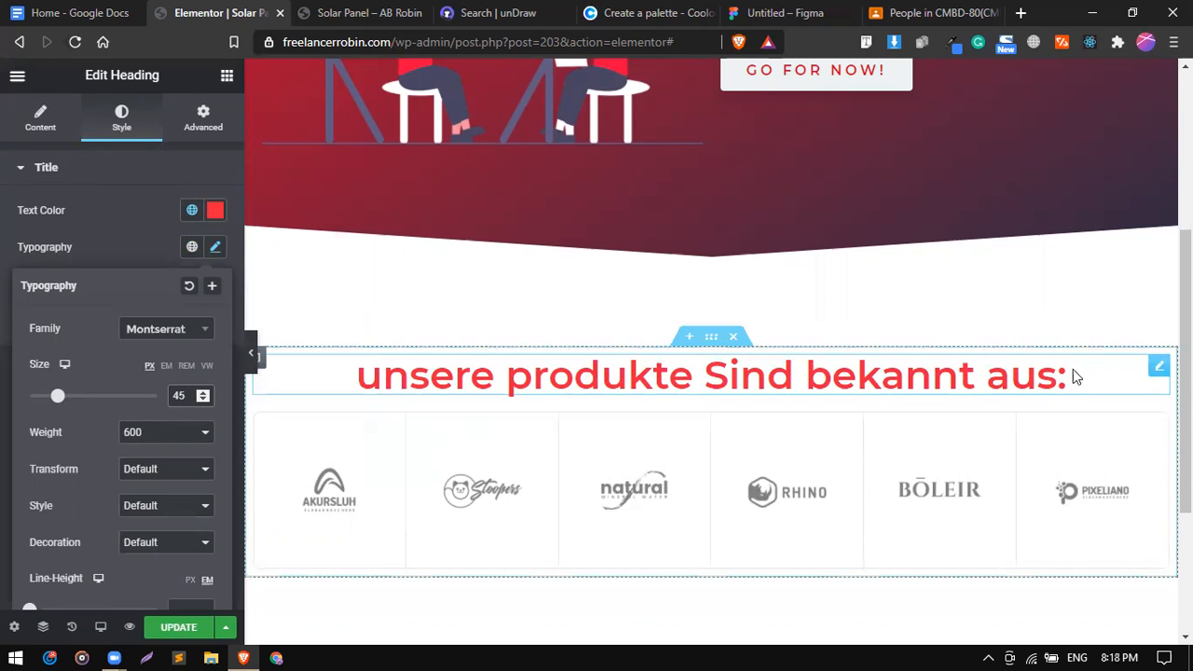
Unlink the heading margins and set the bottom margin to 50 px.
{"action": "left_click", "coordinate": [193, 131]}
{"action": "left_click", "coordinate": [208, 243]}
{"action": "left_click", "coordinate": [103, 241]}
{"action": "type", "text": "50"}
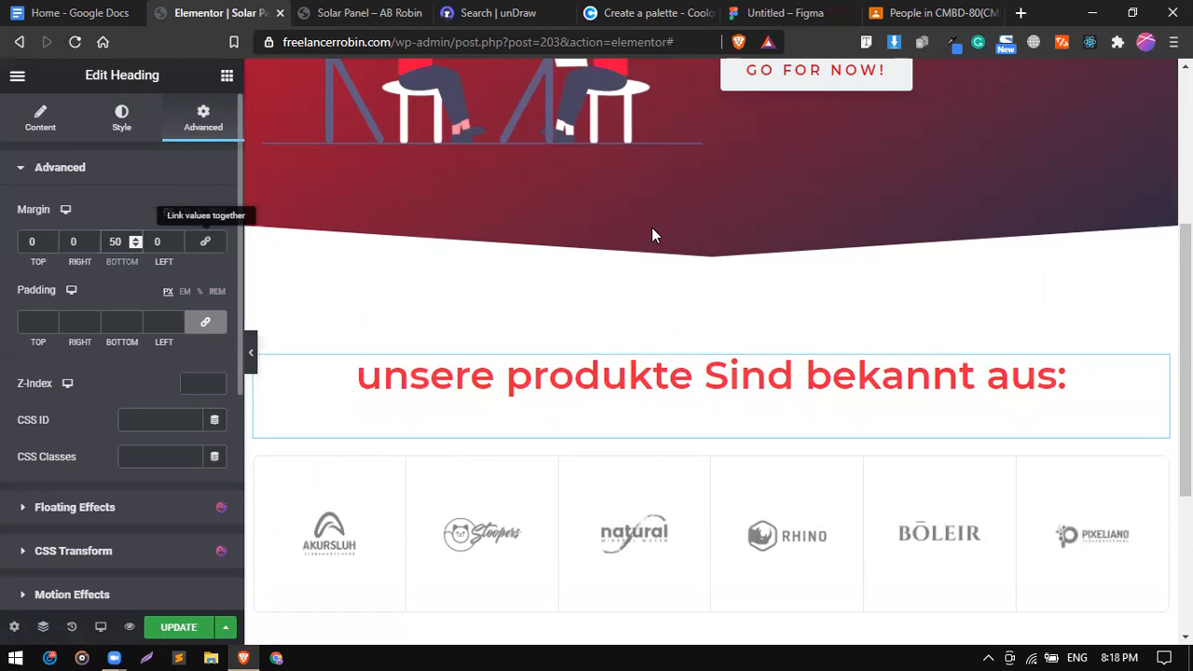
{"action": "scroll", "coordinate": [652, 227], "scroll_direction": "down", "scroll_amount": 1}
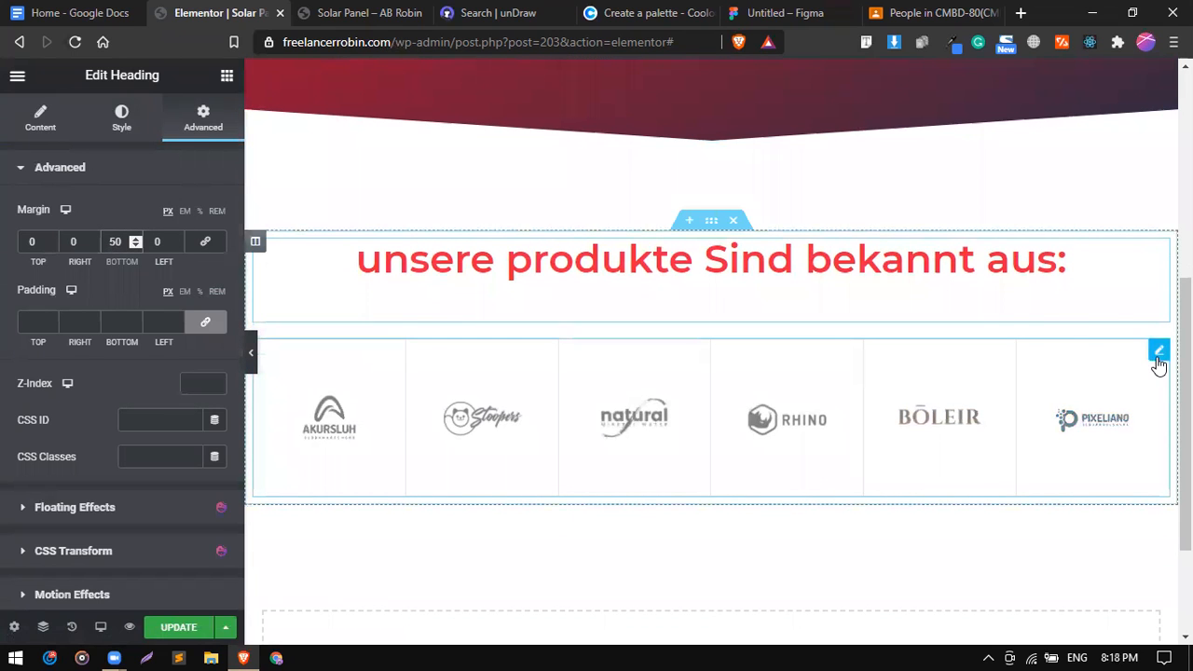
In the logo grid's Style settings, drag the Height up to about 171.
{"action": "left_click", "coordinate": [1159, 352]}
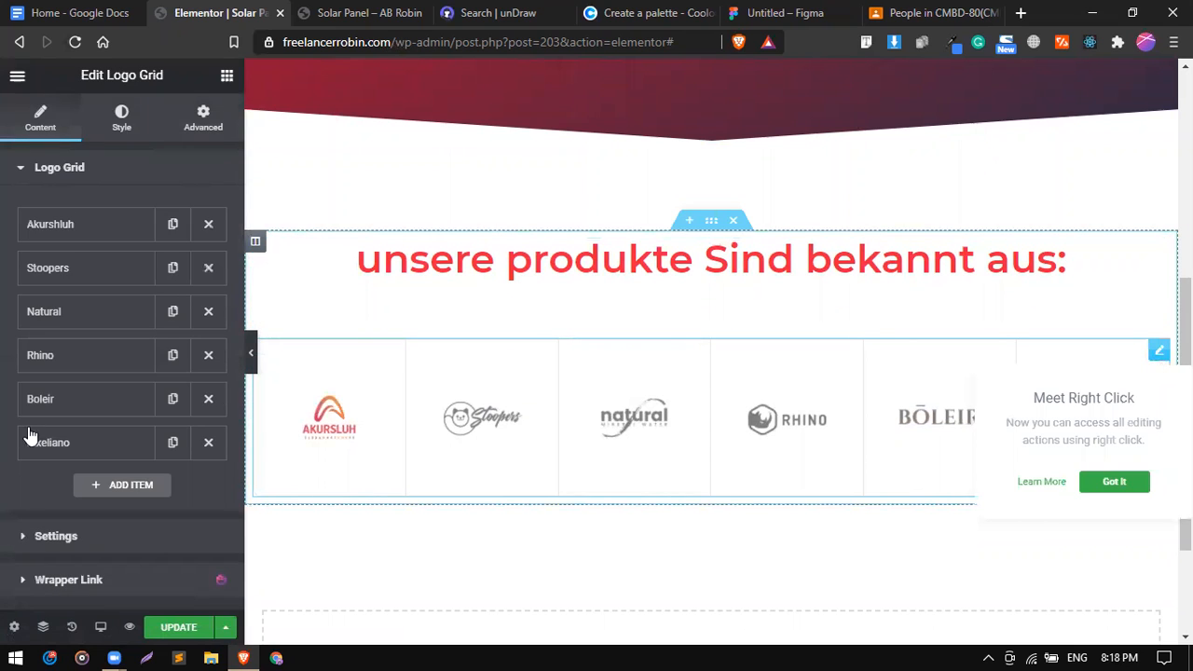
{"action": "scroll", "coordinate": [30, 434], "scroll_direction": "down", "scroll_amount": 1}
{"action": "scroll", "coordinate": [69, 440], "scroll_direction": "up", "scroll_amount": 1}
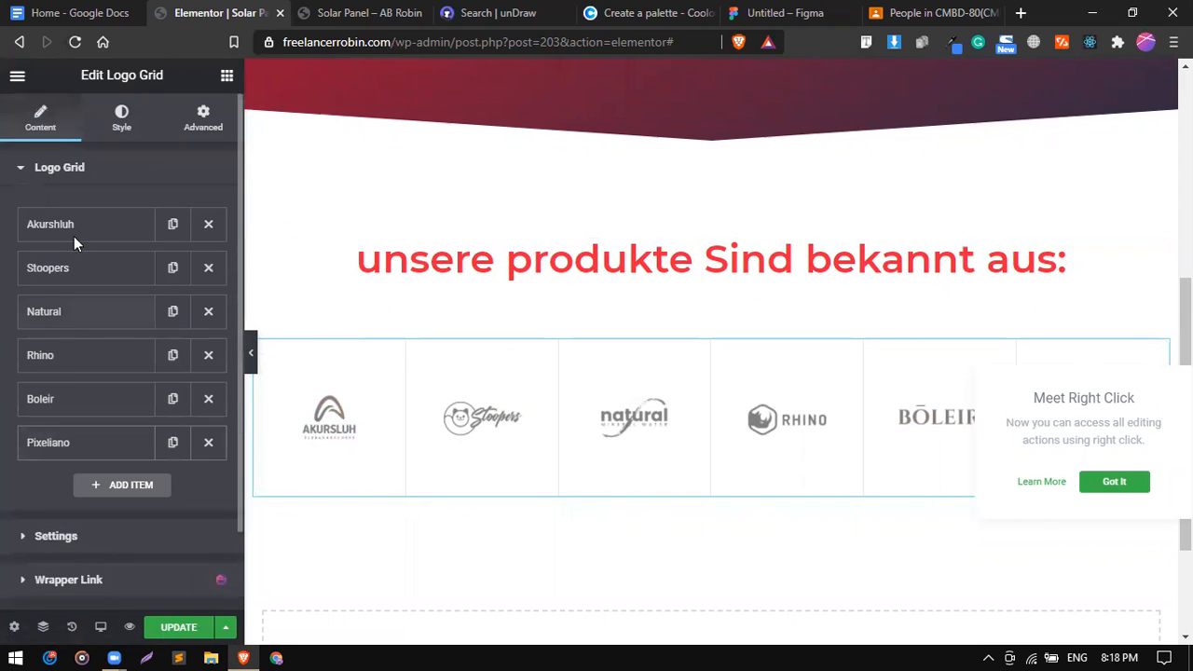
{"action": "left_click", "coordinate": [113, 136]}
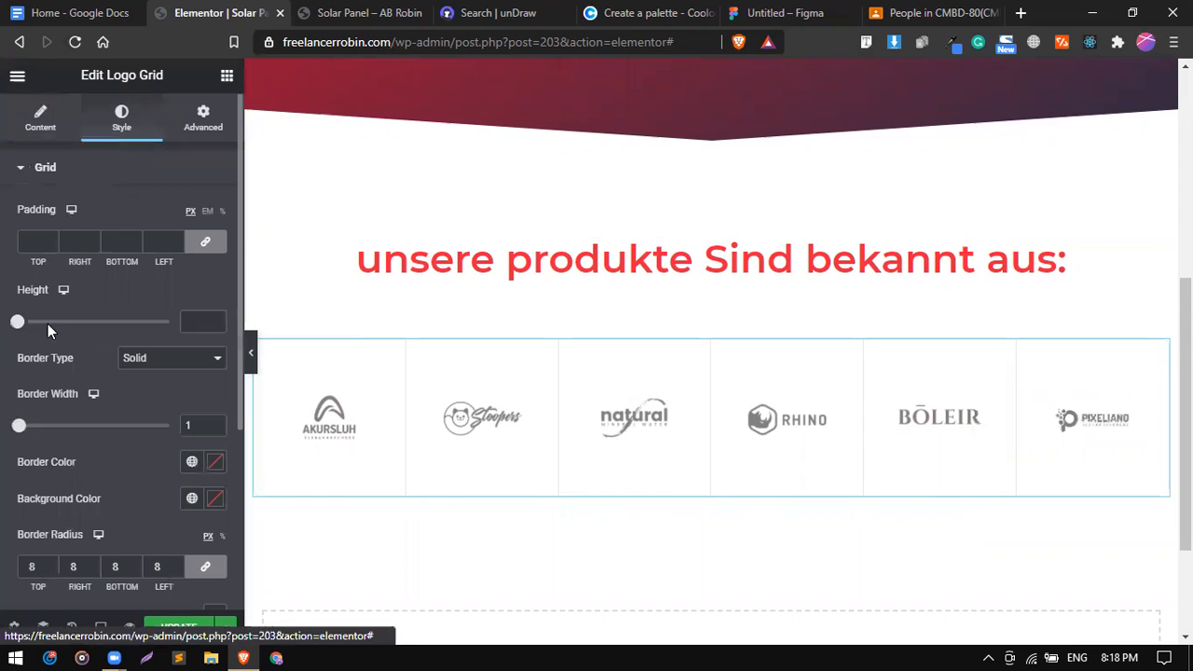
{"action": "left_click_drag", "start_coordinate": [18, 326], "coordinate": [50, 324]}
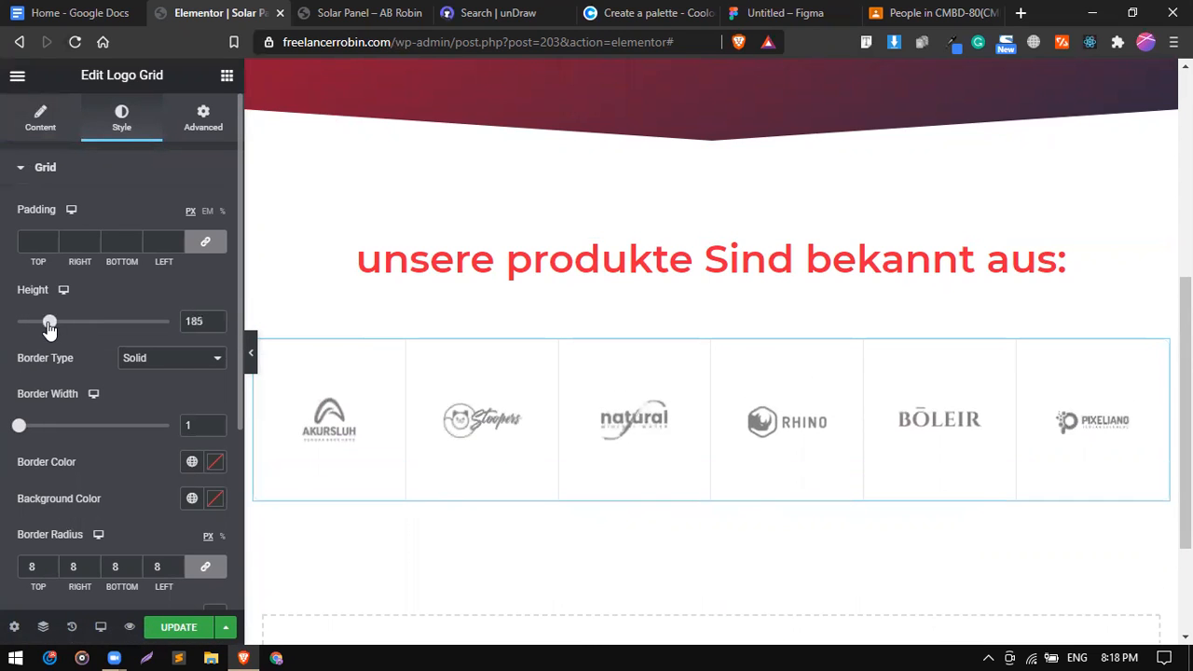
Reset the CSS Filters to default so the six logos appear in full colour.
{"action": "scroll", "coordinate": [44, 559], "scroll_direction": "down", "scroll_amount": 3}
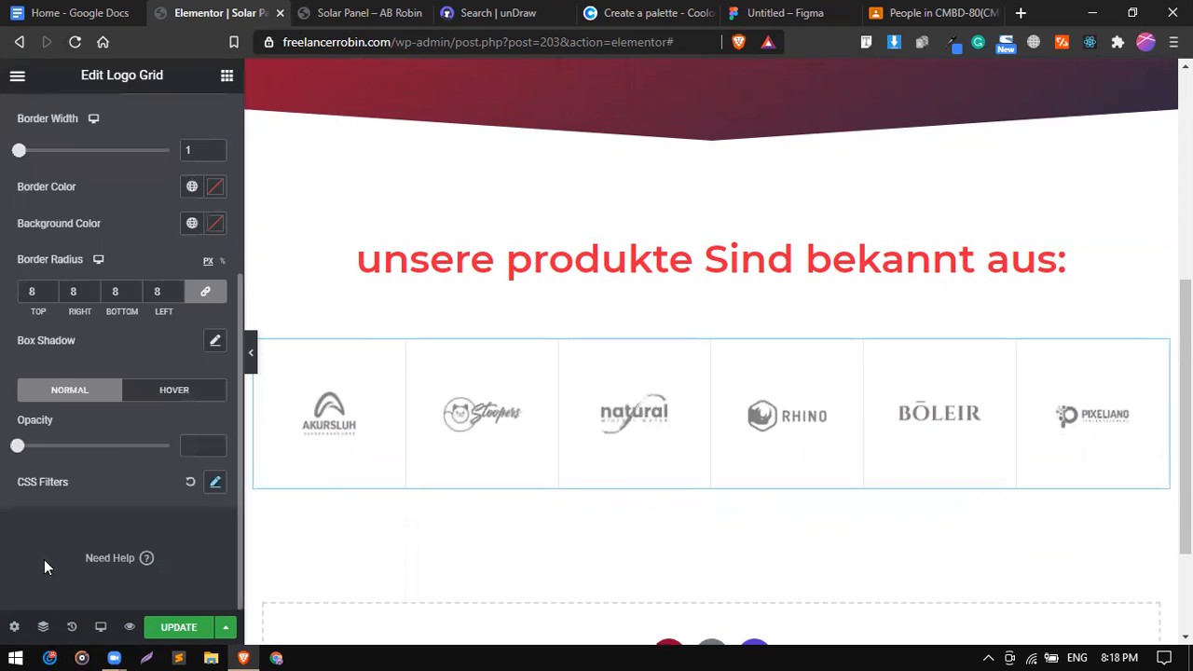
{"action": "left_click", "coordinate": [192, 482]}
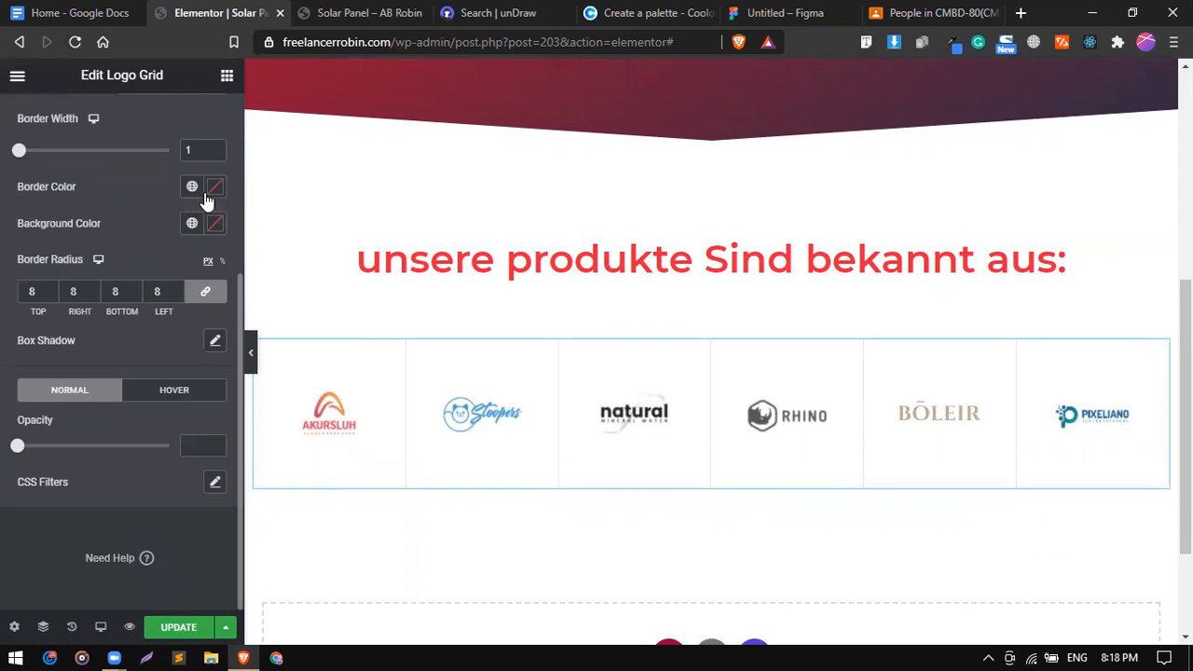
{"action": "scroll", "coordinate": [102, 333], "scroll_direction": "up", "scroll_amount": 3}
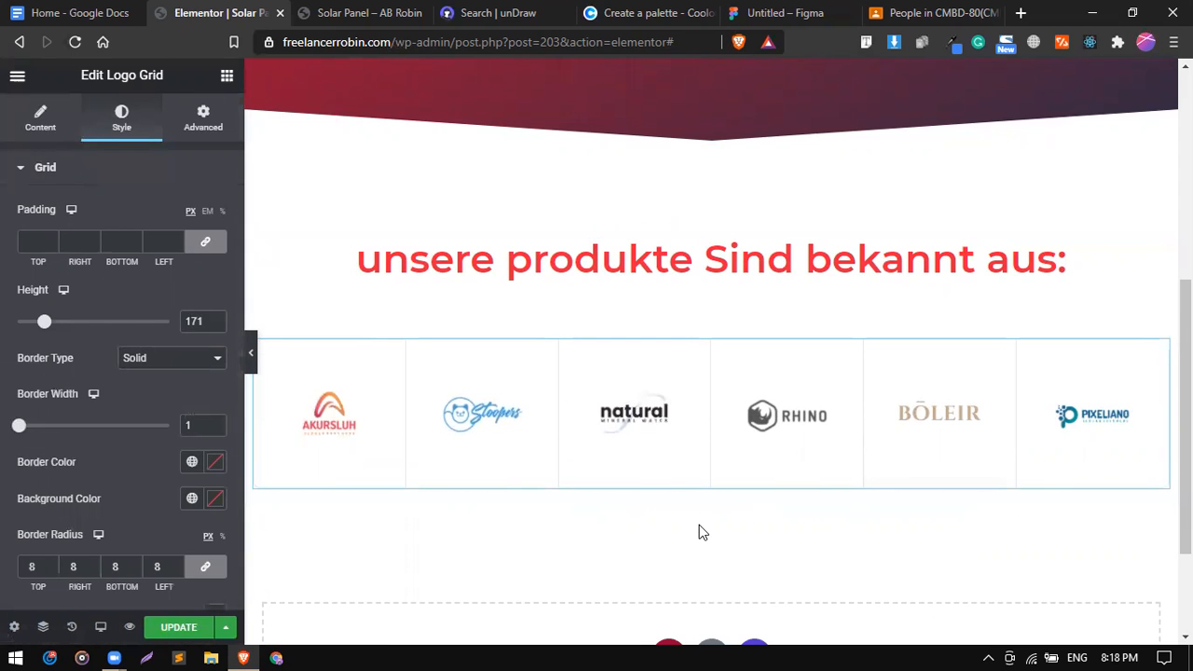
{"action": "scroll", "coordinate": [591, 466], "scroll_direction": "down", "scroll_amount": 2}
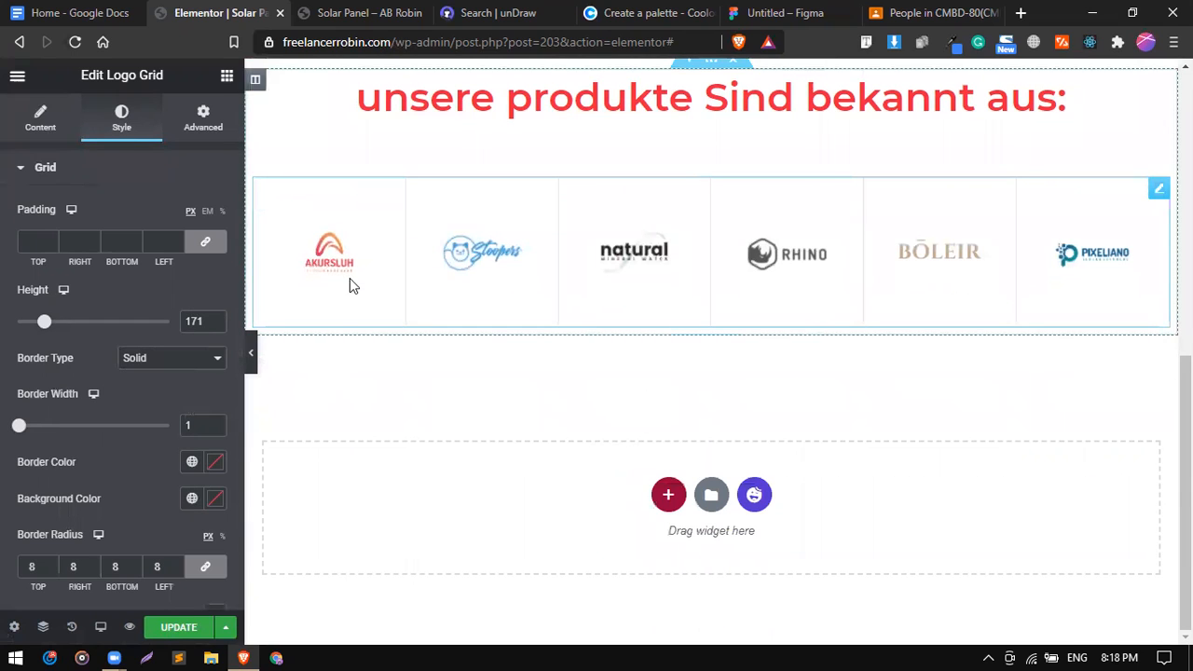
Preview the page full width, then bring up Border Color's Global Colors.
{"action": "left_click", "coordinate": [252, 362]}
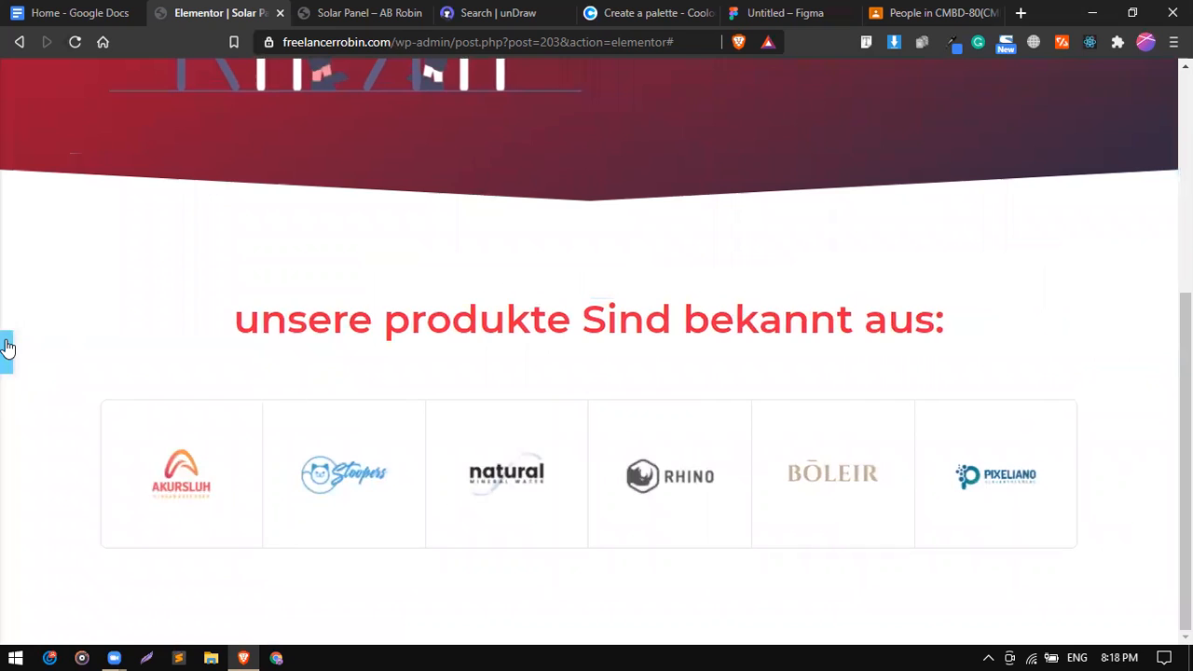
{"action": "left_click", "coordinate": [6, 352]}
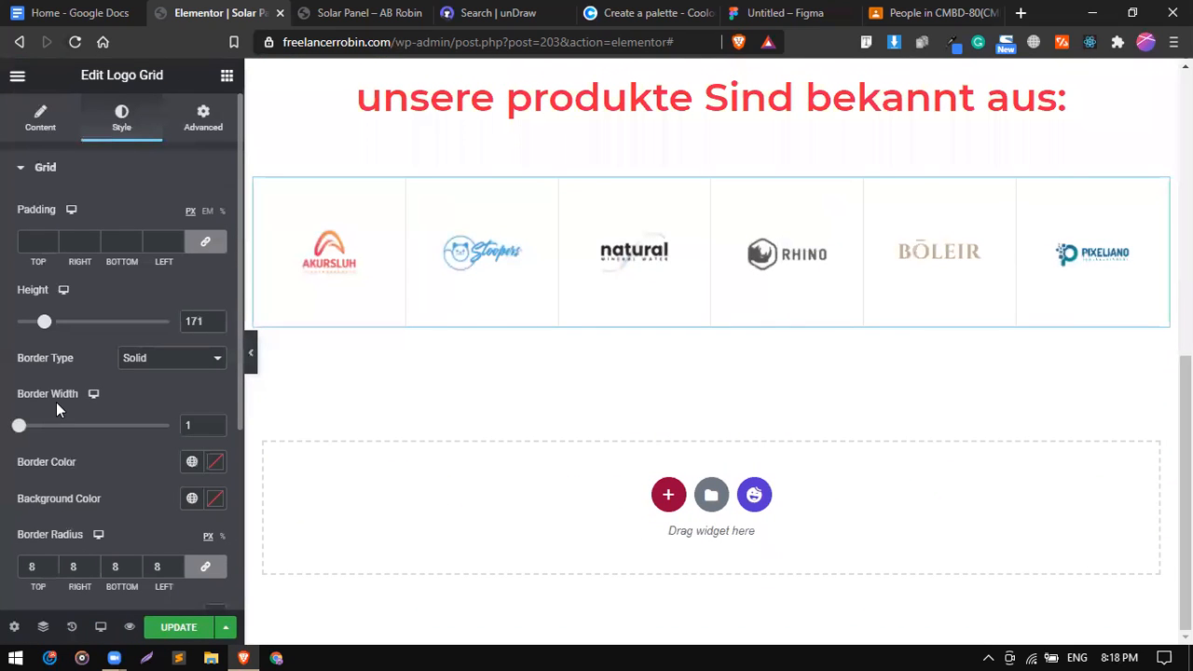
{"action": "left_click", "coordinate": [192, 463]}
{"action": "scroll", "coordinate": [101, 337], "scroll_direction": "down", "scroll_amount": 5}
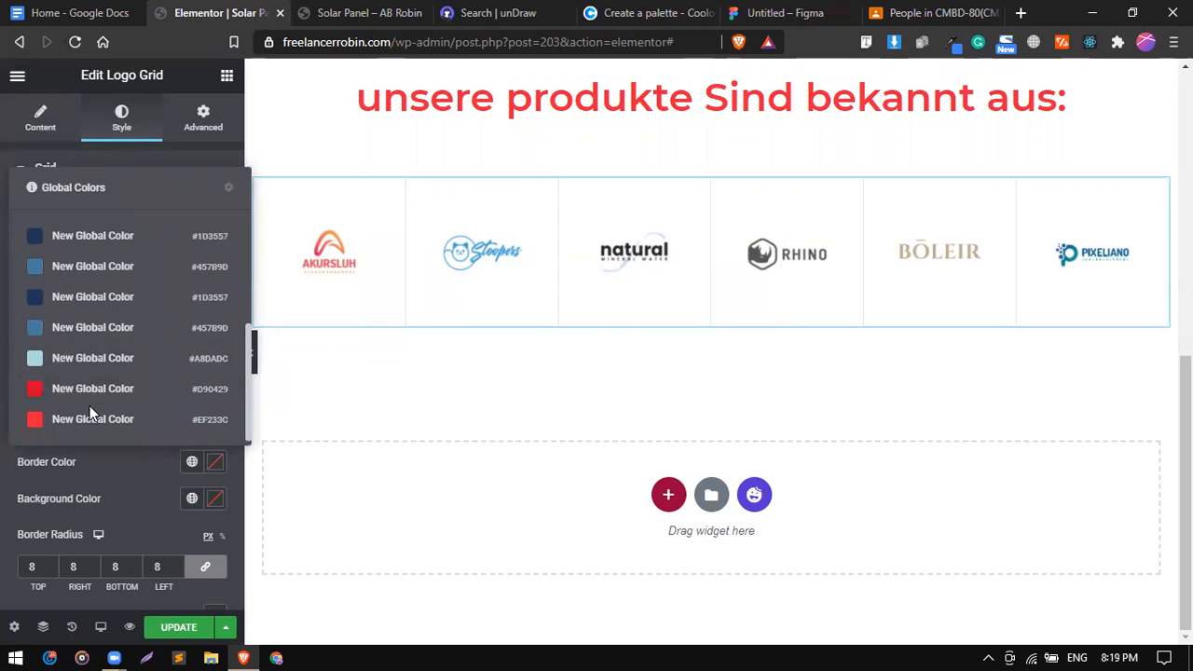
Copy the Space Cadet hex 2B2D42 from the Coolors palette and return to the Elementor tab.
{"action": "left_click", "coordinate": [653, 13]}
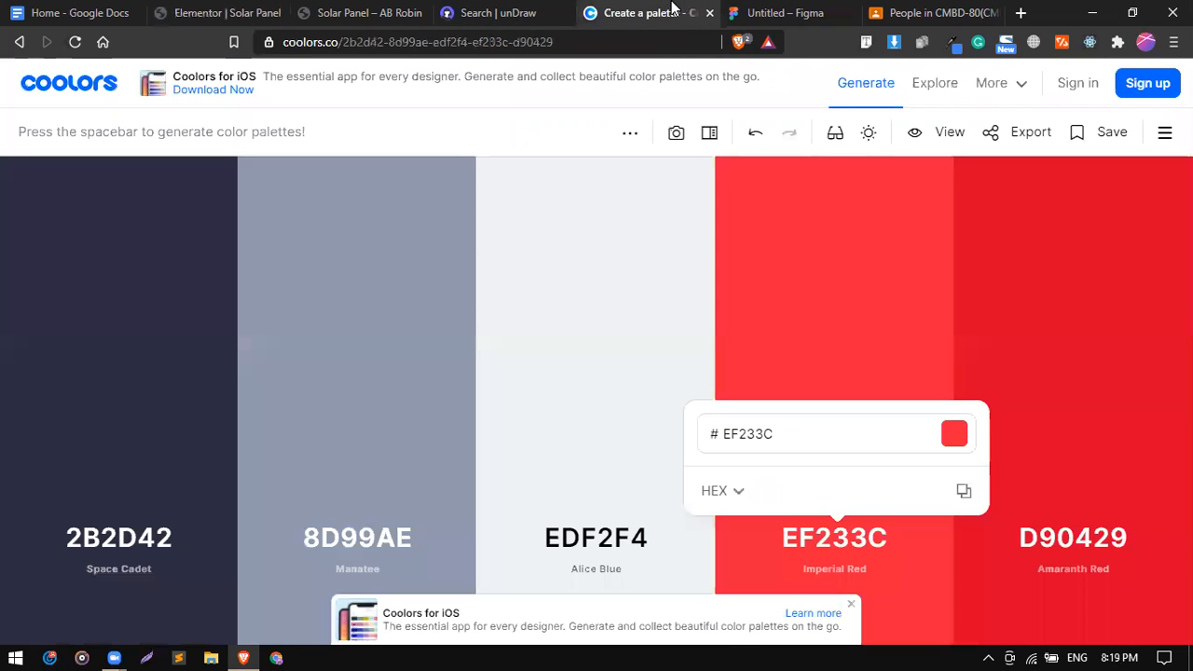
{"action": "left_click", "coordinate": [321, 11]}
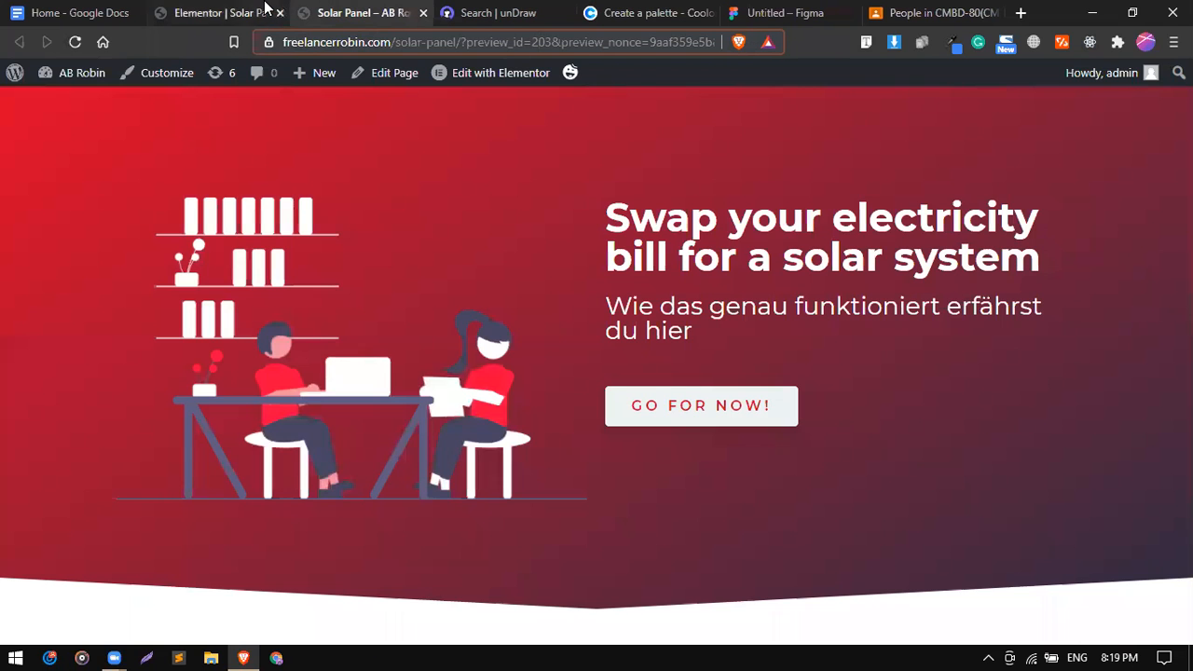
{"action": "left_click", "coordinate": [210, 12]}
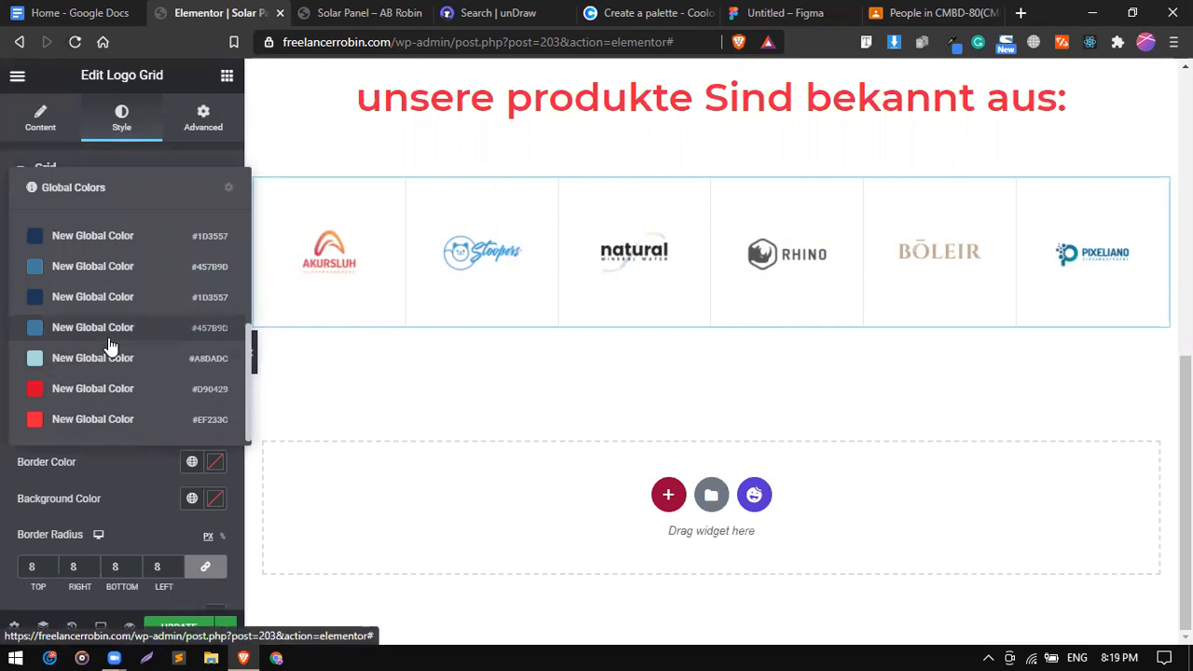
{"action": "scroll", "coordinate": [152, 248], "scroll_direction": "up", "scroll_amount": 3}
{"action": "left_click", "coordinate": [311, 11]}
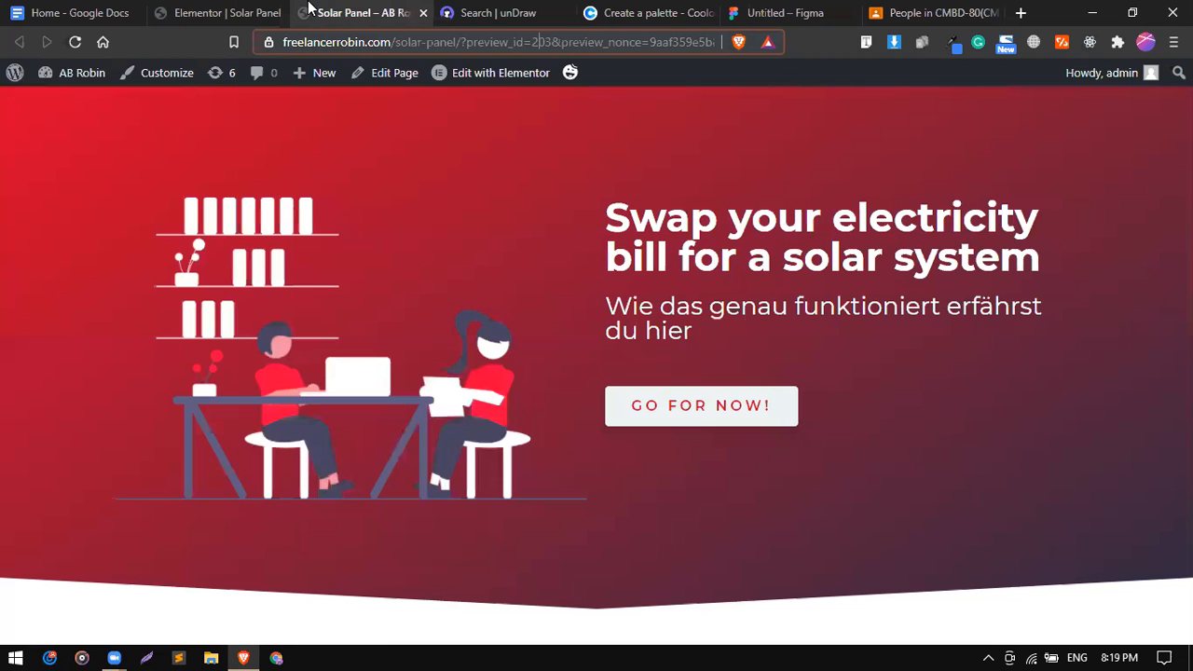
{"action": "left_click", "coordinate": [492, 12]}
{"action": "left_click", "coordinate": [618, 11]}
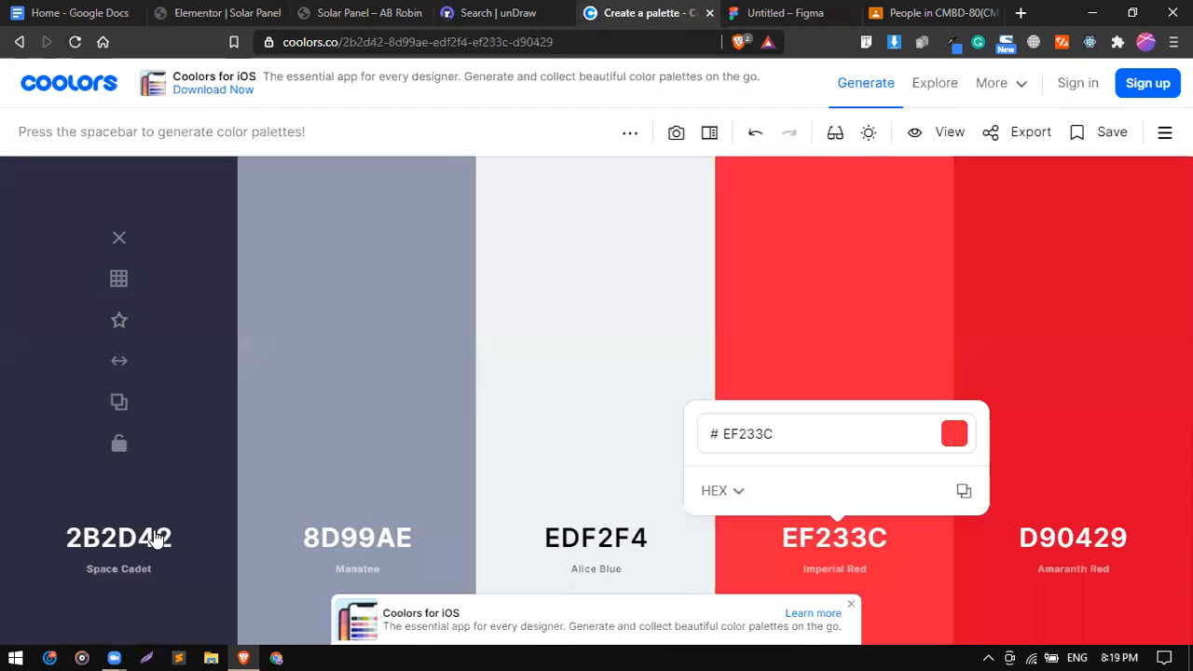
{"action": "left_click", "coordinate": [117, 403]}
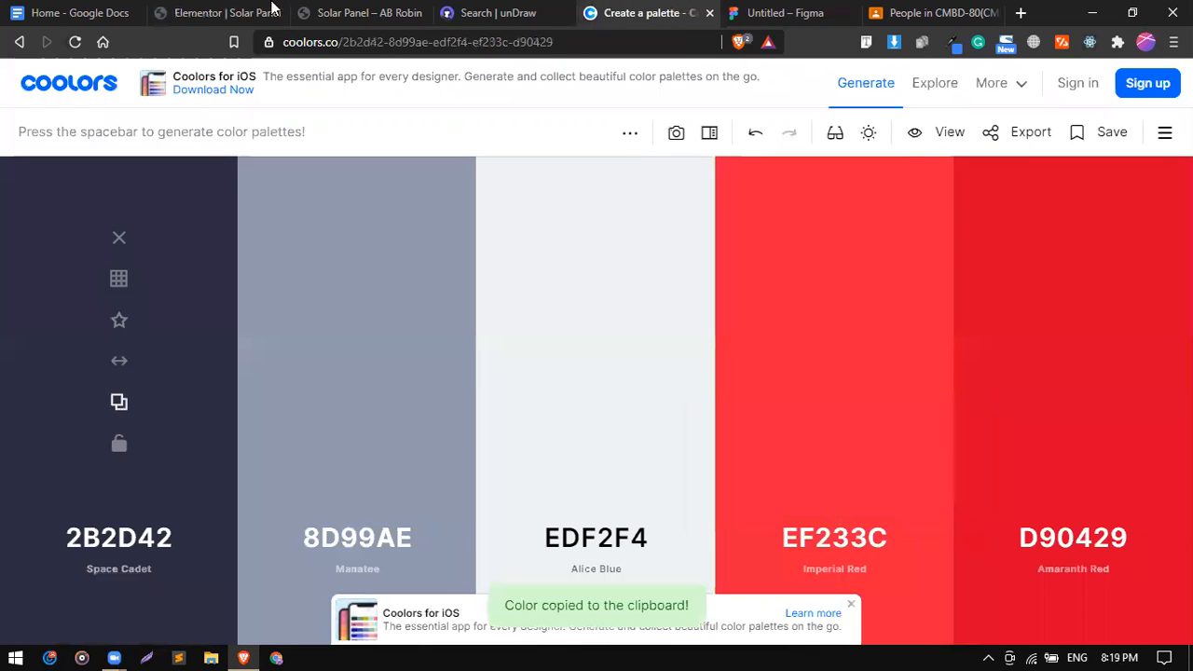
{"action": "left_click", "coordinate": [338, 7]}
{"action": "left_click", "coordinate": [234, 8]}
{"action": "left_click", "coordinate": [80, 10]}
Open the grid's Border Color picker, paste 2B2D42 and lower its alpha.
{"action": "left_click", "coordinate": [203, 8]}
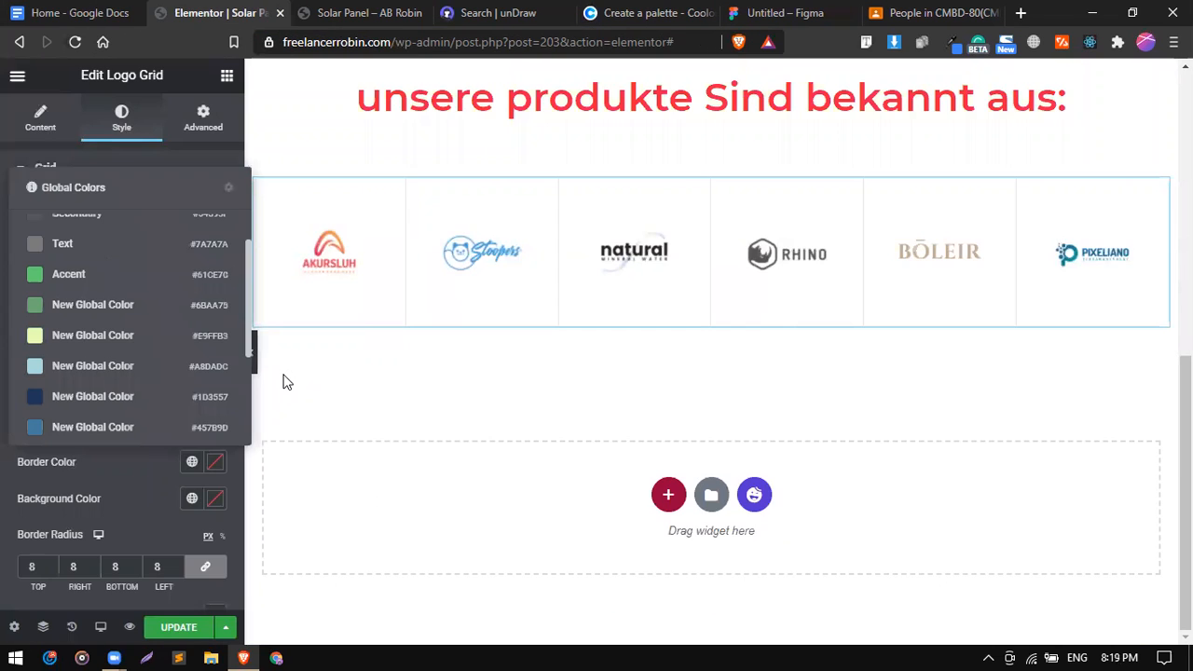
{"action": "scroll", "coordinate": [192, 408], "scroll_direction": "down", "scroll_amount": 2}
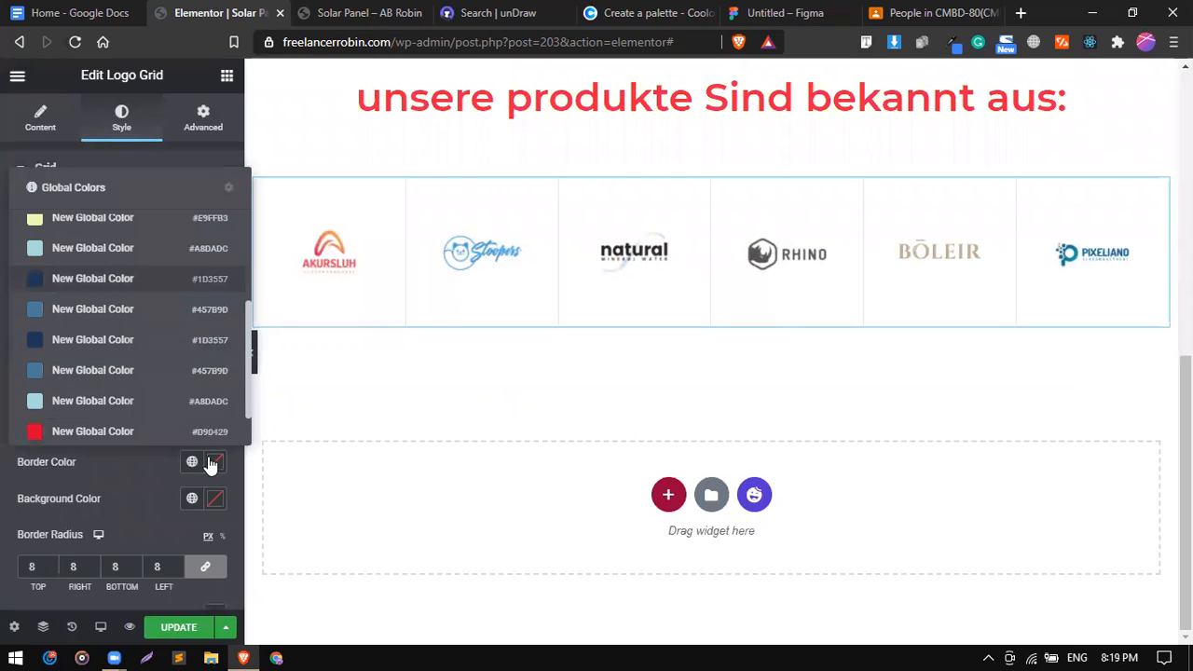
{"action": "left_click", "coordinate": [215, 464]}
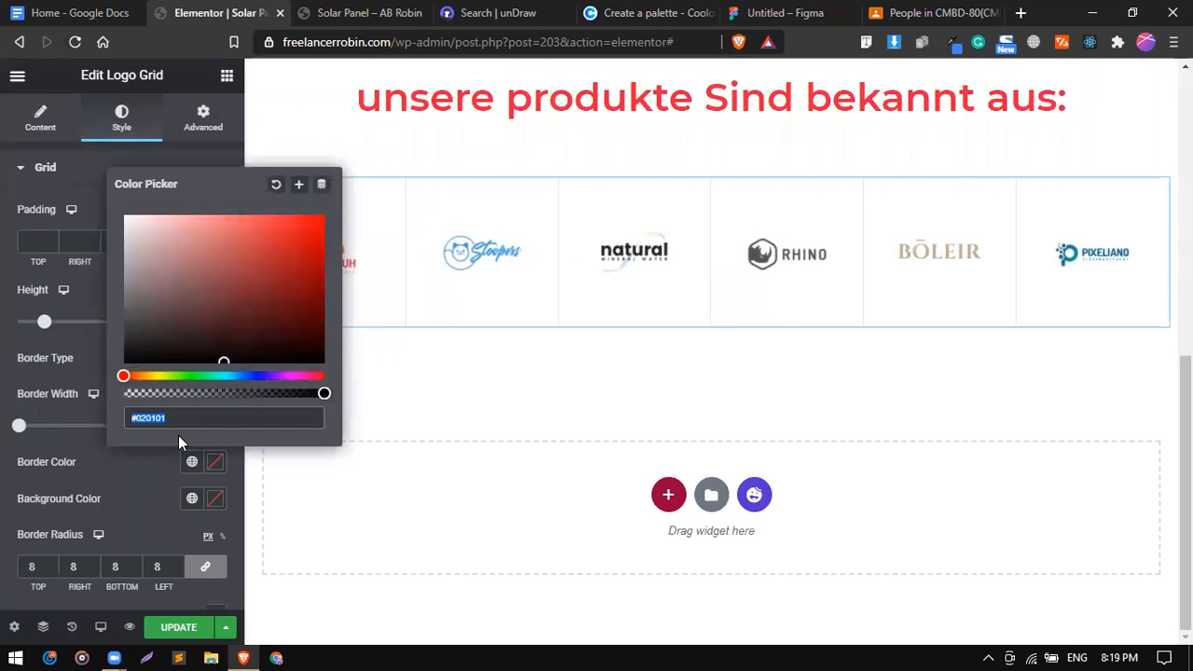
{"action": "key", "text": "ctrl+v"}
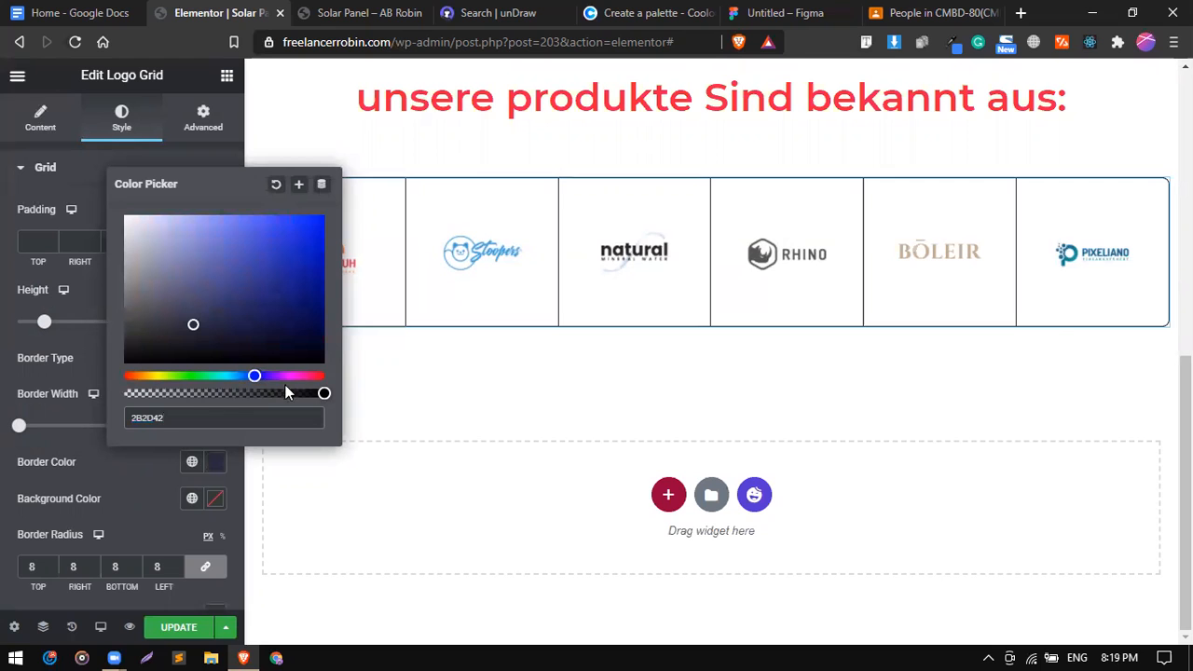
{"action": "left_click_drag", "start_coordinate": [323, 393], "coordinate": [252, 396]}
Copy the Alice Blue hex EDF2F4 from the Coolors palette.
{"action": "left_click", "coordinate": [321, 11]}
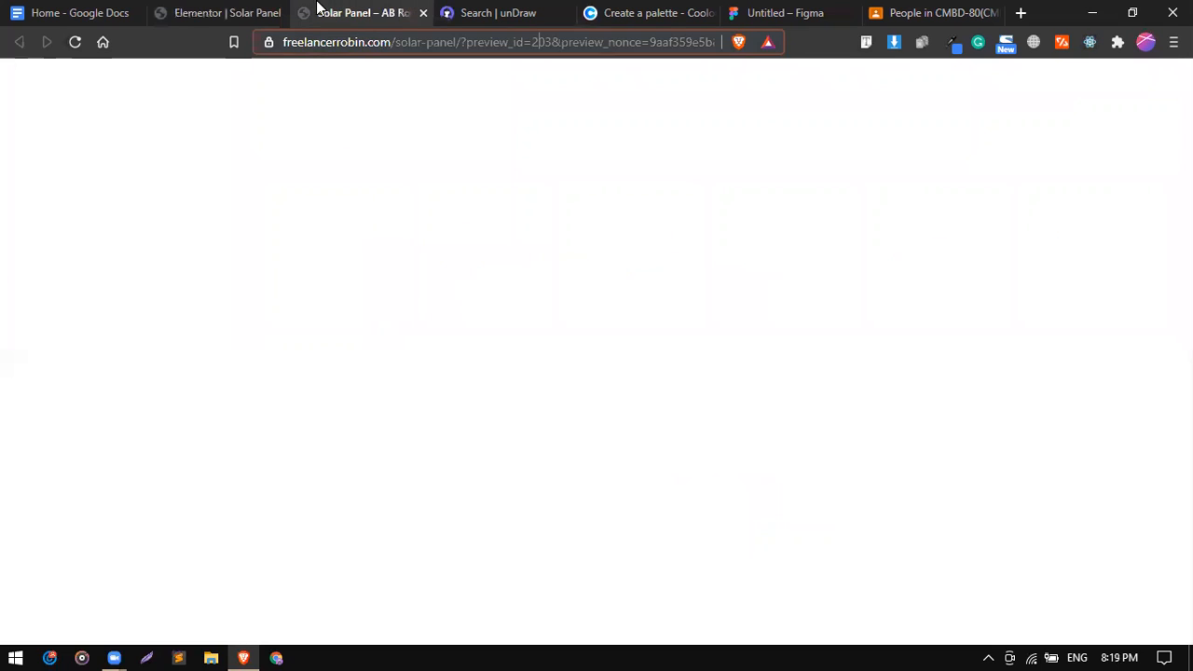
{"action": "left_click", "coordinate": [648, 11]}
{"action": "mouse_move", "coordinate": [384, 343]}
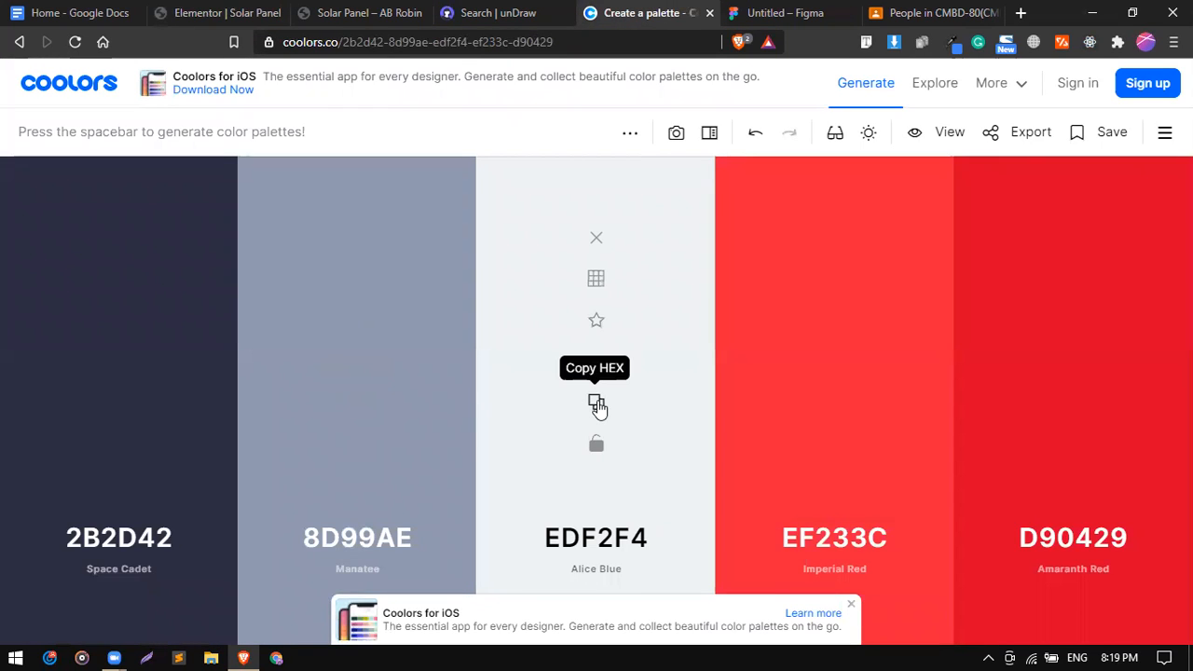
{"action": "left_click", "coordinate": [597, 405]}
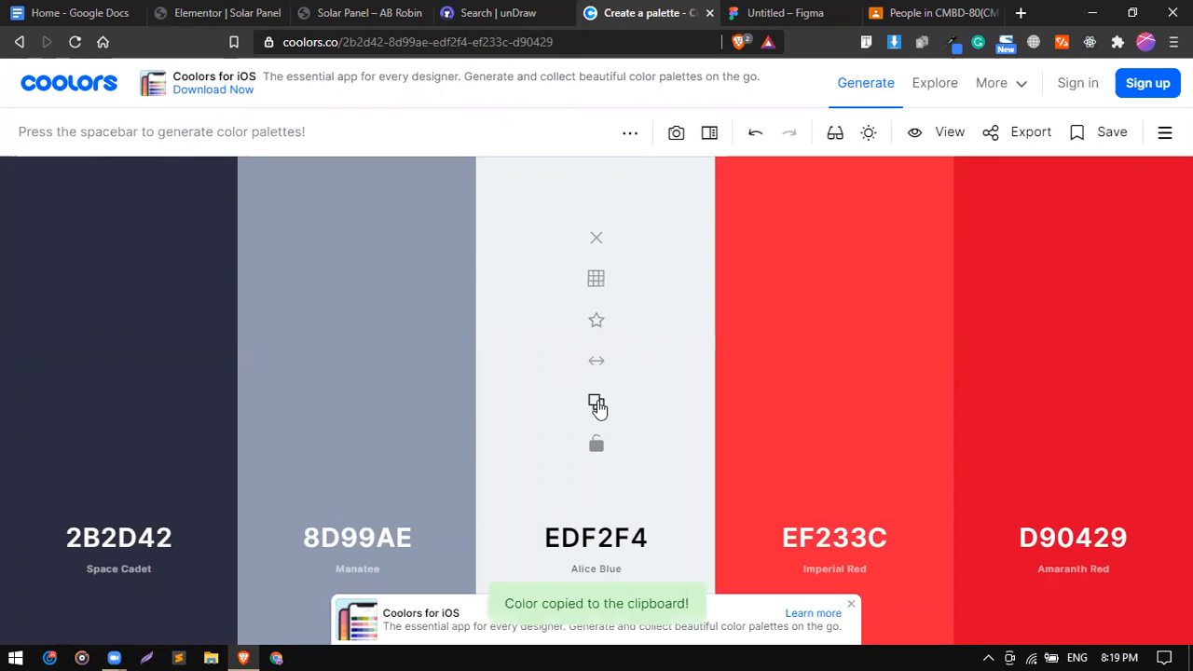
{"action": "left_click", "coordinate": [102, 12]}
{"action": "left_click", "coordinate": [154, 10]}
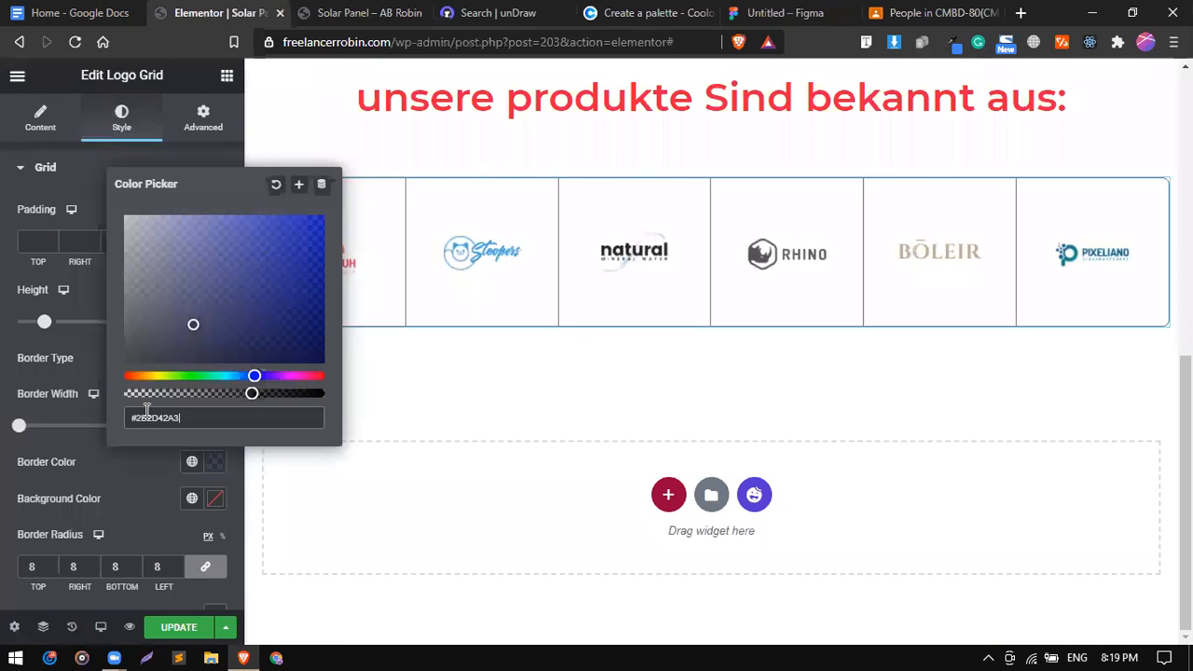
Replace the border hex with EDF2F4, close the picker and preview the page.
{"action": "triple_click", "coordinate": [198, 417]}
{"action": "key", "text": "ctrl+v"}
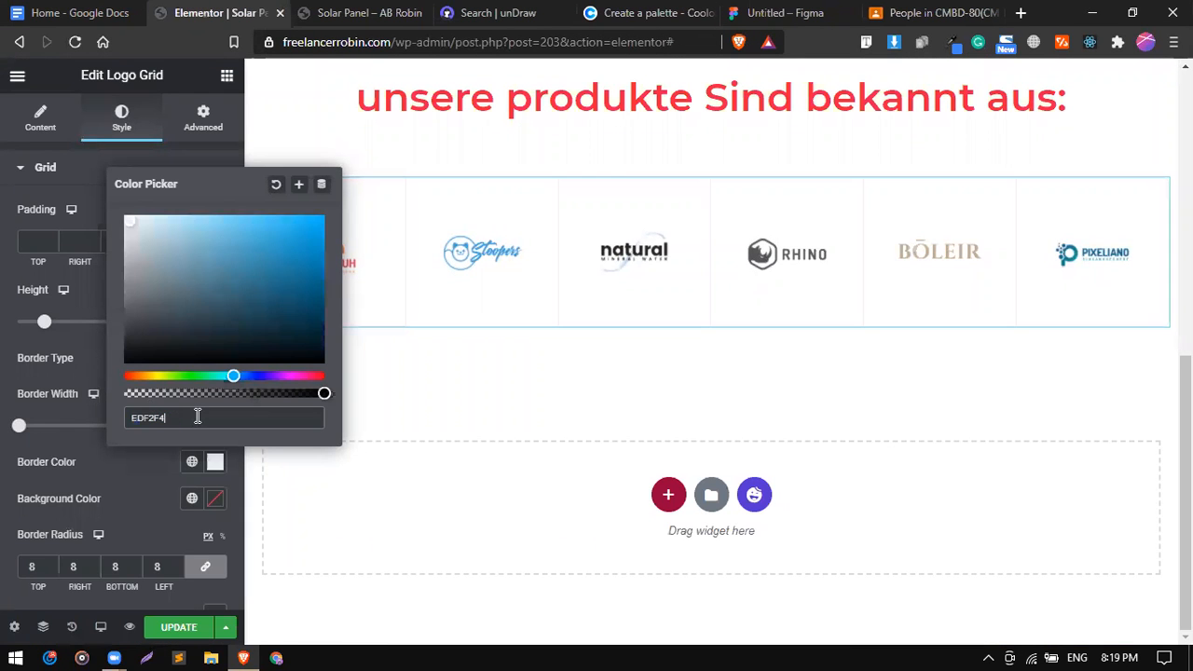
{"action": "left_click", "coordinate": [109, 463]}
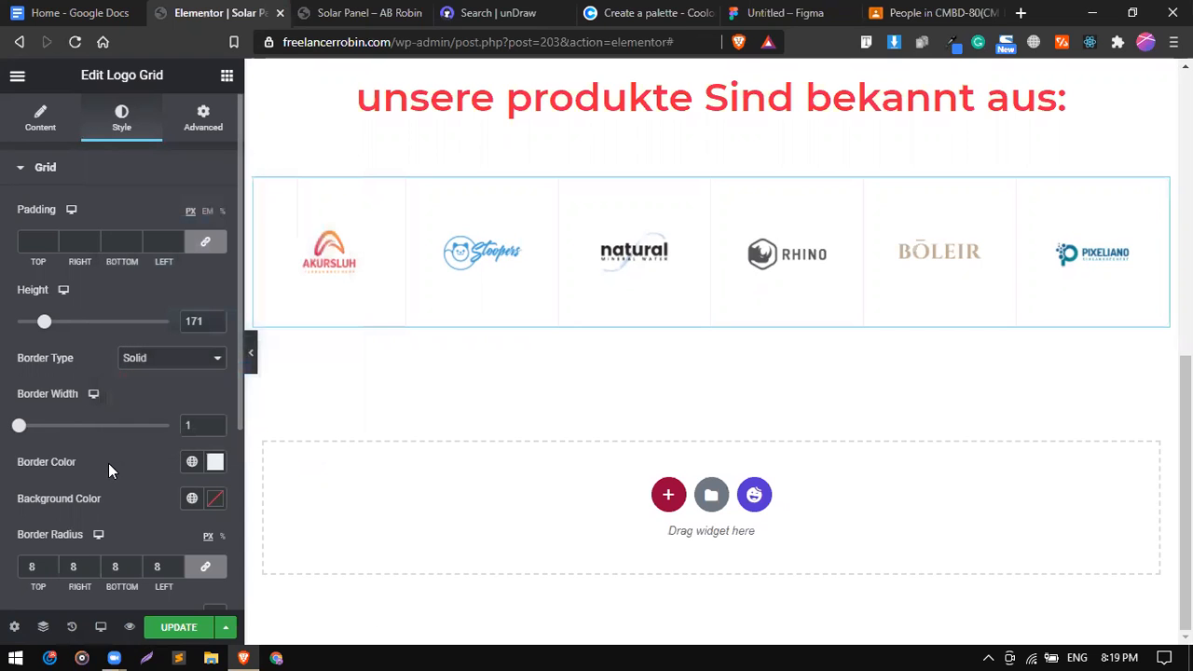
{"action": "left_click", "coordinate": [252, 359]}
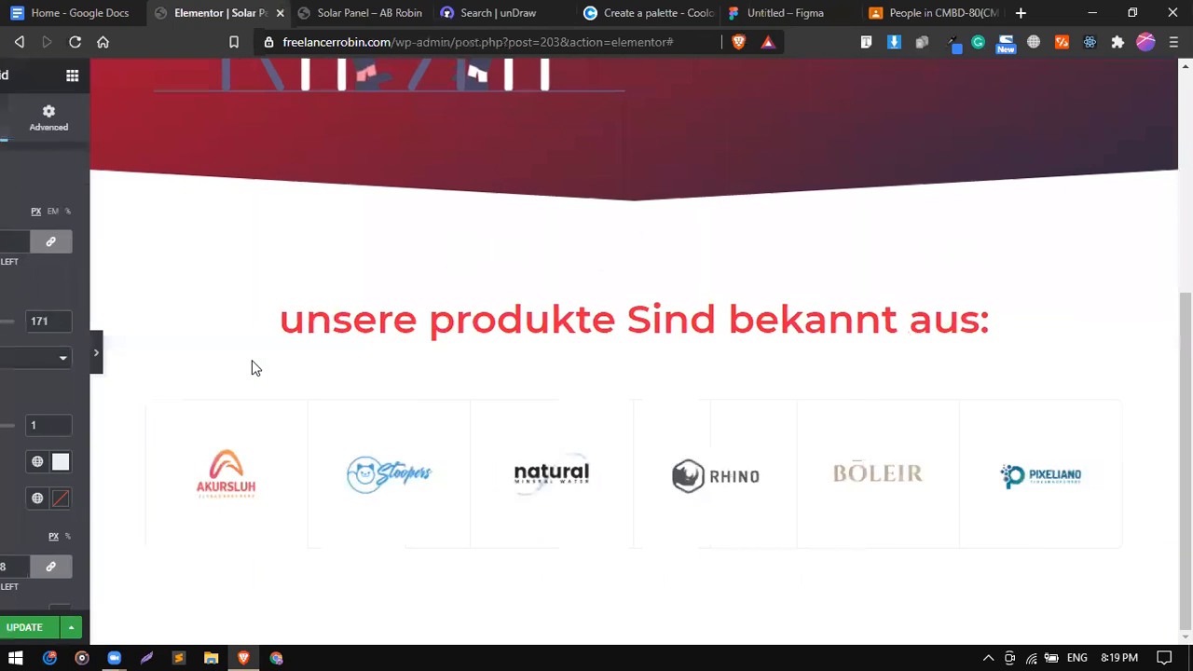
{"action": "left_click", "coordinate": [5, 361]}
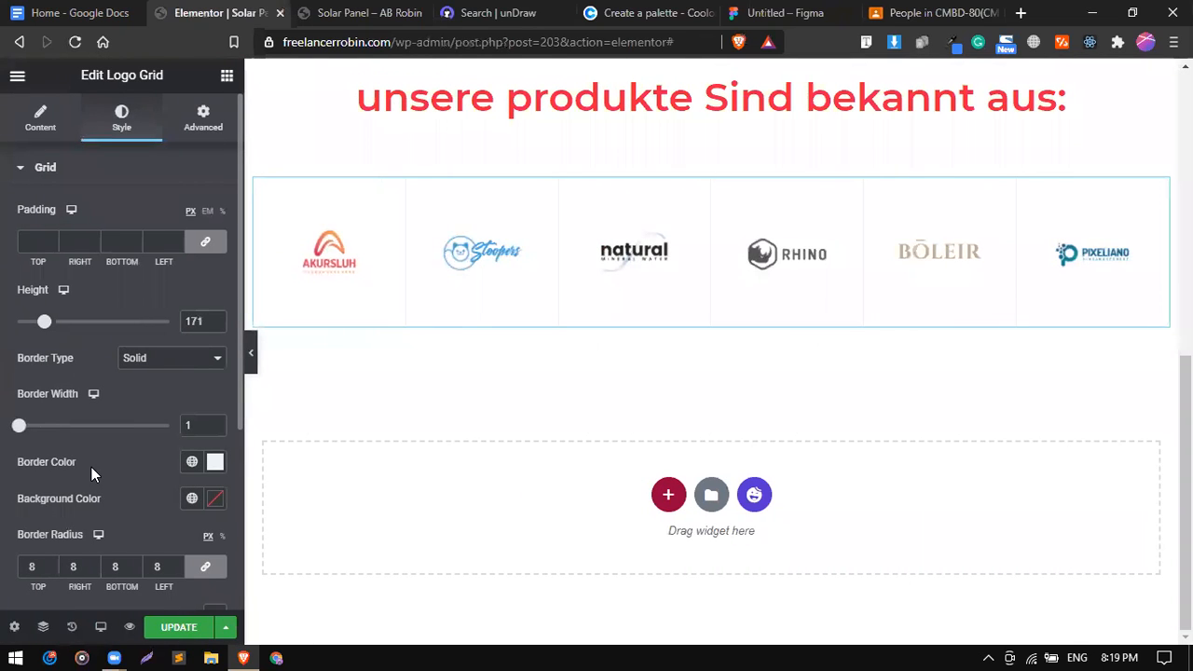
Update the page, thicken the grid borders, and review the grid's content options.
{"action": "left_click", "coordinate": [171, 631]}
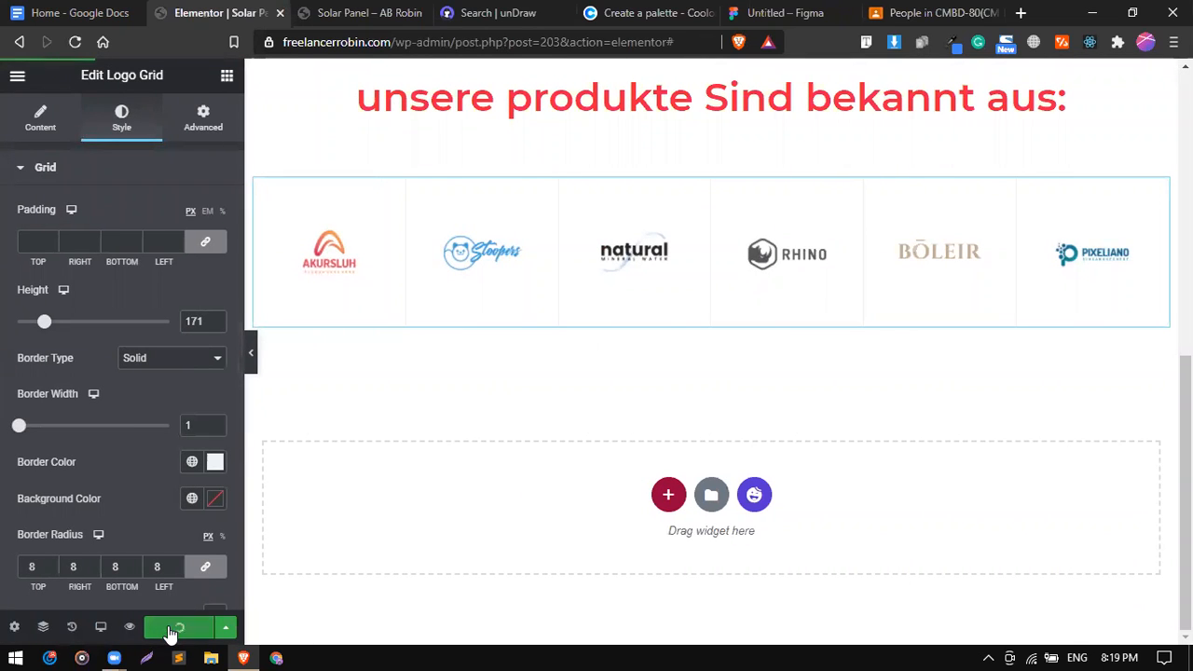
{"action": "left_click_drag", "start_coordinate": [20, 431], "coordinate": [34, 435]}
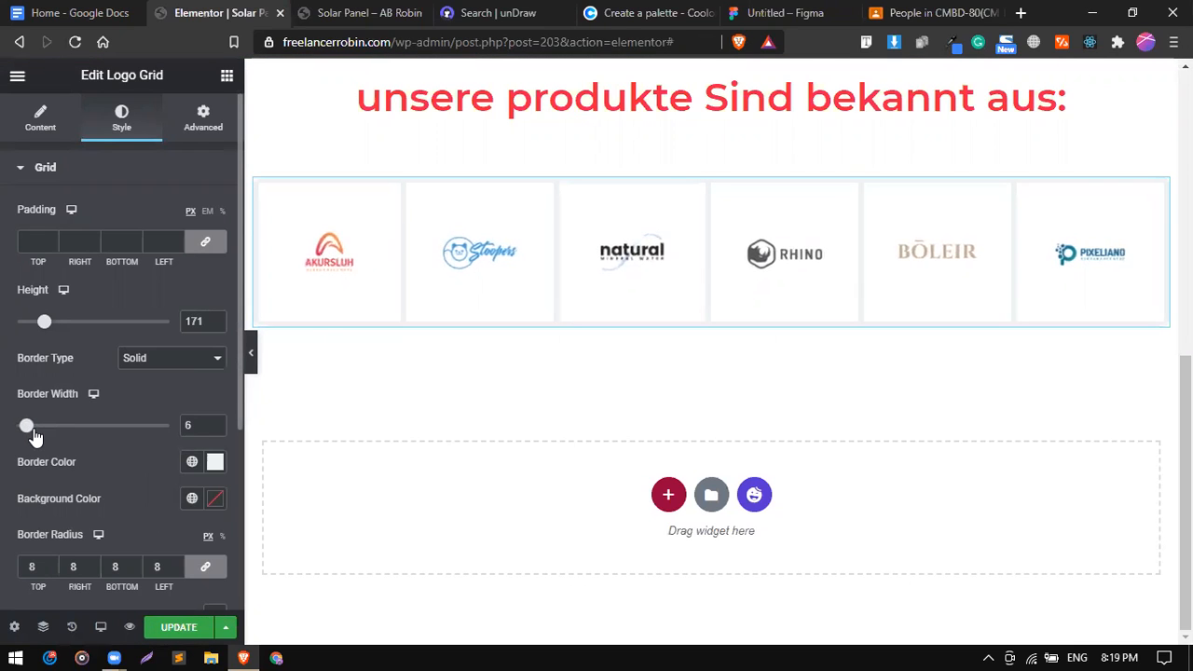
{"action": "left_click", "coordinate": [44, 139]}
{"action": "scroll", "coordinate": [85, 373], "scroll_direction": "down", "scroll_amount": 3}
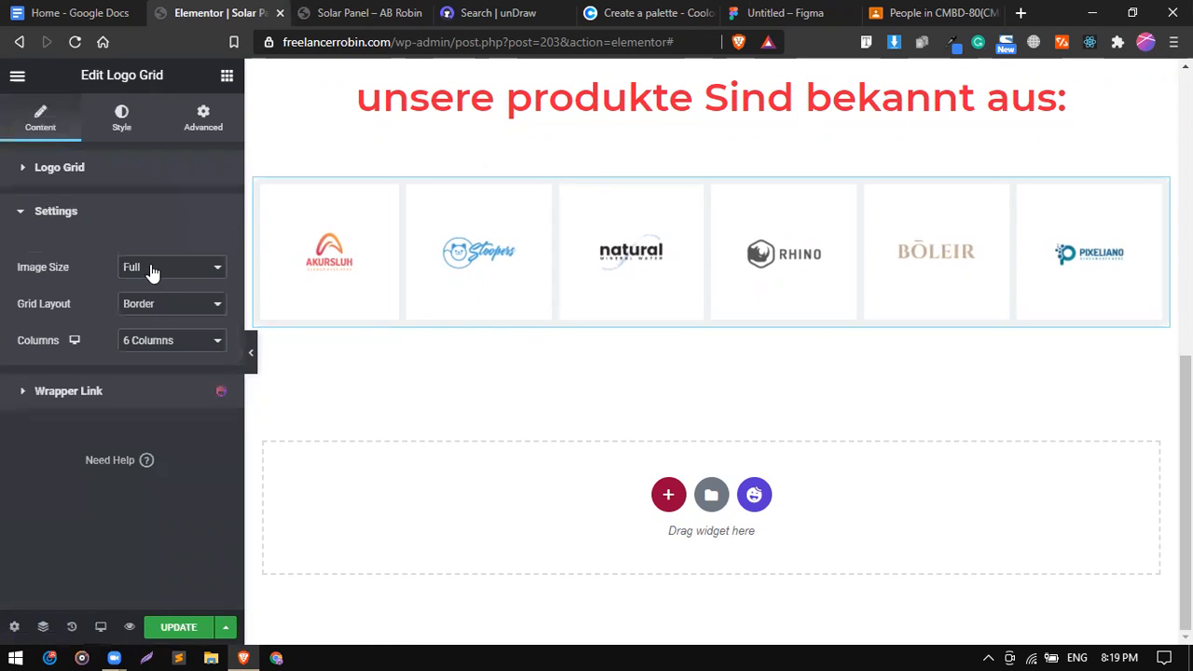
{"action": "left_click", "coordinate": [152, 271]}
Try the Box grid layout, then switch the logo grid back to Border.
{"action": "left_click", "coordinate": [158, 304]}
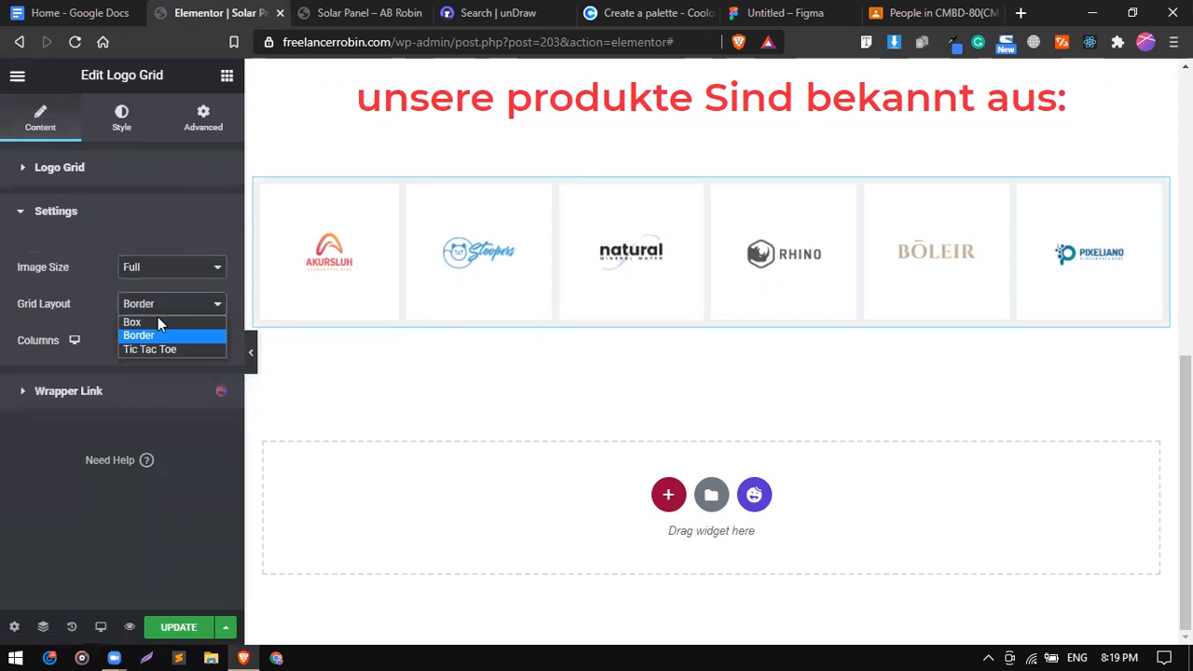
{"action": "left_click", "coordinate": [158, 322]}
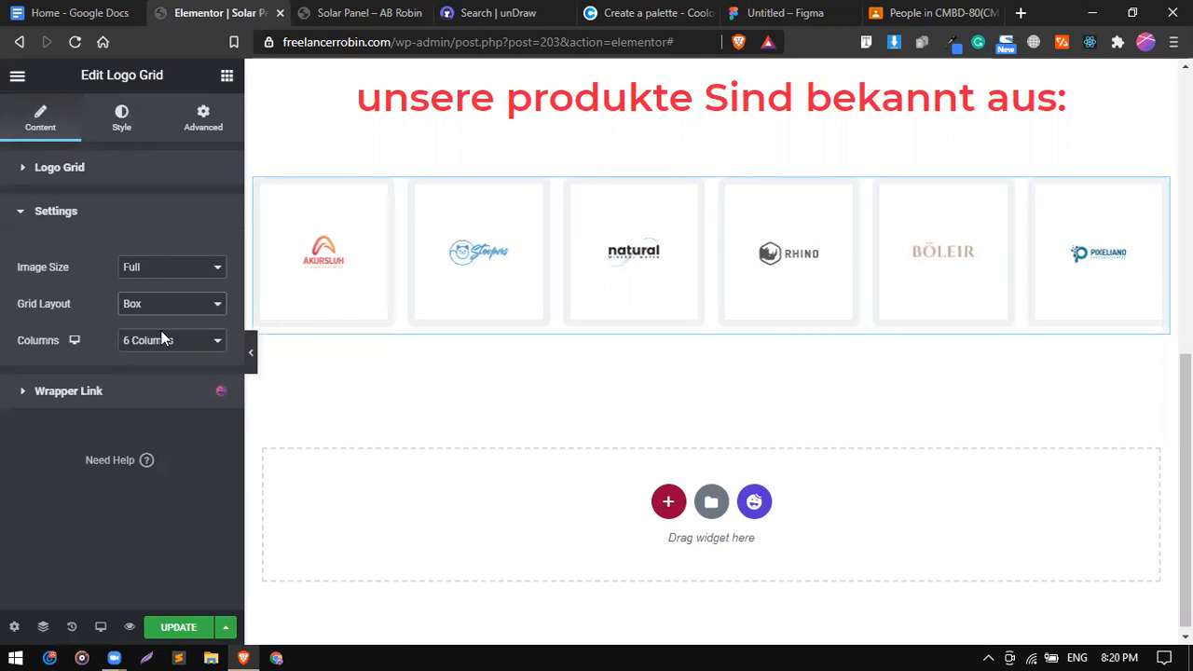
{"action": "left_click", "coordinate": [154, 304]}
{"action": "key", "text": "Return"}
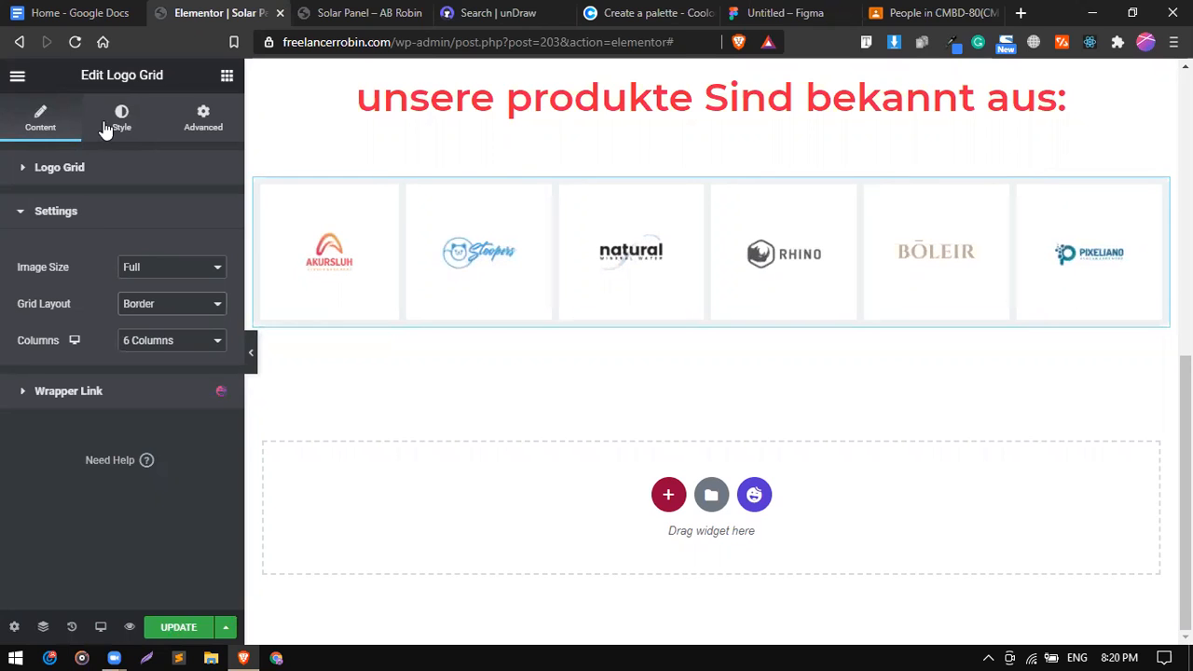
Set the border width to 2 px and update the page.
{"action": "left_click", "coordinate": [106, 129]}
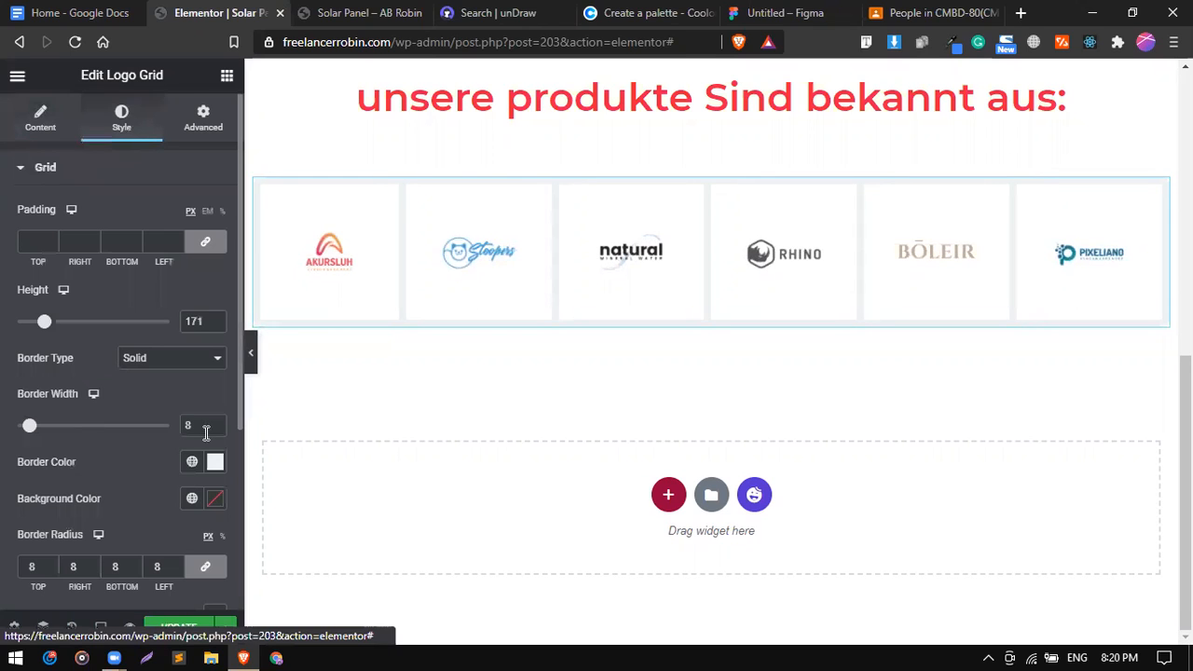
{"action": "key", "text": "Down"}
{"action": "key", "text": "Down"}
{"action": "key", "text": "Down"}
{"action": "key", "text": "Down"}
{"action": "key", "text": "Down"}
{"action": "key", "text": "Down"}
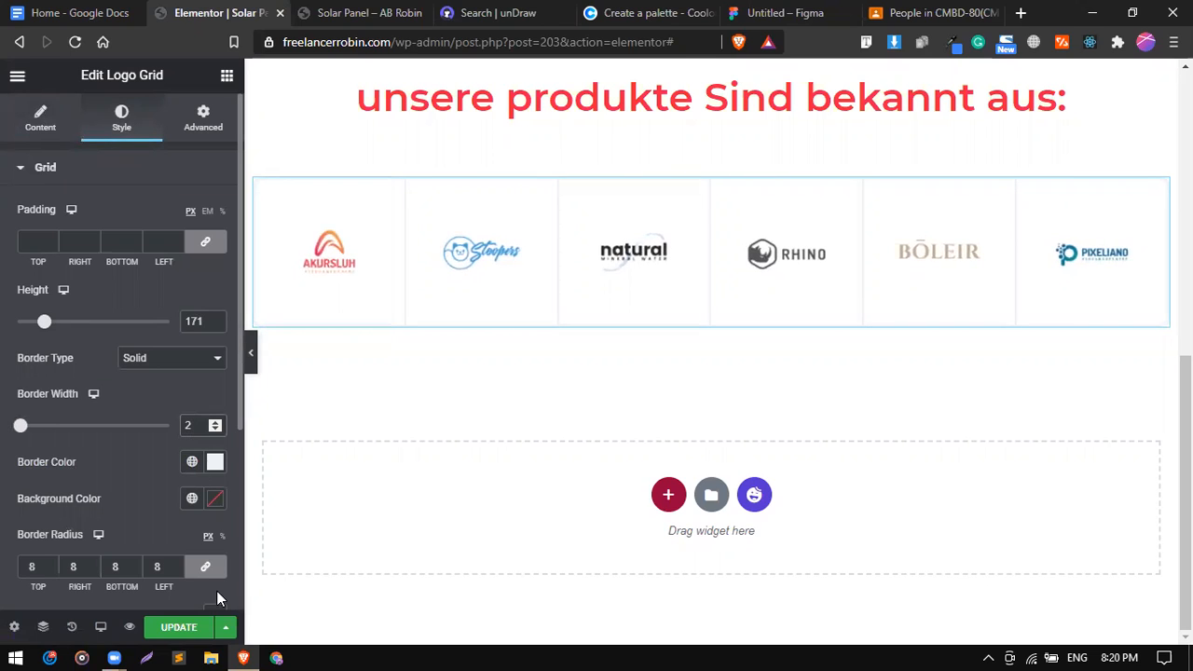
{"action": "left_click", "coordinate": [193, 464]}
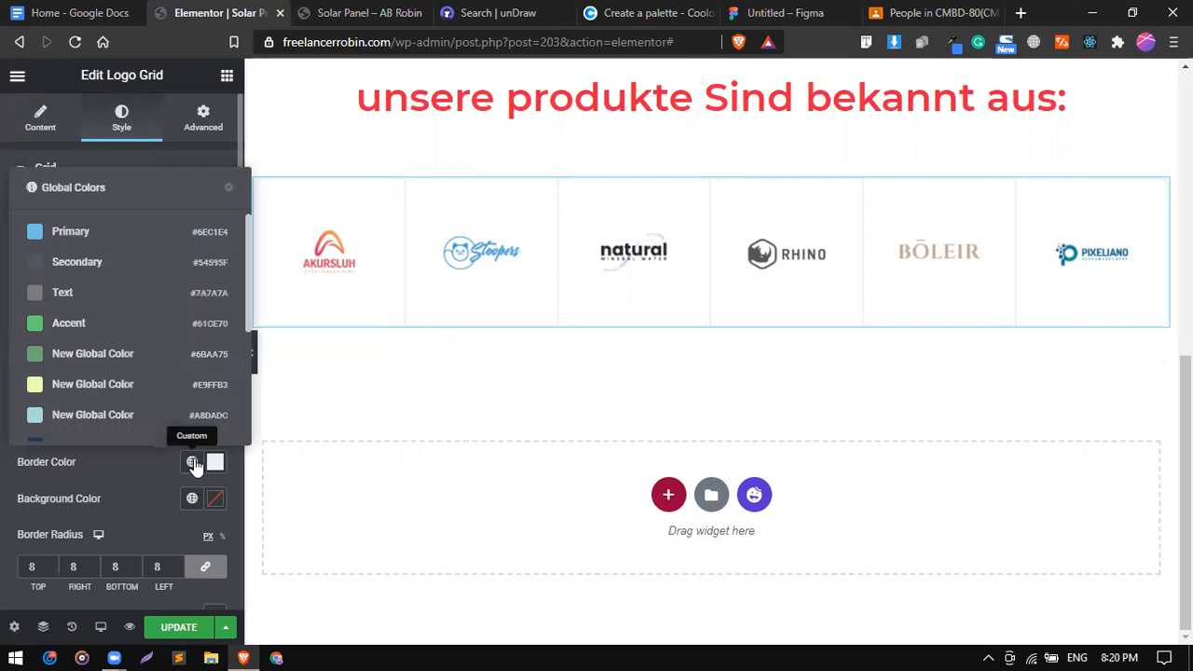
{"action": "left_click", "coordinate": [183, 625]}
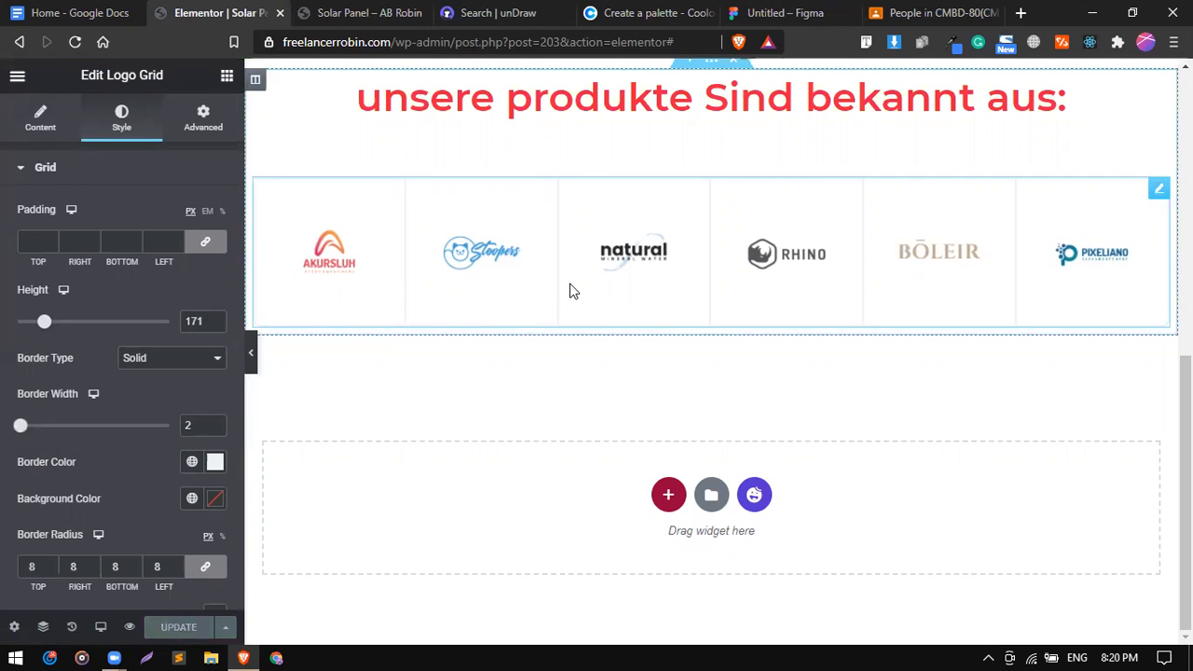
Look up the carousel note in the page plan, then open Elementor's widget list.
{"action": "left_click", "coordinate": [65, 12]}
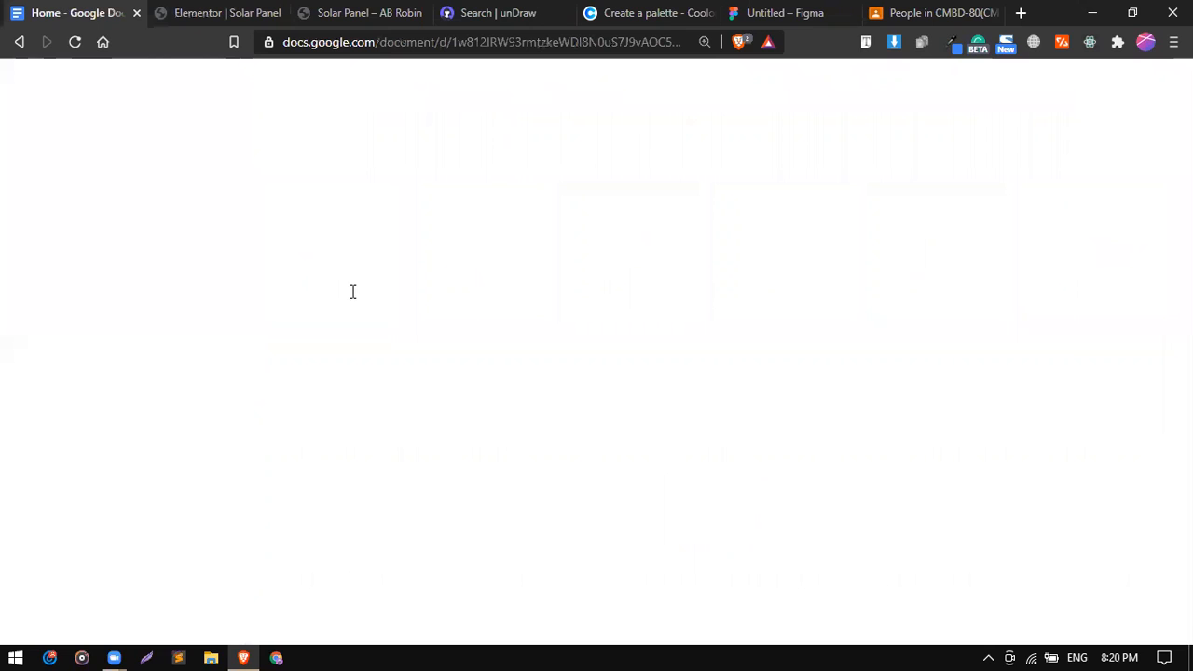
{"action": "double_click", "coordinate": [456, 375]}
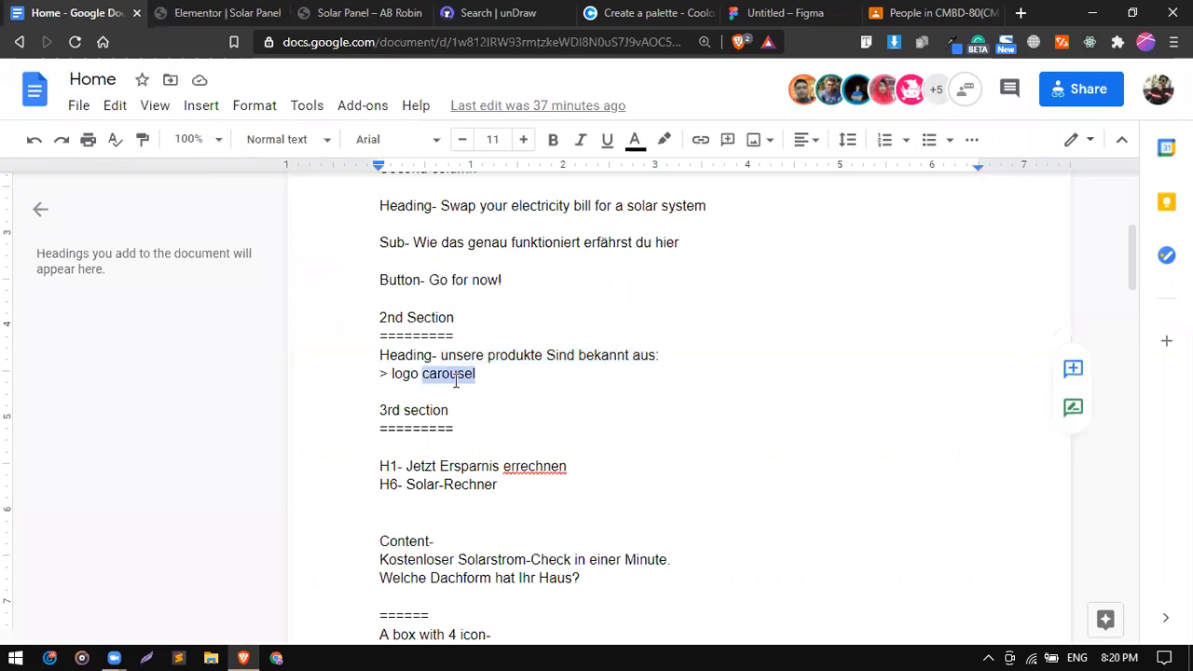
{"action": "left_click", "coordinate": [224, 12]}
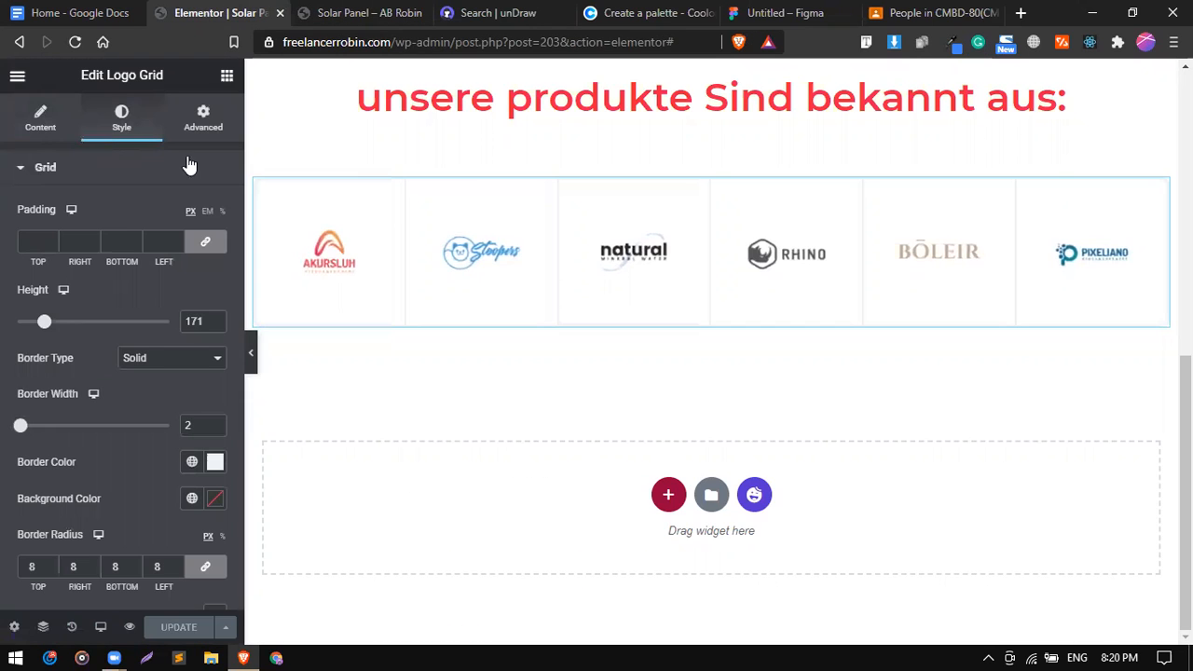
{"action": "left_click", "coordinate": [226, 75]}
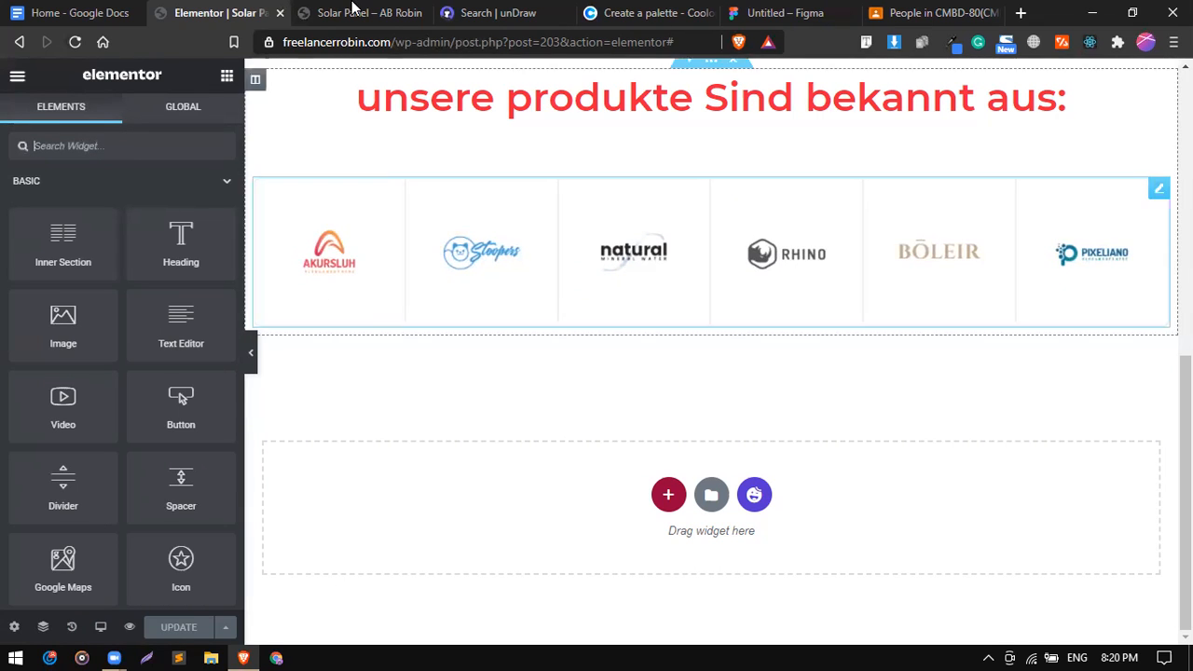
Scroll the plan to the third section and highlight its H1 and content lines.
{"action": "left_click", "coordinate": [354, 11]}
{"action": "left_click", "coordinate": [5, 11]}
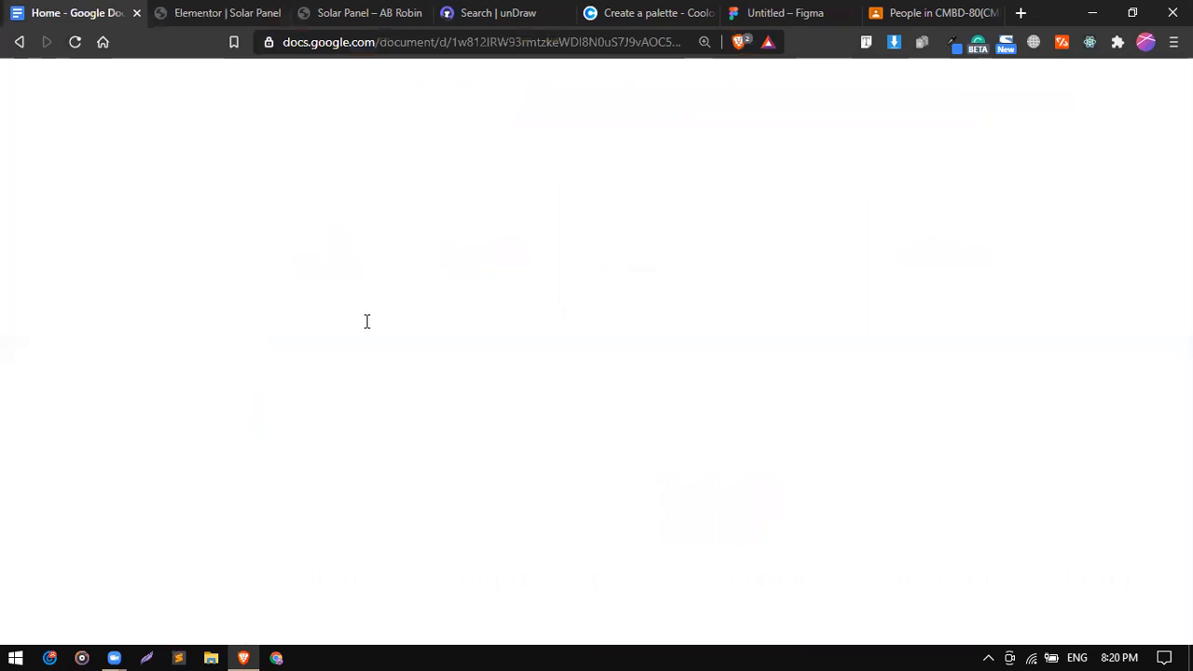
{"action": "scroll", "coordinate": [394, 428], "scroll_direction": "down", "scroll_amount": 3}
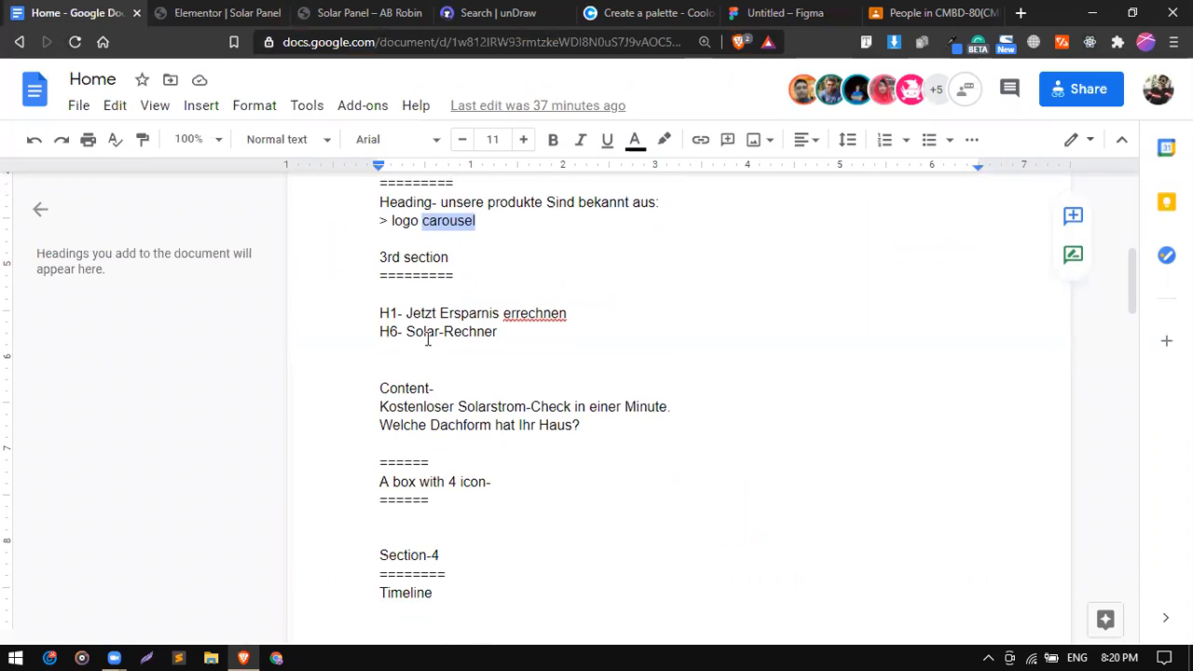
{"action": "left_click_drag", "start_coordinate": [411, 312], "coordinate": [562, 301]}
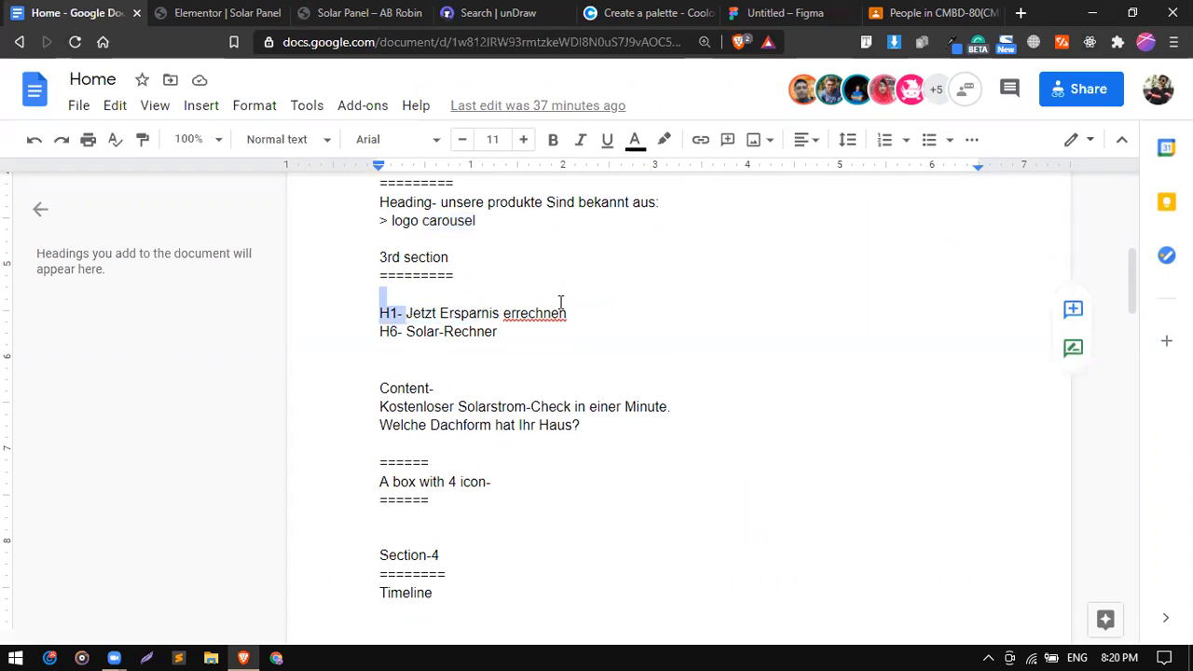
{"action": "triple_click", "coordinate": [477, 317]}
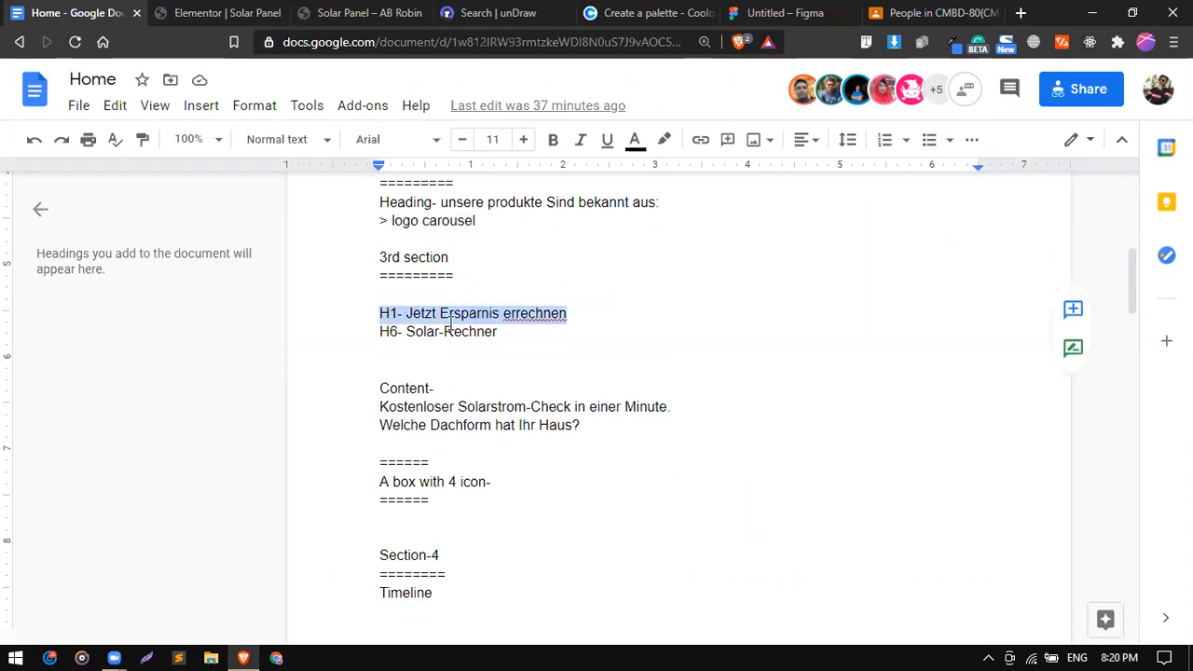
{"action": "left_click_drag", "start_coordinate": [382, 407], "coordinate": [581, 427]}
{"action": "left_click", "coordinate": [580, 427]}
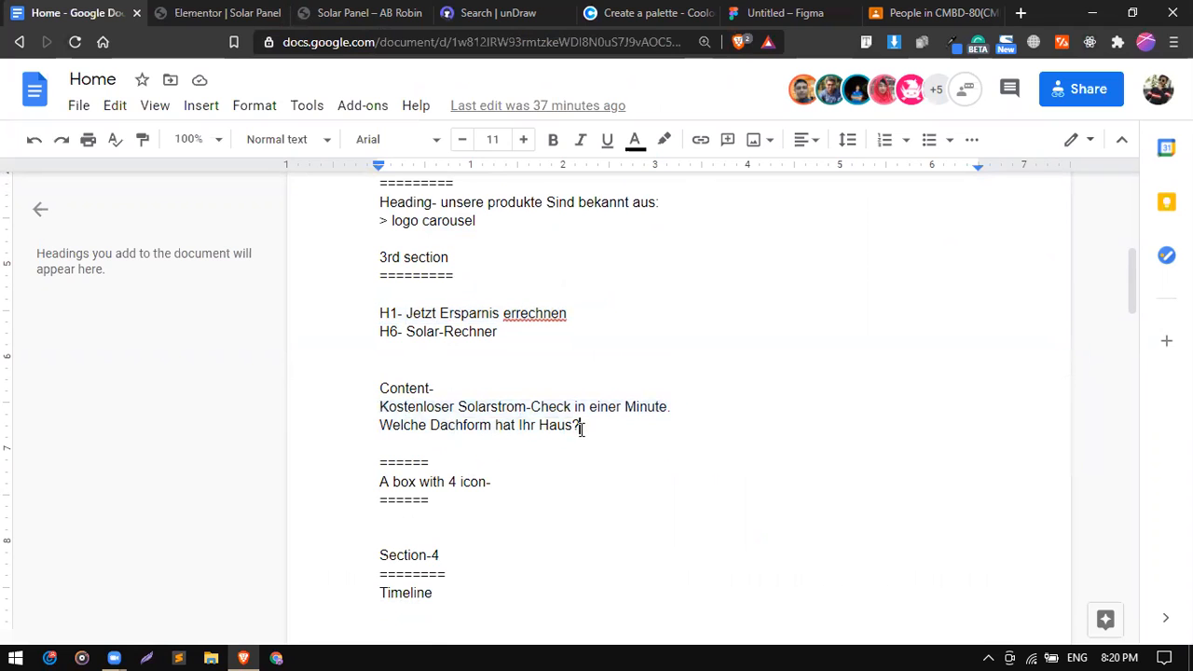
Read the H1 'Jetzt Ersparnis errechnen' and content notes, briefly checking the Elementor editor.
{"action": "scroll", "coordinate": [476, 425], "scroll_direction": "down", "scroll_amount": 1}
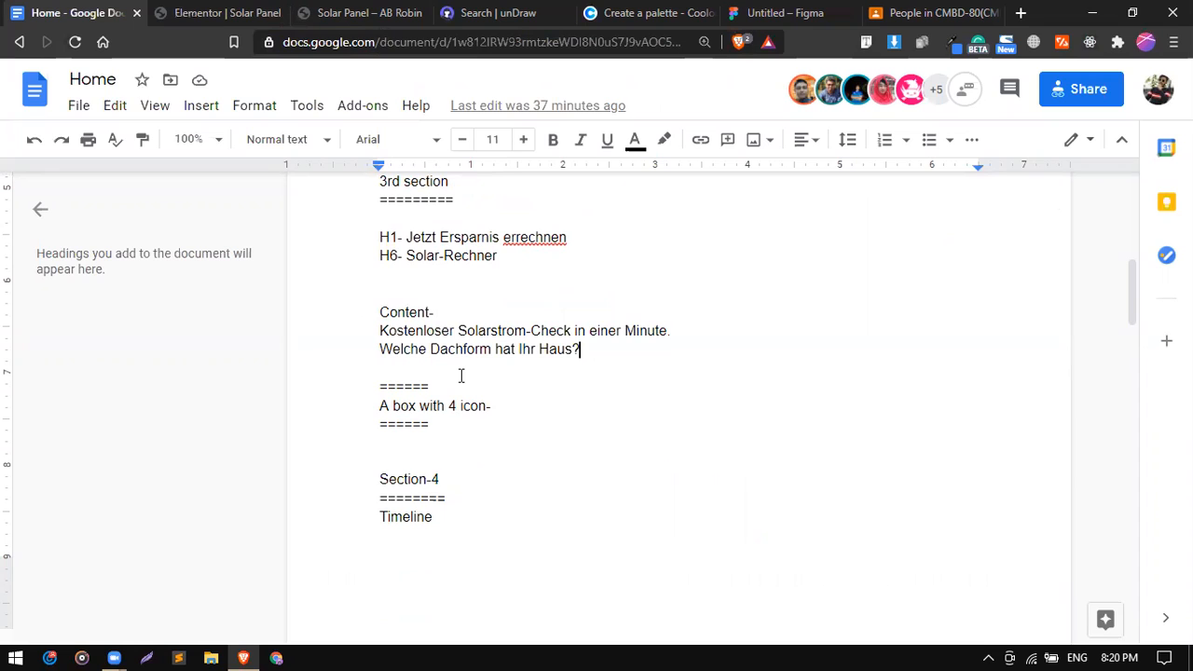
{"action": "left_click_drag", "start_coordinate": [402, 240], "coordinate": [566, 238]}
{"action": "left_click_drag", "start_coordinate": [402, 258], "coordinate": [514, 261]}
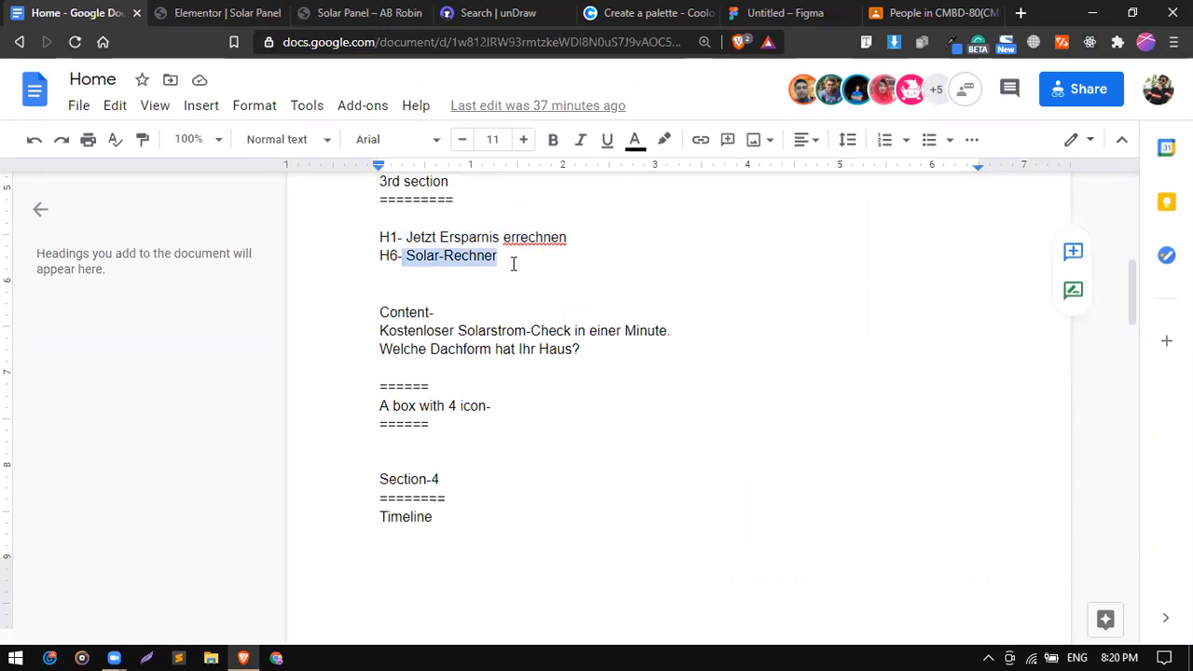
{"action": "scroll", "coordinate": [513, 263], "scroll_direction": "up", "scroll_amount": 1}
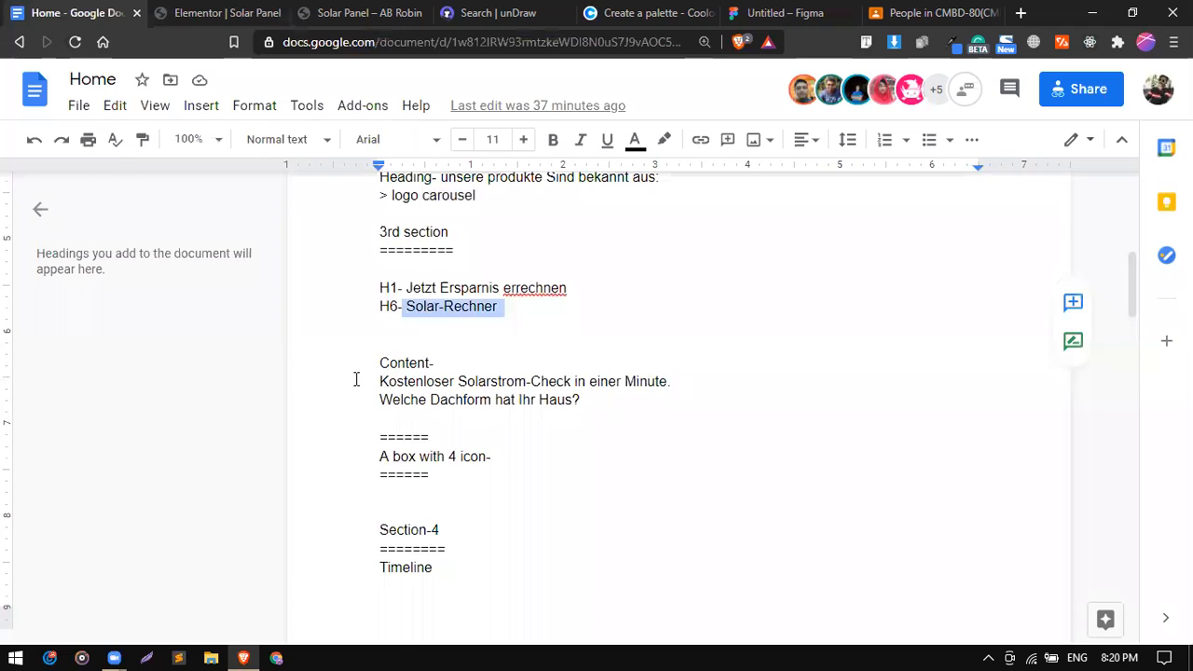
{"action": "left_click_drag", "start_coordinate": [385, 383], "coordinate": [546, 400]}
{"action": "left_click", "coordinate": [546, 400]}
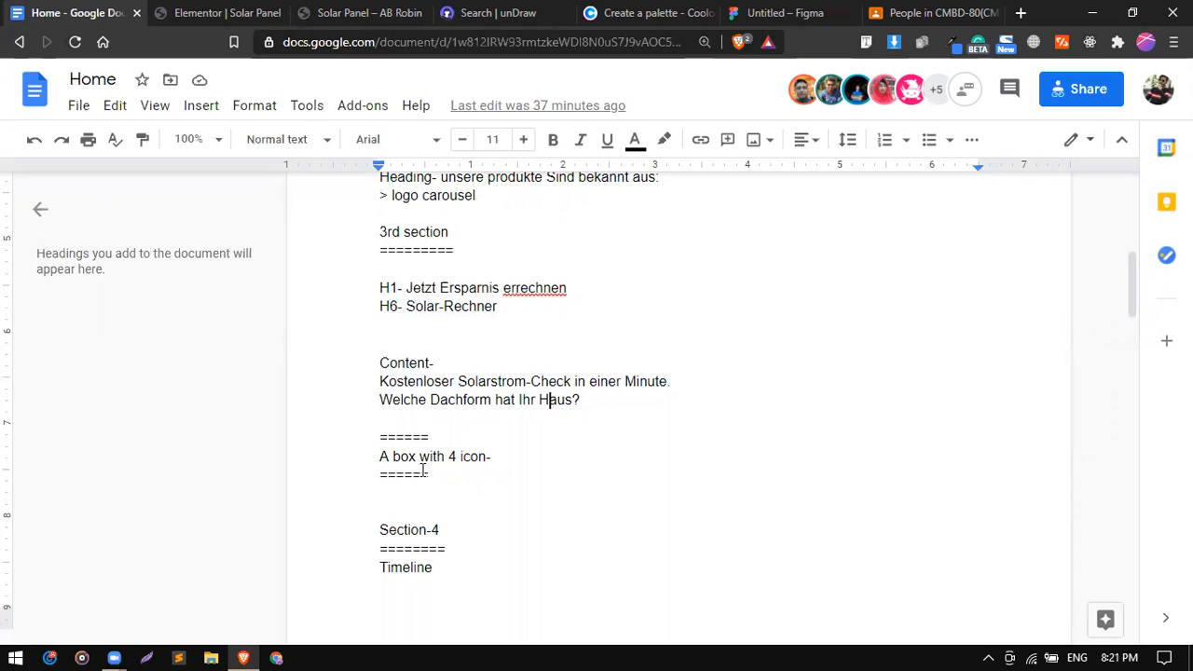
{"action": "left_click", "coordinate": [223, 12]}
{"action": "left_click", "coordinate": [65, 12]}
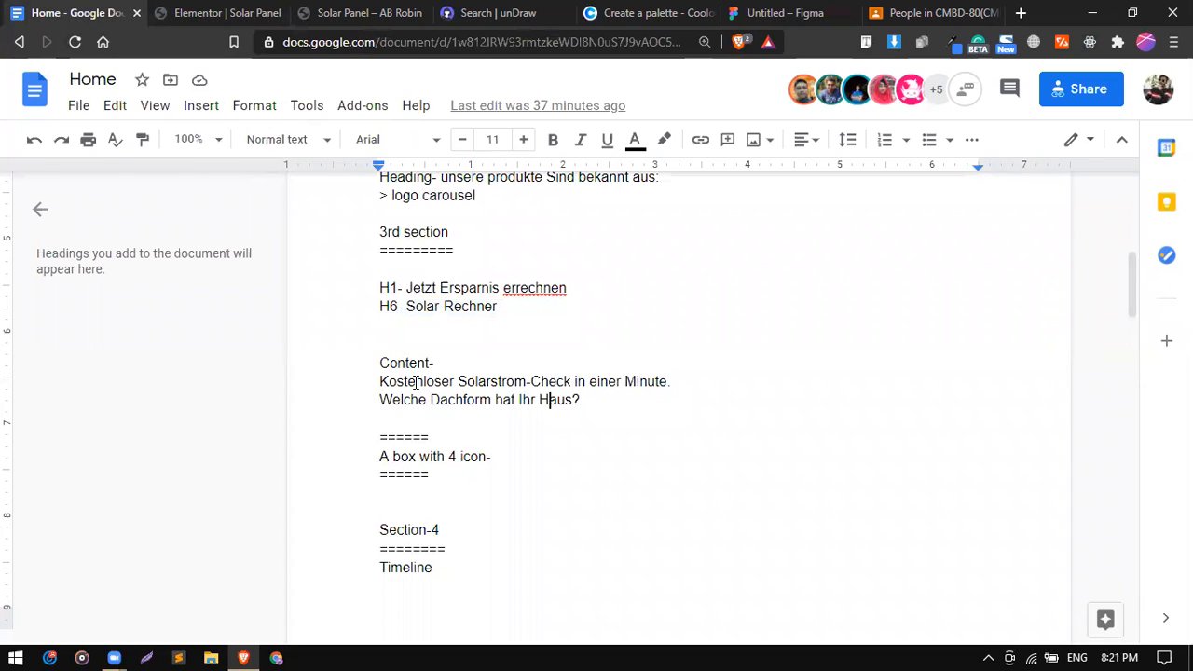
Change the red 'unsere produkte Sind bekannt aus:' heading's HTML Tag from H6 to H1.
{"action": "left_click", "coordinate": [233, 11]}
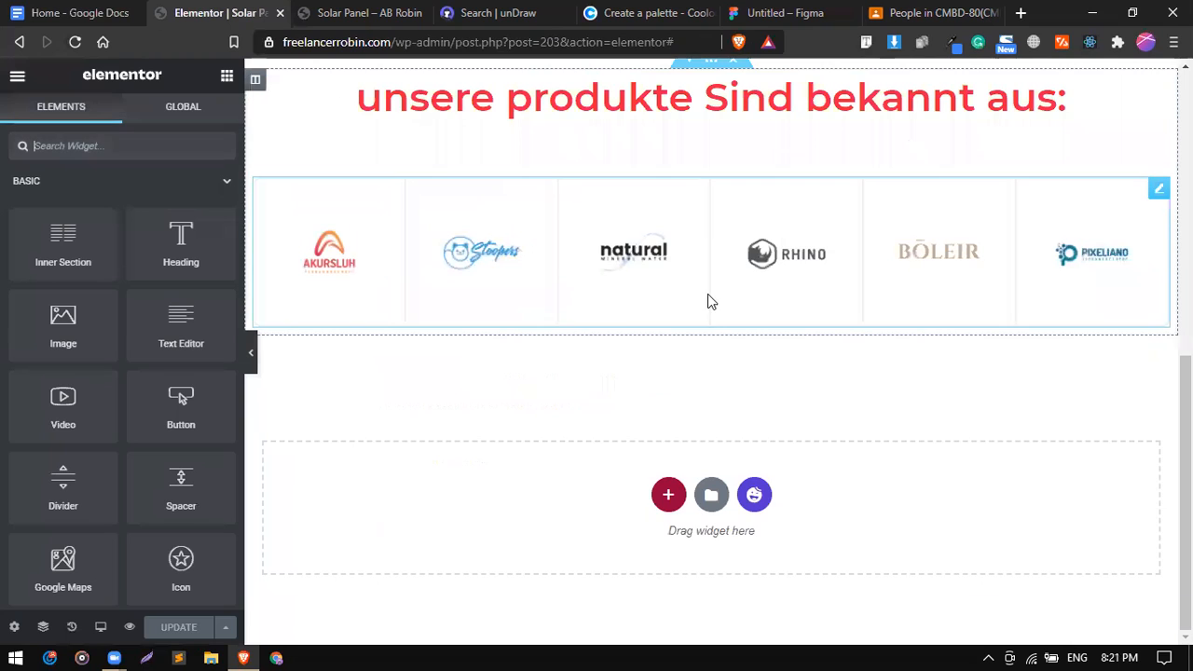
{"action": "left_click", "coordinate": [798, 101]}
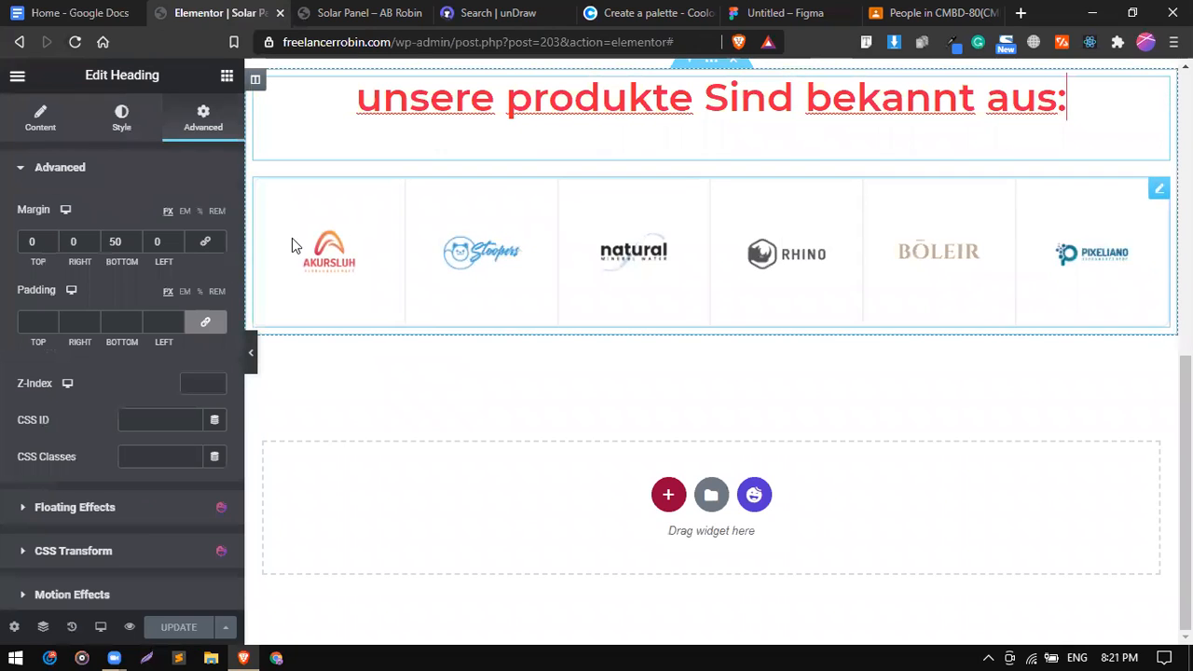
{"action": "left_click", "coordinate": [37, 120]}
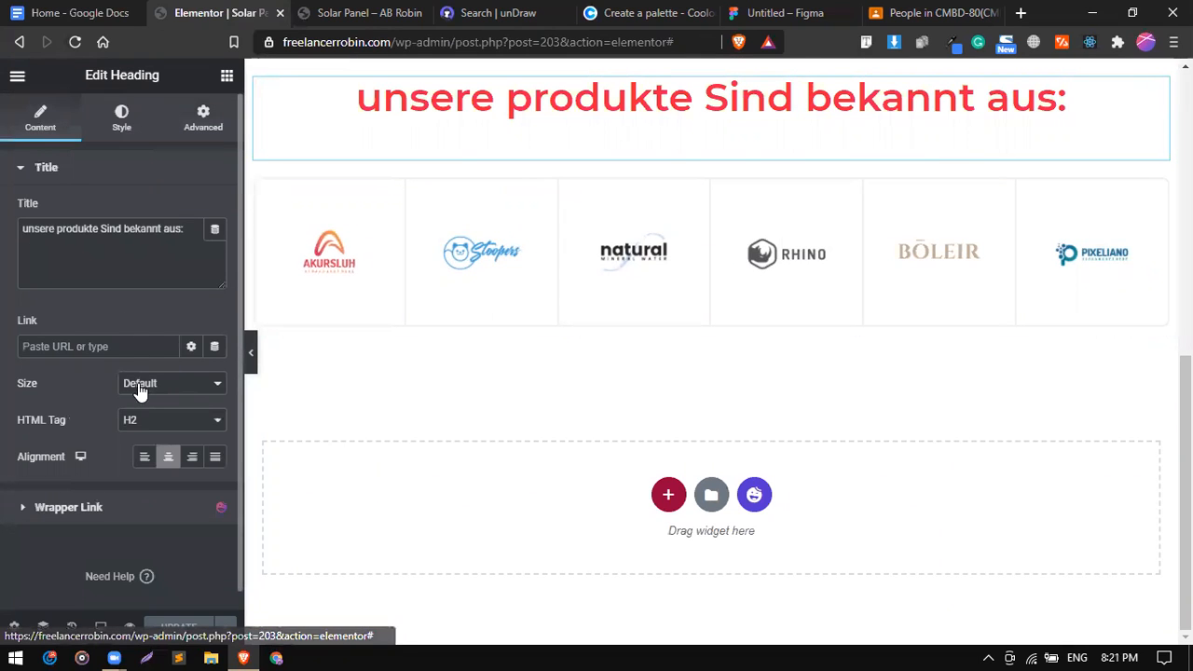
{"action": "left_click_drag", "start_coordinate": [148, 404], "coordinate": [152, 436]}
{"action": "left_click", "coordinate": [152, 429]}
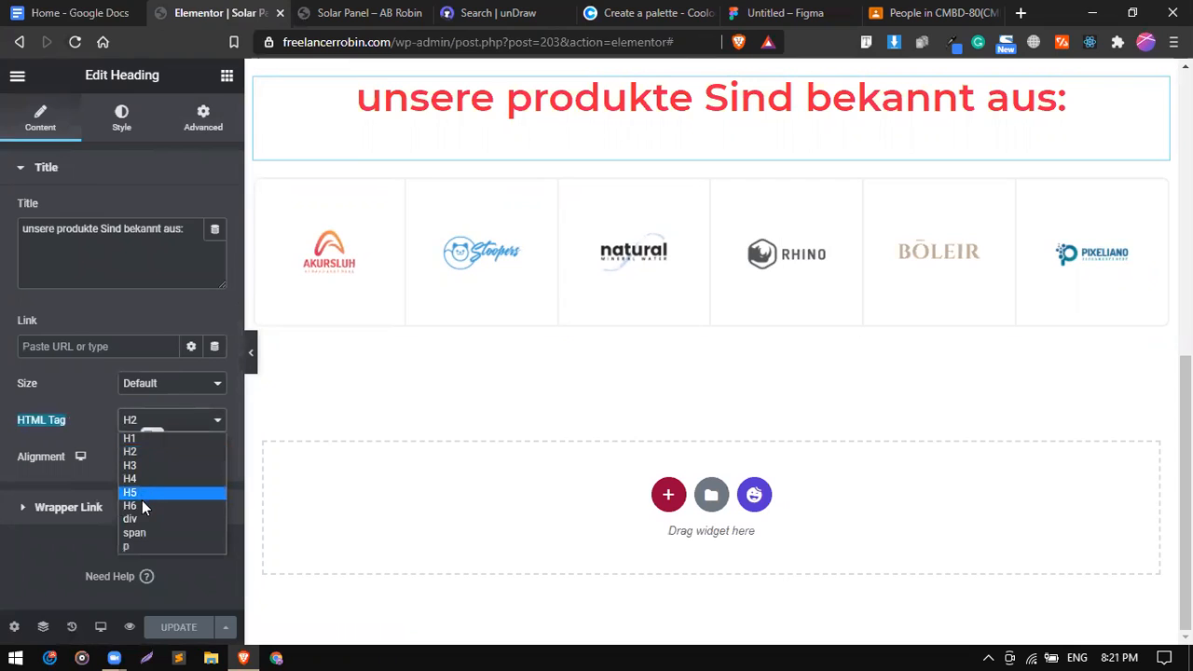
{"action": "left_click", "coordinate": [142, 506]}
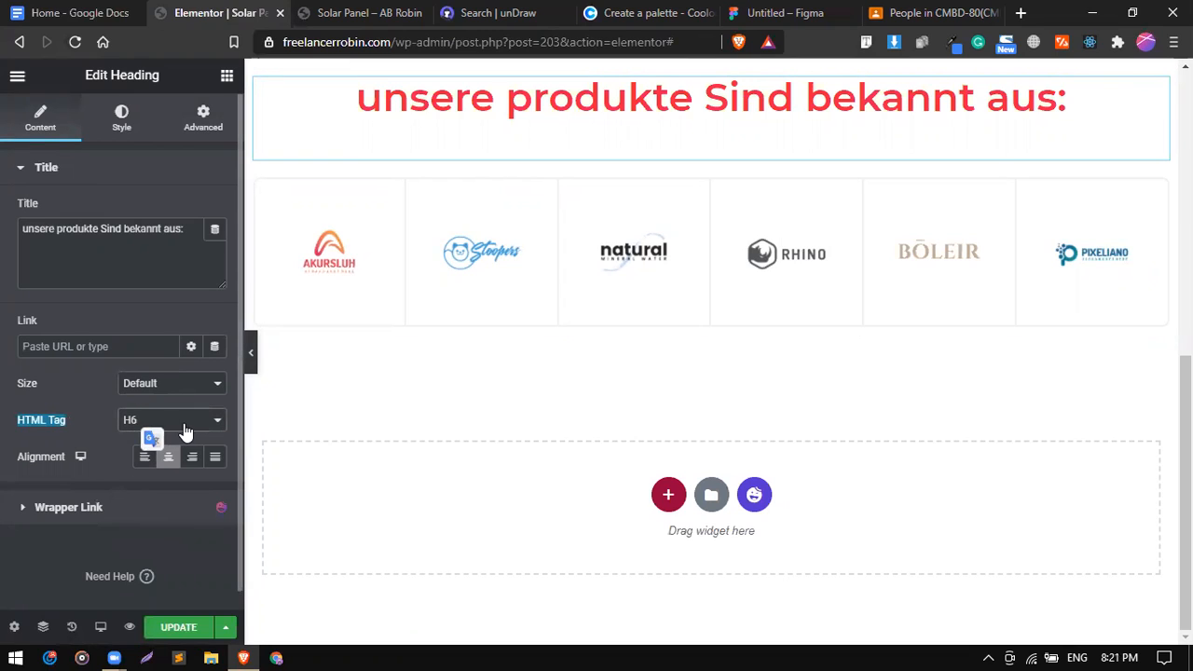
{"action": "left_click", "coordinate": [152, 427]}
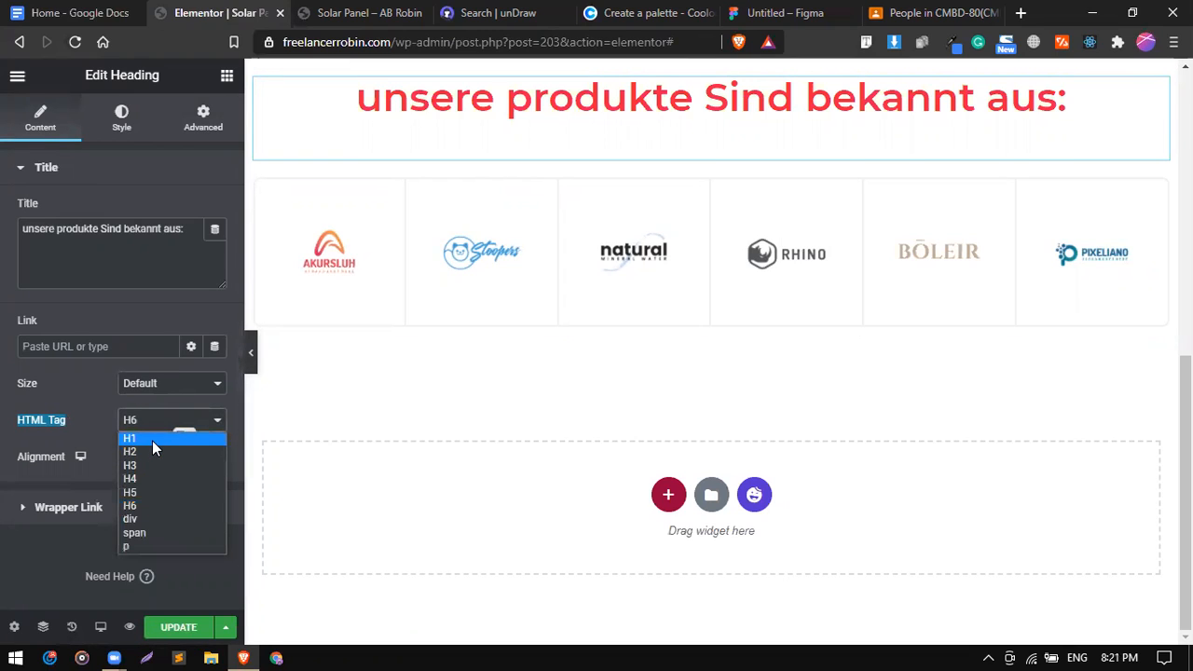
{"action": "left_click", "coordinate": [152, 440]}
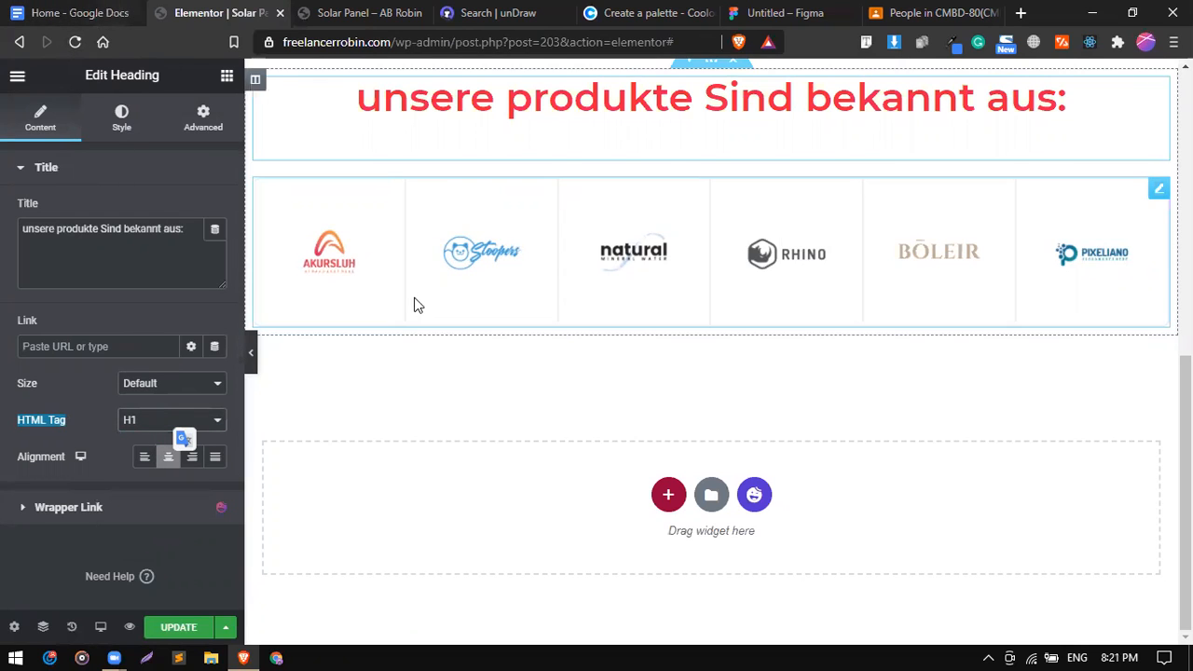
{"action": "left_click", "coordinate": [53, 17]}
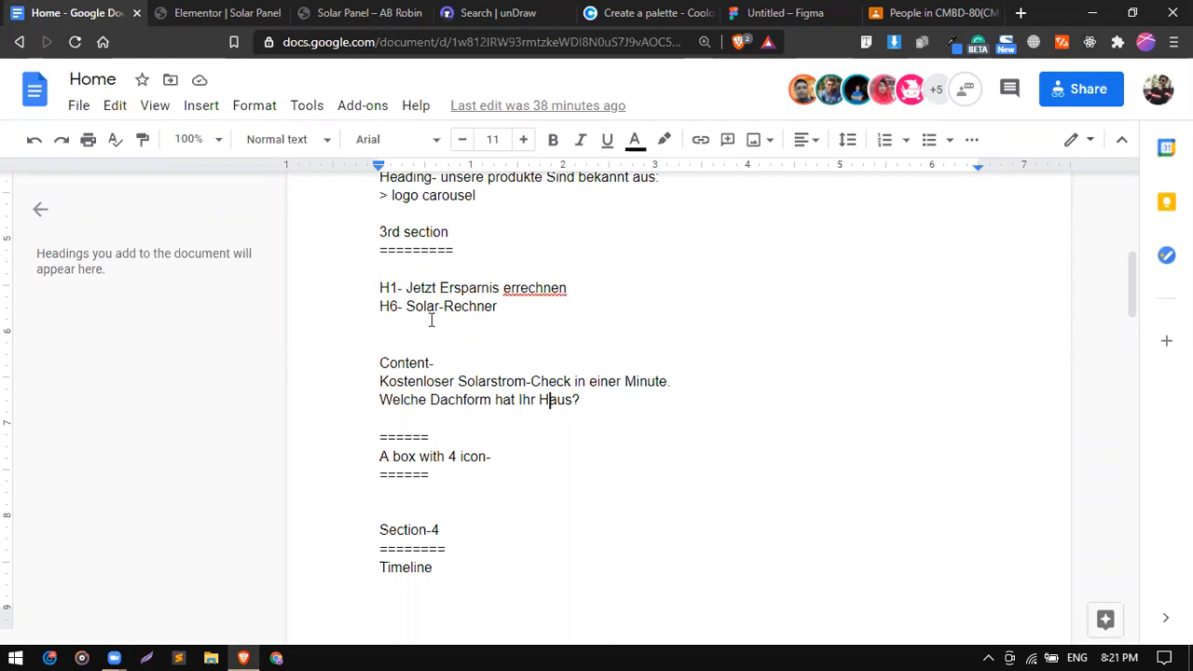
{"action": "left_click", "coordinate": [220, 12]}
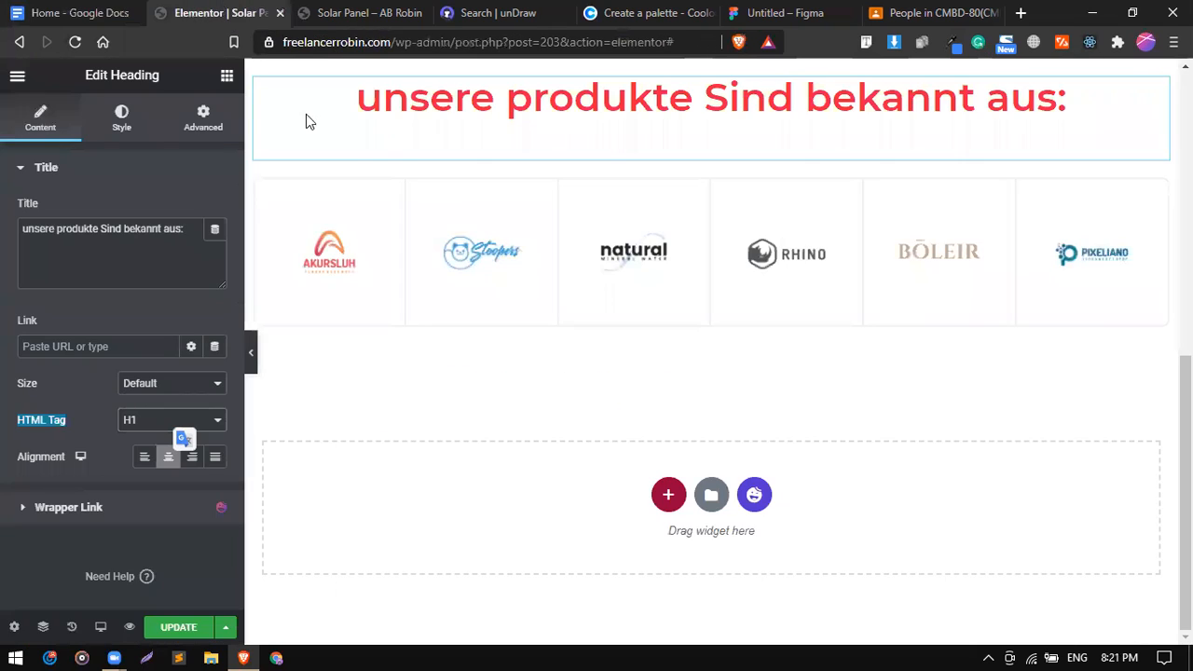
Add a single-column section below the logos with a centred Heading widget, then duplicate it.
{"action": "left_click", "coordinate": [662, 494]}
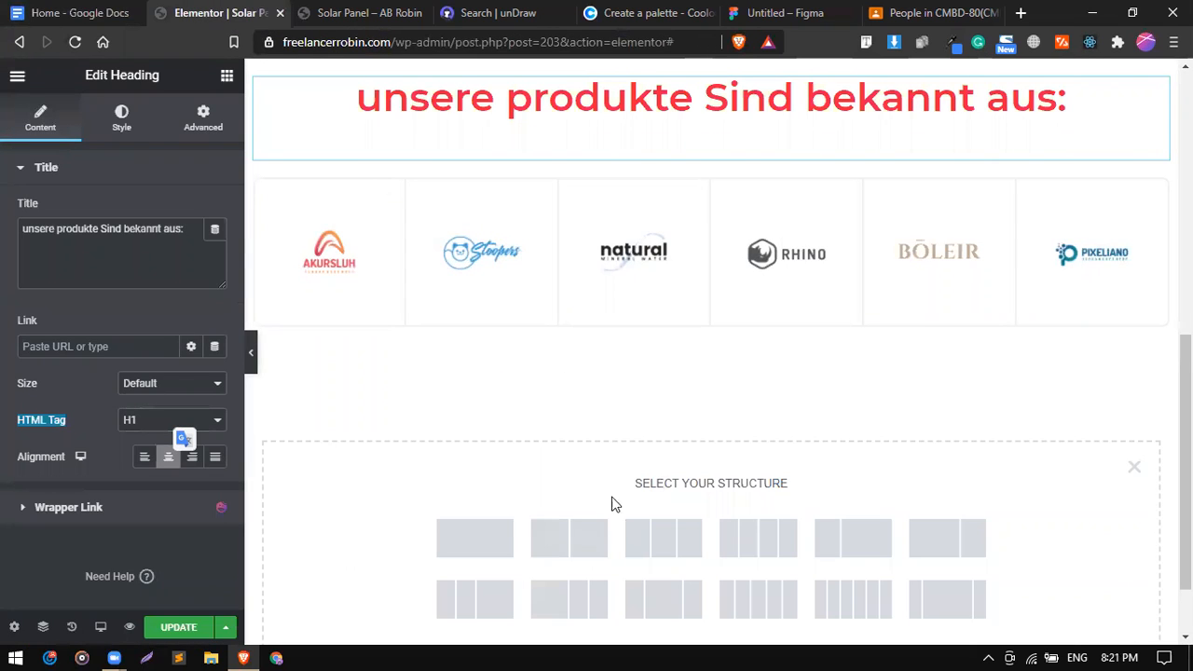
{"action": "left_click", "coordinate": [485, 545]}
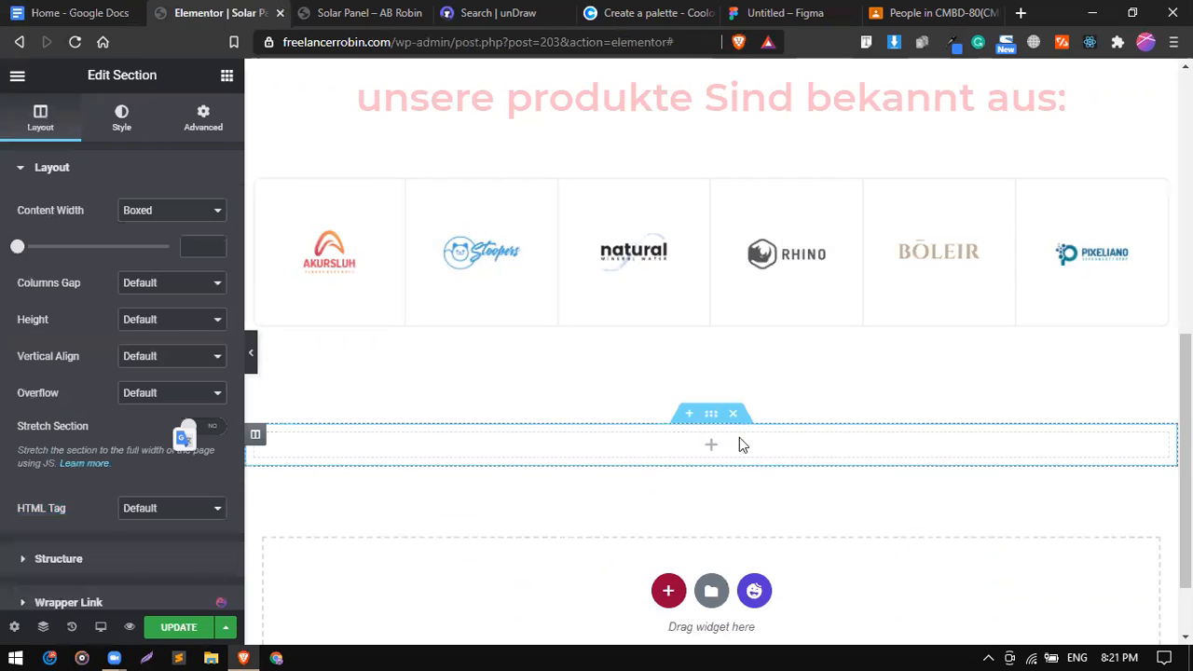
{"action": "left_click", "coordinate": [226, 76]}
{"action": "left_click_drag", "start_coordinate": [177, 215], "coordinate": [533, 451]}
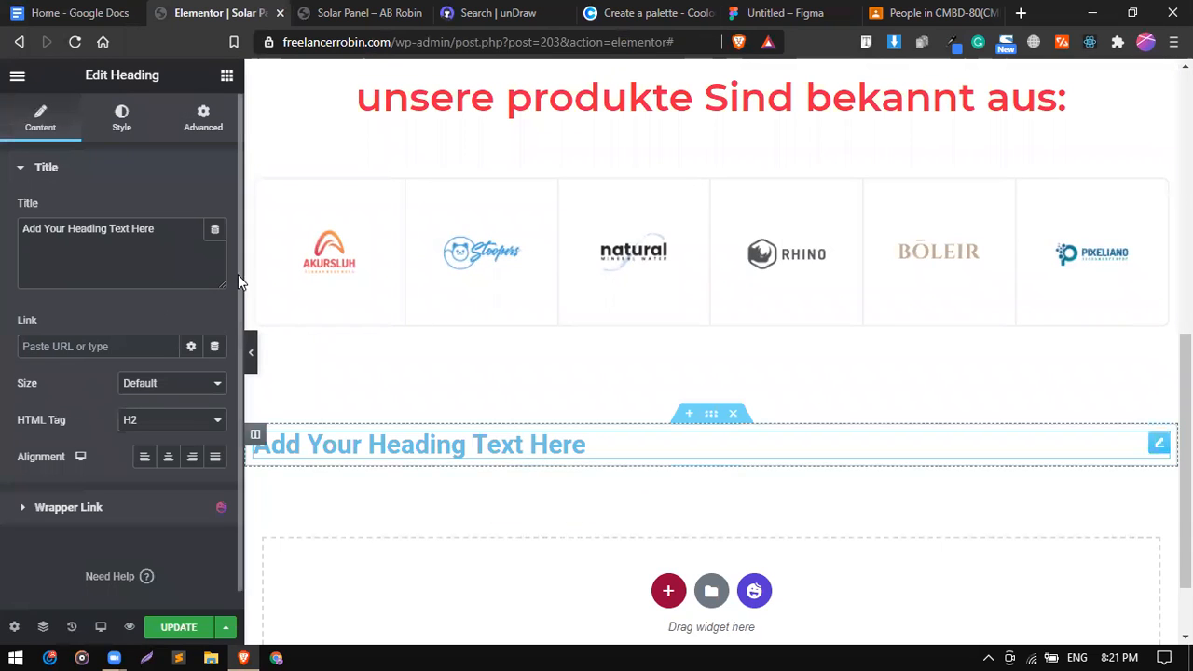
{"action": "left_click", "coordinate": [167, 457]}
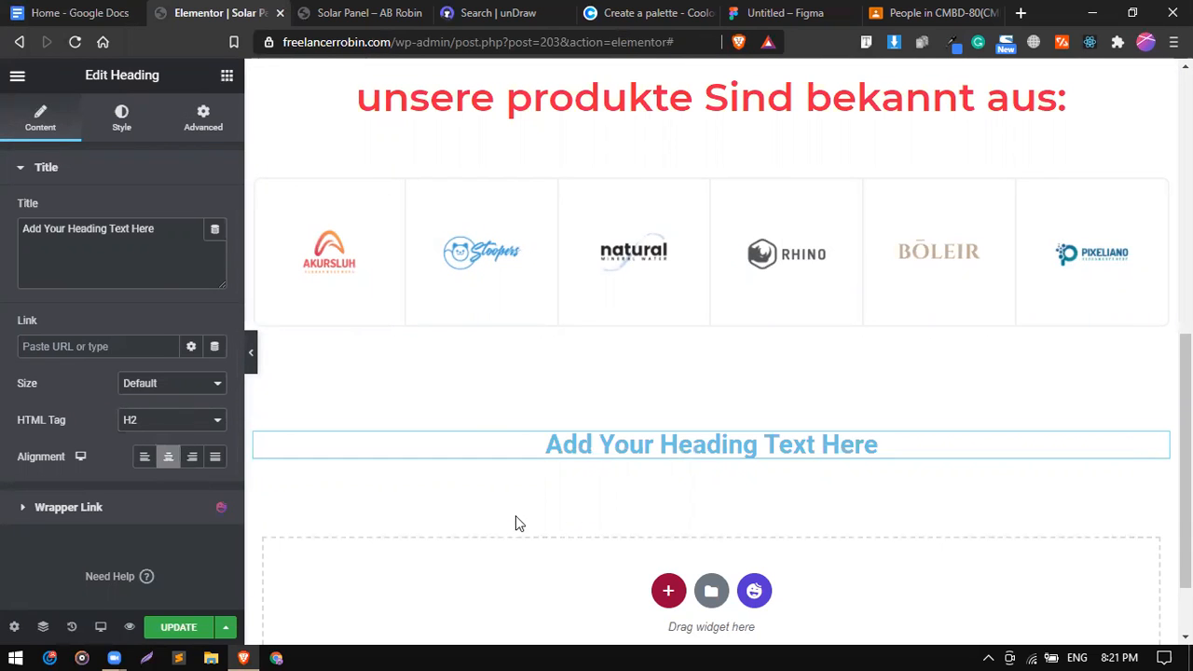
{"action": "right_click", "coordinate": [528, 445]}
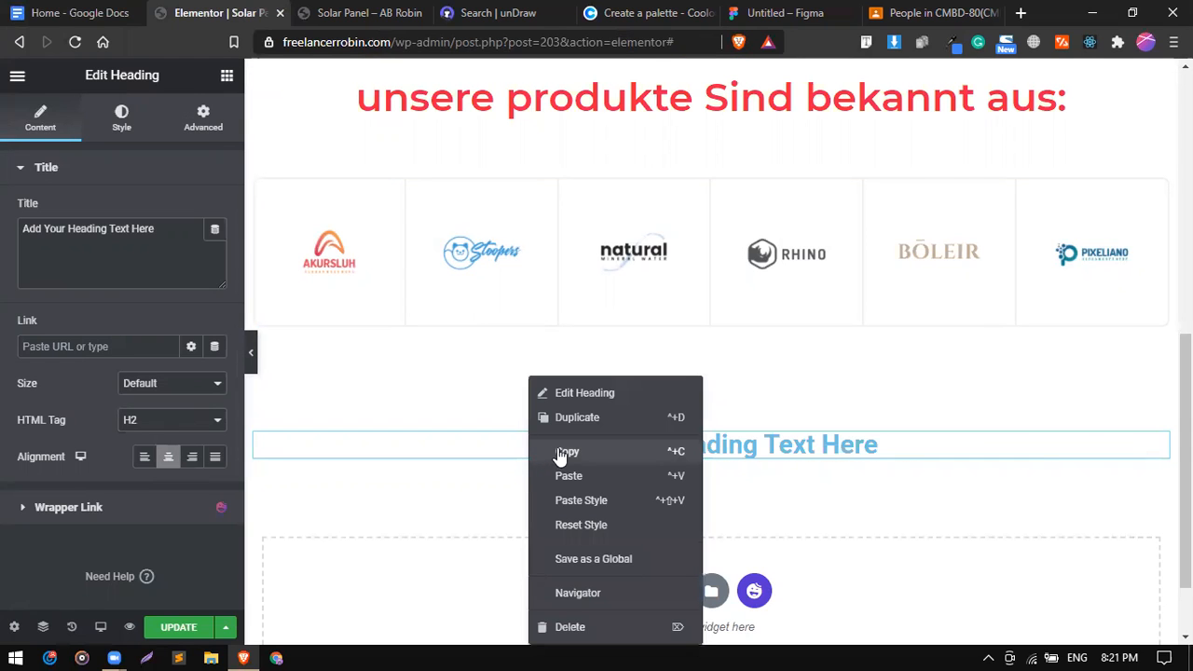
{"action": "left_click", "coordinate": [568, 424]}
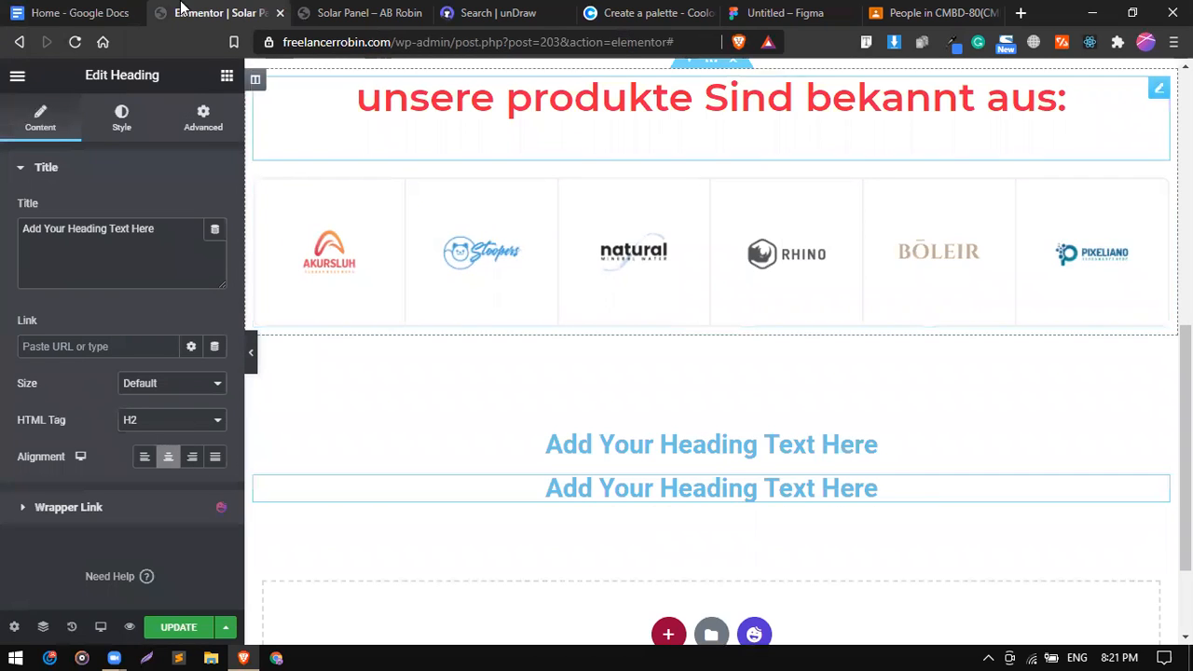
Check the outline document for the section's headings and return to the Elementor editor.
{"action": "left_click", "coordinate": [80, 13]}
{"action": "left_click", "coordinate": [550, 399]}
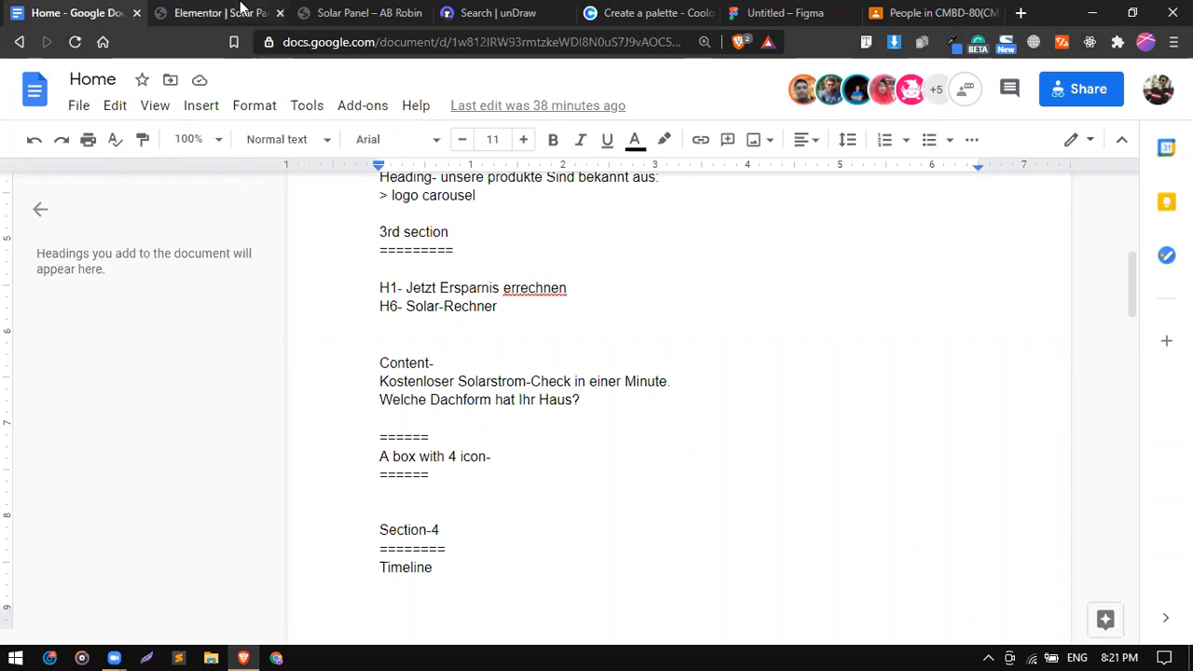
{"action": "left_click", "coordinate": [243, 6]}
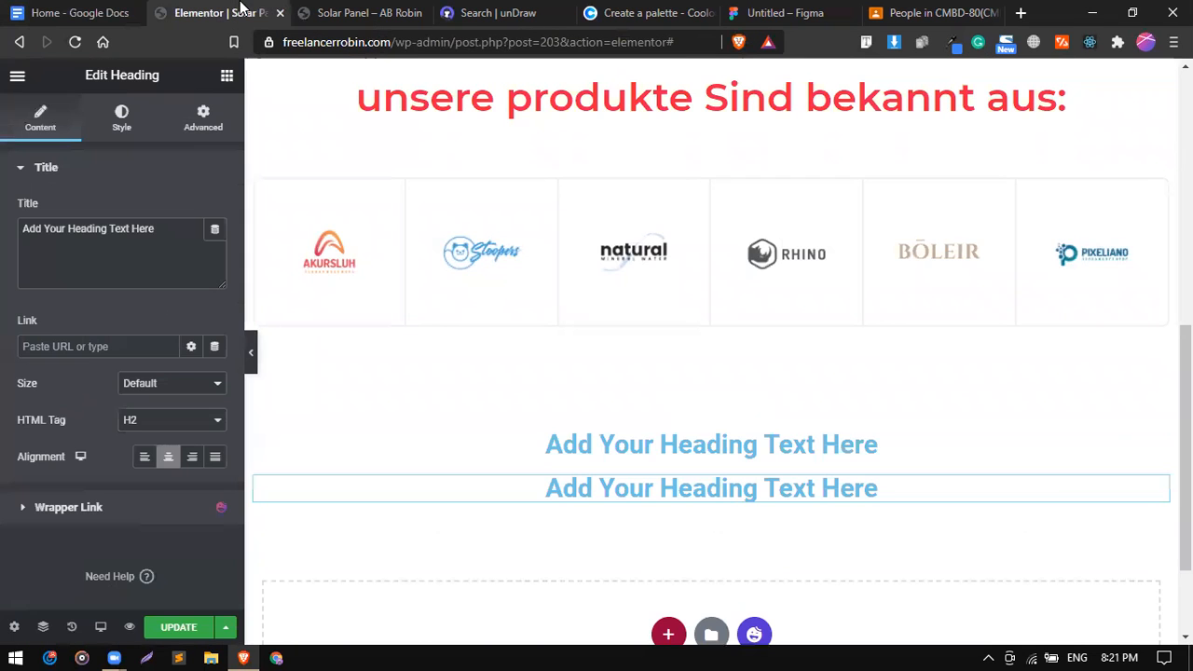
{"action": "left_click", "coordinate": [4, 6]}
{"action": "left_click_drag", "start_coordinate": [379, 399], "coordinate": [394, 401]}
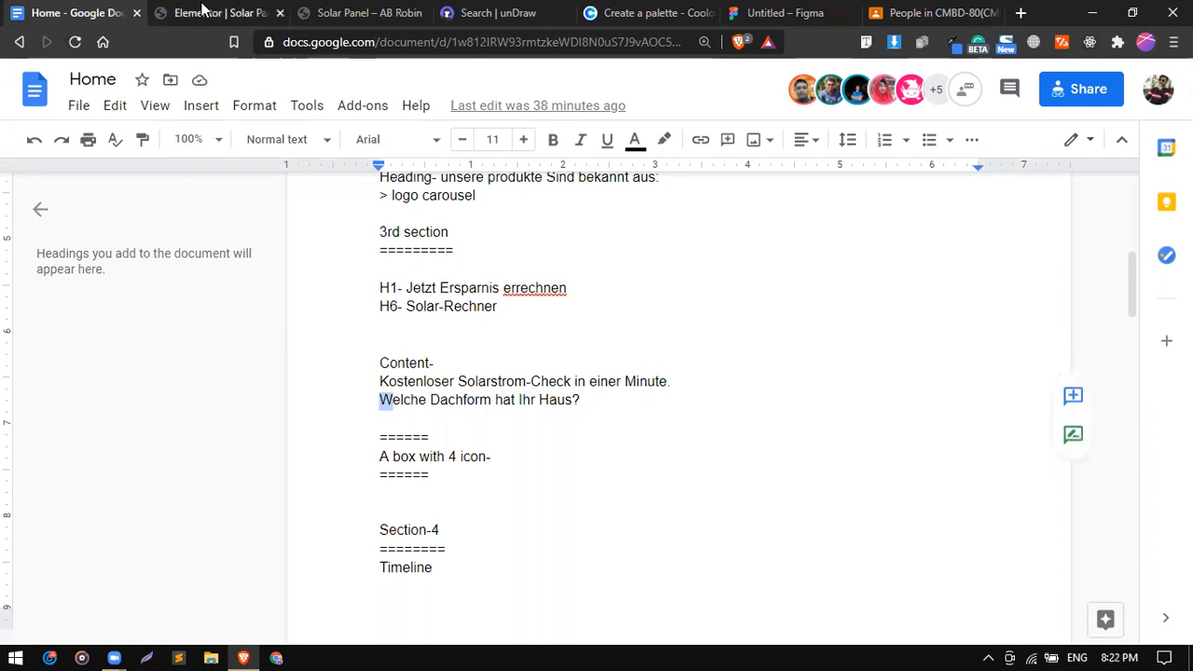
{"action": "left_click", "coordinate": [203, 11]}
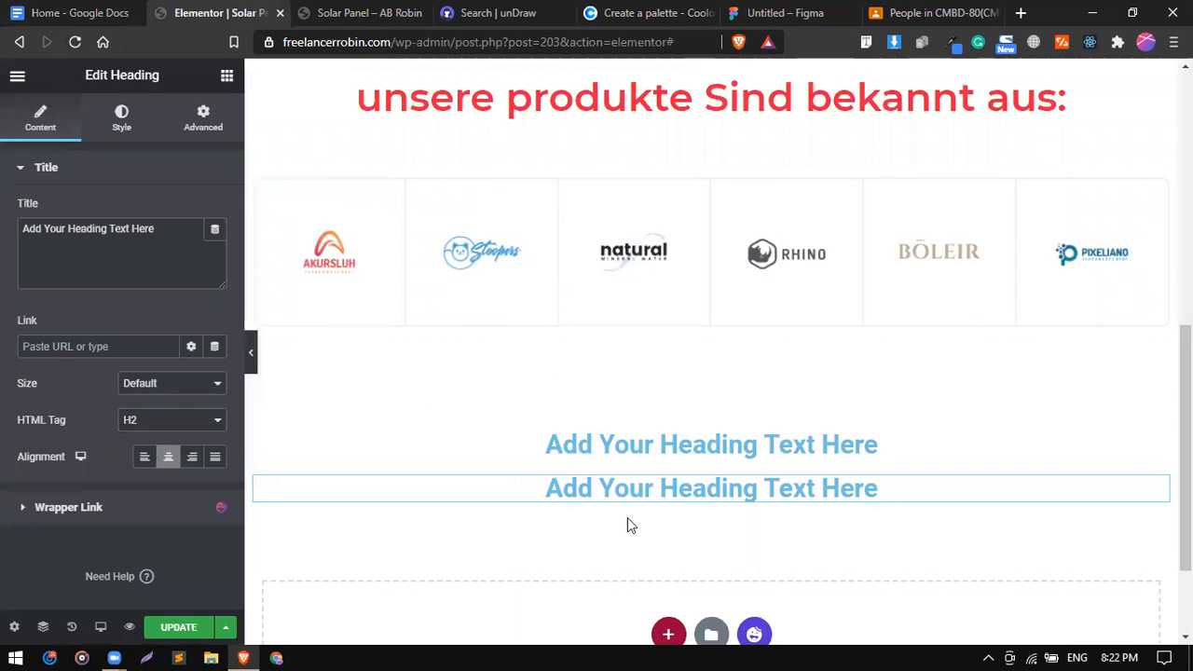
{"action": "scroll", "coordinate": [628, 519], "scroll_direction": "down", "scroll_amount": 1}
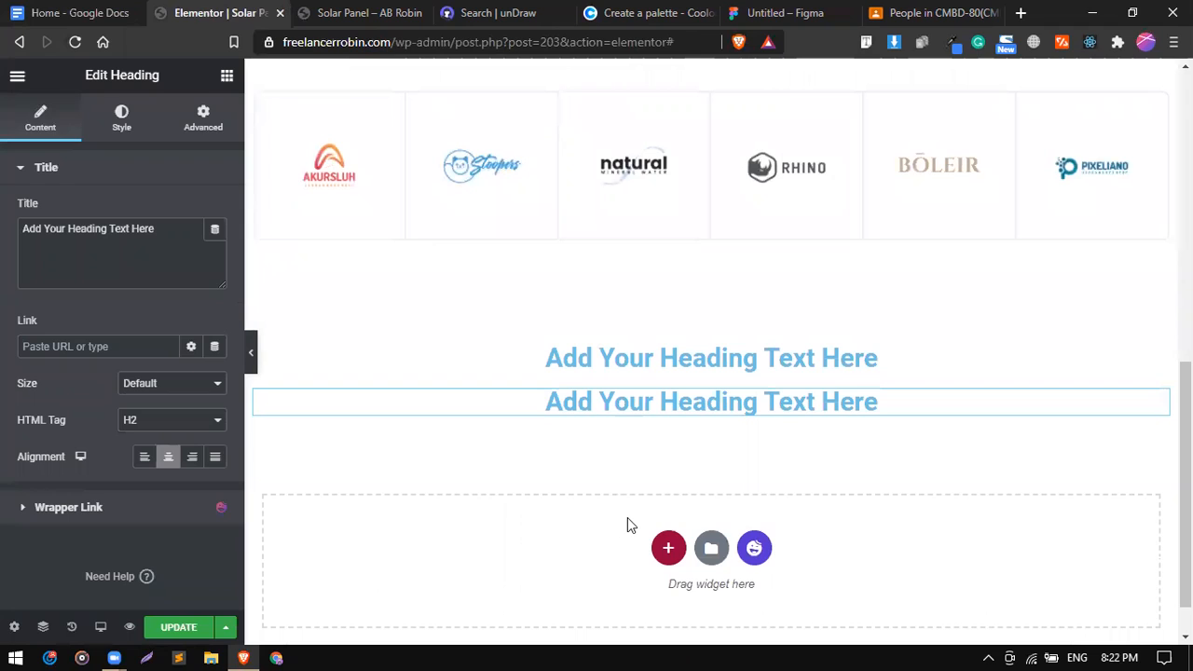
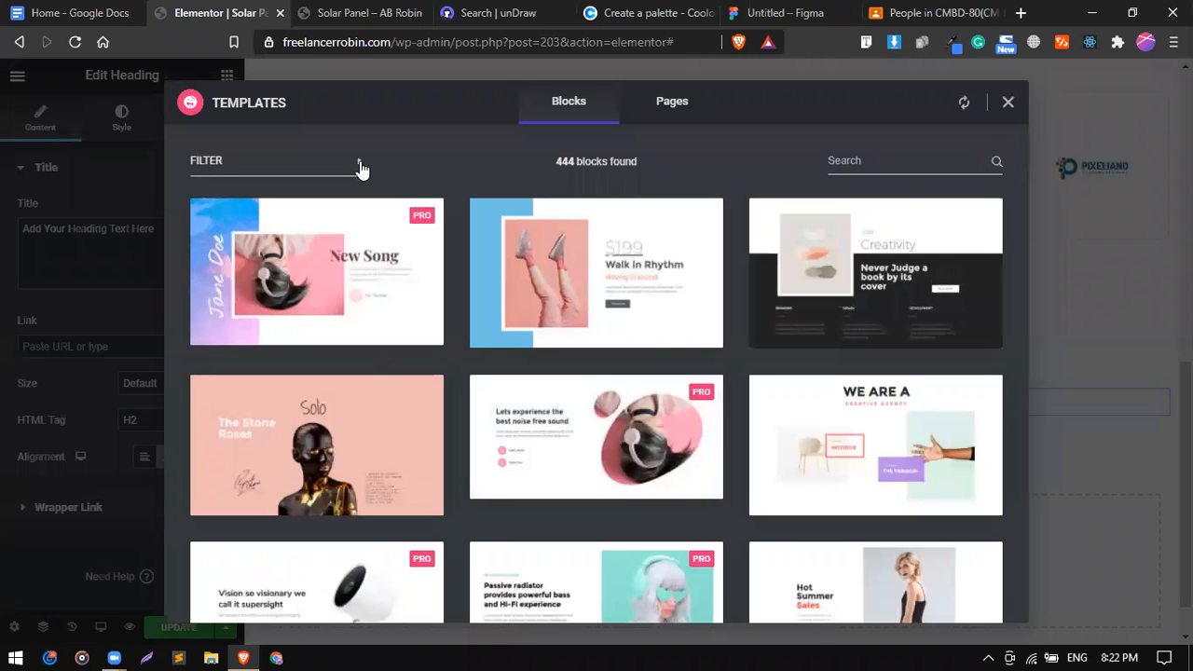
Filter the Blocks library to the Service category and scroll through its 9 blocks.
{"action": "left_click", "coordinate": [360, 166]}
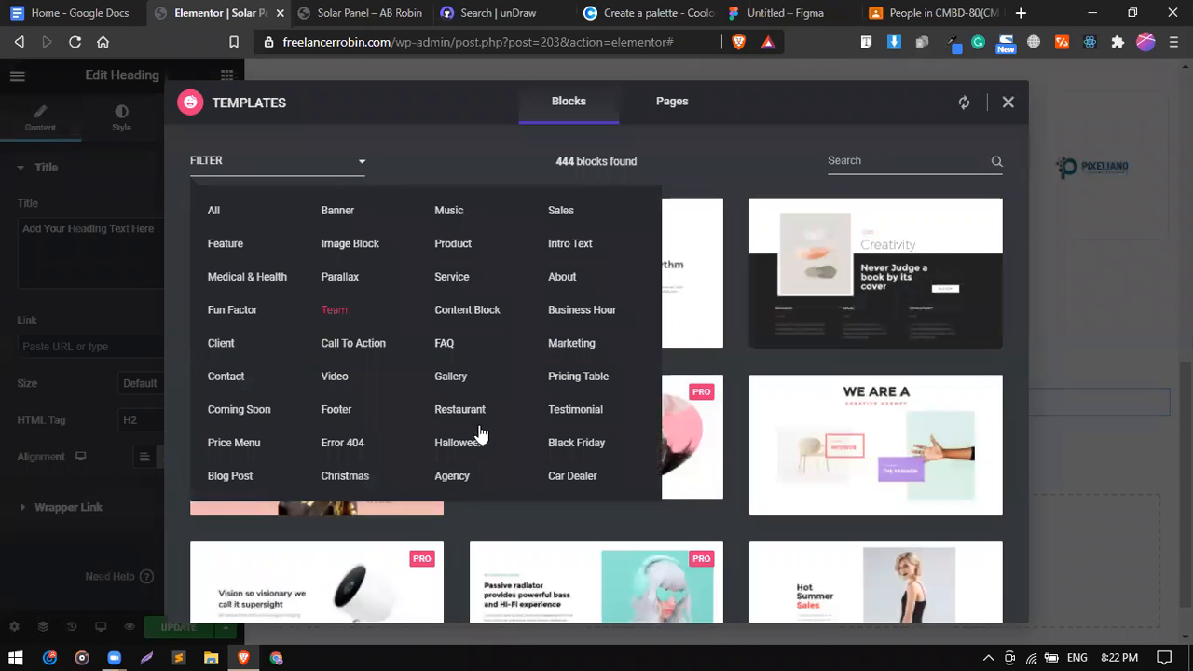
{"action": "left_click", "coordinate": [454, 280]}
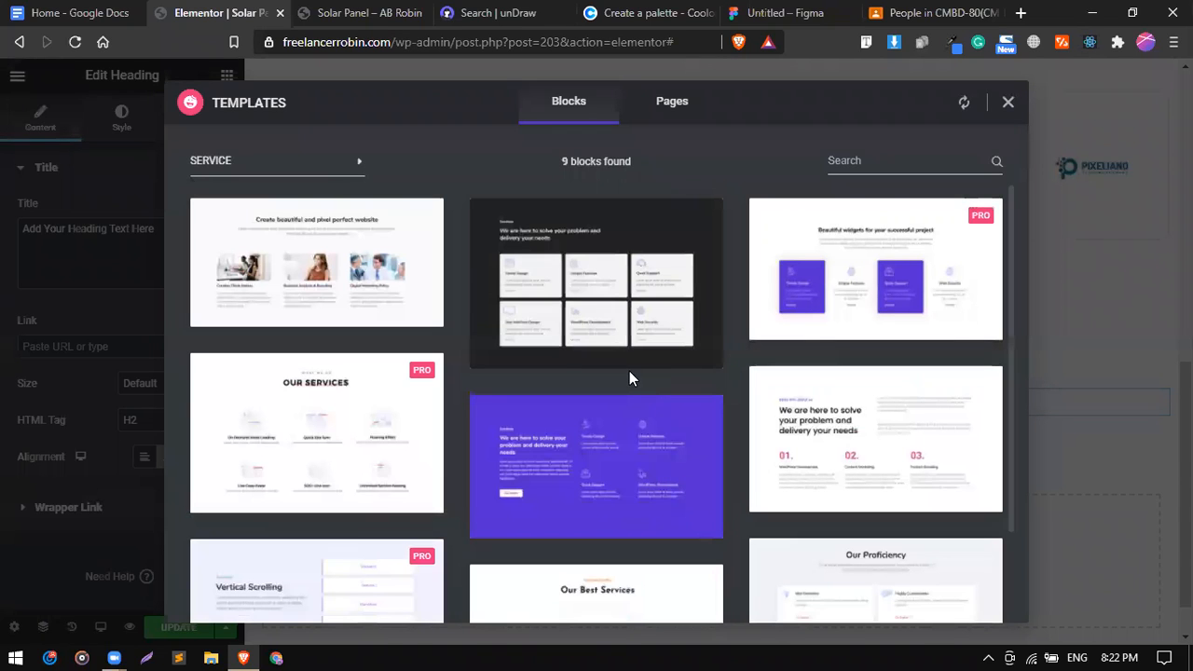
{"action": "mouse_move", "coordinate": [508, 327]}
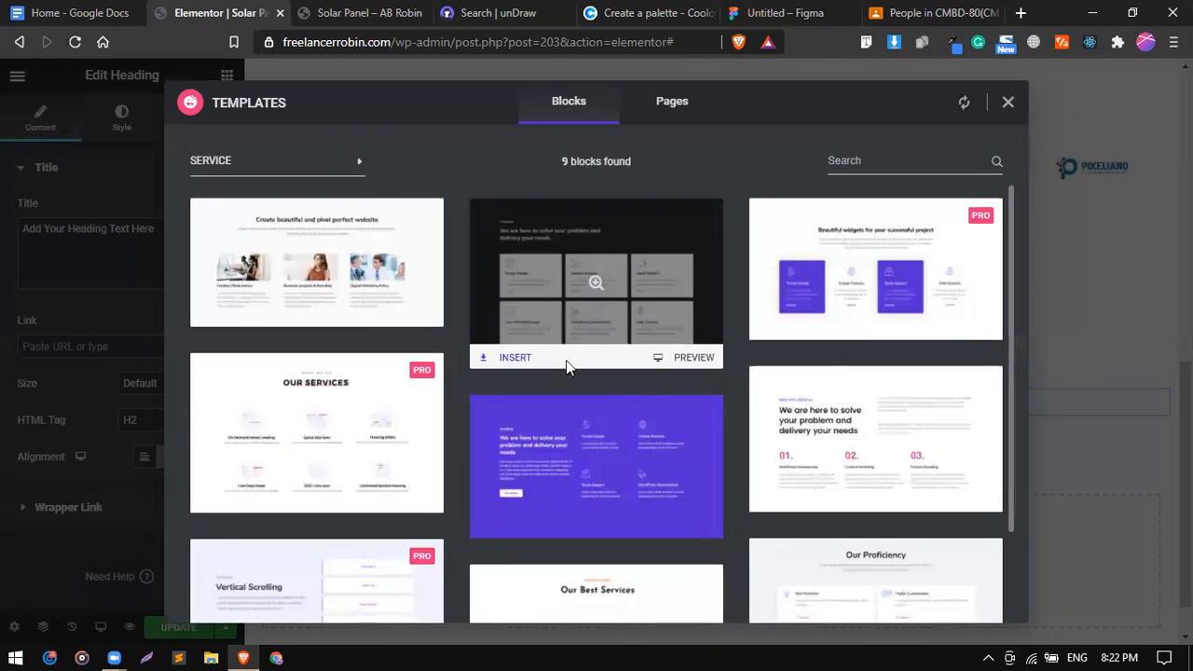
{"action": "scroll", "coordinate": [373, 497], "scroll_direction": "down", "scroll_amount": 1}
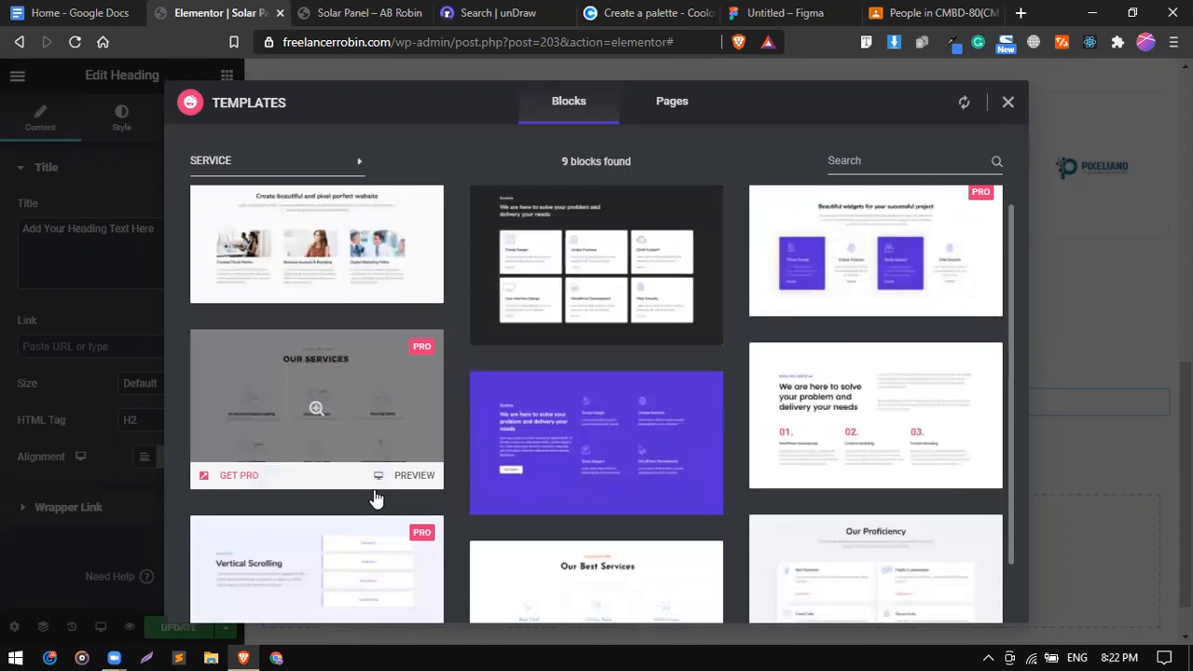
{"action": "scroll", "coordinate": [375, 500], "scroll_direction": "down", "scroll_amount": 1}
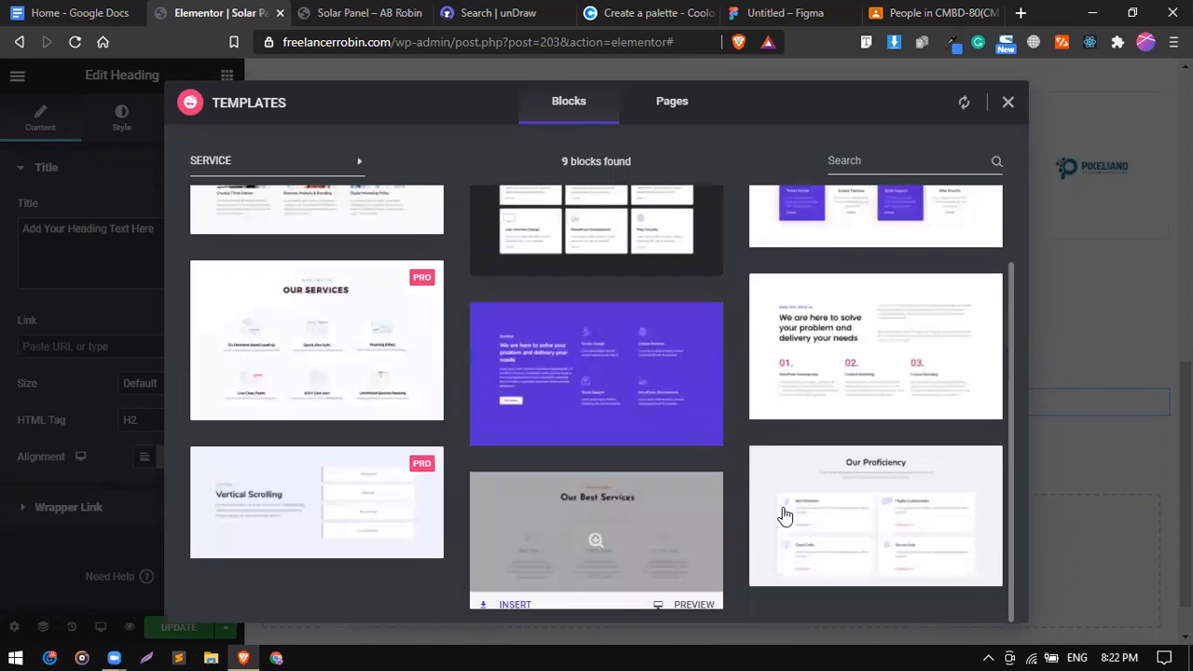
{"action": "scroll", "coordinate": [566, 407], "scroll_direction": "up", "scroll_amount": 1}
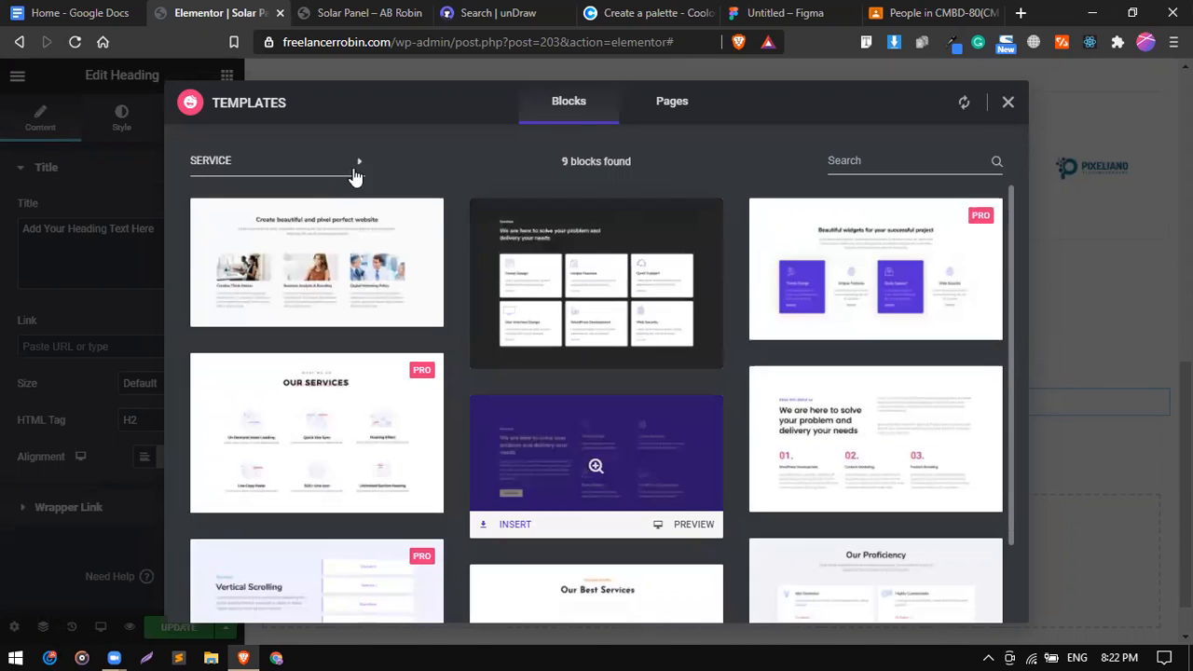
{"action": "left_click", "coordinate": [354, 176]}
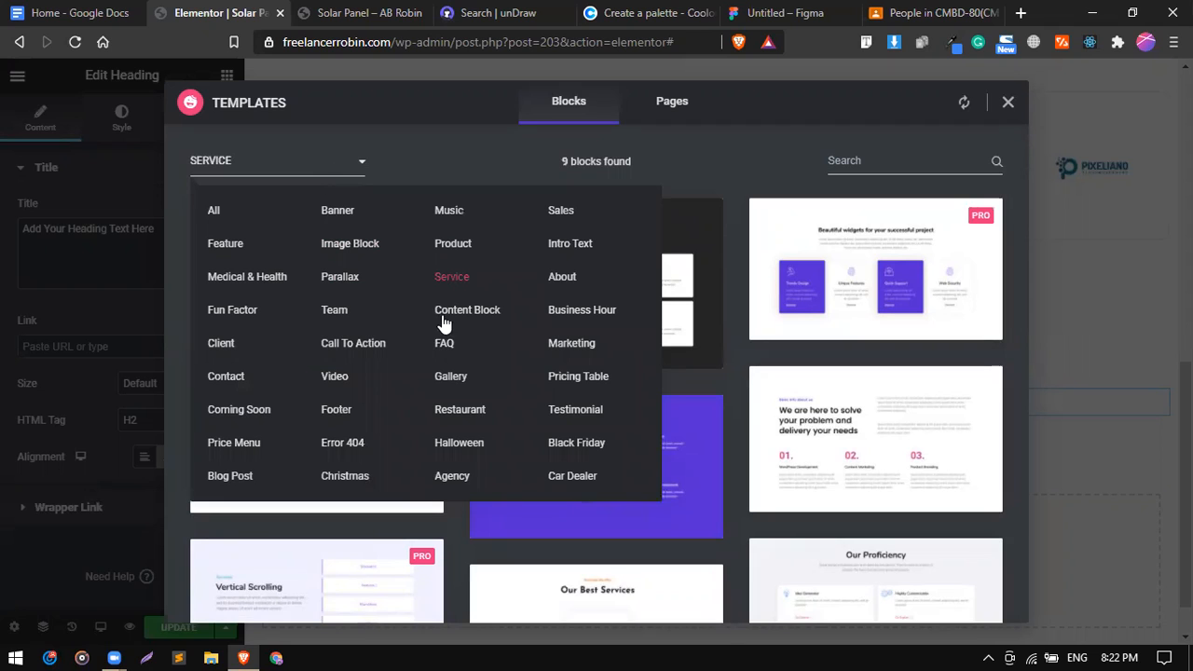
Filter the library to Feature blocks and insert the 'Why Our Patient Choose Us' block.
{"action": "left_click", "coordinate": [223, 245]}
{"action": "left_click", "coordinate": [528, 149]}
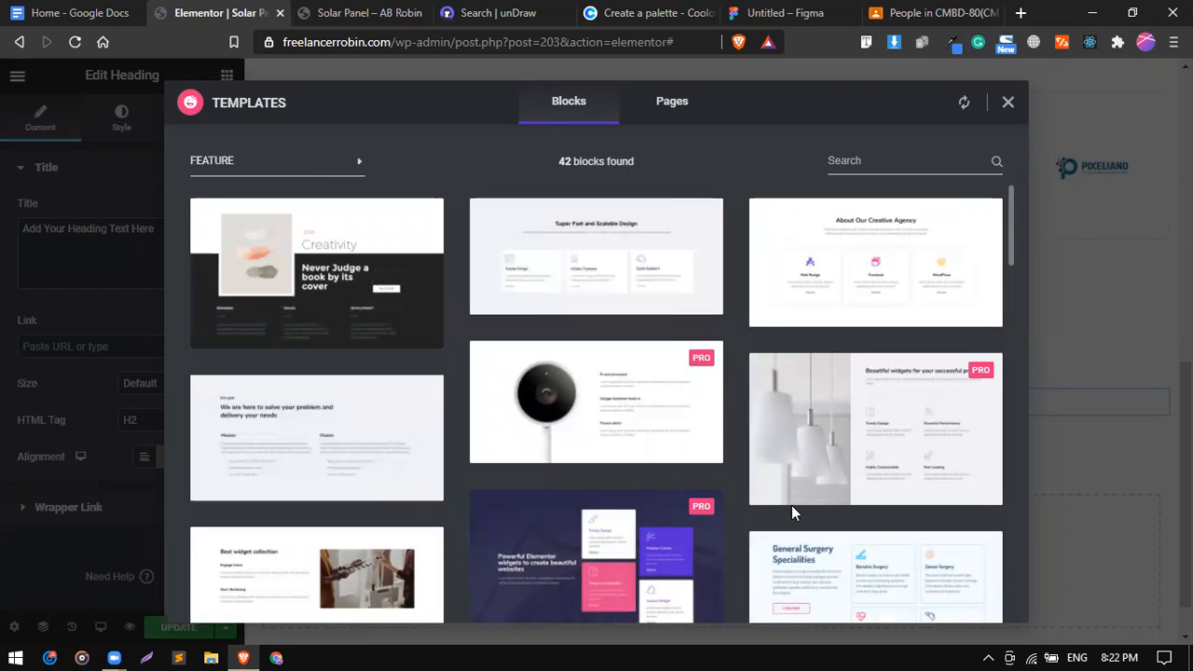
{"action": "scroll", "coordinate": [632, 548], "scroll_direction": "down", "scroll_amount": 3}
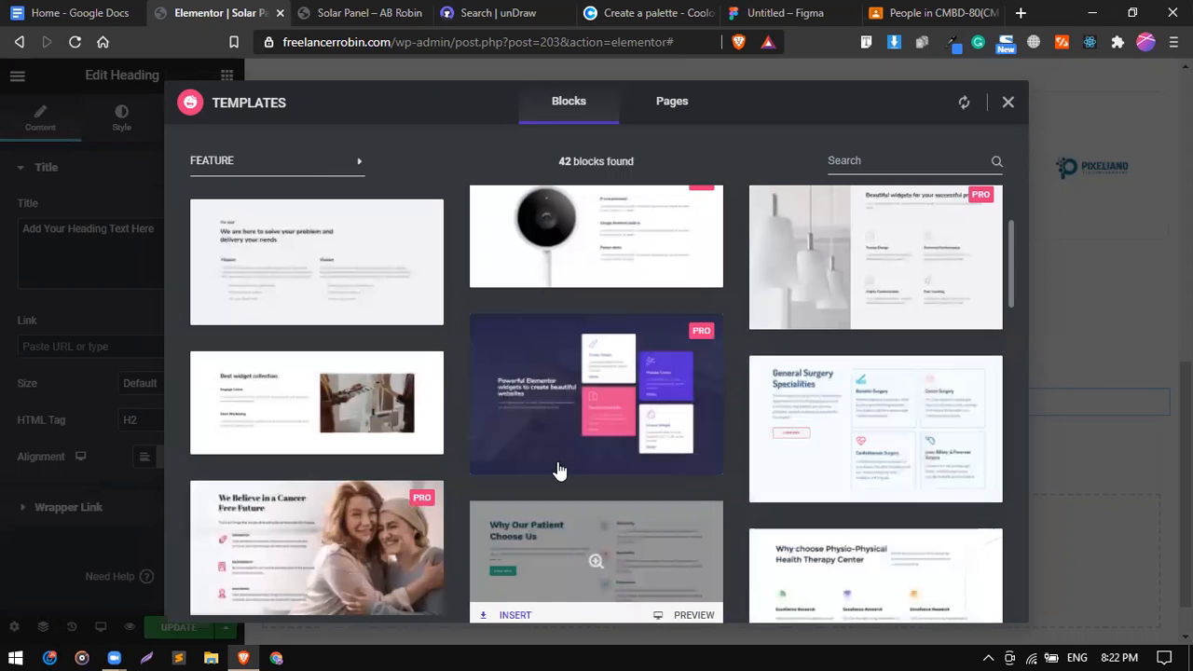
{"action": "scroll", "coordinate": [826, 291], "scroll_direction": "down", "scroll_amount": 1}
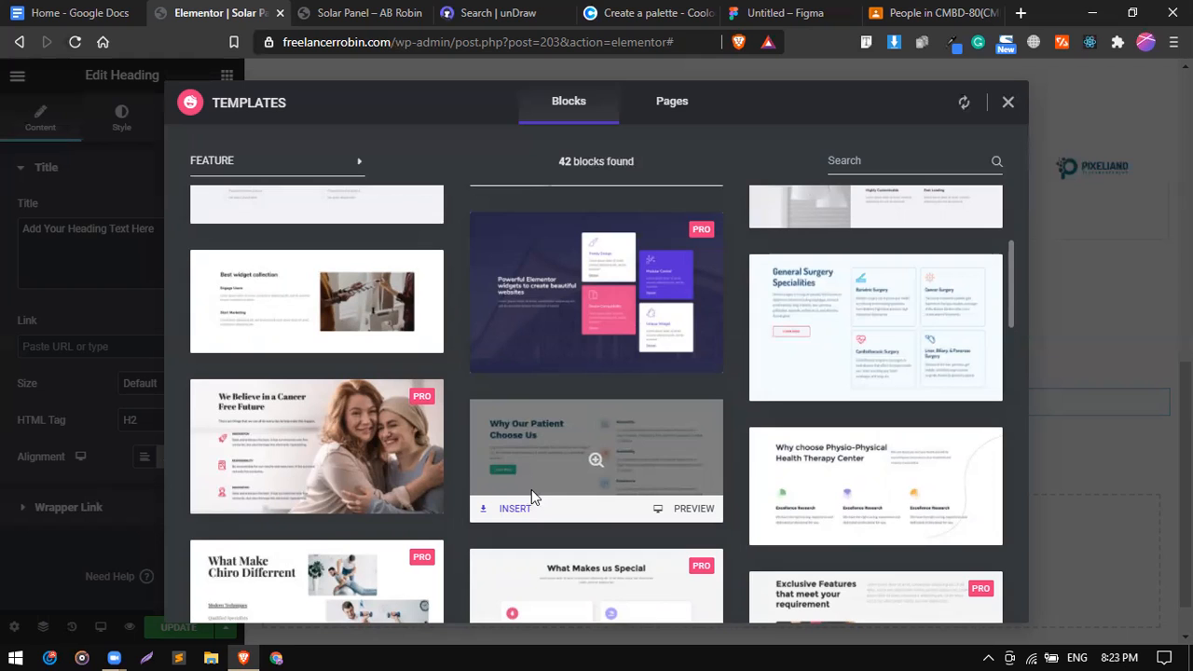
{"action": "scroll", "coordinate": [531, 499], "scroll_direction": "down", "scroll_amount": 1}
{"action": "scroll", "coordinate": [551, 408], "scroll_direction": "up", "scroll_amount": 1}
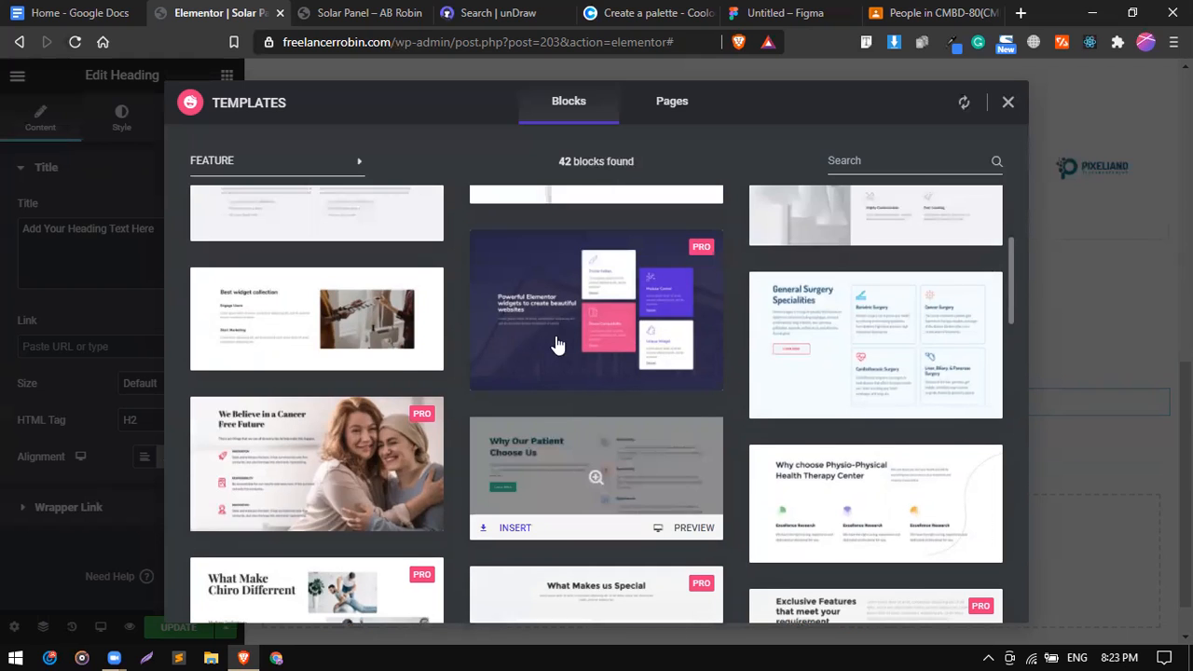
{"action": "scroll", "coordinate": [556, 345], "scroll_direction": "up", "scroll_amount": 1}
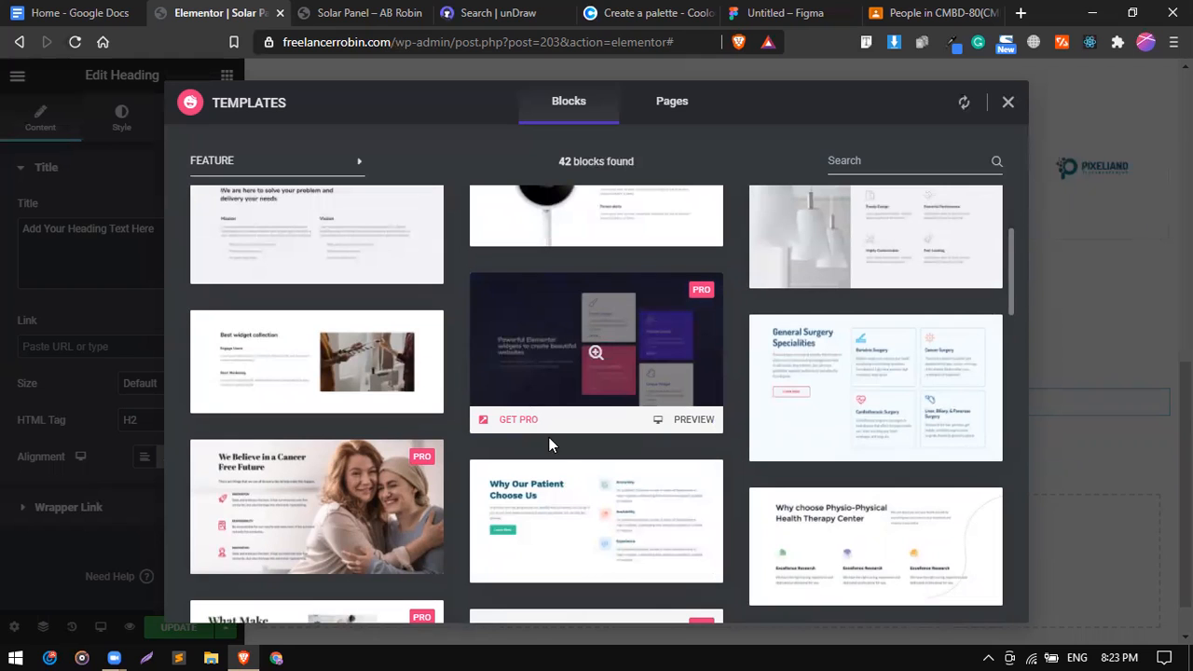
{"action": "scroll", "coordinate": [556, 460], "scroll_direction": "up", "scroll_amount": 2}
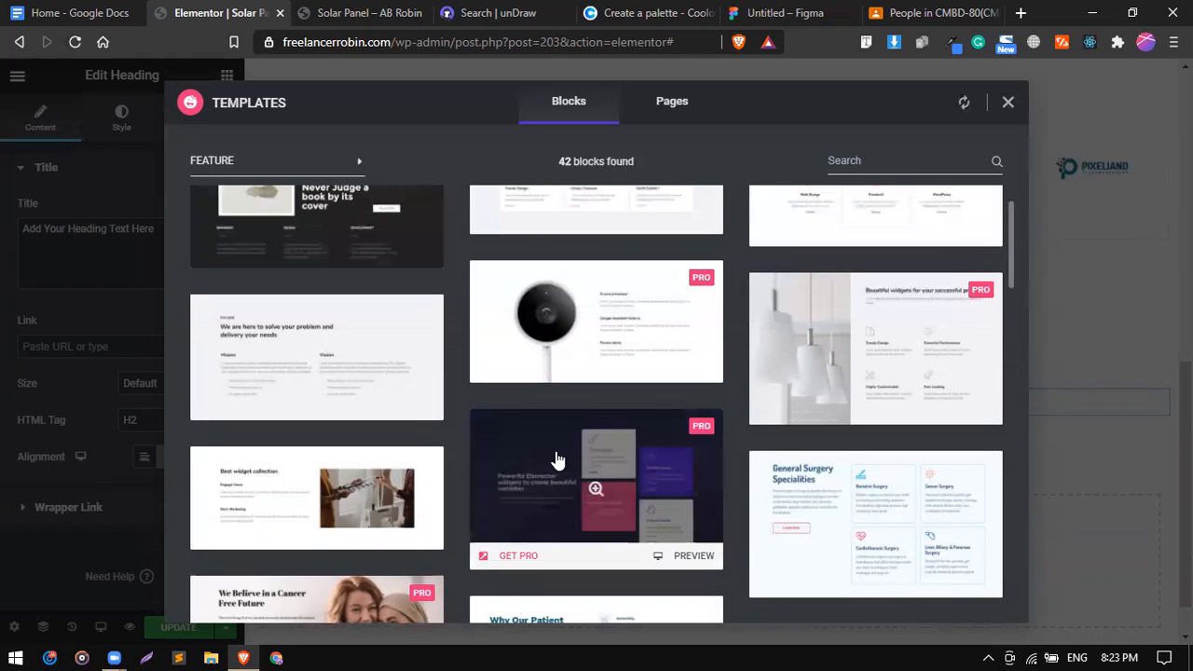
{"action": "scroll", "coordinate": [556, 459], "scroll_direction": "down", "scroll_amount": 2}
{"action": "scroll", "coordinate": [531, 429], "scroll_direction": "down", "scroll_amount": 3}
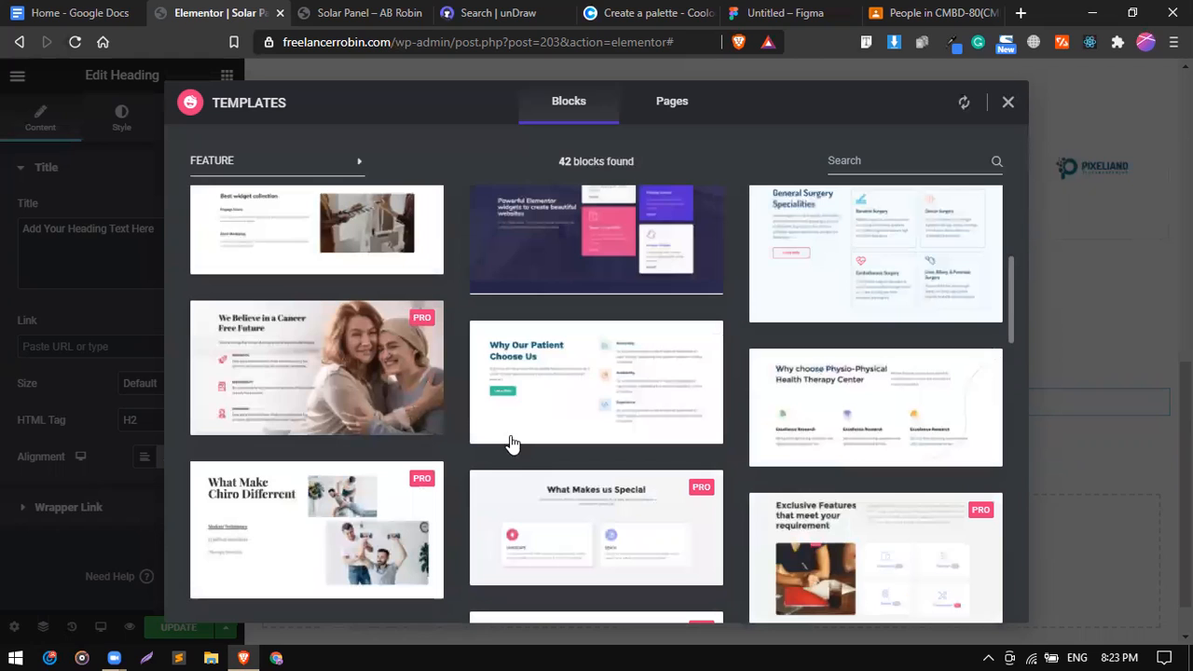
{"action": "mouse_move", "coordinate": [509, 438]}
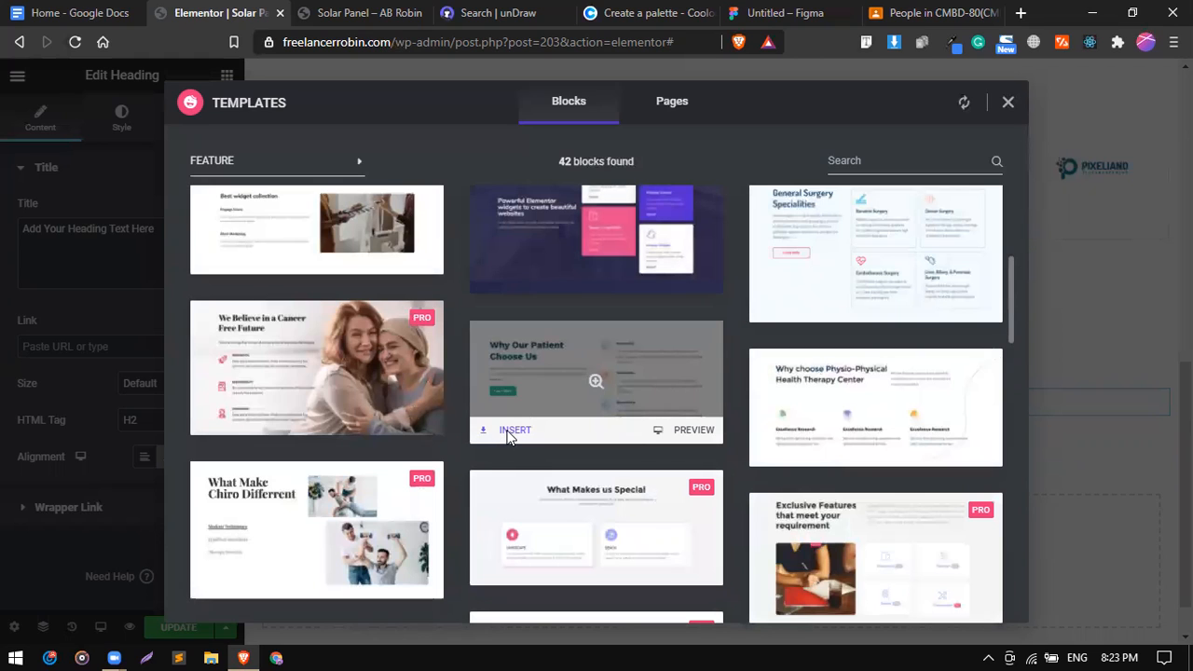
{"action": "left_click", "coordinate": [512, 431]}
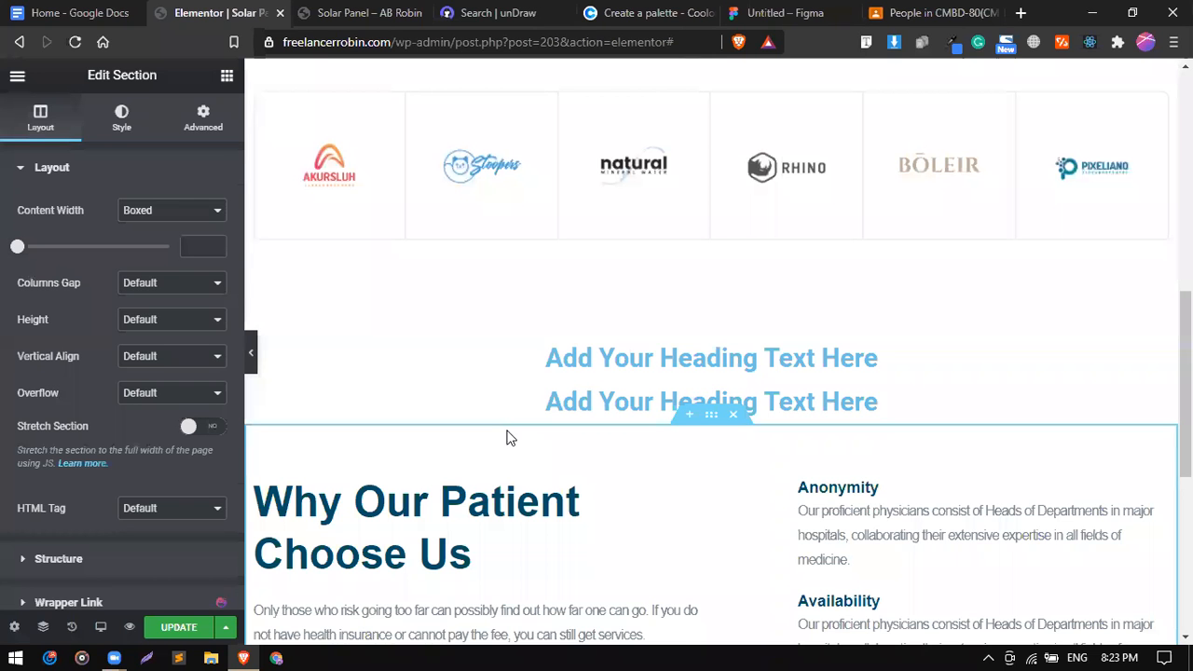
Replace the block's 'Why Our Patient Choose Us' heading with 'Jetzt Ersparnis errechnen' copied from the notes.
{"action": "scroll", "coordinate": [510, 438], "scroll_direction": "down", "scroll_amount": 3}
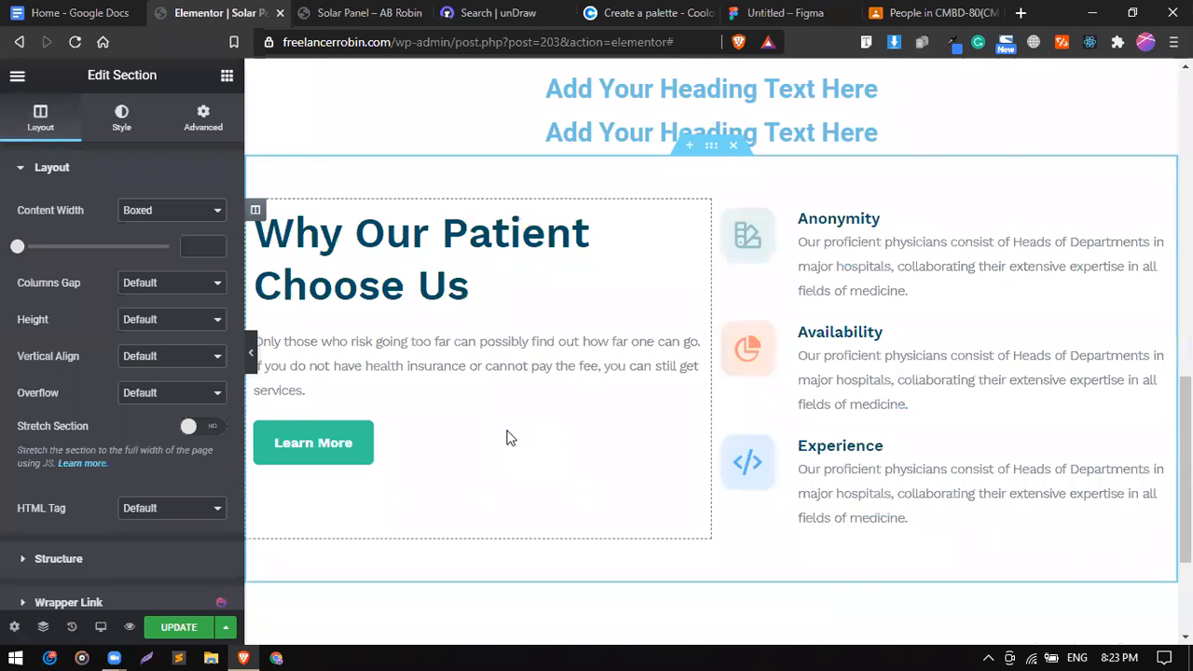
{"action": "scroll", "coordinate": [510, 438], "scroll_direction": "down", "scroll_amount": 1}
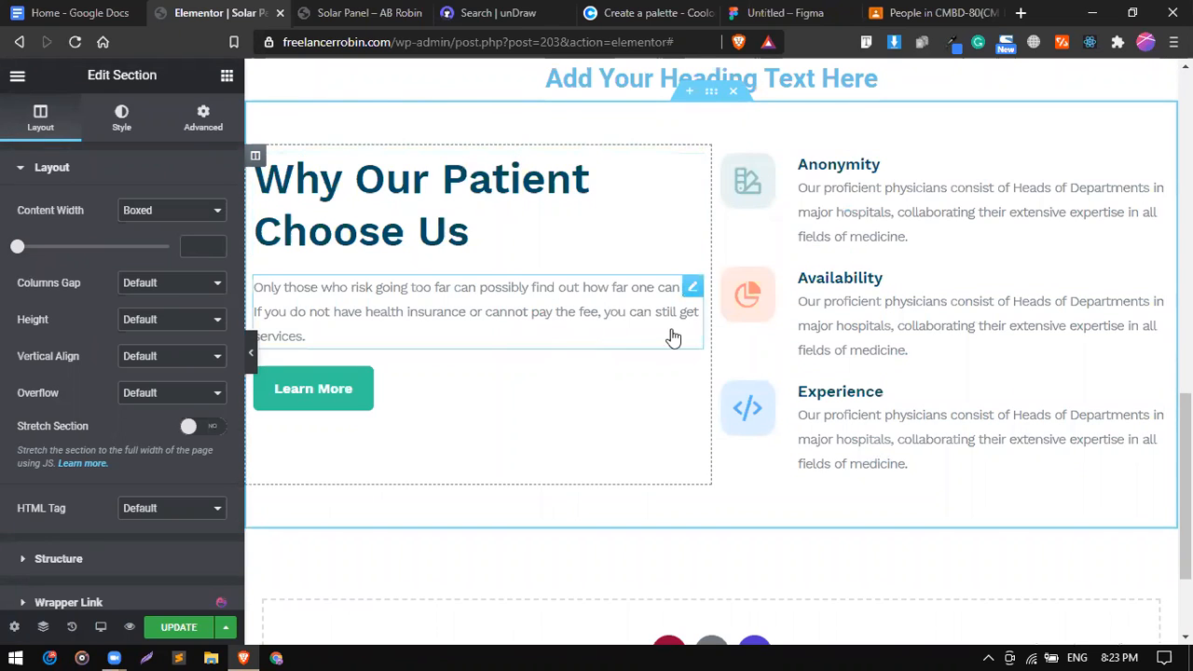
{"action": "scroll", "coordinate": [653, 317], "scroll_direction": "up", "scroll_amount": 2}
{"action": "left_click", "coordinate": [115, 9]}
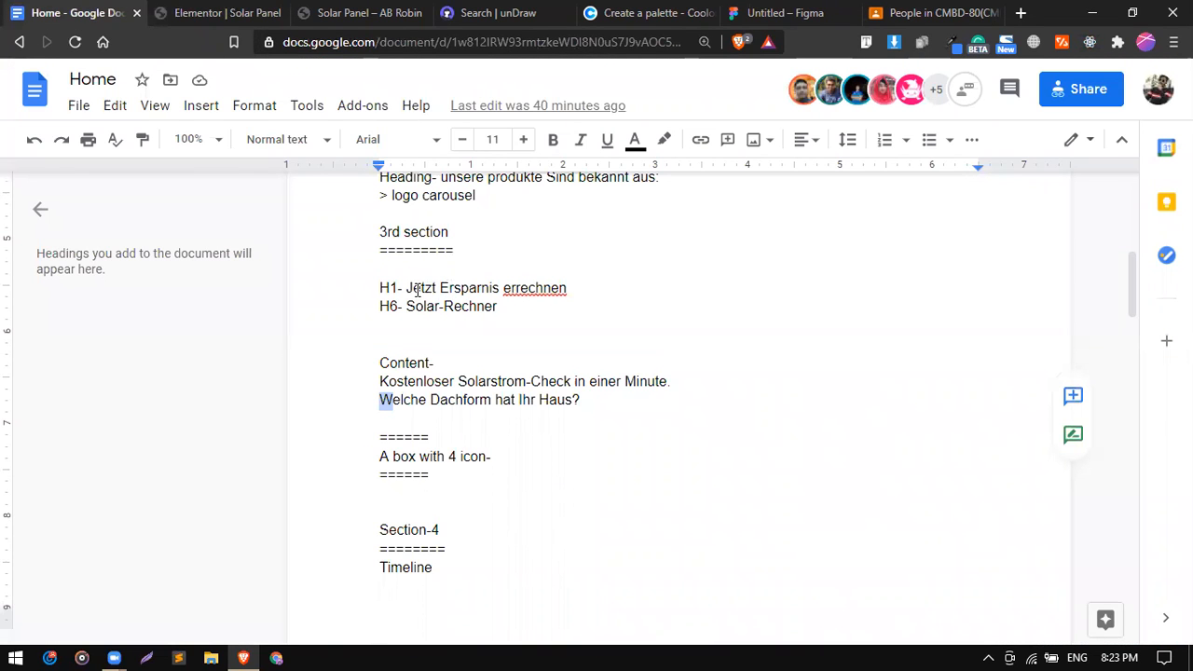
{"action": "left_click_drag", "start_coordinate": [407, 291], "coordinate": [566, 294]}
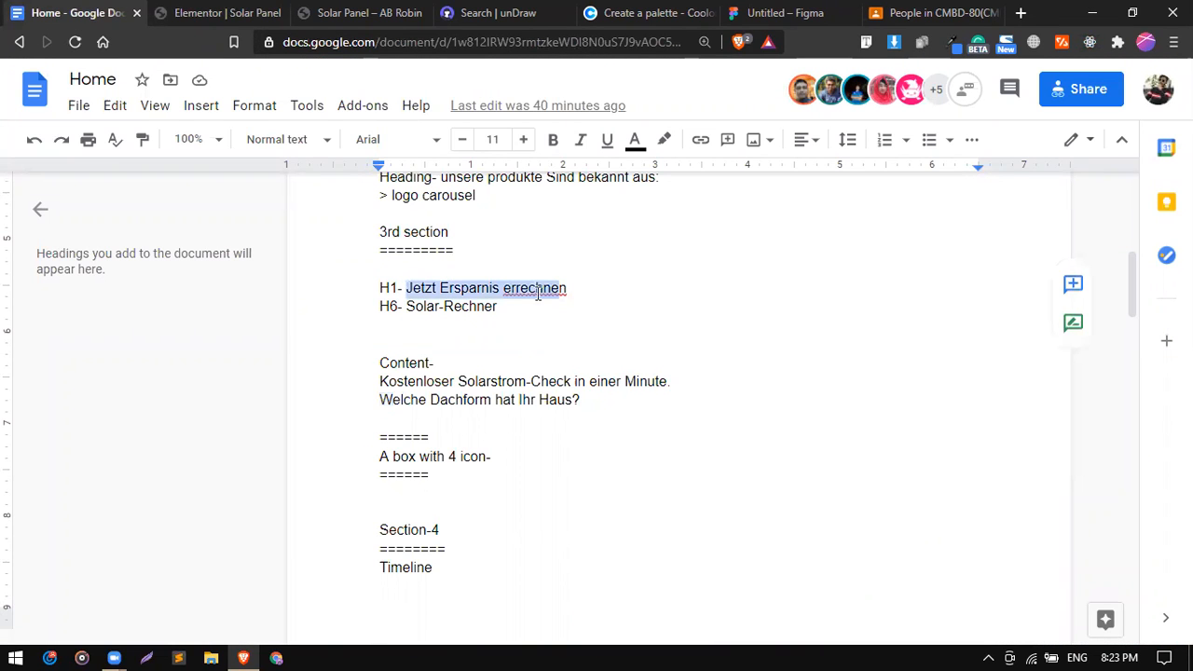
{"action": "right_click", "coordinate": [538, 294]}
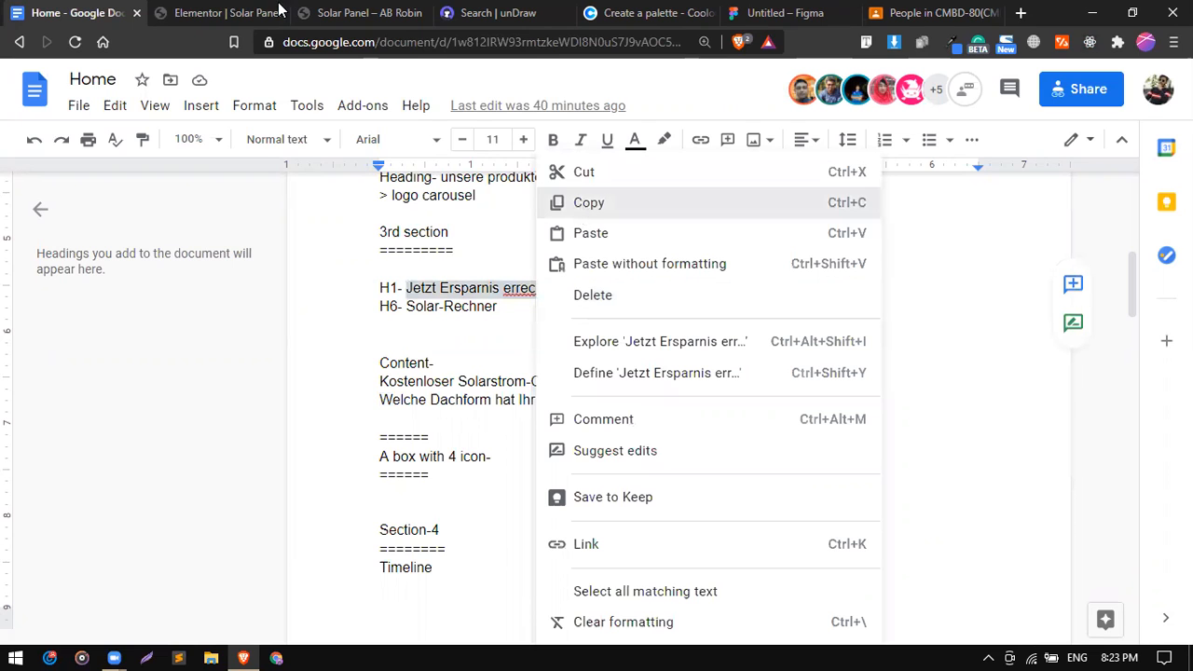
{"action": "left_click", "coordinate": [237, 6]}
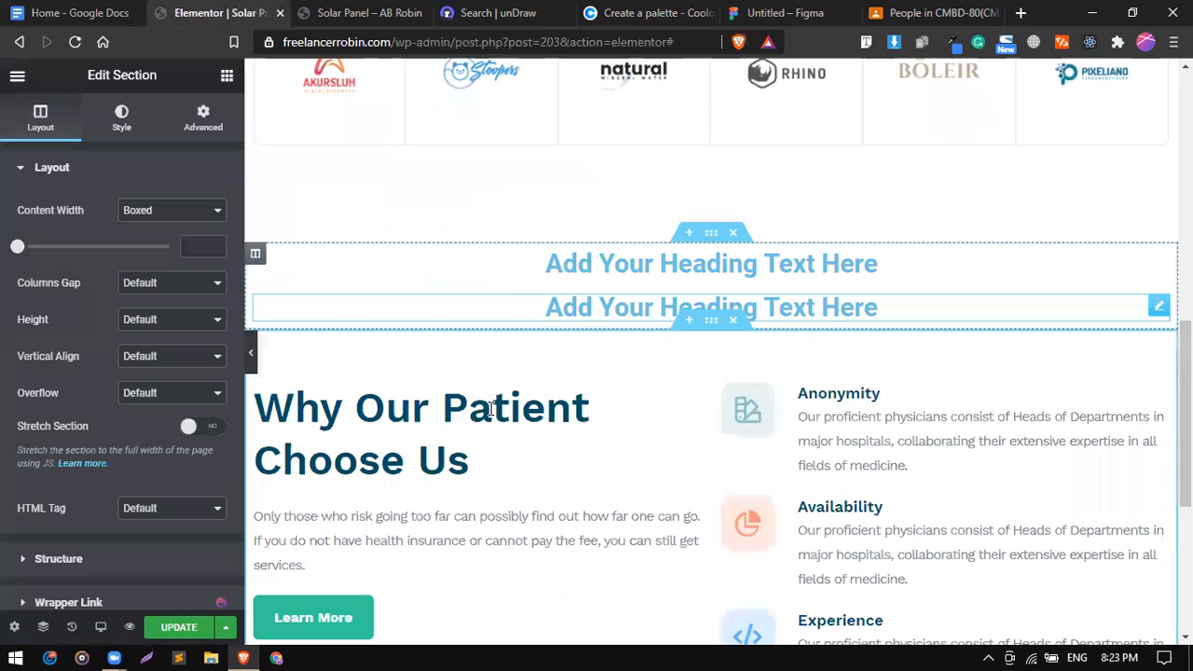
{"action": "left_click", "coordinate": [491, 410]}
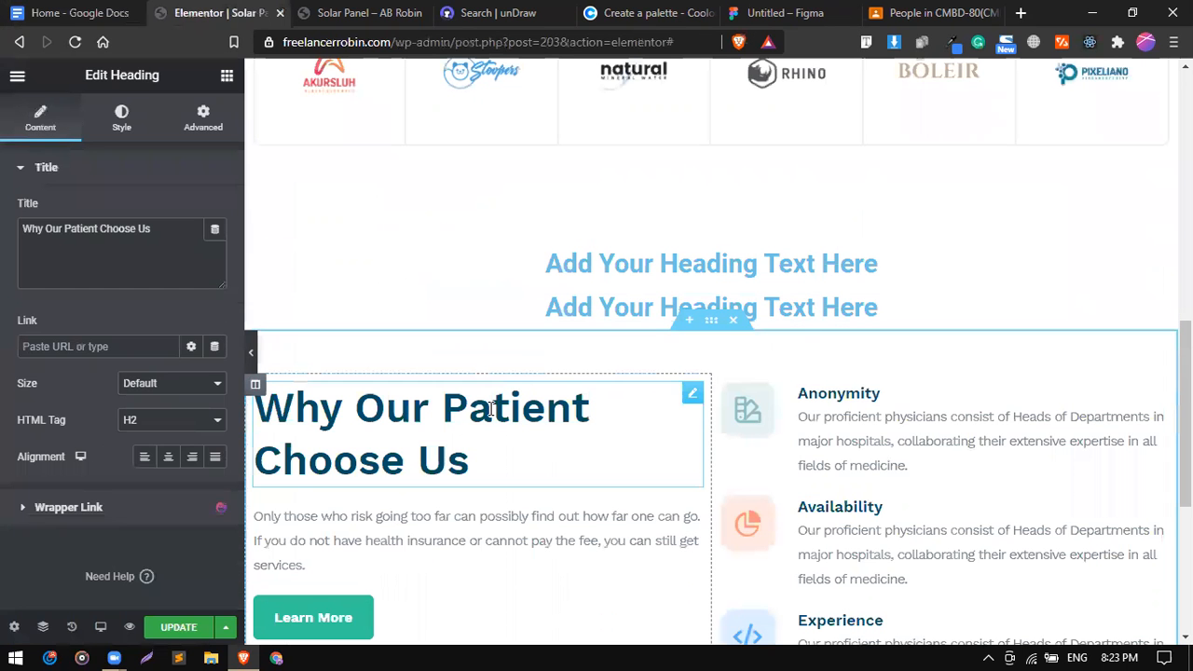
{"action": "triple_click", "coordinate": [142, 224]}
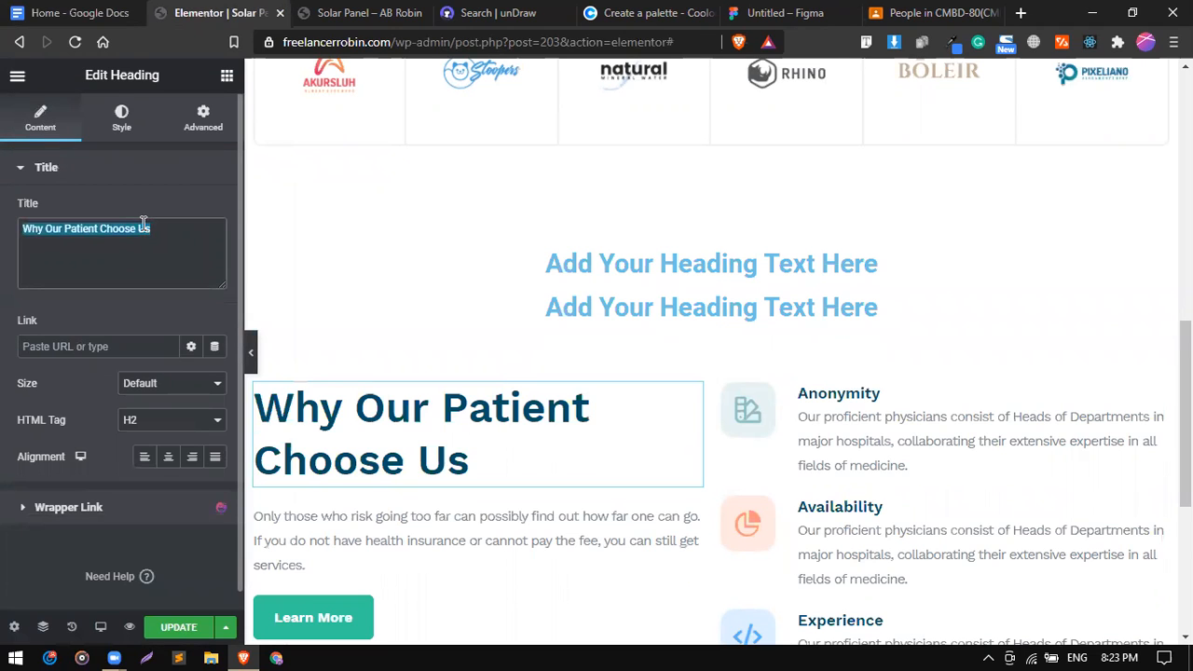
{"action": "key", "text": "ctrl+v"}
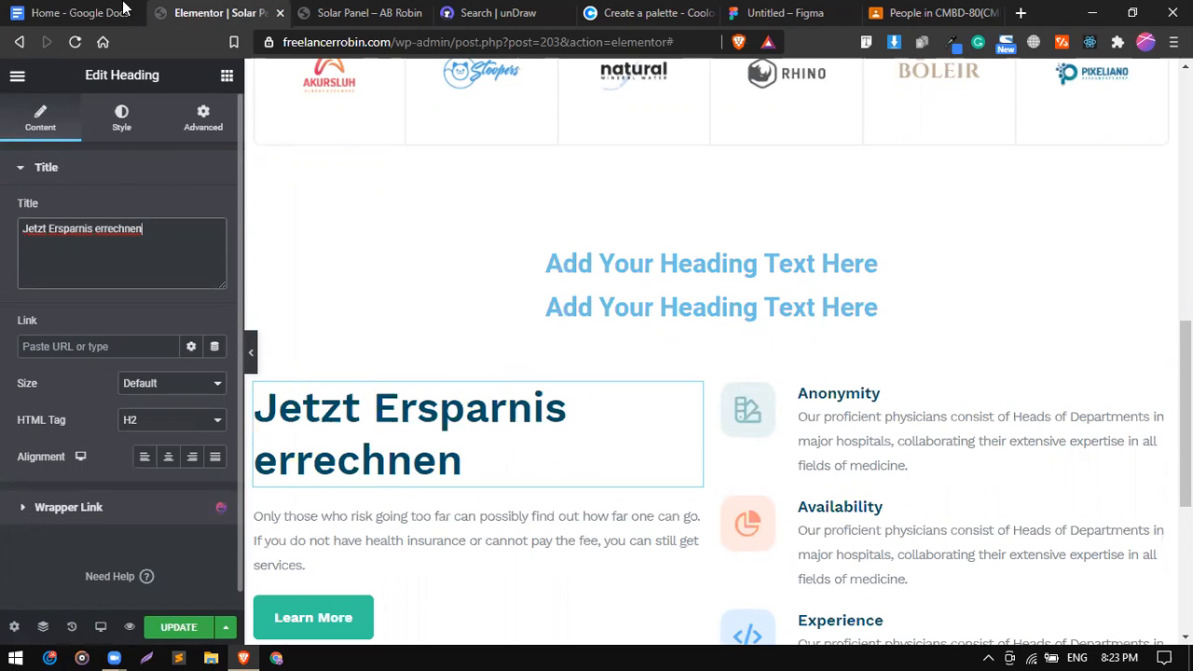
Duplicate that heading and change the copy's title to 'Solar-Rechner' from the notes.
{"action": "left_click", "coordinate": [42, 10]}
{"action": "left_click_drag", "start_coordinate": [411, 310], "coordinate": [501, 312]}
{"action": "right_click", "coordinate": [485, 311]}
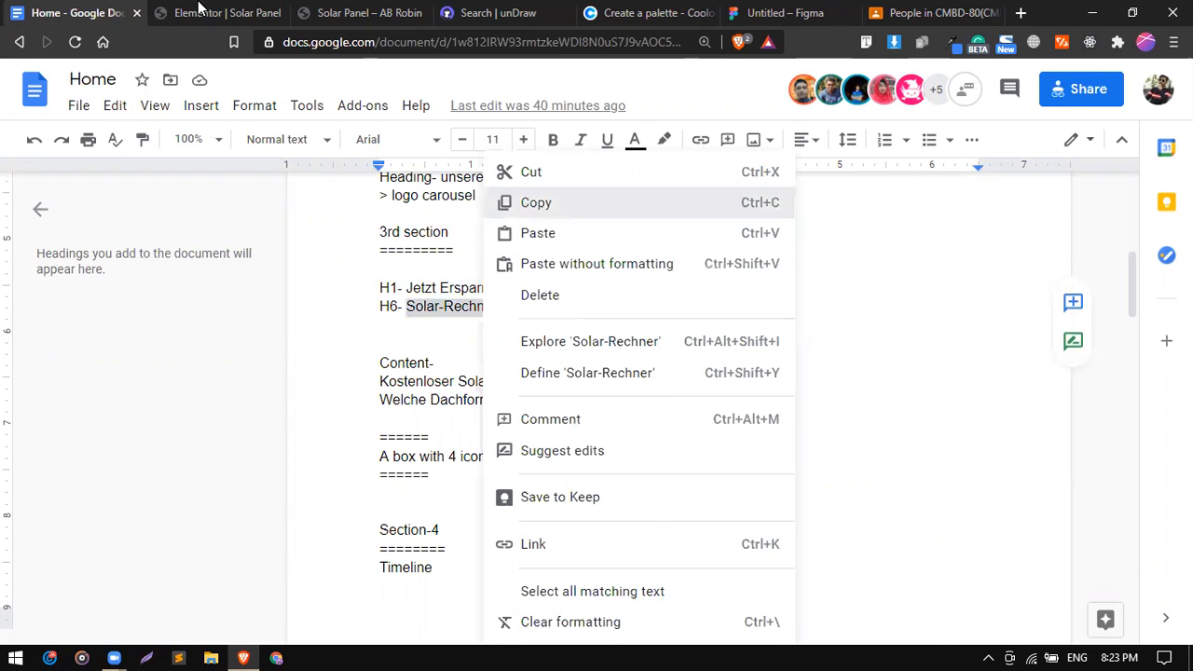
{"action": "left_click", "coordinate": [529, 206]}
{"action": "key", "text": "ctrl+Tab"}
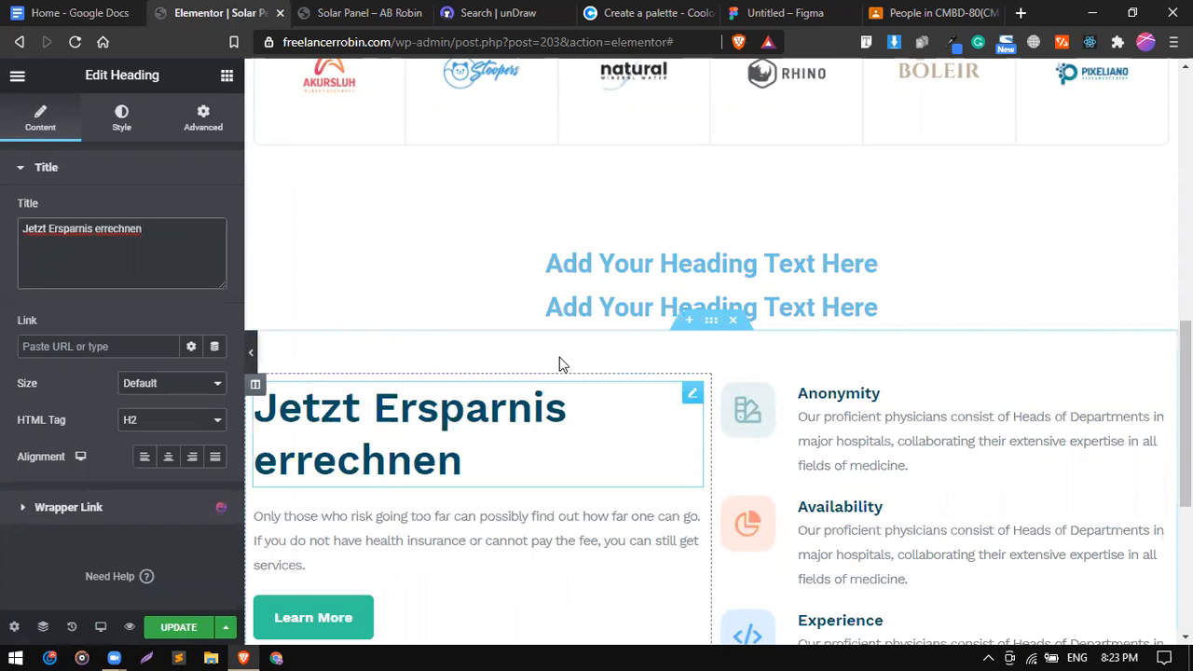
{"action": "scroll", "coordinate": [560, 365], "scroll_direction": "down", "scroll_amount": 1}
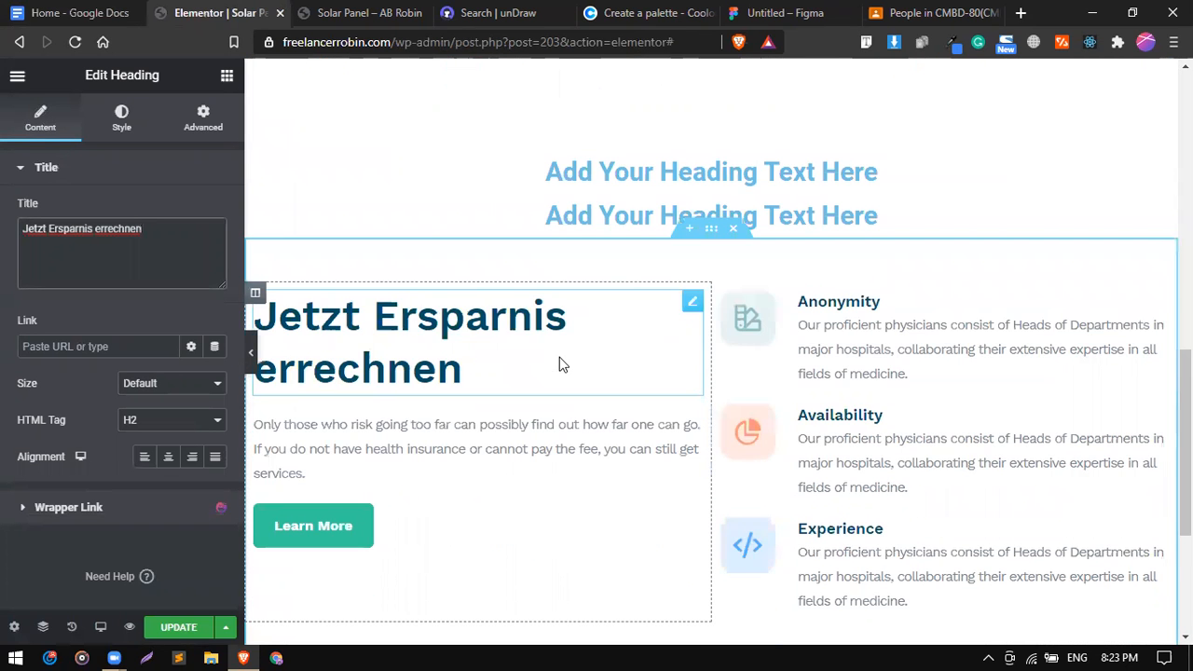
{"action": "right_click", "coordinate": [539, 406]}
{"action": "left_click", "coordinate": [571, 413]}
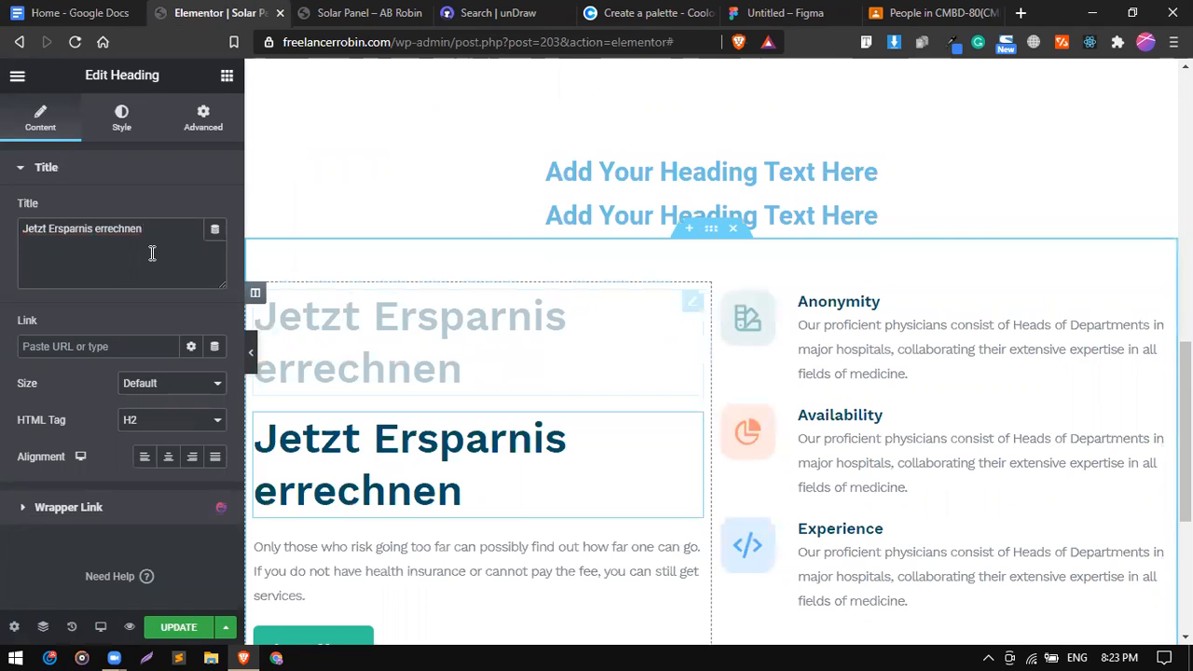
{"action": "triple_click", "coordinate": [152, 253]}
{"action": "key", "text": "ctrl+v"}
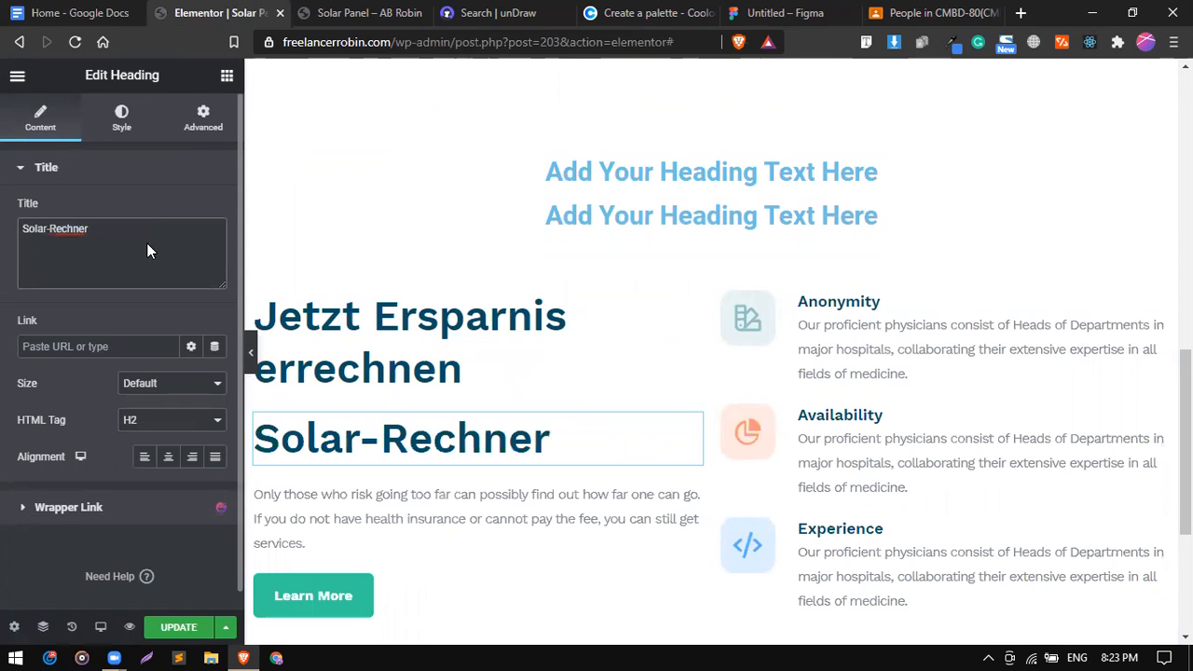
{"action": "left_click", "coordinate": [181, 421]}
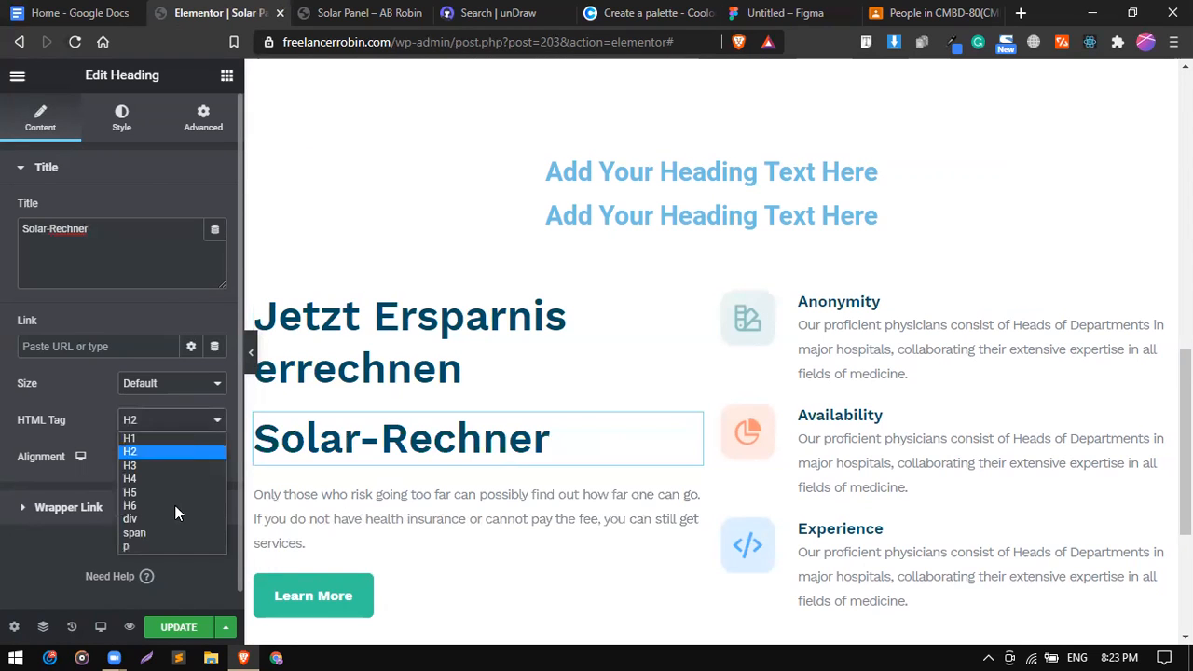
Make Solar-Rechner an H6 and paste the 'Kostenloser Solarstrom-Check…' lines into the paragraph.
{"action": "left_click", "coordinate": [177, 509]}
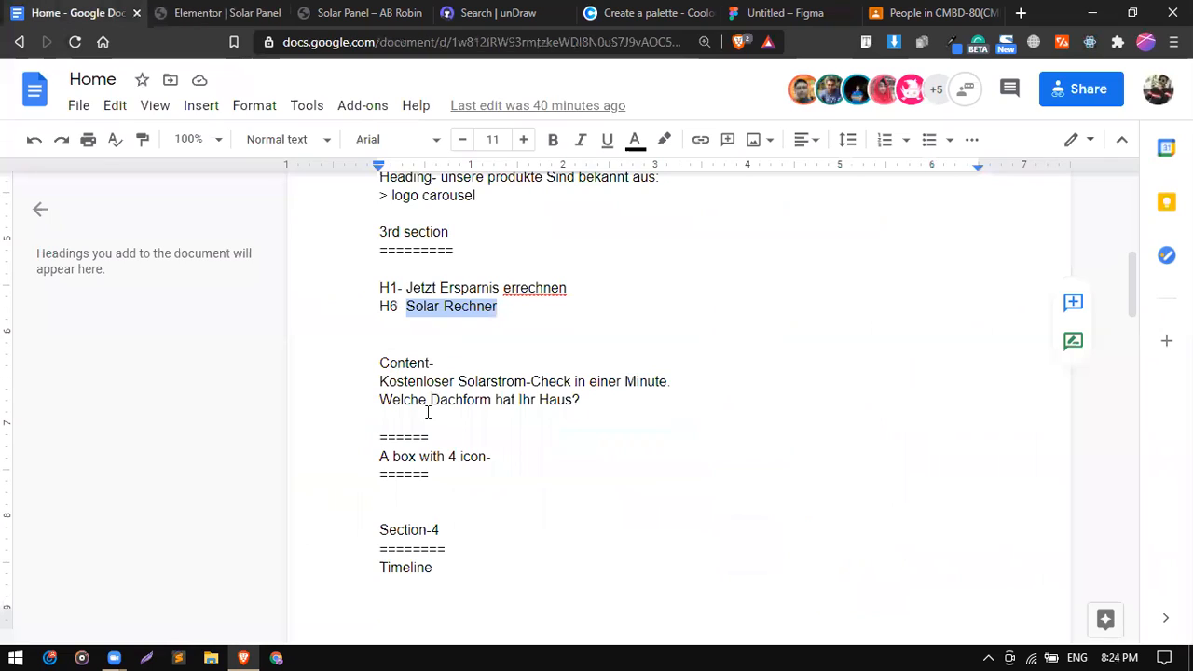
{"action": "left_click_drag", "start_coordinate": [379, 384], "coordinate": [584, 400]}
{"action": "right_click", "coordinate": [544, 403]}
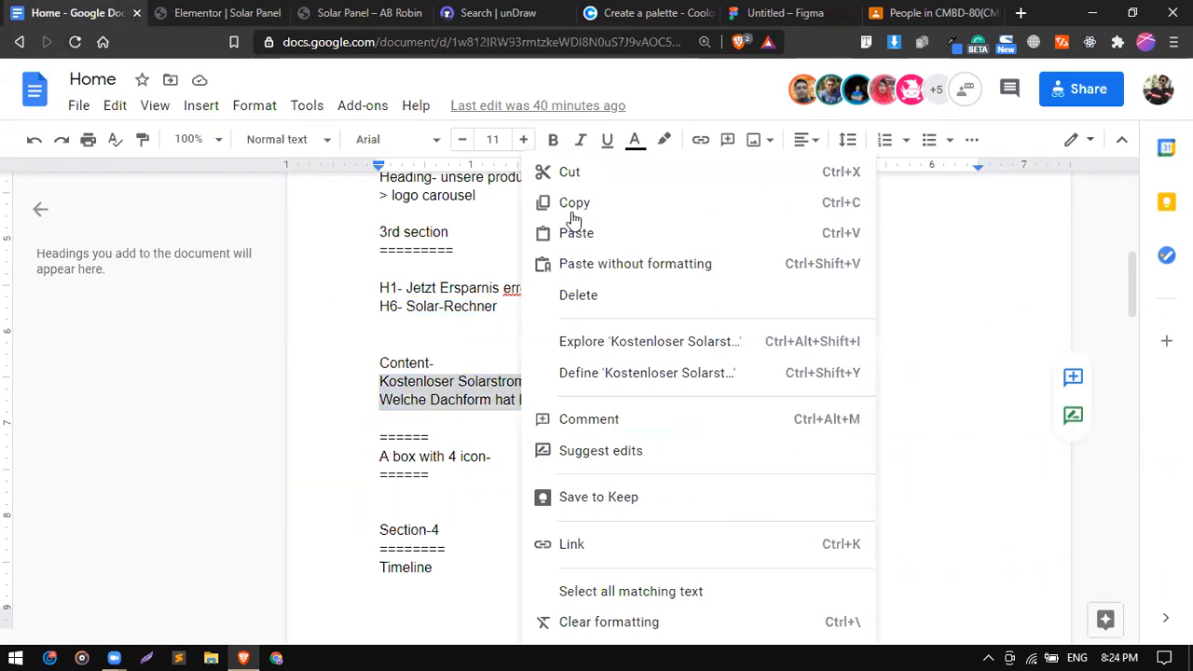
{"action": "left_click", "coordinate": [171, 12]}
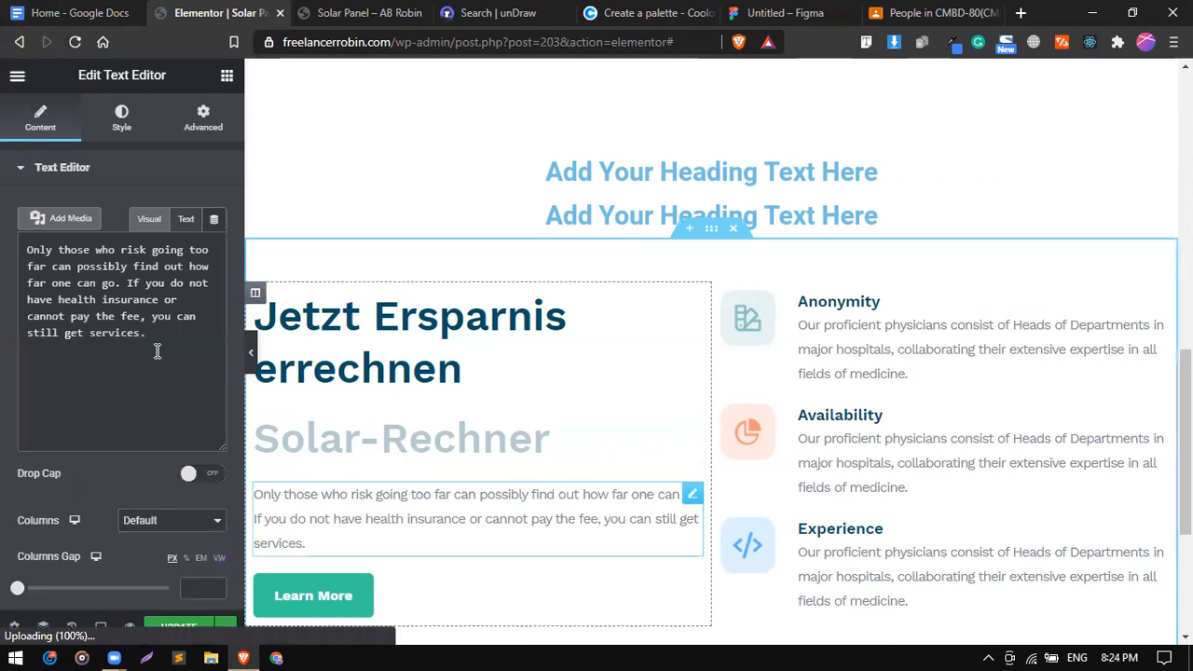
{"action": "key", "text": "ctrl+a"}
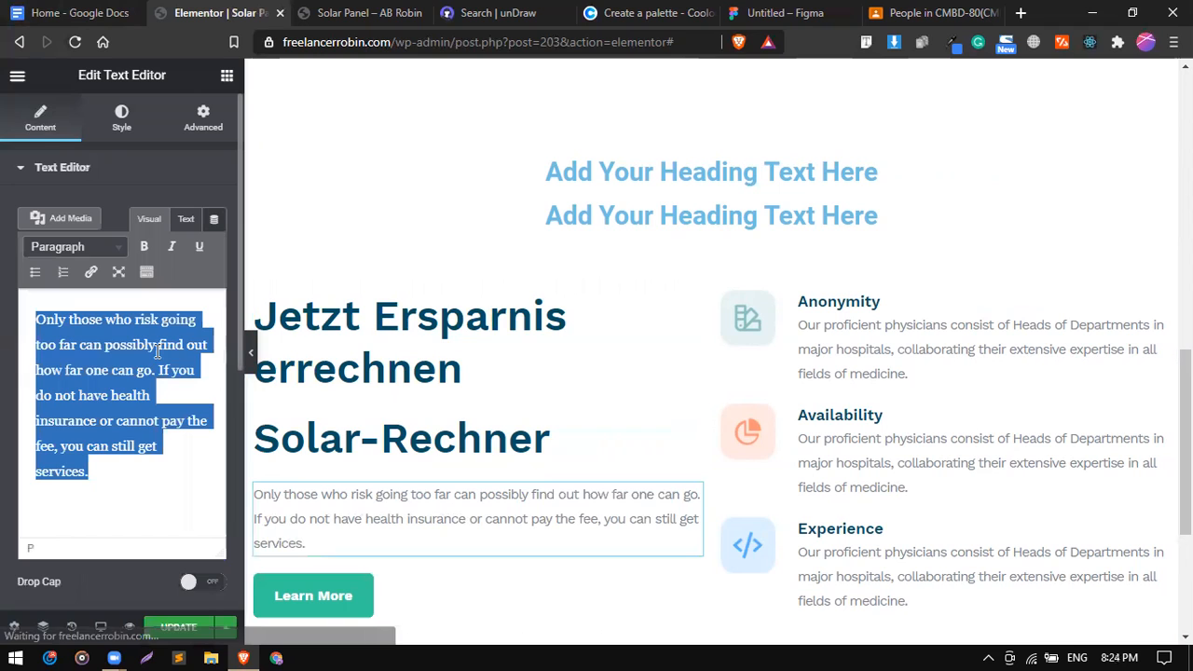
{"action": "key", "text": "ctrl+v"}
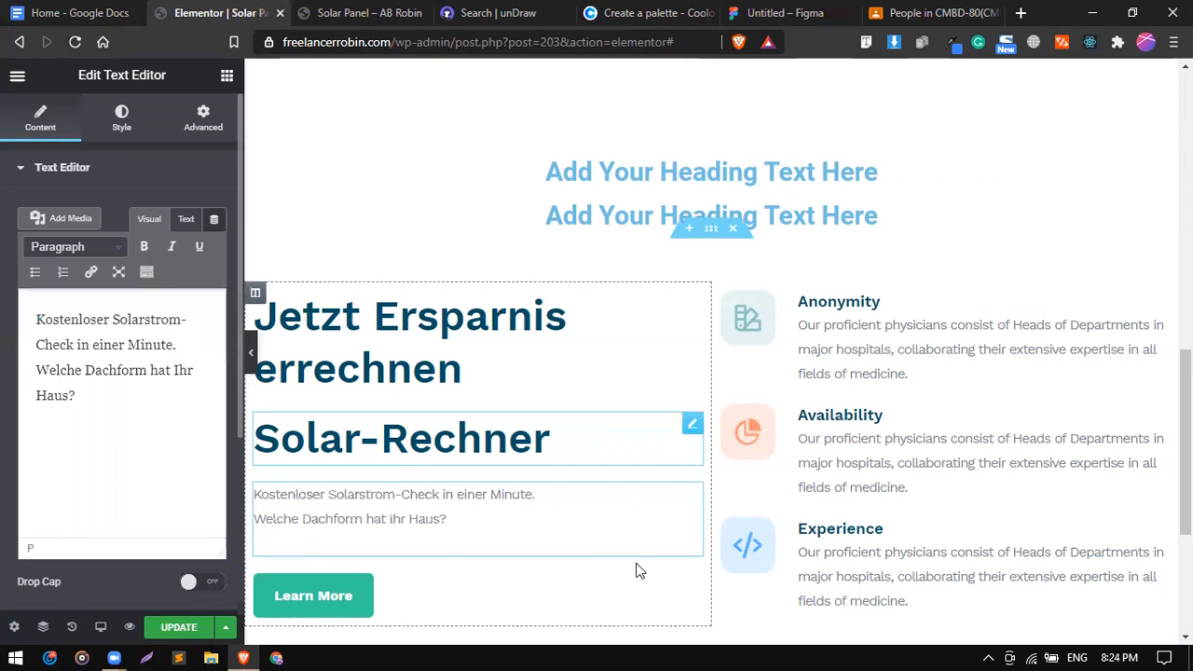
{"action": "scroll", "coordinate": [640, 571], "scroll_direction": "down", "scroll_amount": 1}
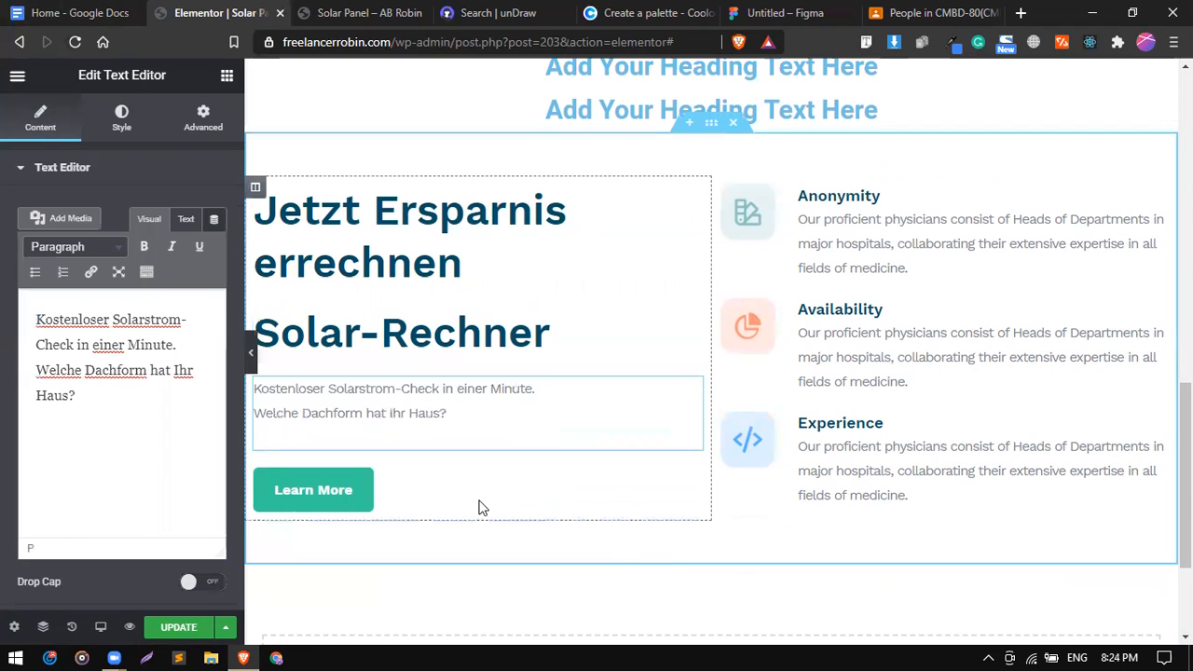
Delete the Learn More button and duplicate the Availability image box beneath itself.
{"action": "right_click", "coordinate": [504, 609]}
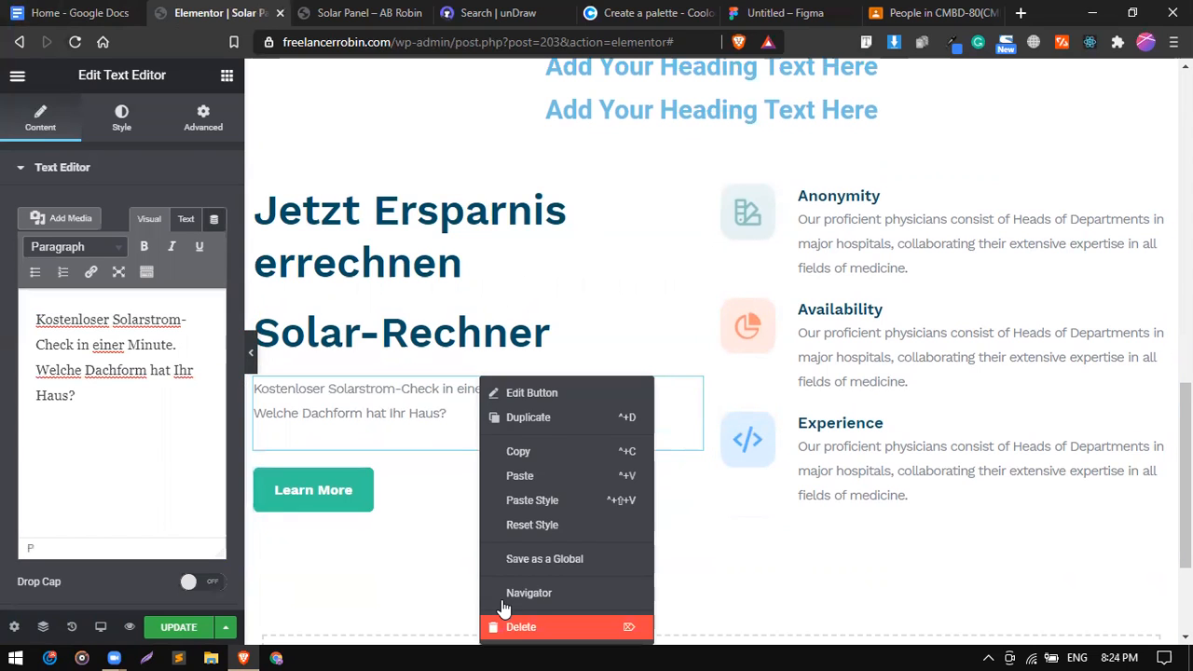
{"action": "left_click", "coordinate": [511, 627]}
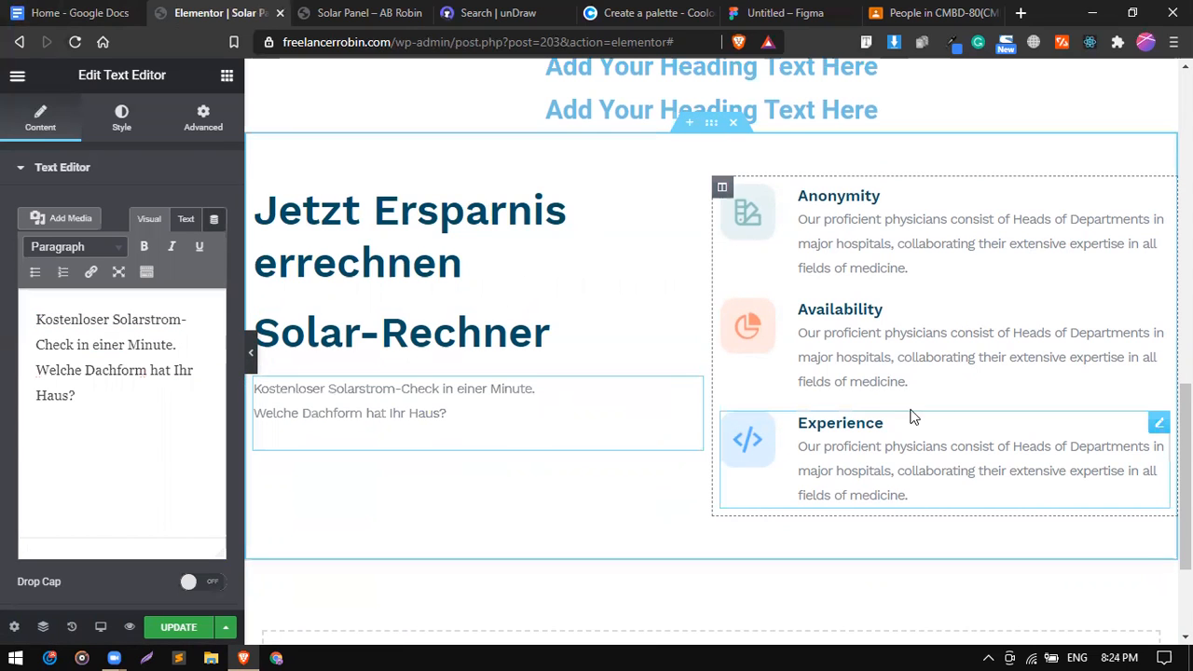
{"action": "right_click", "coordinate": [963, 353]}
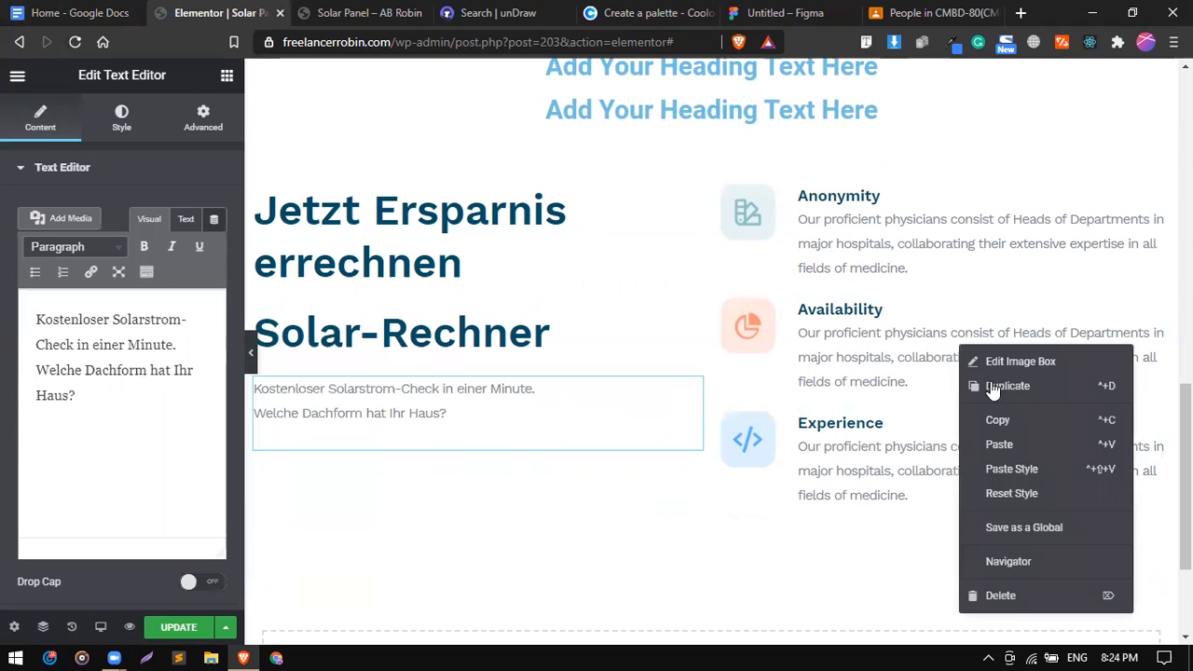
{"action": "left_click", "coordinate": [1006, 386]}
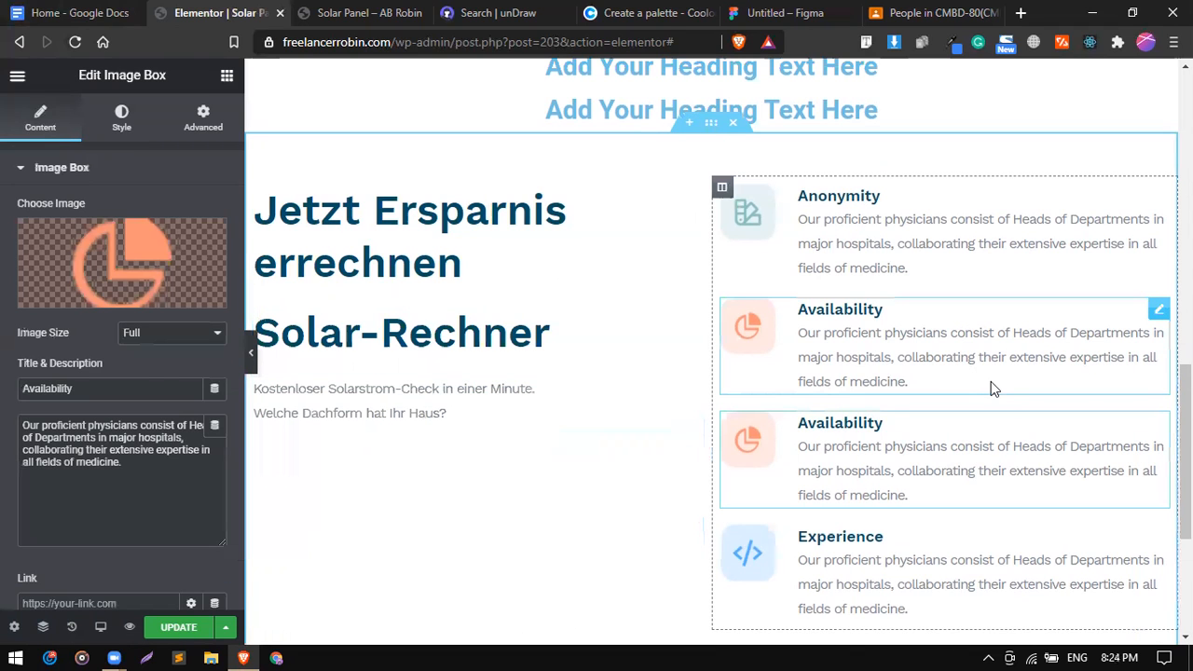
{"action": "left_click", "coordinate": [145, 5]}
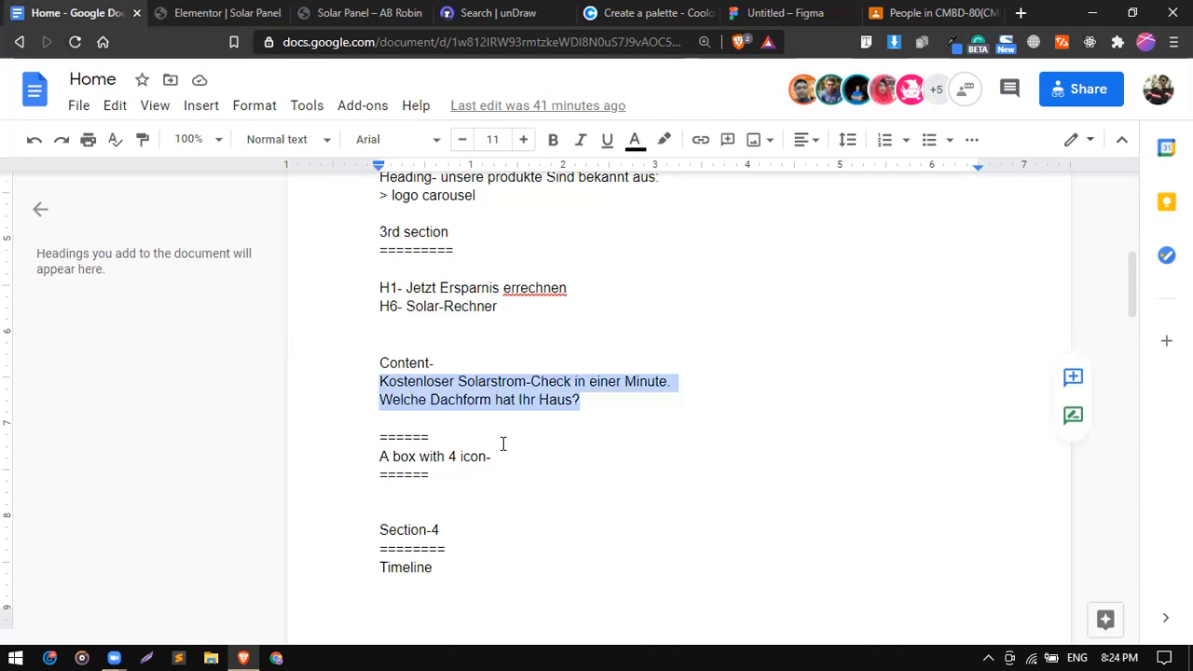
{"action": "left_click", "coordinate": [503, 444]}
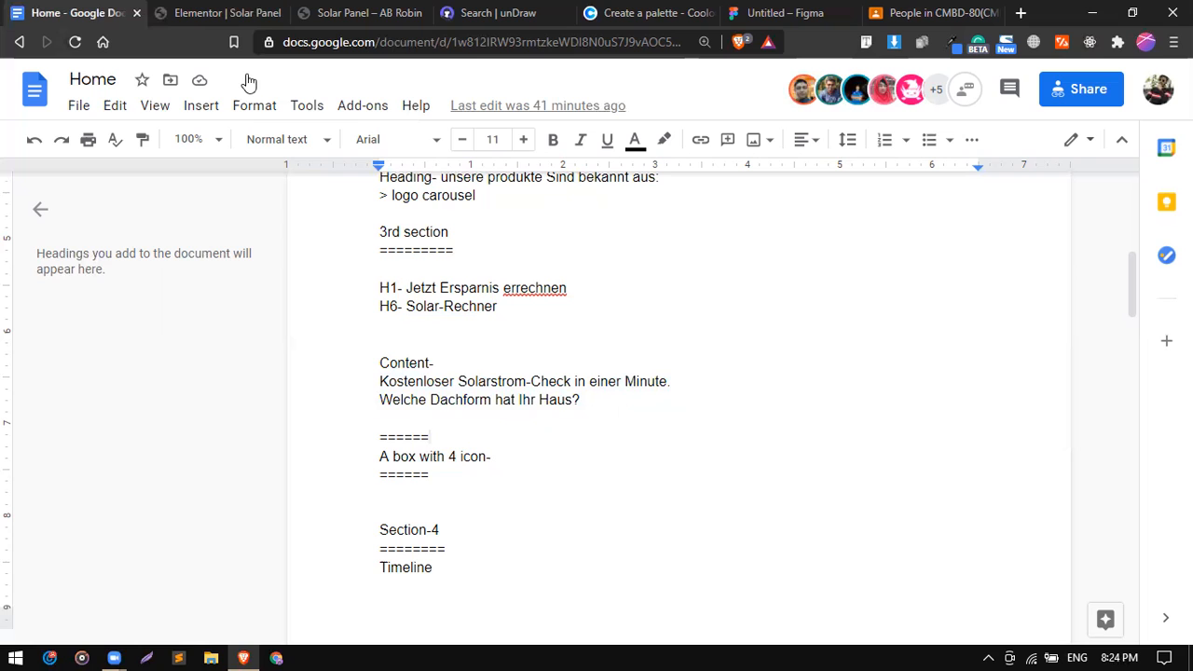
{"action": "left_click", "coordinate": [148, 7]}
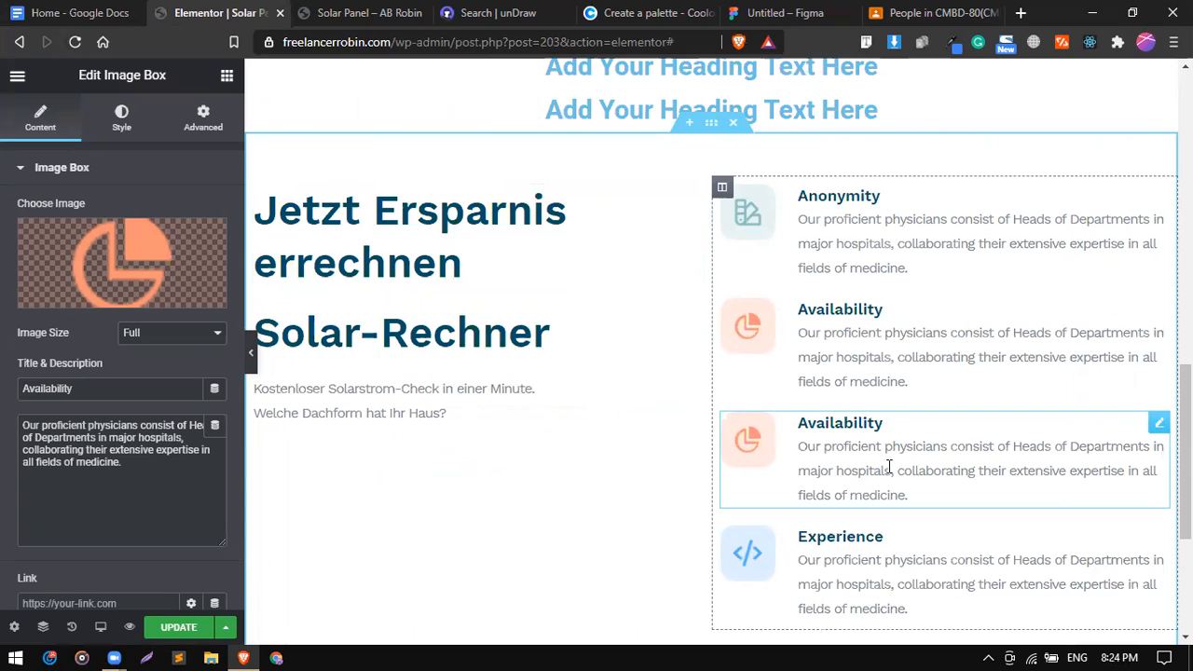
Delete the two 'Add Your Heading Text Here' placeholder headings above the feature section.
{"action": "scroll", "coordinate": [889, 468], "scroll_direction": "down", "scroll_amount": 1}
{"action": "scroll", "coordinate": [889, 468], "scroll_direction": "up", "scroll_amount": 1}
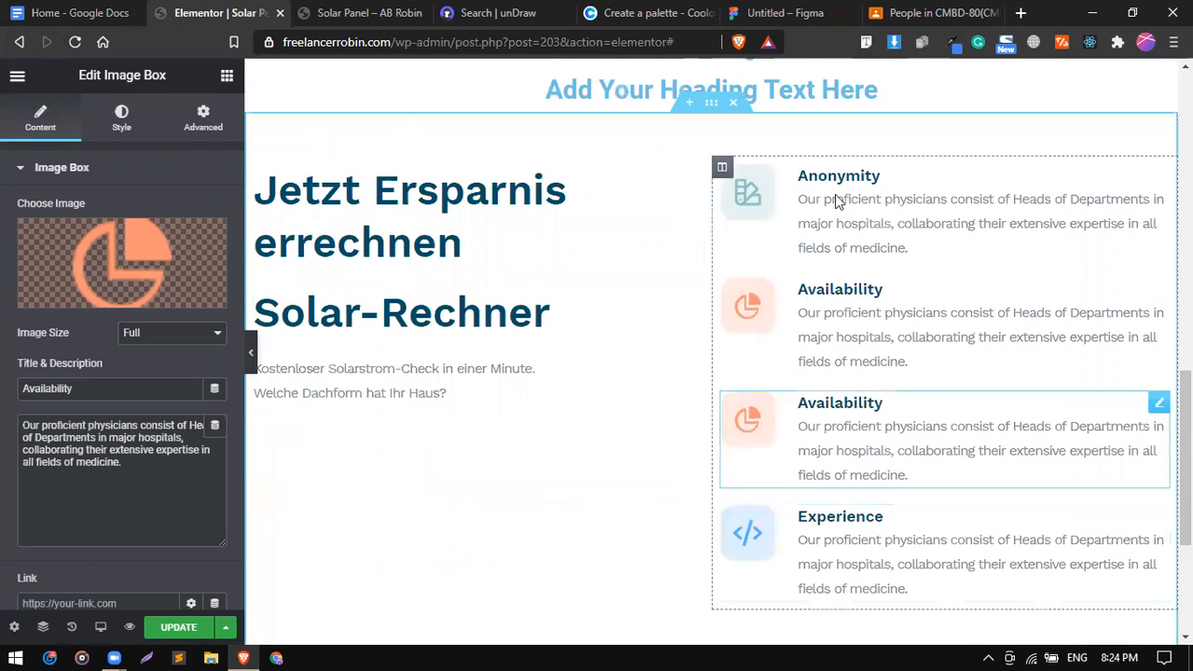
{"action": "scroll", "coordinate": [846, 210], "scroll_direction": "up", "scroll_amount": 2}
{"action": "right_click", "coordinate": [878, 228]}
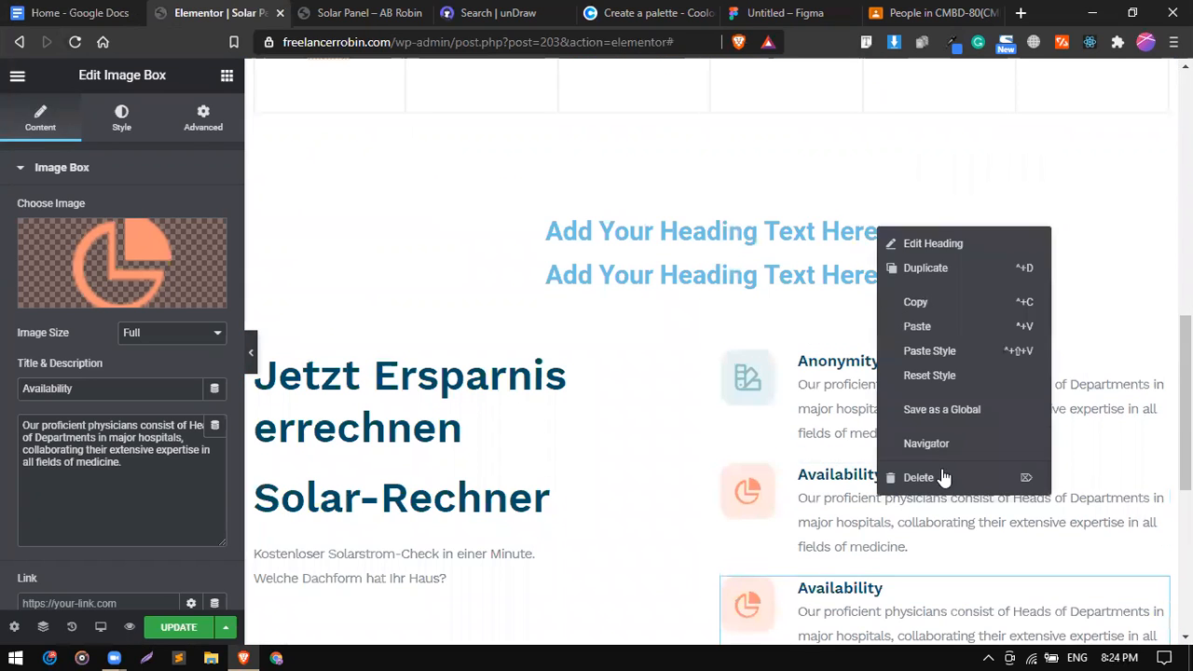
{"action": "left_click", "coordinate": [918, 476]}
{"action": "right_click", "coordinate": [901, 240]}
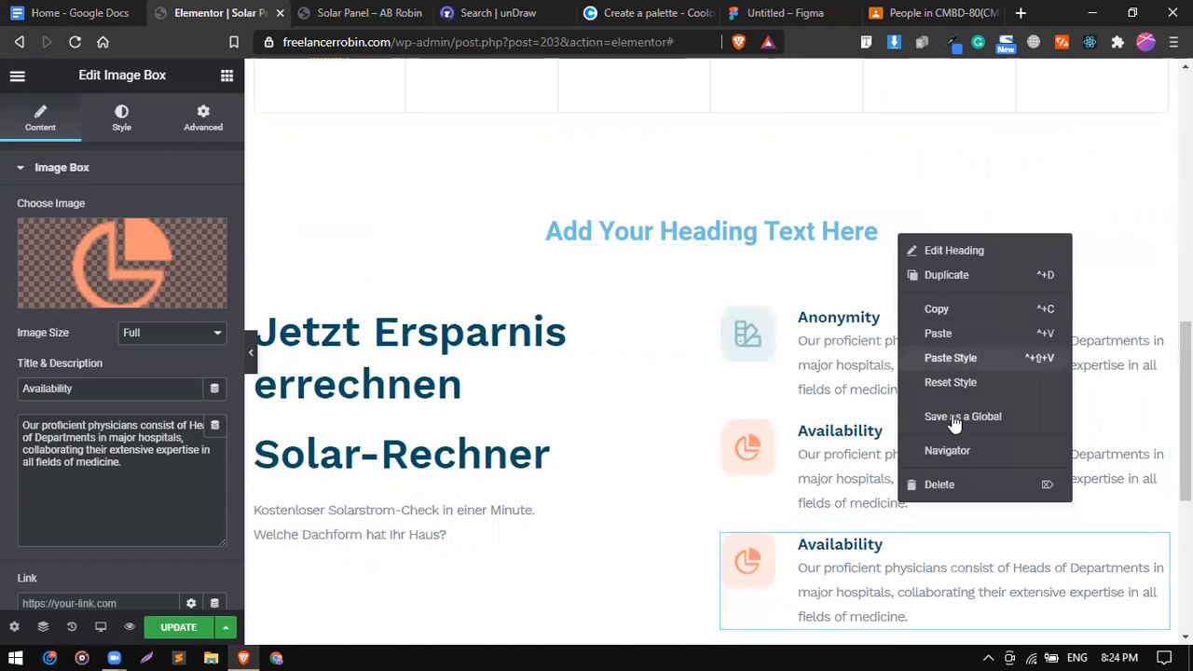
{"action": "left_click", "coordinate": [967, 484]}
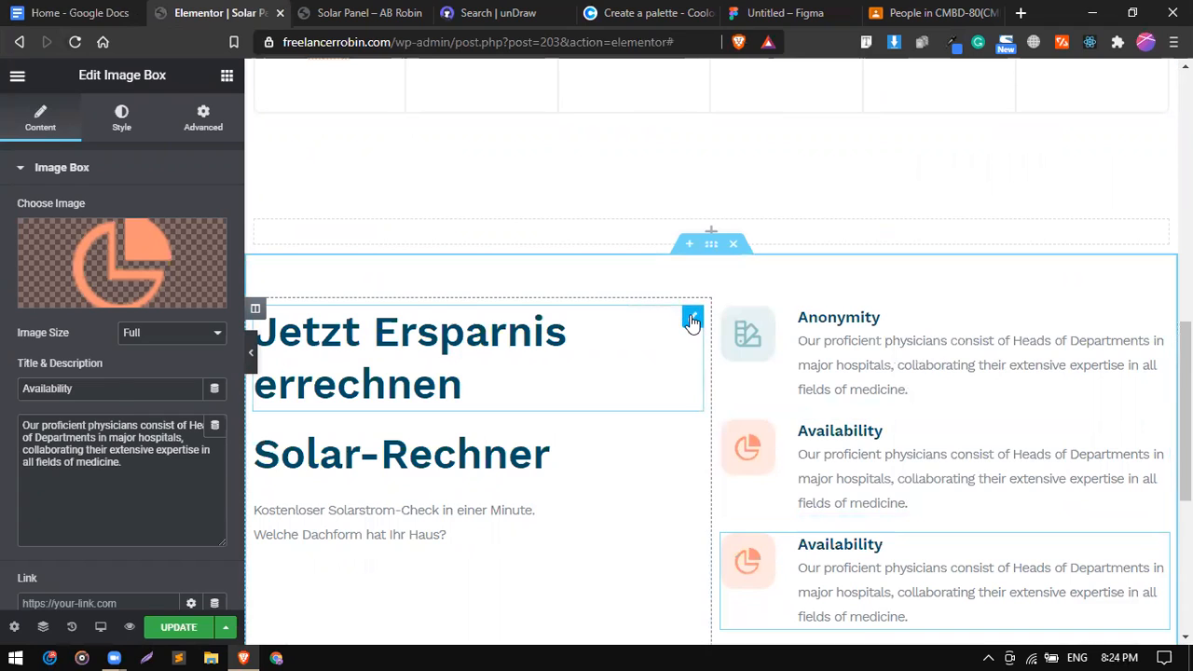
Set the 'Jetzt Ersparnis errechnen' heading's text colour to the red global colour.
{"action": "left_click", "coordinate": [692, 318]}
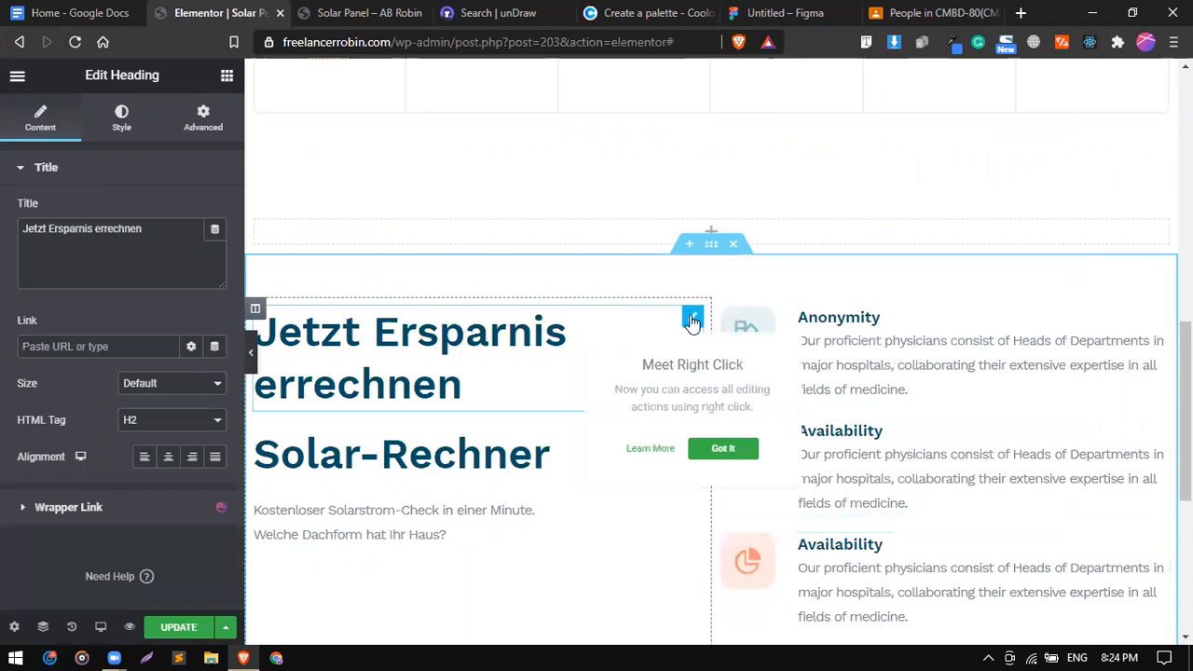
{"action": "left_click", "coordinate": [124, 119]}
{"action": "left_click", "coordinate": [192, 211]}
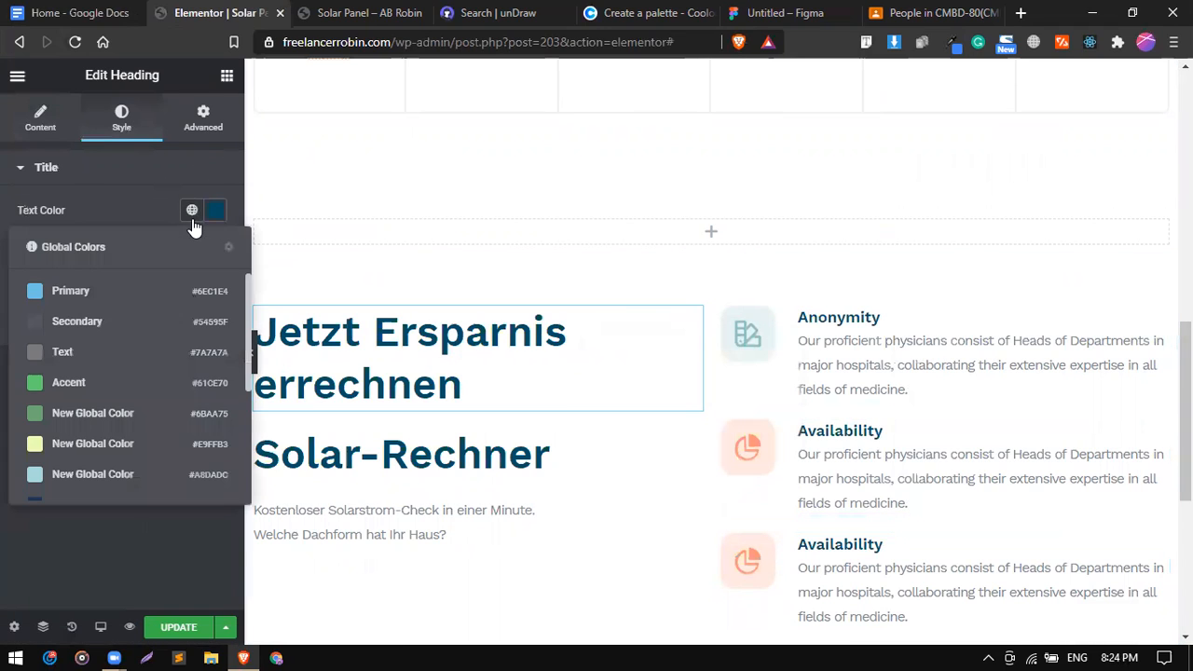
{"action": "scroll", "coordinate": [134, 455], "scroll_direction": "down", "scroll_amount": 3}
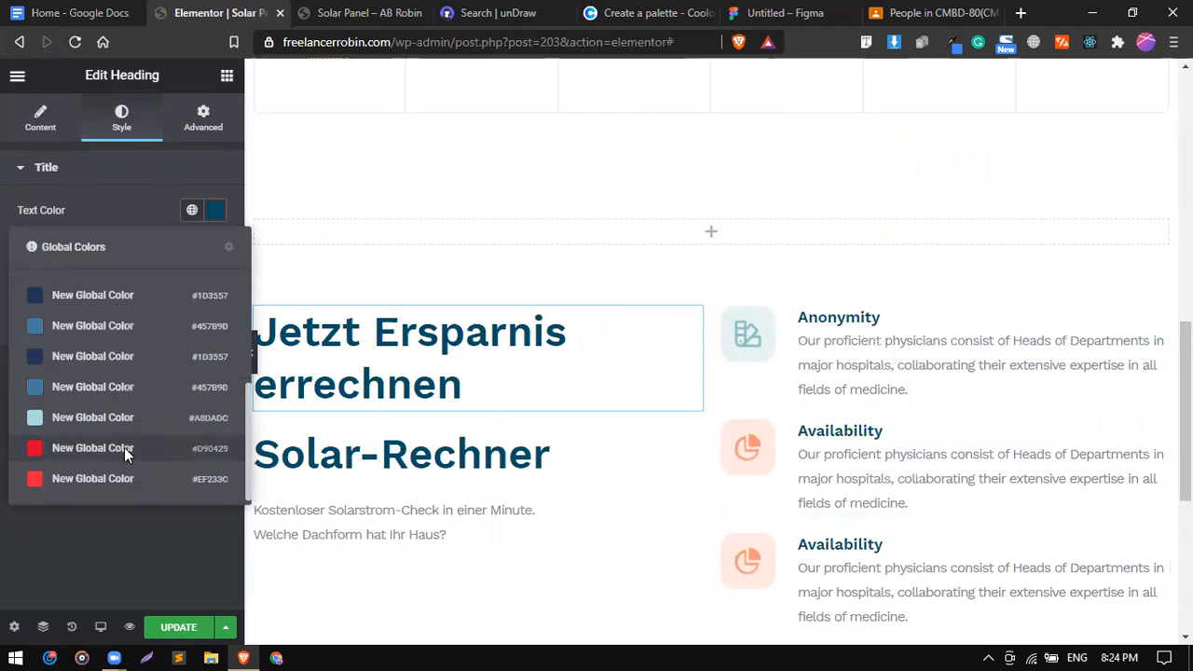
{"action": "left_click", "coordinate": [124, 447]}
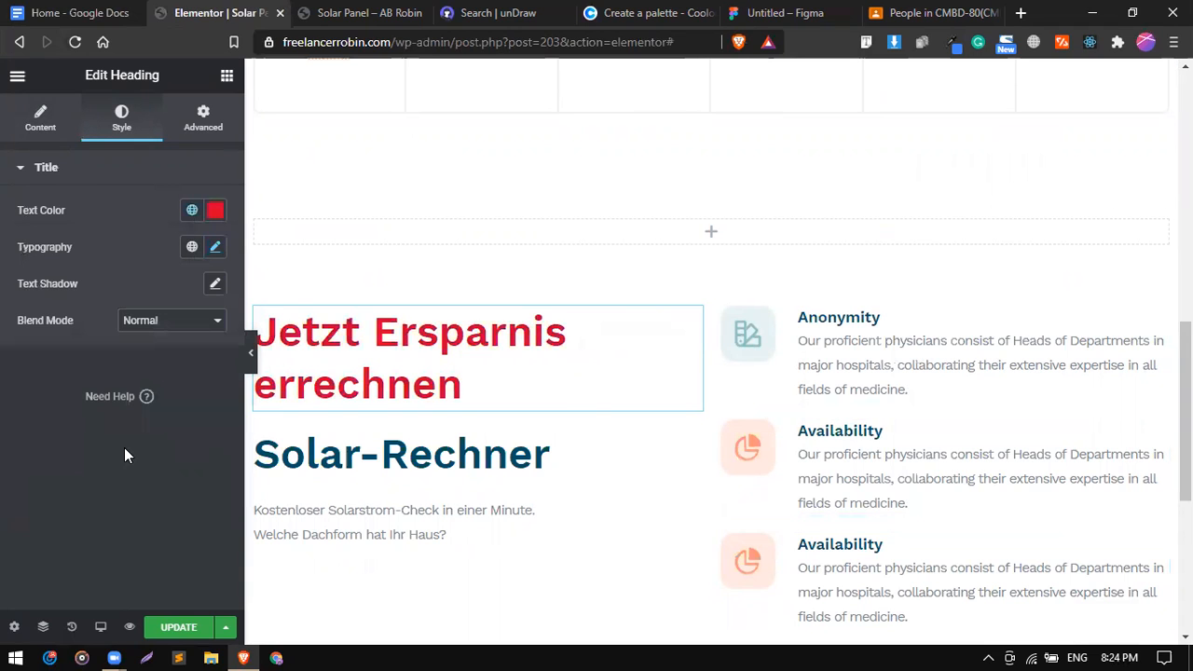
Set the heading's typography to Montserrat, size 45, weight 700.
{"action": "left_click", "coordinate": [215, 248]}
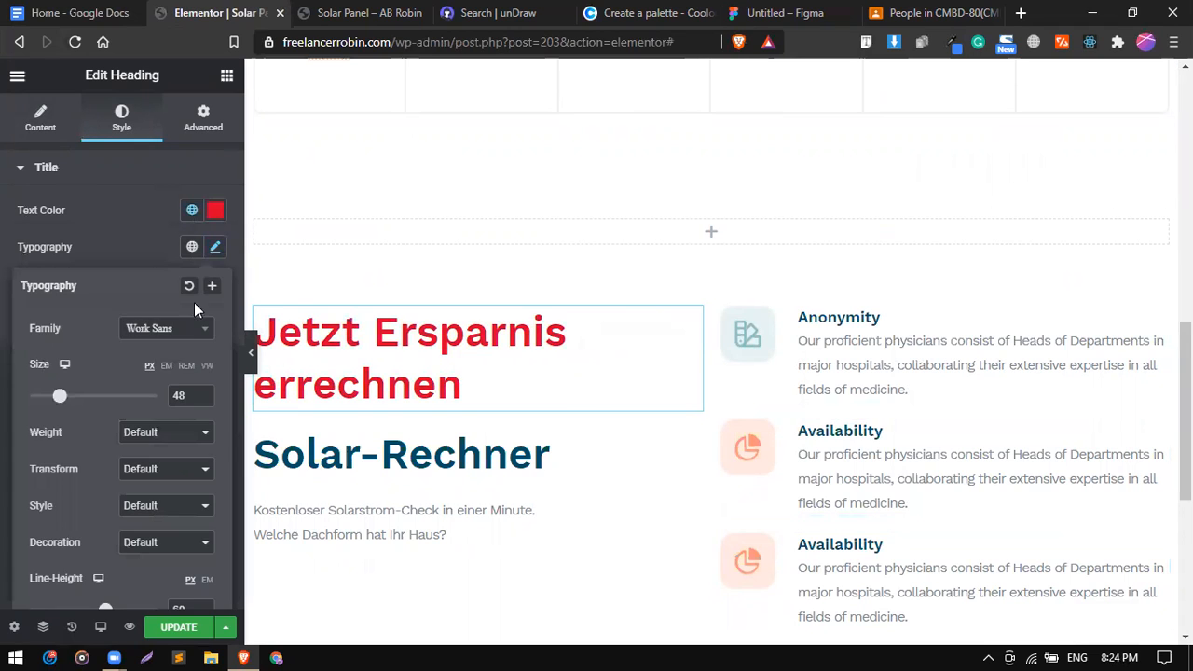
{"action": "double_click", "coordinate": [186, 396]}
{"action": "type", "text": "45"}
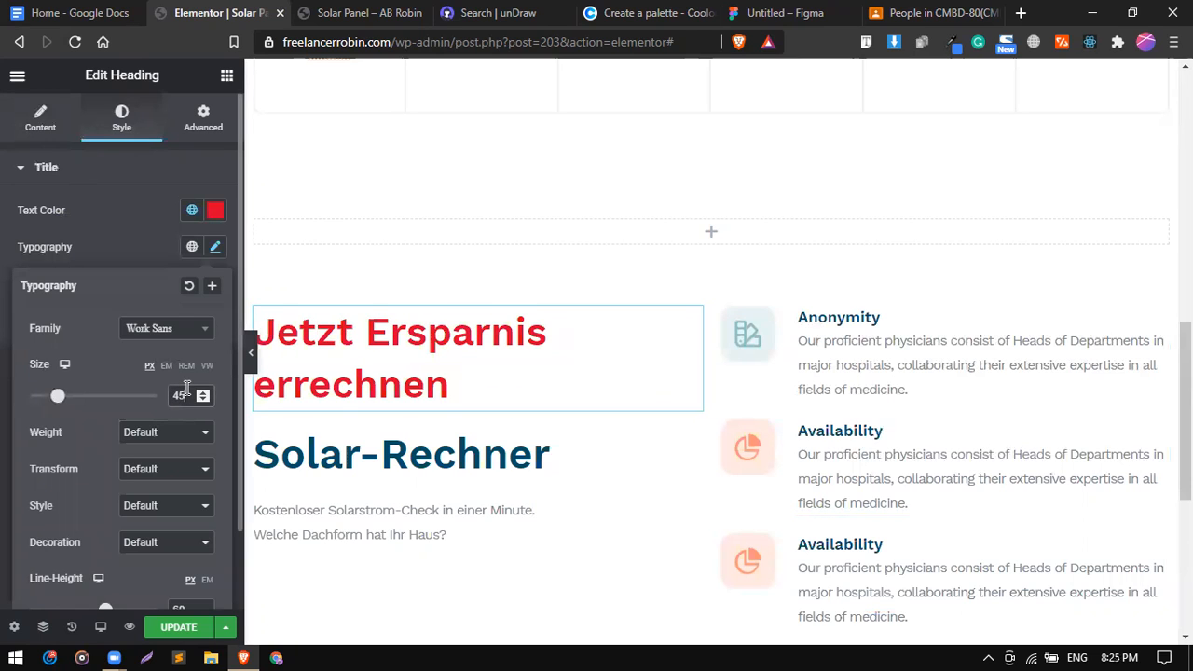
{"action": "left_click", "coordinate": [179, 335]}
{"action": "left_click", "coordinate": [179, 335]}
{"action": "left_click", "coordinate": [179, 335]}
{"action": "type", "text": "mont"}
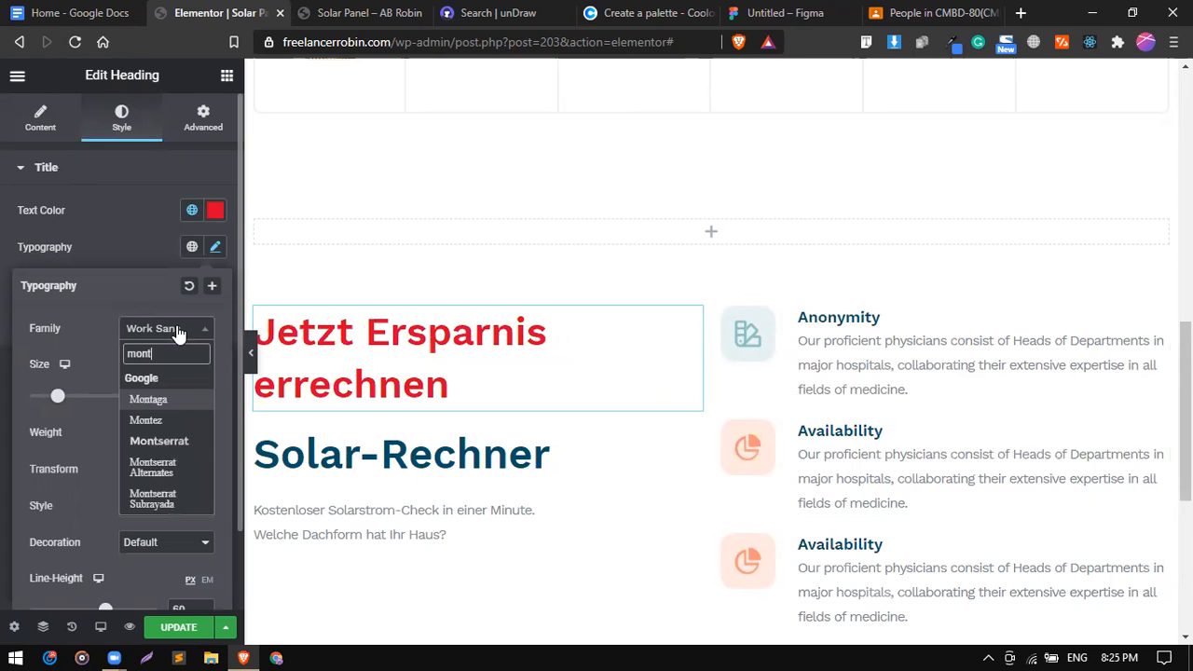
{"action": "key", "text": "Down"}
{"action": "key", "text": "Down"}
{"action": "left_click", "coordinate": [154, 439]}
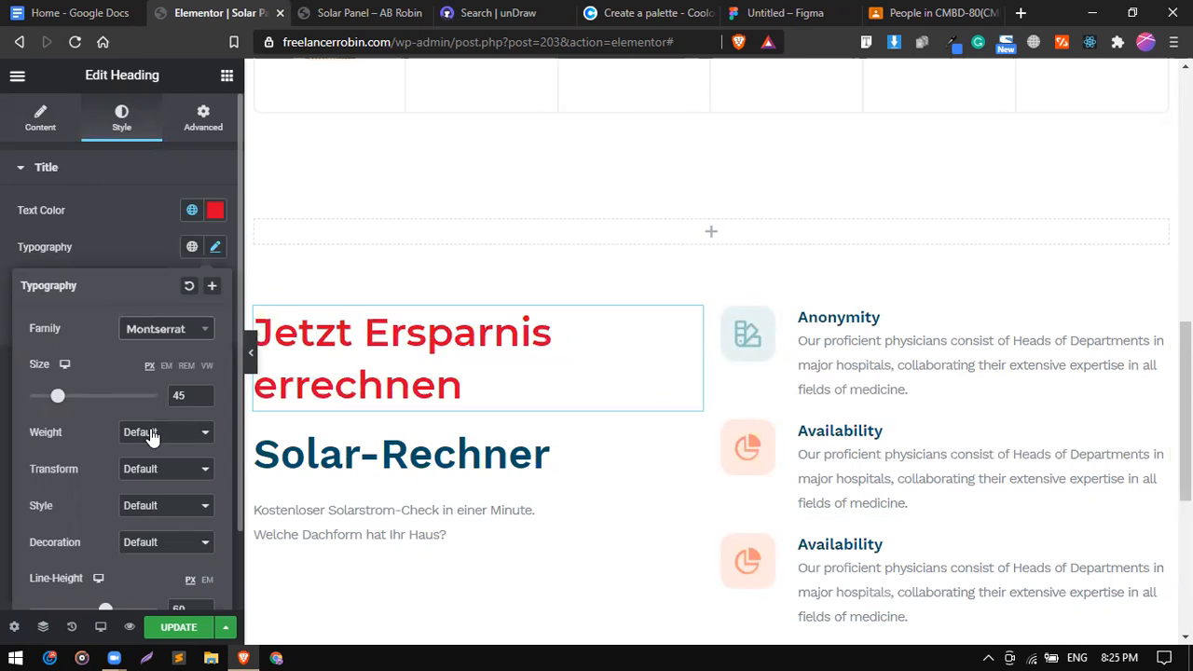
{"action": "left_click", "coordinate": [152, 434]}
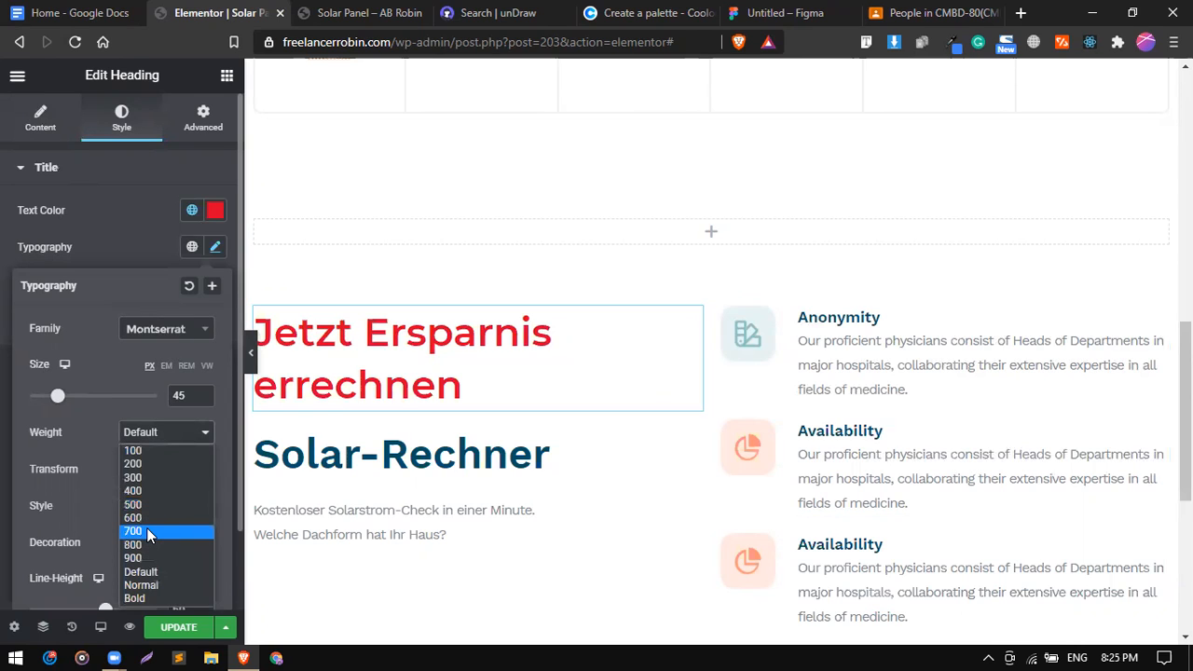
{"action": "left_click", "coordinate": [146, 531]}
{"action": "scroll", "coordinate": [238, 489], "scroll_direction": "down", "scroll_amount": 2}
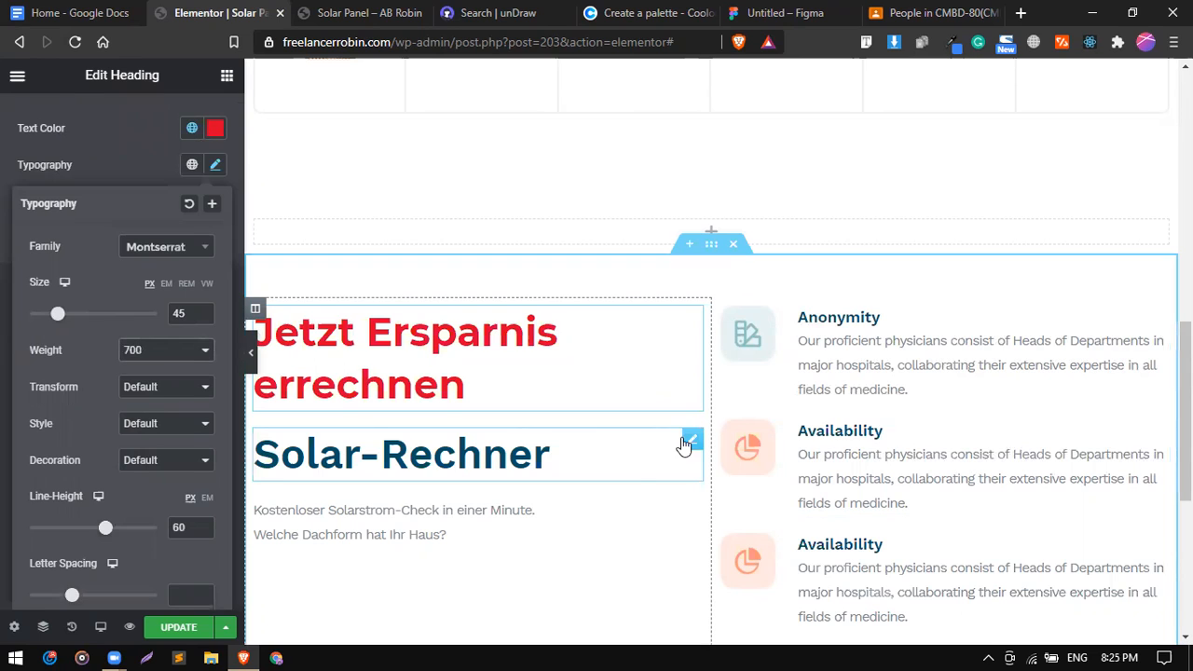
{"action": "left_click", "coordinate": [687, 443]}
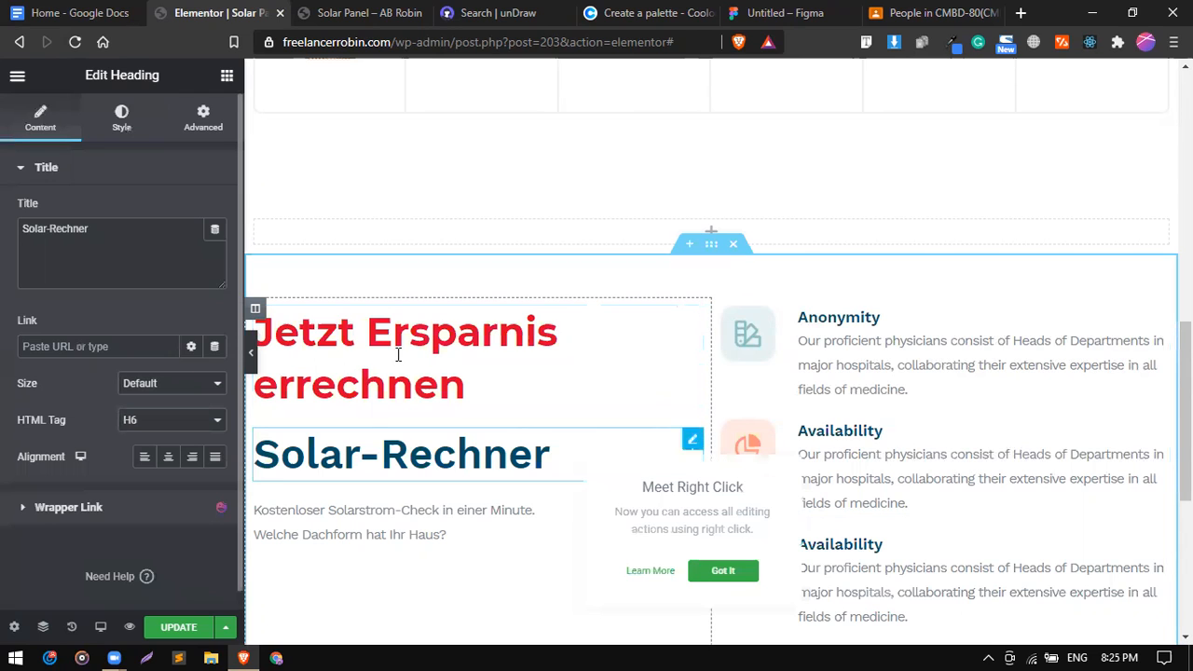
Colour the Solar-Rechner heading navy 2B2D42, copied from the Coolors palette.
{"action": "left_click", "coordinate": [126, 130]}
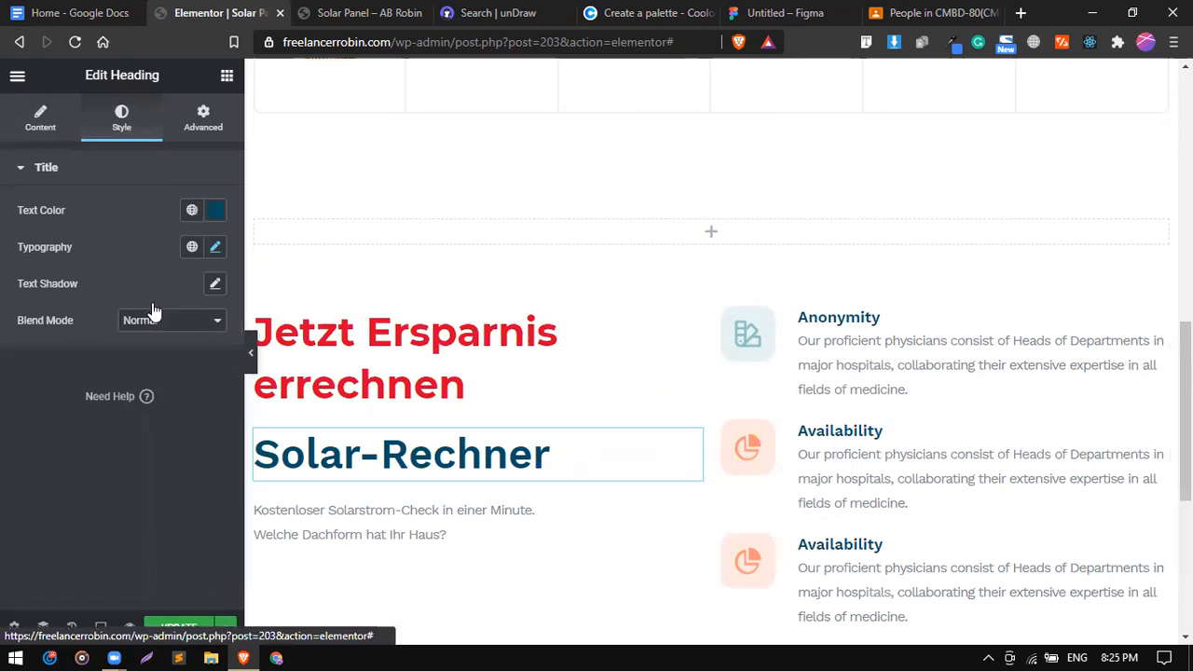
{"action": "left_click", "coordinate": [192, 211]}
{"action": "scroll", "coordinate": [143, 401], "scroll_direction": "down", "scroll_amount": 2}
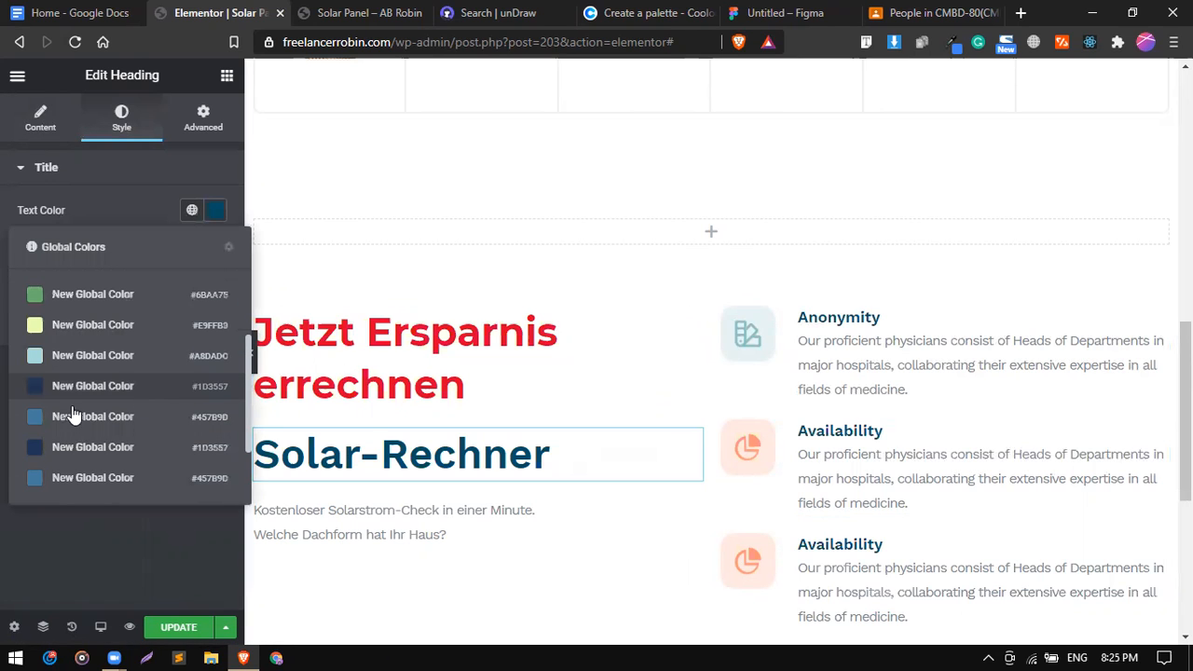
{"action": "scroll", "coordinate": [75, 415], "scroll_direction": "down", "scroll_amount": 1}
{"action": "left_click", "coordinate": [585, 11]}
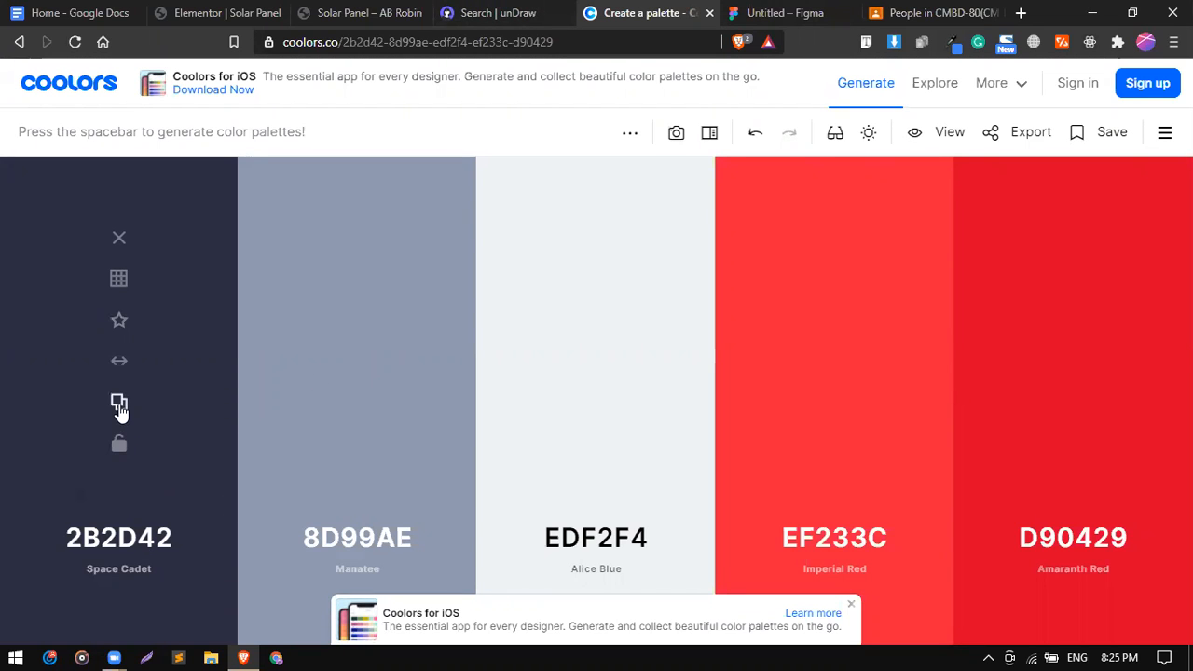
{"action": "left_click", "coordinate": [119, 406]}
{"action": "left_click", "coordinate": [224, 11]}
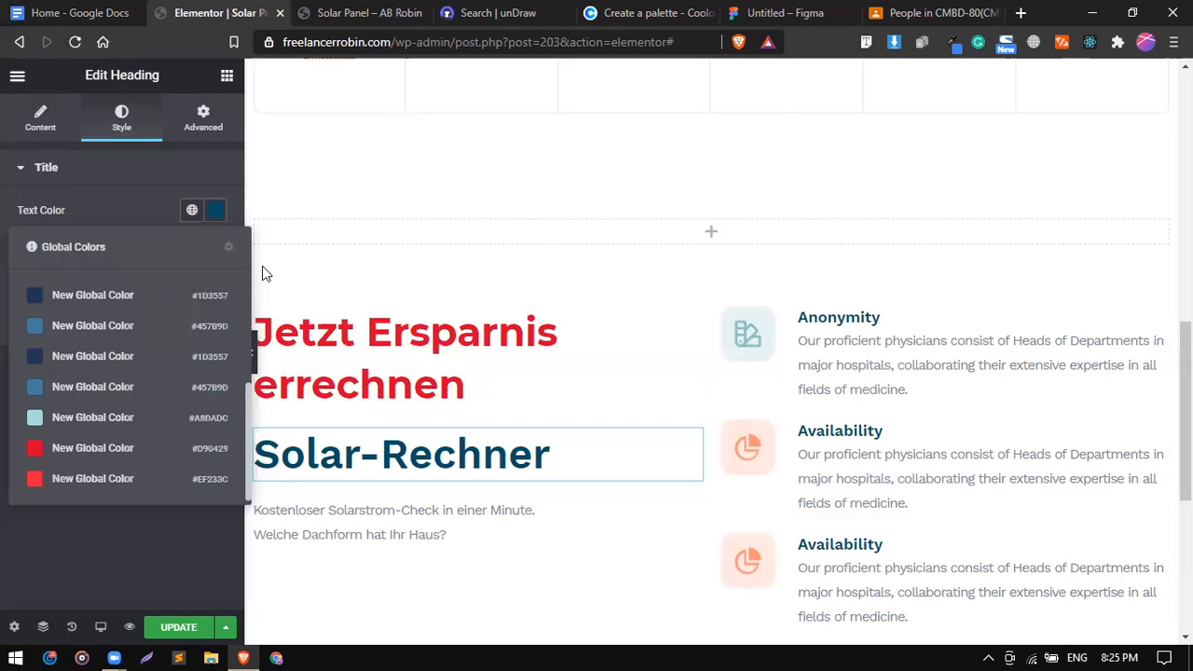
{"action": "left_click", "coordinate": [157, 210]}
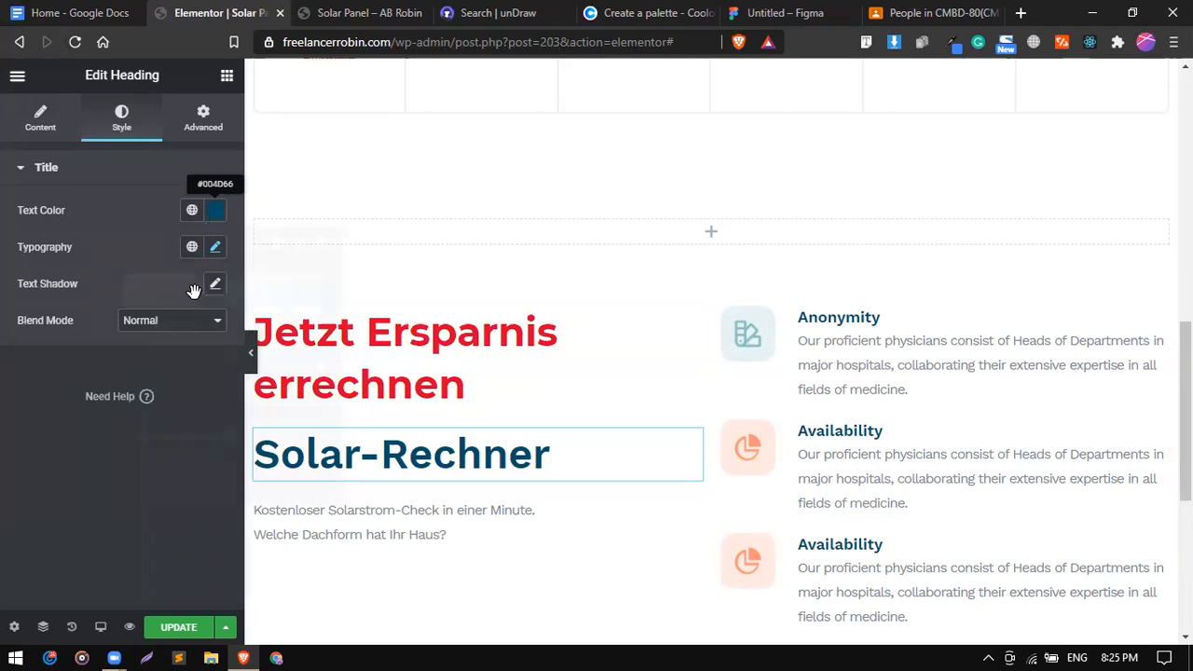
{"action": "left_click", "coordinate": [216, 210]}
{"action": "left_click", "coordinate": [200, 477]}
{"action": "key", "text": "ctrl+v"}
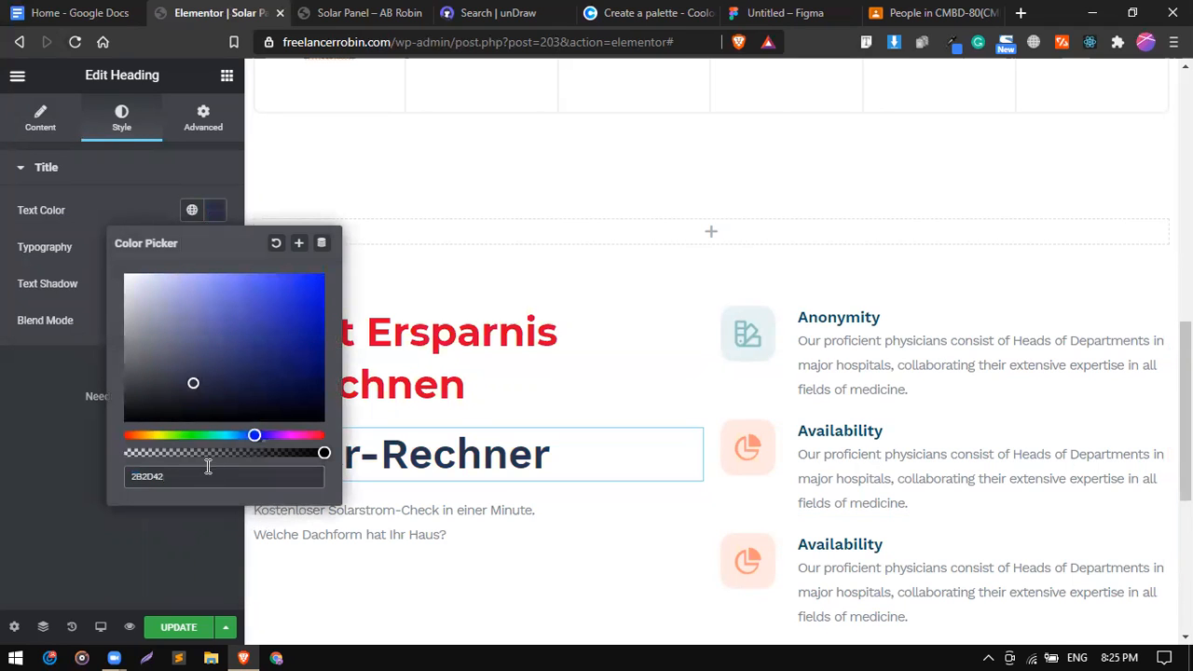
{"action": "left_click", "coordinate": [156, 205]}
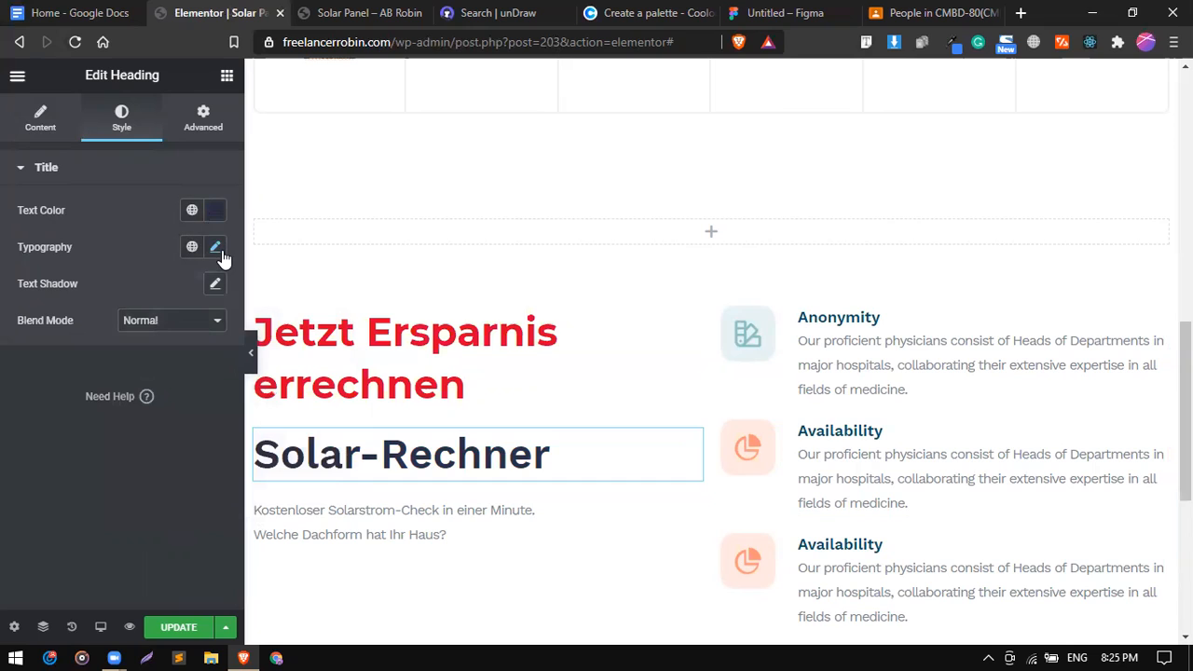
Set the Solar-Rechner heading's font size to 24 and weight to 500.
{"action": "left_click", "coordinate": [220, 250]}
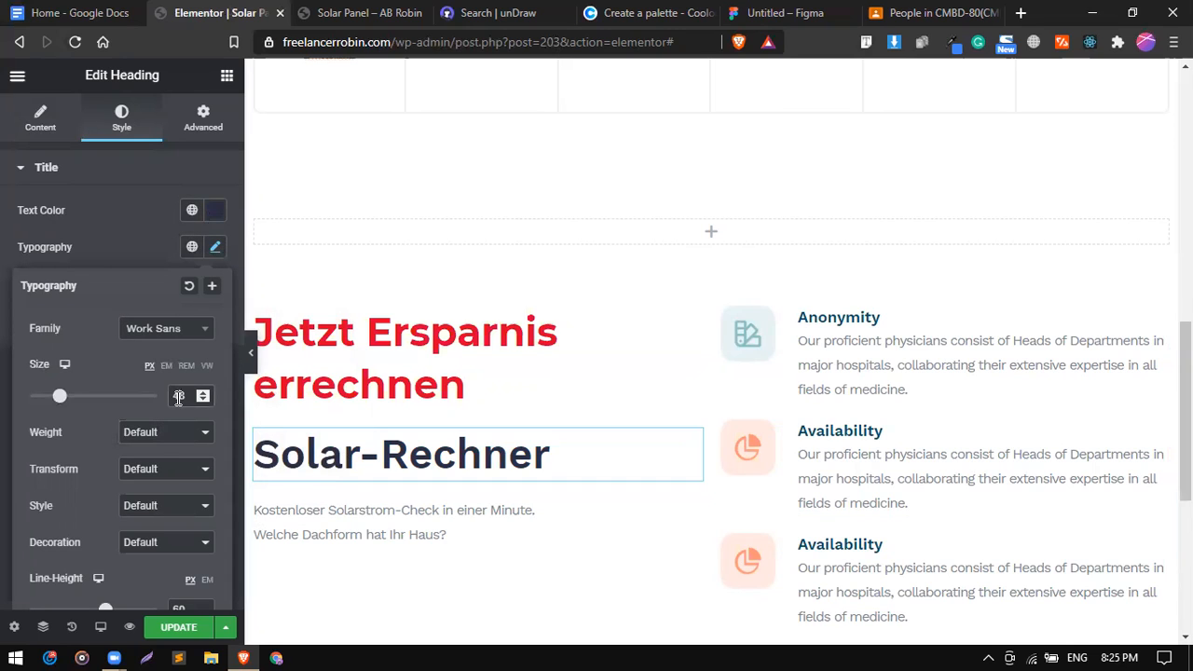
{"action": "type", "text": "24"}
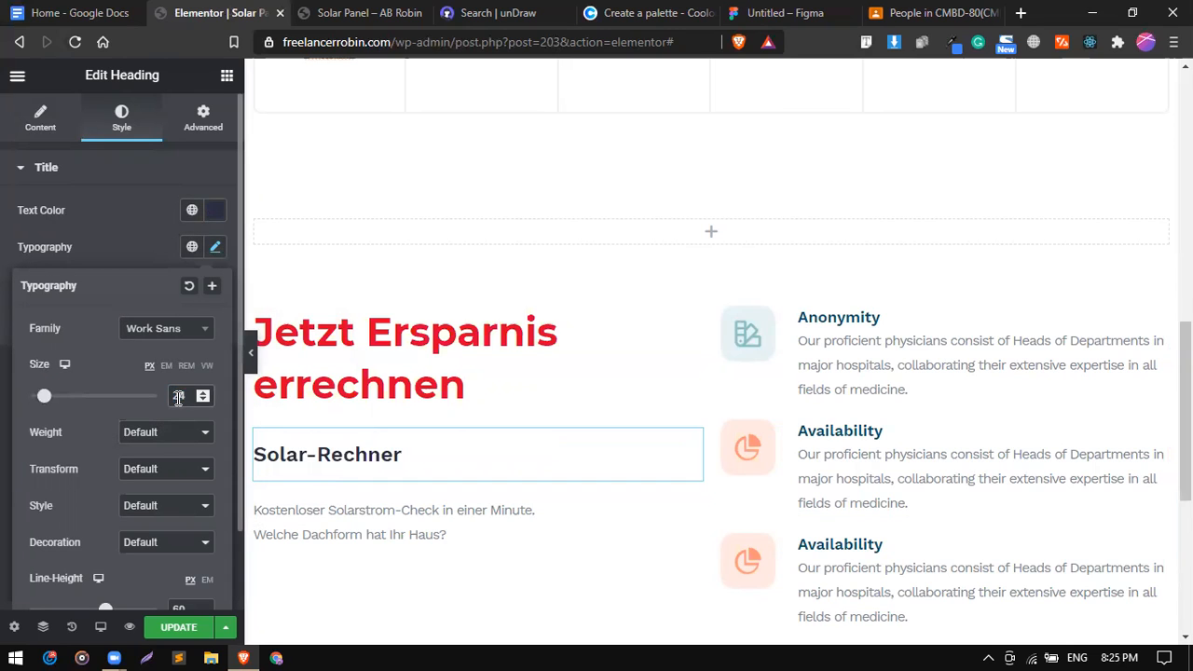
{"action": "left_click", "coordinate": [146, 431]}
{"action": "left_click", "coordinate": [146, 490]}
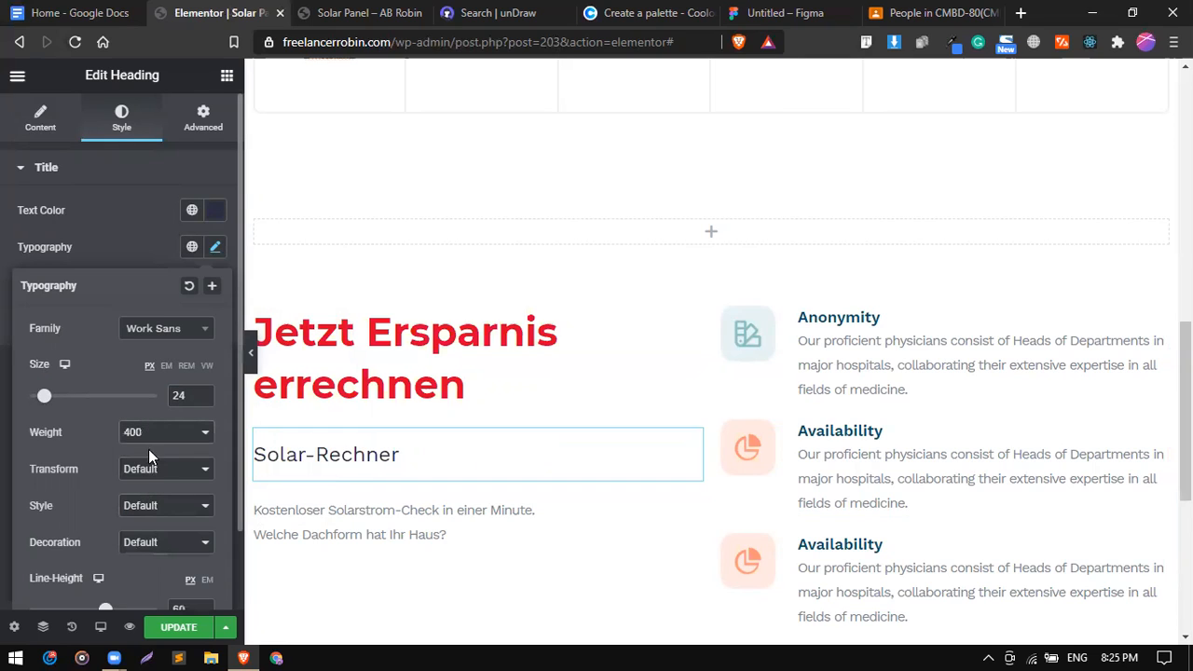
{"action": "left_click", "coordinate": [152, 438]}
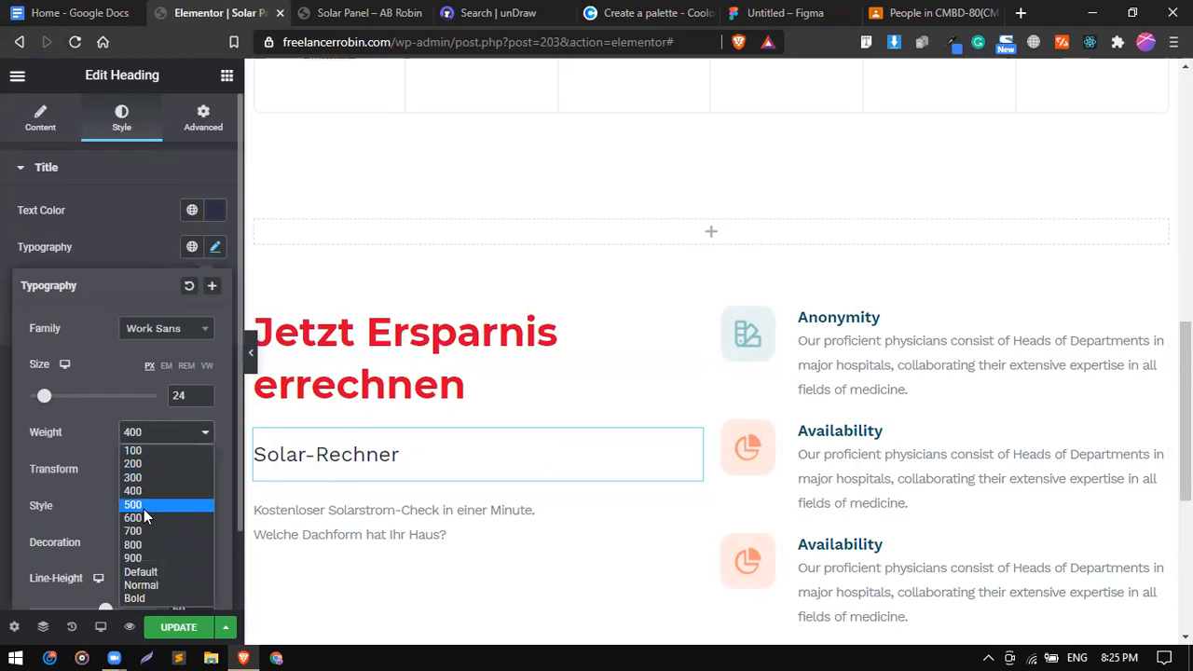
{"action": "left_click", "coordinate": [144, 507]}
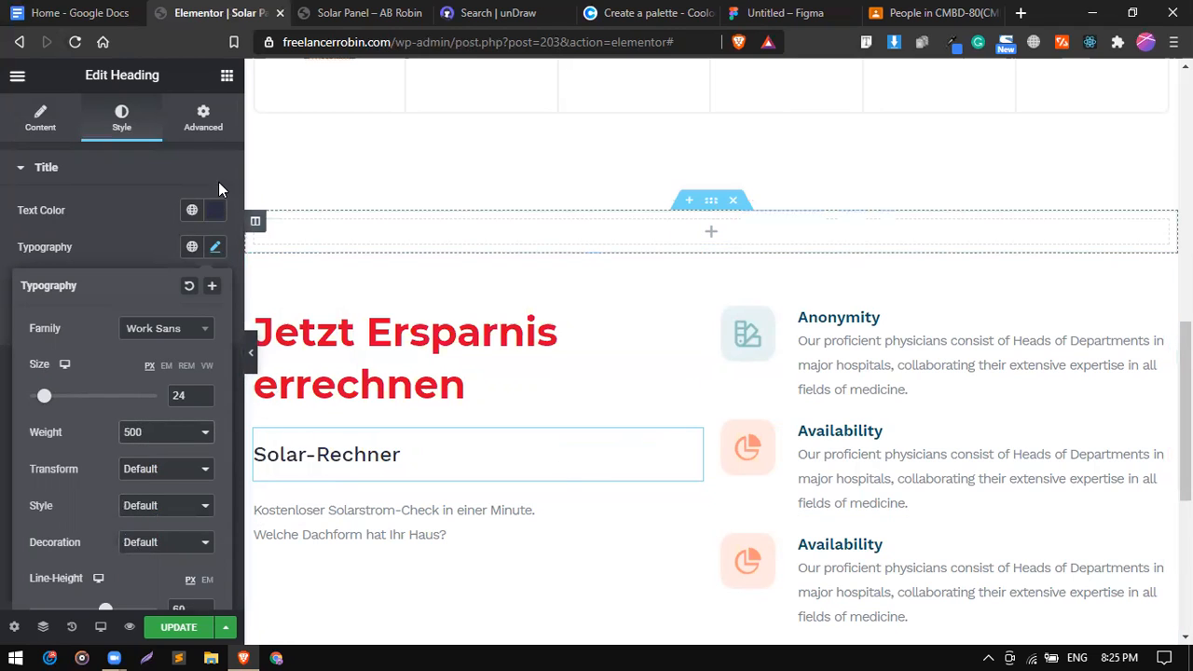
{"action": "left_click", "coordinate": [203, 119]}
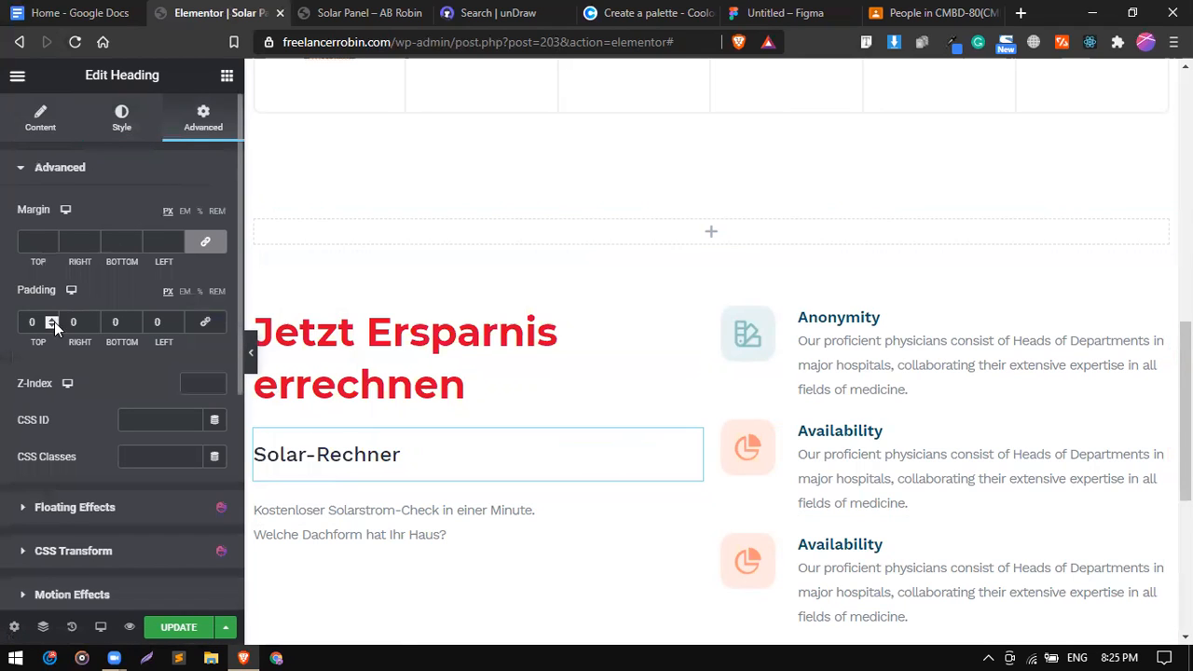
Set the Solar-Rechner heading's linked margin to 0 on all four sides.
{"action": "left_click", "coordinate": [37, 242]}
{"action": "type", "text": "0"}
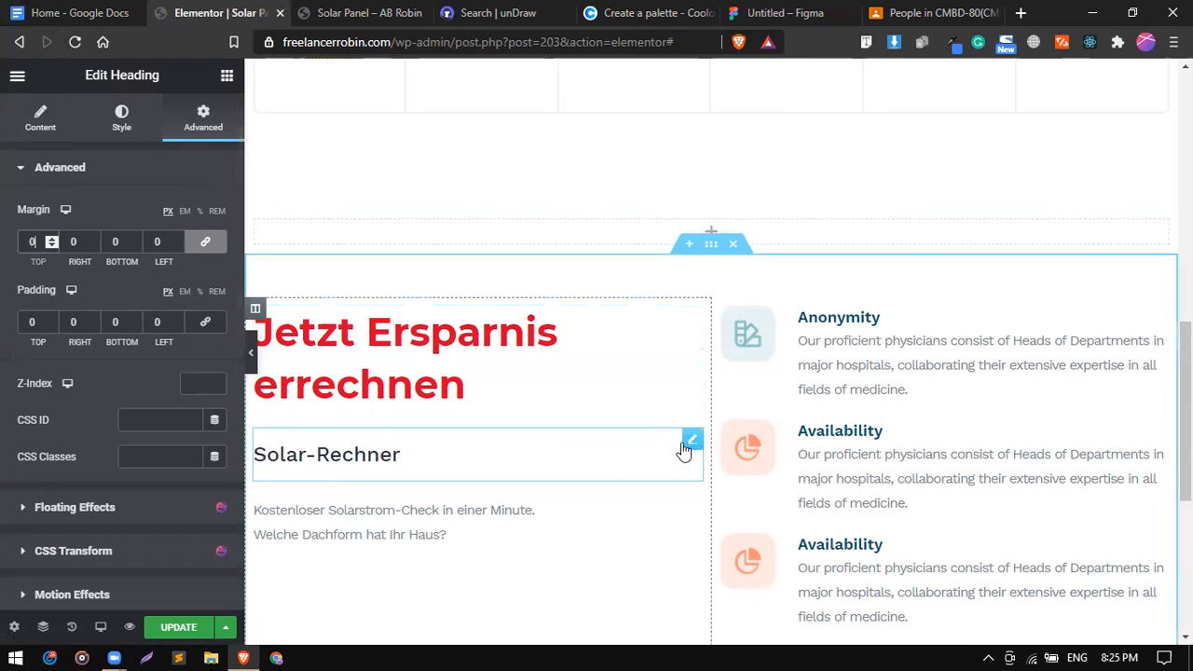
{"action": "left_click", "coordinate": [692, 444]}
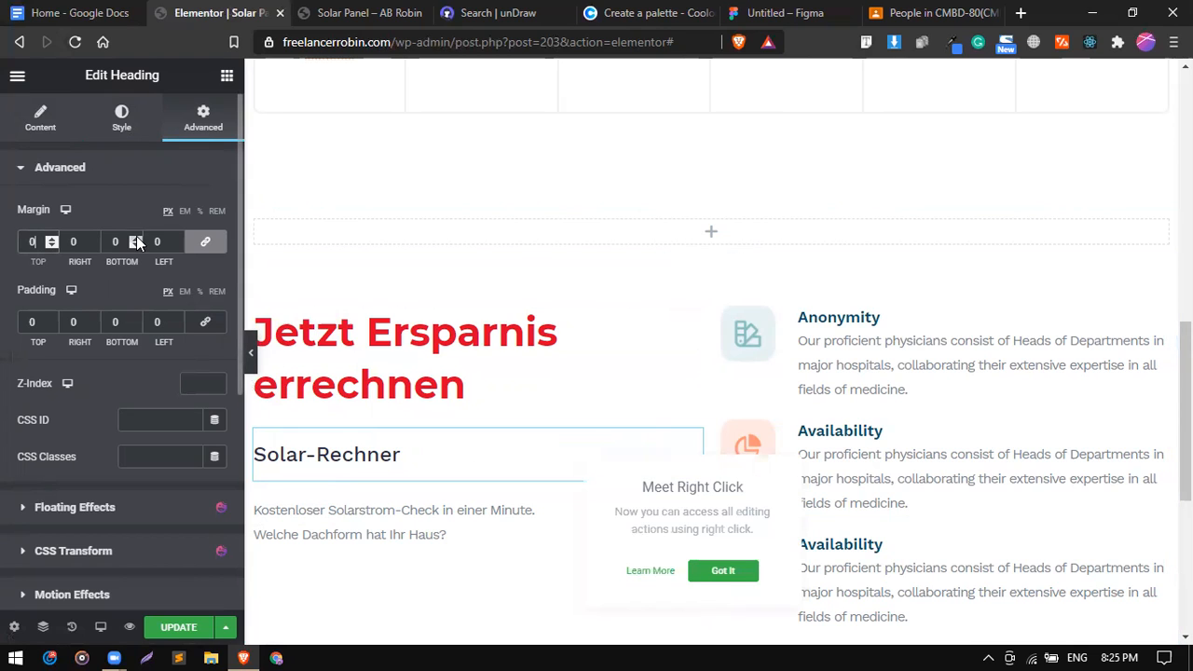
{"action": "left_click", "coordinate": [107, 121]}
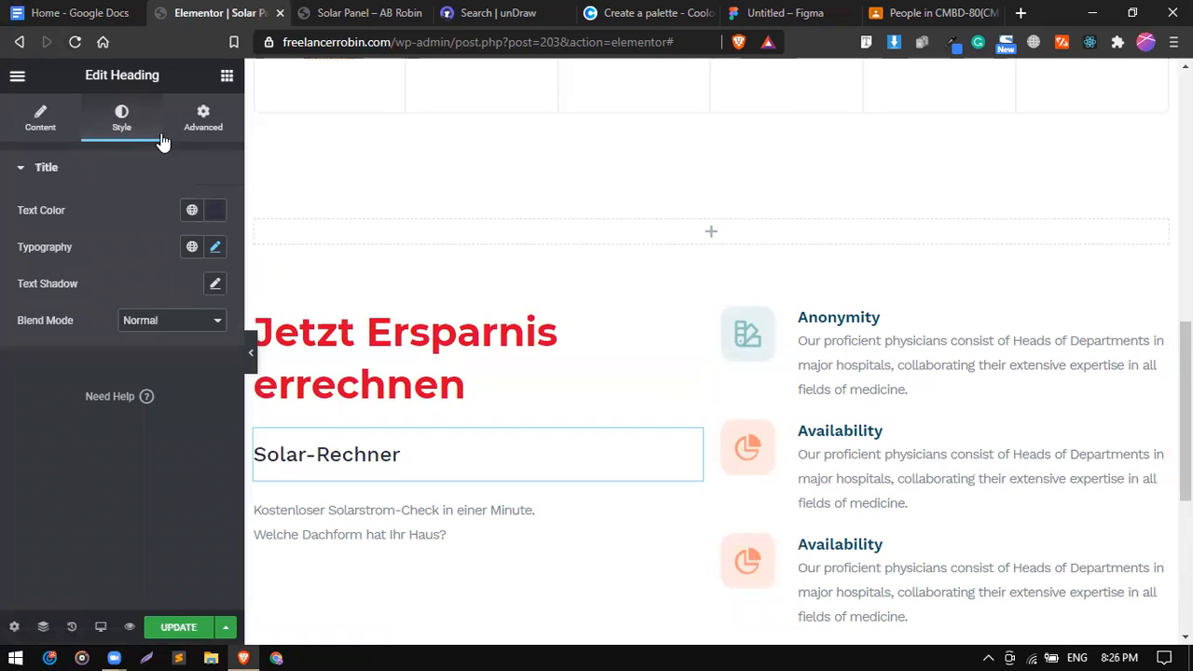
{"action": "left_click", "coordinate": [42, 119]}
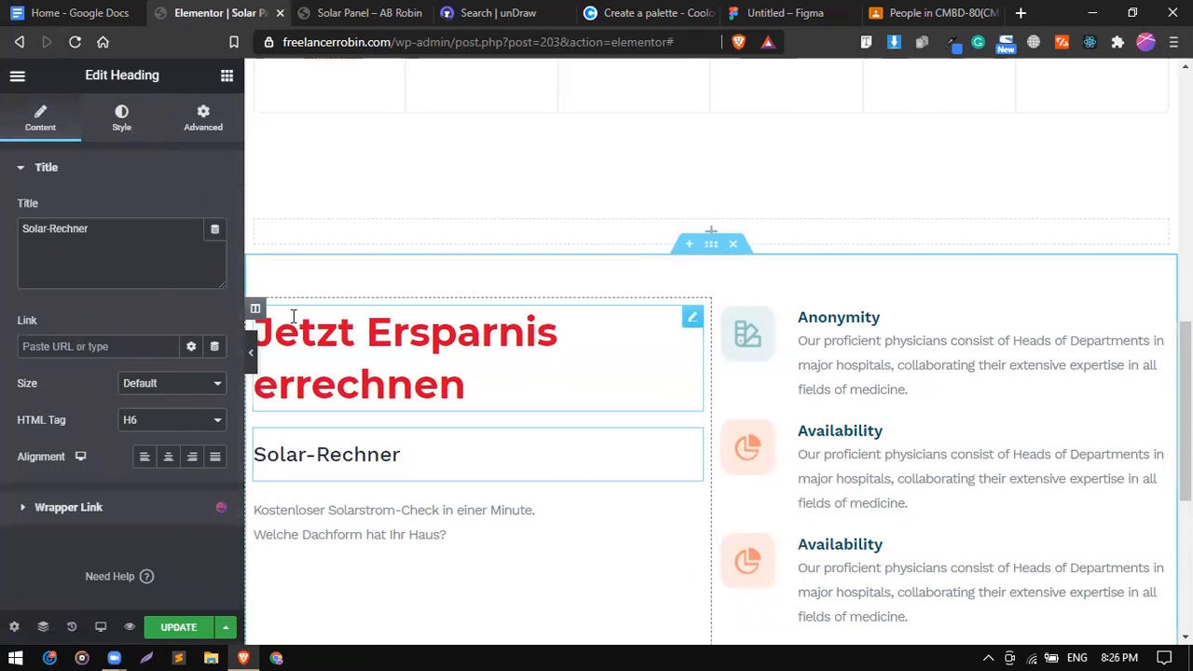
Reduce the left column's Widgets Space to remove the gaps between its widgets.
{"action": "left_click", "coordinate": [258, 313]}
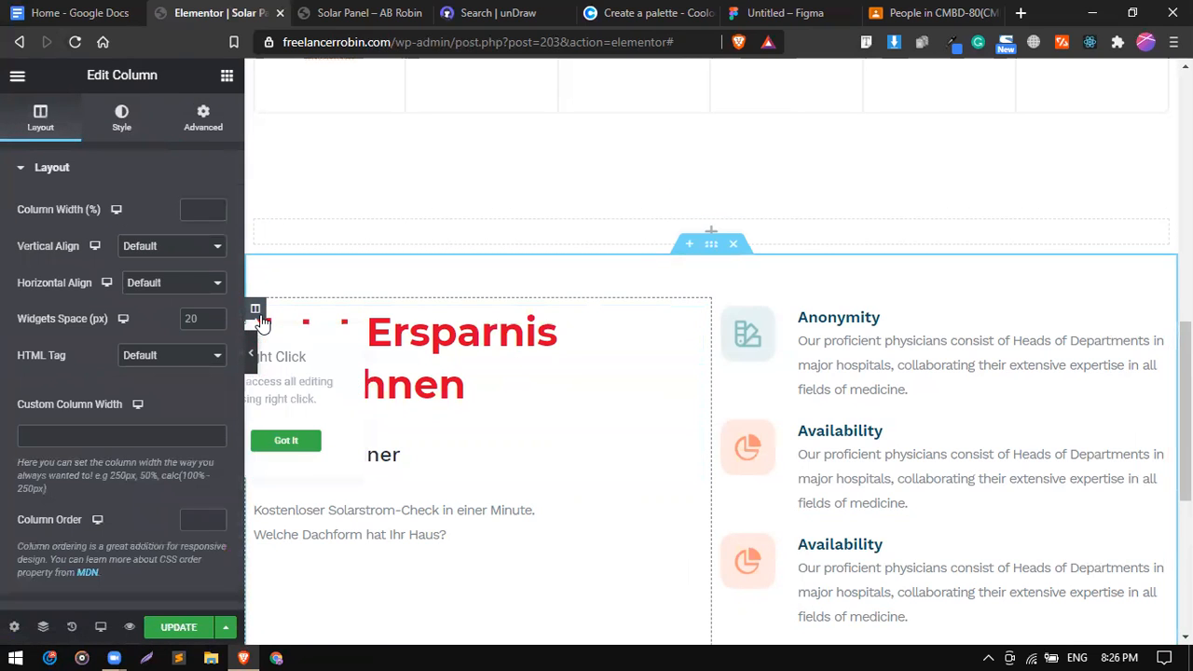
{"action": "left_click", "coordinate": [198, 313]}
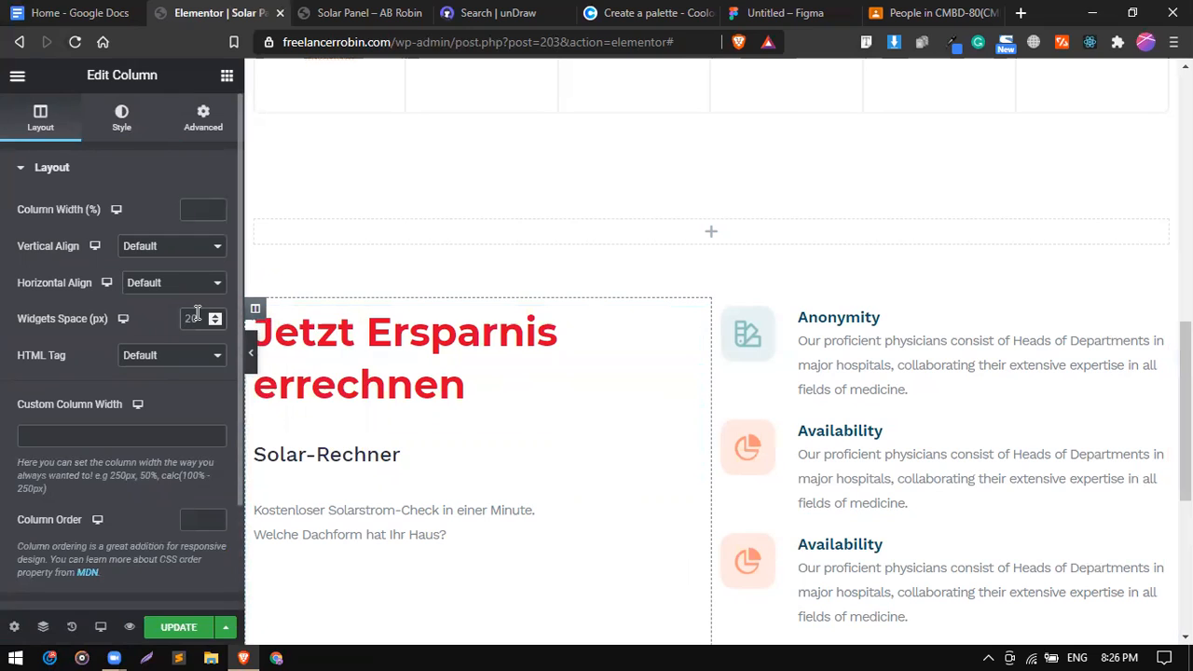
{"action": "type", "text": "1"}
{"action": "scroll", "coordinate": [198, 313], "scroll_direction": "down", "scroll_amount": 7}
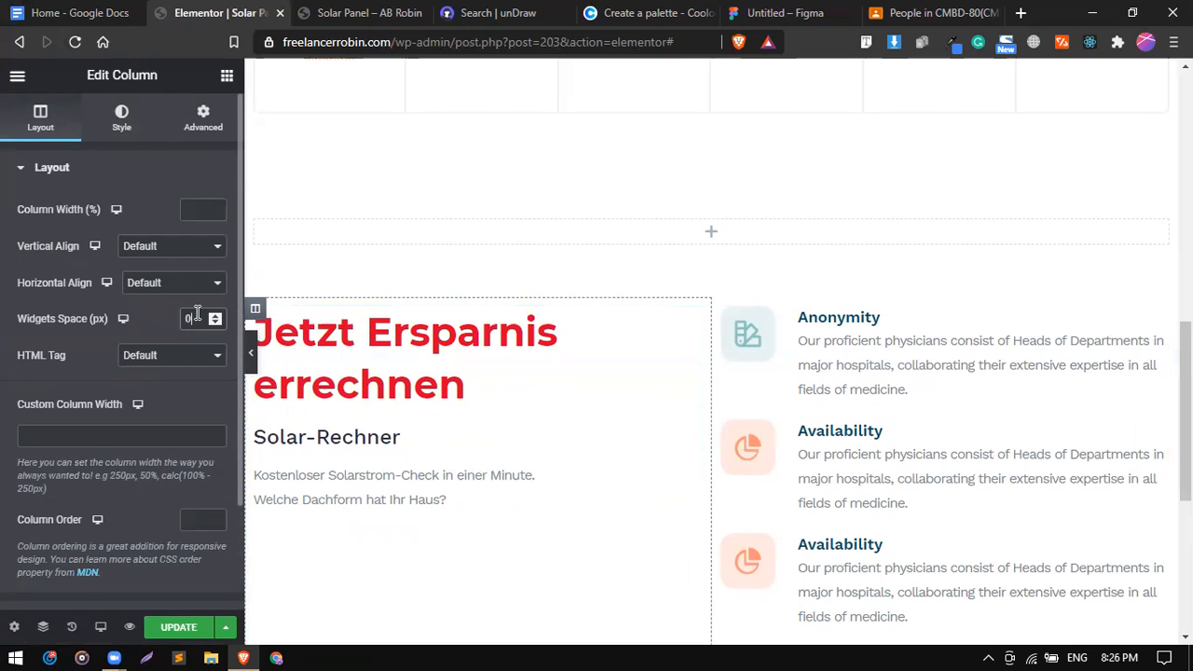
{"action": "scroll", "coordinate": [197, 313], "scroll_direction": "up", "scroll_amount": 5}
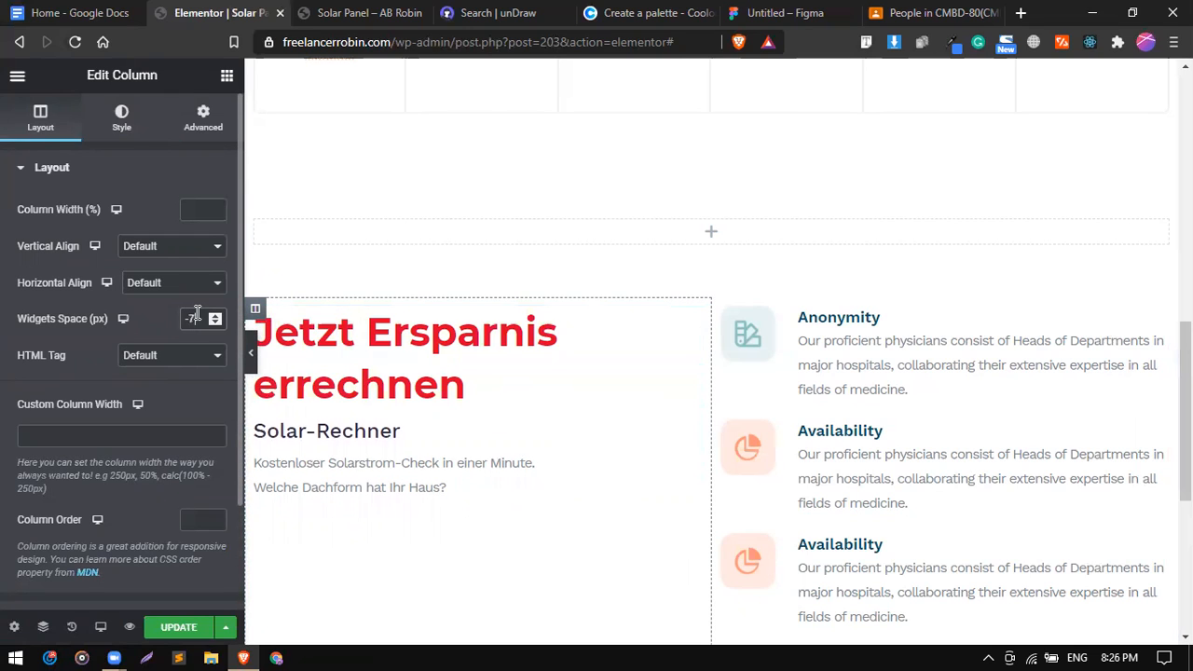
{"action": "scroll", "coordinate": [198, 313], "scroll_direction": "up", "scroll_amount": 1}
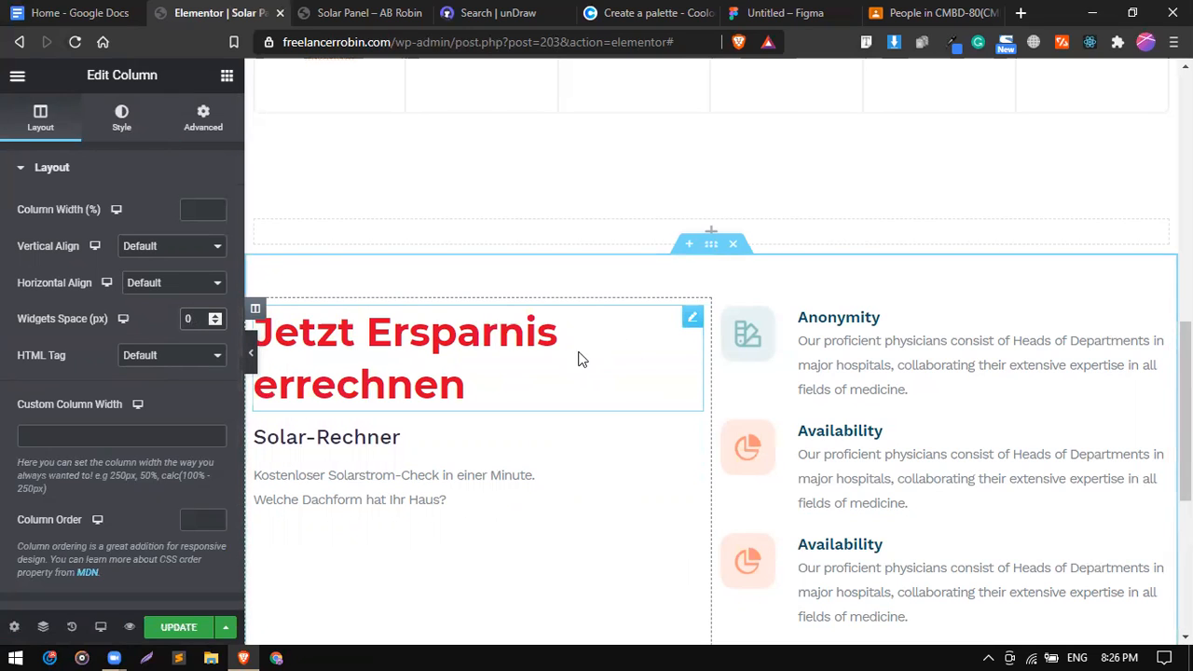
Drag the Solar-Rechner heading's line height down to about 41 px.
{"action": "left_click", "coordinate": [661, 410]}
{"action": "left_click", "coordinate": [575, 442]}
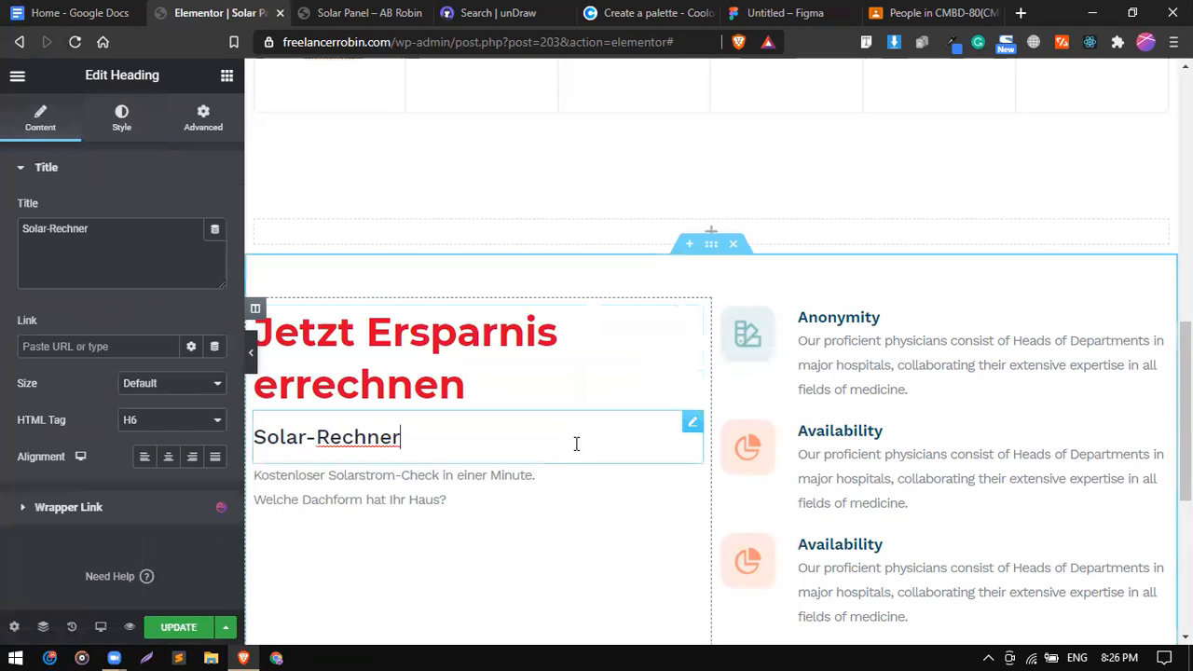
{"action": "left_click", "coordinate": [118, 122]}
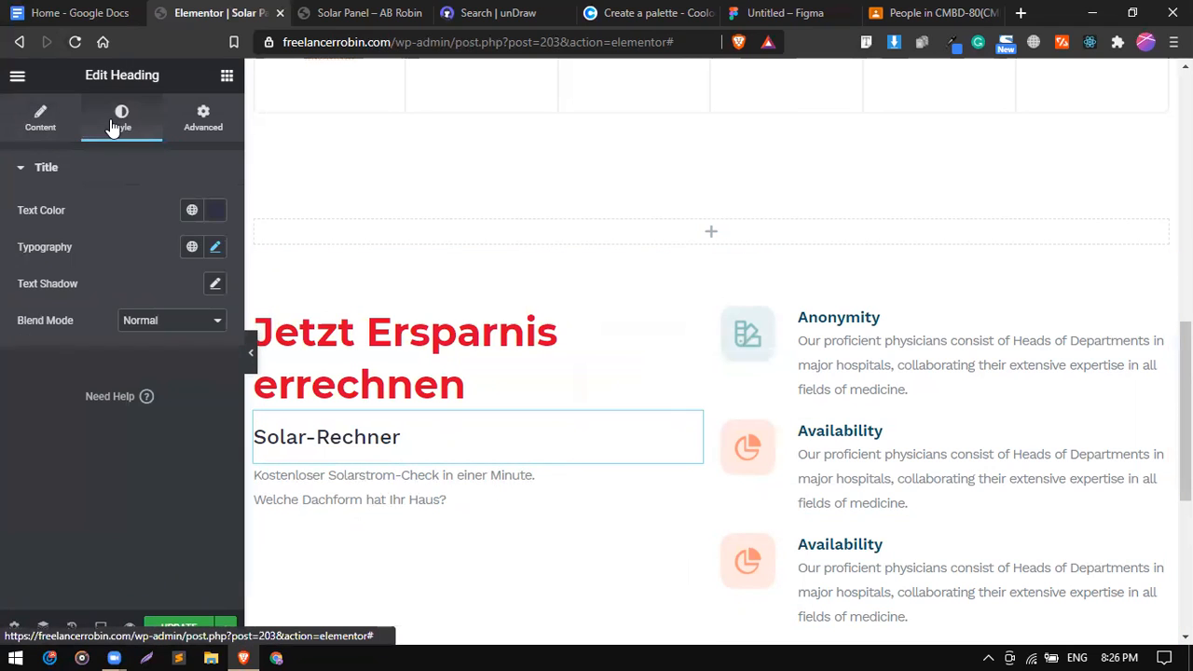
{"action": "left_click", "coordinate": [216, 248]}
{"action": "scroll", "coordinate": [168, 458], "scroll_direction": "down", "scroll_amount": 2}
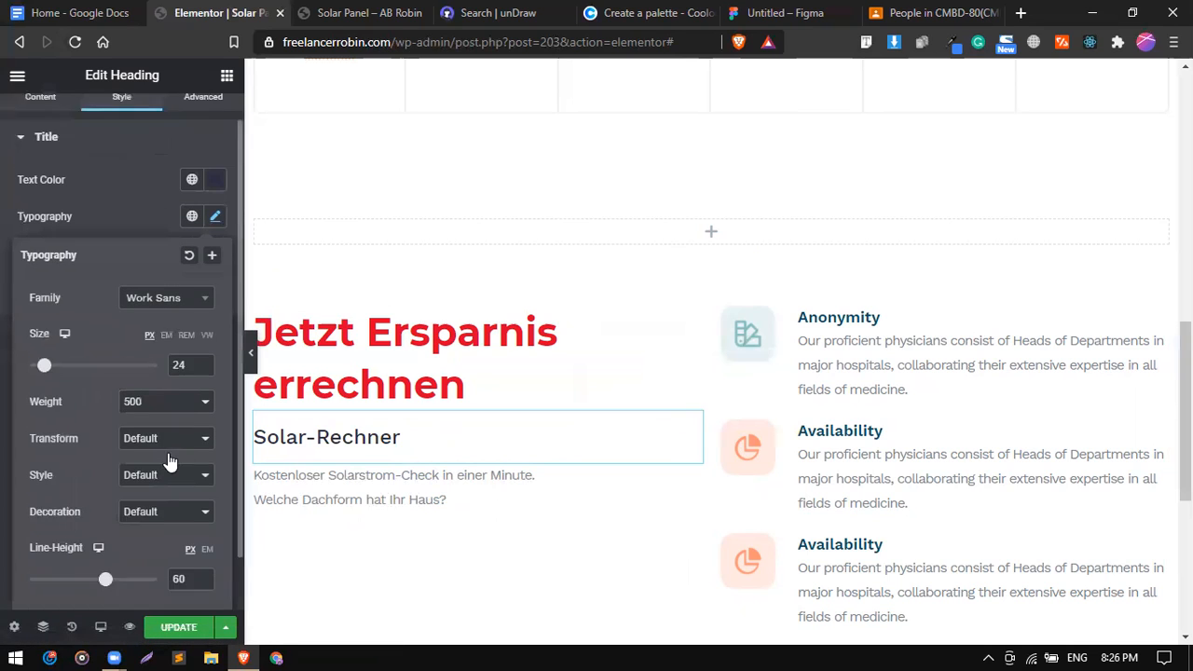
{"action": "left_click_drag", "start_coordinate": [105, 528], "coordinate": [81, 528]}
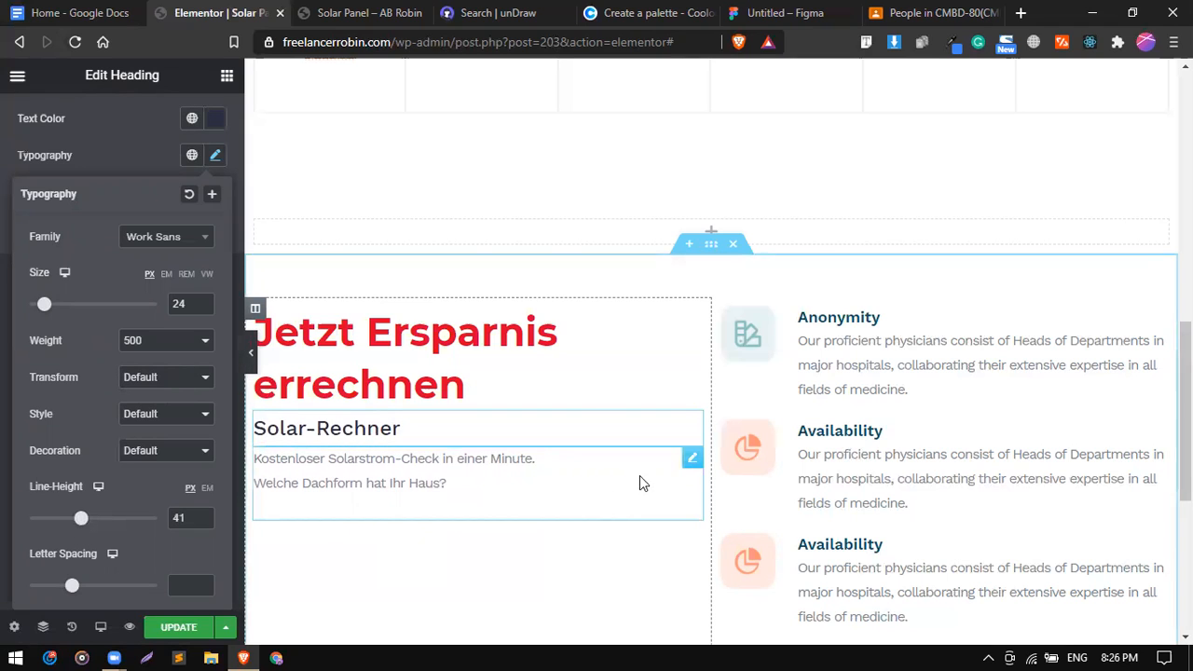
{"action": "left_click", "coordinate": [686, 461]}
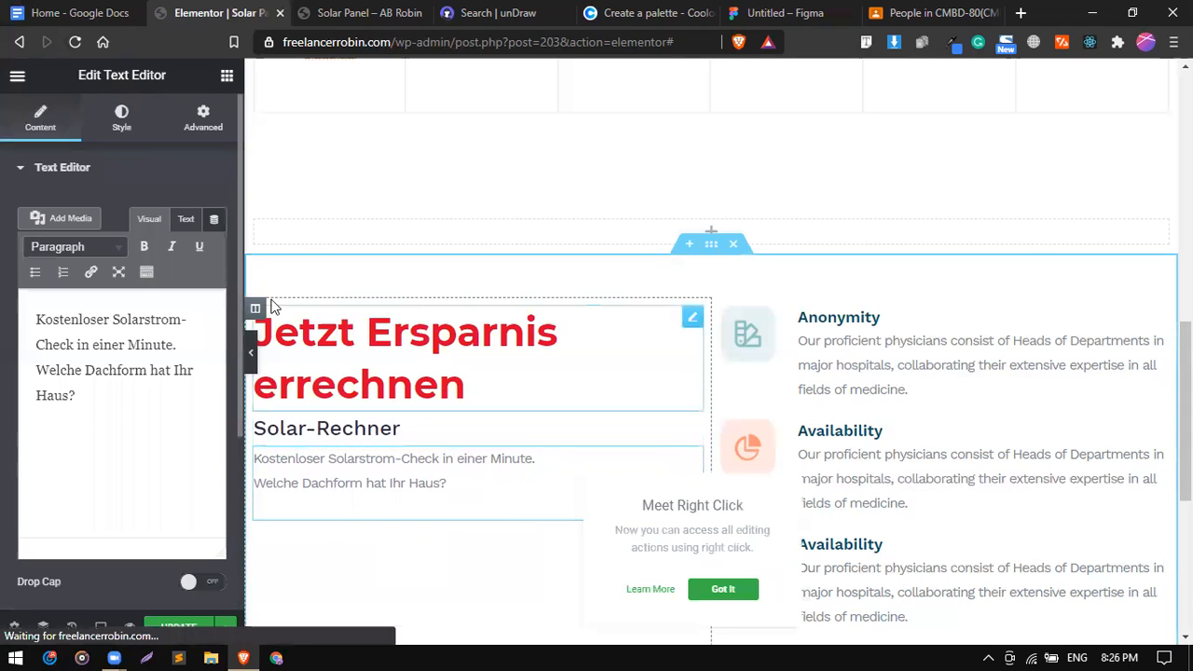
Set the paragraph text to 18 px with an unlinked 30 px top margin.
{"action": "left_click", "coordinate": [121, 121]}
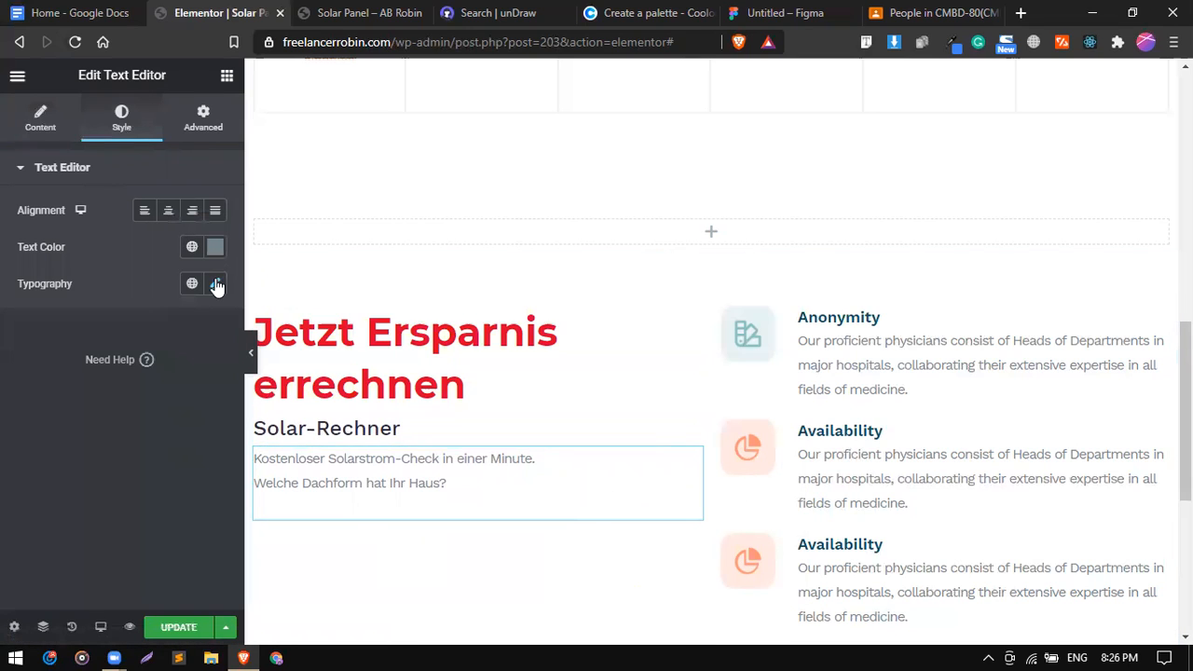
{"action": "left_click", "coordinate": [215, 284]}
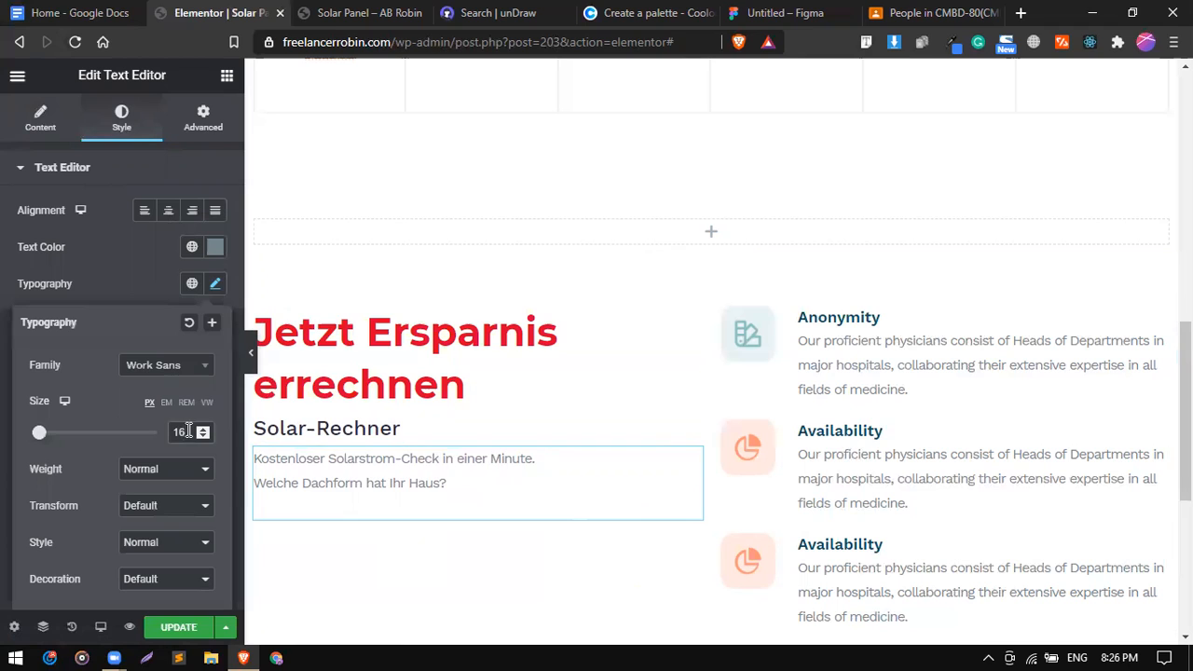
{"action": "scroll", "coordinate": [188, 431], "scroll_direction": "up", "scroll_amount": 2}
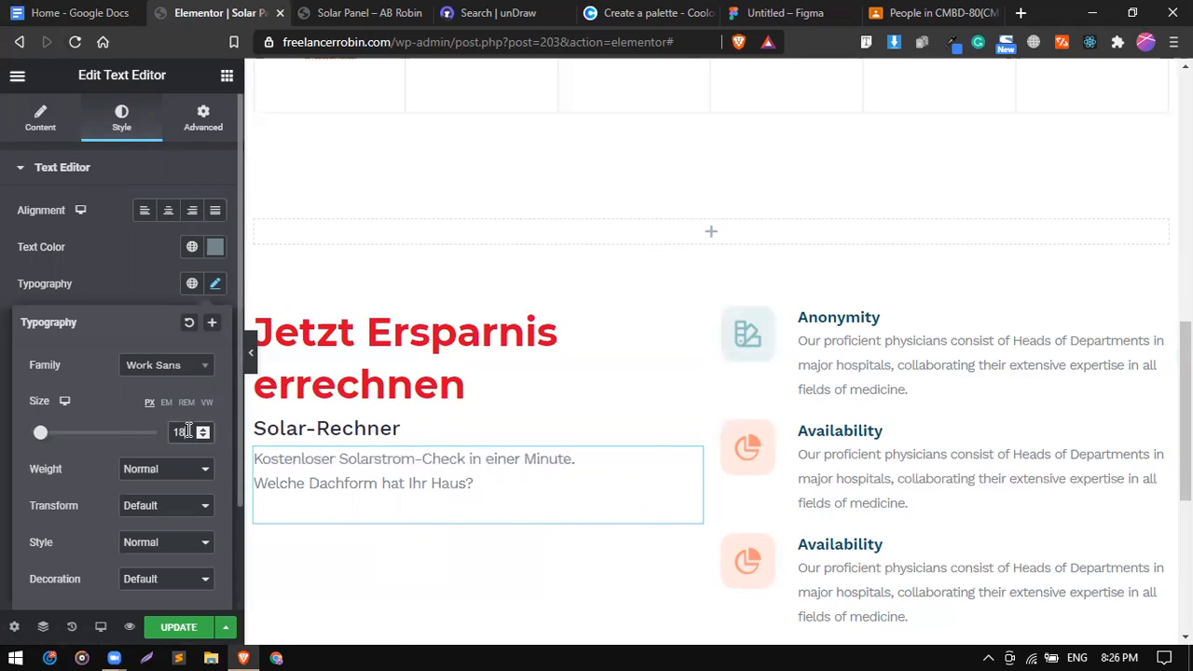
{"action": "left_click", "coordinate": [203, 121]}
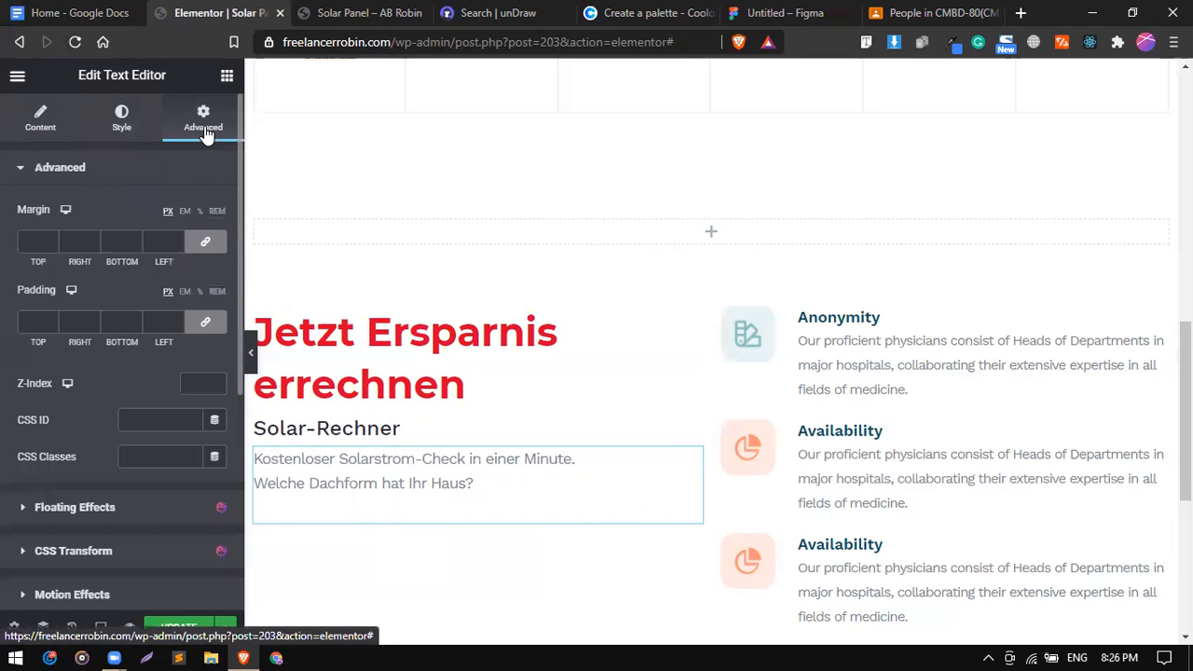
{"action": "left_click", "coordinate": [202, 246]}
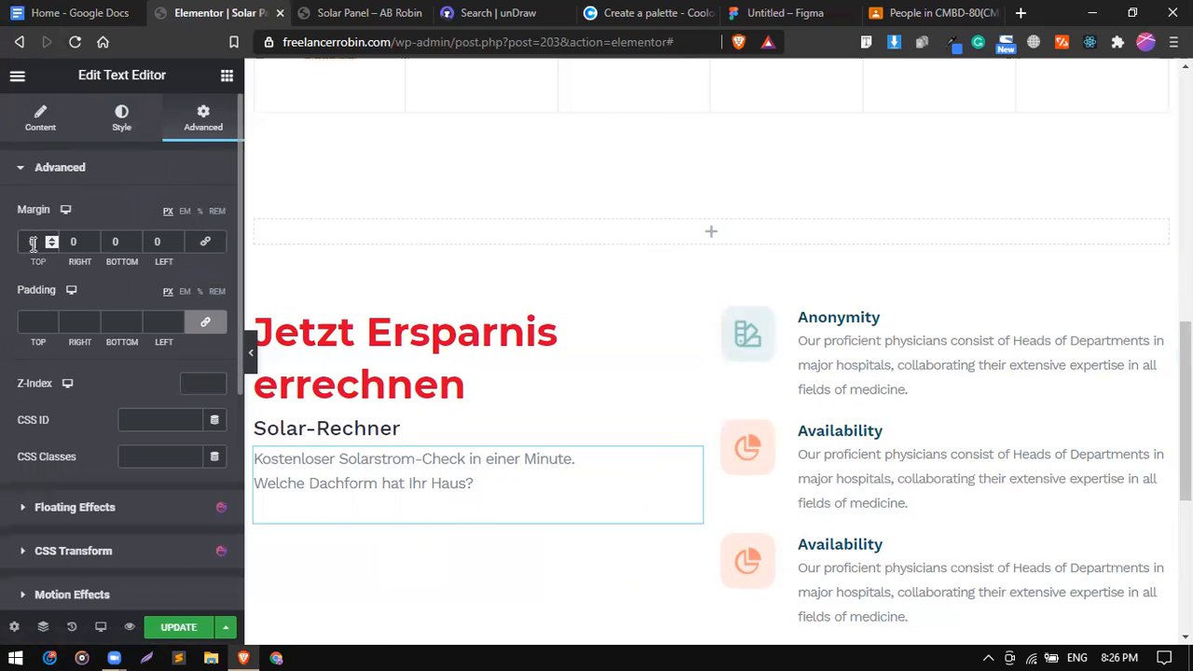
{"action": "type", "text": "10"}
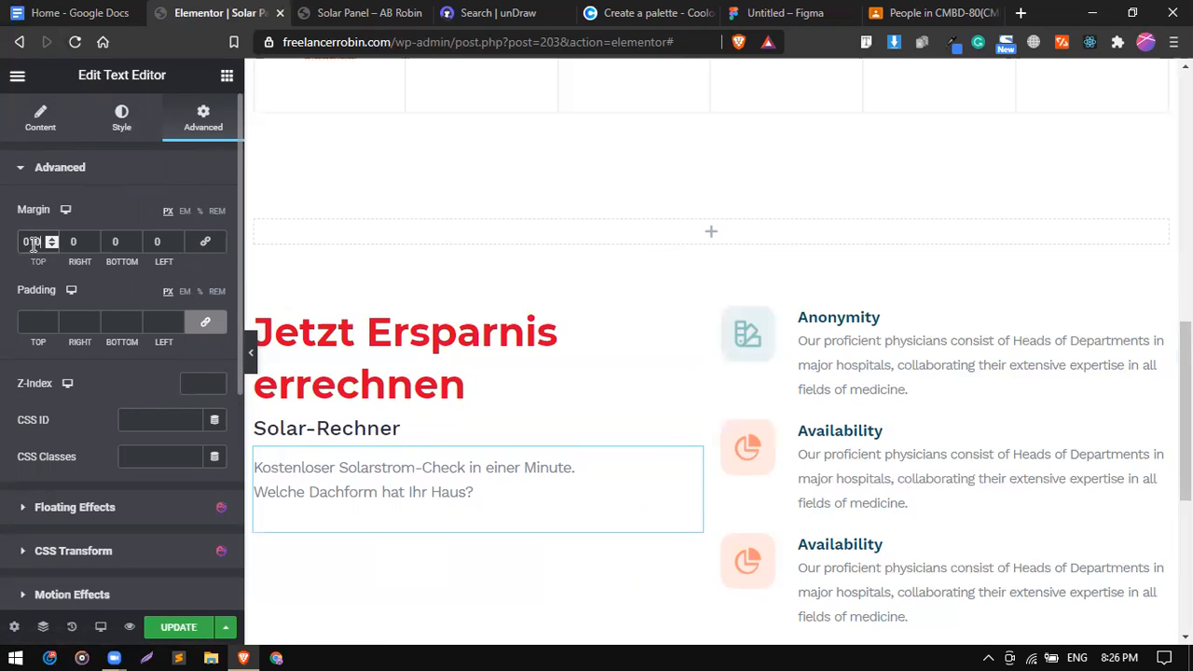
{"action": "key", "text": "BackSpace"}
{"action": "key", "text": "BackSpace"}
{"action": "type", "text": "30"}
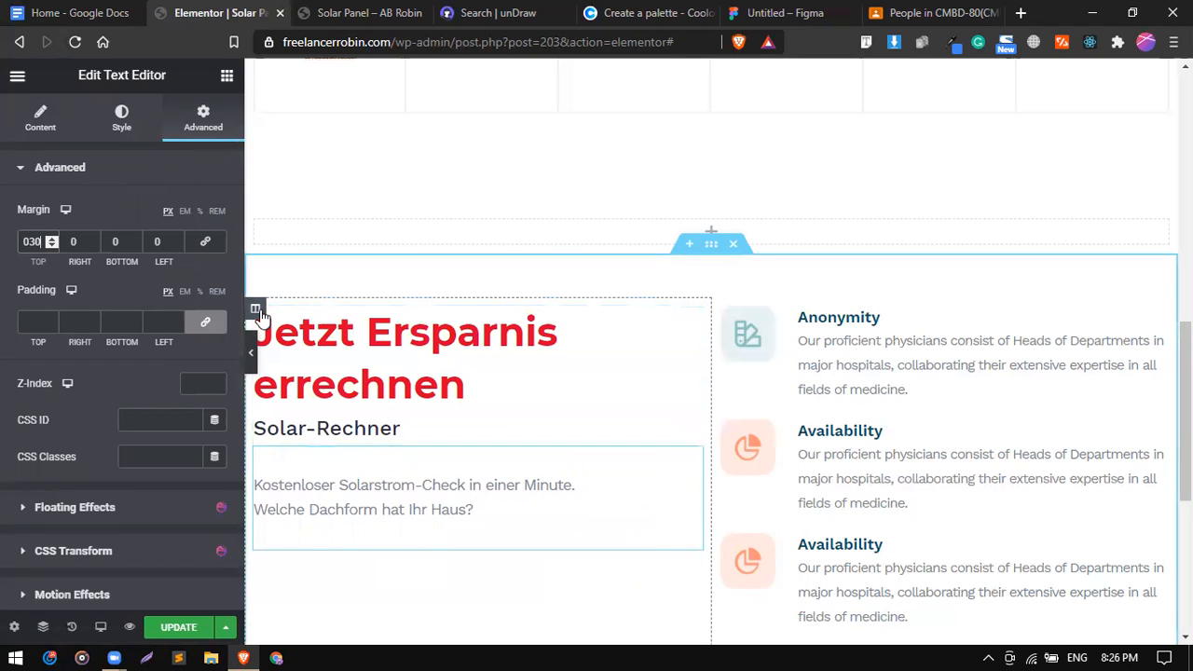
Vertically centre the left column's content with Middle alignment.
{"action": "left_click", "coordinate": [258, 311]}
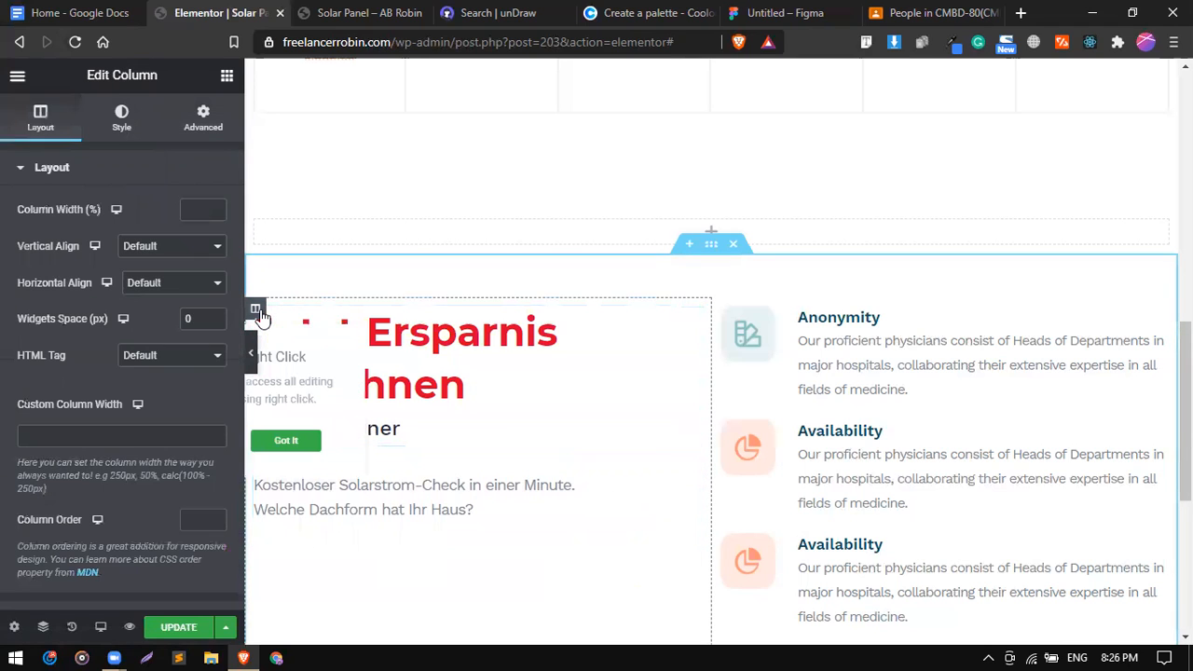
{"action": "left_click", "coordinate": [175, 245]}
{"action": "left_click", "coordinate": [177, 292]}
{"action": "scroll", "coordinate": [602, 351], "scroll_direction": "down", "scroll_amount": 2}
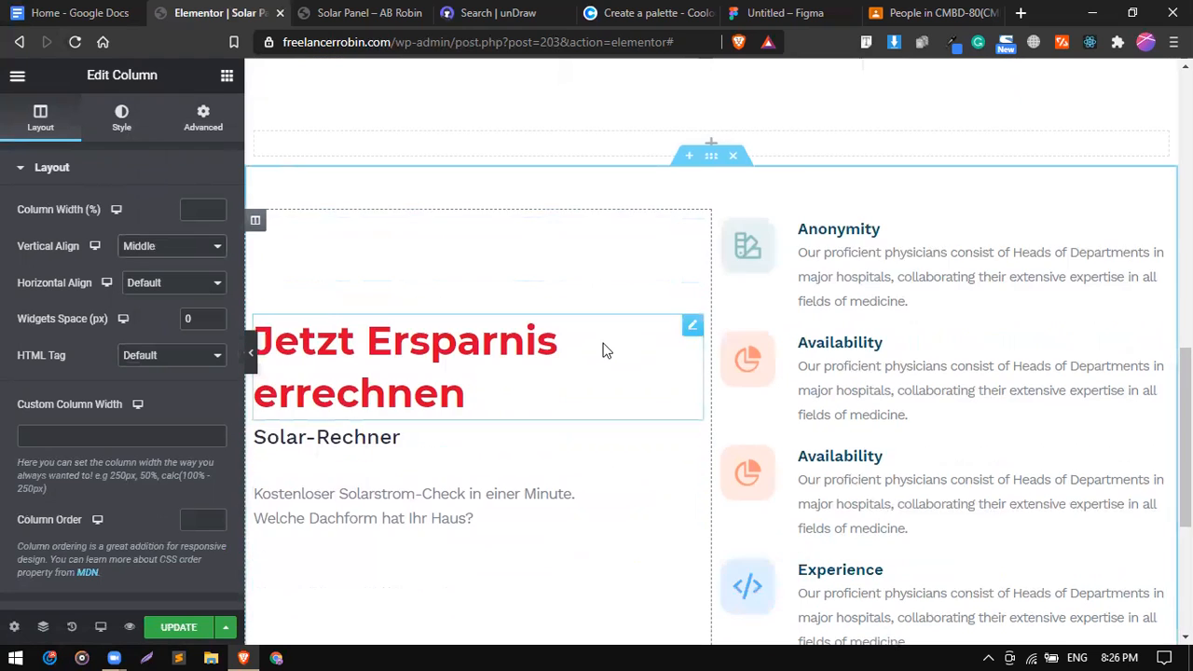
{"action": "scroll", "coordinate": [603, 350], "scroll_direction": "down", "scroll_amount": 1}
{"action": "scroll", "coordinate": [846, 358], "scroll_direction": "up", "scroll_amount": 2}
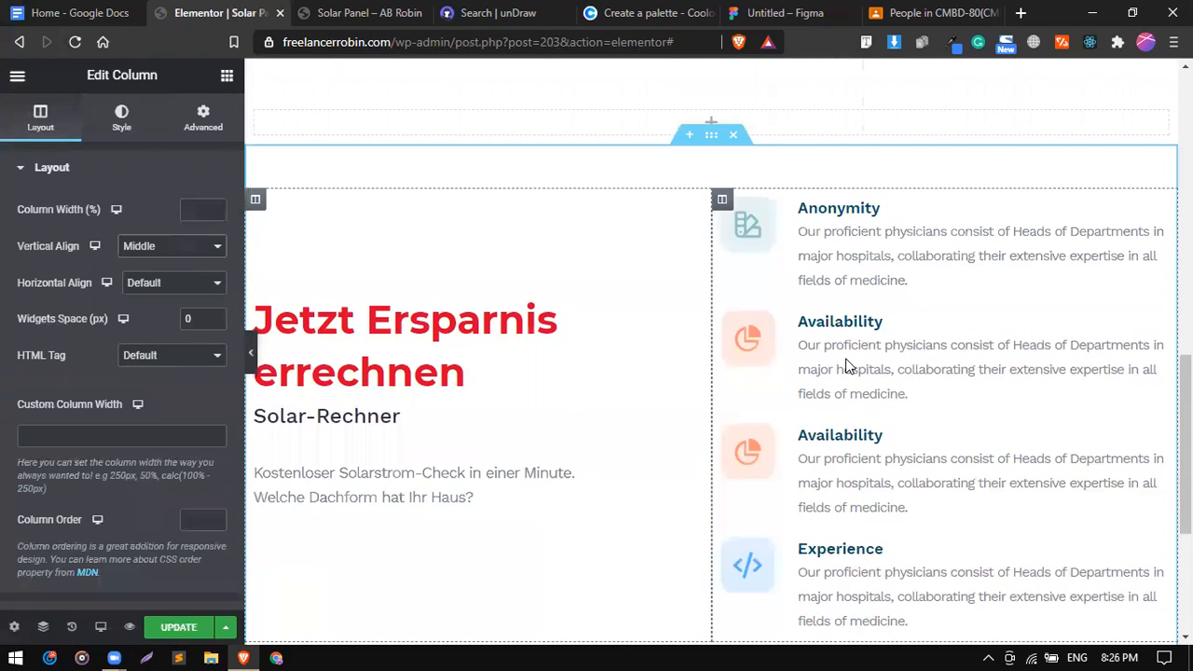
{"action": "scroll", "coordinate": [846, 364], "scroll_direction": "up", "scroll_amount": 2}
{"action": "scroll", "coordinate": [743, 213], "scroll_direction": "down", "scroll_amount": 2}
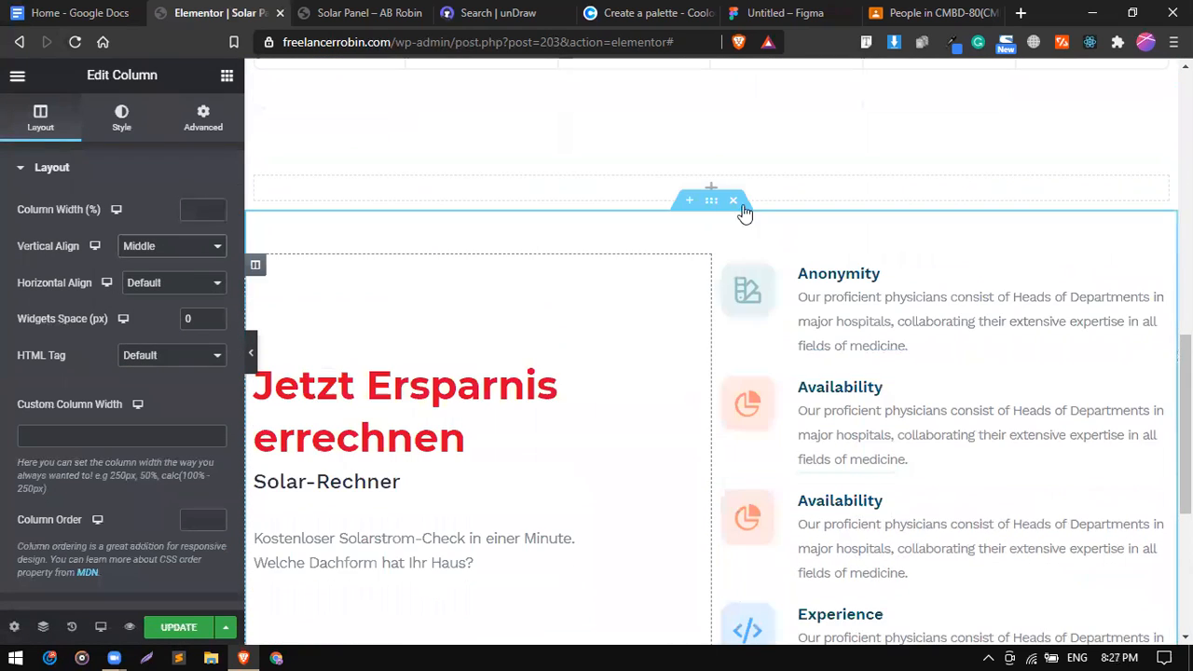
Delete the empty section above the content.
{"action": "left_click", "coordinate": [733, 156]}
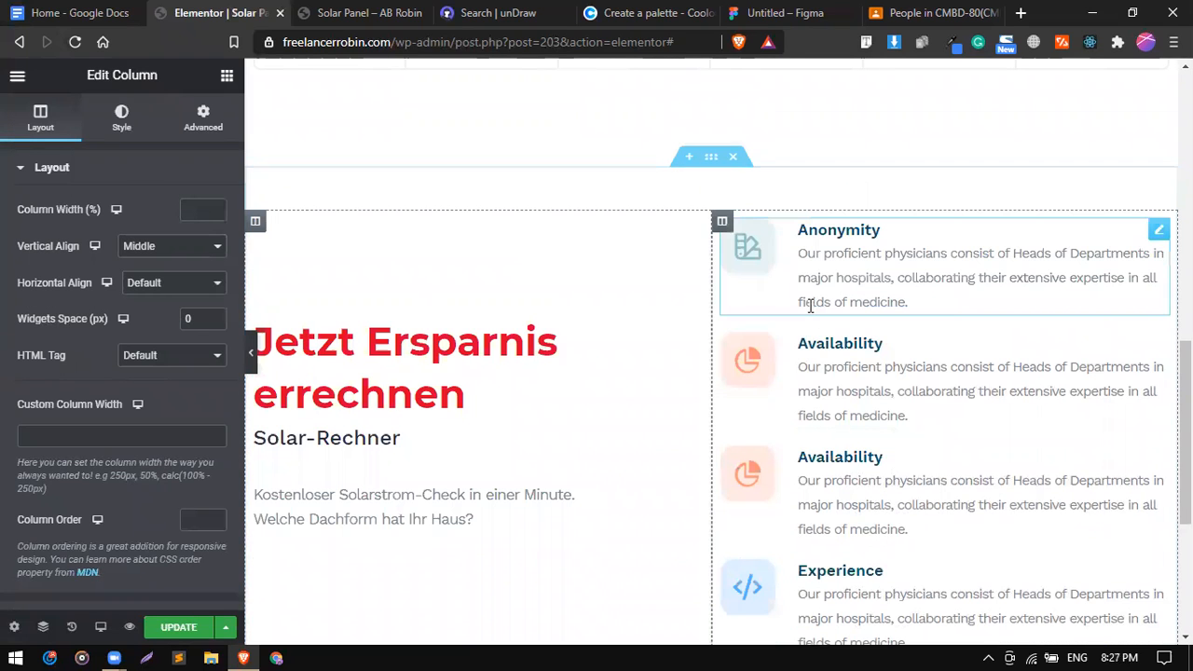
{"action": "scroll", "coordinate": [945, 415], "scroll_direction": "down", "scroll_amount": 1}
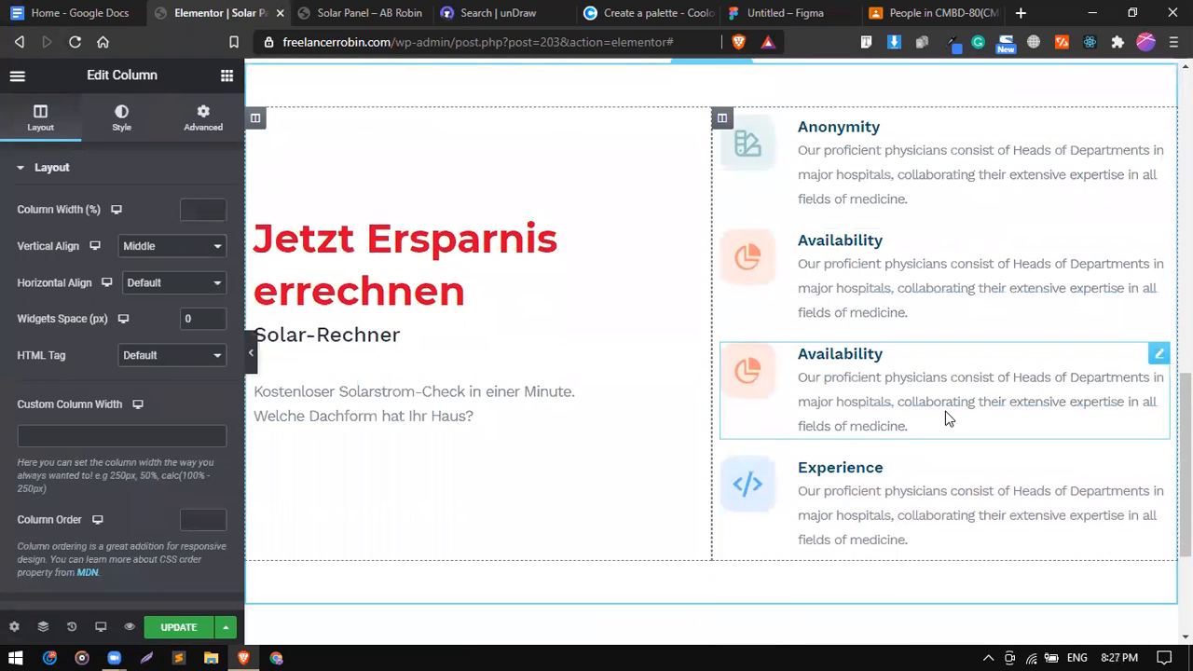
{"action": "scroll", "coordinate": [933, 327], "scroll_direction": "up", "scroll_amount": 1}
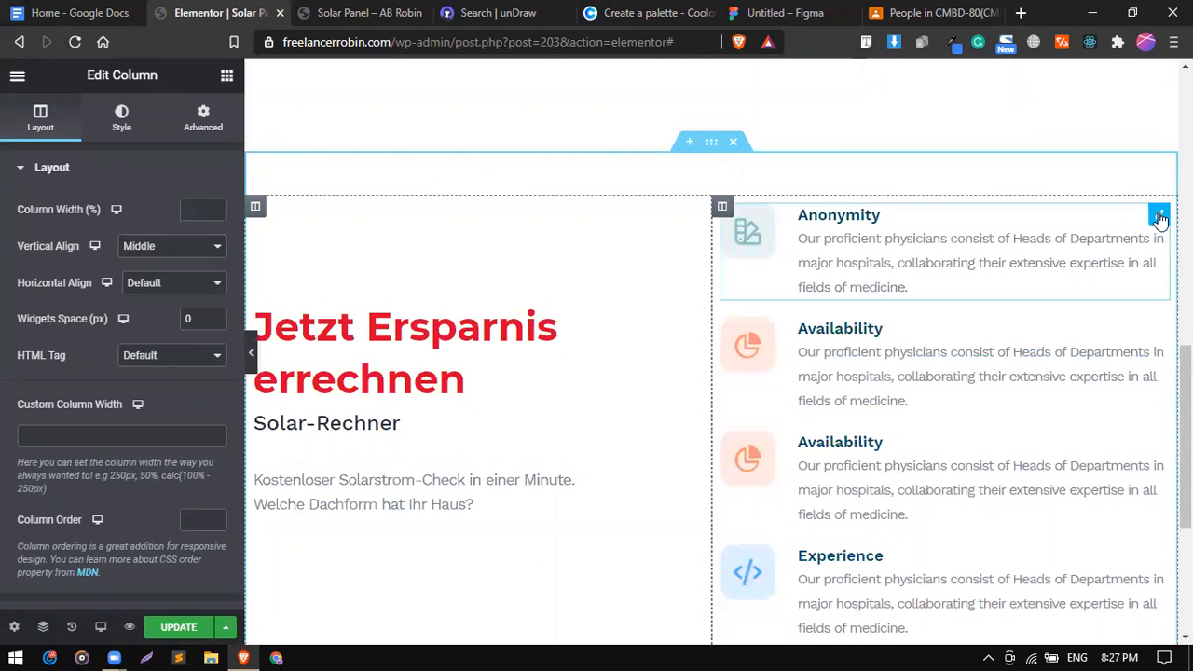
{"action": "left_click", "coordinate": [1160, 218]}
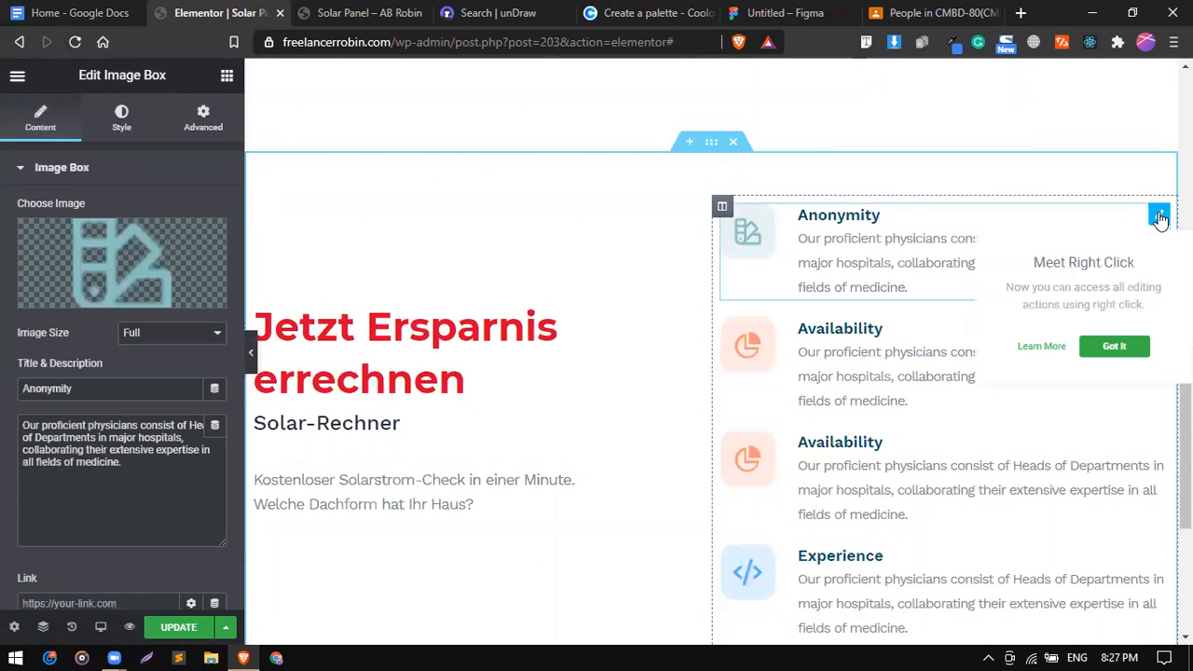
Make the Anonymity feature title red using the saved global colour.
{"action": "left_click", "coordinate": [121, 129]}
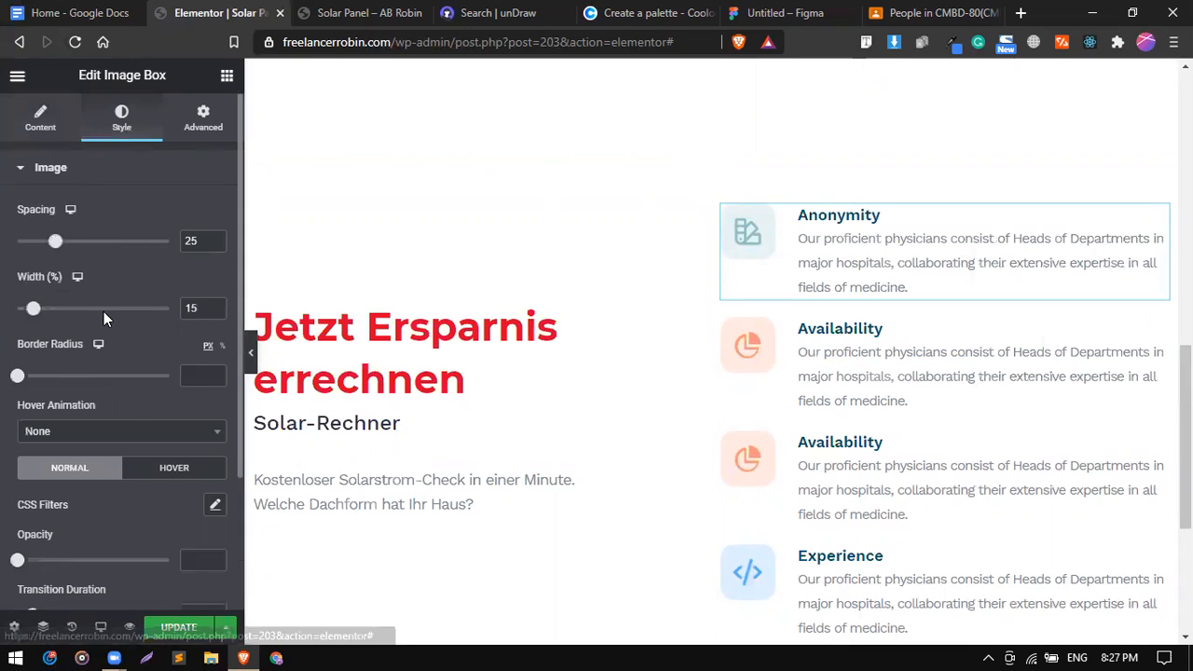
{"action": "scroll", "coordinate": [98, 390], "scroll_direction": "down", "scroll_amount": 2}
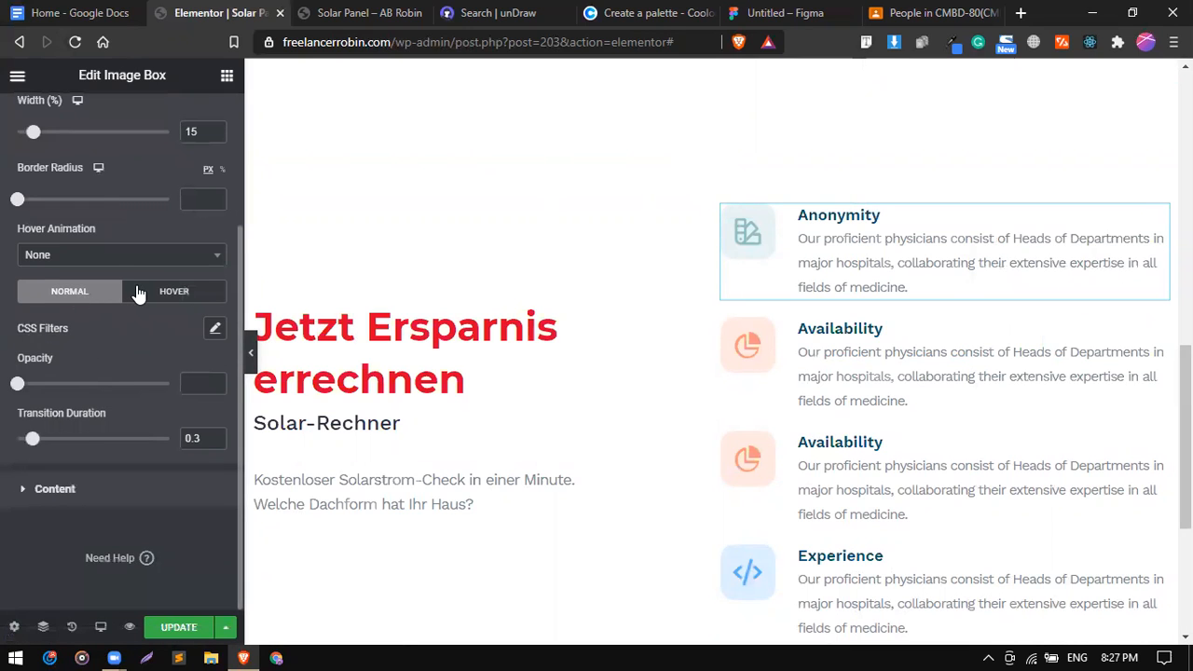
{"action": "left_click", "coordinate": [91, 492]}
{"action": "scroll", "coordinate": [100, 362], "scroll_direction": "down", "scroll_amount": 1}
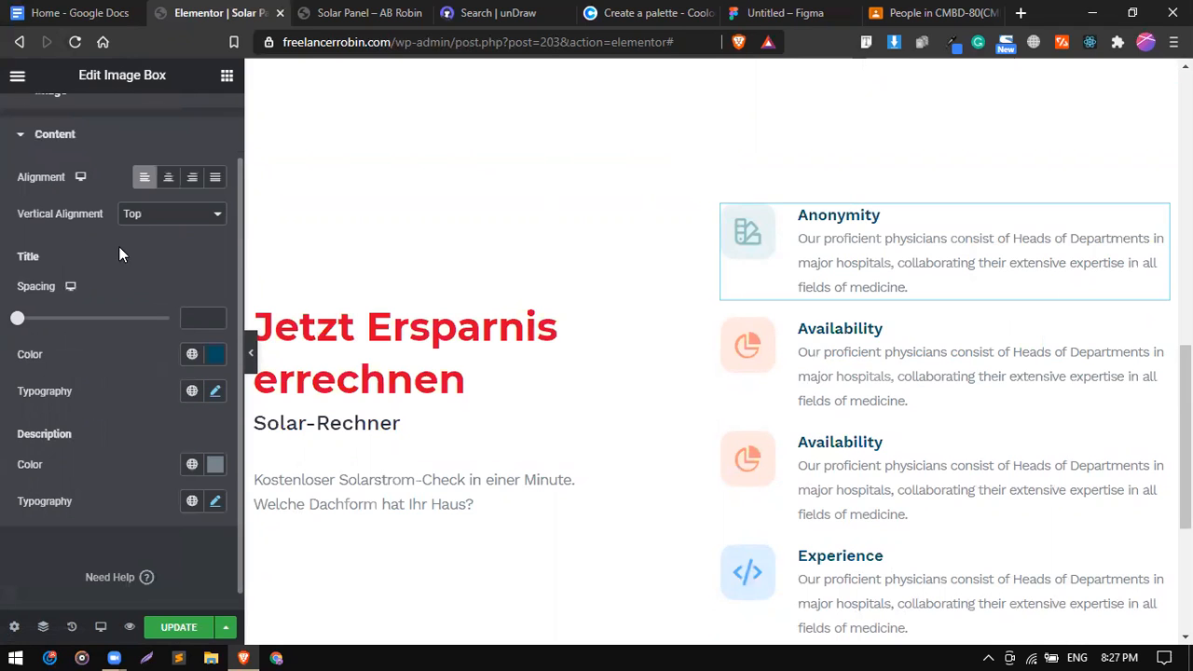
{"action": "left_click", "coordinate": [192, 359]}
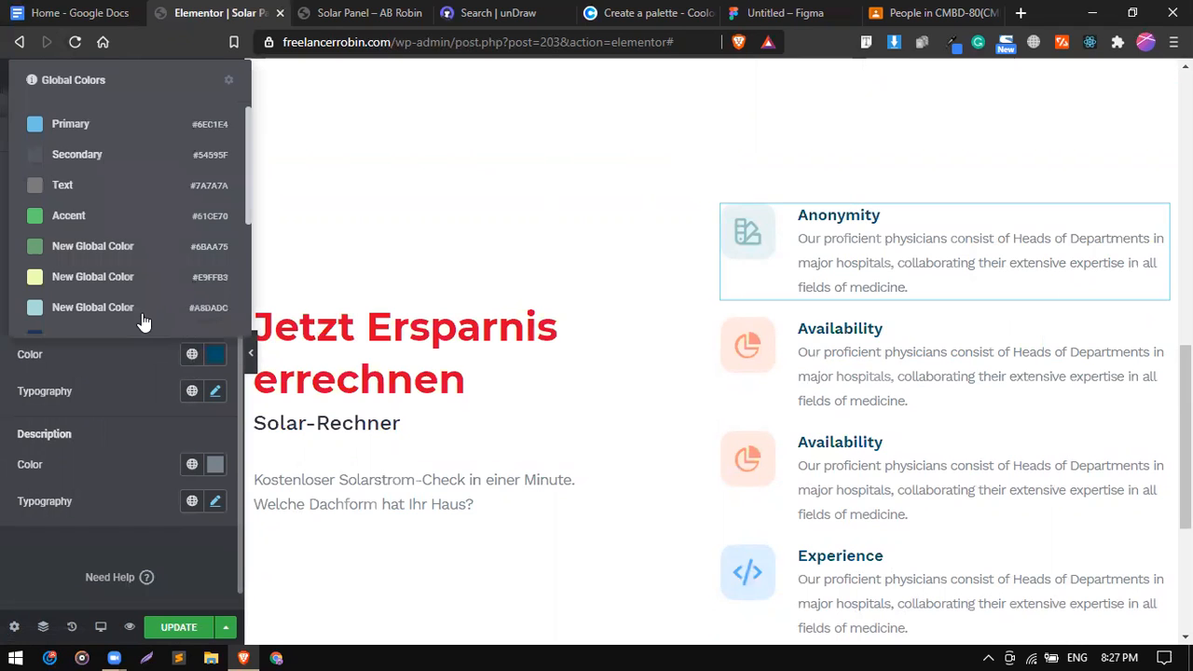
{"action": "scroll", "coordinate": [139, 317], "scroll_direction": "down", "scroll_amount": 3}
{"action": "left_click", "coordinate": [128, 317]}
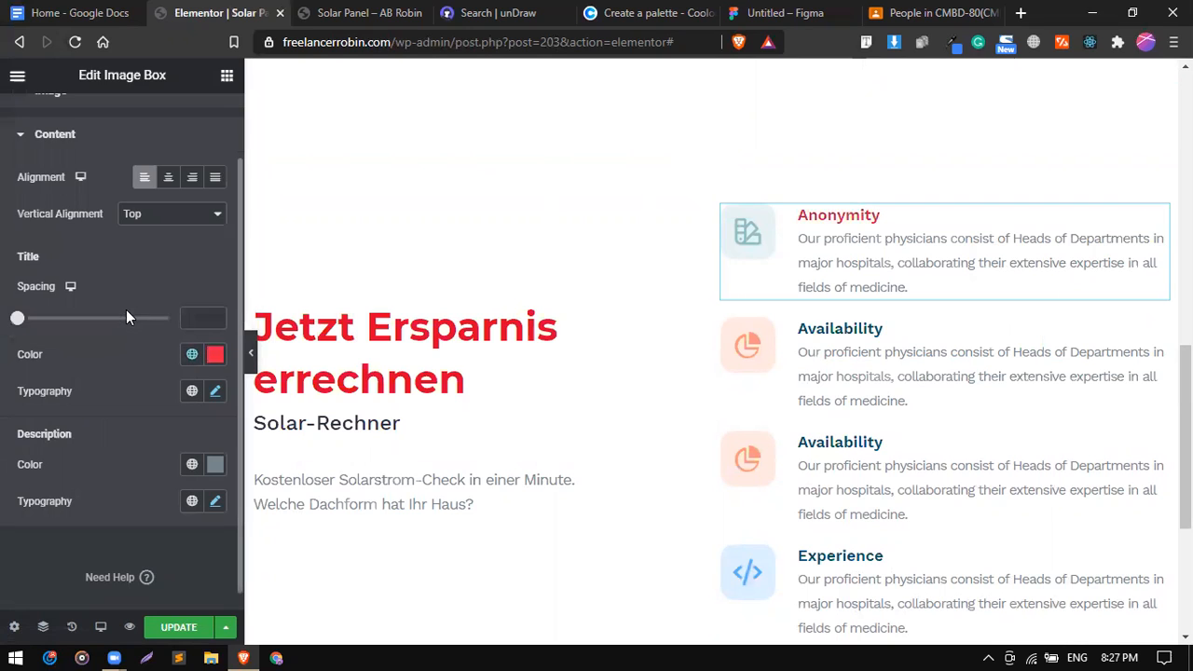
Set the Anonymity title font to Montserrat at weight 800.
{"action": "left_click", "coordinate": [215, 393]}
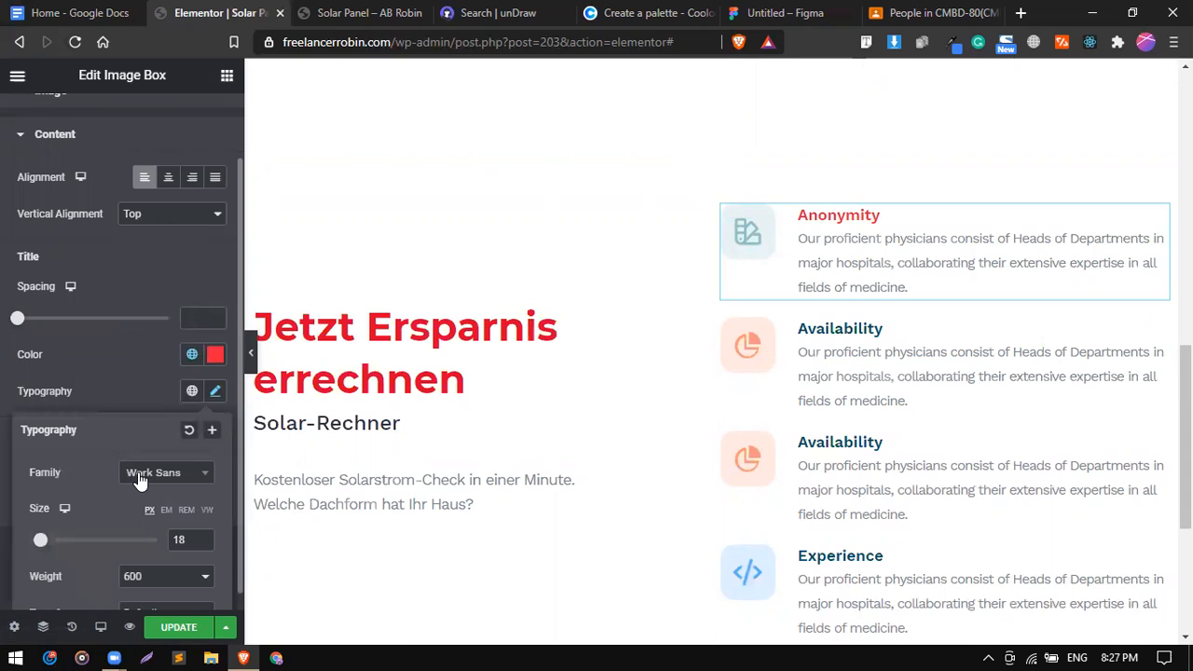
{"action": "left_click", "coordinate": [138, 480]}
{"action": "type", "text": "mont"}
{"action": "key", "text": "Down"}
{"action": "key", "text": "Down"}
{"action": "key", "text": "Return"}
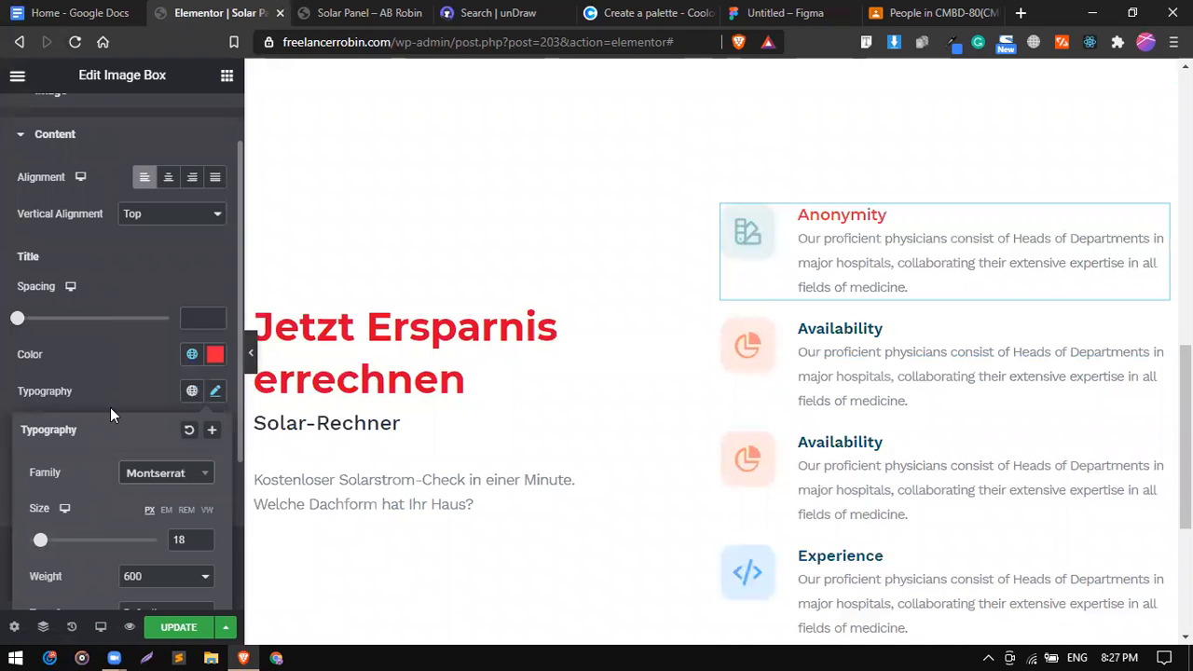
{"action": "scroll", "coordinate": [117, 397], "scroll_direction": "down", "scroll_amount": 1}
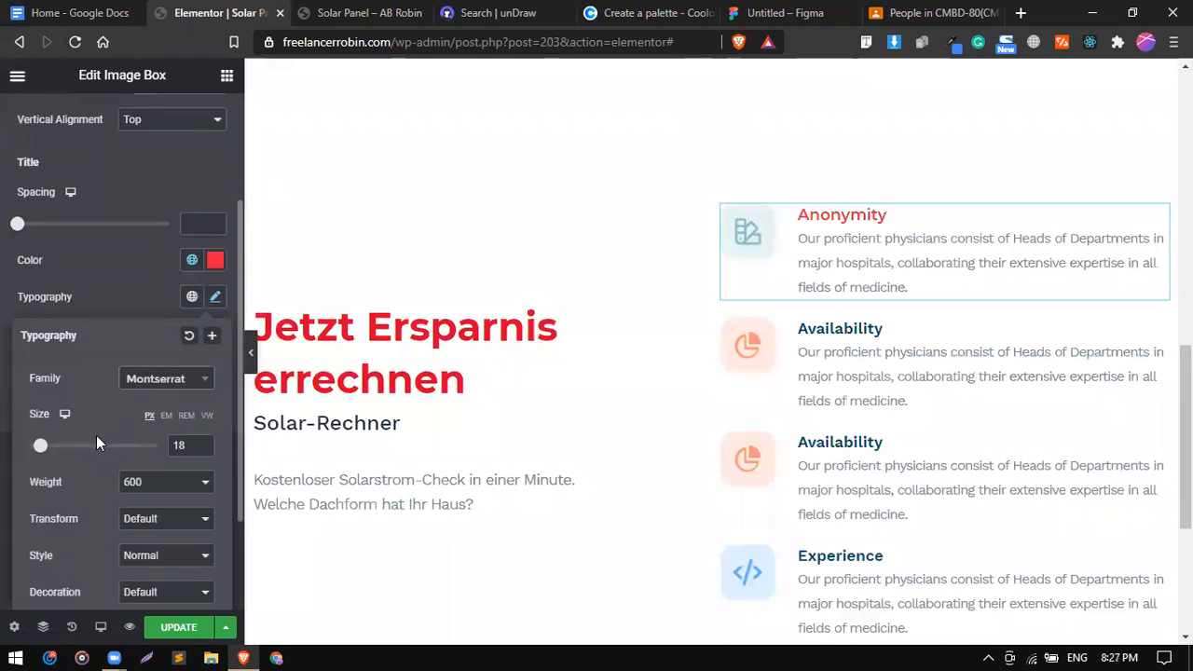
{"action": "left_click", "coordinate": [181, 484]}
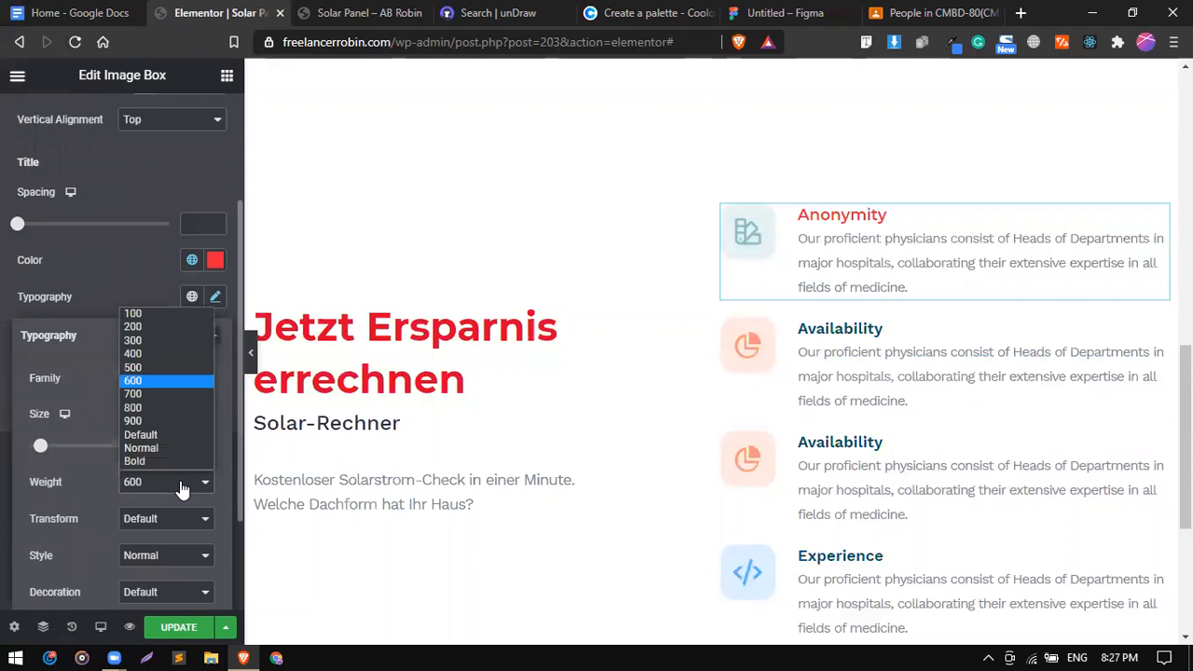
{"action": "left_click", "coordinate": [151, 407]}
{"action": "left_click", "coordinate": [160, 286]}
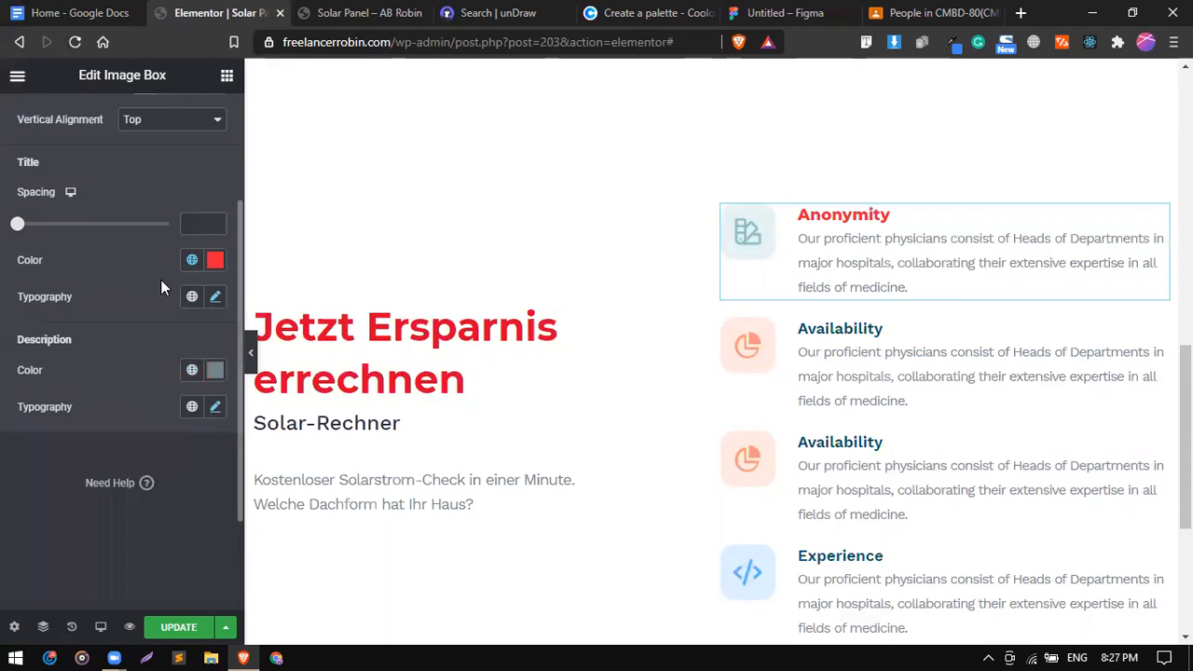
Copy the grey Manatee colour value from the Coolors palette.
{"action": "left_click", "coordinate": [191, 370]}
{"action": "left_click", "coordinate": [103, 395]}
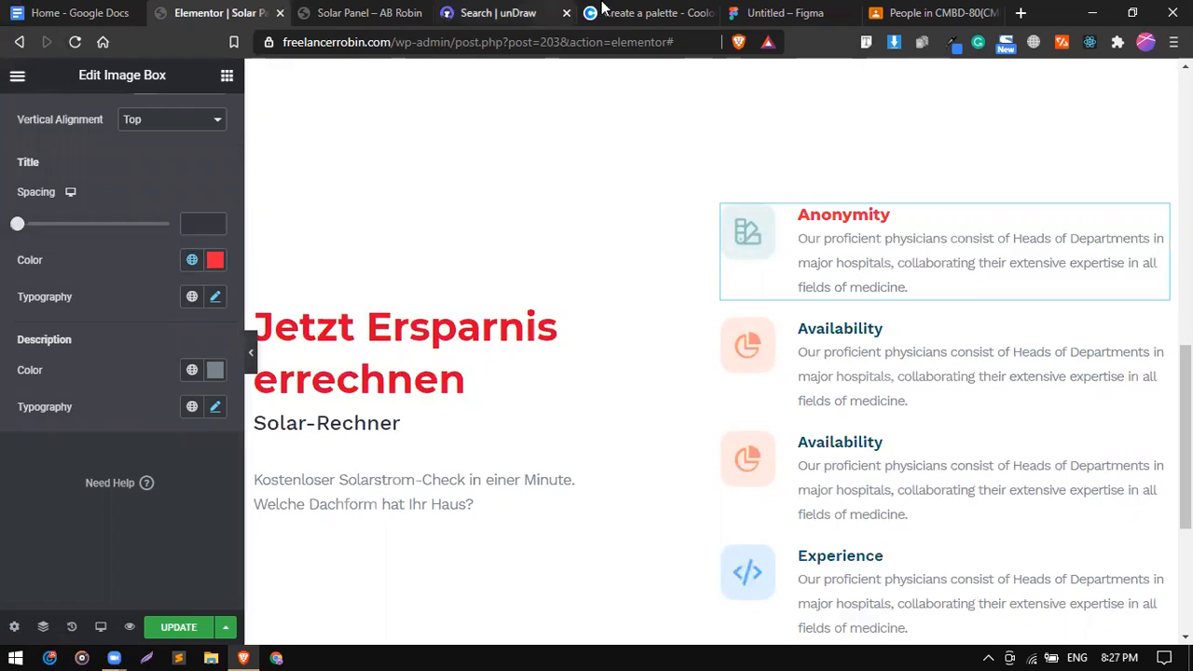
{"action": "left_click", "coordinate": [603, 9]}
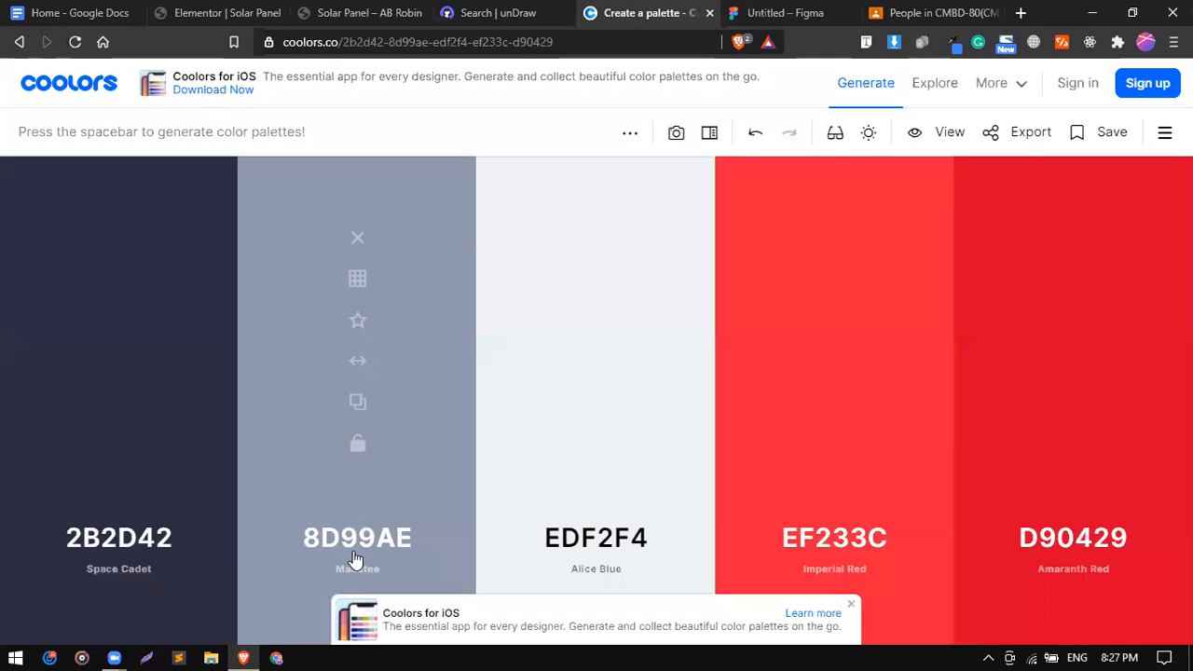
{"action": "left_click", "coordinate": [365, 416]}
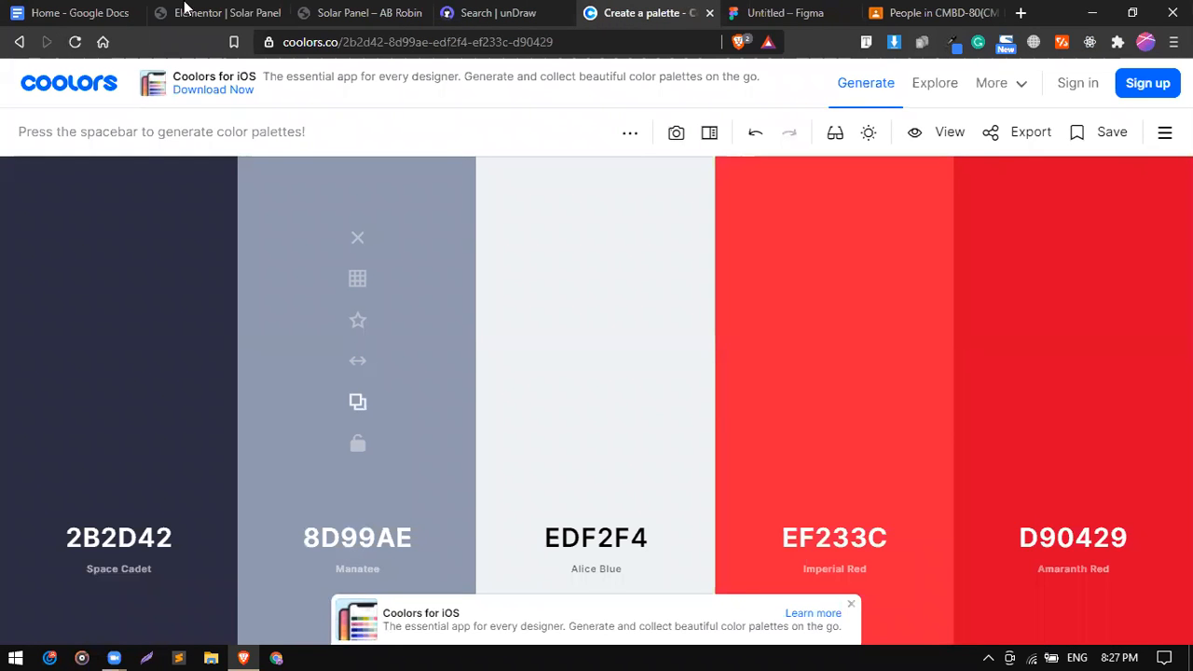
Colour the Anonymity description #8D99AE grey and save it as a global colour.
{"action": "key", "text": "ctrl+2"}
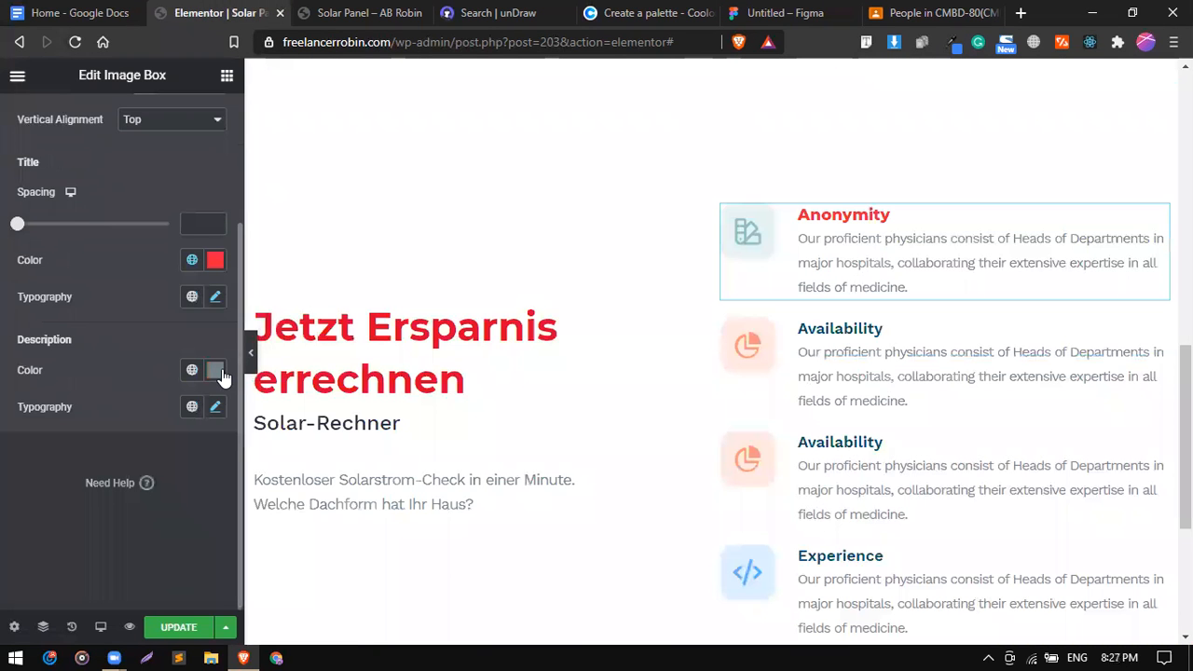
{"action": "left_click", "coordinate": [221, 372]}
{"action": "left_click", "coordinate": [208, 331]}
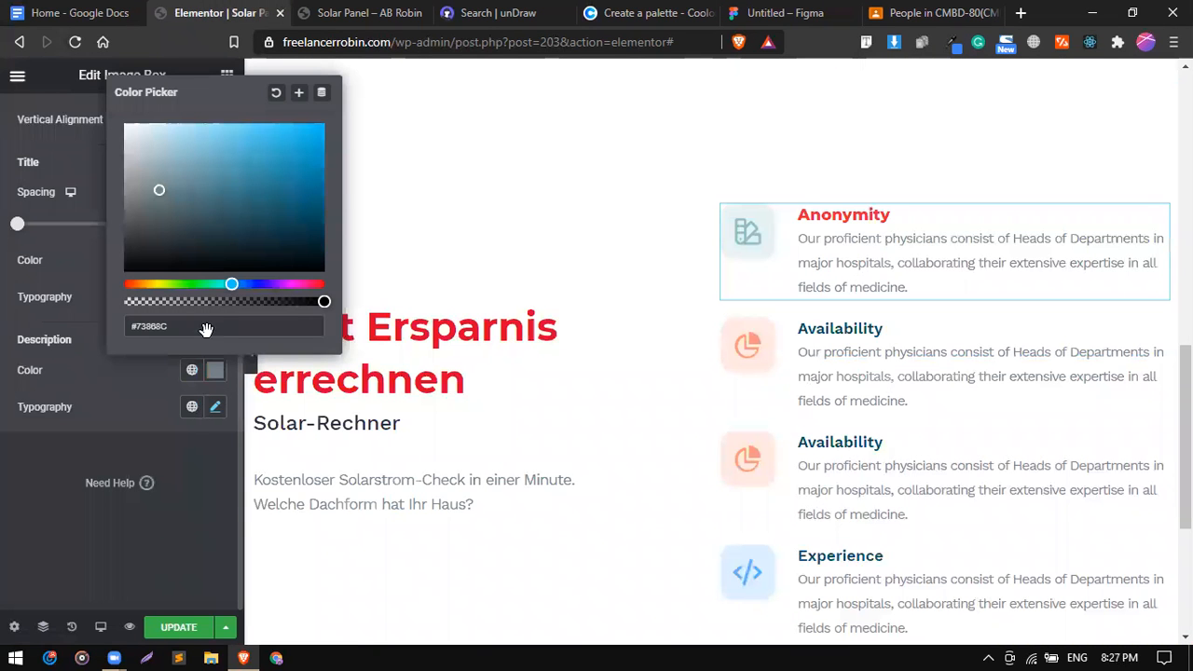
{"action": "key", "text": "ctrl+v"}
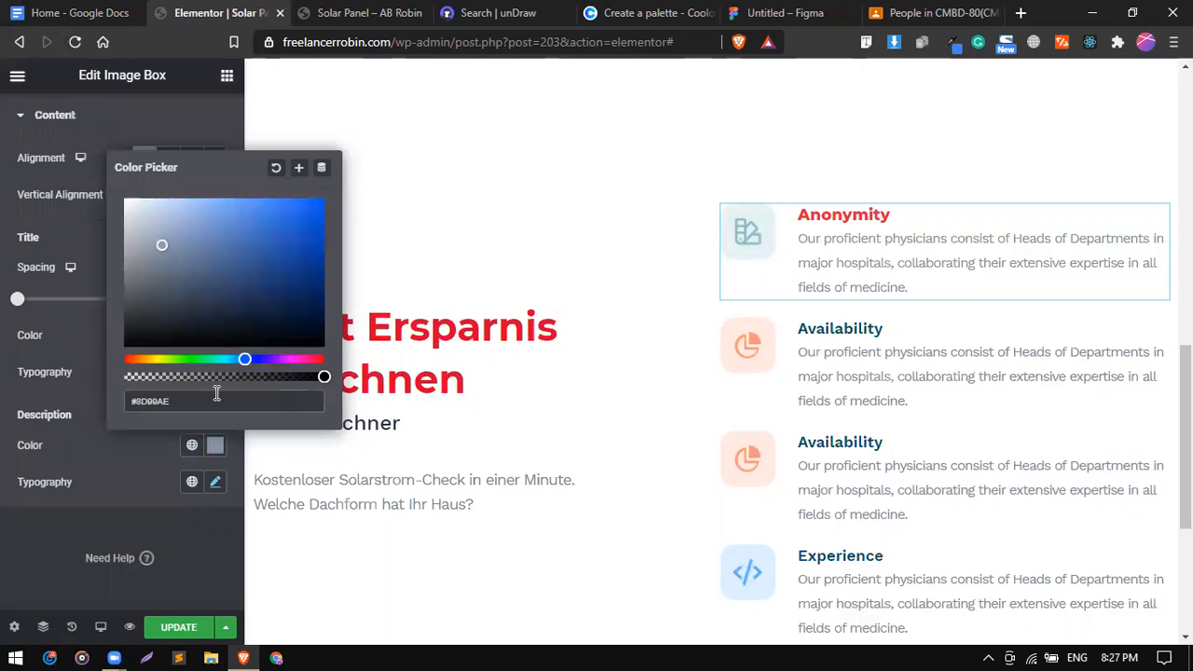
{"action": "left_click", "coordinate": [299, 170]}
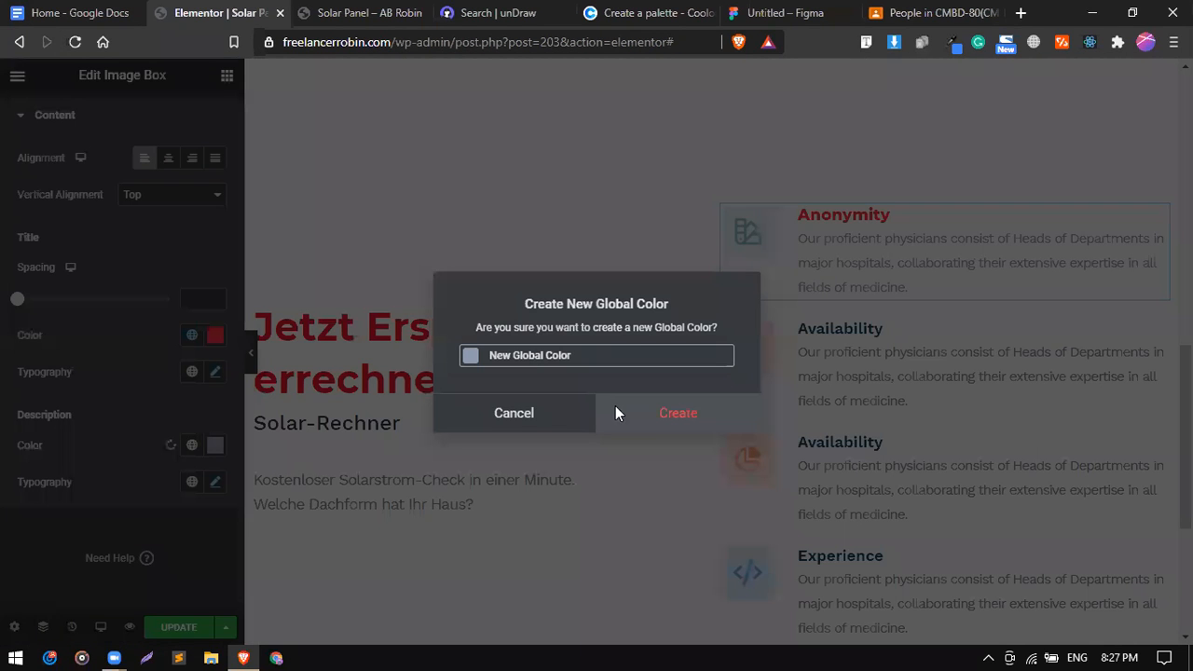
{"action": "left_click", "coordinate": [617, 413]}
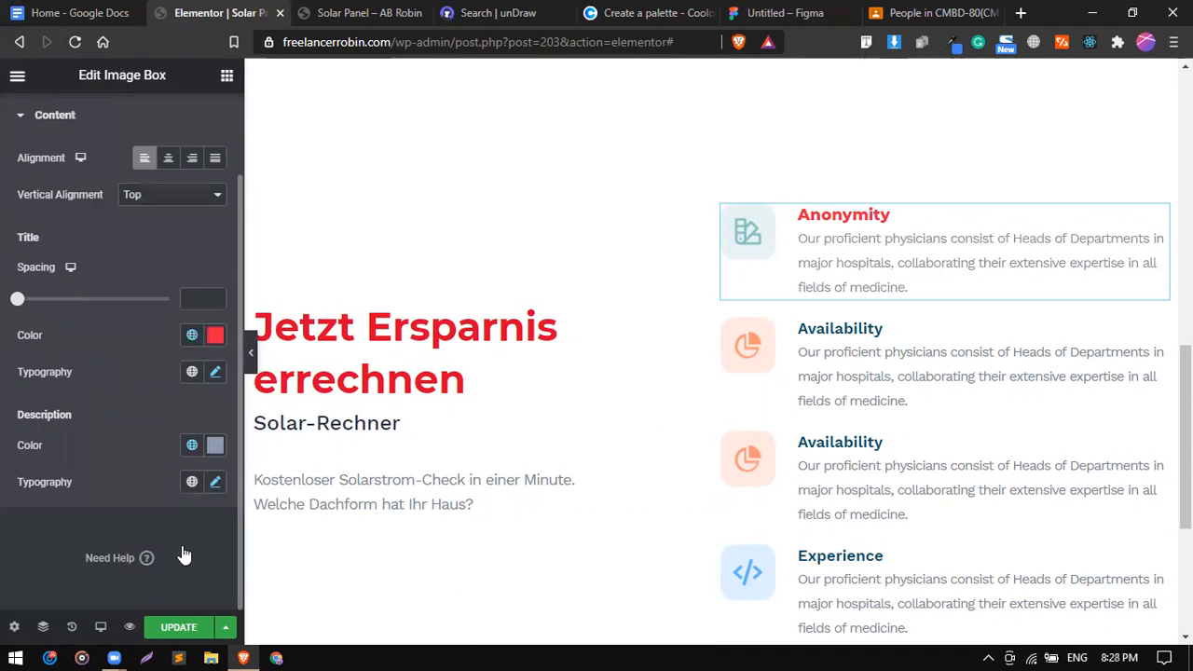
Set the description typography to Montserrat at 16 px.
{"action": "left_click", "coordinate": [214, 482]}
{"action": "scroll", "coordinate": [172, 429], "scroll_direction": "down", "scroll_amount": 1}
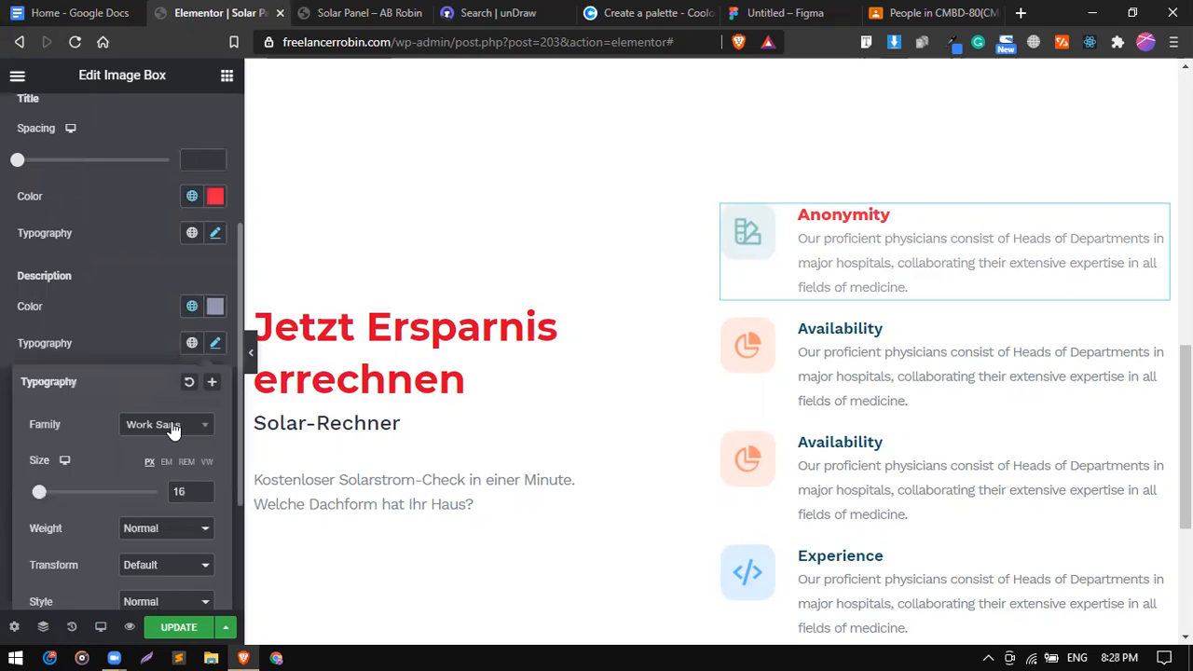
{"action": "left_click", "coordinate": [172, 427]}
{"action": "type", "text": "mont"}
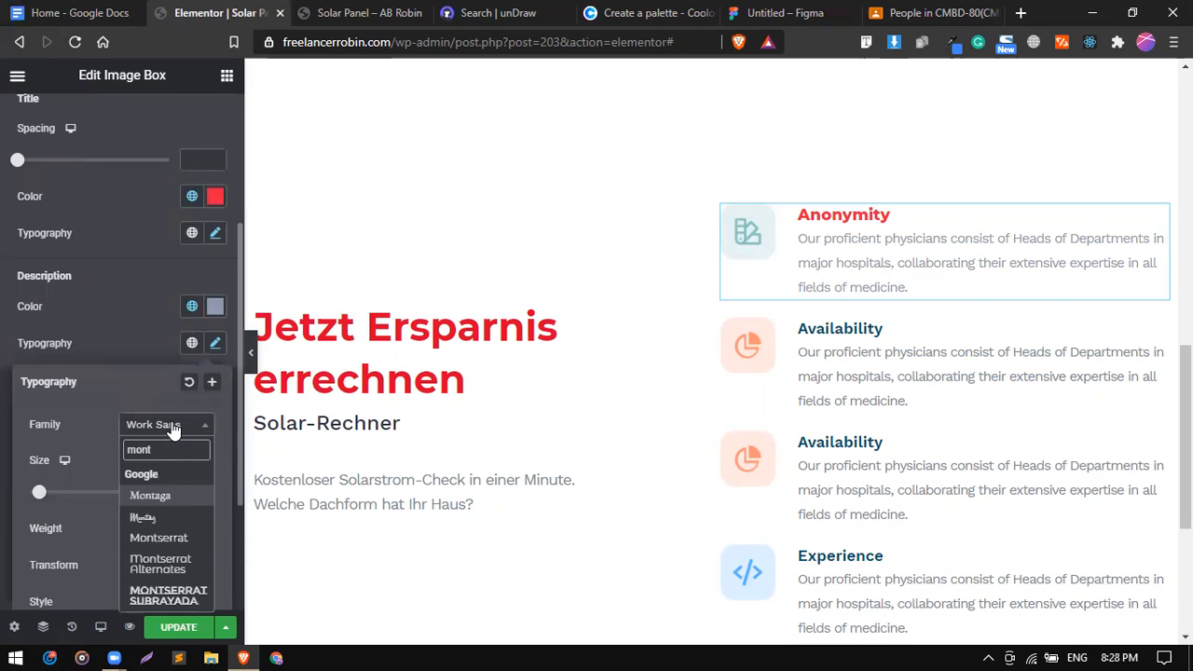
{"action": "key", "text": "Down"}
{"action": "key", "text": "Down"}
{"action": "key", "text": "Return"}
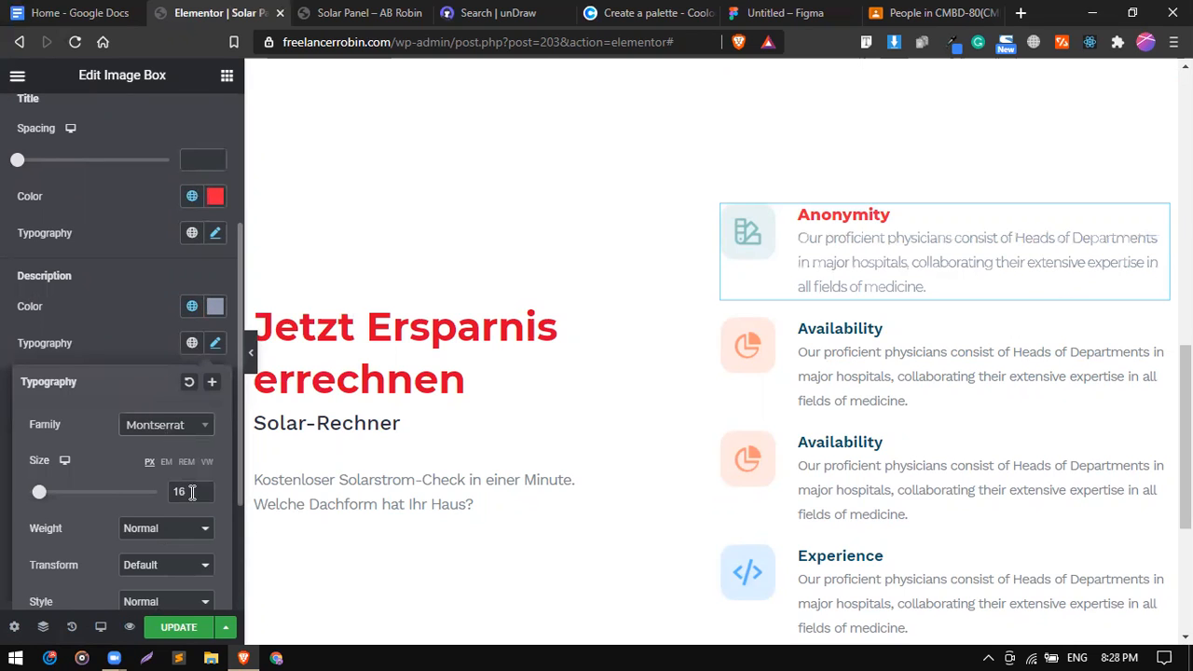
{"action": "key", "text": "Down"}
{"action": "key", "text": "Down"}
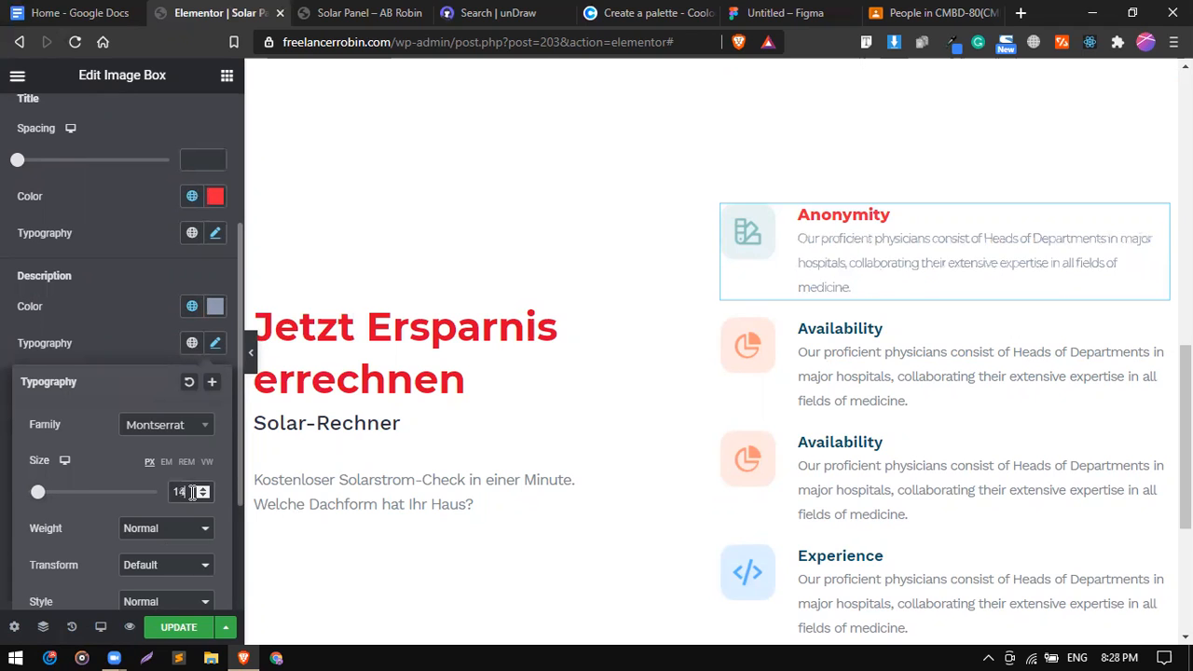
{"action": "key", "text": "Down"}
{"action": "key", "text": "Down"}
{"action": "key", "text": "Up"}
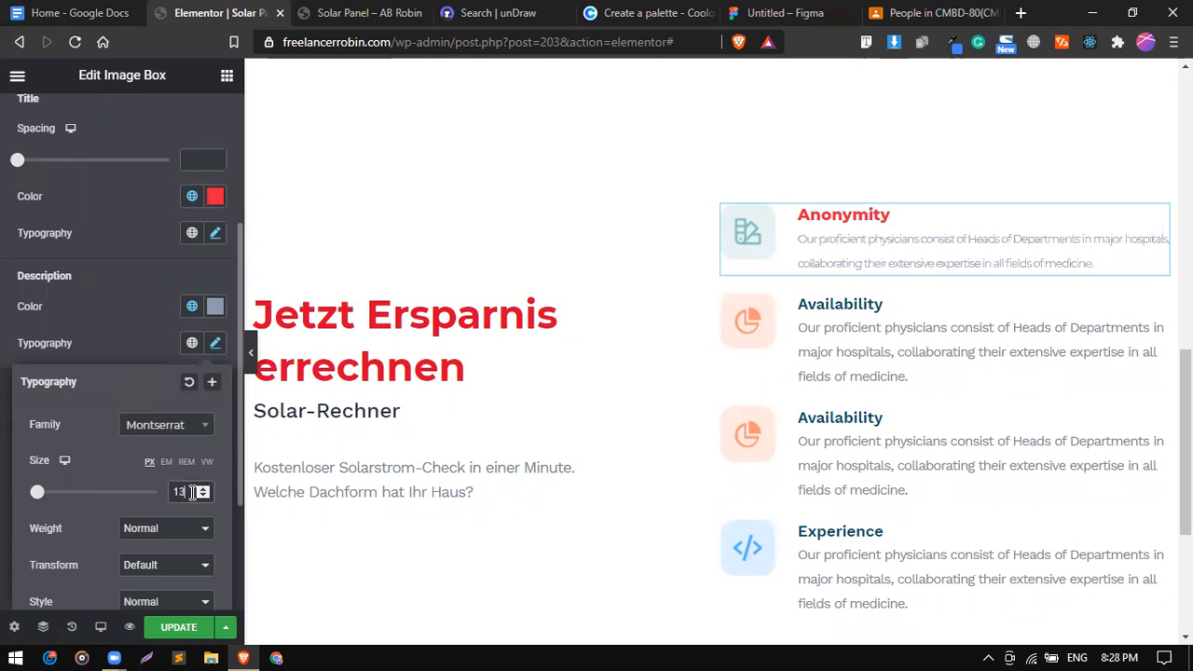
{"action": "key", "text": "Up"}
{"action": "key", "text": "Up"}
{"action": "key", "text": "Up"}
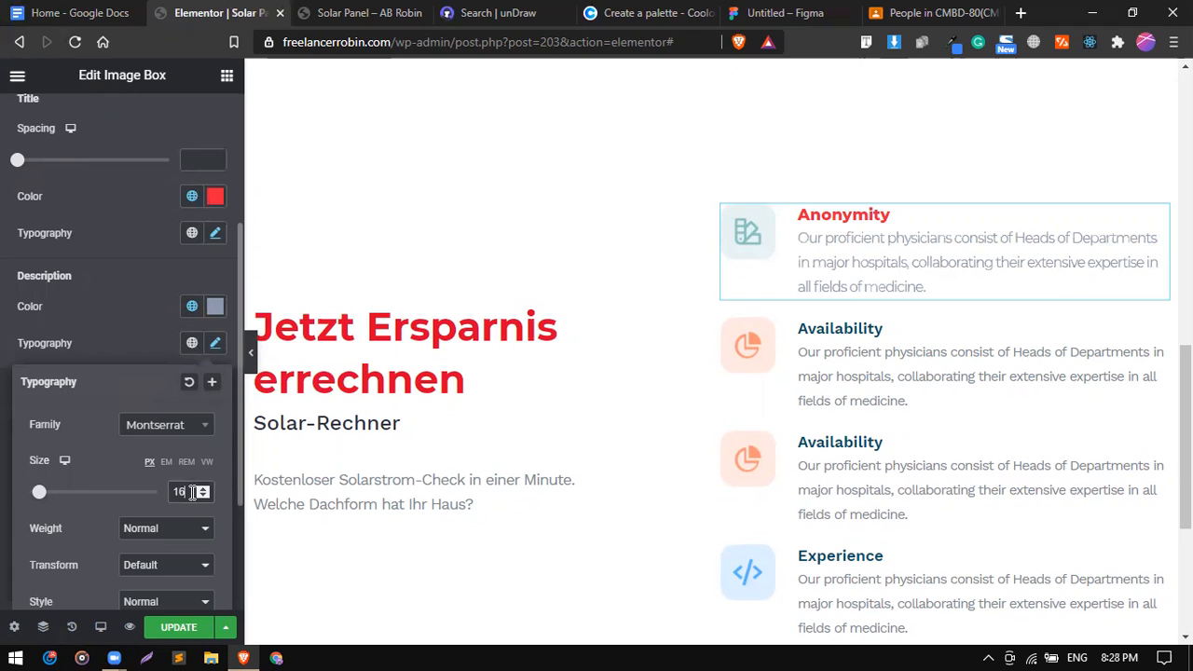
Paste the Anonymity box's style onto the first Availability box.
{"action": "right_click", "coordinate": [844, 270]}
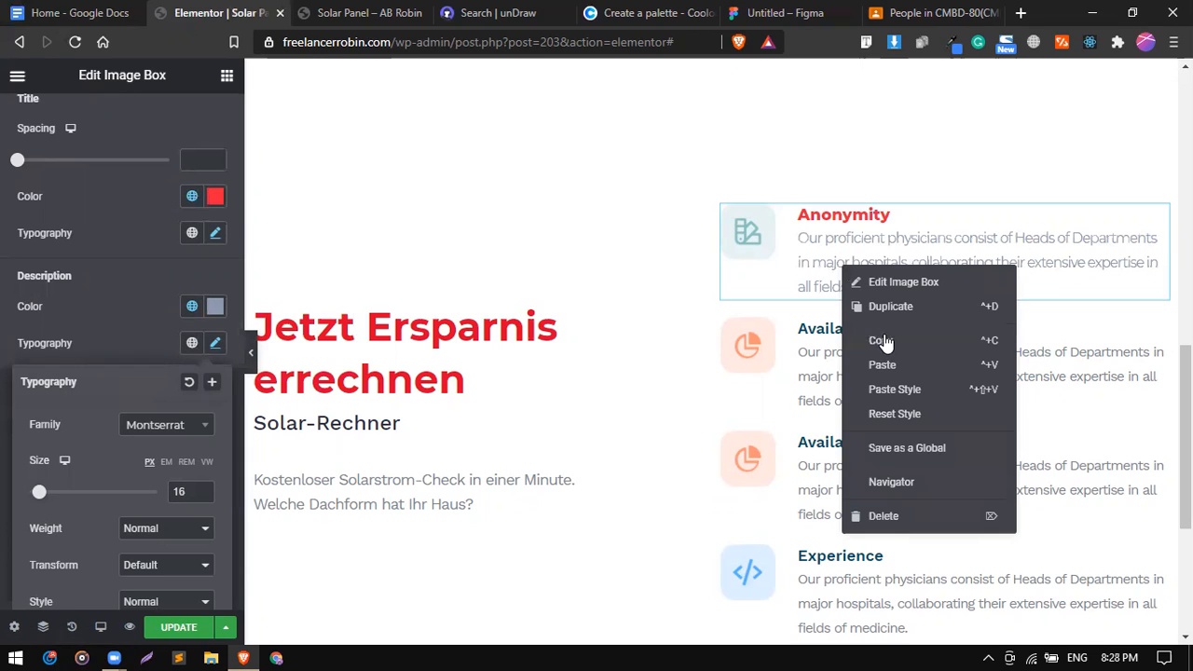
{"action": "right_click", "coordinate": [861, 357]}
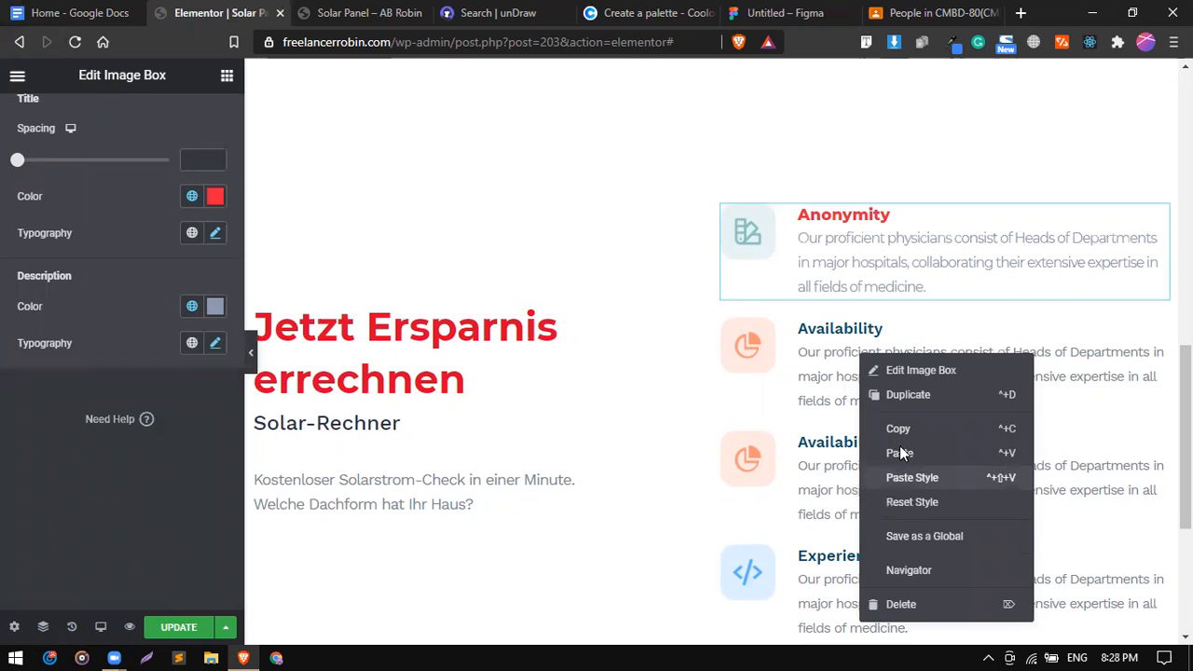
{"action": "left_click", "coordinate": [902, 477]}
{"action": "right_click", "coordinate": [942, 517]}
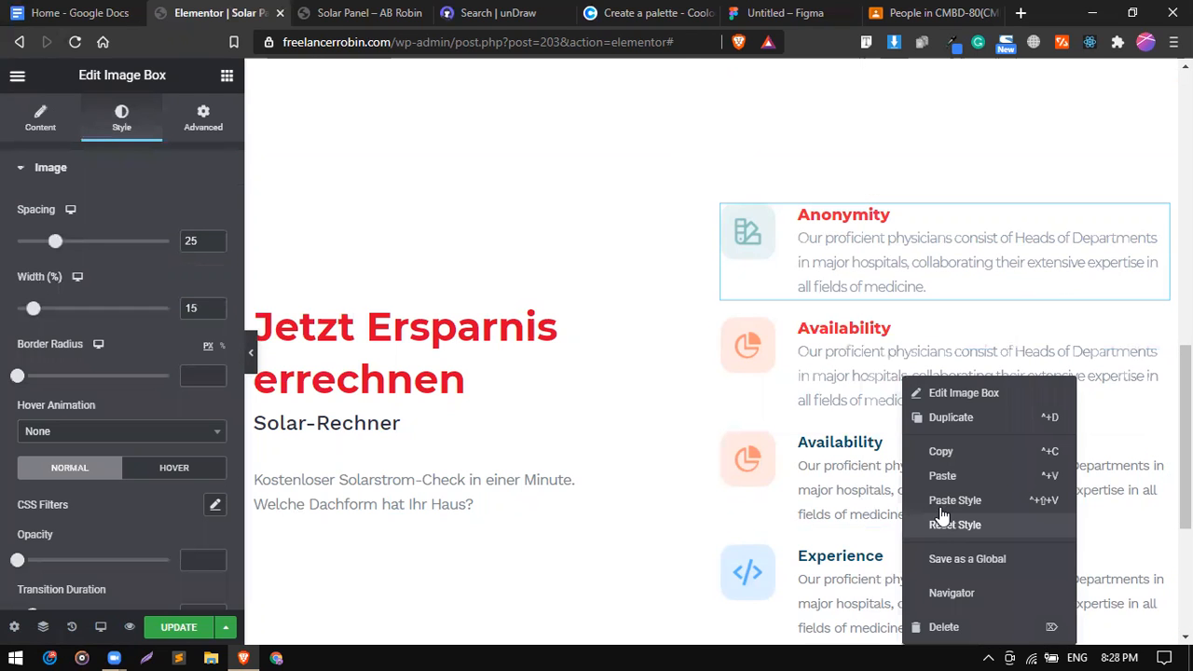
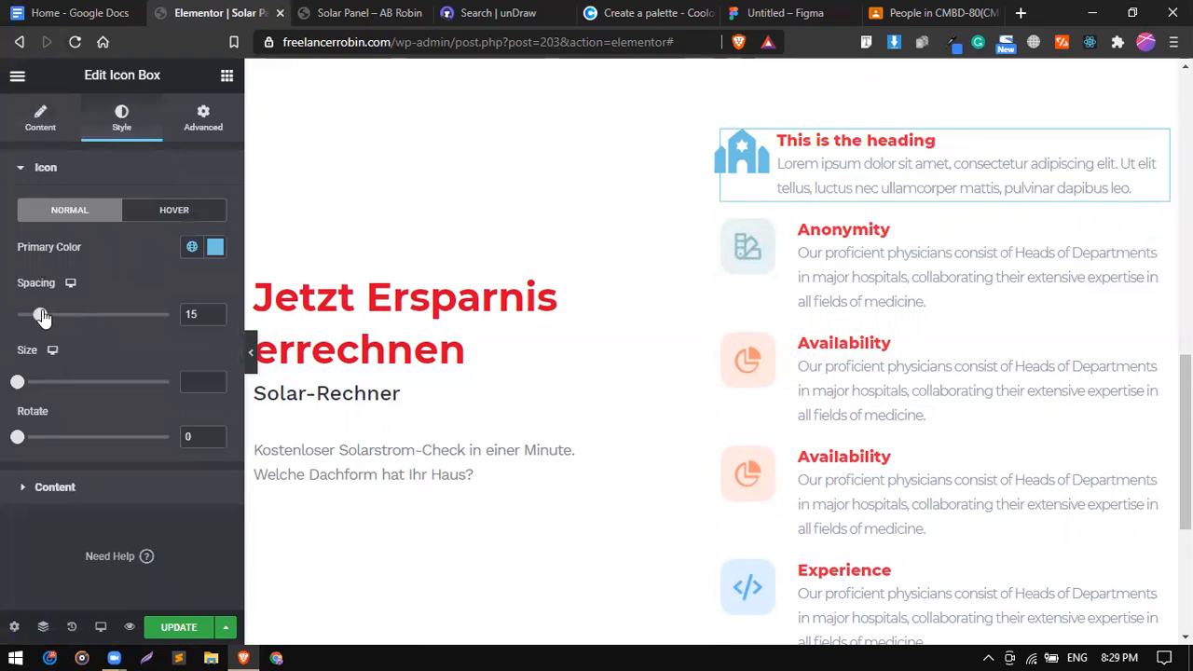
Vertically centre the icon box content and set its title spacing to 5.
{"action": "left_click", "coordinate": [72, 488]}
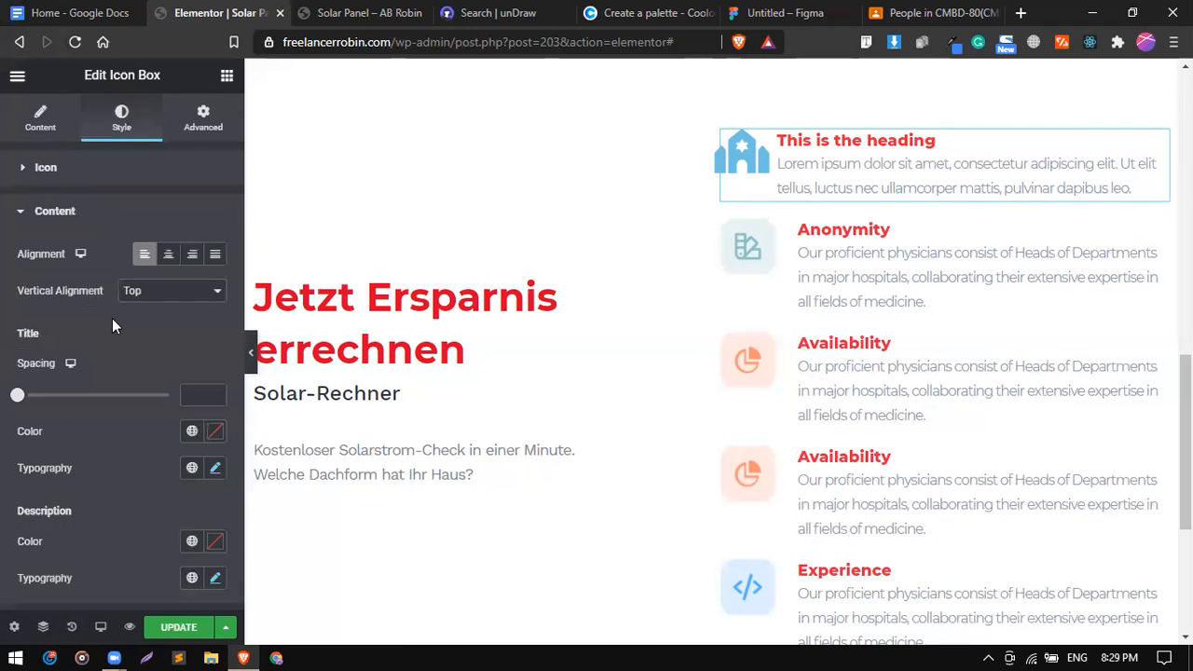
{"action": "scroll", "coordinate": [126, 289], "scroll_direction": "down", "scroll_amount": 1}
{"action": "left_click", "coordinate": [160, 260]}
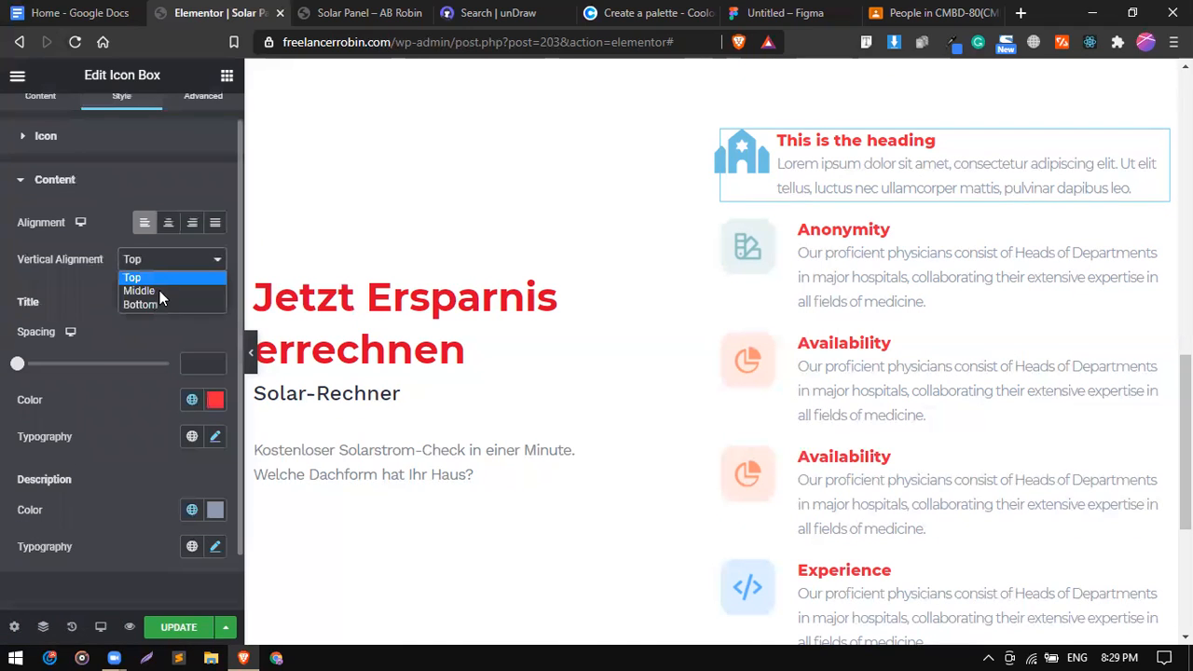
{"action": "left_click", "coordinate": [160, 291]}
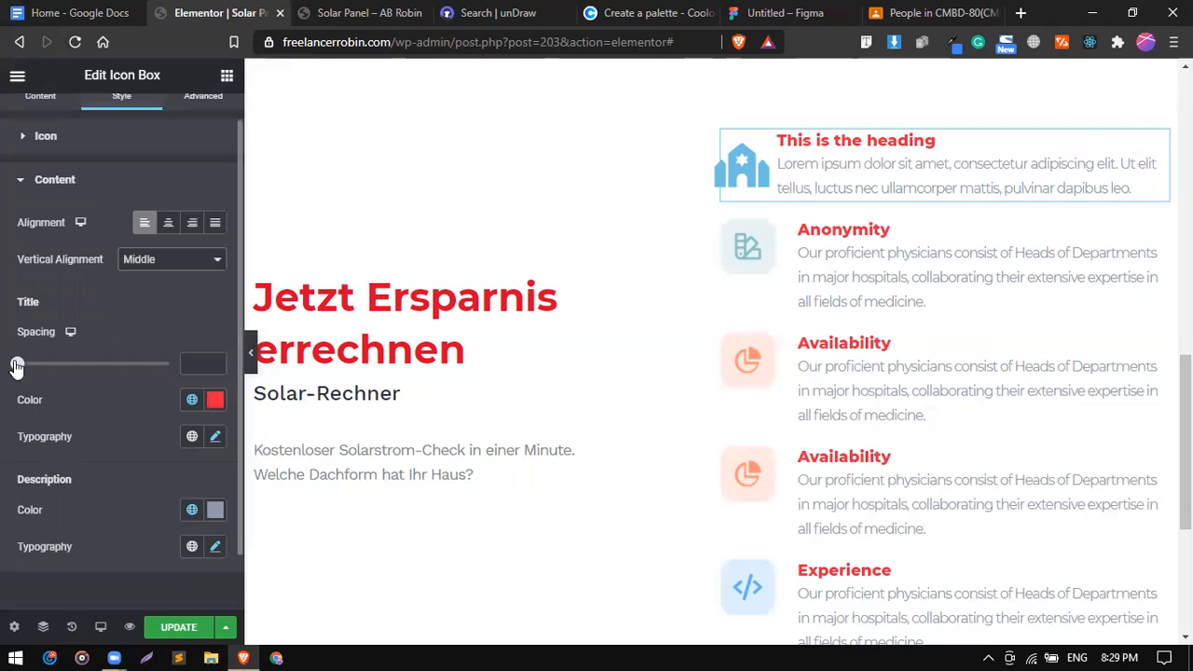
{"action": "mouse_move", "coordinate": [17, 366]}
{"action": "left_mouse_down"}
{"action": "mouse_move", "coordinate": [41, 365]}
{"action": "mouse_move", "coordinate": [25, 368]}
{"action": "left_mouse_up"}
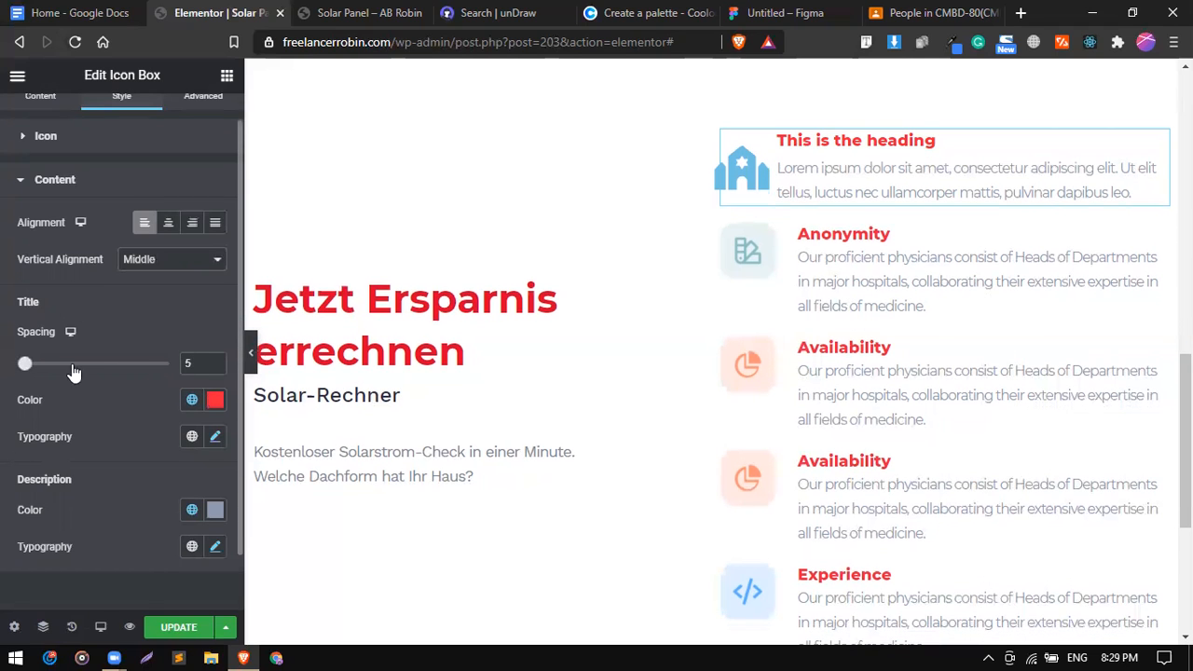
Set the icon box's icon size to 41.
{"action": "scroll", "coordinate": [76, 308], "scroll_direction": "down", "scroll_amount": 1}
{"action": "scroll", "coordinate": [82, 219], "scroll_direction": "up", "scroll_amount": 1}
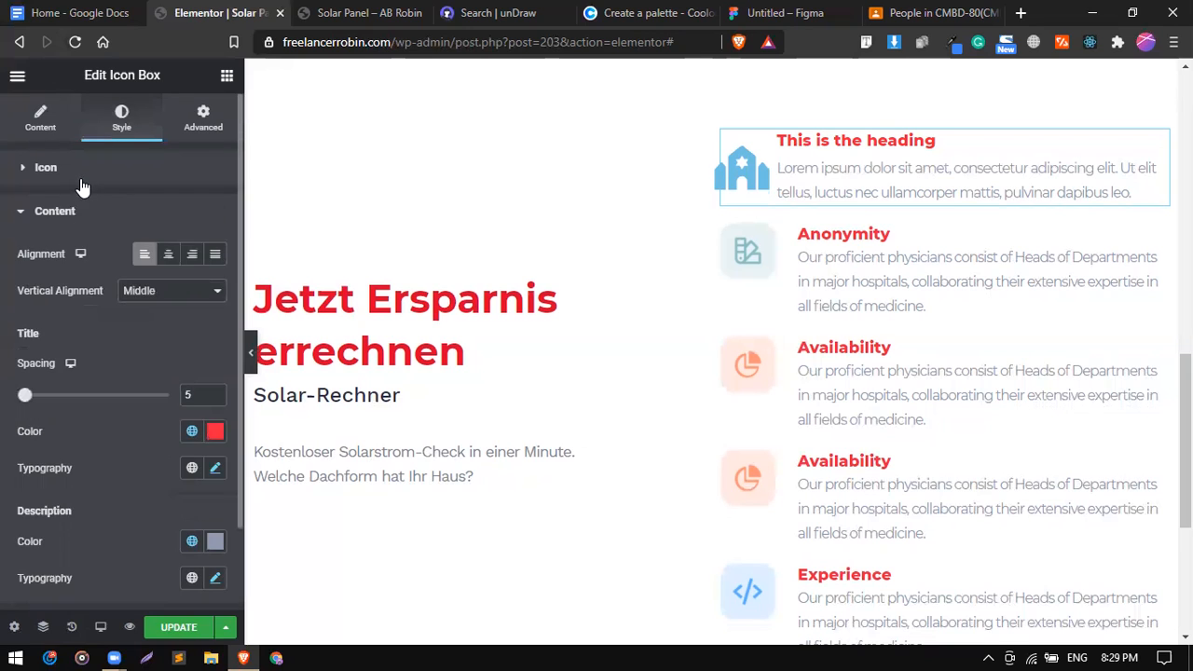
{"action": "left_click", "coordinate": [81, 181]}
{"action": "left_click_drag", "start_coordinate": [35, 387], "coordinate": [40, 390]}
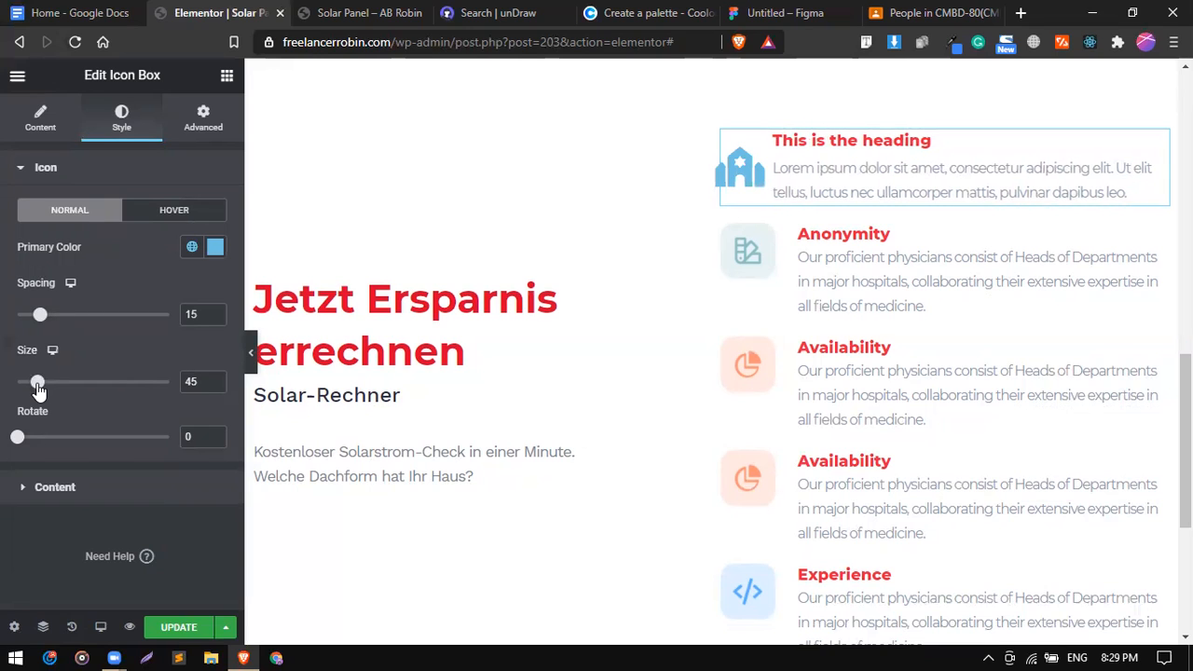
{"action": "left_click_drag", "start_coordinate": [38, 389], "coordinate": [36, 389]}
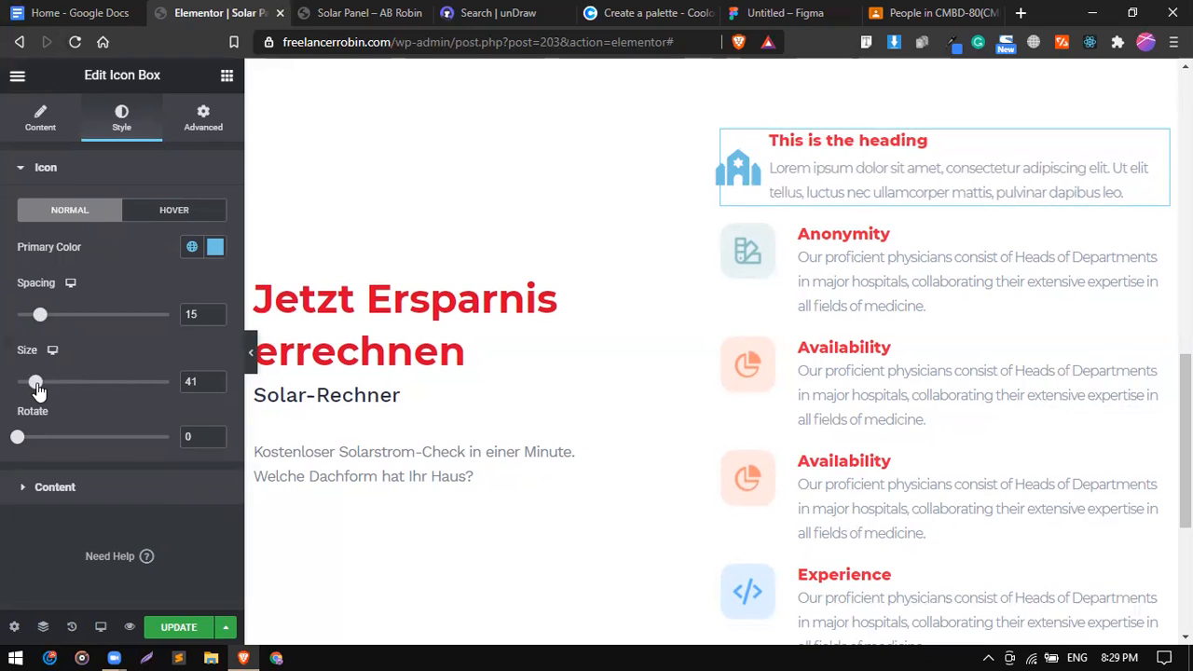
Change the icon's view to Framed.
{"action": "left_click", "coordinate": [52, 135]}
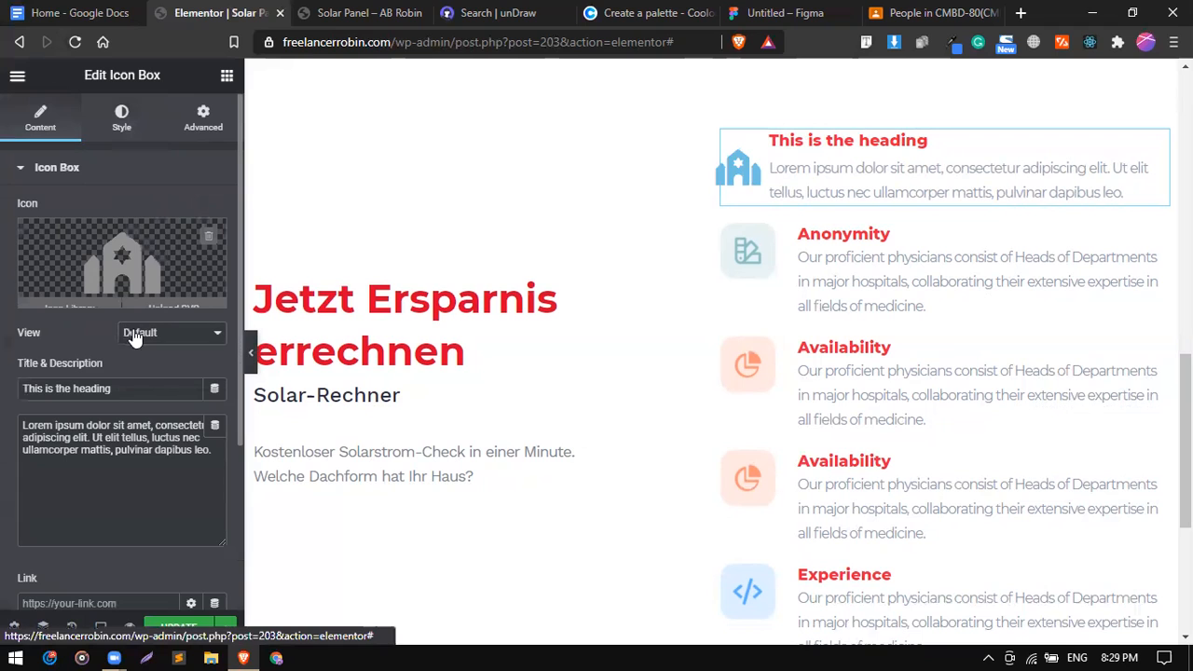
{"action": "left_click", "coordinate": [135, 338]}
{"action": "left_click", "coordinate": [149, 369]}
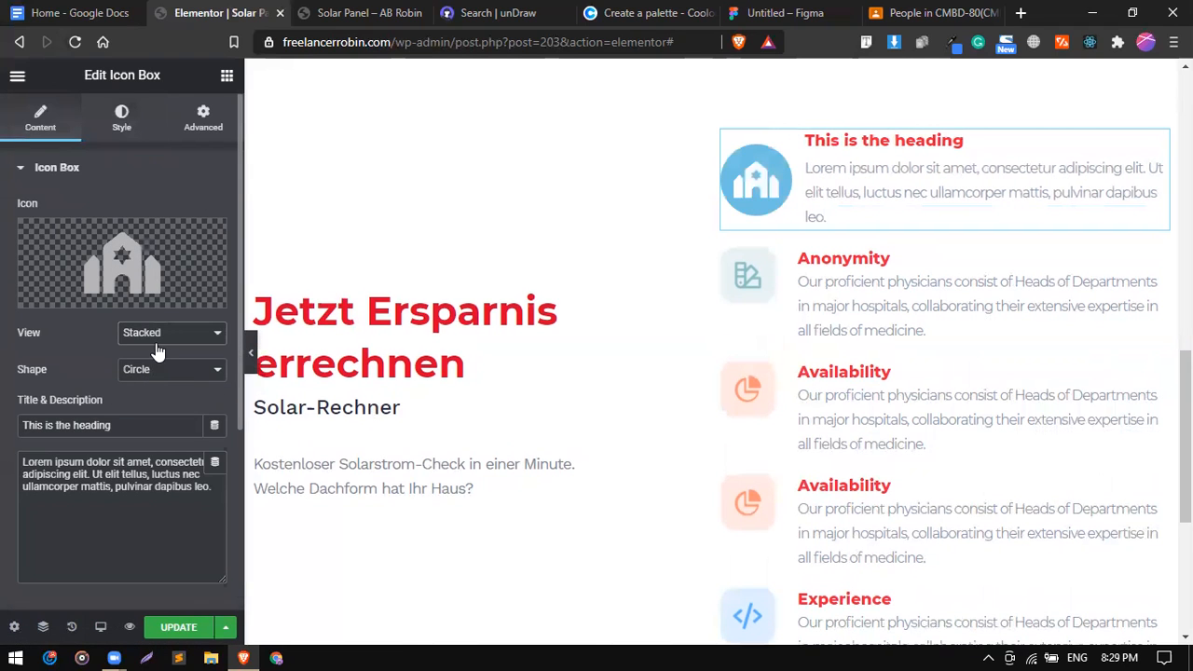
{"action": "left_click", "coordinate": [154, 338]}
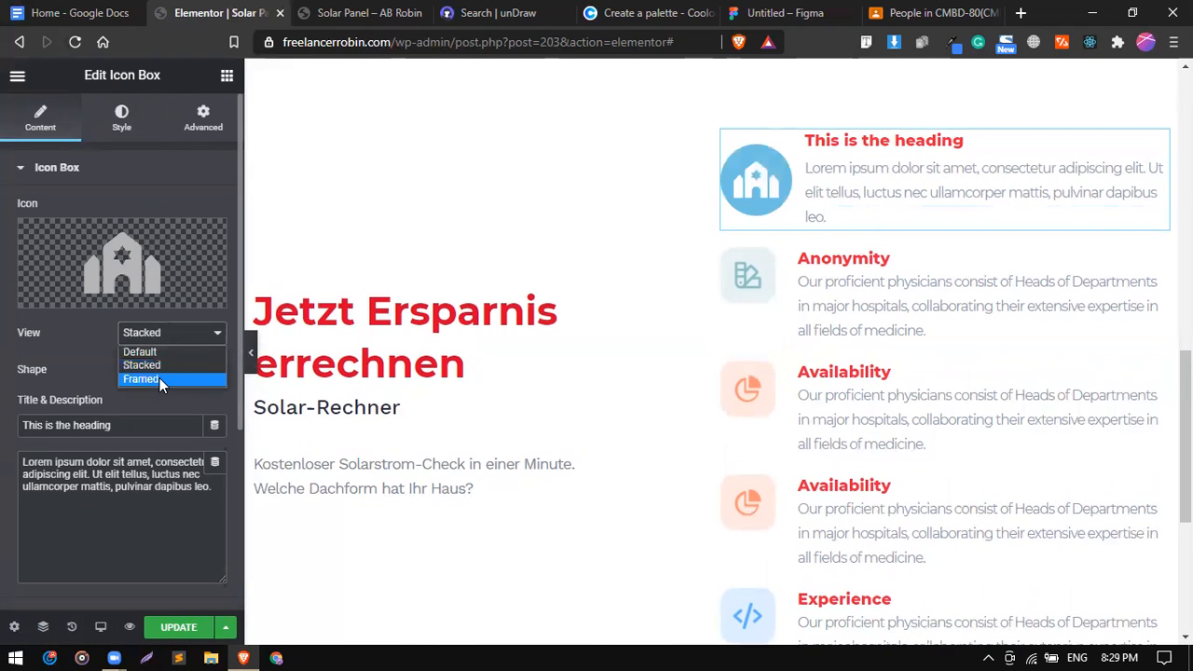
{"action": "left_click", "coordinate": [159, 377]}
Give the framed icon a Square shape and confirm the Framed view.
{"action": "left_click", "coordinate": [155, 378]}
{"action": "left_click", "coordinate": [156, 404]}
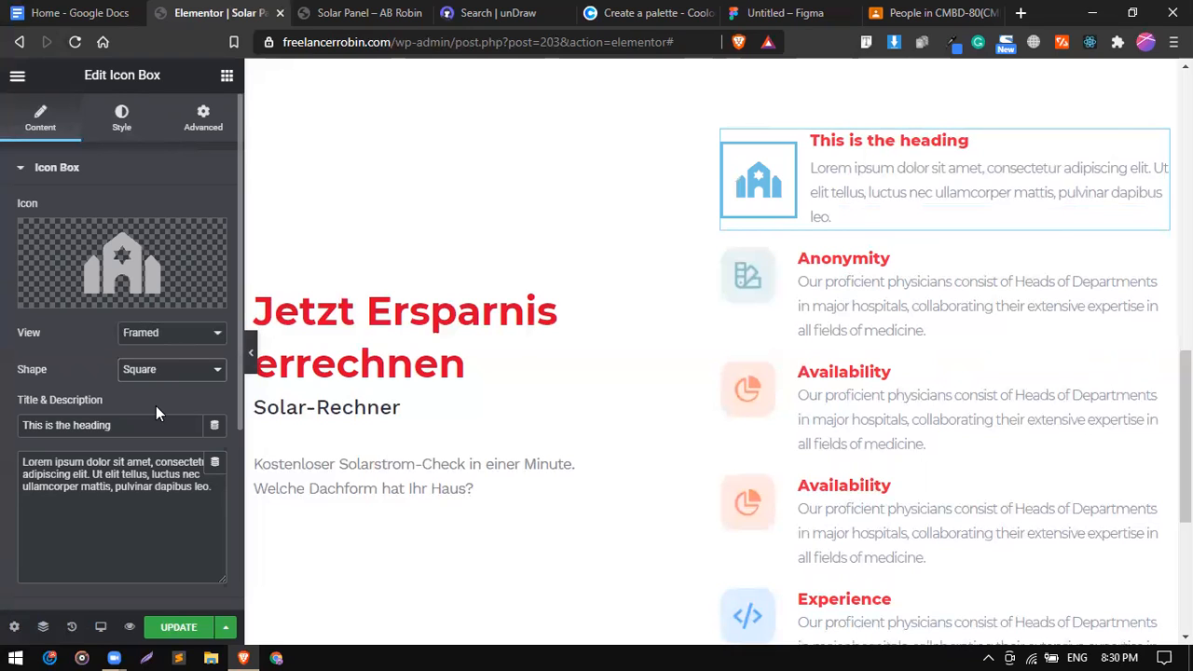
{"action": "left_click", "coordinate": [150, 373]}
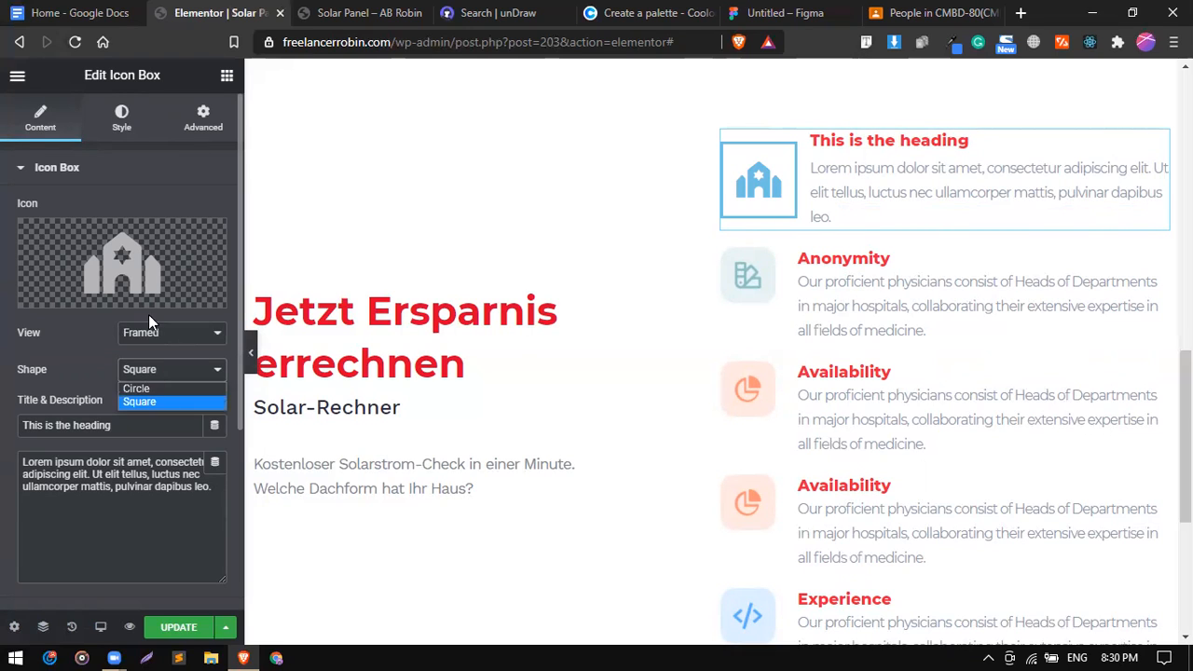
{"action": "left_click", "coordinate": [154, 339]}
{"action": "left_click", "coordinate": [111, 360]}
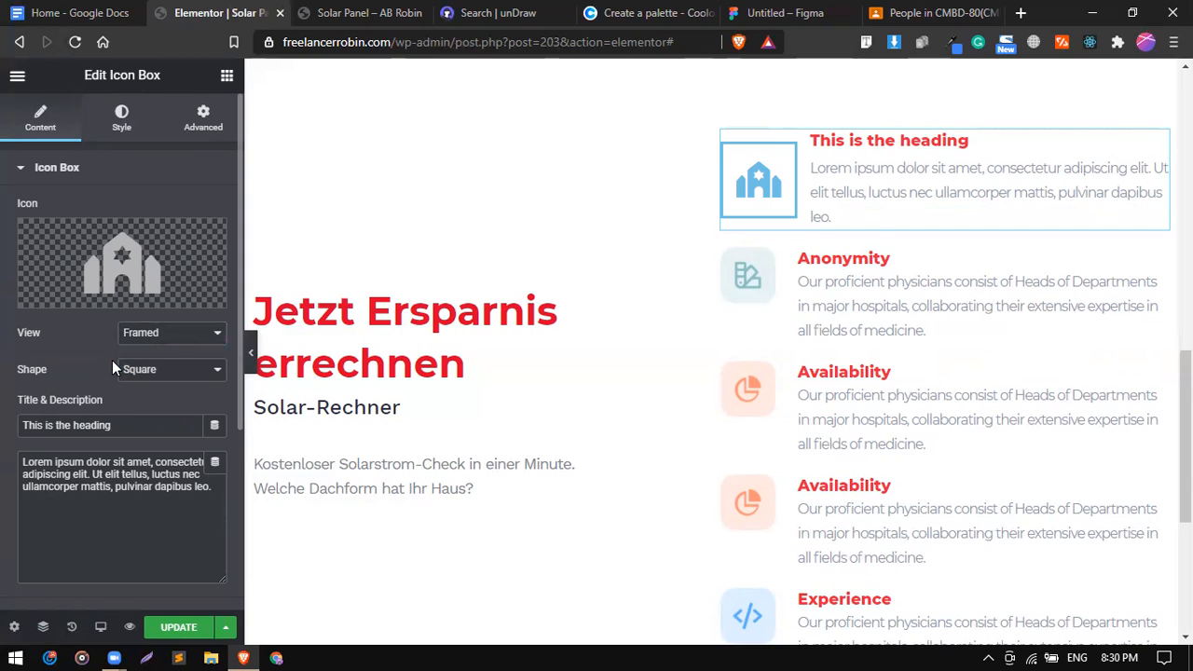
{"action": "left_click", "coordinate": [135, 373]}
{"action": "left_click", "coordinate": [92, 366]}
{"action": "left_click", "coordinate": [113, 134]}
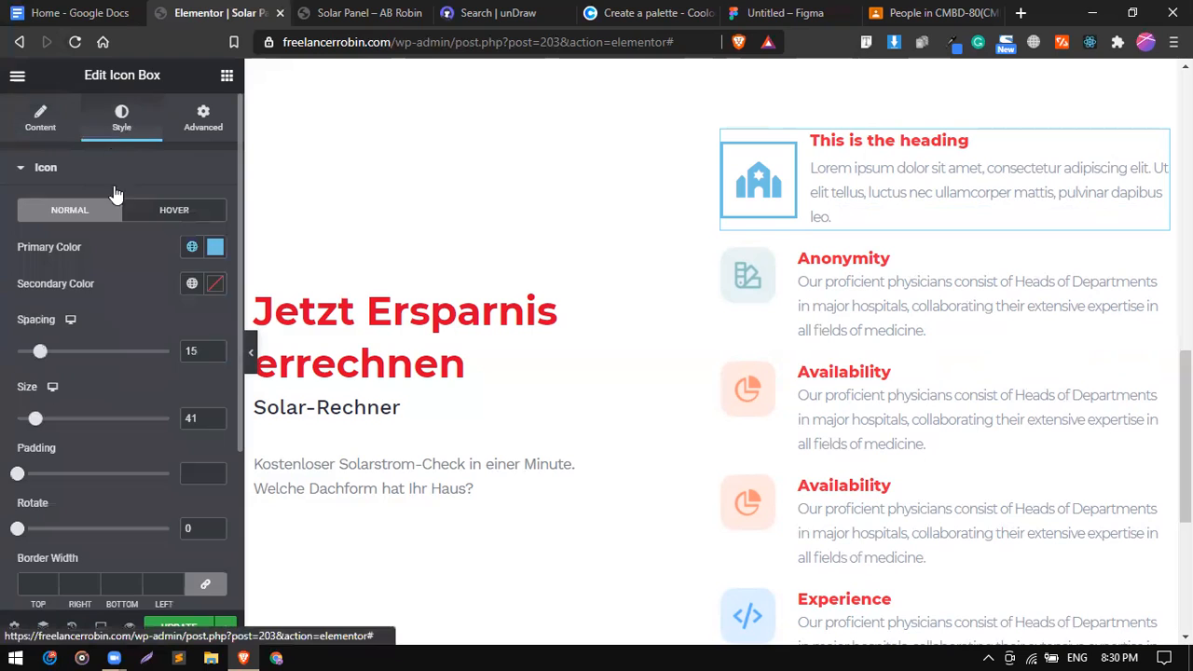
Colour the icon with the global red #EF233C.
{"action": "left_click", "coordinate": [191, 248]}
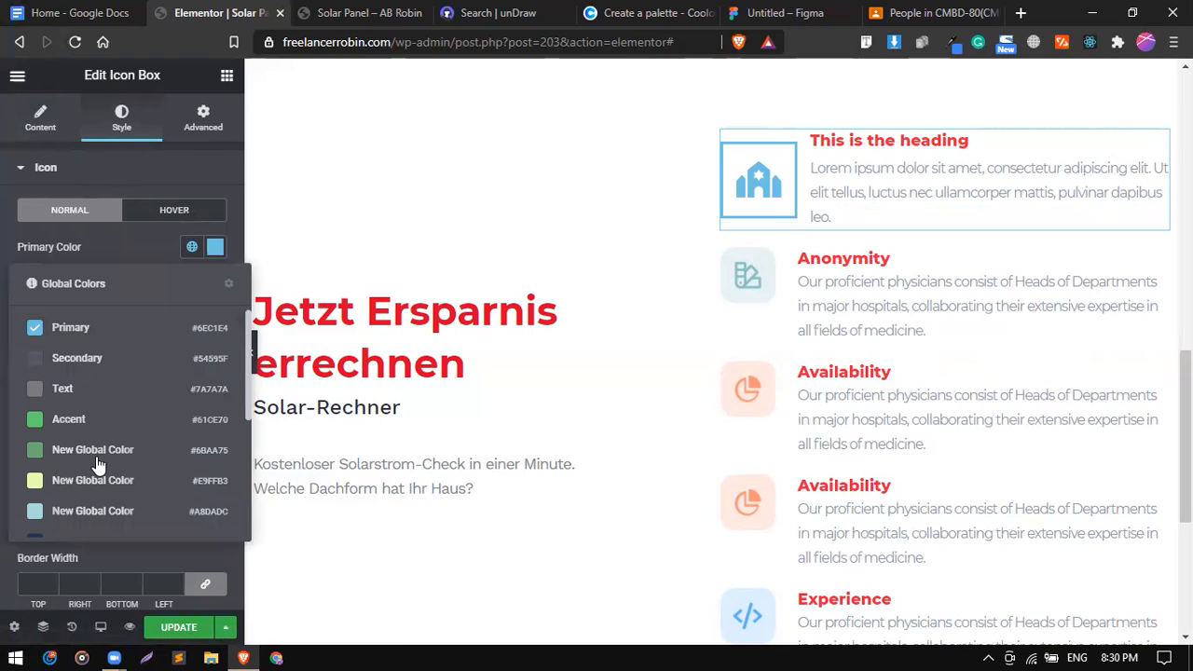
{"action": "scroll", "coordinate": [97, 467], "scroll_direction": "down", "scroll_amount": 3}
{"action": "left_click", "coordinate": [104, 487]}
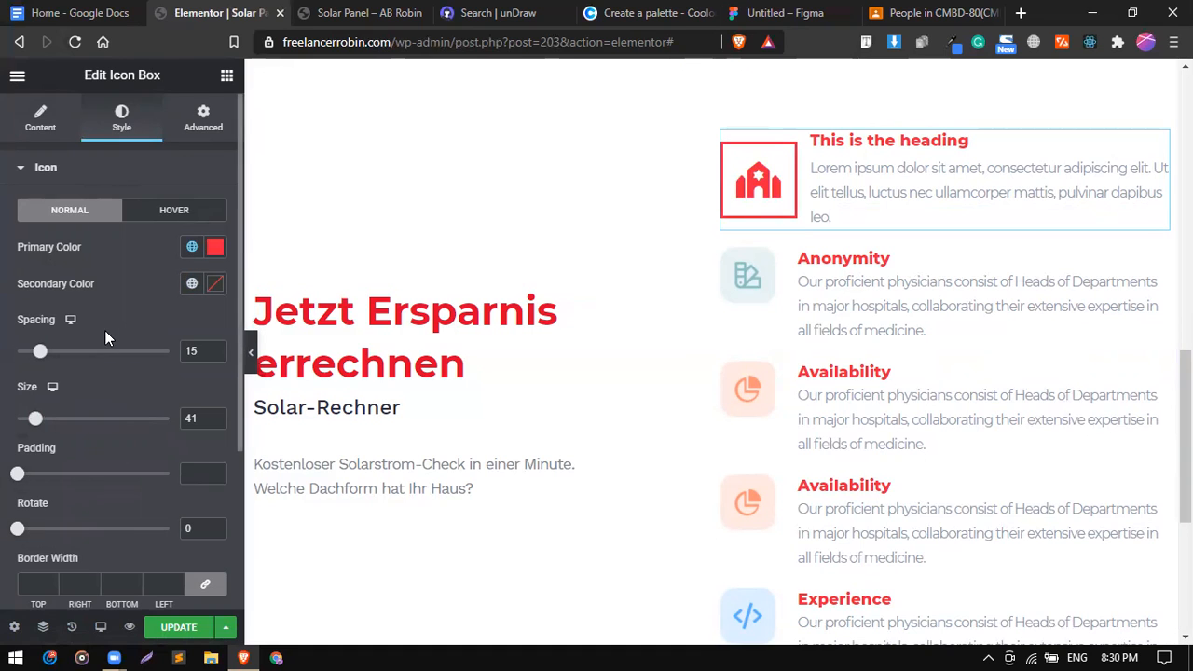
{"action": "scroll", "coordinate": [104, 330], "scroll_direction": "down", "scroll_amount": 3}
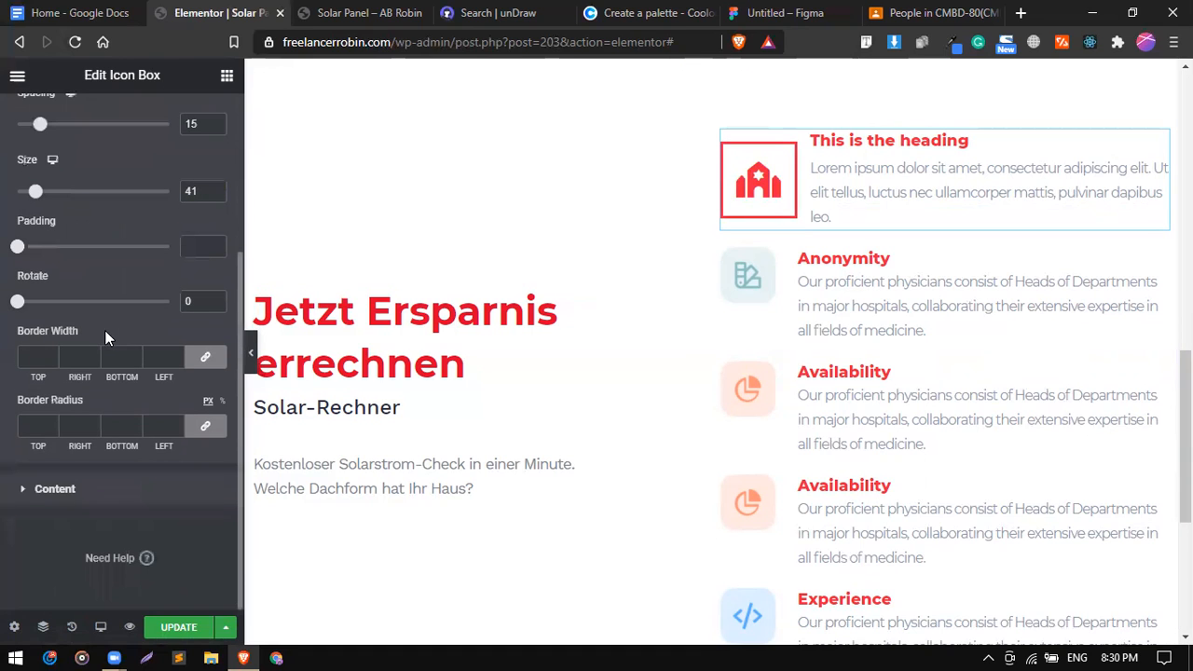
Copy the dark 2B2D42 colour from the Coolors palette for the title.
{"action": "left_click", "coordinate": [132, 486]}
{"action": "left_click", "coordinate": [191, 431]}
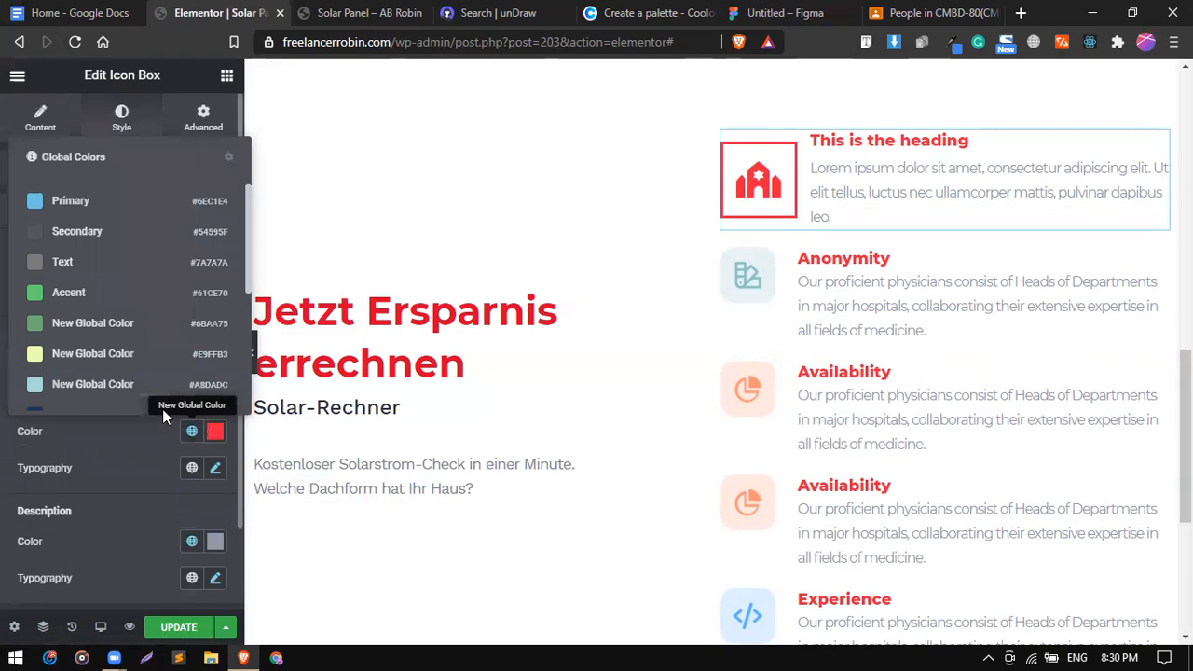
{"action": "scroll", "coordinate": [149, 391], "scroll_direction": "down", "scroll_amount": 3}
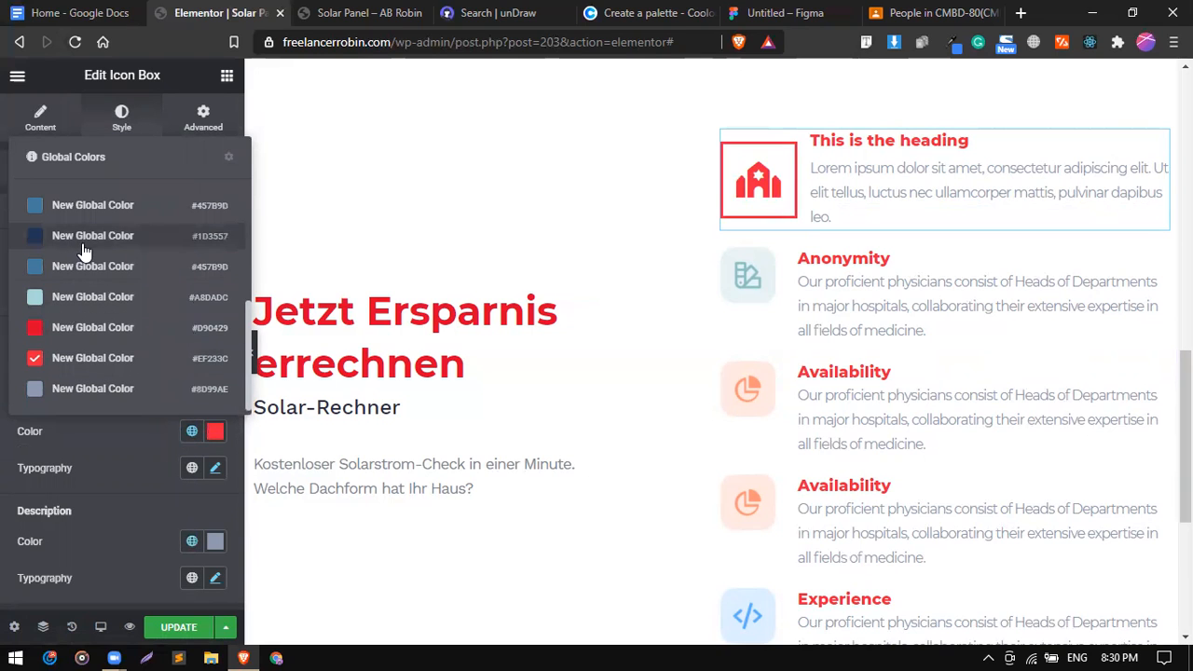
{"action": "left_click", "coordinate": [652, 12]}
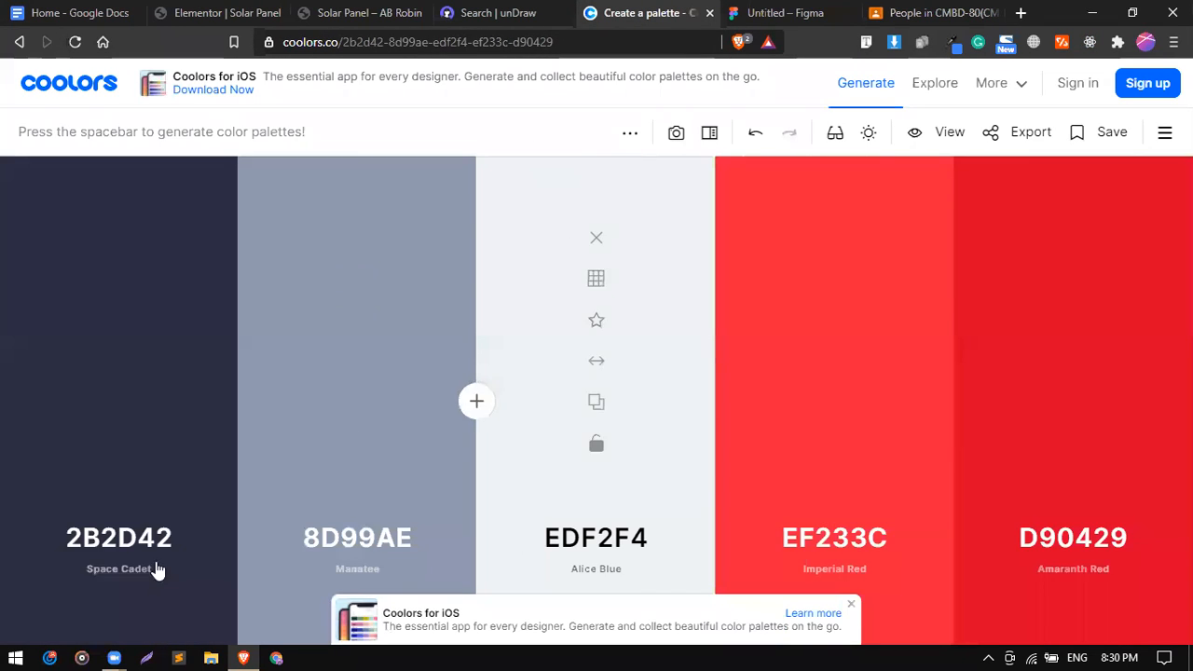
{"action": "left_click", "coordinate": [119, 403]}
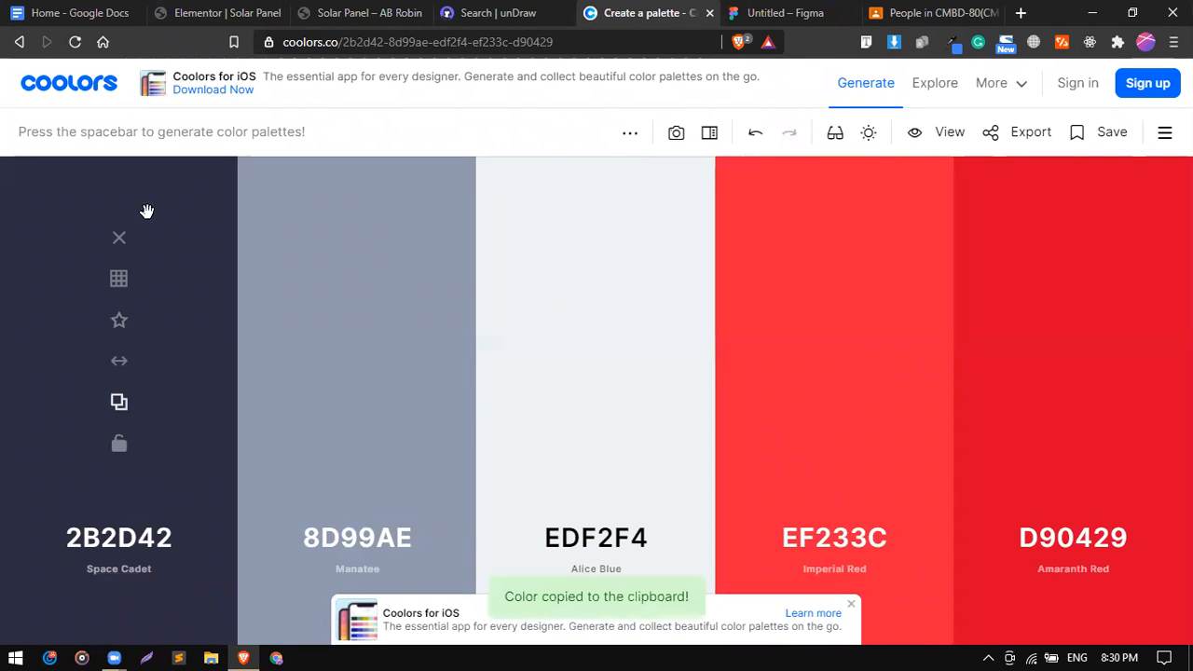
{"action": "left_click", "coordinate": [235, 10]}
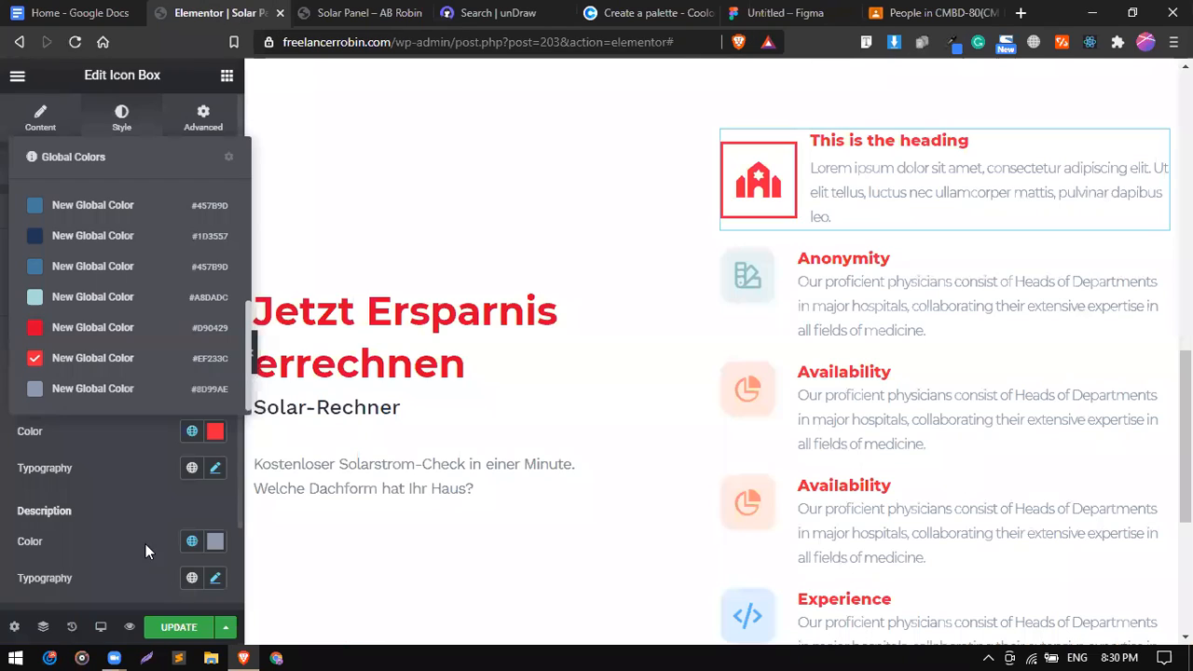
Change the title colour from #EF233C to dark navy 2B2D42 and set title spacing to 0.
{"action": "left_click", "coordinate": [215, 434]}
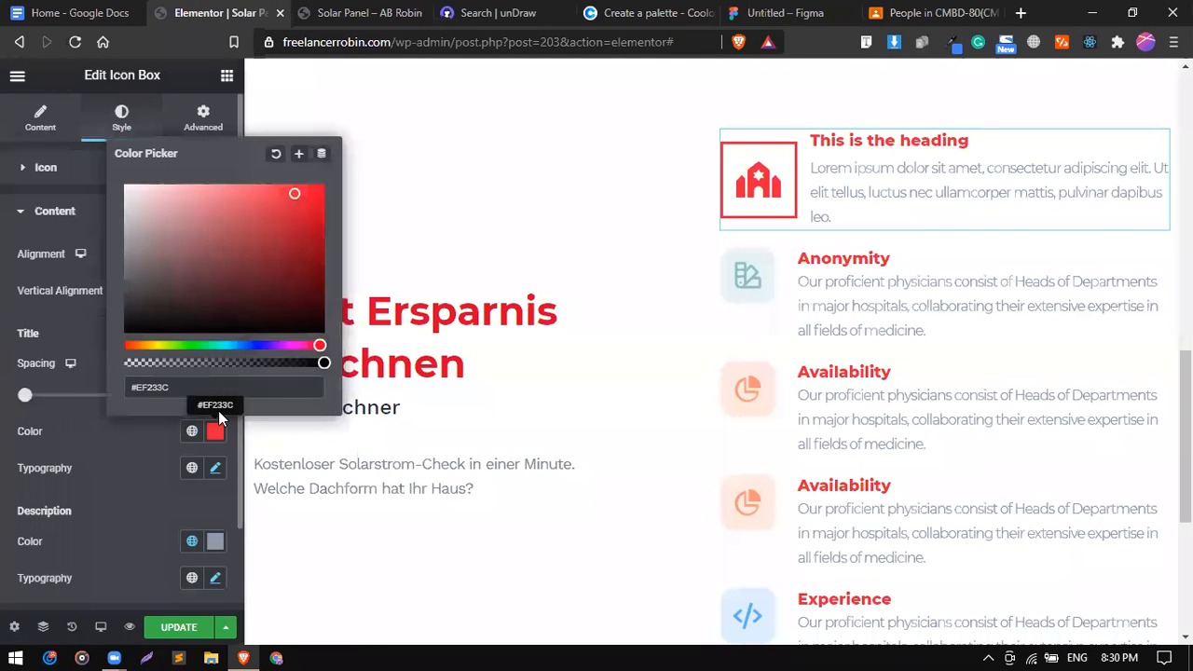
{"action": "left_click", "coordinate": [220, 392]}
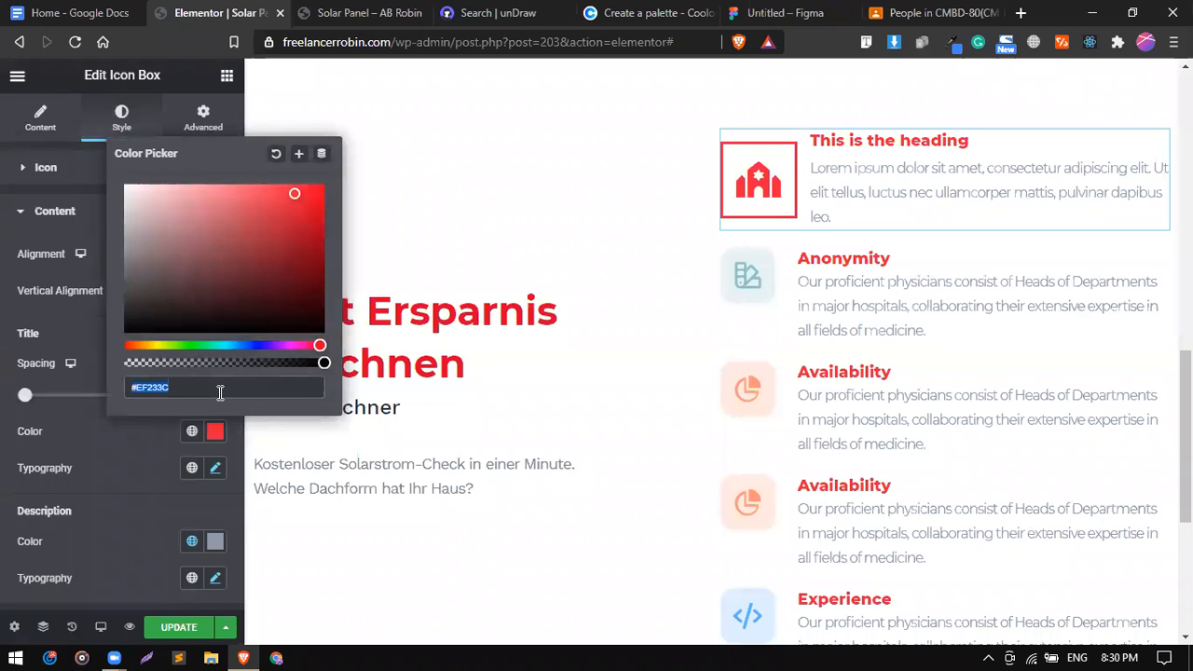
{"action": "key", "text": "ctrl+v"}
{"action": "left_click", "coordinate": [146, 442]}
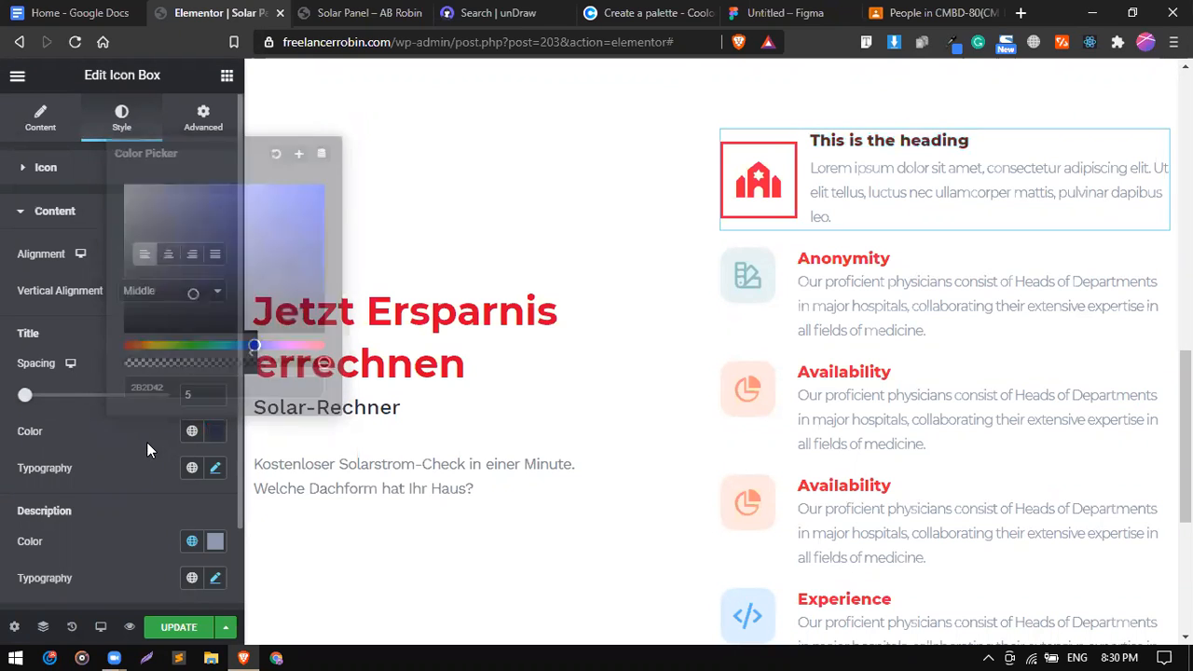
{"action": "left_click_drag", "start_coordinate": [27, 401], "coordinate": [12, 401]}
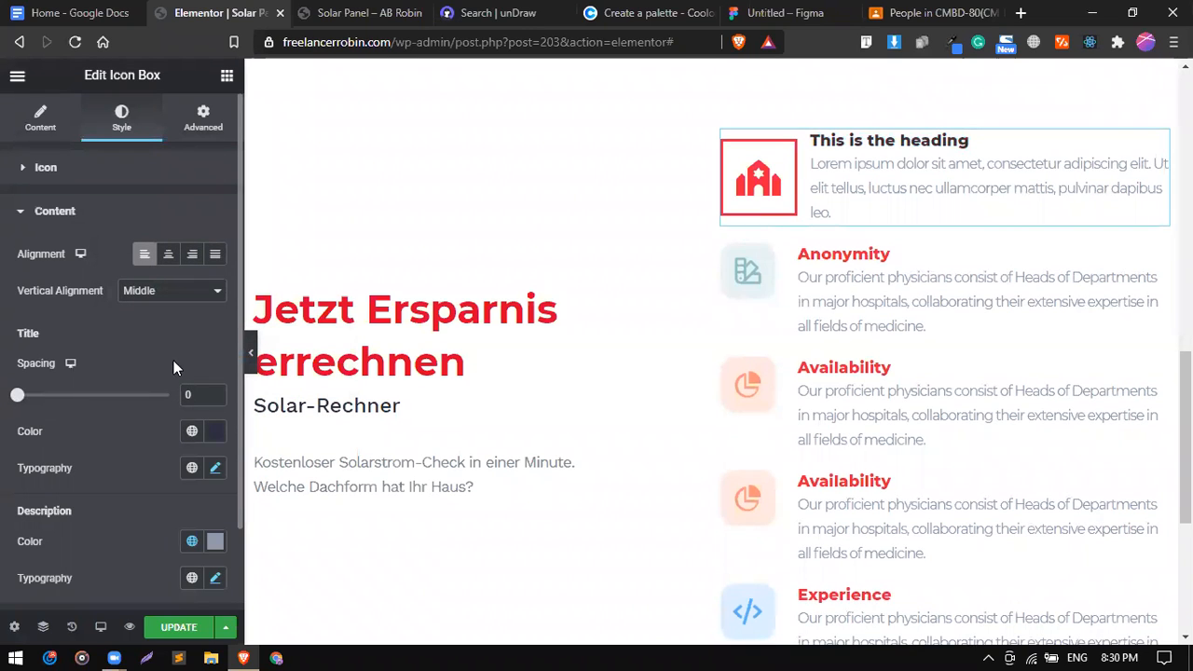
{"action": "left_click", "coordinate": [105, 222]}
Delete the old Anonymity, two Availability and Experience boxes.
{"action": "right_click", "coordinate": [882, 275]}
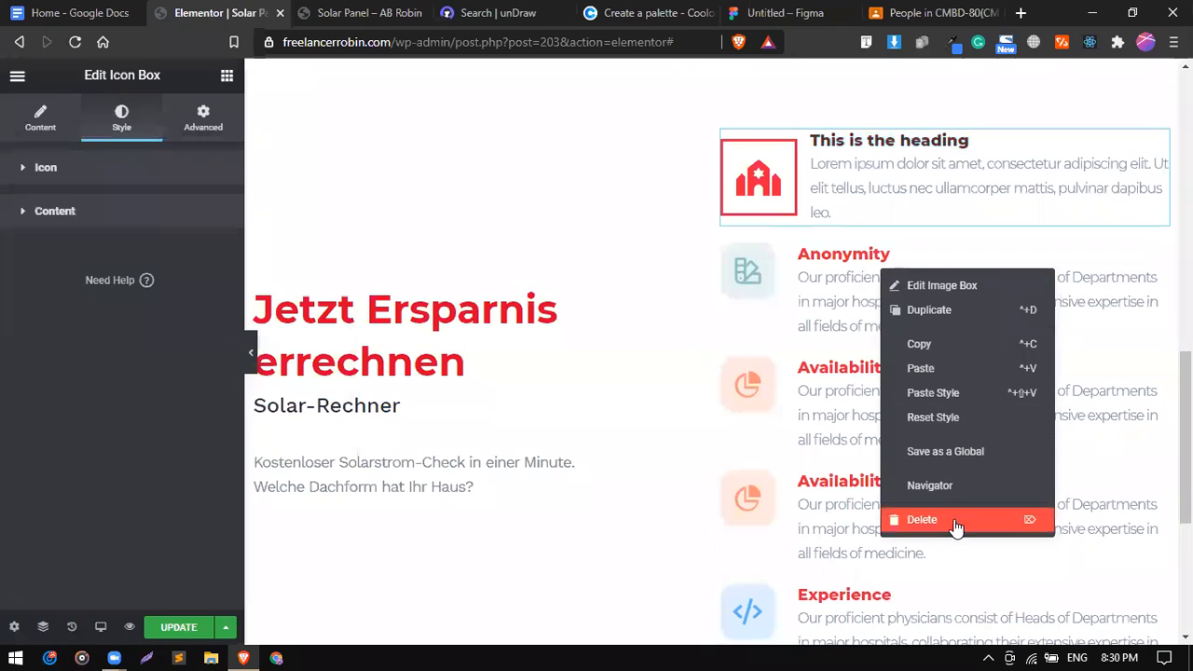
{"action": "key", "text": "Delete"}
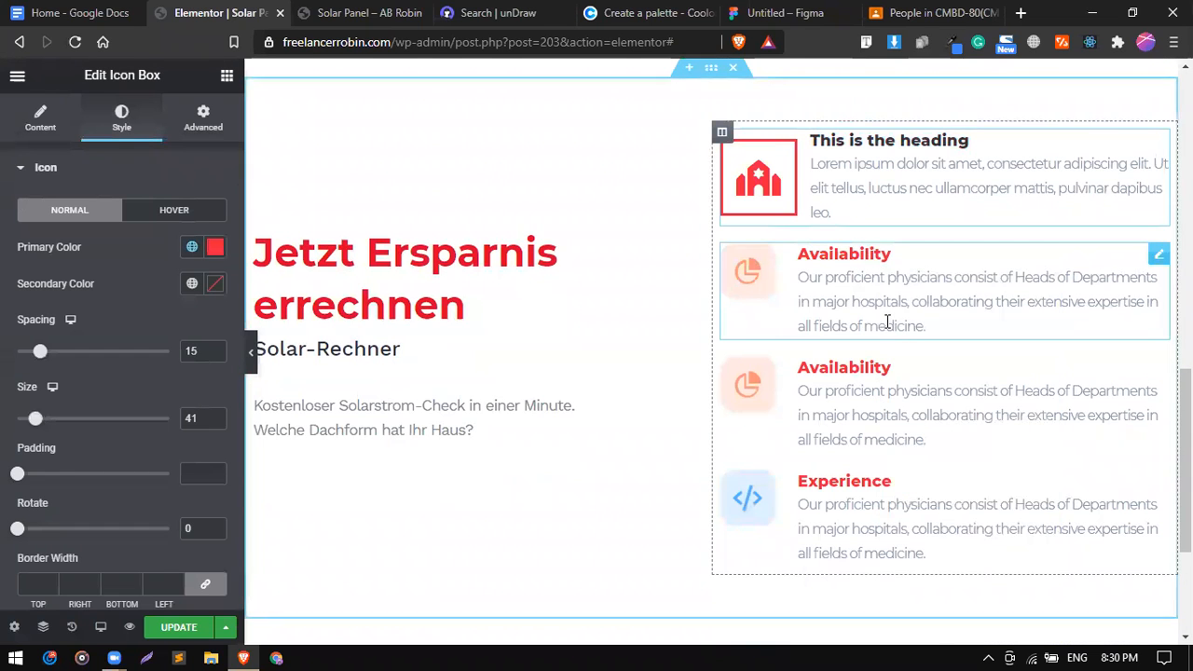
{"action": "right_click", "coordinate": [887, 321]}
{"action": "key", "text": "Delete"}
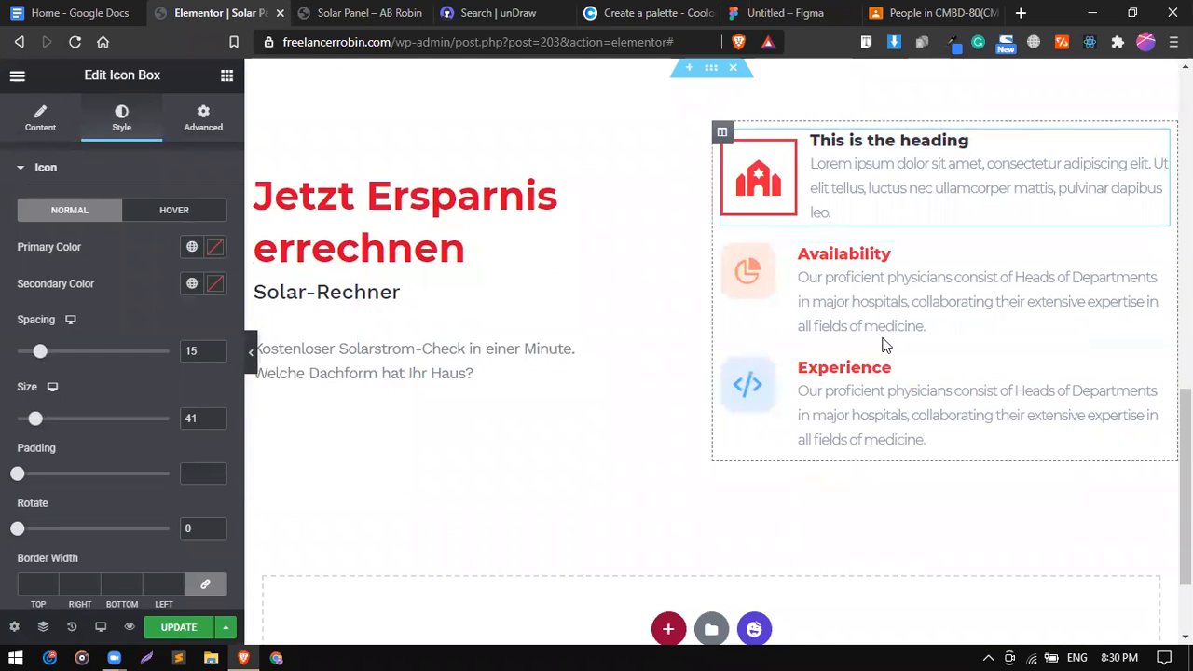
{"action": "right_click", "coordinate": [881, 333]}
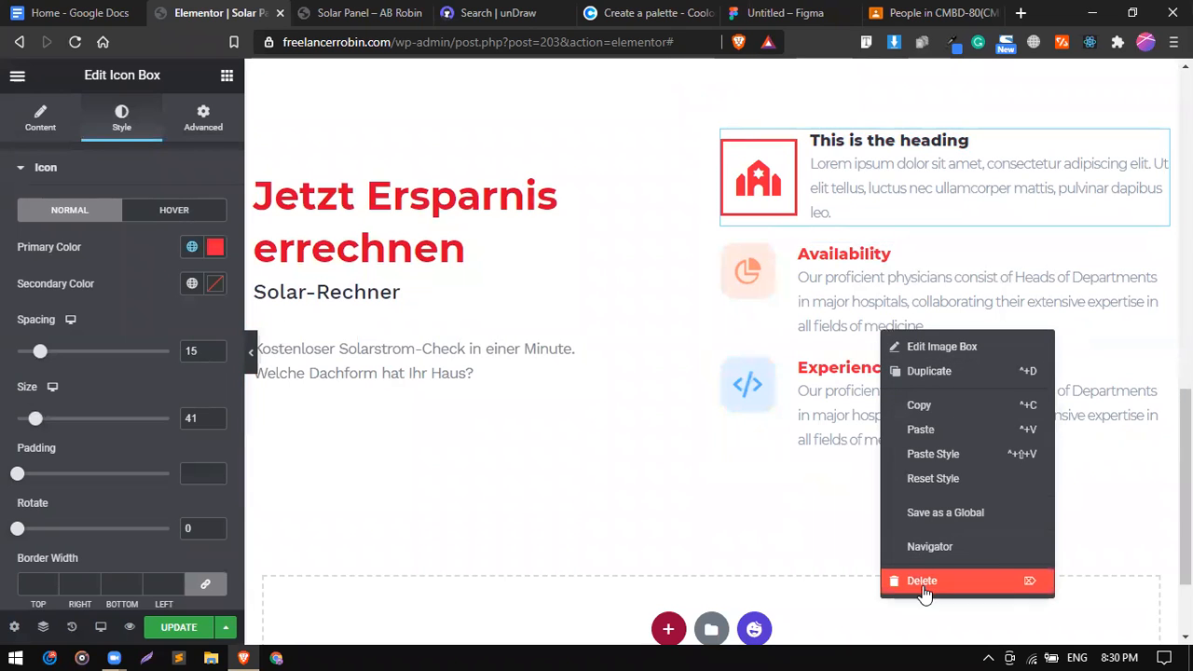
{"action": "key", "text": "Delete"}
{"action": "right_click", "coordinate": [851, 264]}
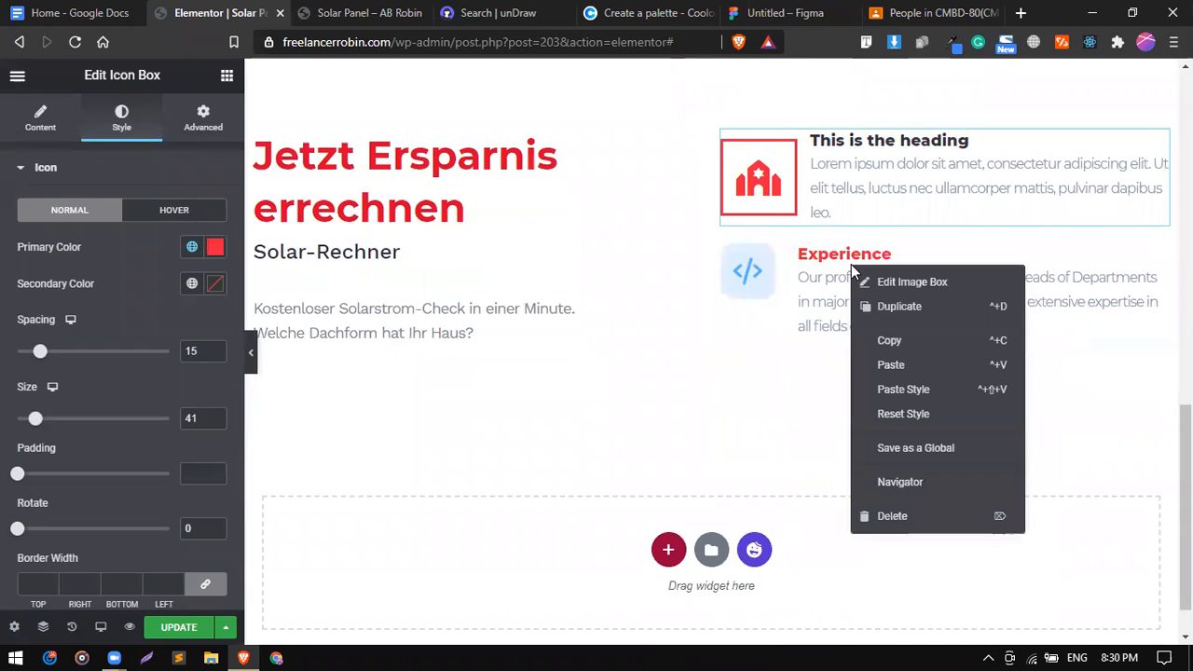
{"action": "left_click", "coordinate": [897, 516]}
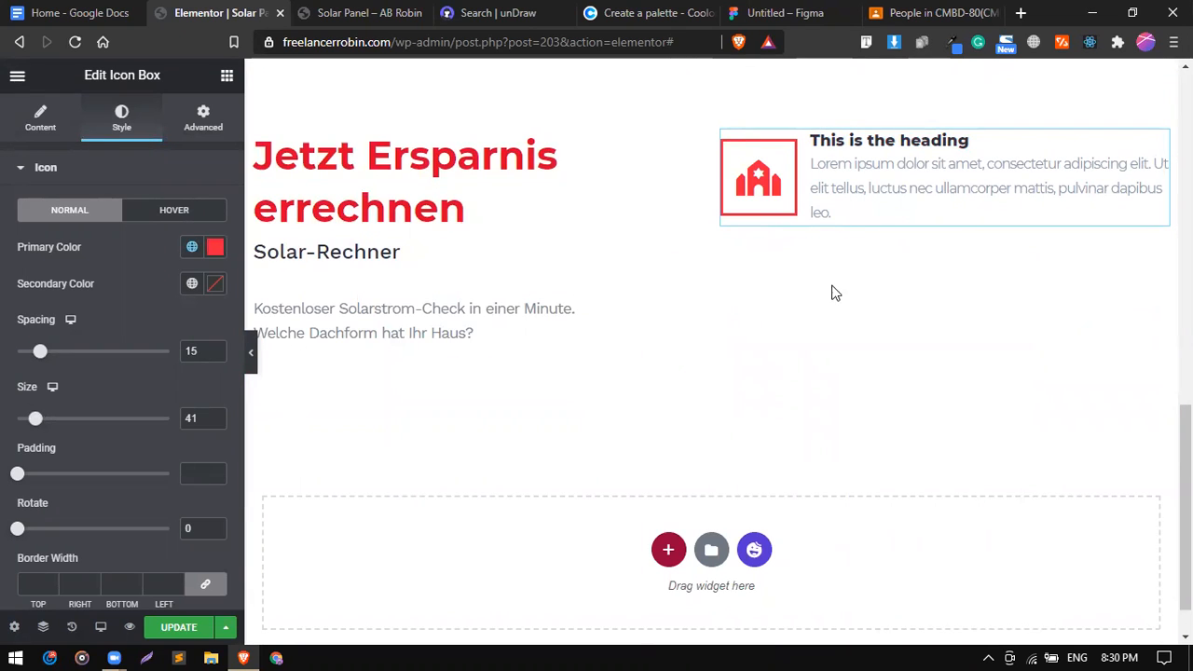
Duplicate the framed red icon box until there are four copies.
{"action": "right_click", "coordinate": [846, 208]}
{"action": "left_click", "coordinate": [877, 242]}
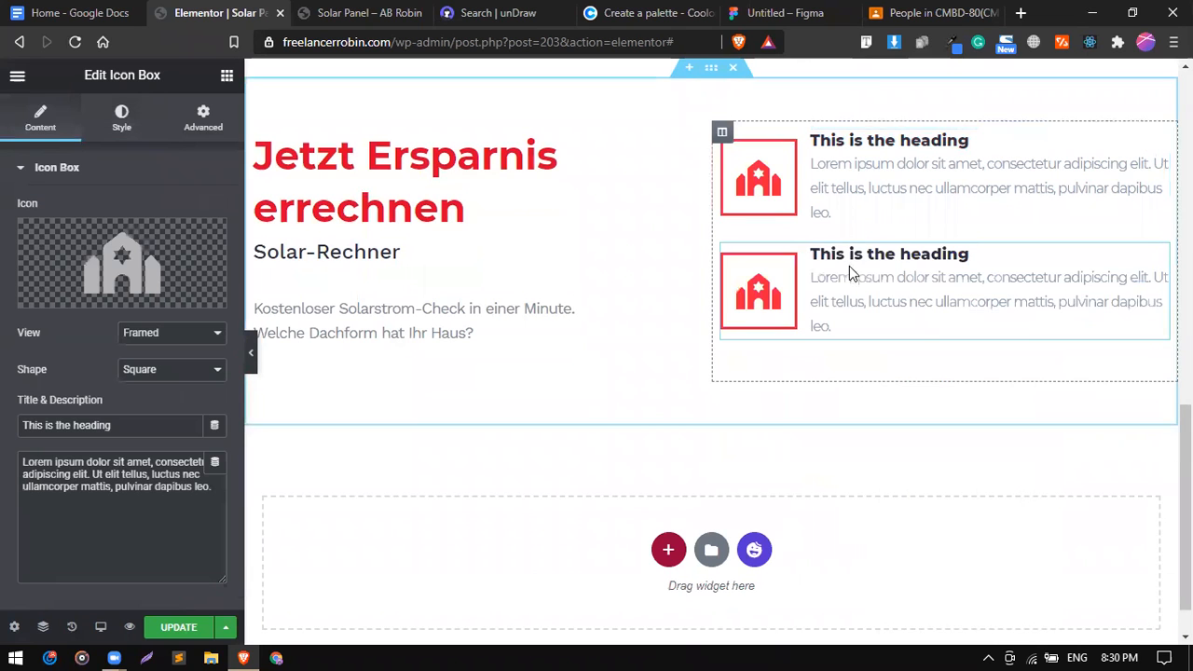
{"action": "right_click", "coordinate": [851, 272]}
{"action": "left_click", "coordinate": [888, 328]}
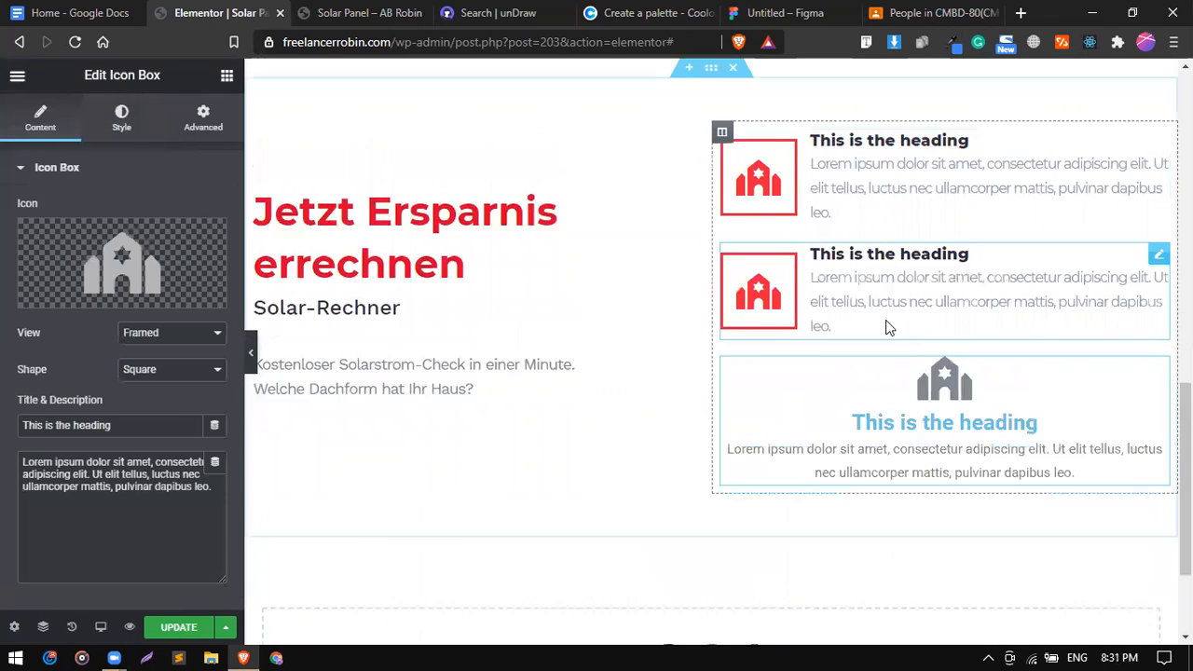
{"action": "right_click", "coordinate": [840, 378]}
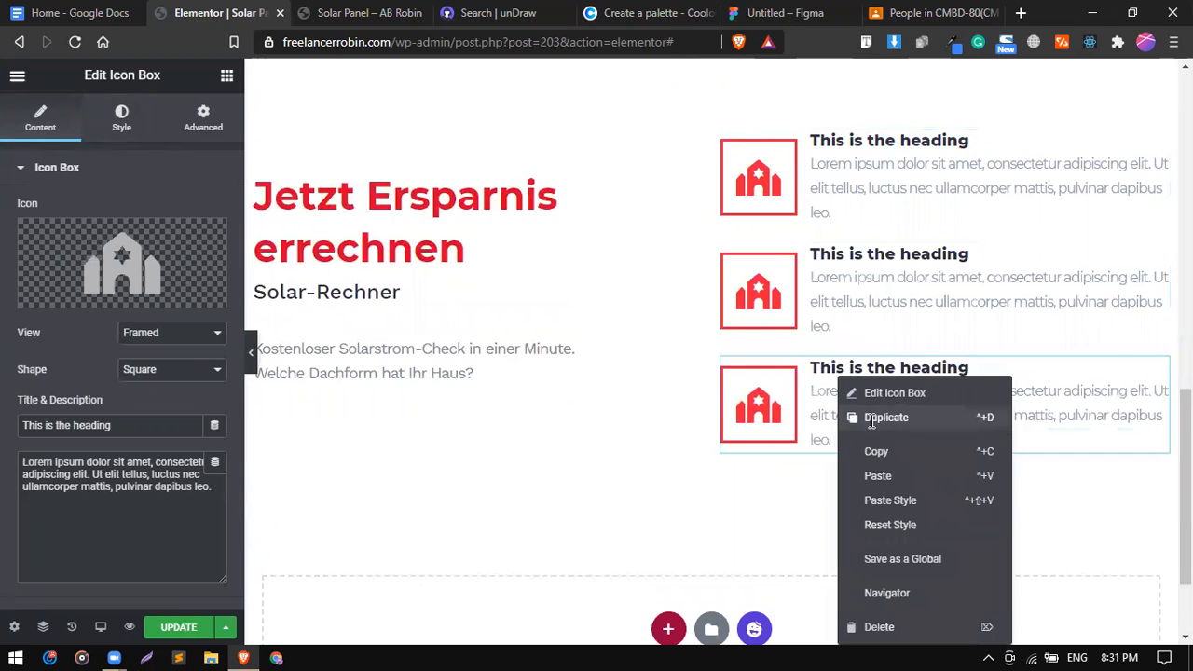
{"action": "left_click", "coordinate": [873, 424]}
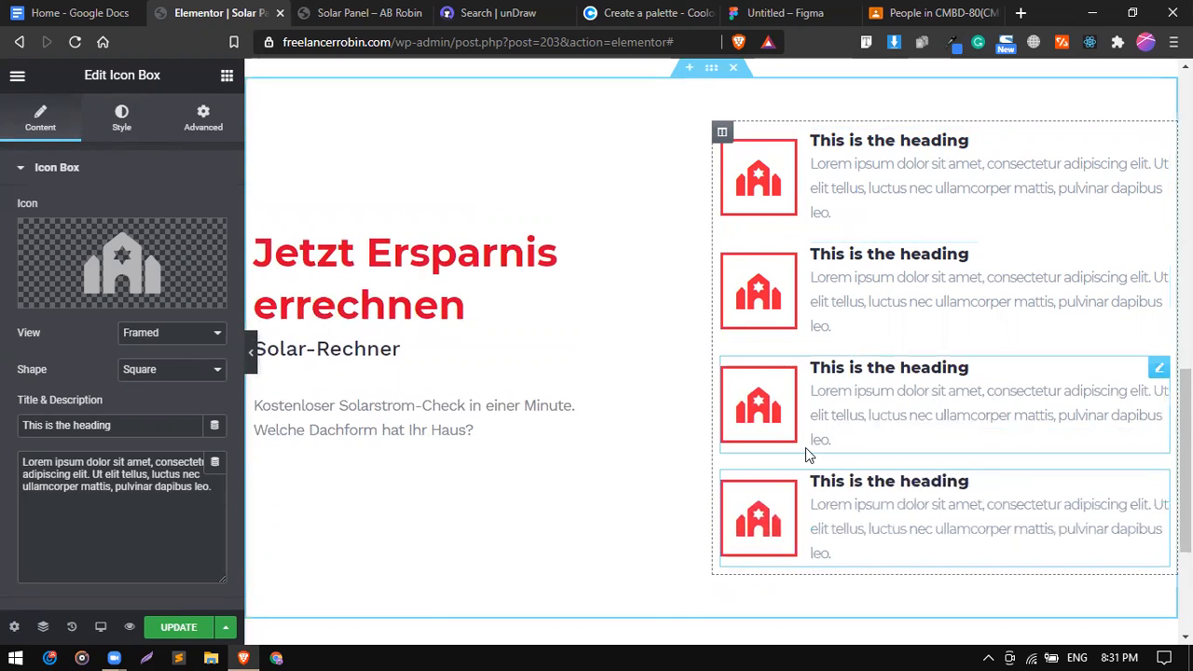
{"action": "scroll", "coordinate": [574, 333], "scroll_direction": "up", "scroll_amount": 3}
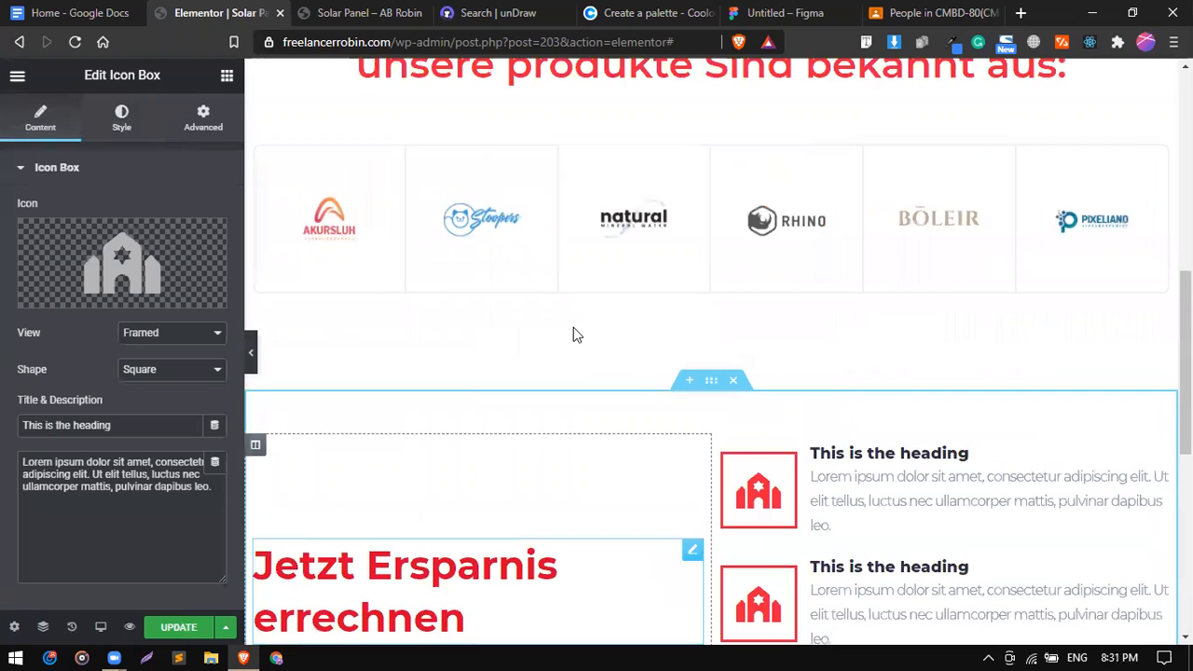
{"action": "scroll", "coordinate": [573, 333], "scroll_direction": "down", "scroll_amount": 3}
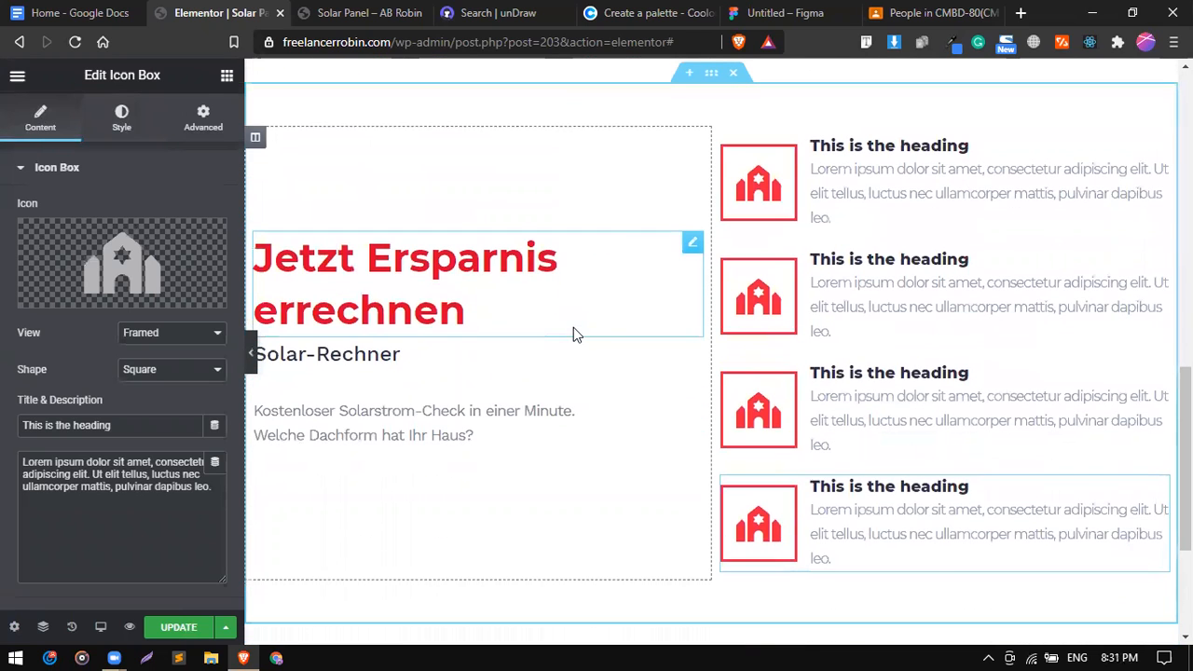
Select the solar section and save the page with Update.
{"action": "left_click", "coordinate": [713, 74]}
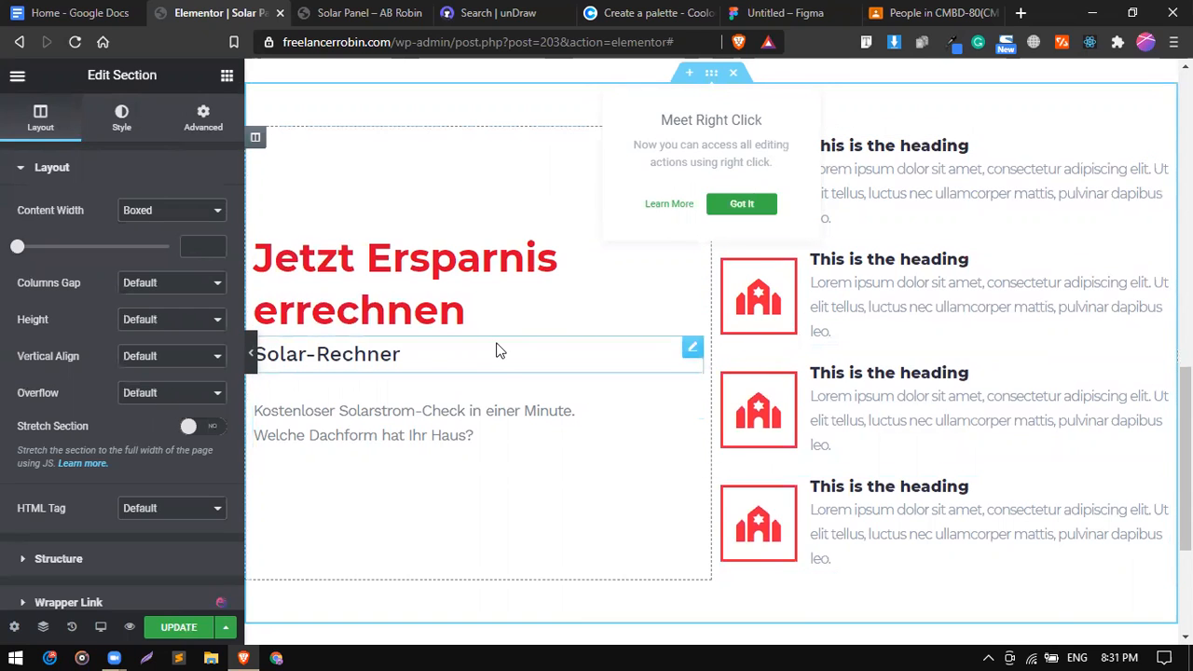
{"action": "scroll", "coordinate": [496, 345], "scroll_direction": "down", "scroll_amount": 1}
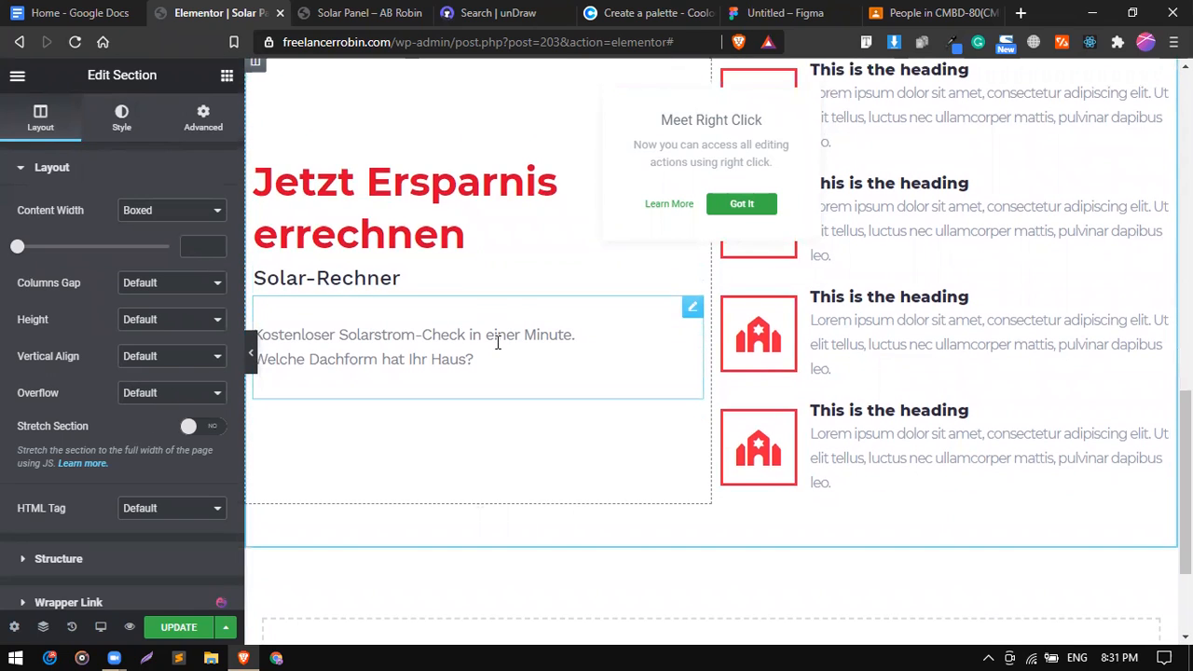
{"action": "scroll", "coordinate": [497, 342], "scroll_direction": "up", "scroll_amount": 2}
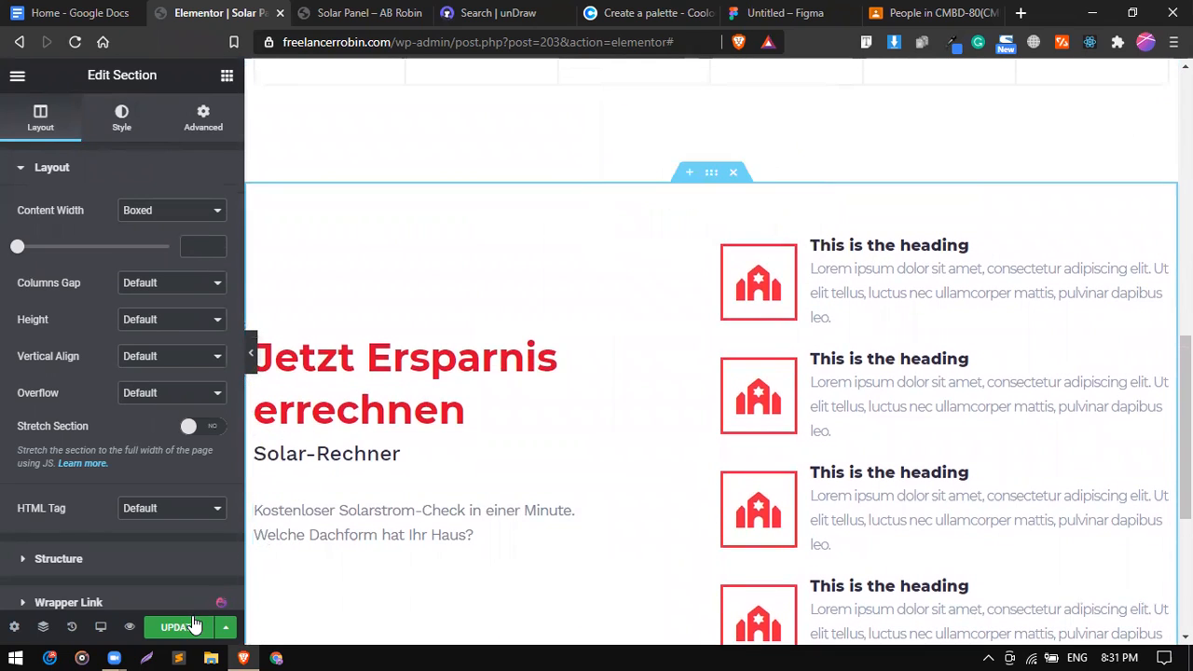
{"action": "left_click", "coordinate": [187, 627]}
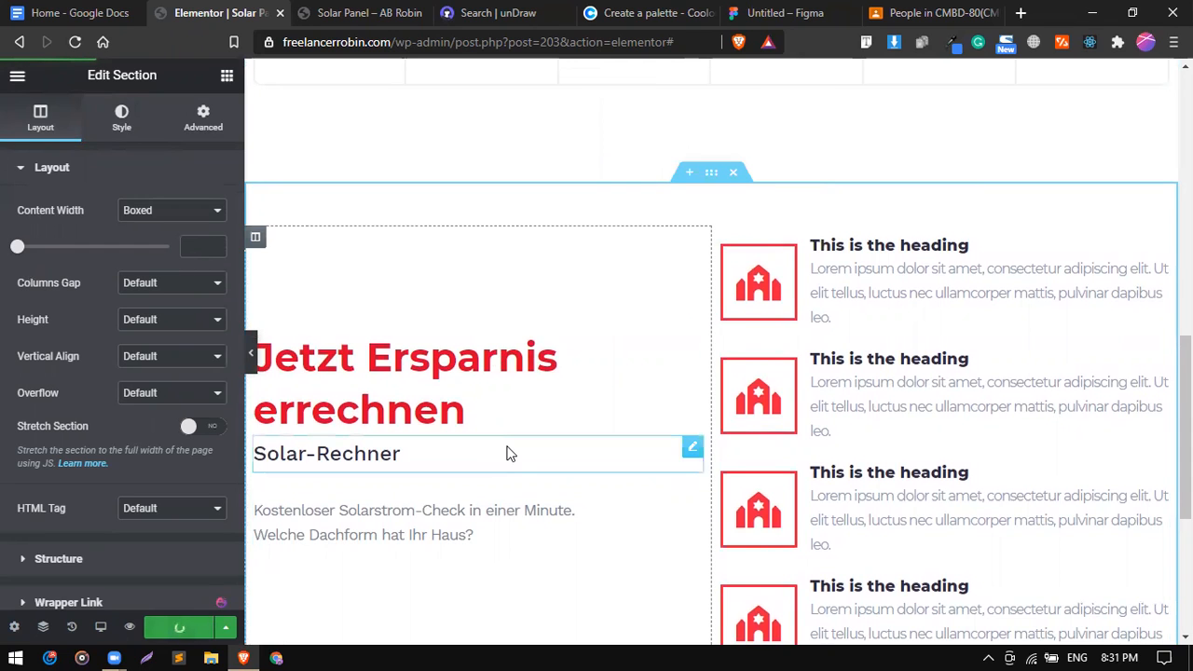
{"action": "scroll", "coordinate": [508, 454], "scroll_direction": "up", "scroll_amount": 1}
{"action": "scroll", "coordinate": [508, 455], "scroll_direction": "down", "scroll_amount": 1}
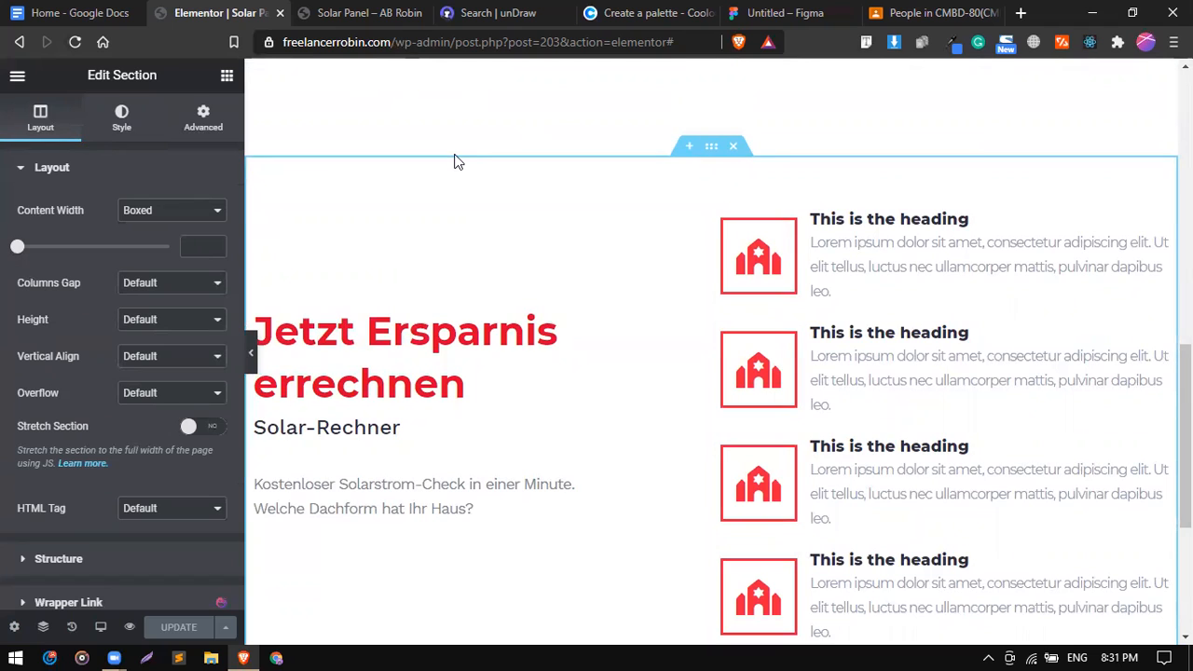
{"action": "scroll", "coordinate": [527, 250], "scroll_direction": "down", "scroll_amount": 1}
{"action": "left_click", "coordinate": [91, 9]}
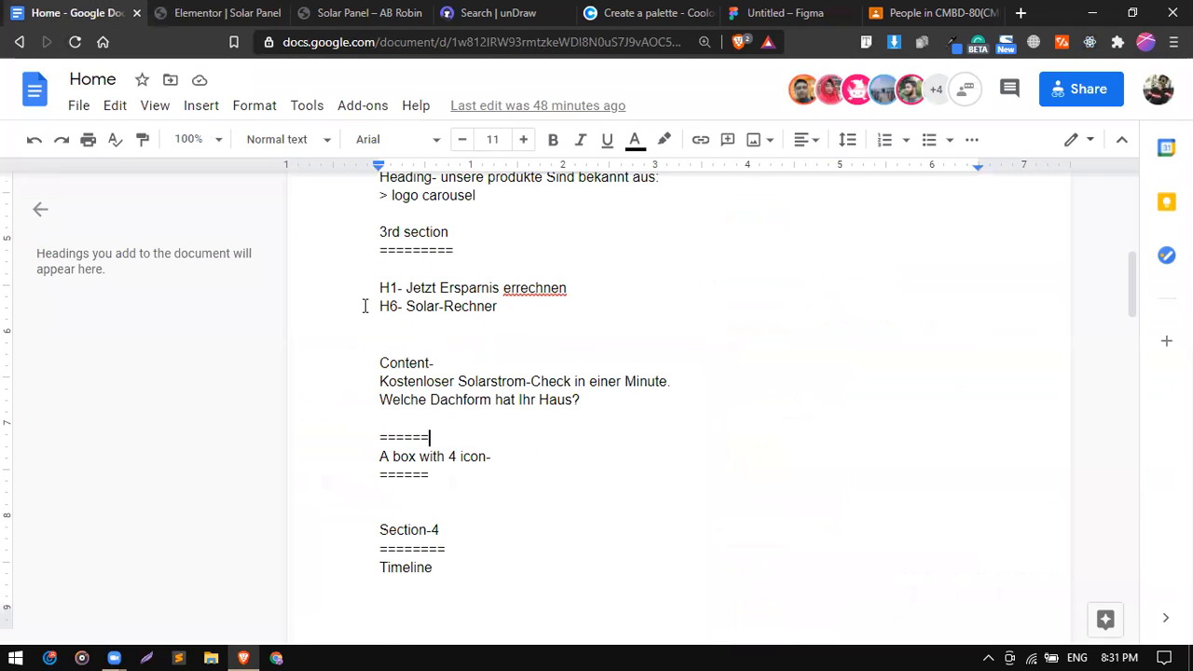
{"action": "left_click", "coordinate": [233, 12]}
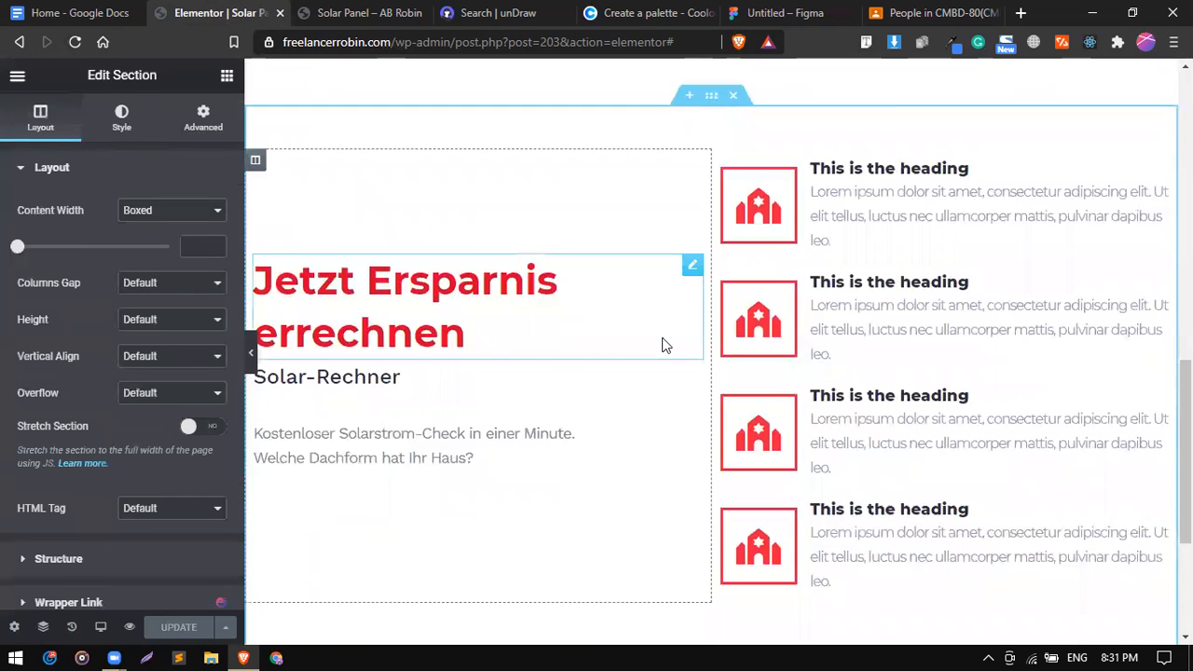
{"action": "scroll", "coordinate": [665, 345], "scroll_direction": "down", "scroll_amount": 2}
{"action": "scroll", "coordinate": [665, 345], "scroll_direction": "up", "scroll_amount": 1}
{"action": "scroll", "coordinate": [664, 345], "scroll_direction": "down", "scroll_amount": 2}
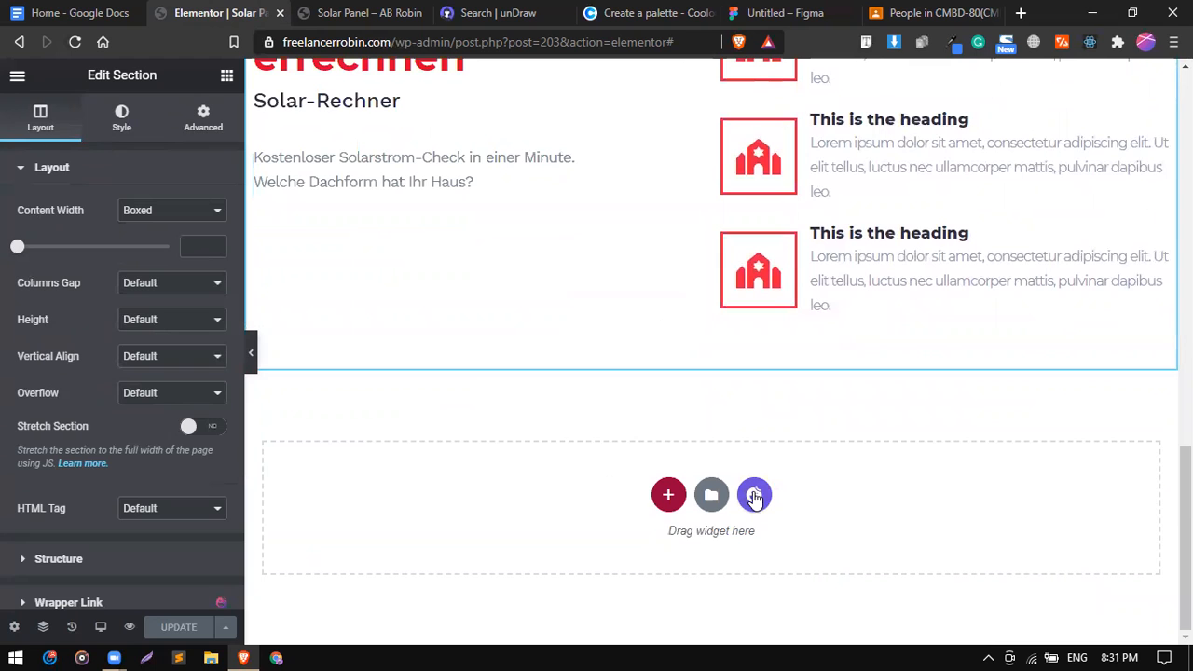
{"action": "scroll", "coordinate": [767, 279], "scroll_direction": "up", "scroll_amount": 2}
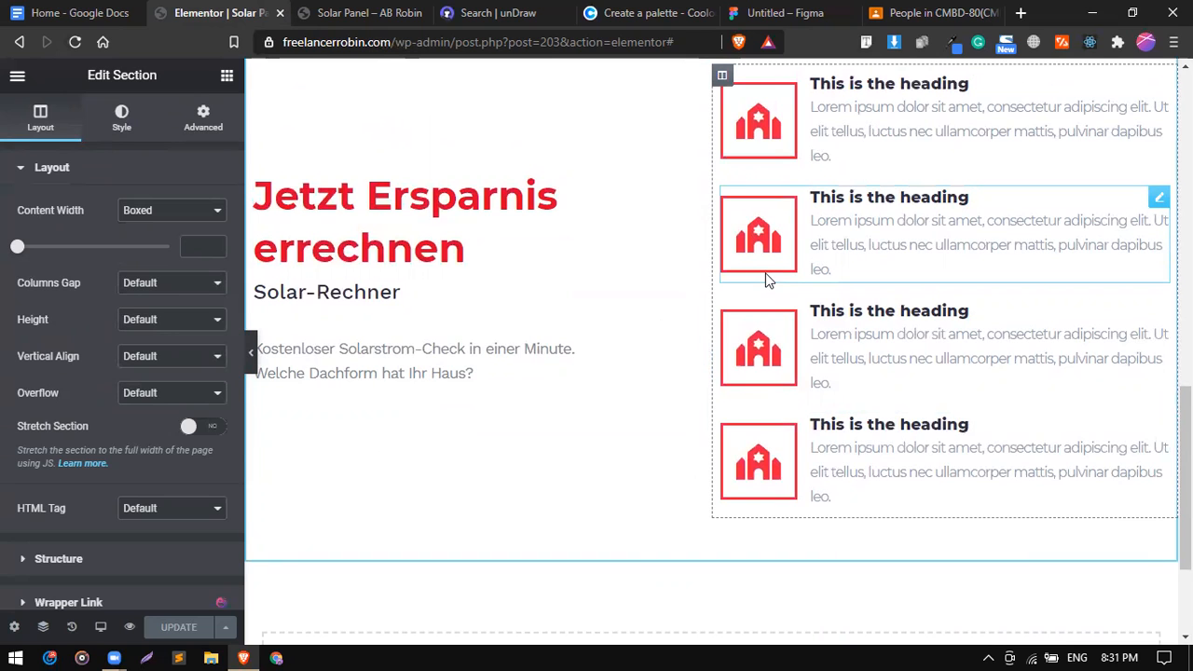
{"action": "scroll", "coordinate": [578, 332], "scroll_direction": "up", "scroll_amount": 1}
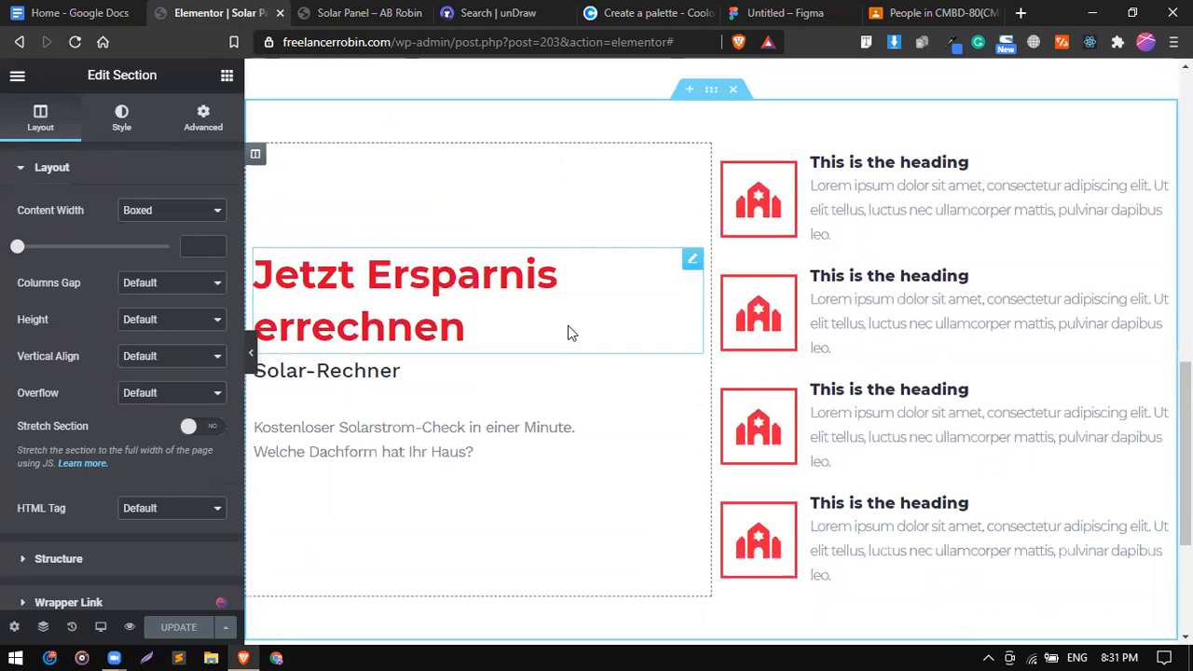
{"action": "left_click", "coordinate": [79, 13]}
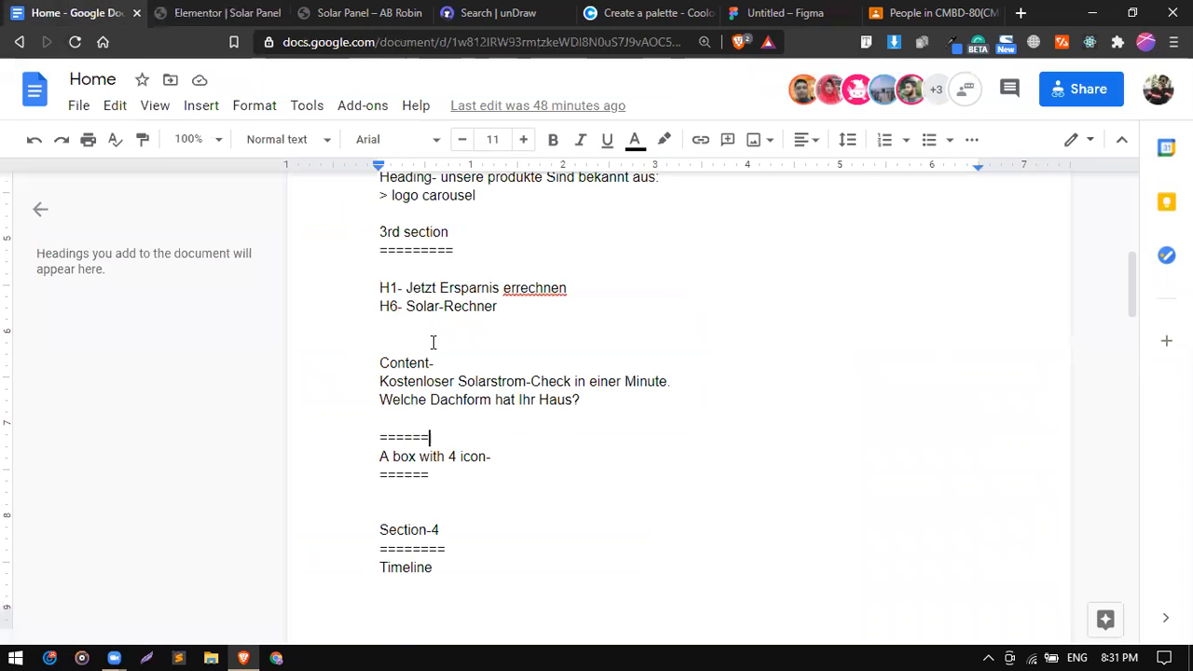
{"action": "scroll", "coordinate": [433, 342], "scroll_direction": "down", "scroll_amount": 3}
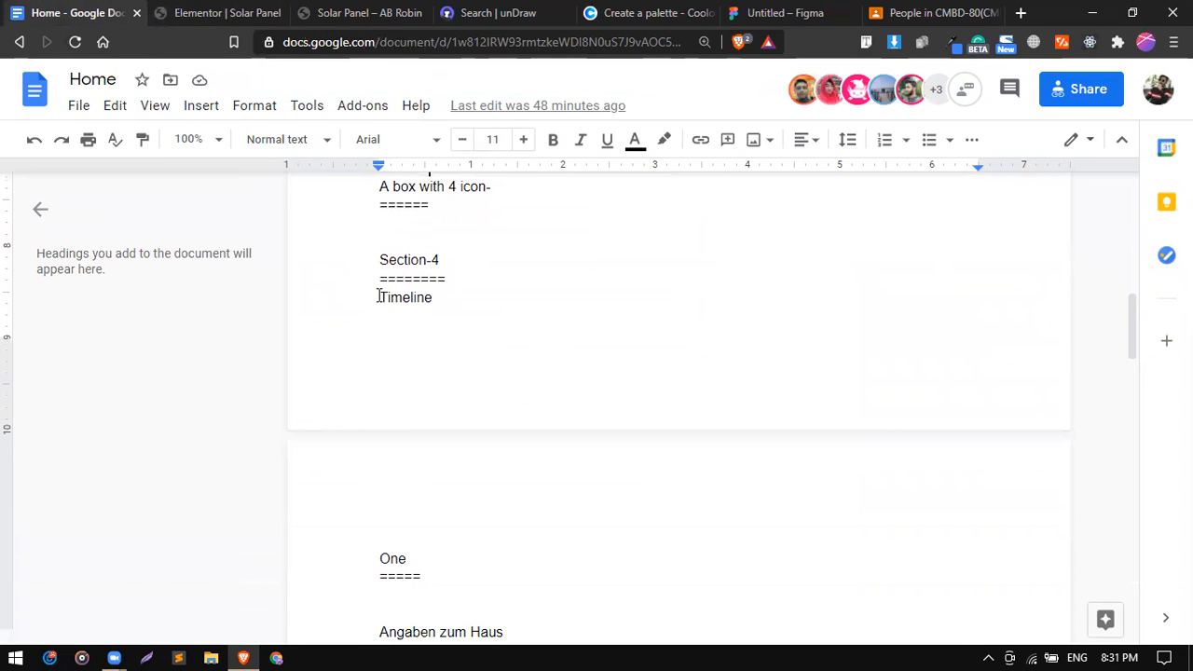
{"action": "left_click_drag", "start_coordinate": [378, 297], "coordinate": [435, 298]}
{"action": "left_click", "coordinate": [448, 353]}
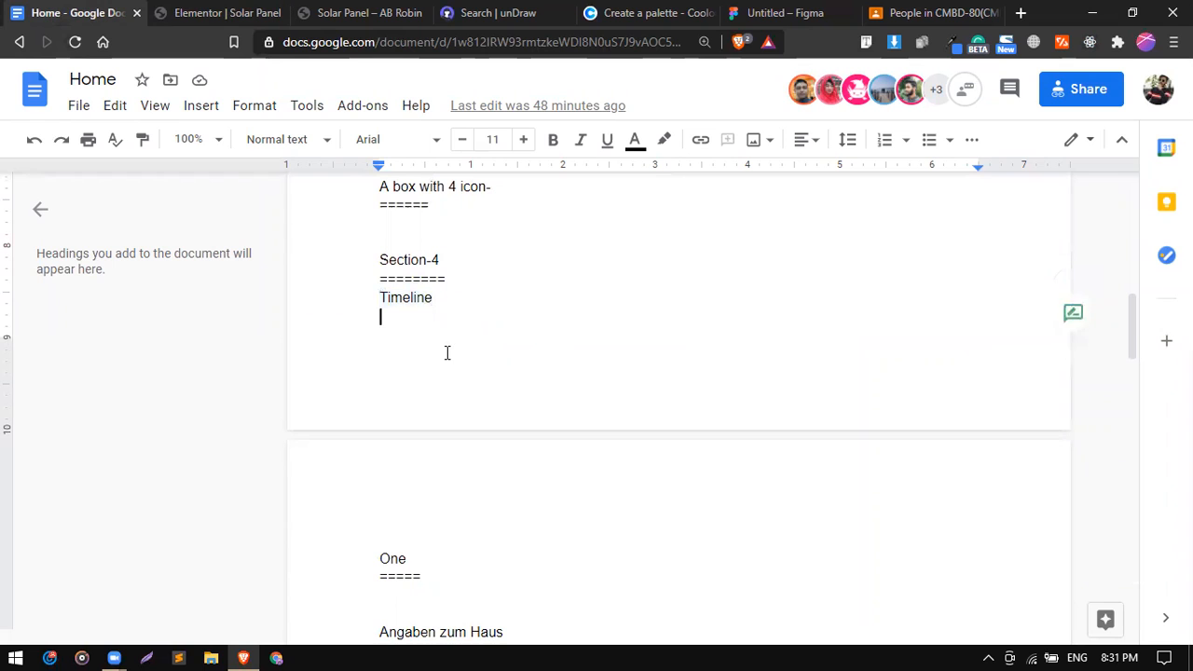
{"action": "scroll", "coordinate": [448, 352], "scroll_direction": "down", "scroll_amount": 3}
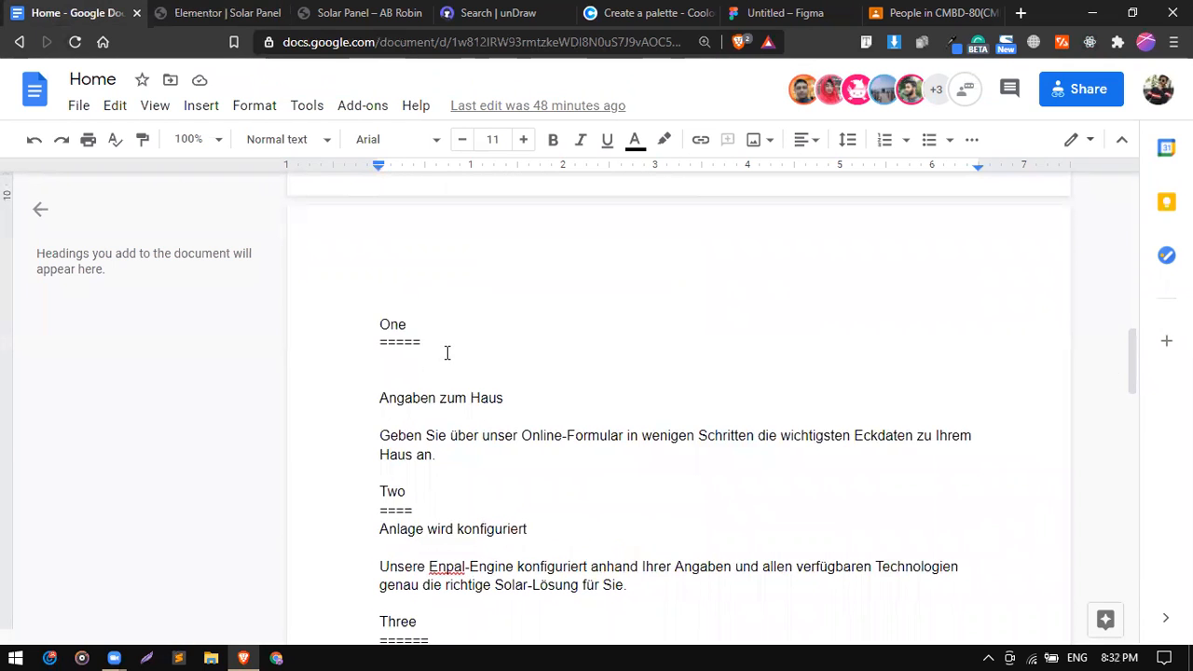
{"action": "scroll", "coordinate": [447, 353], "scroll_direction": "down", "scroll_amount": 1}
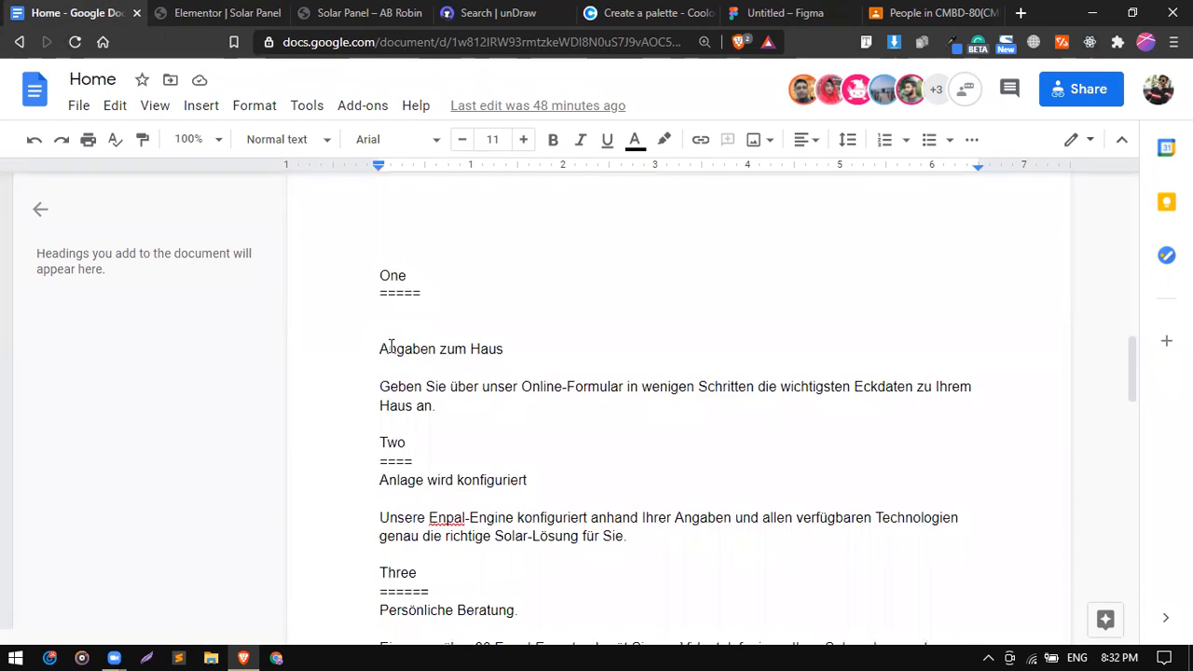
{"action": "double_click", "coordinate": [389, 349]}
{"action": "triple_click", "coordinate": [403, 399]}
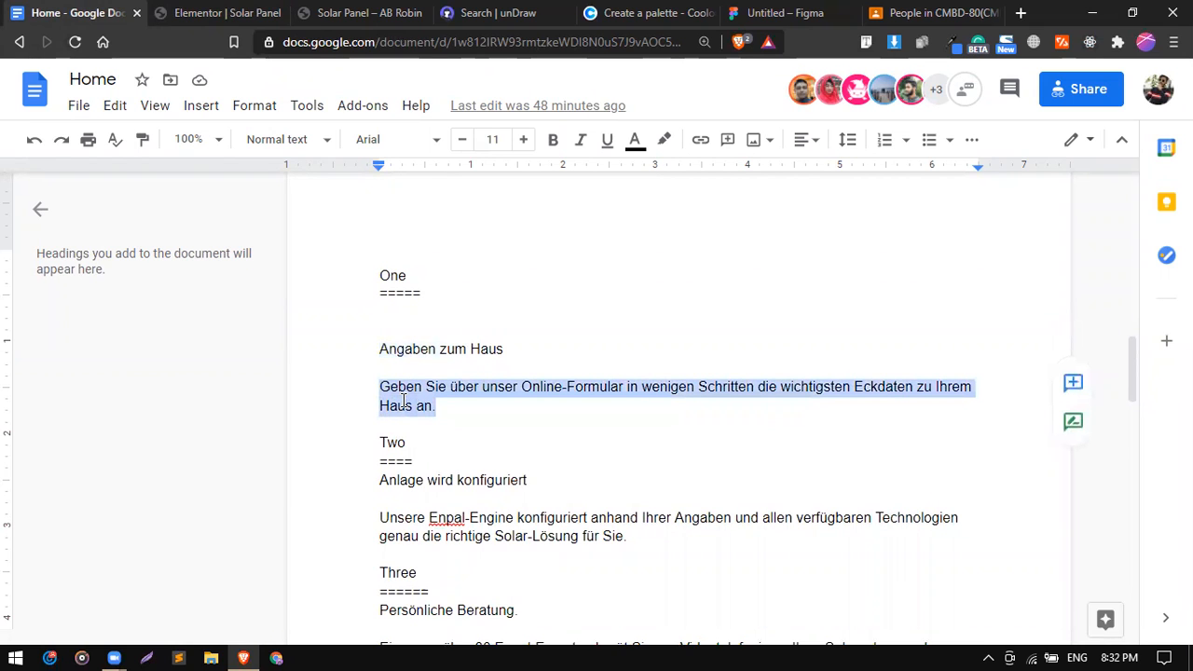
{"action": "left_click", "coordinate": [191, 12]}
{"action": "scroll", "coordinate": [586, 277], "scroll_direction": "down", "scroll_amount": 3}
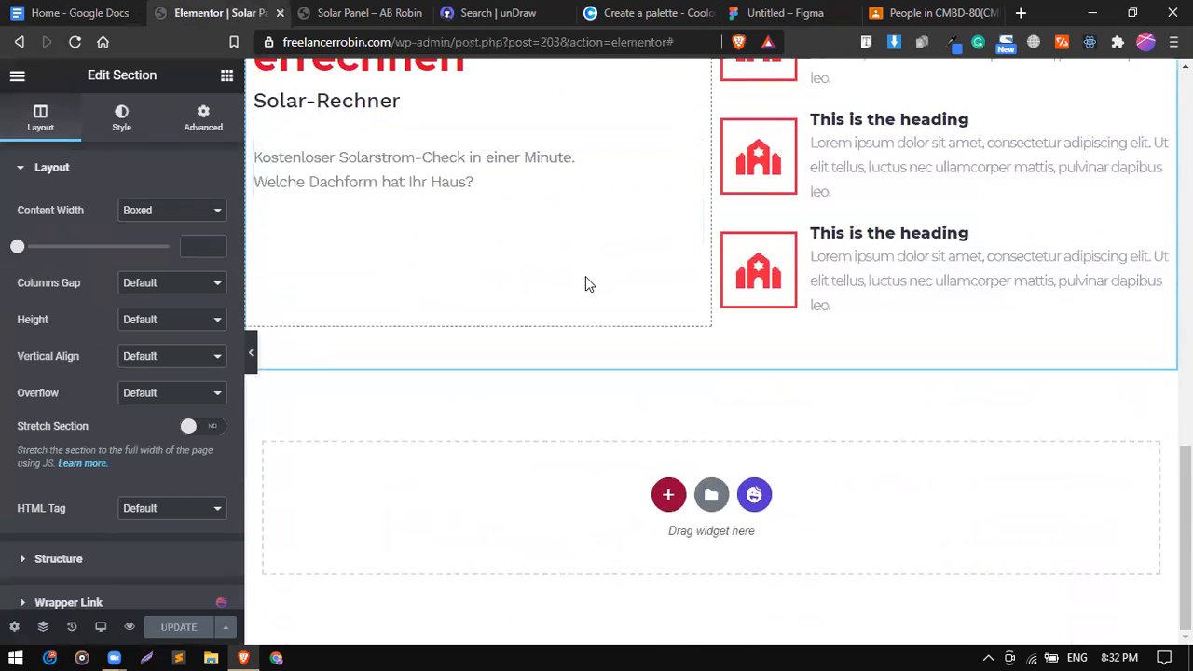
Go to the WordPress dashboard's Add New Plugins page.
{"action": "left_click", "coordinate": [372, 12]}
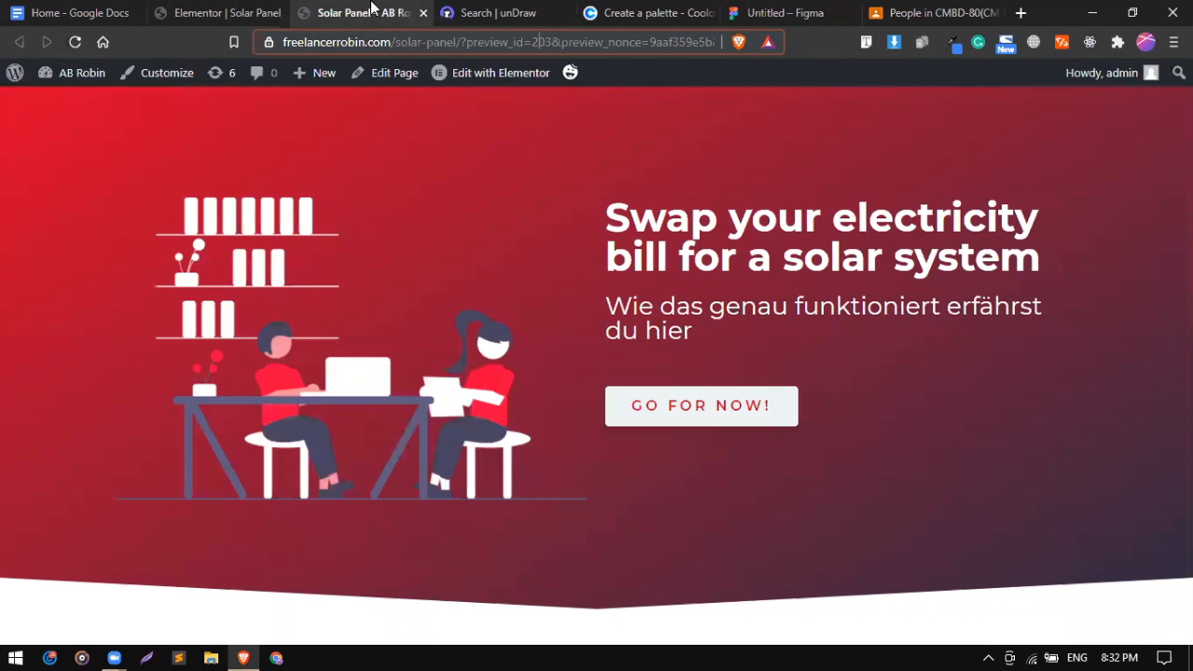
{"action": "mouse_move", "coordinate": [82, 72]}
{"action": "left_click", "coordinate": [78, 108]}
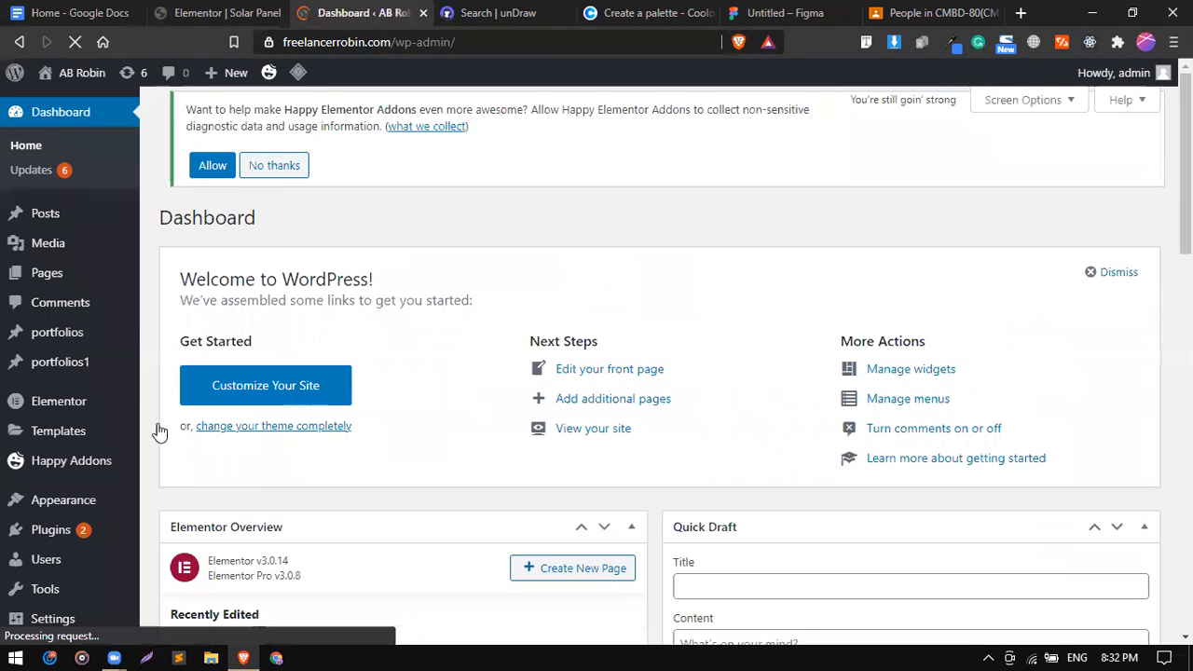
{"action": "scroll", "coordinate": [38, 419], "scroll_direction": "down", "scroll_amount": 2}
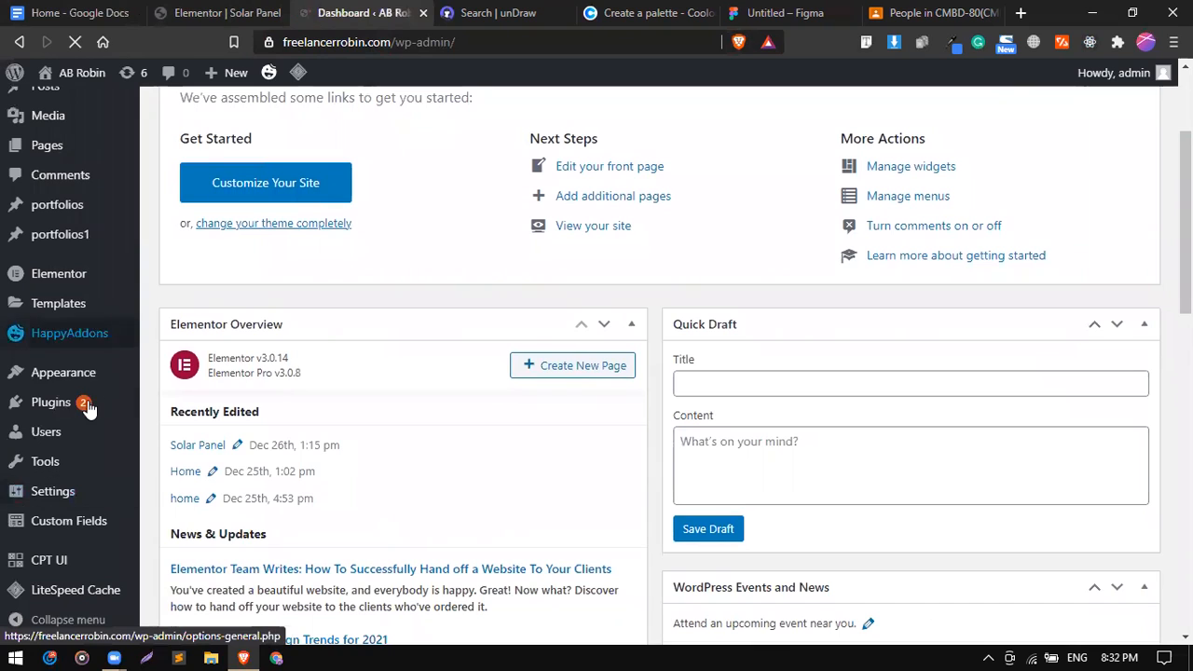
{"action": "mouse_move", "coordinate": [87, 409]}
{"action": "left_click", "coordinate": [188, 434]}
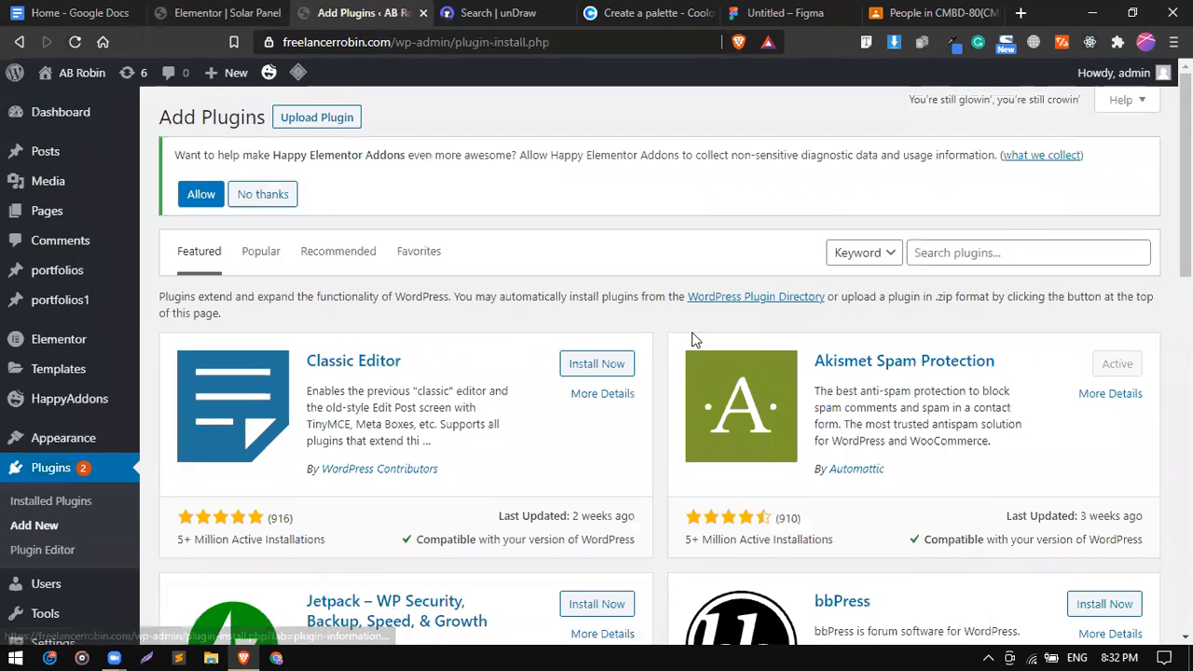
Search the plugin directory for 'timeline'.
{"action": "left_click", "coordinate": [981, 252]}
{"action": "type", "text": "timel"}
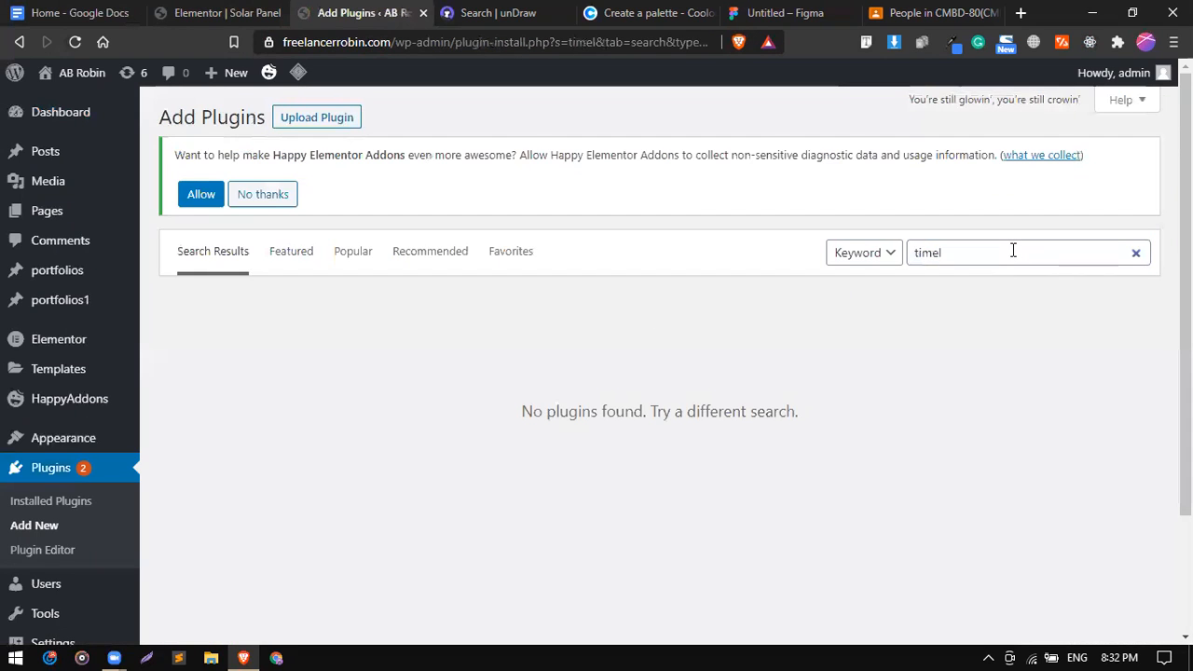
{"action": "left_click", "coordinate": [1014, 251]}
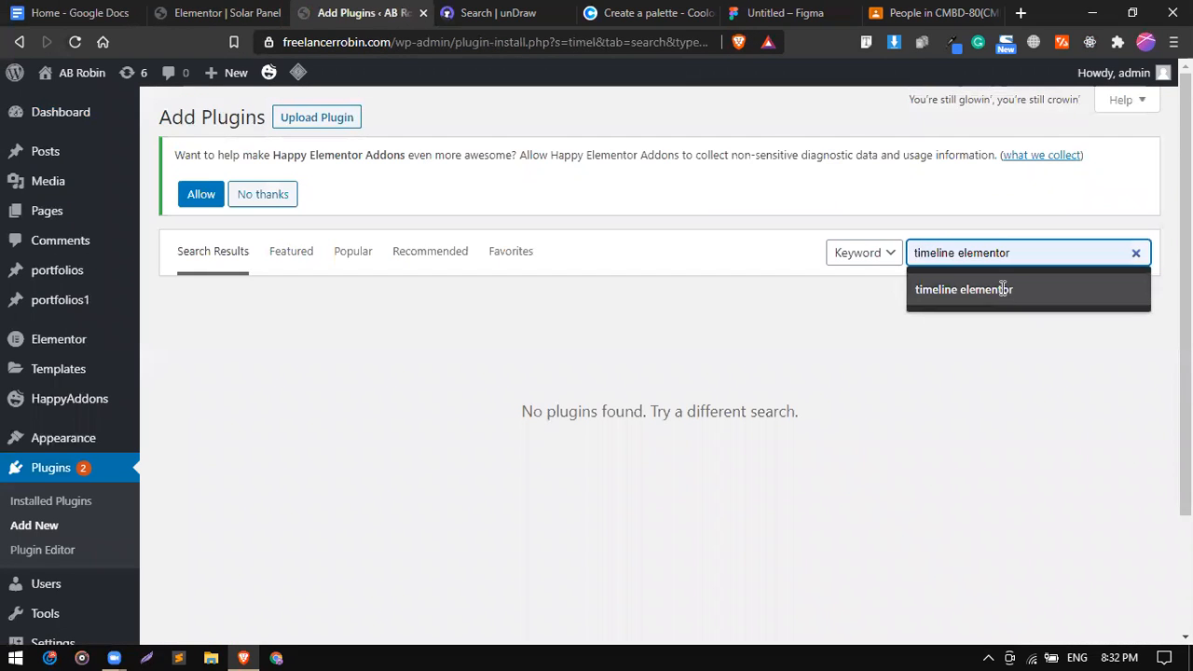
{"action": "left_click", "coordinate": [999, 254]}
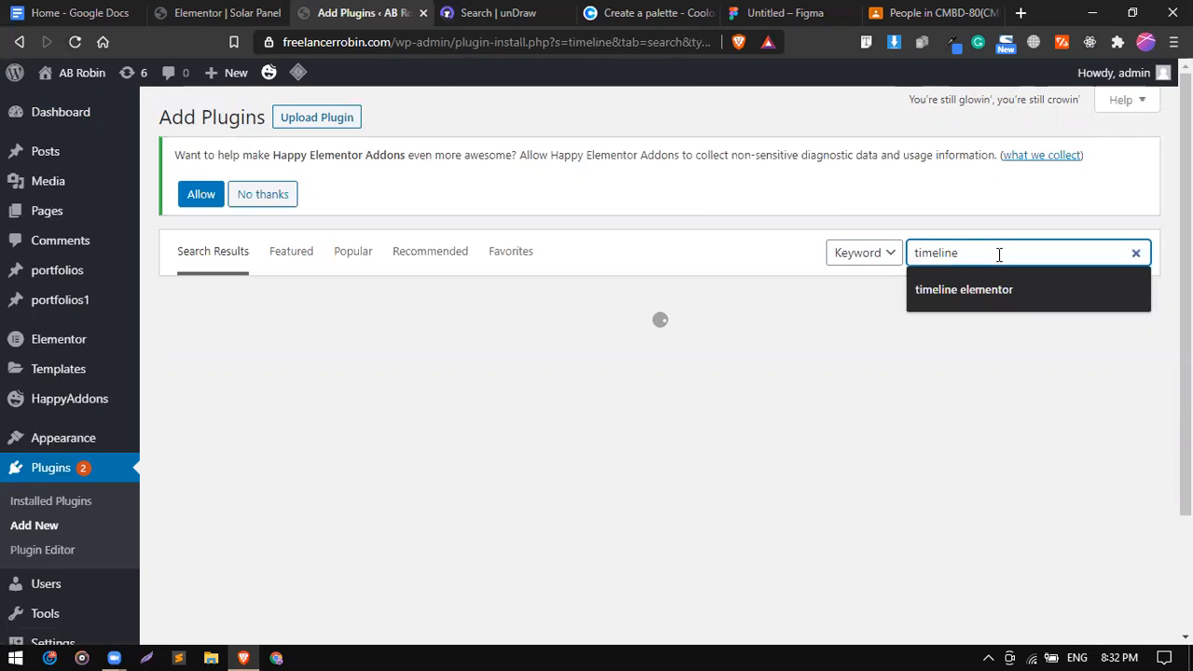
{"action": "left_click", "coordinate": [748, 308]}
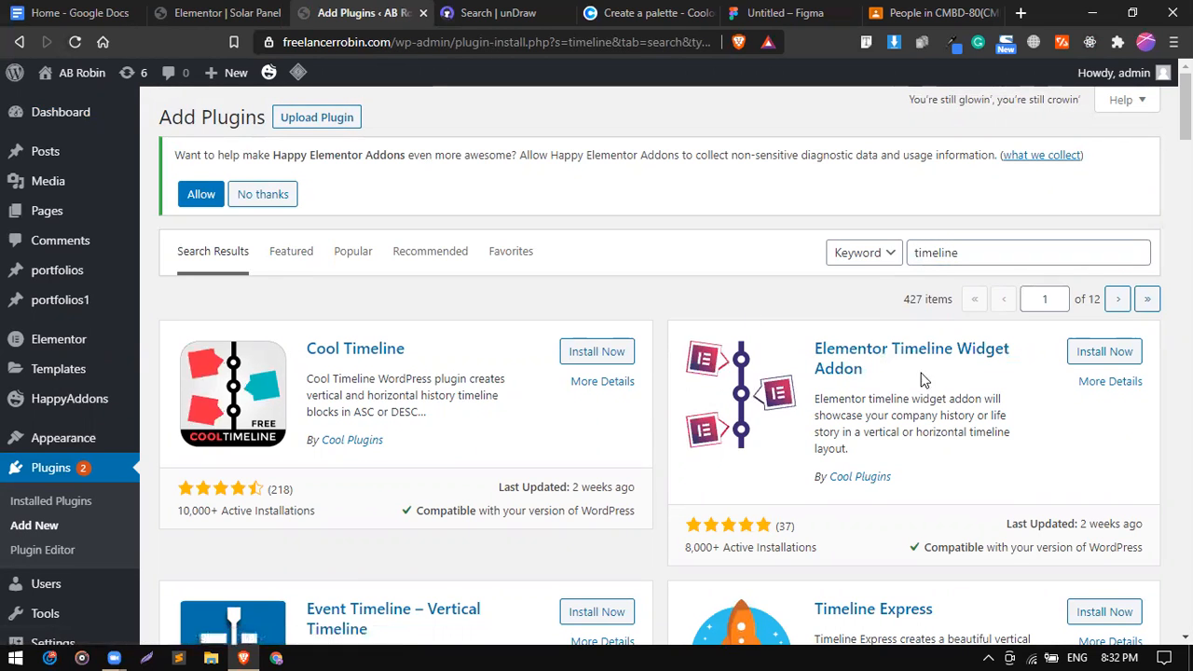
Install and activate the Elementor Timeline Widget Addon plugin, then return to the editor.
{"action": "left_click", "coordinate": [1086, 359]}
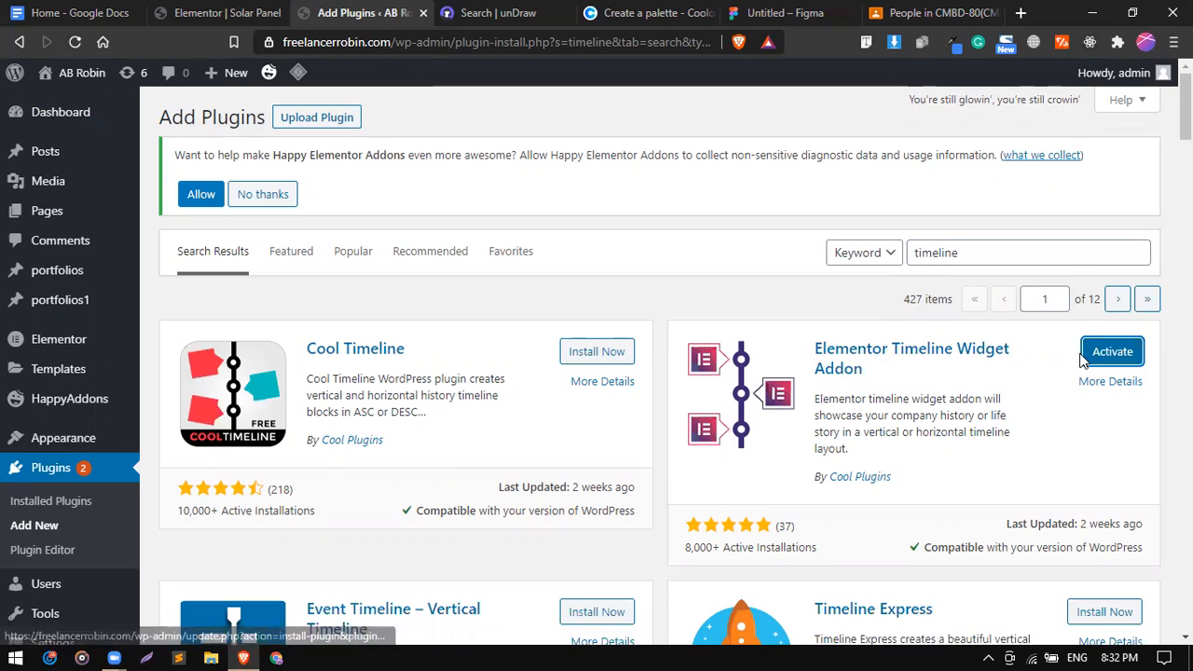
{"action": "left_click", "coordinate": [1103, 355]}
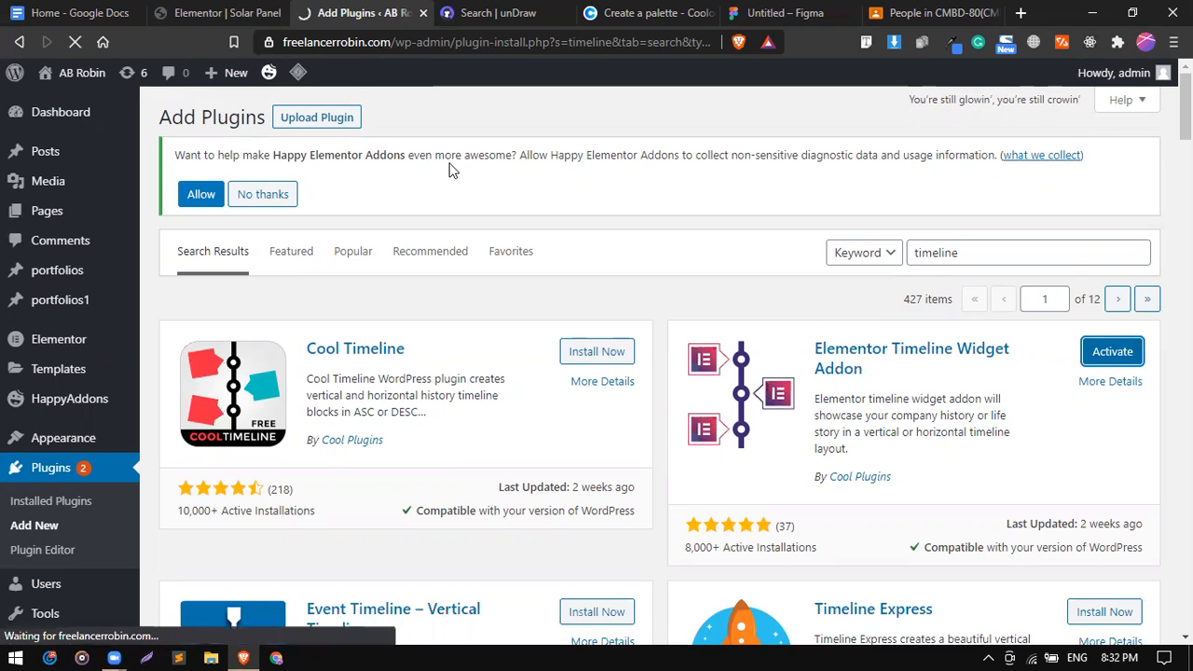
{"action": "left_click", "coordinate": [234, 10]}
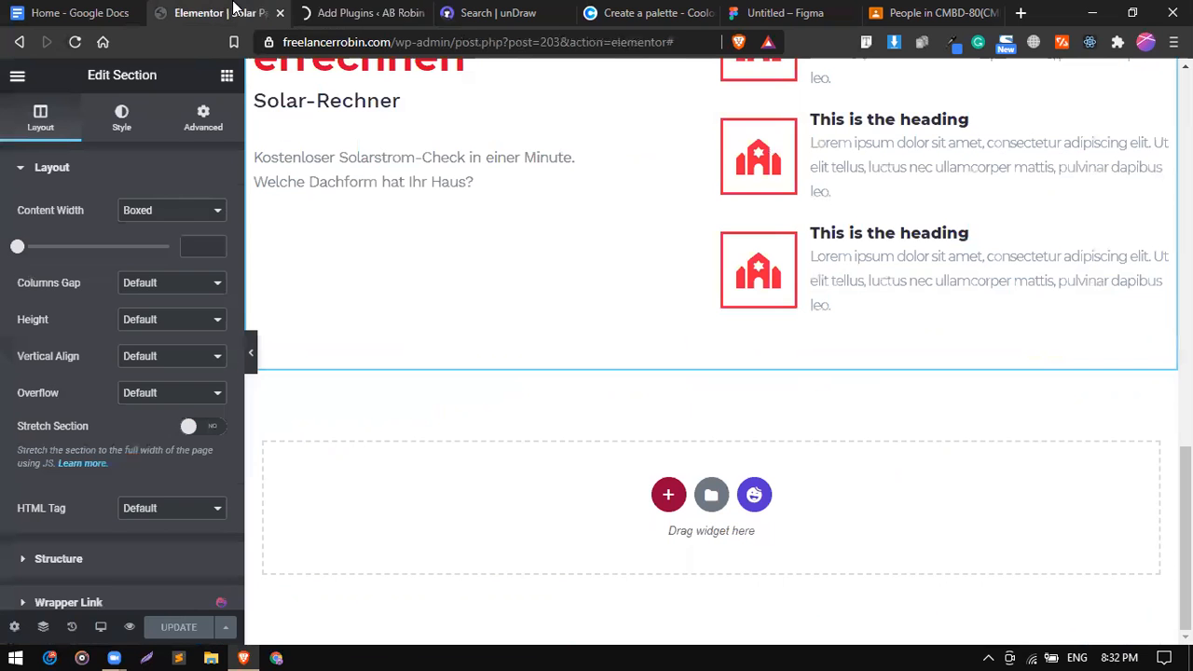
{"action": "left_click", "coordinate": [51, 13]}
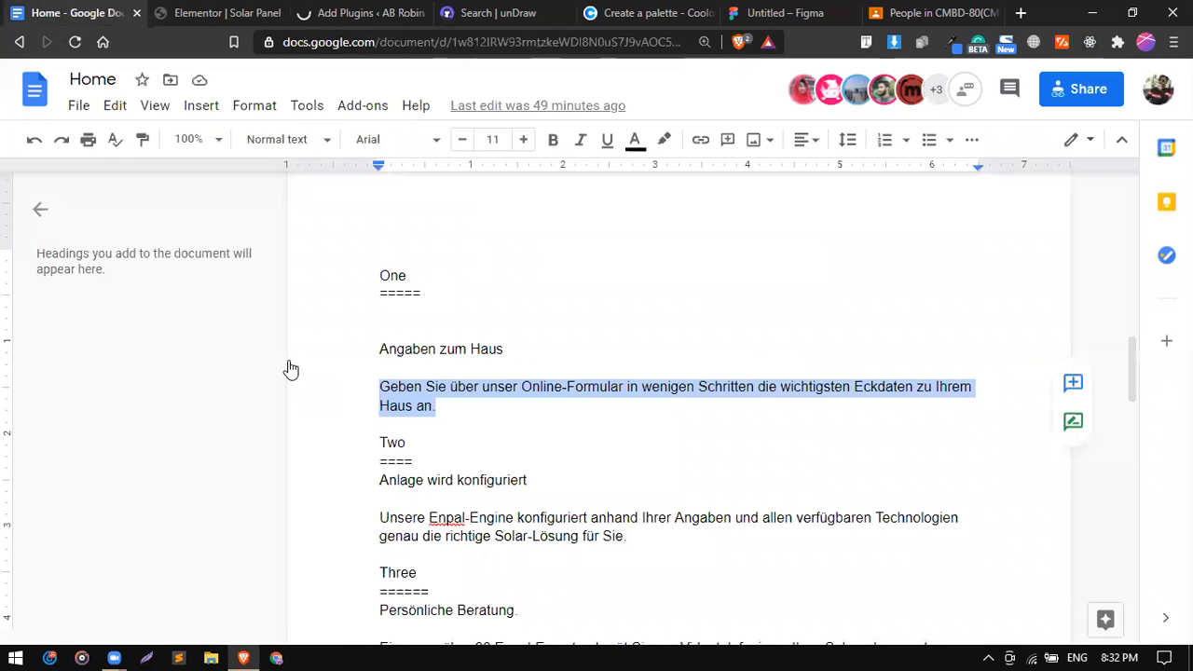
{"action": "left_click", "coordinate": [239, 20]}
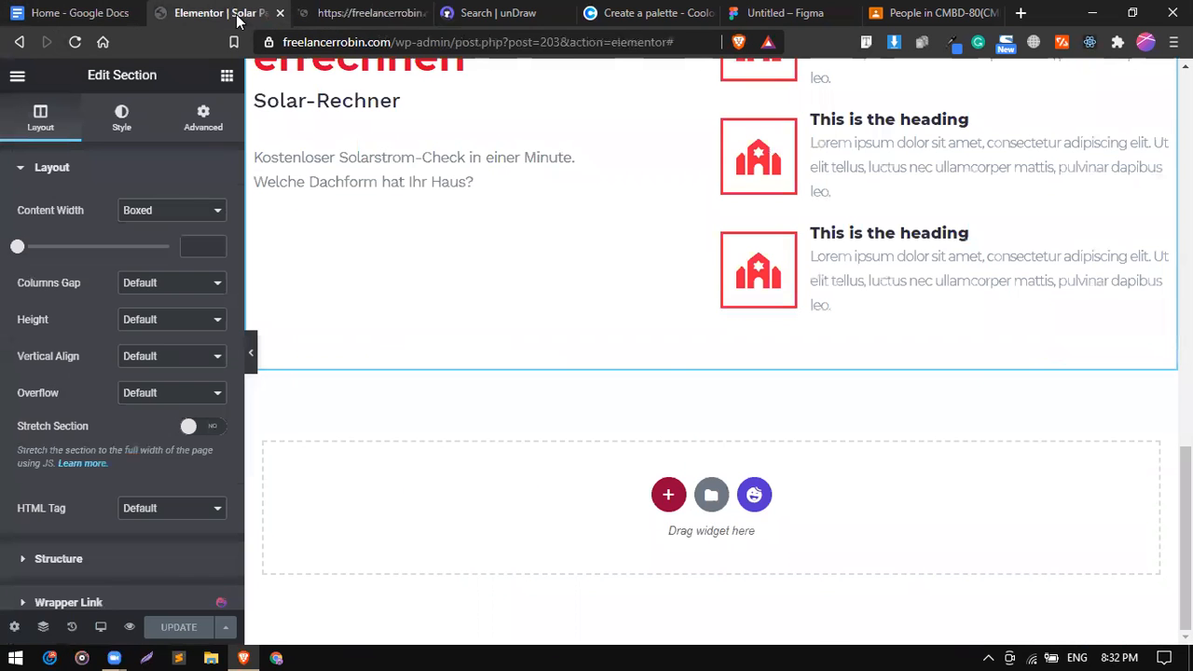
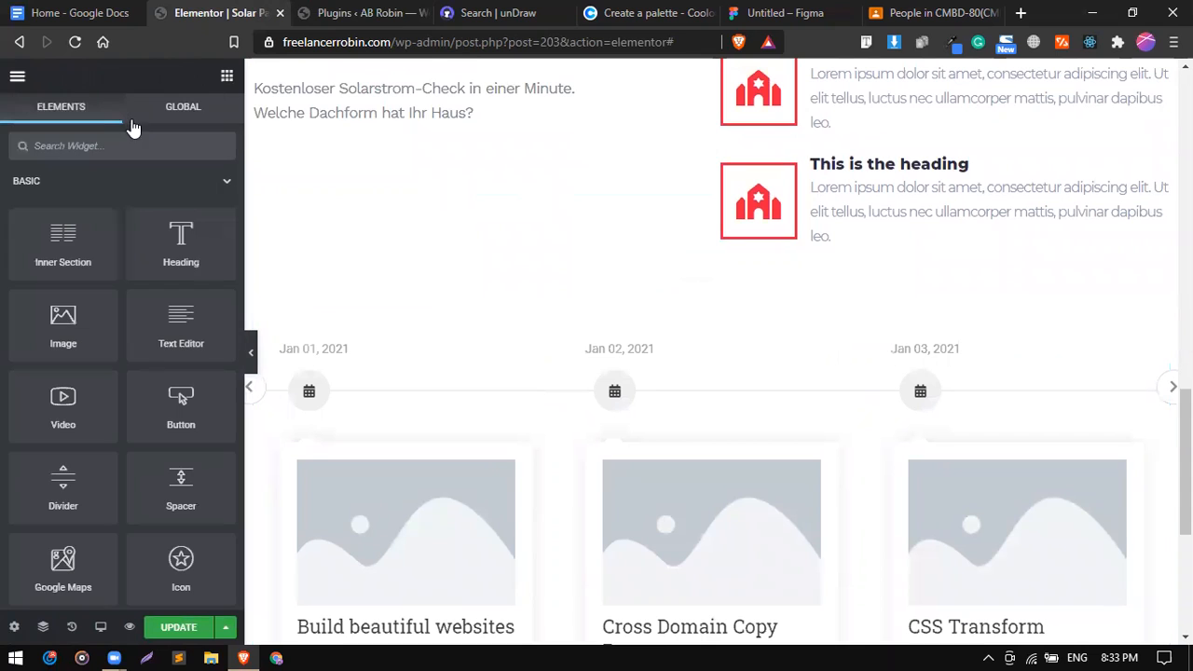
Add the Timeline Widget Addon to the empty section, showing the sample Amazon history timeline.
{"action": "left_click", "coordinate": [128, 145]}
{"action": "type", "text": "time"}
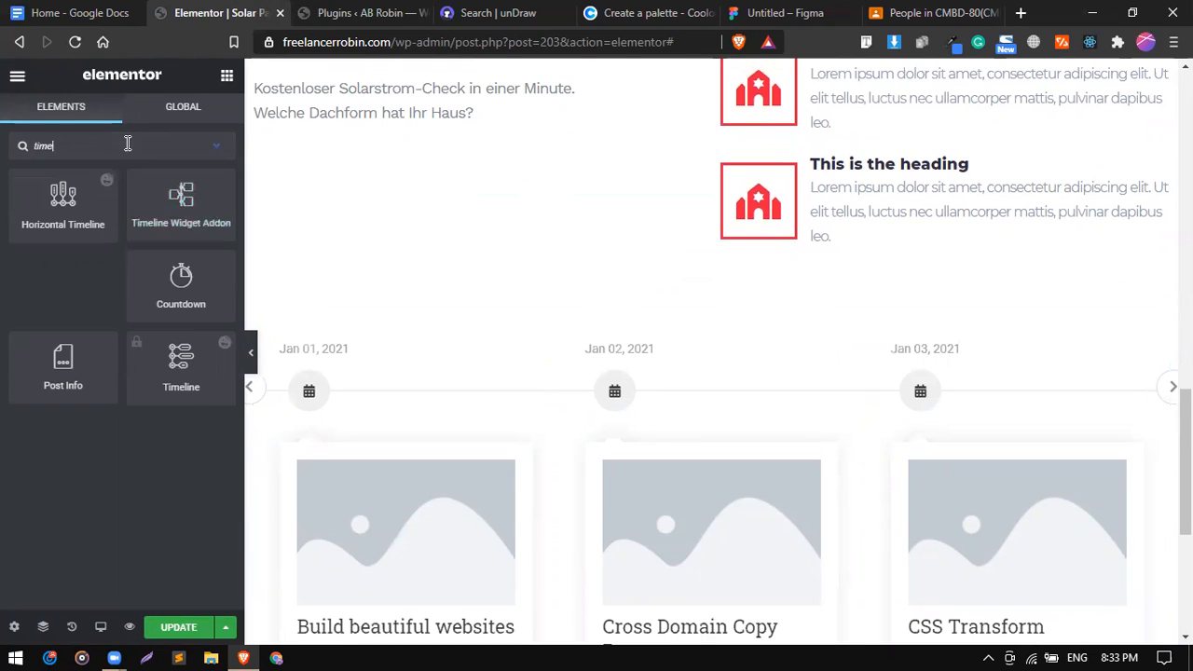
{"action": "scroll", "coordinate": [552, 349], "scroll_direction": "down", "scroll_amount": 2}
{"action": "scroll", "coordinate": [552, 348], "scroll_direction": "down", "scroll_amount": 2}
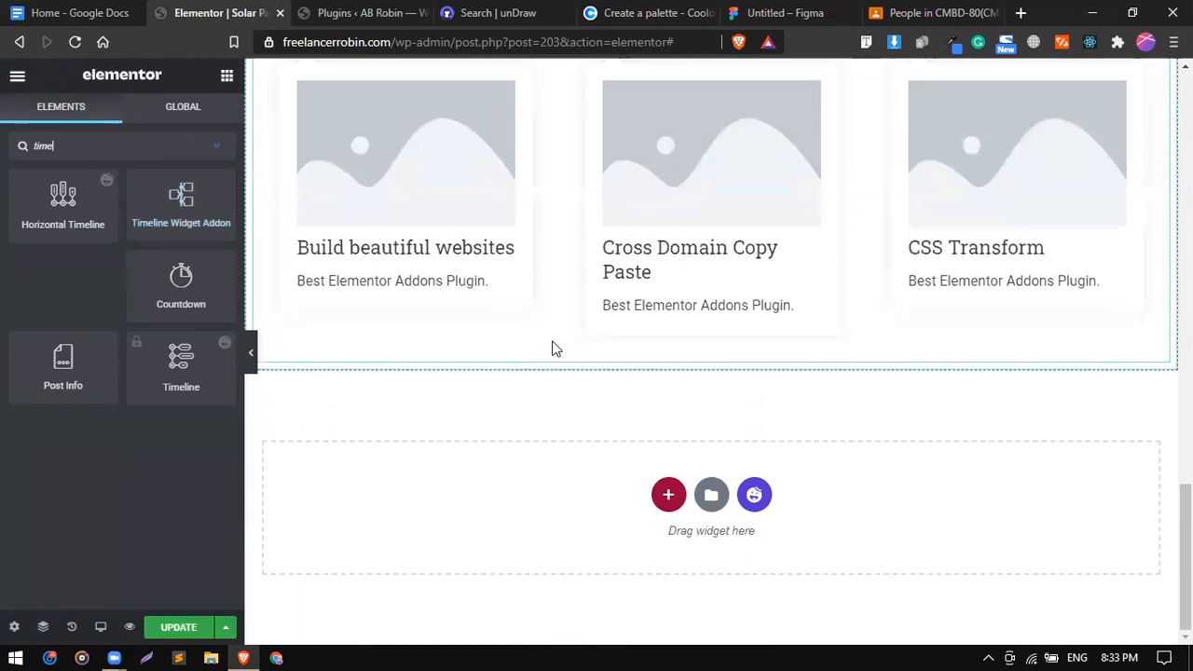
{"action": "left_click_drag", "start_coordinate": [180, 205], "coordinate": [422, 487]}
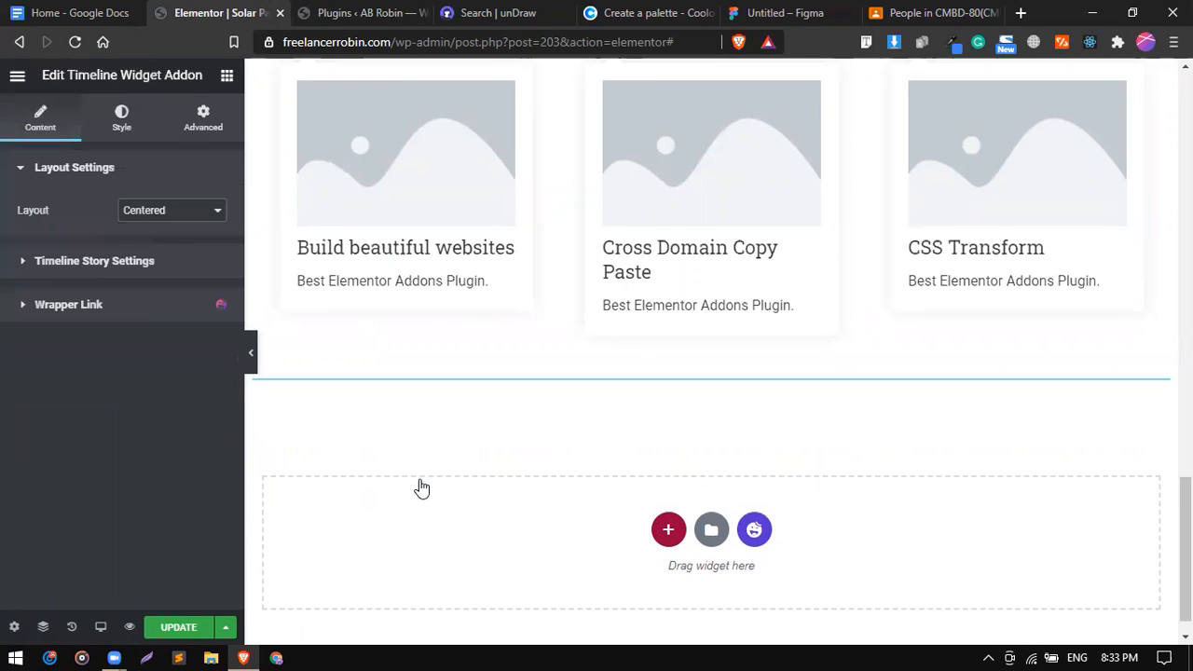
{"action": "scroll", "coordinate": [601, 467], "scroll_direction": "down", "scroll_amount": 5}
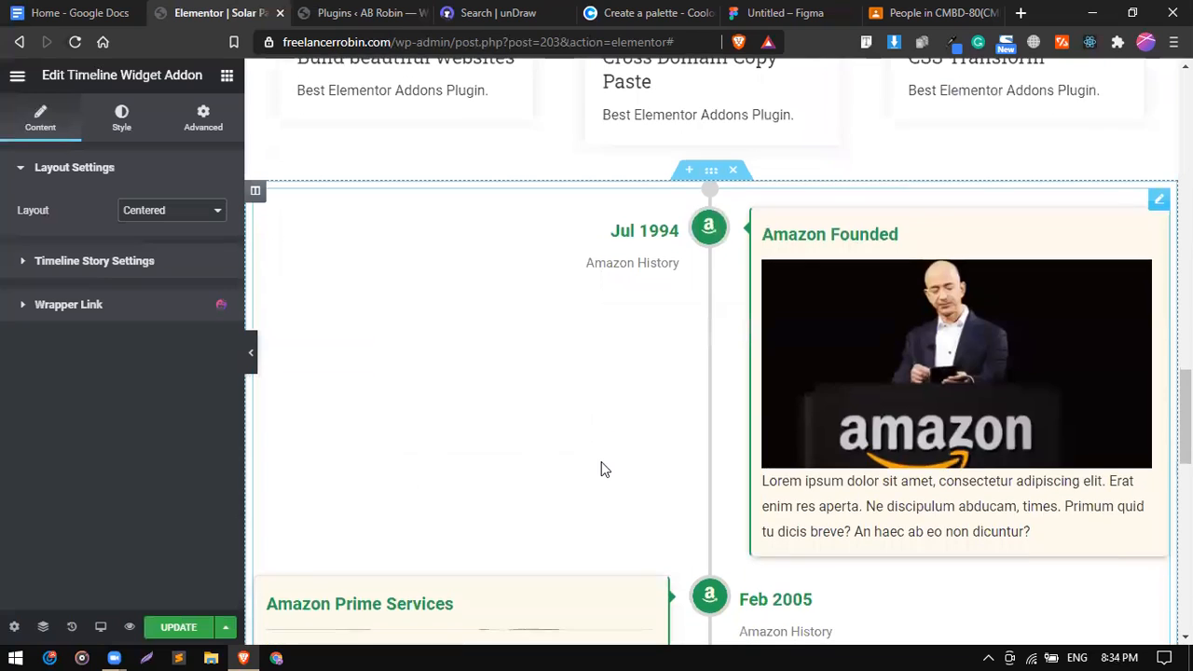
{"action": "scroll", "coordinate": [601, 462], "scroll_direction": "down", "scroll_amount": 6}
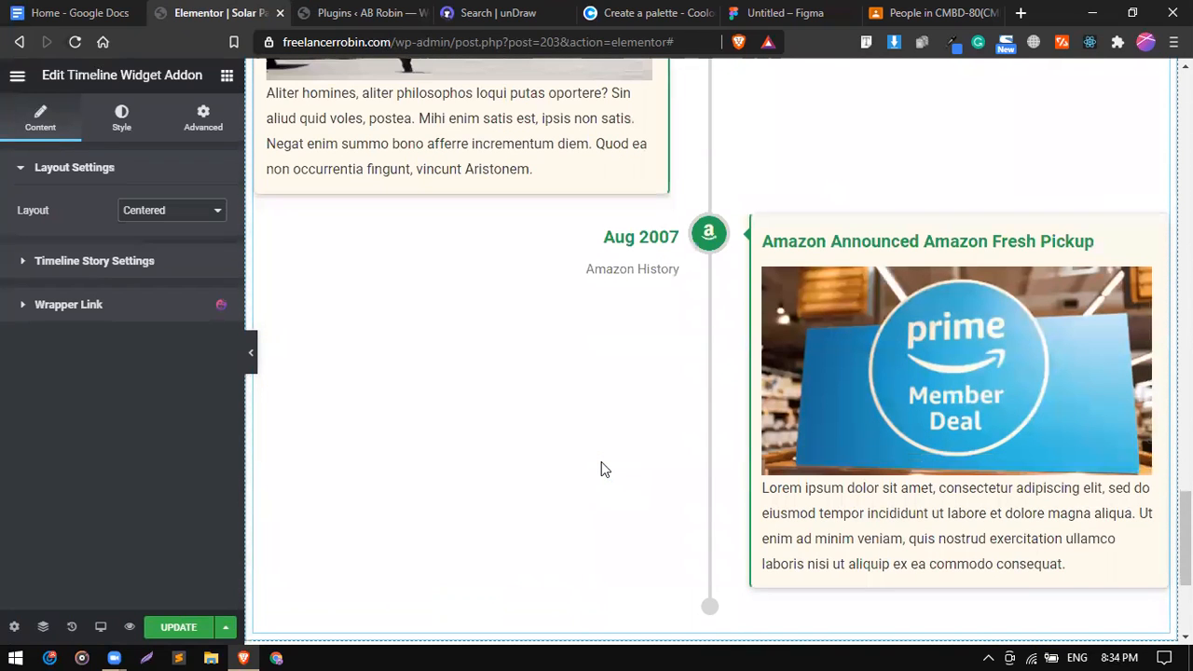
{"action": "scroll", "coordinate": [602, 462], "scroll_direction": "up", "scroll_amount": 2}
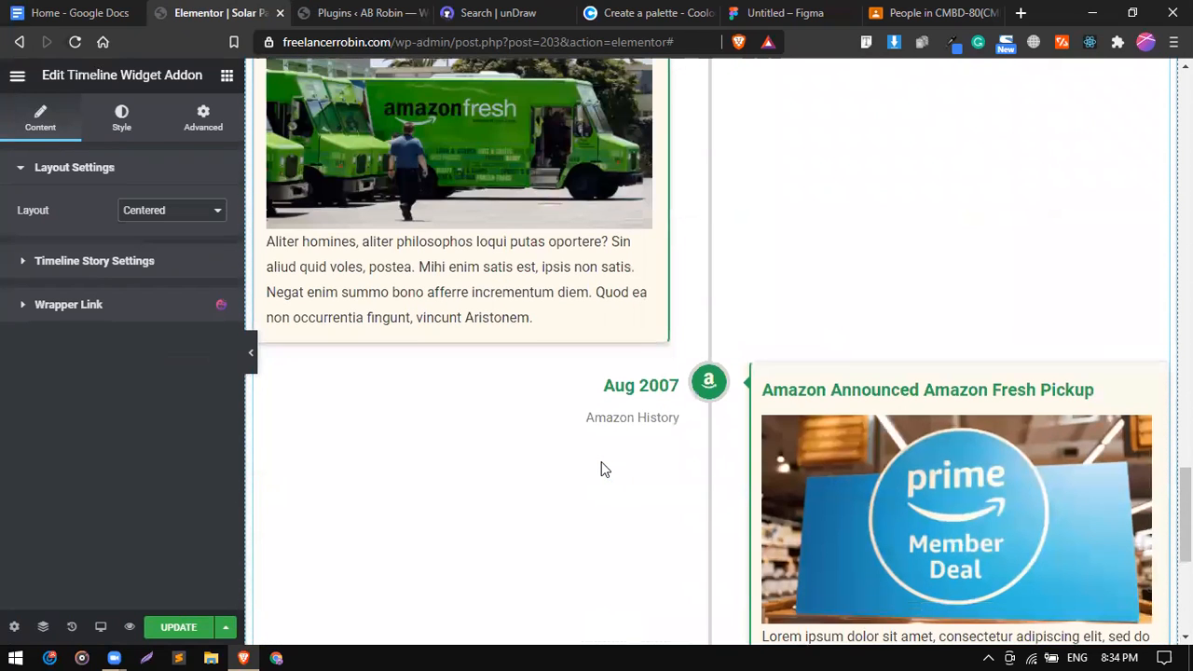
{"action": "scroll", "coordinate": [625, 299], "scroll_direction": "up", "scroll_amount": 9}
{"action": "scroll", "coordinate": [626, 300], "scroll_direction": "up", "scroll_amount": 2}
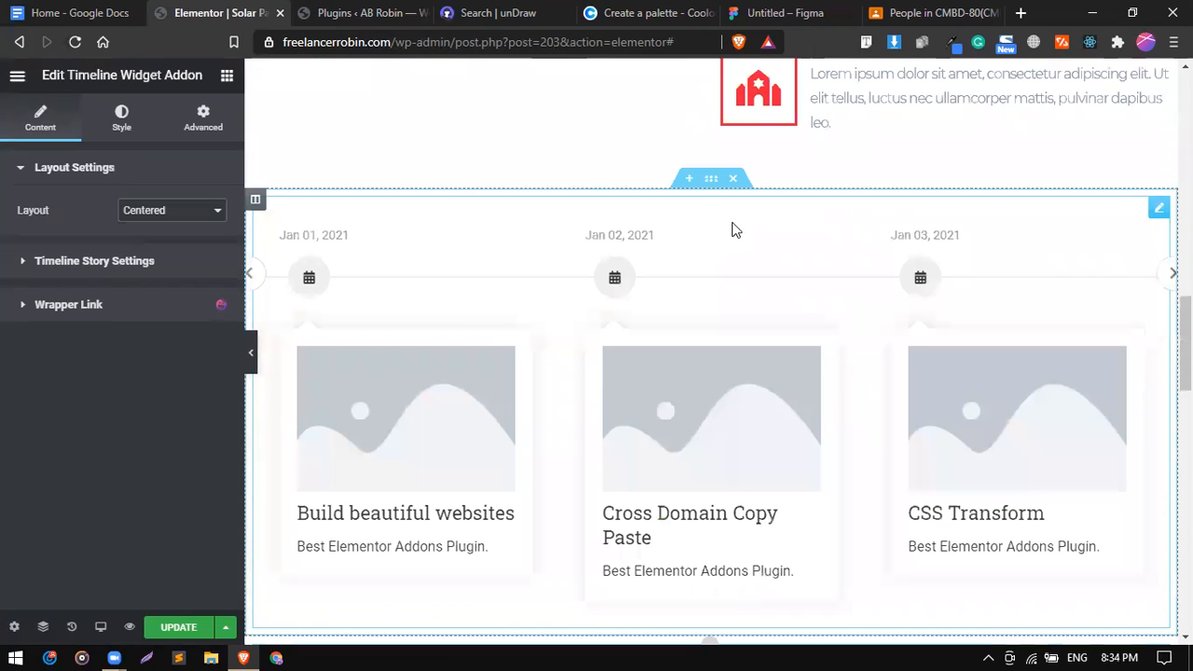
Delete the old horizontal timeline from the page.
{"action": "right_click", "coordinate": [735, 188]}
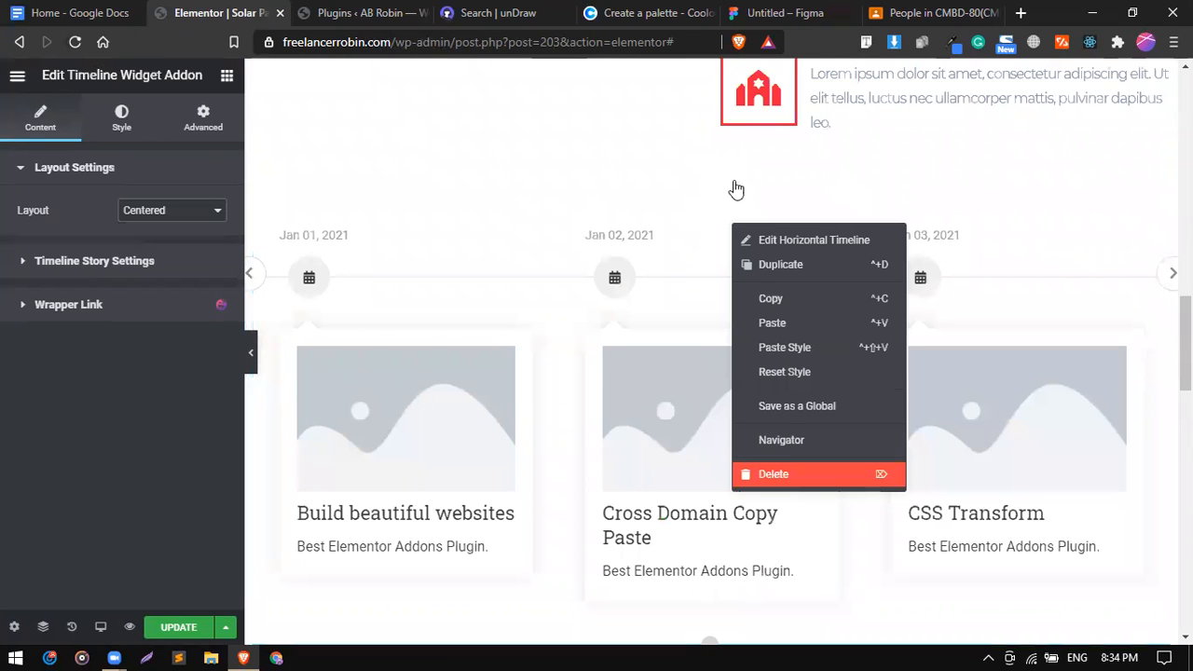
{"action": "left_click", "coordinate": [734, 180]}
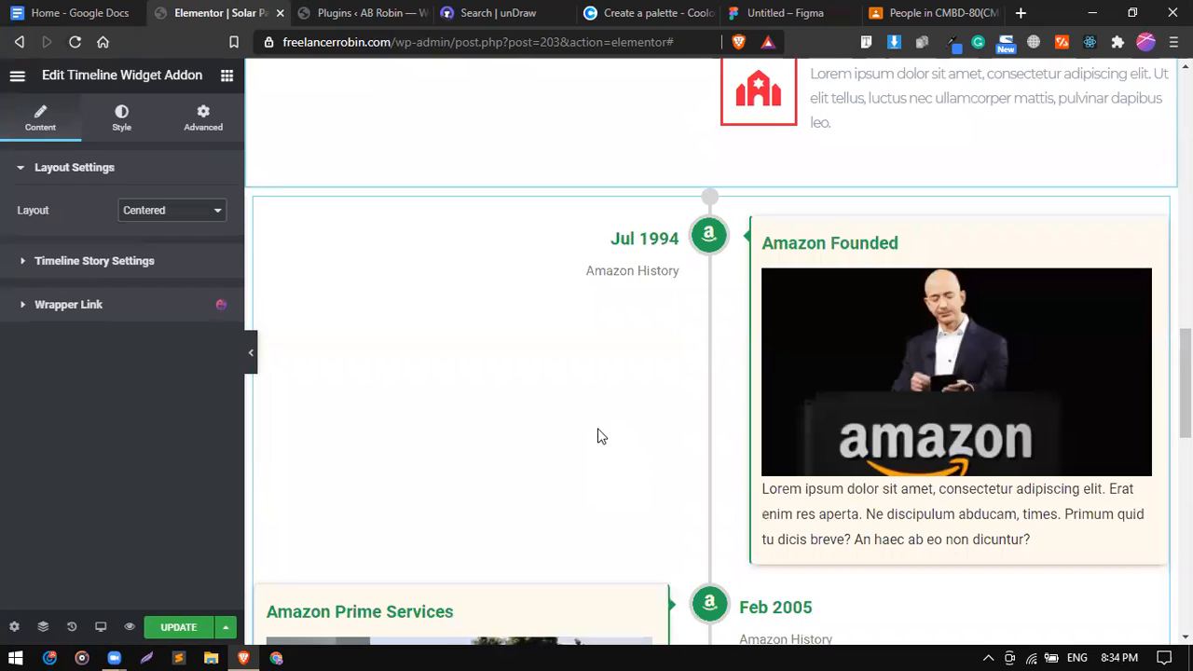
{"action": "scroll", "coordinate": [601, 436], "scroll_direction": "down", "scroll_amount": 6}
{"action": "scroll", "coordinate": [496, 267], "scroll_direction": "up", "scroll_amount": 3}
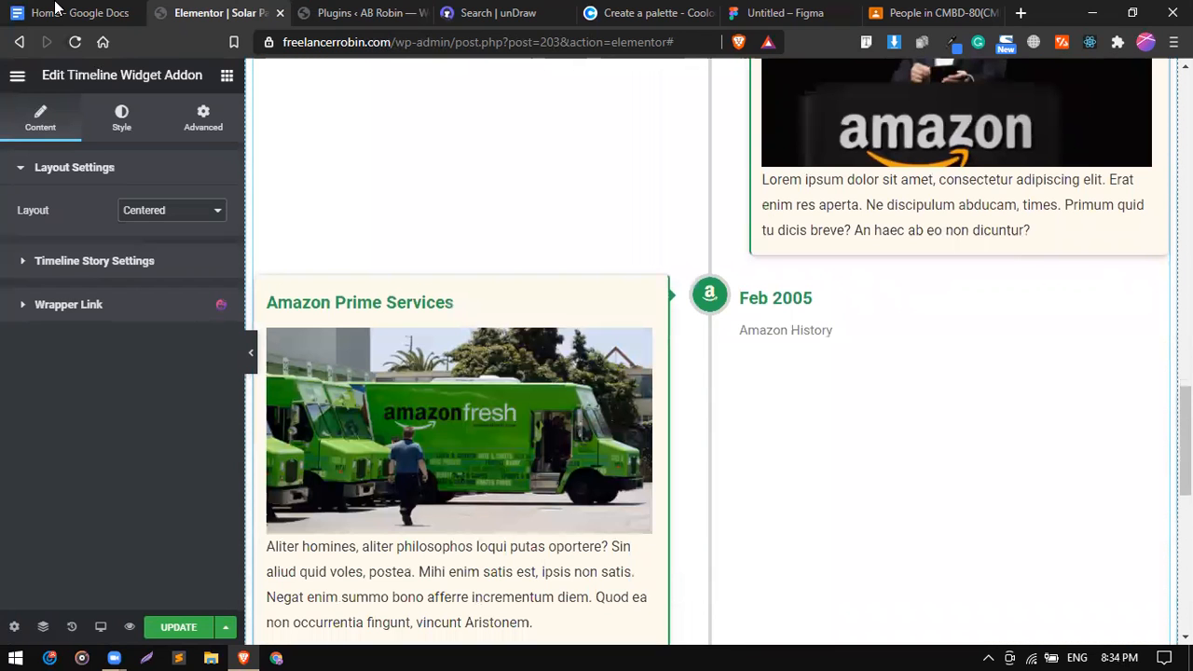
{"action": "key", "text": "ctrl+shift+Tab"}
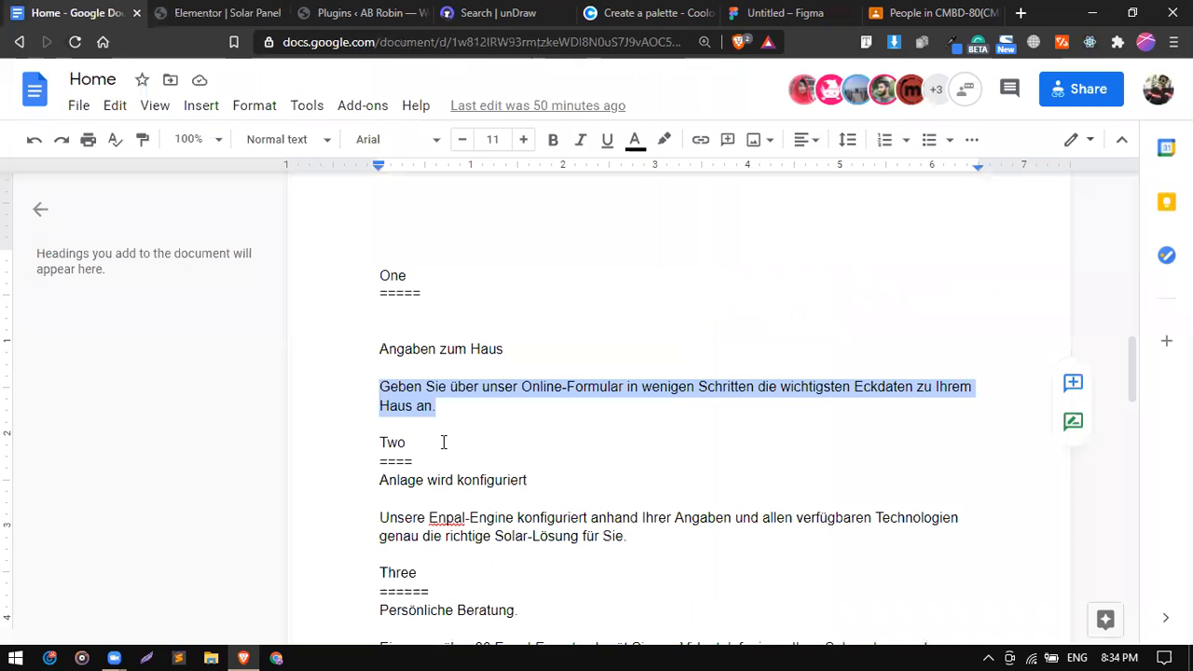
{"action": "left_click", "coordinate": [416, 353]}
{"action": "scroll", "coordinate": [417, 284], "scroll_direction": "down", "scroll_amount": 1}
{"action": "double_click", "coordinate": [417, 289]}
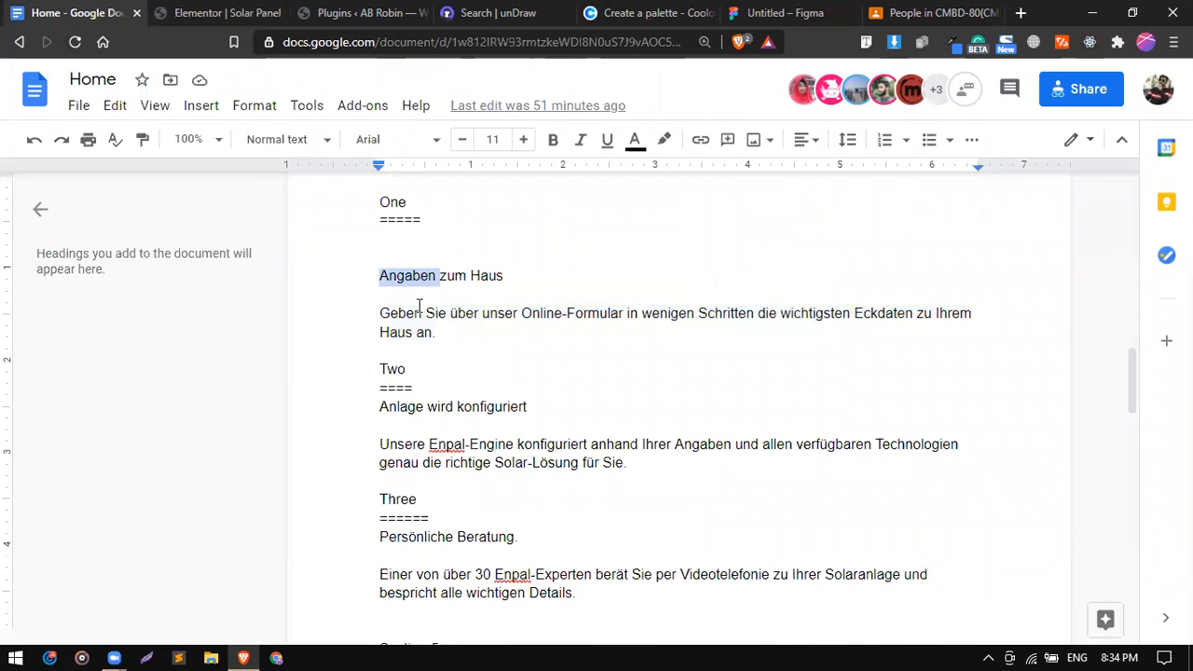
{"action": "double_click", "coordinate": [420, 306]}
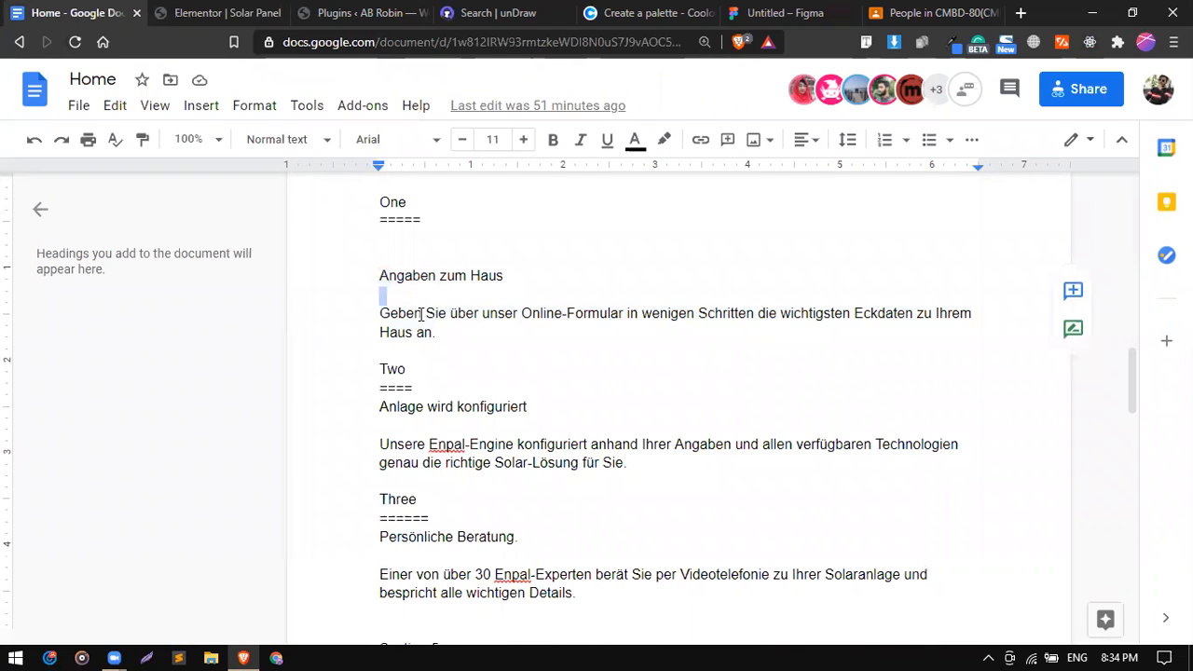
{"action": "triple_click", "coordinate": [421, 314]}
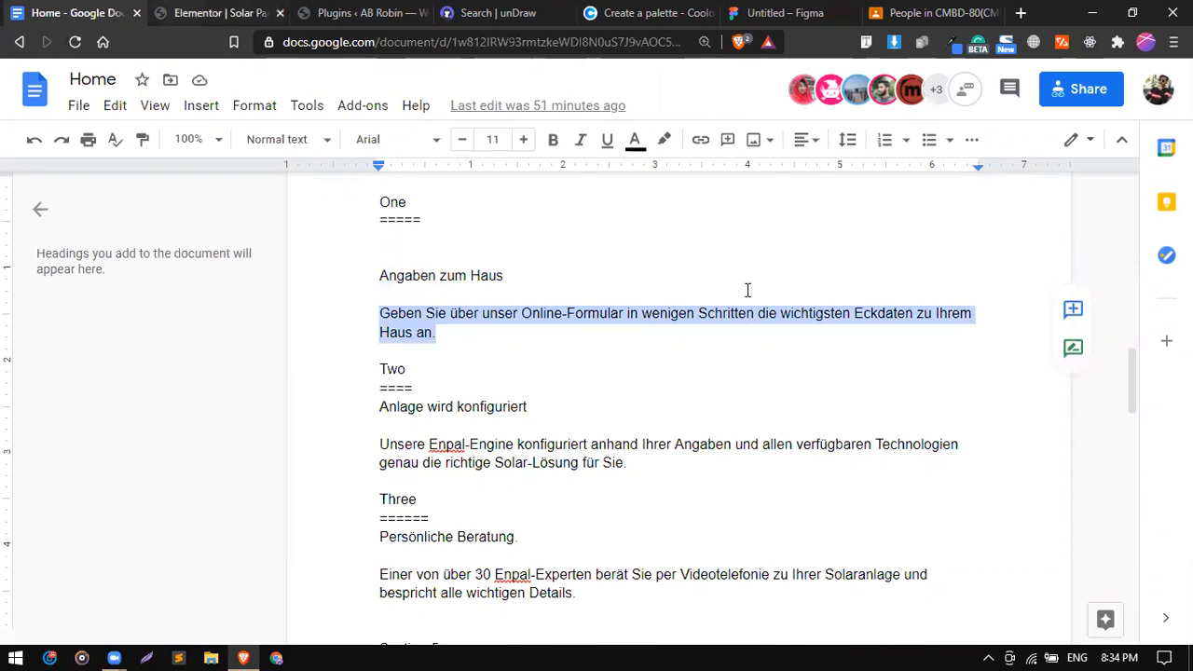
{"action": "key", "text": "ctrl+Tab"}
{"action": "scroll", "coordinate": [1072, 280], "scroll_direction": "up", "scroll_amount": 3}
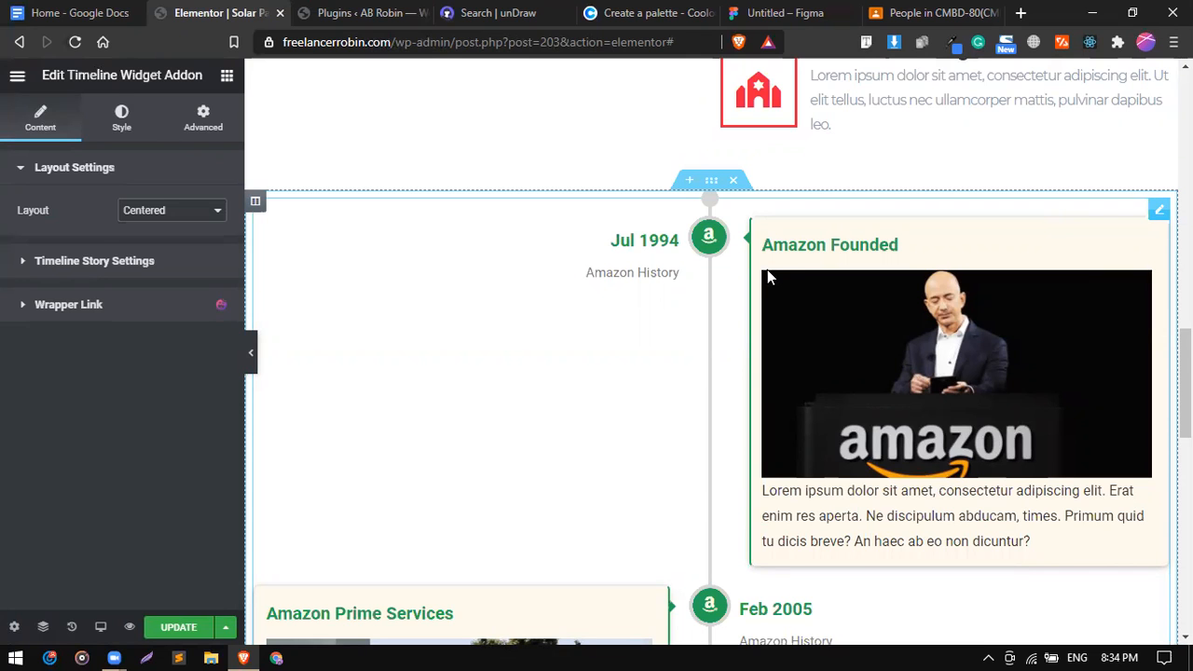
Copy the red hero section.
{"action": "scroll", "coordinate": [768, 271], "scroll_direction": "up", "scroll_amount": 15}
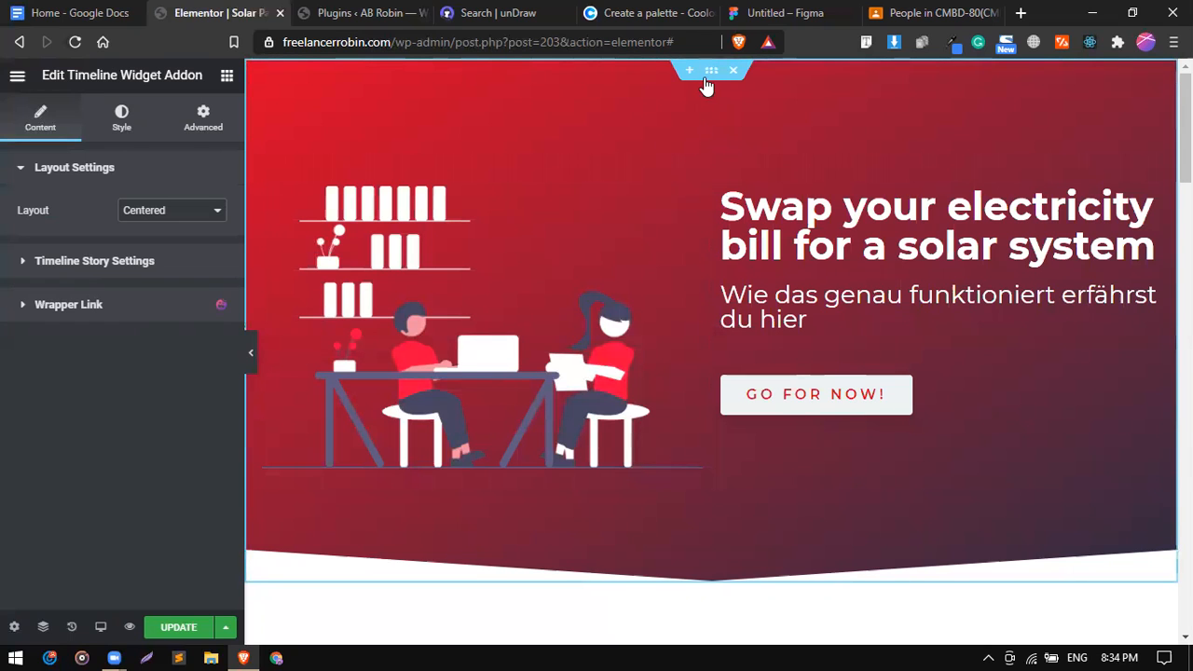
{"action": "scroll", "coordinate": [652, 370], "scroll_direction": "down", "scroll_amount": 10}
{"action": "scroll", "coordinate": [652, 374], "scroll_direction": "down", "scroll_amount": 10}
{"action": "scroll", "coordinate": [661, 189], "scroll_direction": "up", "scroll_amount": 5}
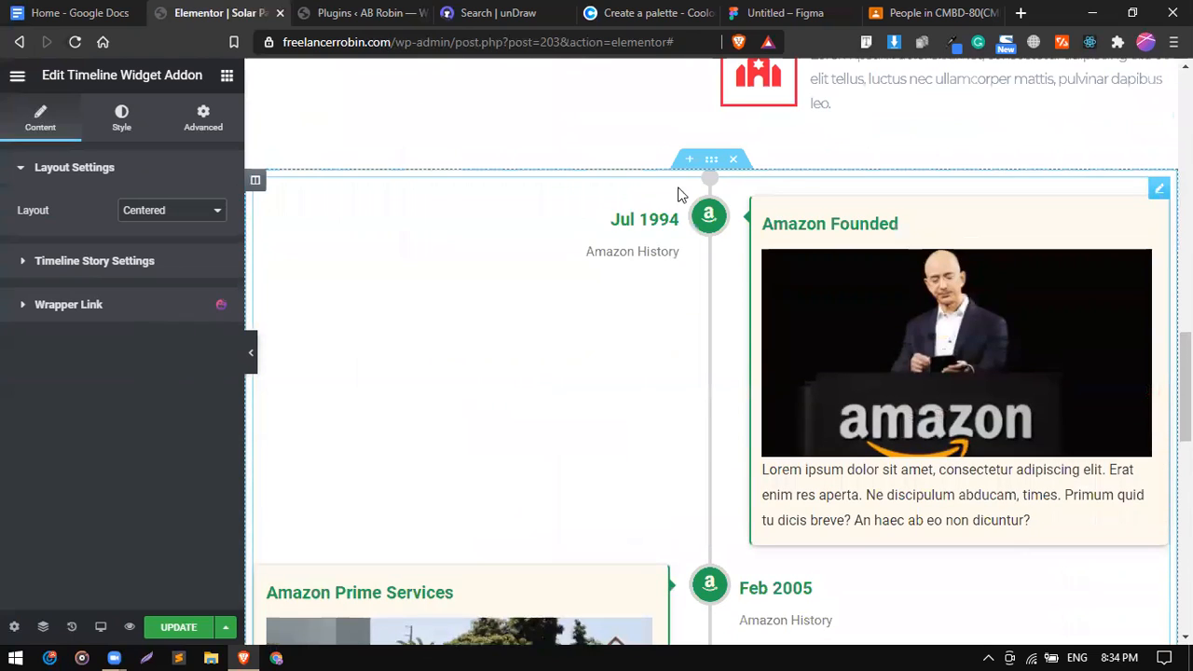
{"action": "left_click", "coordinate": [711, 162]}
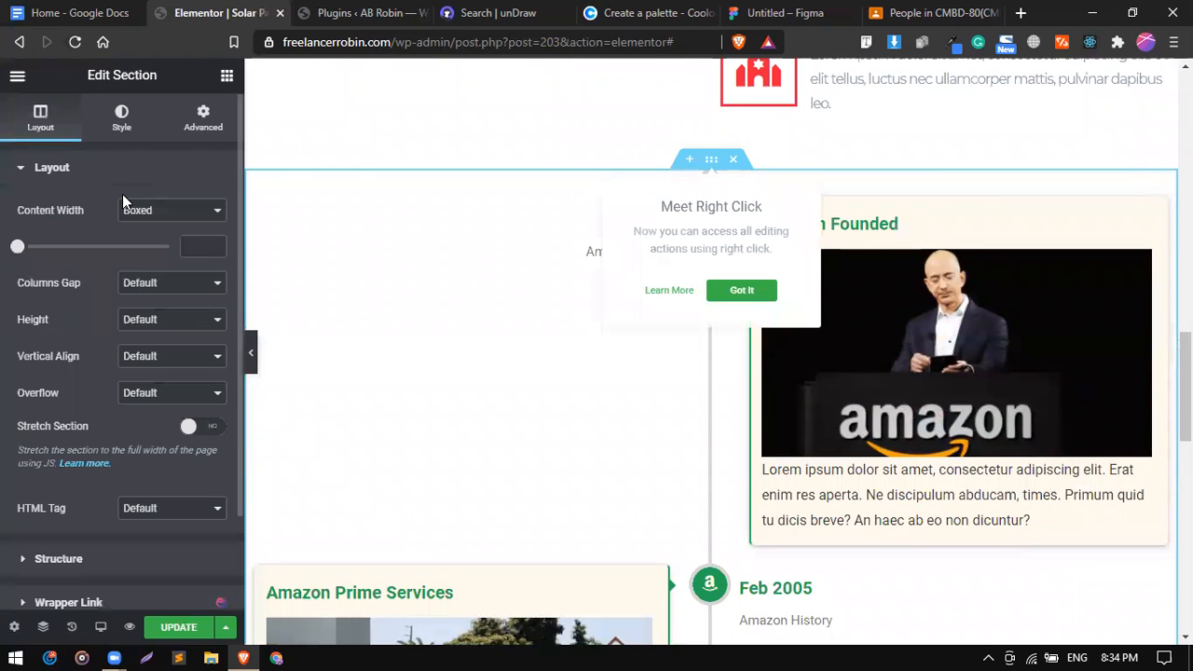
{"action": "scroll", "coordinate": [532, 230], "scroll_direction": "up", "scroll_amount": 15}
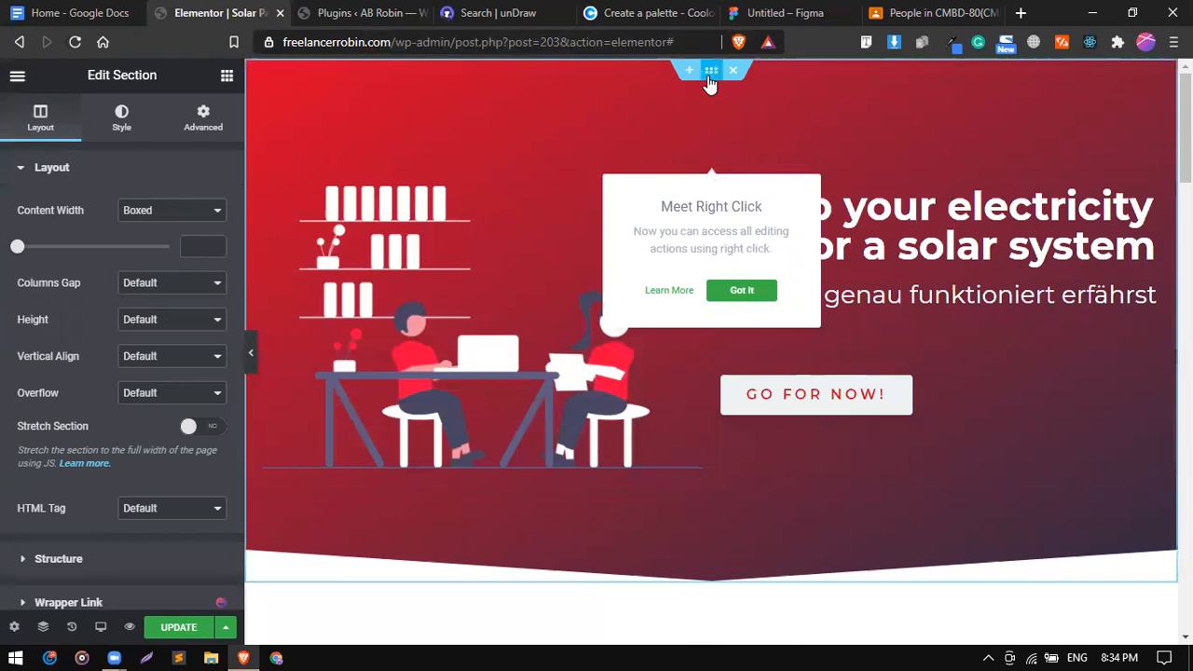
{"action": "right_click", "coordinate": [710, 82]}
{"action": "left_click", "coordinate": [753, 155]}
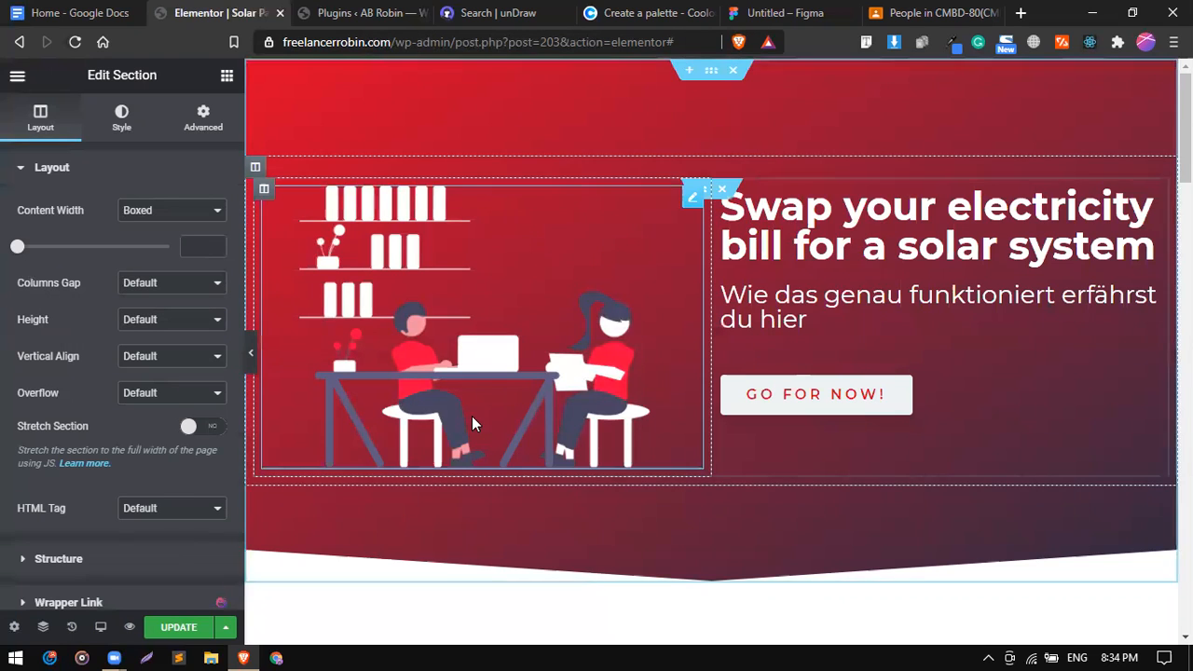
Paste the hero's style onto the timeline section, giving it the red gradient and 600 px height.
{"action": "scroll", "coordinate": [472, 416], "scroll_direction": "down", "scroll_amount": 15}
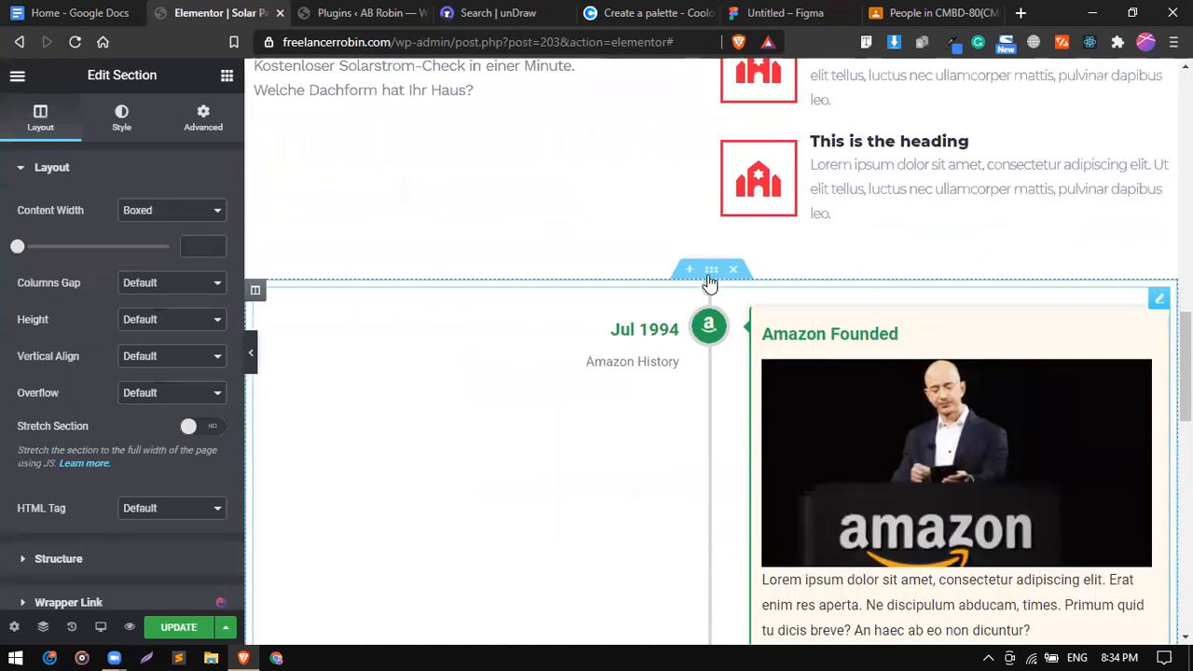
{"action": "right_click", "coordinate": [712, 270]}
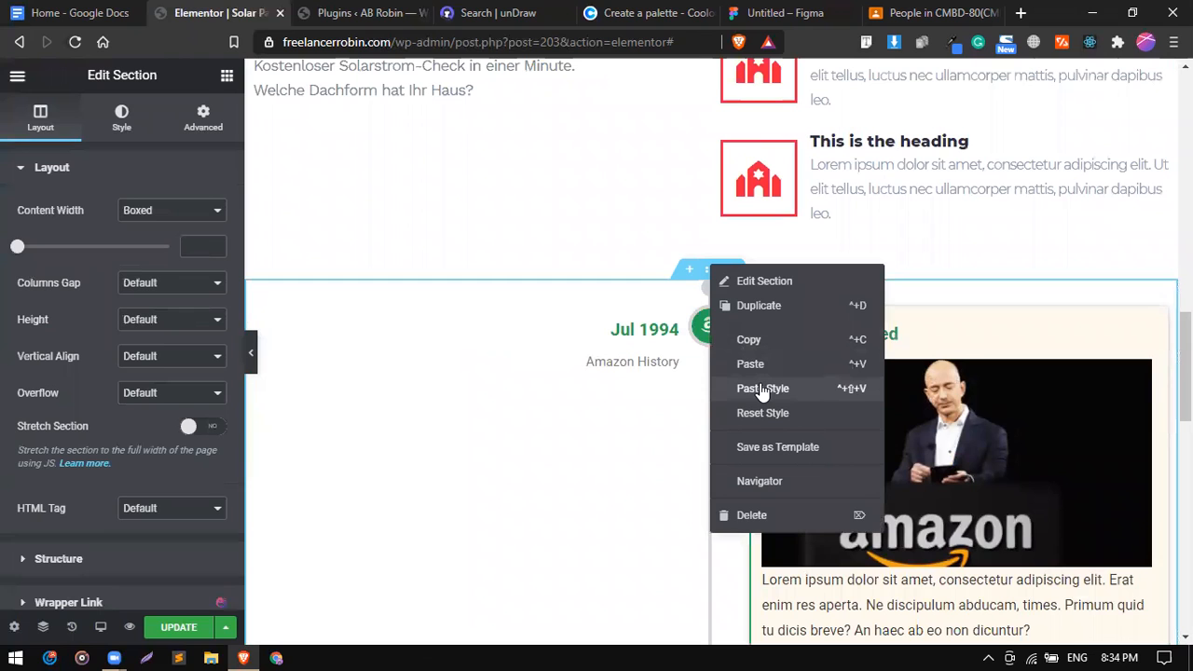
{"action": "left_click", "coordinate": [763, 390]}
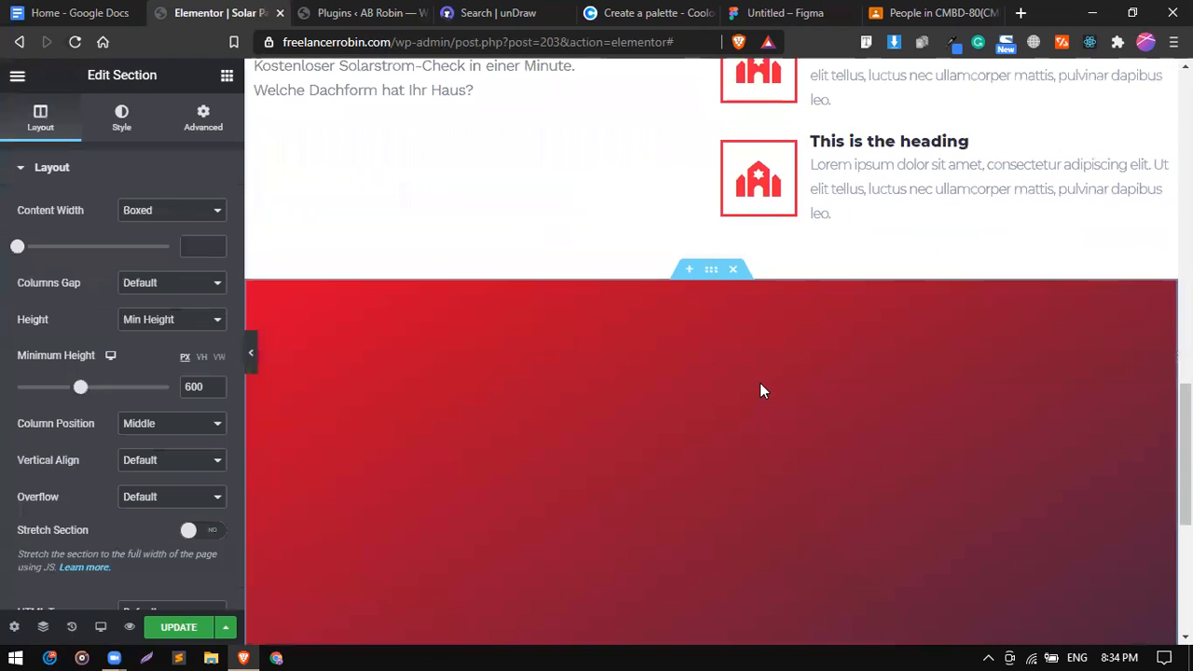
{"action": "scroll", "coordinate": [760, 390], "scroll_direction": "down", "scroll_amount": 2}
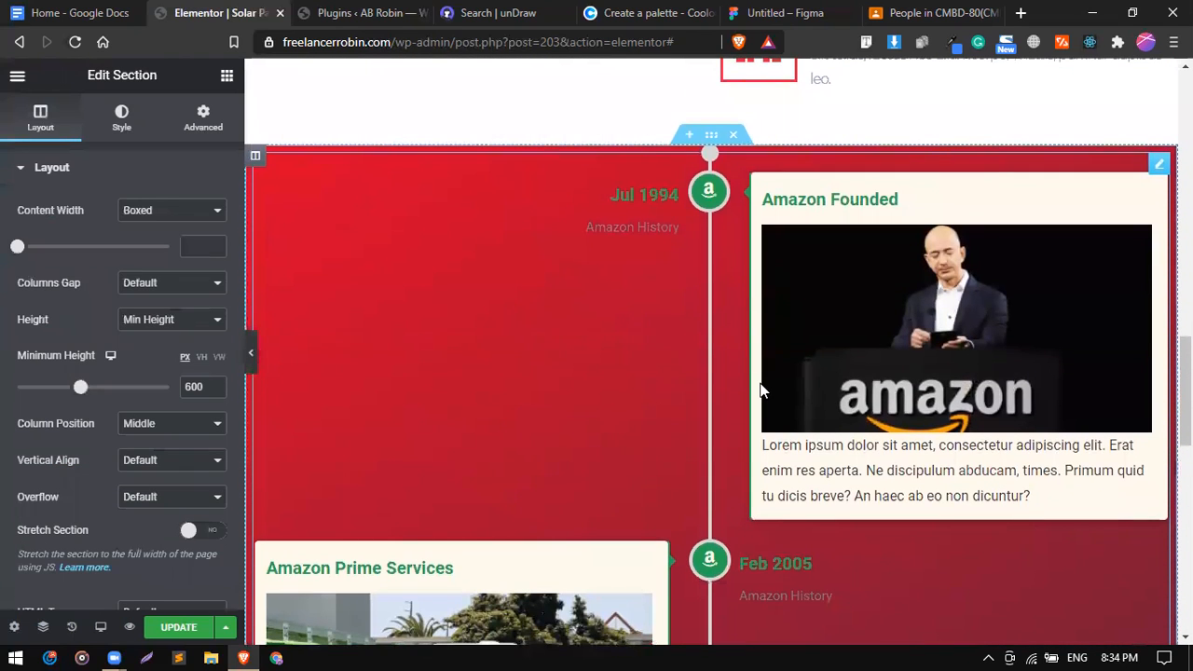
{"action": "scroll", "coordinate": [760, 390], "scroll_direction": "down", "scroll_amount": 10}
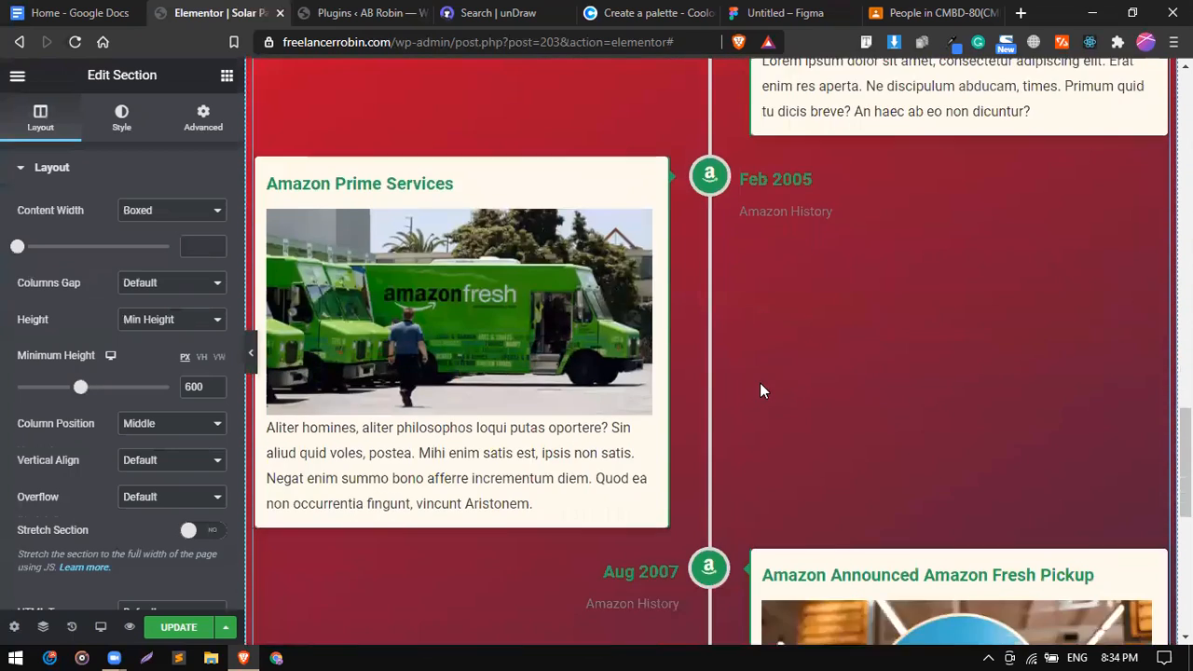
{"action": "scroll", "coordinate": [760, 390], "scroll_direction": "up", "scroll_amount": 4}
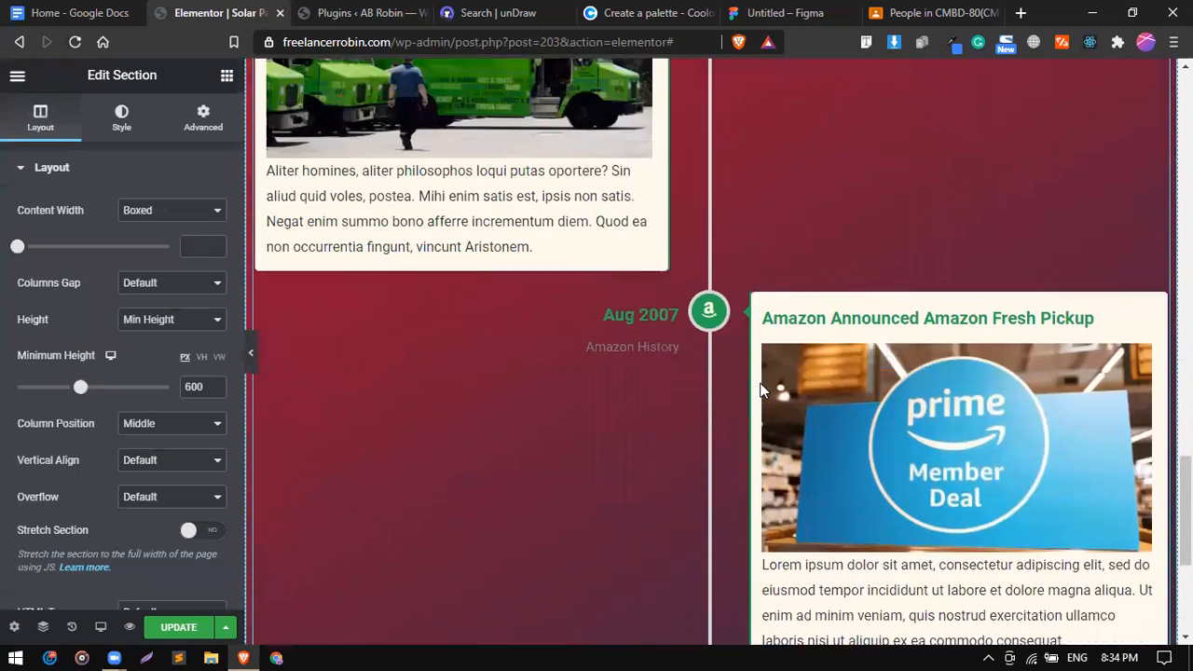
Set the section's bottom shape divider type to None, removing the triangle.
{"action": "left_click", "coordinate": [121, 131]}
{"action": "scroll", "coordinate": [482, 183], "scroll_direction": "up", "scroll_amount": 8}
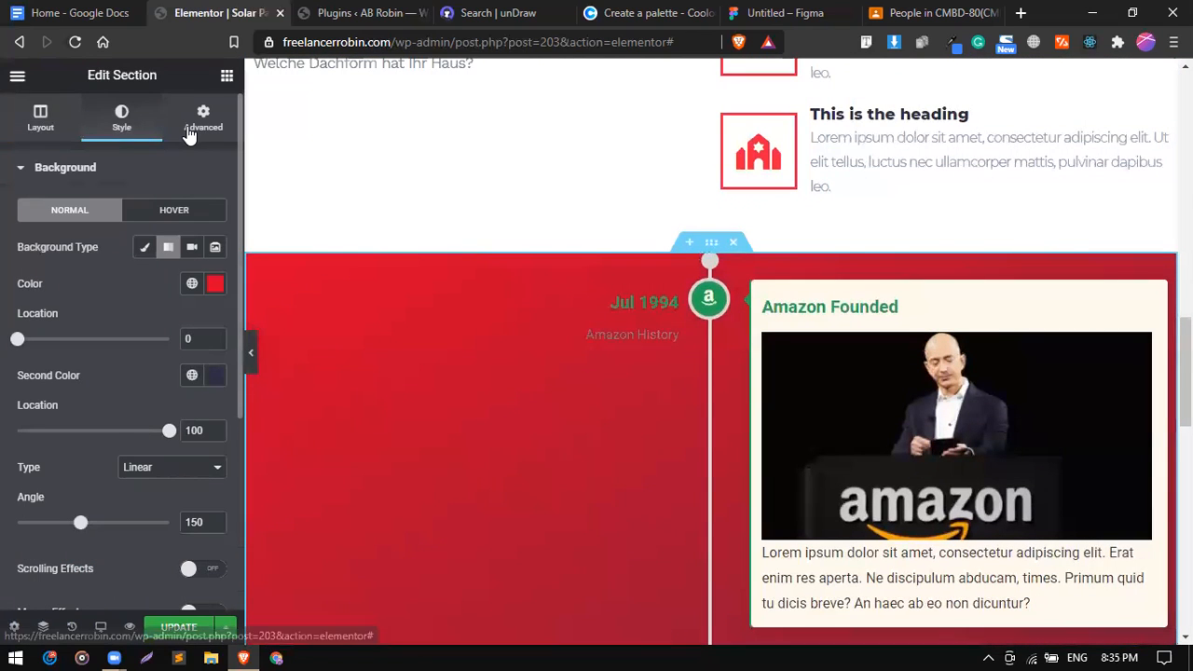
{"action": "left_click", "coordinate": [191, 132]}
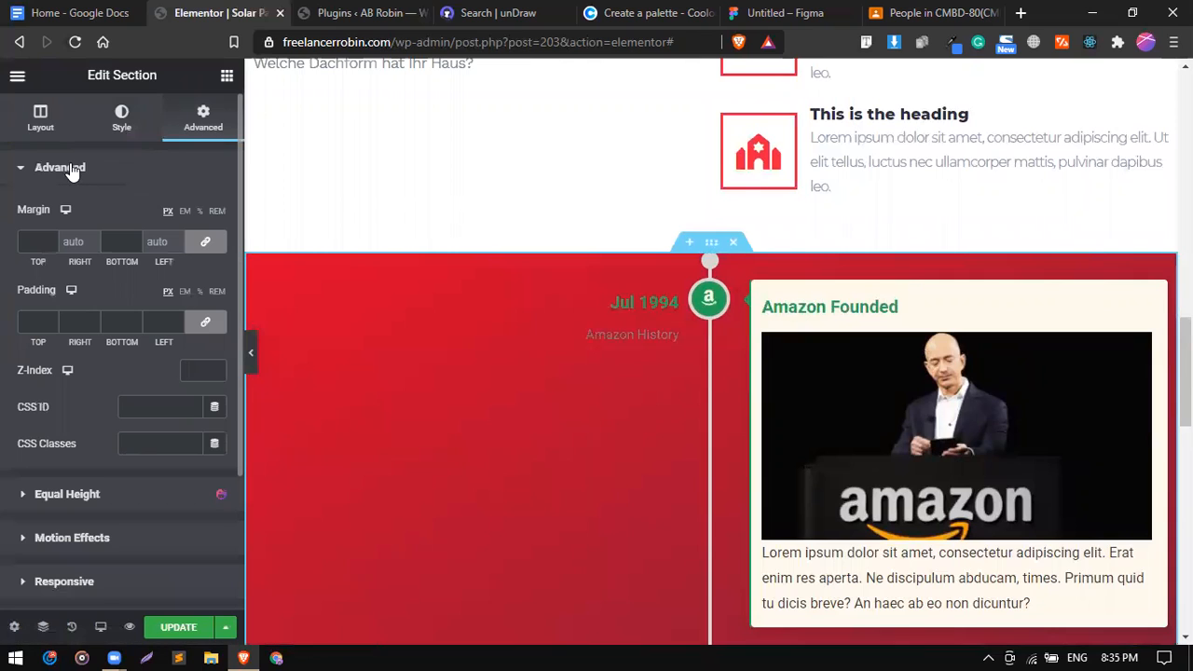
{"action": "left_click", "coordinate": [124, 122]}
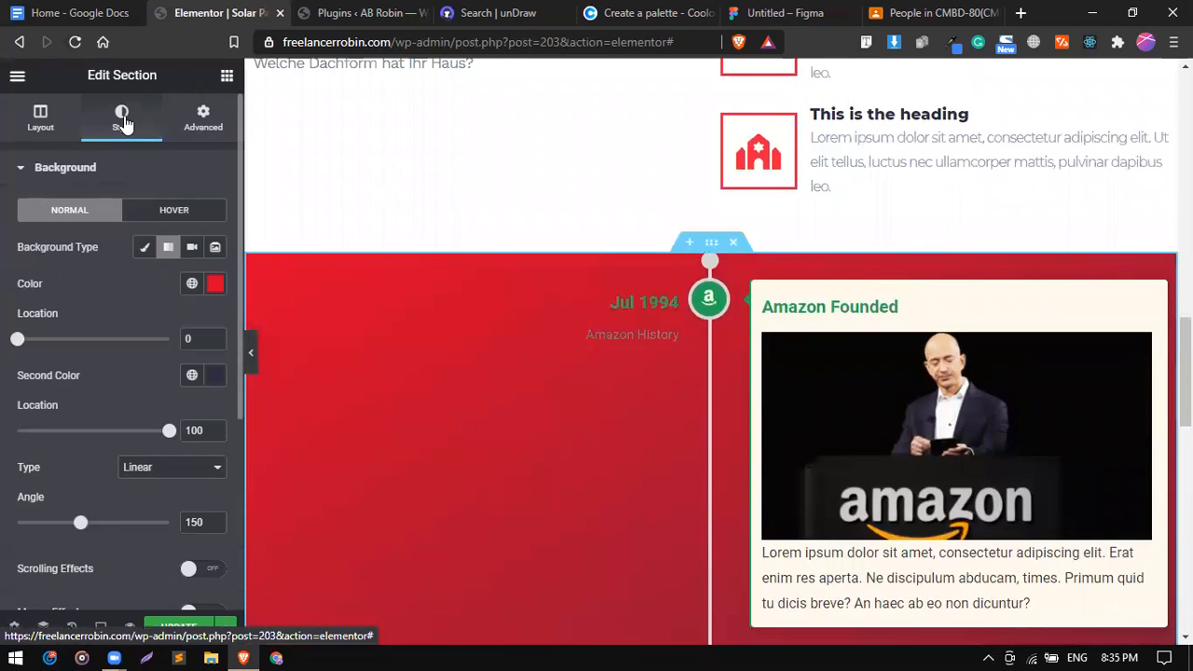
{"action": "scroll", "coordinate": [74, 427], "scroll_direction": "down", "scroll_amount": 3}
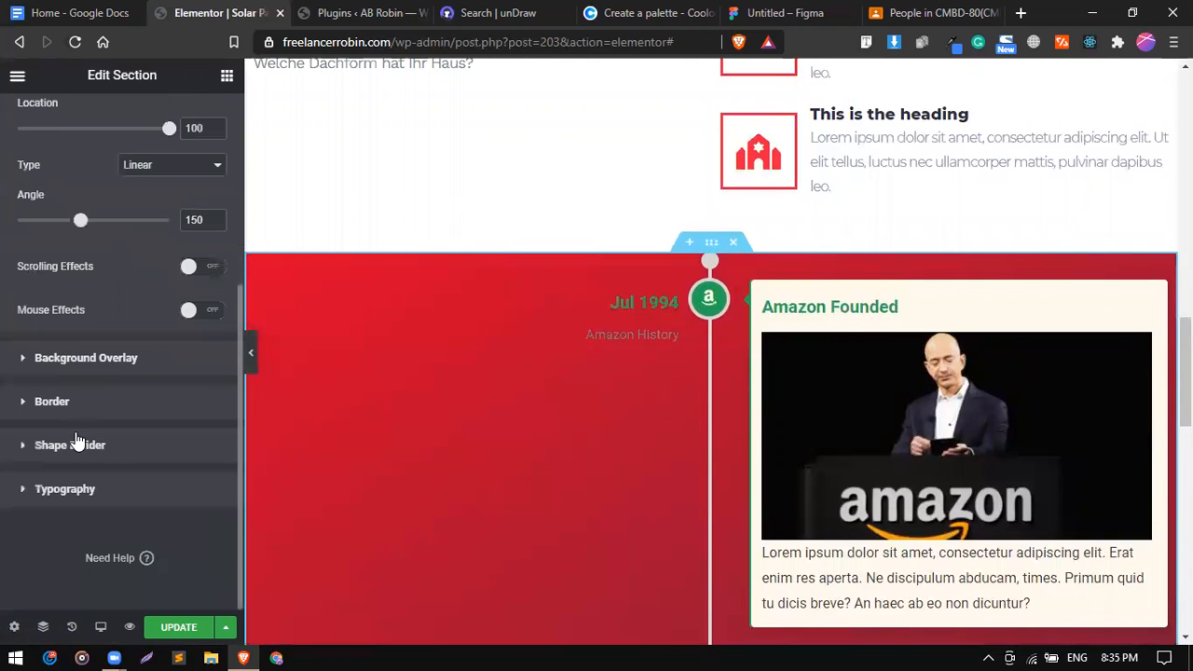
{"action": "left_click", "coordinate": [78, 441]}
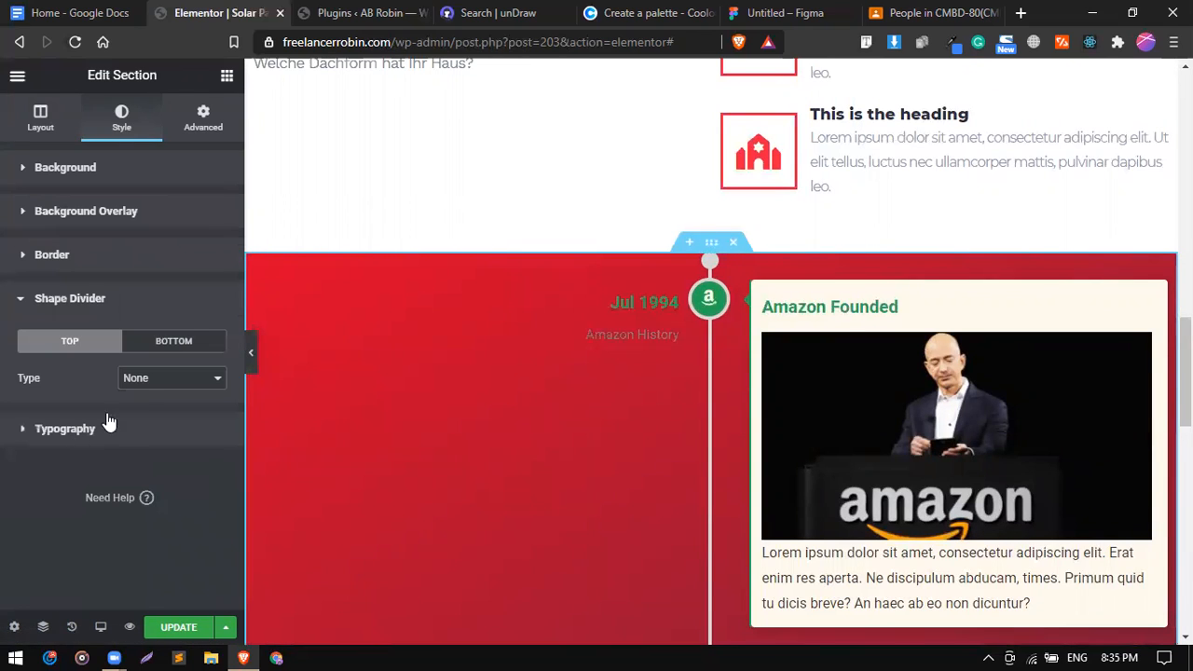
{"action": "left_click", "coordinate": [171, 351]}
{"action": "left_click", "coordinate": [163, 381]}
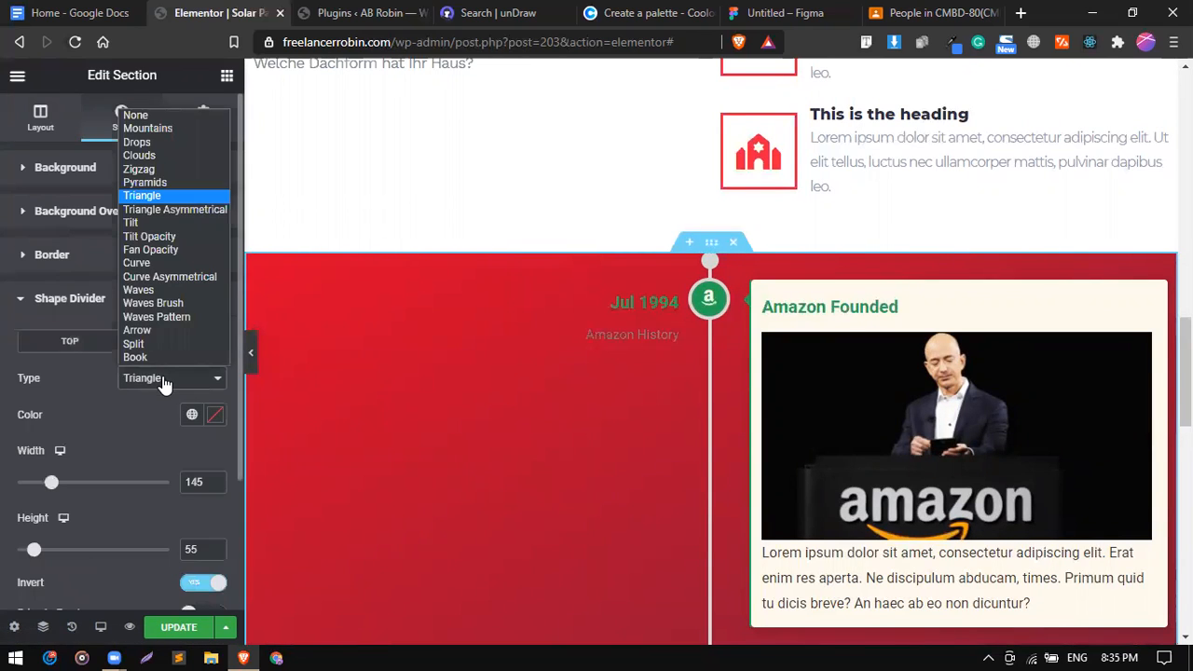
{"action": "left_click", "coordinate": [140, 114]}
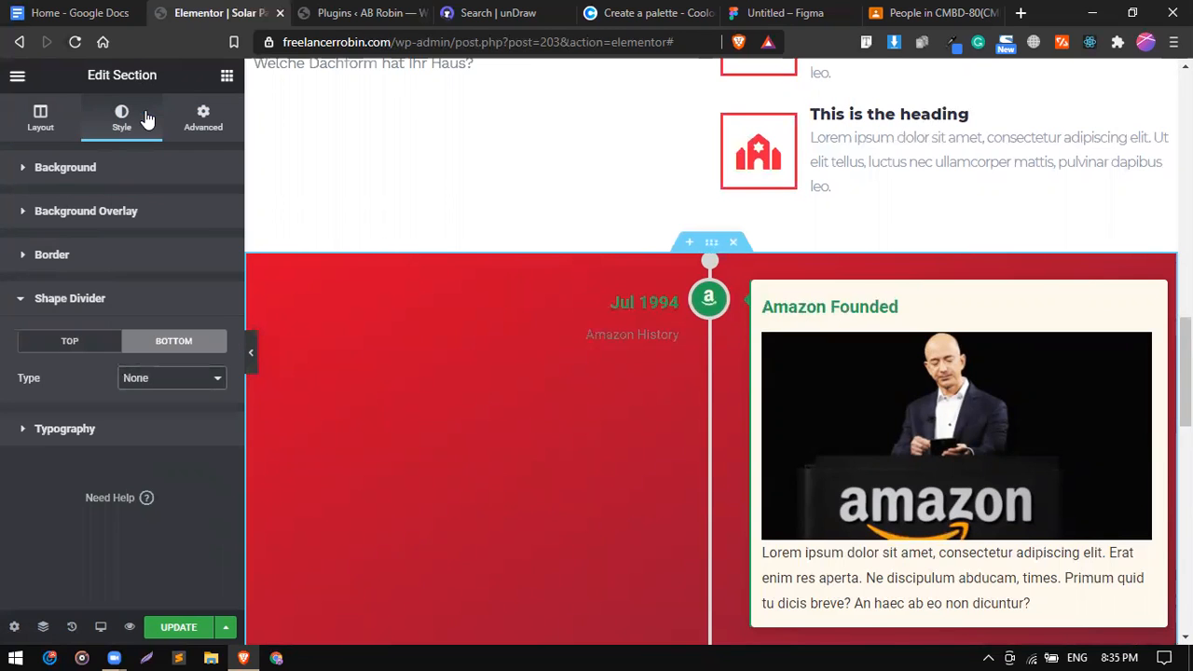
Unlink the section padding and set top and bottom padding to 100 px.
{"action": "left_click", "coordinate": [207, 124]}
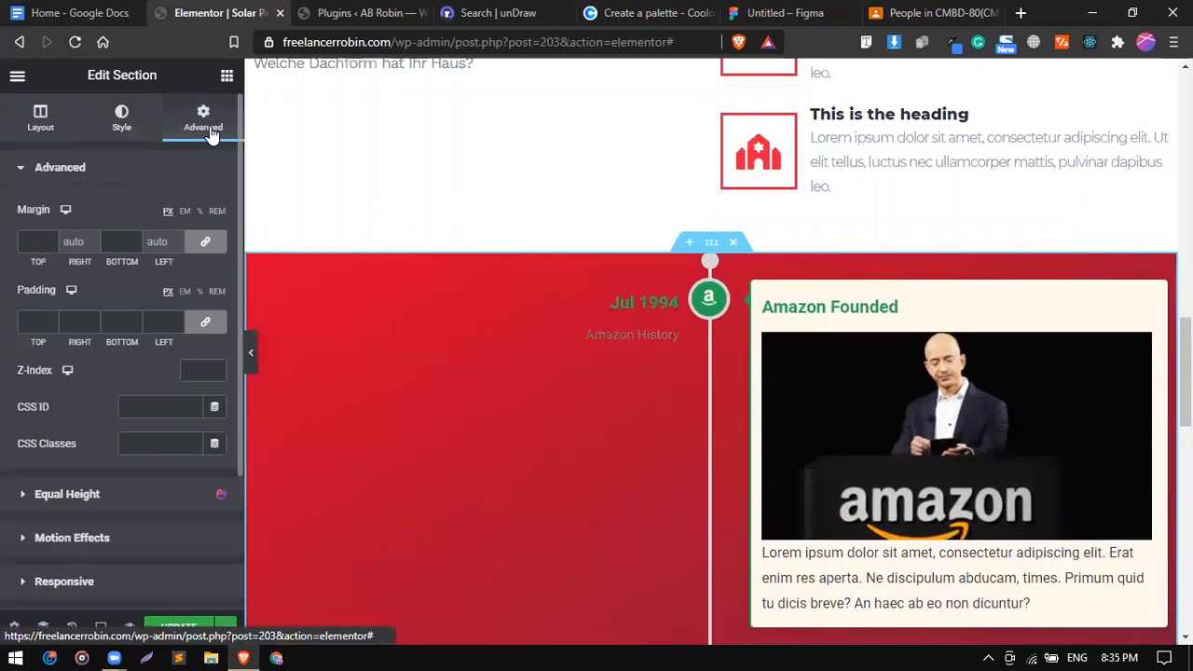
{"action": "left_click", "coordinate": [205, 320]}
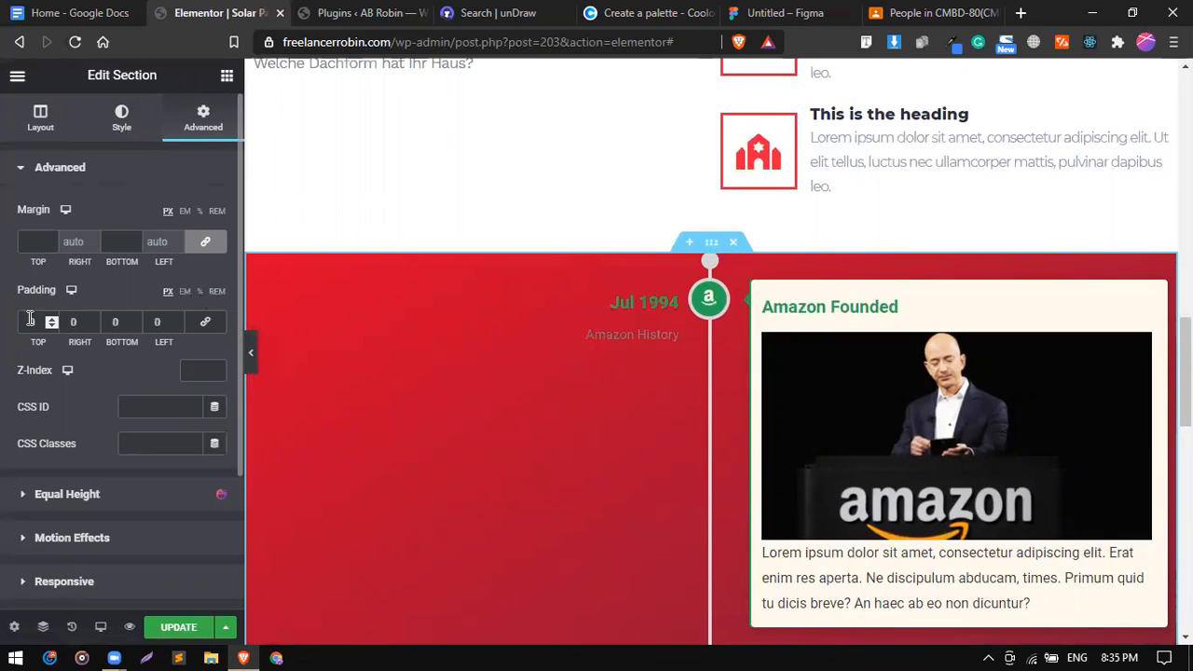
{"action": "left_click", "coordinate": [29, 321]}
{"action": "type", "text": "100"}
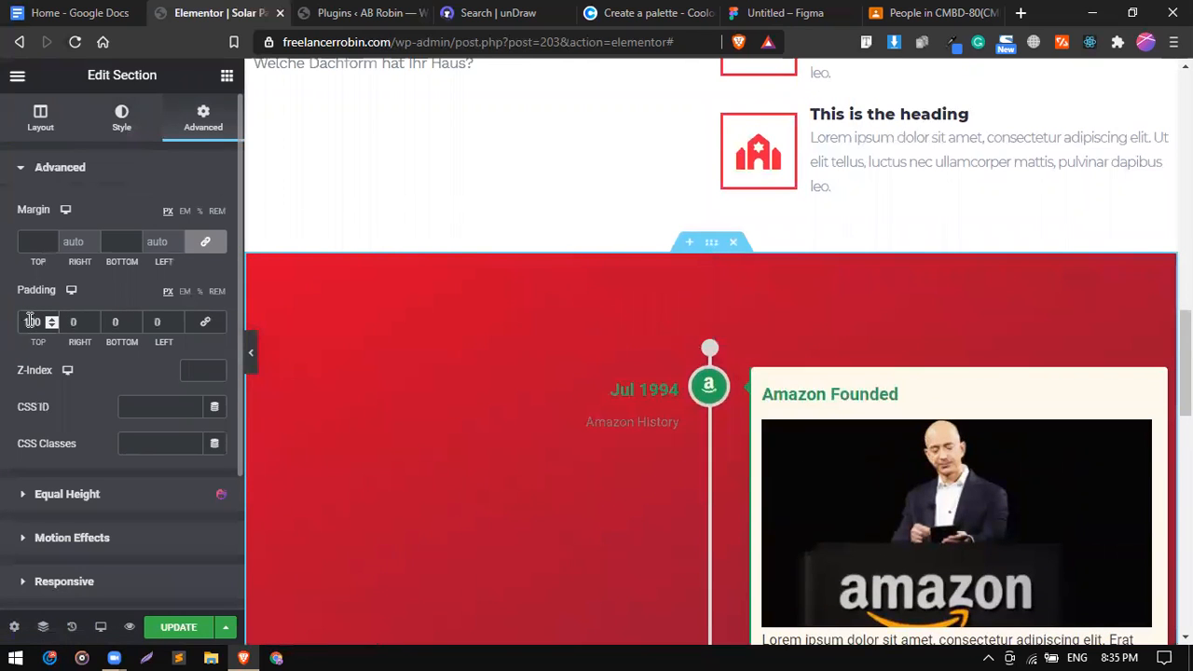
{"action": "left_click", "coordinate": [110, 322]}
{"action": "type", "text": "100"}
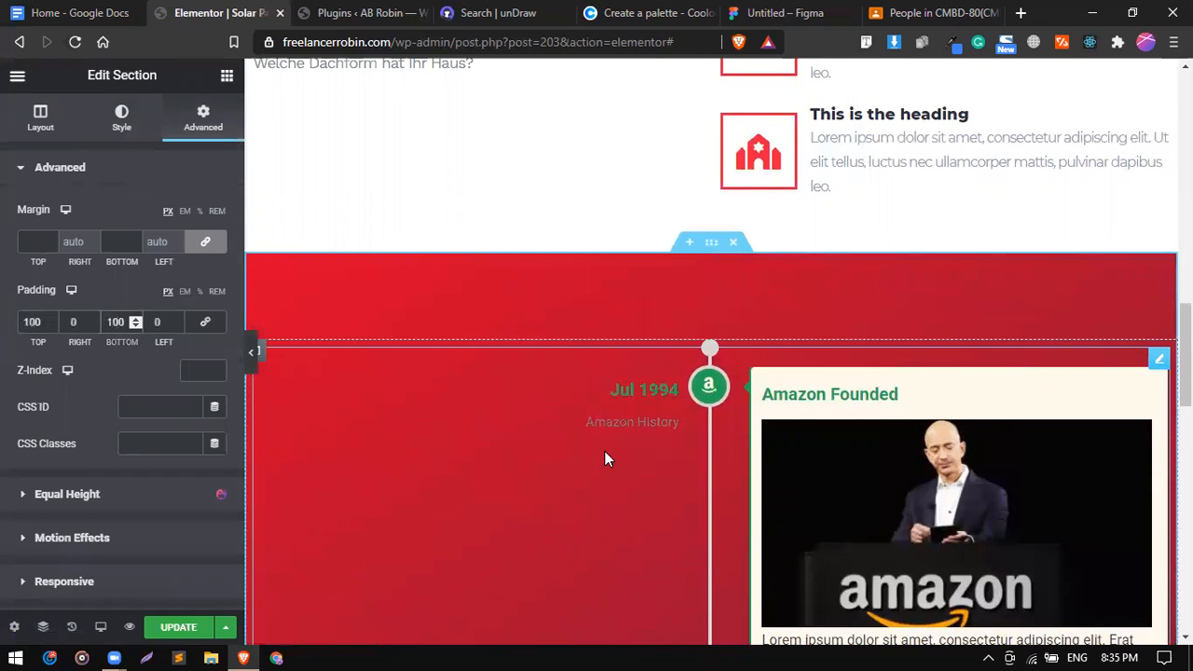
{"action": "scroll", "coordinate": [606, 451], "scroll_direction": "down", "scroll_amount": 9}
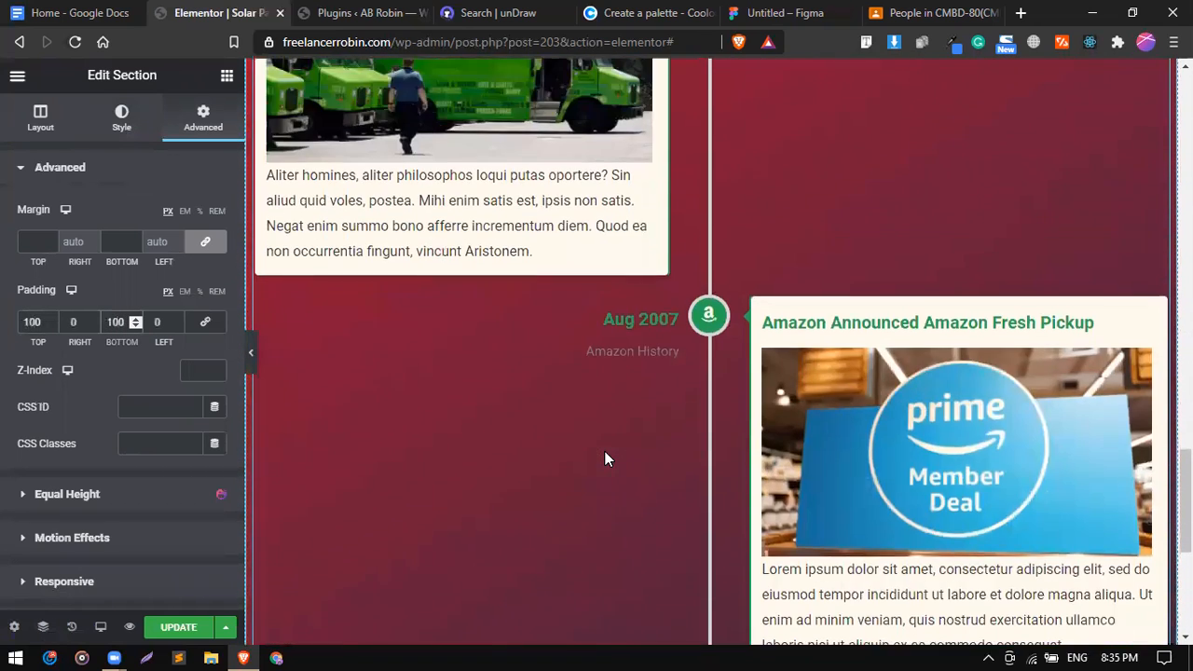
{"action": "scroll", "coordinate": [605, 451], "scroll_direction": "up", "scroll_amount": 8}
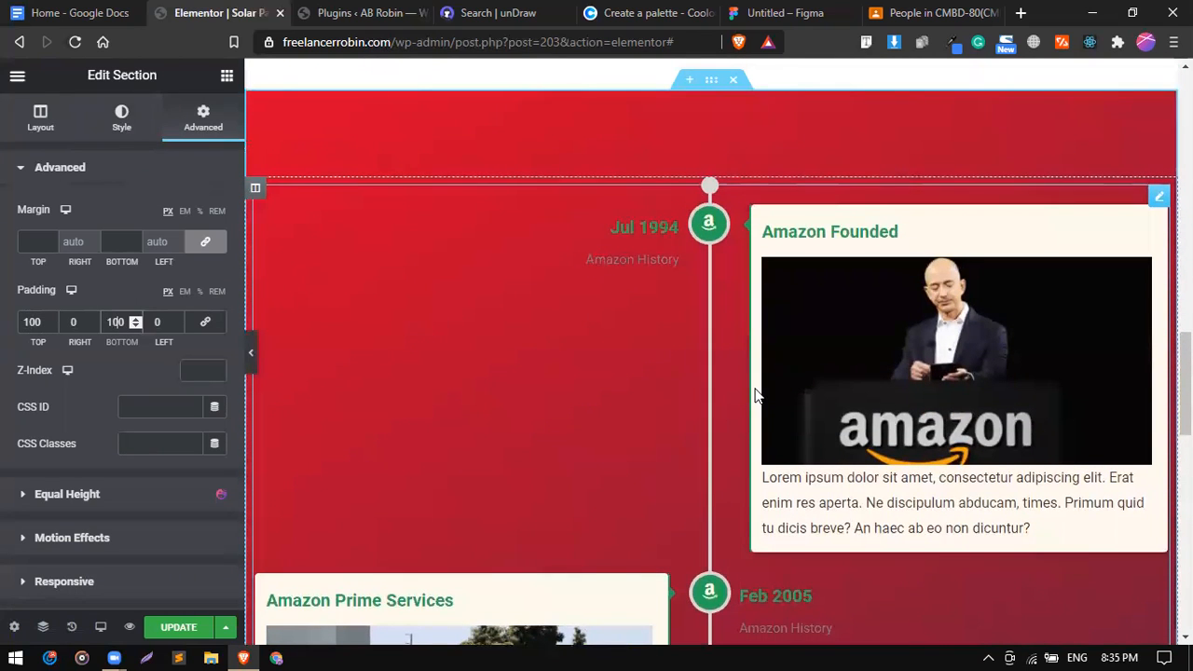
{"action": "left_click", "coordinate": [1159, 198]}
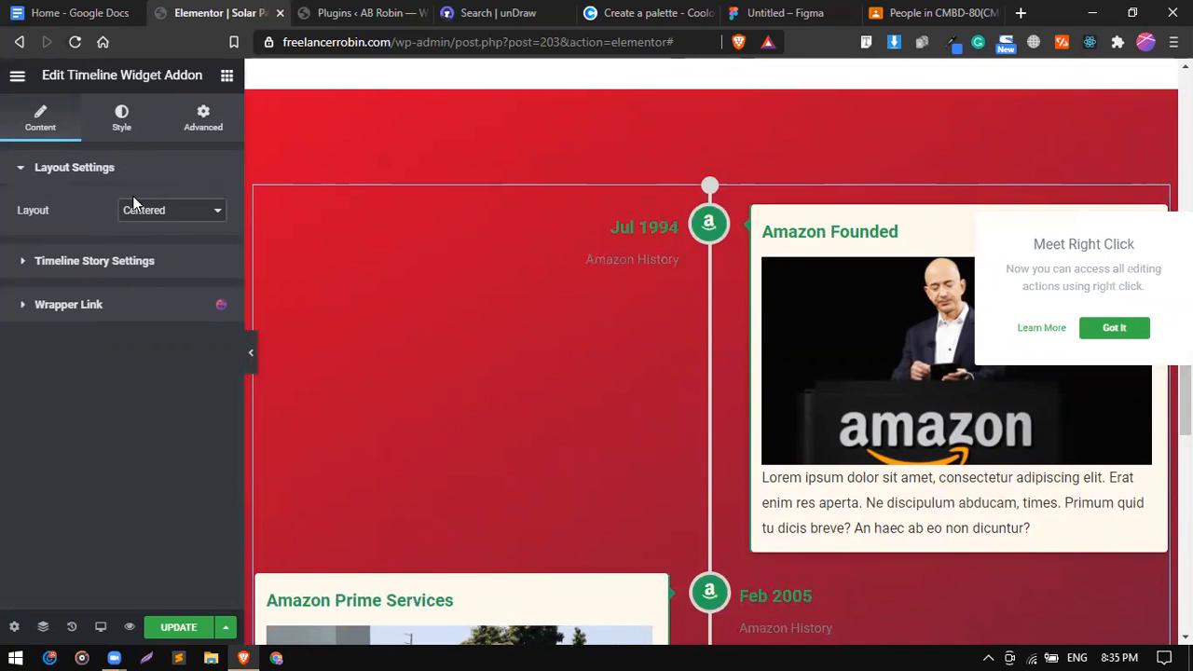
Clear the Amazon Founded item's Jul 1994 date label and Amazon History extra label.
{"action": "left_click", "coordinate": [119, 262]}
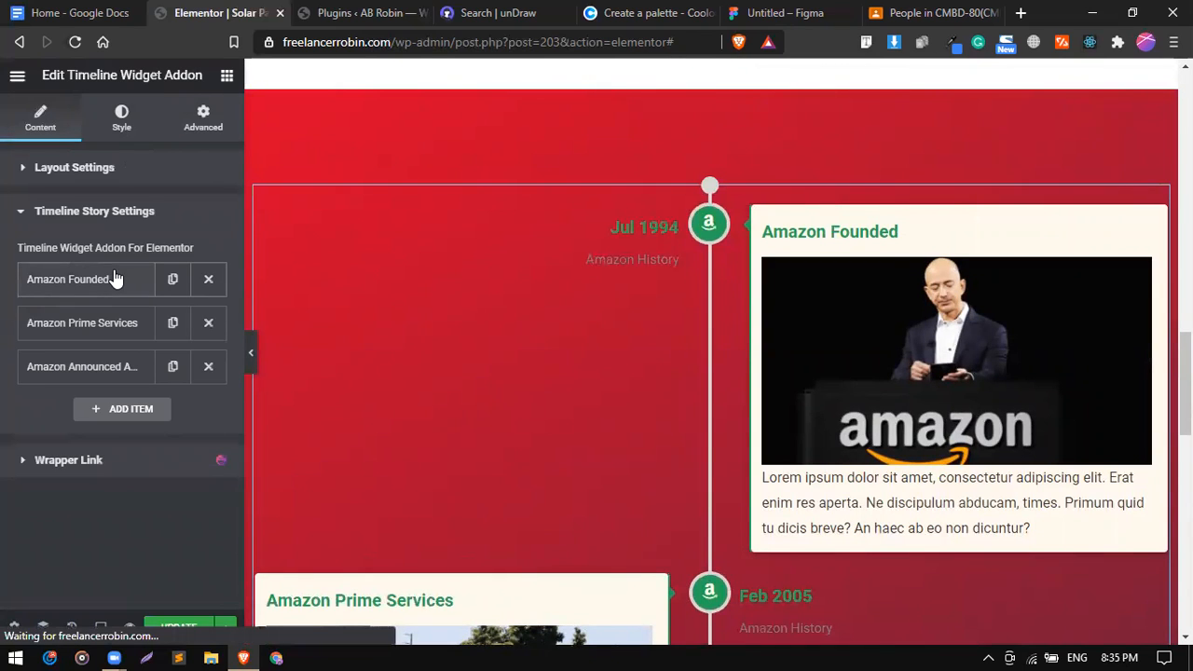
{"action": "left_click", "coordinate": [116, 280]}
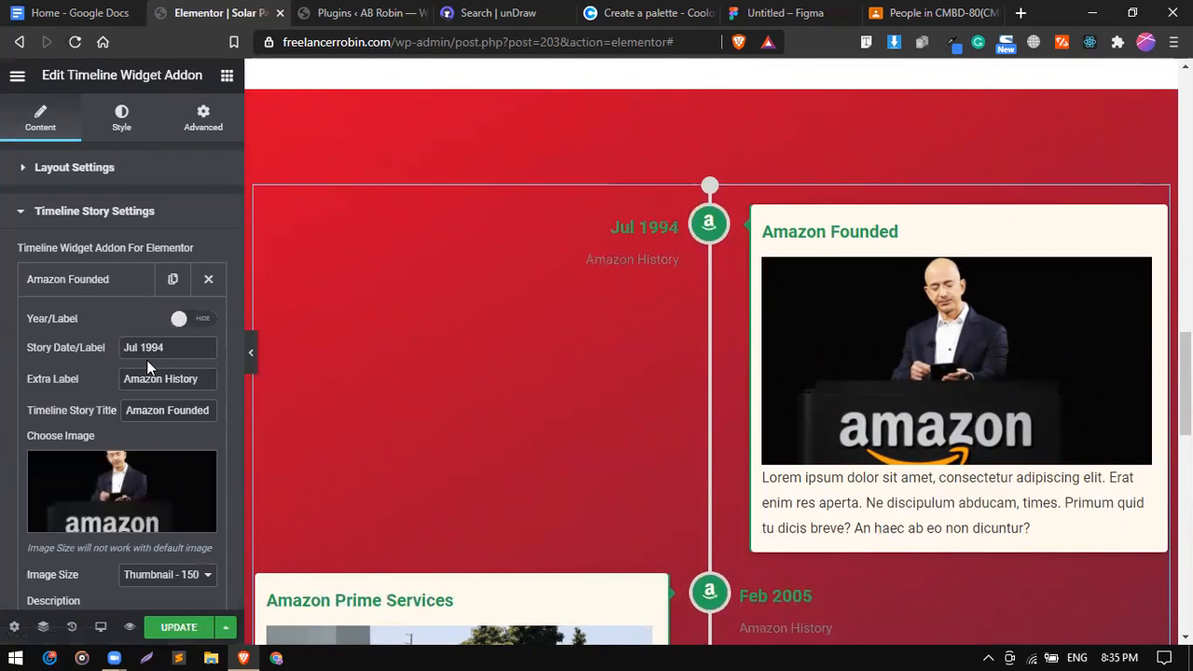
{"action": "triple_click", "coordinate": [192, 347]}
{"action": "key", "text": "BackSpace"}
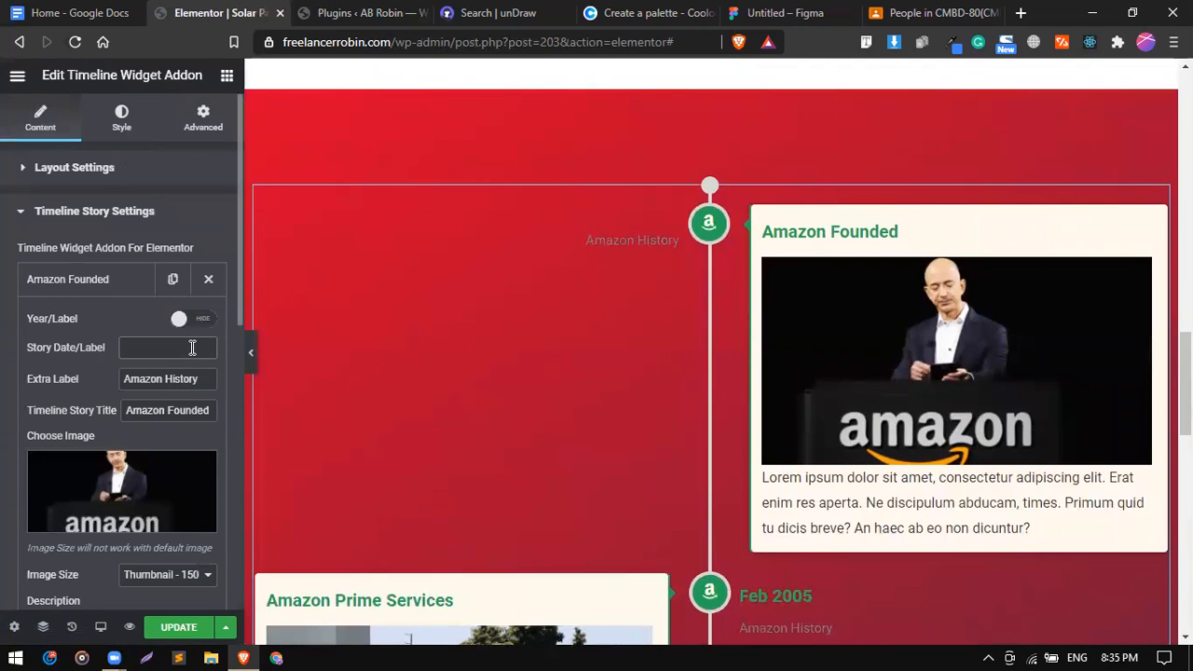
{"action": "triple_click", "coordinate": [195, 382]}
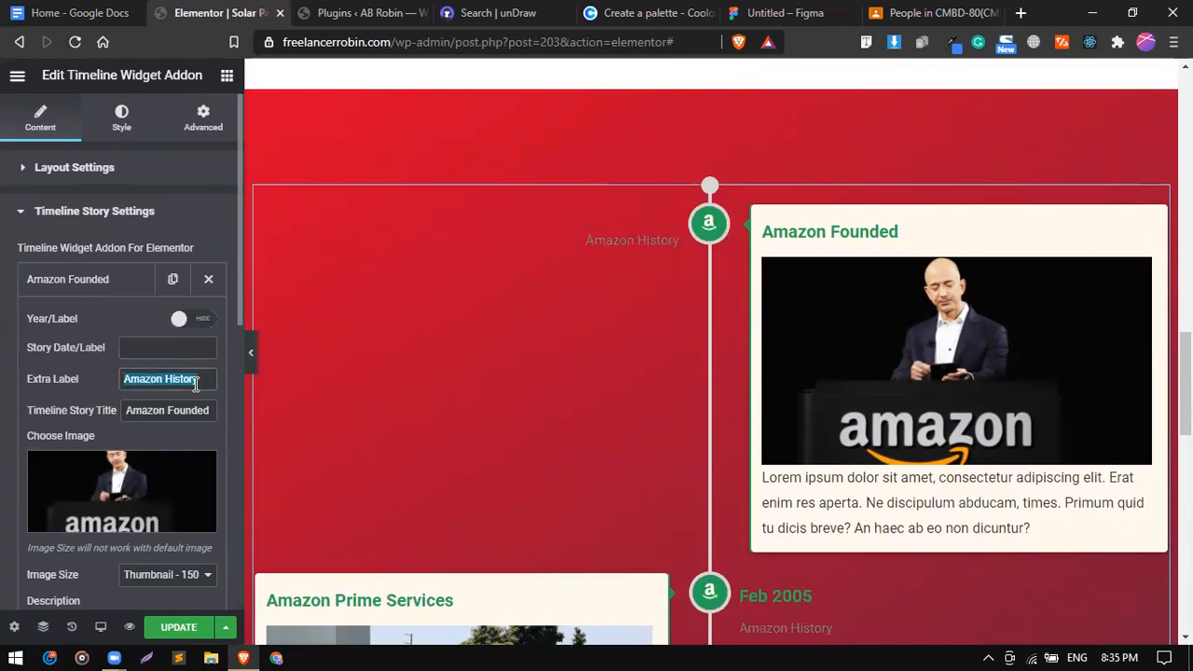
{"action": "key", "text": "BackSpace"}
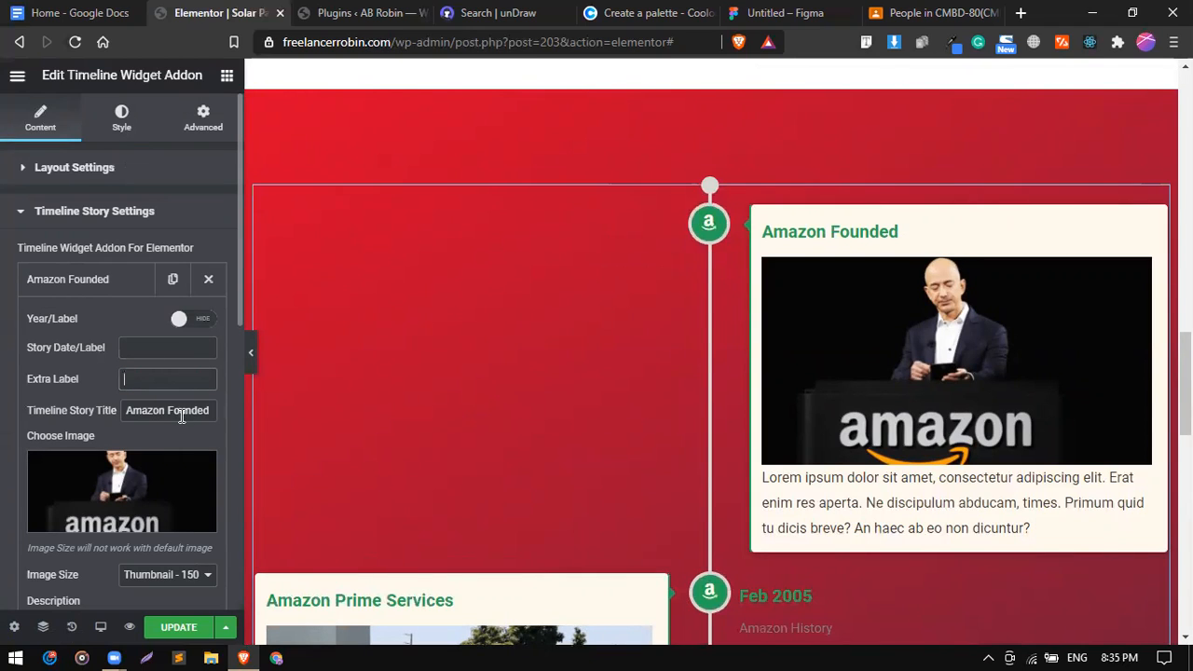
Copy the 'Angaben zum Haus' heading from the Google Docs document.
{"action": "left_click", "coordinate": [336, 10]}
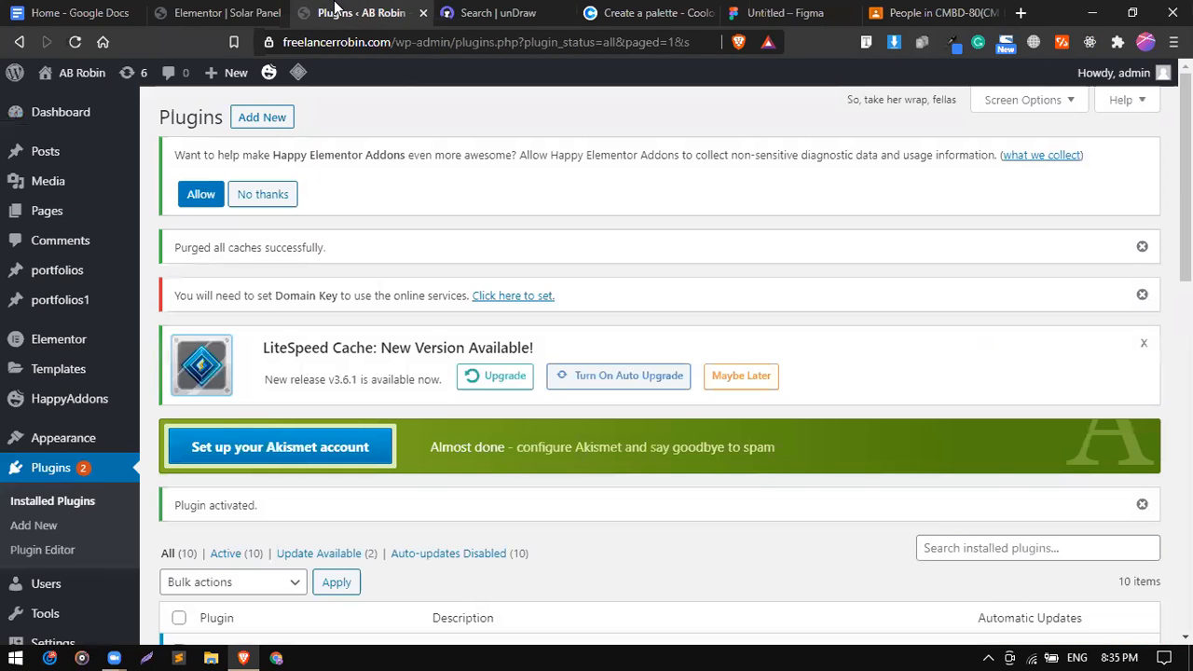
{"action": "left_click", "coordinate": [224, 12]}
{"action": "left_click", "coordinate": [75, 11]}
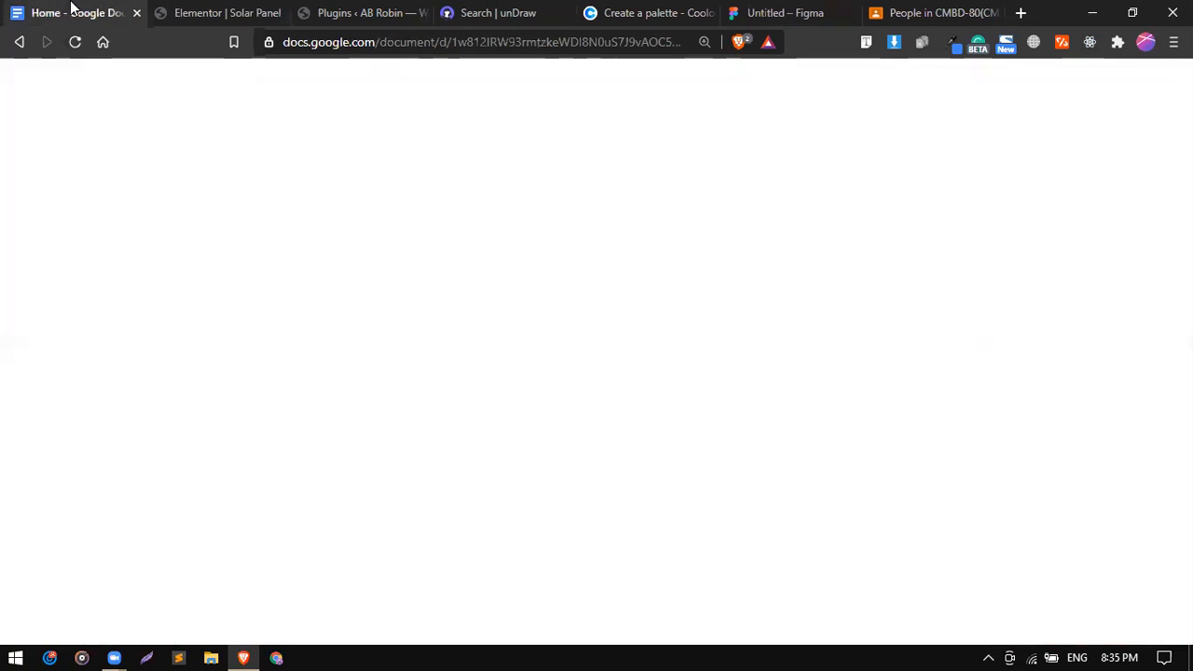
{"action": "triple_click", "coordinate": [411, 280]}
{"action": "key", "text": "ctrl+c"}
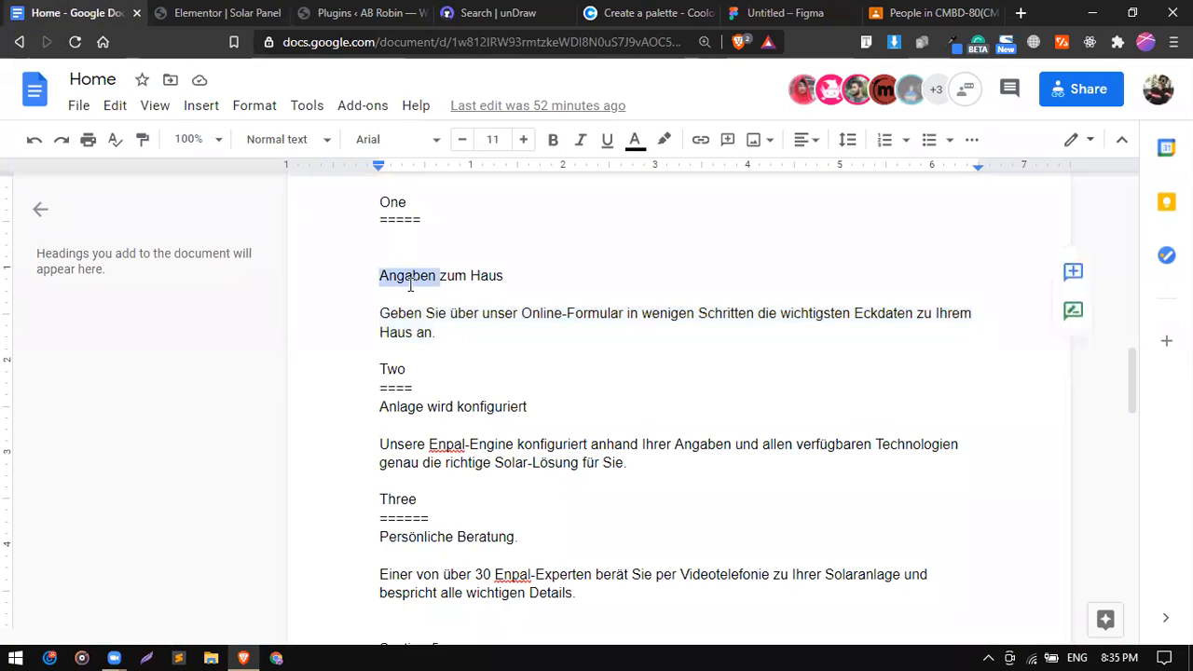
{"action": "right_click", "coordinate": [411, 282]}
{"action": "left_click", "coordinate": [457, 203]}
Paste 'Angaben zum Haus' into the first item's Story Date/Label field.
{"action": "left_click", "coordinate": [224, 9]}
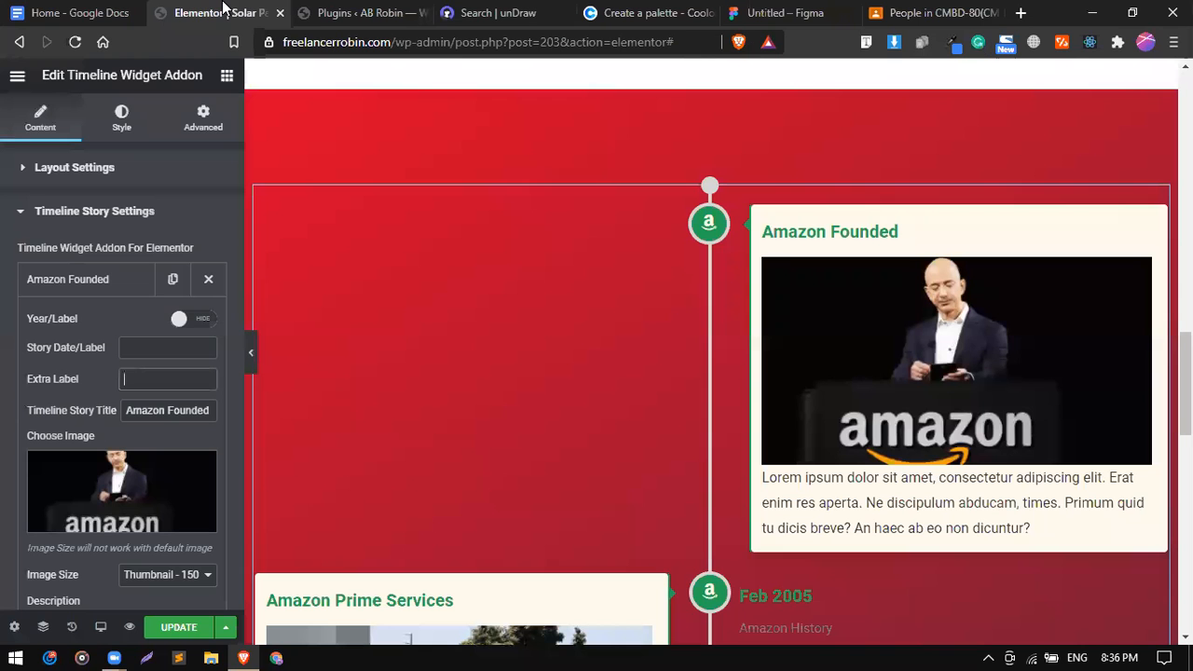
{"action": "left_click", "coordinate": [157, 350]}
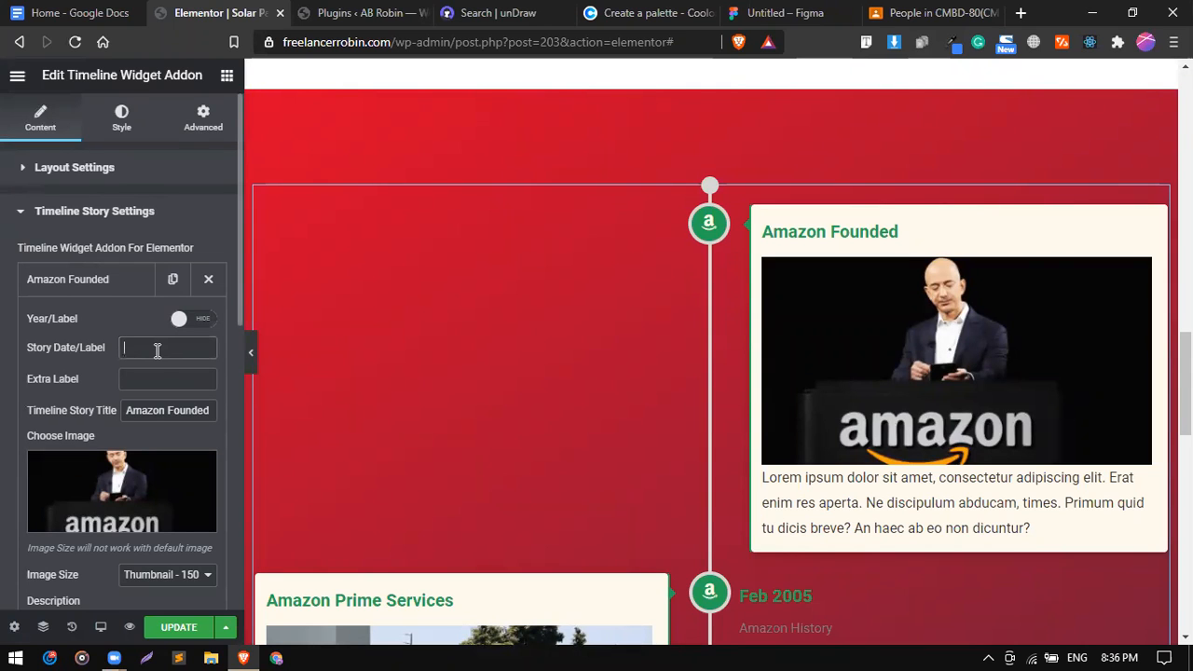
{"action": "right_click", "coordinate": [156, 352]}
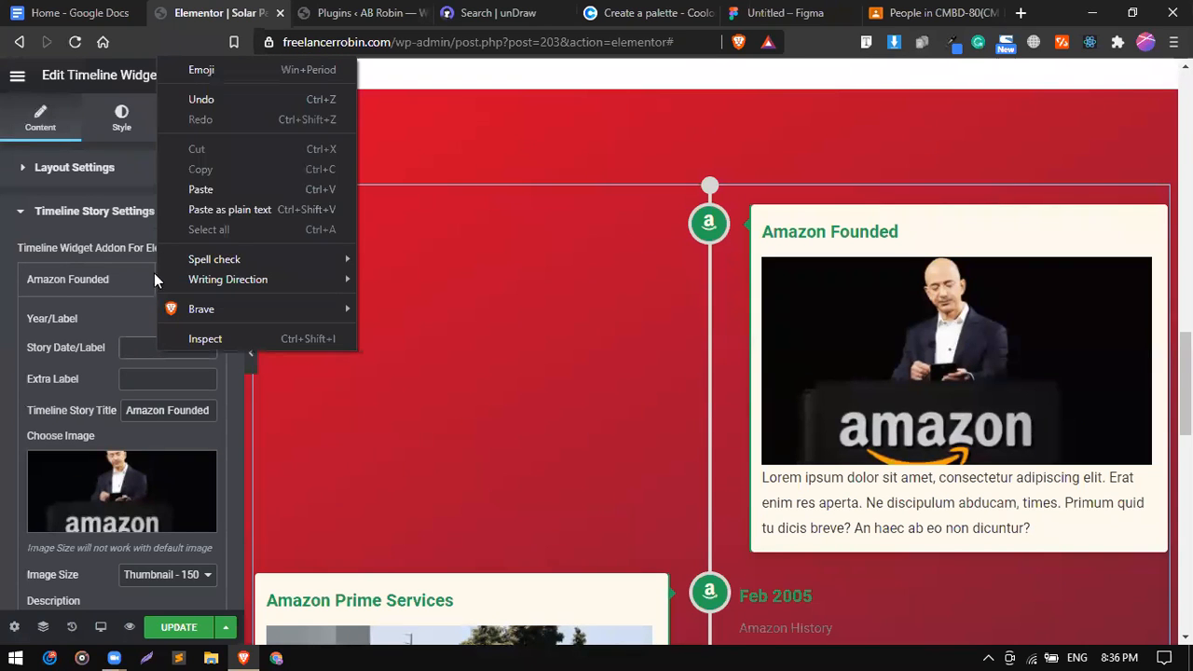
{"action": "left_click", "coordinate": [187, 196]}
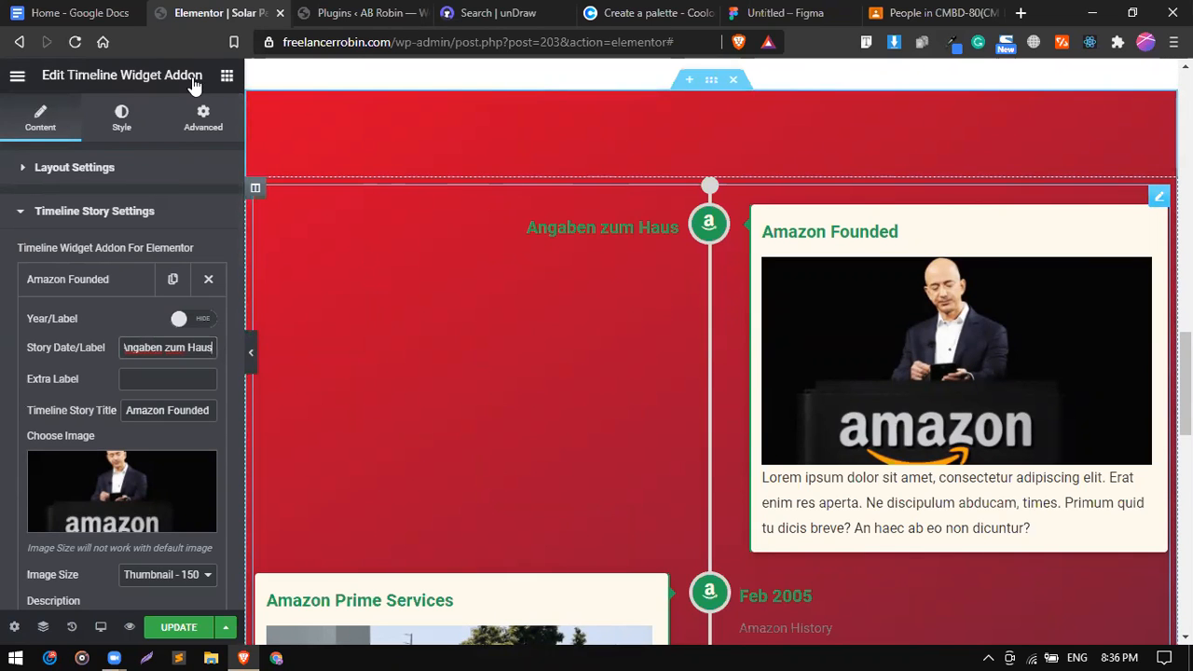
{"action": "left_click", "coordinate": [350, 13]}
{"action": "left_click", "coordinate": [94, 13]}
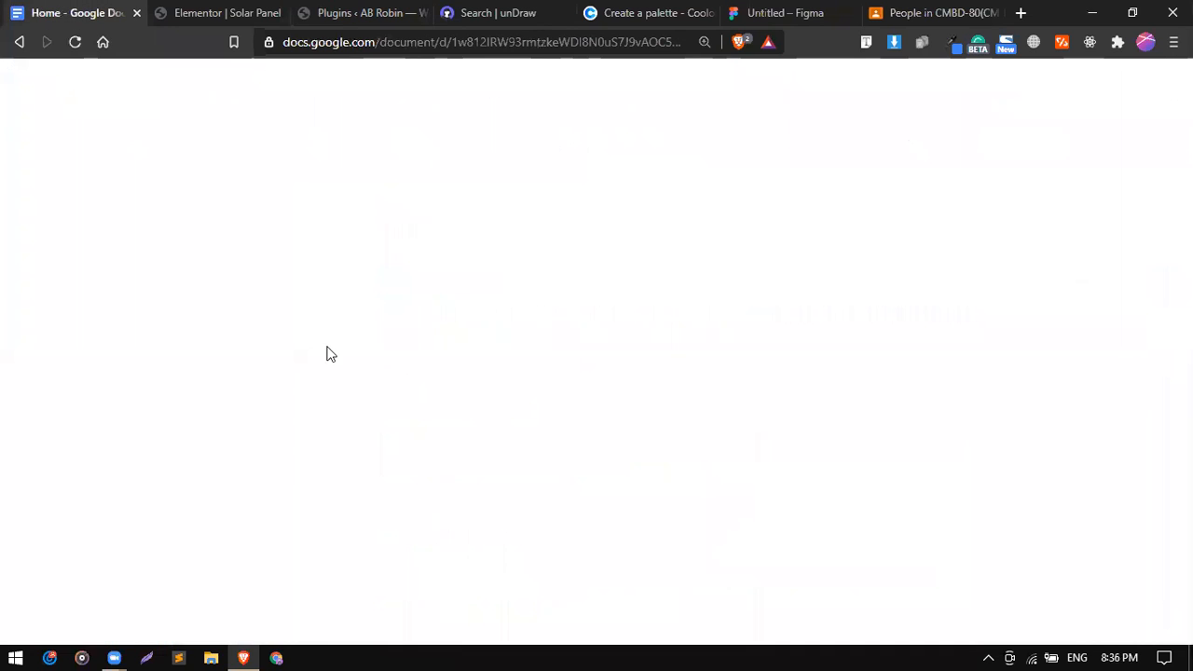
Copy the German 'Geben Sie über unser…' paragraph from Google Docs.
{"action": "triple_click", "coordinate": [398, 313]}
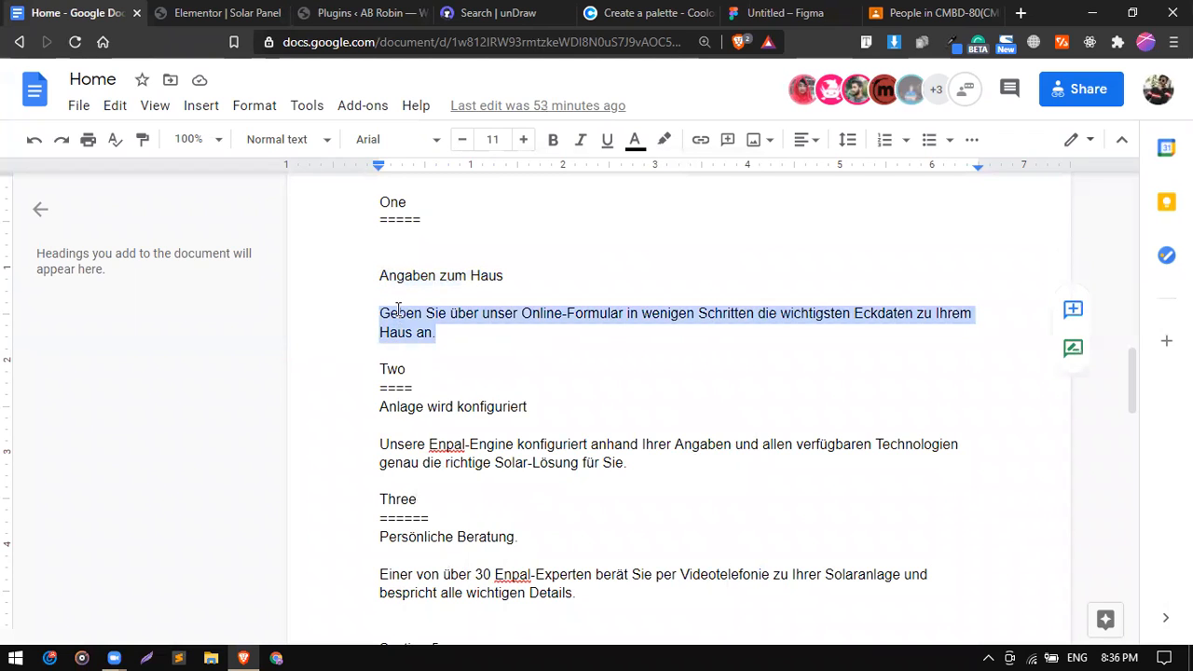
{"action": "right_click", "coordinate": [399, 317]}
{"action": "left_click", "coordinate": [442, 217]}
{"action": "left_click", "coordinate": [191, 12]}
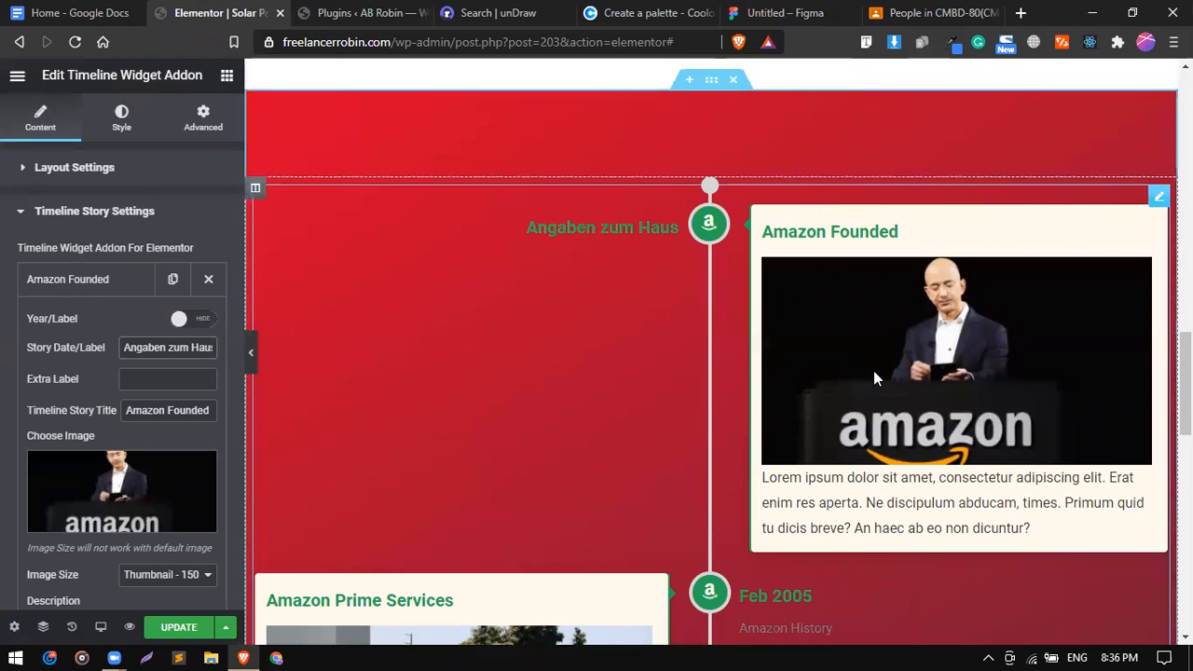
{"action": "scroll", "coordinate": [874, 372], "scroll_direction": "down", "scroll_amount": 2}
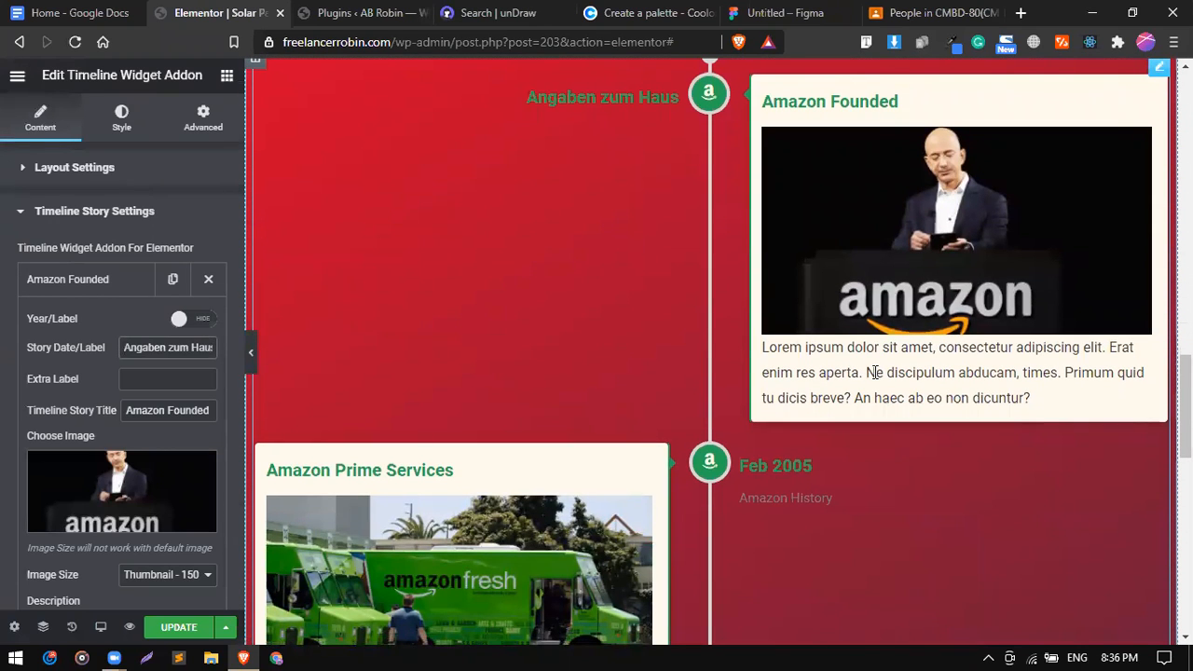
Replace the item's Lorem ipsum description with the copied German paragraph.
{"action": "left_click", "coordinate": [550, 12]}
{"action": "scroll", "coordinate": [507, 286], "scroll_direction": "down", "scroll_amount": 4}
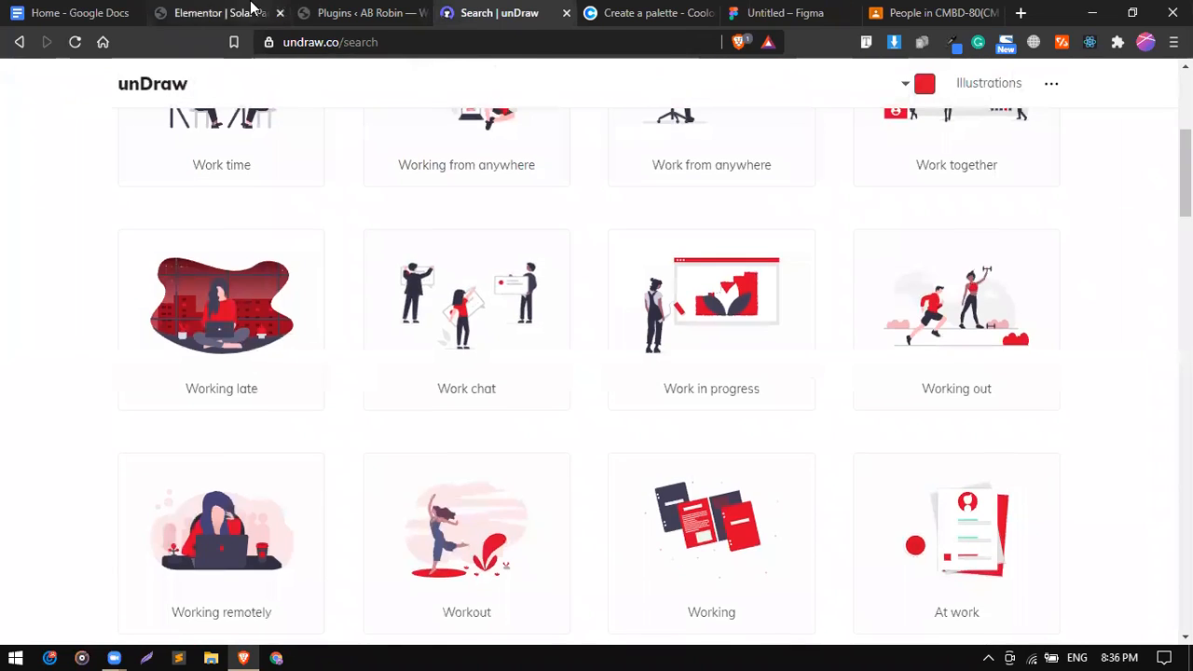
{"action": "left_click", "coordinate": [221, 13]}
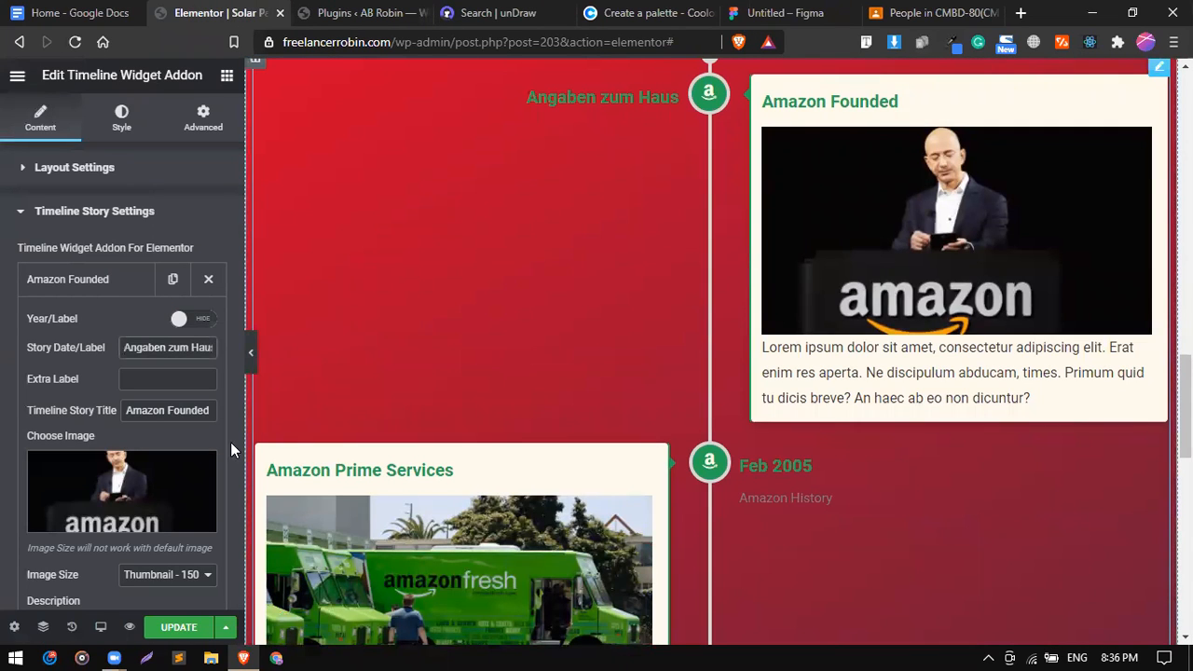
{"action": "scroll", "coordinate": [84, 432], "scroll_direction": "down", "scroll_amount": 2}
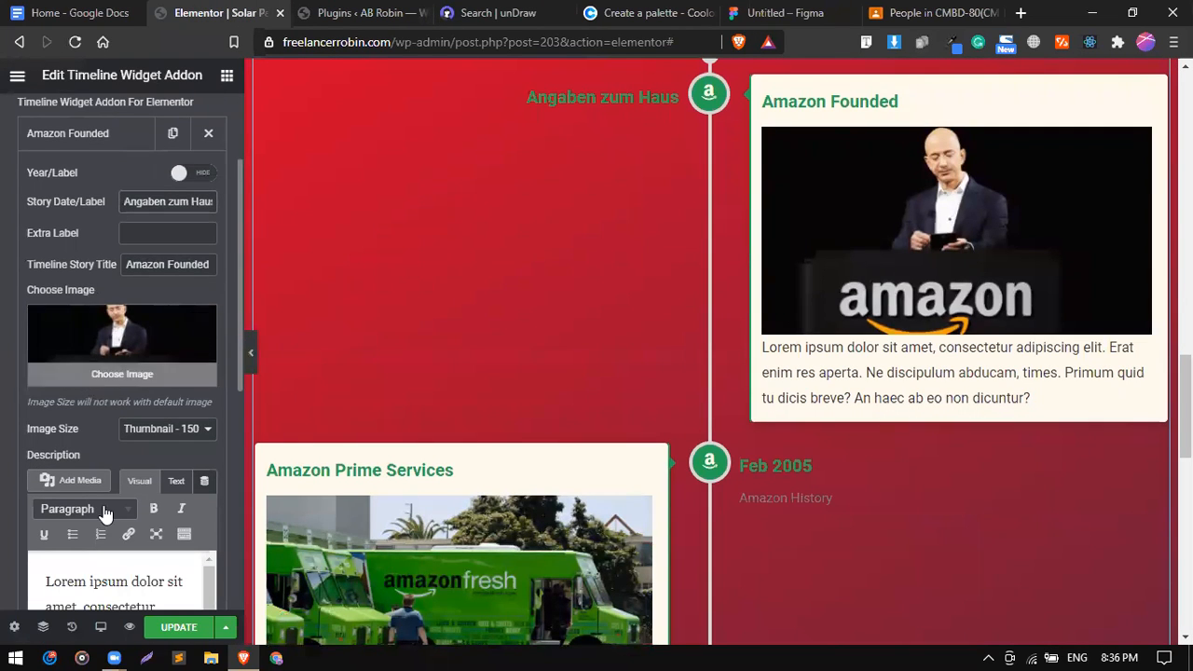
{"action": "scroll", "coordinate": [106, 513], "scroll_direction": "down", "scroll_amount": 3}
{"action": "triple_click", "coordinate": [135, 515]}
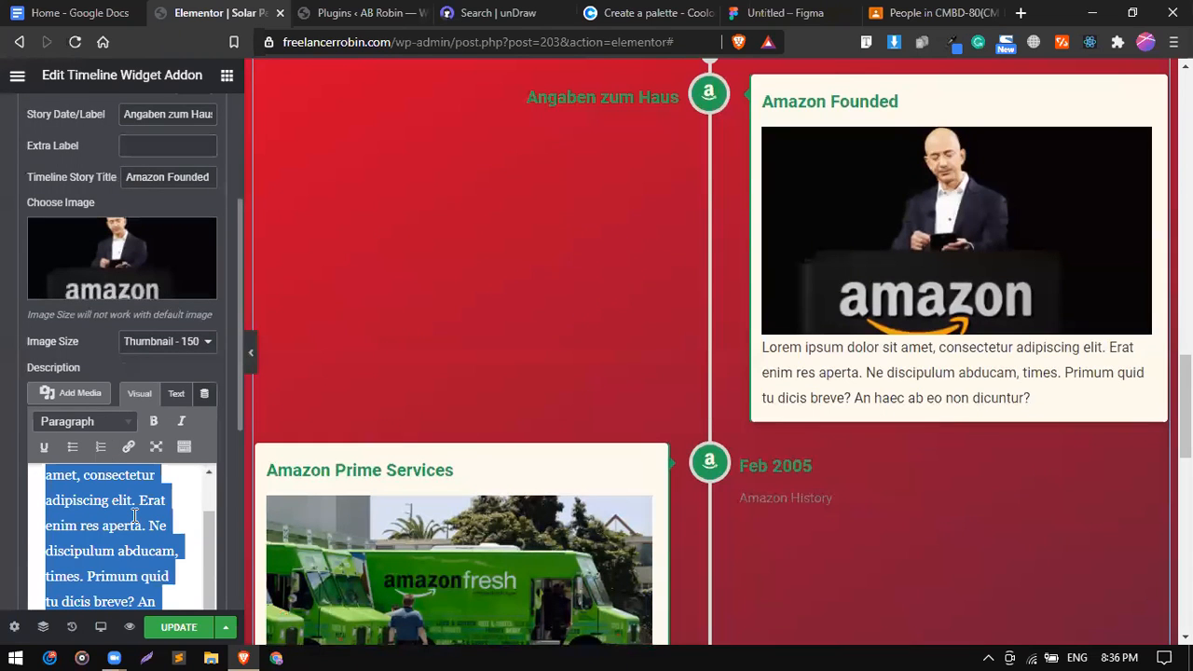
{"action": "key", "text": "ctrl+v"}
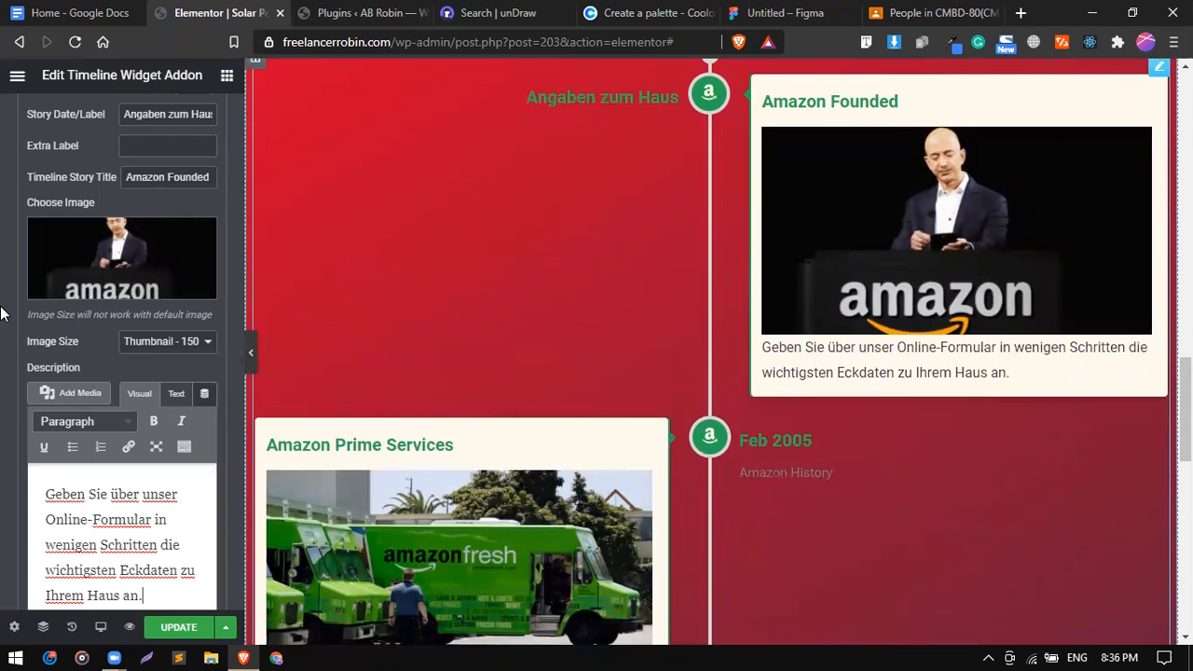
{"action": "mouse_move", "coordinate": [199, 239]}
Delete the first item's 'Amazon Founded' title.
{"action": "double_click", "coordinate": [170, 175]}
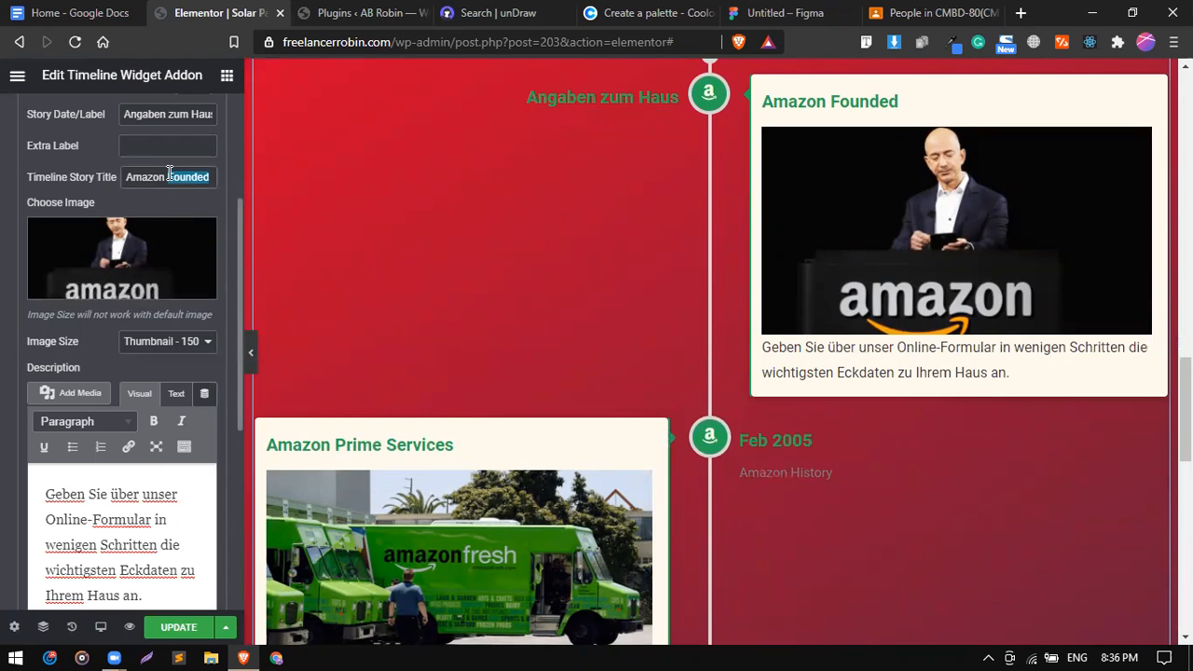
{"action": "scroll", "coordinate": [170, 174], "scroll_direction": "up", "scroll_amount": 1}
{"action": "scroll", "coordinate": [510, 80], "scroll_direction": "up", "scroll_amount": 2}
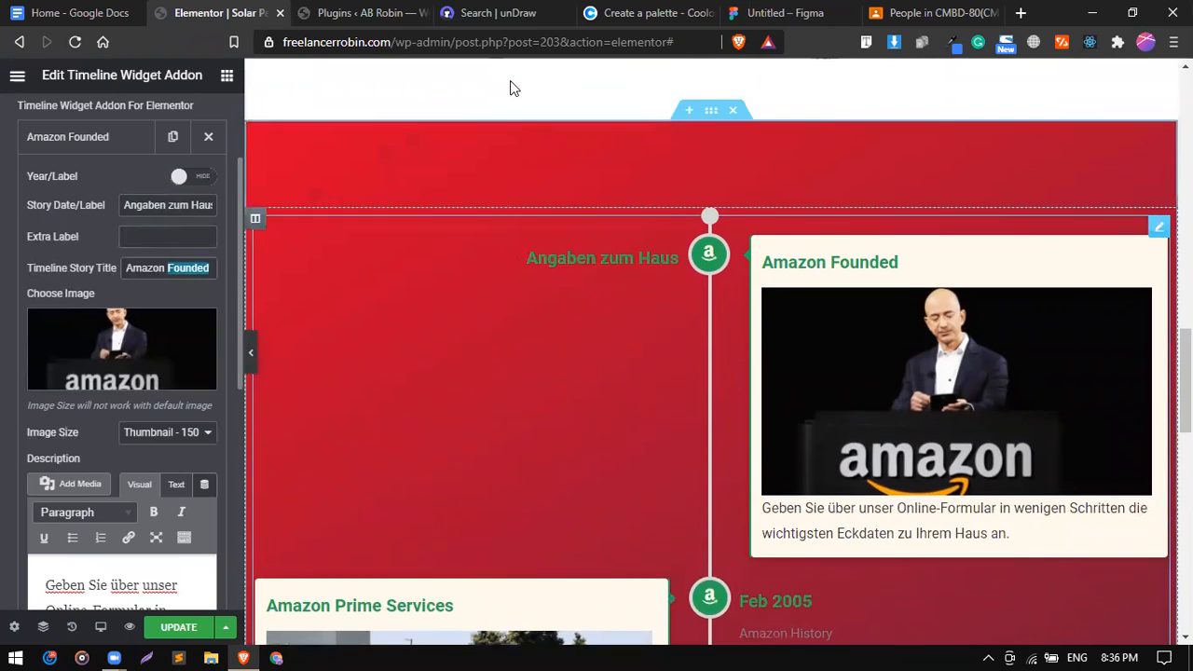
{"action": "scroll", "coordinate": [510, 89], "scroll_direction": "down", "scroll_amount": 1}
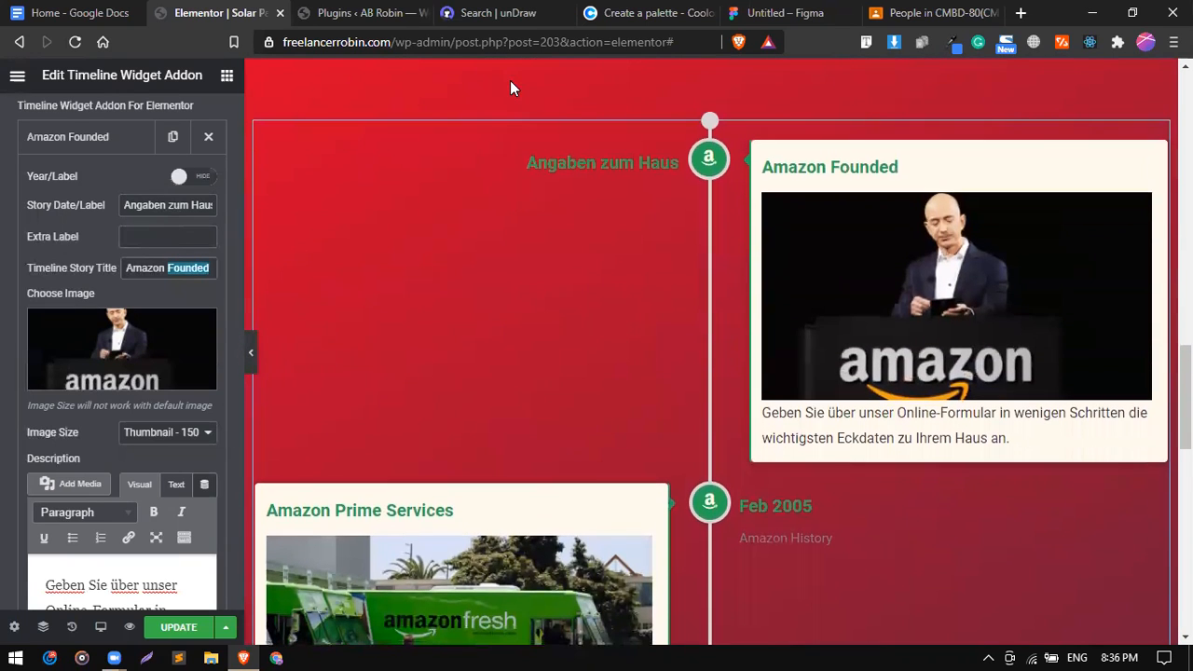
{"action": "triple_click", "coordinate": [157, 270]}
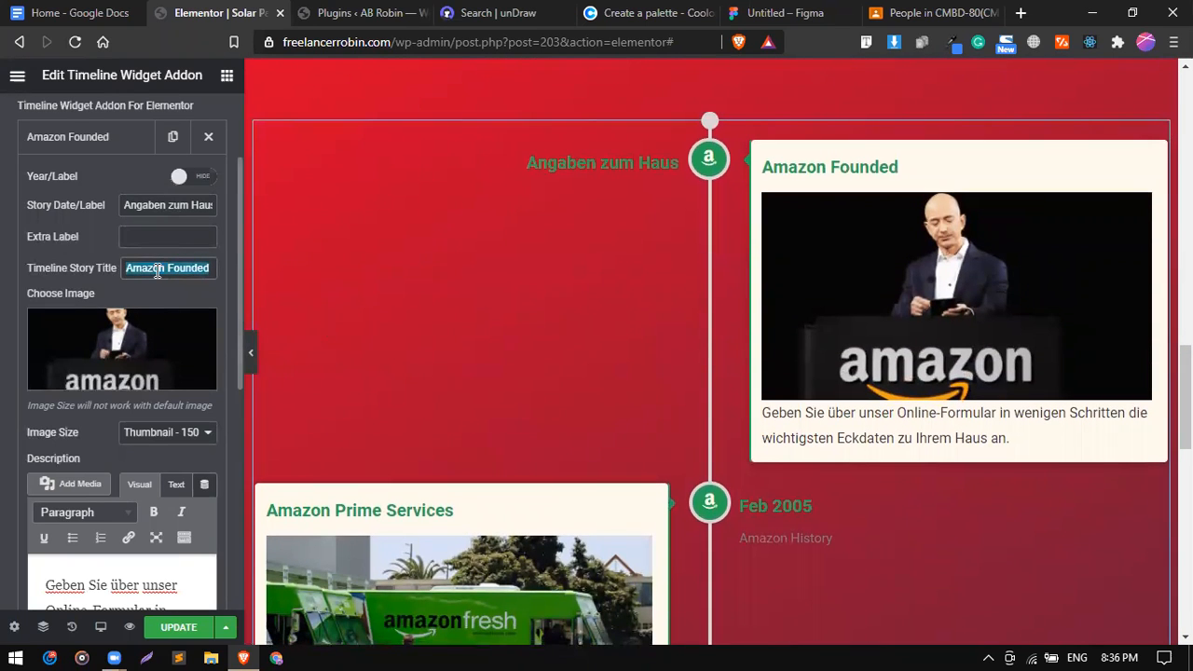
{"action": "key", "text": "BackSpace"}
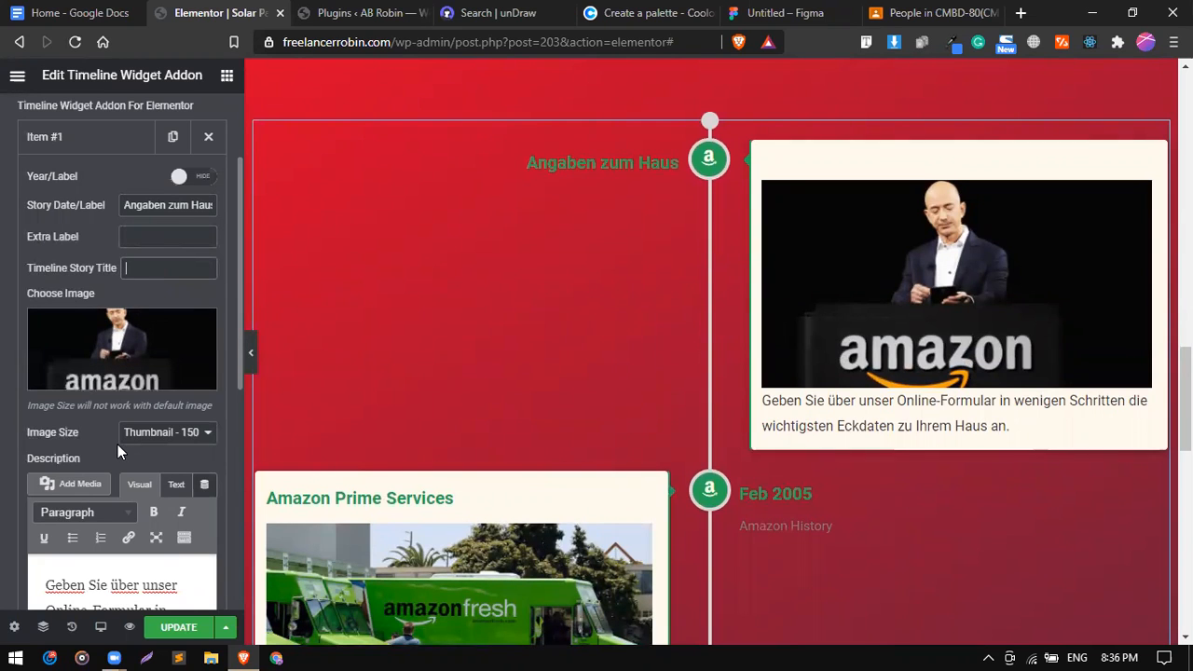
Set the item image to the unDraw work-time illustration at Full size, adding a blank description line.
{"action": "scroll", "coordinate": [117, 443], "scroll_direction": "down", "scroll_amount": 1}
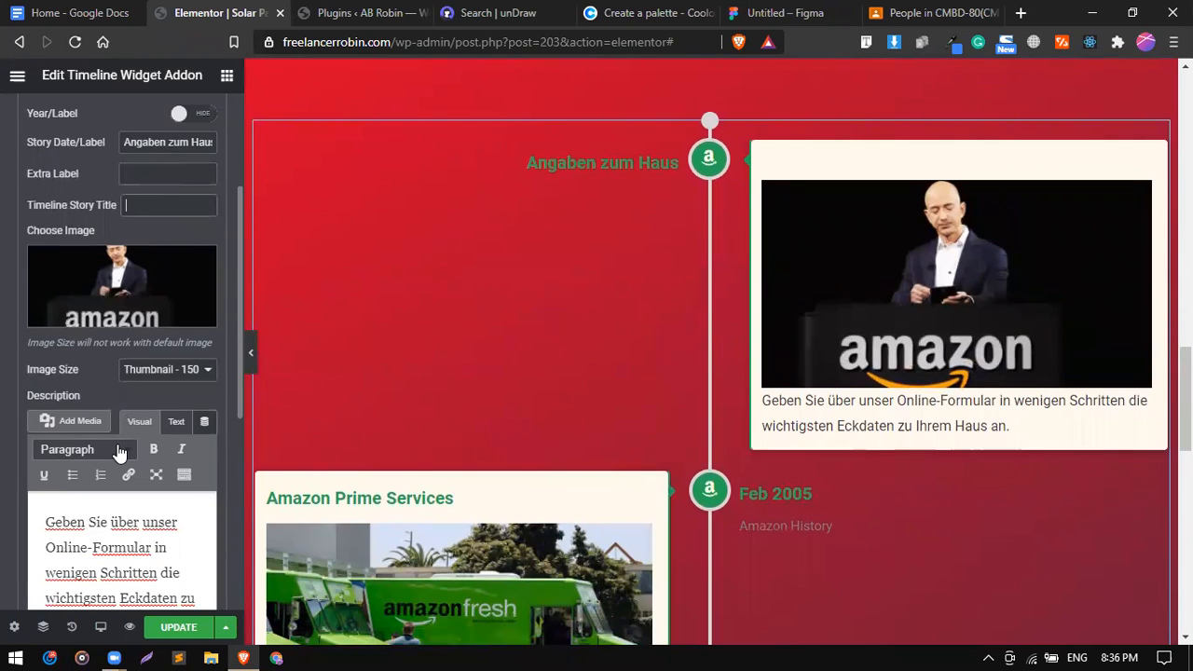
{"action": "left_click", "coordinate": [163, 286]}
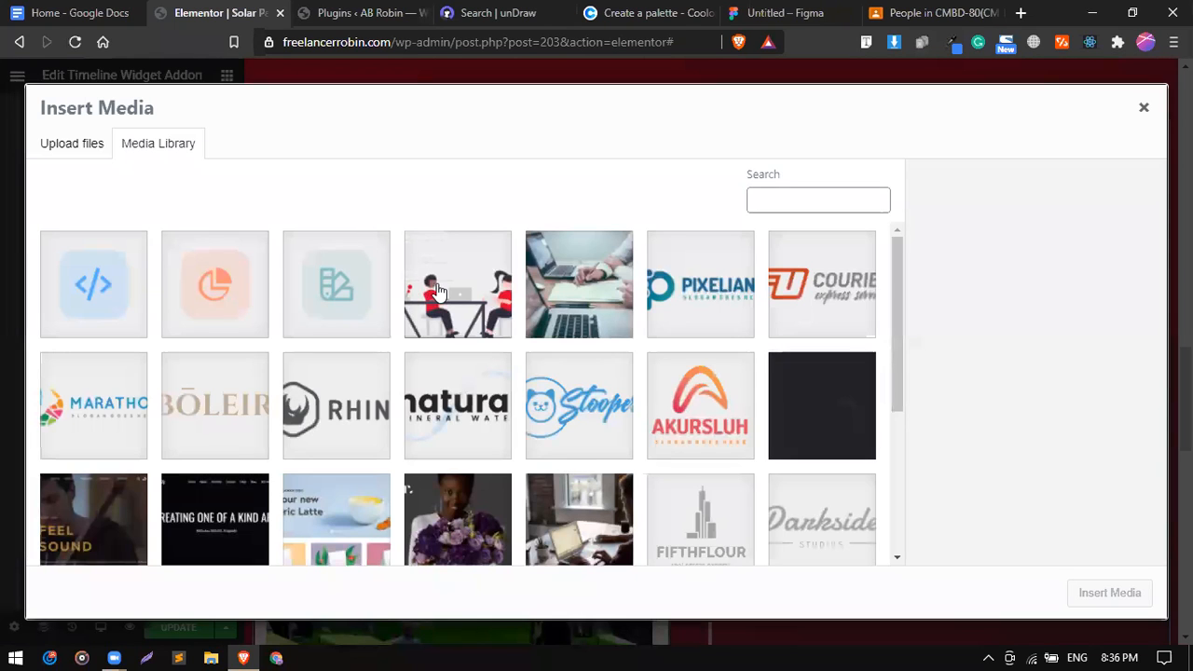
{"action": "left_click", "coordinate": [433, 289]}
{"action": "left_click", "coordinate": [1130, 602]}
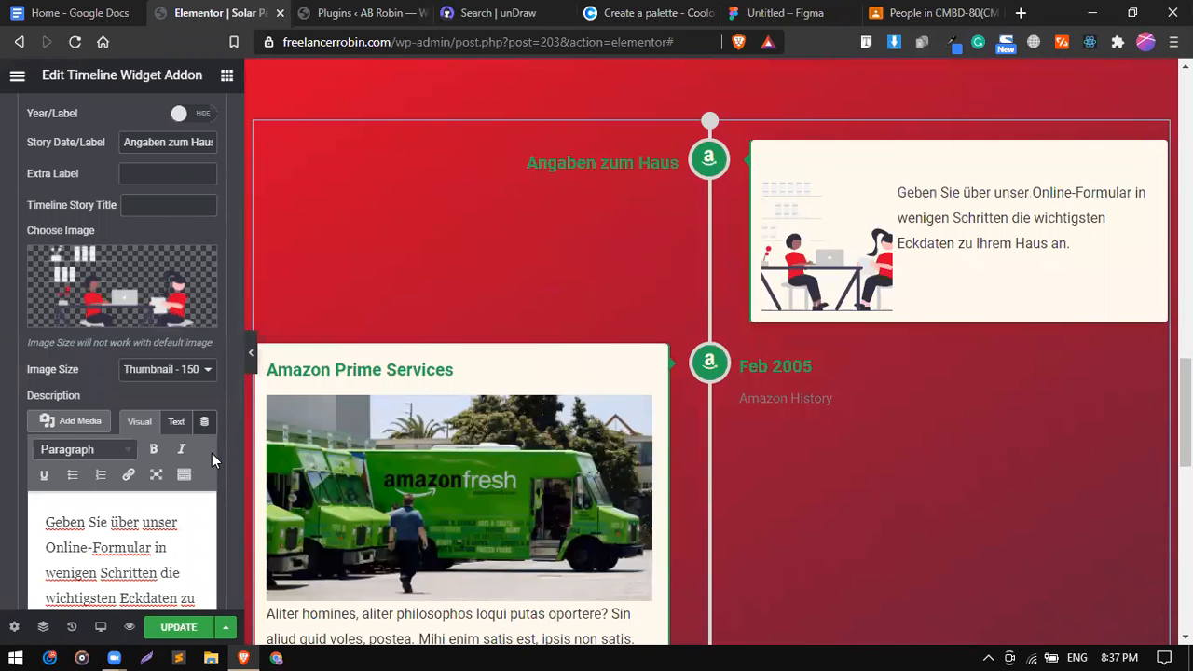
{"action": "mouse_move", "coordinate": [201, 296]}
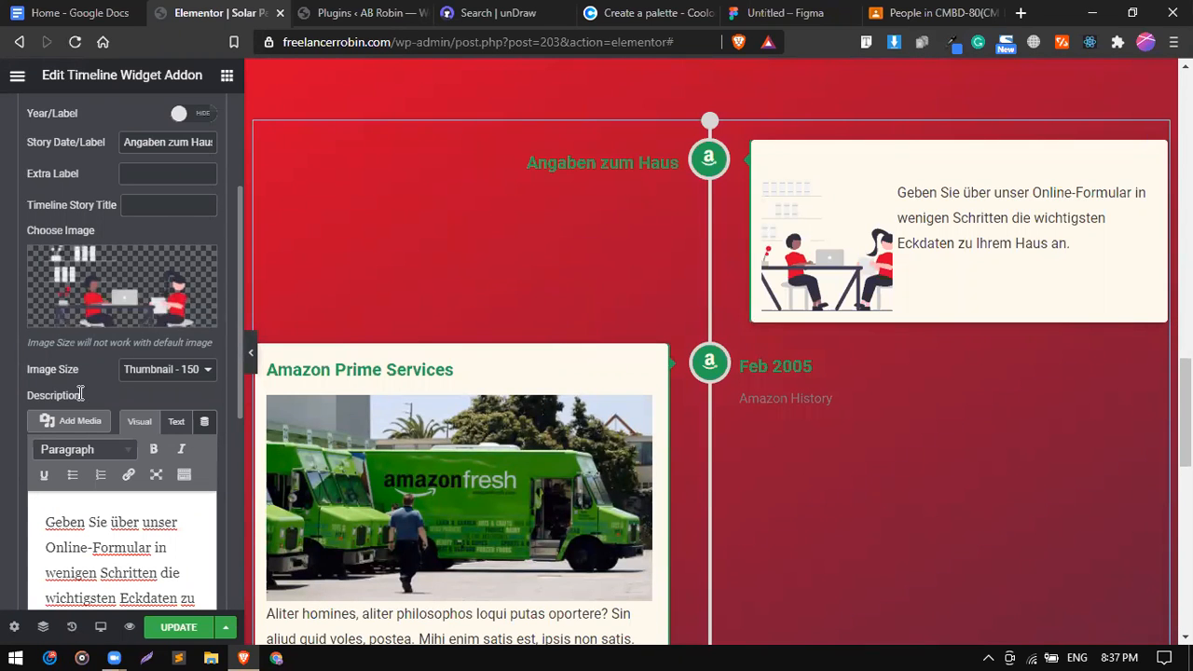
{"action": "scroll", "coordinate": [82, 410], "scroll_direction": "down", "scroll_amount": 1}
{"action": "left_click", "coordinate": [156, 318]}
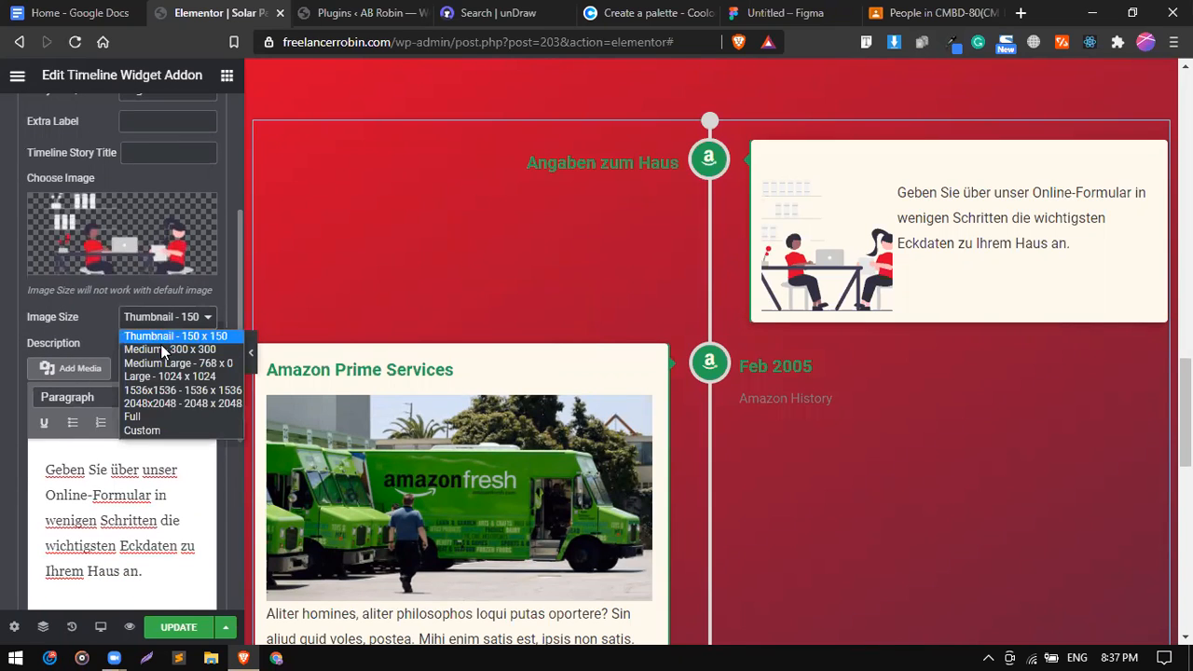
{"action": "left_click", "coordinate": [156, 418]}
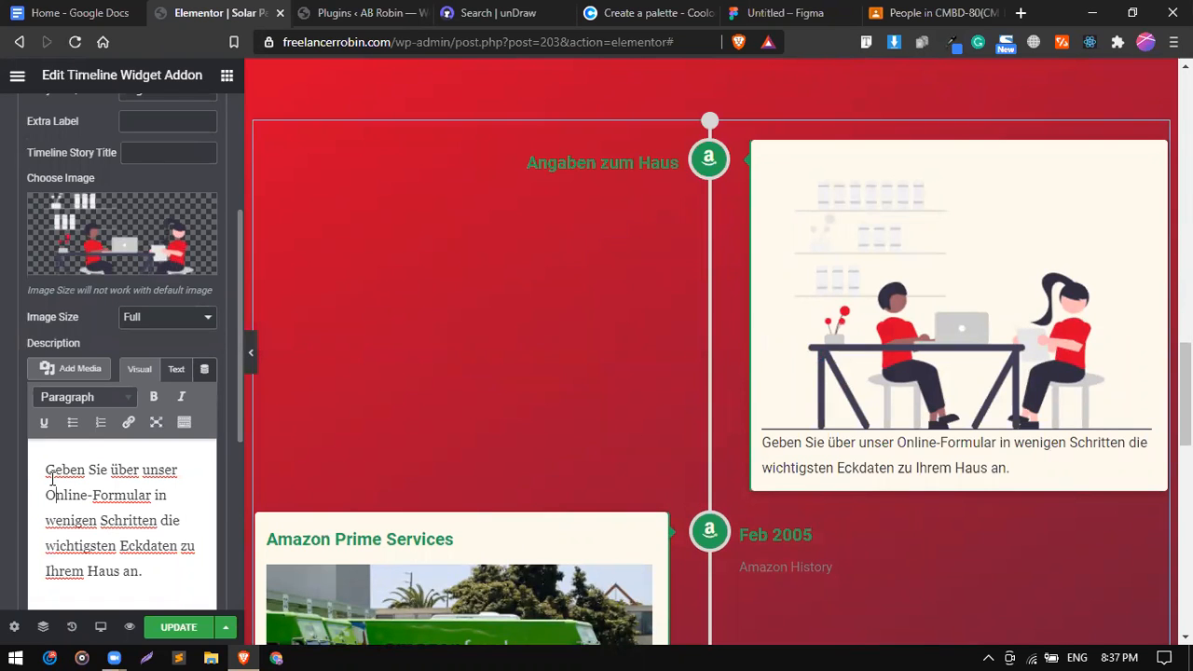
{"action": "key", "text": "Return"}
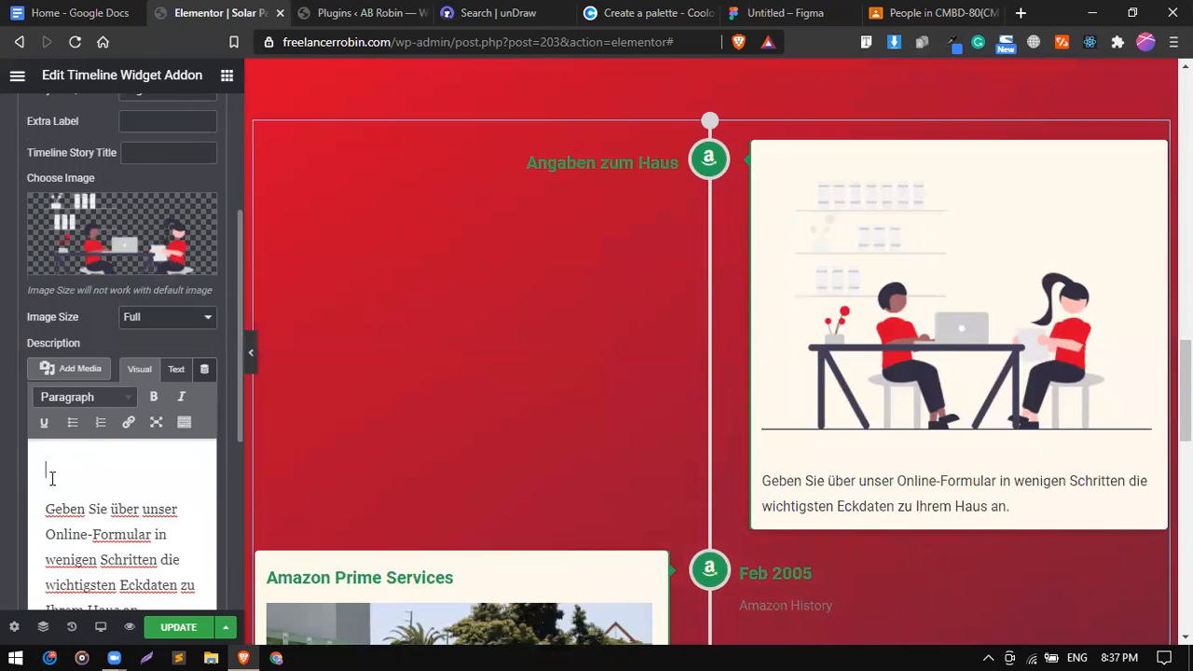
Insert the people-at-desk illustration into the description and delete the separate item image.
{"action": "left_click", "coordinate": [47, 373]}
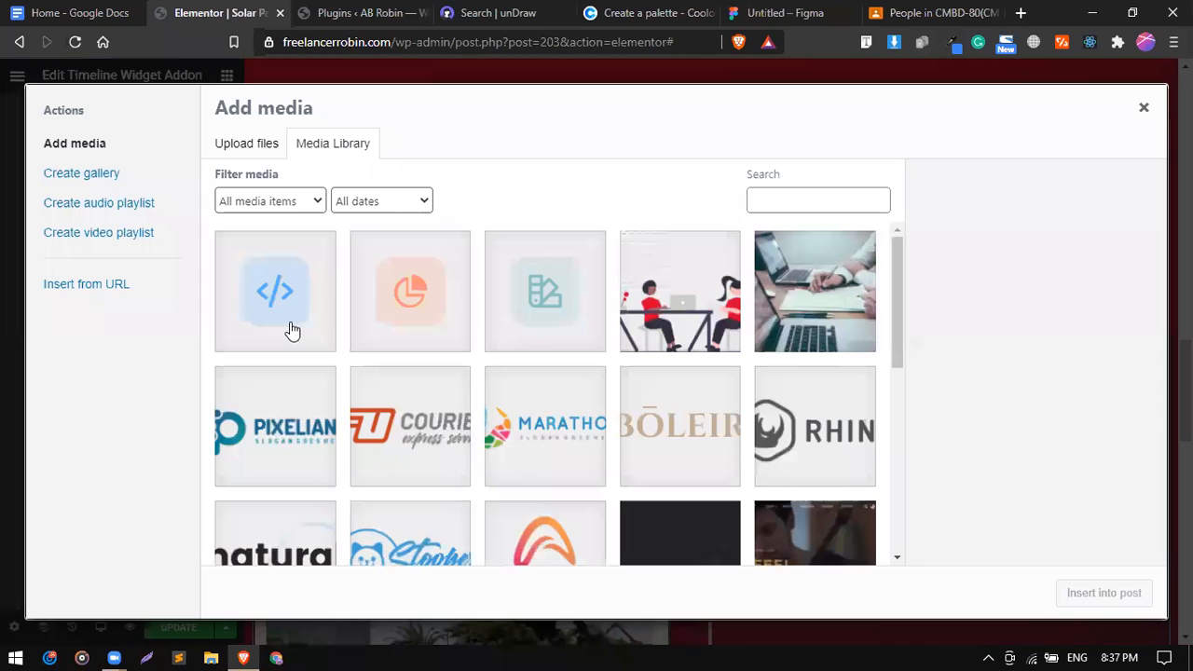
{"action": "left_click", "coordinate": [646, 310]}
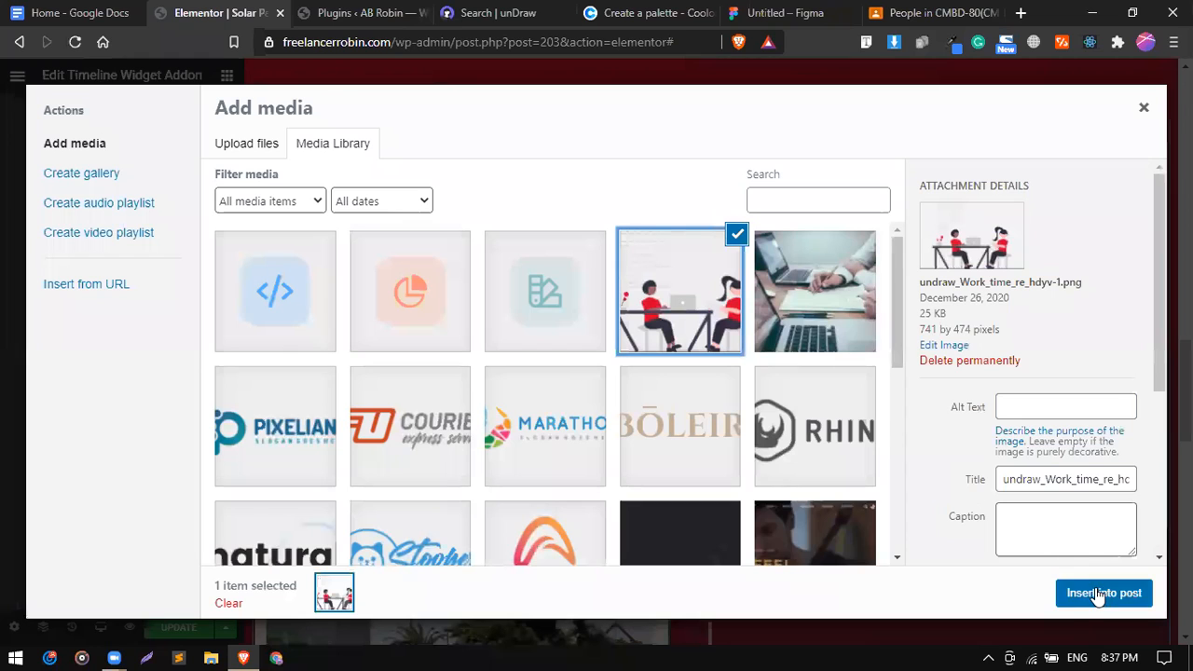
{"action": "left_click", "coordinate": [1103, 593]}
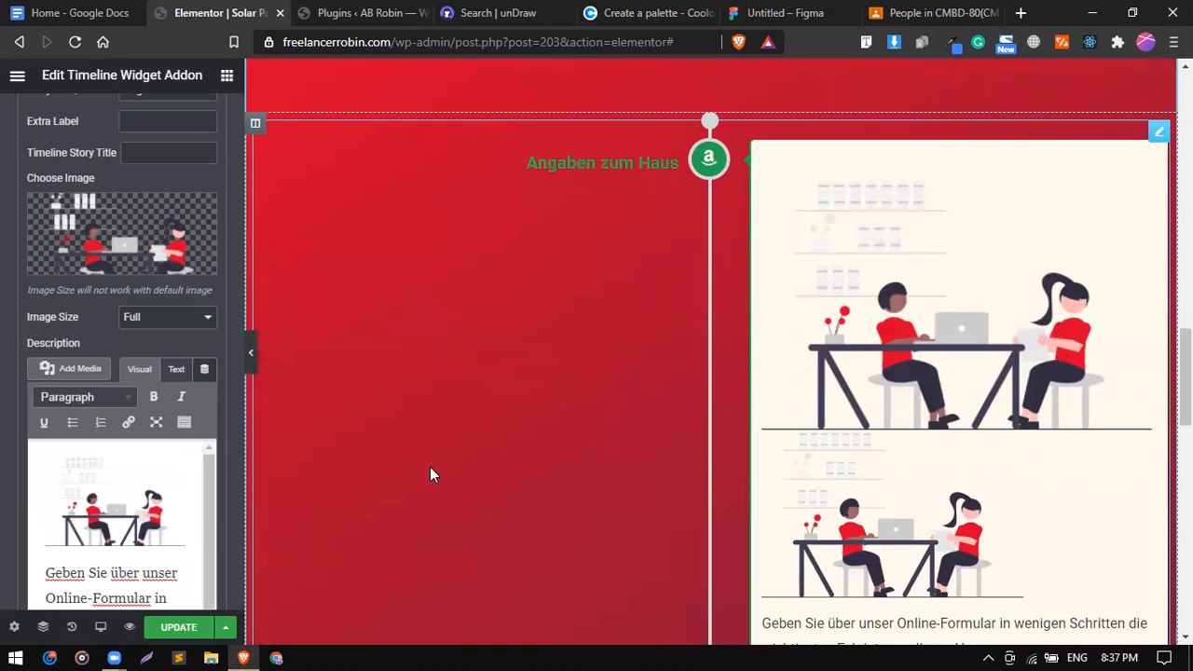
{"action": "scroll", "coordinate": [834, 464], "scroll_direction": "down", "scroll_amount": 1}
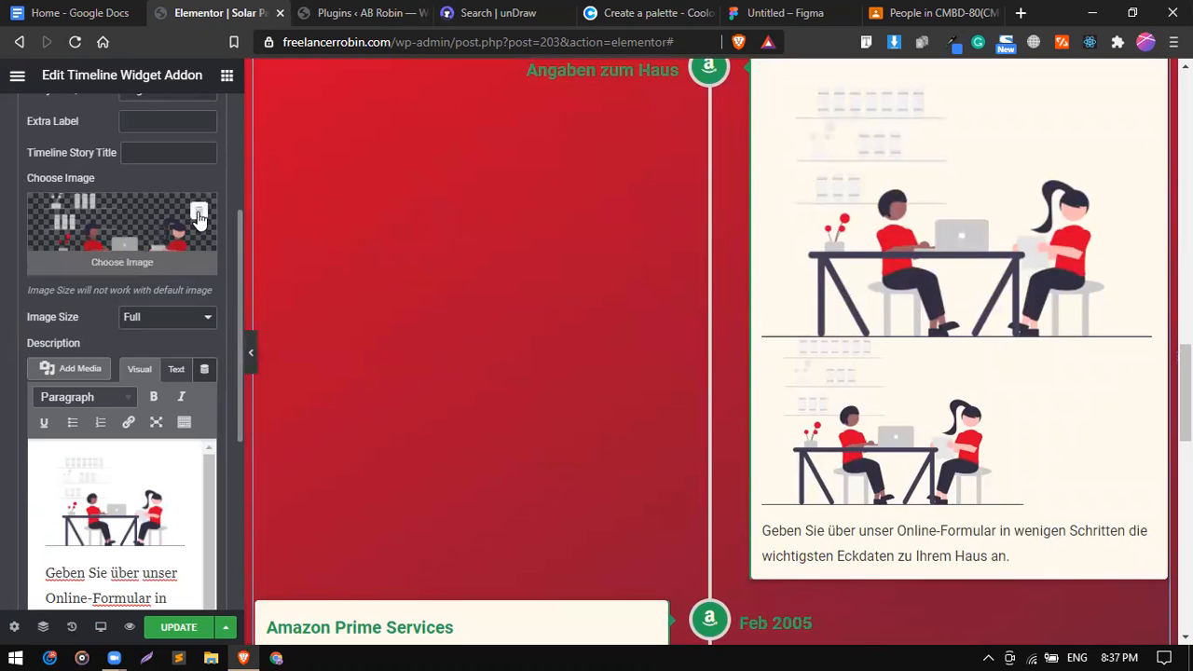
{"action": "left_click", "coordinate": [199, 214]}
Center the illustration above the German description text.
{"action": "scroll", "coordinate": [906, 360], "scroll_direction": "up", "scroll_amount": 1}
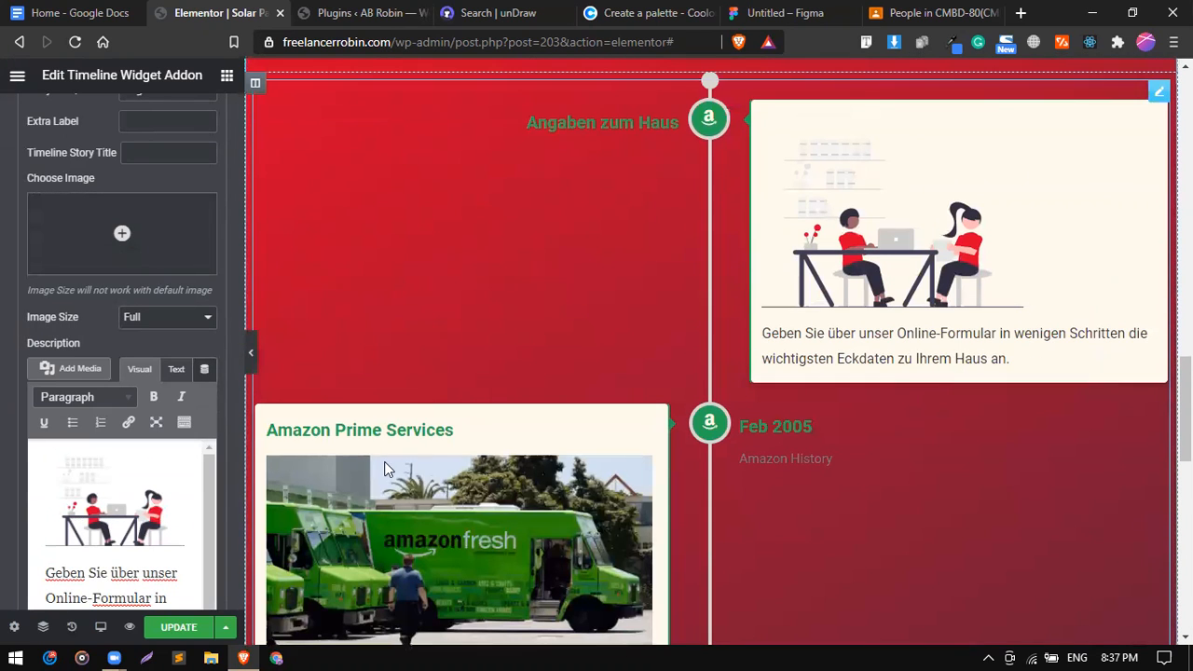
{"action": "left_click", "coordinate": [93, 476]}
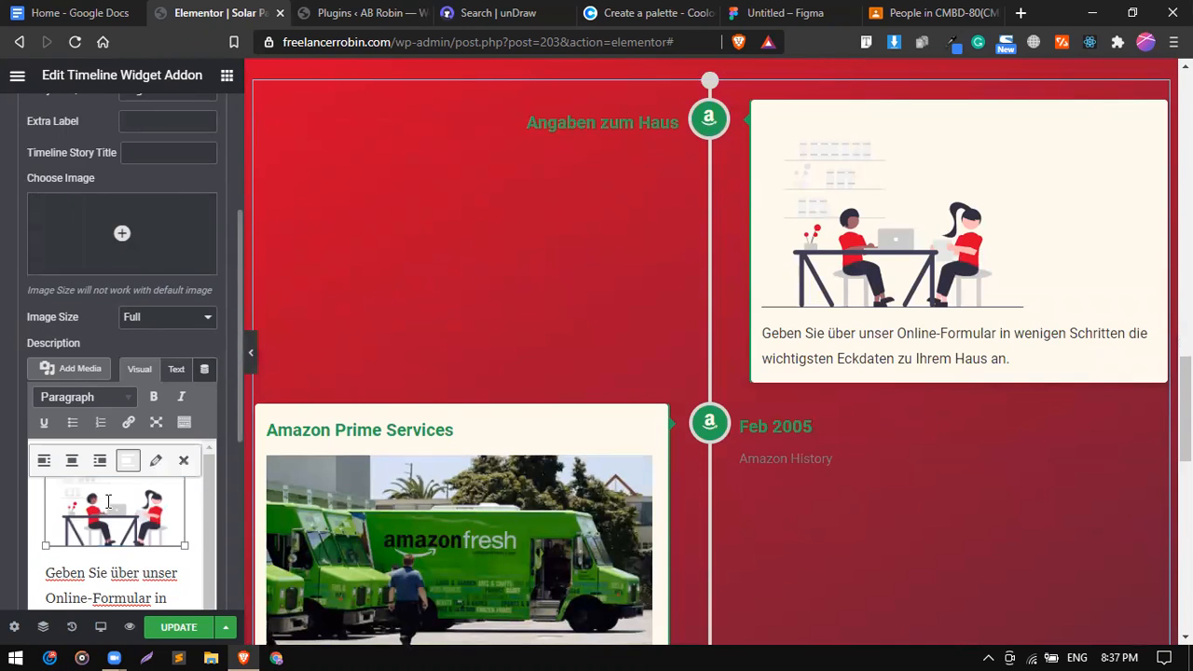
{"action": "left_click", "coordinate": [74, 466]}
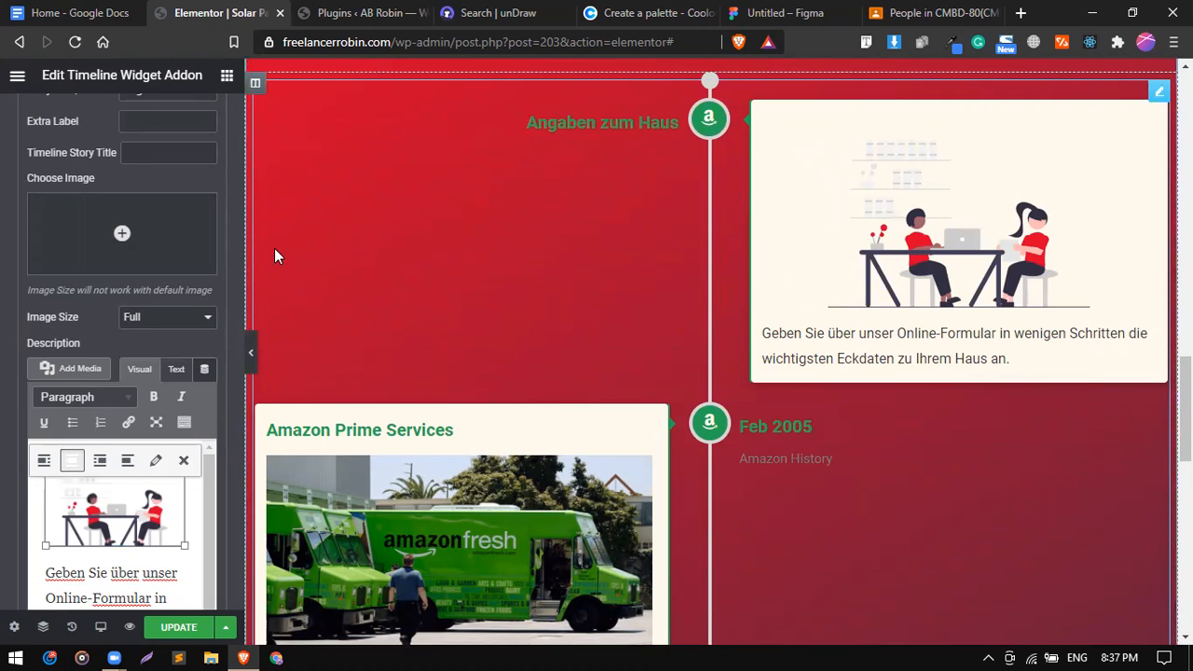
{"action": "scroll", "coordinate": [151, 284], "scroll_direction": "up", "scroll_amount": 5}
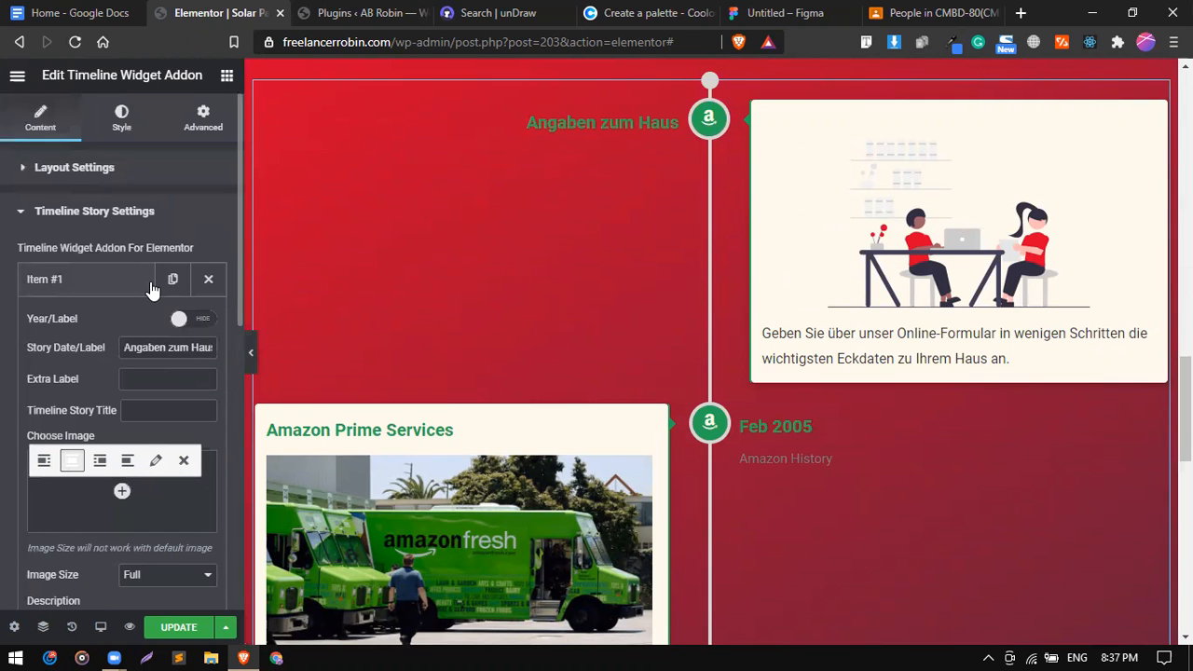
Review the widget's style and layout settings and reselect the 'Angaben zum Haus' label.
{"action": "left_click", "coordinate": [122, 117]}
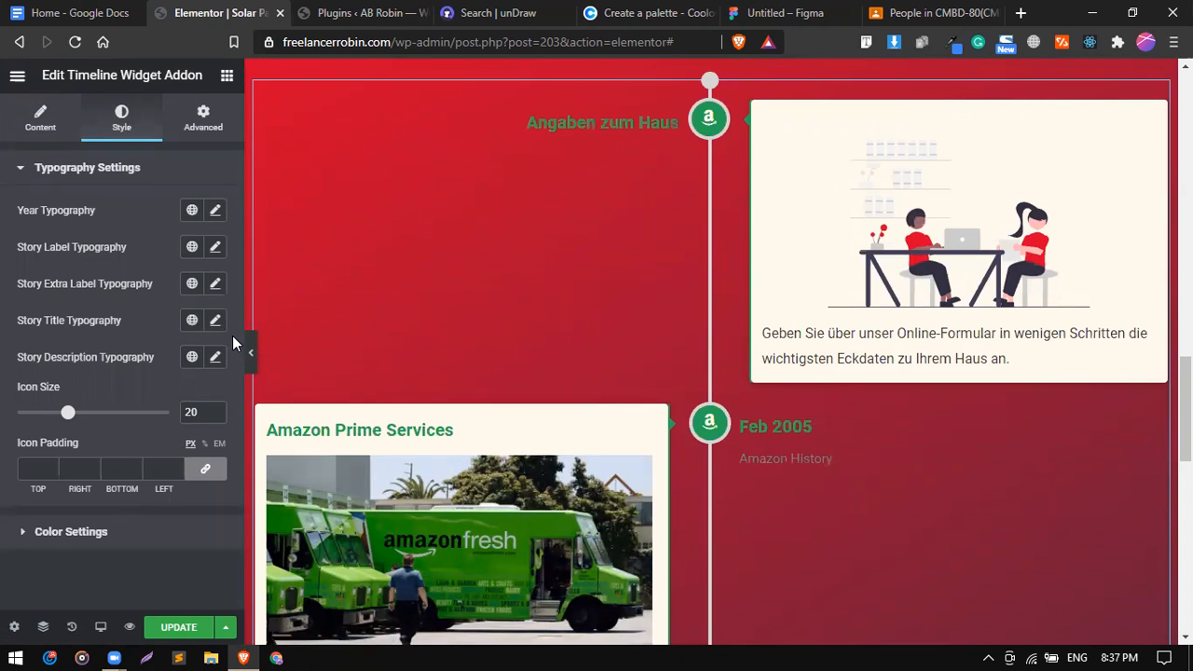
{"action": "left_click", "coordinate": [47, 109]}
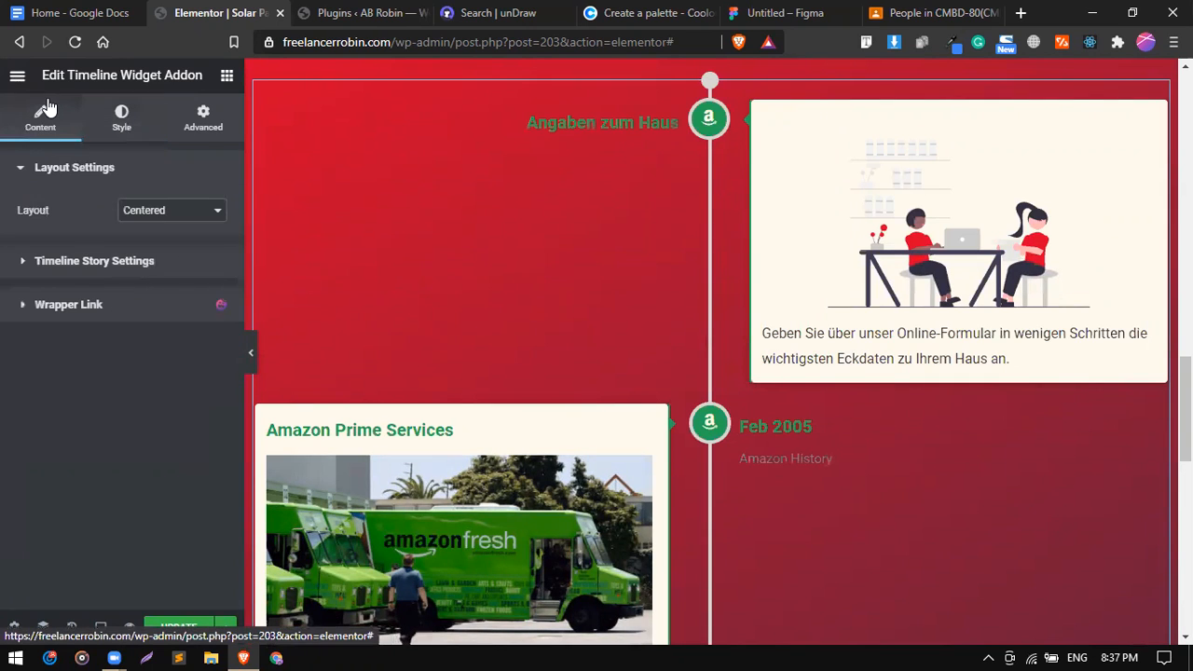
{"action": "left_click", "coordinate": [95, 261]}
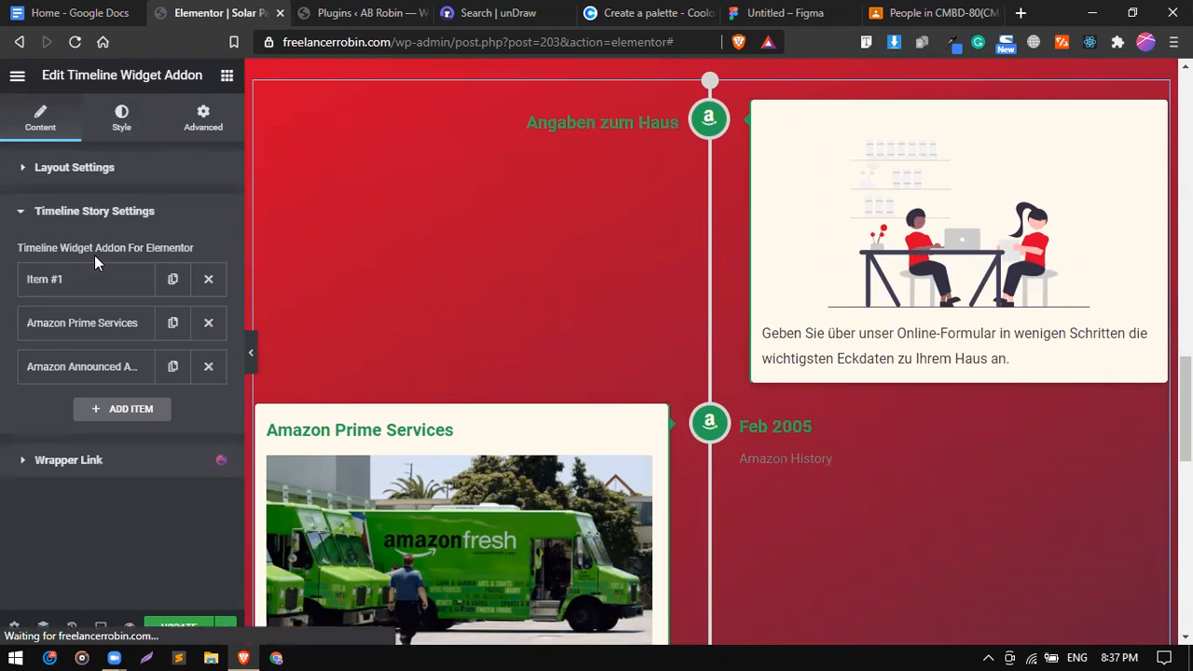
{"action": "left_click", "coordinate": [106, 178]}
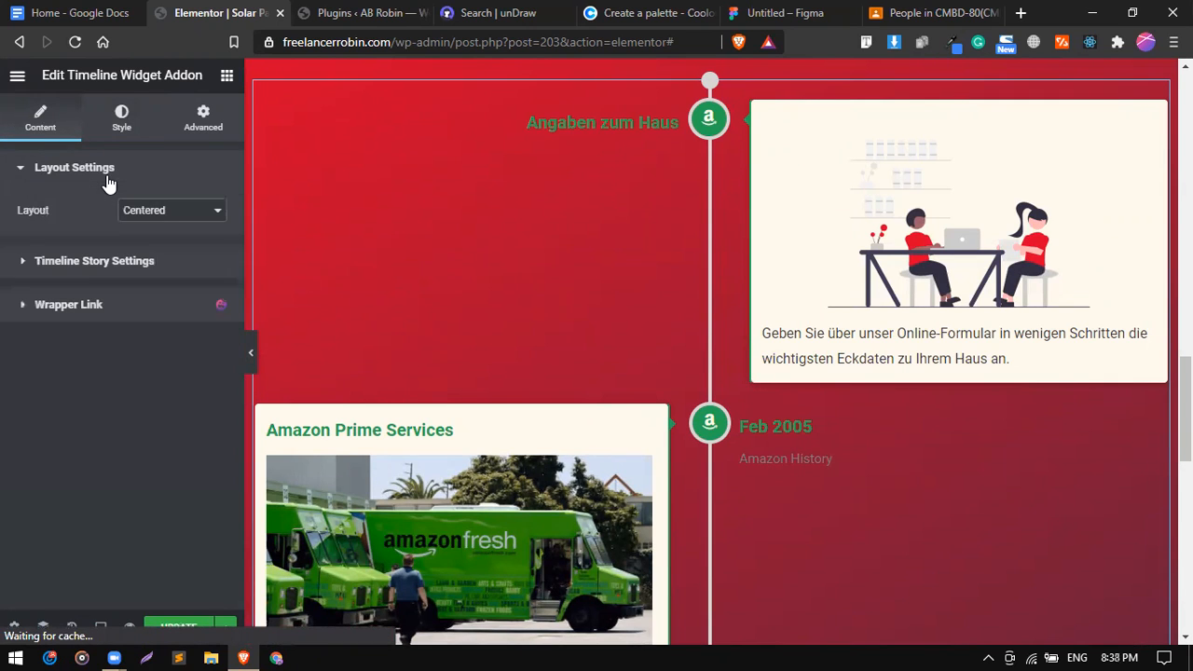
{"action": "left_click", "coordinate": [98, 263]}
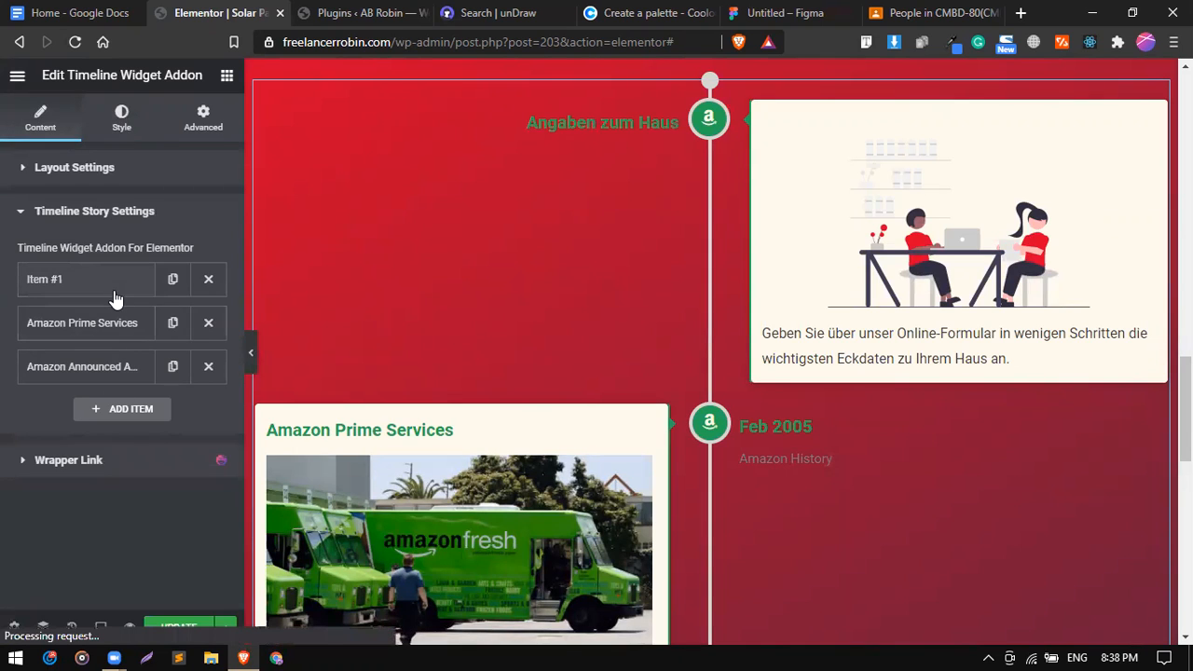
{"action": "left_click", "coordinate": [112, 291]}
{"action": "double_click", "coordinate": [156, 347]}
{"action": "triple_click", "coordinate": [156, 347]}
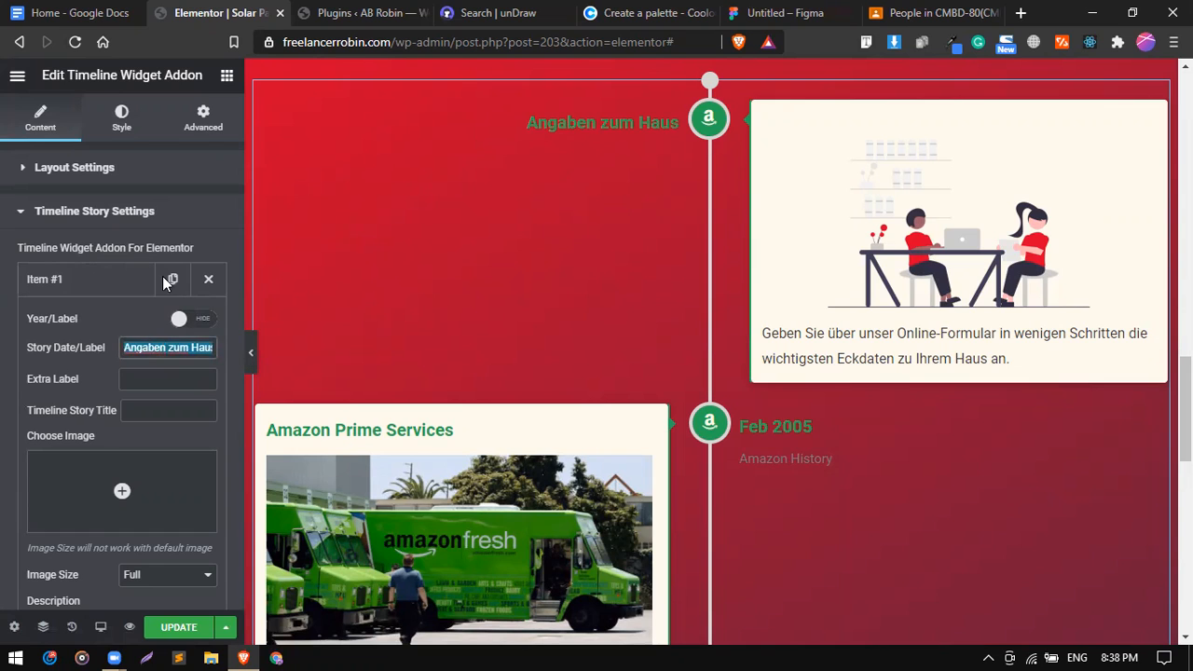
{"action": "left_click", "coordinate": [325, 10]}
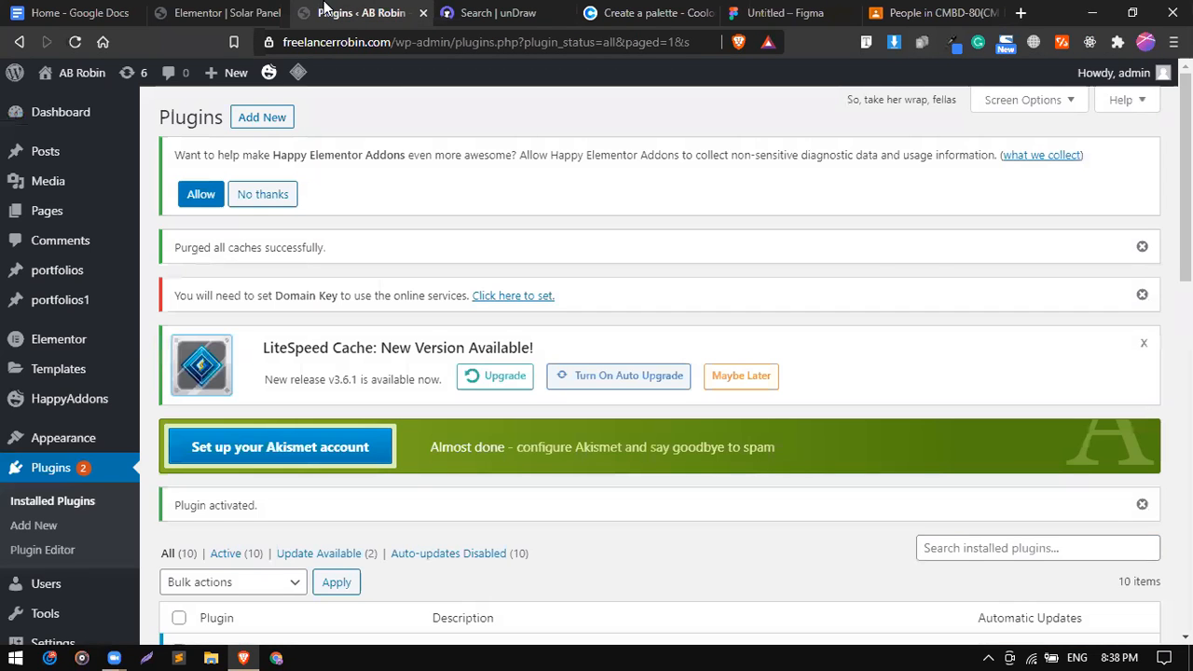
{"action": "left_click", "coordinate": [216, 12]}
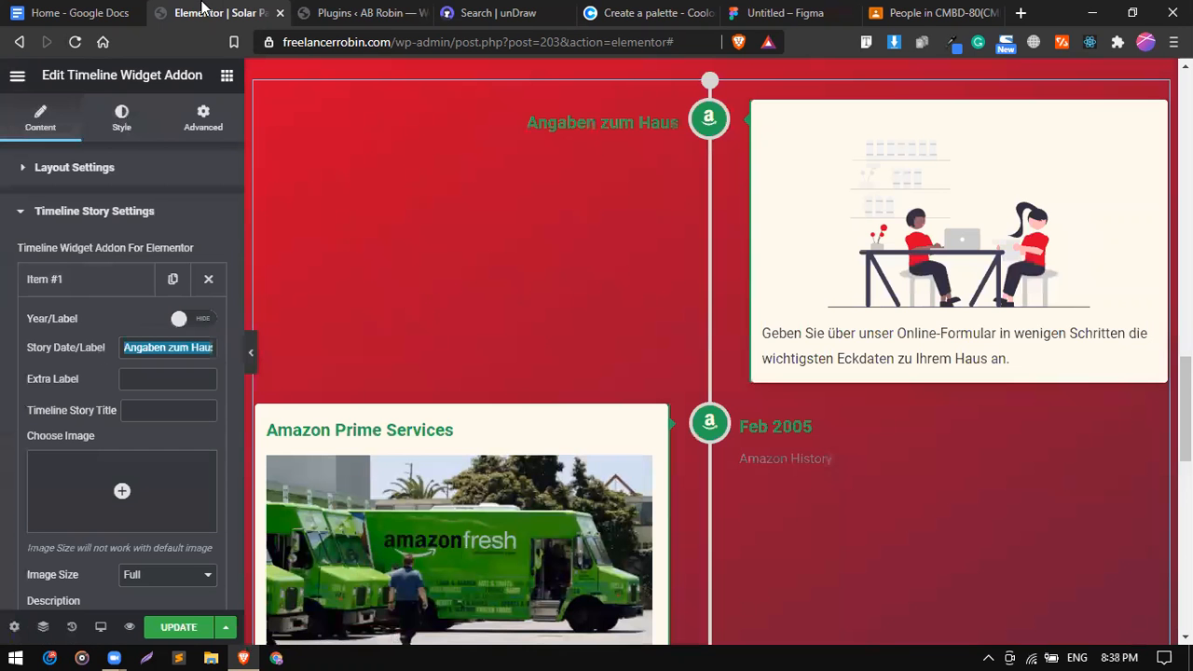
Set the story label typography to Montserrat, 35 px, weight 700.
{"action": "left_click", "coordinate": [121, 117]}
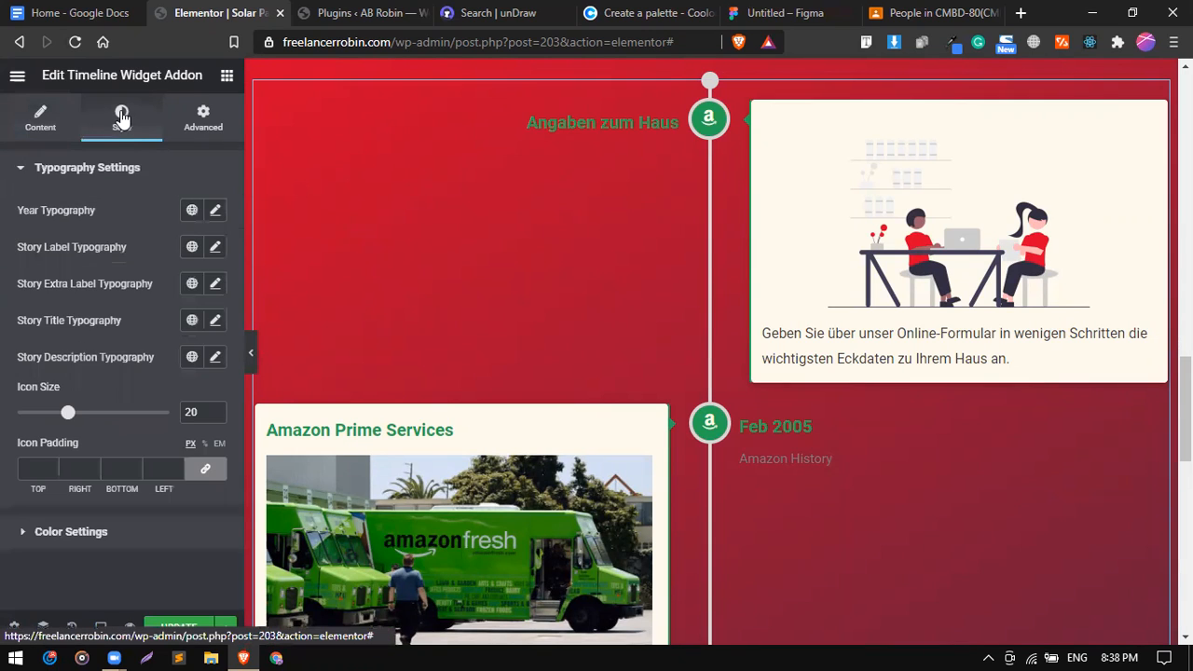
{"action": "left_click", "coordinate": [216, 248]}
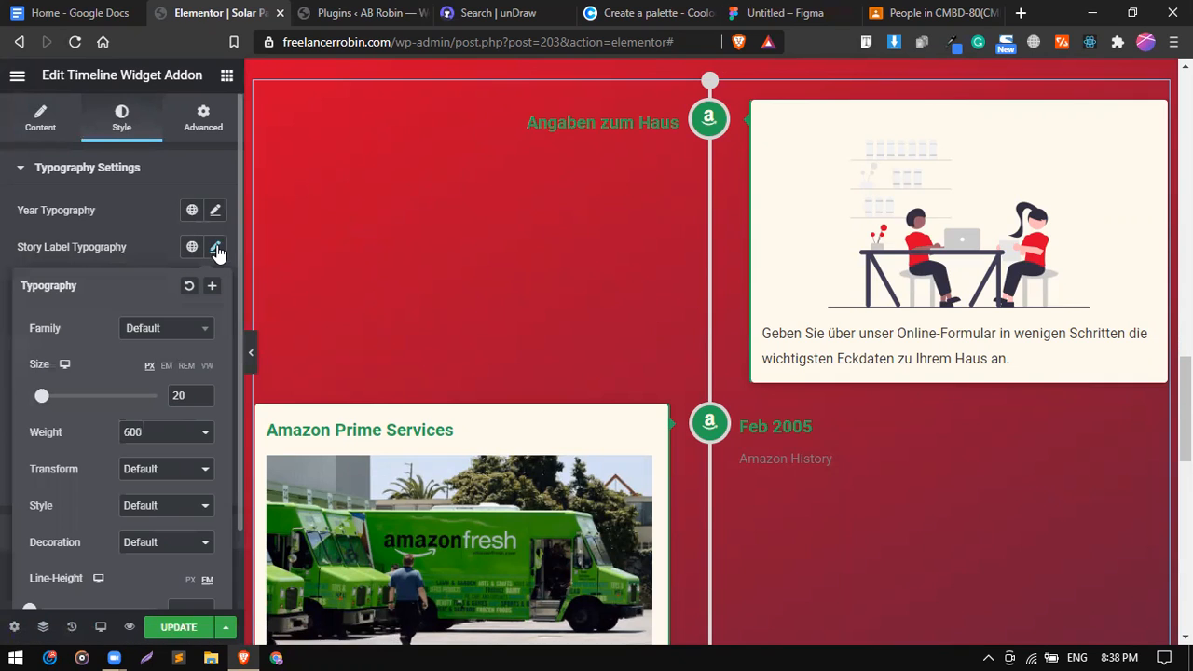
{"action": "left_click", "coordinate": [186, 336]}
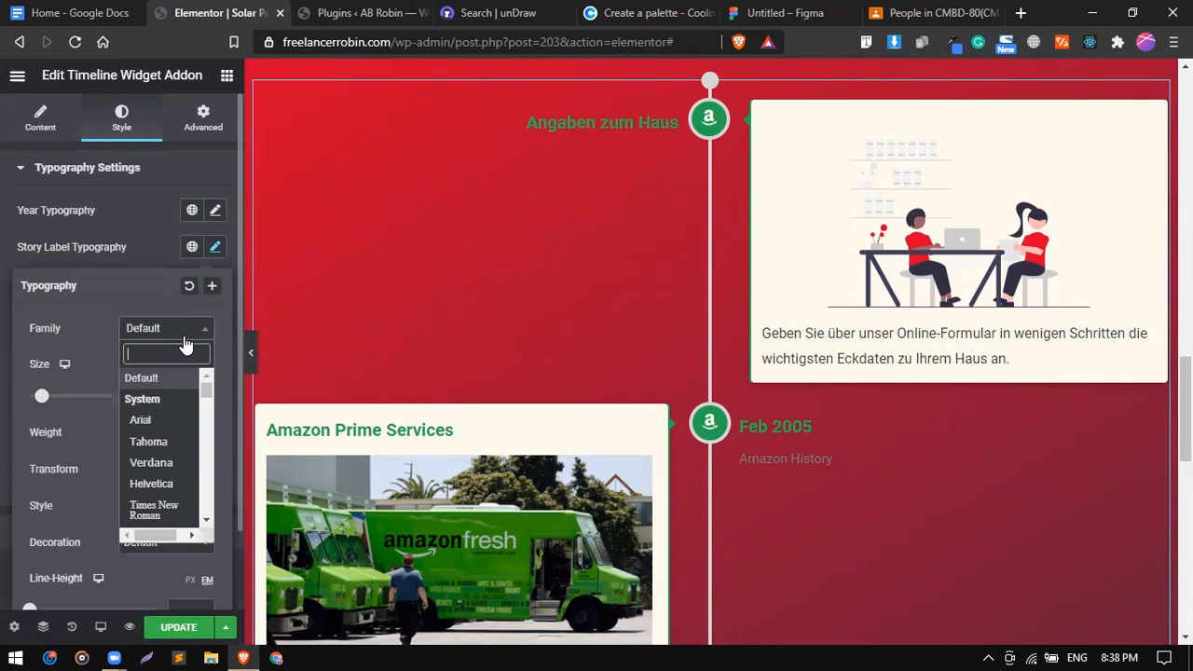
{"action": "type", "text": "mont"}
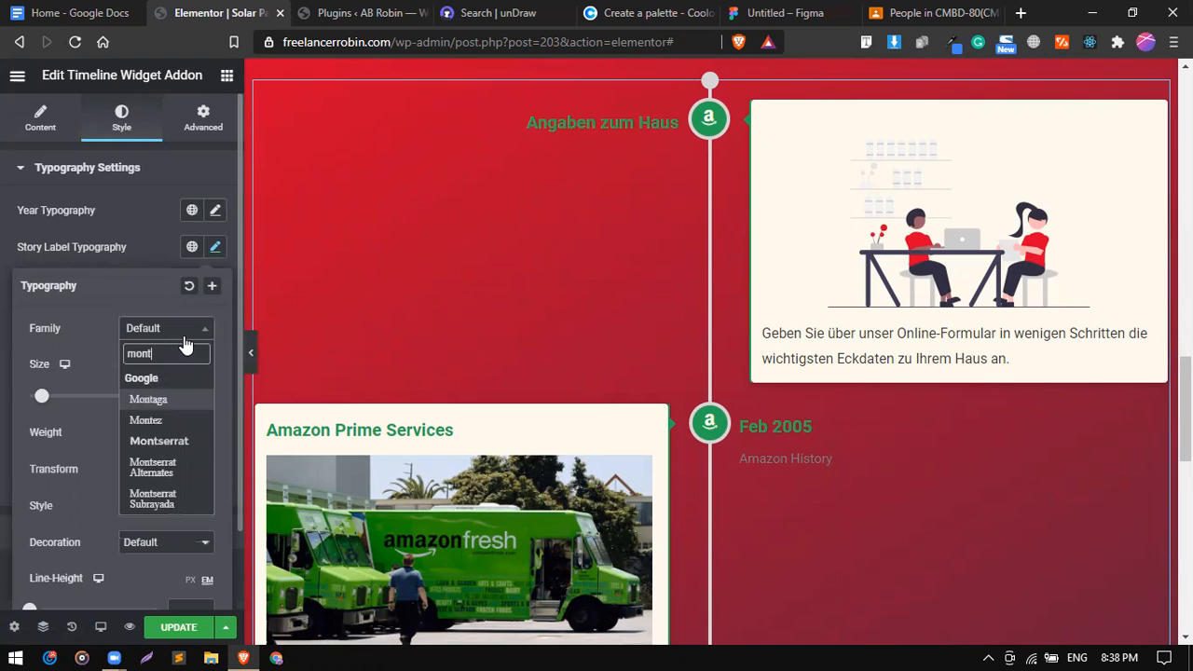
{"action": "key", "text": "Return"}
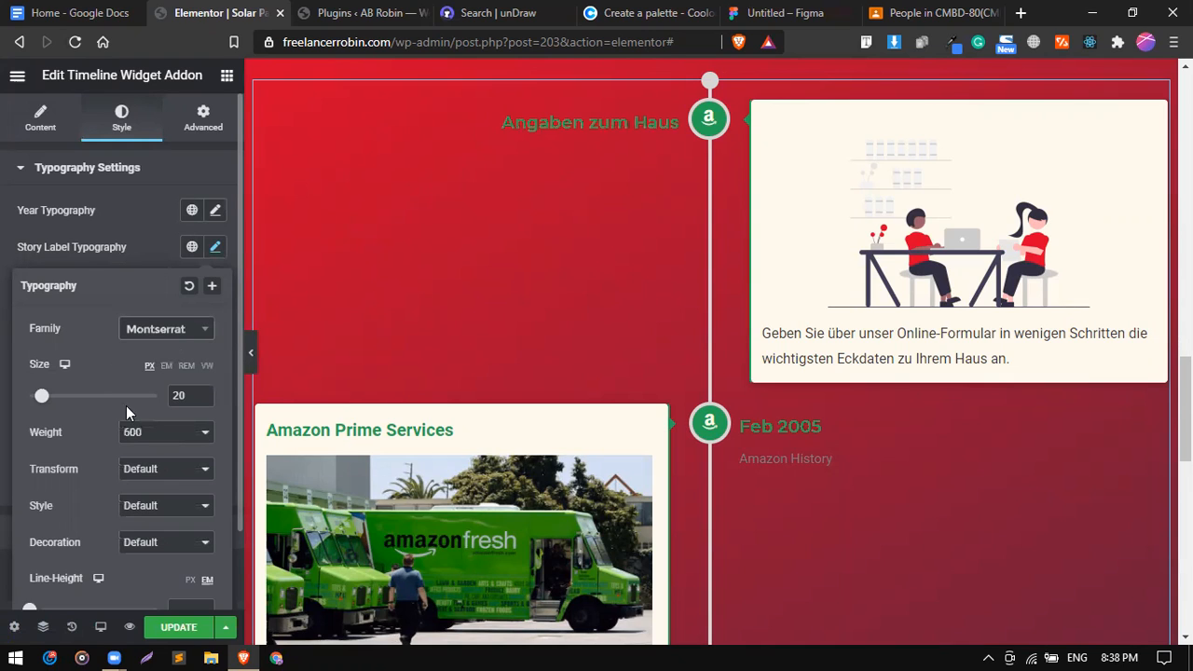
{"action": "left_click_drag", "start_coordinate": [46, 398], "coordinate": [44, 398]}
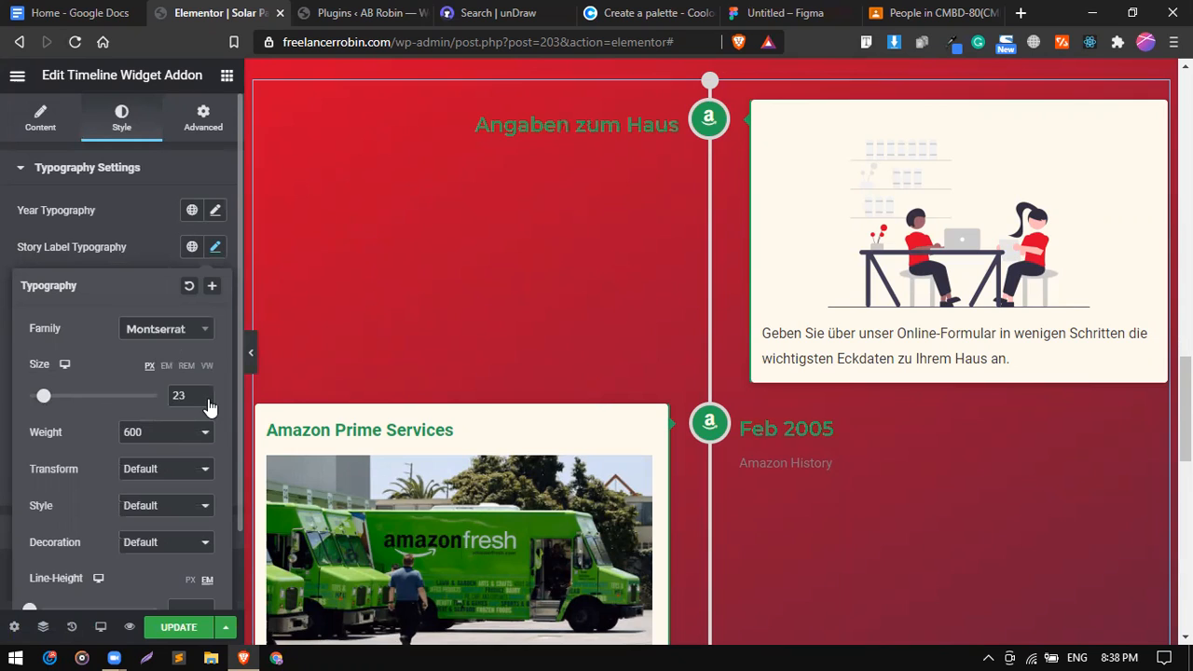
{"action": "left_click", "coordinate": [195, 391]}
{"action": "key", "text": "BackSpace"}
{"action": "key", "text": "BackSpace"}
{"action": "type", "text": "45"}
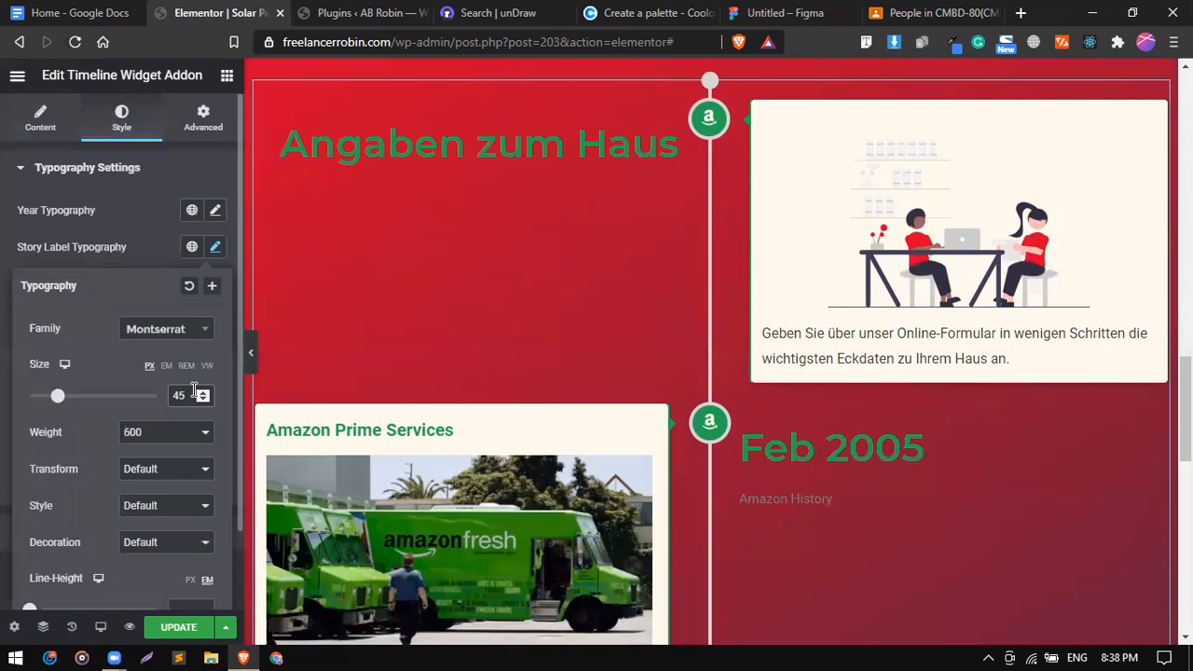
{"action": "key", "text": "BackSpace"}
{"action": "key", "text": "BackSpace"}
{"action": "type", "text": "35"}
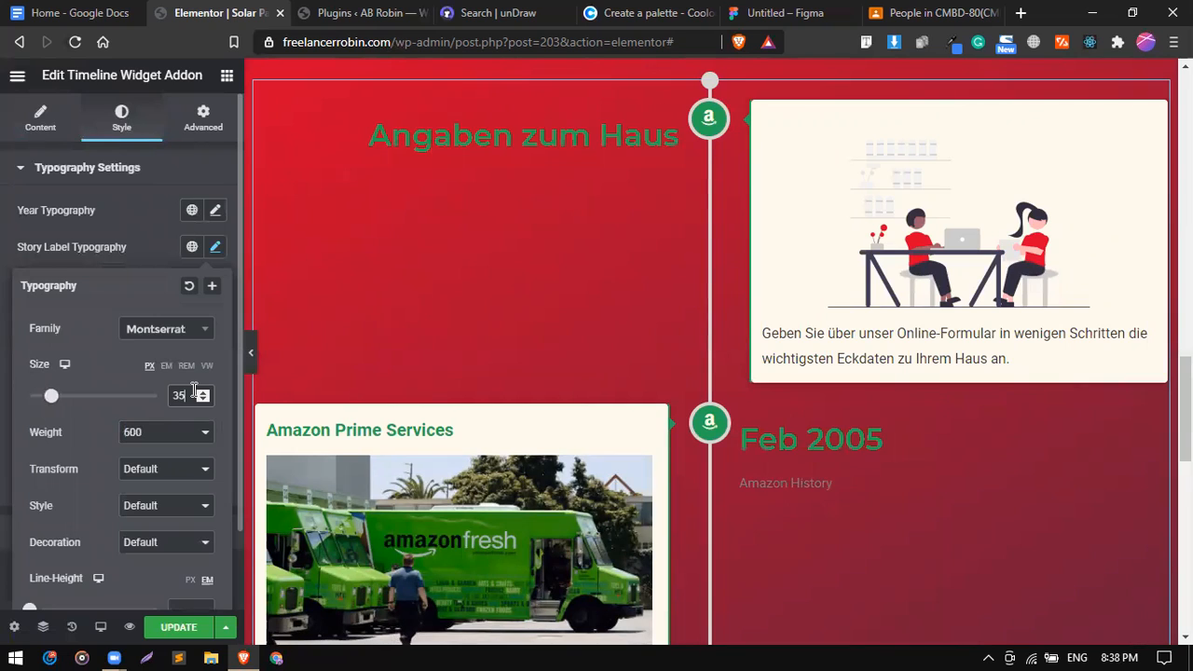
{"action": "left_click", "coordinate": [155, 432]}
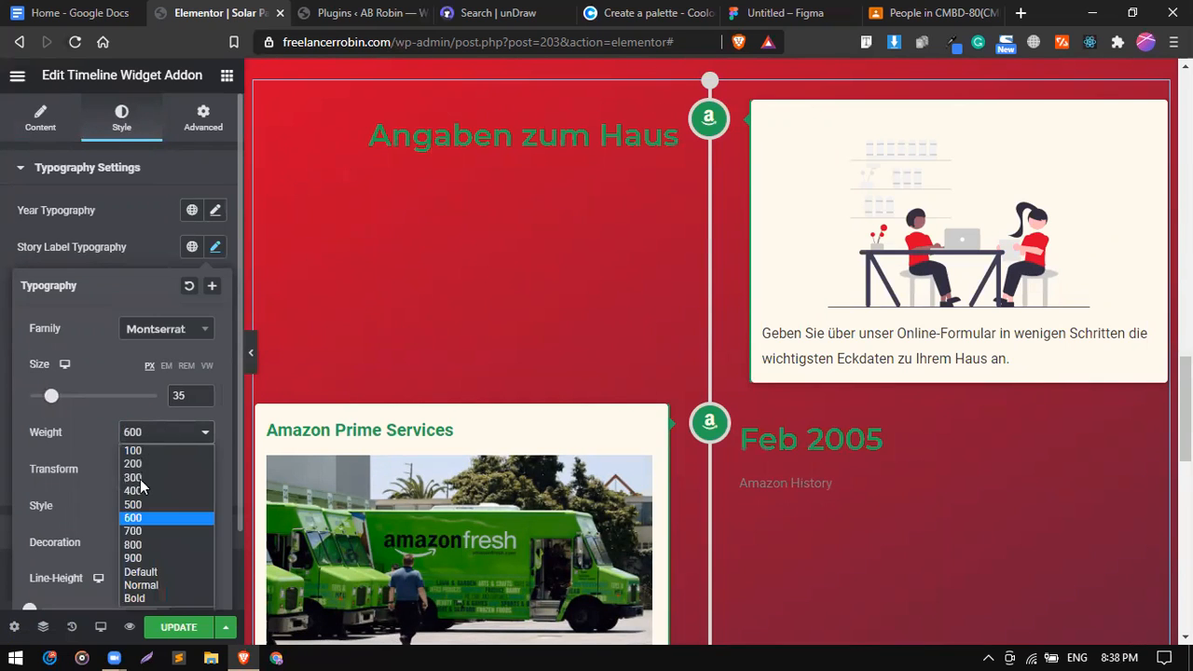
{"action": "left_click", "coordinate": [137, 530]}
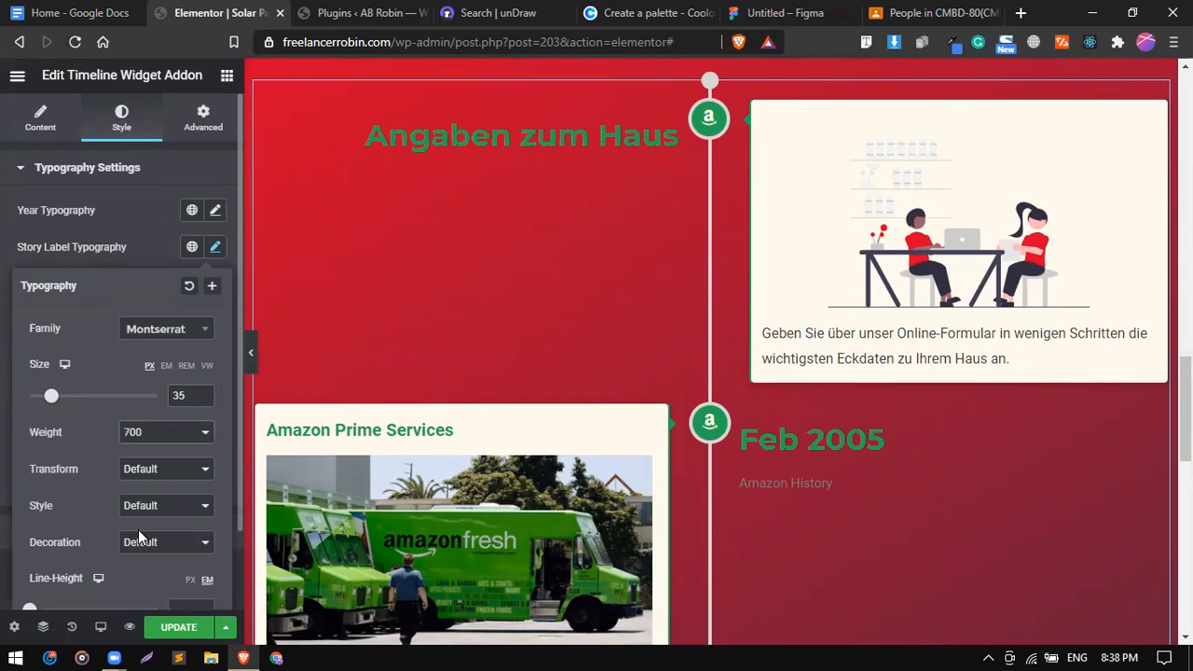
{"action": "left_click", "coordinate": [162, 243]}
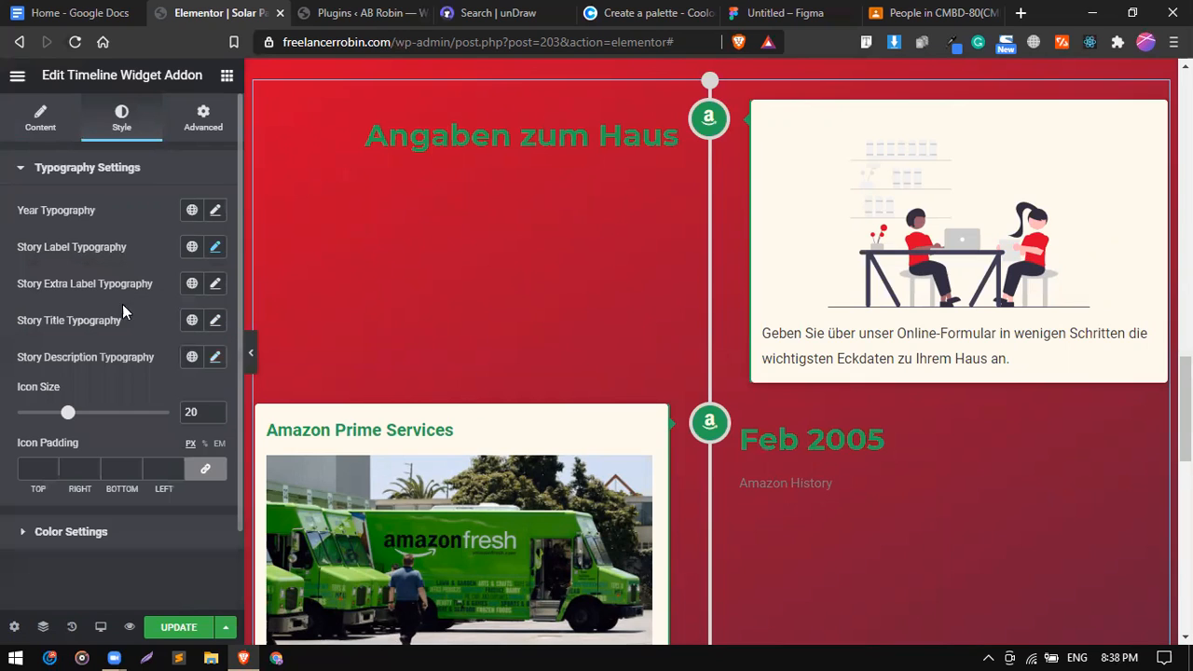
Make the story date/label colour white (#FFFFFF).
{"action": "left_click", "coordinate": [127, 536]}
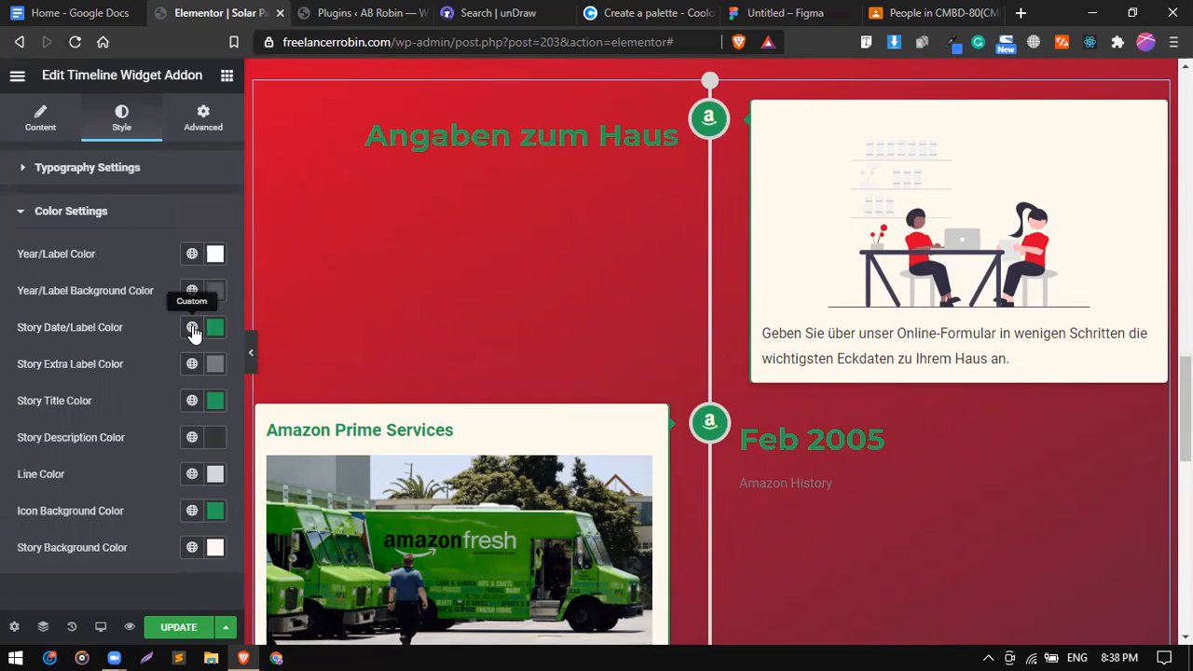
{"action": "left_click", "coordinate": [193, 329]}
{"action": "scroll", "coordinate": [152, 405], "scroll_direction": "down", "scroll_amount": 3}
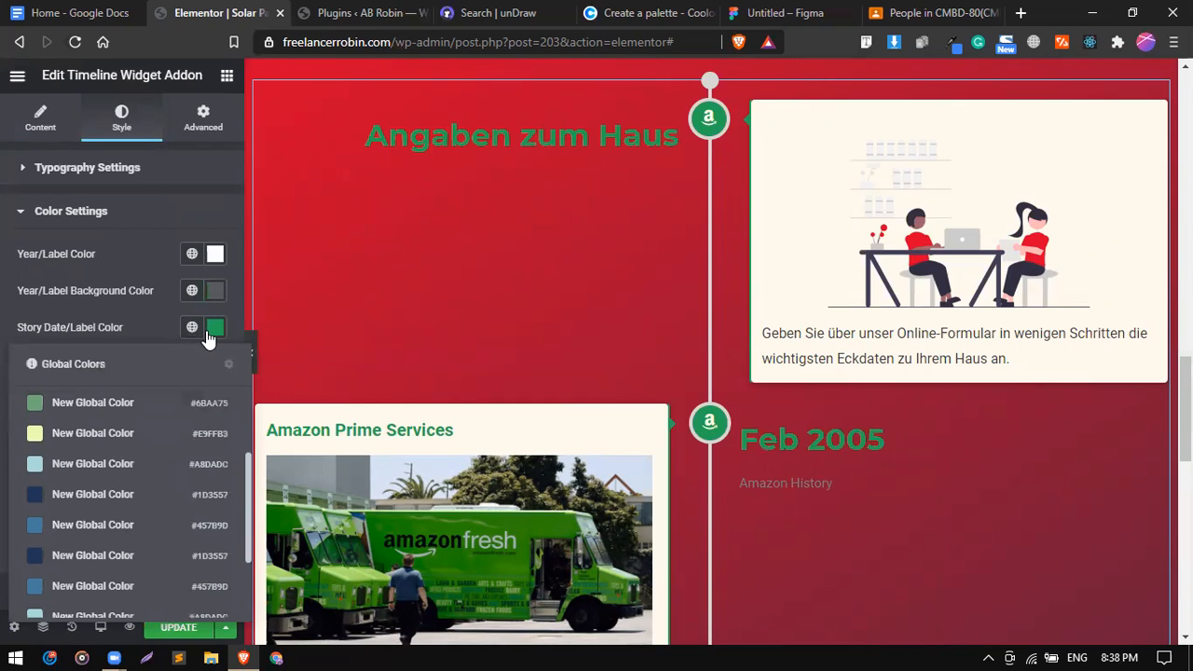
{"action": "left_click", "coordinate": [213, 330]}
{"action": "type", "text": "#FFFFFF"}
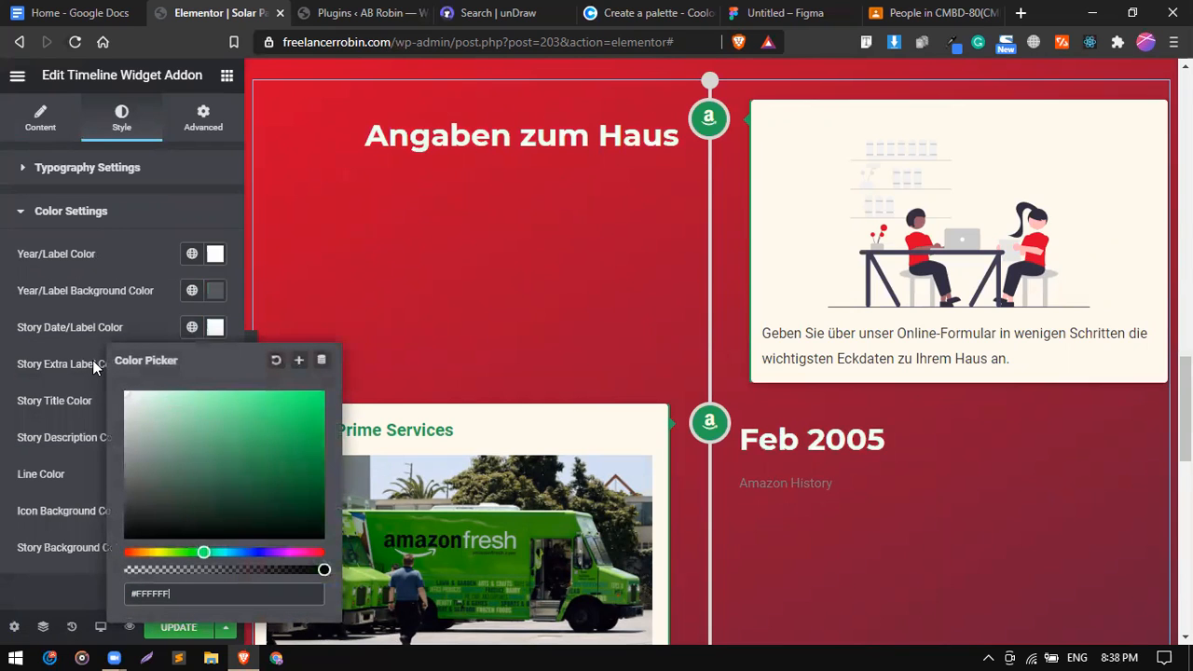
{"action": "left_click", "coordinate": [164, 306]}
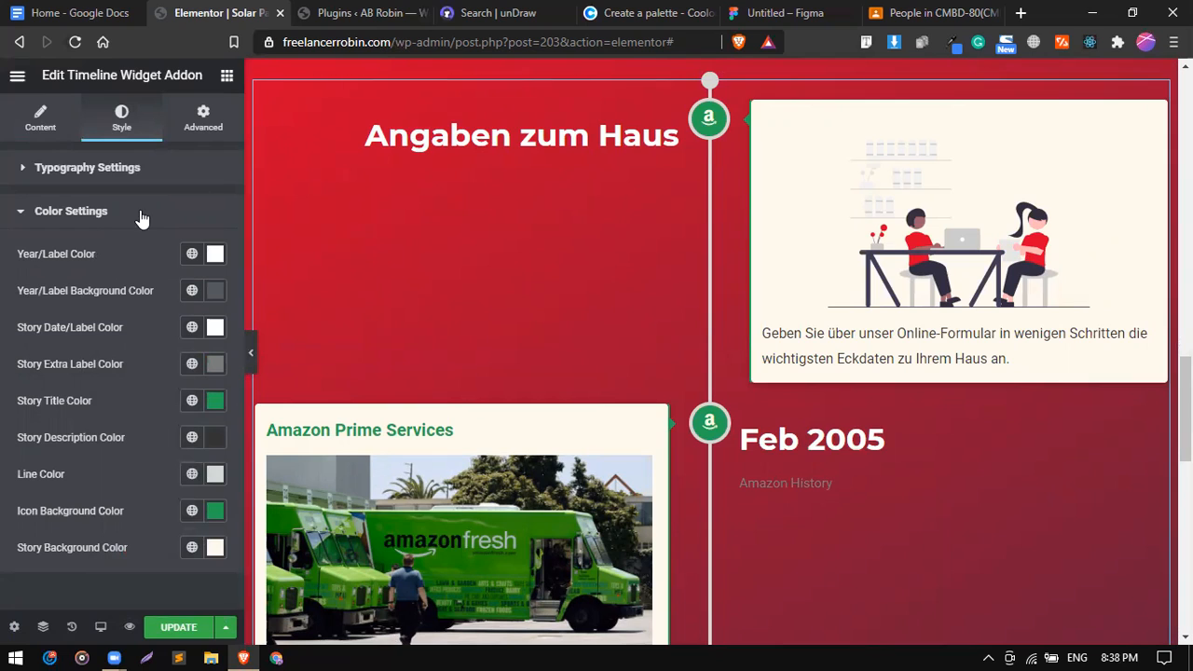
{"action": "left_click", "coordinate": [109, 215]}
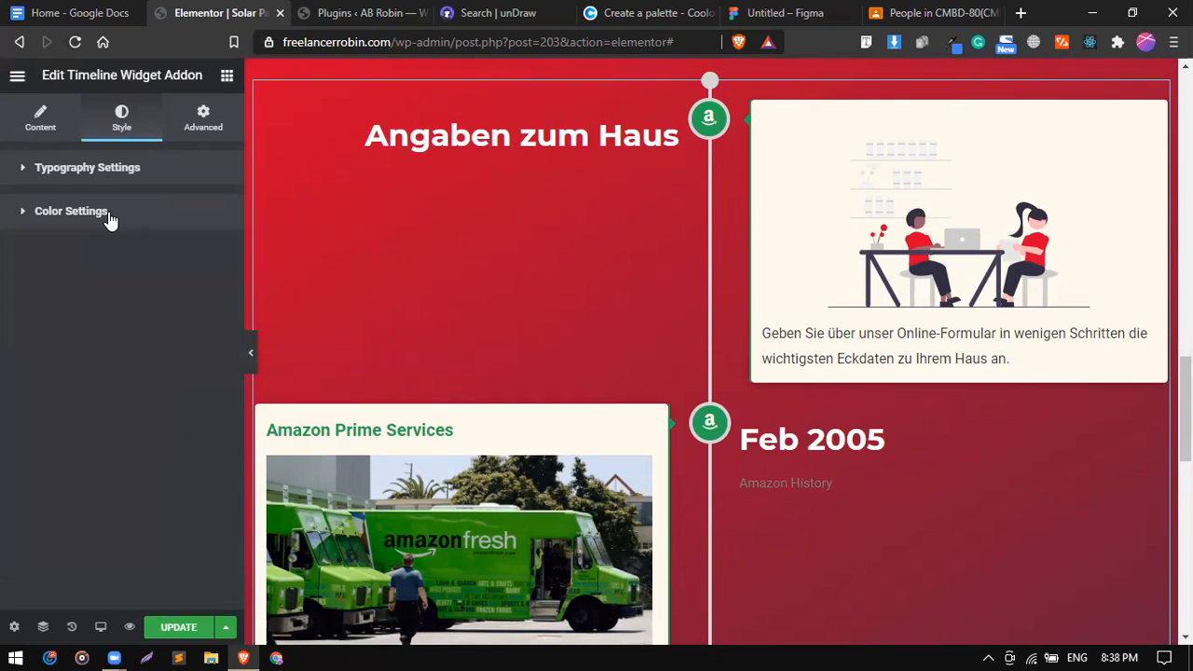
Replace the first timeline item's icon with the Android icon from the Icon Library.
{"action": "left_click", "coordinate": [50, 137]}
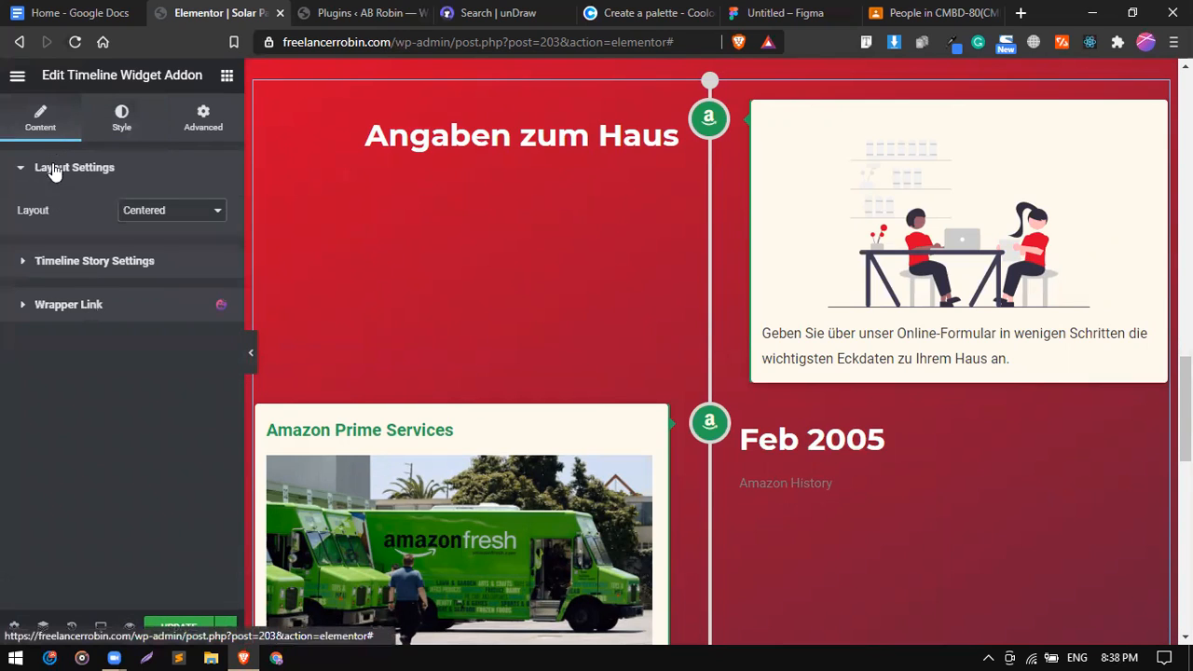
{"action": "left_click", "coordinate": [113, 260]}
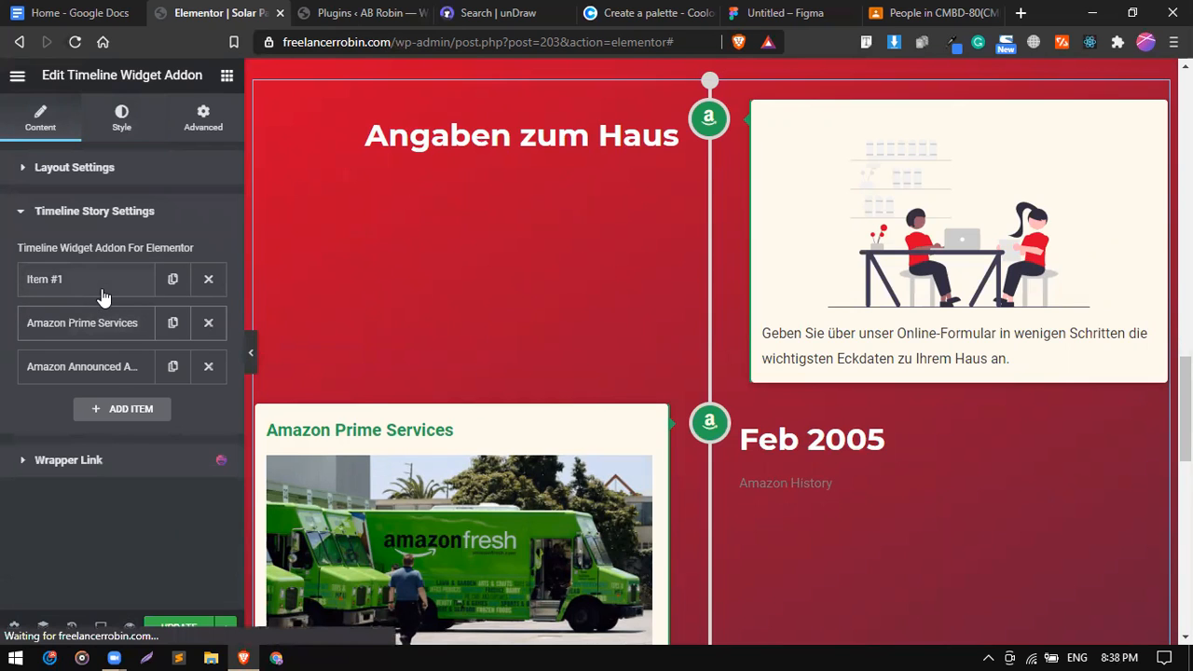
{"action": "left_click", "coordinate": [101, 287]}
{"action": "scroll", "coordinate": [92, 411], "scroll_direction": "down", "scroll_amount": 3}
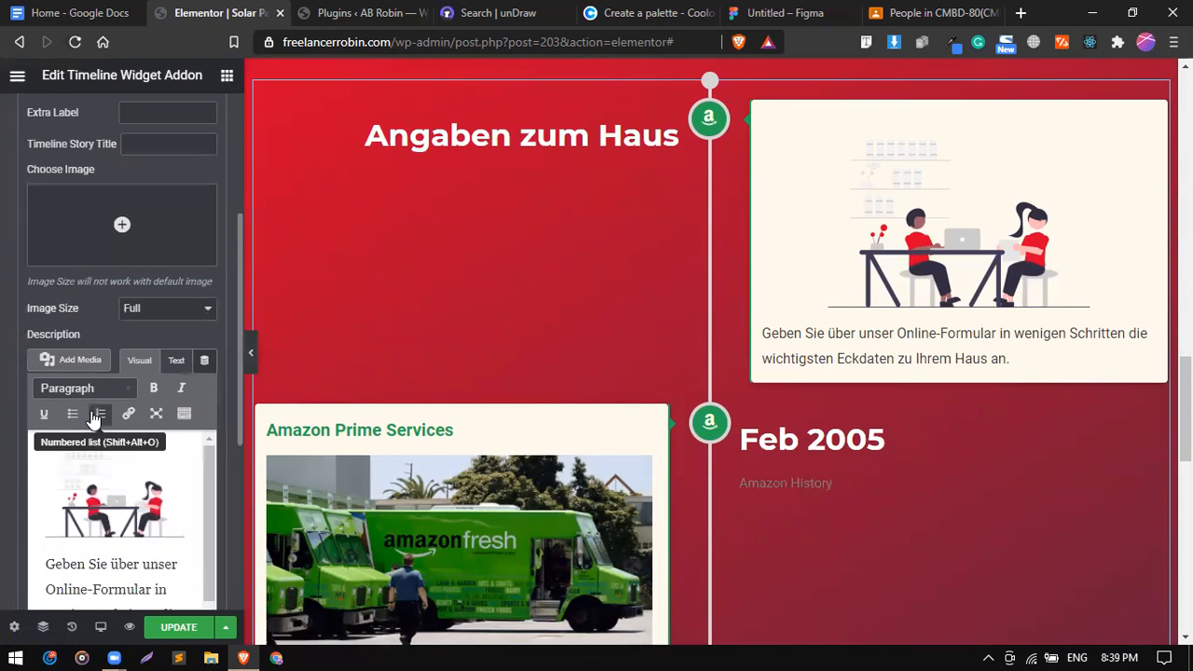
{"action": "scroll", "coordinate": [157, 388], "scroll_direction": "down", "scroll_amount": 3}
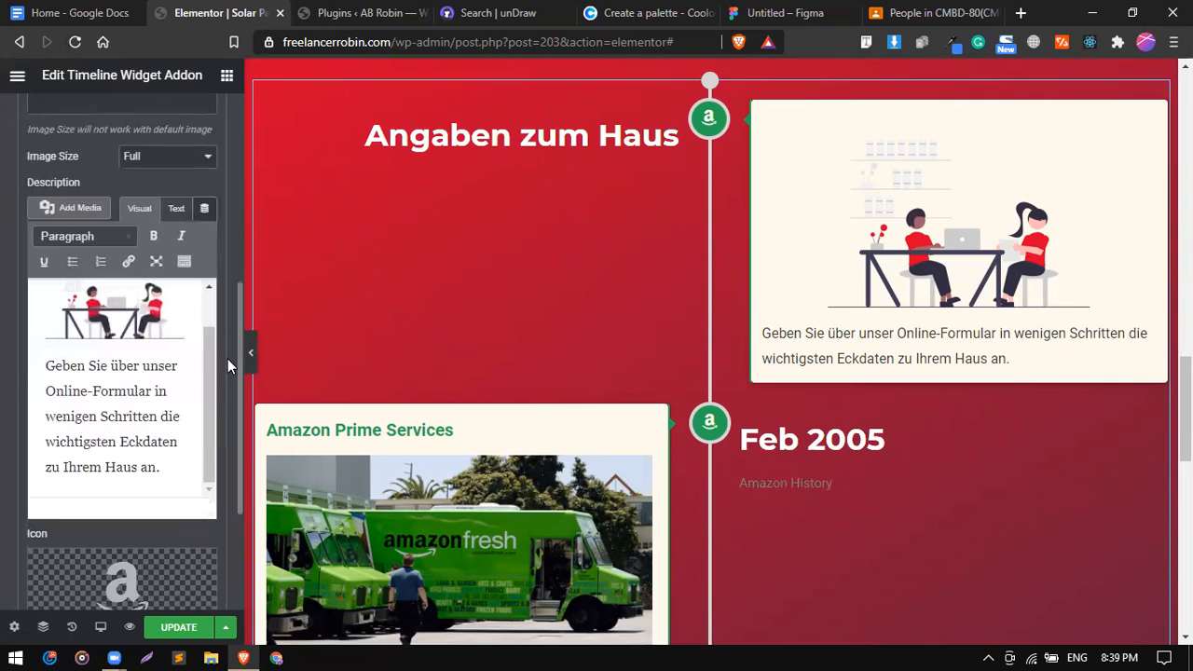
{"action": "left_click", "coordinate": [110, 394]}
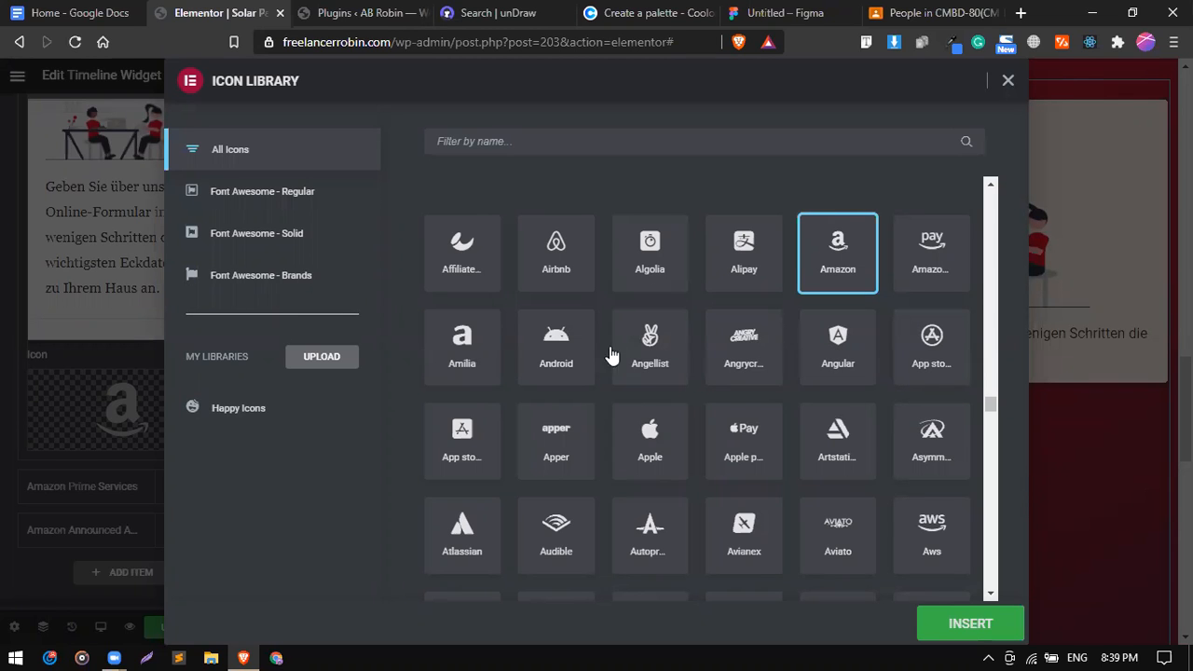
{"action": "left_click", "coordinate": [557, 343]}
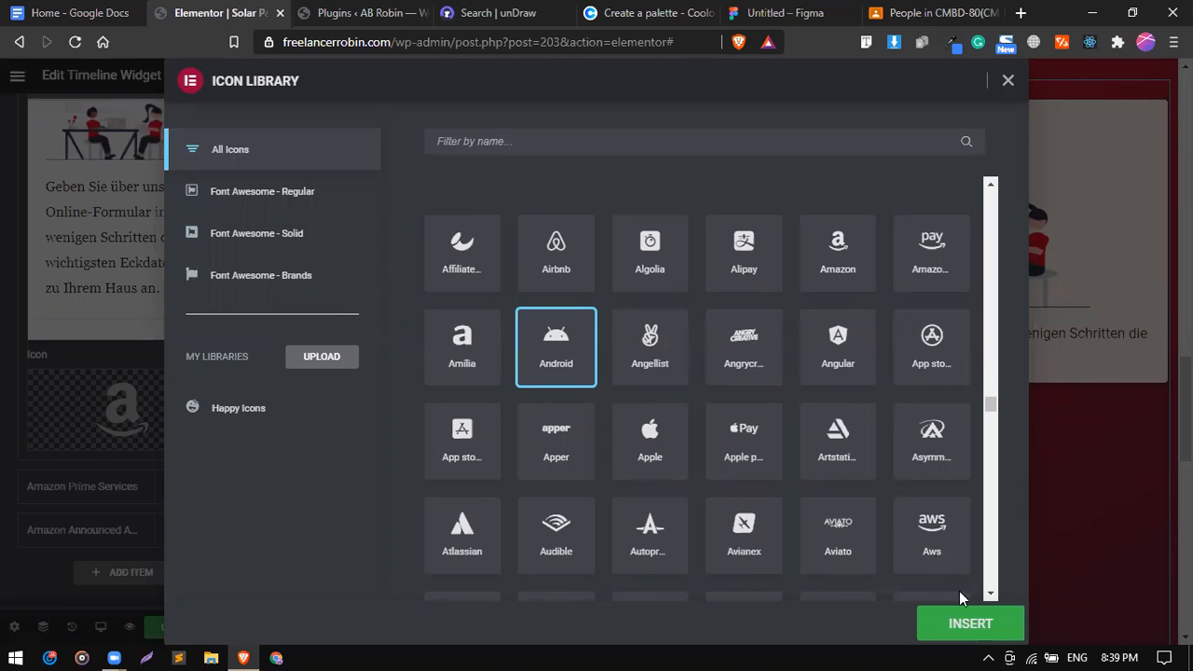
{"action": "left_click", "coordinate": [961, 623]}
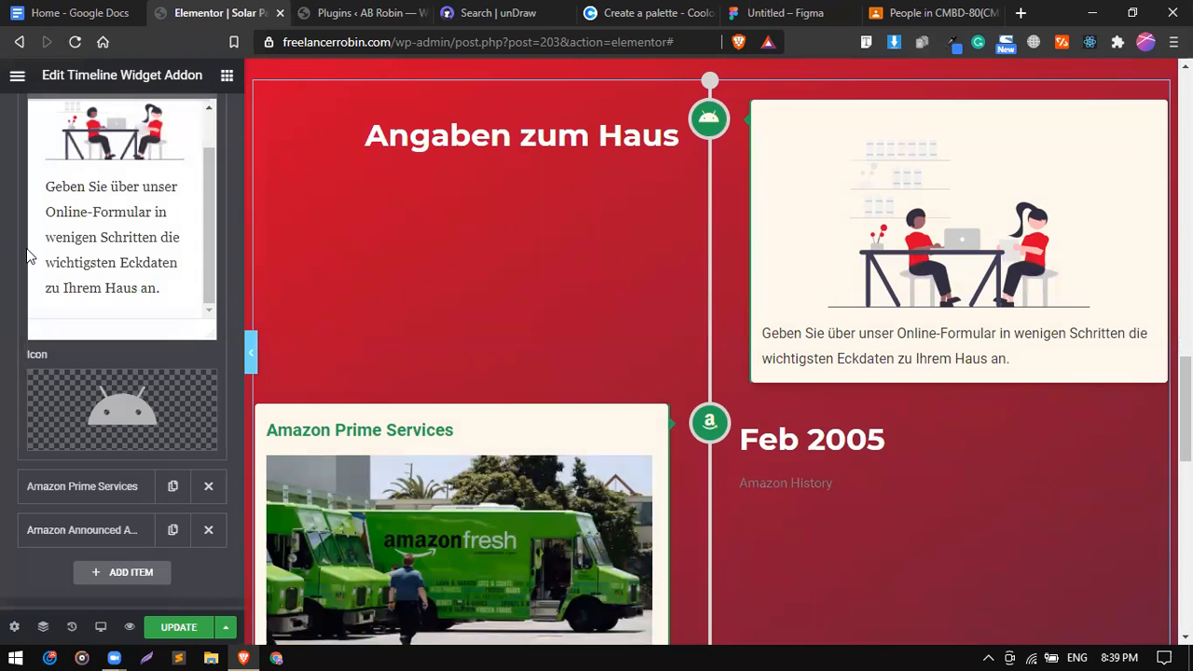
Enlarge the timeline icons to size 21.
{"action": "scroll", "coordinate": [27, 258], "scroll_direction": "up", "scroll_amount": 10}
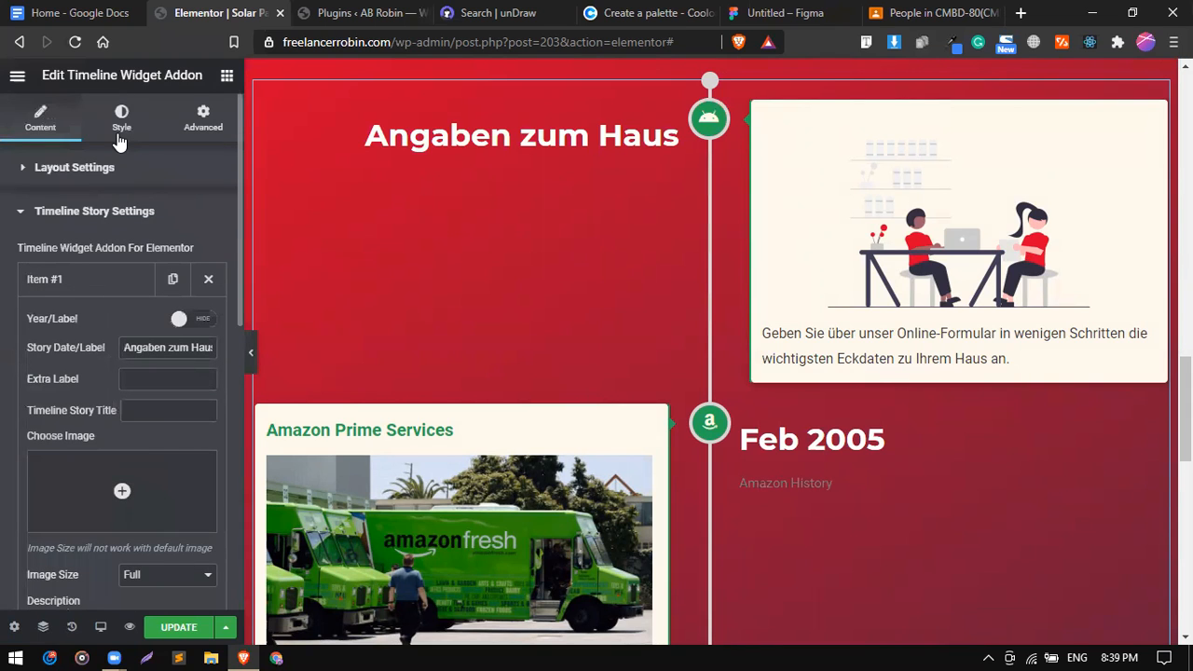
{"action": "left_click", "coordinate": [121, 120]}
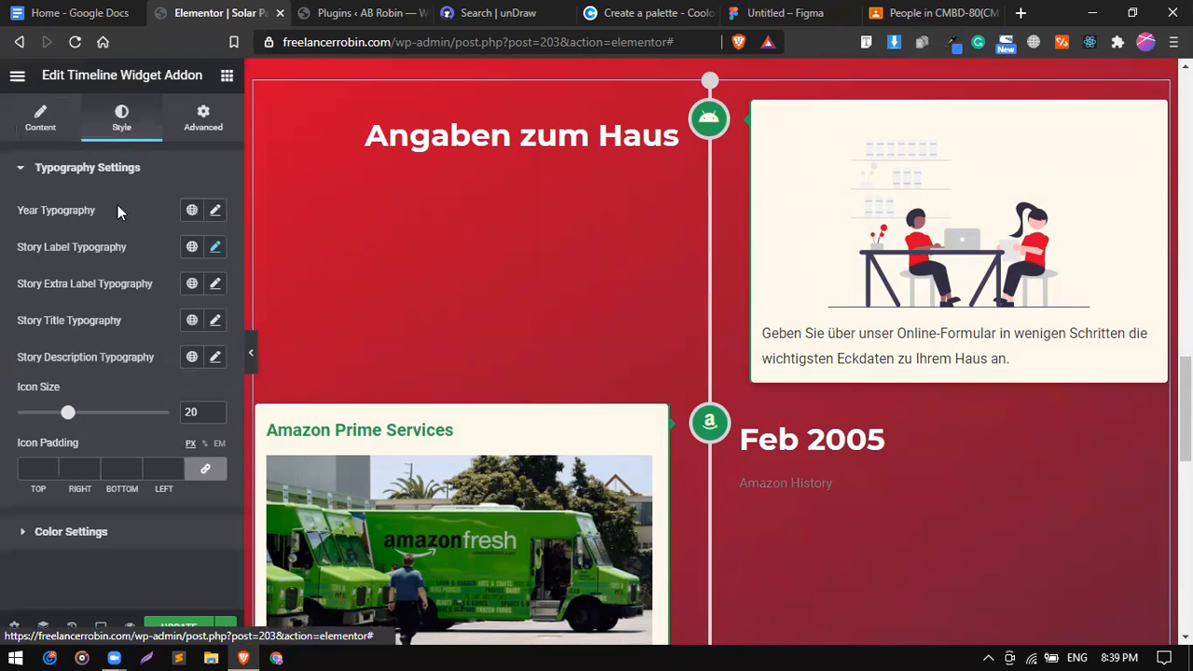
{"action": "mouse_move", "coordinate": [68, 416]}
{"action": "left_mouse_down"}
{"action": "mouse_move", "coordinate": [38, 415]}
{"action": "mouse_move", "coordinate": [100, 421]}
{"action": "mouse_move", "coordinate": [78, 420]}
{"action": "left_mouse_up"}
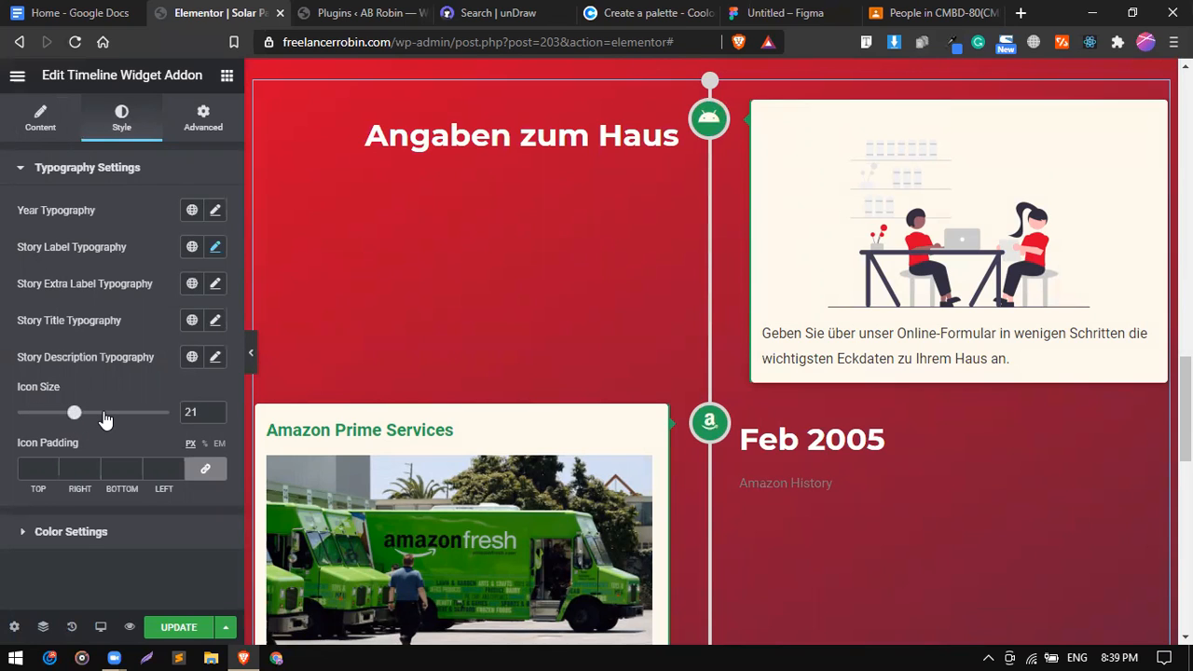
Set the icon background color to the dark red global colour #D90429.
{"action": "left_click", "coordinate": [93, 531]}
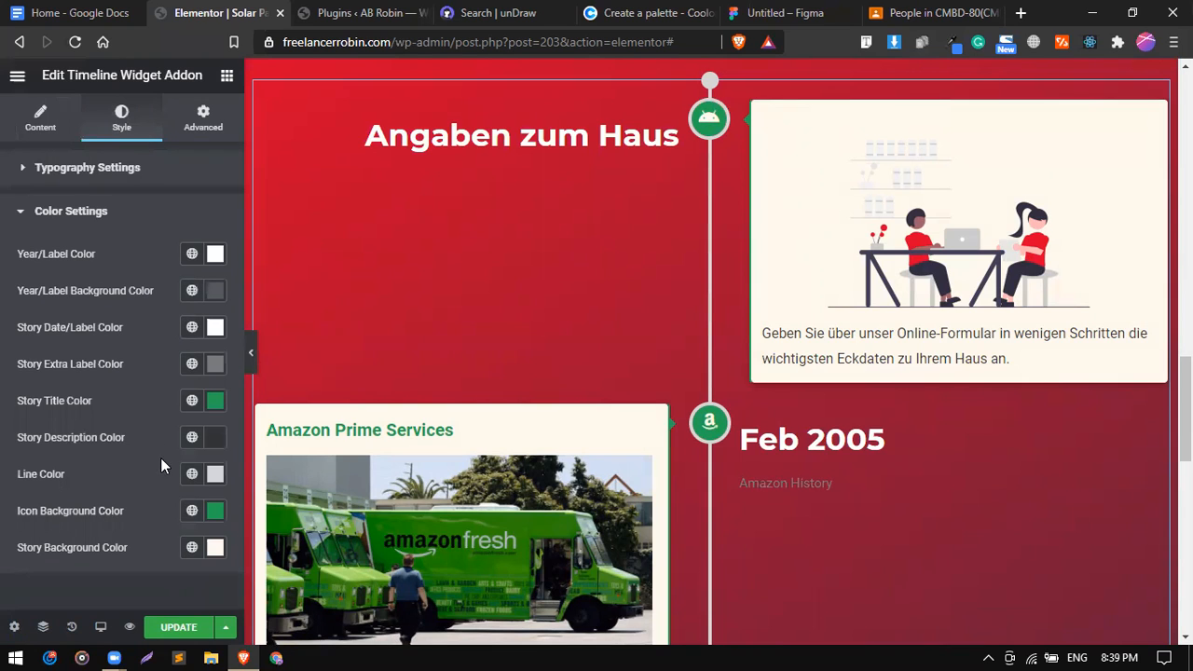
{"action": "left_click", "coordinate": [192, 519]}
{"action": "scroll", "coordinate": [134, 428], "scroll_direction": "down", "scroll_amount": 4}
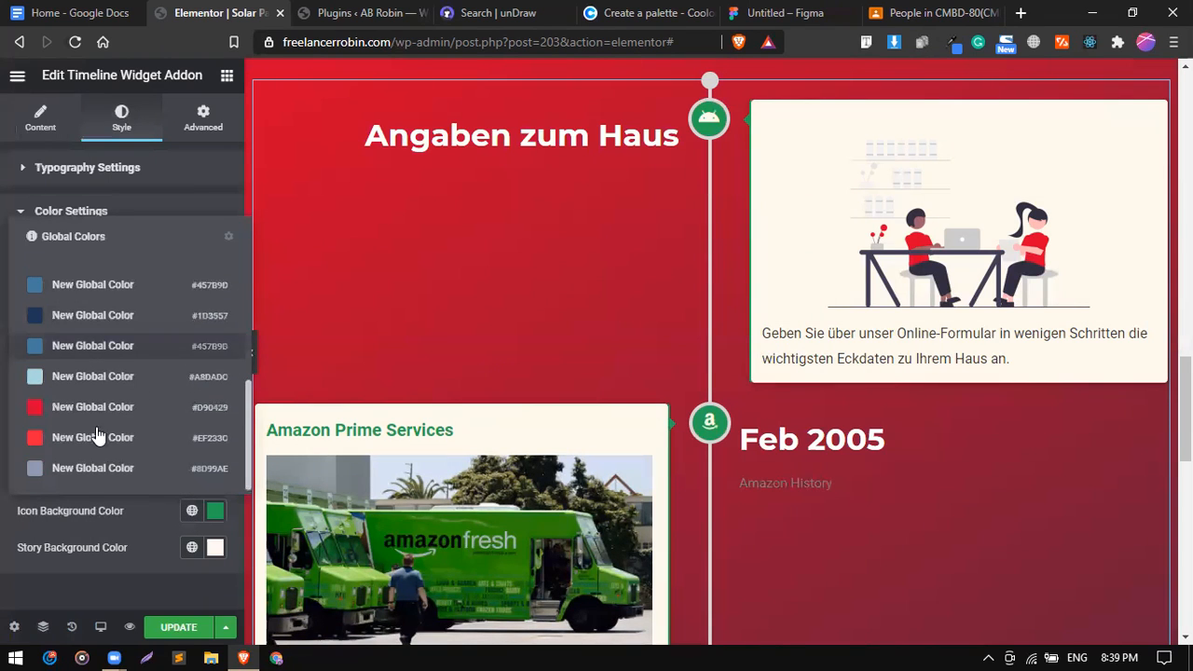
{"action": "left_click", "coordinate": [97, 437]}
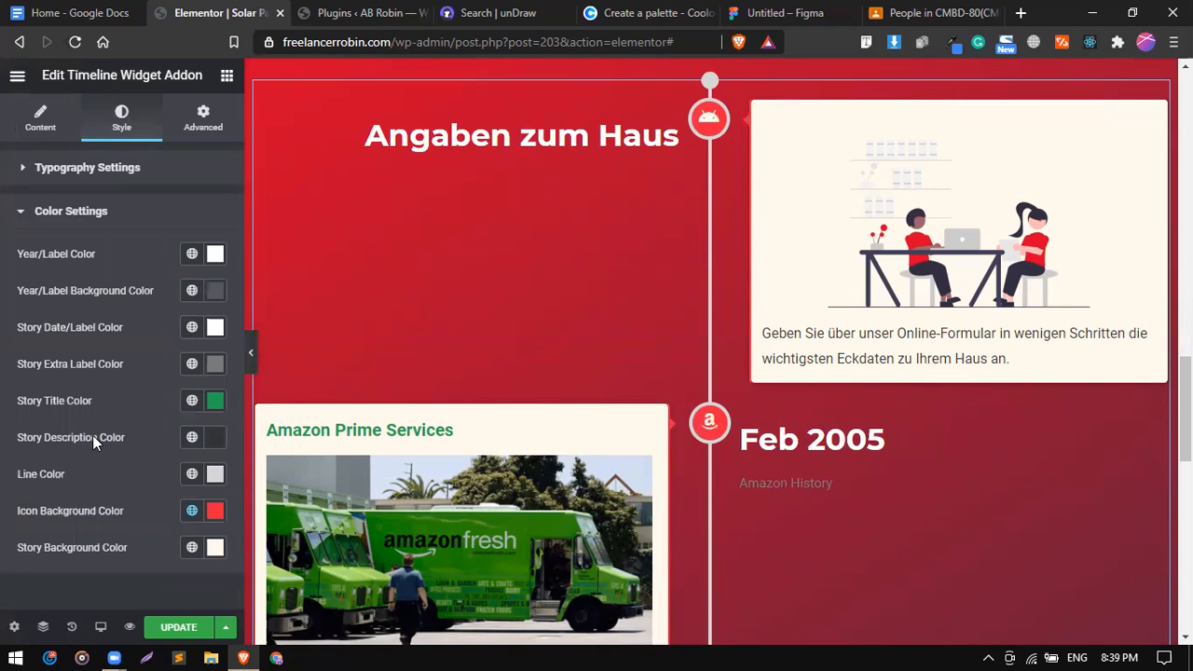
{"action": "left_click", "coordinate": [192, 511]}
{"action": "scroll", "coordinate": [77, 464], "scroll_direction": "down", "scroll_amount": 5}
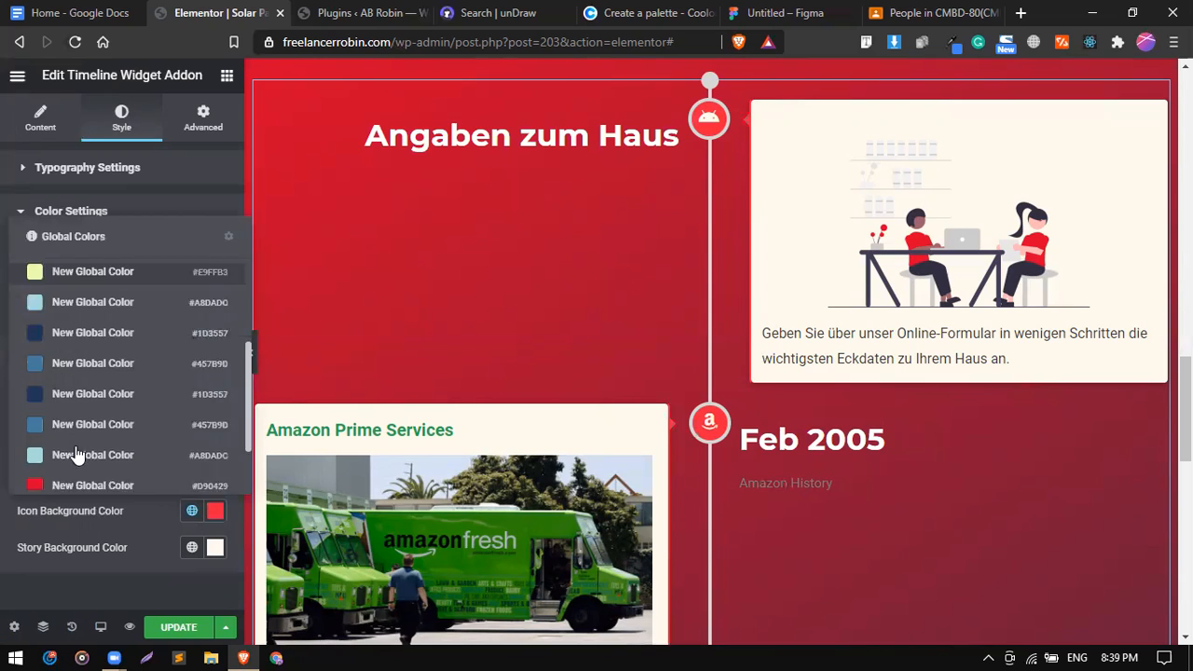
{"action": "left_click", "coordinate": [72, 401]}
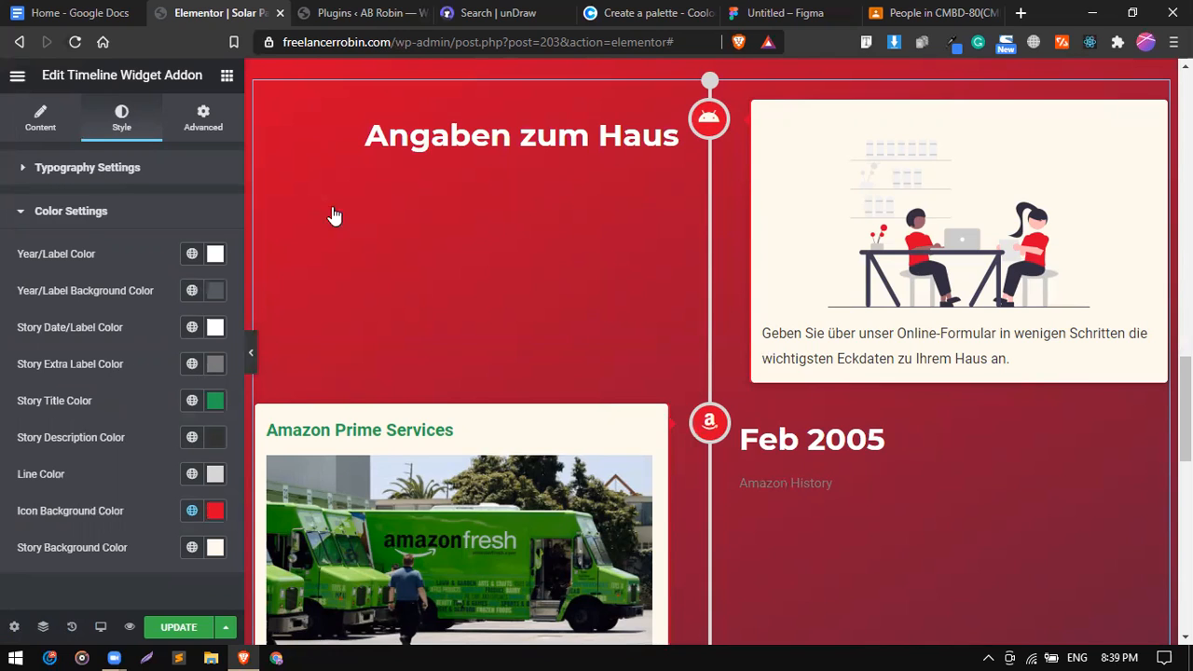
{"action": "left_click", "coordinate": [87, 168]}
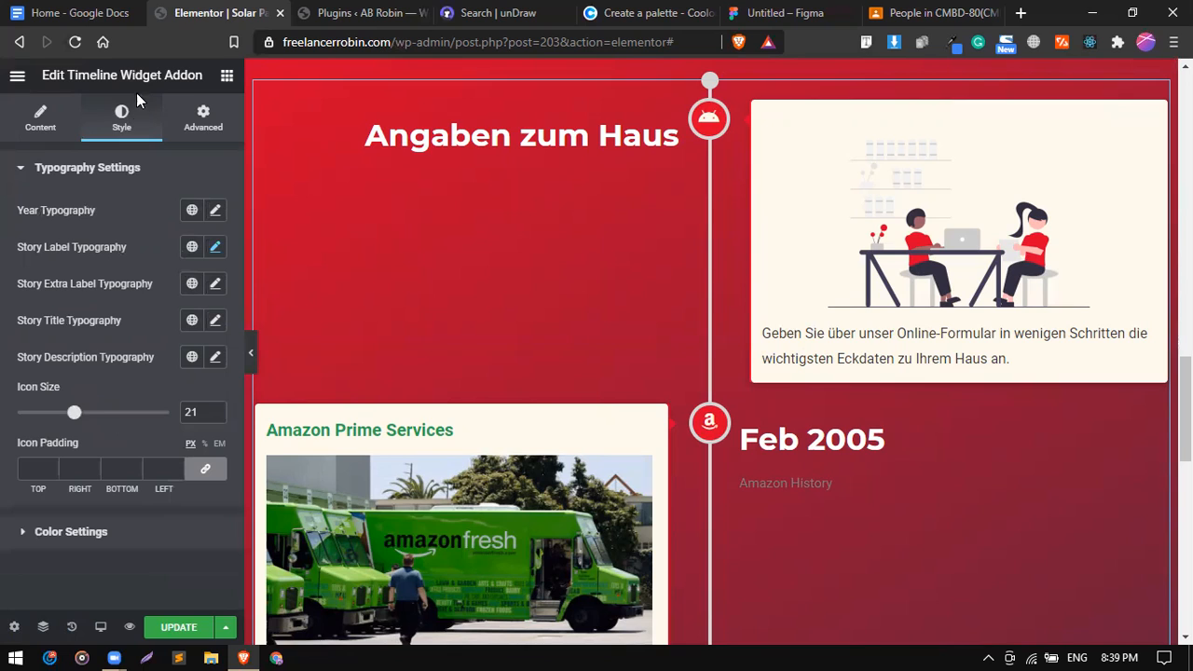
Give the story description typography the Montserrat family and font weight 500.
{"action": "left_click", "coordinate": [216, 357]}
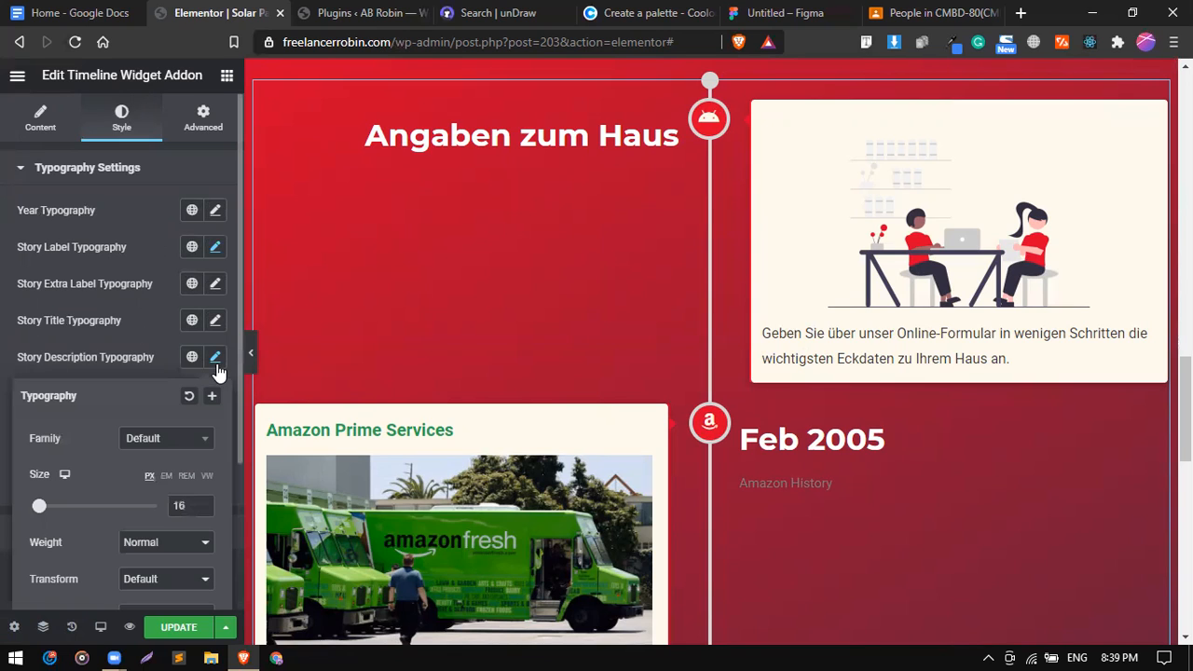
{"action": "left_click", "coordinate": [189, 449]}
{"action": "type", "text": "mon"}
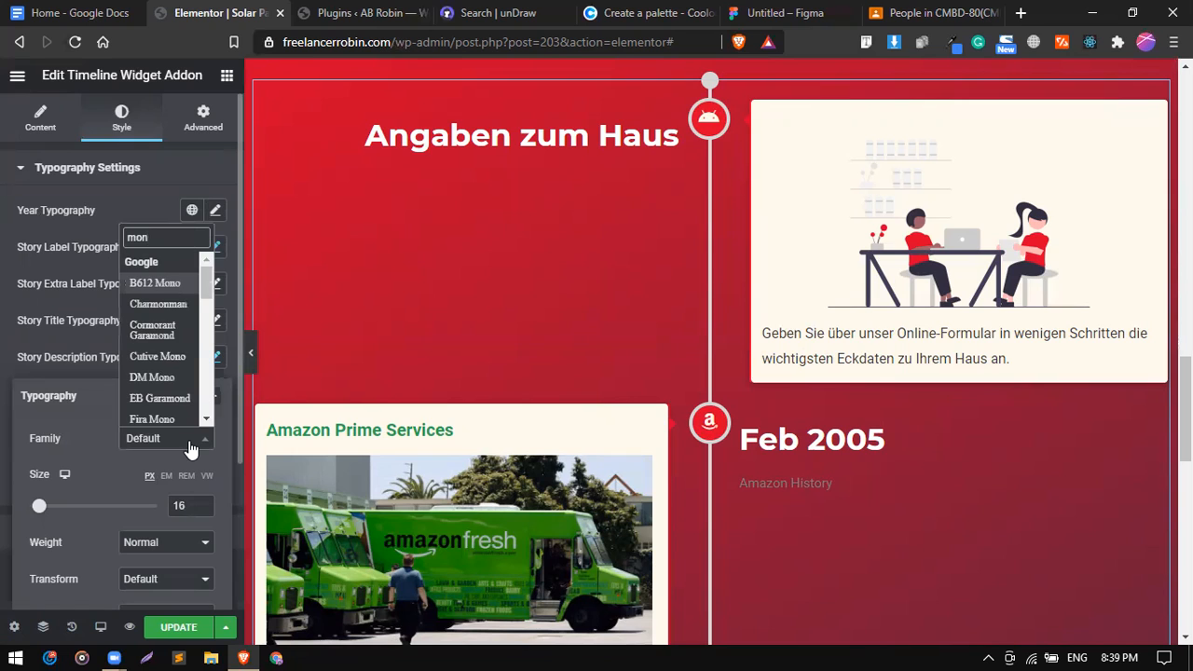
{"action": "type", "text": "t"}
{"action": "key", "text": "Down"}
{"action": "key", "text": "Down"}
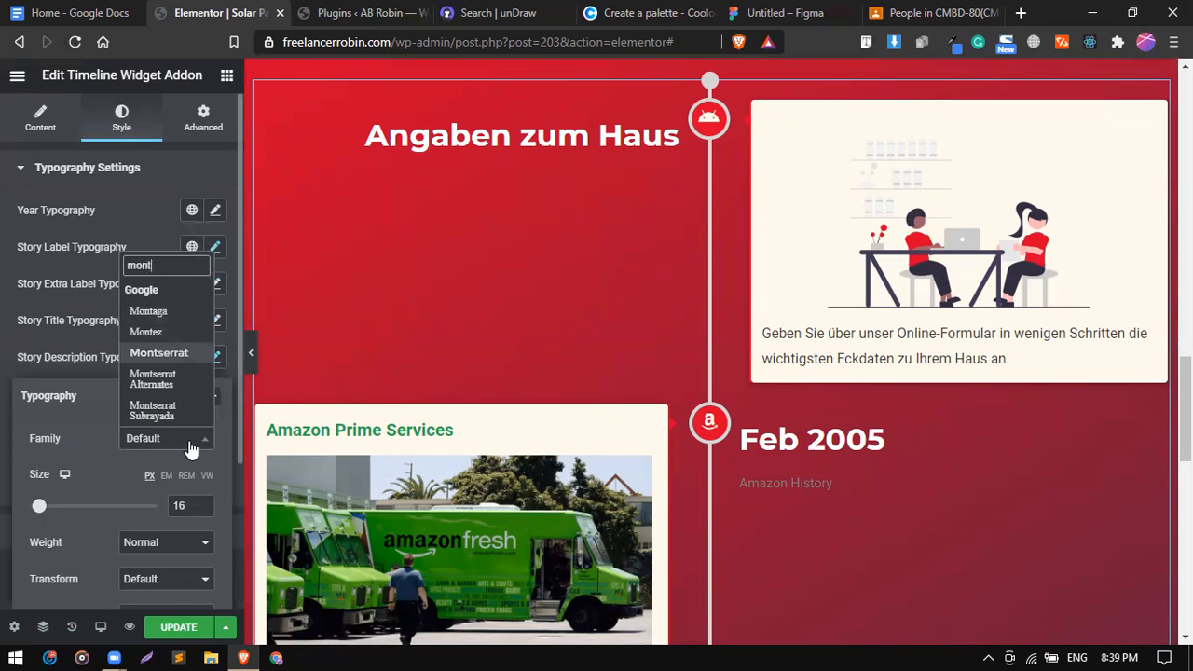
{"action": "key", "text": "Return"}
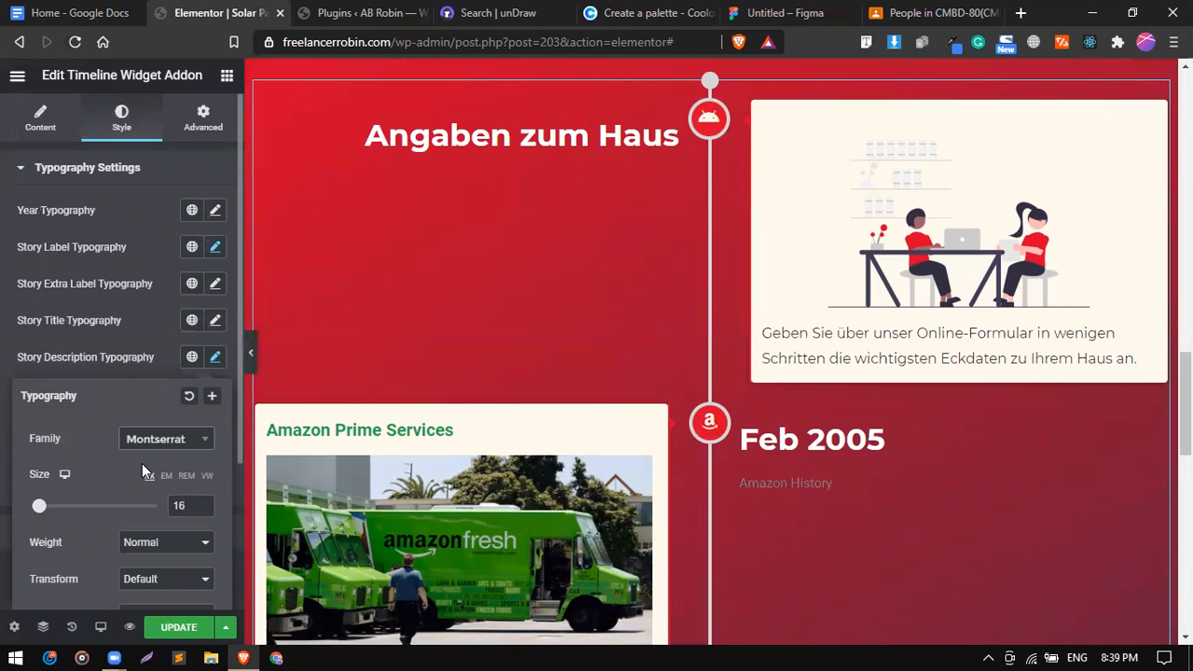
{"action": "scroll", "coordinate": [142, 463], "scroll_direction": "down", "scroll_amount": 1}
{"action": "left_click", "coordinate": [174, 475]}
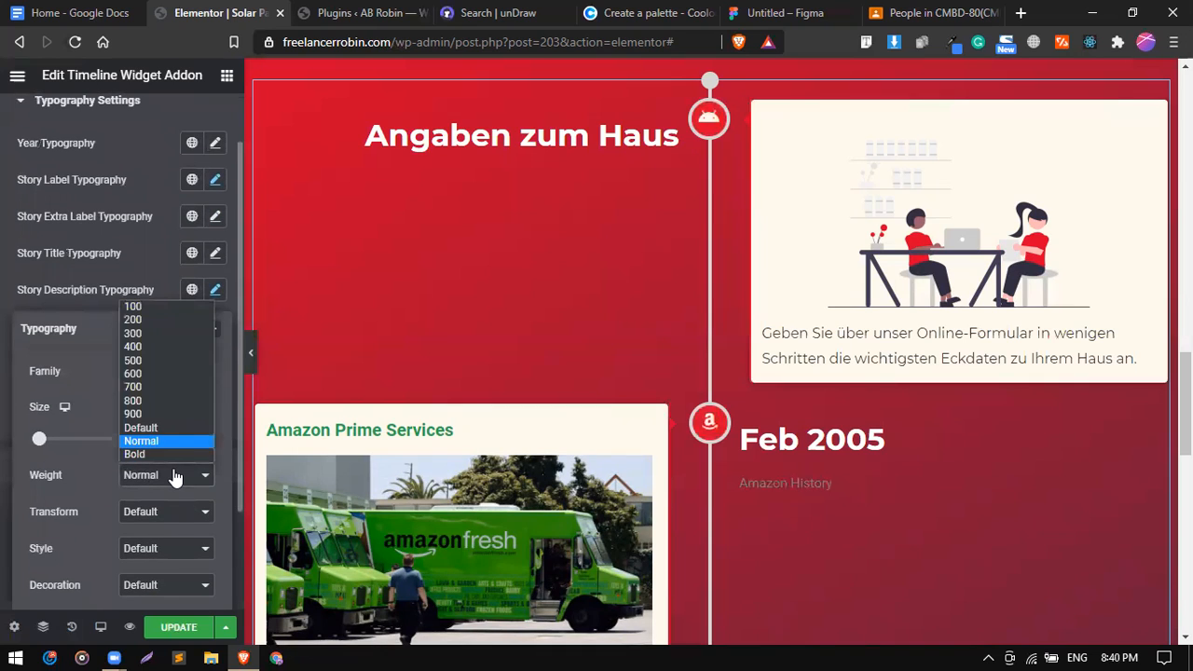
{"action": "left_click", "coordinate": [143, 345]}
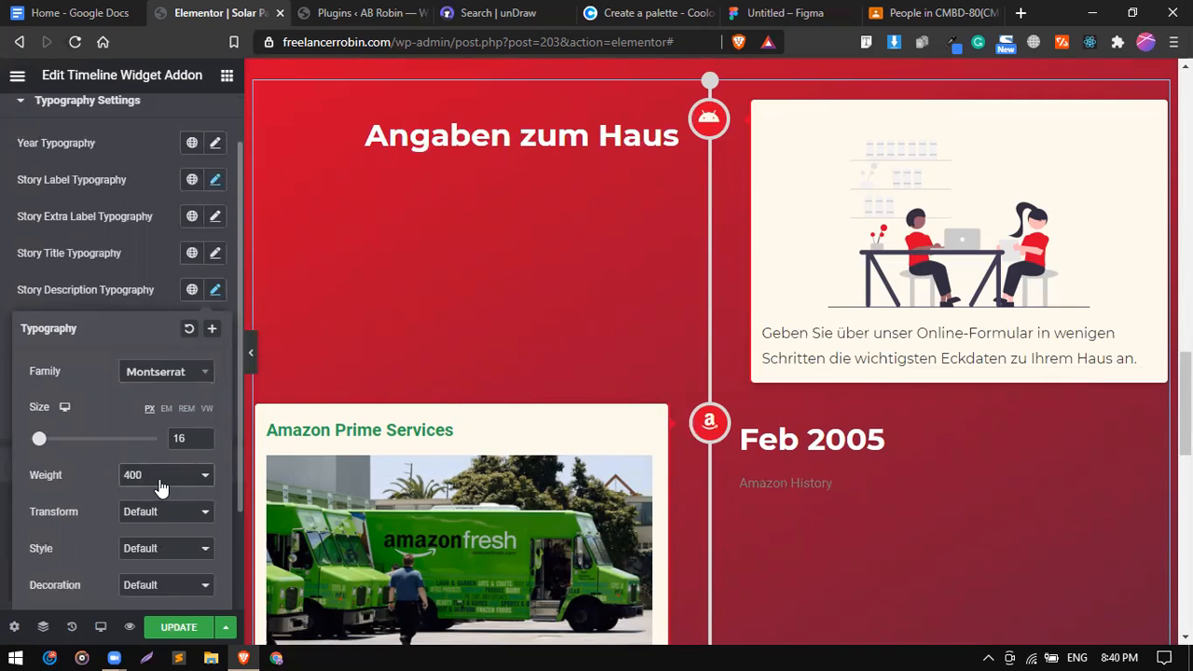
{"action": "left_click", "coordinate": [160, 477]}
{"action": "left_click", "coordinate": [133, 361]}
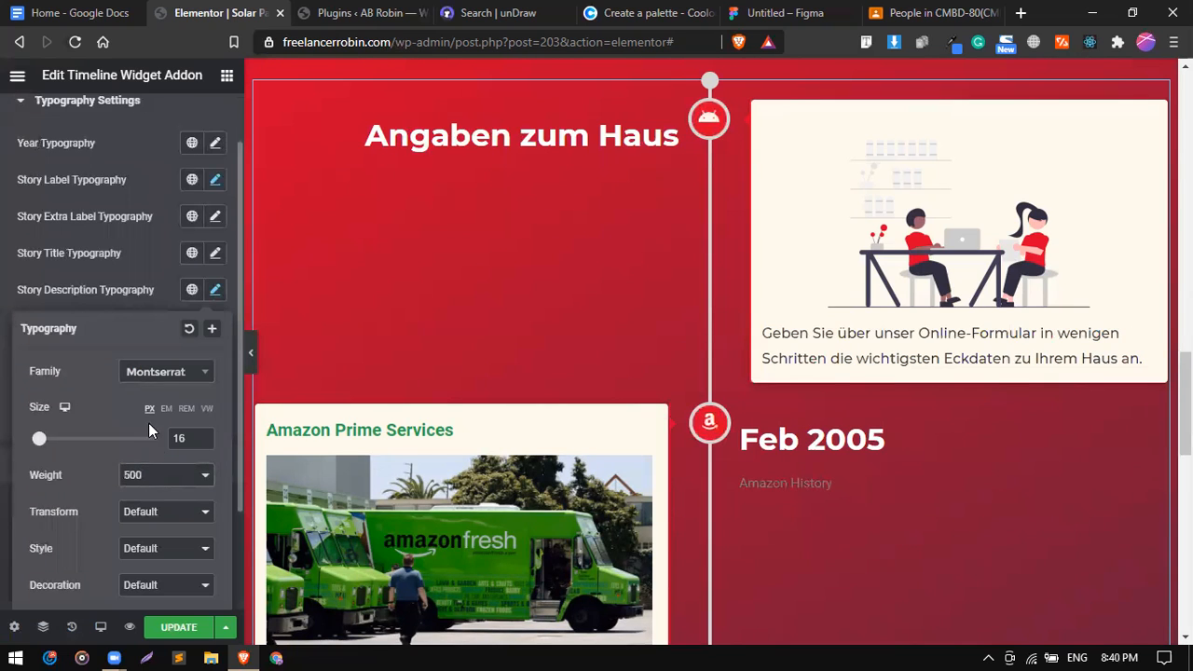
{"action": "left_click", "coordinate": [166, 284]}
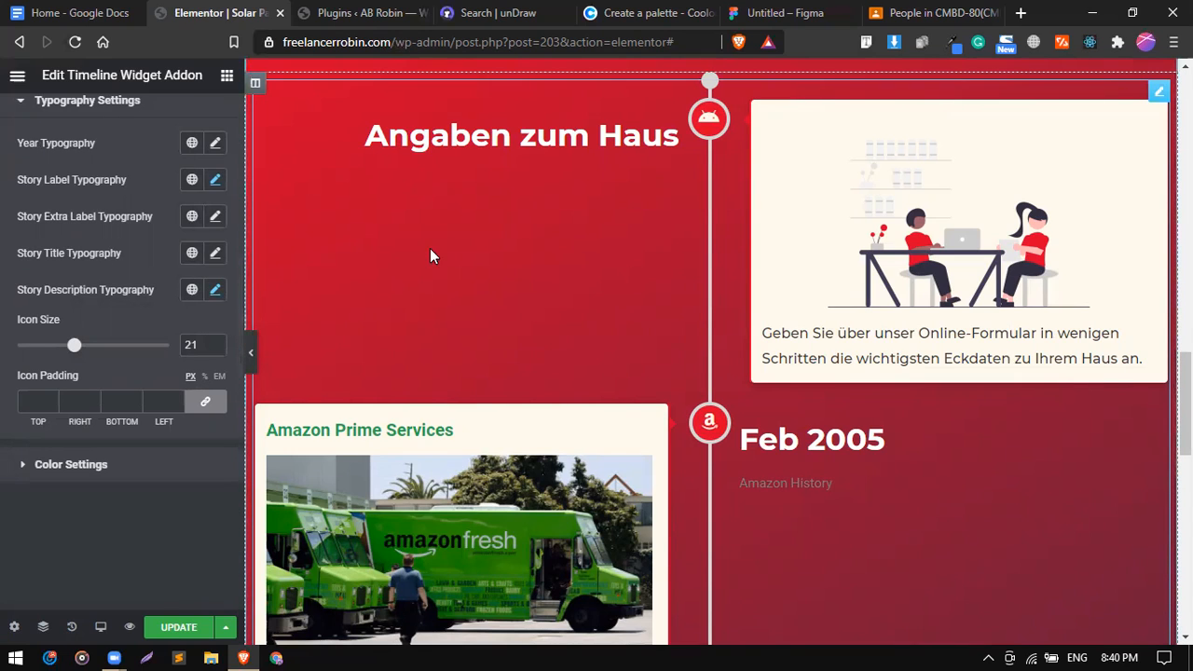
{"action": "scroll", "coordinate": [98, 308], "scroll_direction": "up", "scroll_amount": 2}
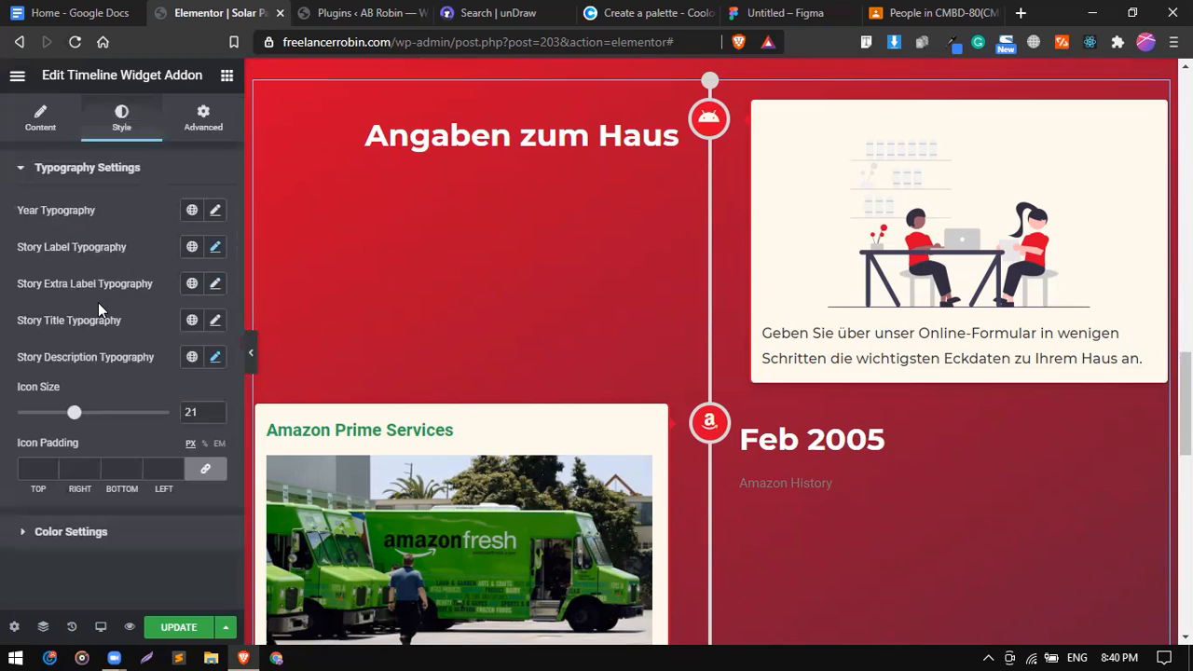
Delete both Amazon entries from the timeline story items.
{"action": "left_click", "coordinate": [41, 121]}
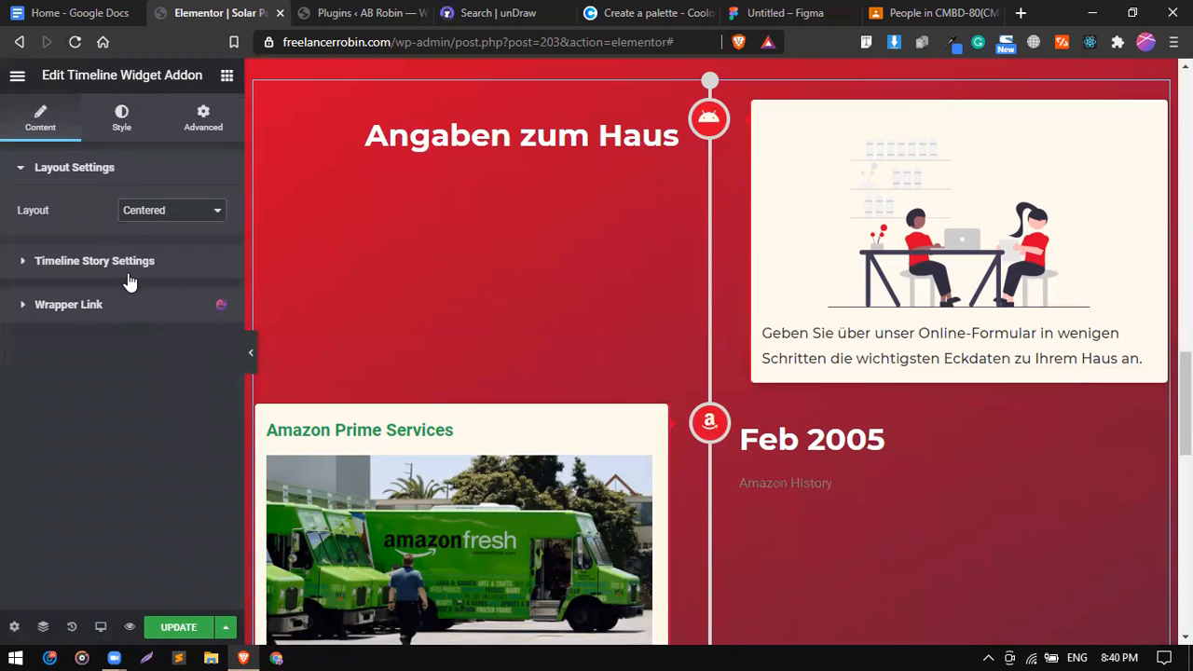
{"action": "left_click", "coordinate": [129, 271]}
{"action": "left_click", "coordinate": [133, 277]}
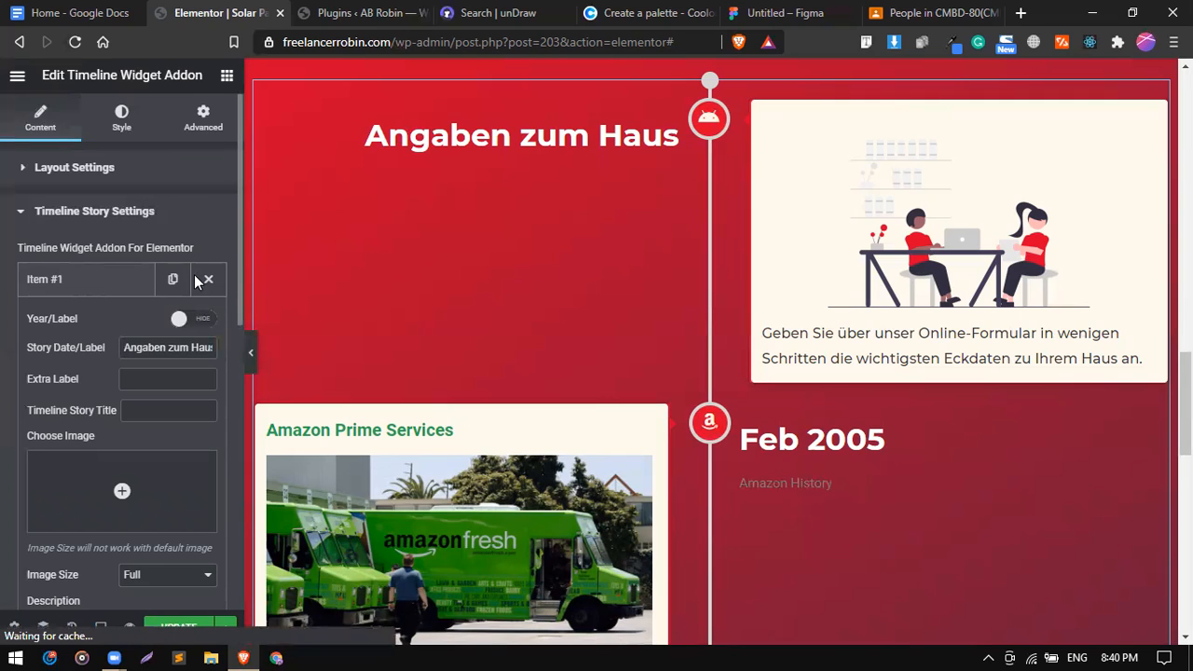
{"action": "left_click", "coordinate": [120, 284]}
{"action": "left_click", "coordinate": [210, 328]}
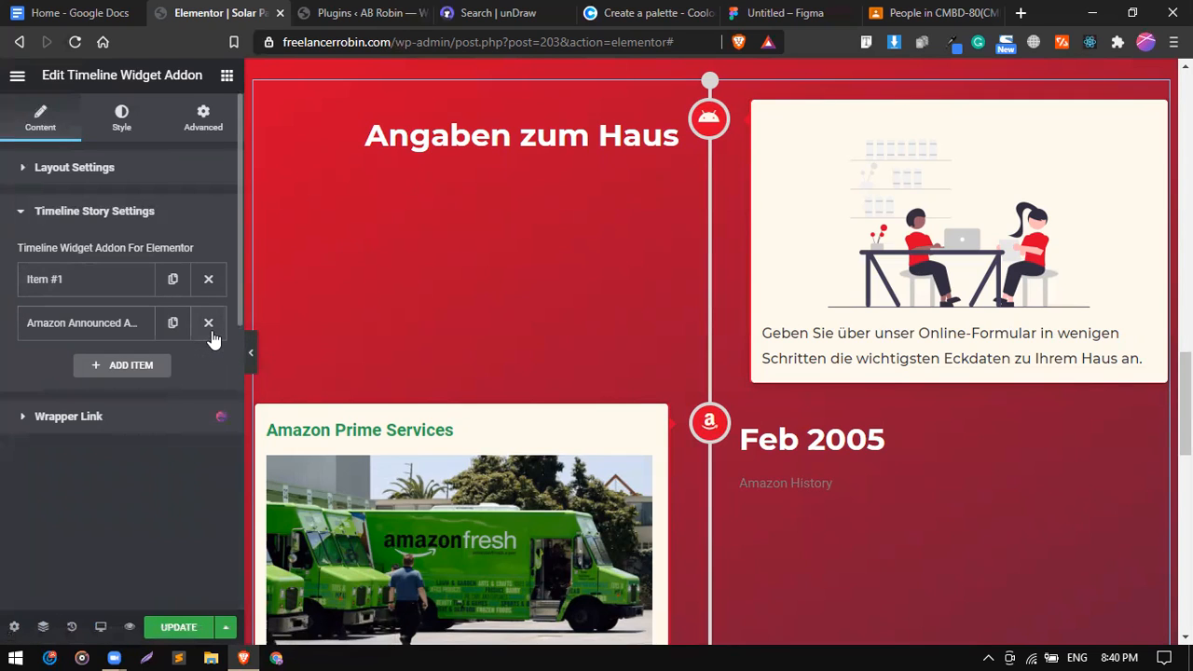
{"action": "left_click", "coordinate": [210, 329]}
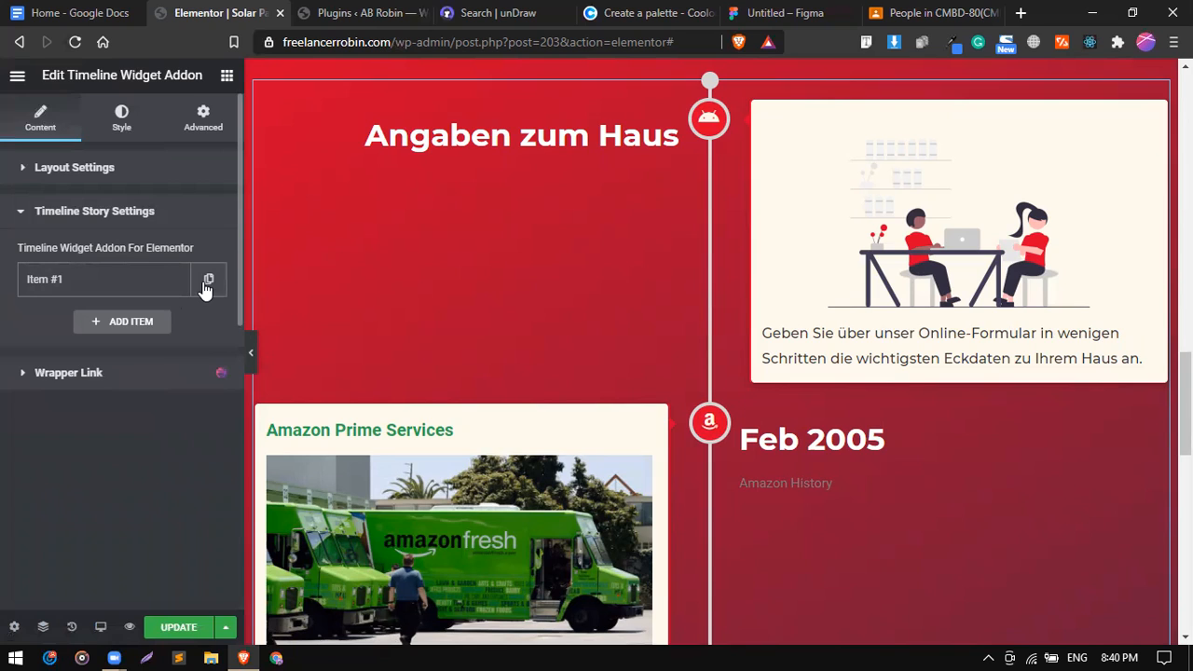
Duplicate the Angaben zum Haus item twice and update the page.
{"action": "left_click", "coordinate": [206, 286]}
{"action": "left_click", "coordinate": [174, 285]}
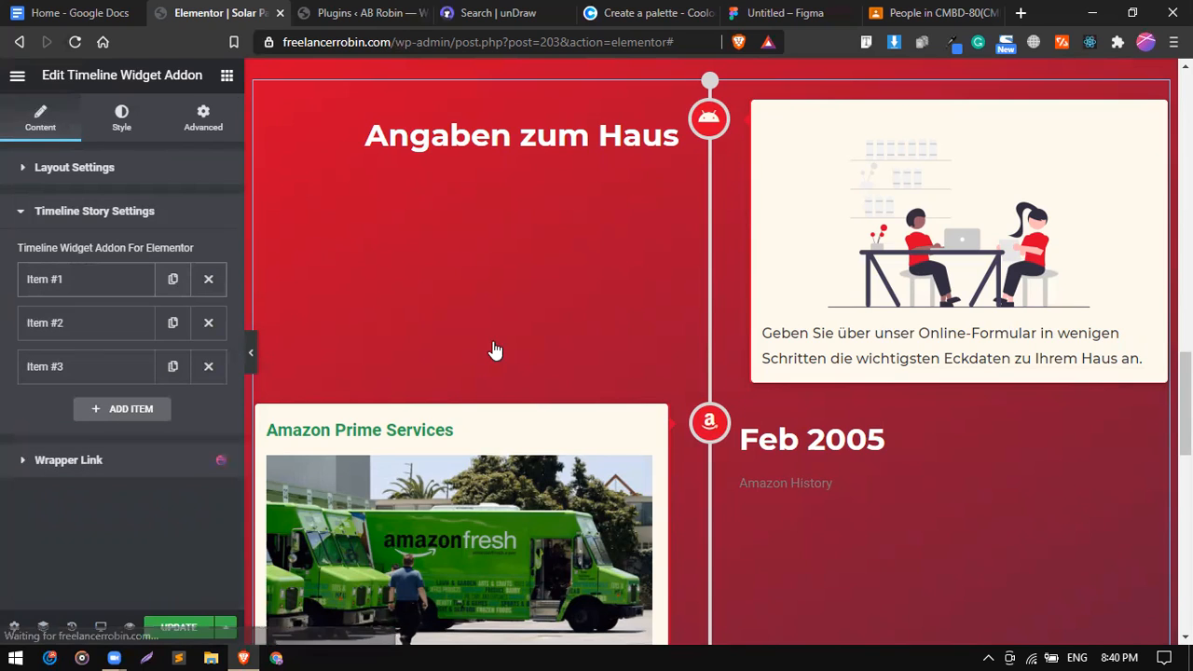
{"action": "left_click", "coordinate": [191, 631]}
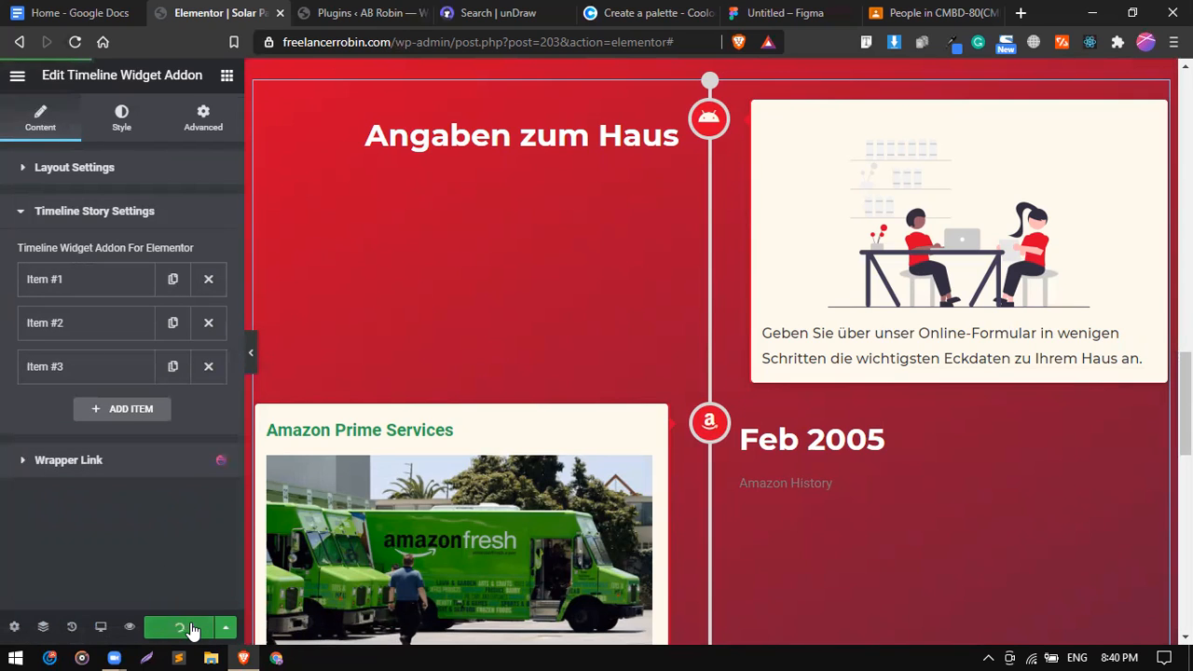
{"action": "scroll", "coordinate": [545, 489], "scroll_direction": "down", "scroll_amount": 5}
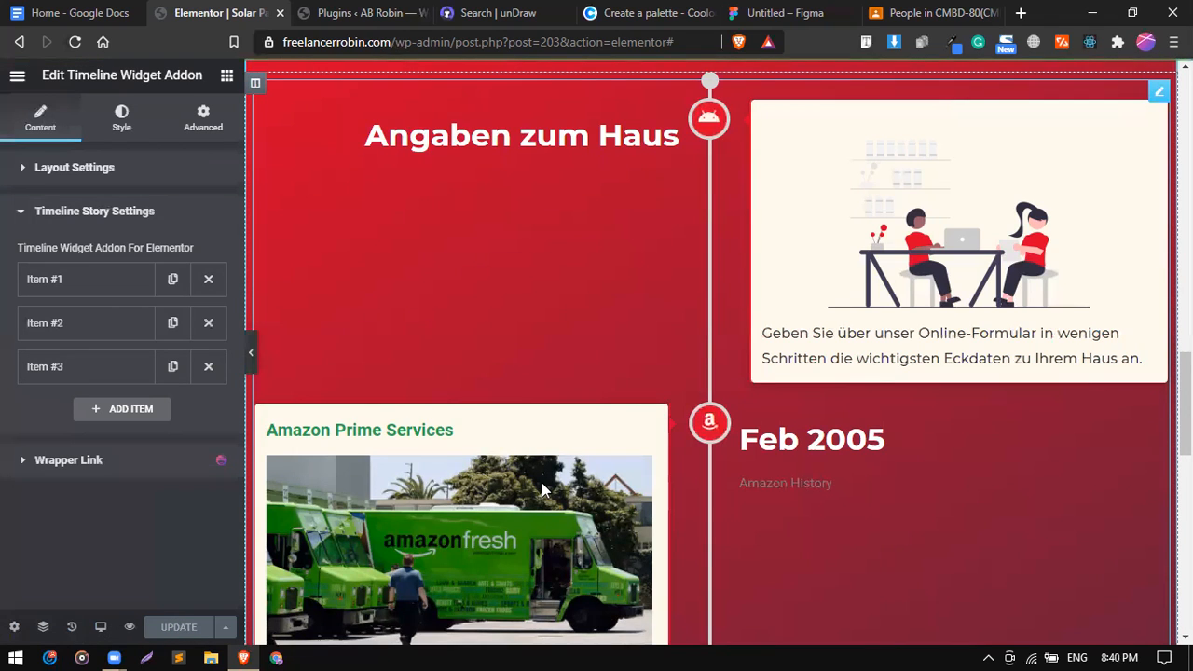
Reload the editor and scroll down to the refreshed timeline section.
{"action": "scroll", "coordinate": [541, 482], "scroll_direction": "down", "scroll_amount": 2}
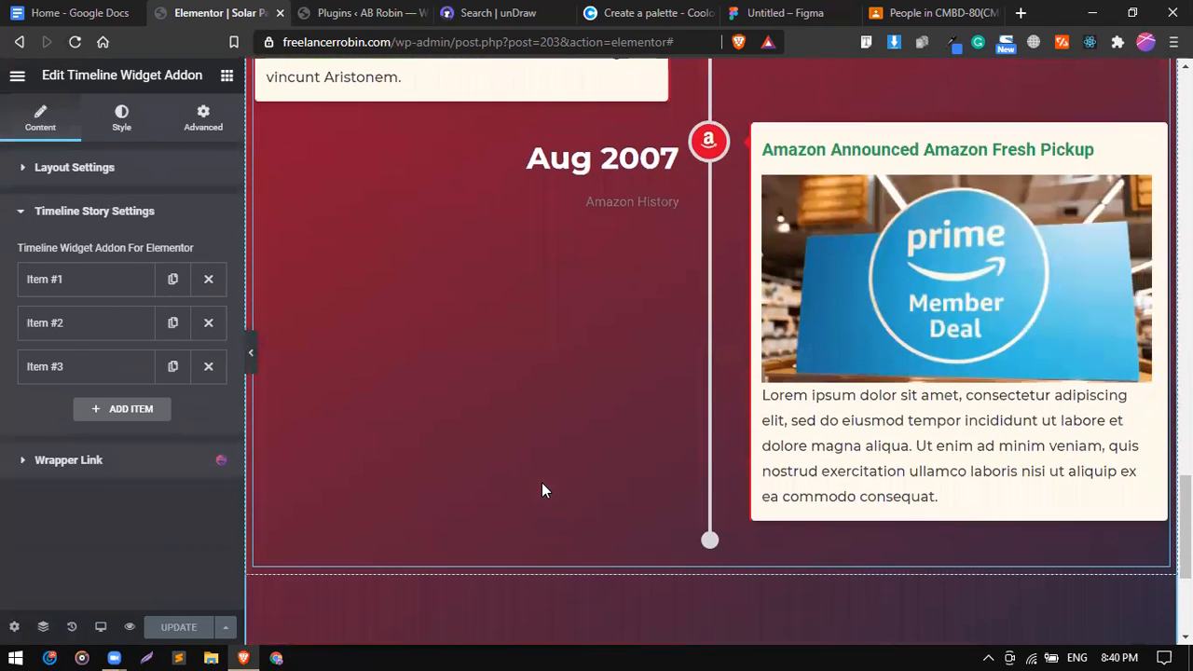
{"action": "scroll", "coordinate": [542, 482], "scroll_direction": "up", "scroll_amount": 4}
{"action": "scroll", "coordinate": [542, 483], "scroll_direction": "up", "scroll_amount": 2}
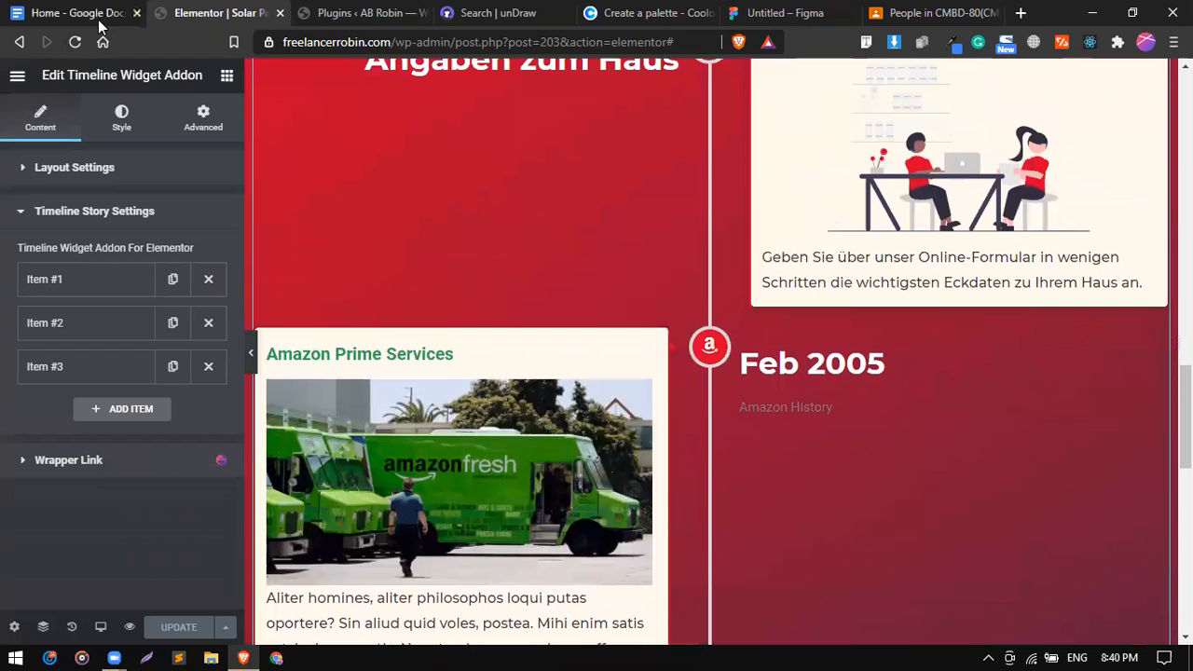
{"action": "left_click", "coordinate": [75, 42]}
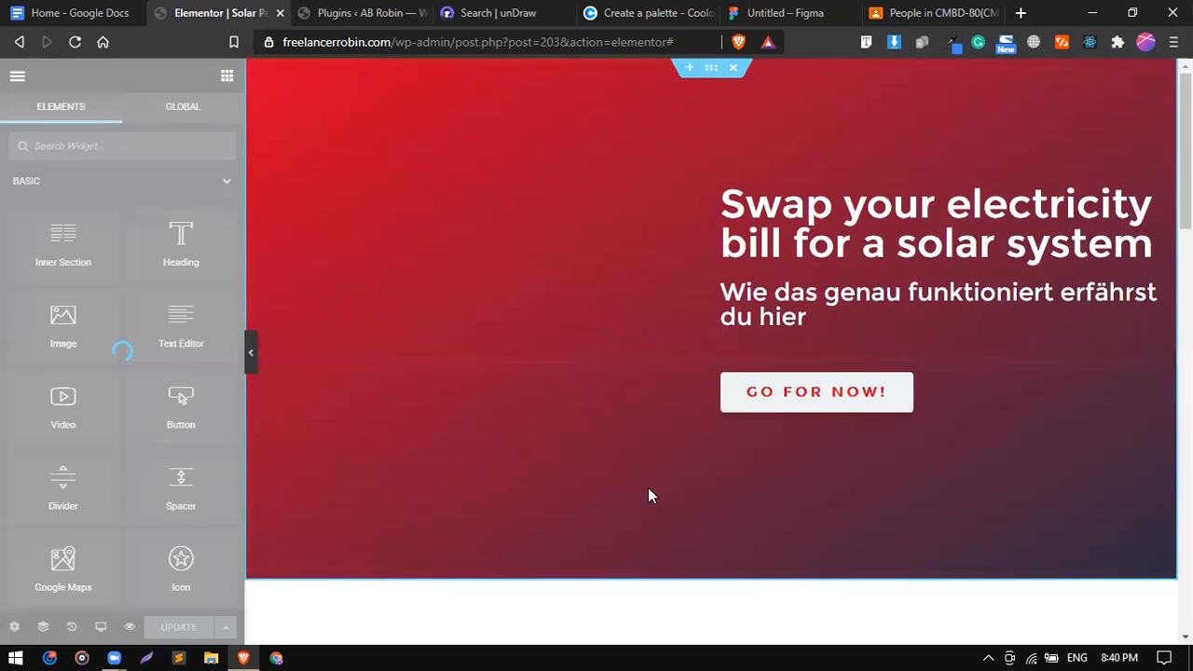
{"action": "scroll", "coordinate": [648, 488], "scroll_direction": "down", "scroll_amount": 10}
{"action": "scroll", "coordinate": [650, 495], "scroll_direction": "down", "scroll_amount": 2}
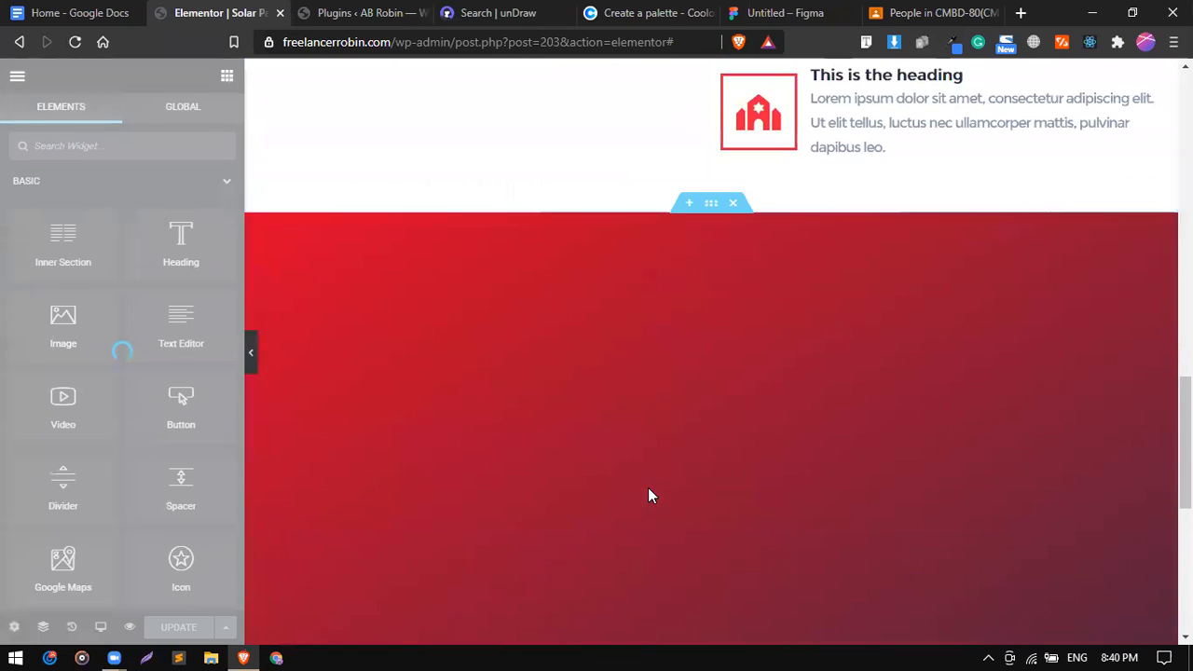
{"action": "scroll", "coordinate": [650, 495], "scroll_direction": "up", "scroll_amount": 10}
{"action": "scroll", "coordinate": [651, 496], "scroll_direction": "down", "scroll_amount": 8}
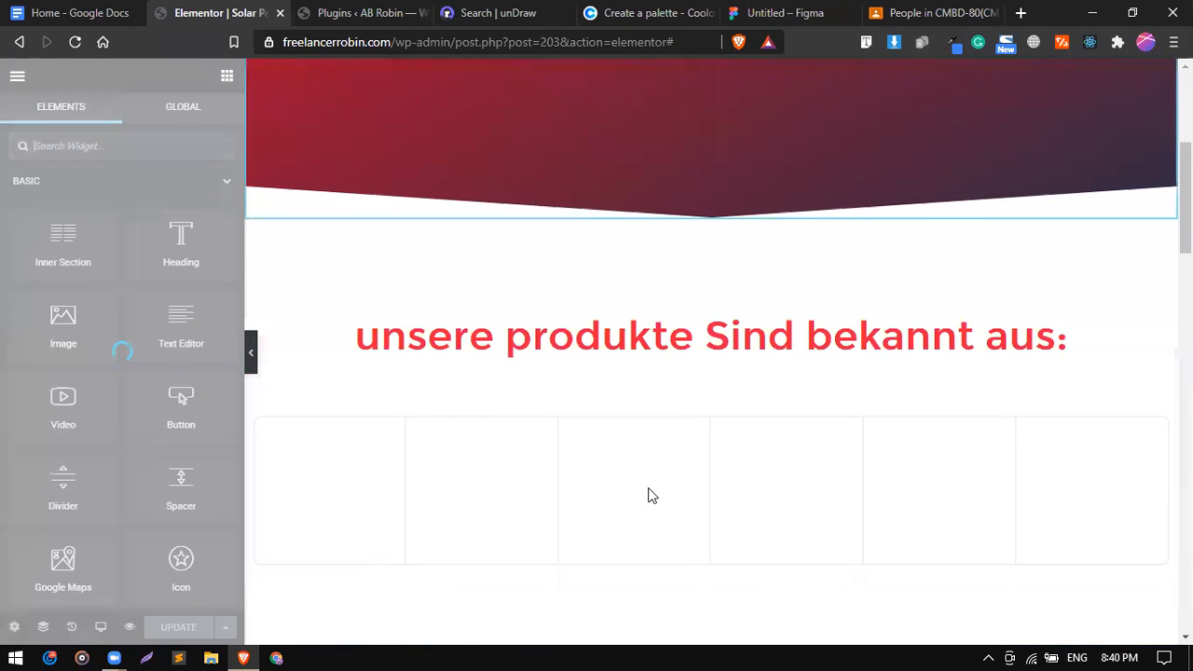
{"action": "scroll", "coordinate": [651, 496], "scroll_direction": "down", "scroll_amount": 3}
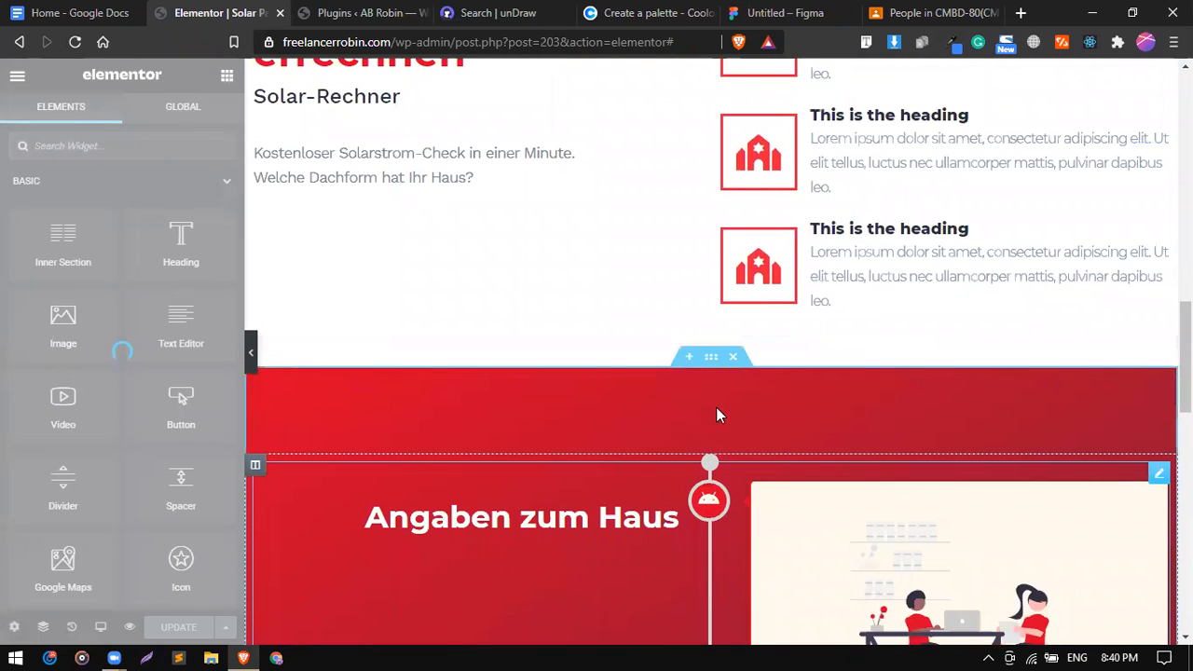
{"action": "scroll", "coordinate": [688, 402], "scroll_direction": "down", "scroll_amount": 3}
{"action": "scroll", "coordinate": [646, 312], "scroll_direction": "down", "scroll_amount": 3}
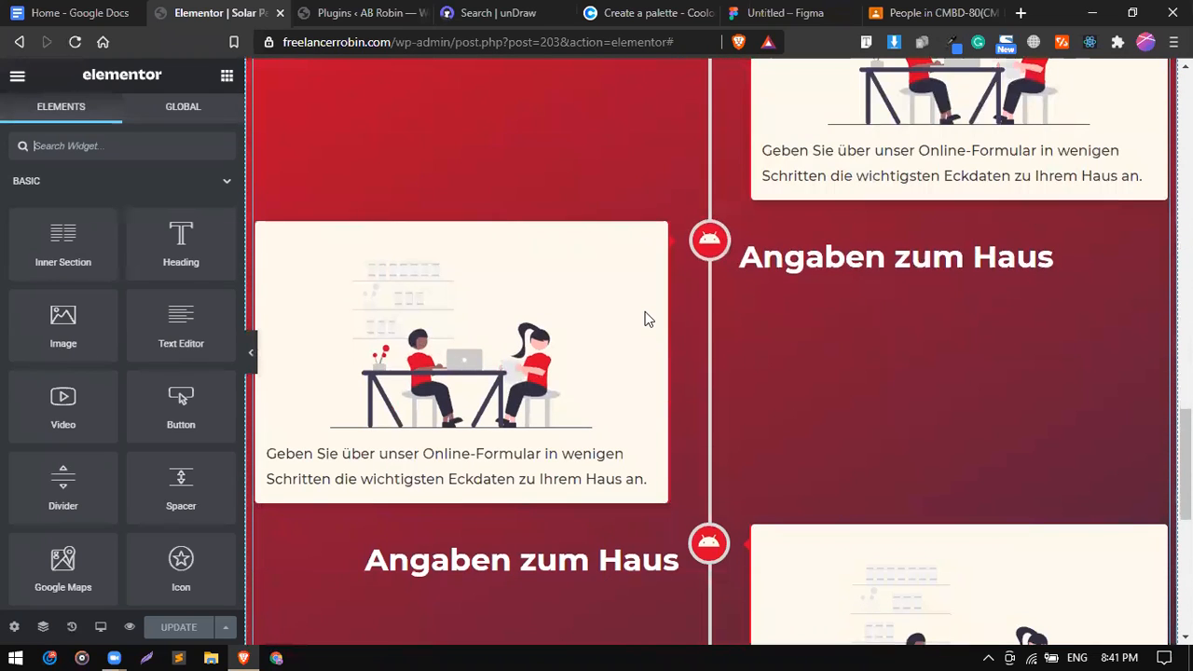
Glance at the unDraw illustration tab, then return to the Elementor editor.
{"action": "left_click", "coordinate": [505, 10]}
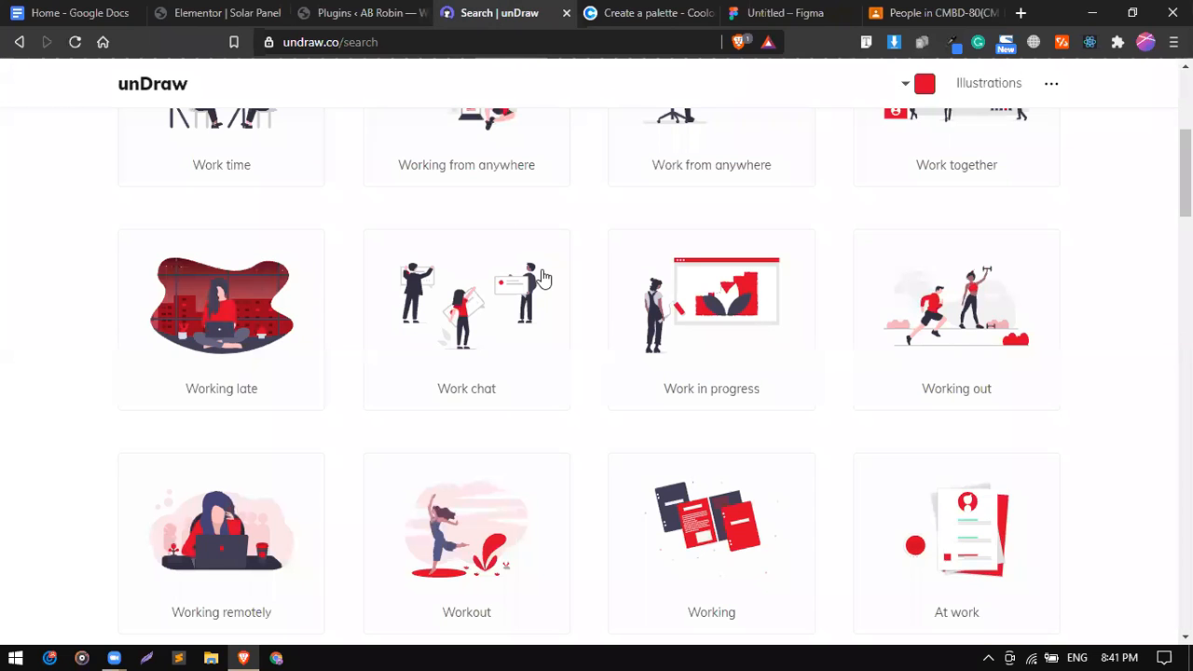
{"action": "scroll", "coordinate": [586, 268], "scroll_direction": "up", "scroll_amount": 4}
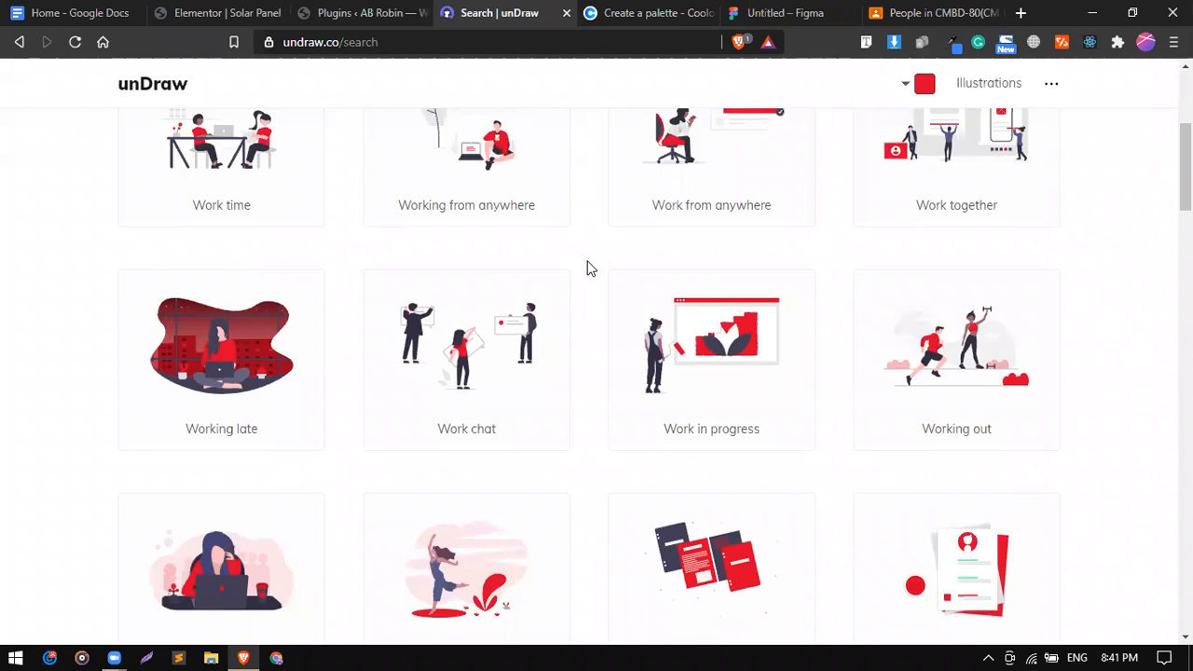
{"action": "left_click_drag", "start_coordinate": [587, 269], "coordinate": [102, 11]}
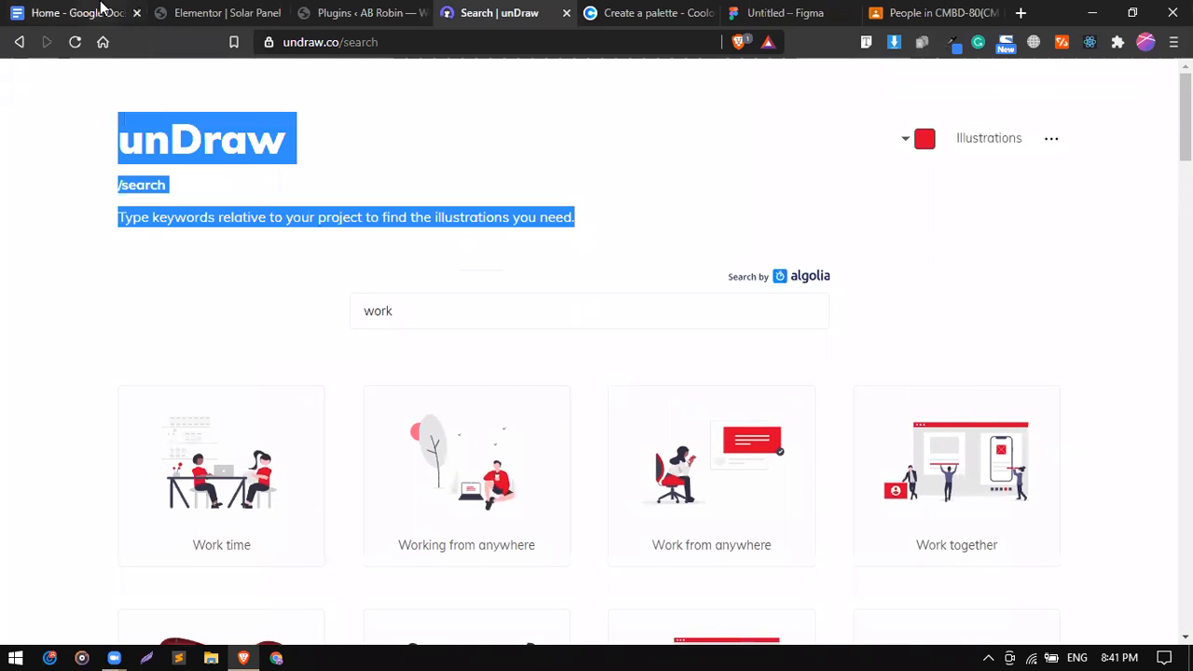
{"action": "left_click", "coordinate": [207, 13]}
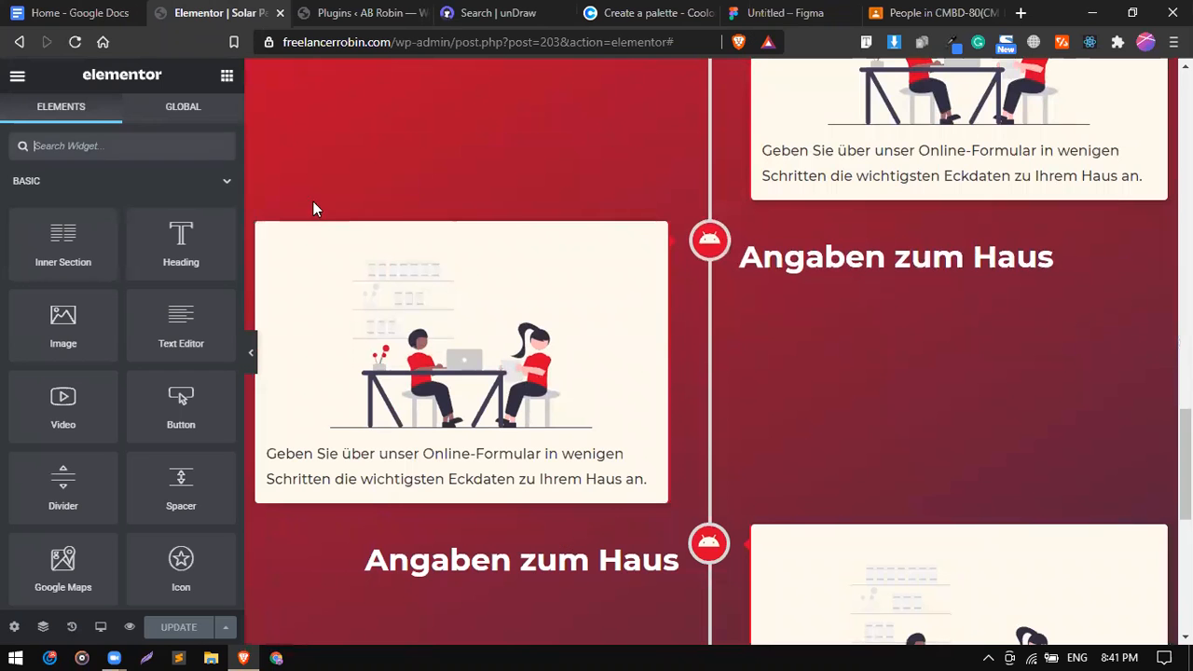
Expand timeline Item #2 and scroll down to its label, image and Description fields.
{"action": "left_click", "coordinate": [444, 367]}
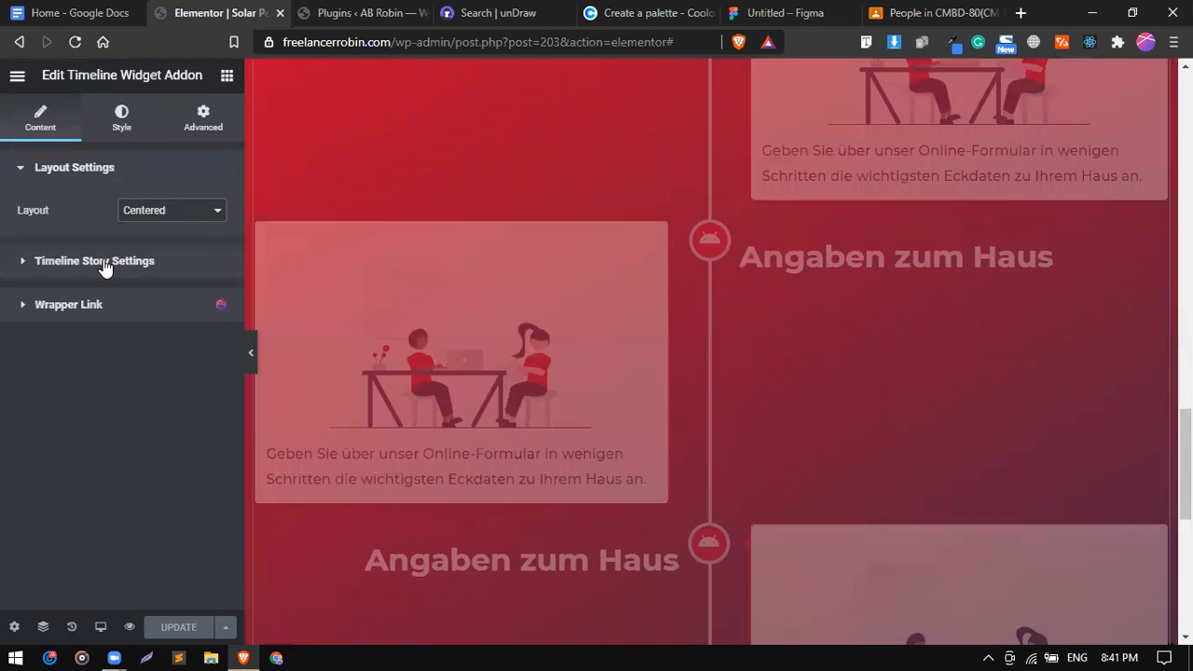
{"action": "left_click", "coordinate": [105, 262]}
{"action": "left_click", "coordinate": [88, 322]}
{"action": "scroll", "coordinate": [110, 564], "scroll_direction": "down", "scroll_amount": 3}
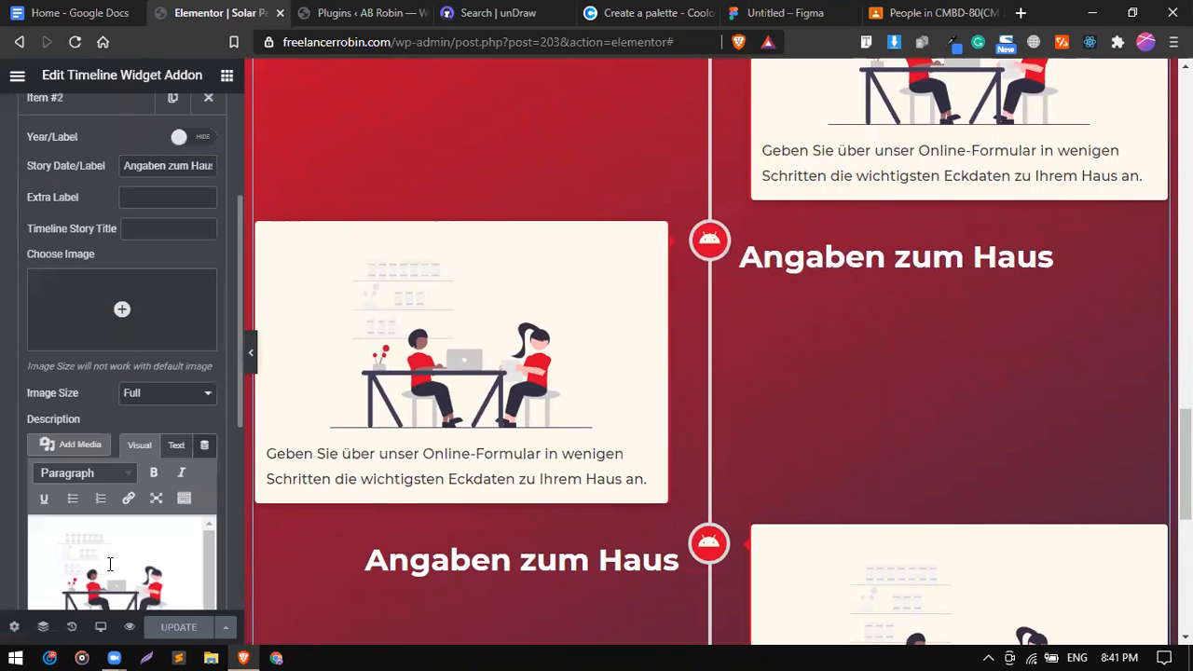
{"action": "scroll", "coordinate": [64, 529], "scroll_direction": "down", "scroll_amount": 1}
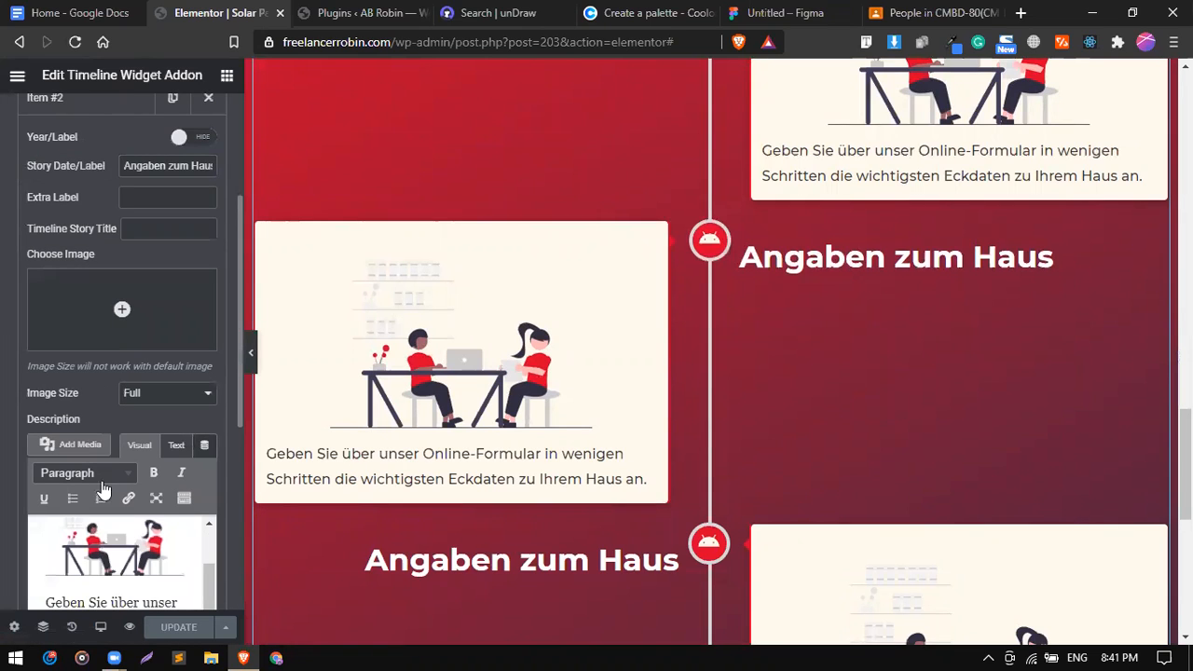
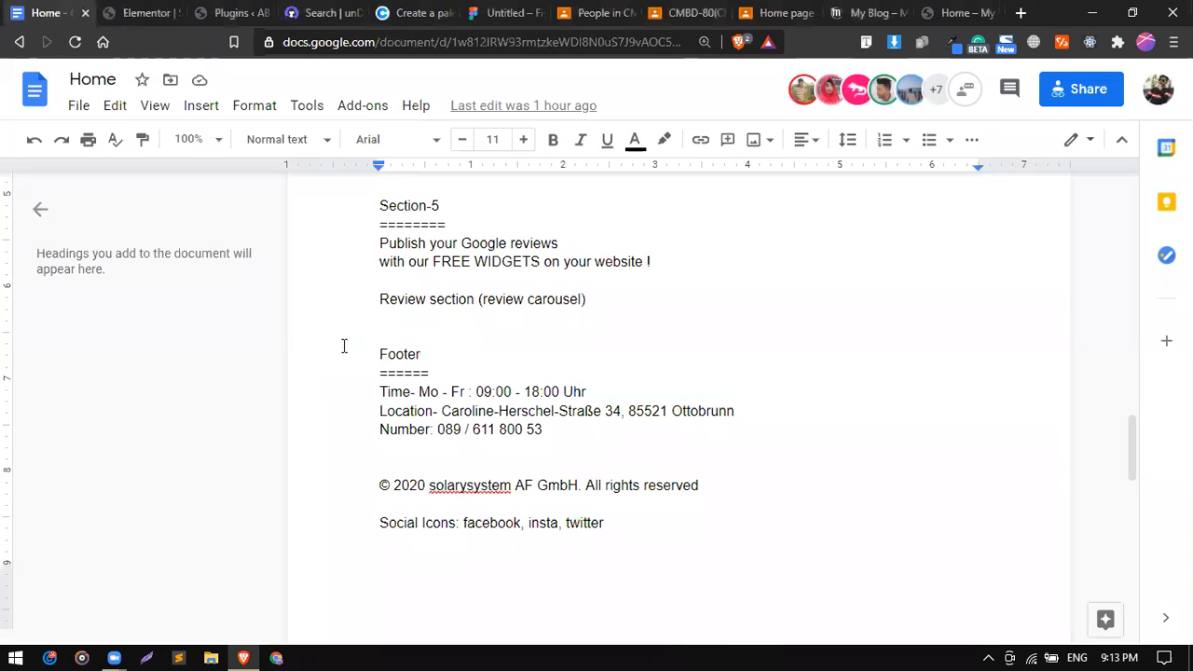
{"action": "scroll", "coordinate": [344, 346], "scroll_direction": "up", "scroll_amount": 1}
Read the Section-5 lines (Publish your Google reviews, FREE WIDGETS, review carousel) in the Google Doc.
{"action": "scroll", "coordinate": [380, 464], "scroll_direction": "down", "scroll_amount": 2}
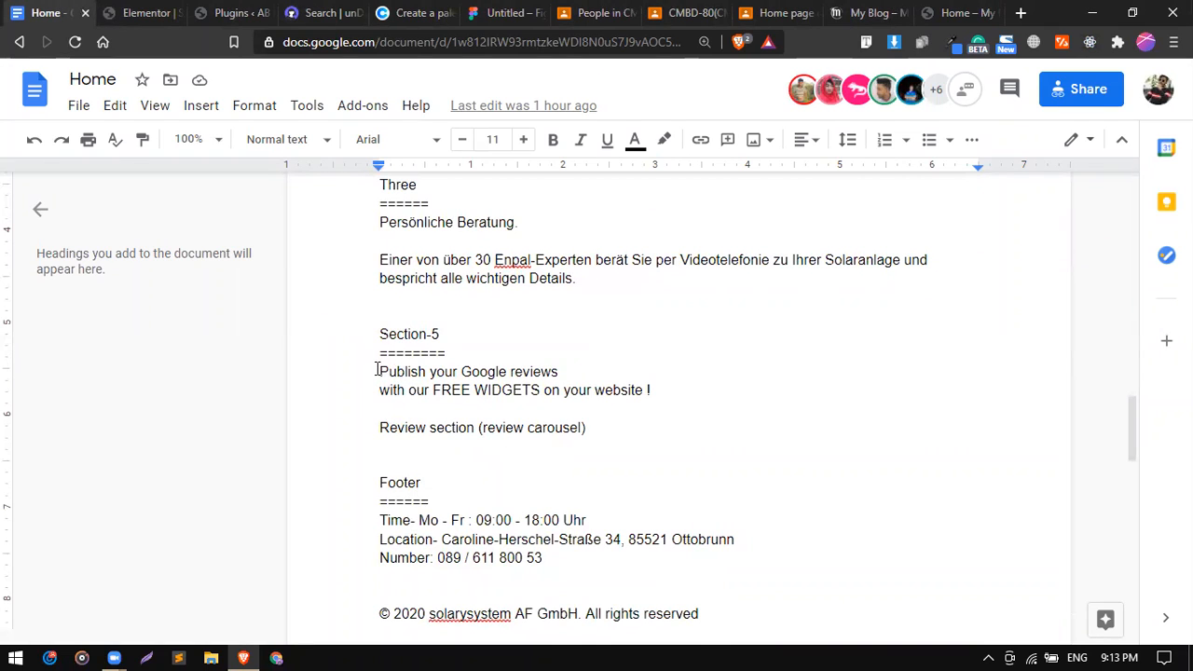
{"action": "left_click_drag", "start_coordinate": [423, 383], "coordinate": [622, 377]}
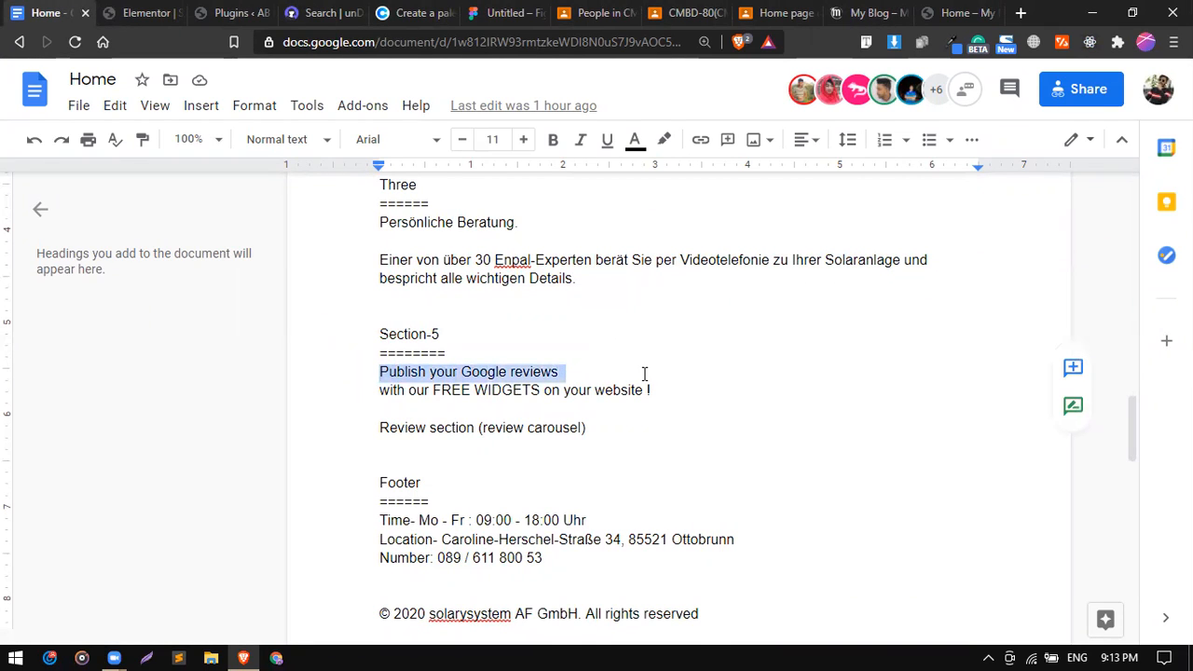
{"action": "triple_click", "coordinate": [595, 391]}
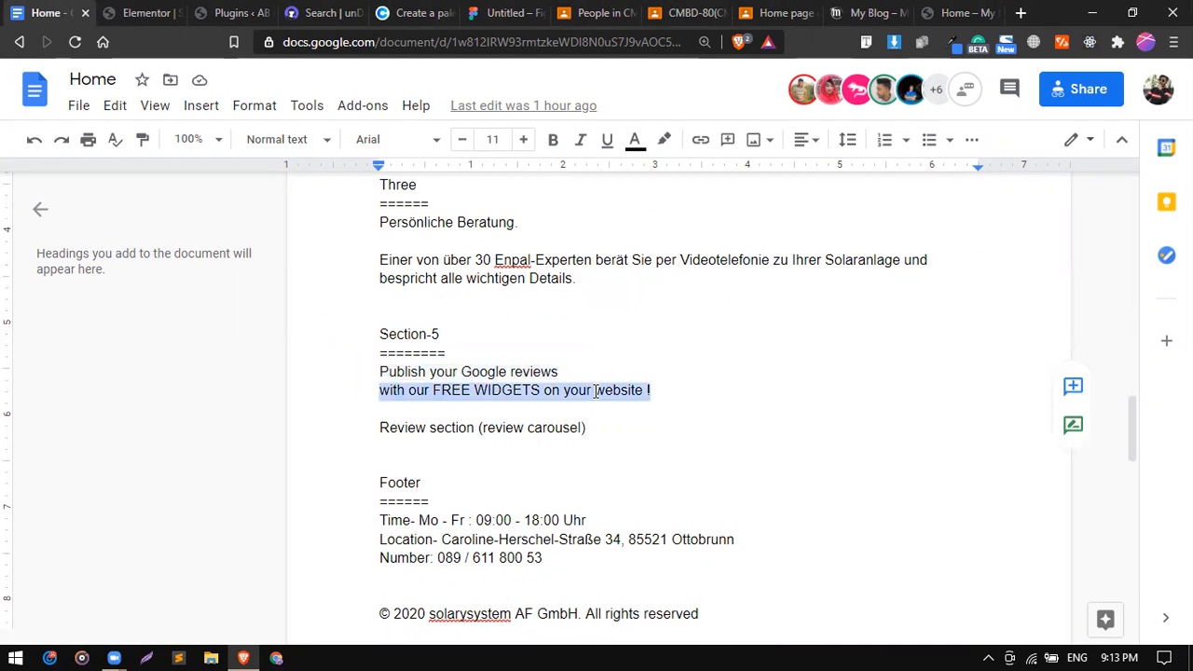
{"action": "triple_click", "coordinate": [412, 425]}
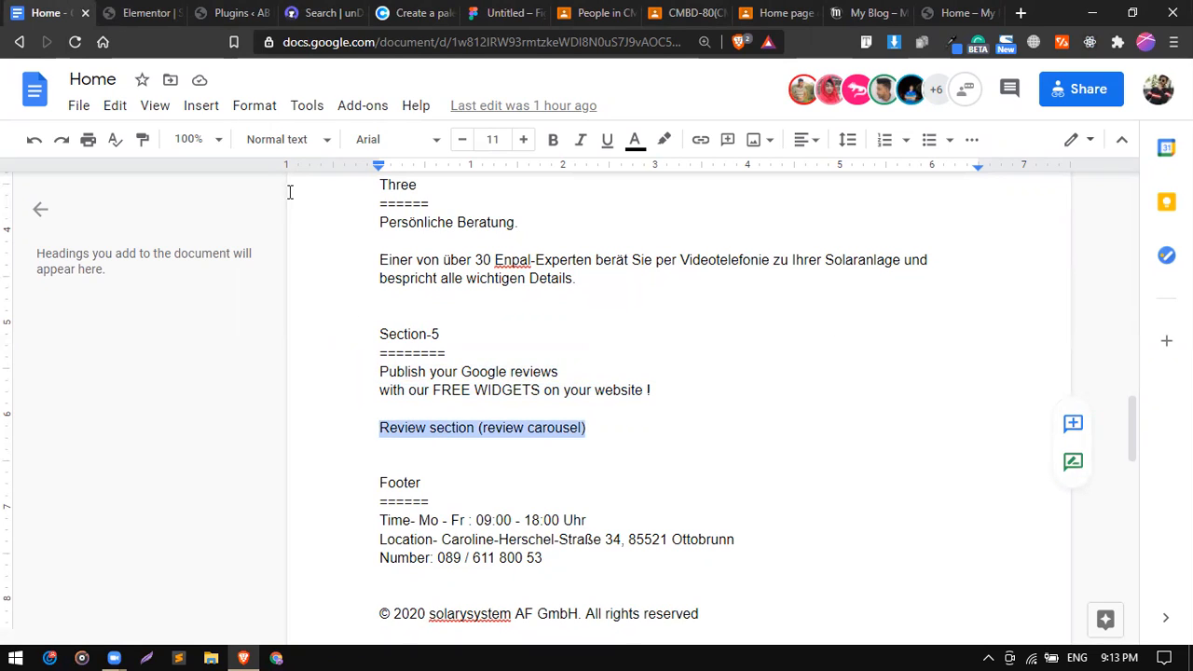
{"action": "left_click", "coordinate": [173, 15]}
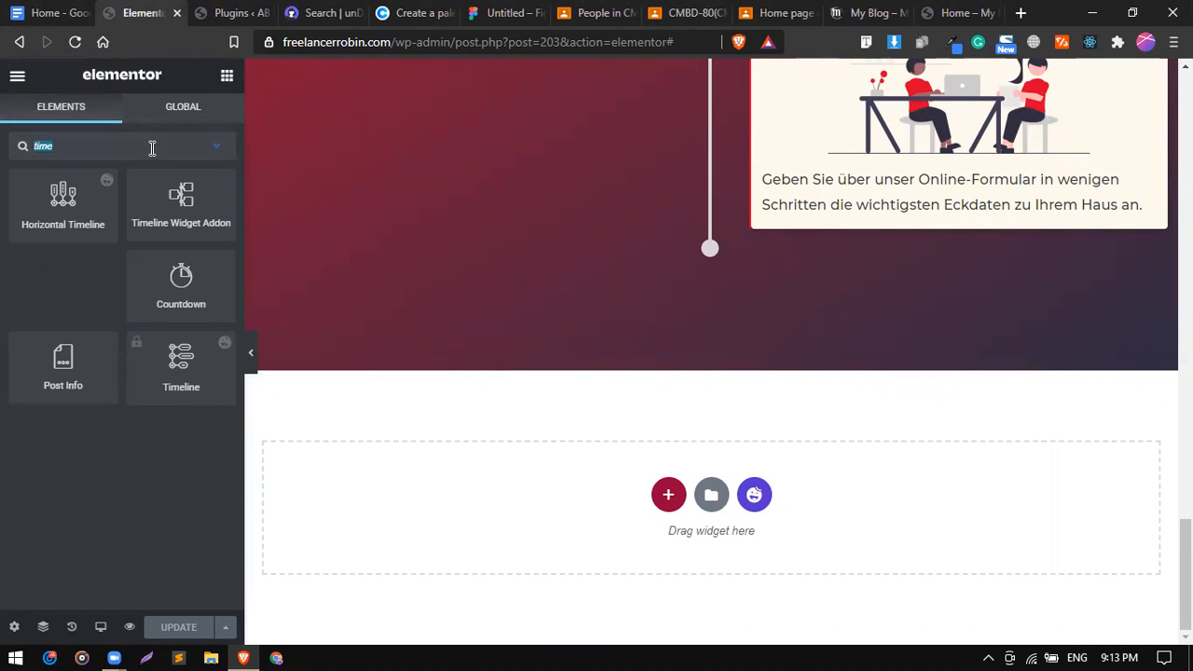
Find the Reviews widget by searching 'rev' and drop a carousel into the empty section.
{"action": "type", "text": "re"}
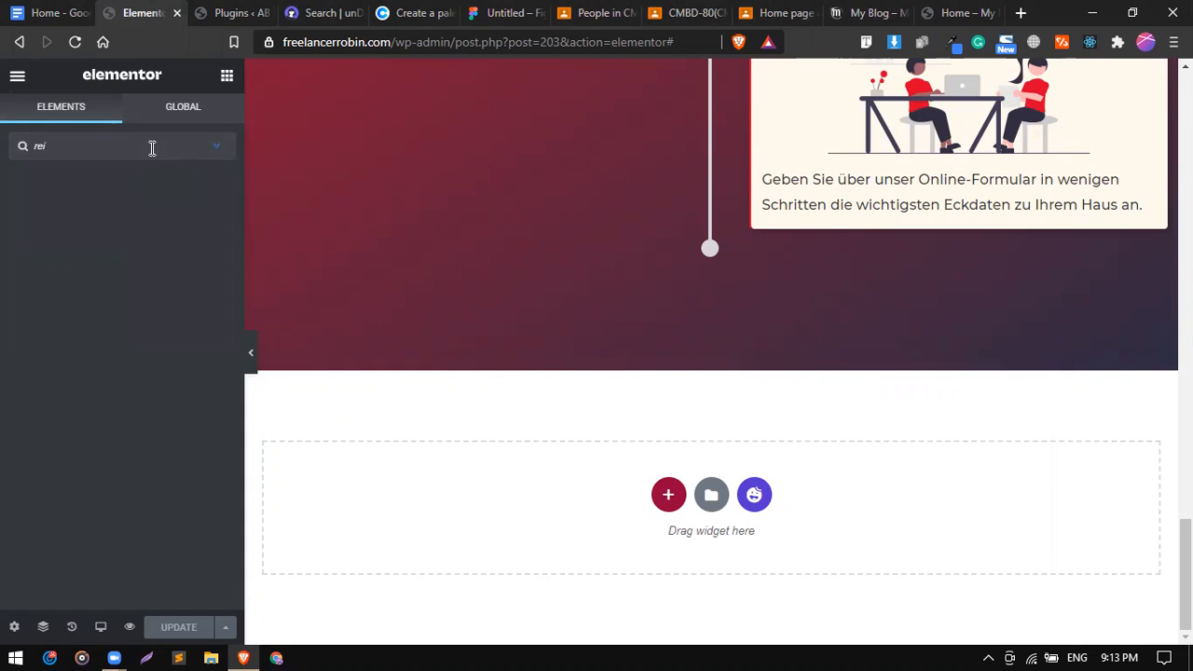
{"action": "type", "text": "vi"}
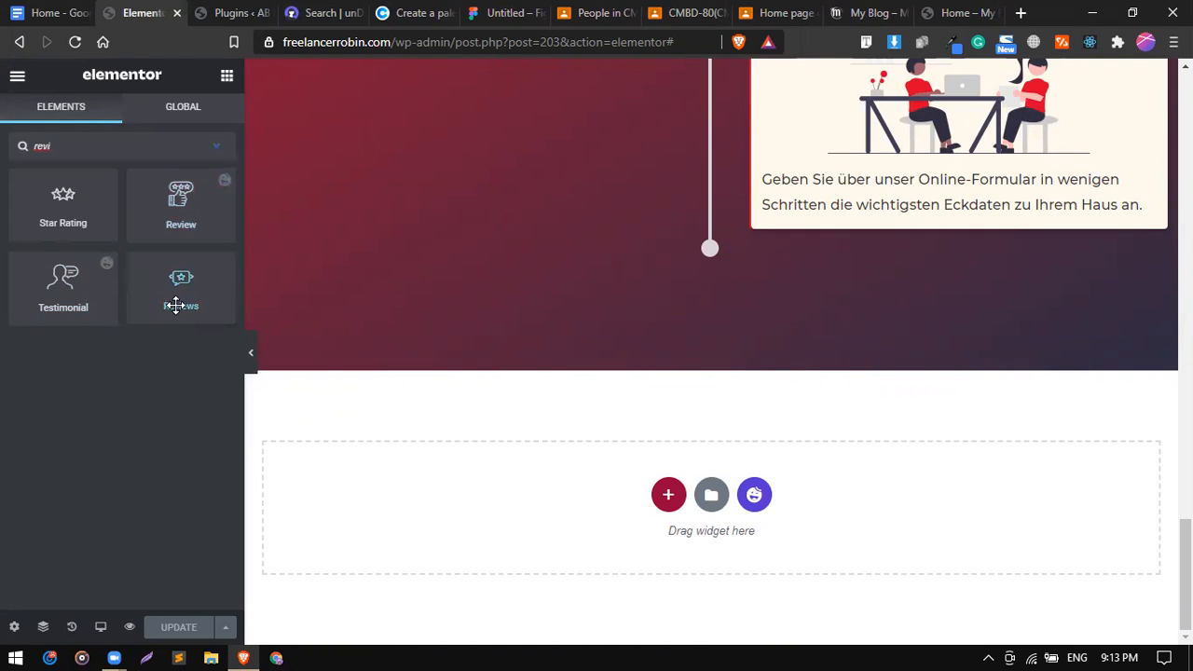
{"action": "left_click_drag", "start_coordinate": [175, 306], "coordinate": [476, 438]}
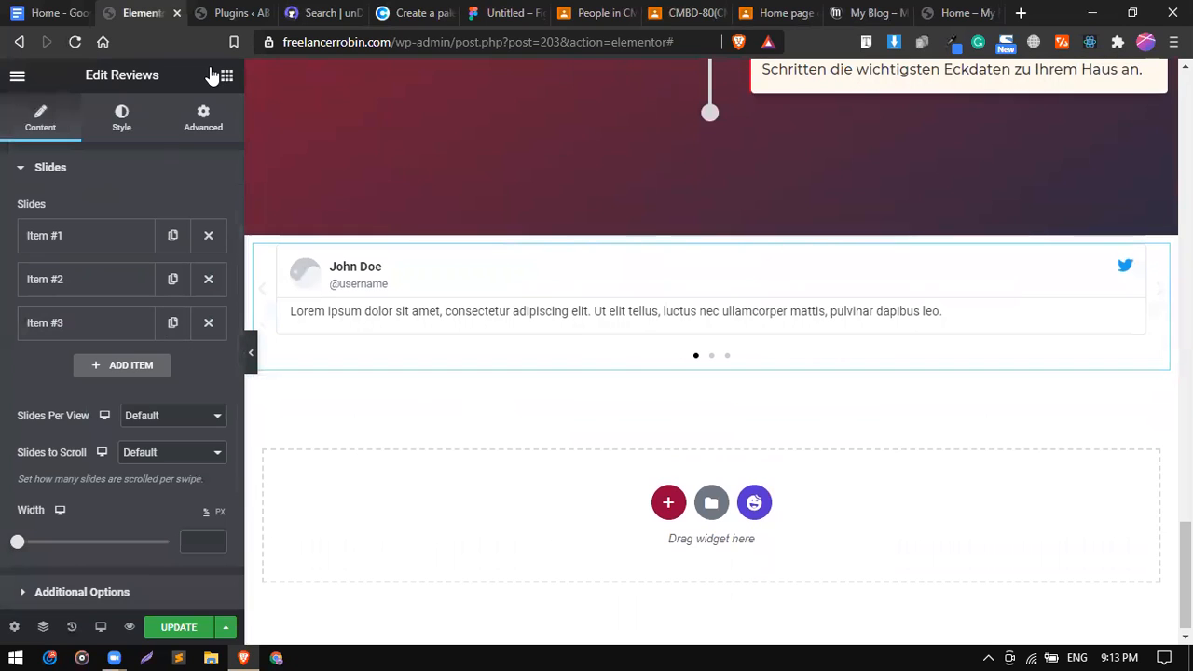
{"action": "left_click", "coordinate": [227, 76]}
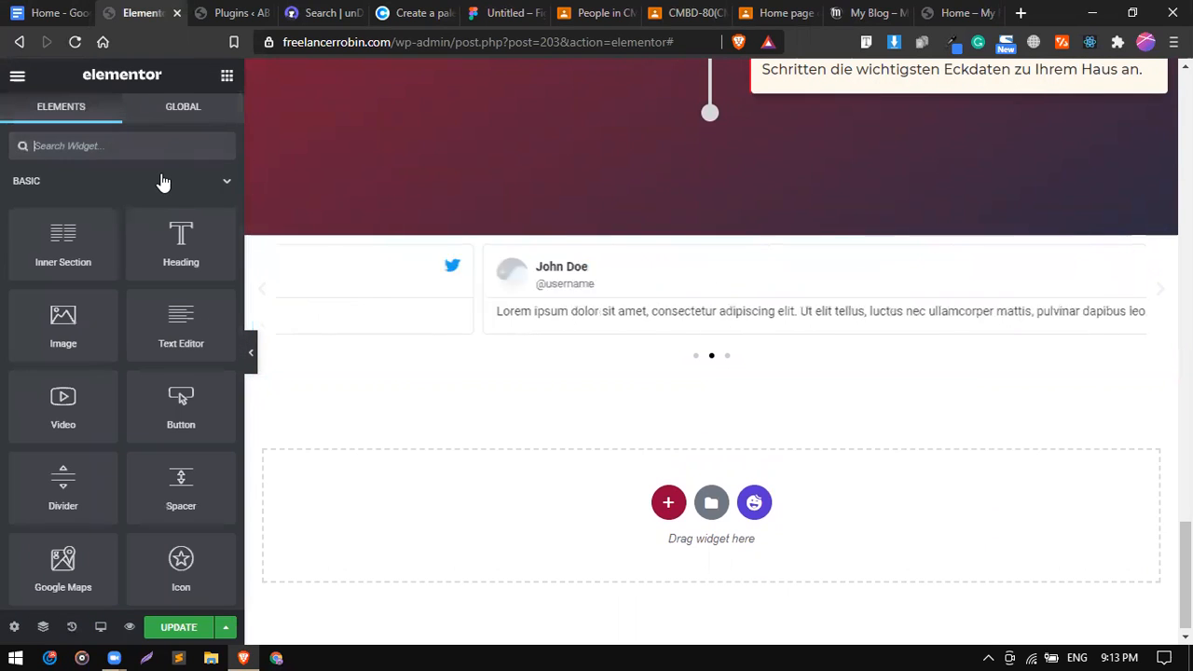
{"action": "type", "text": "revi"}
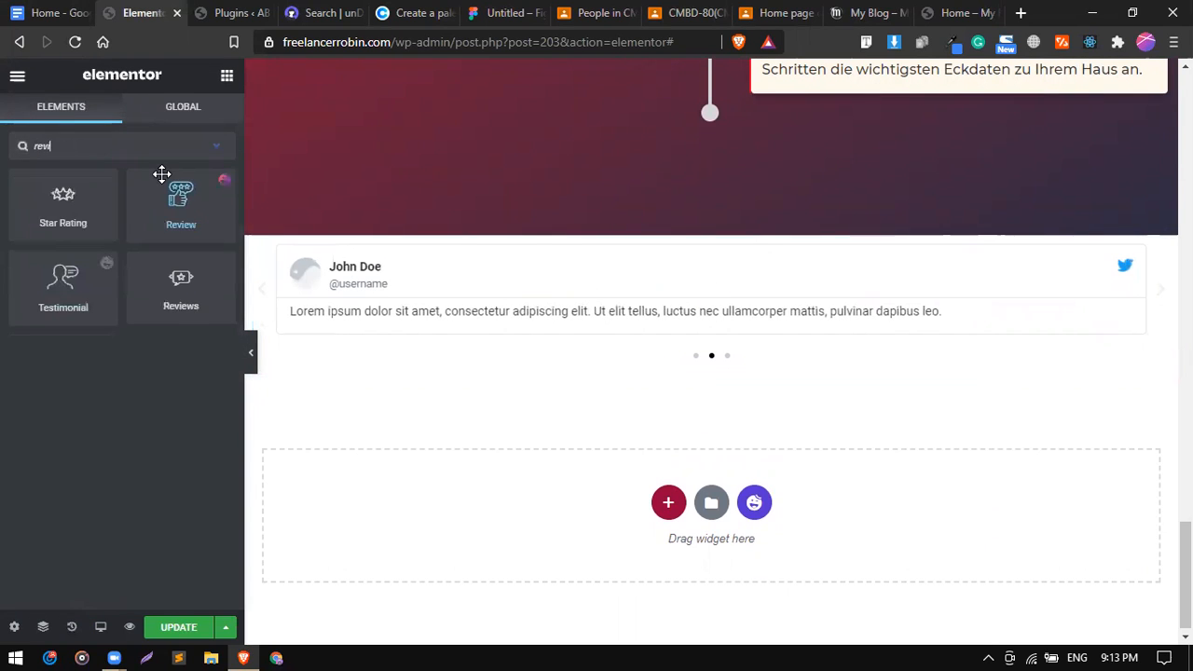
Place a single Review widget below the Reviews carousel and open its settings.
{"action": "left_click_drag", "start_coordinate": [177, 201], "coordinate": [442, 494]}
{"action": "scroll", "coordinate": [536, 447], "scroll_direction": "down", "scroll_amount": 1}
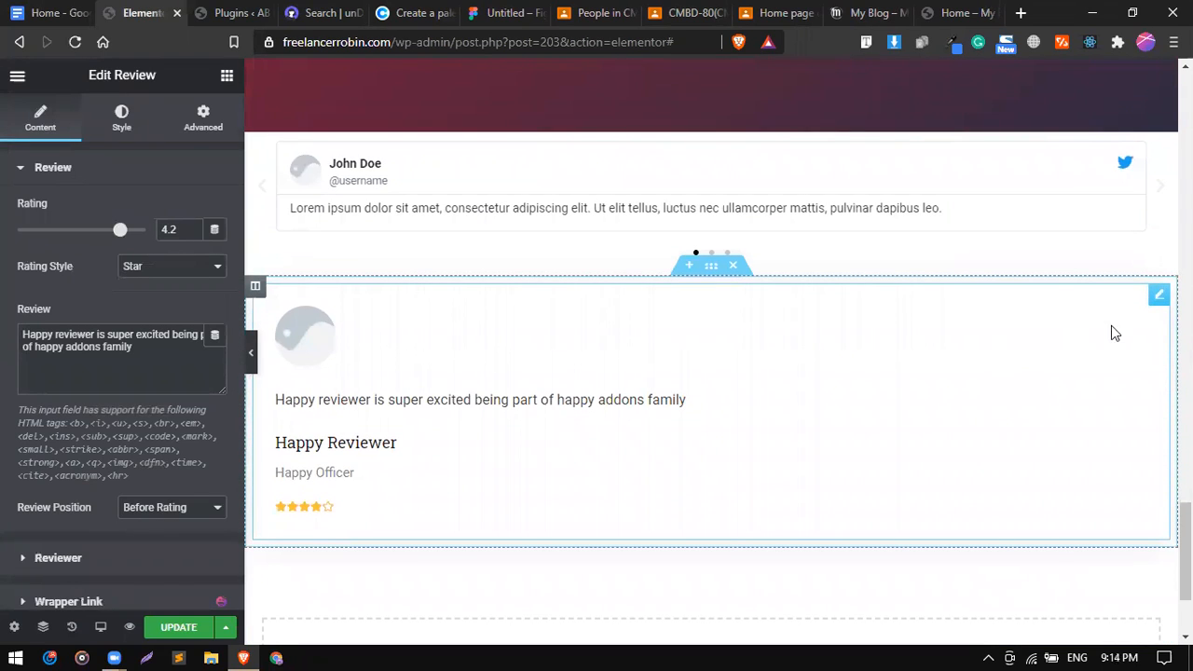
{"action": "left_click", "coordinate": [1158, 304]}
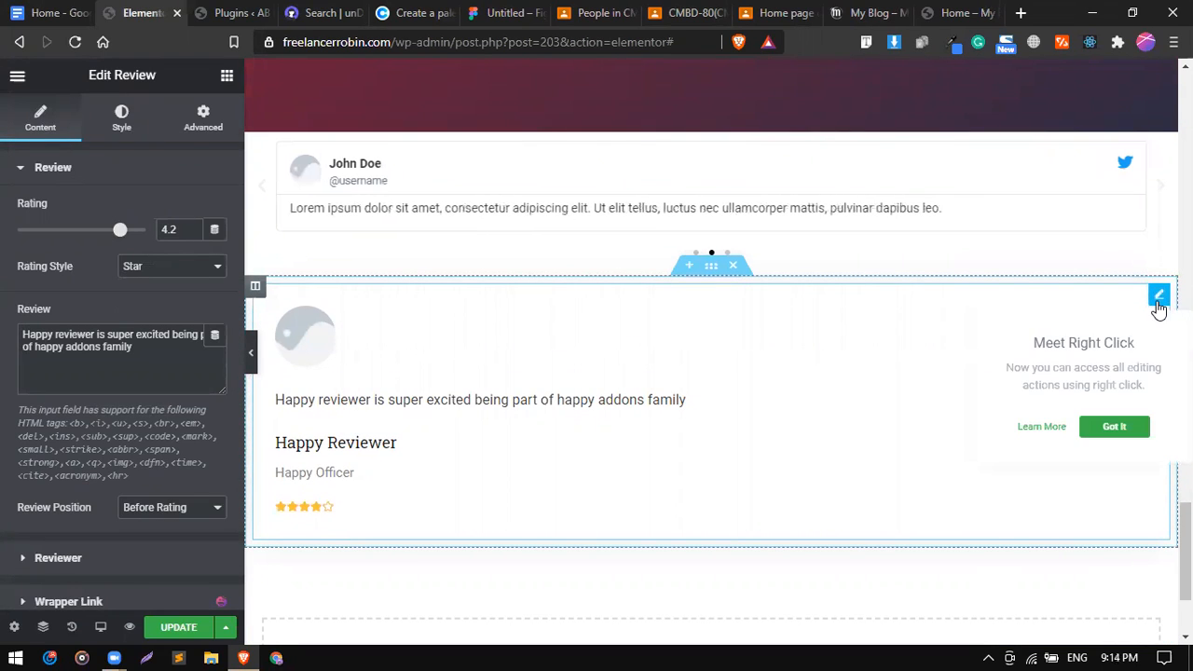
{"action": "scroll", "coordinate": [134, 411], "scroll_direction": "down", "scroll_amount": 1}
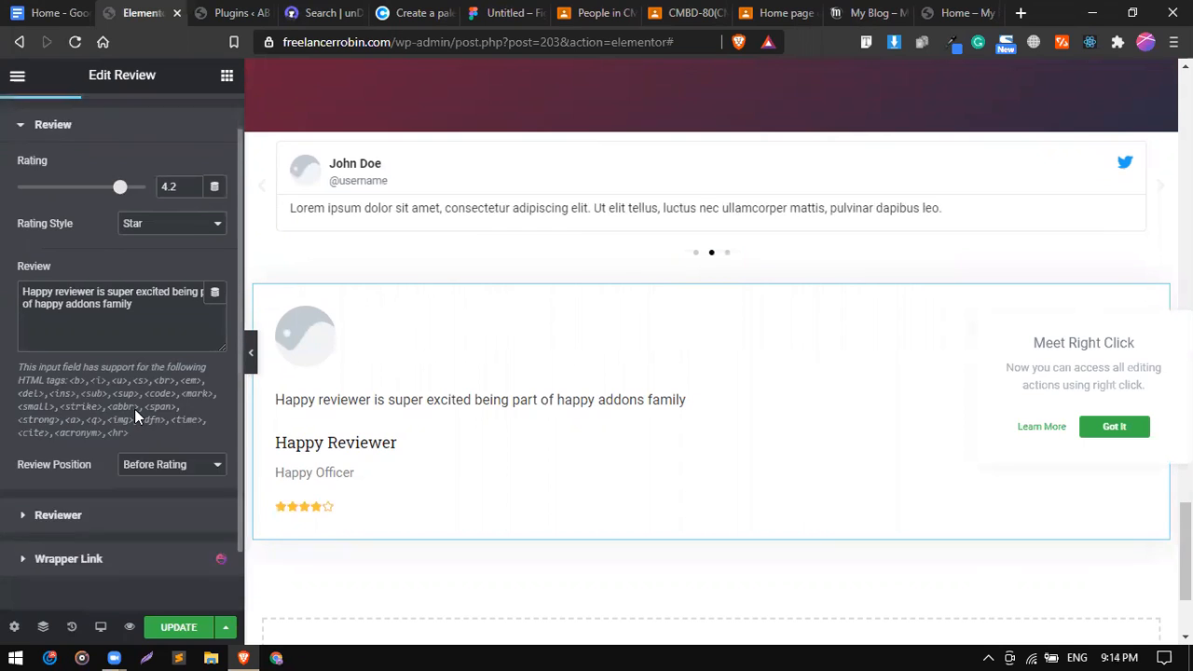
Inspect the Review widget's Reviewer (name, photo, job title) and Review text and rating settings.
{"action": "left_click", "coordinate": [82, 445]}
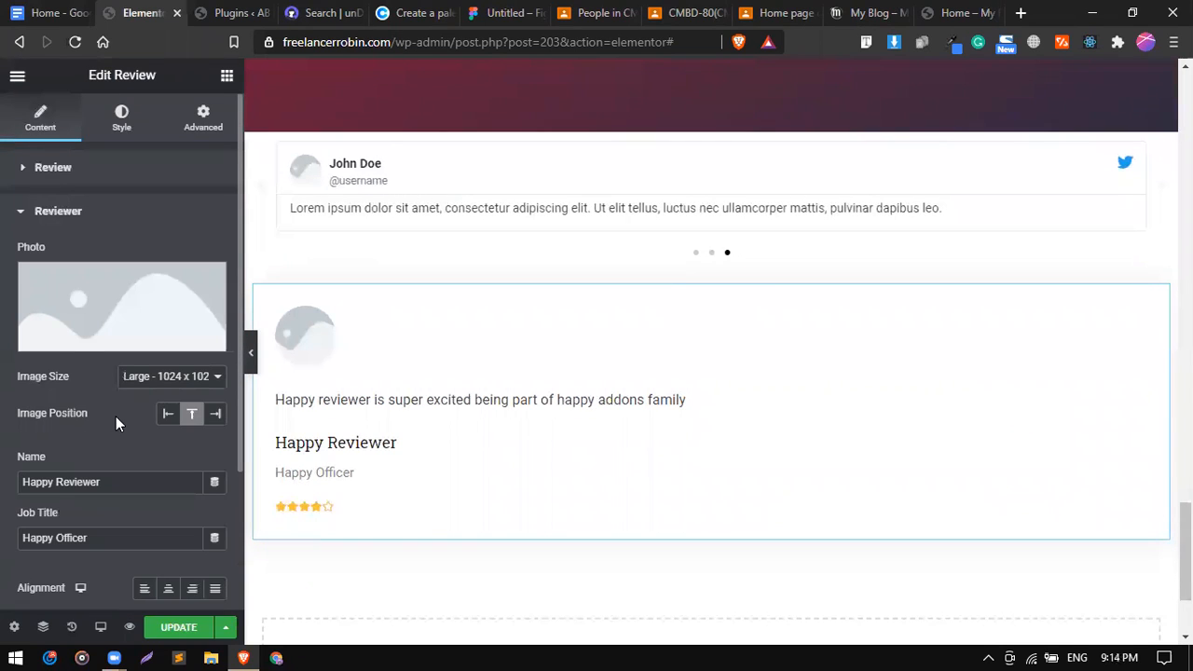
{"action": "scroll", "coordinate": [116, 416], "scroll_direction": "down", "scroll_amount": 3}
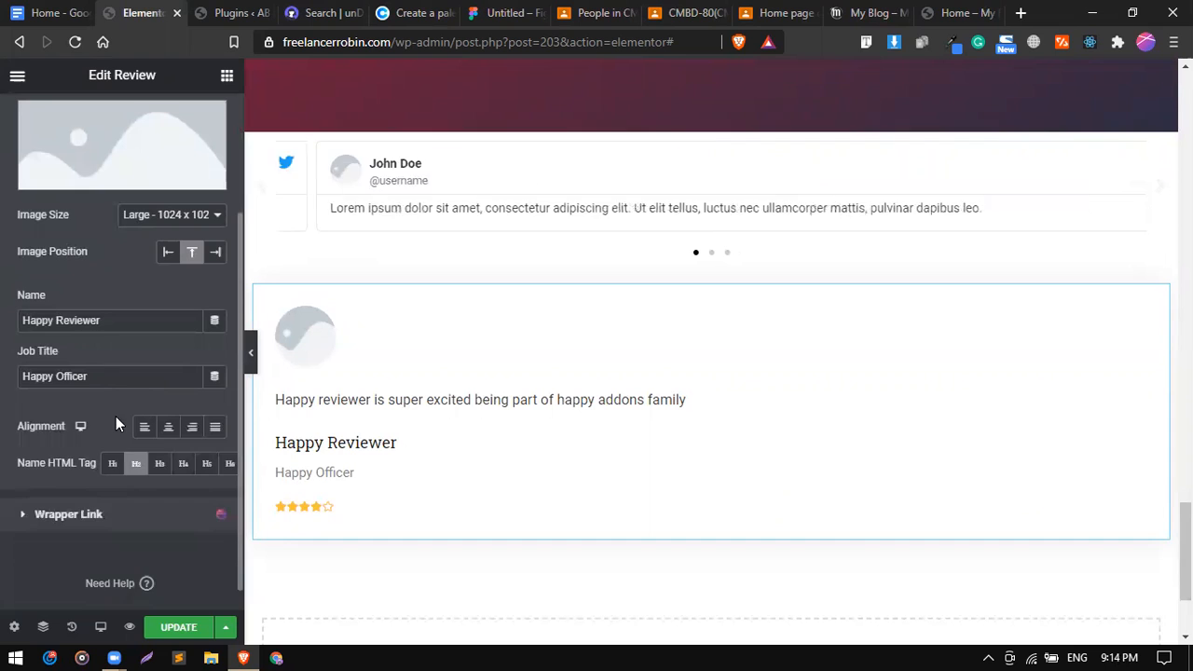
{"action": "scroll", "coordinate": [116, 415], "scroll_direction": "up", "scroll_amount": 3}
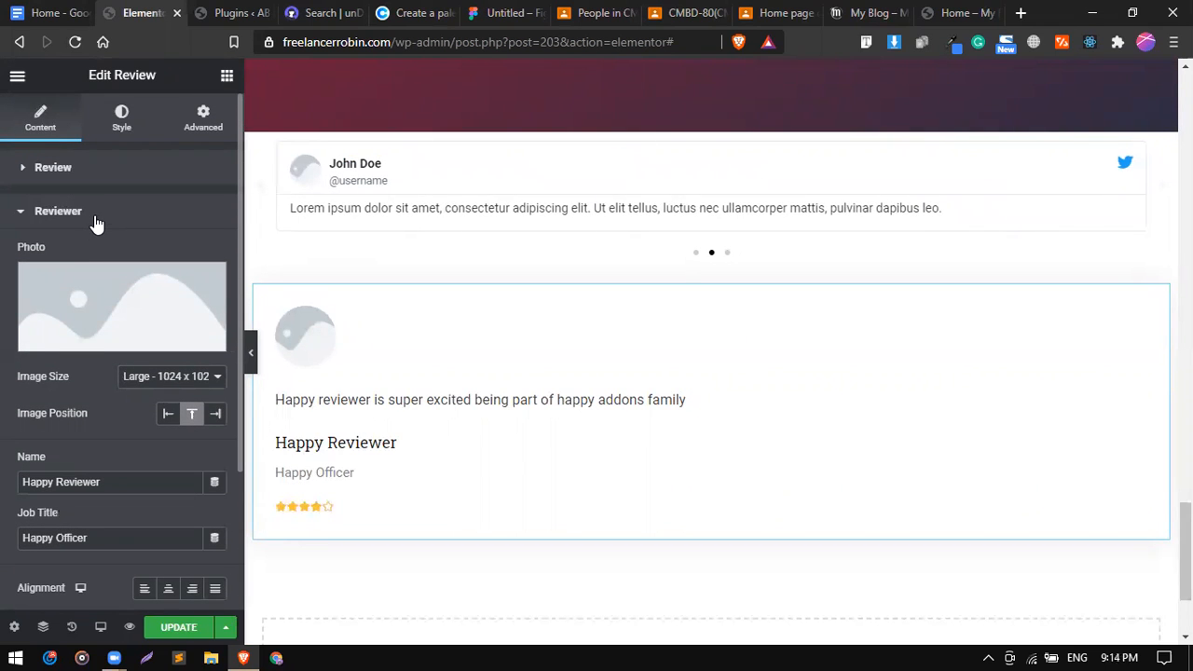
{"action": "left_click", "coordinate": [96, 222]}
{"action": "left_click", "coordinate": [92, 173]}
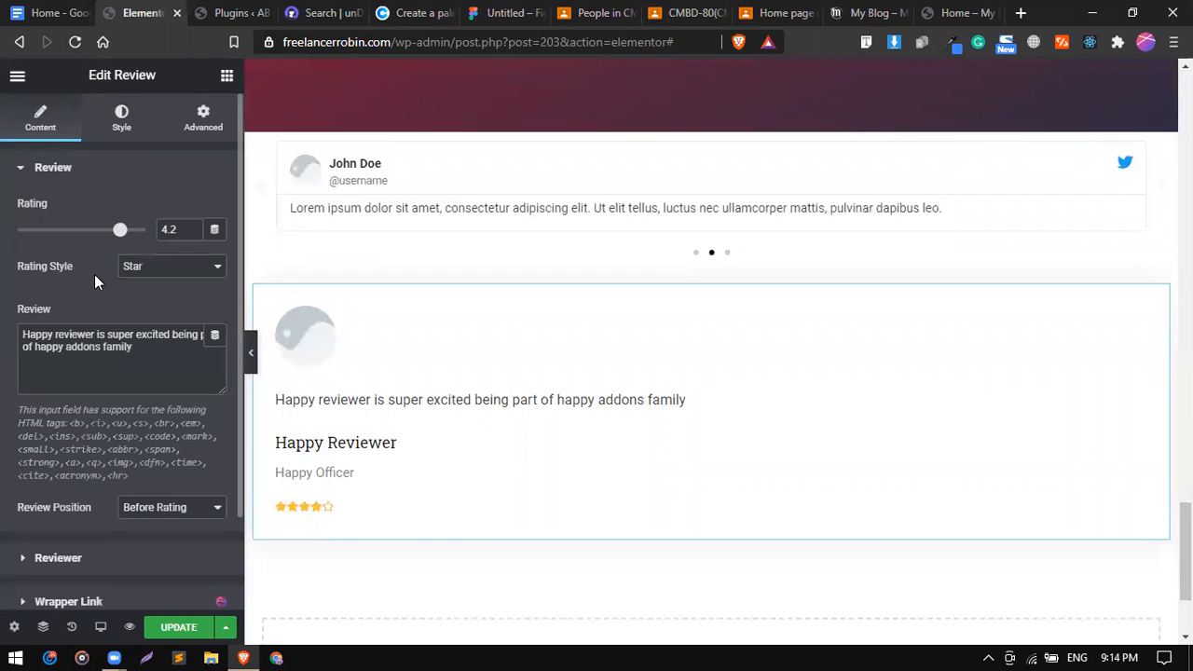
{"action": "scroll", "coordinate": [90, 296], "scroll_direction": "down", "scroll_amount": 1}
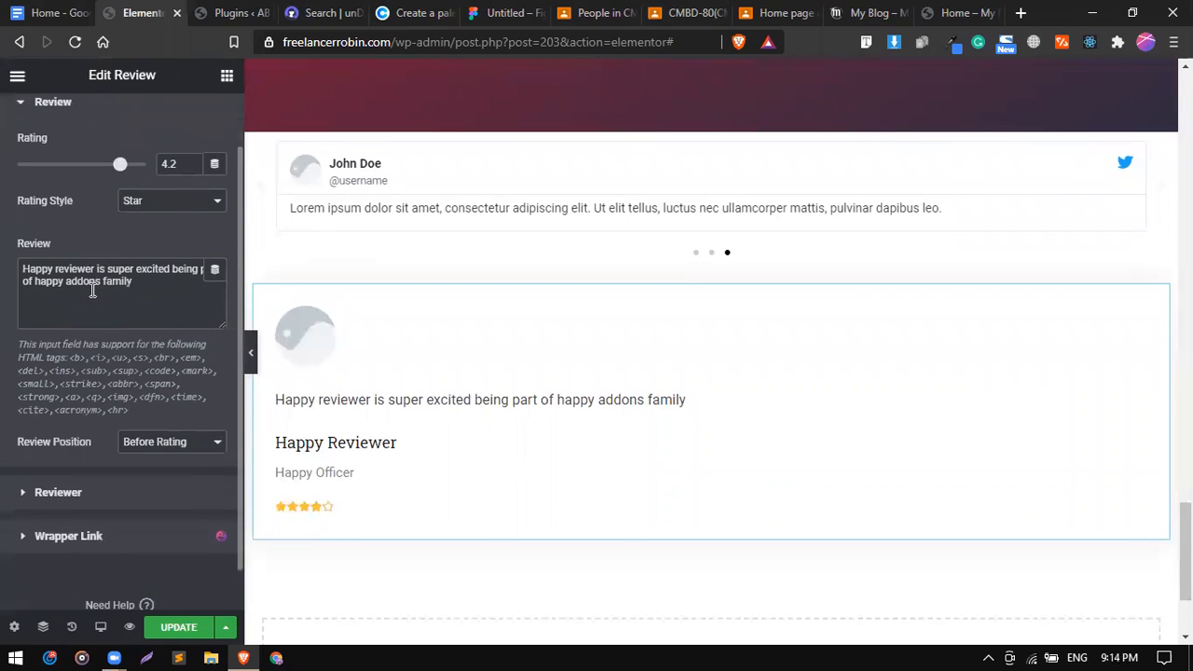
{"action": "scroll", "coordinate": [90, 288], "scroll_direction": "up", "scroll_amount": 1}
{"action": "scroll", "coordinate": [418, 318], "scroll_direction": "up", "scroll_amount": 1}
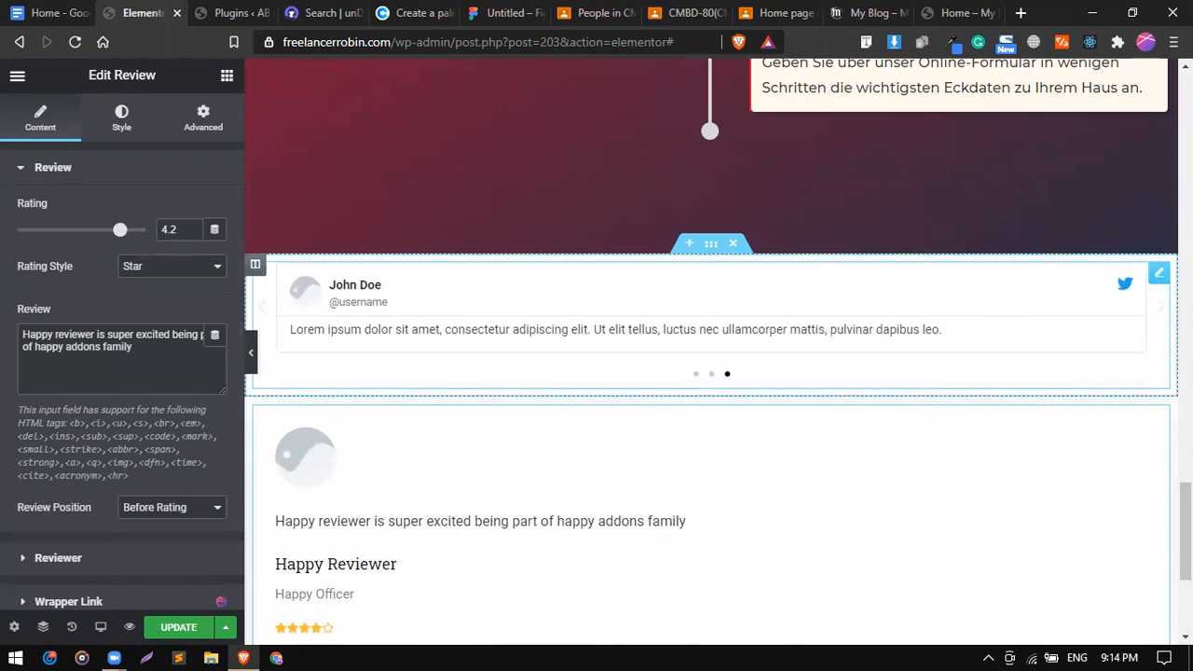
Try 1, 2 and 3 slides per view on the Reviews carousel, settling on three.
{"action": "left_click", "coordinate": [1159, 272]}
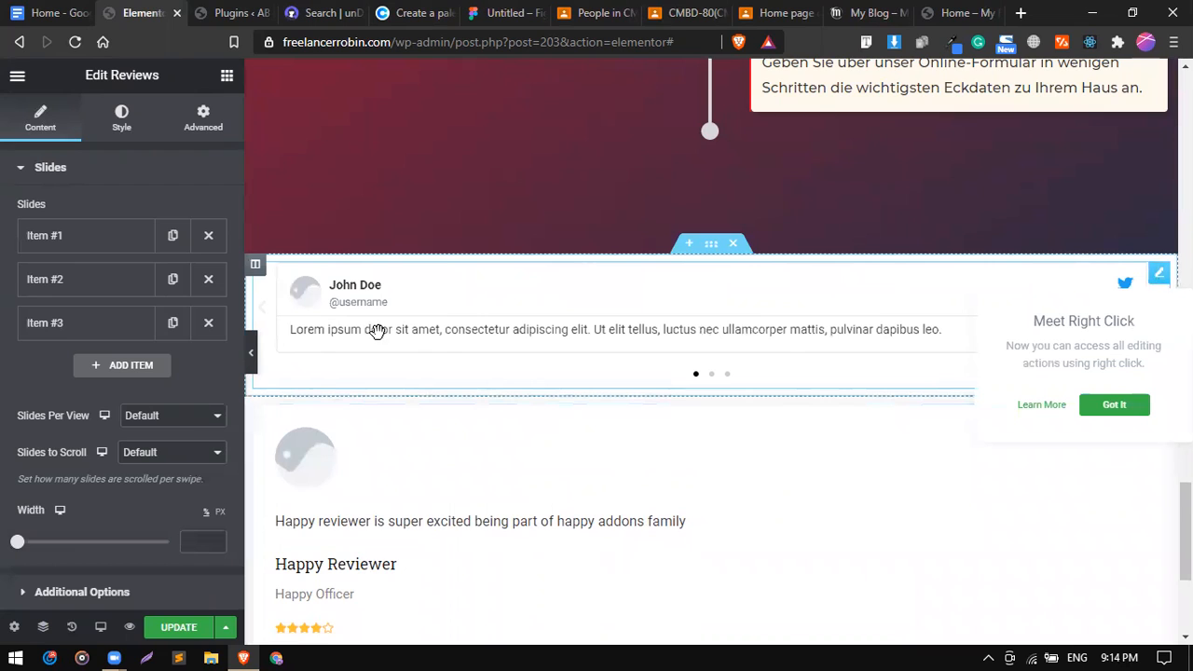
{"action": "scroll", "coordinate": [47, 416], "scroll_direction": "down", "scroll_amount": 2}
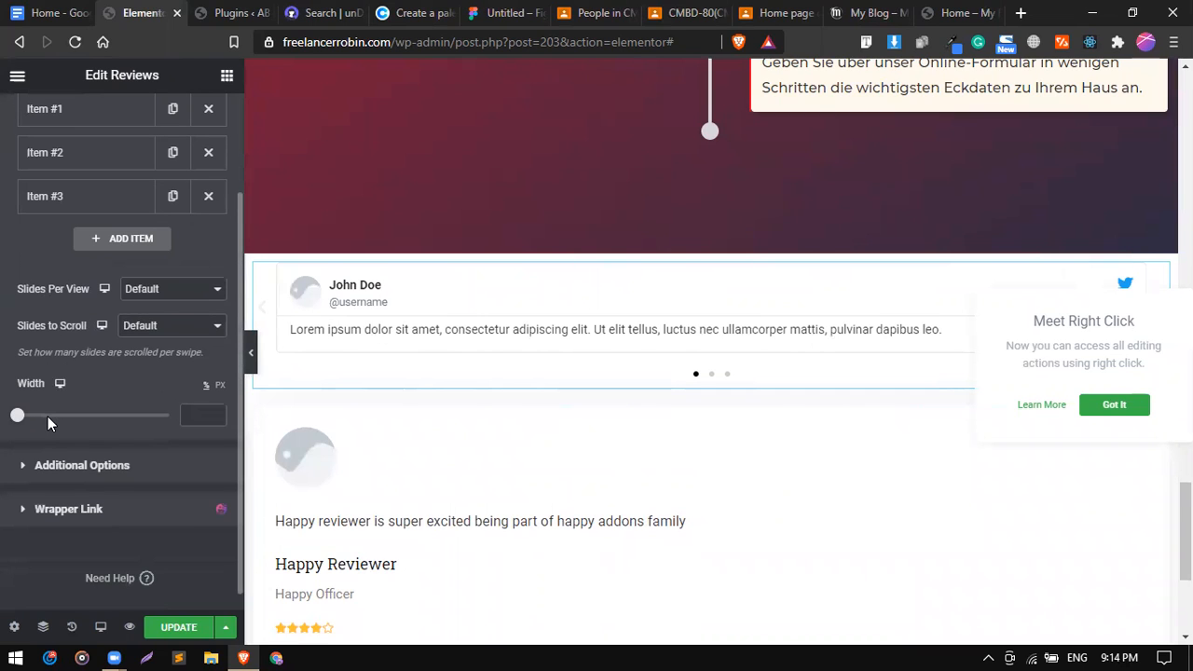
{"action": "left_click", "coordinate": [151, 291]}
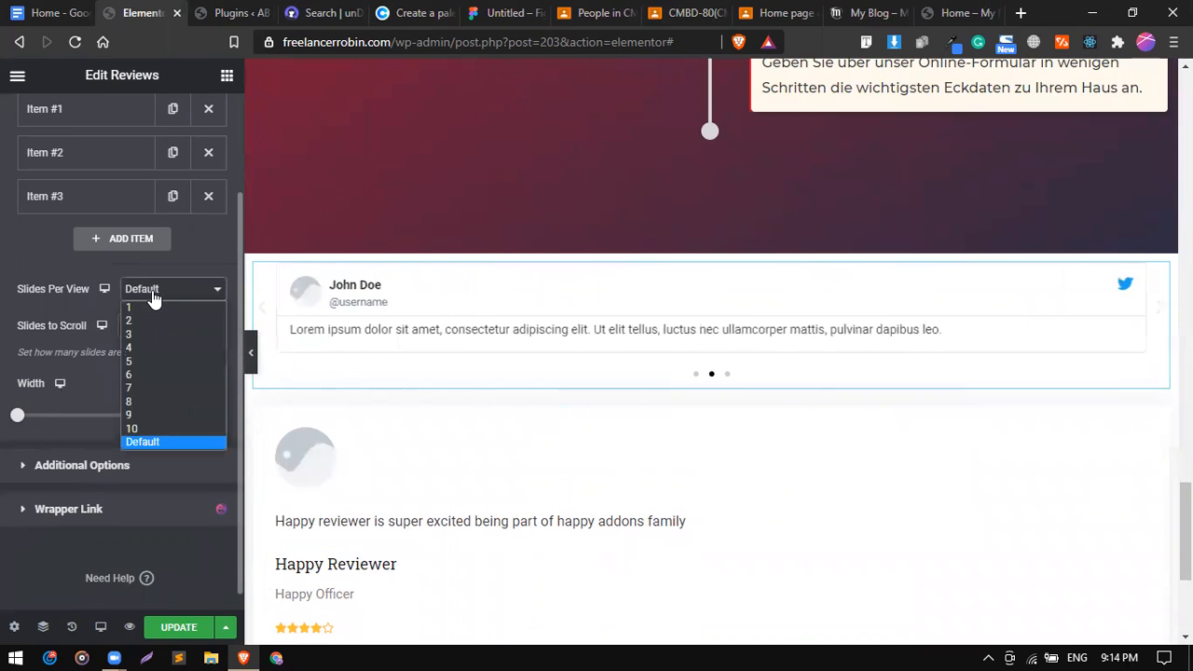
{"action": "left_click", "coordinate": [142, 334]}
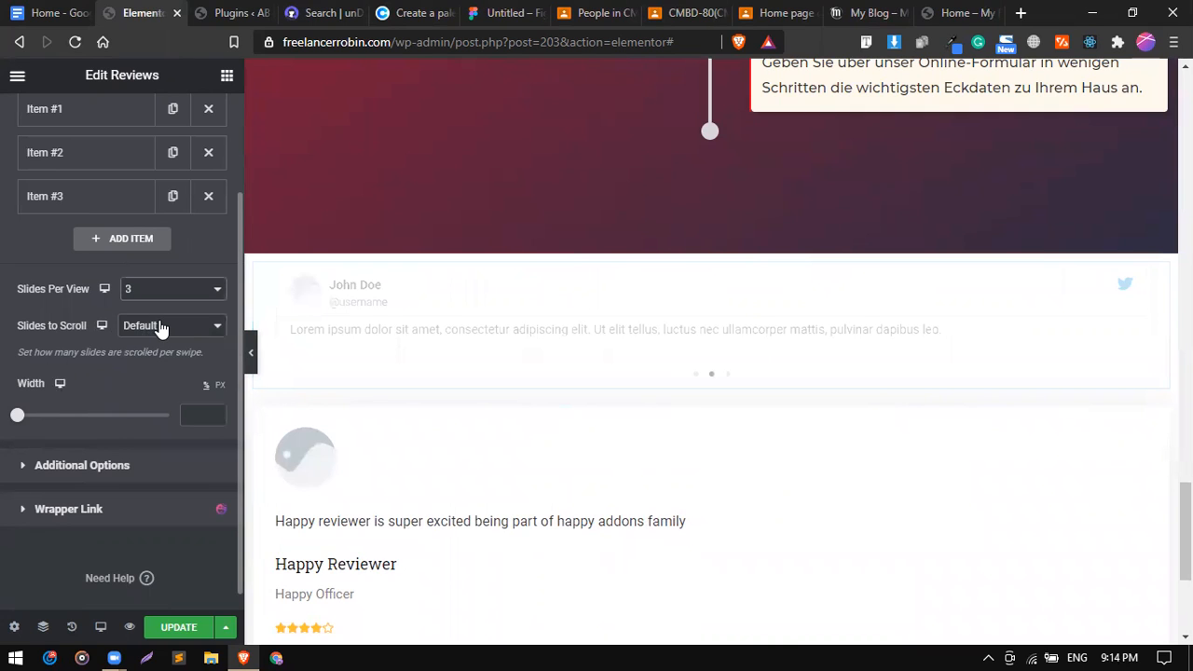
{"action": "left_click", "coordinate": [140, 326]}
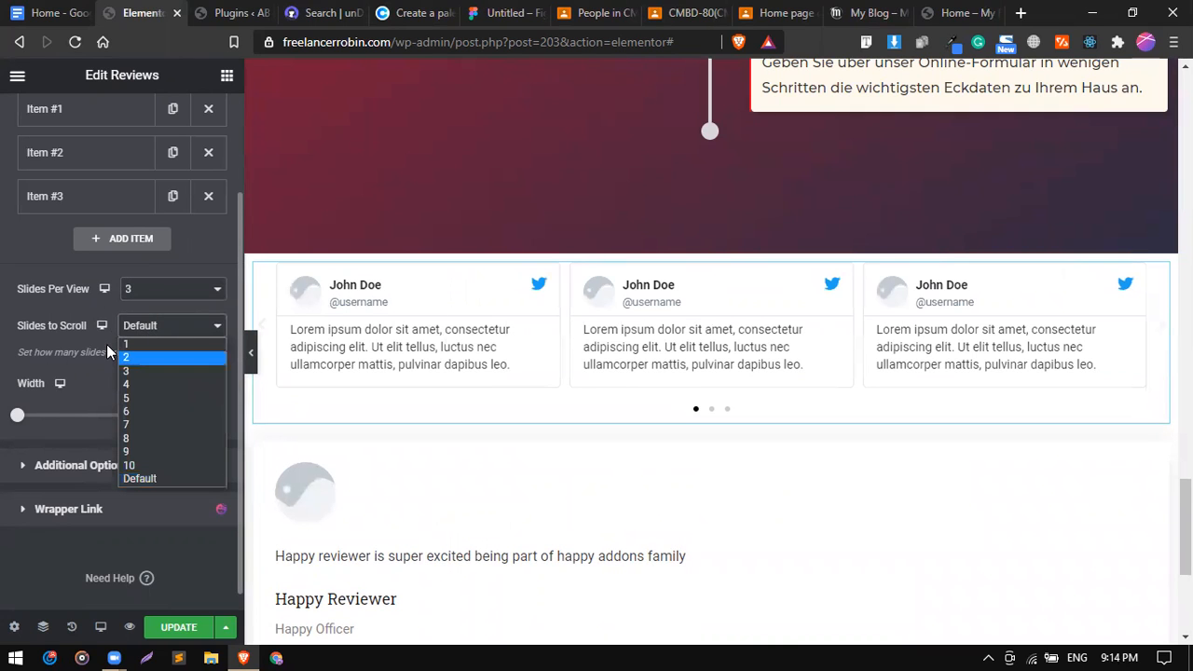
{"action": "left_click", "coordinate": [153, 293]}
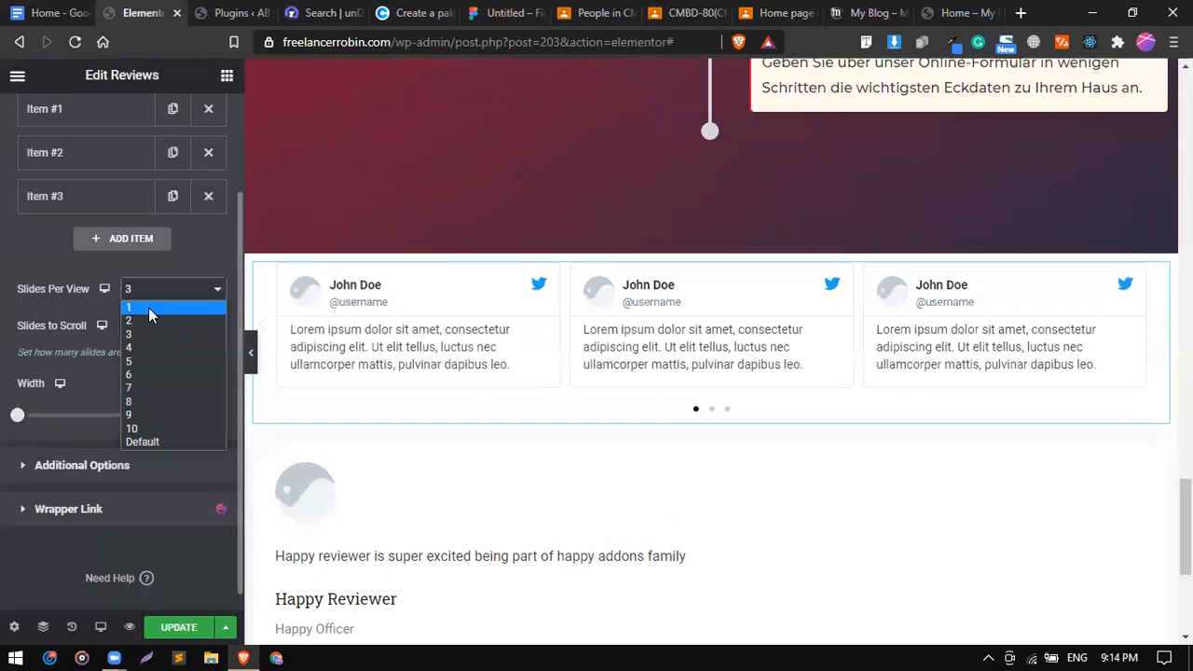
{"action": "left_click", "coordinate": [148, 308]}
{"action": "left_click", "coordinate": [159, 294]}
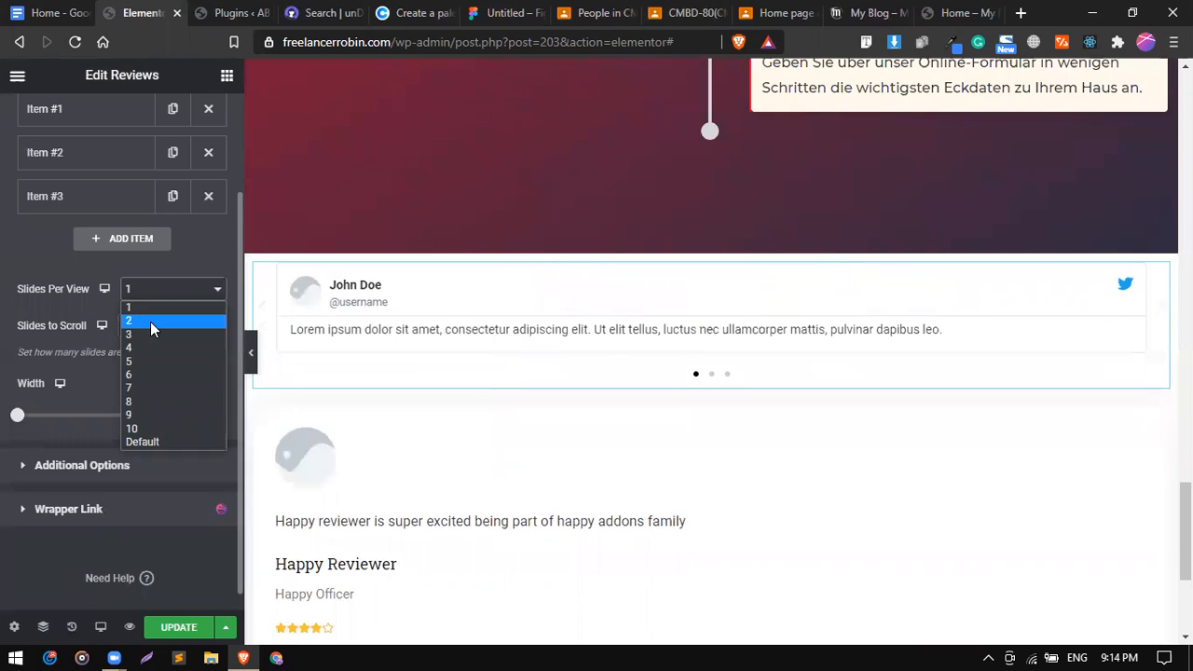
{"action": "left_click", "coordinate": [150, 322]}
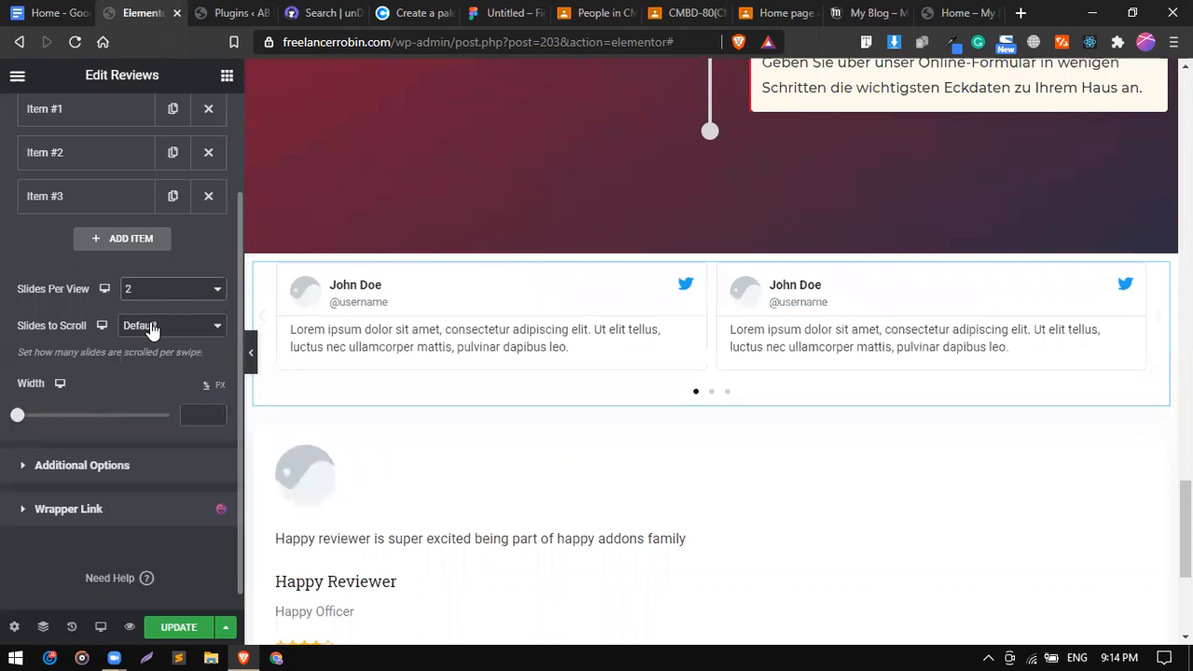
{"action": "left_click", "coordinate": [170, 292]}
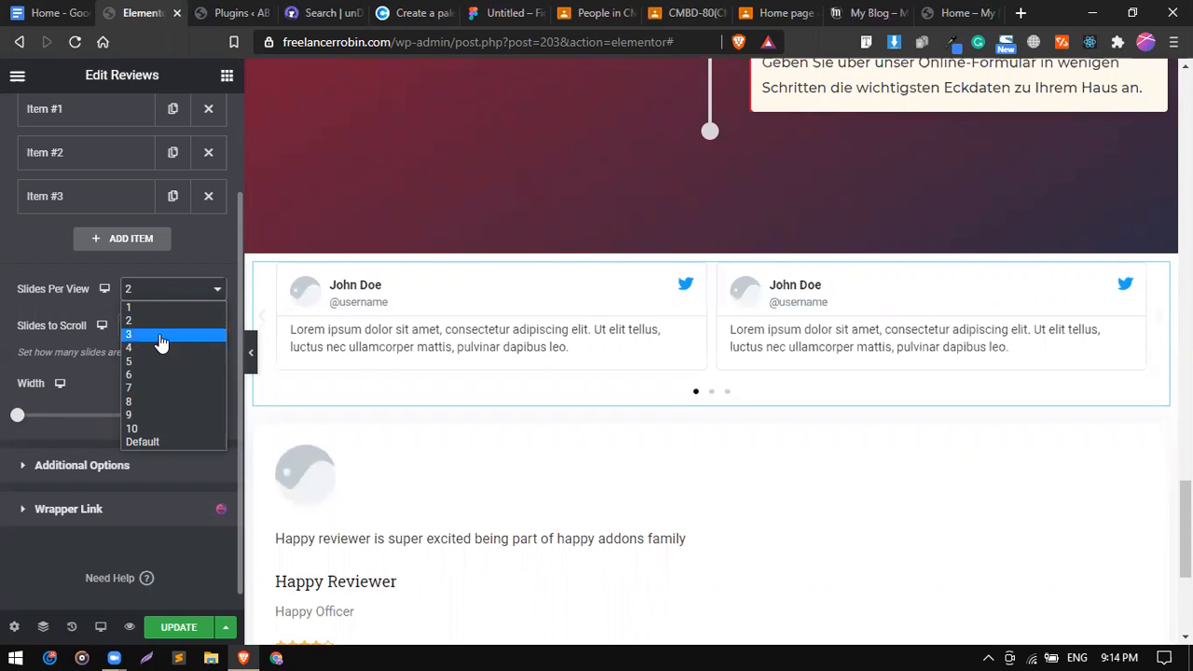
{"action": "left_click", "coordinate": [160, 337]}
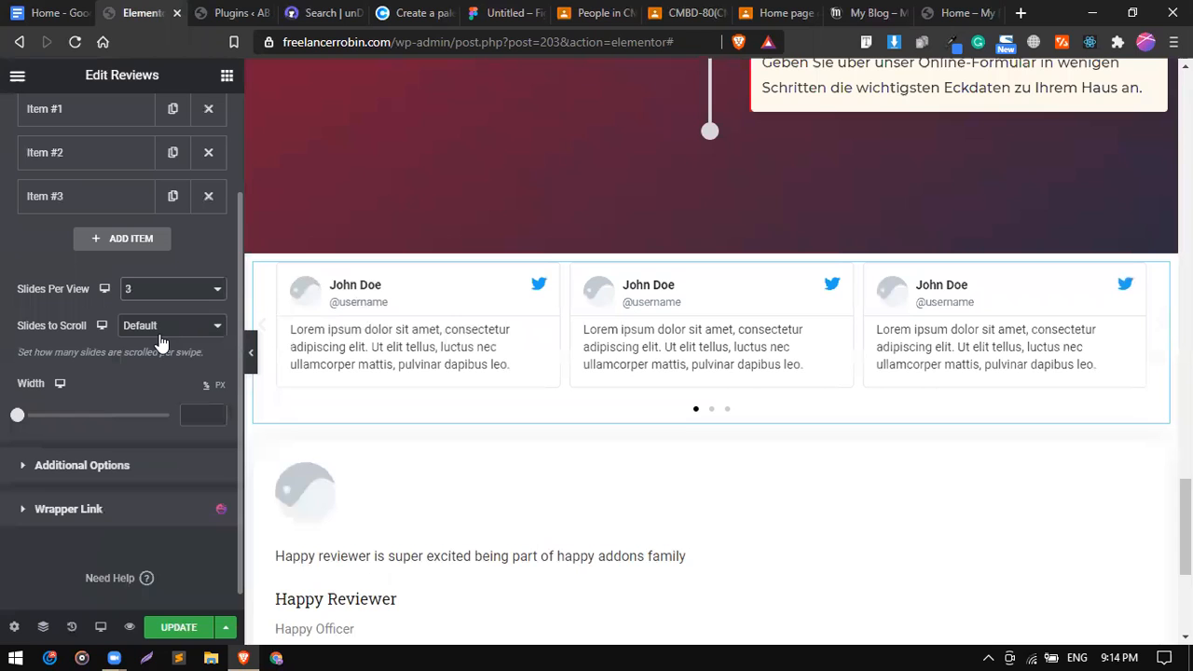
{"action": "scroll", "coordinate": [485, 500], "scroll_direction": "down", "scroll_amount": 2}
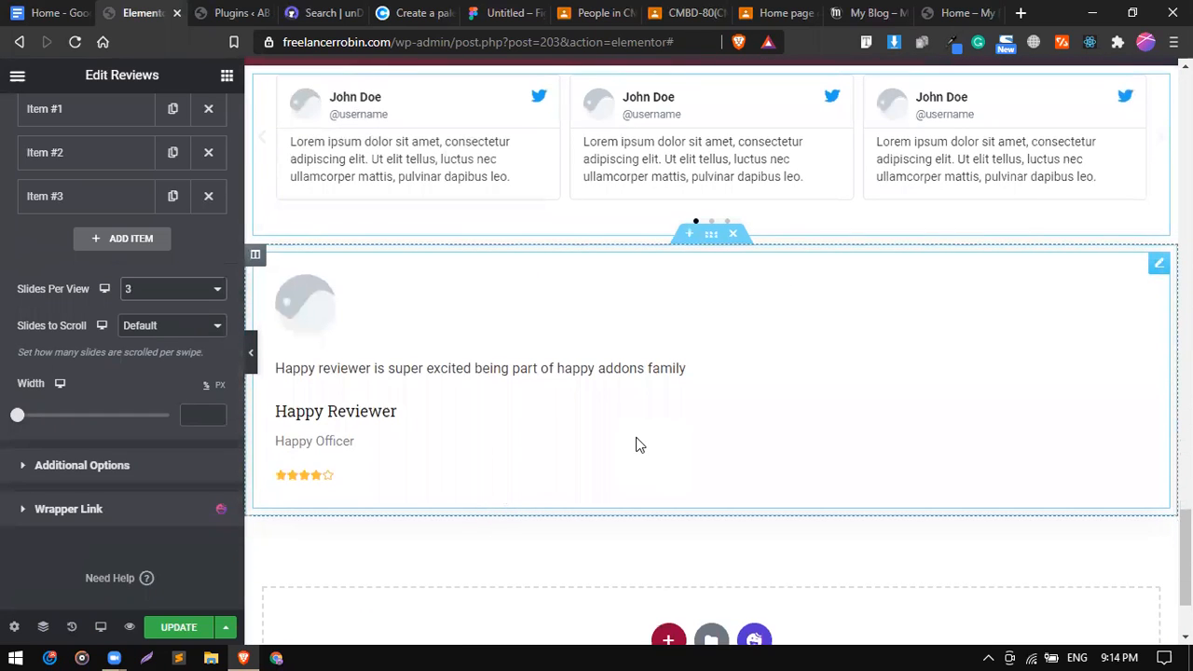
Delete the Happy Reviewer widget and the empty section below the carousel.
{"action": "right_click", "coordinate": [783, 338]}
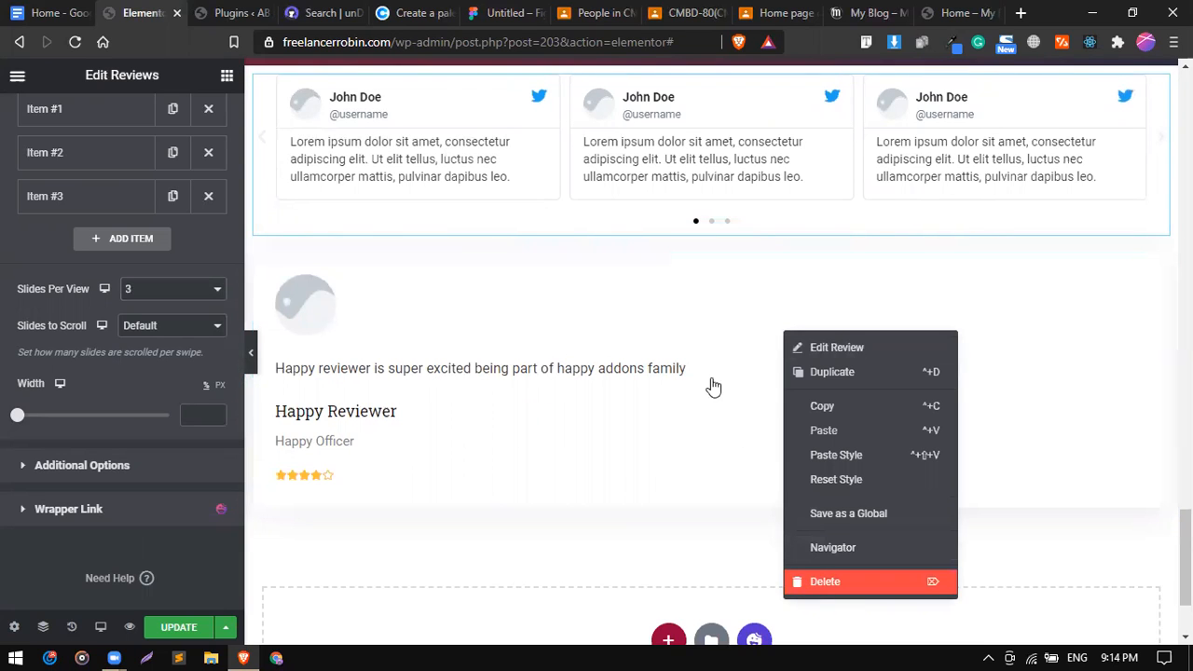
{"action": "key", "text": "Delete"}
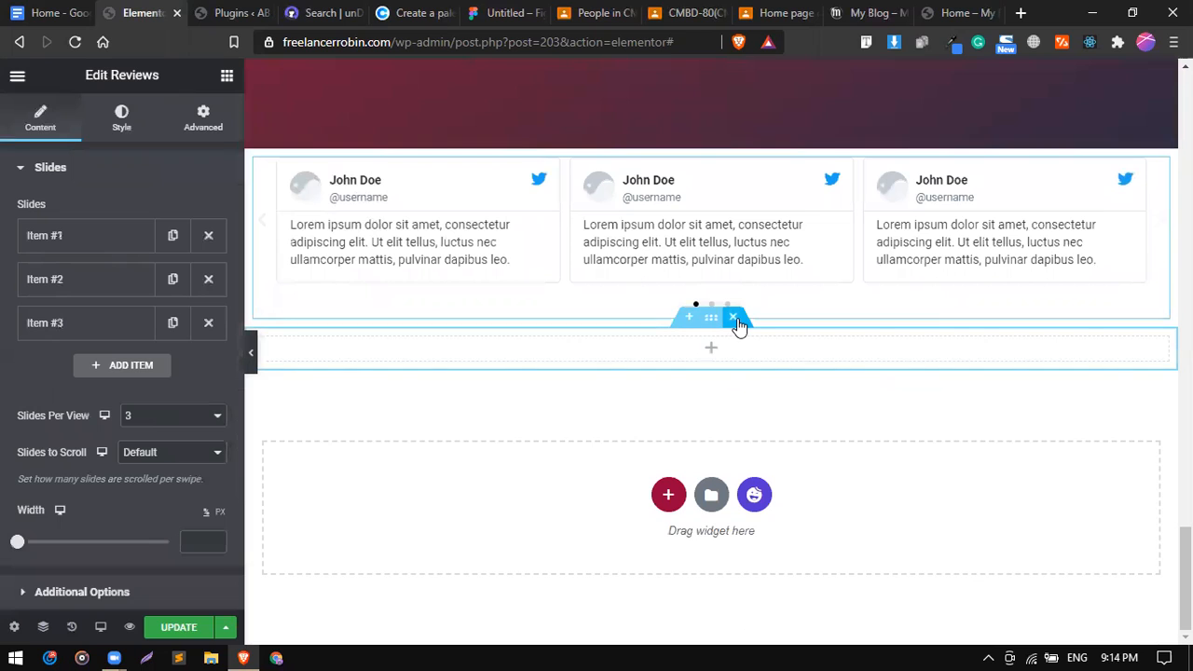
{"action": "left_click", "coordinate": [737, 322]}
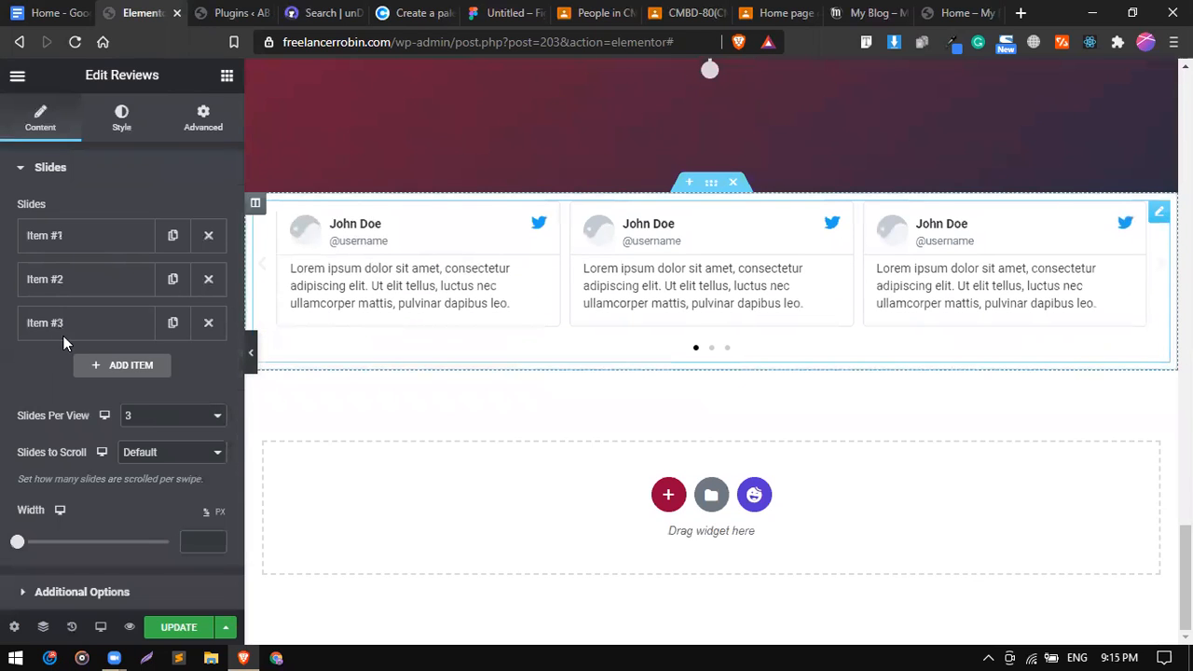
{"action": "scroll", "coordinate": [62, 451], "scroll_direction": "down", "scroll_amount": 2}
{"action": "scroll", "coordinate": [63, 360], "scroll_direction": "up", "scroll_amount": 2}
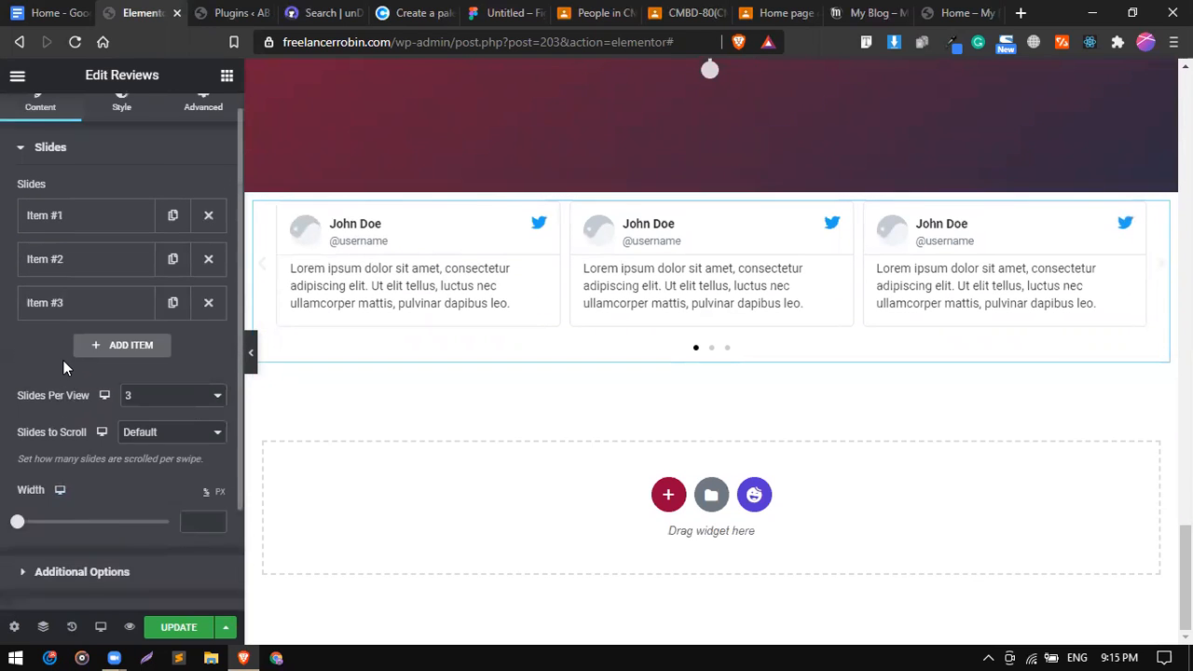
Replace the first review card's Twitter icon with the WordPress icon from the Icon Library.
{"action": "left_click", "coordinate": [80, 250]}
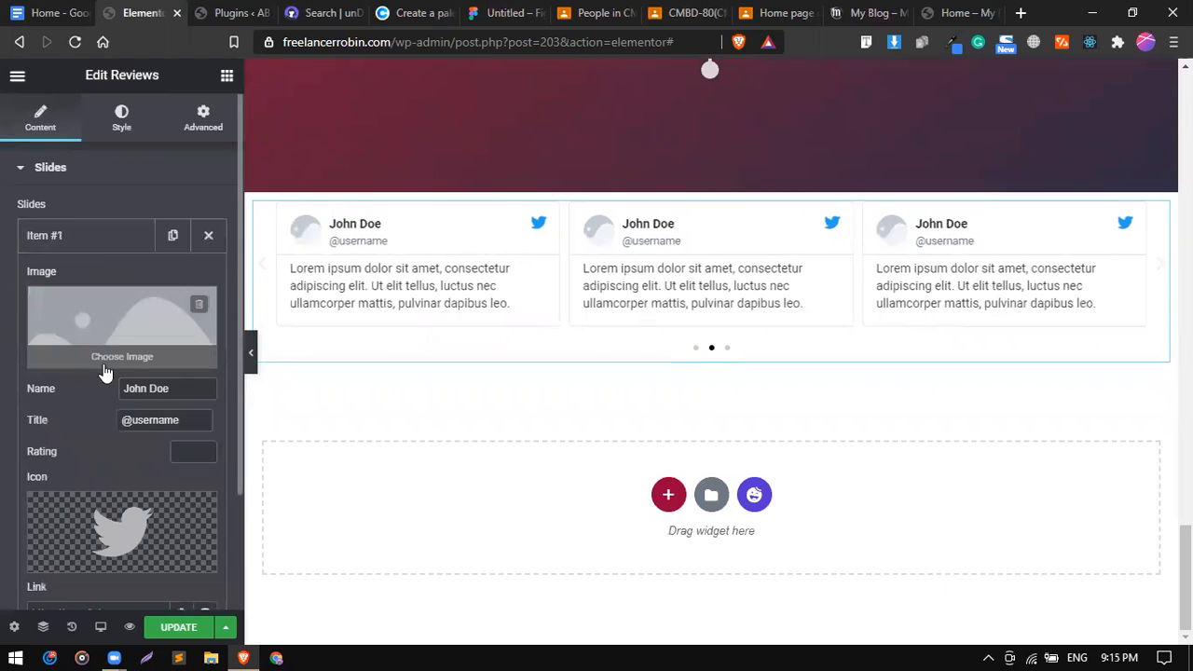
{"action": "left_click", "coordinate": [100, 317]}
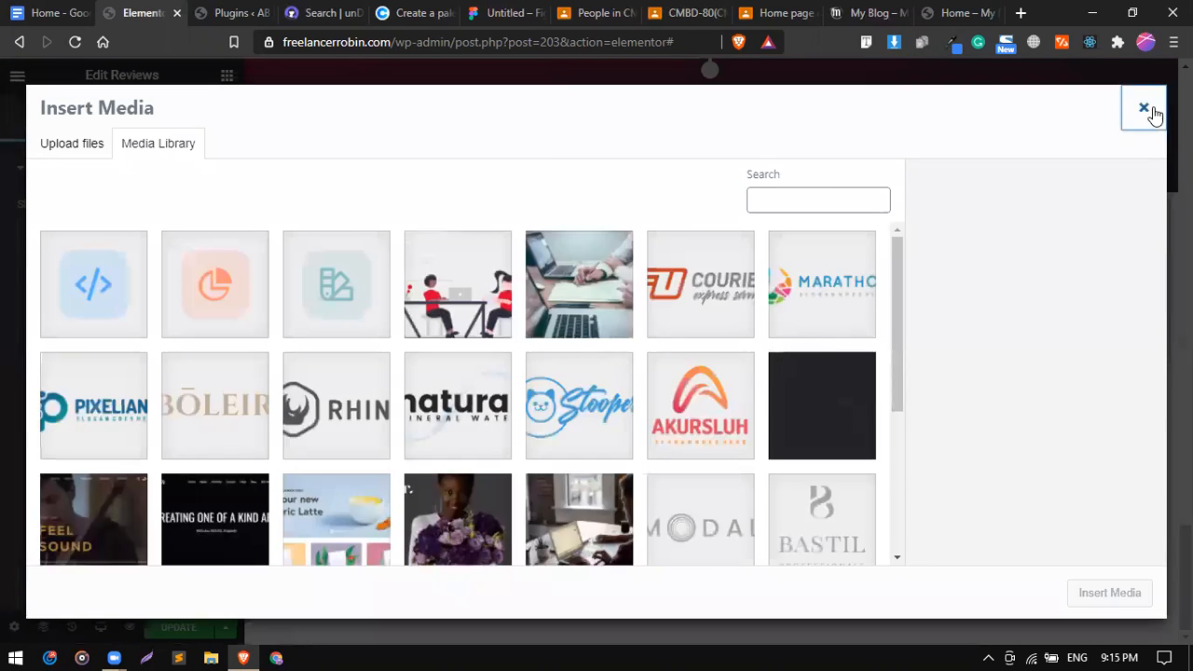
{"action": "left_click", "coordinate": [1145, 108]}
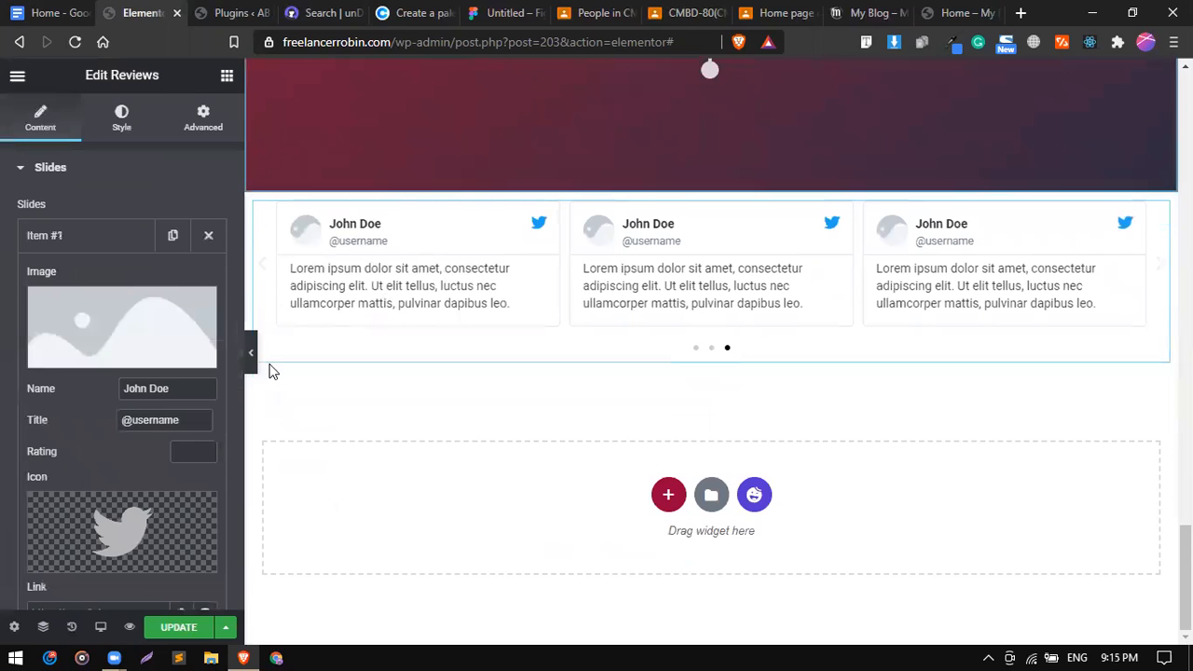
{"action": "double_click", "coordinate": [154, 388]}
{"action": "triple_click", "coordinate": [152, 382]}
{"action": "left_click", "coordinate": [148, 404]}
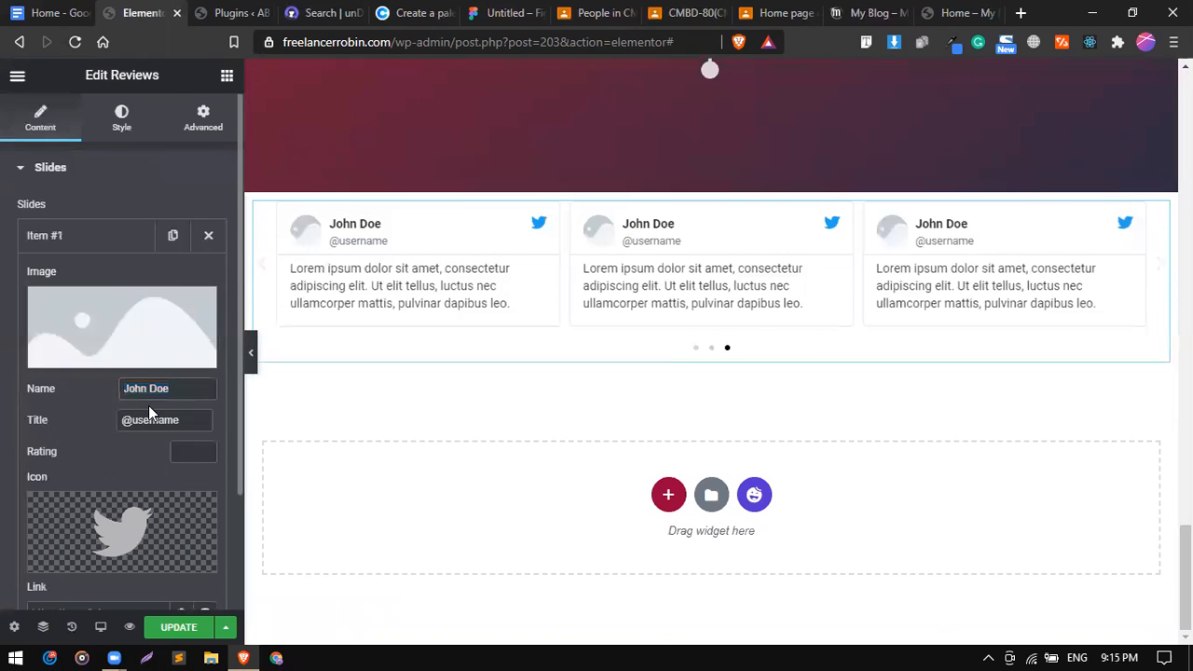
{"action": "left_click", "coordinate": [116, 533]}
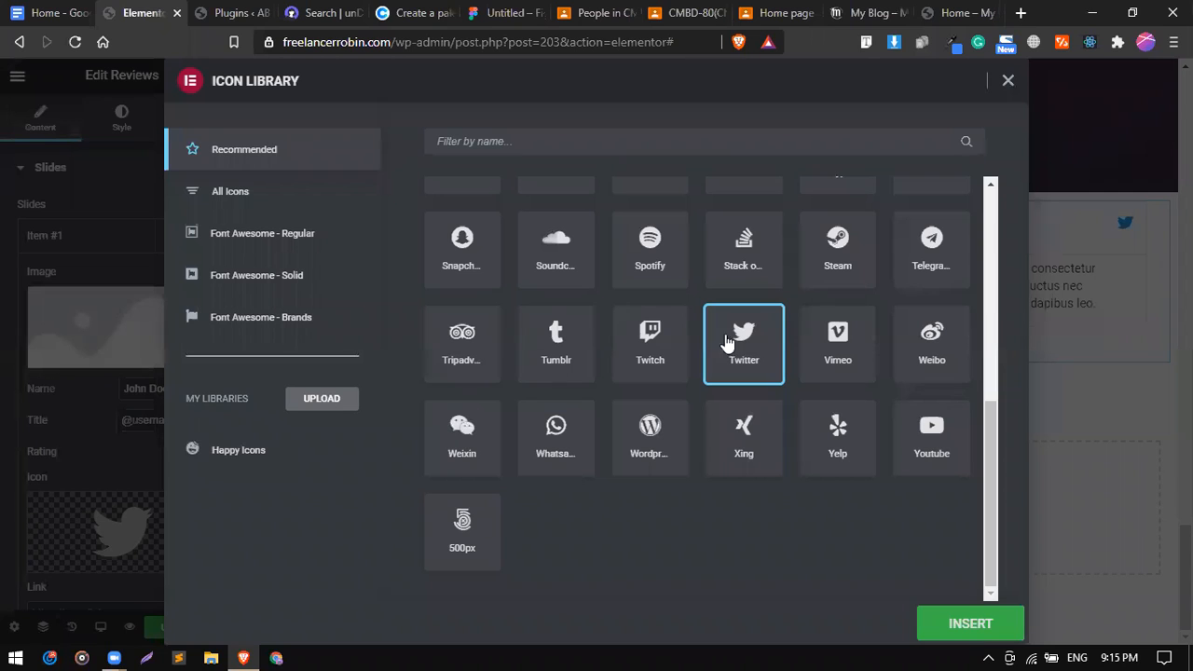
{"action": "left_click", "coordinate": [642, 464]}
{"action": "left_click", "coordinate": [942, 623]}
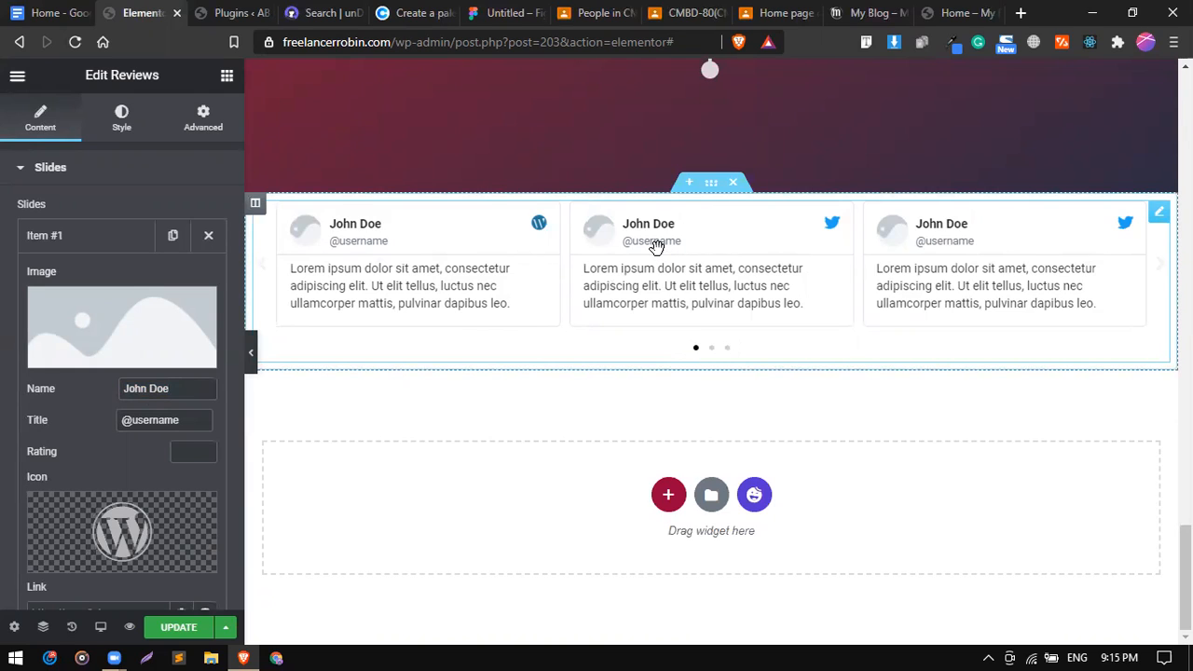
{"action": "left_click", "coordinate": [68, 12]}
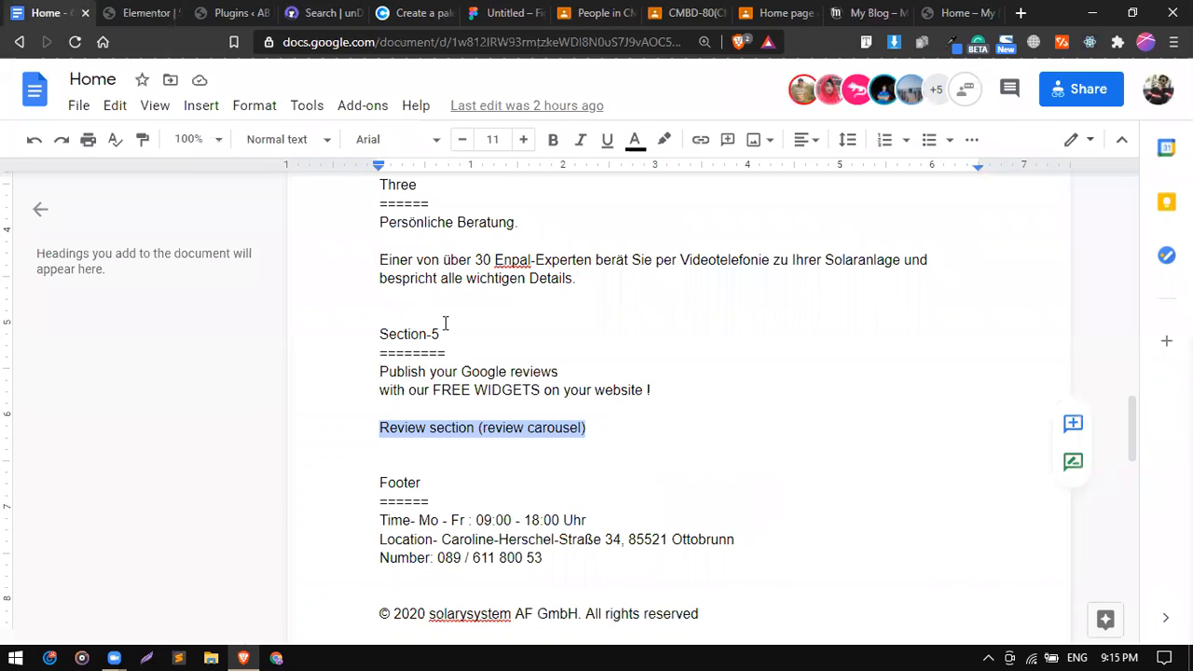
{"action": "scroll", "coordinate": [457, 408], "scroll_direction": "down", "scroll_amount": 3}
{"action": "left_click_drag", "start_coordinate": [382, 331], "coordinate": [593, 331]}
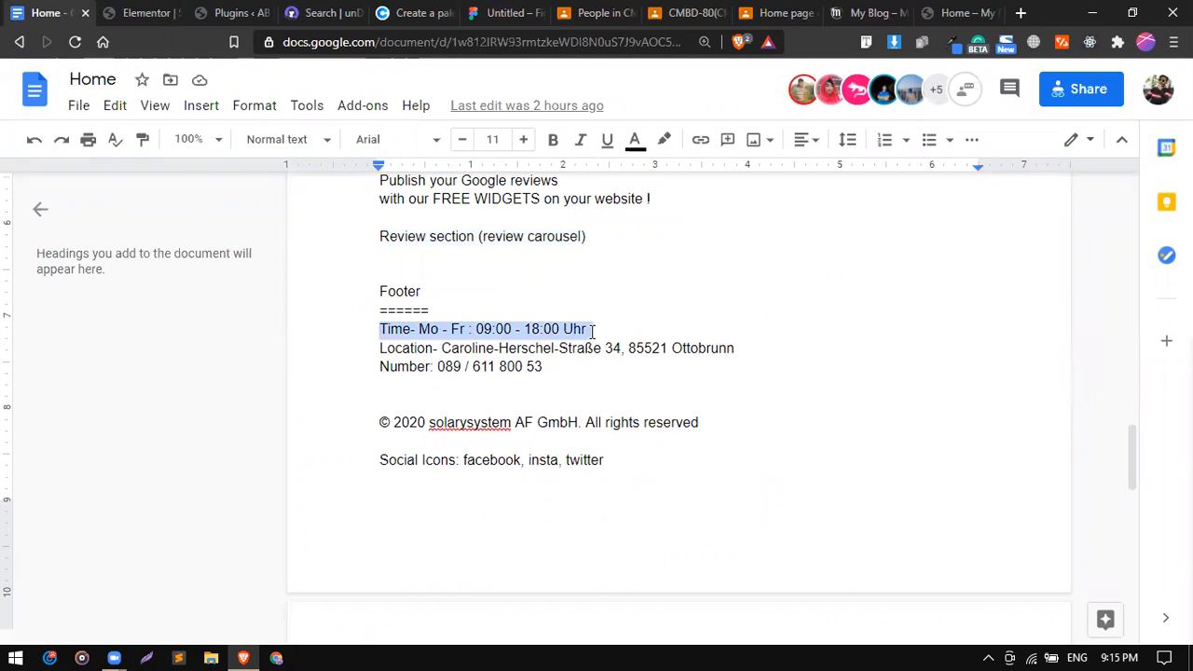
{"action": "left_click_drag", "start_coordinate": [380, 349], "coordinate": [559, 368]}
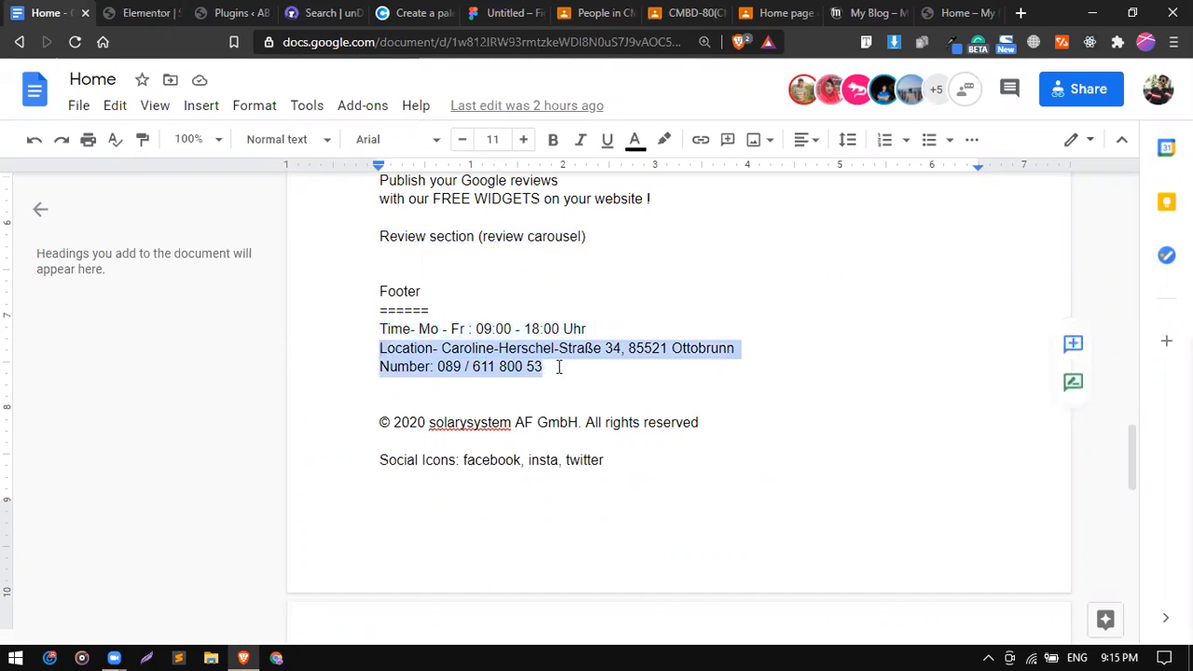
{"action": "triple_click", "coordinate": [511, 369]}
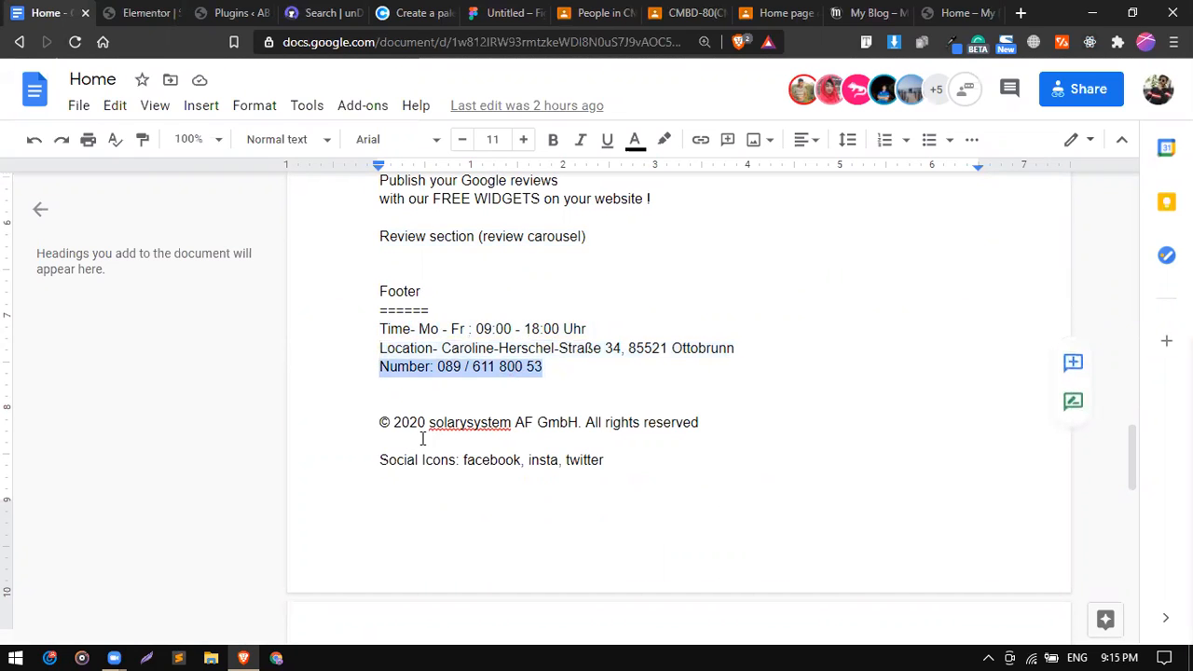
{"action": "left_click_drag", "start_coordinate": [388, 426], "coordinate": [576, 468]}
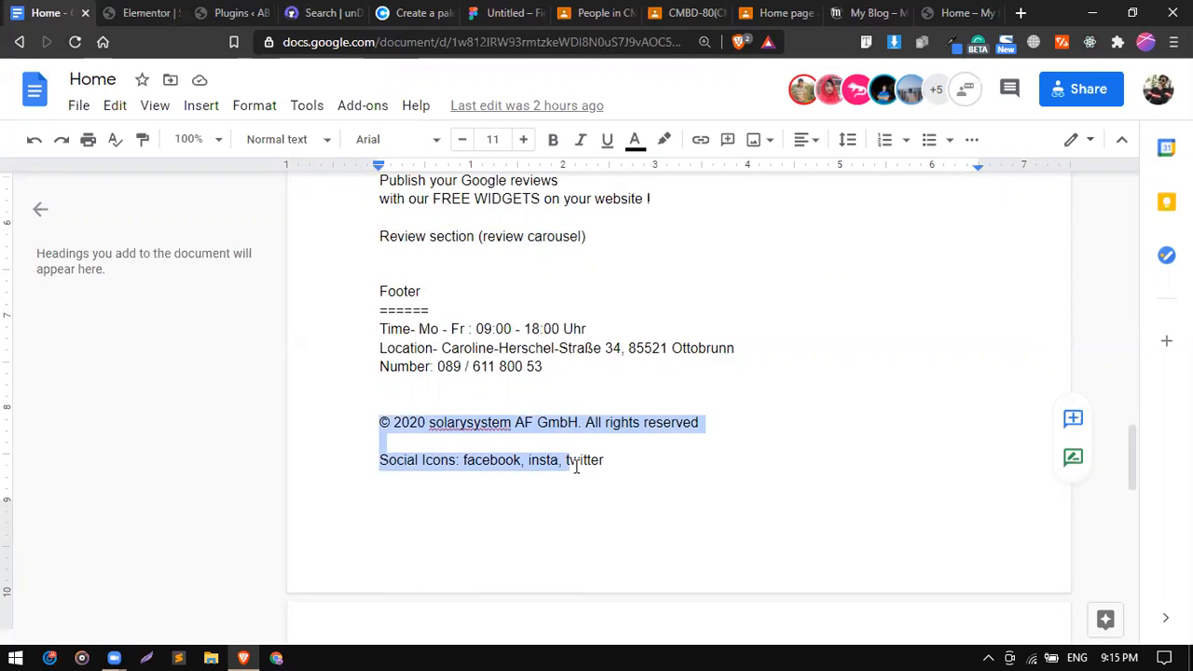
Add a new single-column section below the Reviews carousel.
{"action": "left_click", "coordinate": [154, 13]}
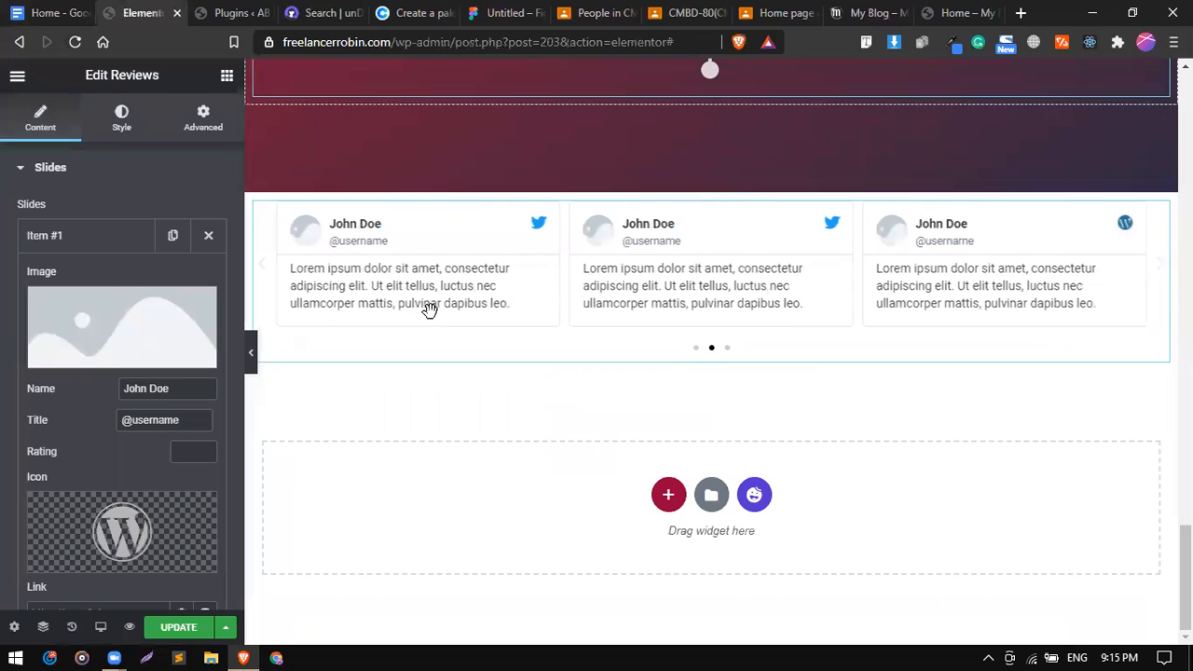
{"action": "left_click", "coordinate": [670, 507]}
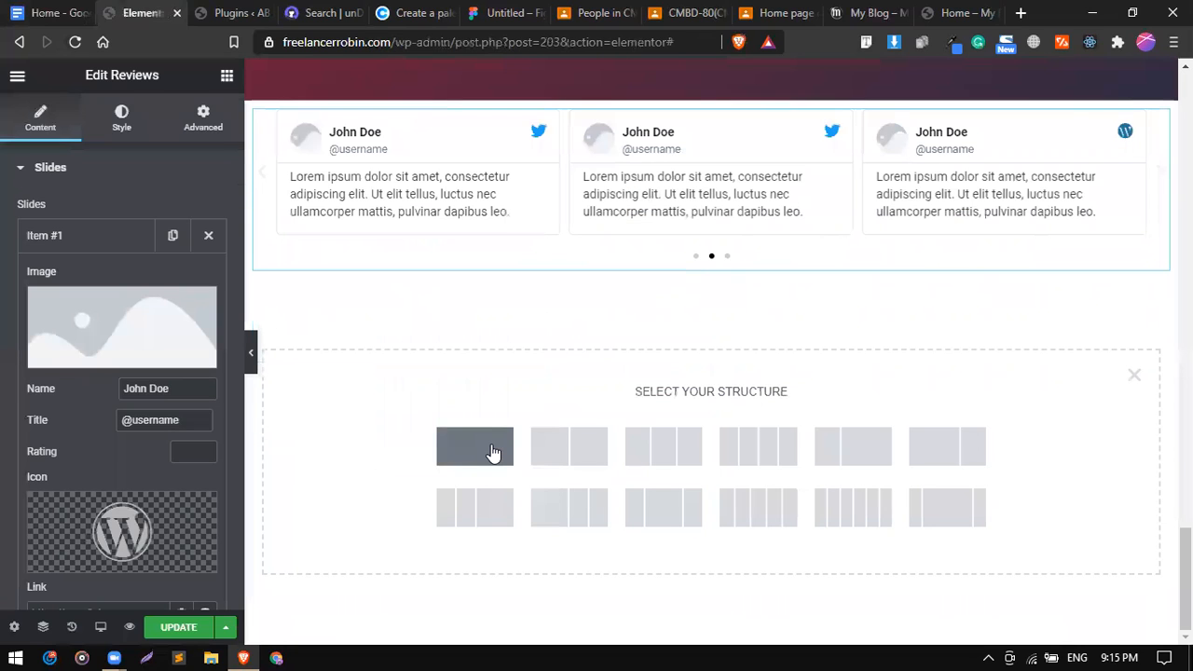
{"action": "left_click", "coordinate": [493, 453]}
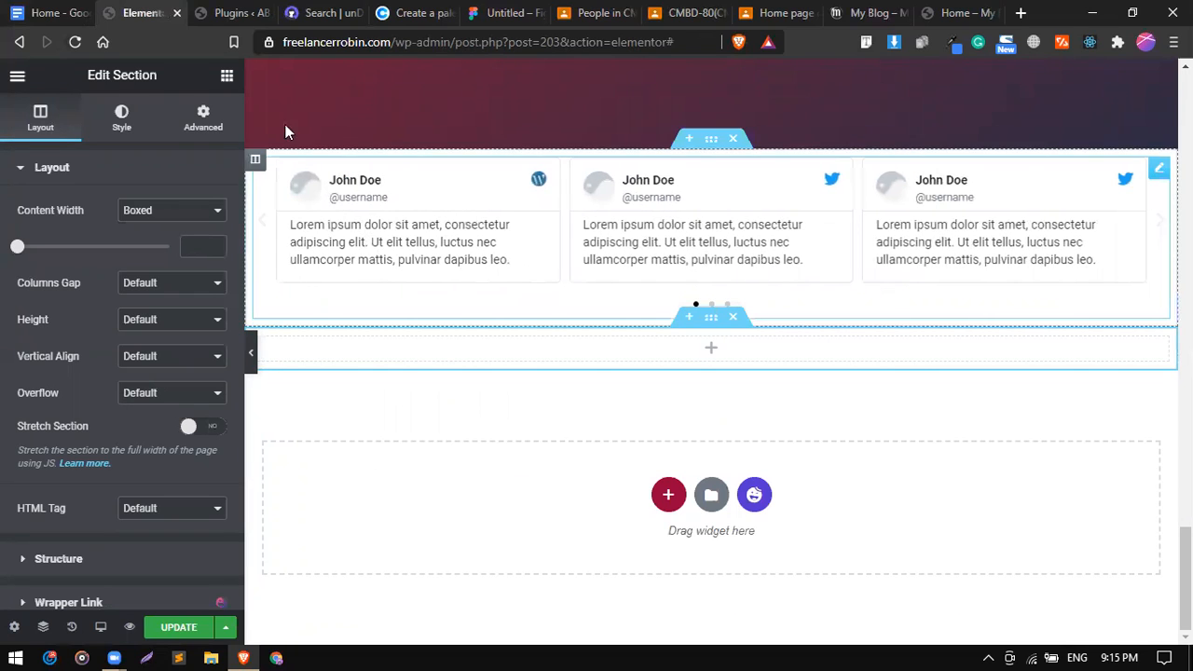
{"action": "left_click", "coordinate": [18, 76]}
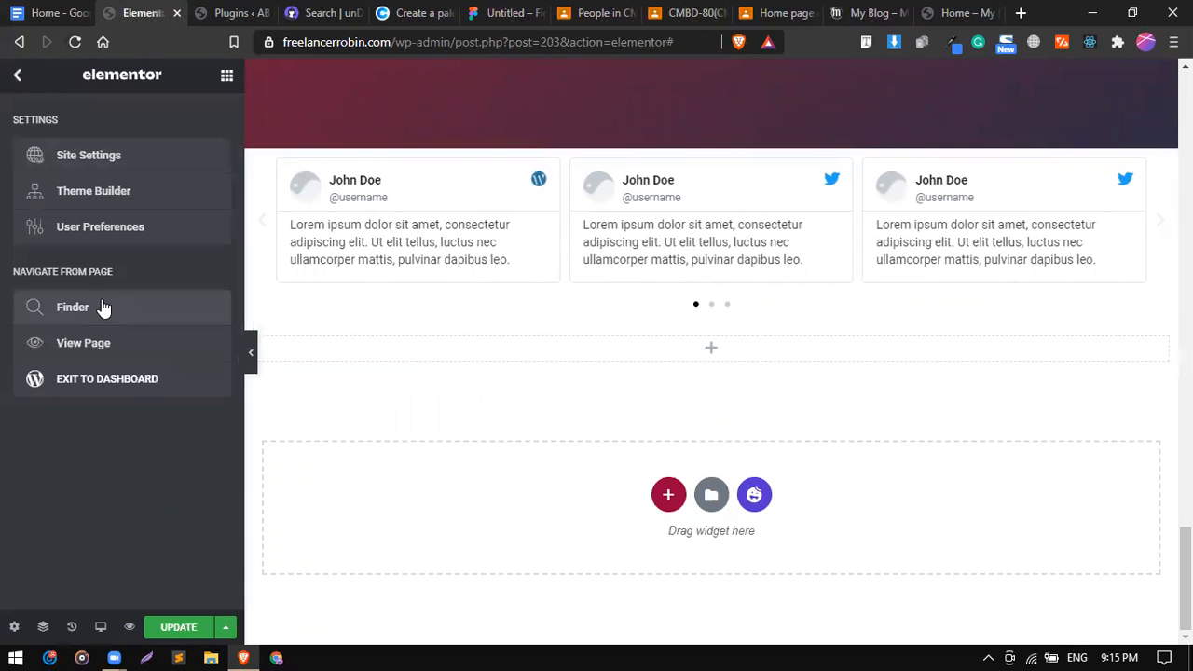
Open the WordPress dashboard in a new tab and start a template via Templates > Add New.
{"action": "right_click", "coordinate": [145, 375]}
{"action": "left_click", "coordinate": [180, 385]}
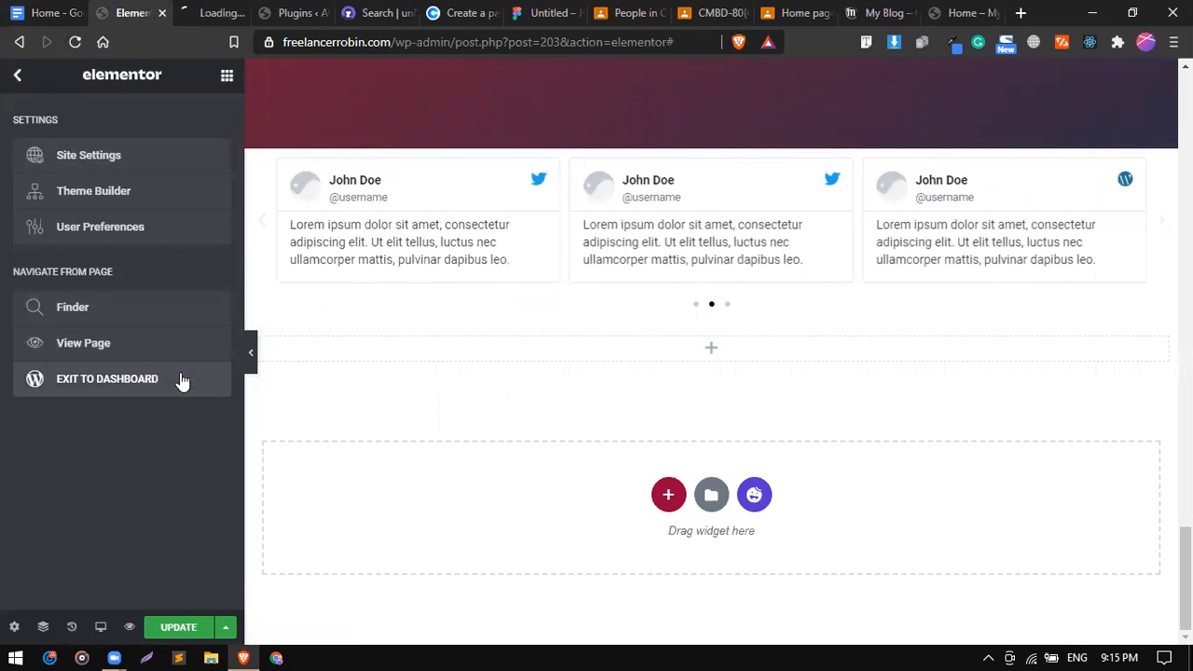
{"action": "left_click", "coordinate": [210, 16]}
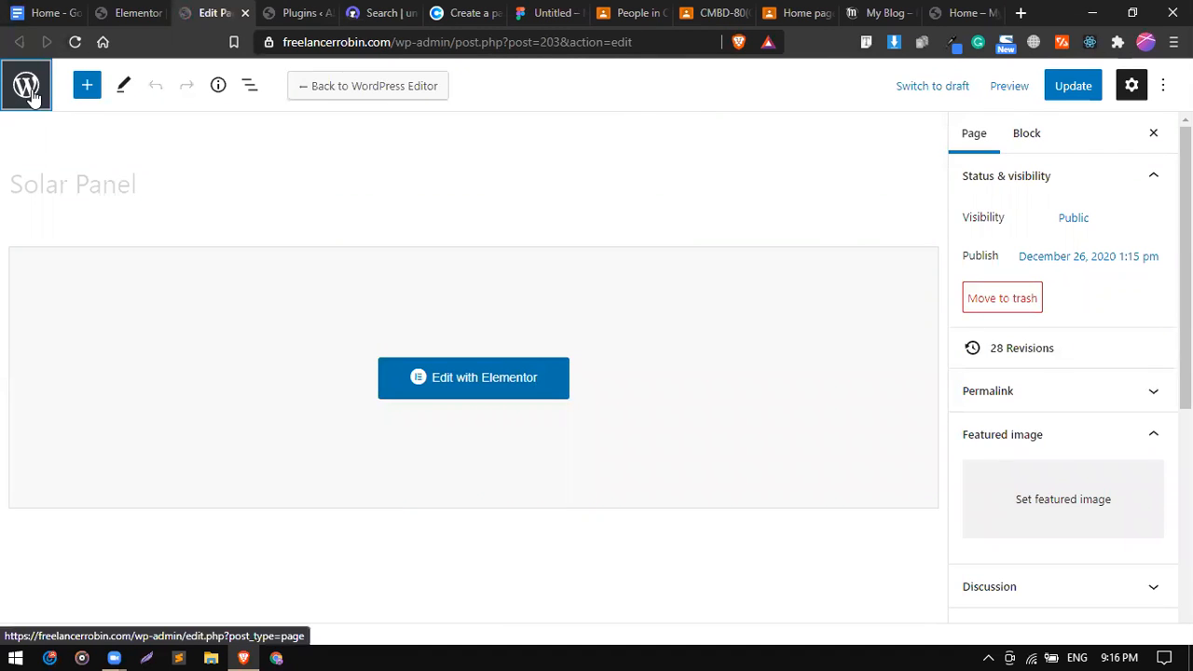
{"action": "left_click", "coordinate": [29, 91]}
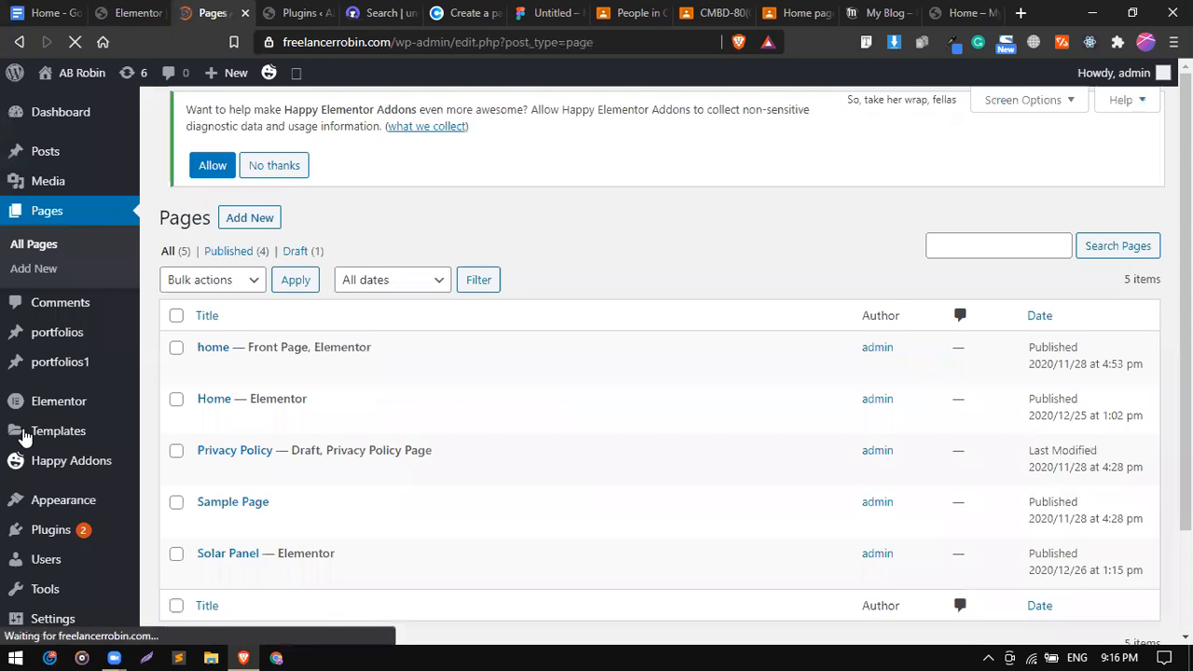
{"action": "mouse_move", "coordinate": [39, 434]}
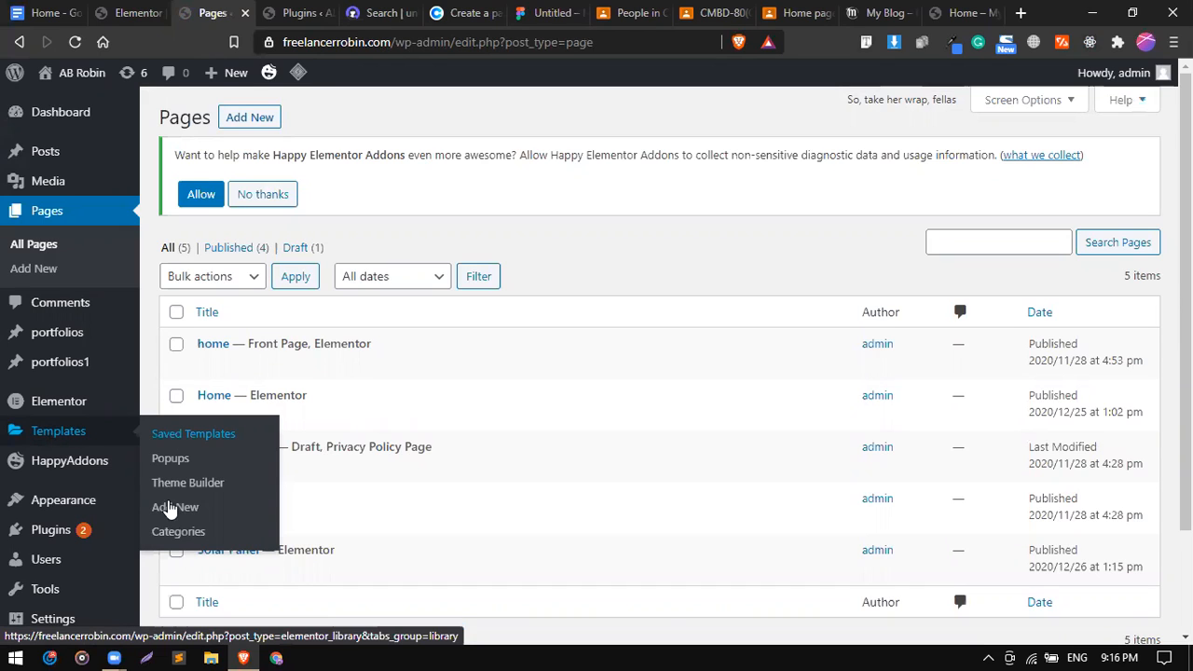
{"action": "left_click", "coordinate": [180, 512]}
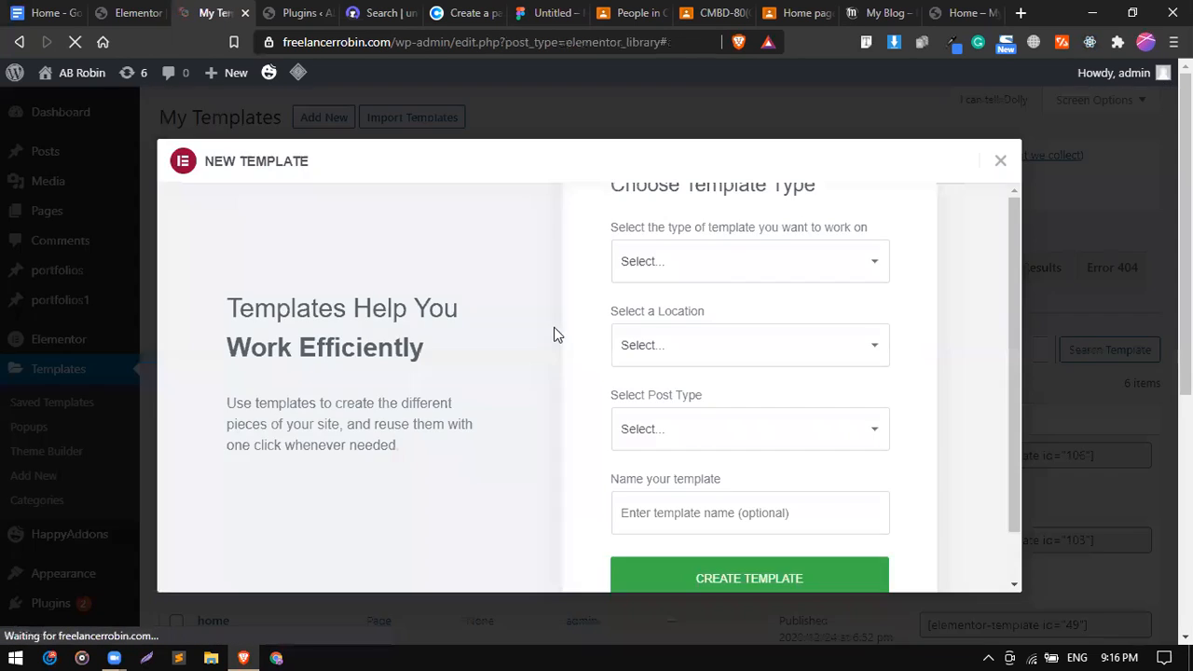
Create a Footer-type template named Main_Footer.
{"action": "left_click", "coordinate": [697, 345]}
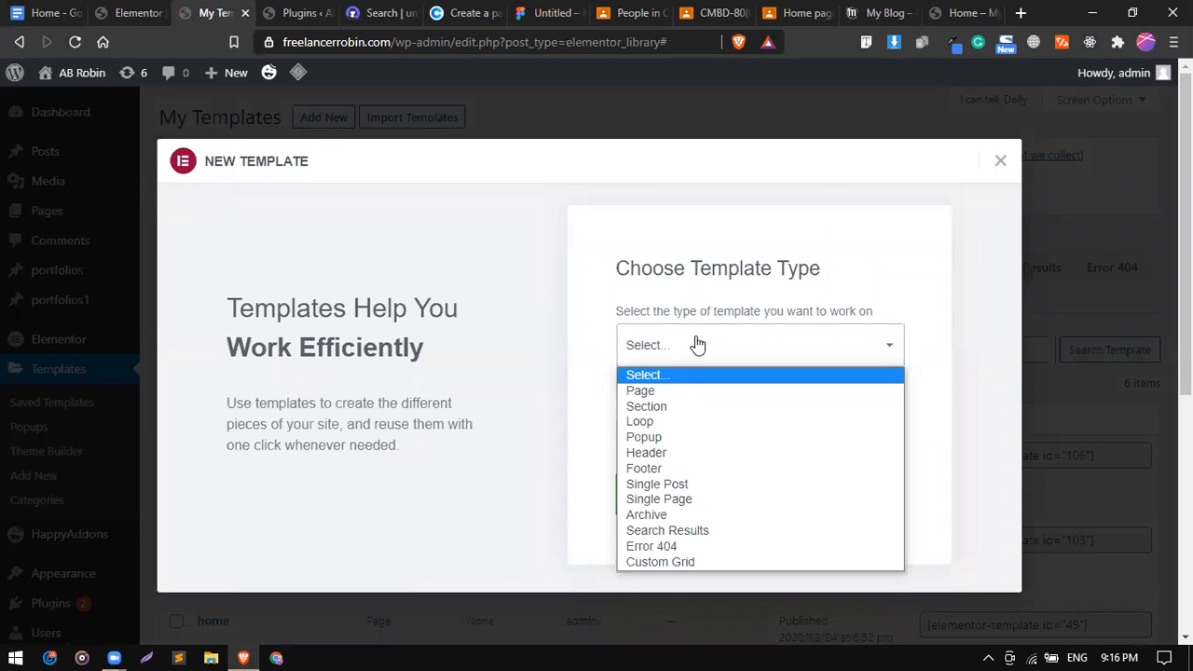
{"action": "left_click", "coordinate": [660, 470]}
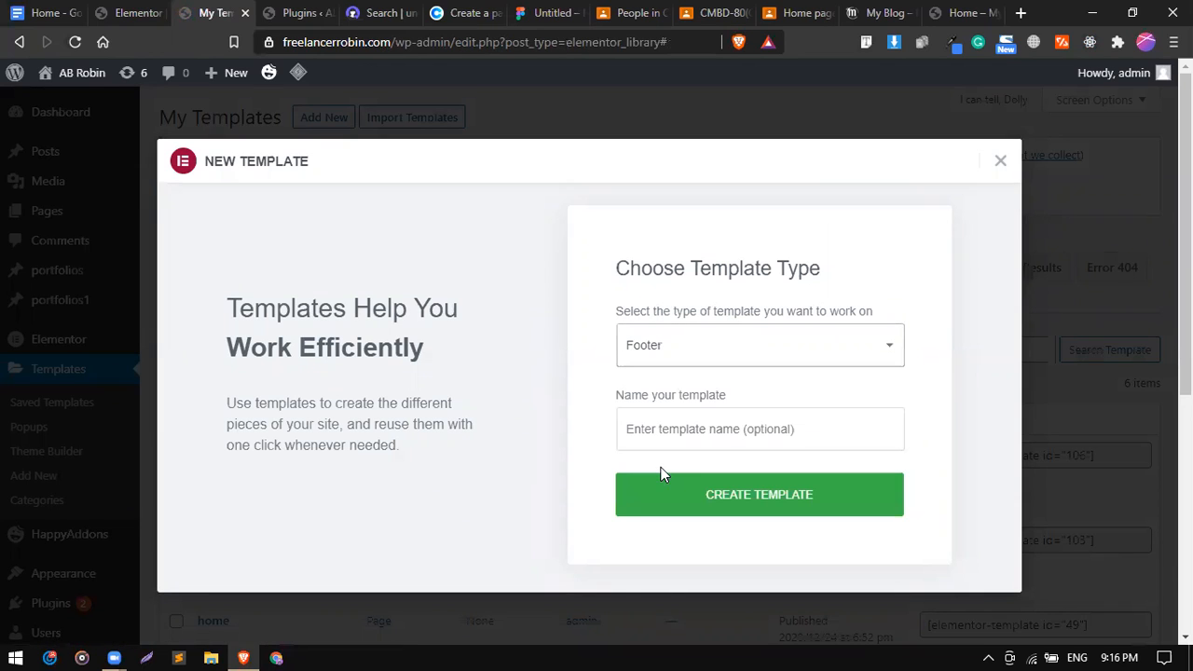
{"action": "left_click", "coordinate": [660, 426]}
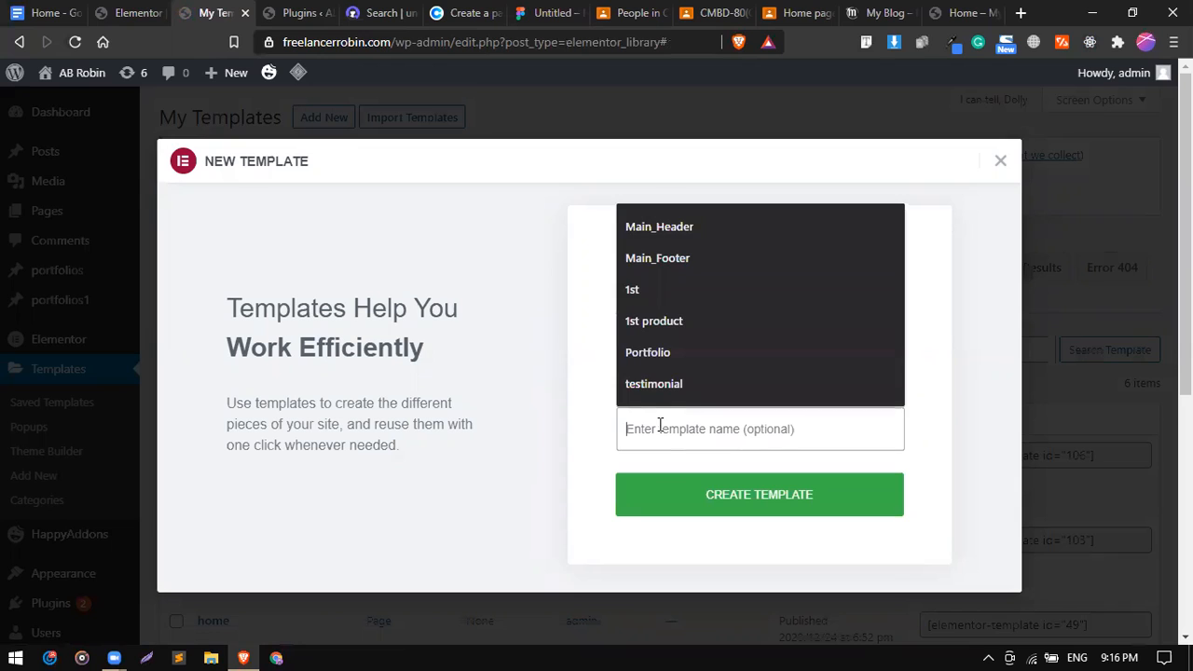
{"action": "left_click", "coordinate": [669, 270]}
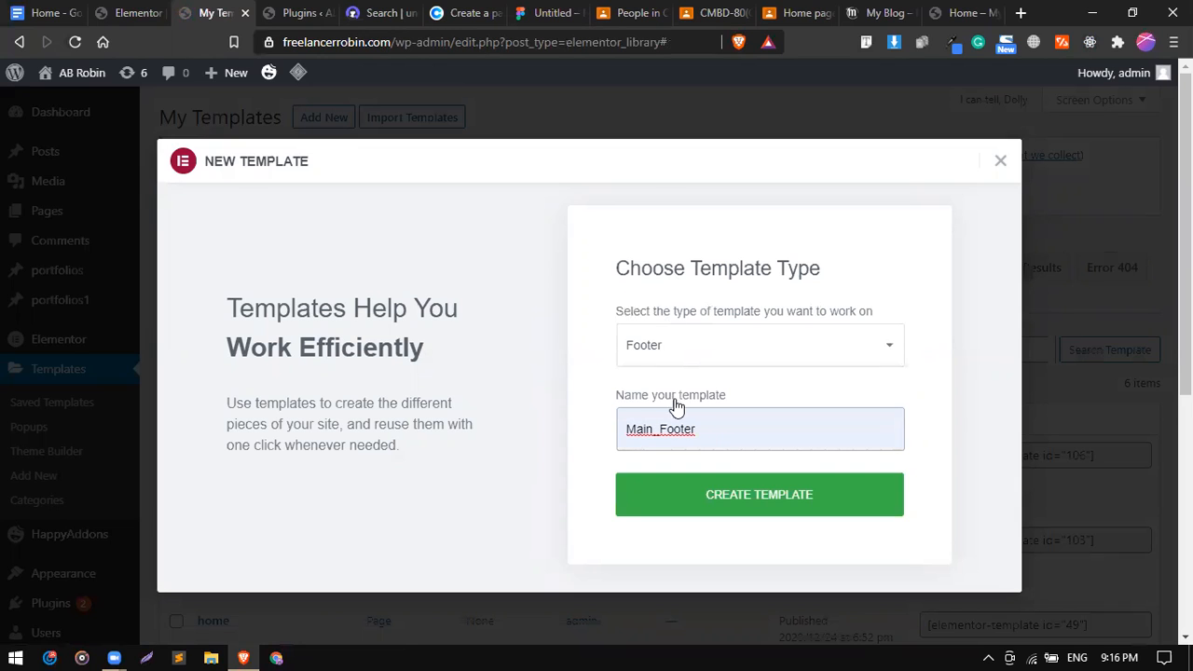
{"action": "left_click", "coordinate": [699, 492]}
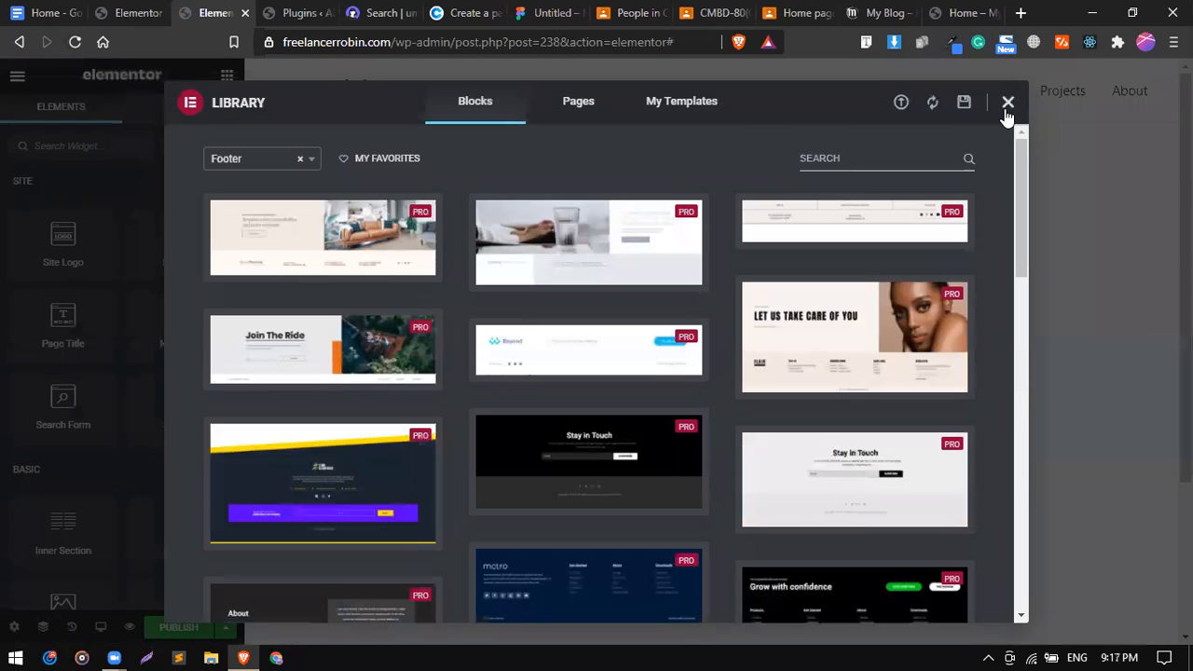
Close the template library and add a single-column section to the empty footer.
{"action": "left_click", "coordinate": [1008, 102]}
{"action": "scroll", "coordinate": [555, 392], "scroll_direction": "down", "scroll_amount": 2}
{"action": "scroll", "coordinate": [556, 391], "scroll_direction": "down", "scroll_amount": 2}
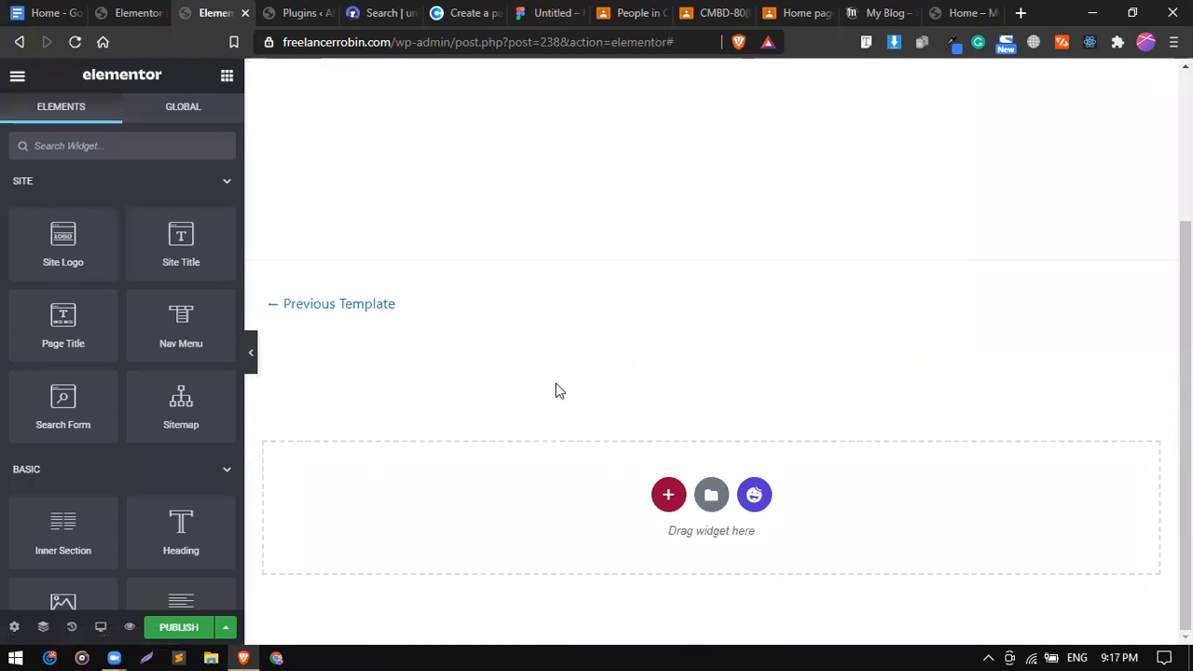
{"action": "left_click", "coordinate": [669, 495]}
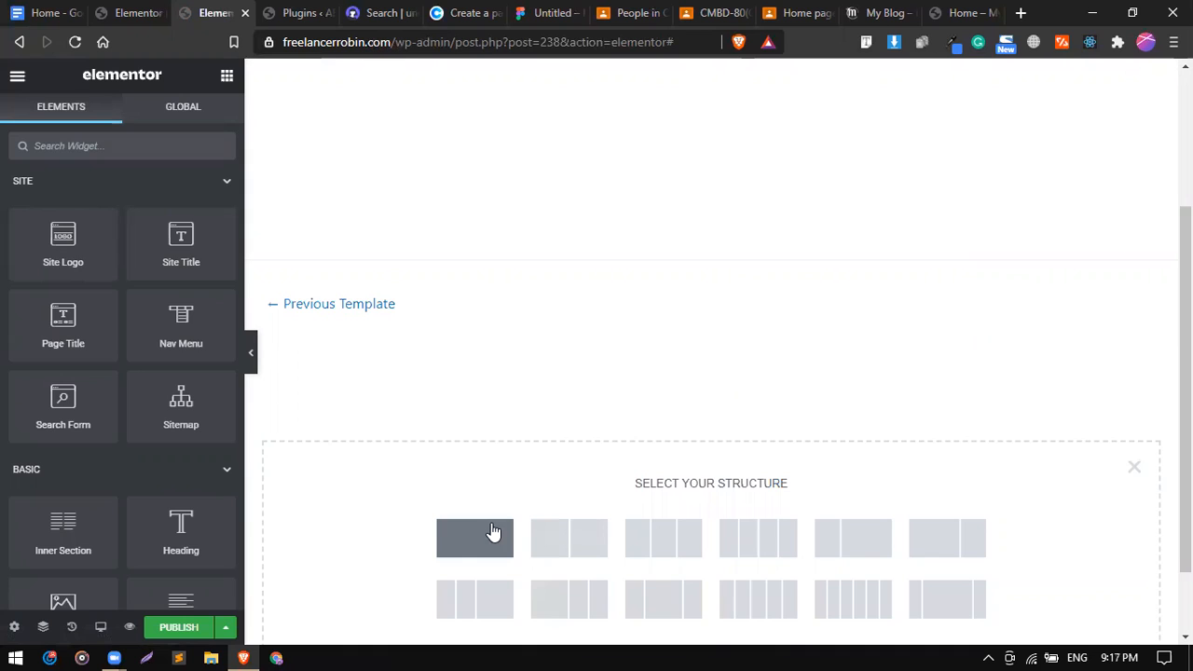
{"action": "left_click", "coordinate": [494, 532]}
{"action": "left_click", "coordinate": [47, 13]}
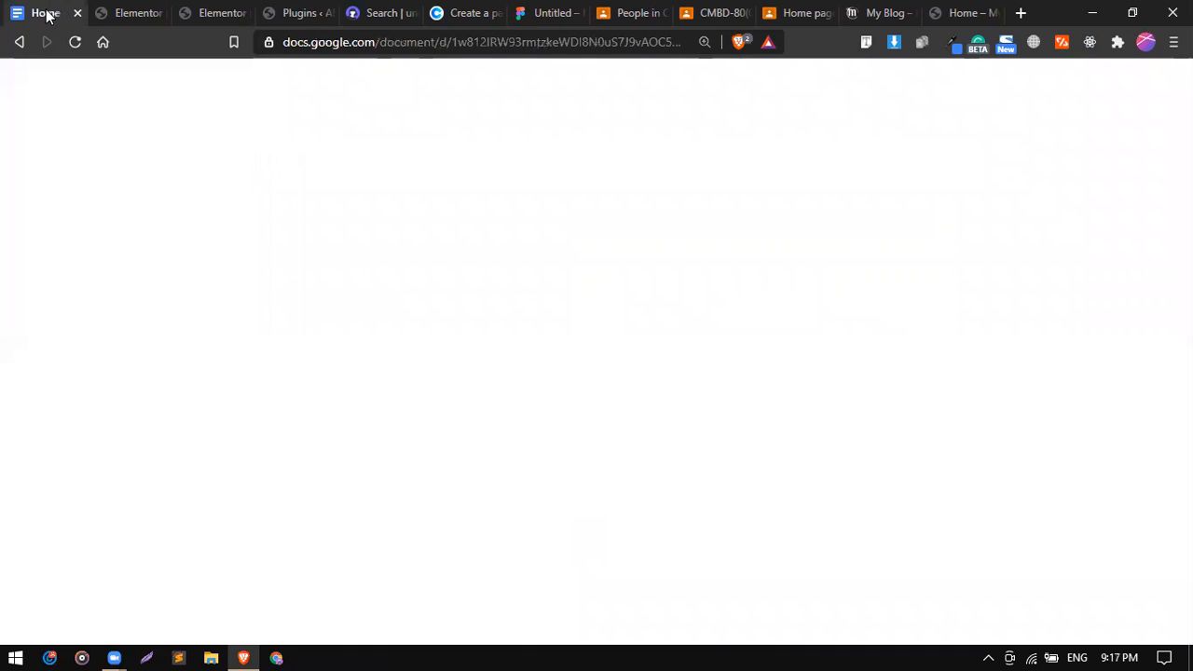
Review the footer notes' Time, Location and Number lines in the Google Doc.
{"action": "left_click", "coordinate": [396, 346]}
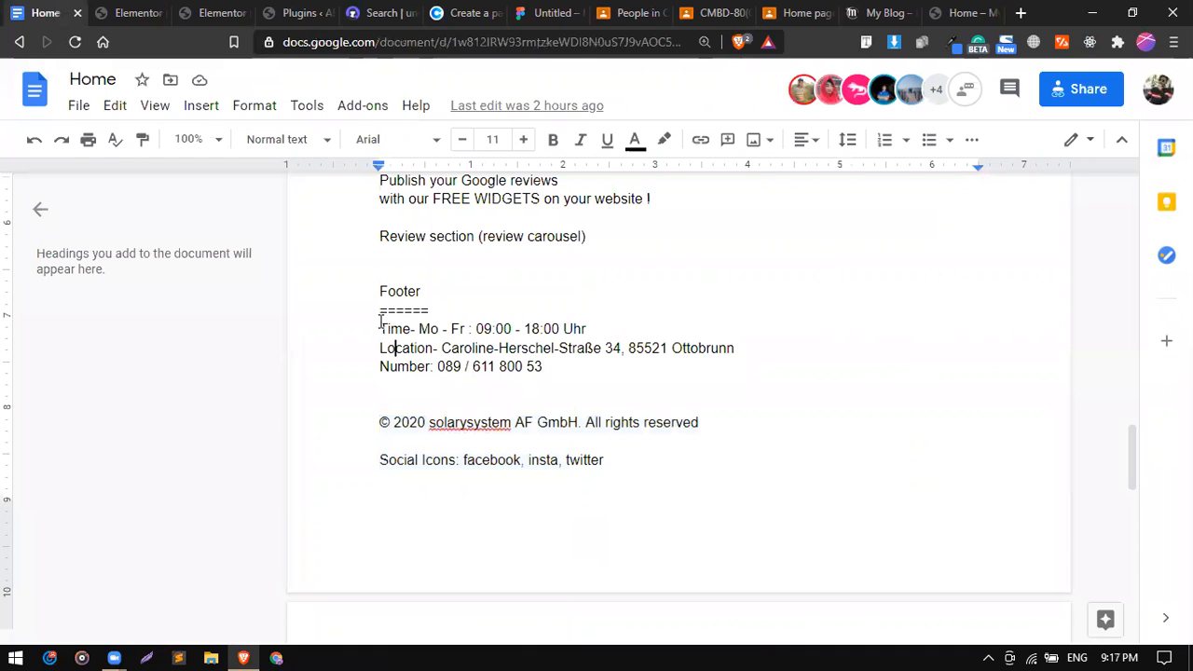
{"action": "left_click_drag", "start_coordinate": [380, 310], "coordinate": [574, 329]}
{"action": "left_click", "coordinate": [425, 349]}
{"action": "triple_click", "coordinate": [412, 368]}
{"action": "triple_click", "coordinate": [412, 369]}
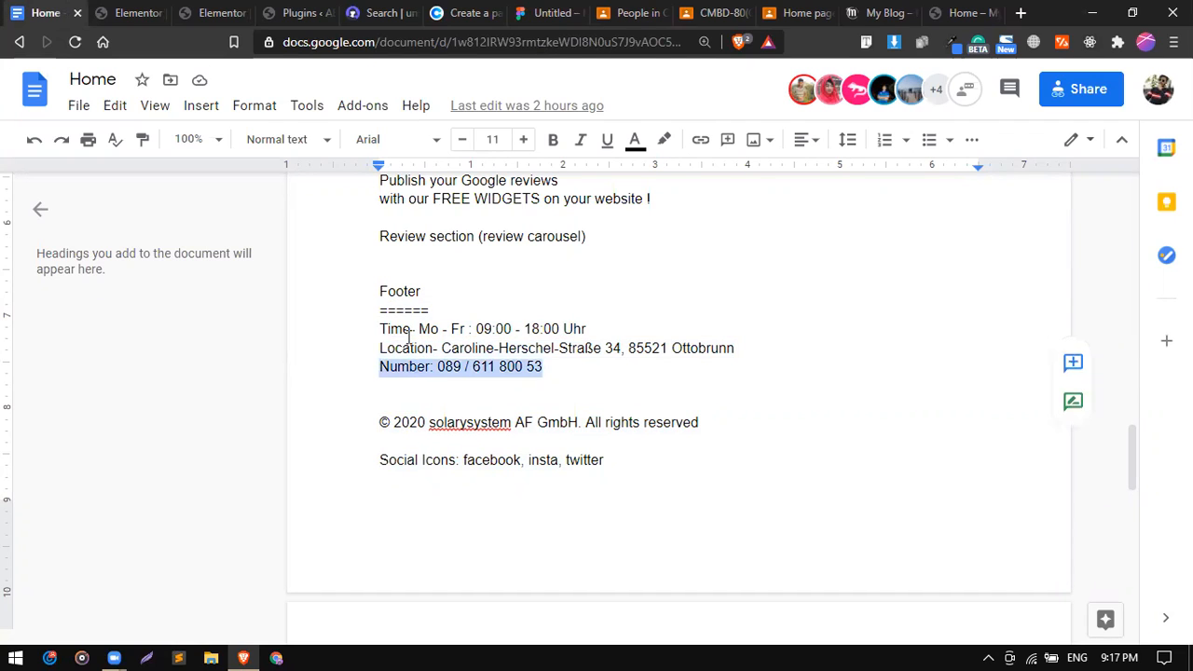
{"action": "double_click", "coordinate": [408, 332]}
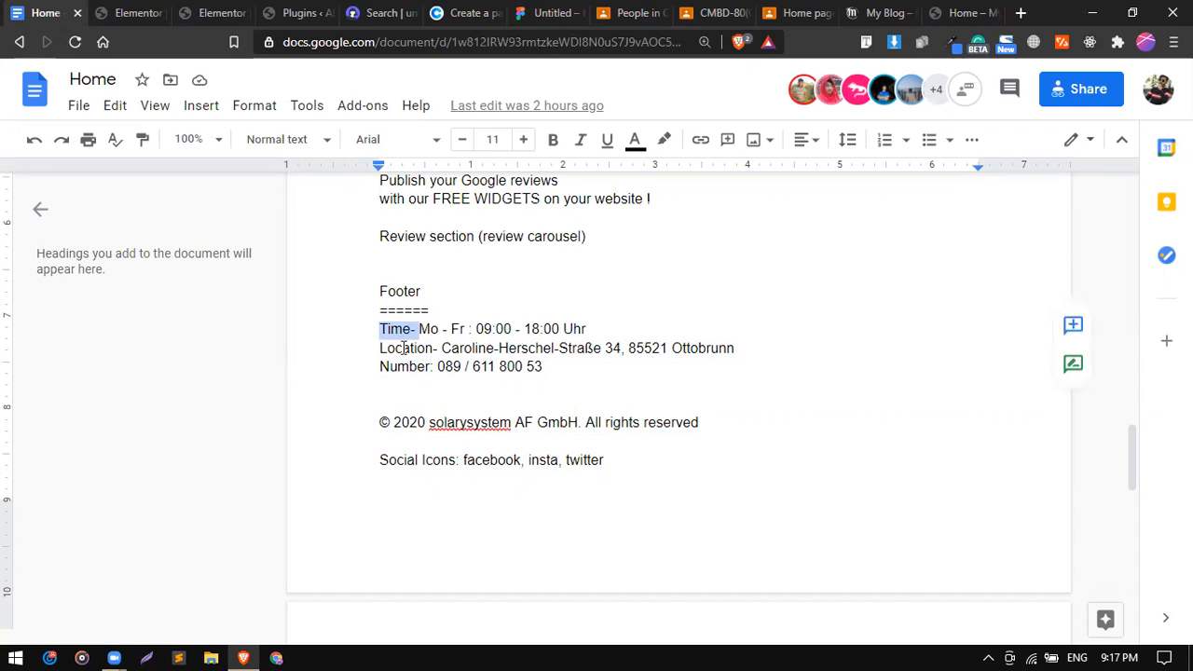
{"action": "triple_click", "coordinate": [405, 348]}
{"action": "double_click", "coordinate": [406, 366]}
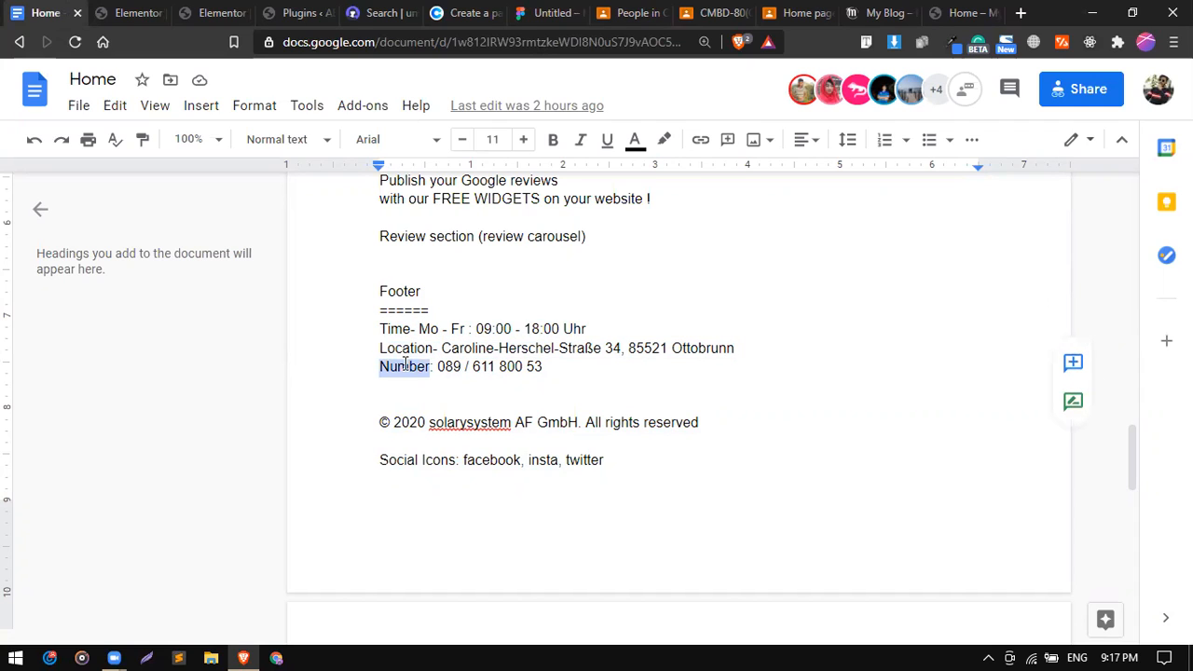
{"action": "left_click", "coordinate": [153, 12]}
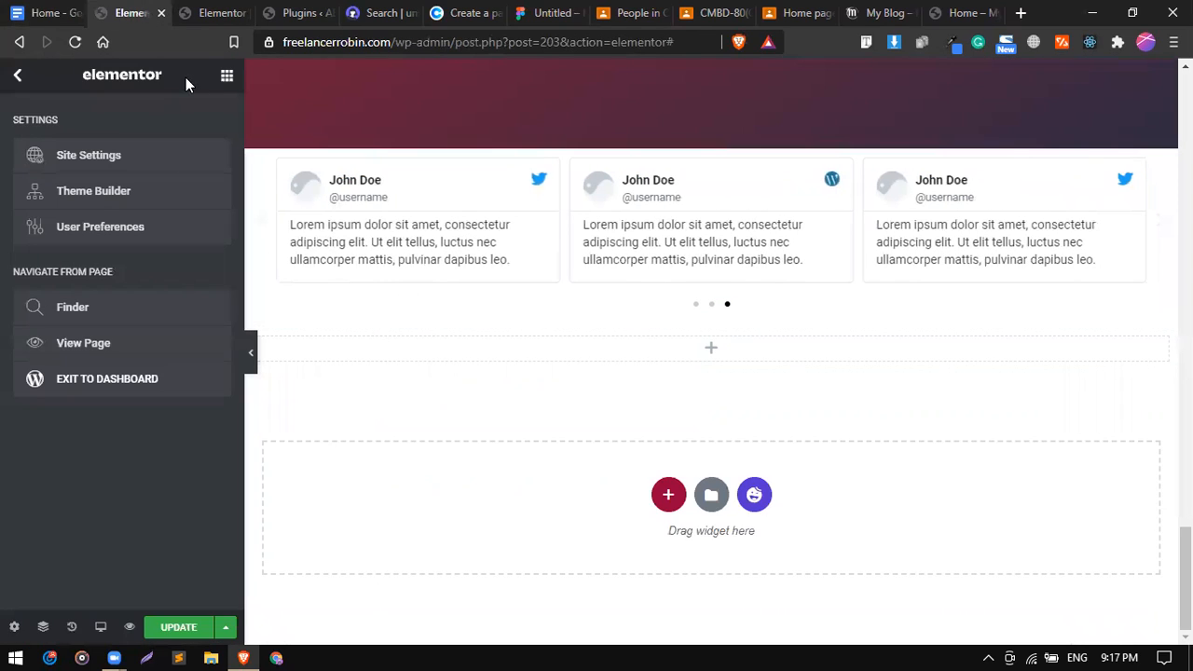
Drop an Inner Section into the empty section and add a third column to it.
{"action": "left_click", "coordinate": [225, 80]}
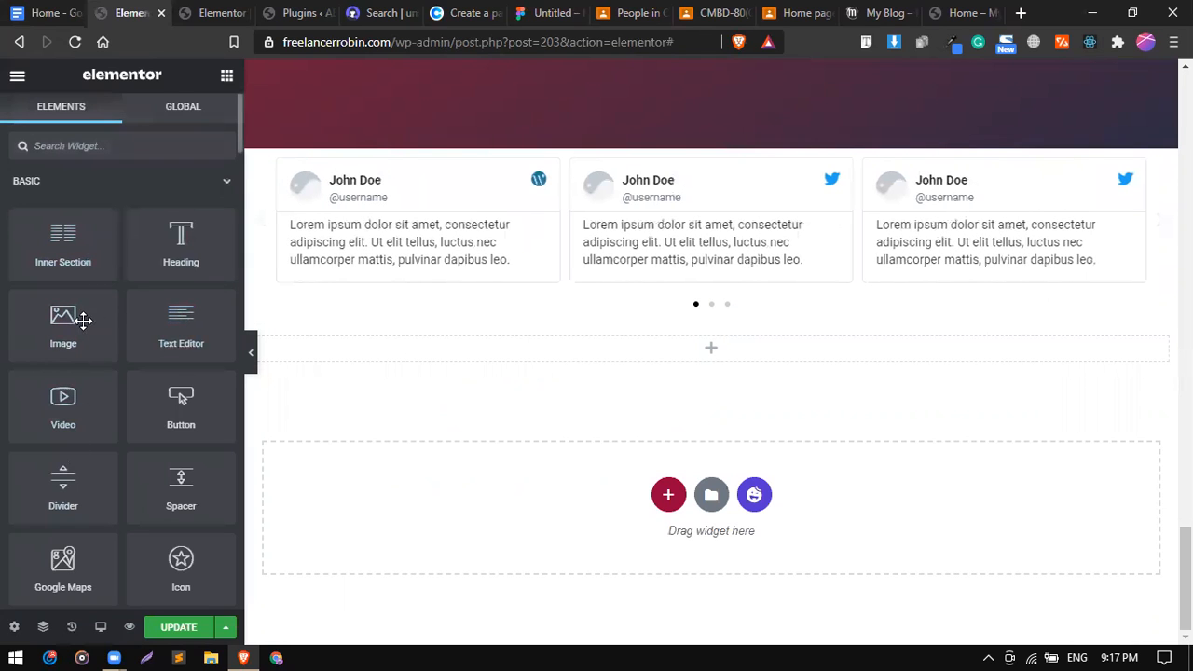
{"action": "left_click_drag", "start_coordinate": [88, 245], "coordinate": [446, 360]}
{"action": "left_click_drag", "start_coordinate": [103, 249], "coordinate": [413, 357]}
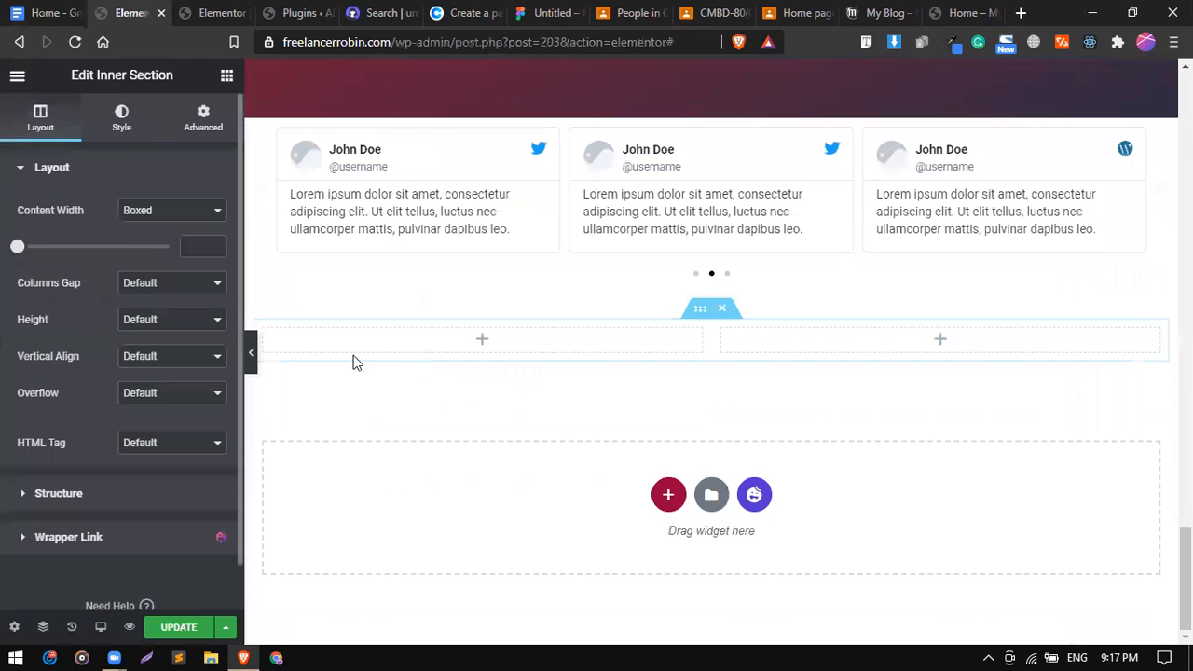
{"action": "right_click", "coordinate": [272, 340]}
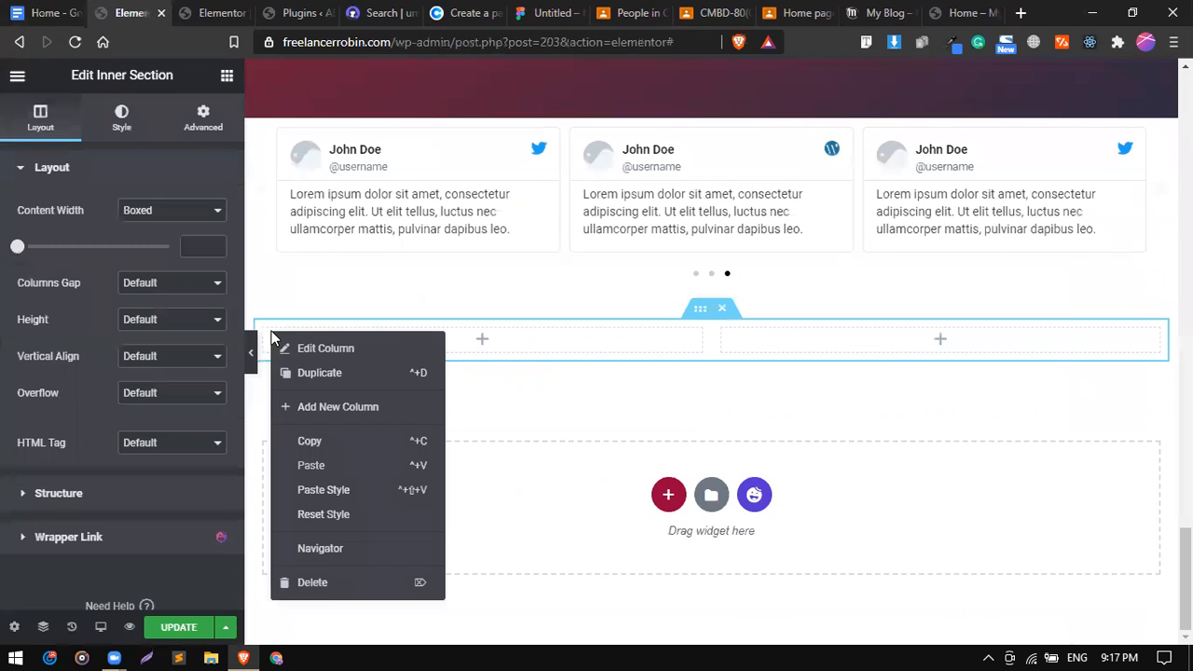
{"action": "left_click", "coordinate": [364, 376]}
{"action": "left_click", "coordinate": [227, 78]}
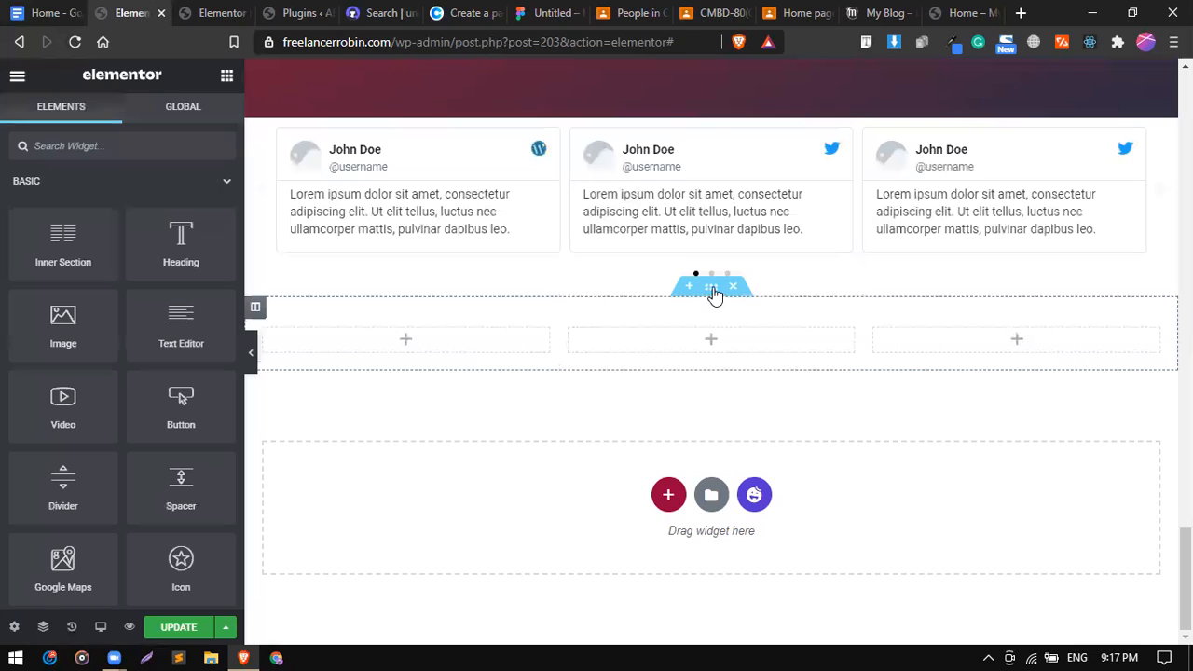
{"action": "left_click", "coordinate": [713, 291]}
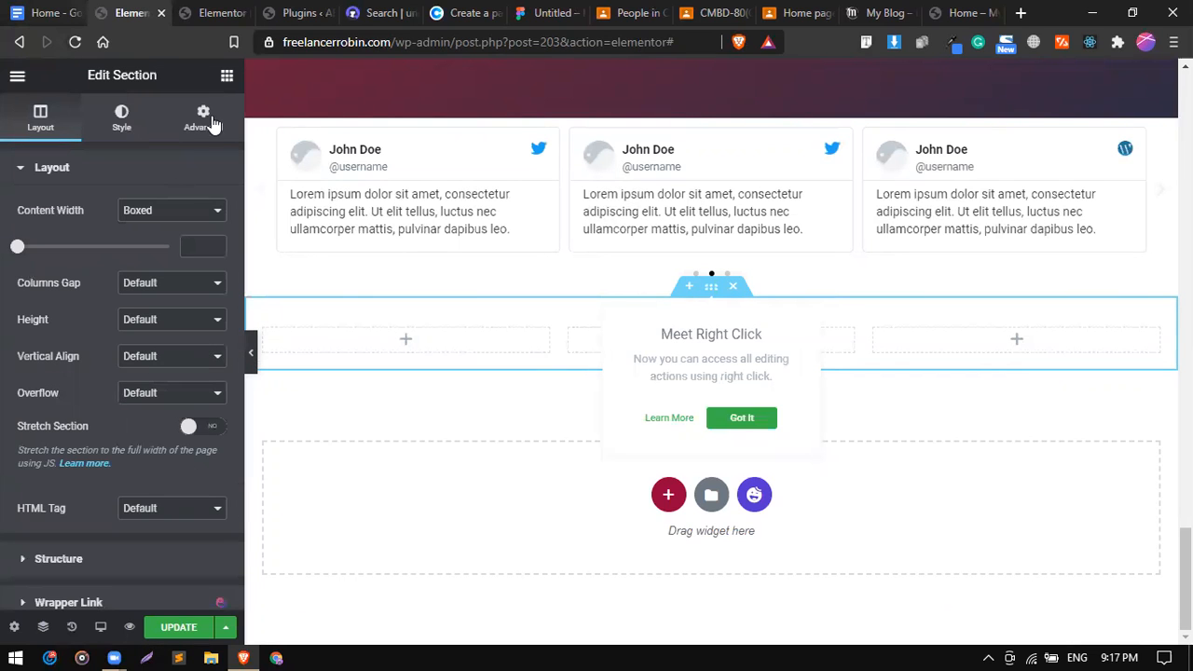
In the Google Doc, move the 'Time-' label after the hours text on the Time line.
{"action": "left_click", "coordinate": [5, 5]}
{"action": "left_click", "coordinate": [405, 332]}
{"action": "double_click", "coordinate": [420, 332]}
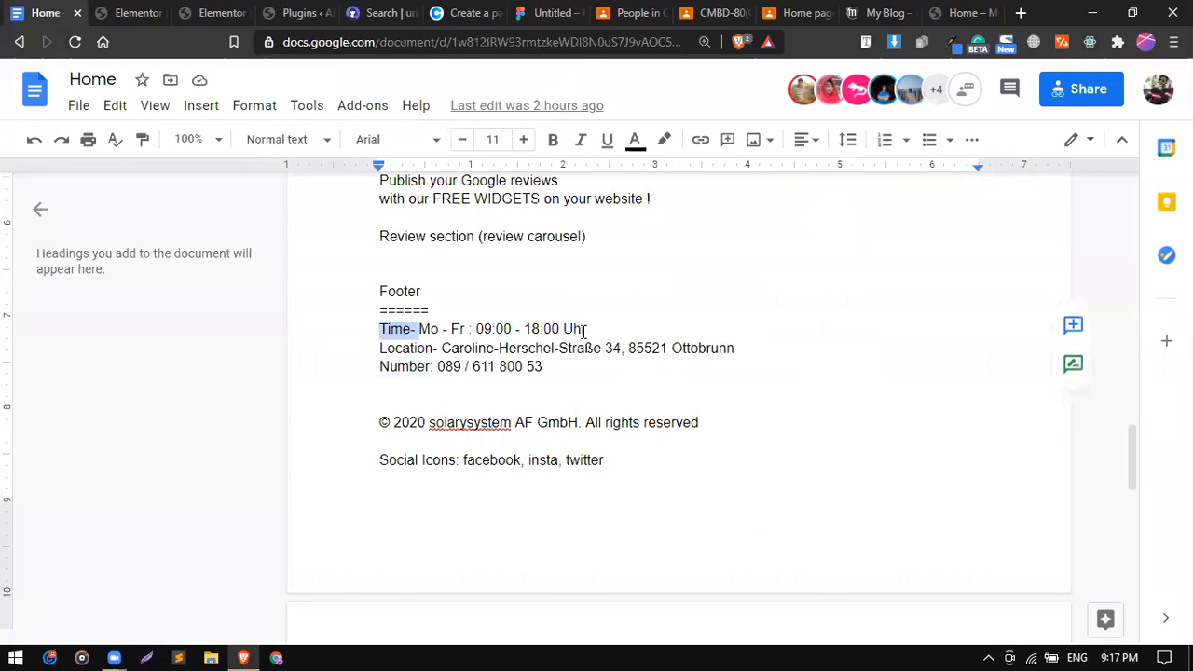
{"action": "left_click_drag", "start_coordinate": [399, 329], "coordinate": [585, 332]}
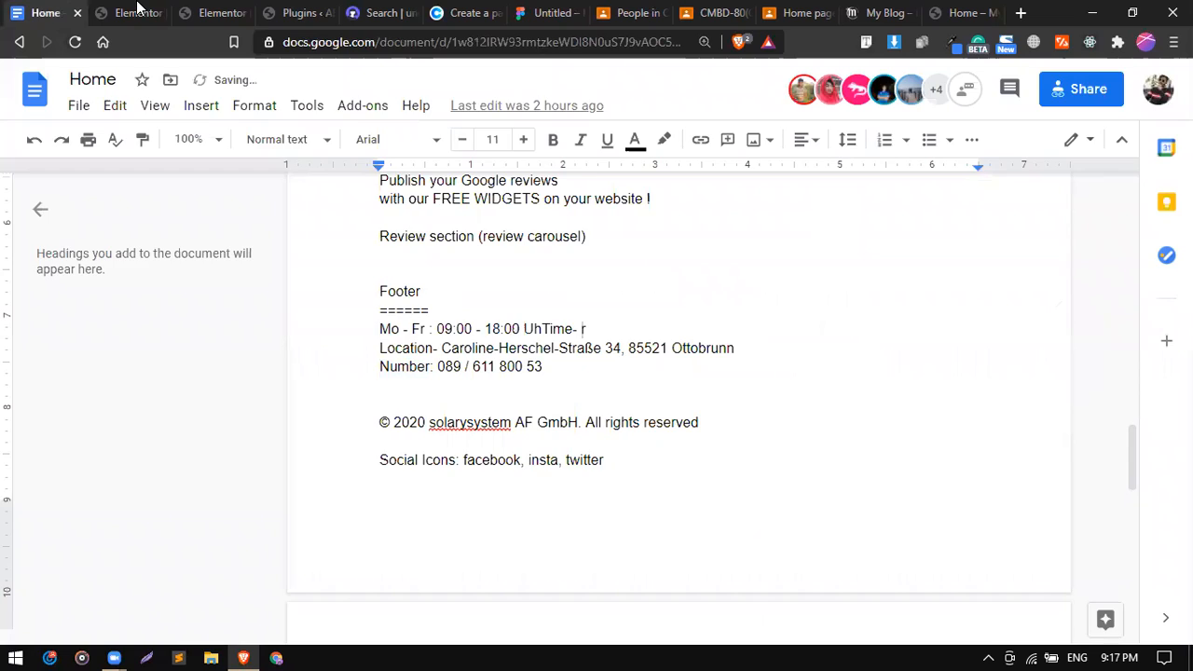
{"action": "left_click", "coordinate": [137, 11]}
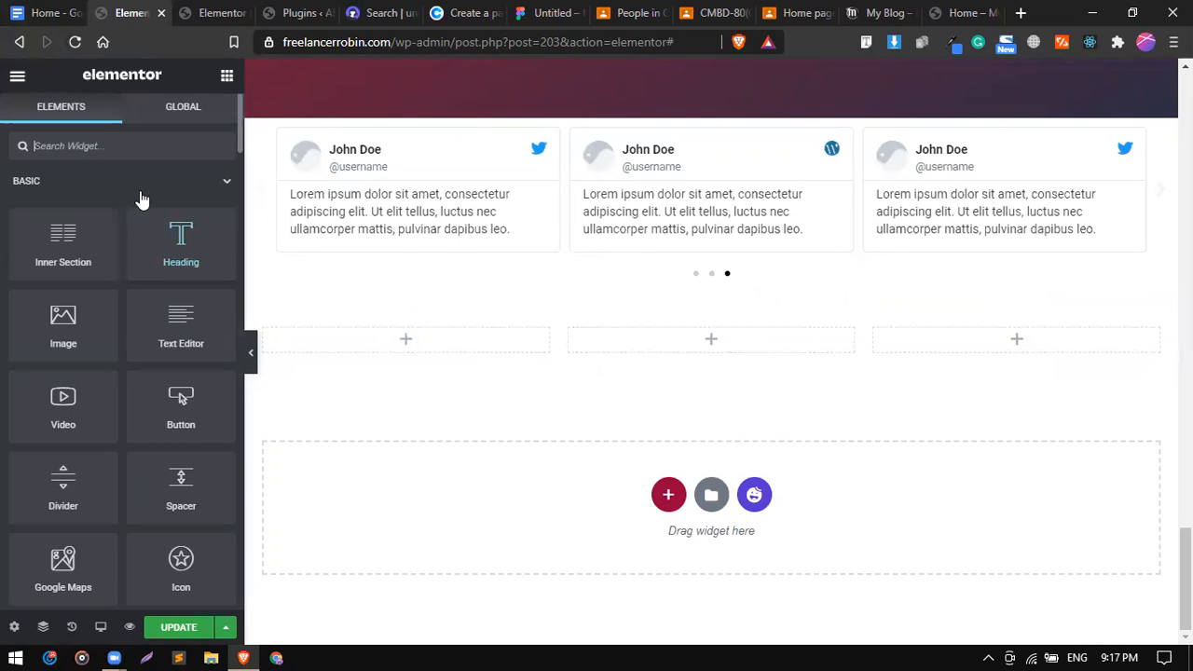
Drop an Icon List into the first footer column, delete List Items #3 and #2, and select the notes' hours line.
{"action": "type", "text": "icon"}
{"action": "left_click_drag", "start_coordinate": [59, 296], "coordinate": [410, 334]}
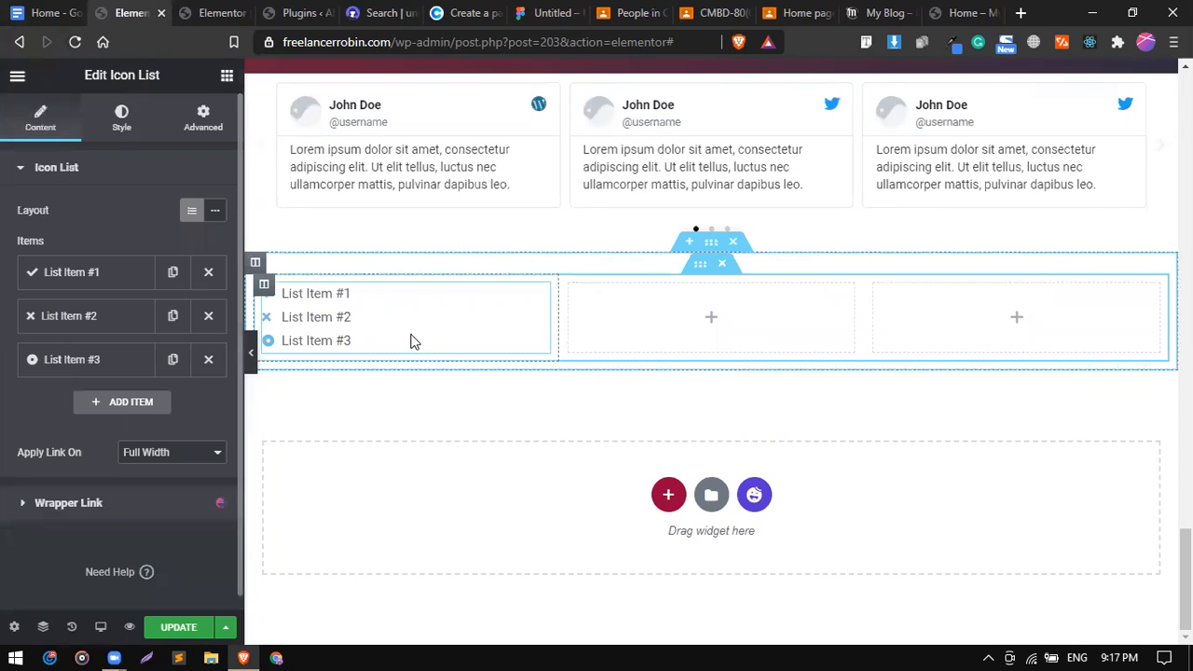
{"action": "left_click", "coordinate": [209, 360]}
{"action": "left_click", "coordinate": [209, 318]}
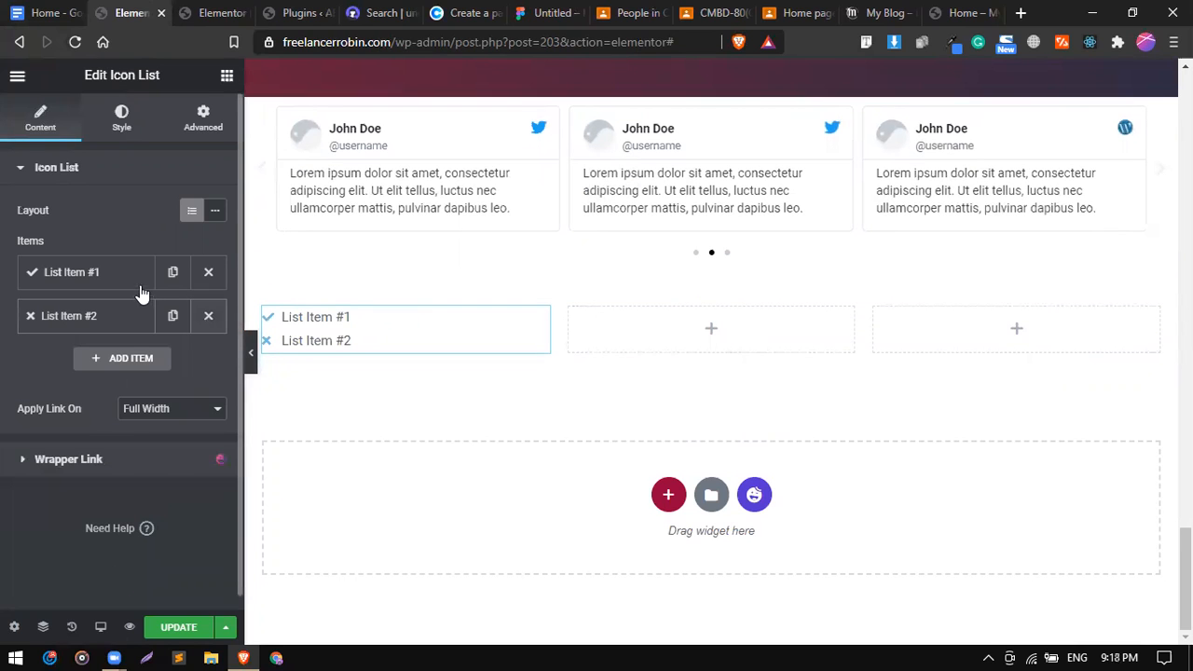
{"action": "left_click", "coordinate": [34, 8]}
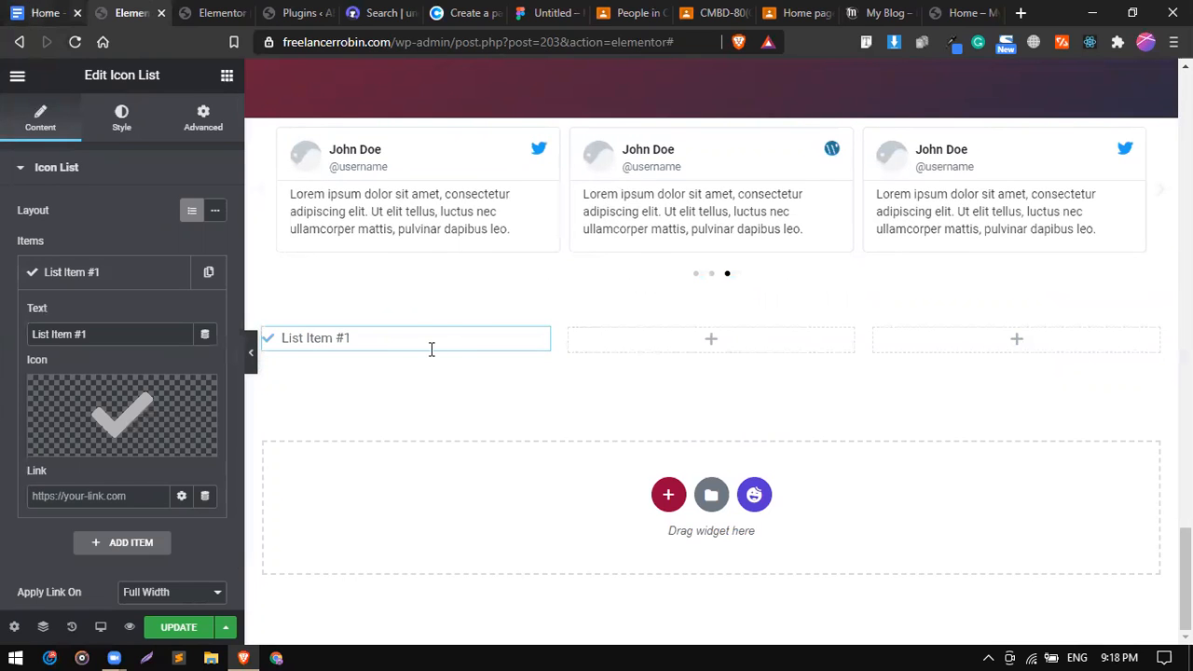
{"action": "left_click_drag", "start_coordinate": [381, 331], "coordinate": [571, 329]}
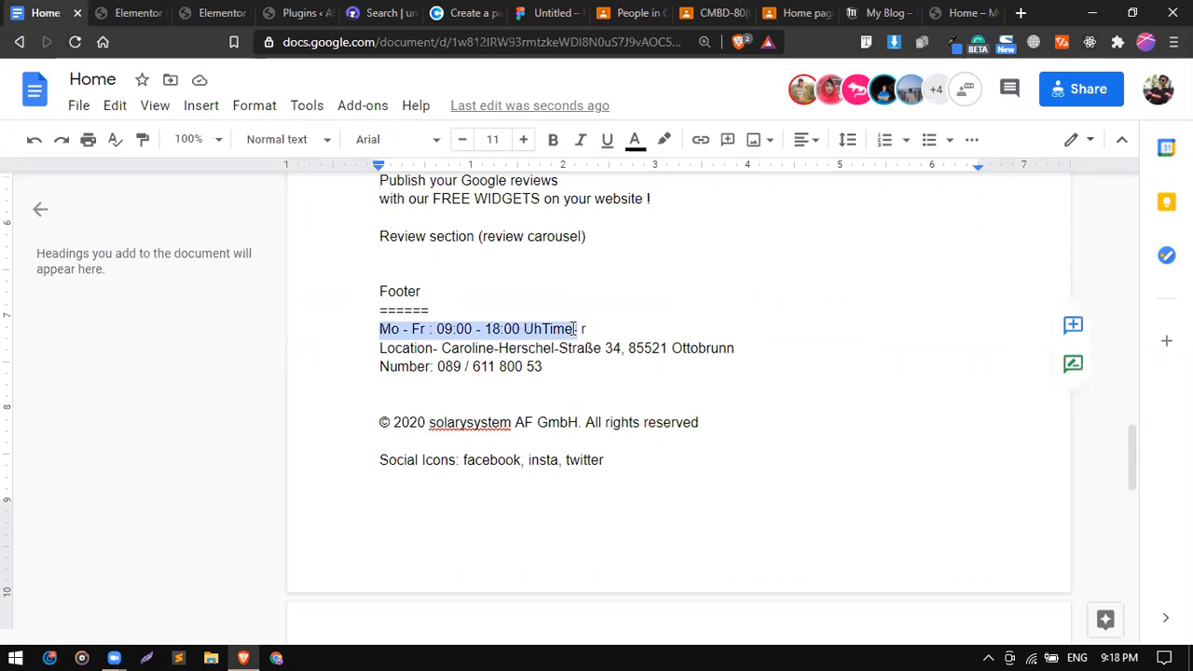
Copy the opening-hours line from the notes and paste it as the list item's text.
{"action": "right_click", "coordinate": [556, 334]}
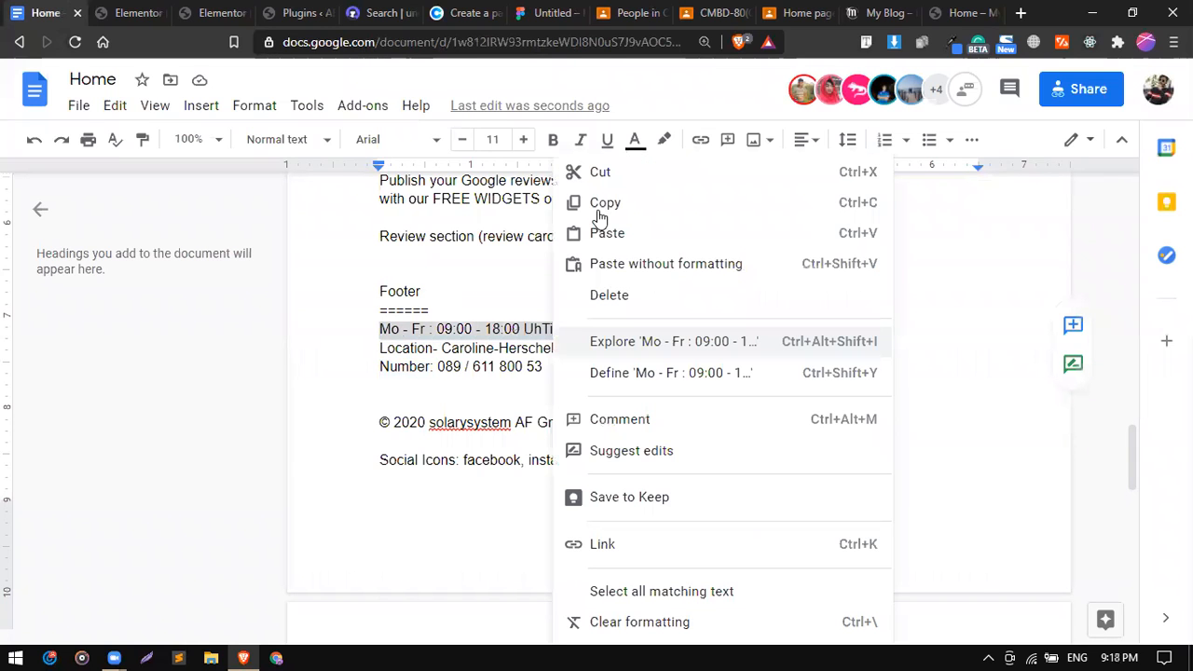
{"action": "left_click", "coordinate": [140, 14]}
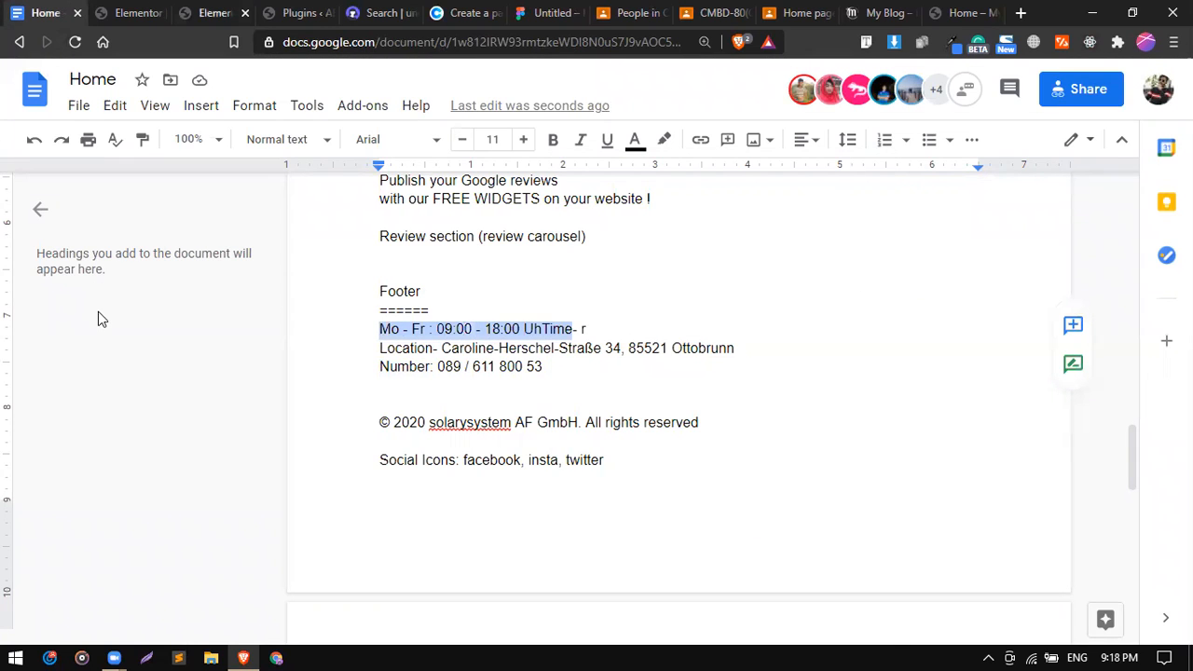
{"action": "triple_click", "coordinate": [108, 330]}
{"action": "key", "text": "ctrl+v"}
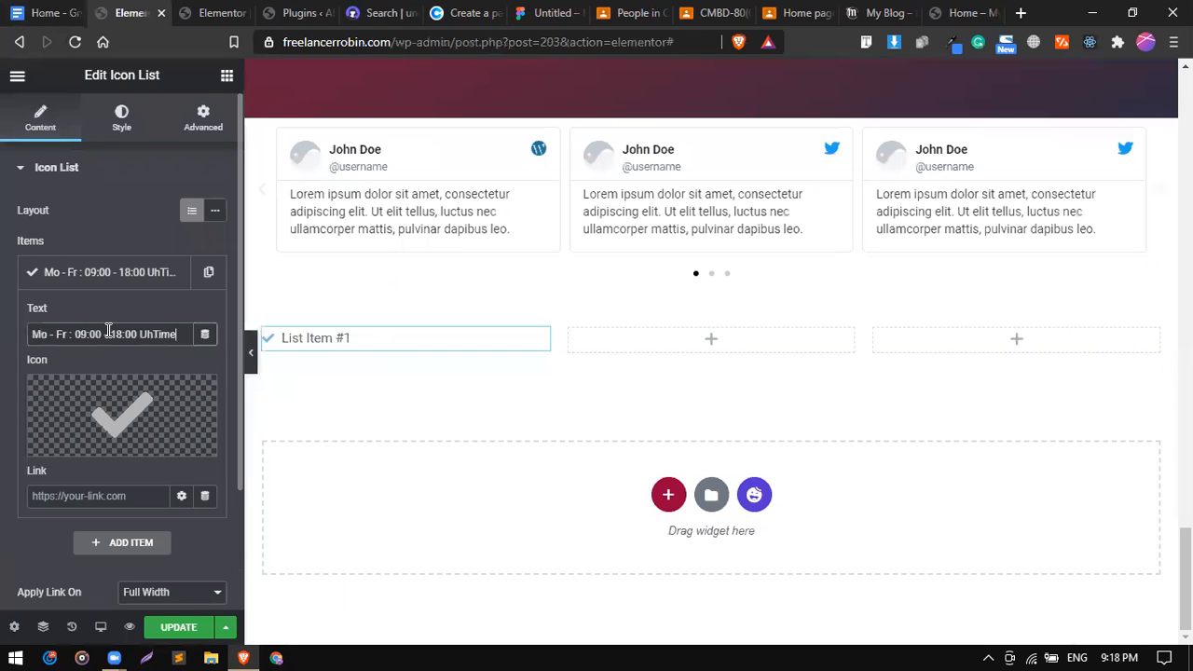
Give the list item the clock icon from the Icon Library.
{"action": "left_click", "coordinate": [127, 424]}
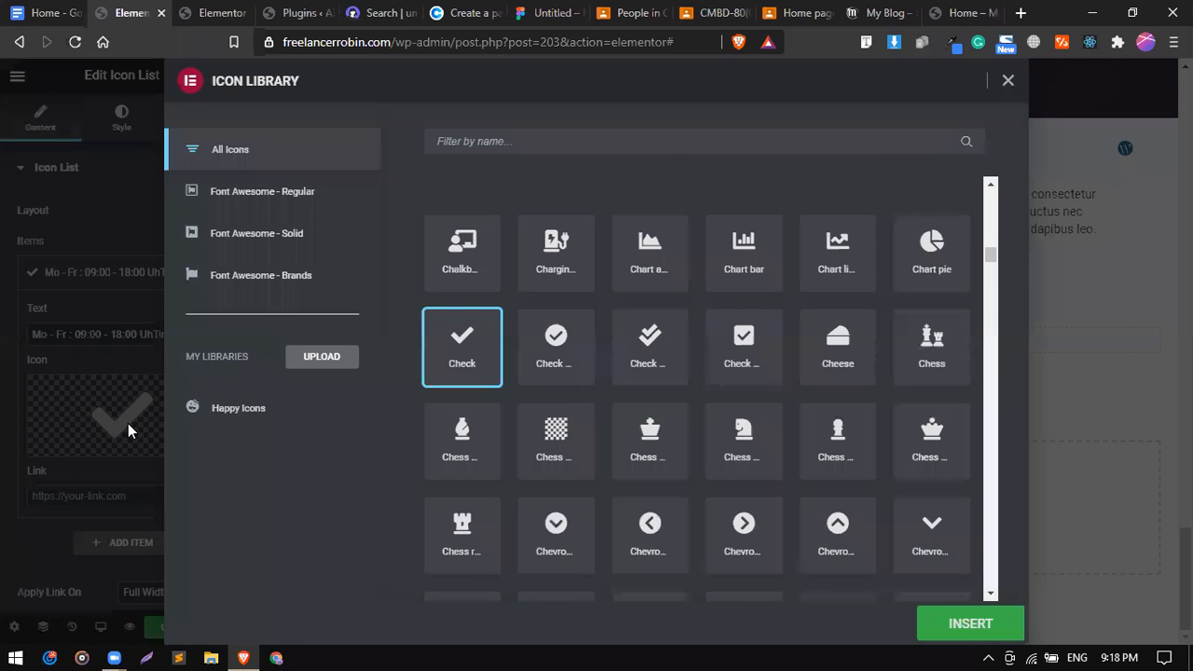
{"action": "left_click", "coordinate": [492, 142]}
{"action": "type", "text": "clo"}
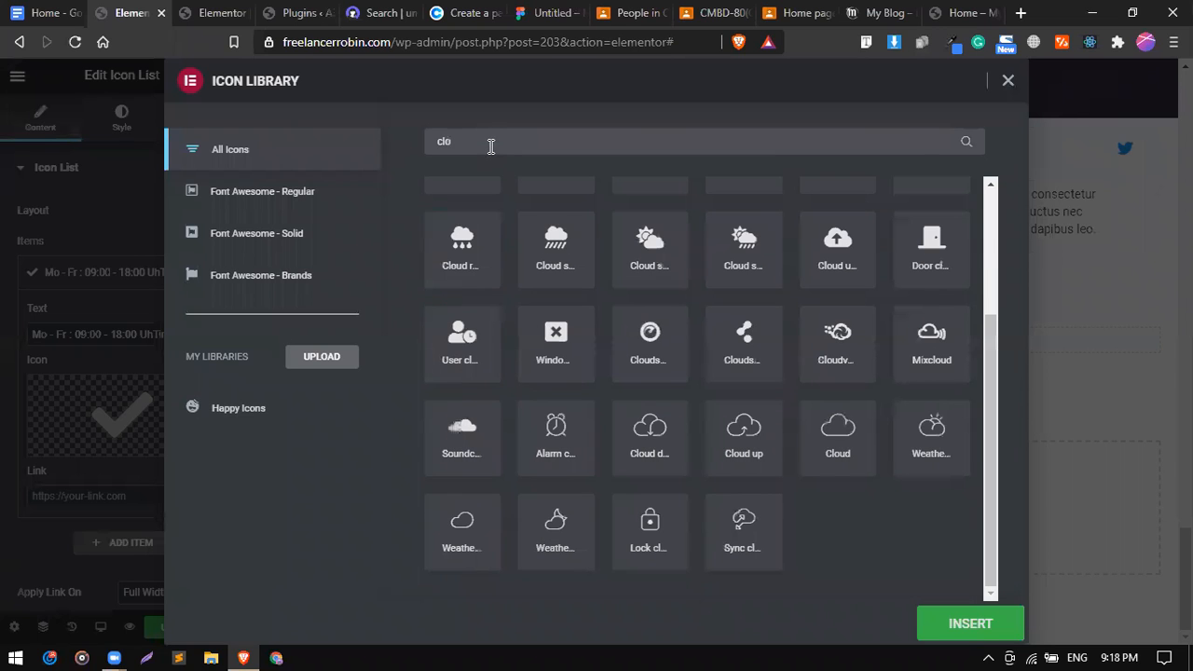
{"action": "type", "text": "ck"}
{"action": "left_click", "coordinate": [550, 271]}
{"action": "left_click", "coordinate": [465, 266]}
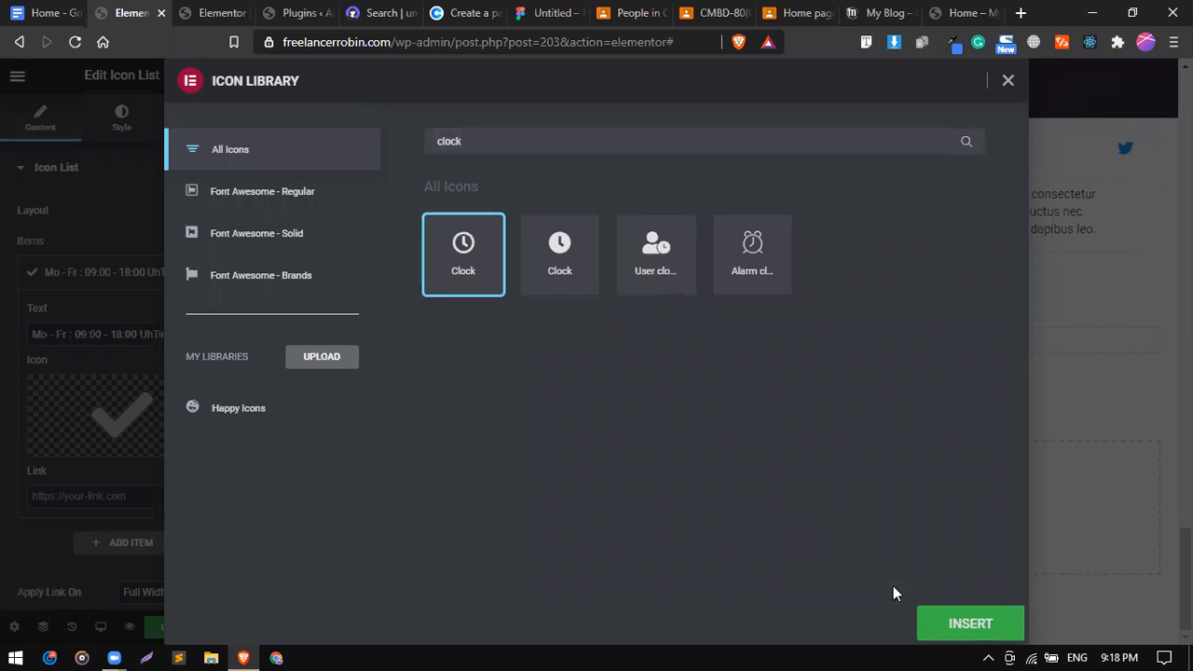
{"action": "left_click", "coordinate": [930, 622]}
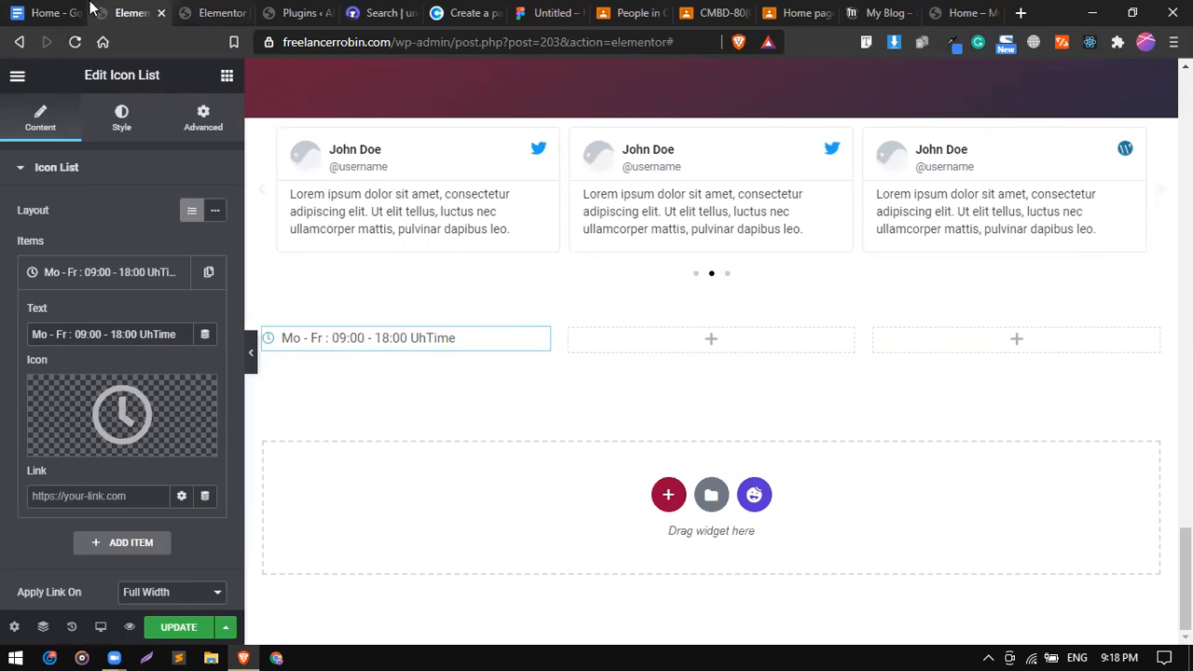
{"action": "left_click", "coordinate": [58, 13]}
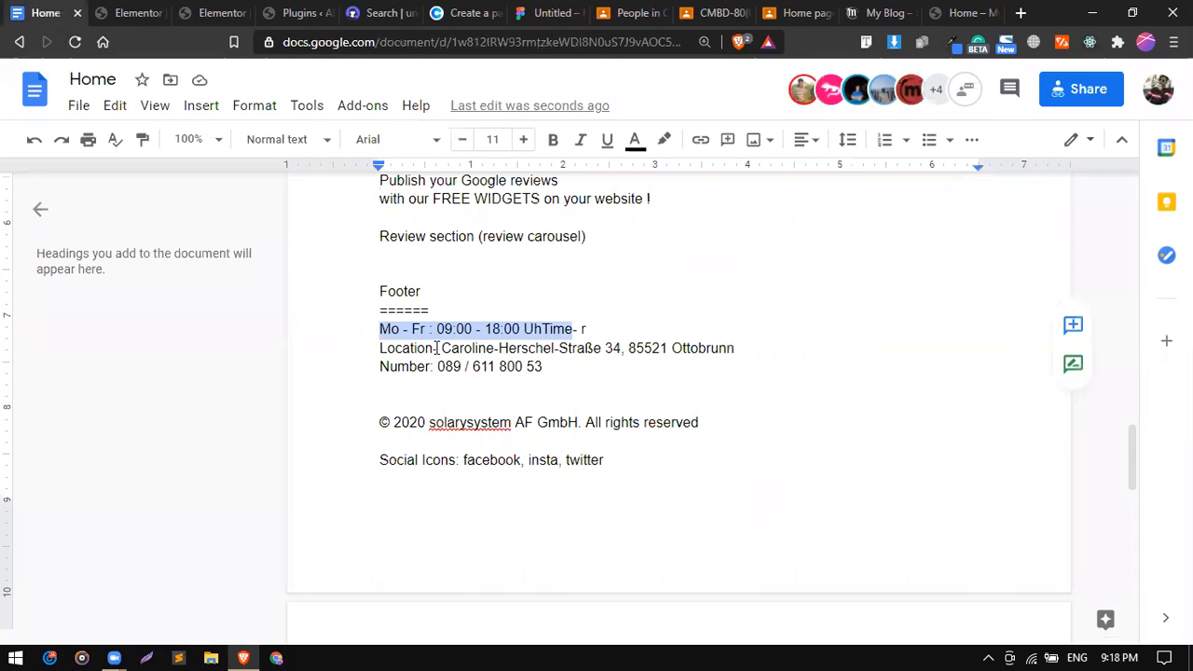
Copy the company address from the Location line in the footer notes.
{"action": "left_click_drag", "start_coordinate": [441, 348], "coordinate": [735, 348]}
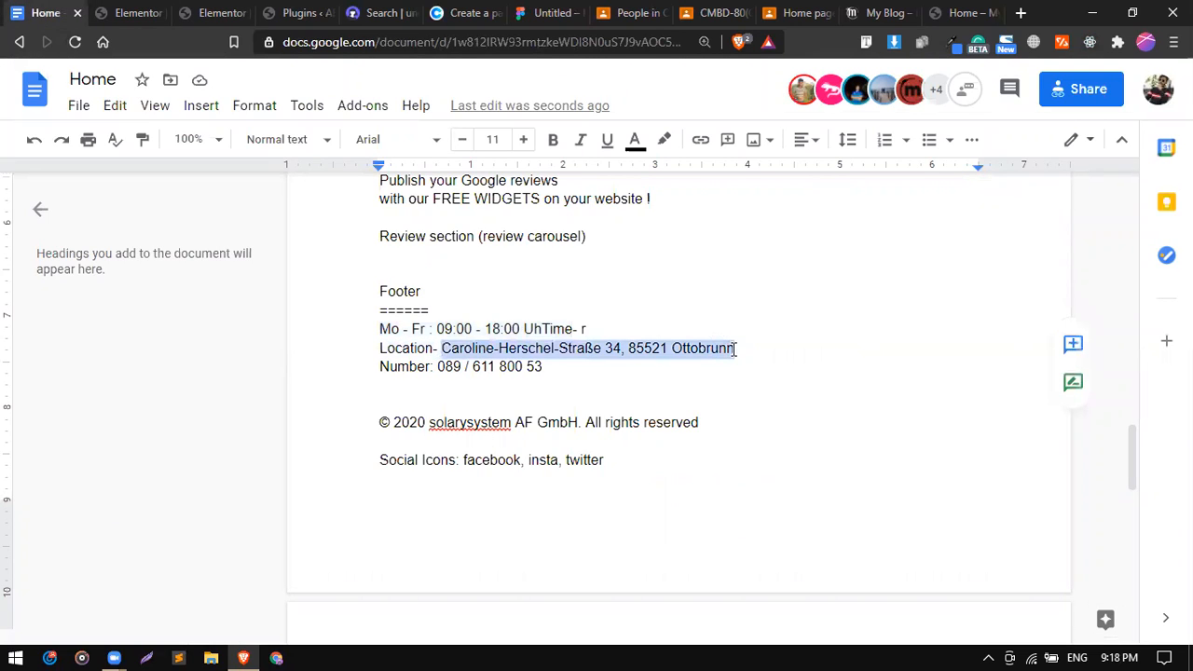
{"action": "right_click", "coordinate": [719, 349]}
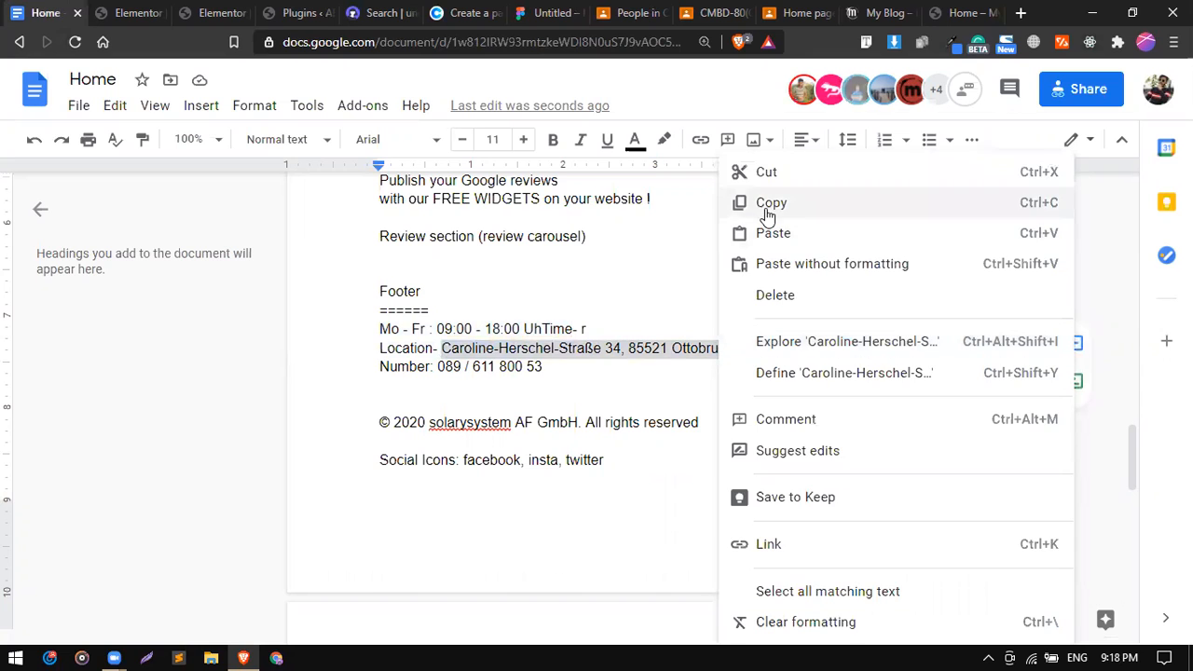
{"action": "left_click", "coordinate": [765, 205]}
Copy the opening-hours Icon List widget in the Elementor footer.
{"action": "left_click", "coordinate": [135, 13]}
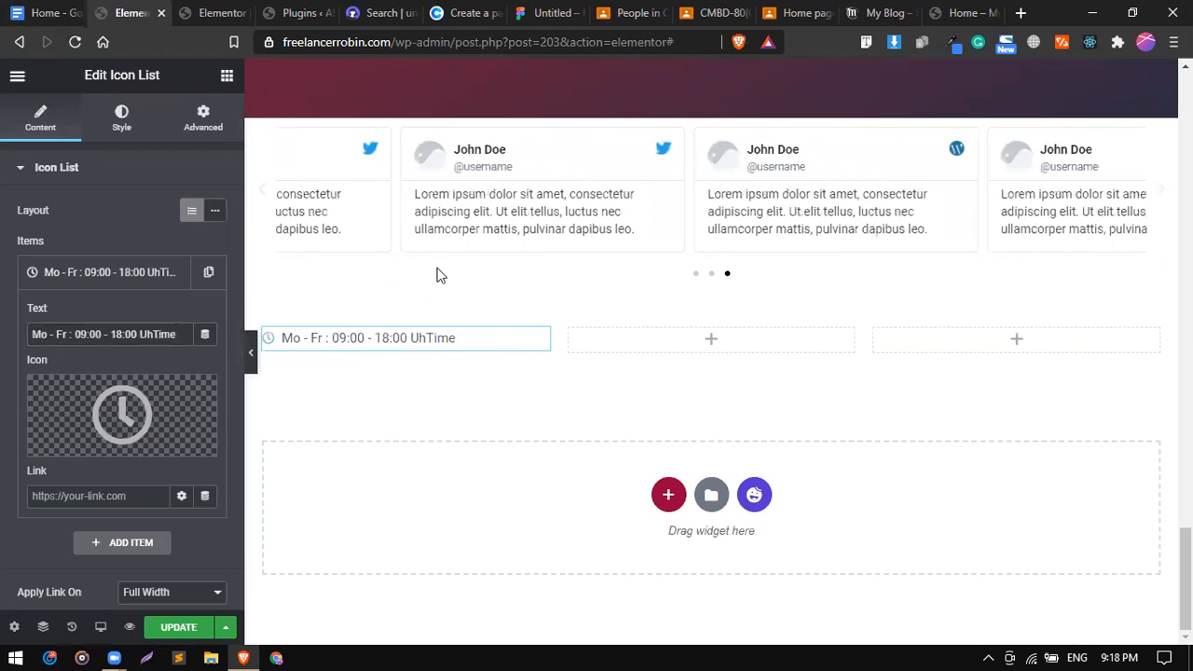
{"action": "right_click", "coordinate": [505, 344]}
{"action": "left_click", "coordinate": [567, 418]}
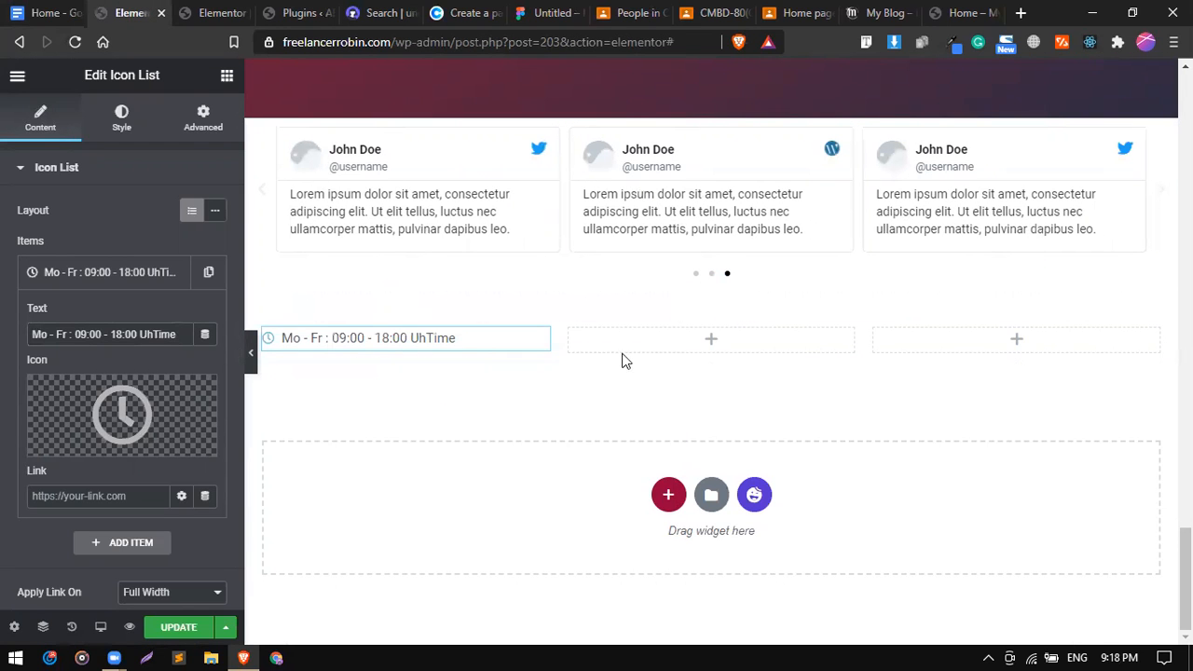
{"action": "right_click", "coordinate": [631, 345]}
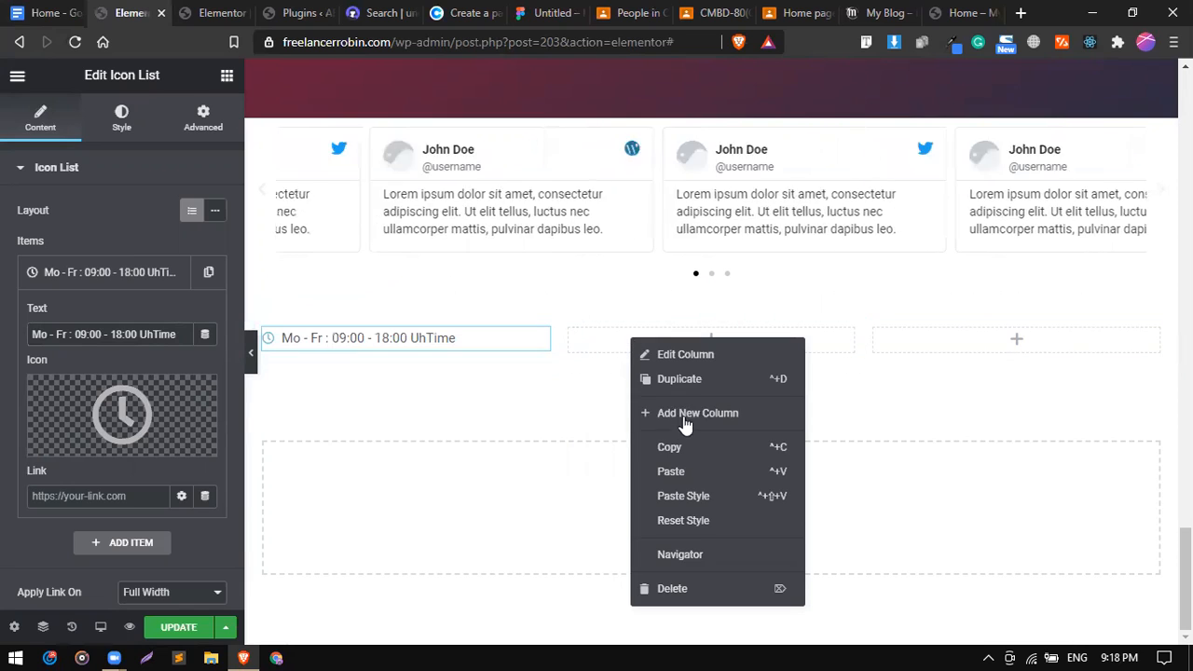
Paste the hours widget into the middle column and replace its text with the address.
{"action": "left_click", "coordinate": [704, 470]}
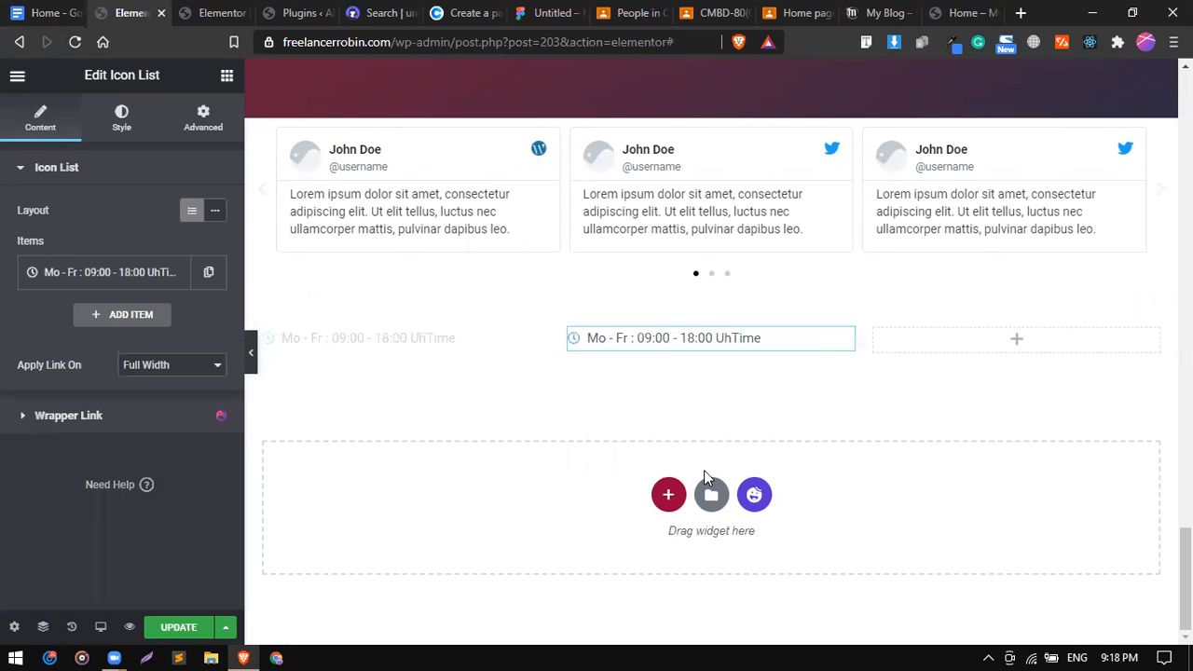
{"action": "left_click", "coordinate": [160, 272]}
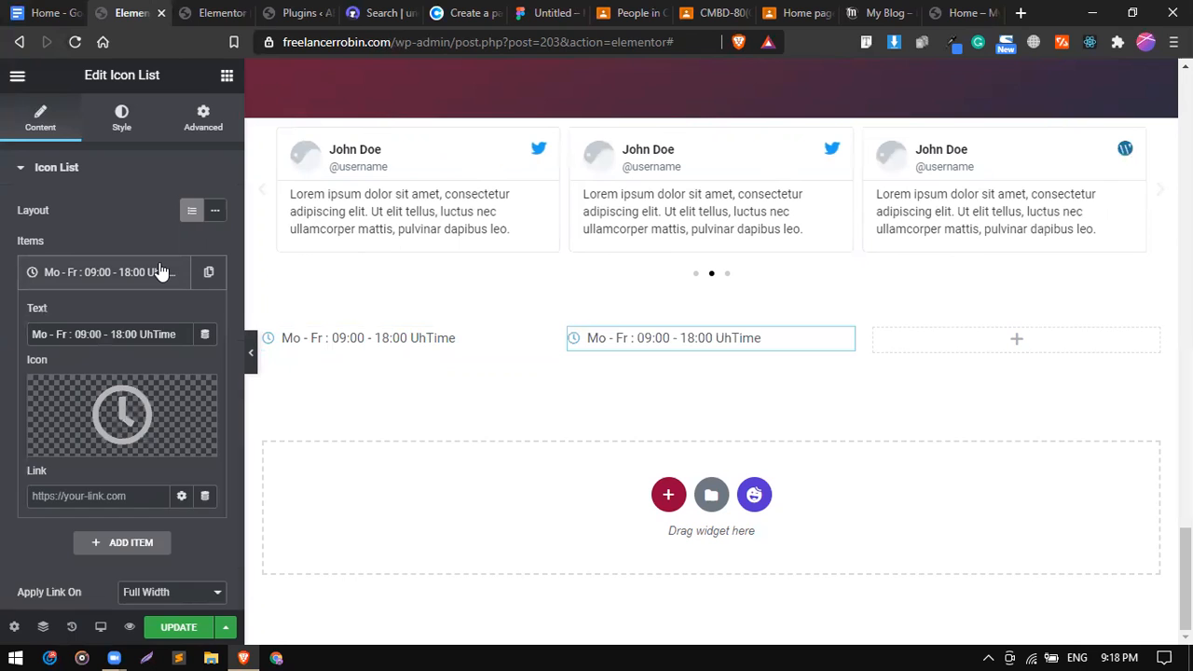
{"action": "triple_click", "coordinate": [132, 334]}
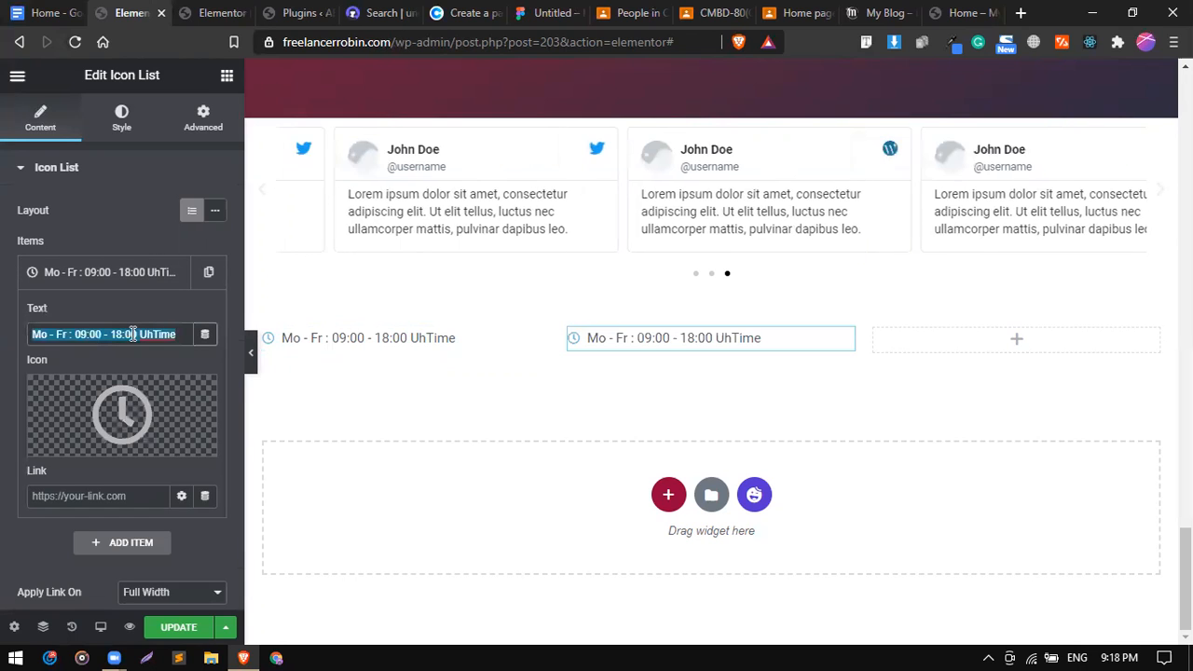
{"action": "key", "text": "ctrl+v"}
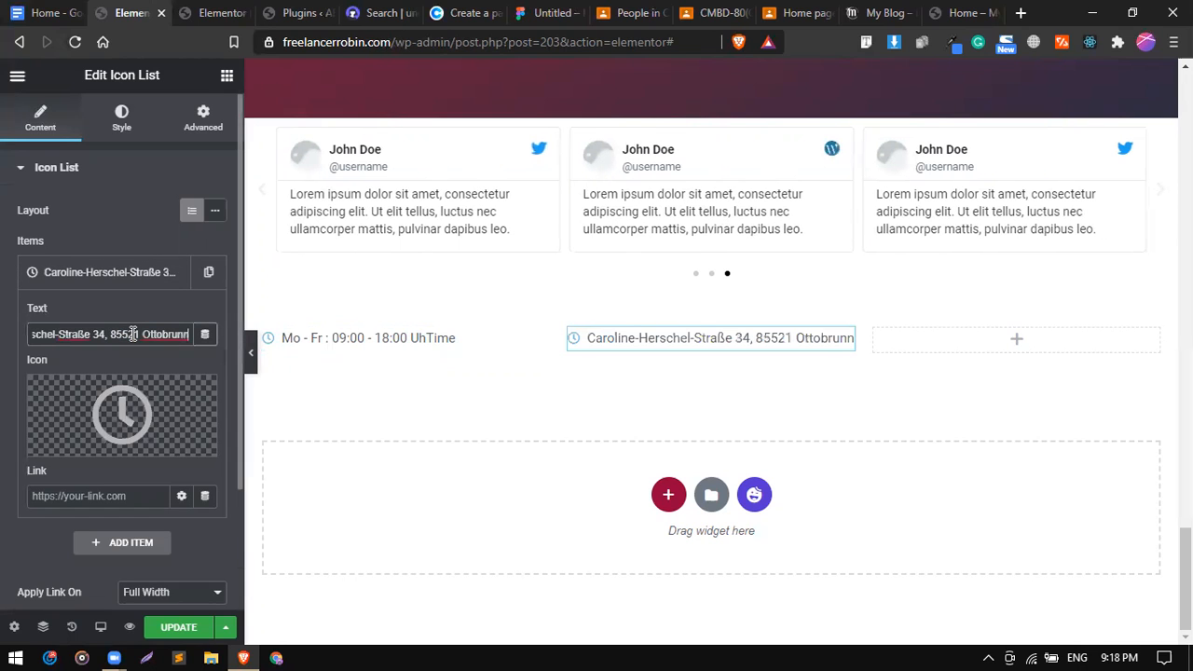
Give the address item the solid map-marker pin icon.
{"action": "left_click", "coordinate": [114, 411]}
{"action": "left_click", "coordinate": [453, 141]}
{"action": "type", "text": "map"}
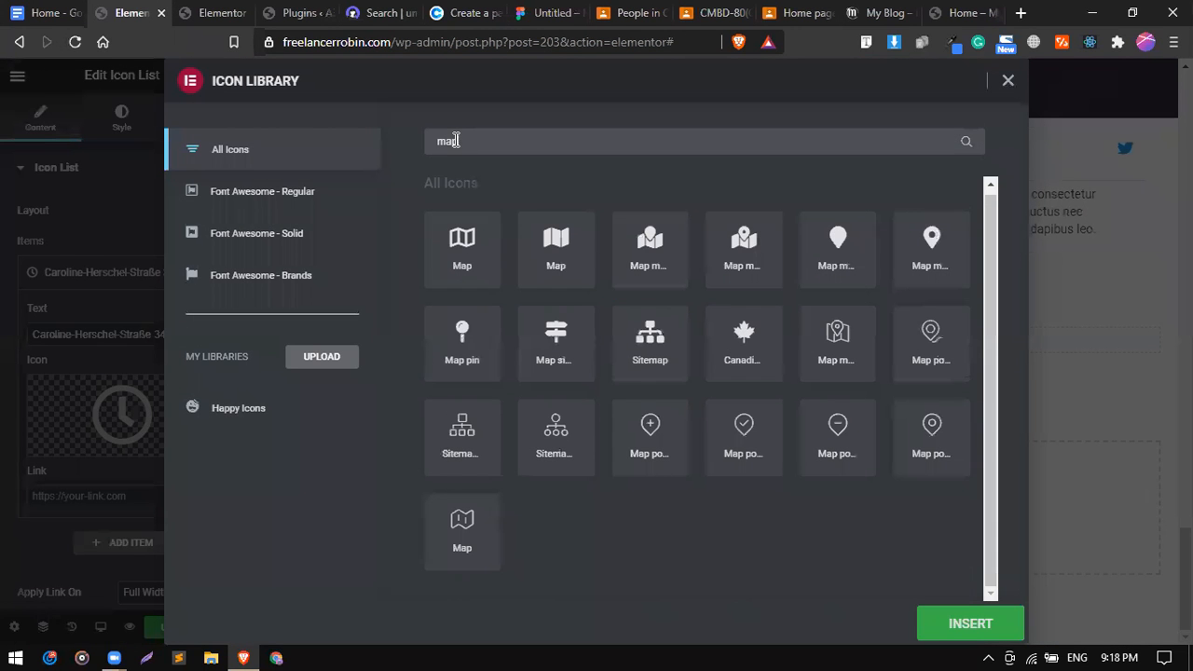
{"action": "left_click", "coordinate": [915, 242]}
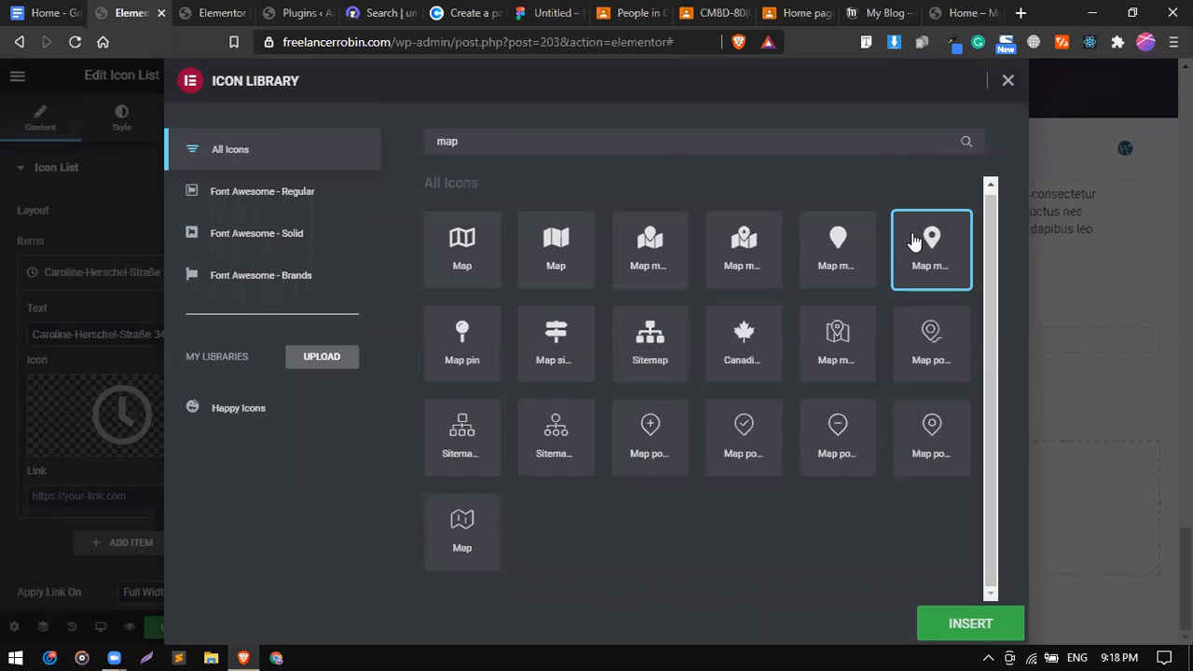
{"action": "left_click", "coordinate": [743, 270]}
{"action": "left_click", "coordinate": [944, 270]}
{"action": "left_click", "coordinate": [974, 618]}
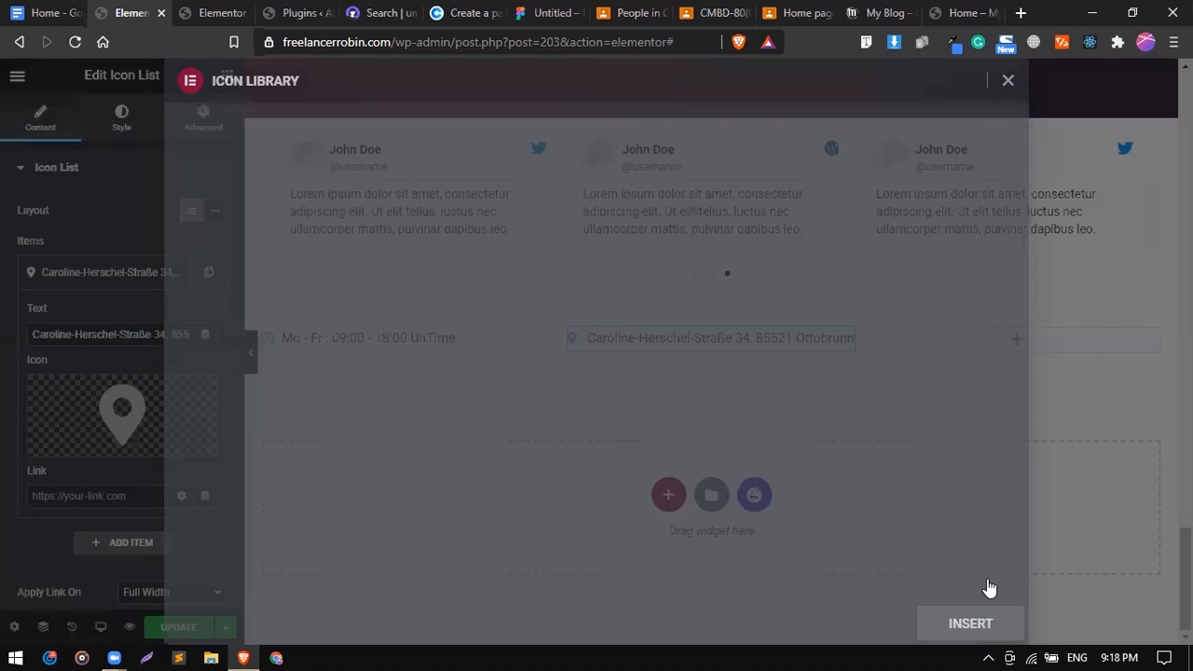
Copy the phone number from the Number line in the footer notes.
{"action": "left_click", "coordinate": [5, 12]}
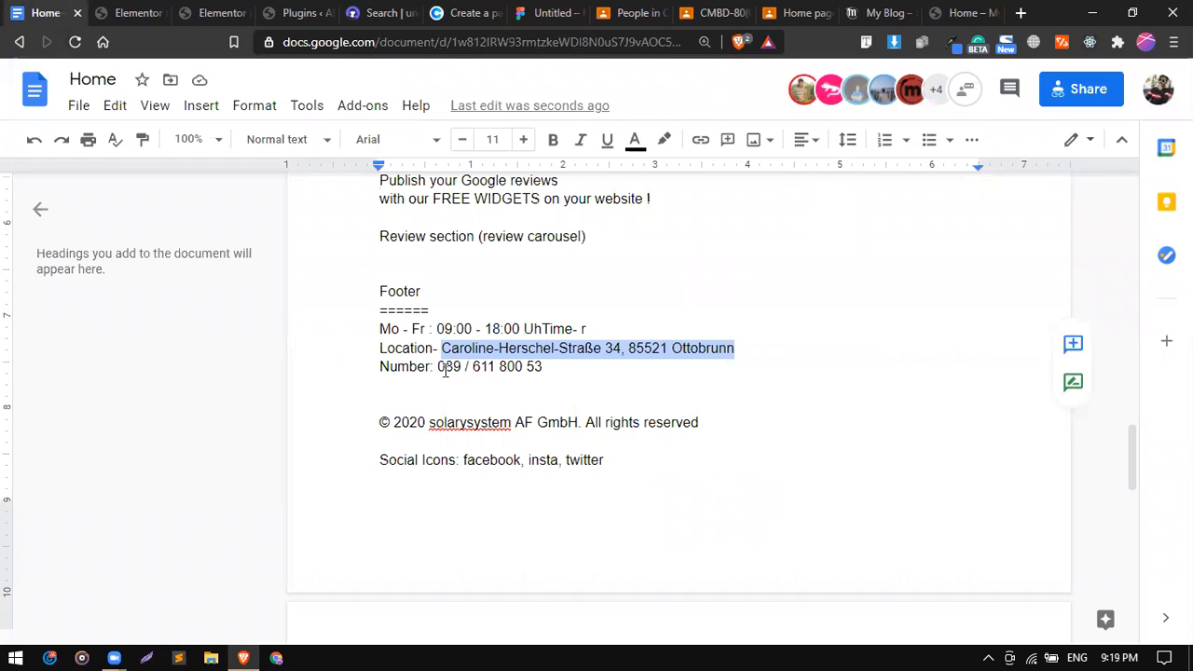
{"action": "left_click_drag", "start_coordinate": [438, 367], "coordinate": [550, 370]}
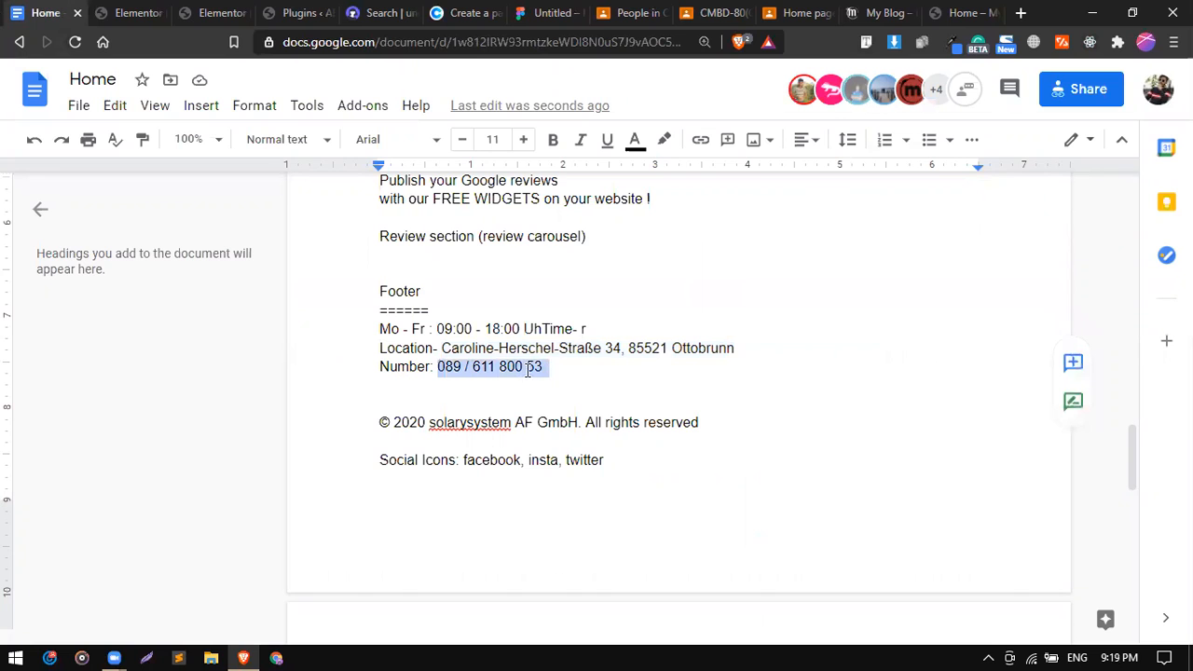
{"action": "right_click", "coordinate": [520, 375]}
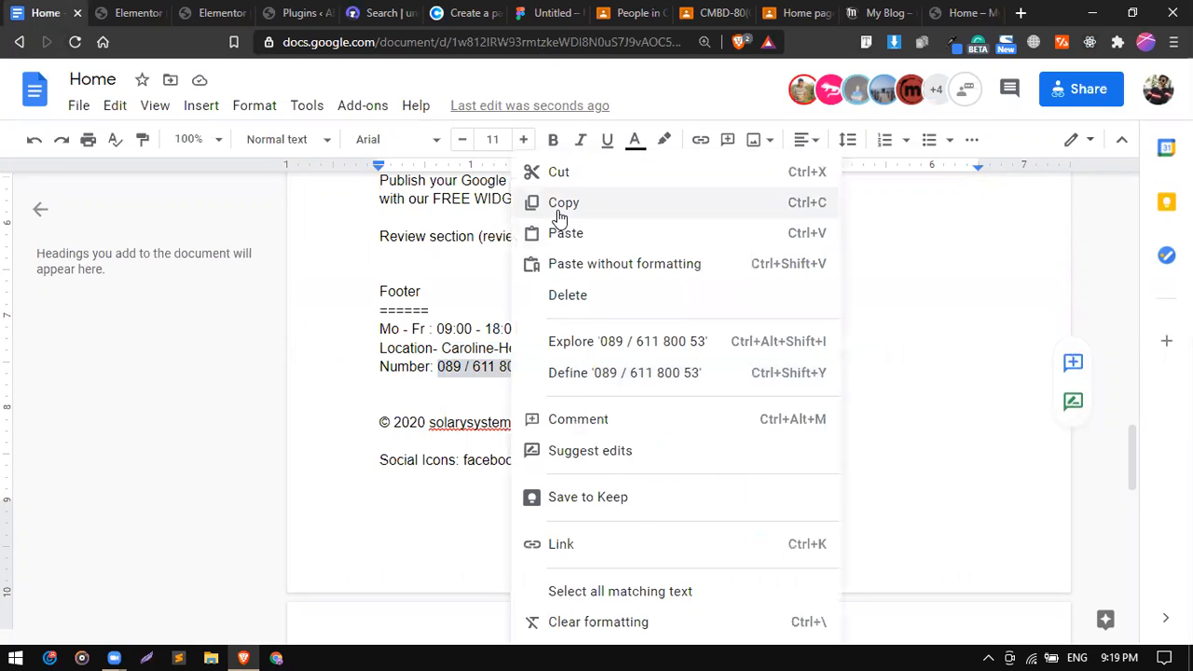
{"action": "left_click", "coordinate": [557, 201]}
{"action": "left_click", "coordinate": [112, 11]}
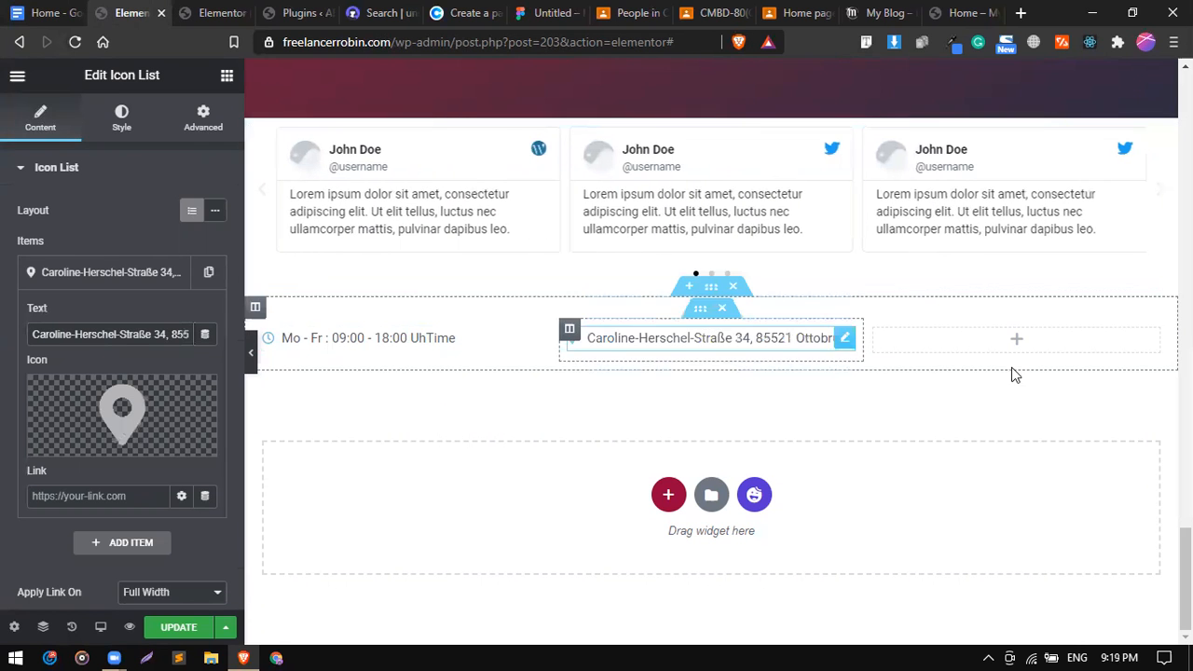
Duplicate the address widget into the right column and paste the phone number as its text.
{"action": "left_click", "coordinate": [986, 332]}
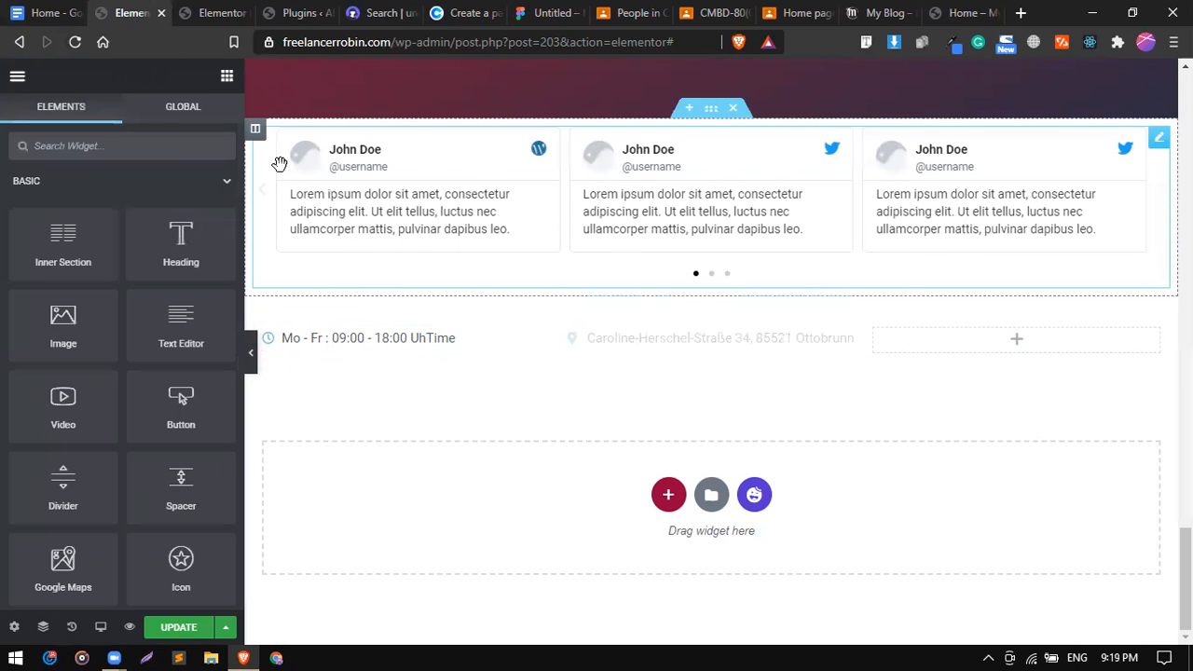
{"action": "right_click", "coordinate": [652, 340]}
{"action": "left_click", "coordinate": [720, 414]}
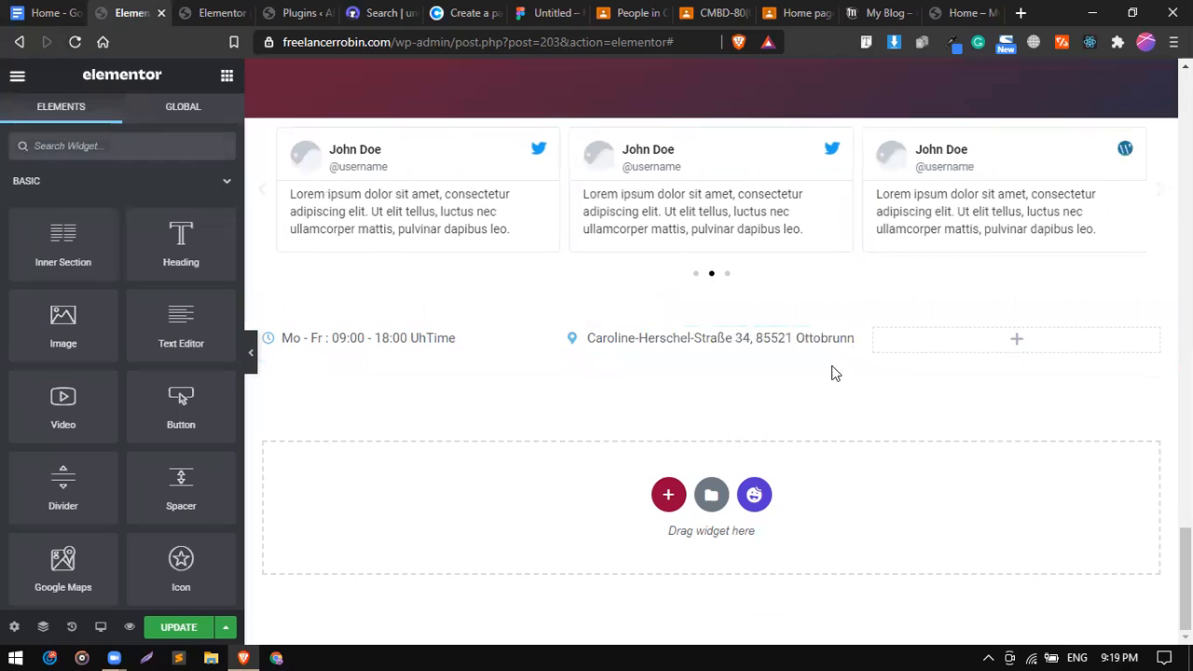
{"action": "right_click", "coordinate": [939, 345]}
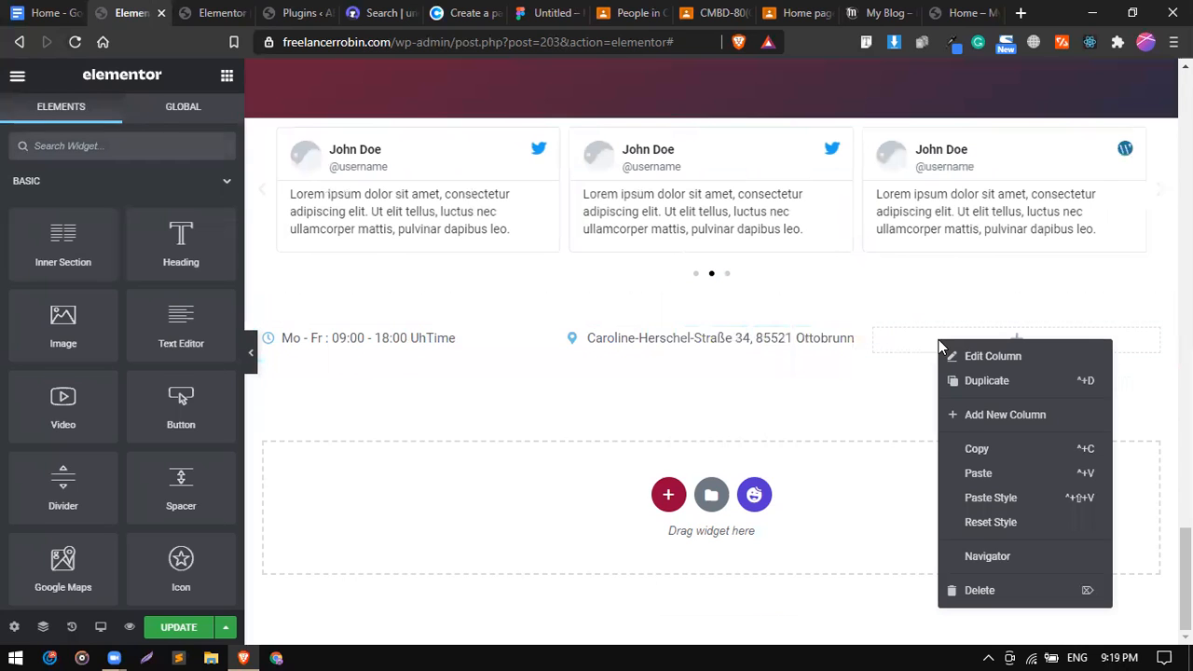
{"action": "left_click", "coordinate": [996, 473]}
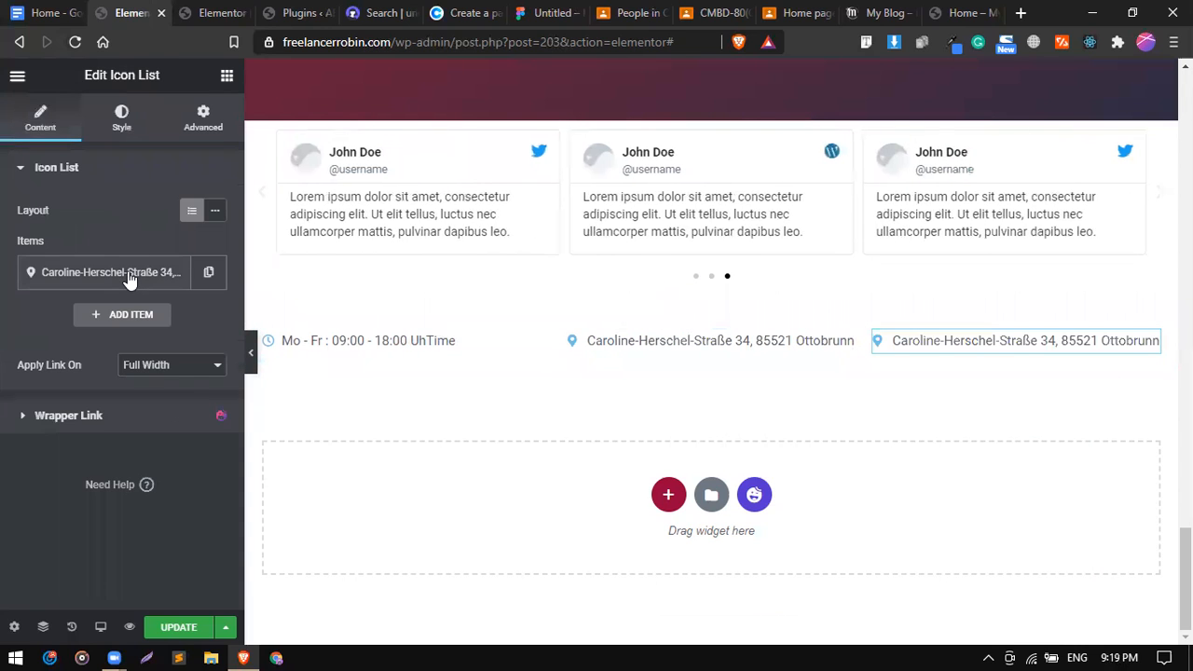
{"action": "left_click", "coordinate": [170, 271]}
{"action": "triple_click", "coordinate": [131, 336]}
{"action": "key", "text": "ctrl+v"}
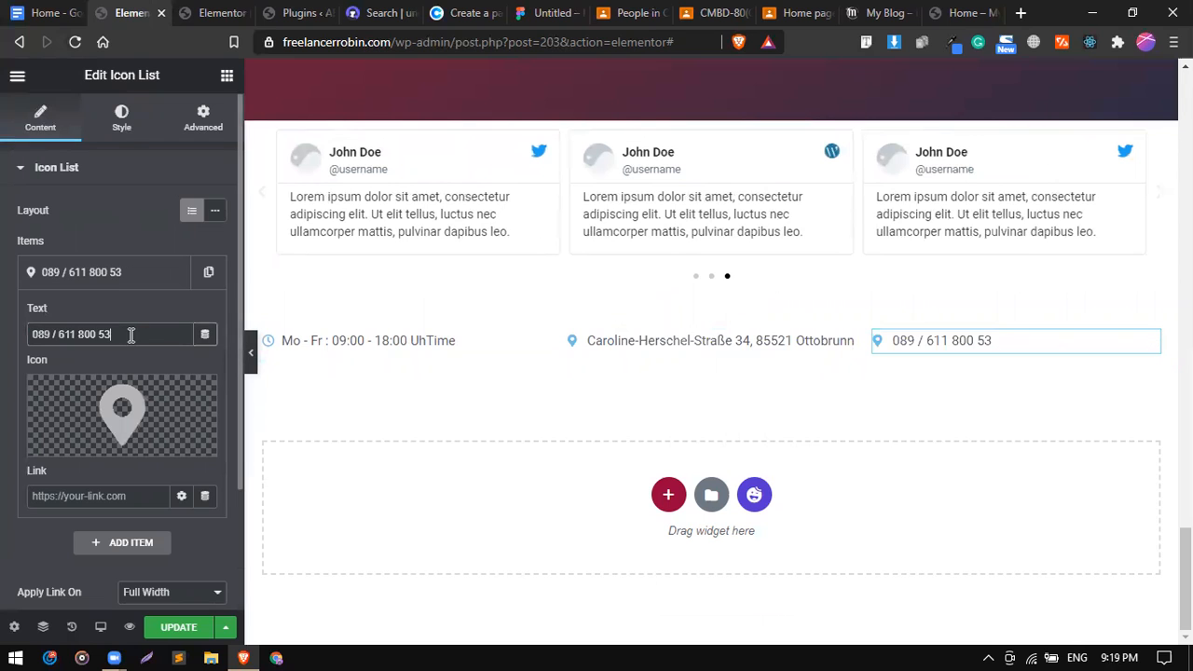
Give the phone item the Phone alt icon.
{"action": "left_click", "coordinate": [75, 442]}
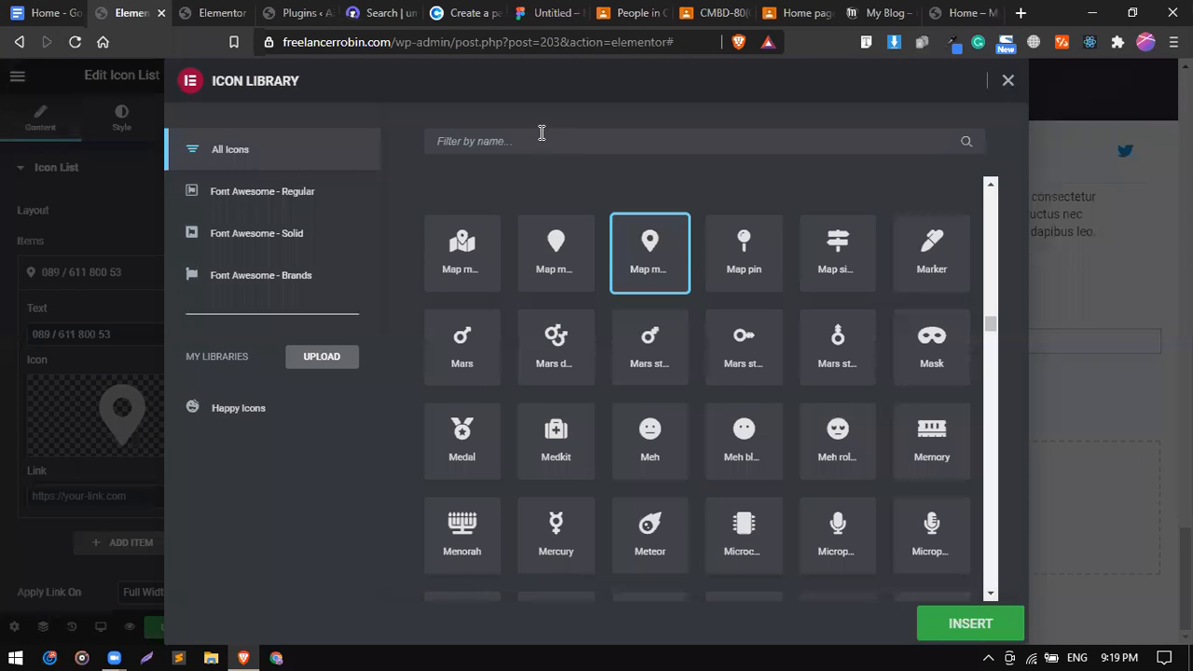
{"action": "left_click", "coordinate": [542, 138]}
{"action": "type", "text": "phone"}
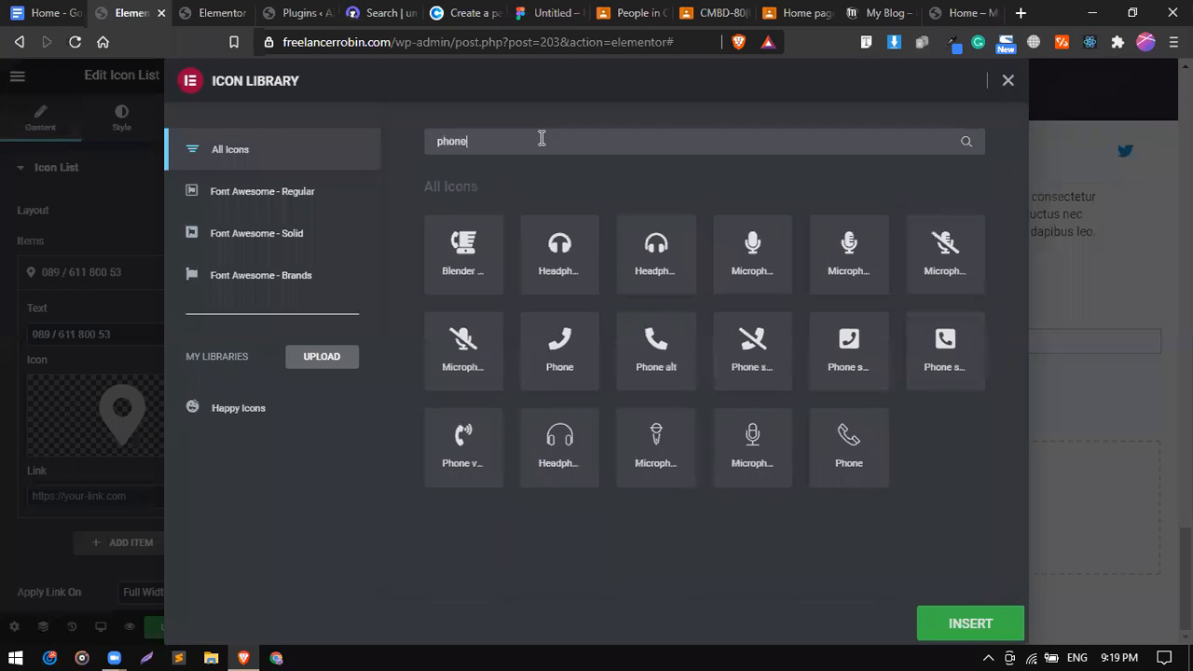
{"action": "left_click", "coordinate": [660, 342]}
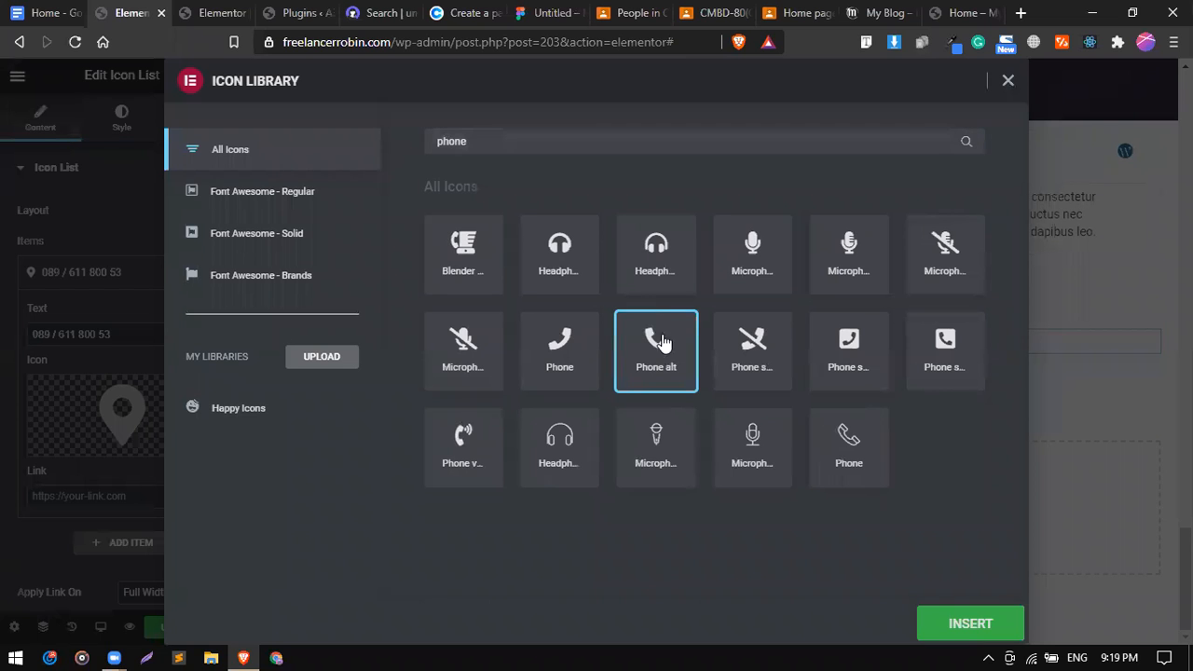
{"action": "left_click", "coordinate": [938, 625]}
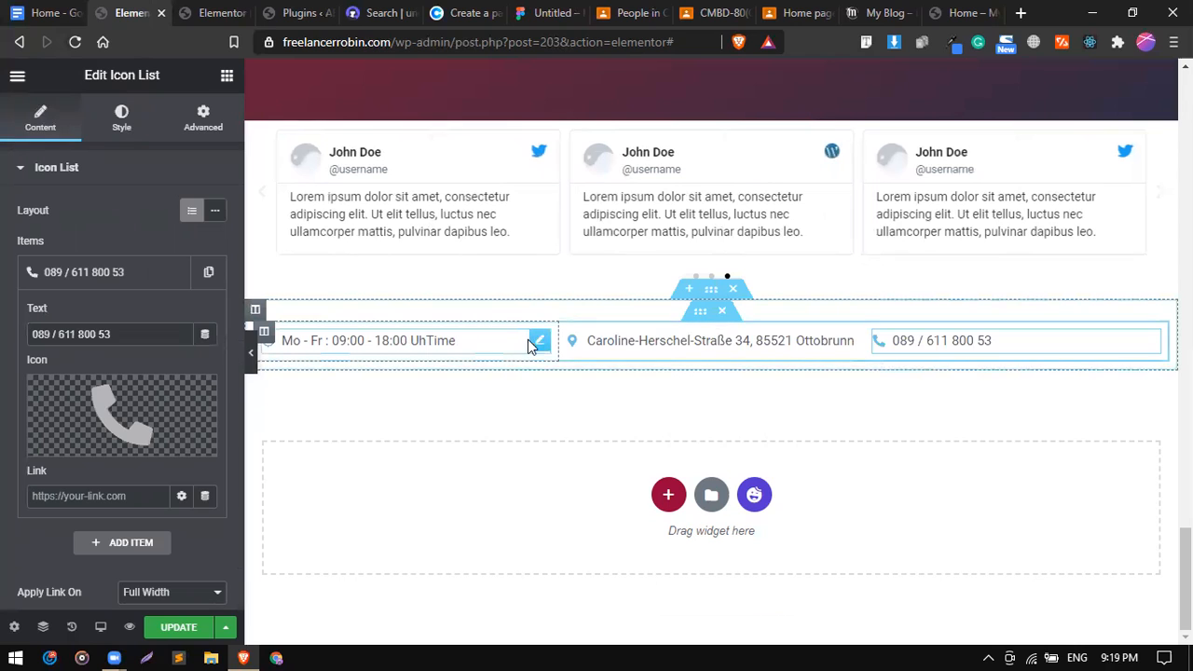
Switch the contact section's Height to Min Height and set Minimum Height to 200.
{"action": "left_click", "coordinate": [539, 344]}
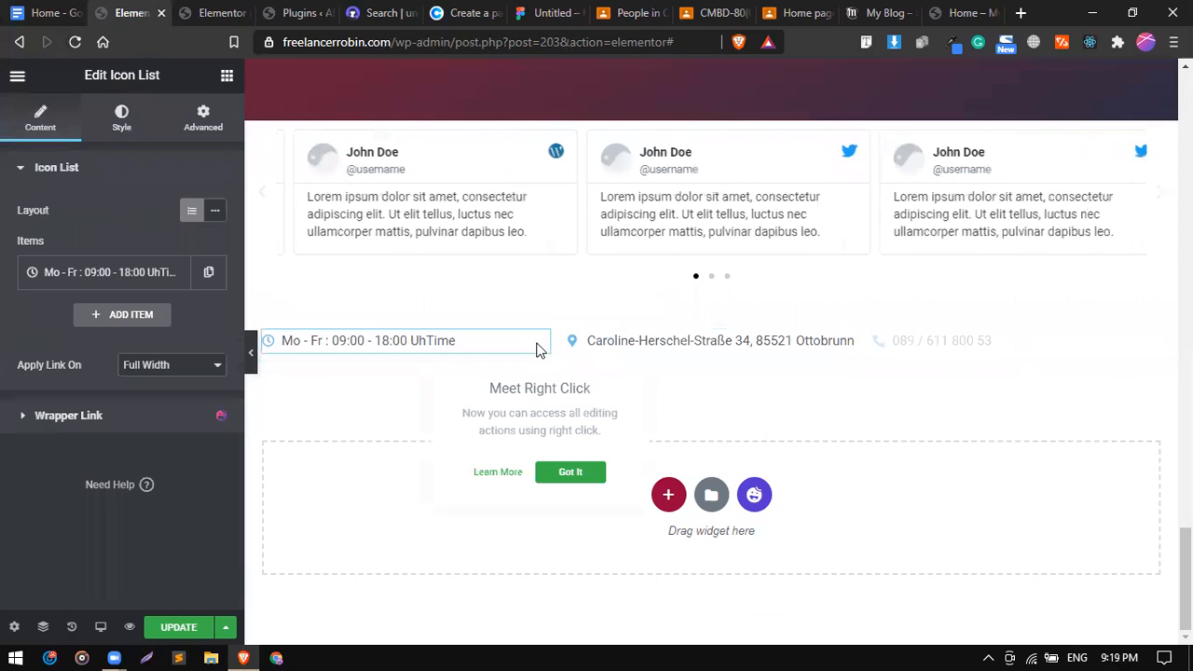
{"action": "left_click", "coordinate": [122, 121]}
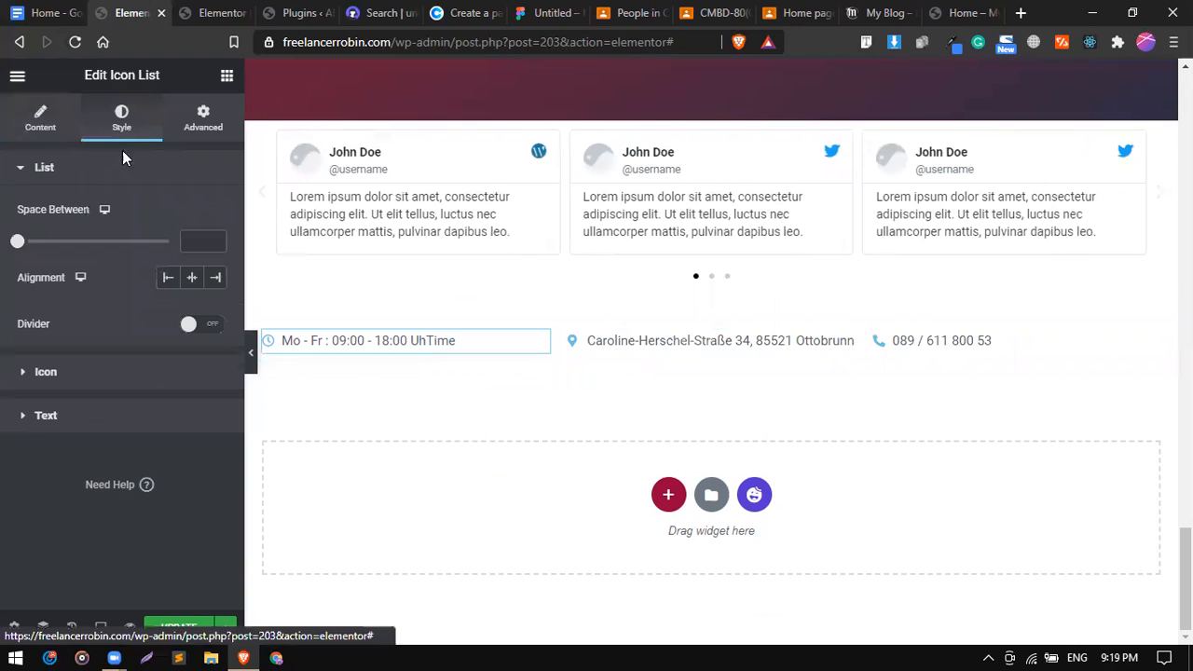
{"action": "left_click", "coordinate": [101, 372]}
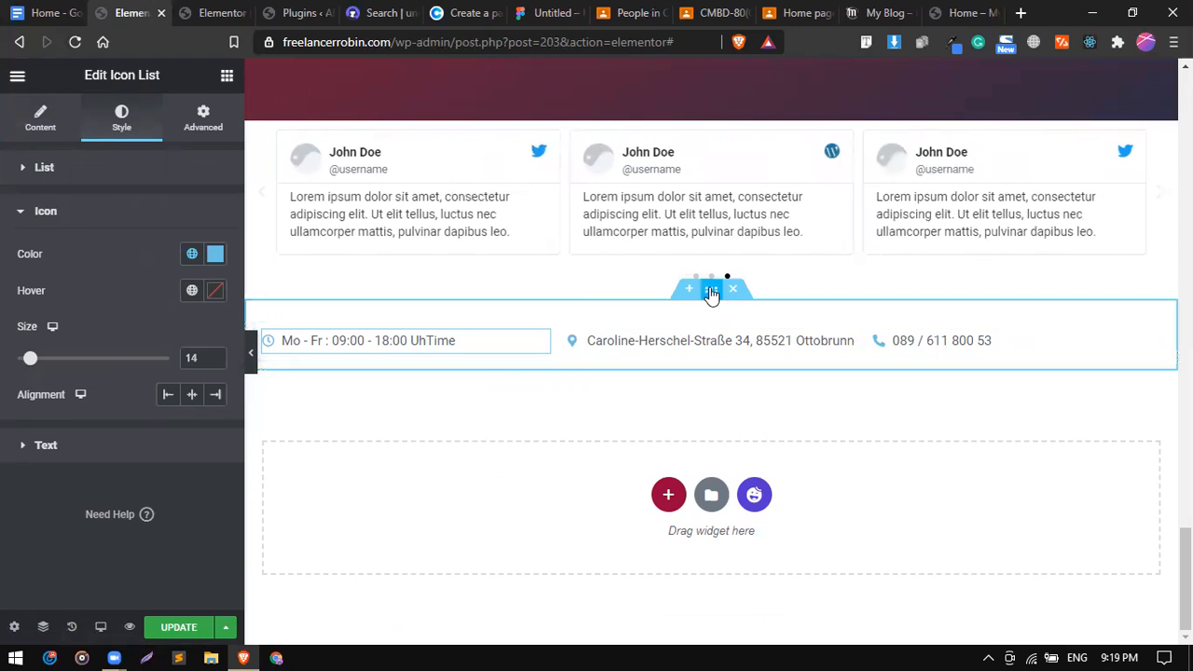
{"action": "left_click", "coordinate": [711, 293]}
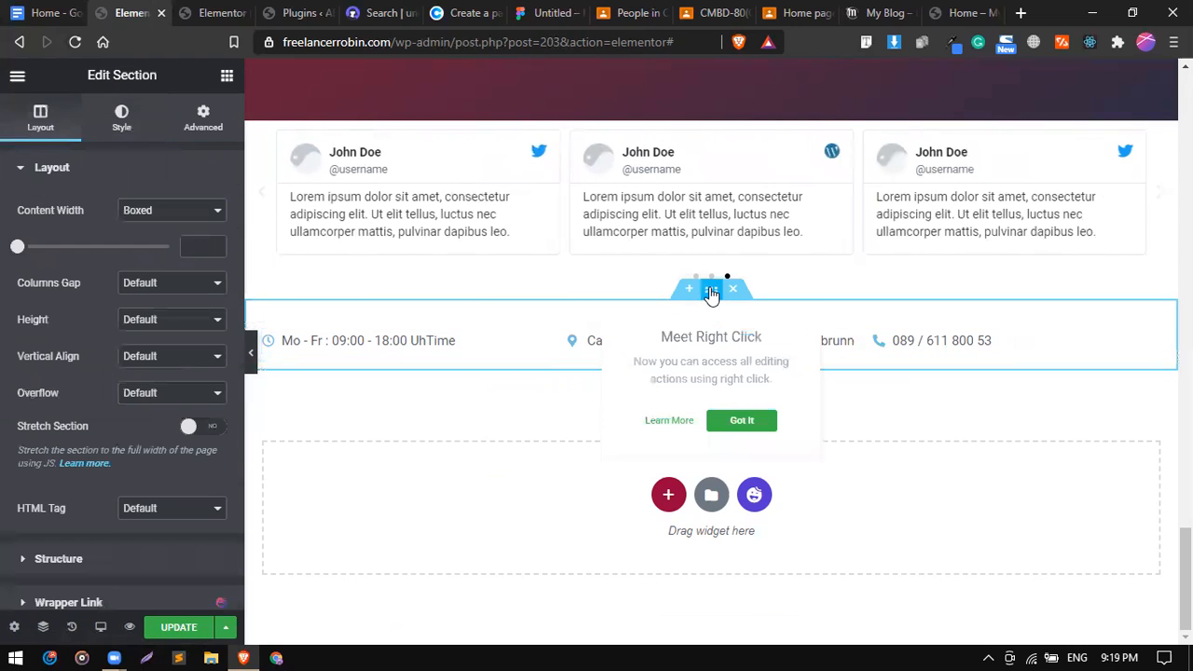
{"action": "left_click", "coordinate": [149, 319]}
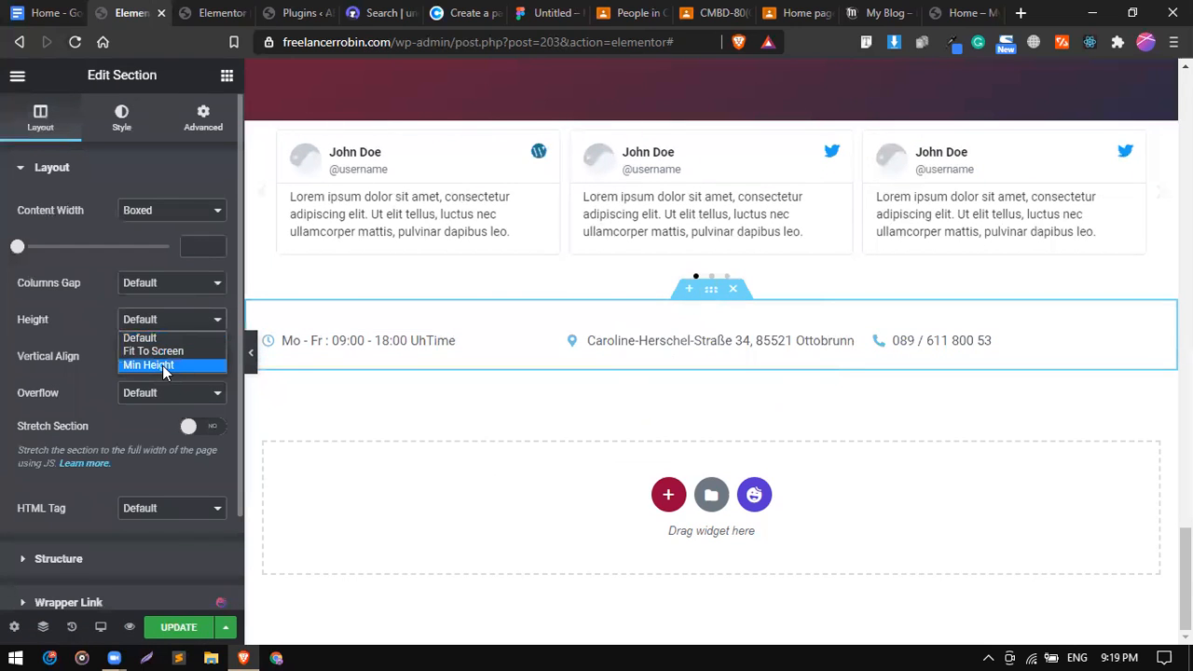
{"action": "left_click", "coordinate": [163, 365]}
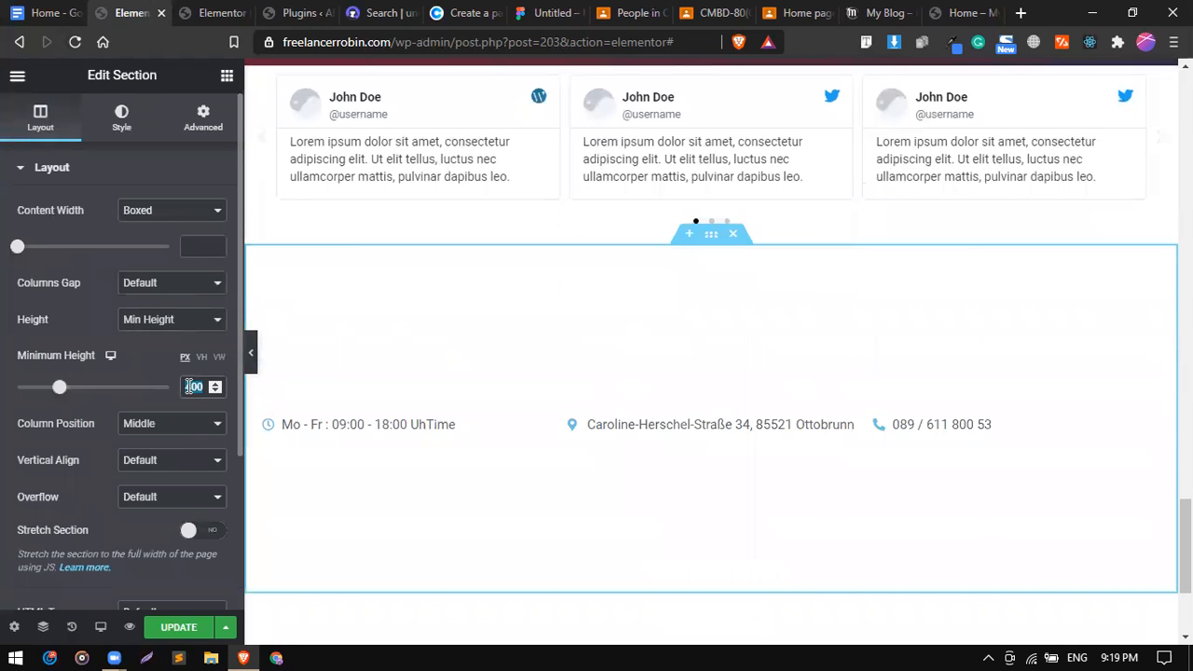
{"action": "key", "text": "BackSpace"}
{"action": "type", "text": "200"}
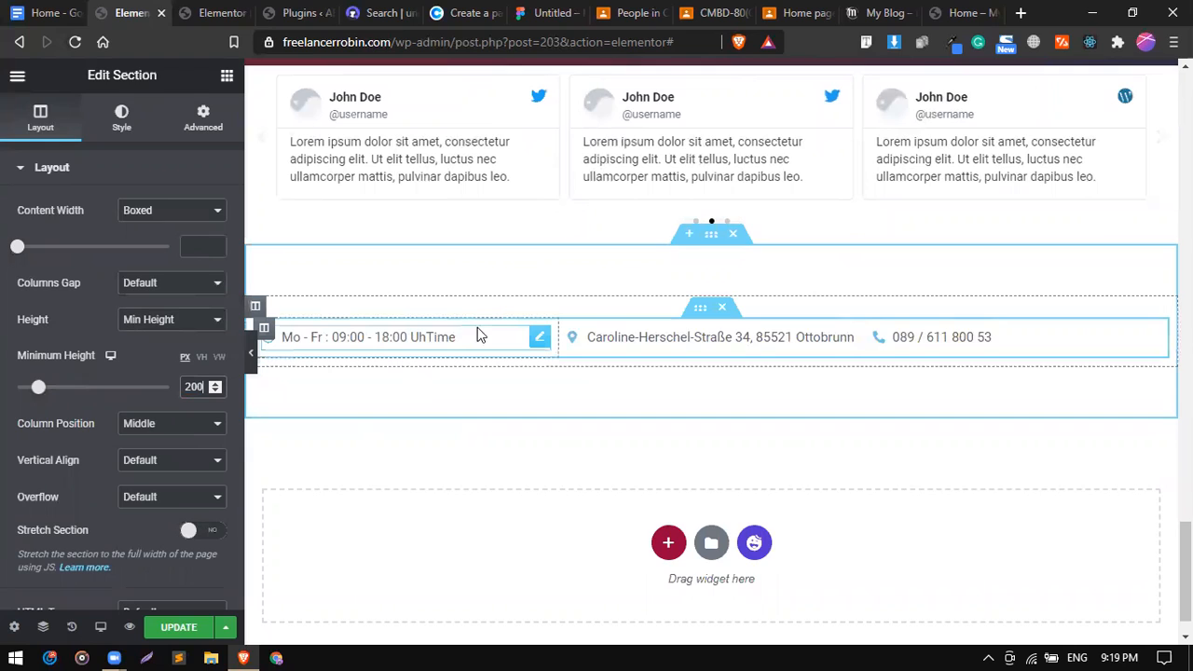
{"action": "left_click", "coordinate": [539, 339]}
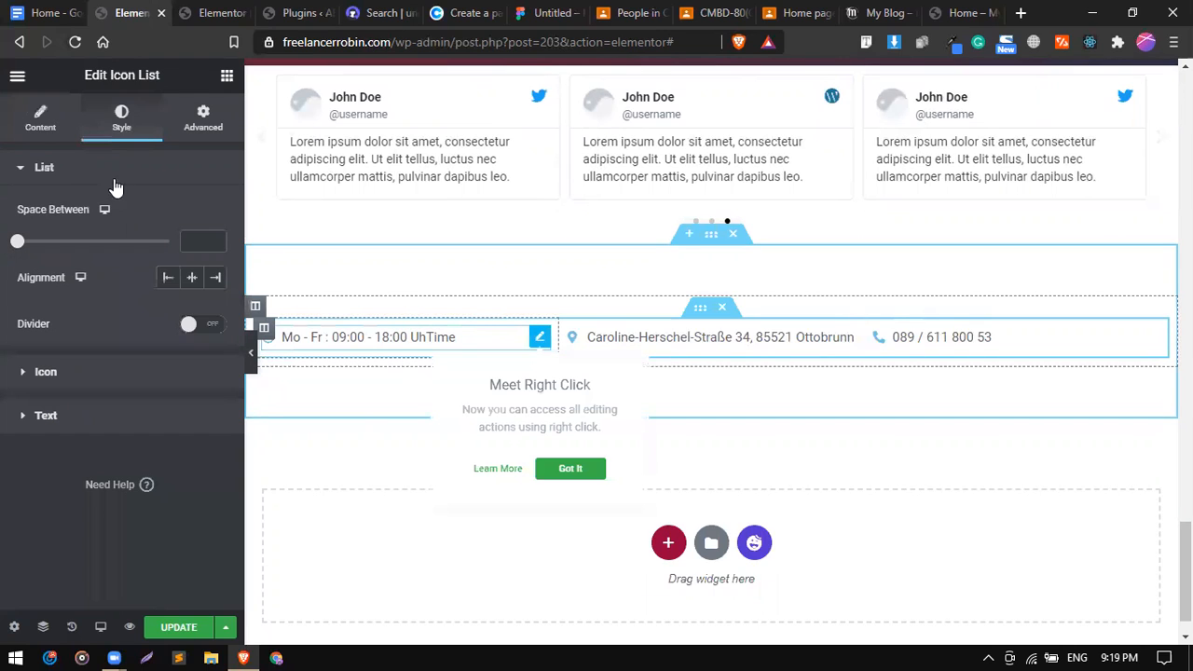
{"action": "left_click", "coordinate": [120, 372]}
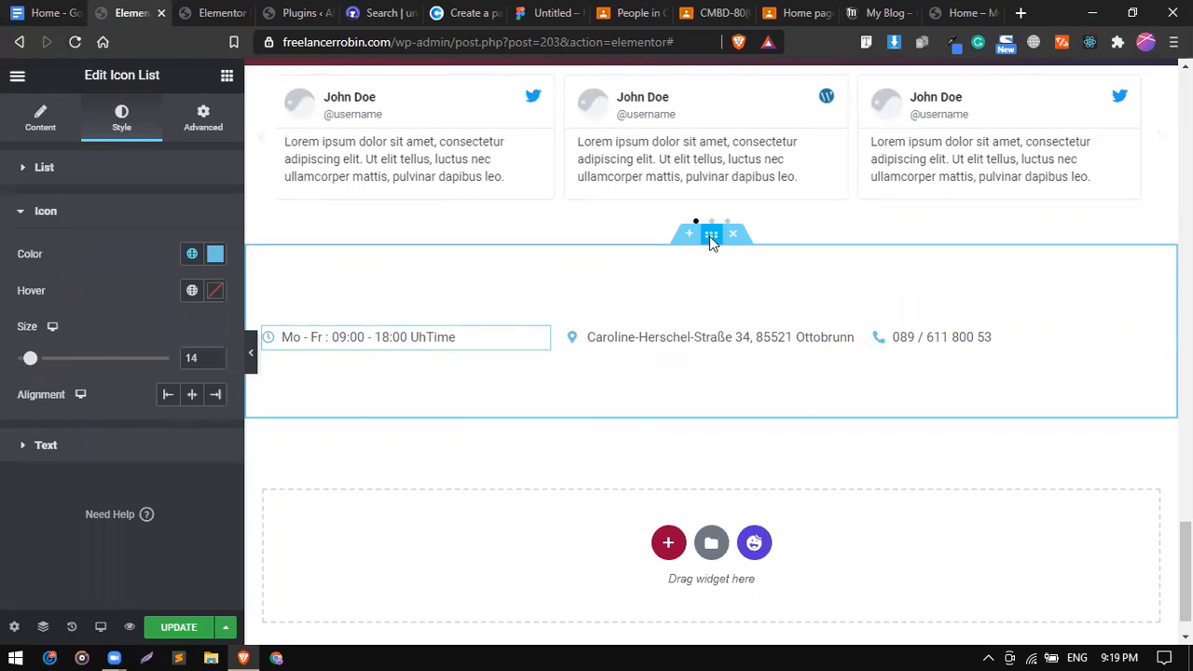
{"action": "left_click", "coordinate": [710, 236]}
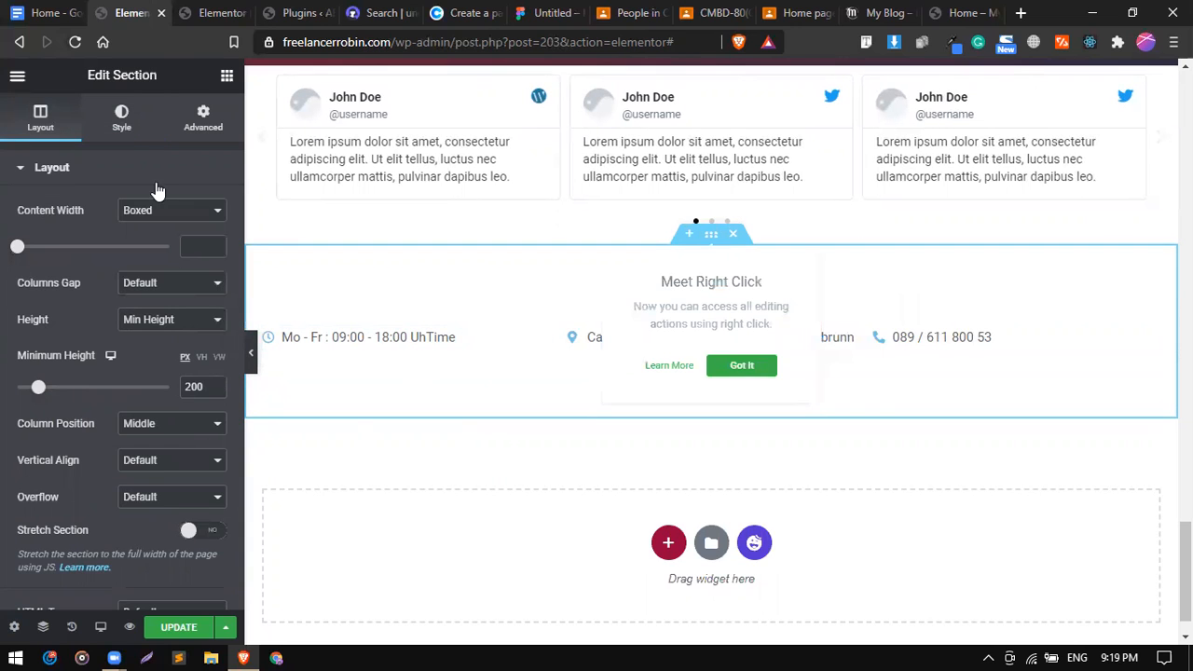
Give the section a Gradient background from #D90429 to #1D3557 at a 160° angle.
{"action": "left_click", "coordinate": [124, 135]}
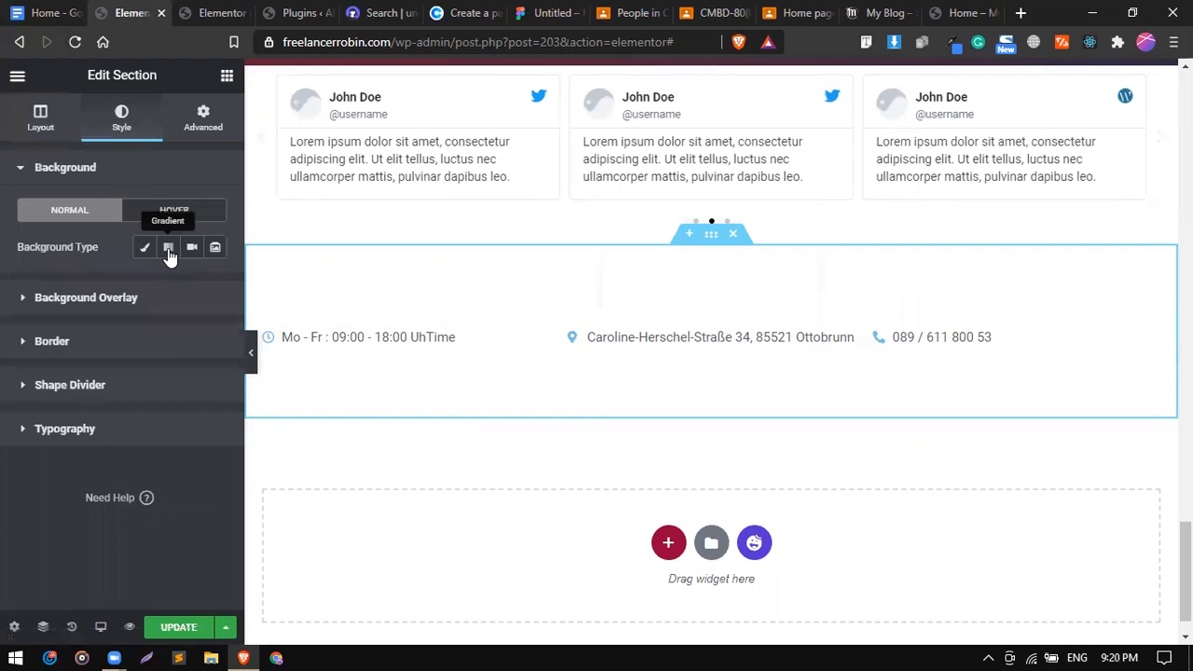
{"action": "left_click", "coordinate": [167, 250]}
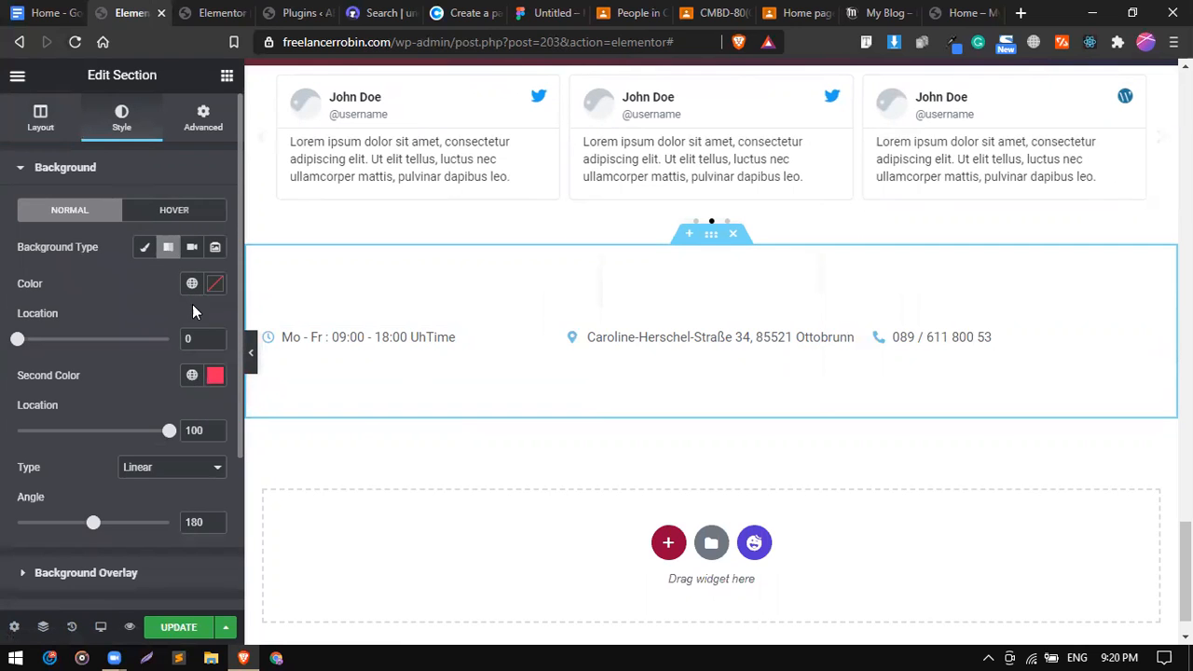
{"action": "left_click", "coordinate": [192, 286]}
{"action": "scroll", "coordinate": [149, 466], "scroll_direction": "down", "scroll_amount": 3}
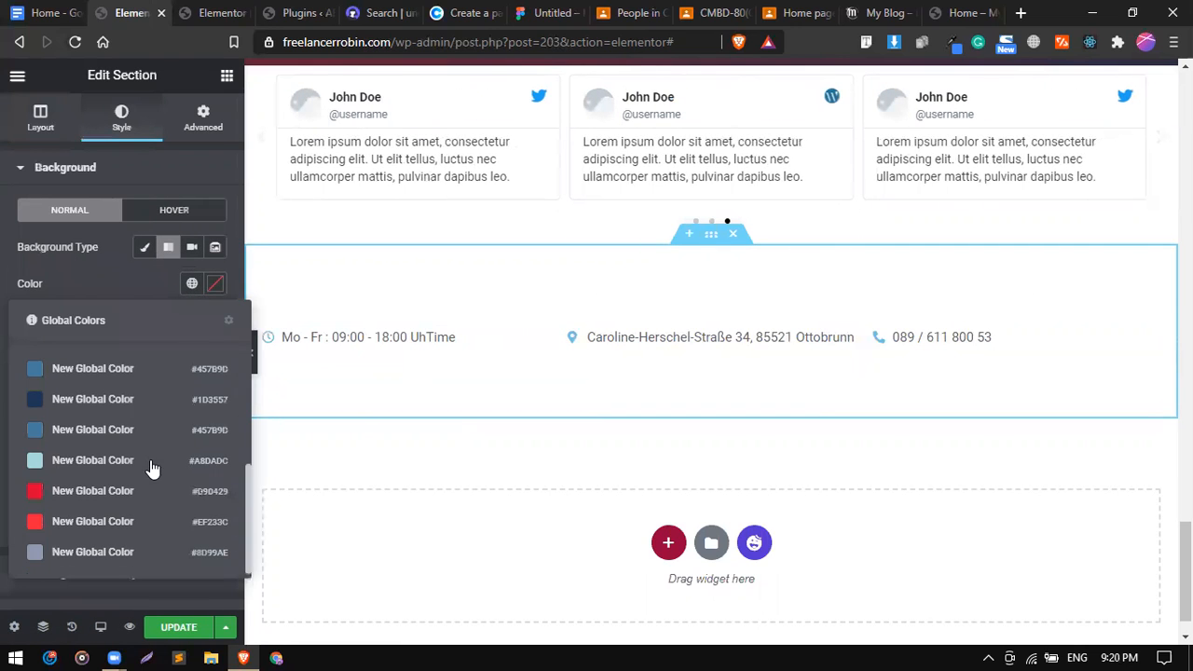
{"action": "left_click", "coordinate": [93, 491]}
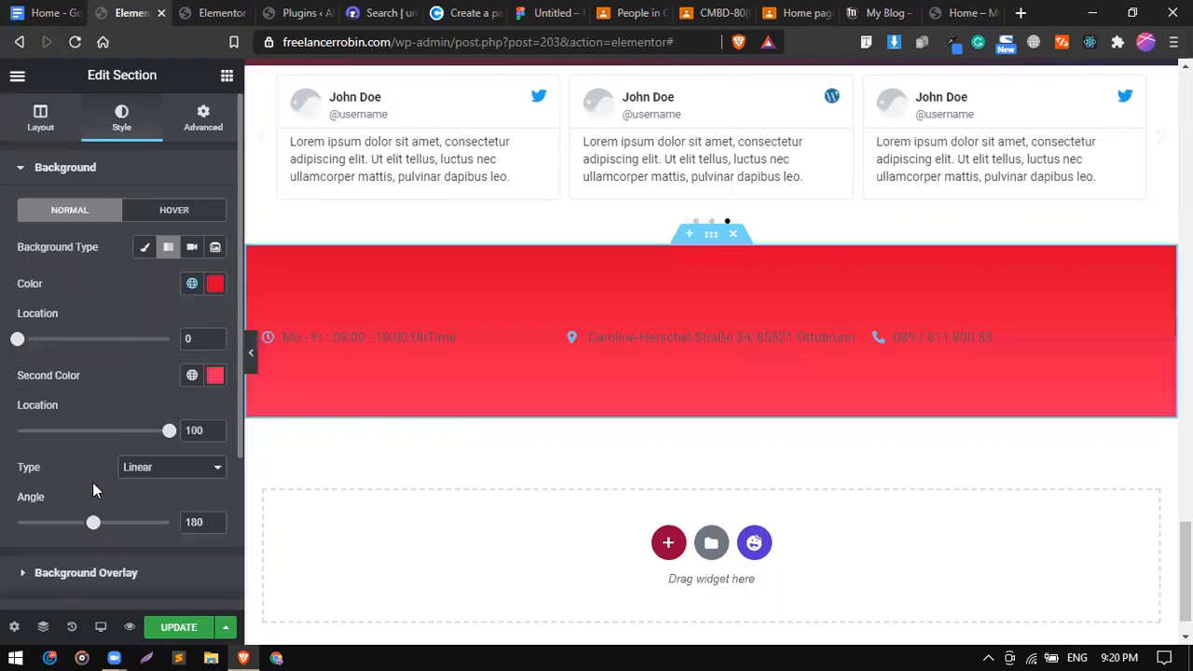
{"action": "left_click", "coordinate": [192, 375]}
{"action": "scroll", "coordinate": [102, 313], "scroll_direction": "down", "scroll_amount": 3}
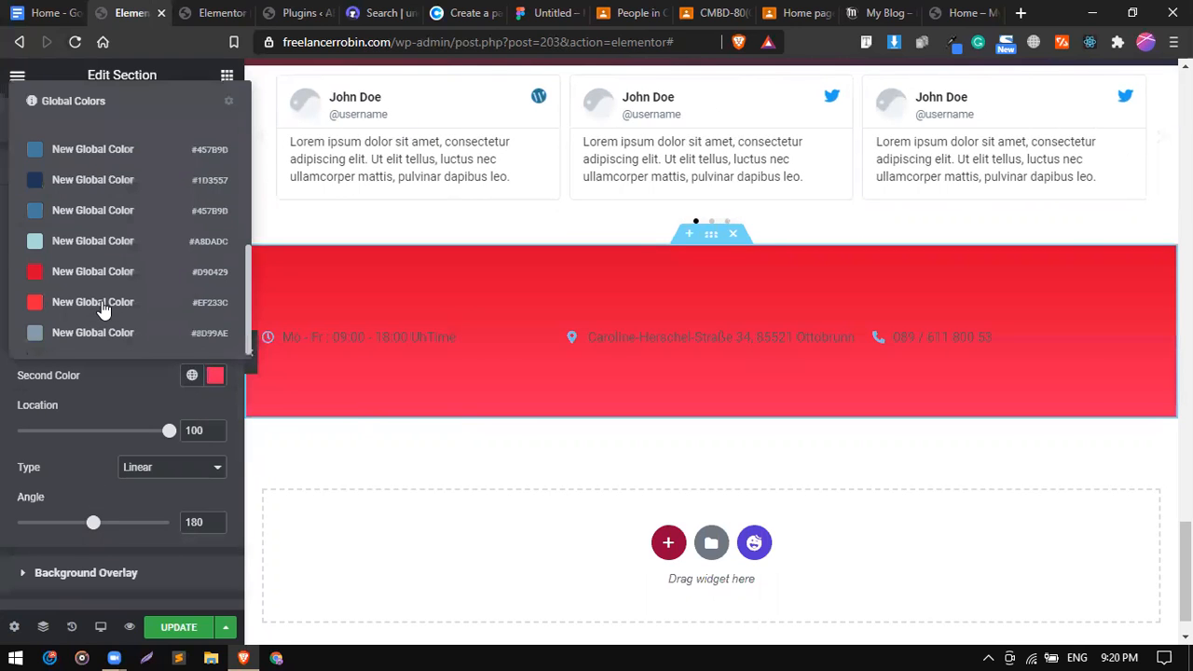
{"action": "left_click", "coordinate": [72, 187]}
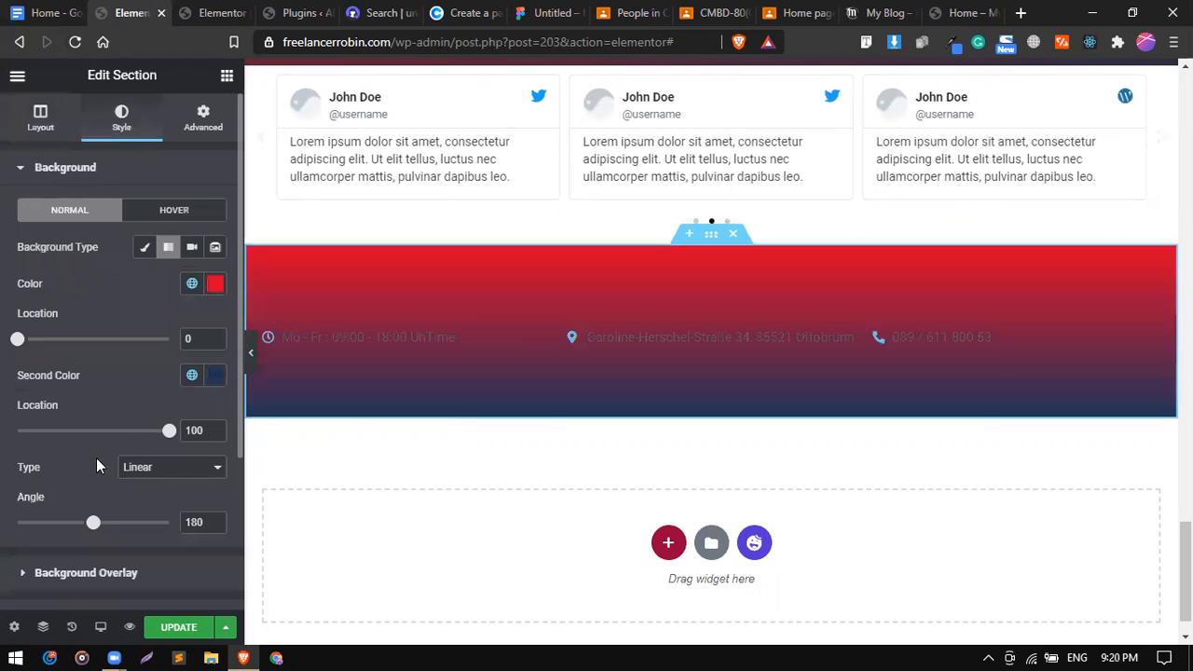
{"action": "left_click_drag", "start_coordinate": [115, 525], "coordinate": [86, 527]}
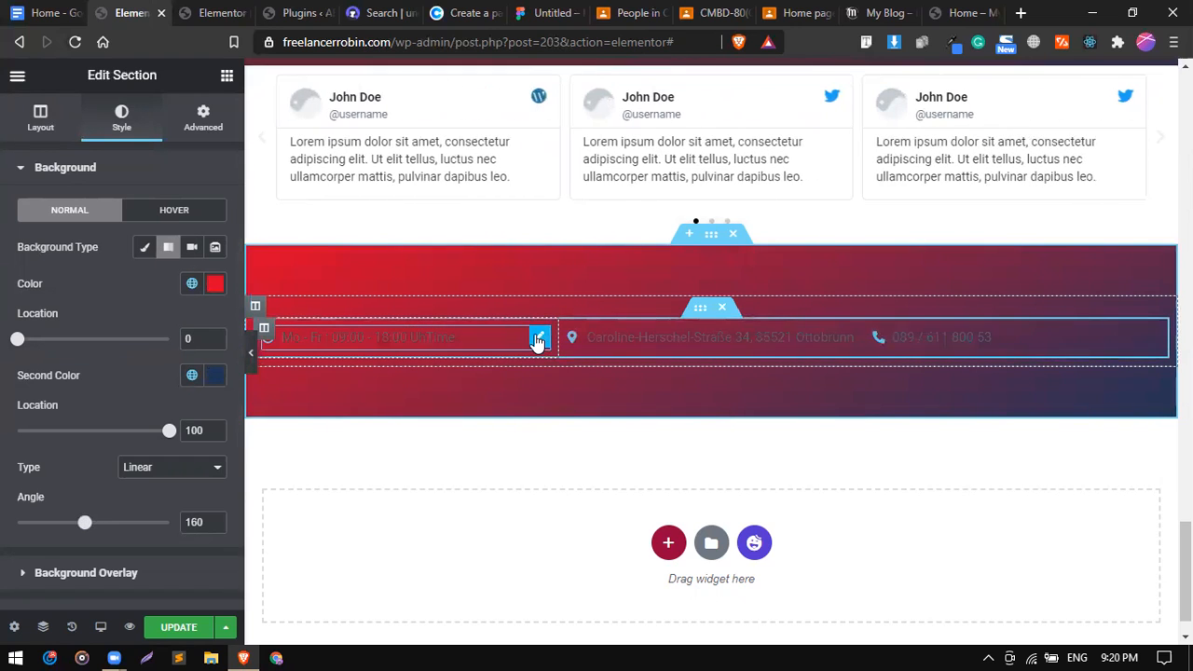
{"action": "left_click", "coordinate": [538, 339]}
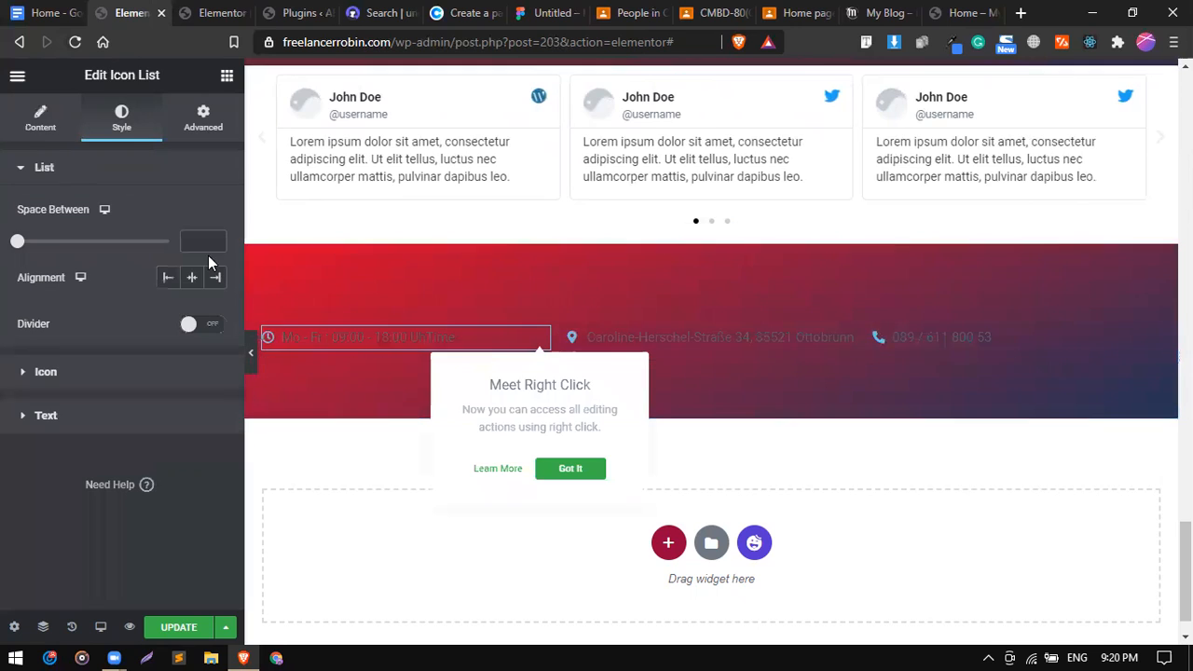
Open a custom colour picker for the contact list's icon colour and bring up Coolors.
{"action": "left_click", "coordinate": [84, 372]}
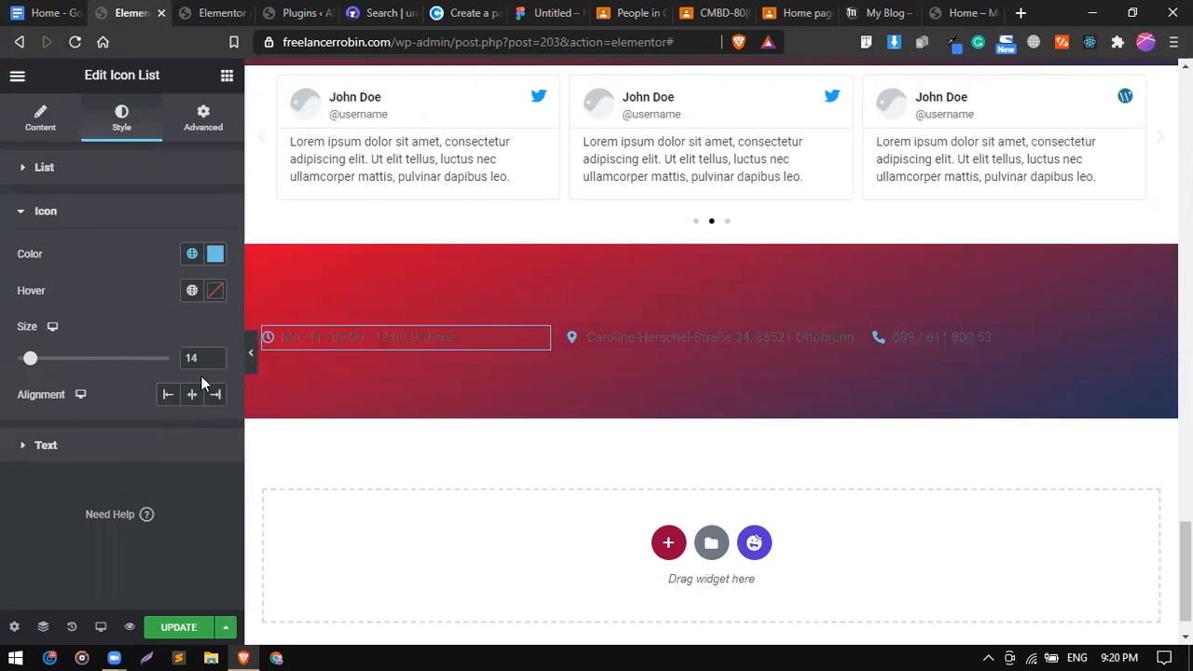
{"action": "left_click", "coordinate": [193, 255]}
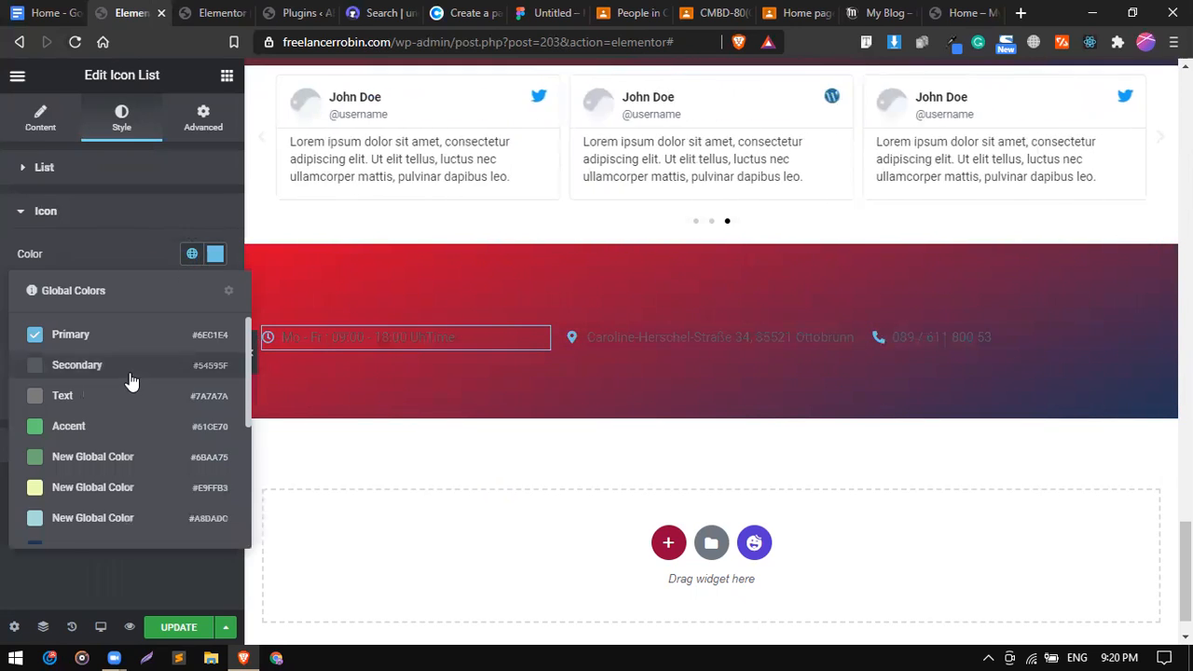
{"action": "left_click", "coordinate": [215, 256]}
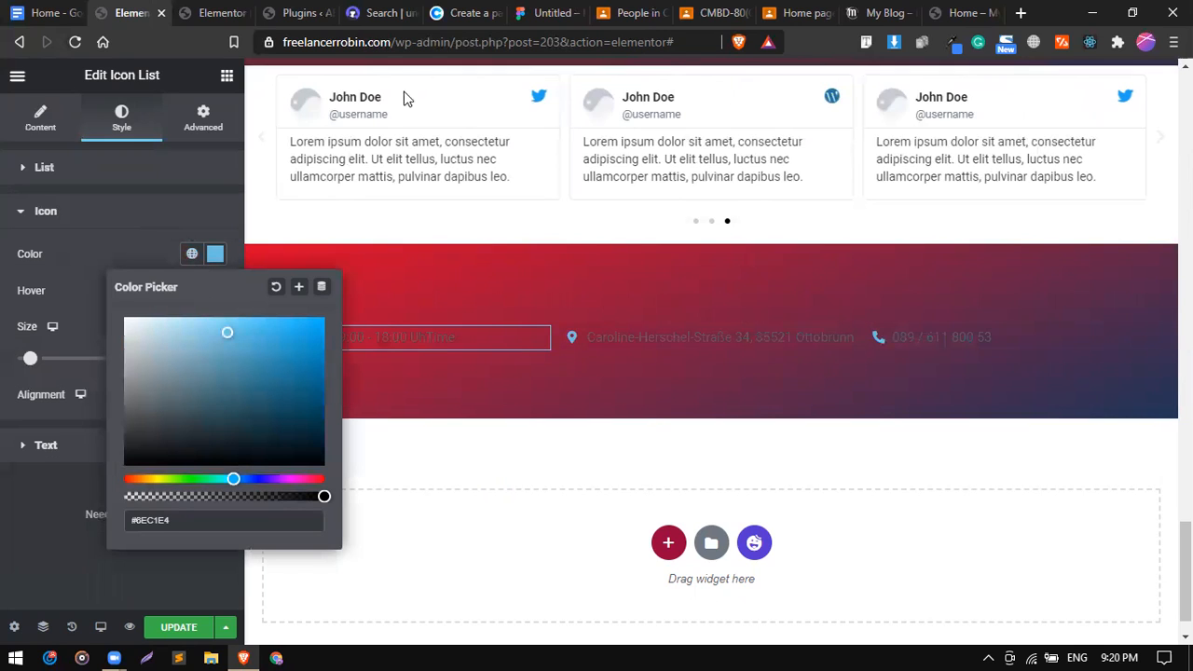
{"action": "left_click", "coordinate": [457, 15]}
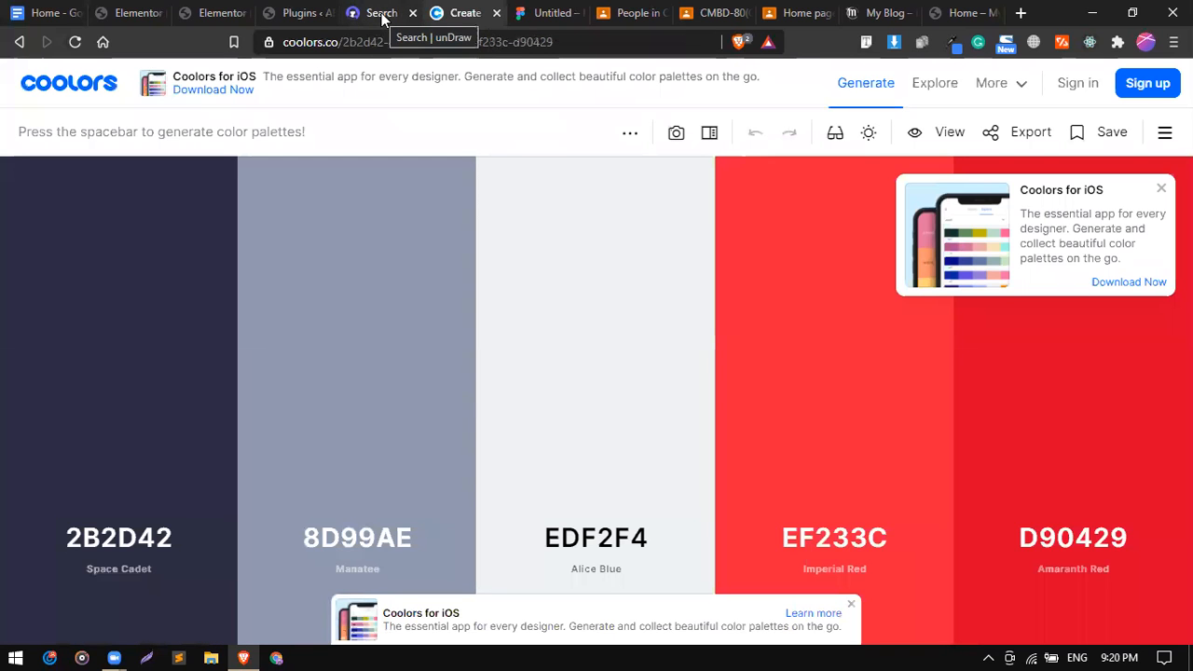
Copy Alice Blue's hex code EDF2F4 from Coolors and select the icon colour value.
{"action": "mouse_move", "coordinate": [560, 393]}
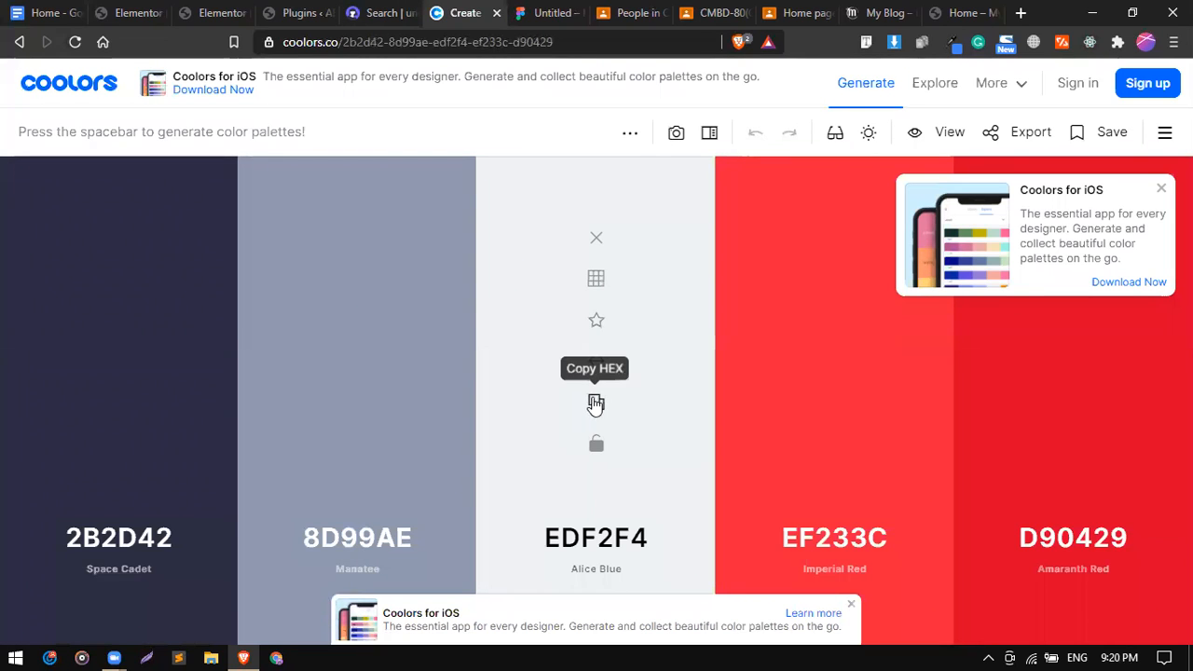
{"action": "left_click", "coordinate": [596, 403]}
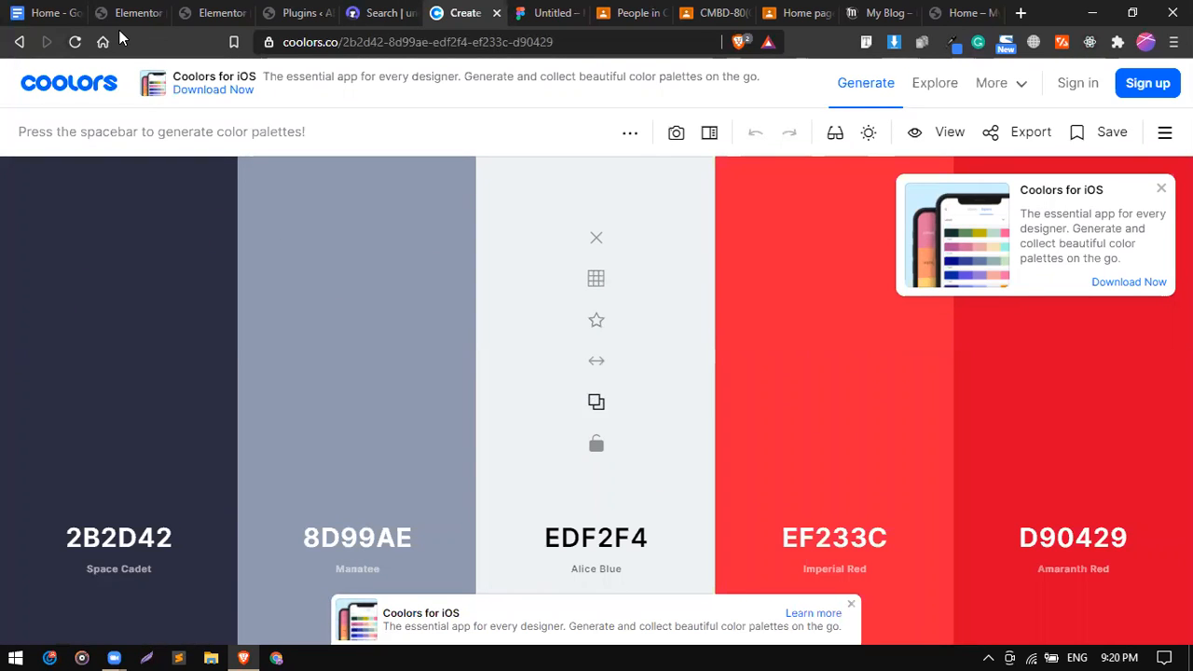
{"action": "left_click", "coordinate": [138, 9]}
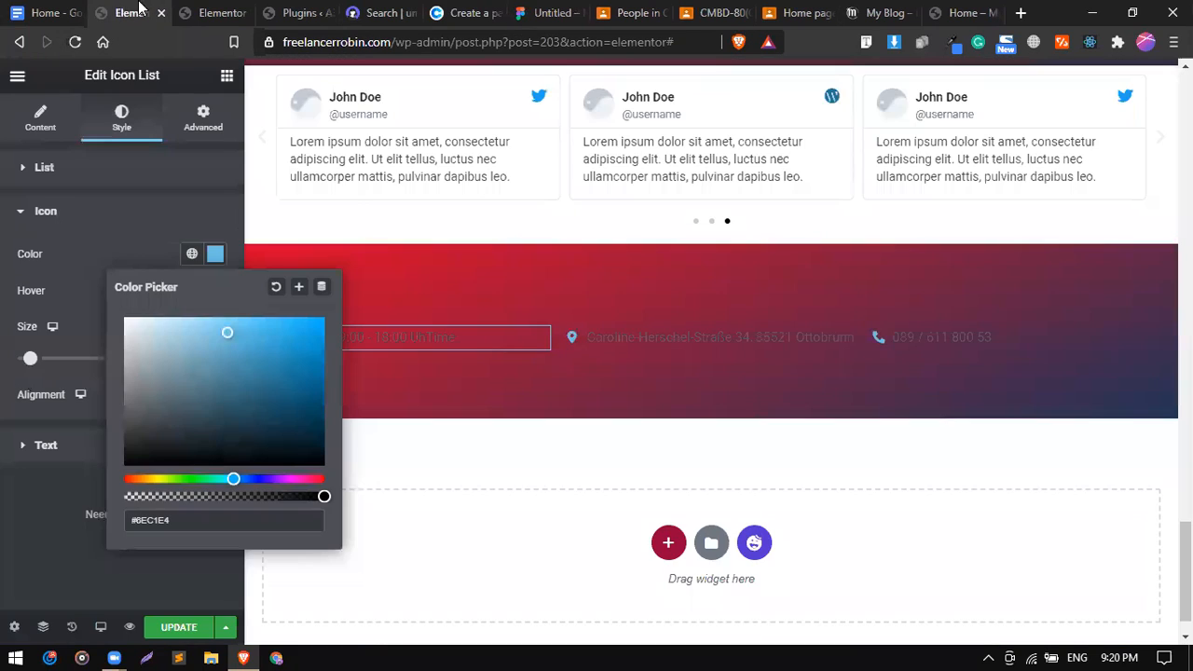
{"action": "left_click", "coordinate": [199, 517]}
Set the list icons' colour to EDF2F4 and enlarge them to size 26.
{"action": "type", "text": "EDF2F4"}
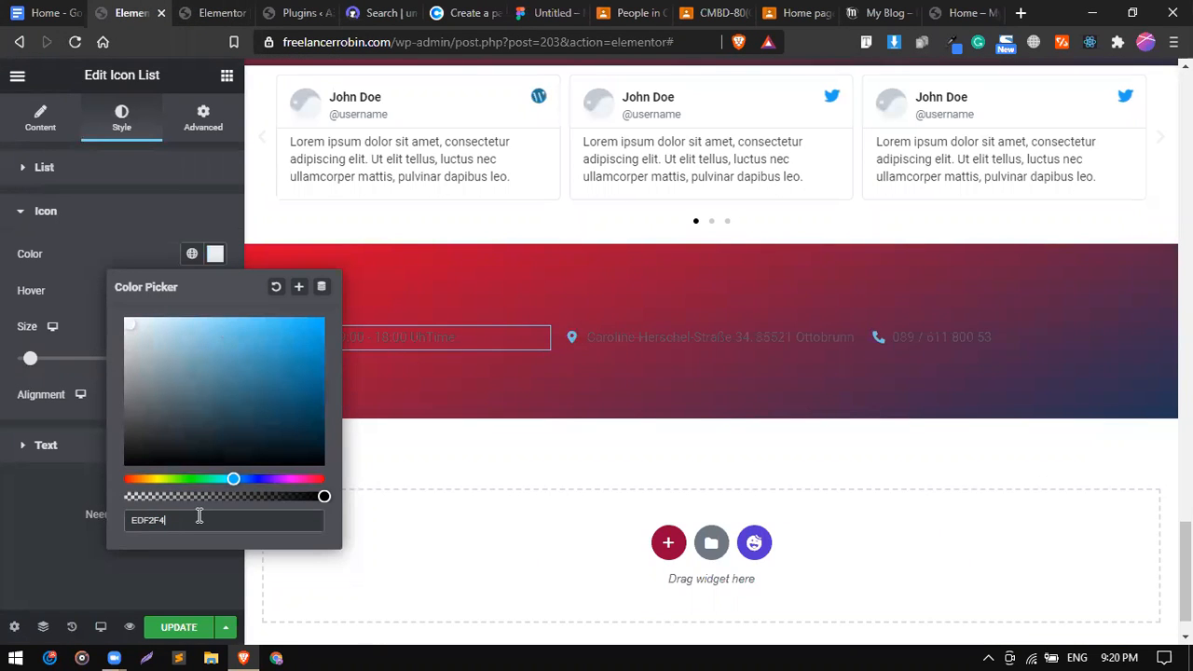
{"action": "left_click", "coordinate": [156, 266]}
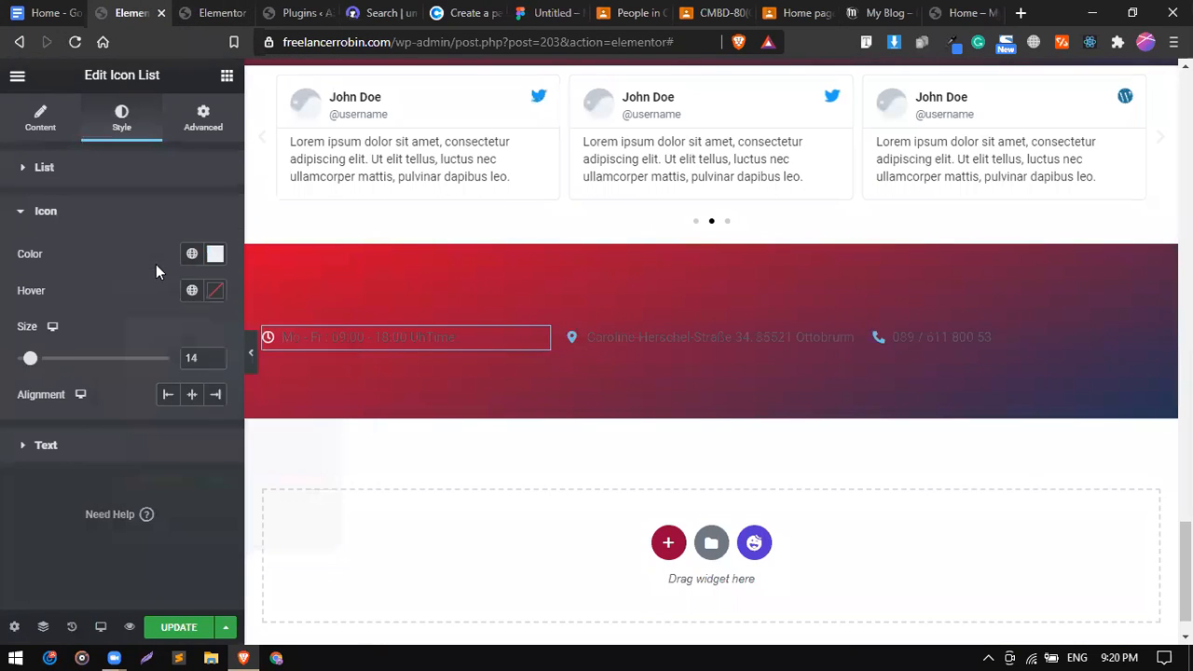
{"action": "left_click", "coordinate": [42, 359]}
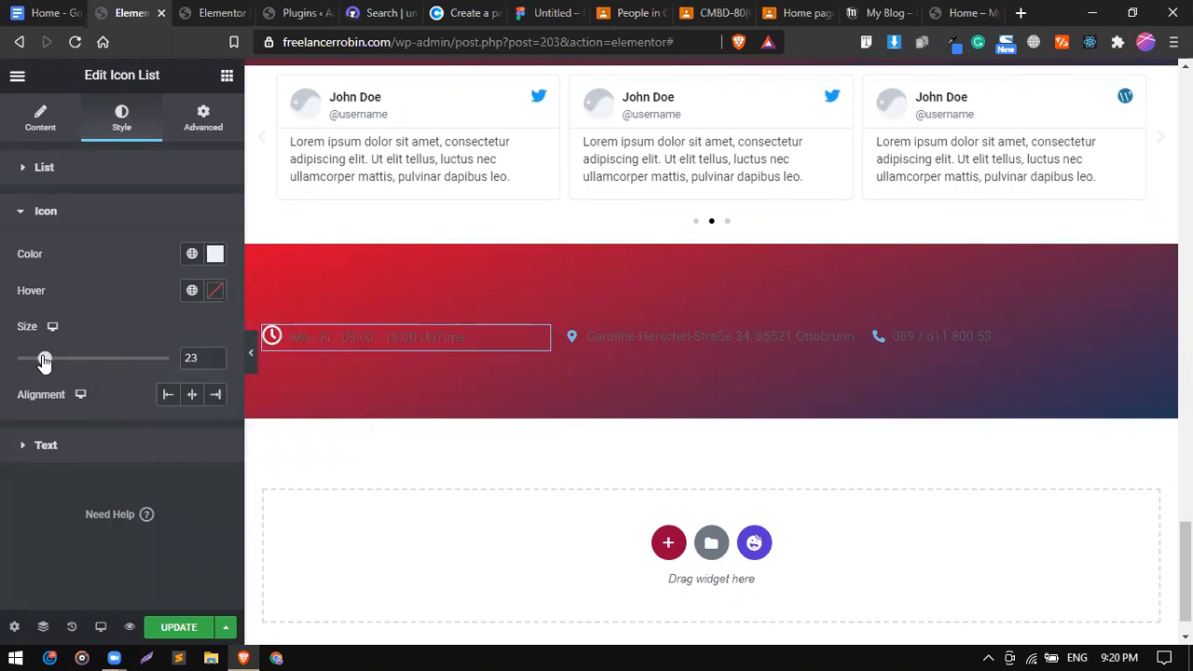
{"action": "left_click_drag", "start_coordinate": [50, 361], "coordinate": [53, 360]}
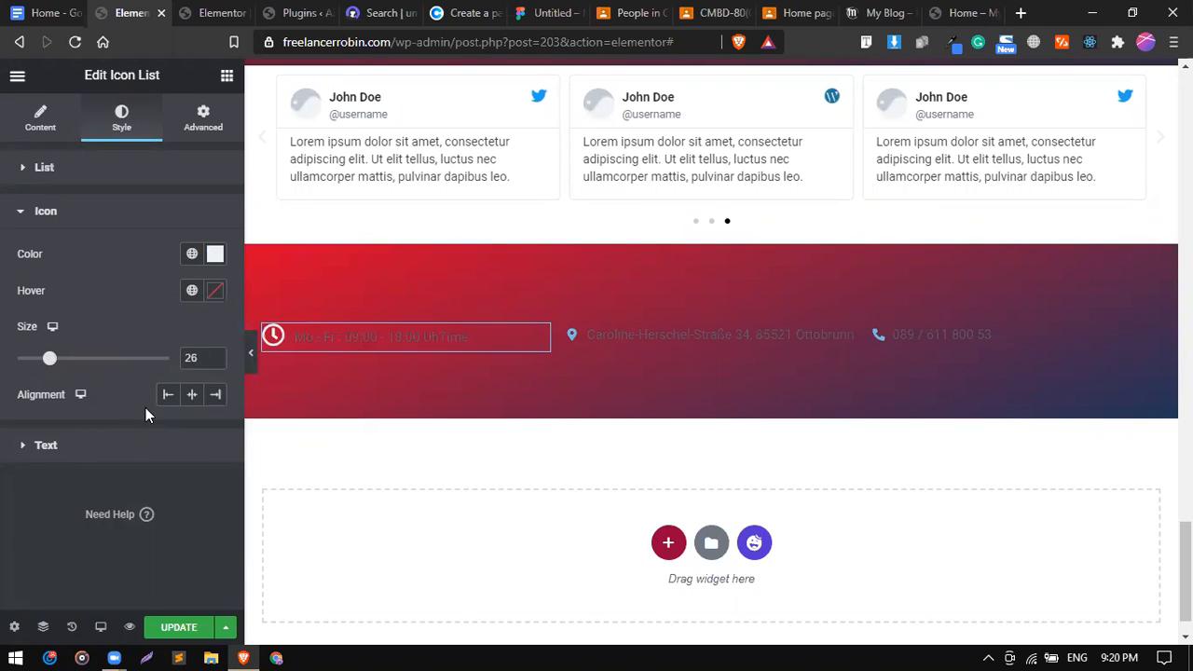
Make the contact list text white.
{"action": "left_click", "coordinate": [122, 447]}
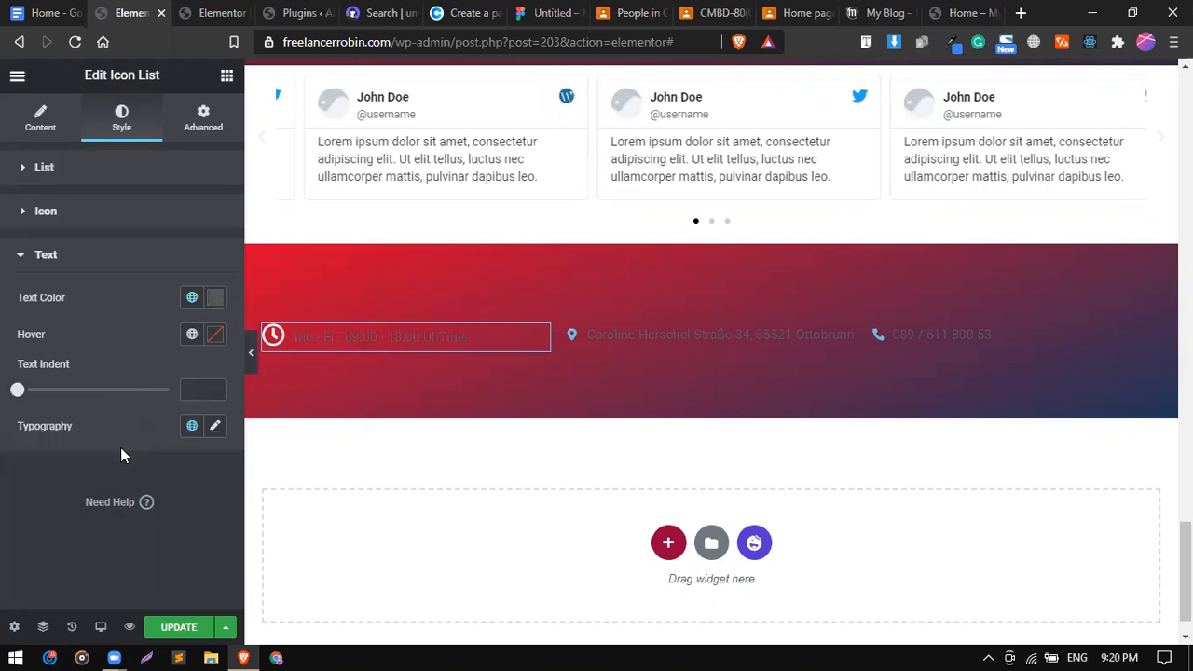
{"action": "left_click", "coordinate": [192, 300]}
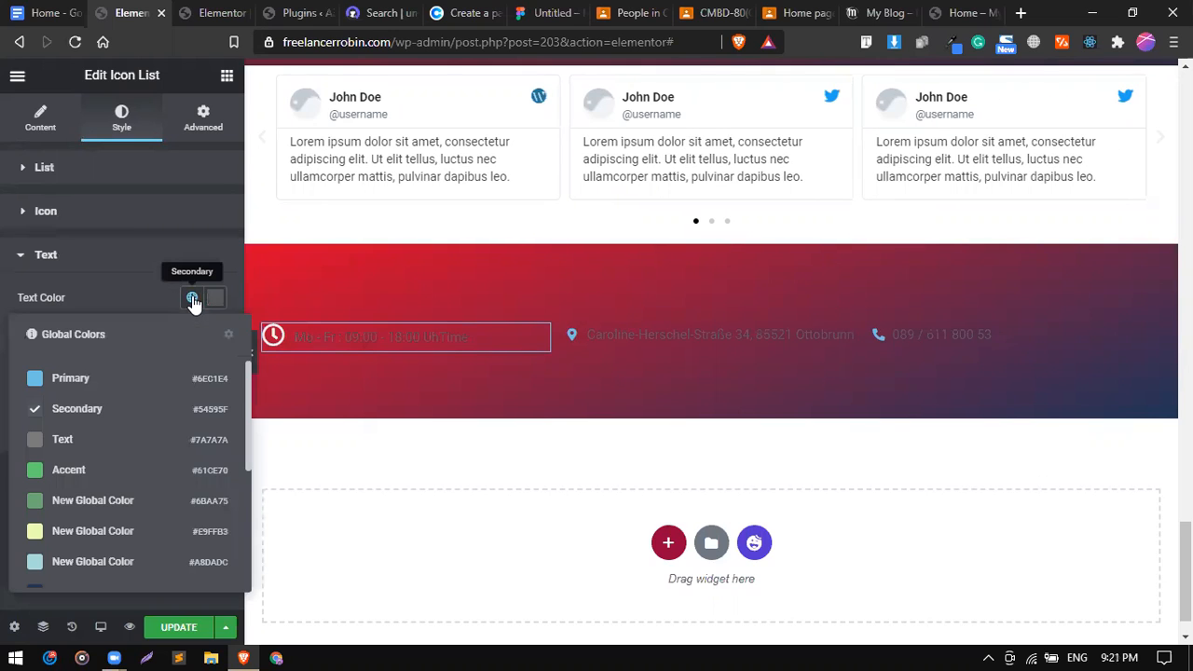
{"action": "left_click", "coordinate": [216, 299]}
{"action": "left_click_drag", "start_coordinate": [158, 401], "coordinate": [80, 327]}
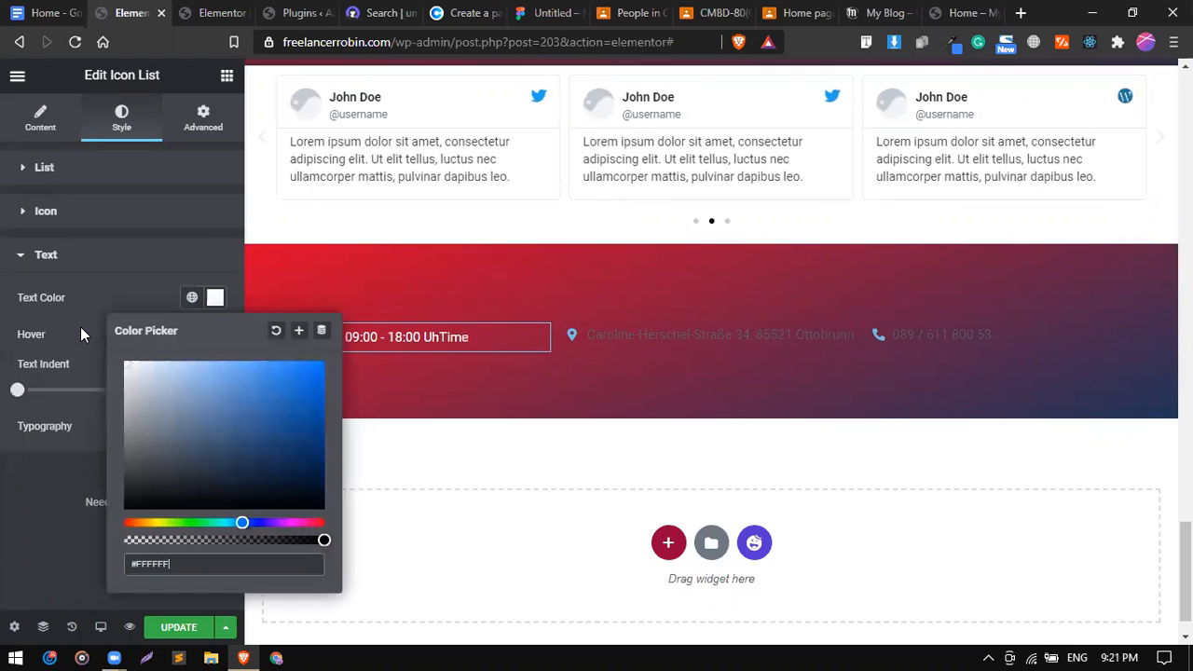
{"action": "left_click", "coordinate": [80, 327]}
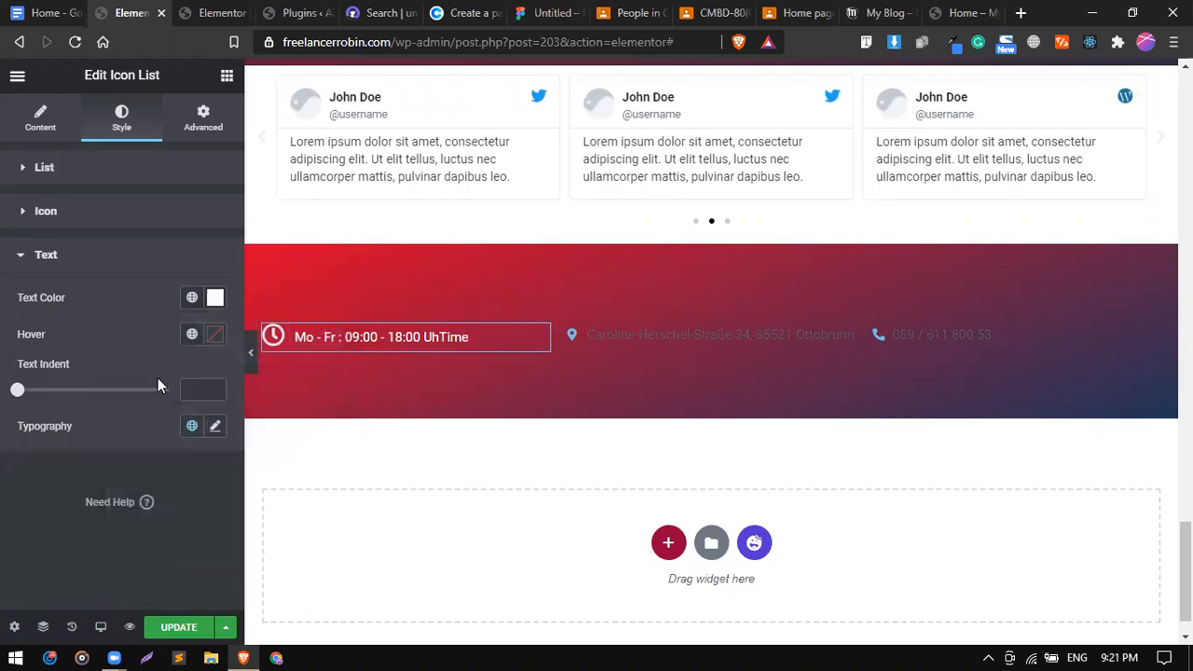
Set the list text typography to Montserrat, weight 500, size 18.
{"action": "left_click", "coordinate": [214, 427]}
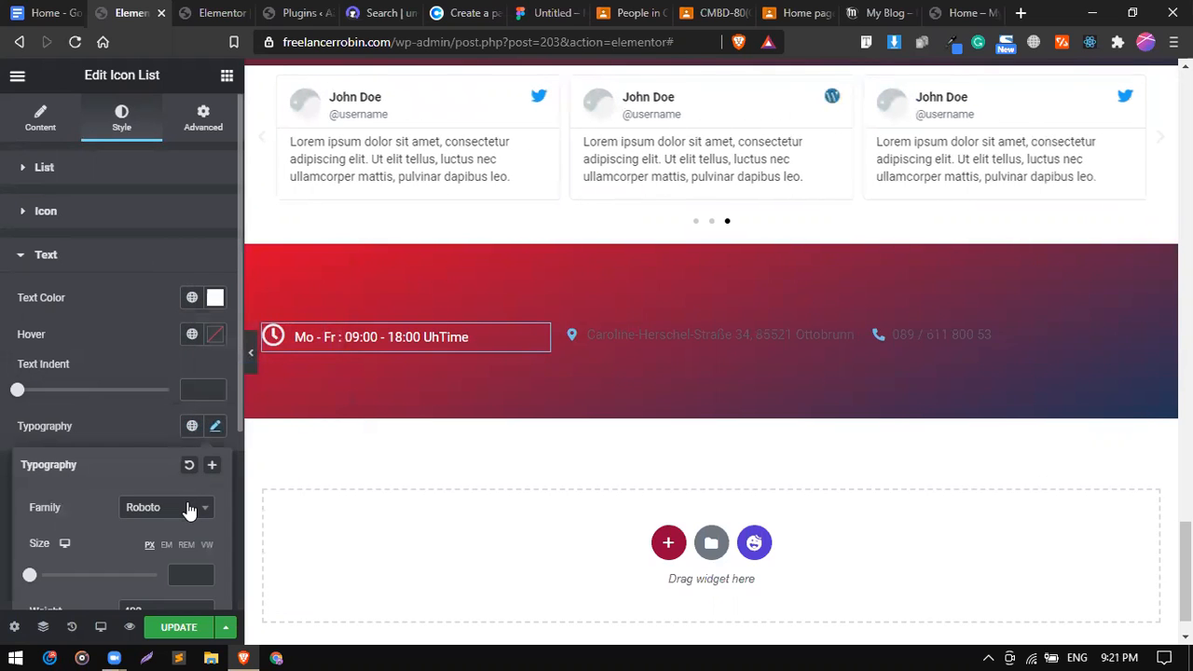
{"action": "left_click", "coordinate": [190, 510]}
{"action": "type", "text": "mont"}
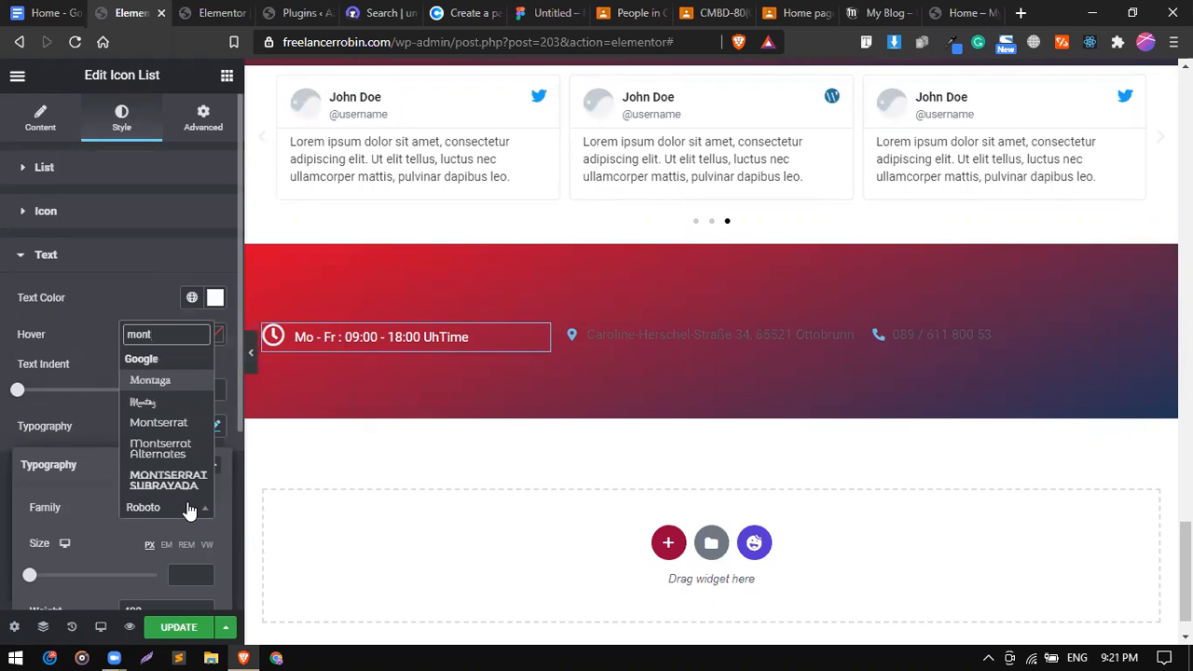
{"action": "key", "text": "Return"}
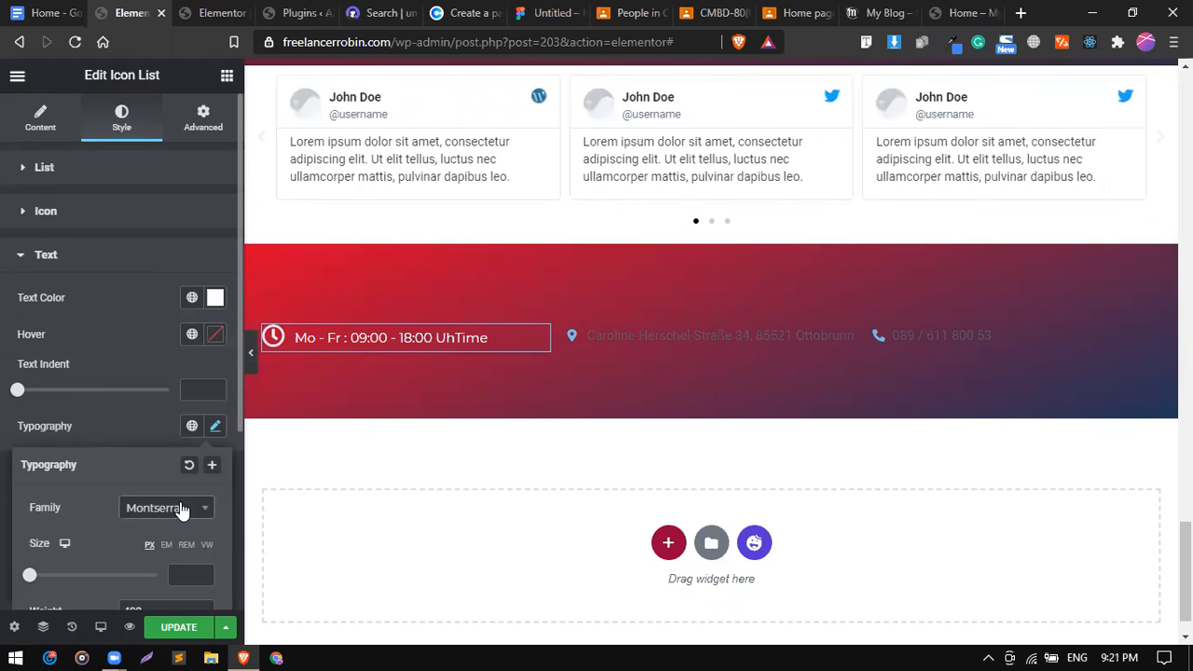
{"action": "scroll", "coordinate": [124, 492], "scroll_direction": "down", "scroll_amount": 1}
{"action": "left_click", "coordinate": [139, 495]}
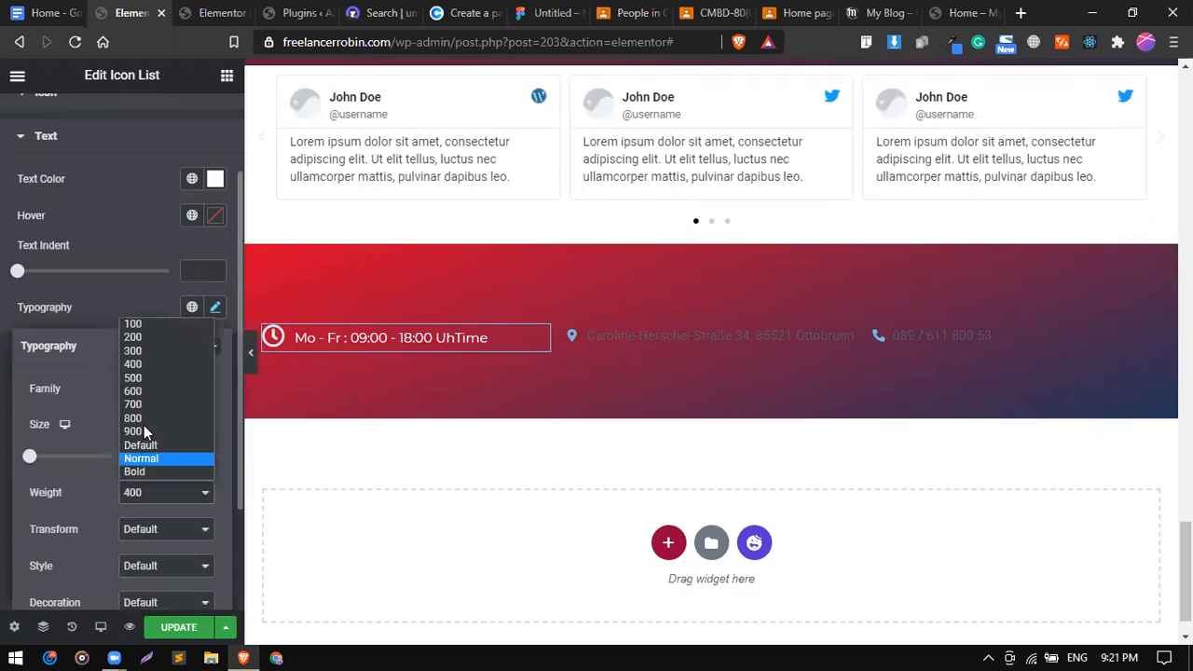
{"action": "left_click", "coordinate": [154, 379]}
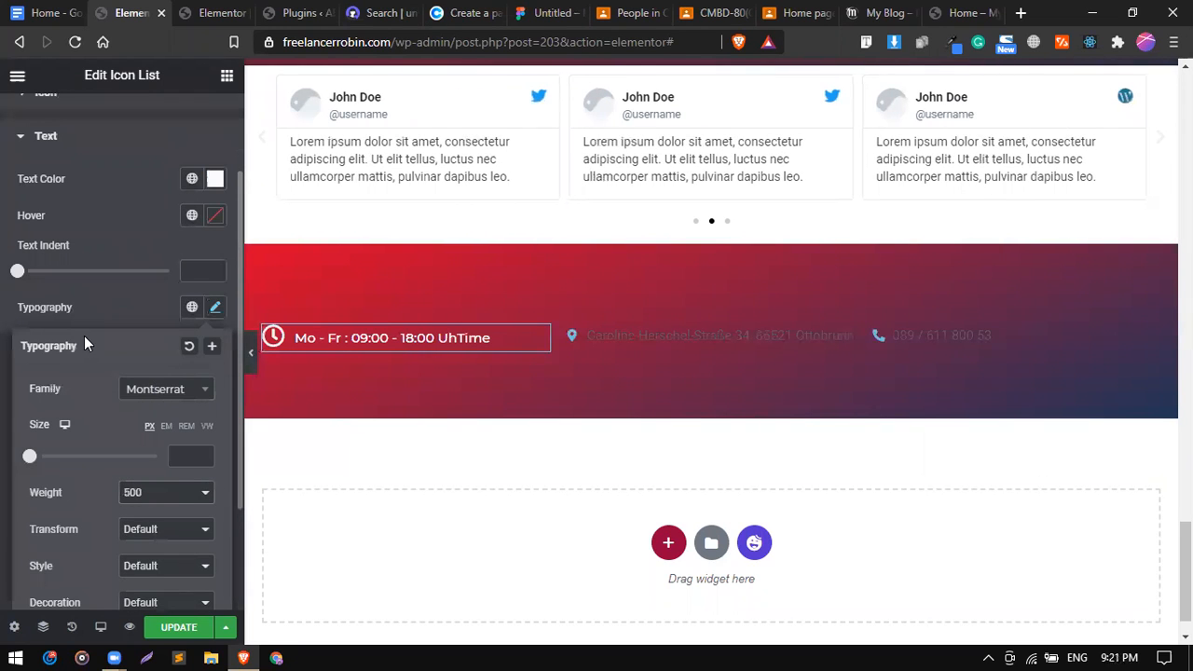
{"action": "left_click_drag", "start_coordinate": [30, 455], "coordinate": [41, 459]}
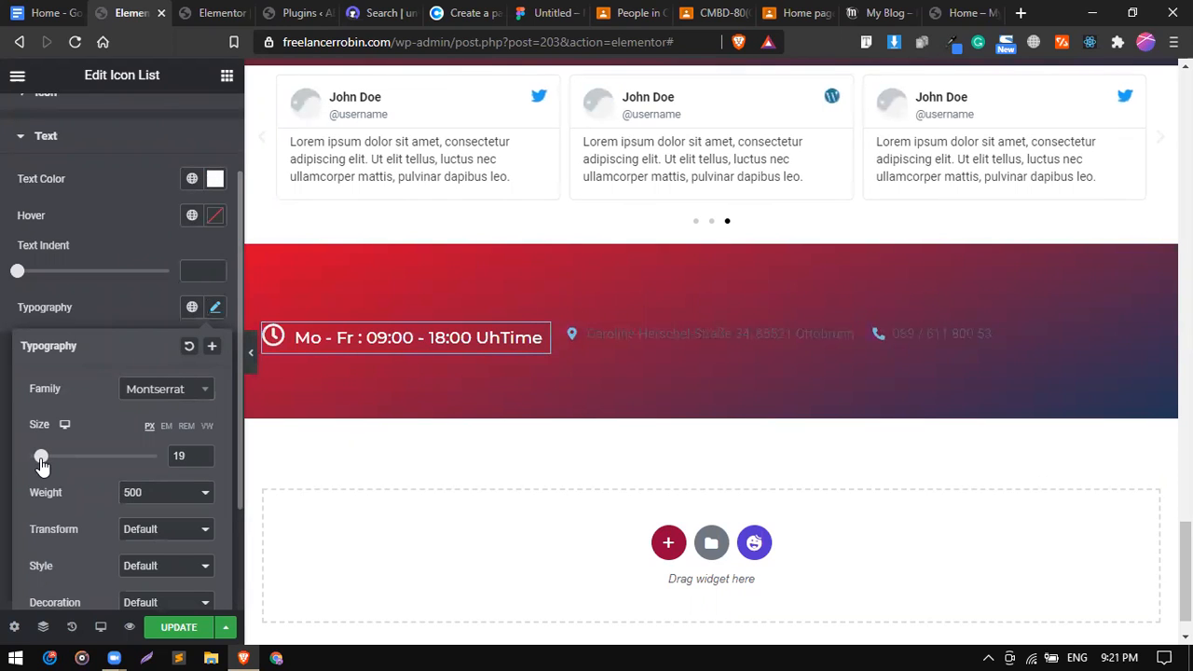
{"action": "left_click", "coordinate": [191, 456]}
{"action": "key", "text": "Down"}
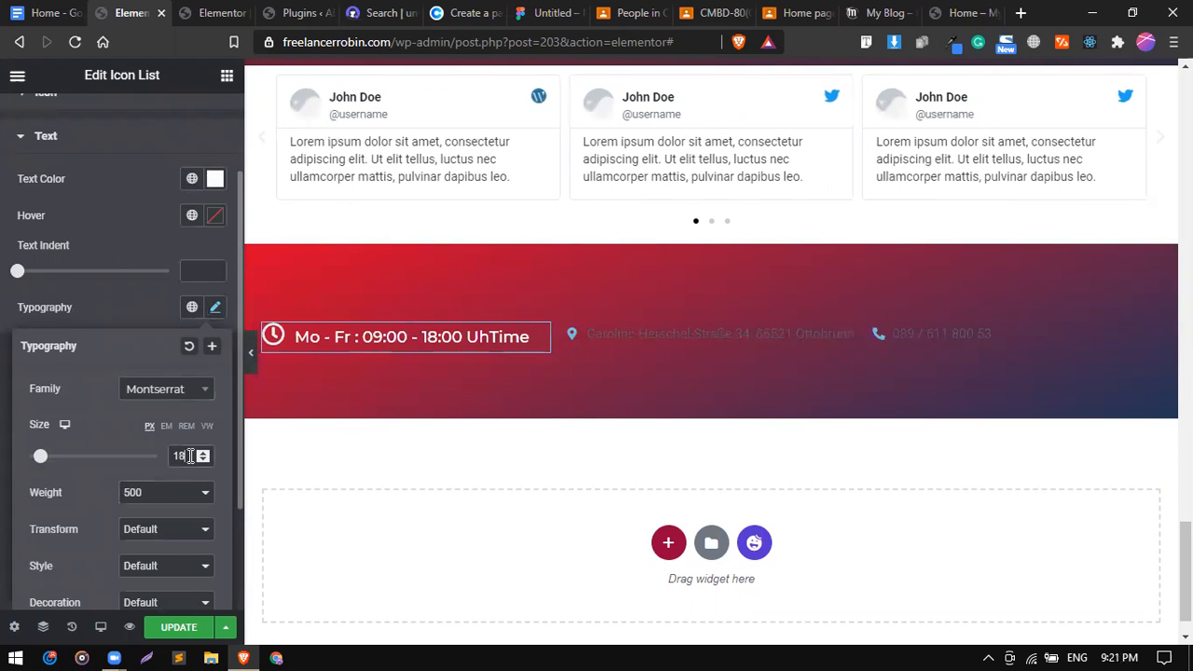
Copy the opening-hours list style and paste it onto the address and phone entries.
{"action": "right_click", "coordinate": [447, 338]}
{"action": "left_click", "coordinate": [505, 405]}
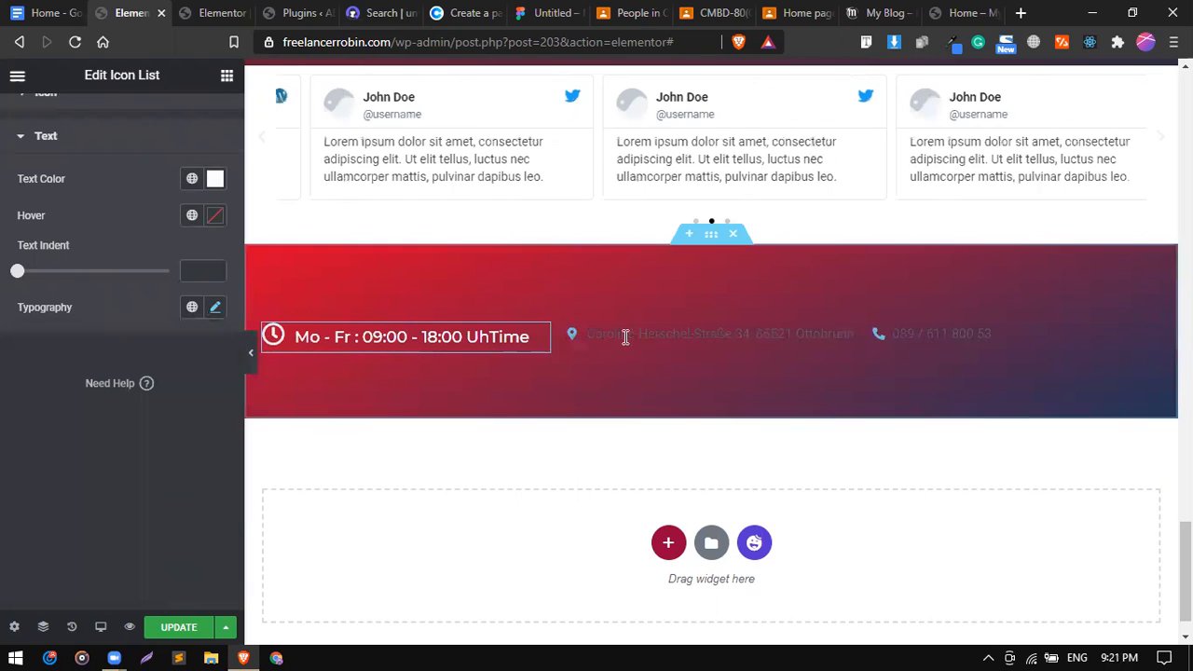
{"action": "right_click", "coordinate": [645, 337]}
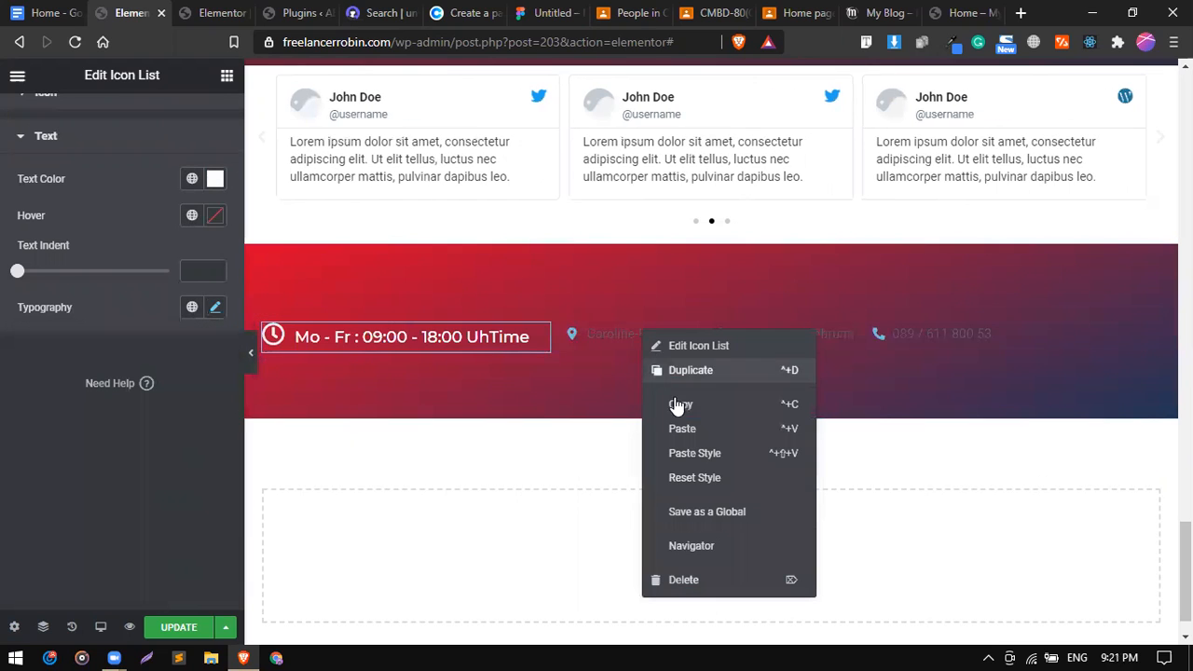
{"action": "left_click", "coordinate": [705, 453]}
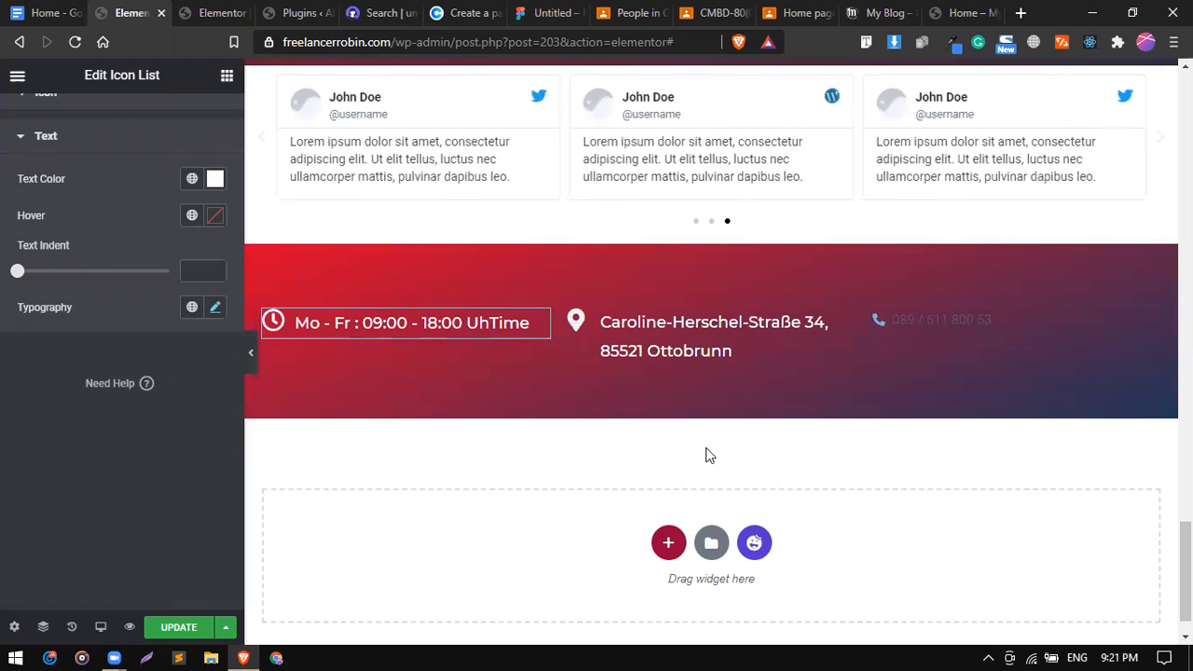
{"action": "right_click", "coordinate": [929, 323]}
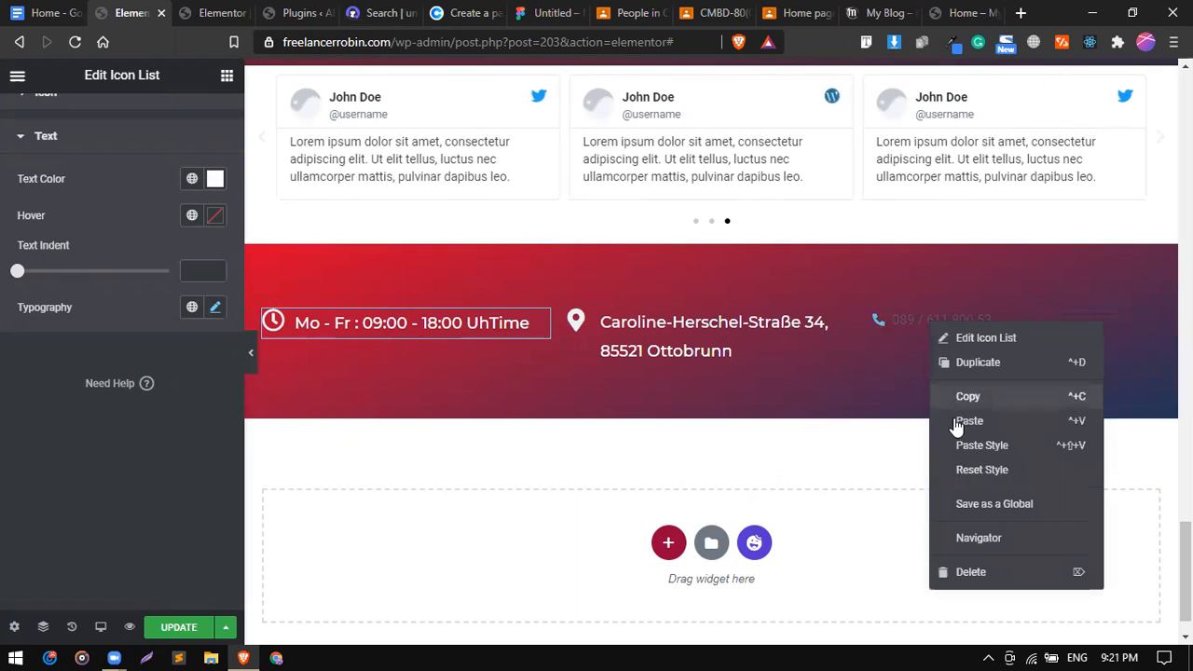
{"action": "left_click", "coordinate": [965, 444]}
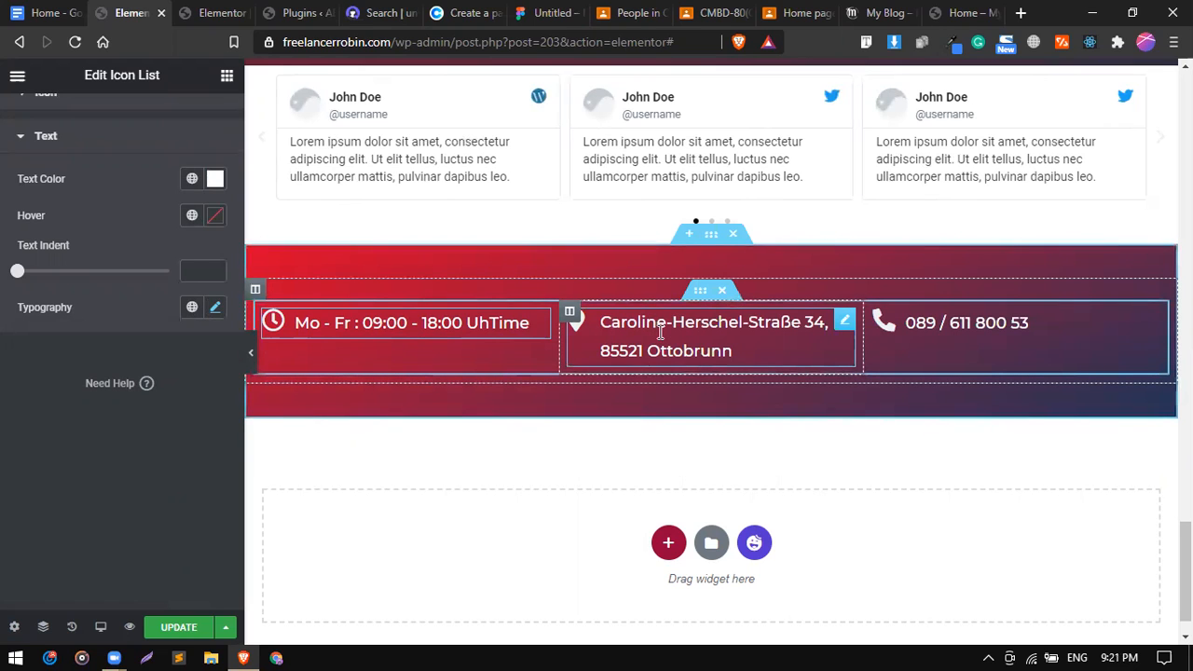
Left-align the address list, centre its icon, and keep the link full width.
{"action": "left_click", "coordinate": [845, 322]}
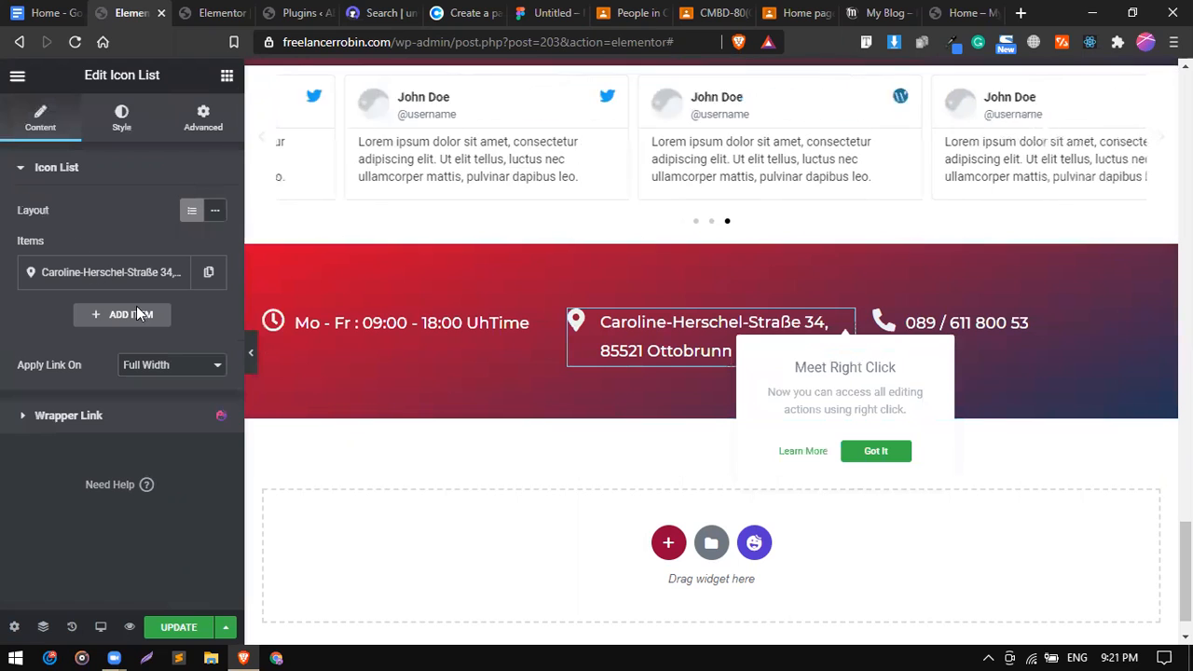
{"action": "left_click", "coordinate": [119, 121]}
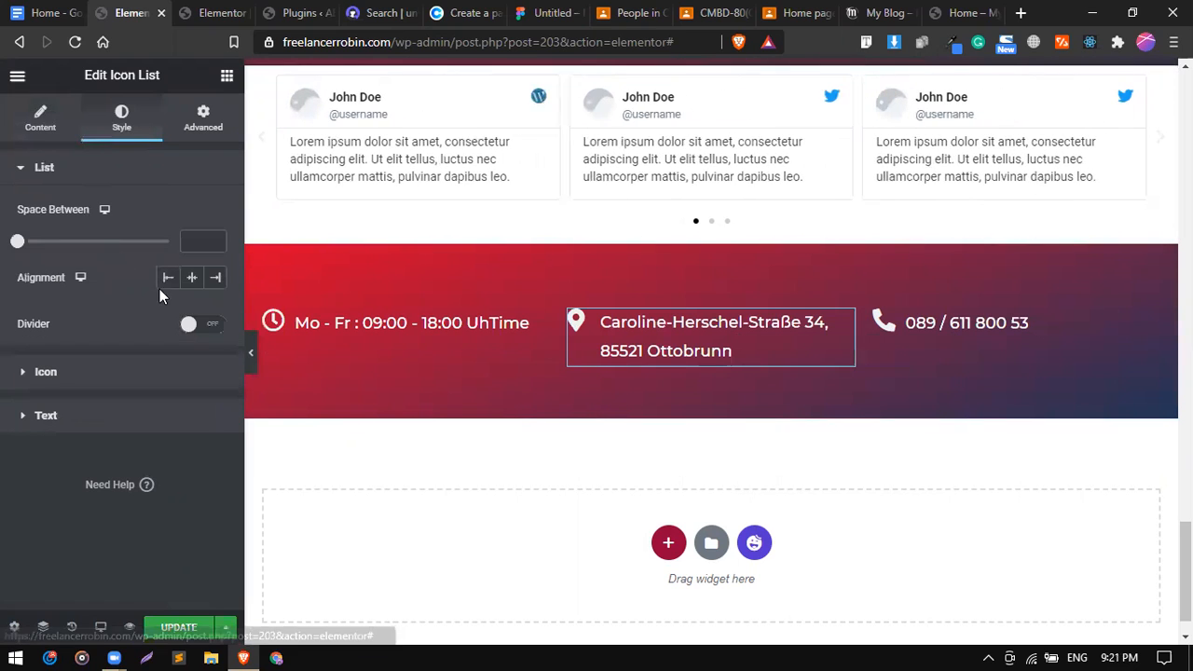
{"action": "left_click", "coordinate": [190, 278]}
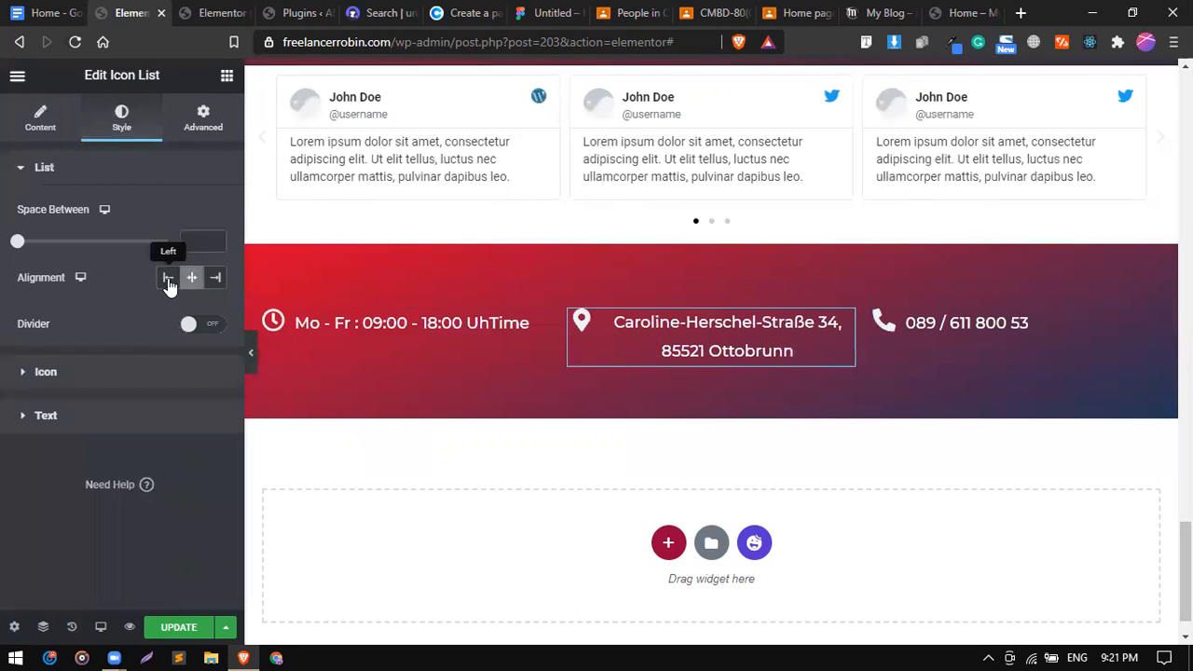
{"action": "left_click", "coordinate": [168, 278]}
{"action": "left_click", "coordinate": [106, 374]}
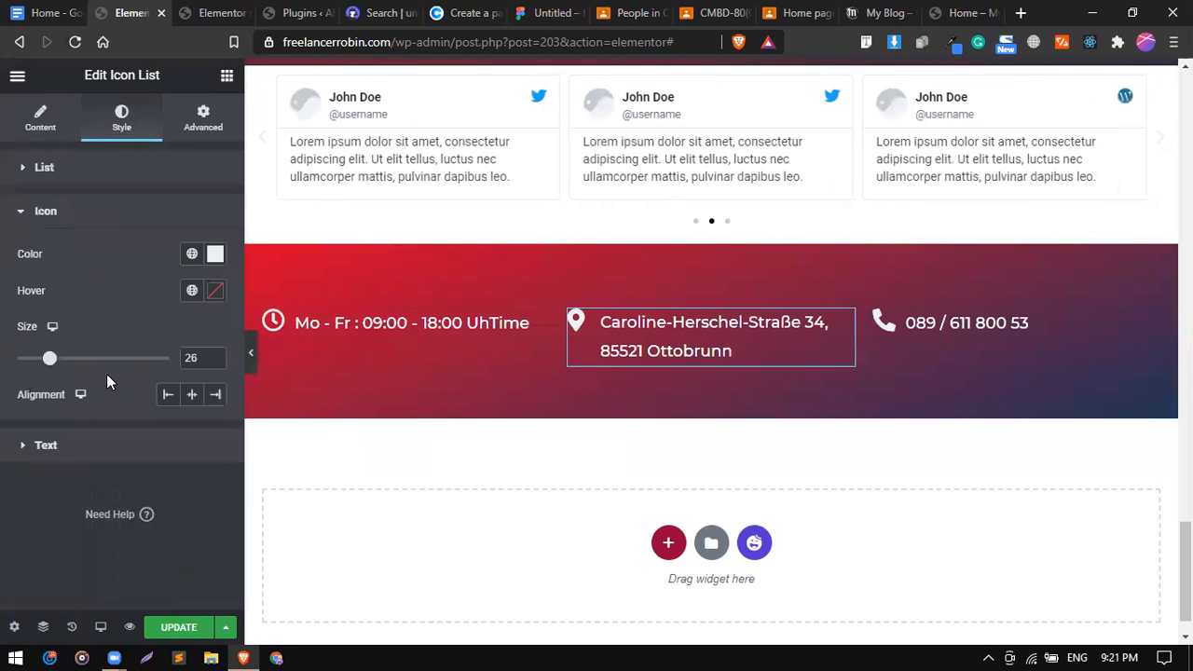
{"action": "left_click", "coordinate": [181, 396]}
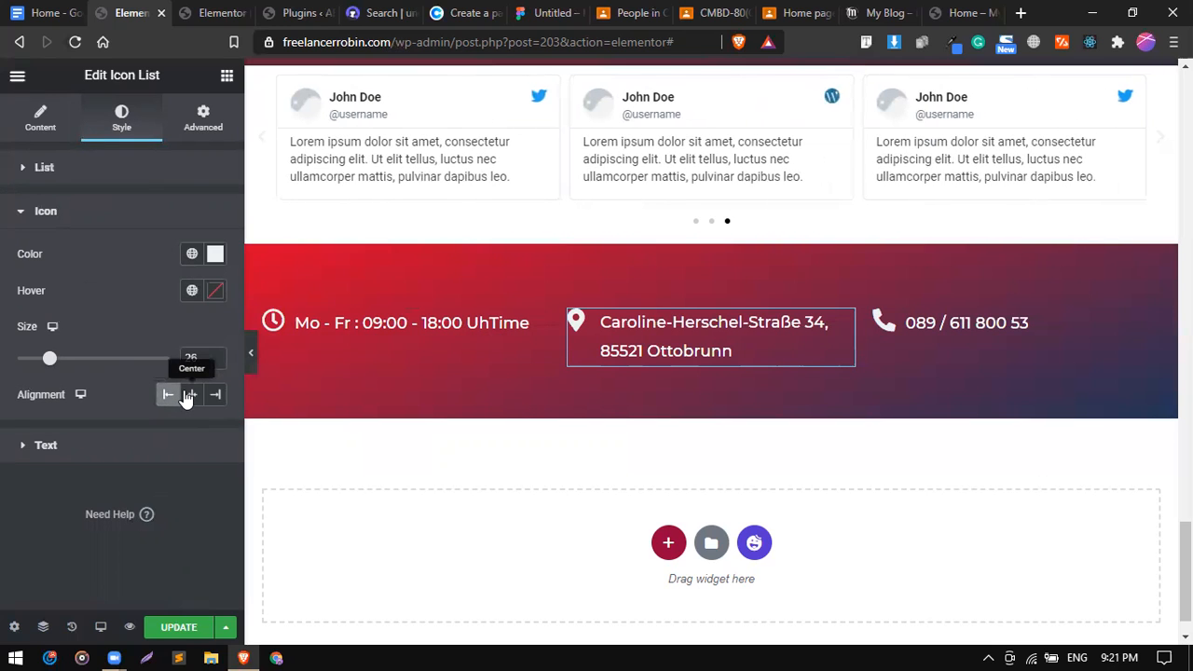
{"action": "left_click", "coordinate": [187, 395]}
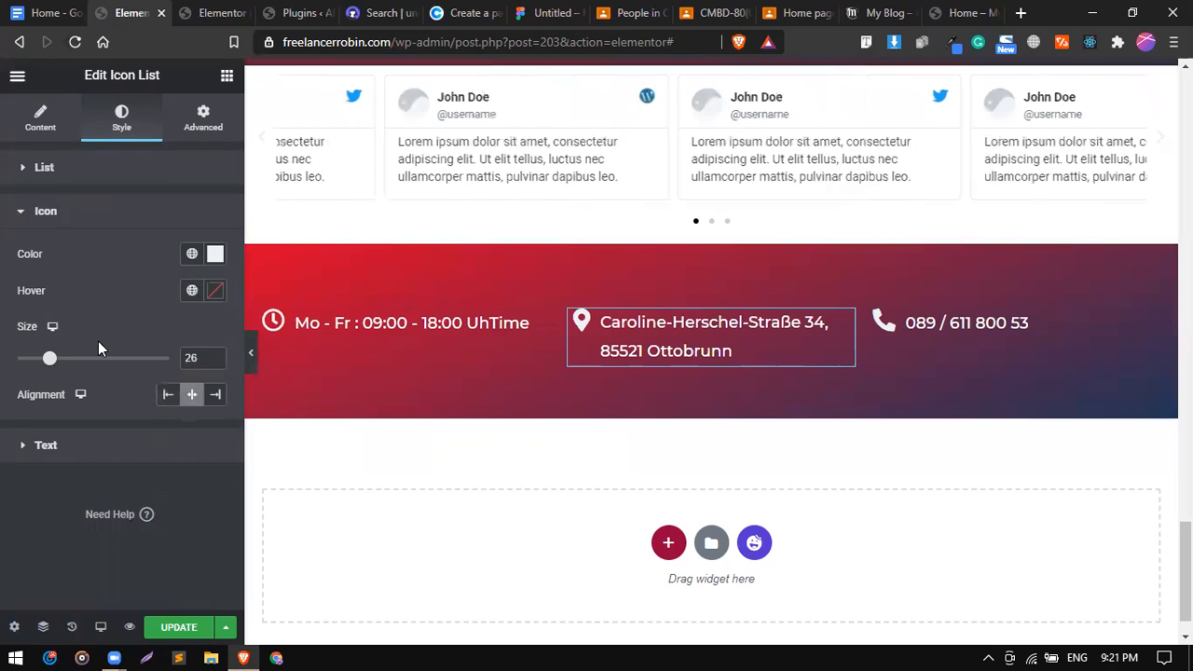
{"action": "left_click", "coordinate": [43, 131]}
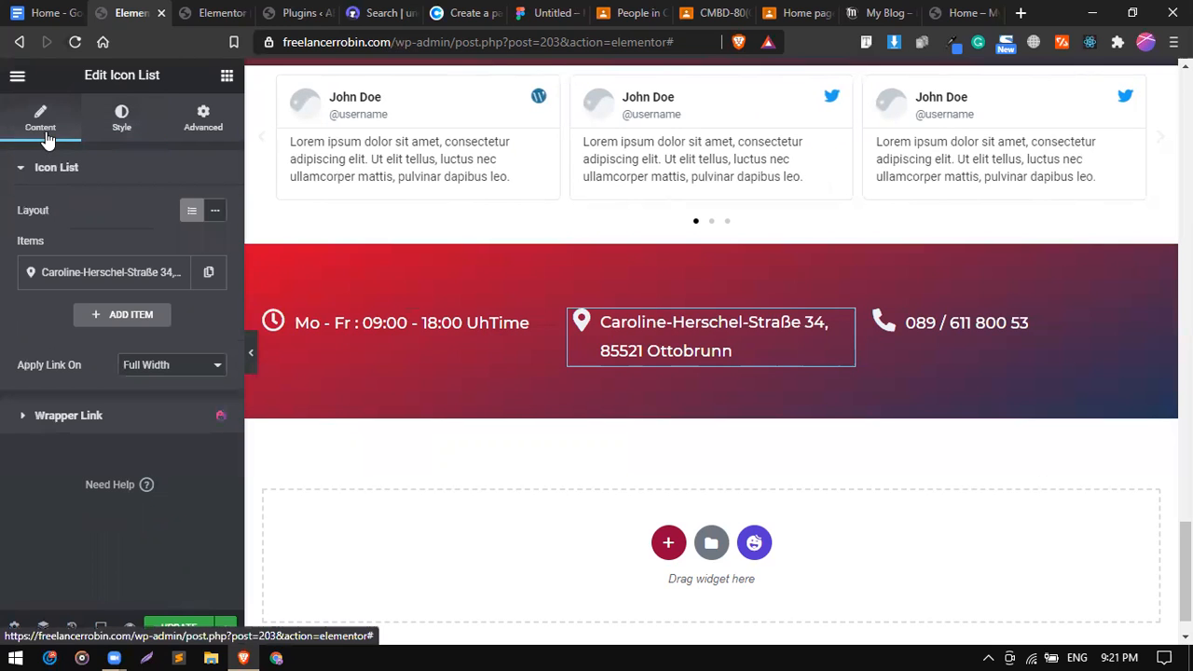
{"action": "left_click", "coordinate": [149, 366]}
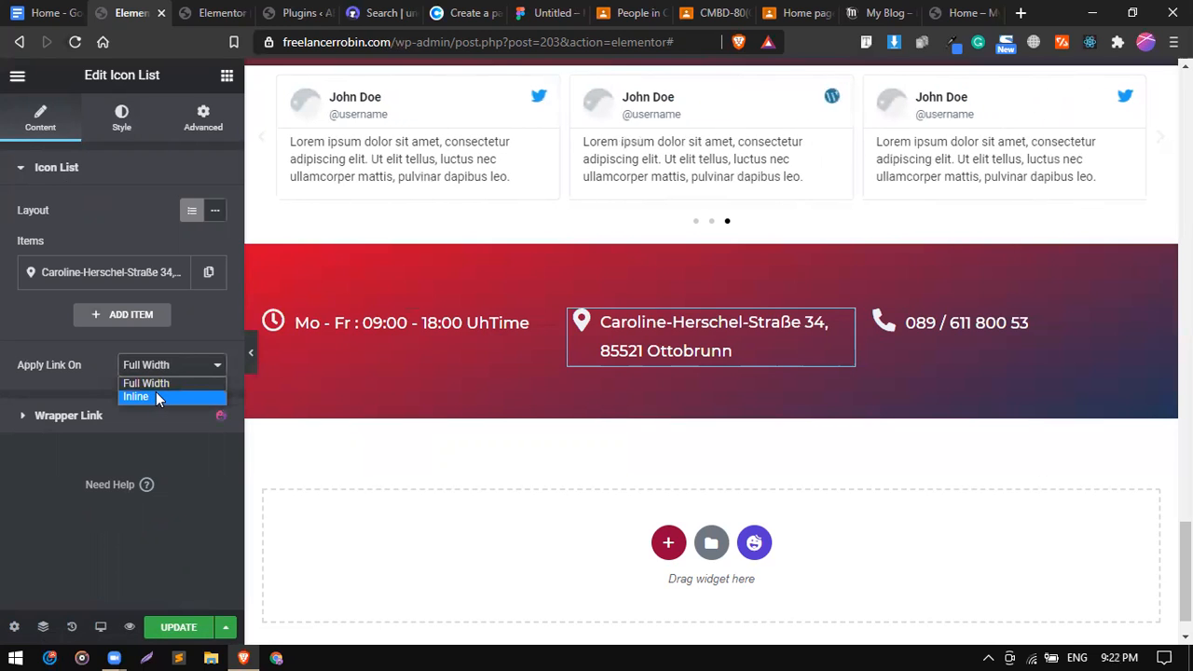
{"action": "left_click", "coordinate": [156, 395]}
{"action": "left_click", "coordinate": [156, 366]}
{"action": "left_click", "coordinate": [154, 380]}
Keep the address list left-aligned and set its icon size to 30.
{"action": "left_click", "coordinate": [120, 128]}
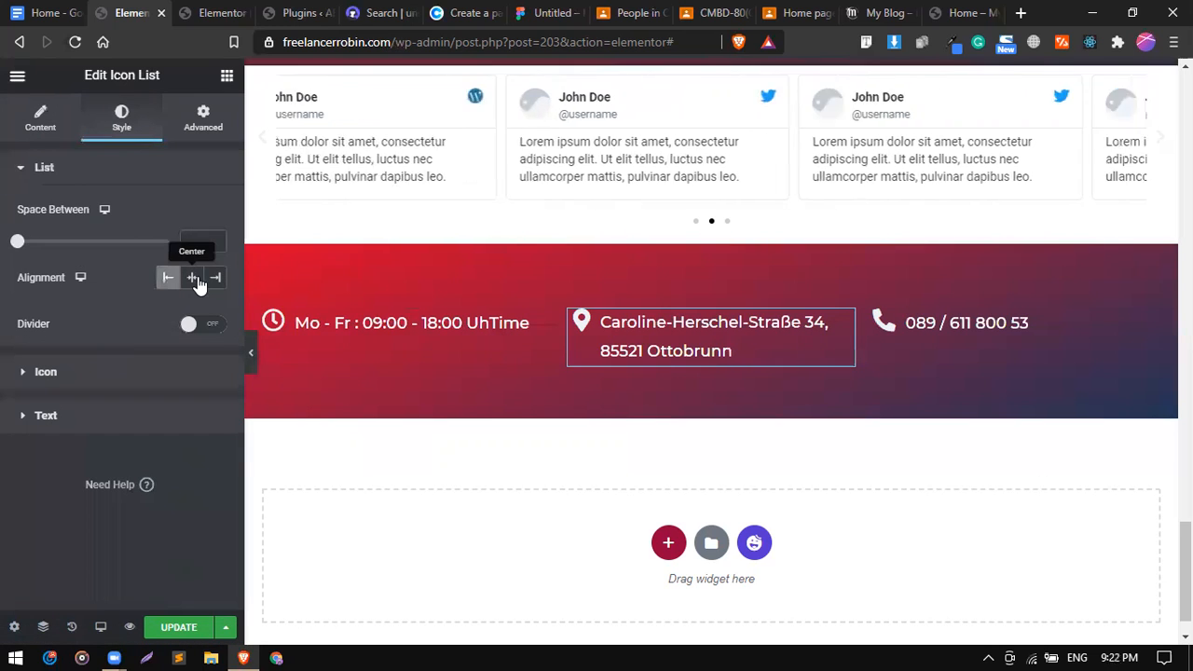
{"action": "left_click", "coordinate": [168, 277]}
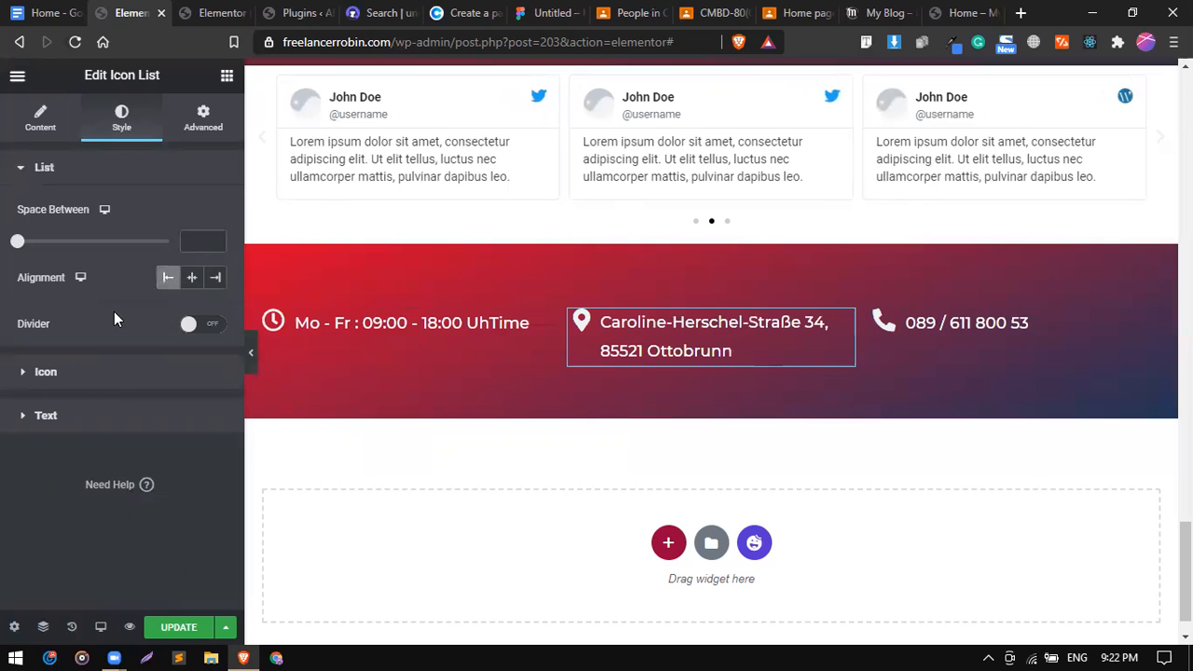
{"action": "left_click", "coordinate": [110, 377]}
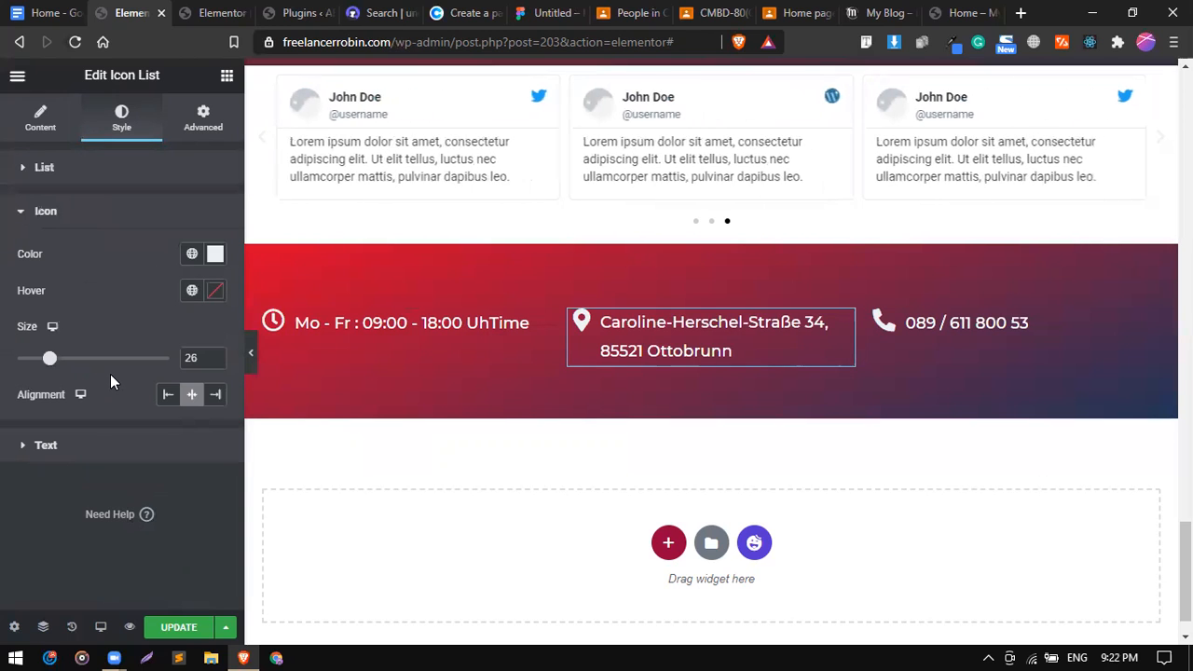
{"action": "left_click_drag", "start_coordinate": [50, 371], "coordinate": [41, 371]}
{"action": "left_click", "coordinate": [60, 363]}
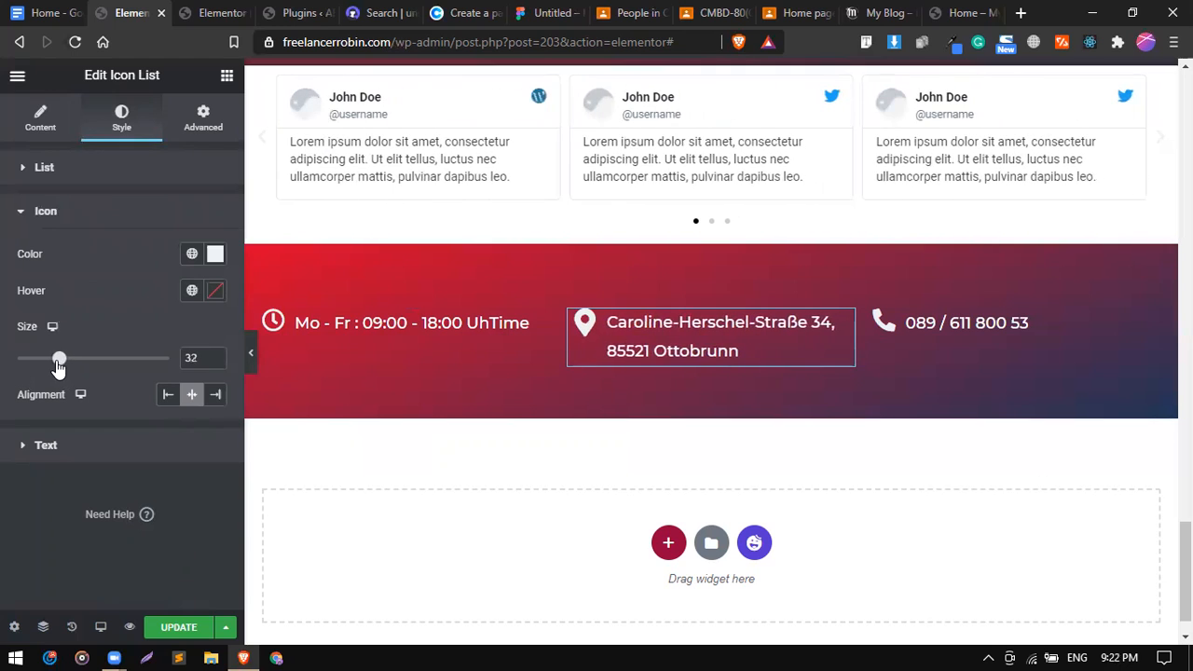
{"action": "left_click_drag", "start_coordinate": [58, 365], "coordinate": [54, 365]}
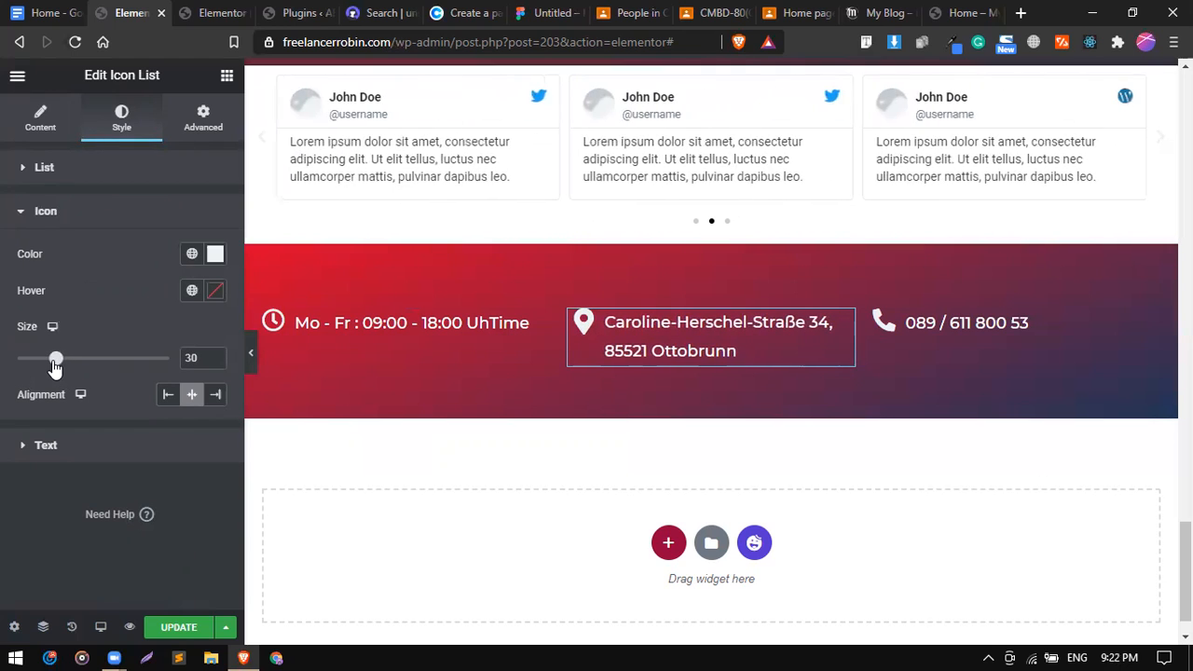
{"action": "mouse_move", "coordinate": [460, 271]}
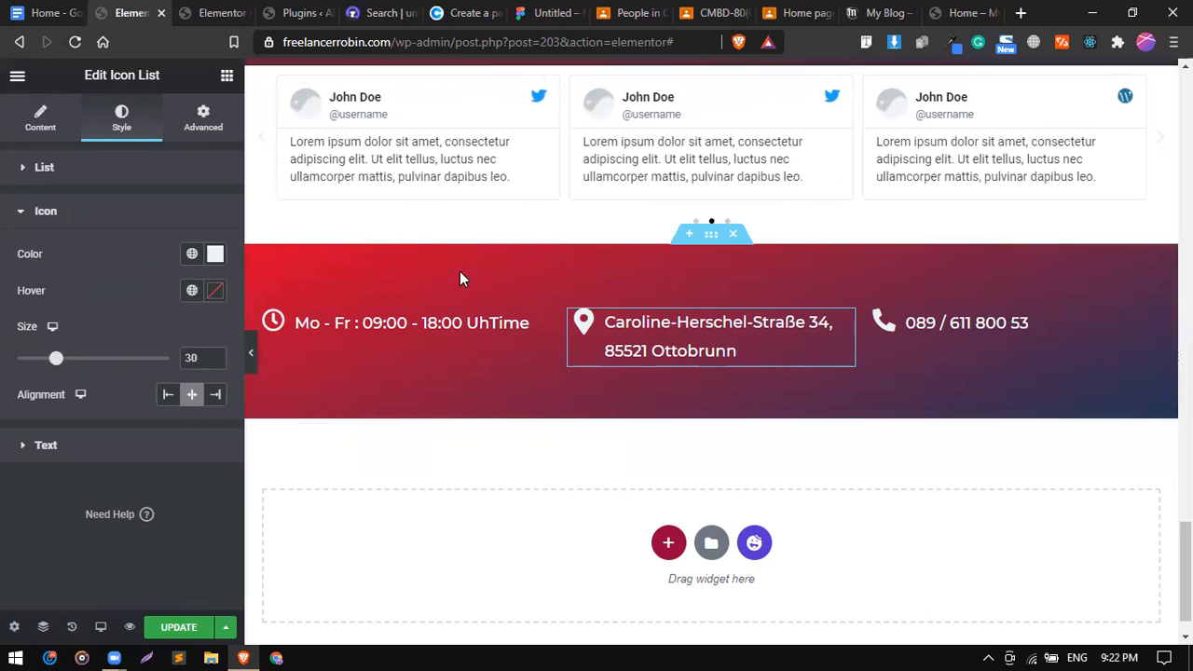
Give the red footer section a Zigzag top shape divider with width 187.
{"action": "left_click", "coordinate": [711, 240]}
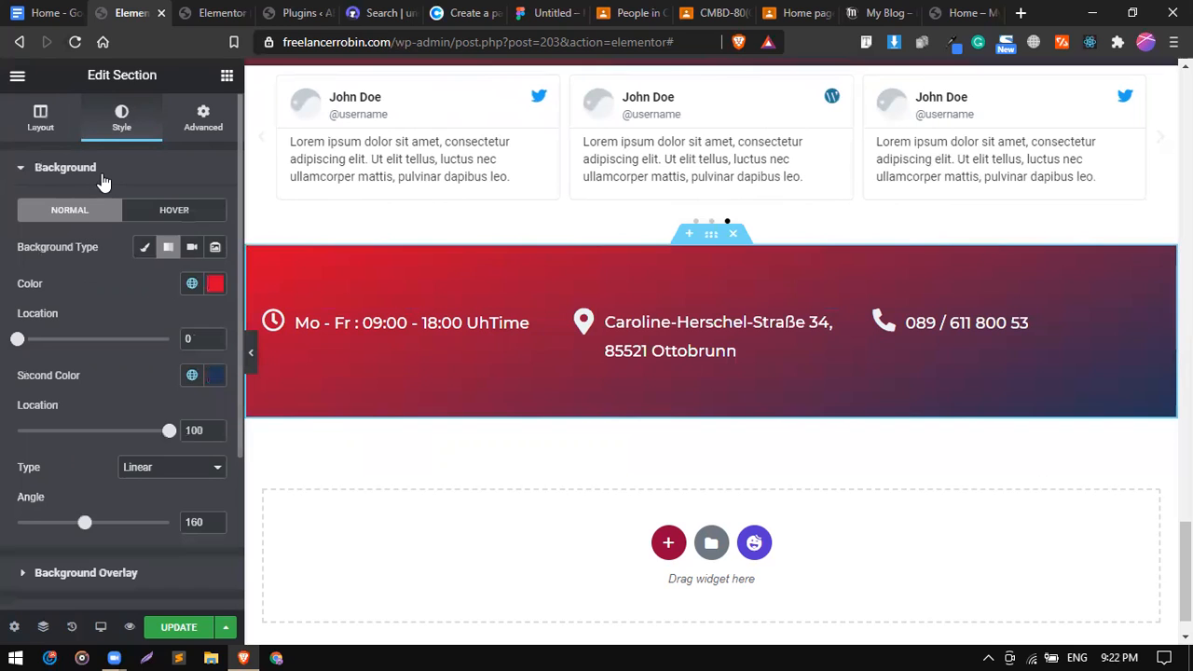
{"action": "left_click", "coordinate": [101, 174]}
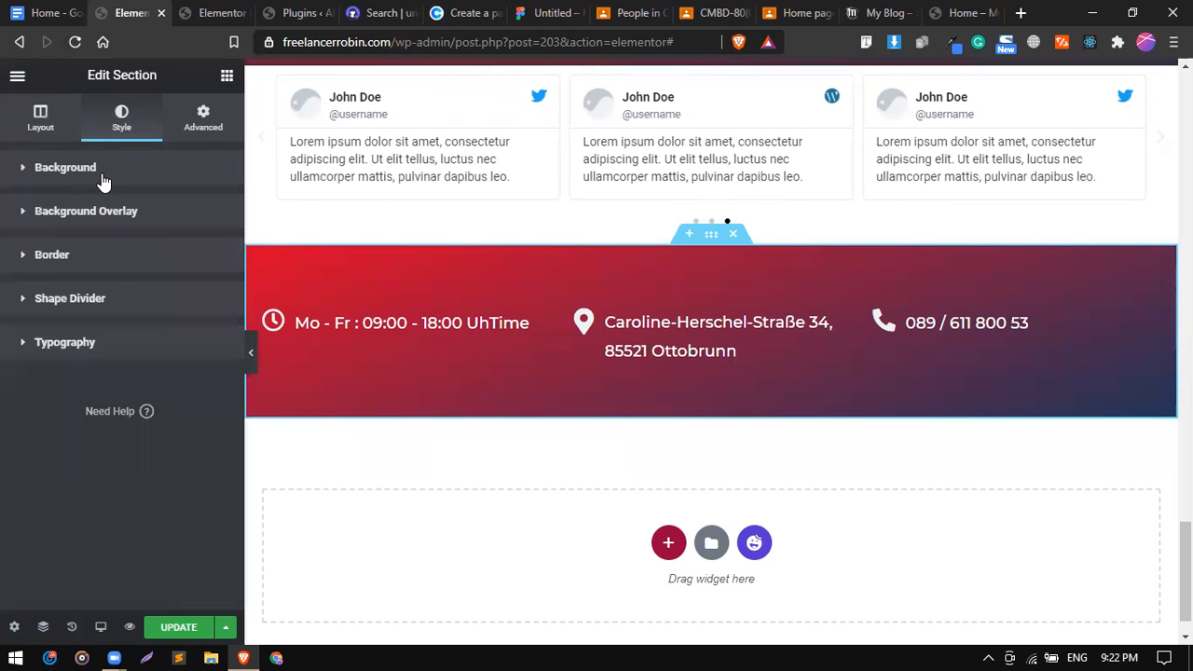
{"action": "left_click", "coordinate": [88, 310]}
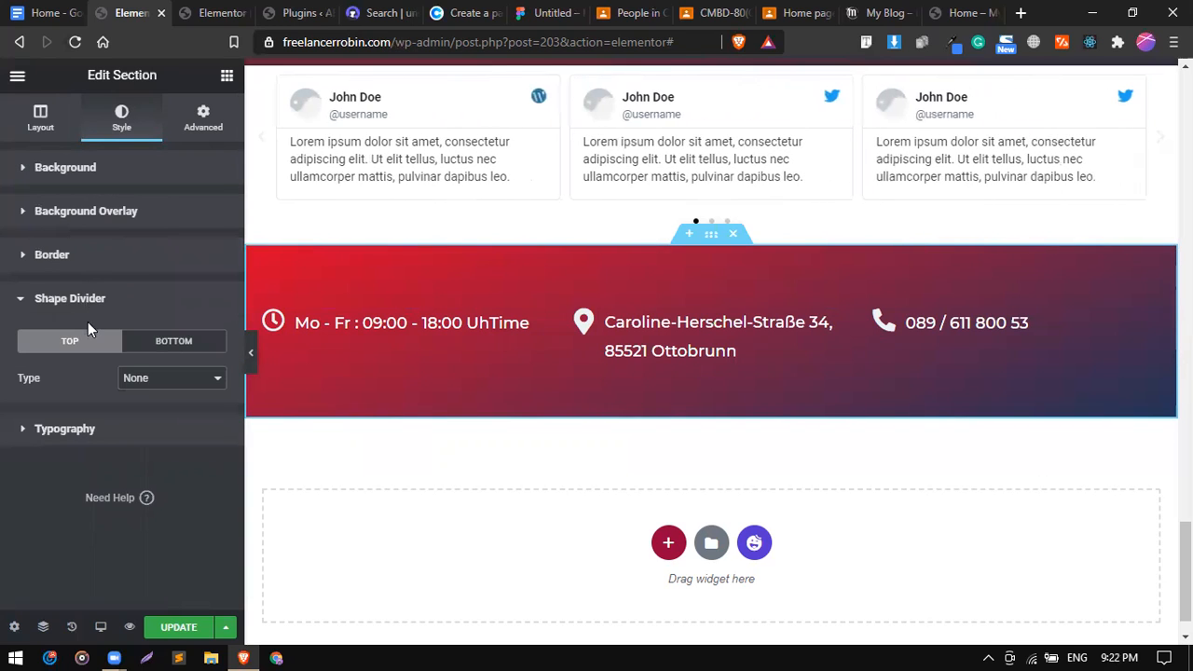
{"action": "left_click", "coordinate": [147, 382]}
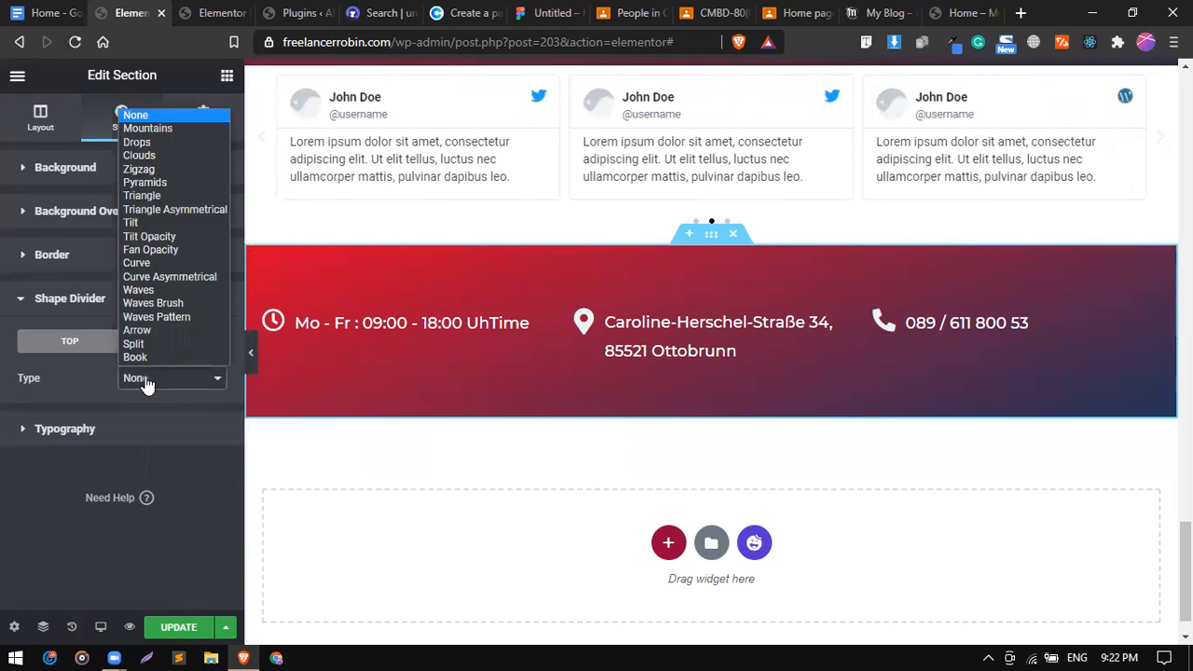
{"action": "left_click", "coordinate": [155, 172]}
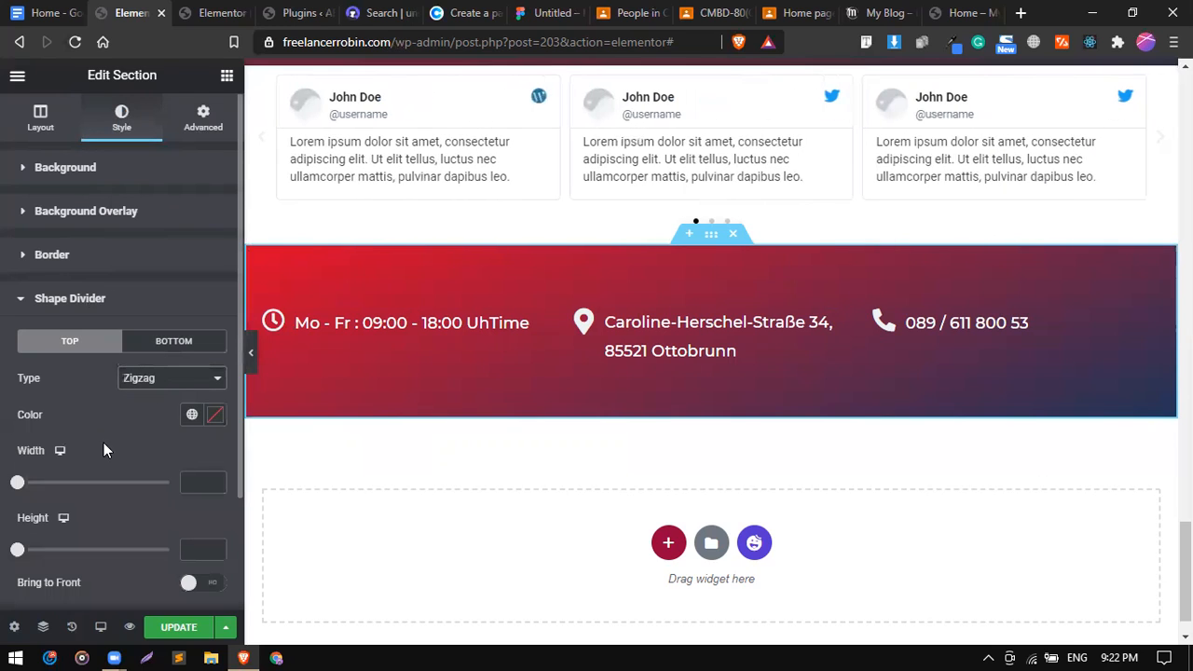
{"action": "left_click_drag", "start_coordinate": [23, 484], "coordinate": [83, 483]}
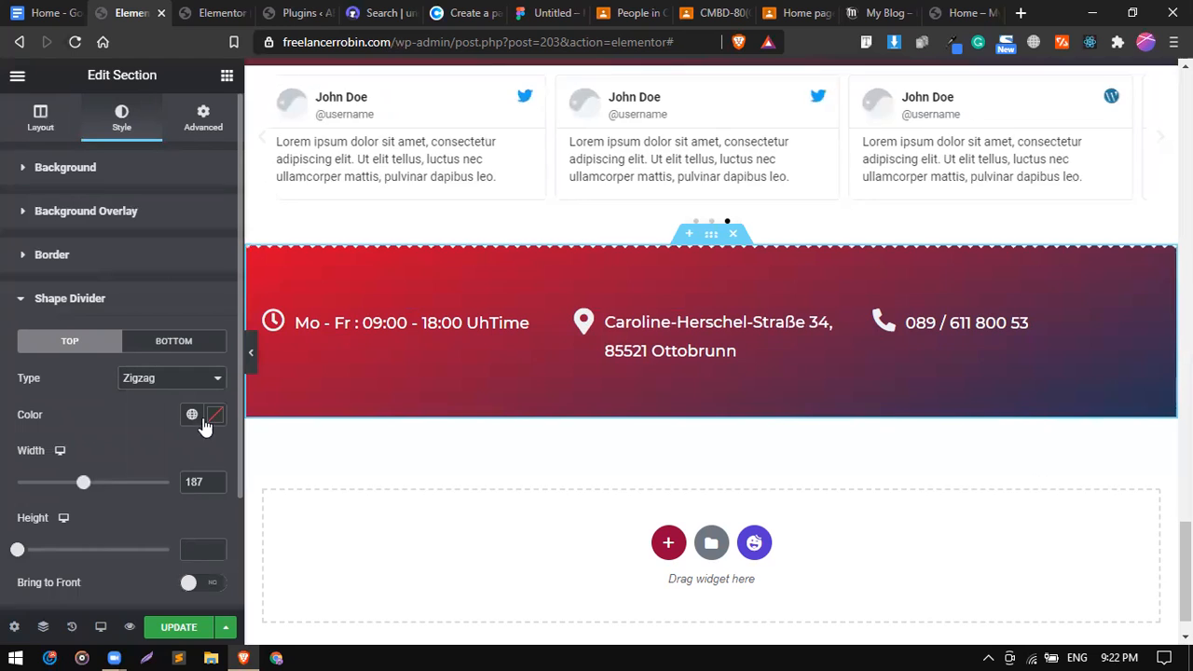
Hide and restore the editing panel to preview the zigzag footer edge.
{"action": "scroll", "coordinate": [250, 354], "scroll_direction": "up", "scroll_amount": 2}
{"action": "left_click", "coordinate": [249, 354]}
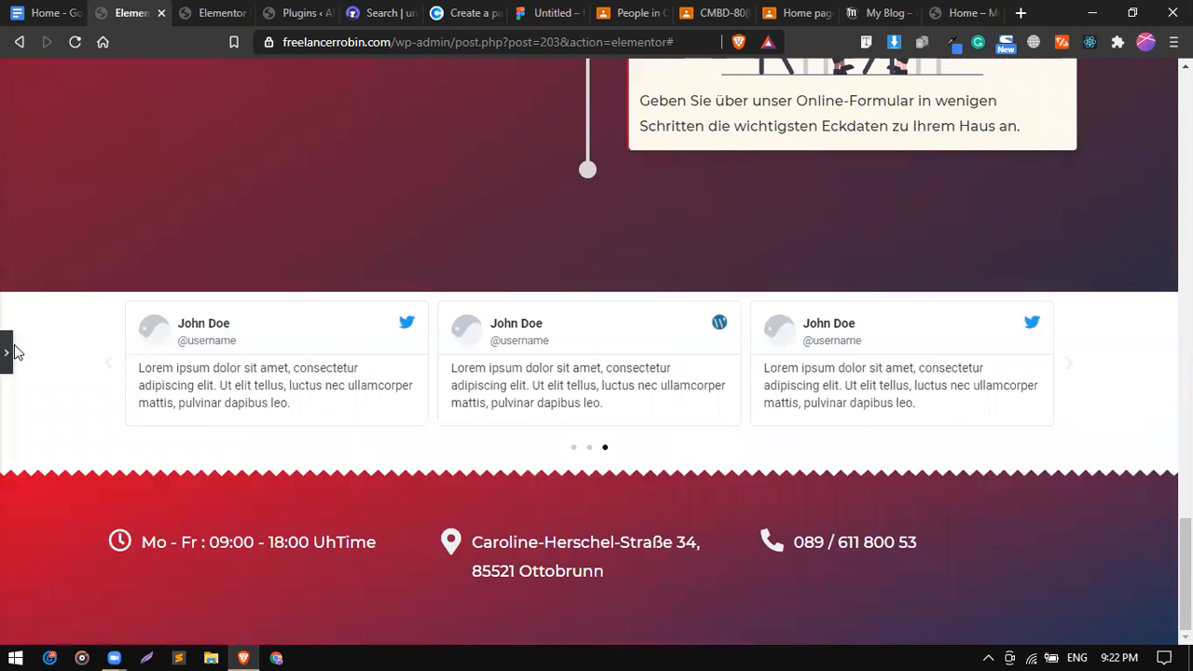
{"action": "scroll", "coordinate": [9, 354], "scroll_direction": "down", "scroll_amount": 2}
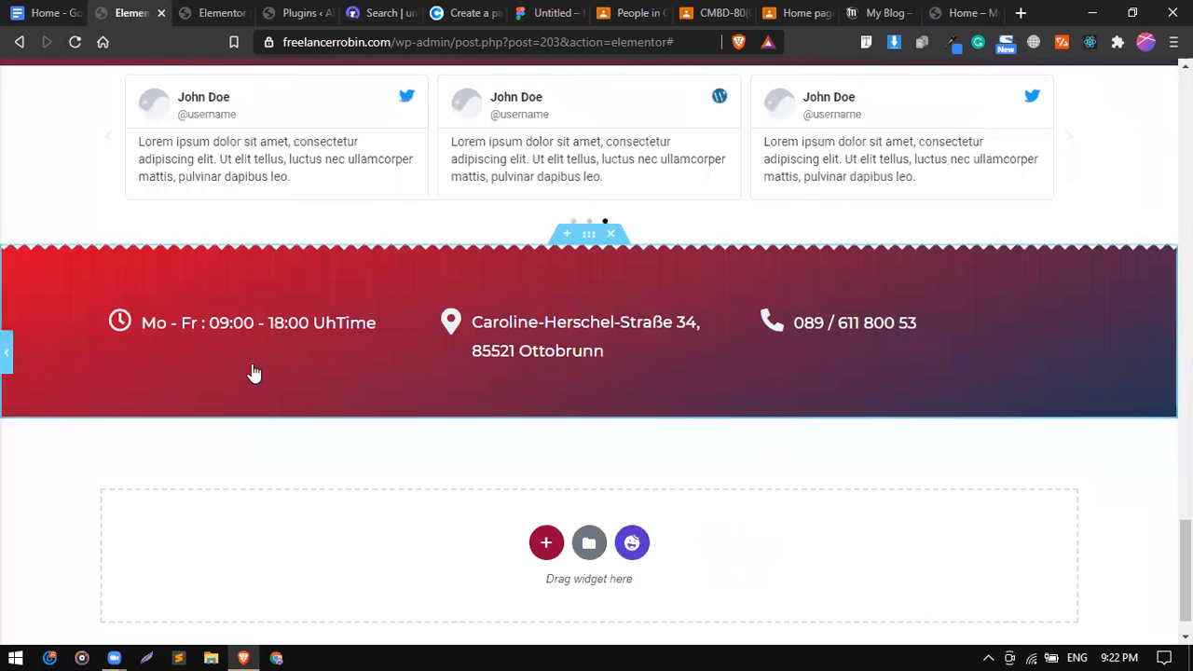
{"action": "left_click", "coordinate": [6, 353]}
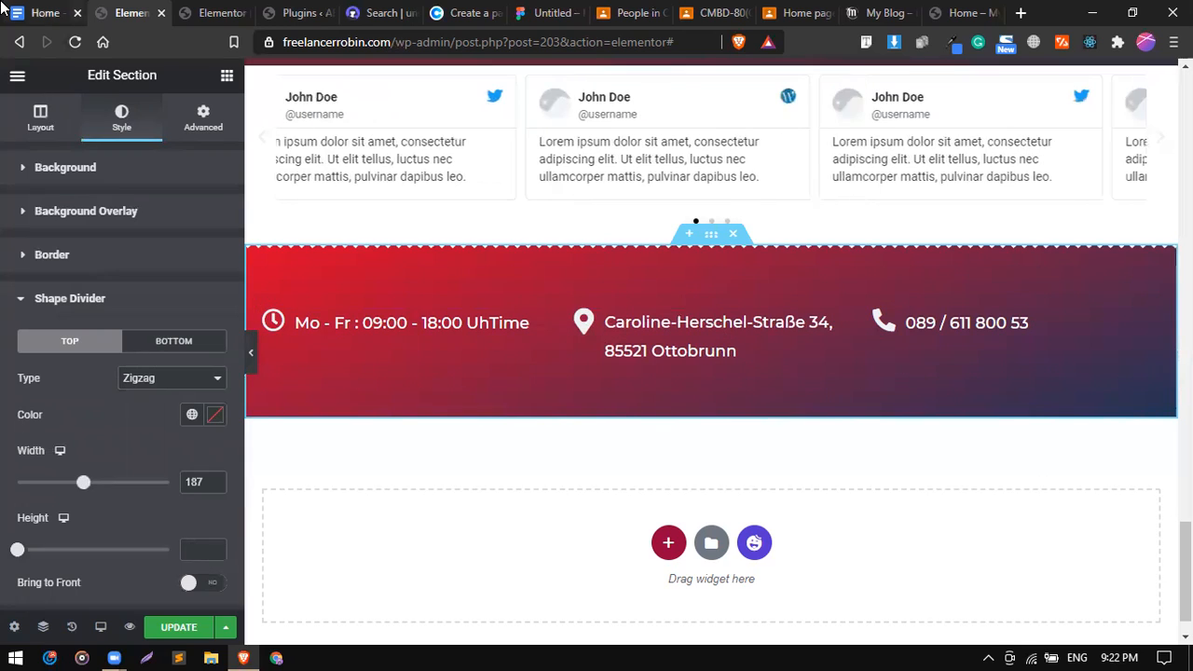
{"action": "left_click", "coordinate": [46, 12]}
{"action": "left_click", "coordinate": [422, 334]}
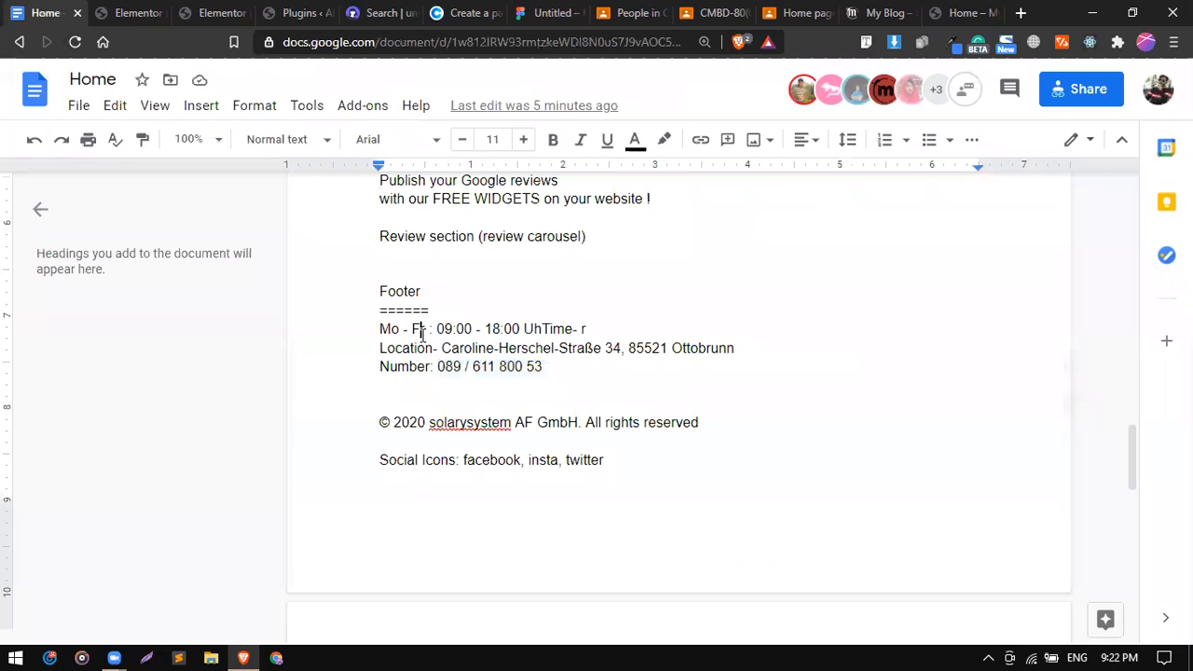
{"action": "left_click_drag", "start_coordinate": [402, 337], "coordinate": [531, 370]}
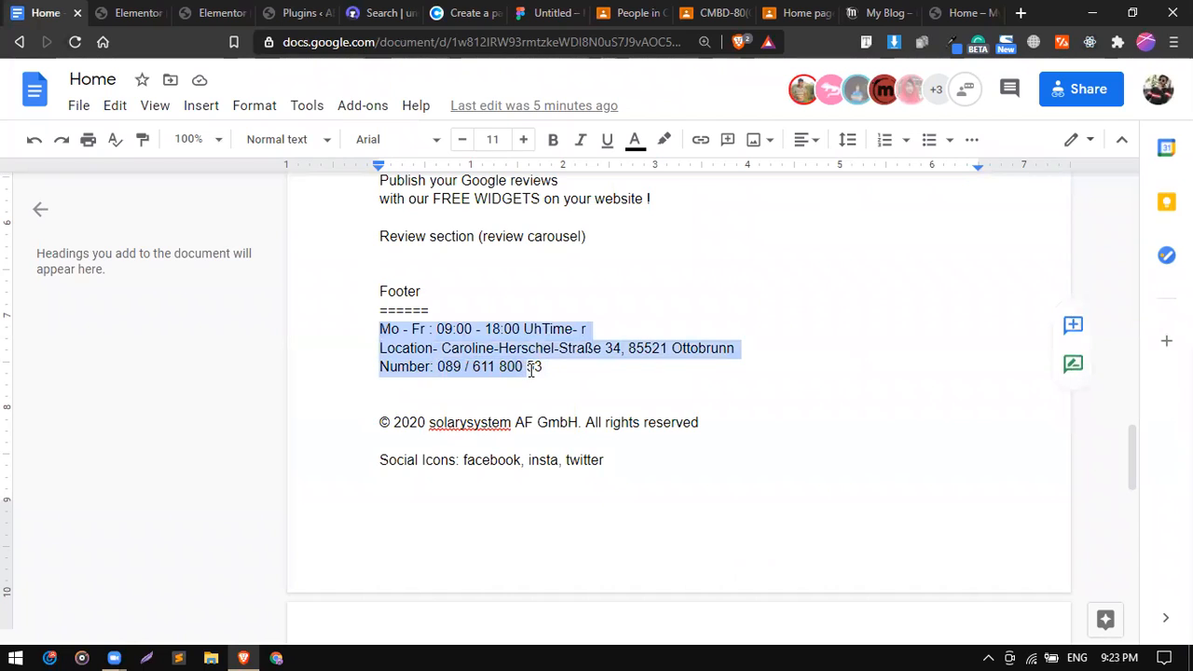
{"action": "left_click_drag", "start_coordinate": [381, 423], "coordinate": [602, 417]}
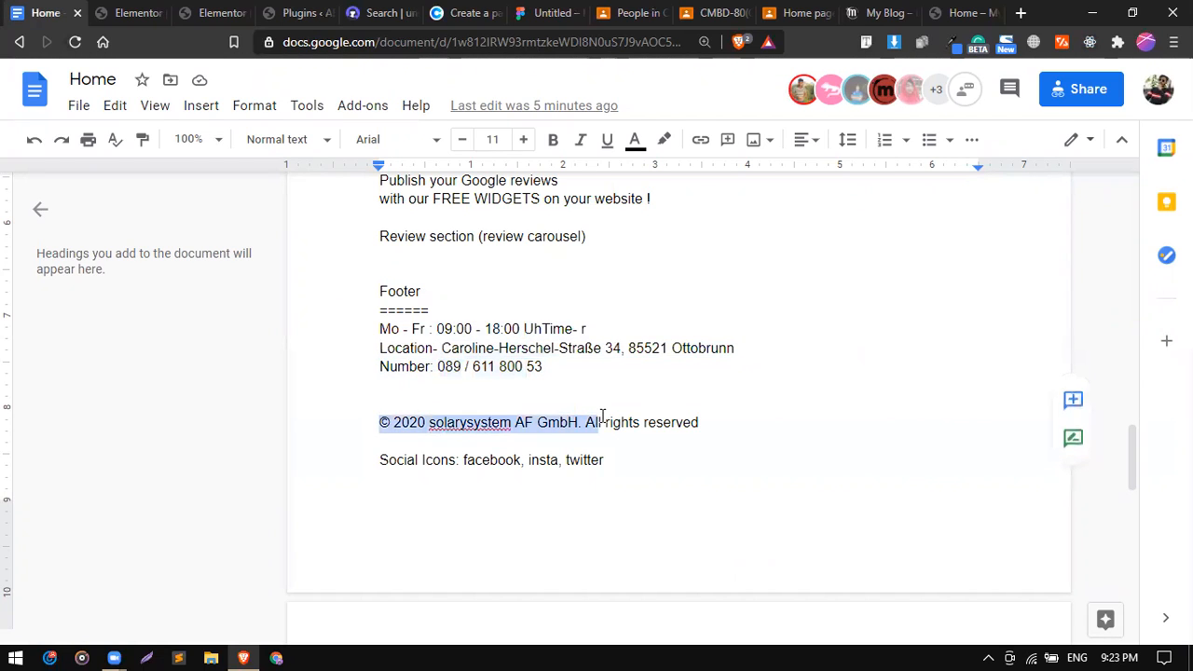
{"action": "triple_click", "coordinate": [539, 457]}
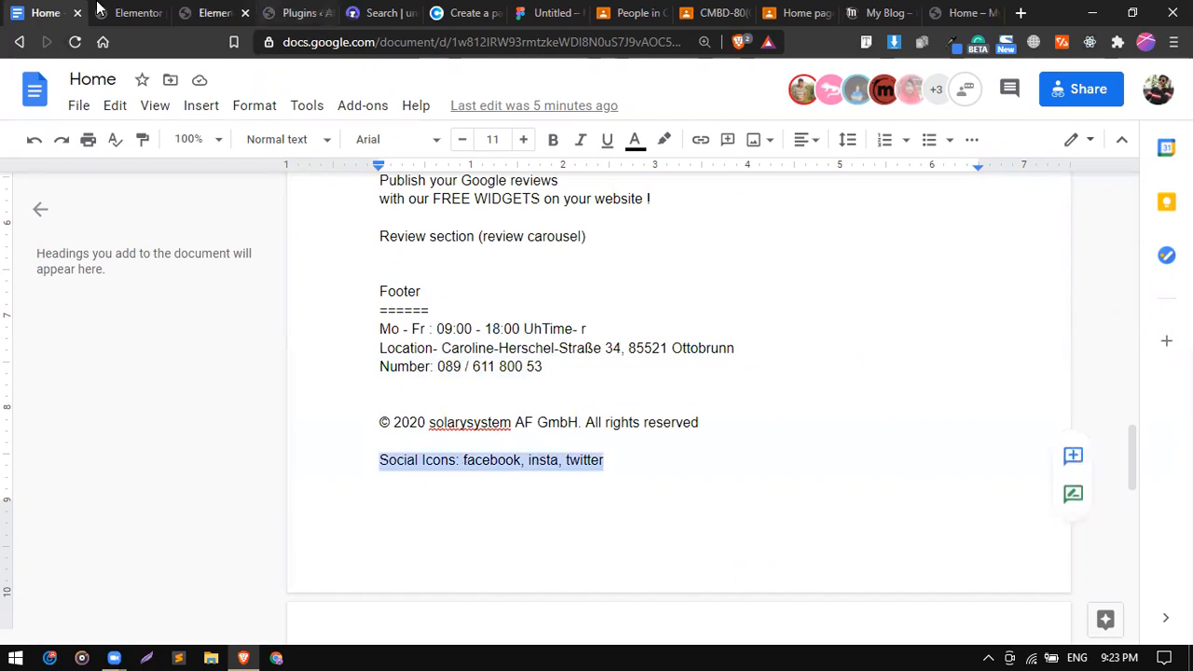
Add a one-column section below the footer with a two-column Inner Section inside it.
{"action": "left_click", "coordinate": [129, 12]}
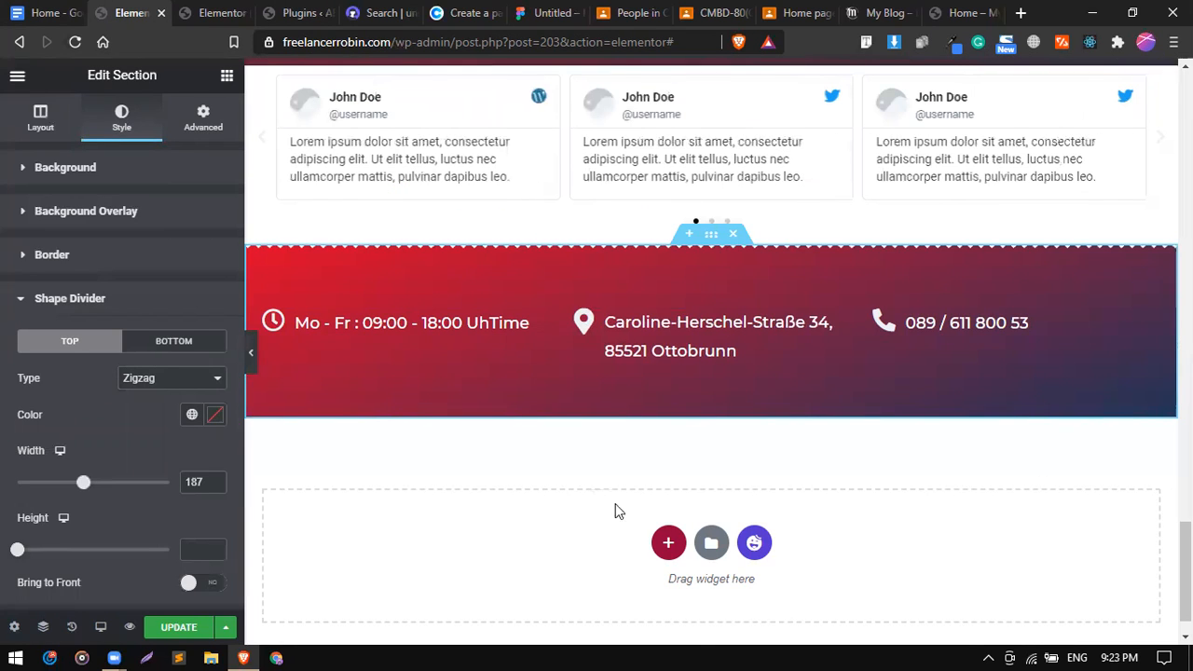
{"action": "left_click", "coordinate": [669, 543]}
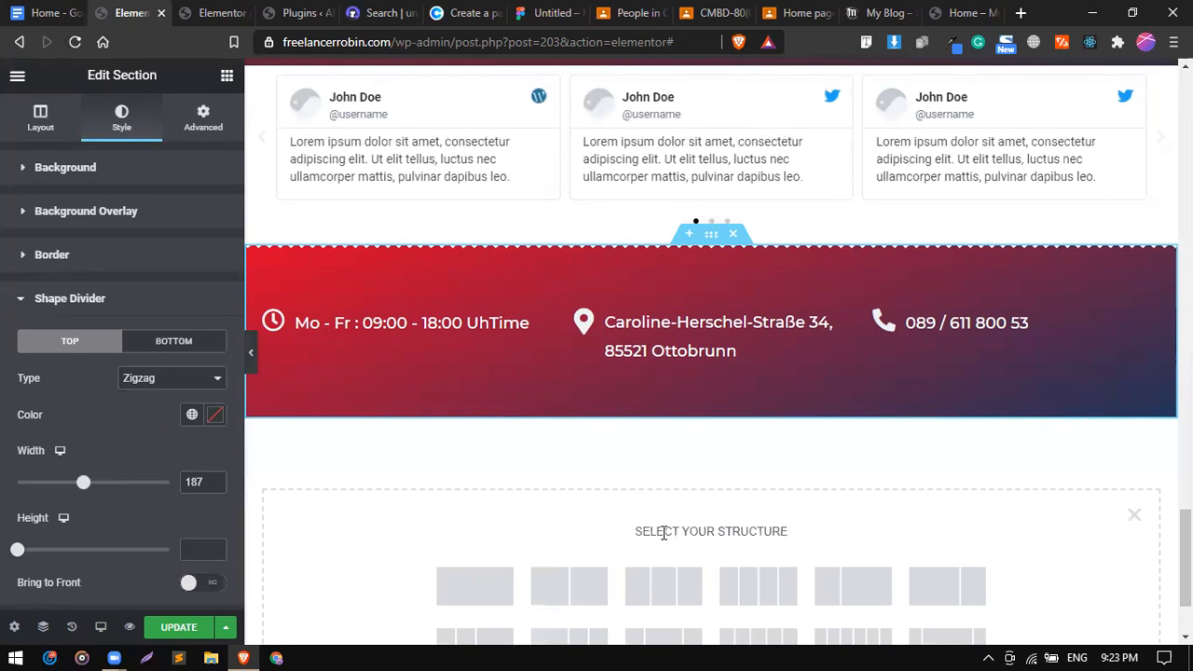
{"action": "left_click", "coordinate": [487, 576]}
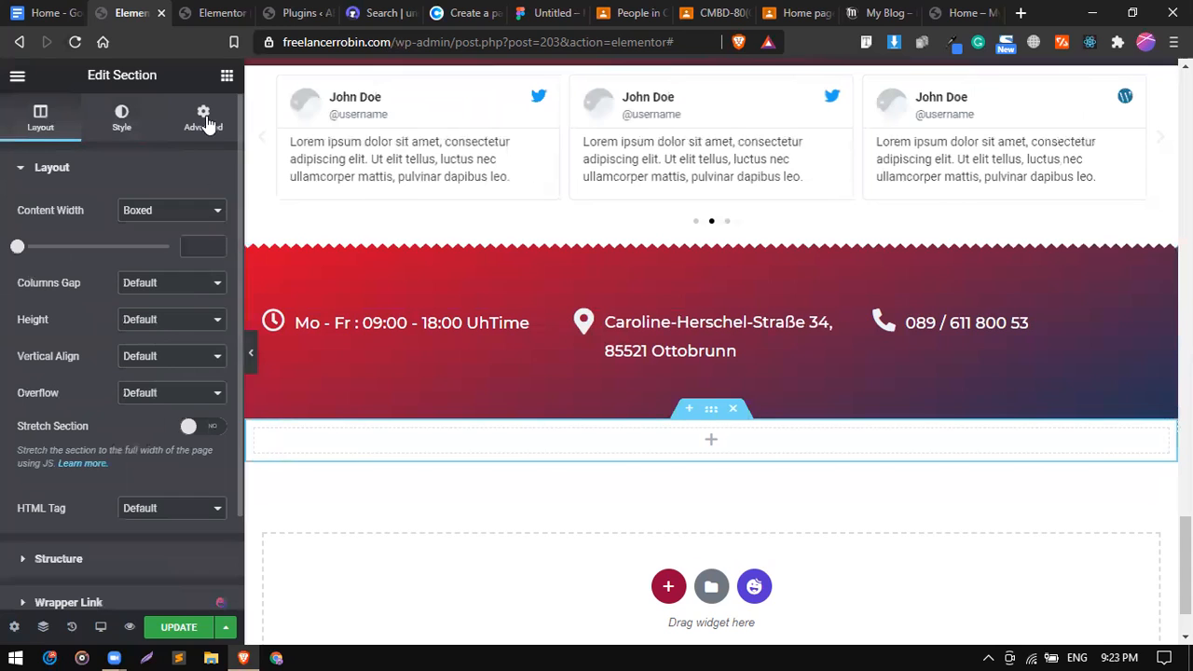
{"action": "left_click", "coordinate": [227, 76]}
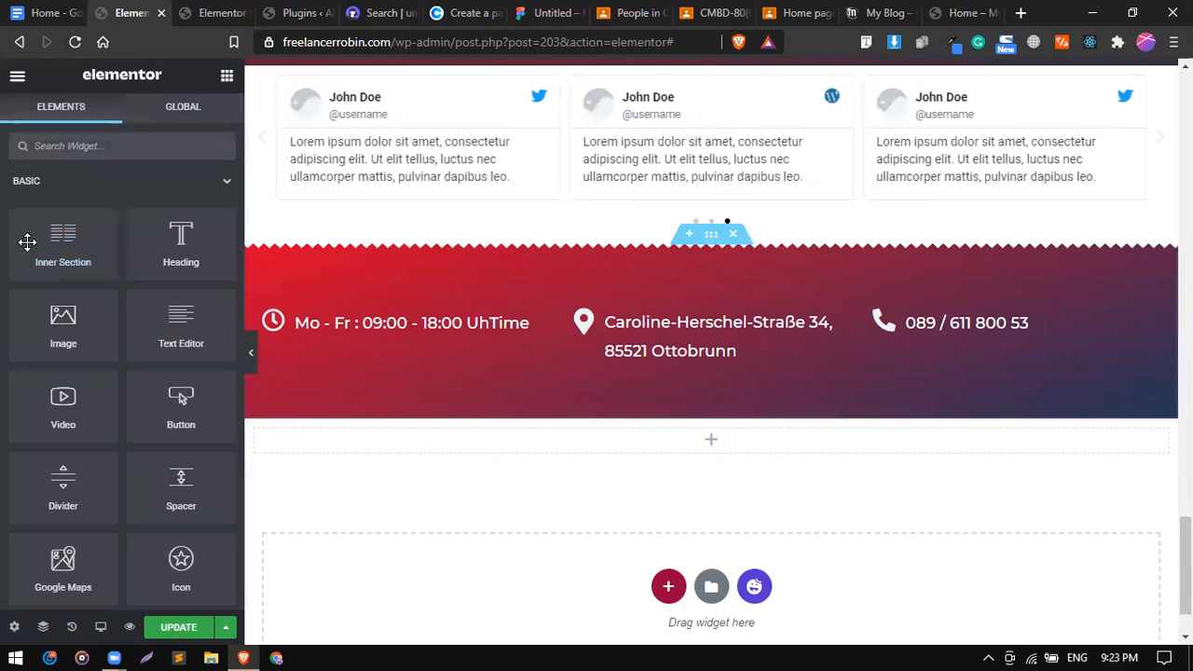
{"action": "left_click_drag", "start_coordinate": [59, 245], "coordinate": [345, 455]}
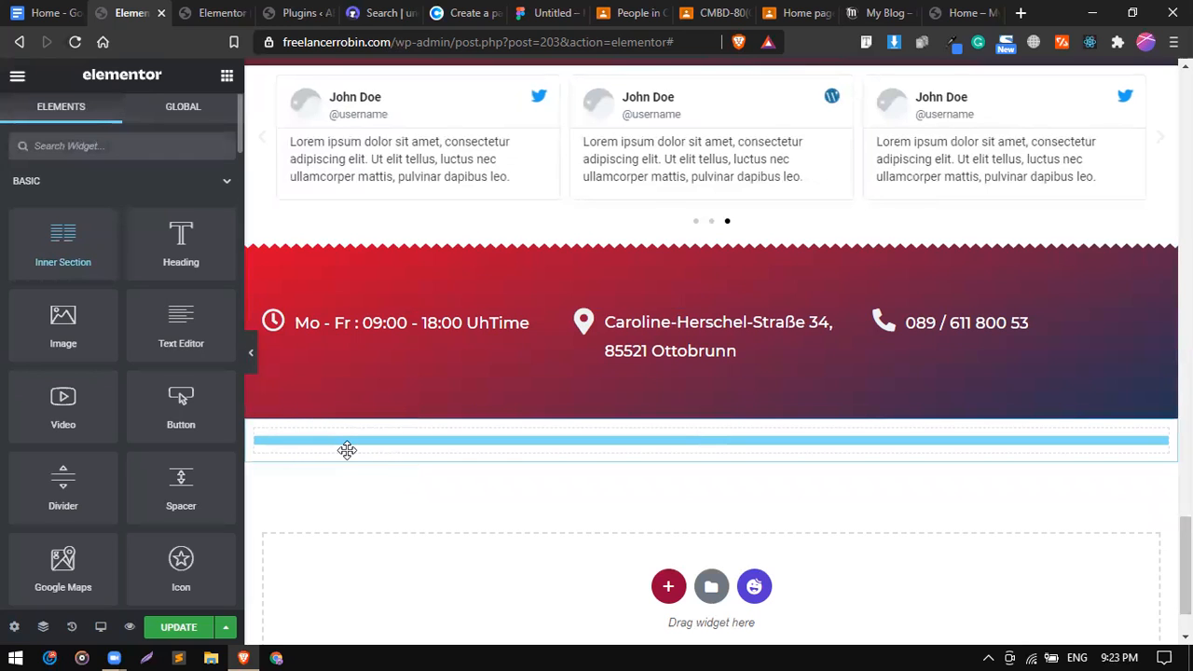
{"action": "left_click_drag", "start_coordinate": [347, 451], "coordinate": [348, 450]}
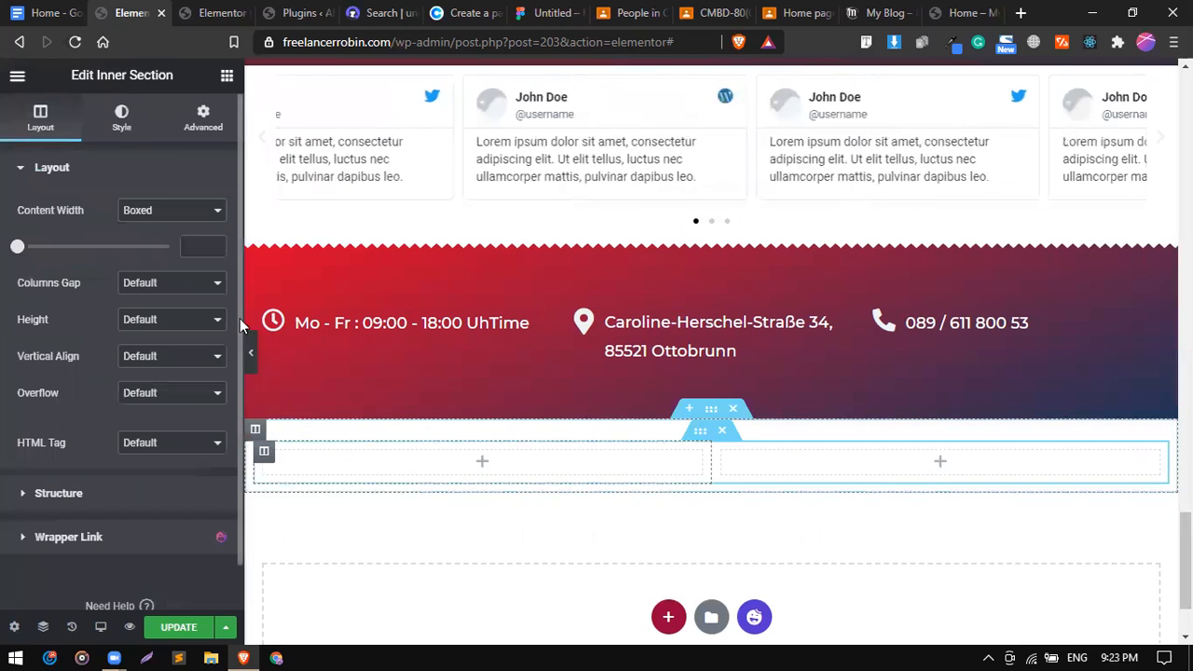
{"action": "left_click", "coordinate": [225, 77]}
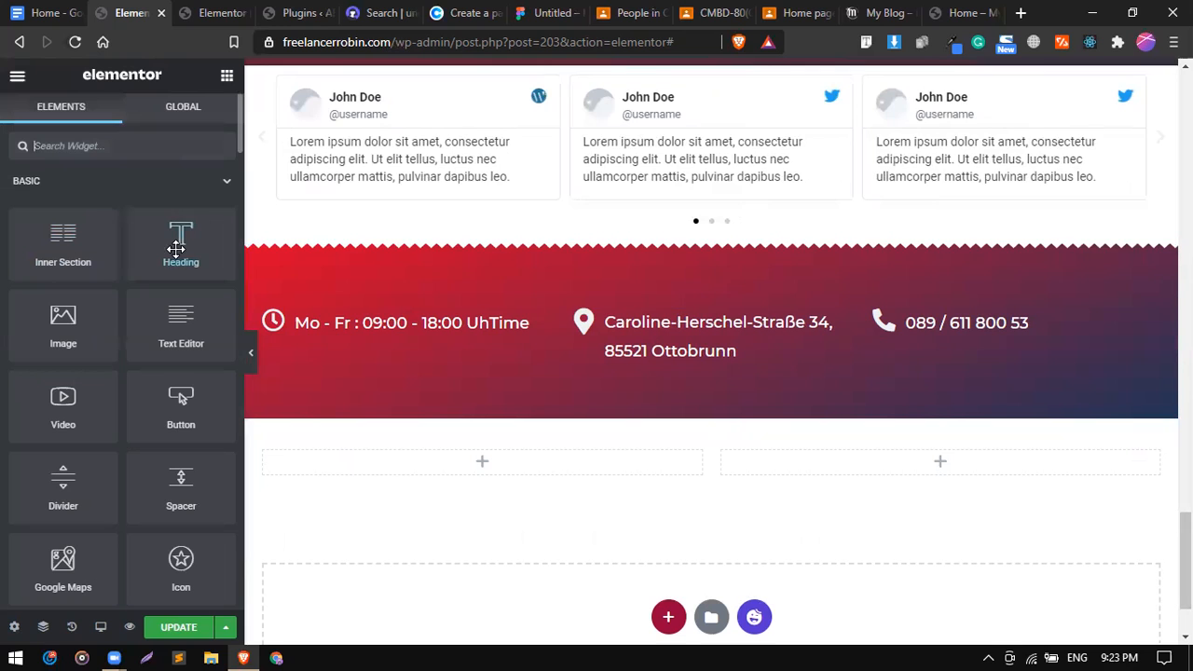
{"action": "mouse_move", "coordinate": [687, 456]}
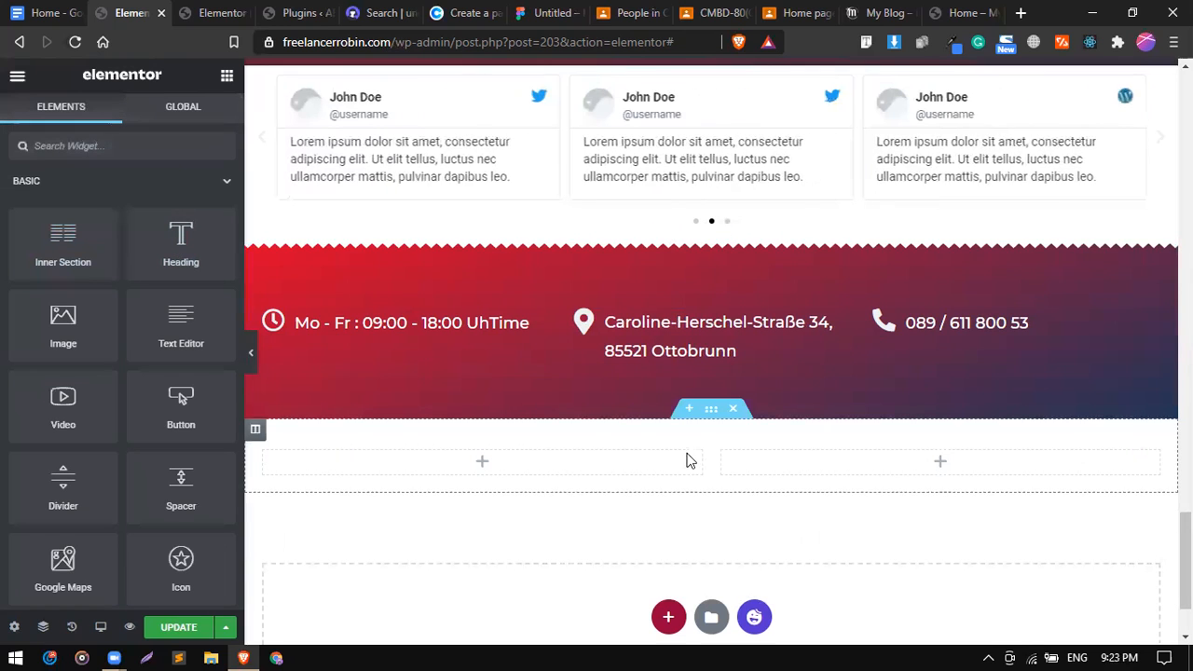
{"action": "left_click", "coordinate": [711, 411]}
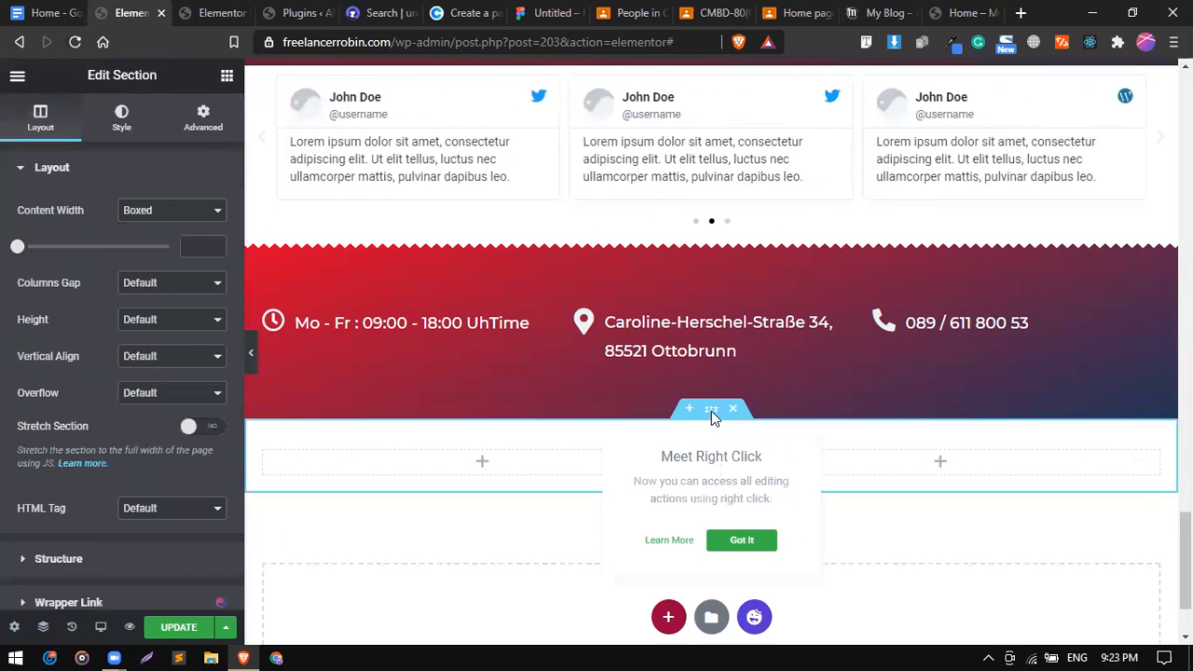
Give the new bottom section a Classic background using global colour #1D3557.
{"action": "left_click", "coordinate": [124, 118]}
{"action": "left_click", "coordinate": [147, 250]}
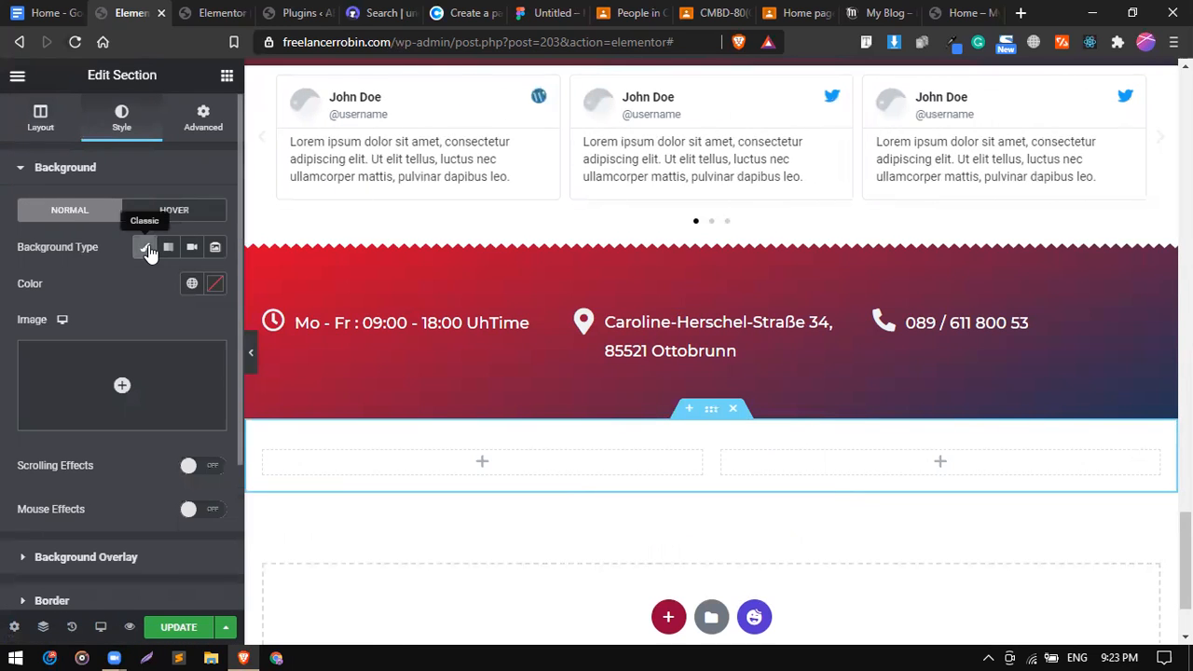
{"action": "left_click", "coordinate": [192, 284]}
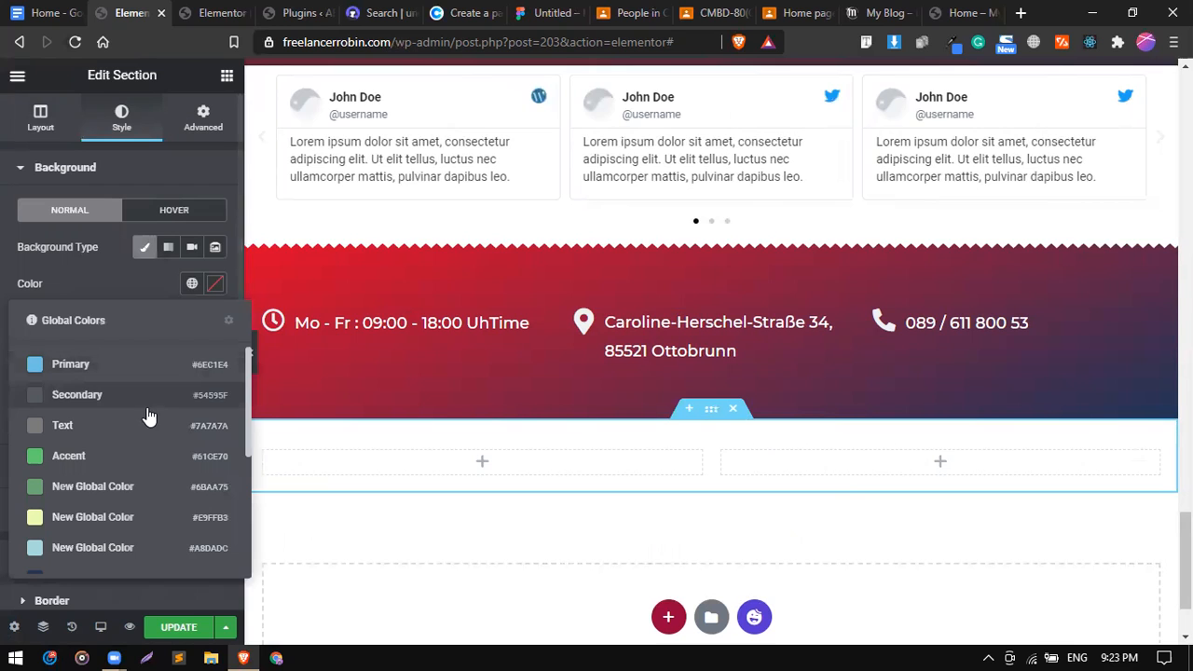
{"action": "scroll", "coordinate": [138, 519], "scroll_direction": "down", "scroll_amount": 3}
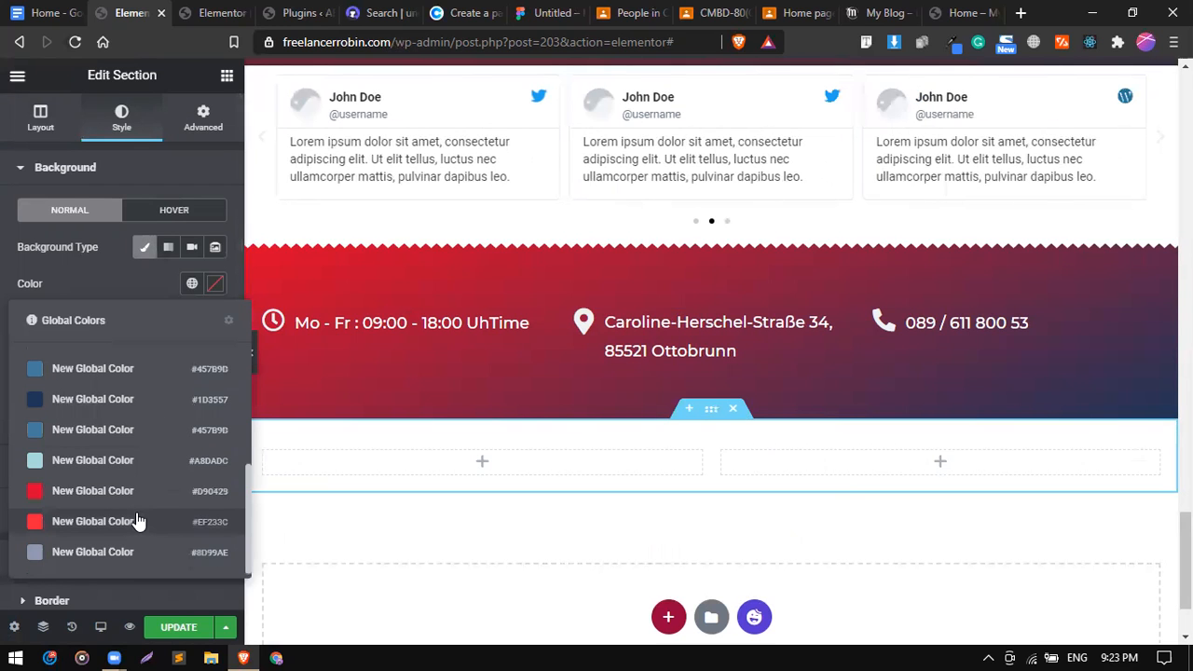
{"action": "left_click", "coordinate": [75, 400]}
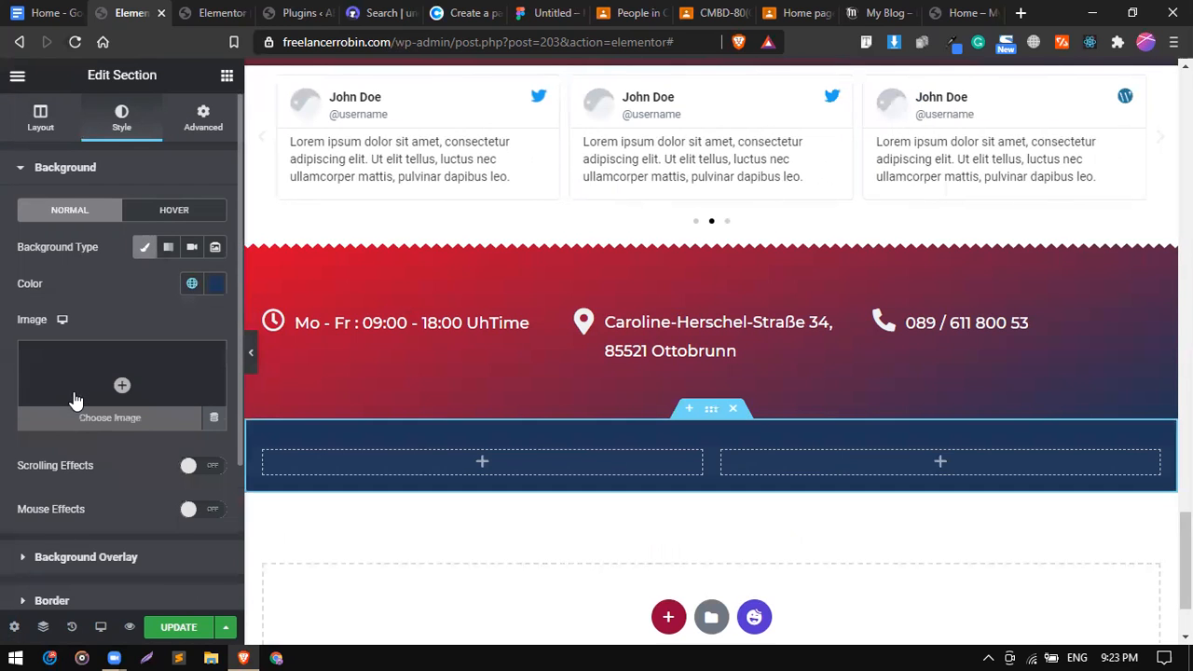
Copy the Space Cadet hex 2B2D42 from Coolors and reselect the bottom section.
{"action": "left_click", "coordinate": [461, 12]}
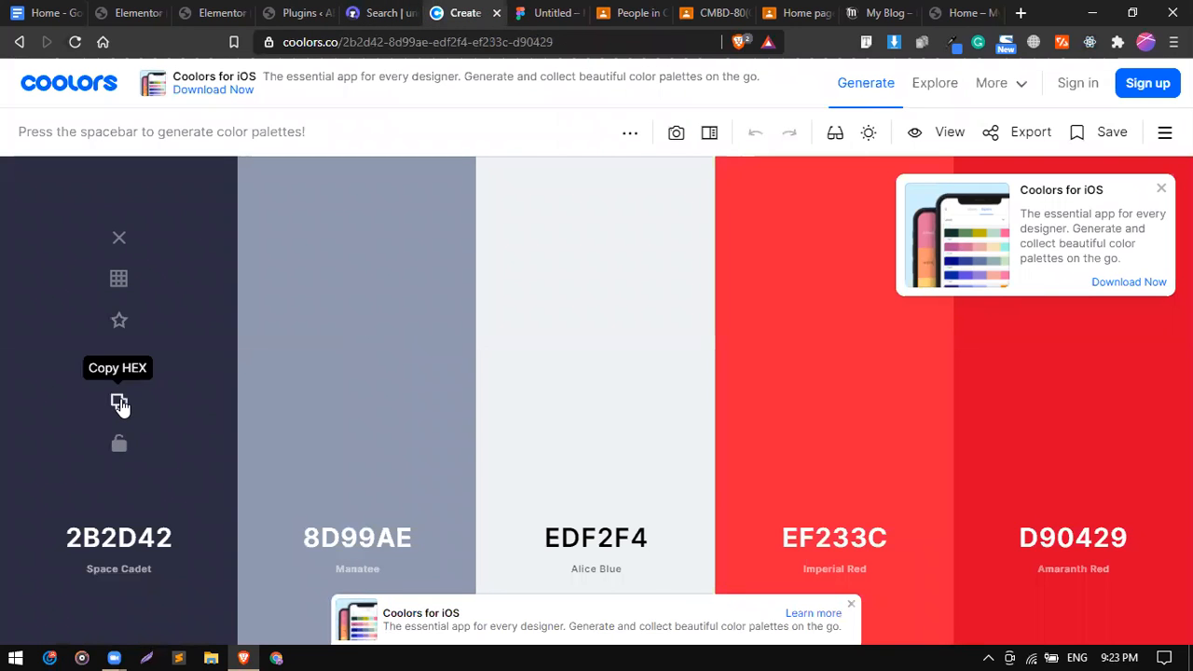
{"action": "left_click", "coordinate": [120, 403]}
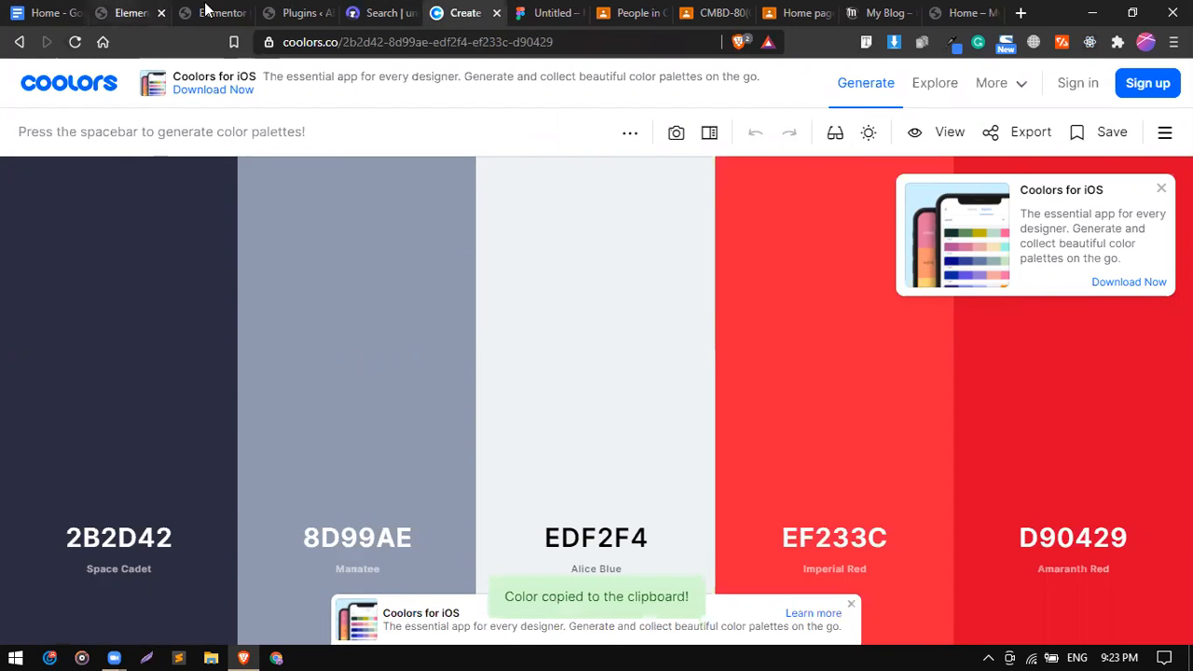
{"action": "left_click", "coordinate": [131, 12]}
{"action": "left_click", "coordinate": [711, 412]}
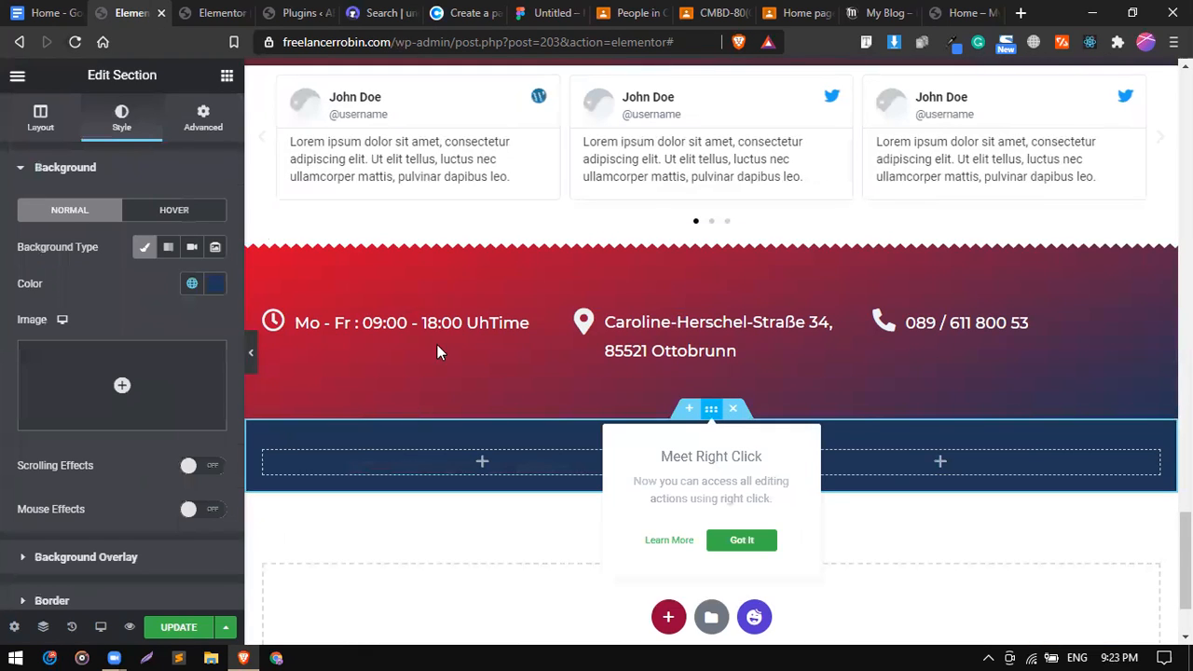
Set the bottom bar's solid Classic background colour to #2B2D42.
{"action": "left_click", "coordinate": [192, 285]}
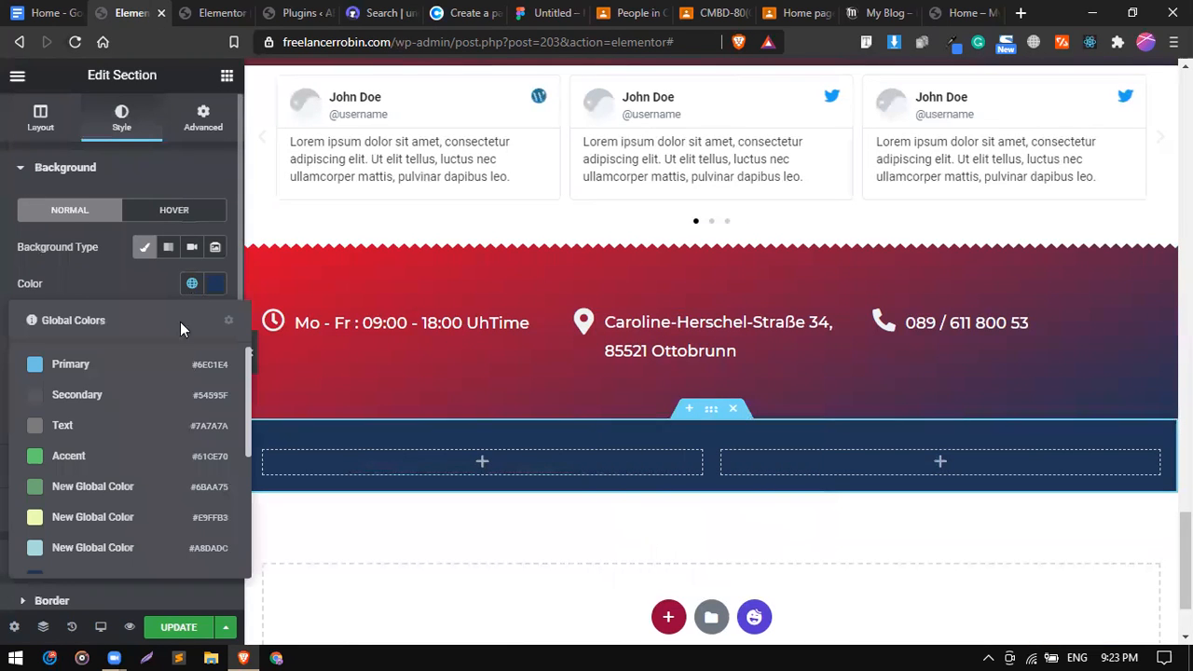
{"action": "left_click", "coordinate": [215, 286]}
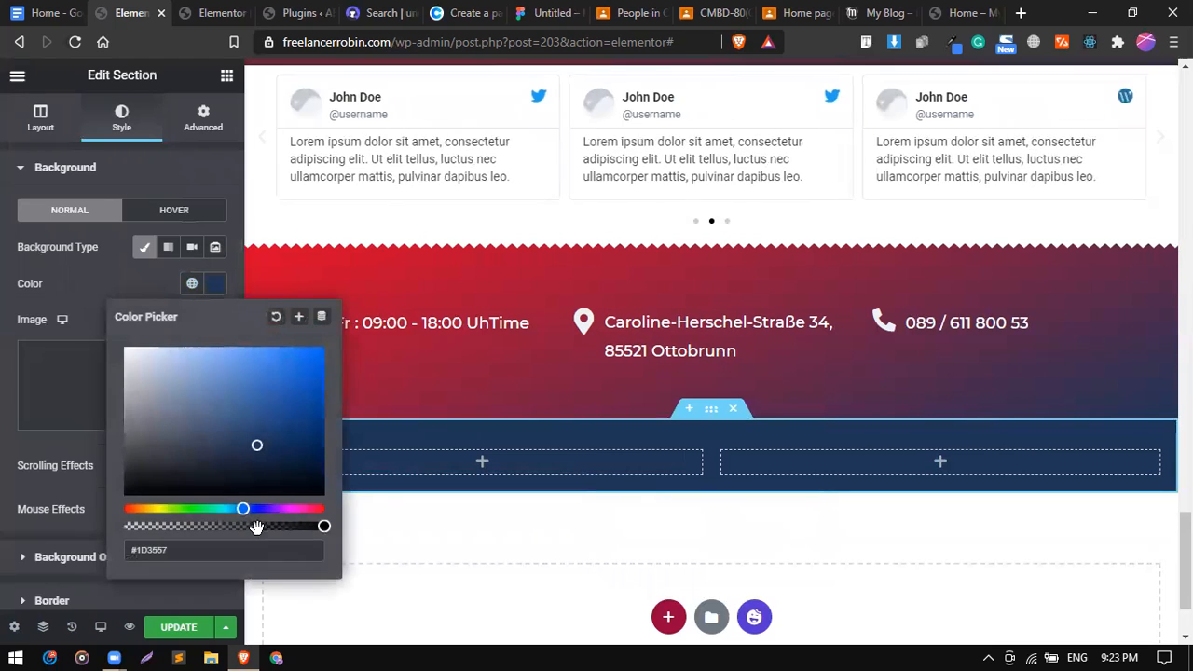
{"action": "left_click", "coordinate": [253, 555]}
{"action": "key", "text": "ctrl+v"}
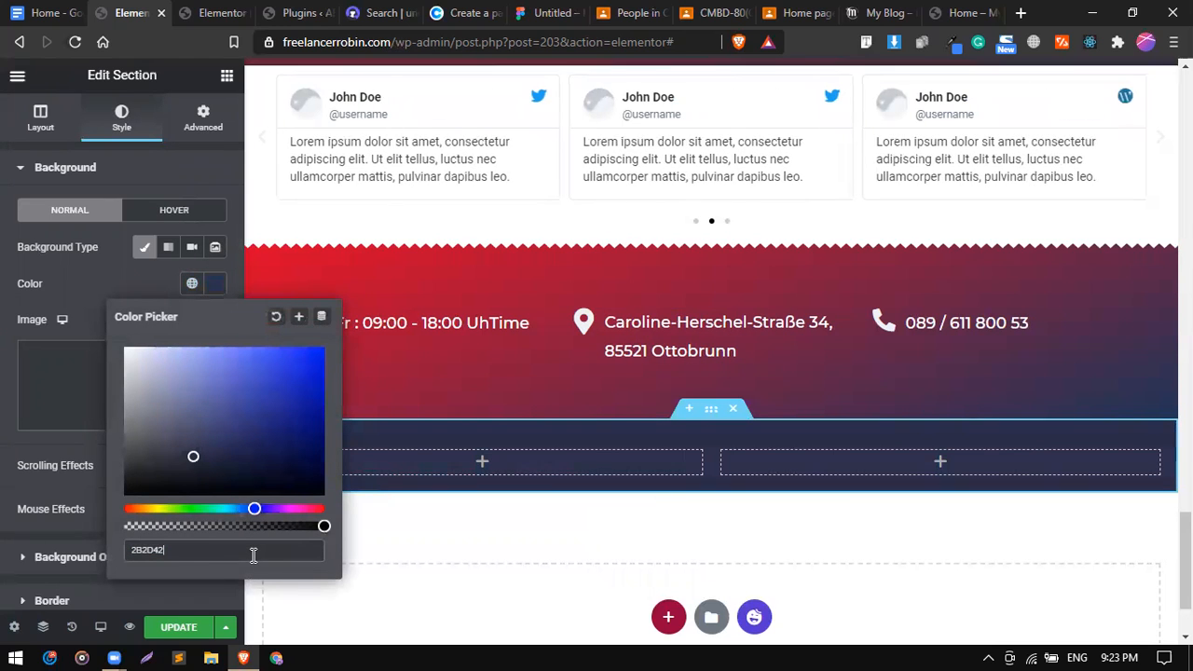
{"action": "left_click", "coordinate": [146, 288]}
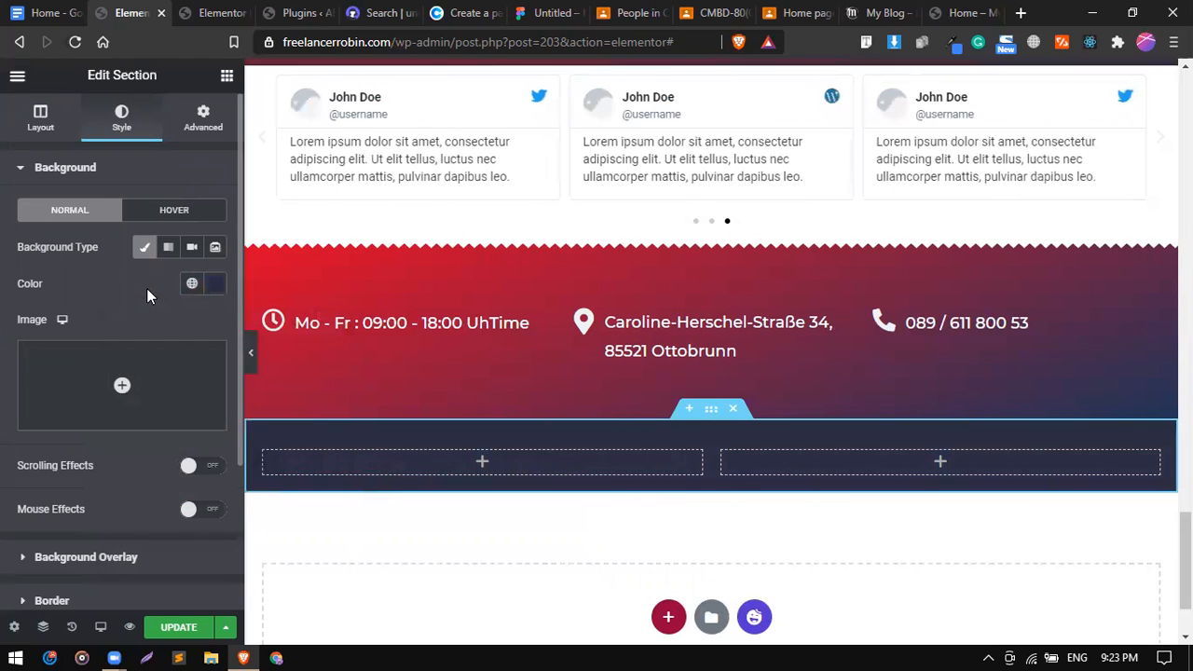
{"action": "left_click", "coordinate": [98, 169]}
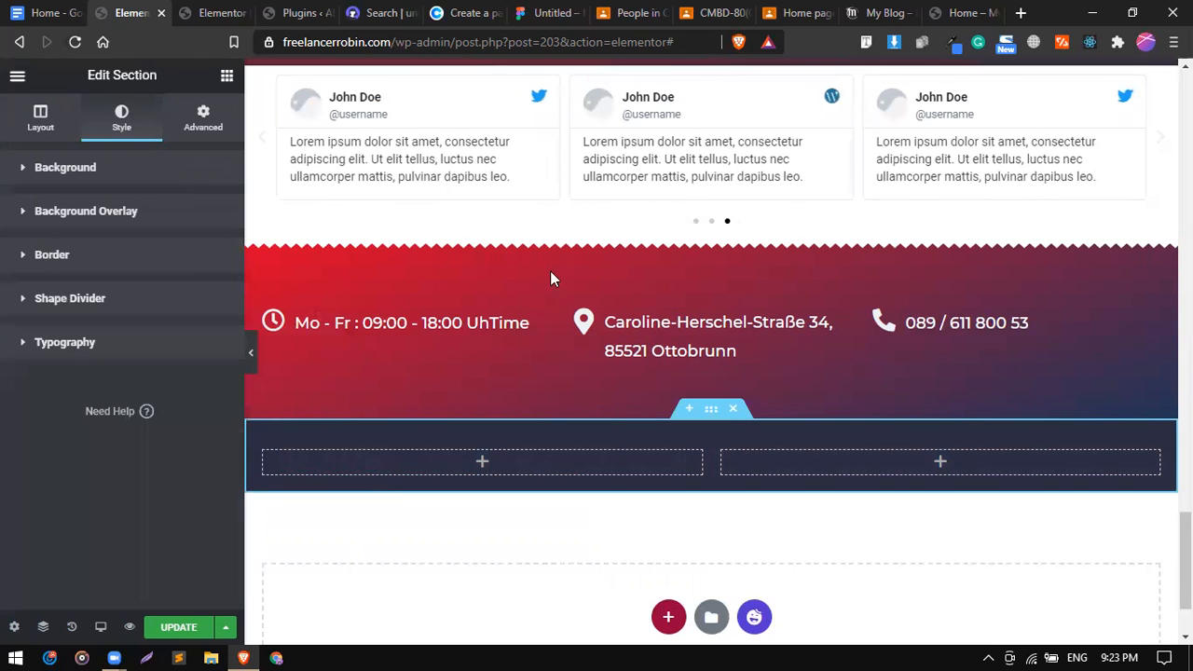
{"action": "left_click", "coordinate": [110, 170]}
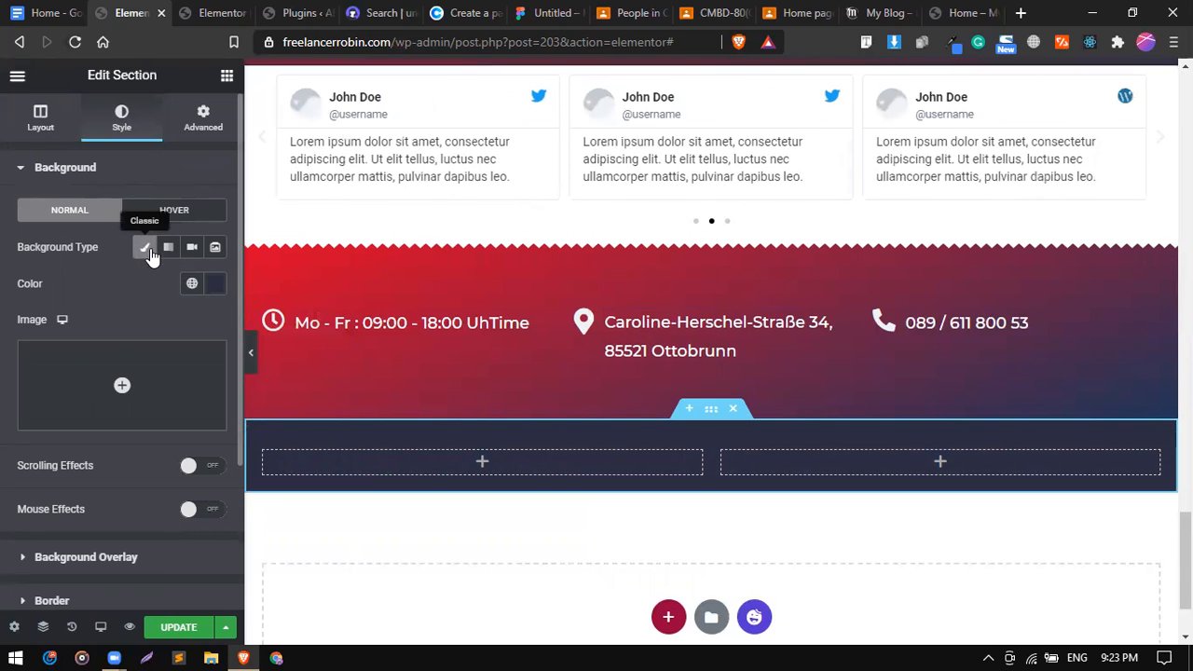
{"action": "left_click", "coordinate": [144, 249]}
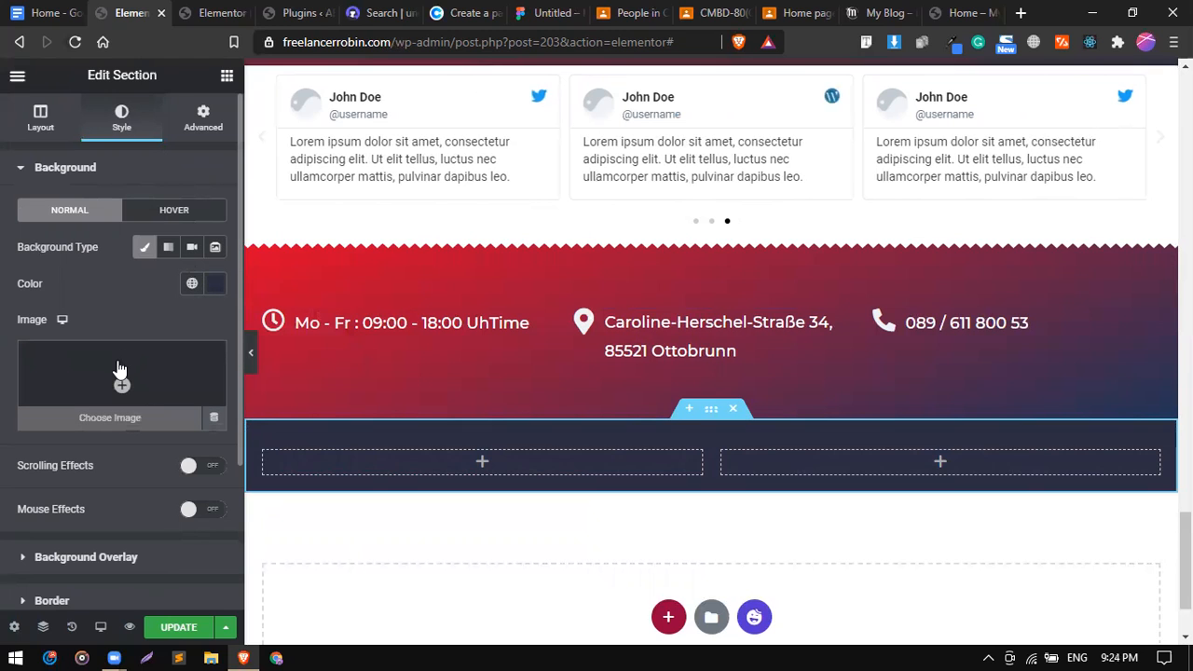
{"action": "left_click", "coordinate": [168, 249]}
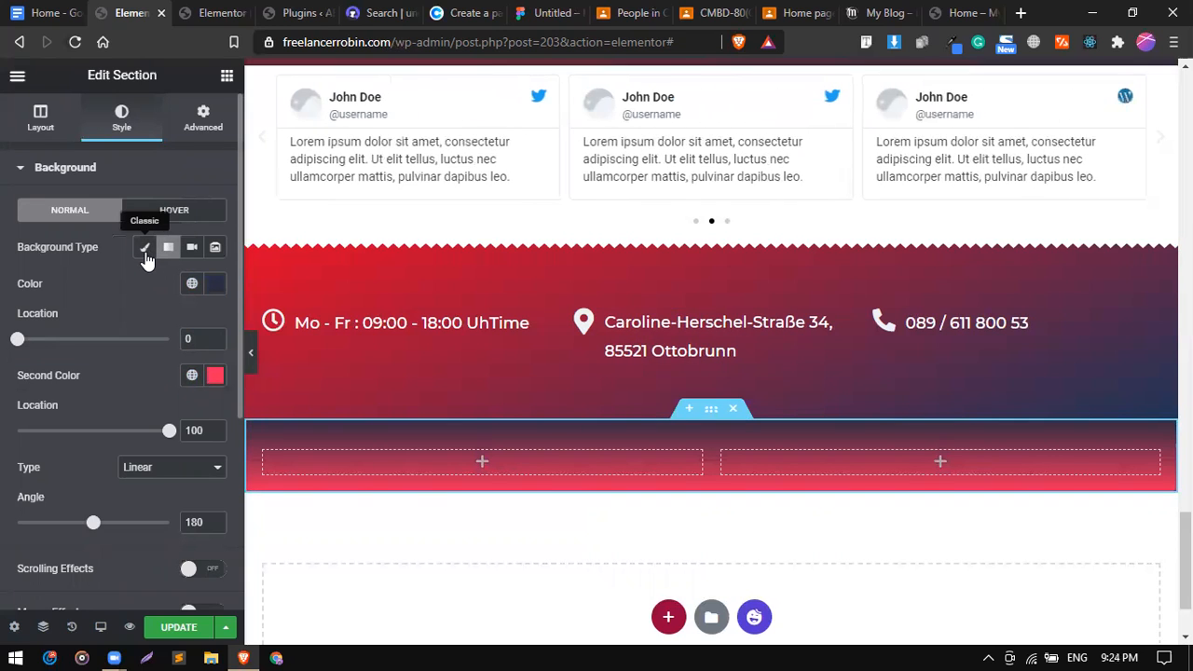
{"action": "left_click", "coordinate": [144, 248]}
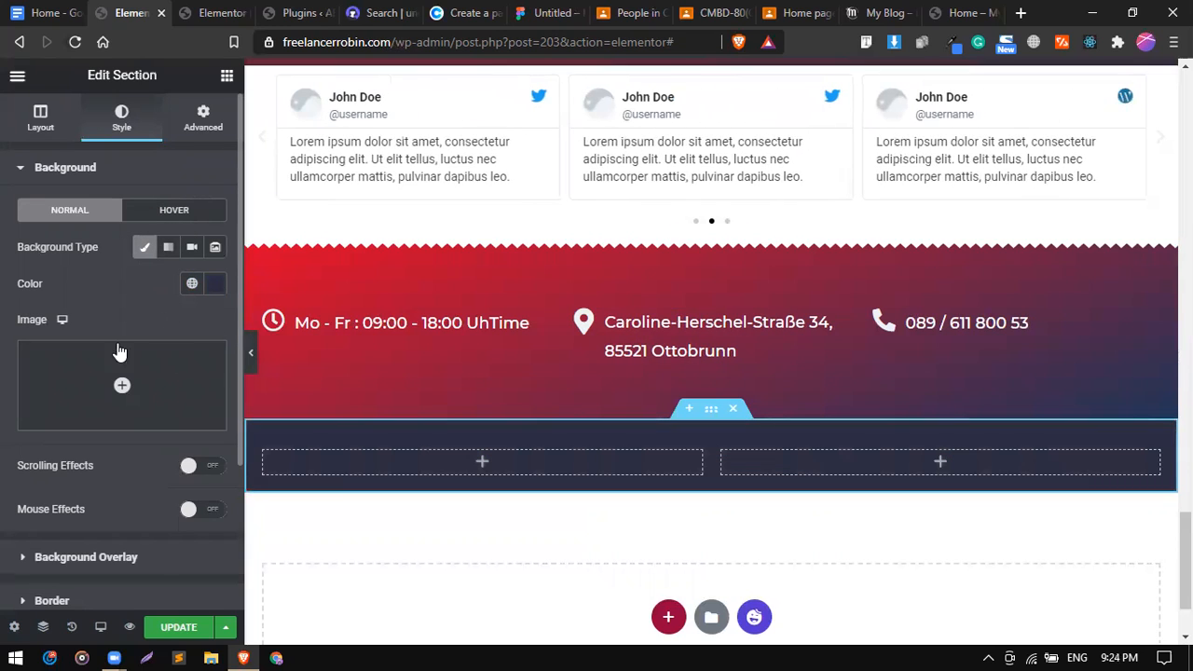
Drag a Heading widget into the bar's left column.
{"action": "left_click", "coordinate": [226, 81]}
{"action": "left_click_drag", "start_coordinate": [181, 240], "coordinate": [413, 459]}
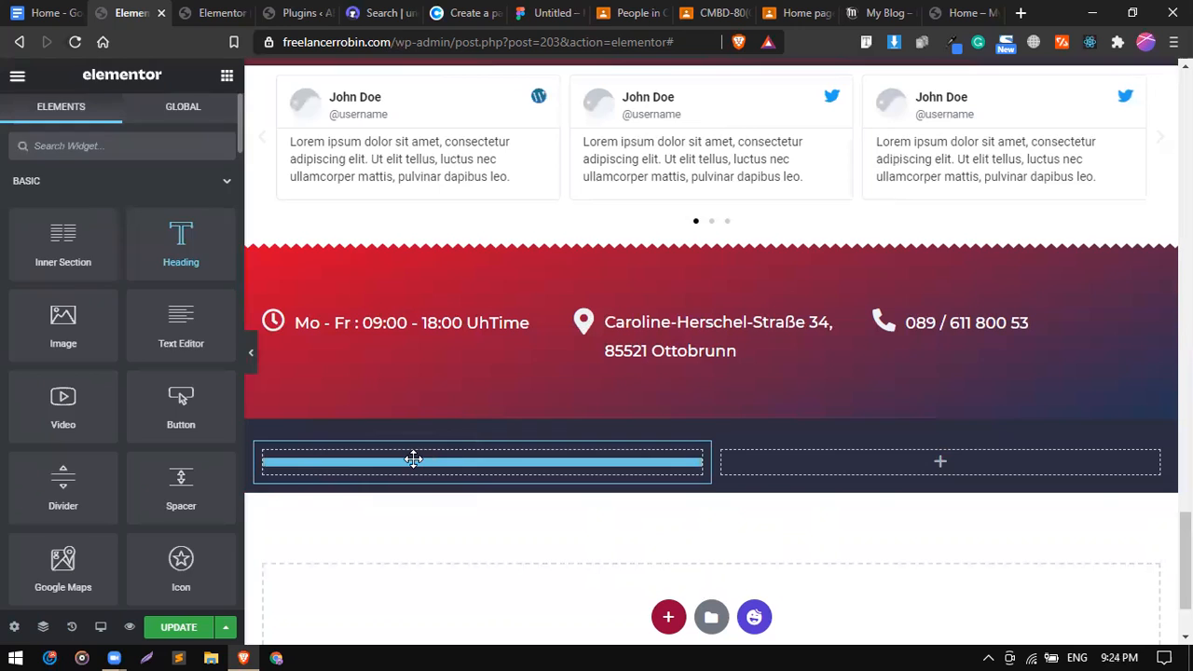
{"action": "left_click", "coordinate": [186, 13]}
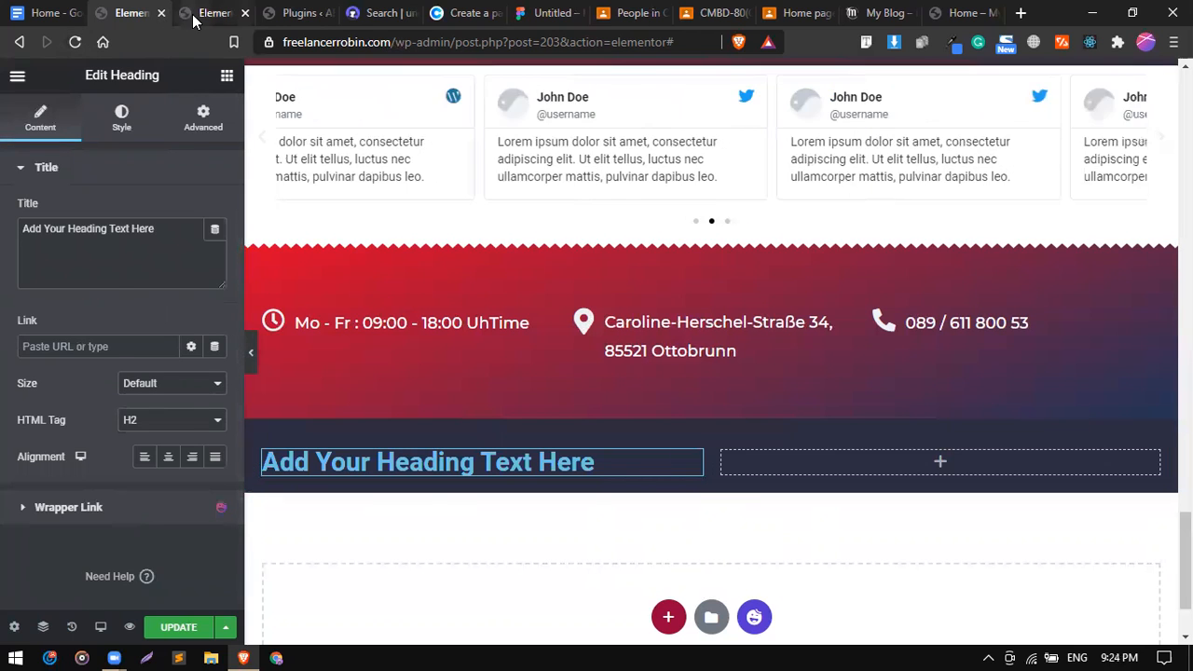
Copy the line '© 2020 solarysystem AF GmbH. All rights reserved' from the notes.
{"action": "left_click", "coordinate": [56, 12]}
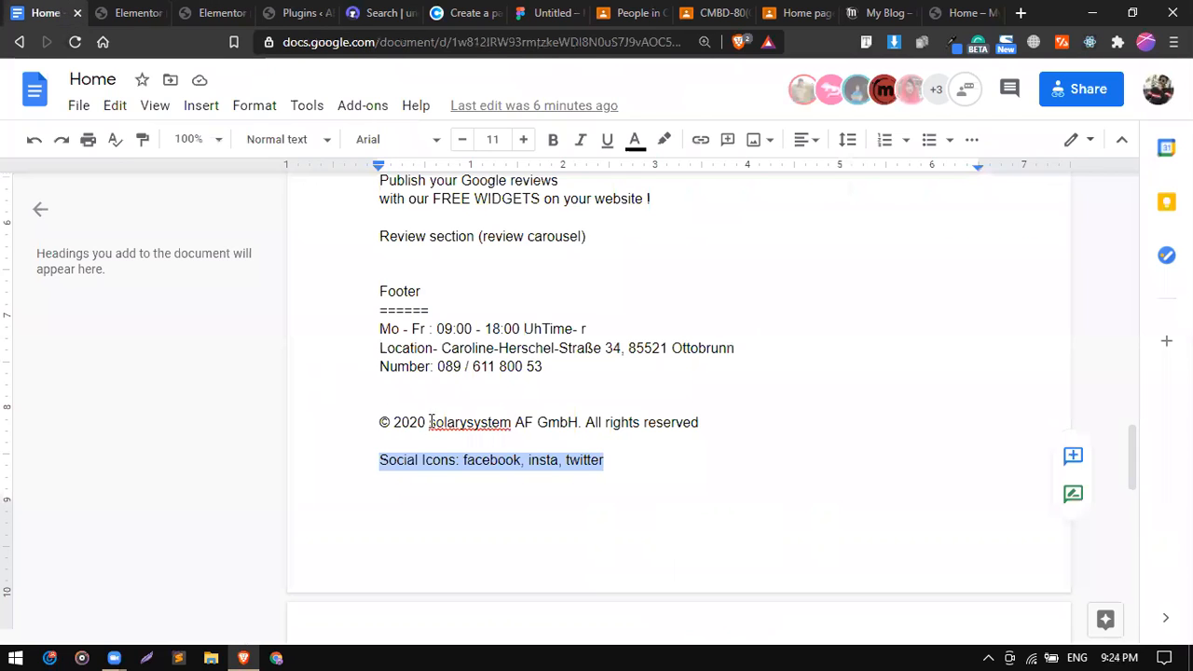
{"action": "left_click_drag", "start_coordinate": [382, 424], "coordinate": [697, 429]}
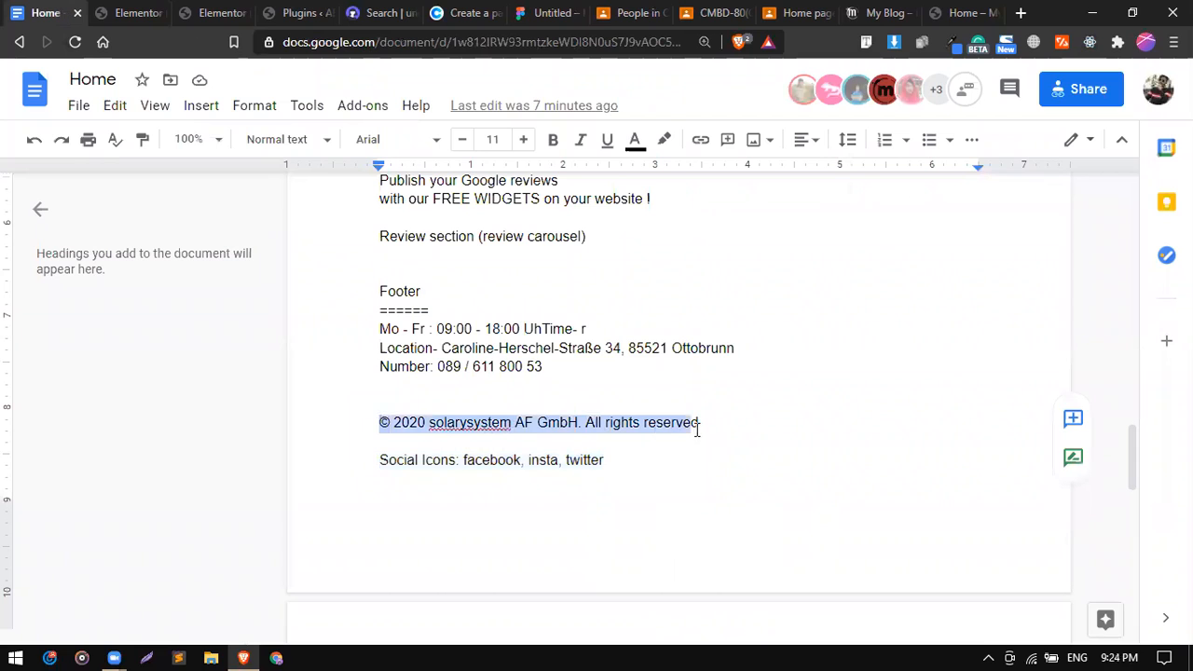
{"action": "right_click", "coordinate": [665, 431]}
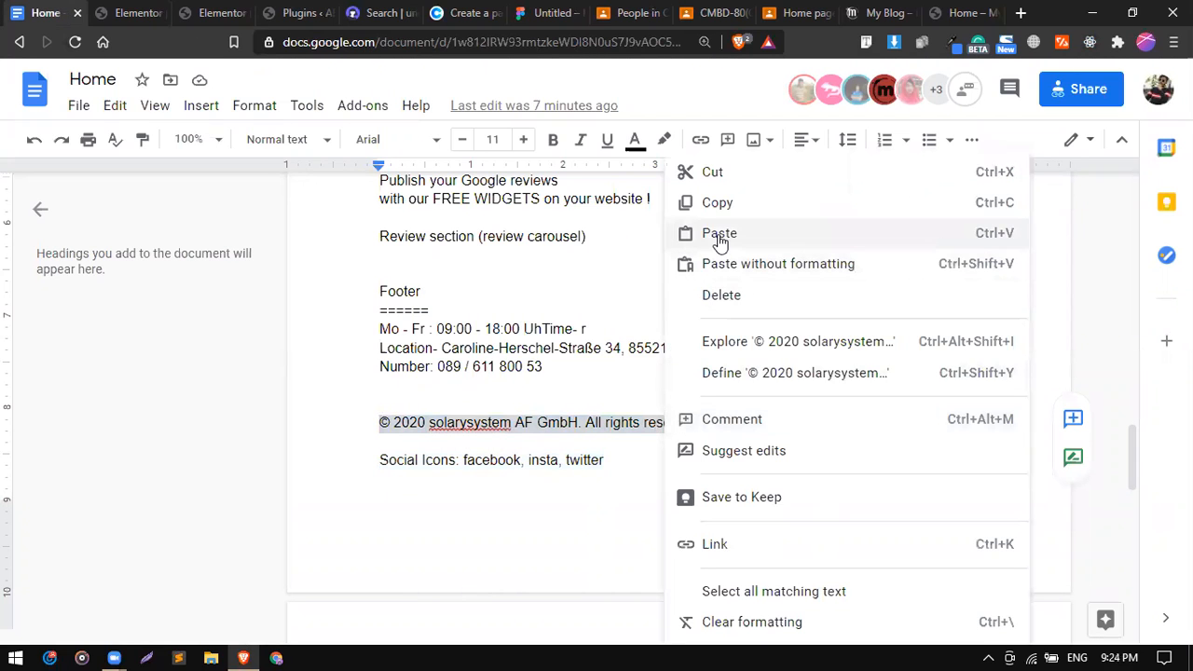
{"action": "left_click", "coordinate": [716, 205]}
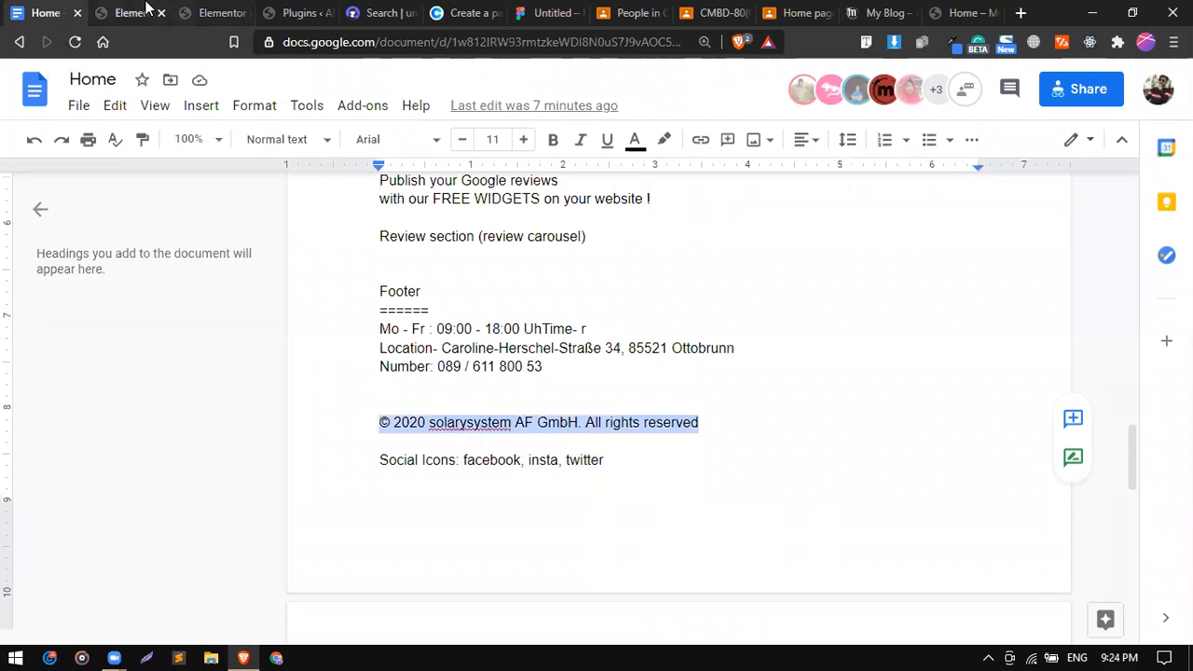
{"action": "left_click", "coordinate": [148, 12]}
Paste the copyright line as the heading title and make its text white.
{"action": "triple_click", "coordinate": [154, 245]}
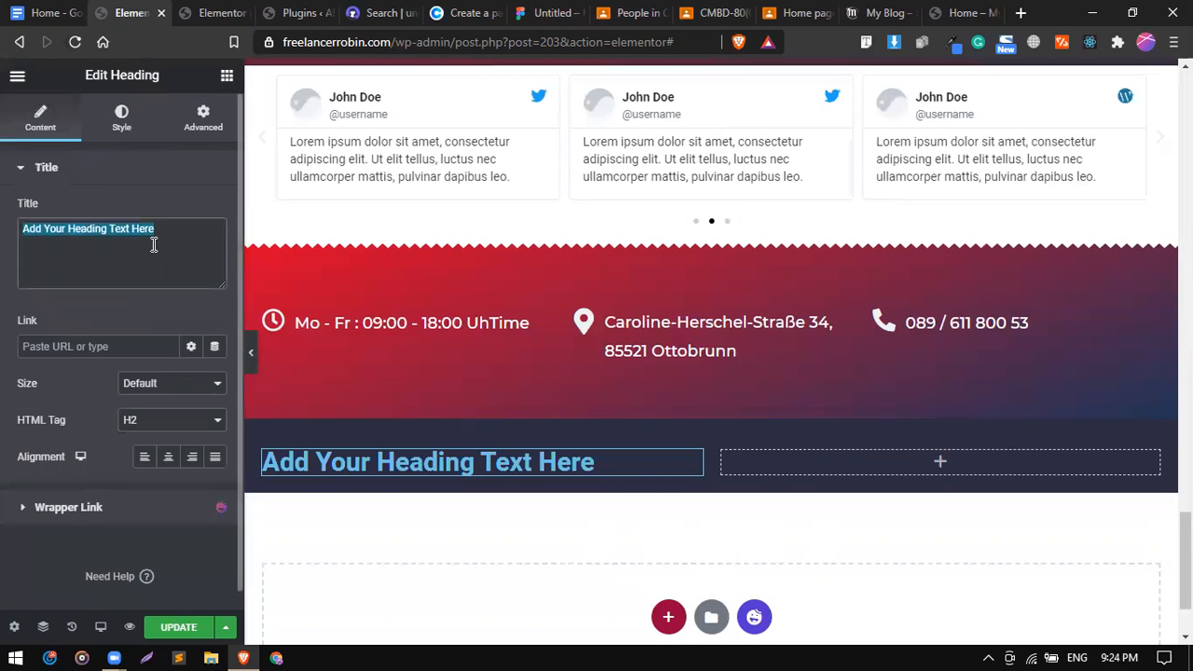
{"action": "key", "text": "ctrl+v"}
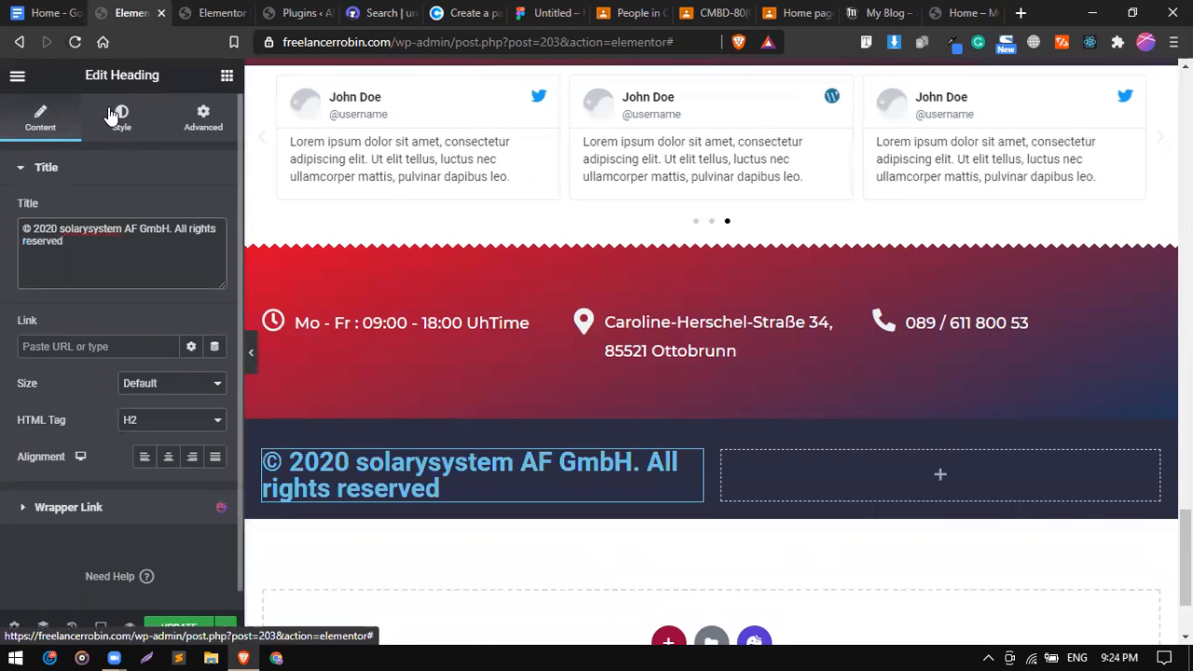
{"action": "left_click", "coordinate": [121, 119]}
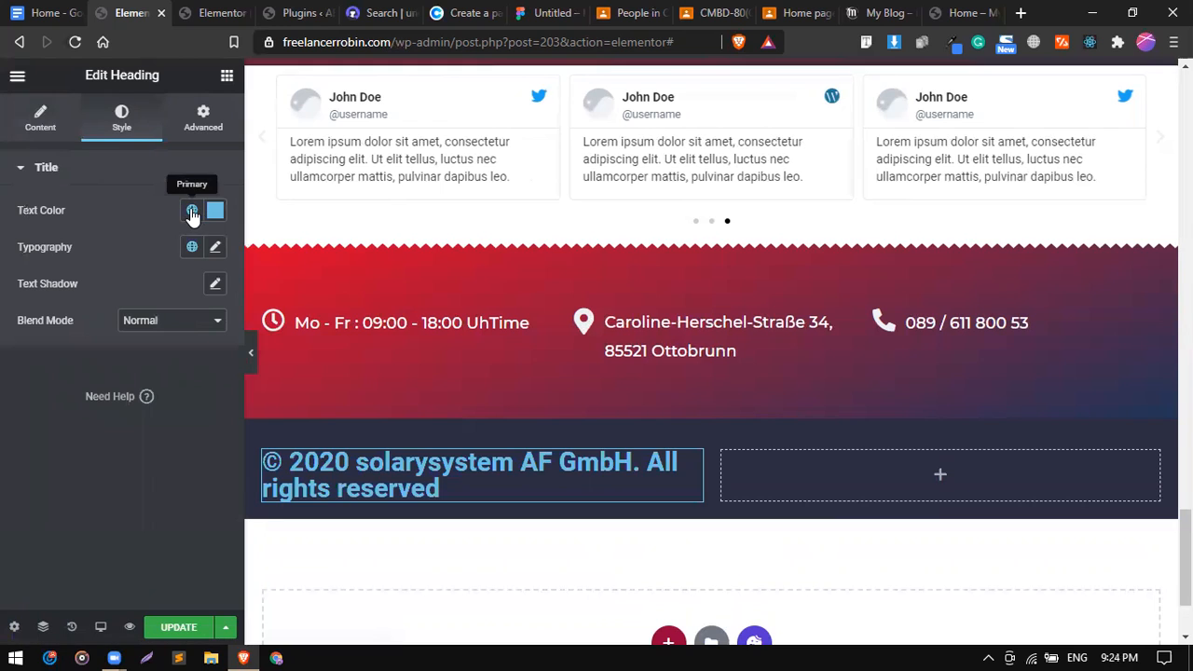
{"action": "left_click", "coordinate": [192, 210]}
{"action": "left_click", "coordinate": [218, 213]}
{"action": "left_click_drag", "start_coordinate": [164, 308], "coordinate": [124, 270]}
{"action": "left_click", "coordinate": [152, 202]}
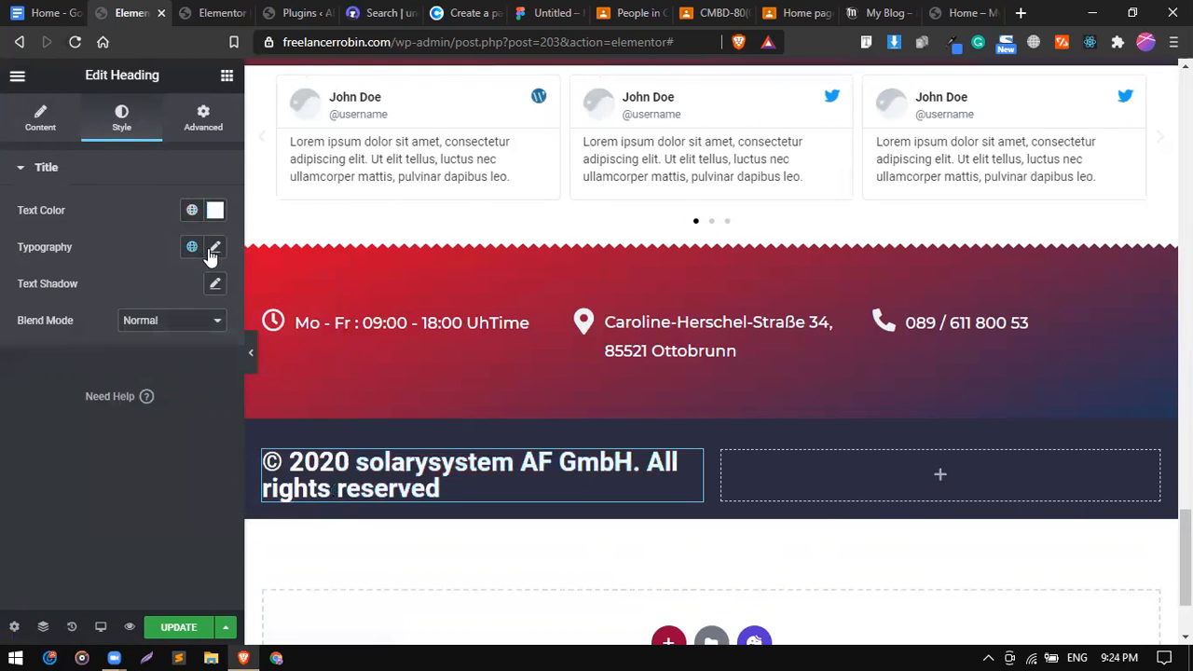
Set the heading typography to the Montserrat font and adjust its size.
{"action": "left_click", "coordinate": [213, 248]}
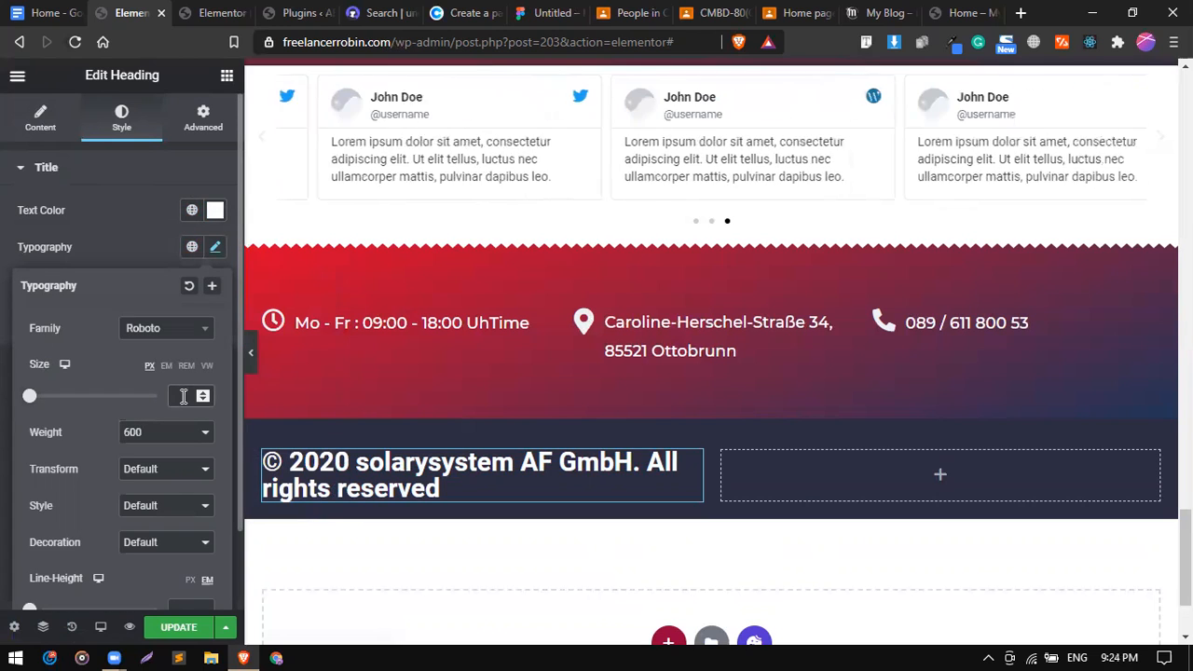
{"action": "type", "text": "24"}
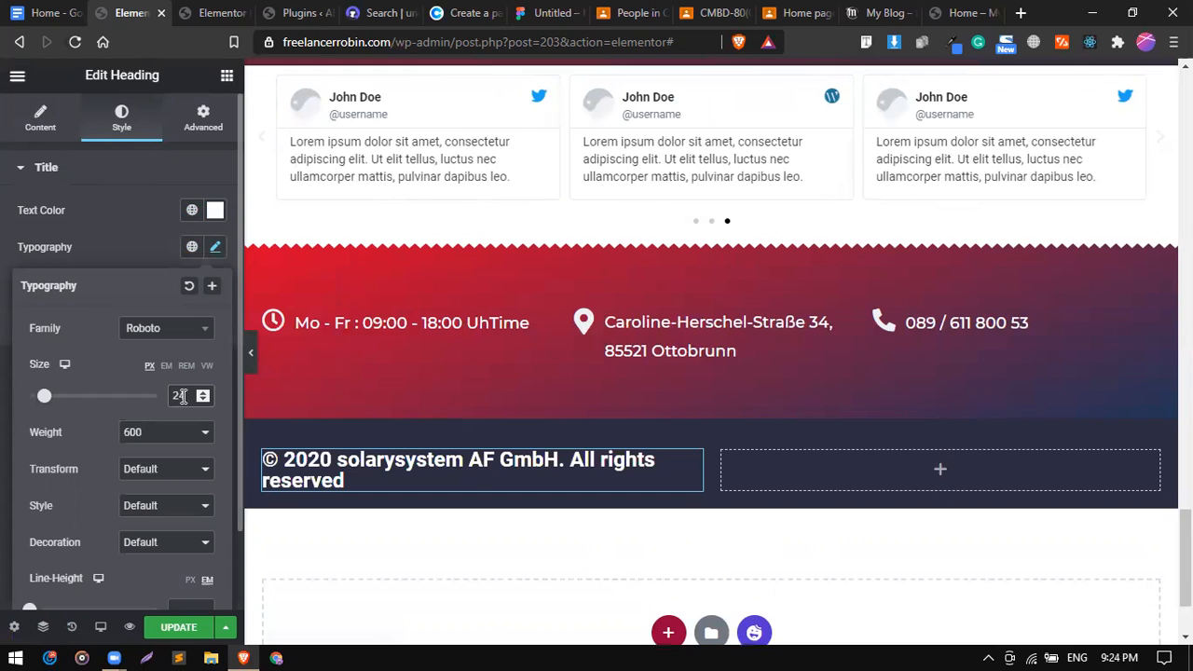
{"action": "key", "text": "Down"}
{"action": "key", "text": "Down"}
{"action": "key", "text": "Down"}
{"action": "key", "text": "Down"}
{"action": "key", "text": "Up"}
{"action": "key", "text": "Up"}
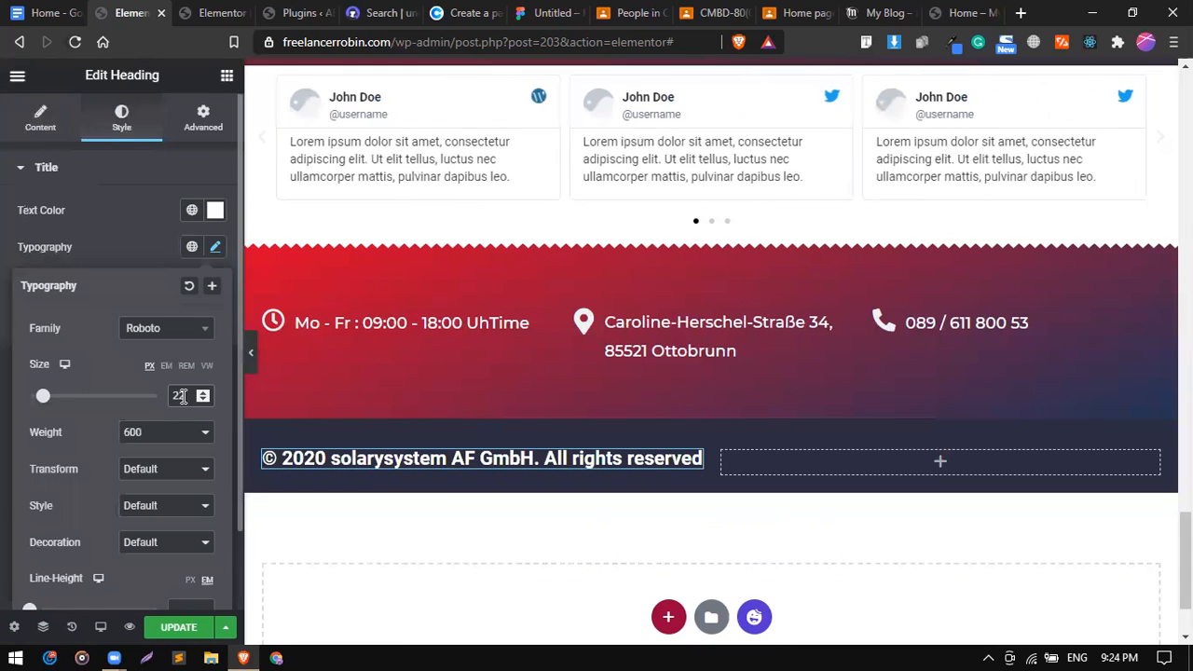
{"action": "left_click", "coordinate": [165, 333]}
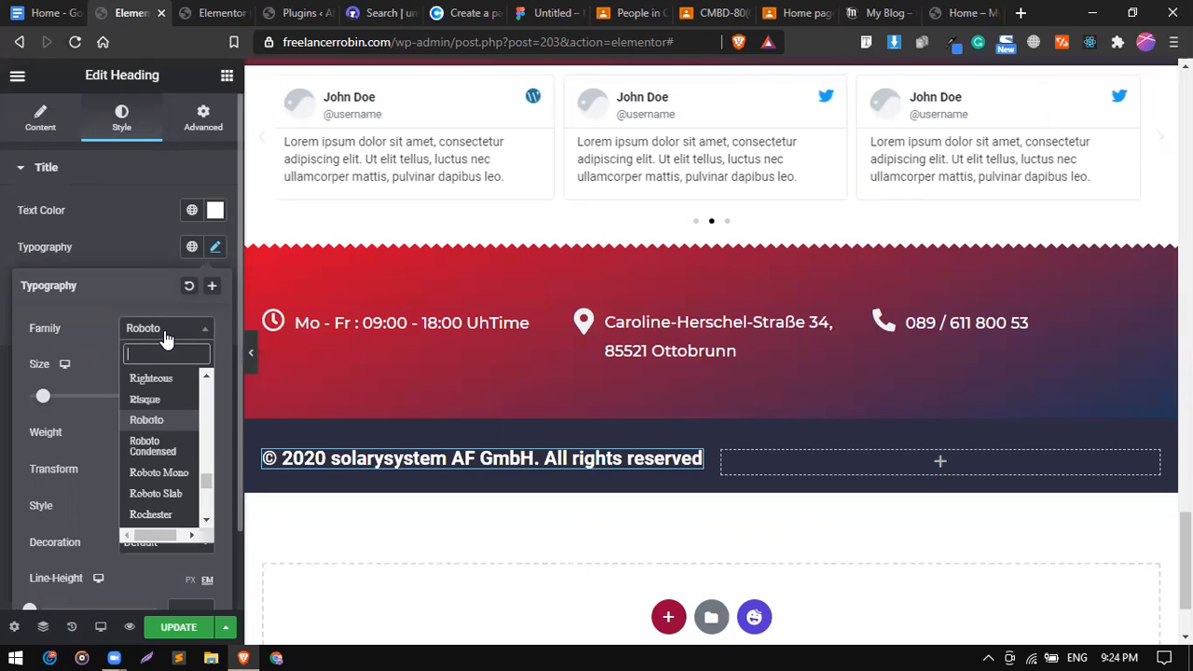
{"action": "type", "text": "mont"}
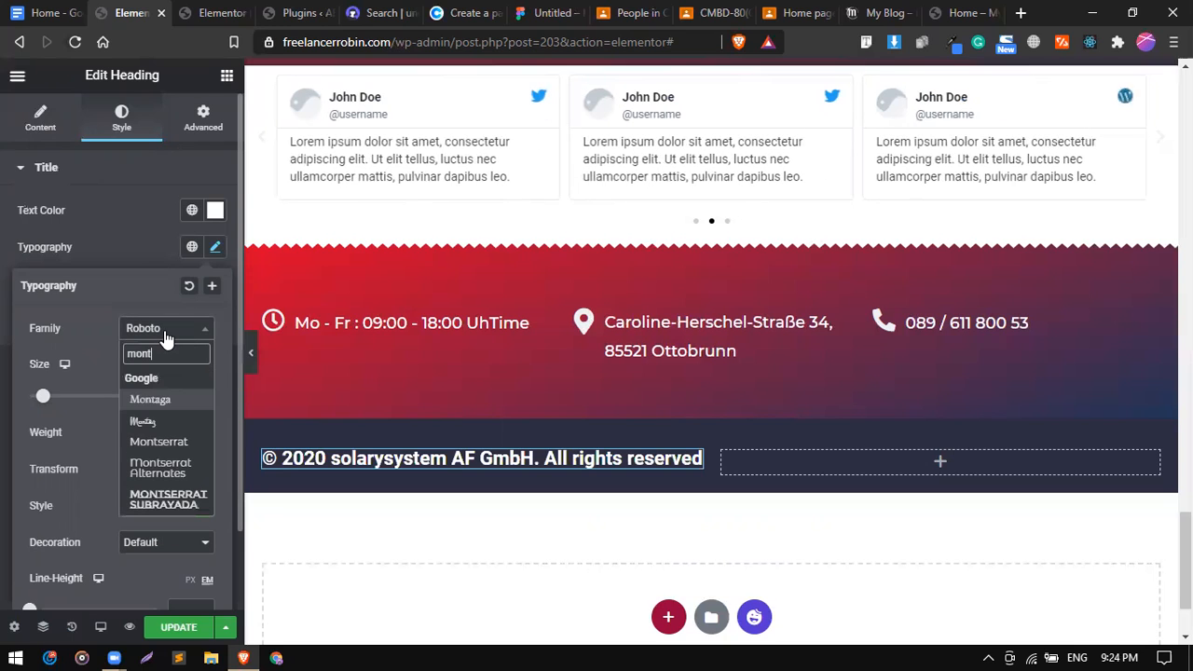
{"action": "key", "text": "Return"}
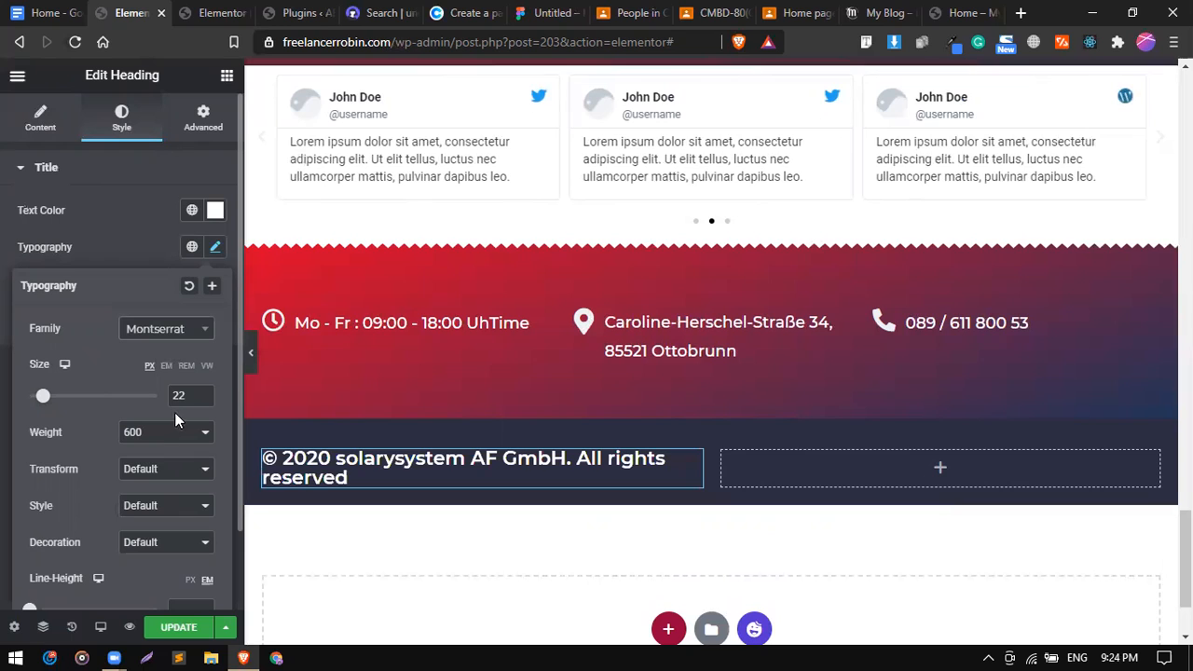
{"action": "scroll", "coordinate": [183, 400], "scroll_direction": "down", "scroll_amount": 4}
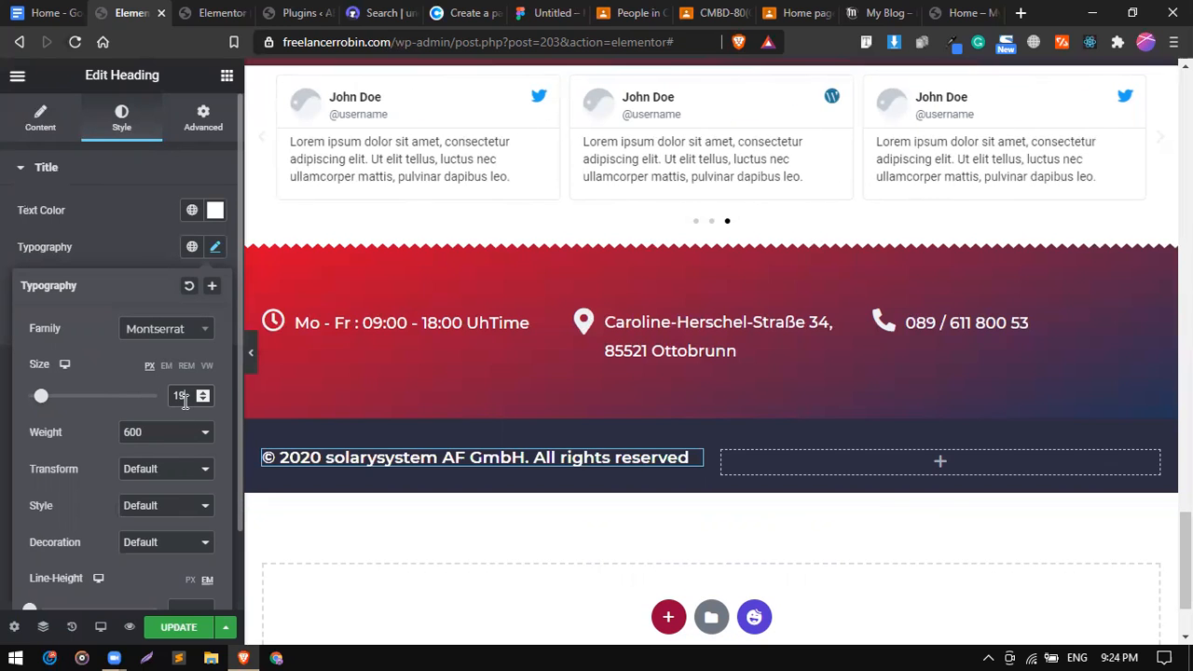
{"action": "scroll", "coordinate": [184, 400], "scroll_direction": "down", "scroll_amount": 1}
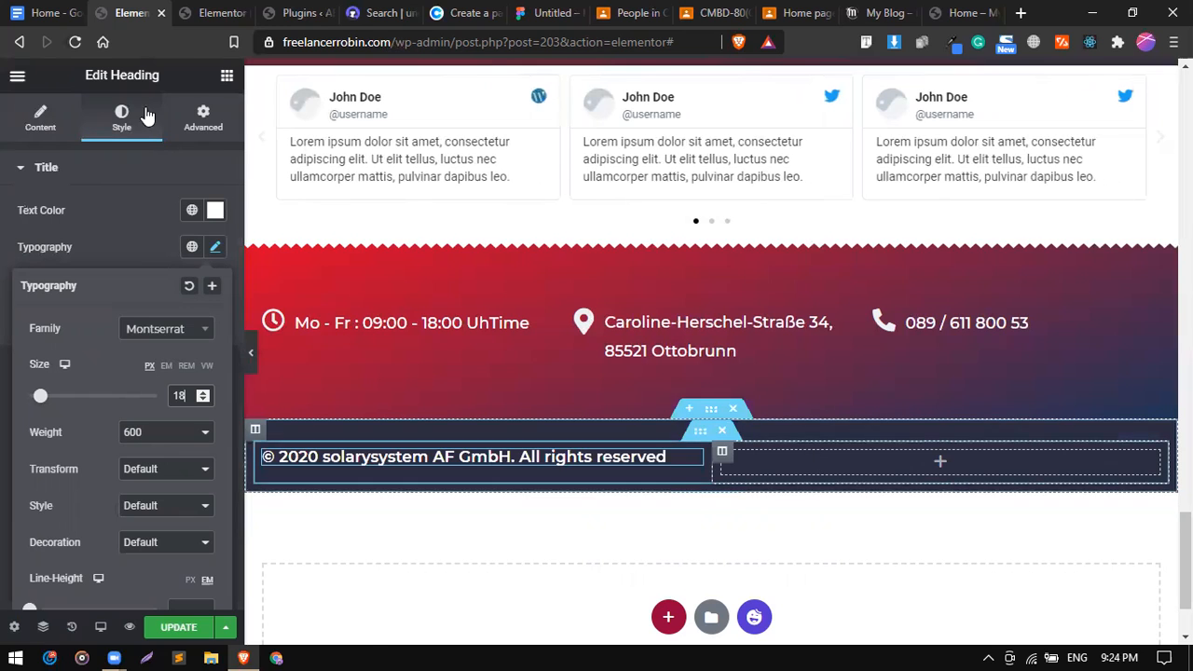
{"action": "left_click", "coordinate": [94, 139]}
Search widgets for 'soci' and drop Social Icons into the bar's right column.
{"action": "type", "text": "social"}
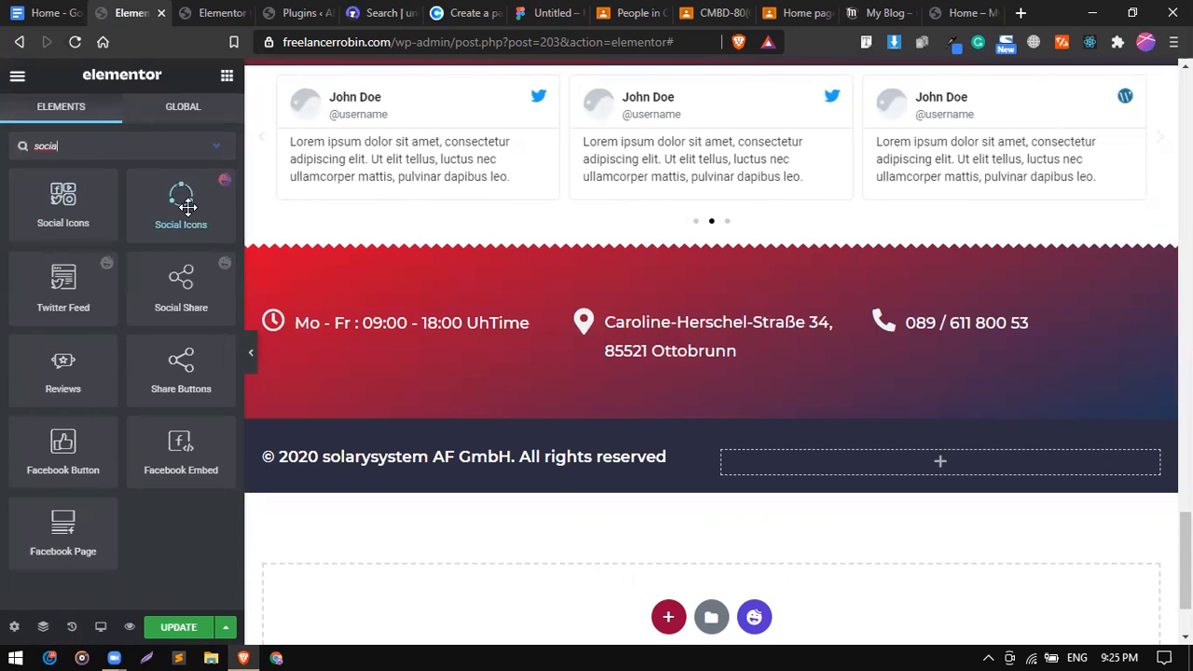
{"action": "left_click_drag", "start_coordinate": [188, 207], "coordinate": [934, 467]}
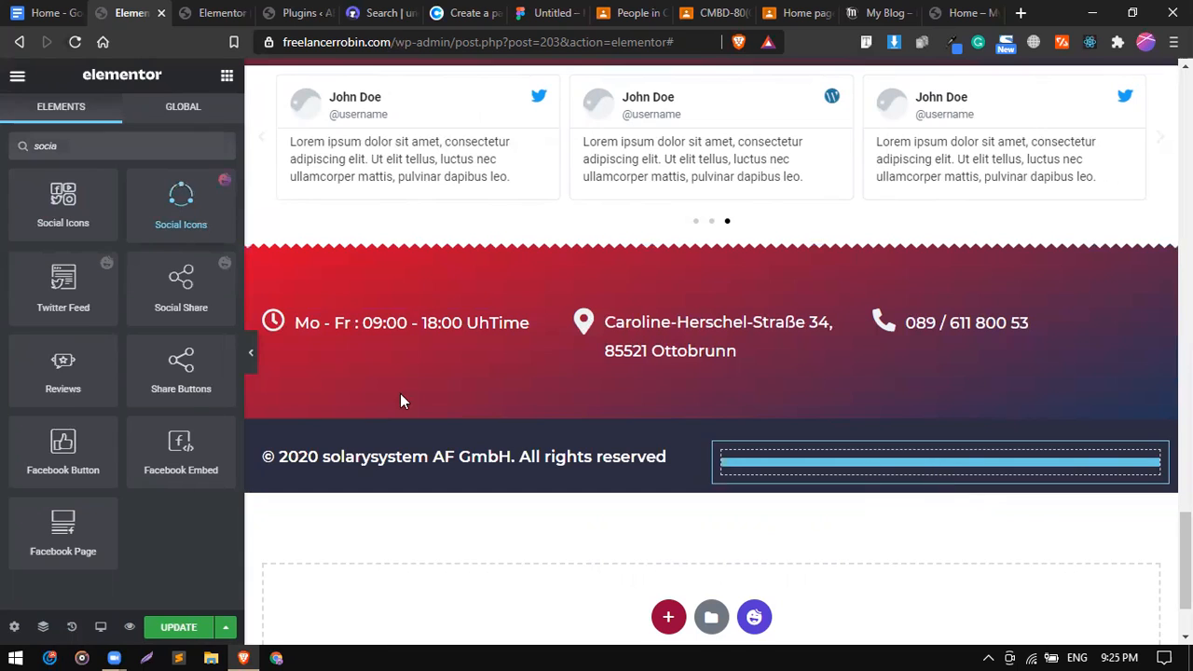
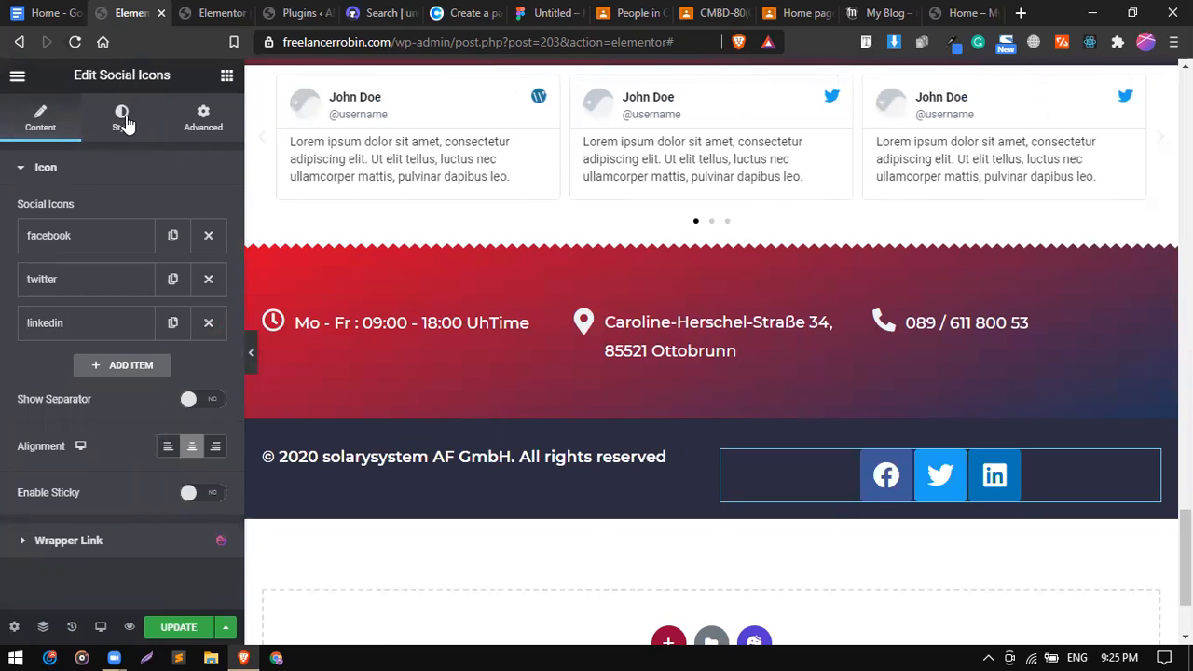
Set the social icons' spacing to 13 on the Style tab.
{"action": "left_click", "coordinate": [123, 119]}
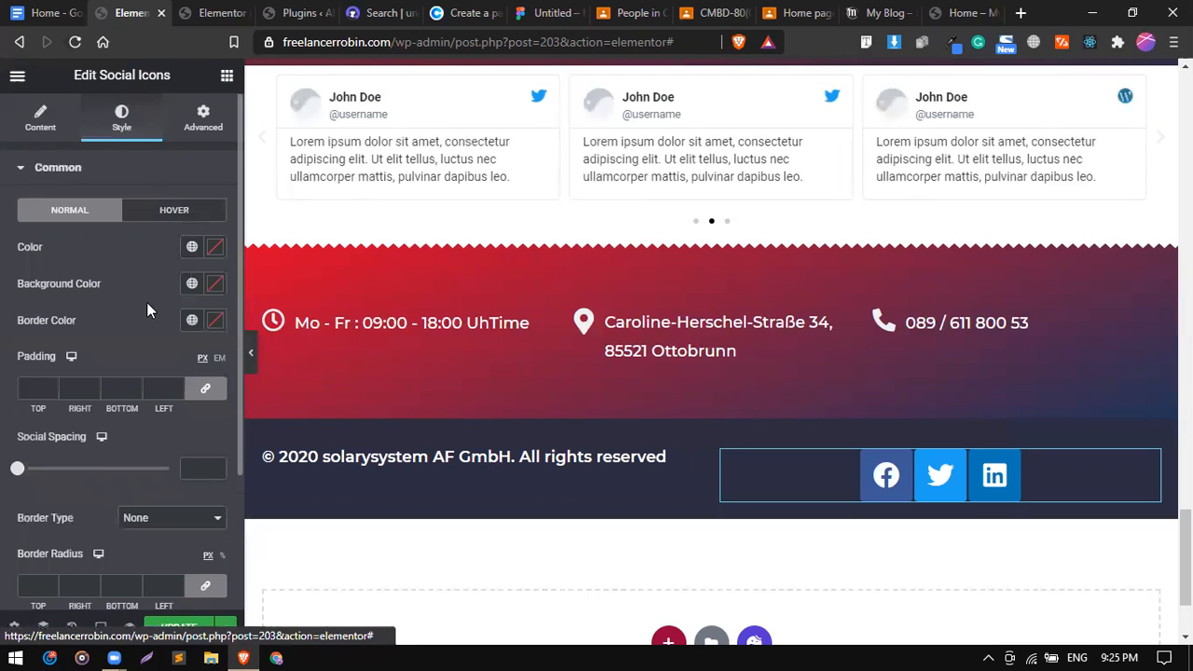
{"action": "left_click", "coordinate": [38, 469]}
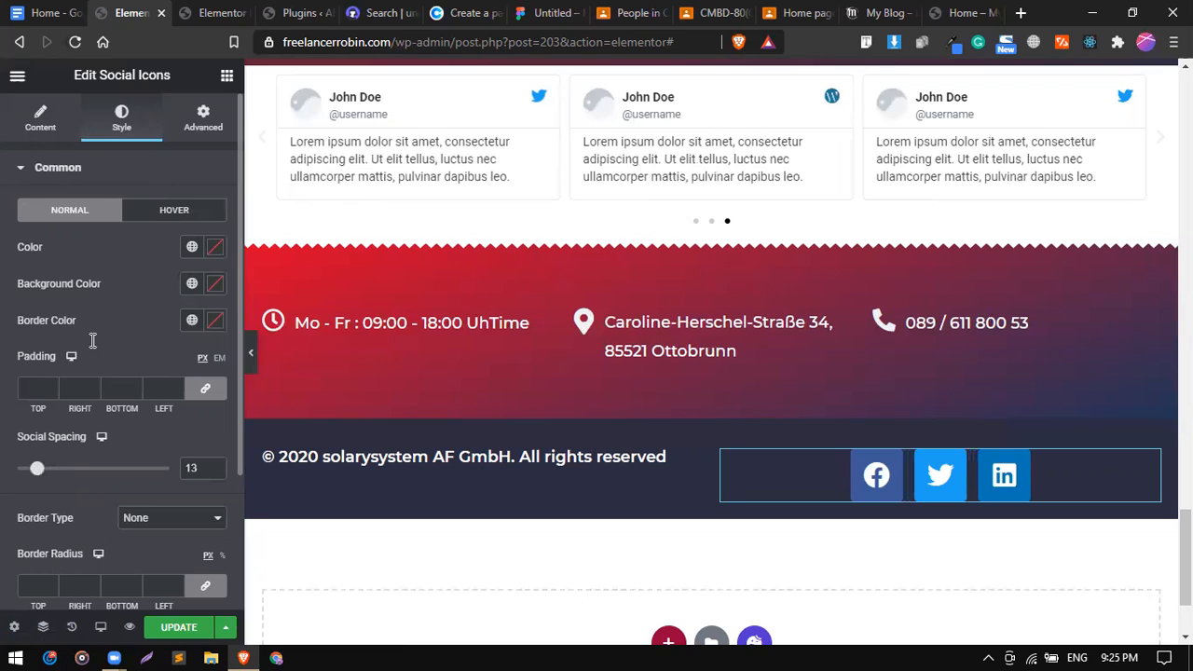
{"action": "scroll", "coordinate": [92, 341], "scroll_direction": "down", "scroll_amount": 1}
{"action": "scroll", "coordinate": [66, 386], "scroll_direction": "down", "scroll_amount": 3}
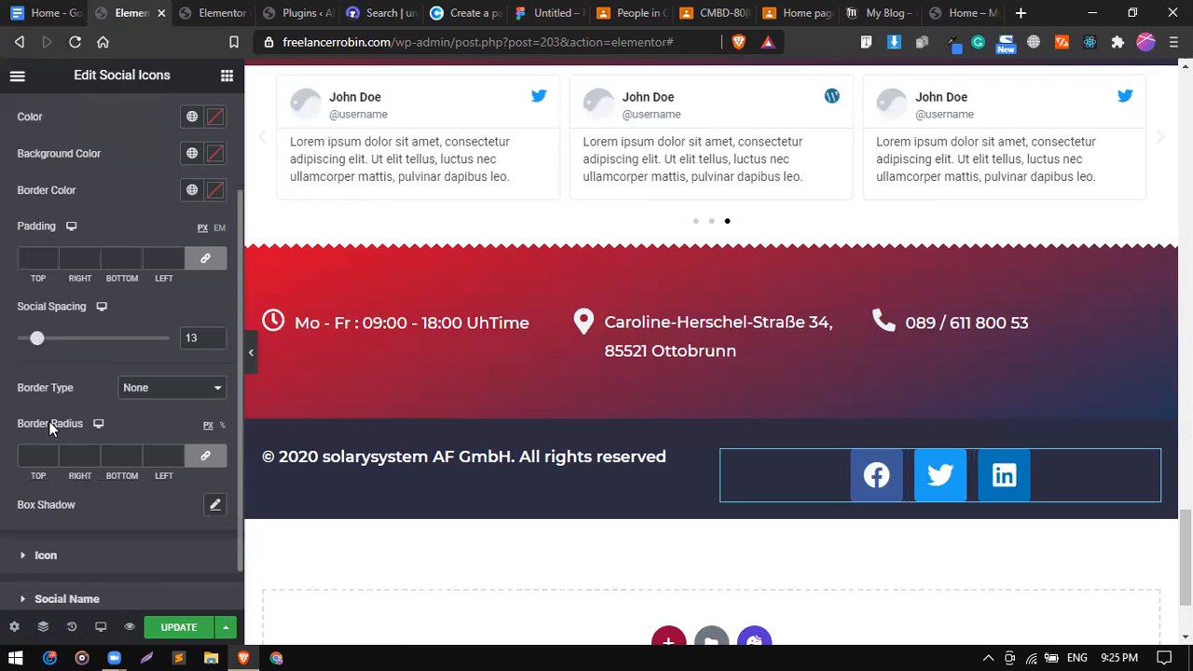
{"action": "scroll", "coordinate": [50, 424], "scroll_direction": "down", "scroll_amount": 2}
{"action": "scroll", "coordinate": [141, 227], "scroll_direction": "up", "scroll_amount": 4}
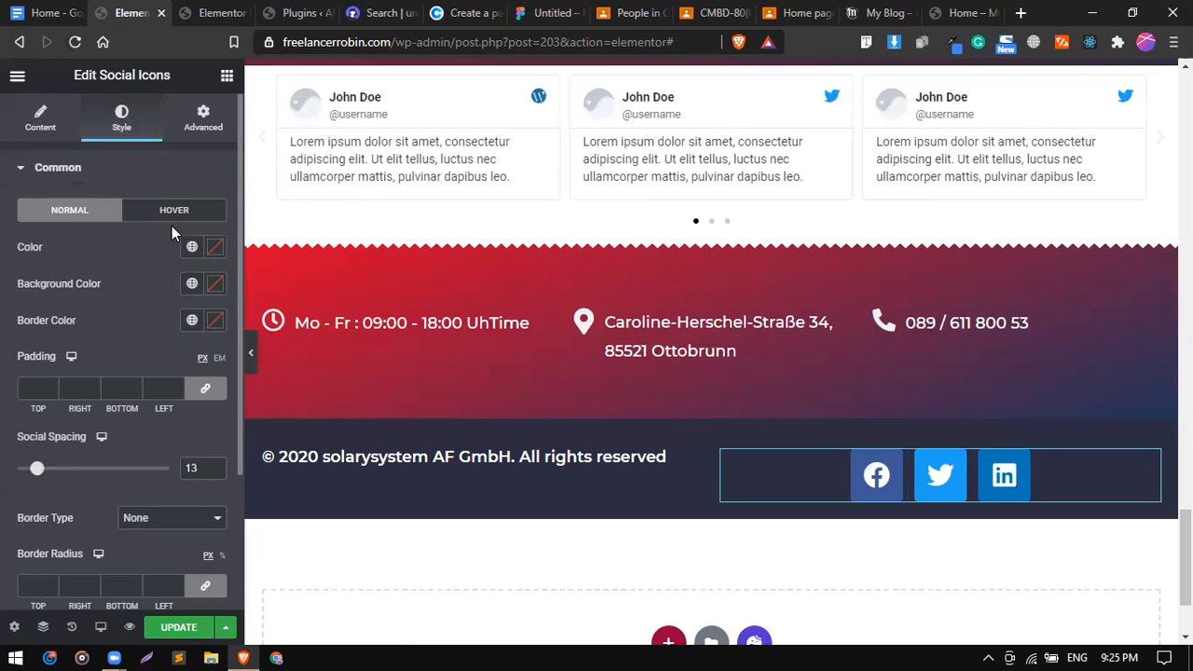
Give the social icons a white background colour with the custom colour picker.
{"action": "left_click", "coordinate": [191, 286]}
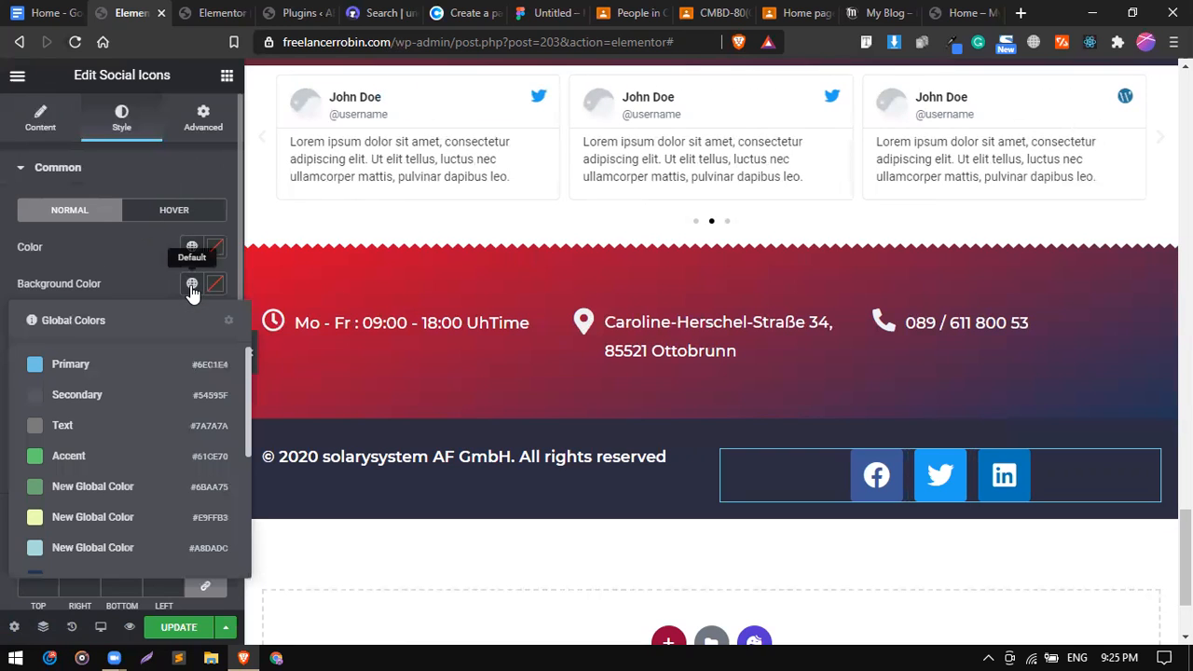
{"action": "scroll", "coordinate": [152, 469], "scroll_direction": "down", "scroll_amount": 3}
{"action": "scroll", "coordinate": [177, 407], "scroll_direction": "up", "scroll_amount": 3}
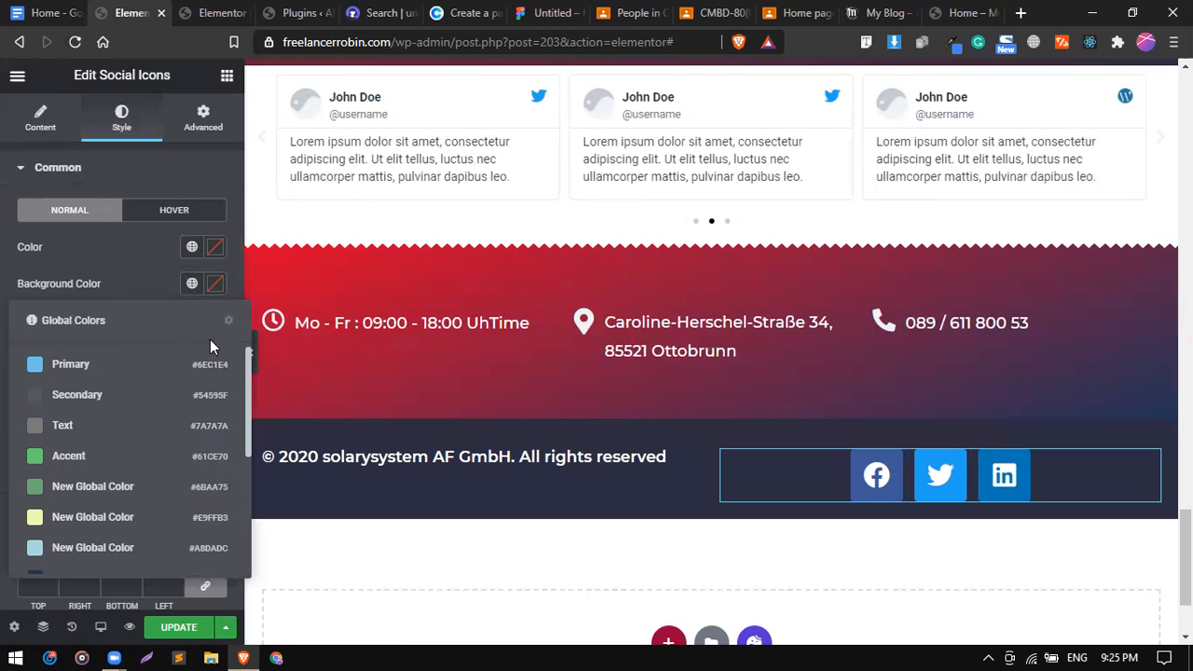
{"action": "left_click", "coordinate": [216, 287]}
{"action": "left_click_drag", "start_coordinate": [149, 397], "coordinate": [96, 311]}
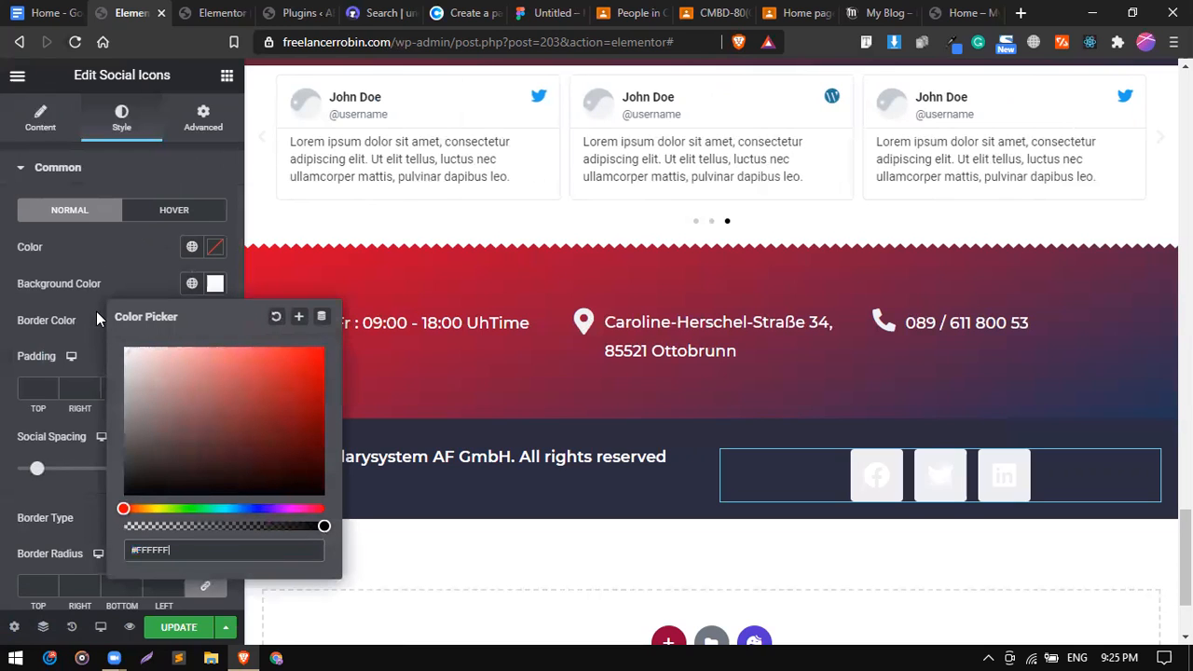
{"action": "left_click", "coordinate": [120, 279]}
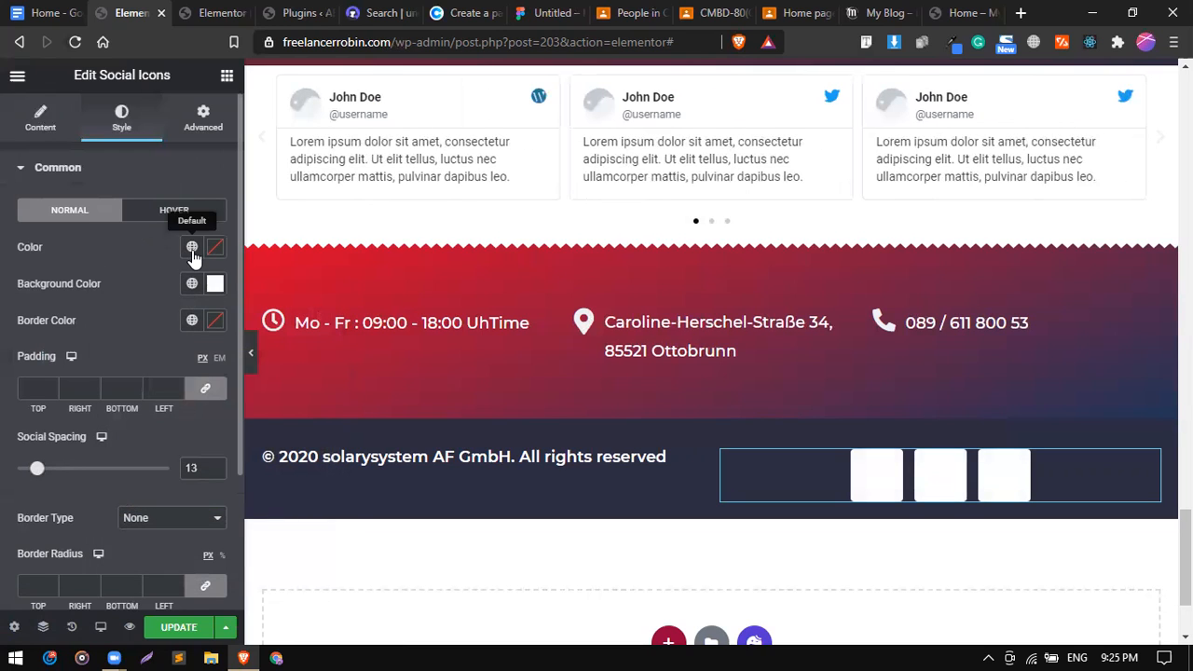
Colour the social icon glyphs with the global red #EF233C.
{"action": "left_click", "coordinate": [191, 248]}
{"action": "scroll", "coordinate": [118, 527], "scroll_direction": "down", "scroll_amount": 3}
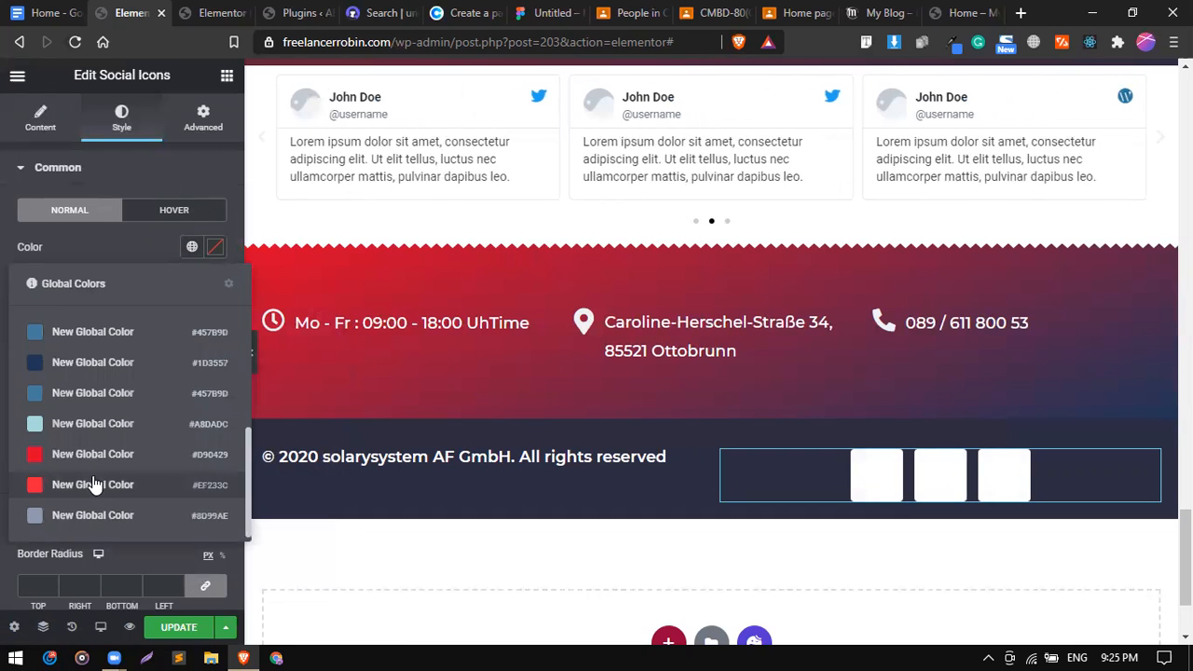
{"action": "left_click", "coordinate": [93, 485]}
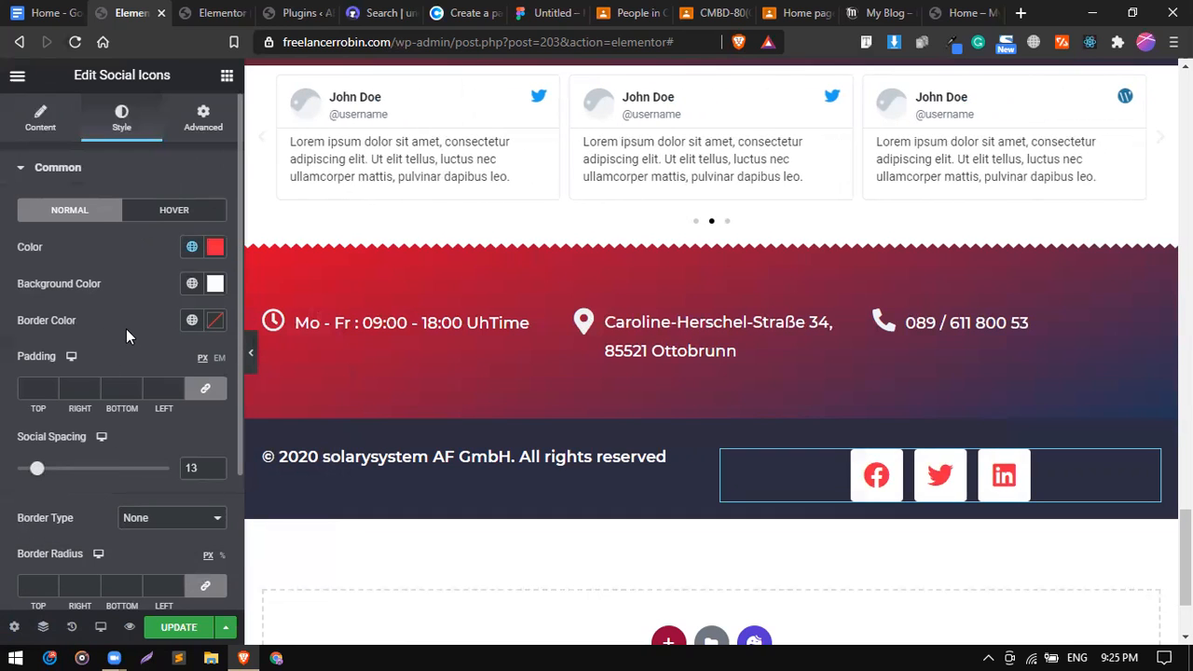
{"action": "scroll", "coordinate": [48, 466], "scroll_direction": "down", "scroll_amount": 2}
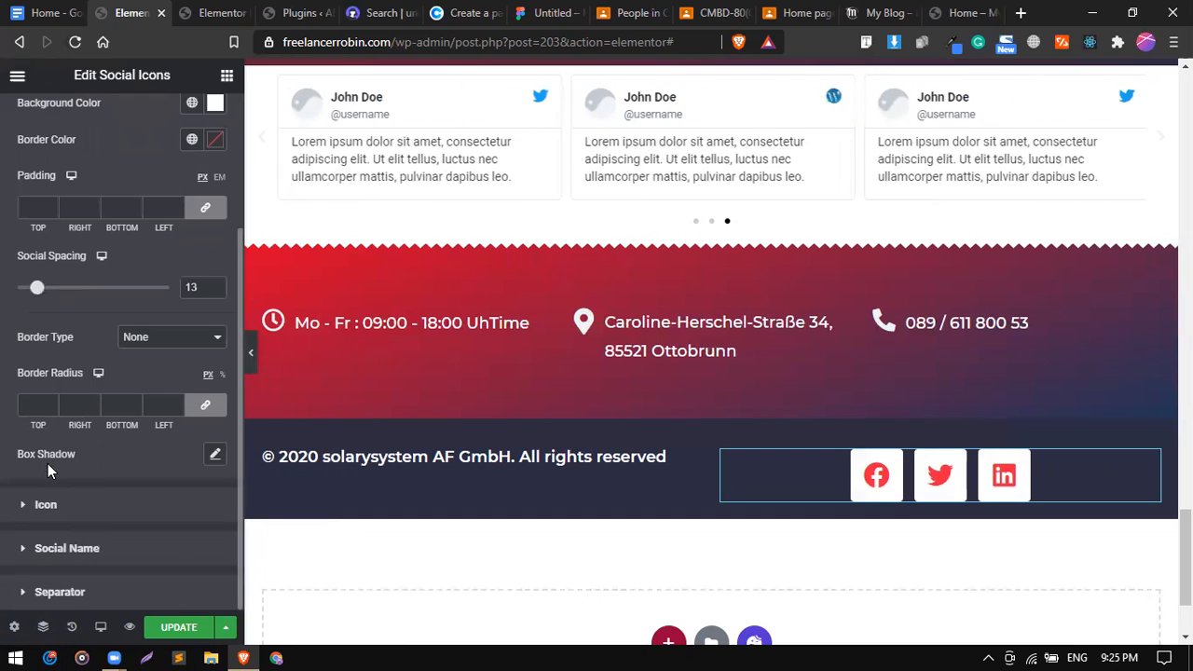
{"action": "left_click", "coordinate": [91, 509]}
Give the social icons size 26, padding 0.2, and a Shadow and Glow 'Float Shadow' hover animation.
{"action": "mouse_move", "coordinate": [22, 288]}
{"action": "left_mouse_down"}
{"action": "mouse_move", "coordinate": [62, 289]}
{"action": "mouse_move", "coordinate": [25, 295]}
{"action": "left_mouse_up"}
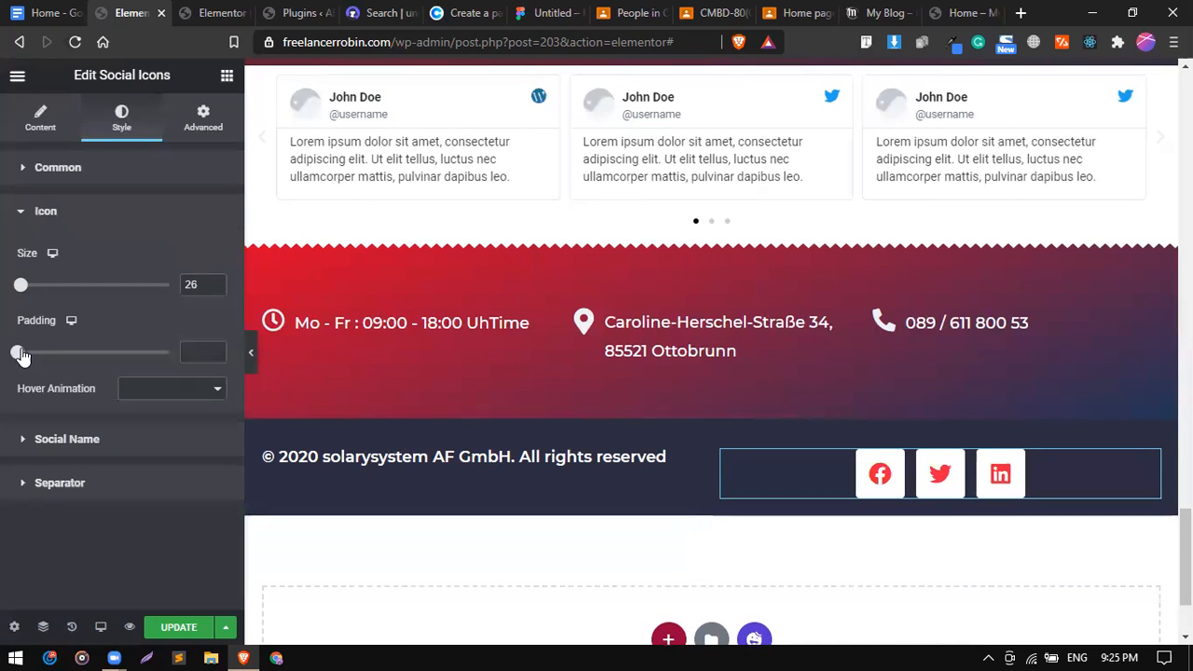
{"action": "left_click_drag", "start_coordinate": [27, 356], "coordinate": [28, 358]}
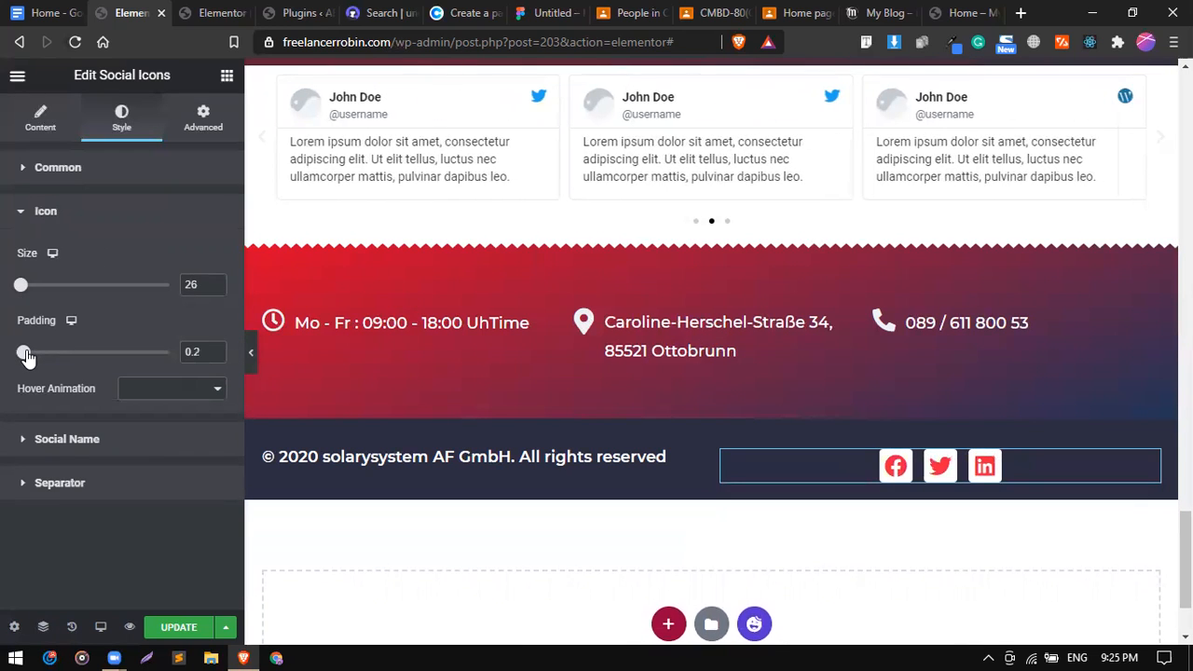
{"action": "left_click", "coordinate": [141, 390]}
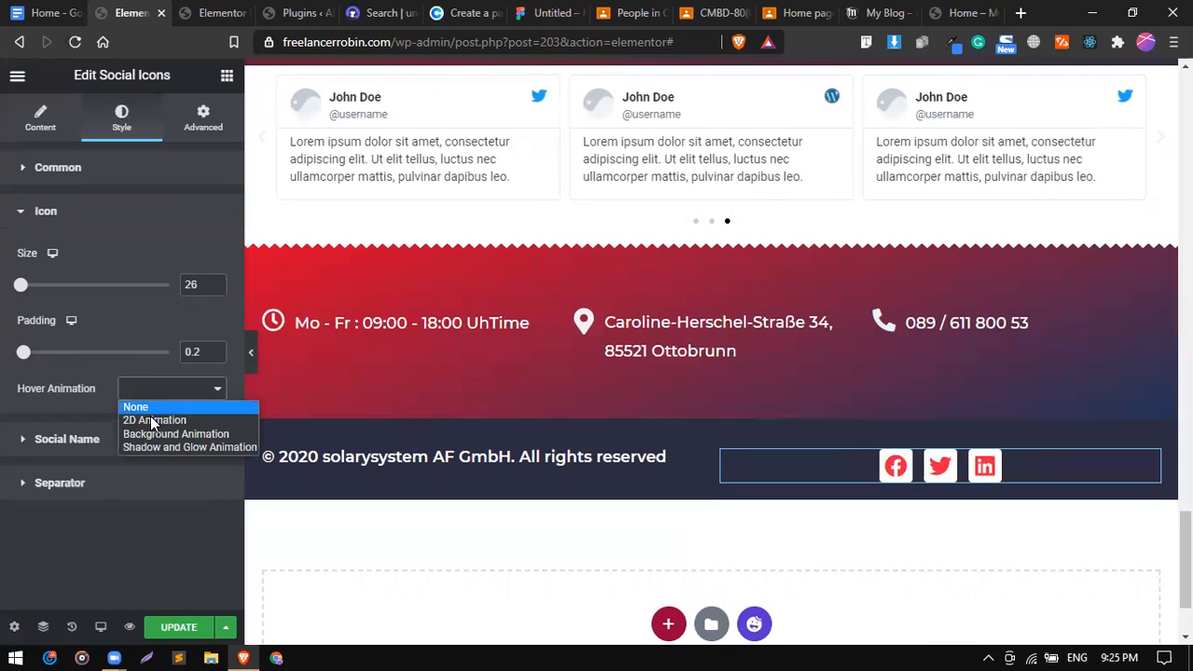
{"action": "left_click", "coordinate": [164, 449]}
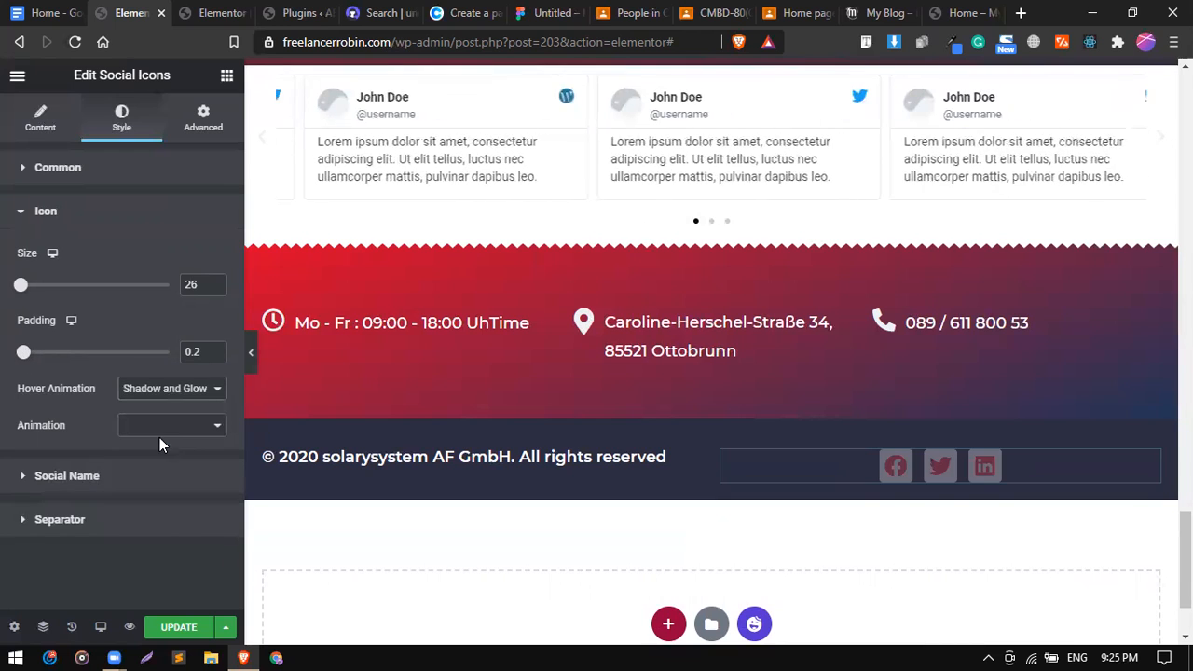
{"action": "left_click", "coordinate": [154, 427]}
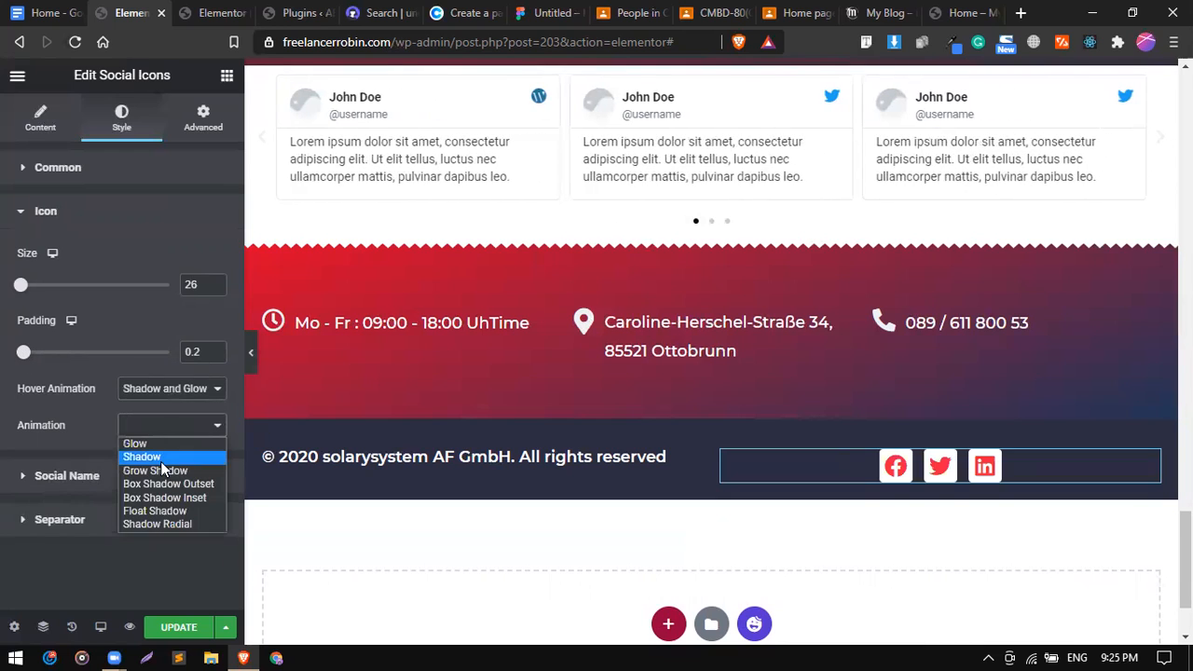
{"action": "left_click", "coordinate": [168, 510]}
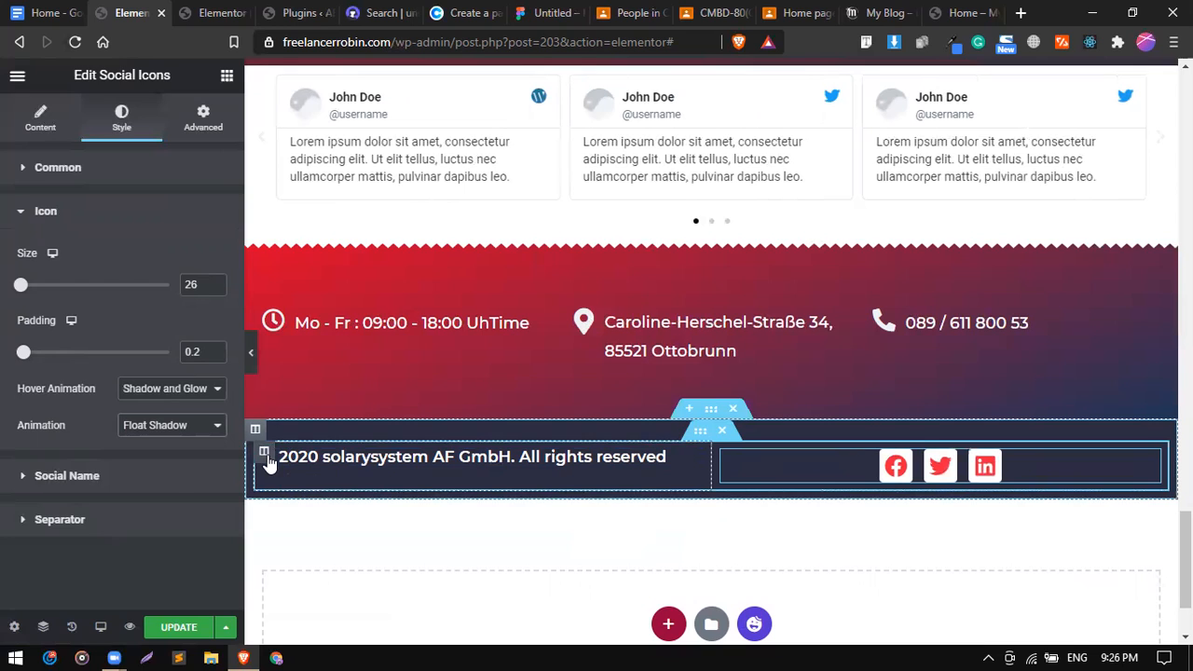
Set the copyright column's vertical alignment to Middle.
{"action": "left_click", "coordinate": [264, 454]}
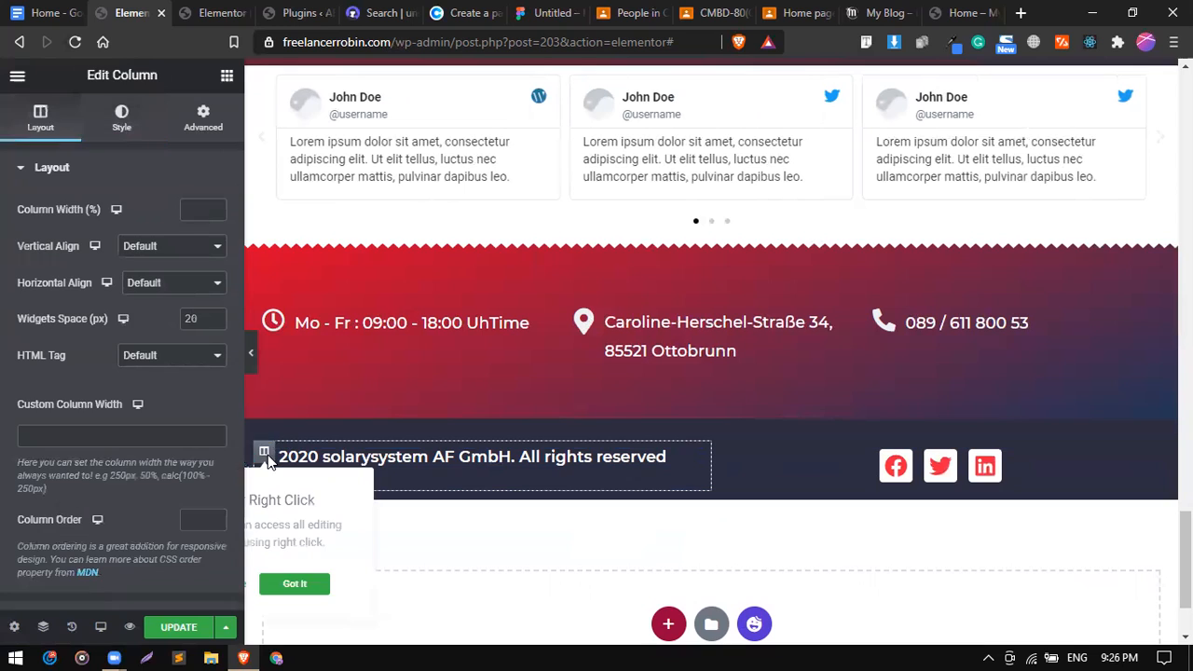
{"action": "left_click", "coordinate": [147, 250]}
{"action": "left_click", "coordinate": [160, 295]}
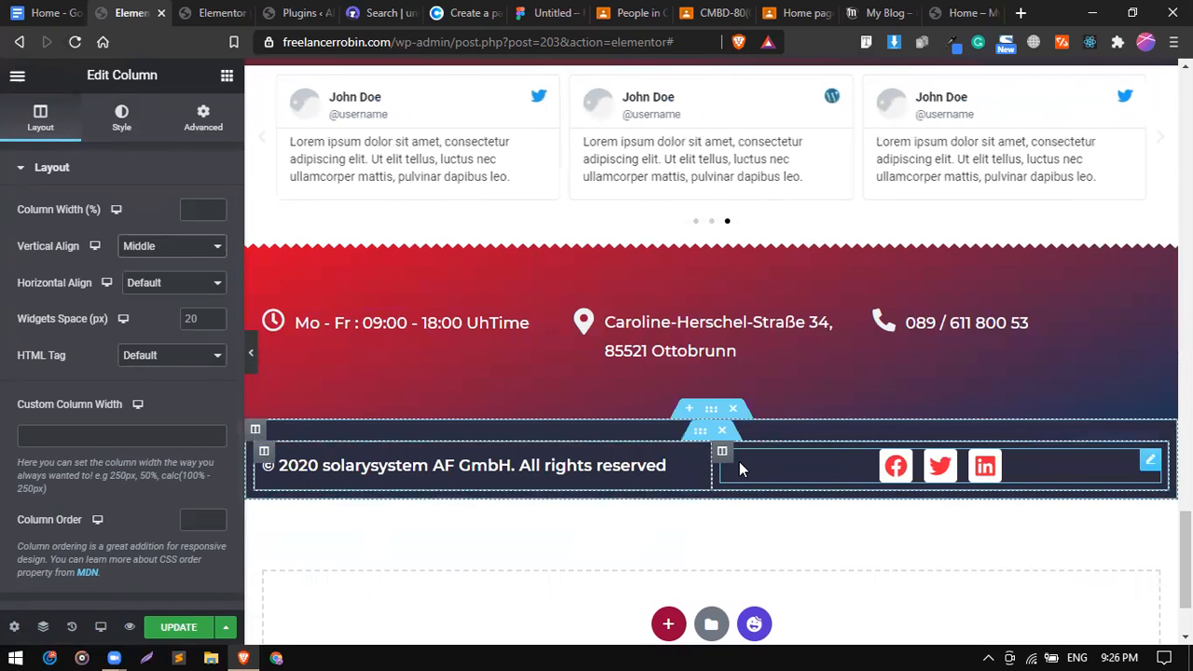
Set the footer section's linked padding to 0 and preview the result.
{"action": "left_click", "coordinate": [711, 408]}
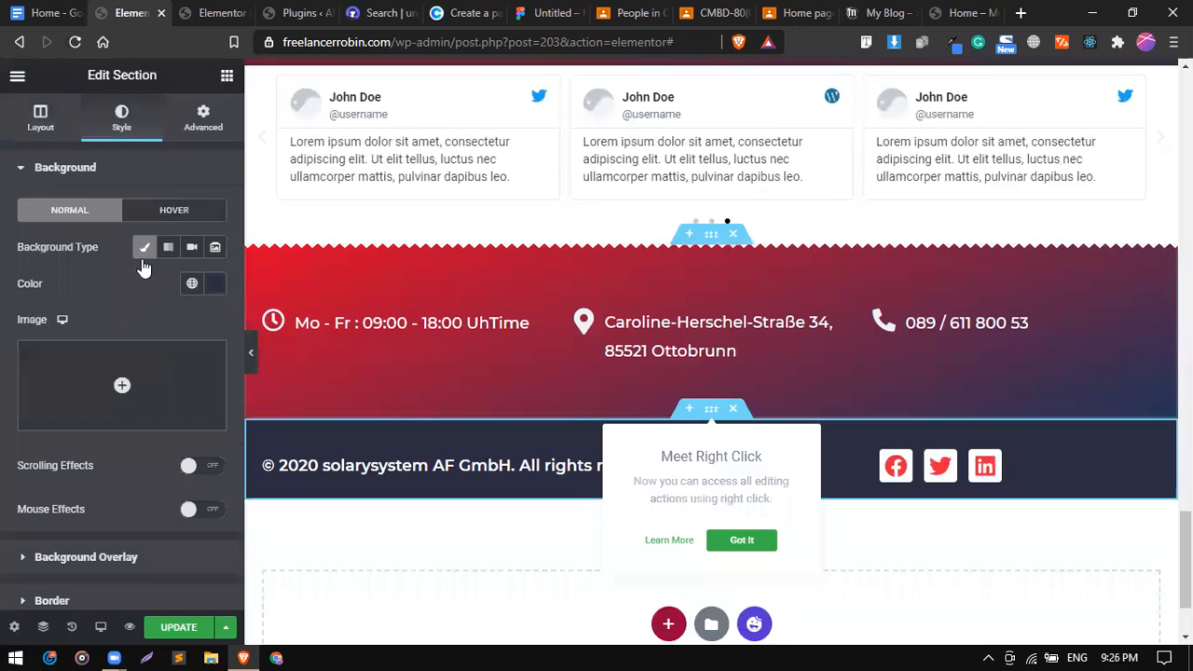
{"action": "left_click", "coordinate": [40, 118]}
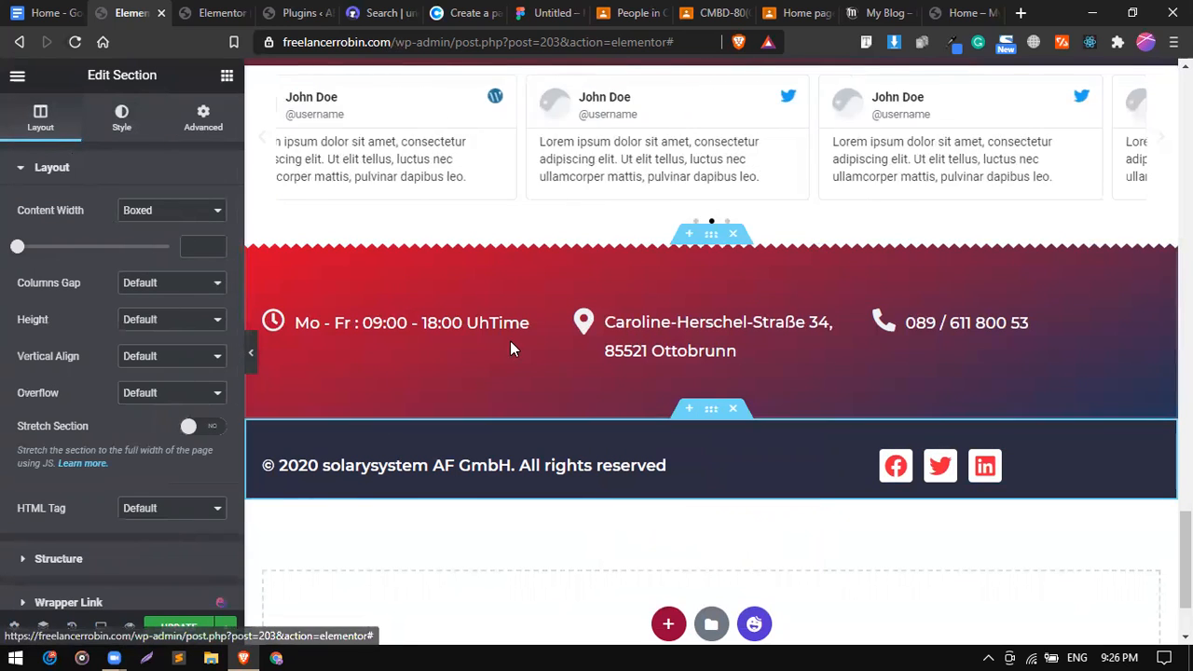
{"action": "left_click", "coordinate": [193, 124]}
{"action": "left_click", "coordinate": [34, 326]}
{"action": "type", "text": "0"}
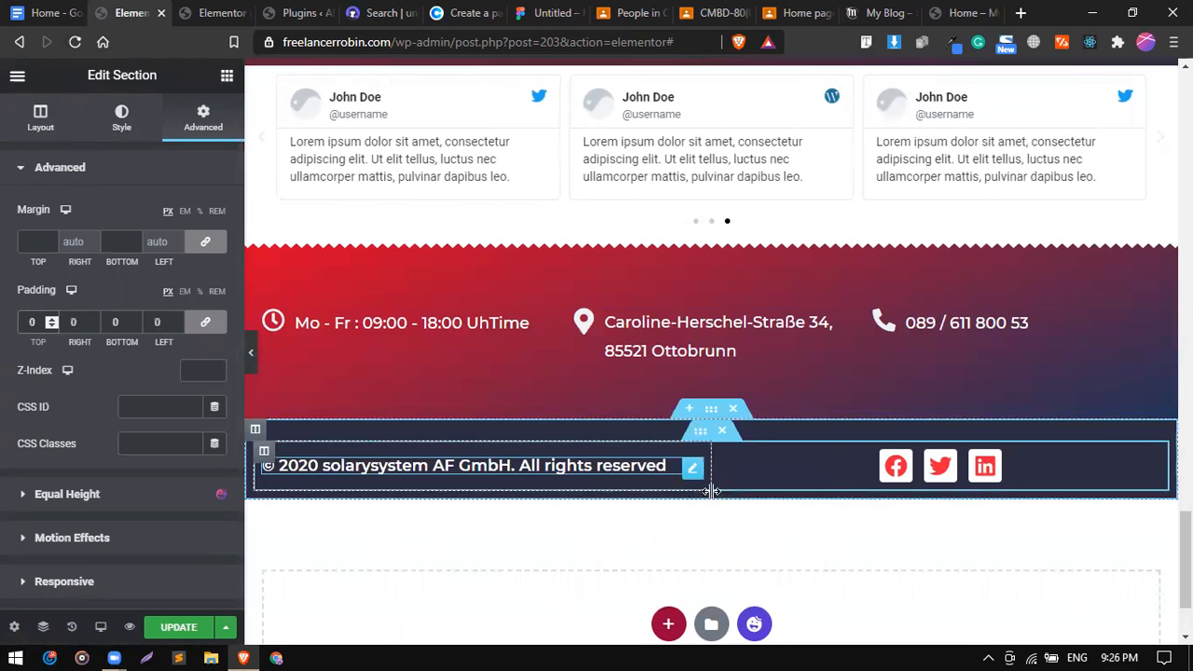
{"action": "left_click", "coordinate": [252, 354]}
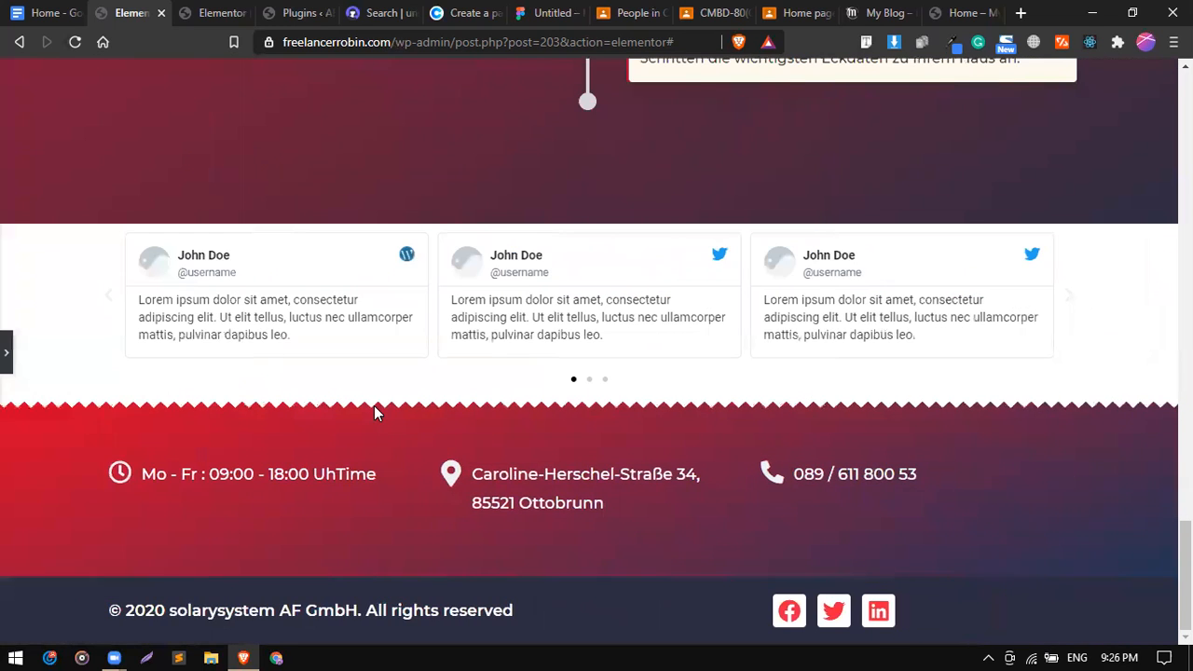
{"action": "left_click", "coordinate": [6, 370]}
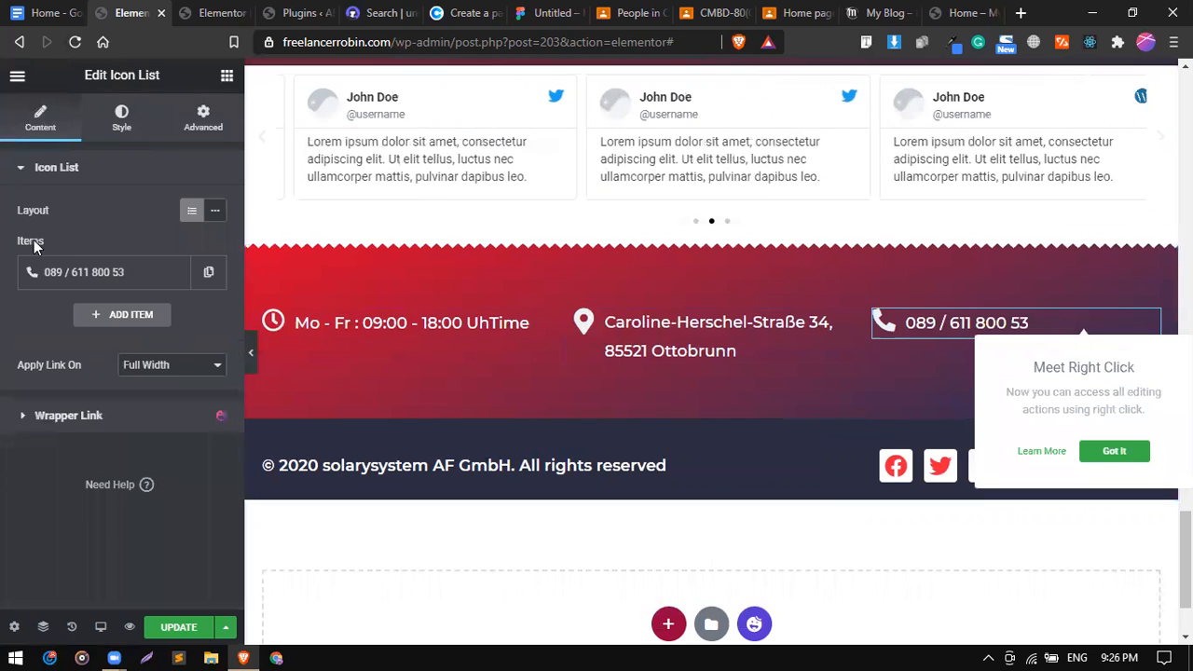
Centre the phone number, right-align the social icons, and preview the footer.
{"action": "left_click", "coordinate": [118, 130]}
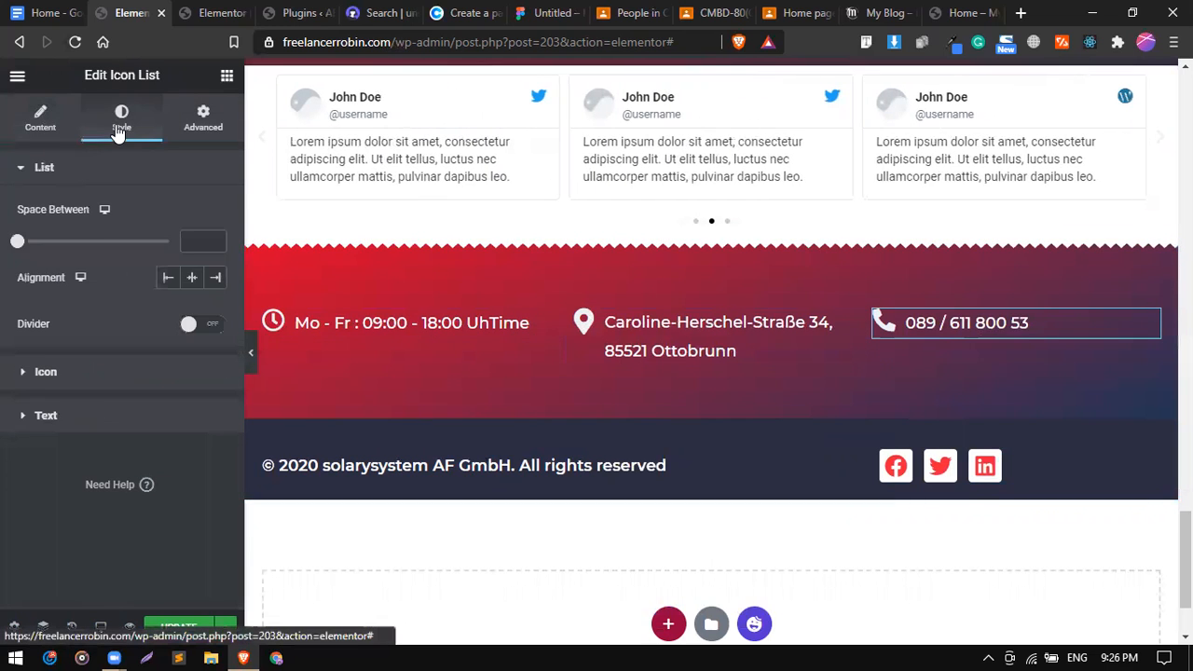
{"action": "left_click", "coordinate": [191, 277]}
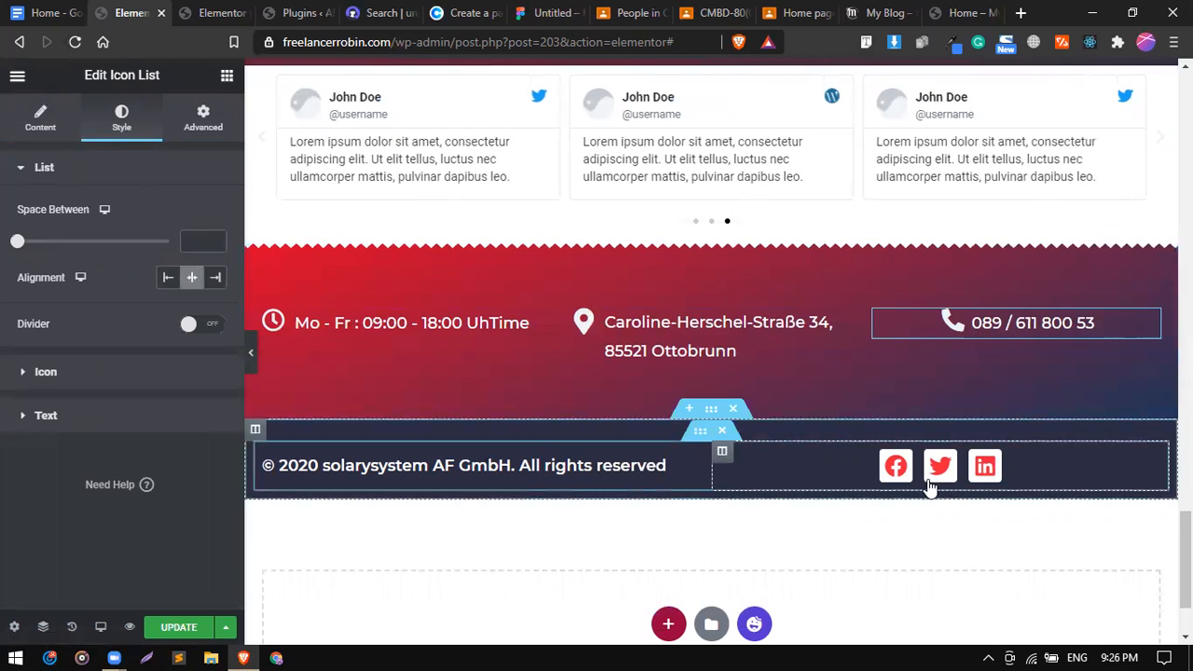
{"action": "left_click", "coordinate": [783, 462]}
{"action": "scroll", "coordinate": [60, 411], "scroll_direction": "down", "scroll_amount": 3}
{"action": "scroll", "coordinate": [35, 351], "scroll_direction": "up", "scroll_amount": 4}
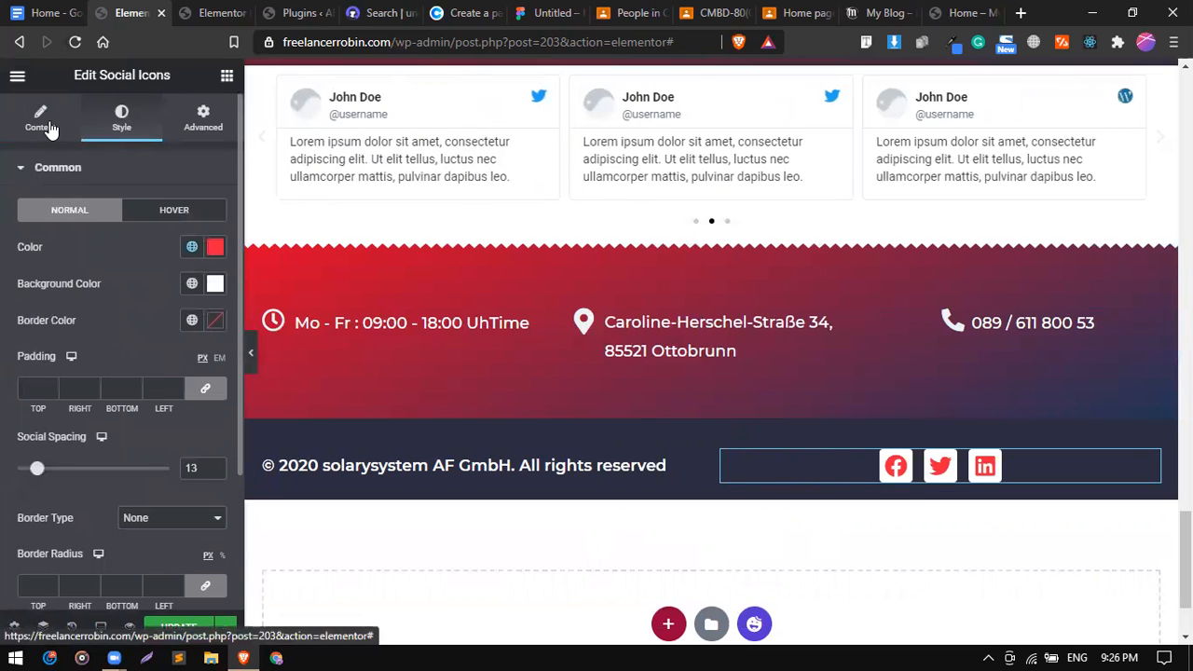
{"action": "left_click", "coordinate": [40, 119]}
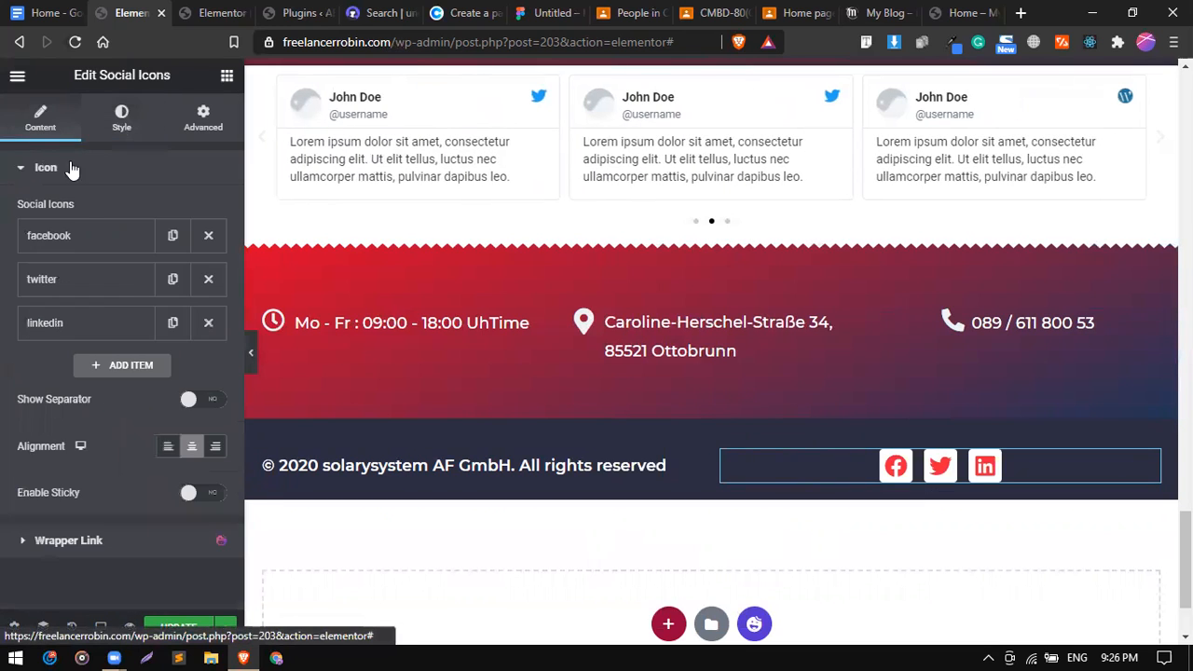
{"action": "left_click", "coordinate": [213, 447]}
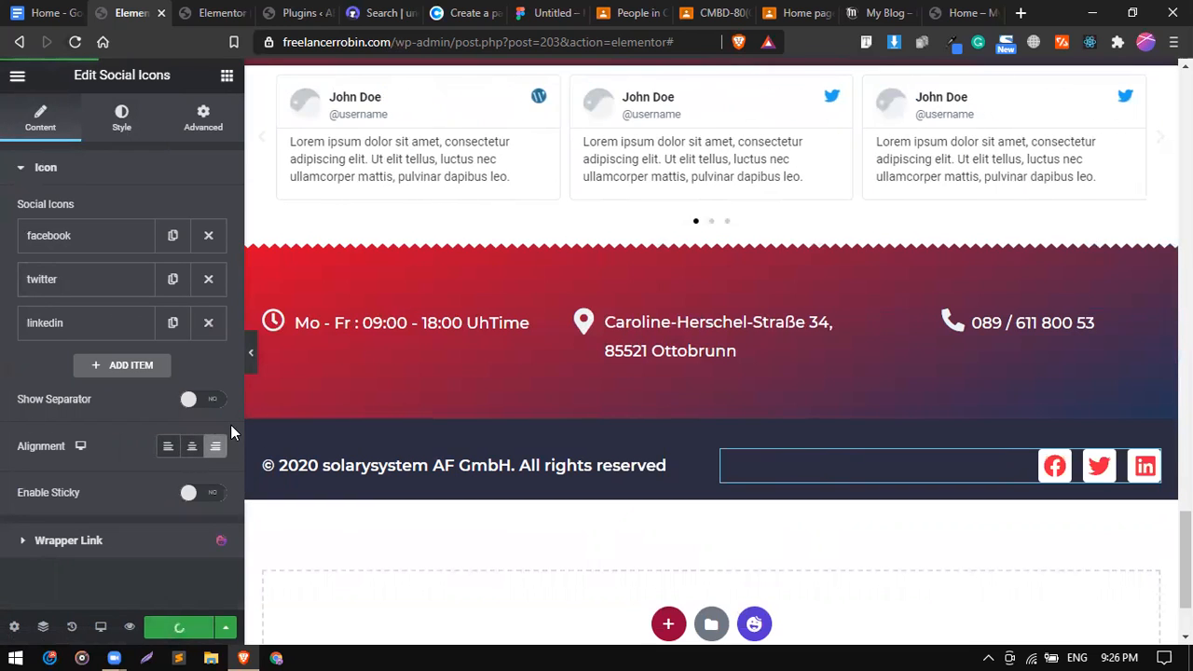
{"action": "scroll", "coordinate": [250, 352], "scroll_direction": "up", "scroll_amount": 2}
{"action": "left_click", "coordinate": [250, 353]}
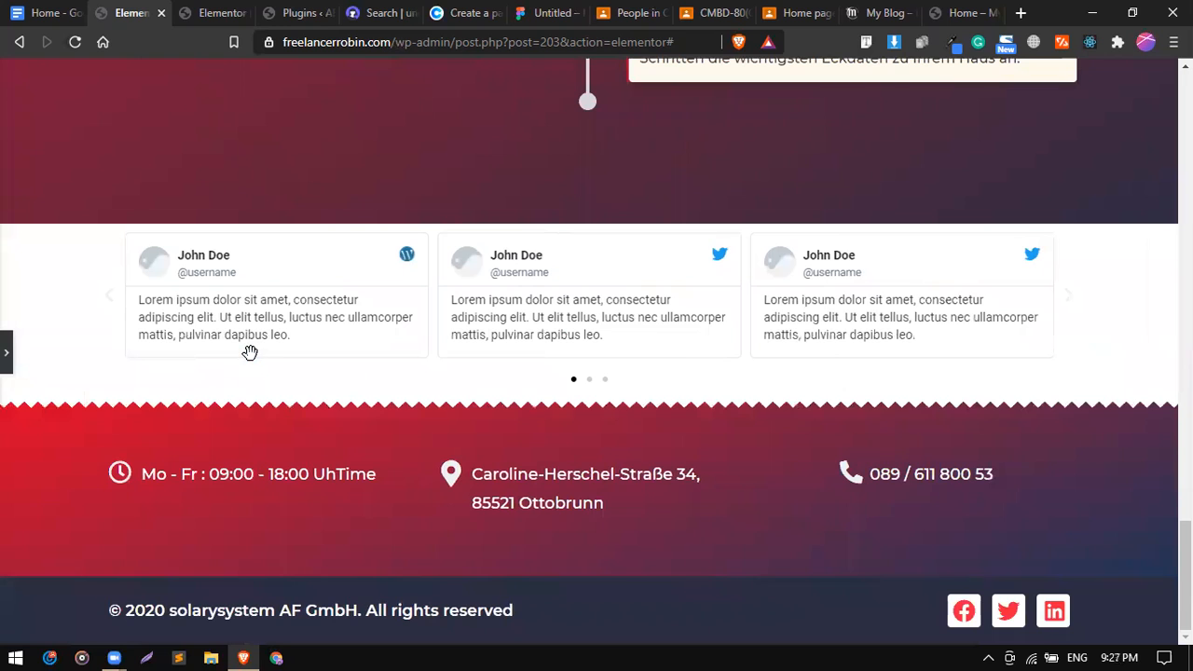
{"action": "left_click", "coordinate": [7, 352]}
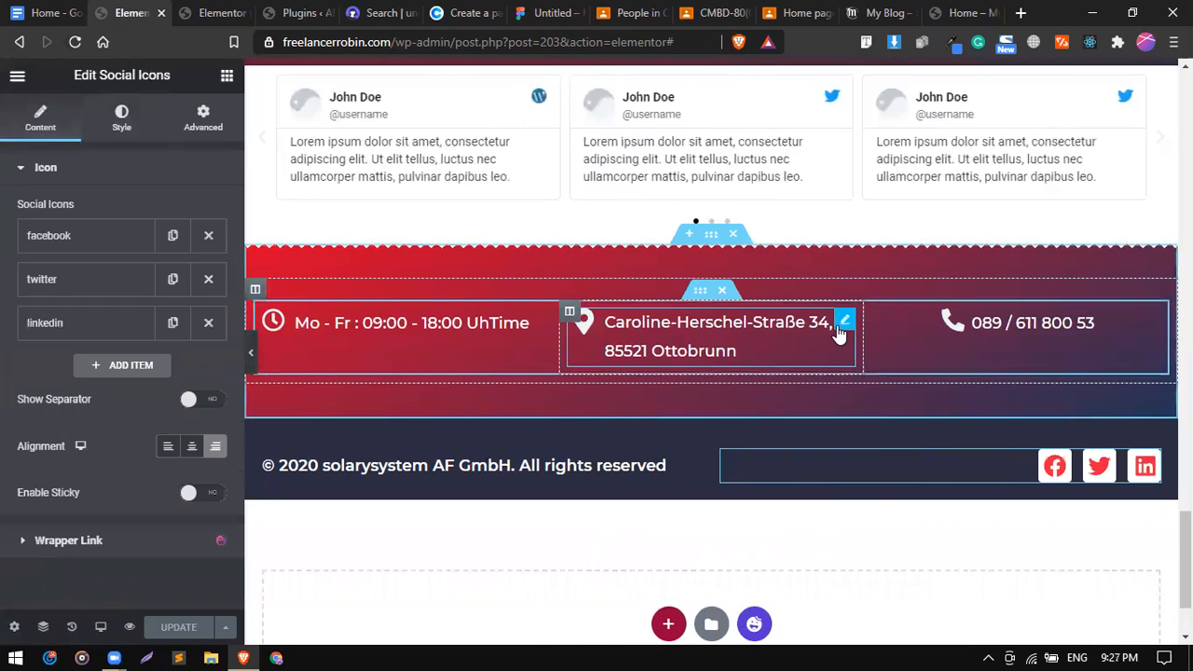
Try the address icon list centred, preview it, then set it back to Left.
{"action": "left_click", "coordinate": [841, 327]}
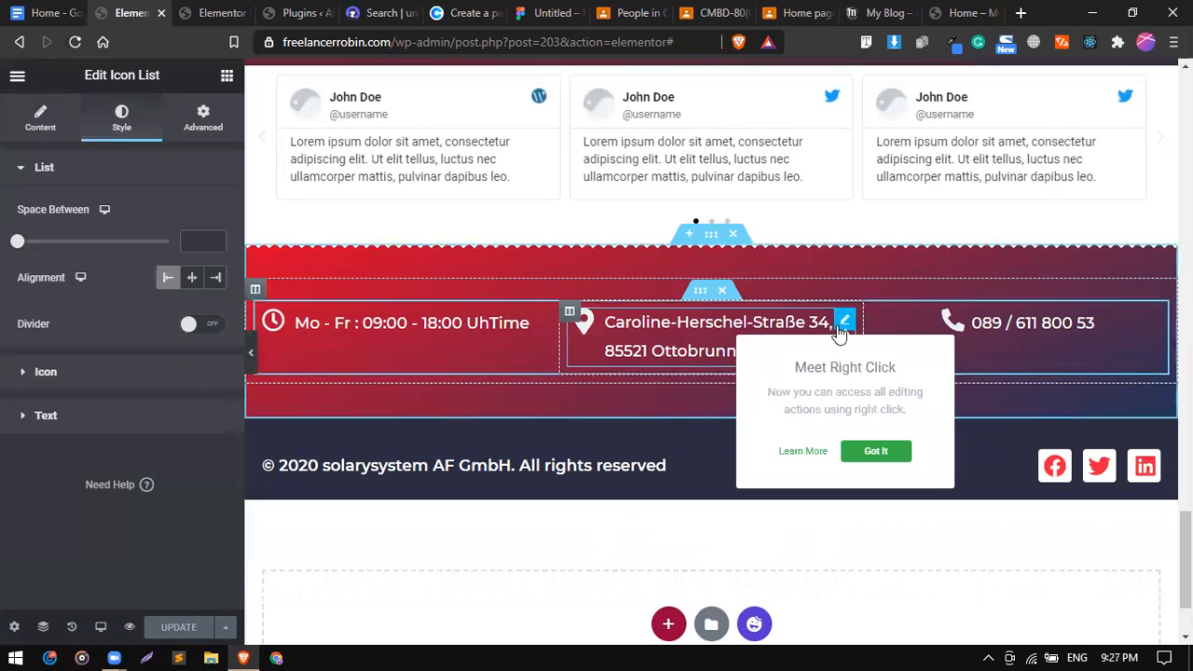
{"action": "left_click", "coordinate": [196, 282]}
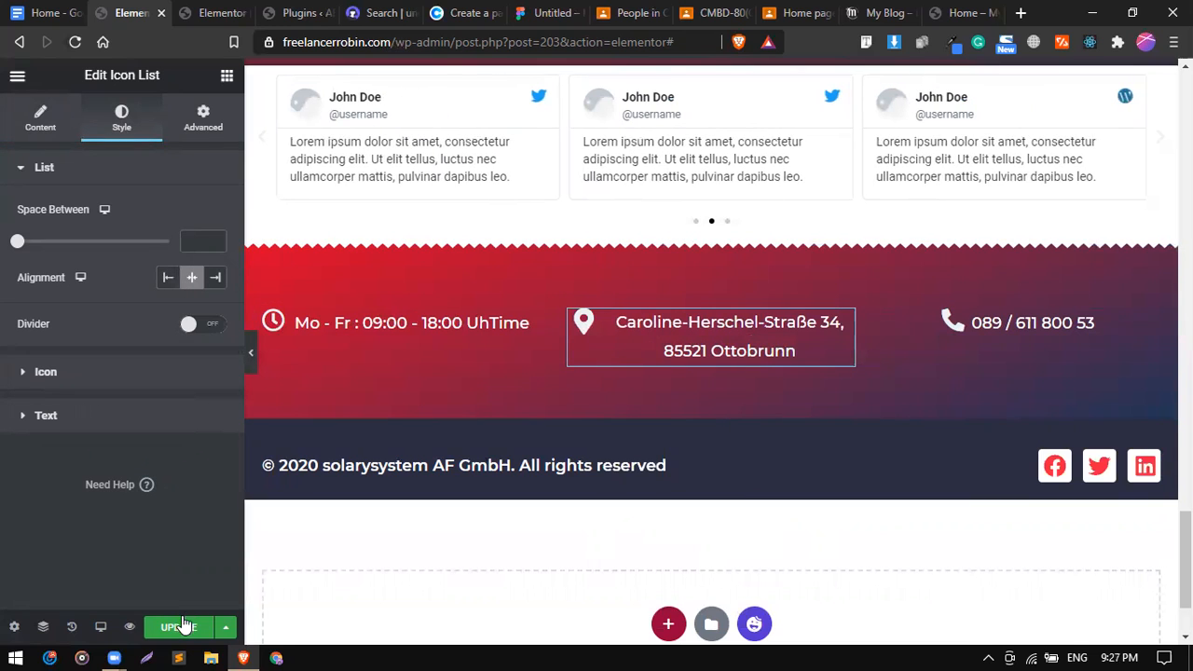
{"action": "scroll", "coordinate": [255, 340], "scroll_direction": "up", "scroll_amount": 2}
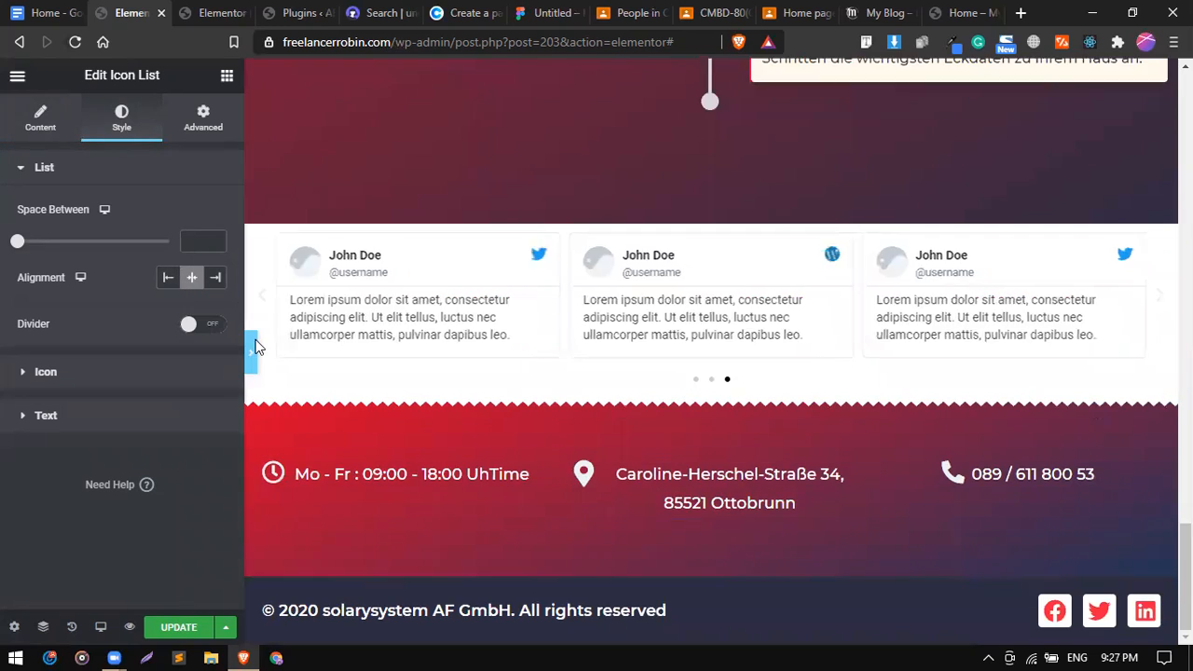
{"action": "left_click", "coordinate": [256, 340]}
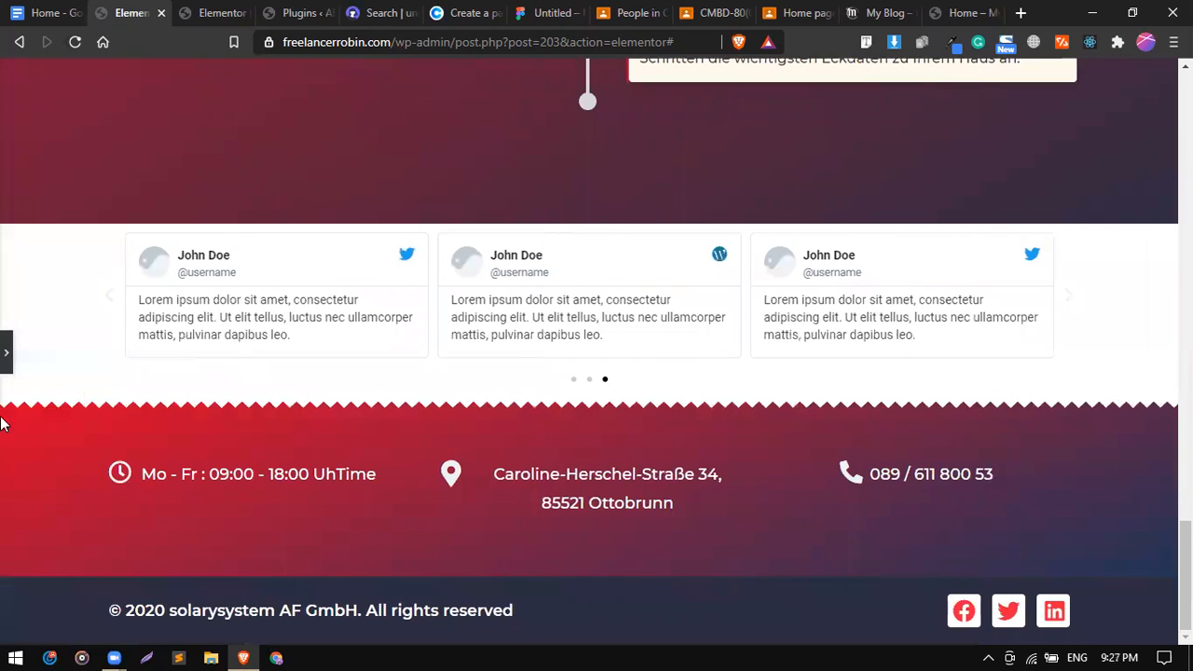
{"action": "left_click", "coordinate": [6, 358]}
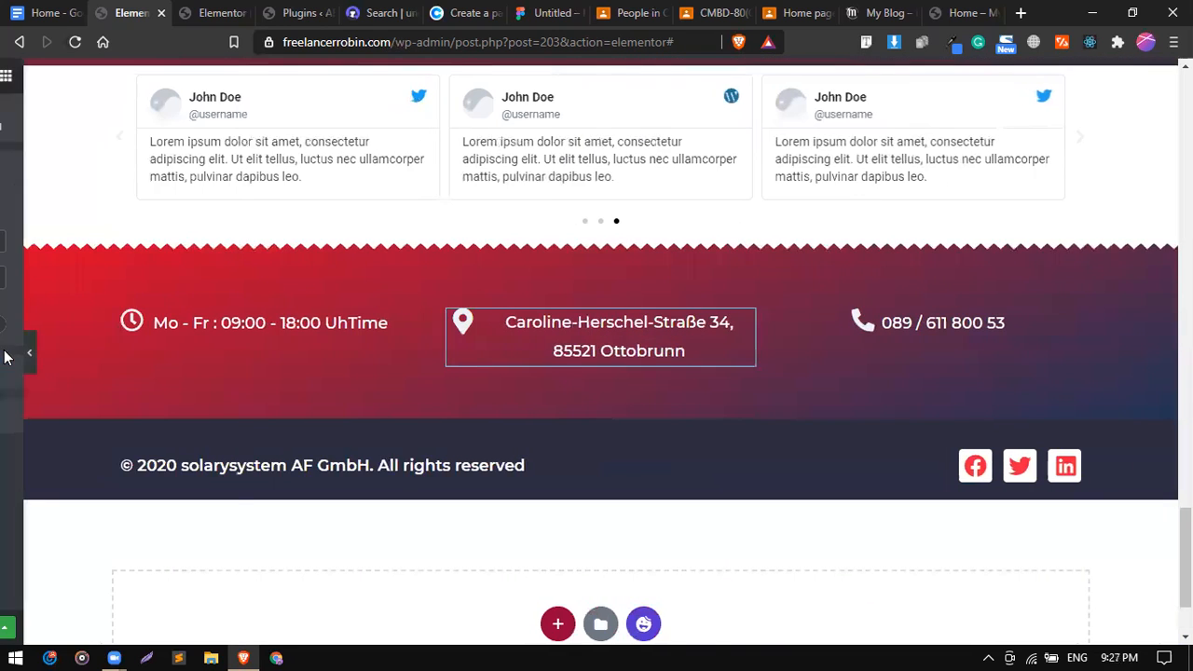
{"action": "left_click", "coordinate": [168, 280]}
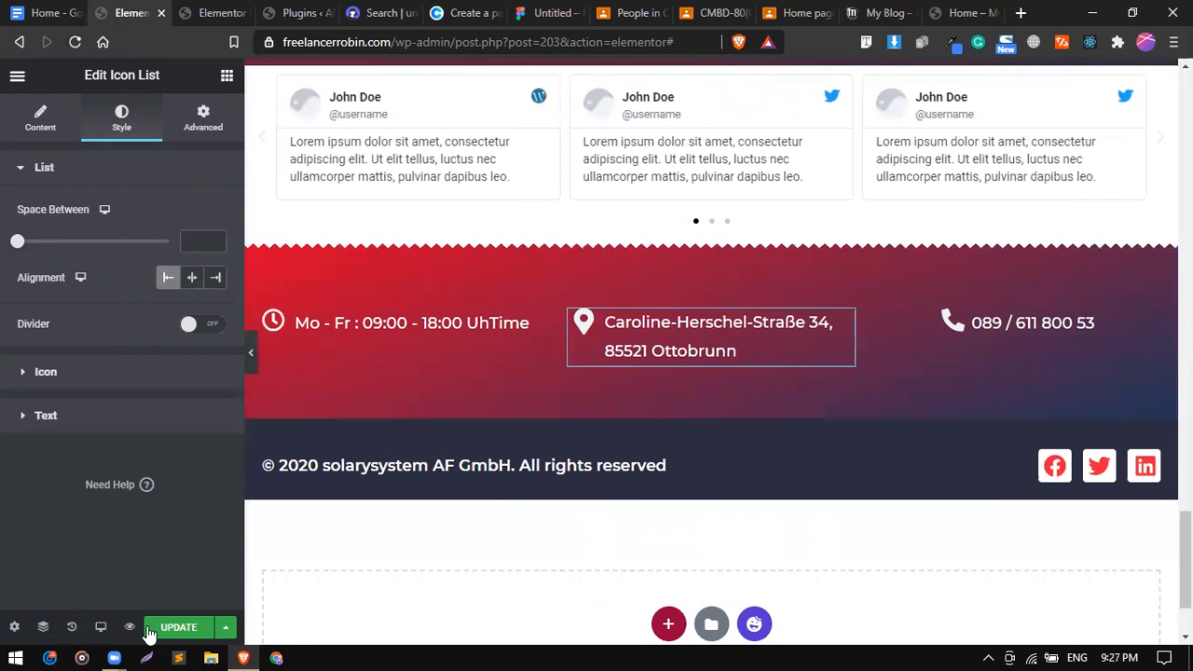
Copy the red contact section and paste it into the footer template, replacing the empty section.
{"action": "left_click", "coordinate": [187, 10]}
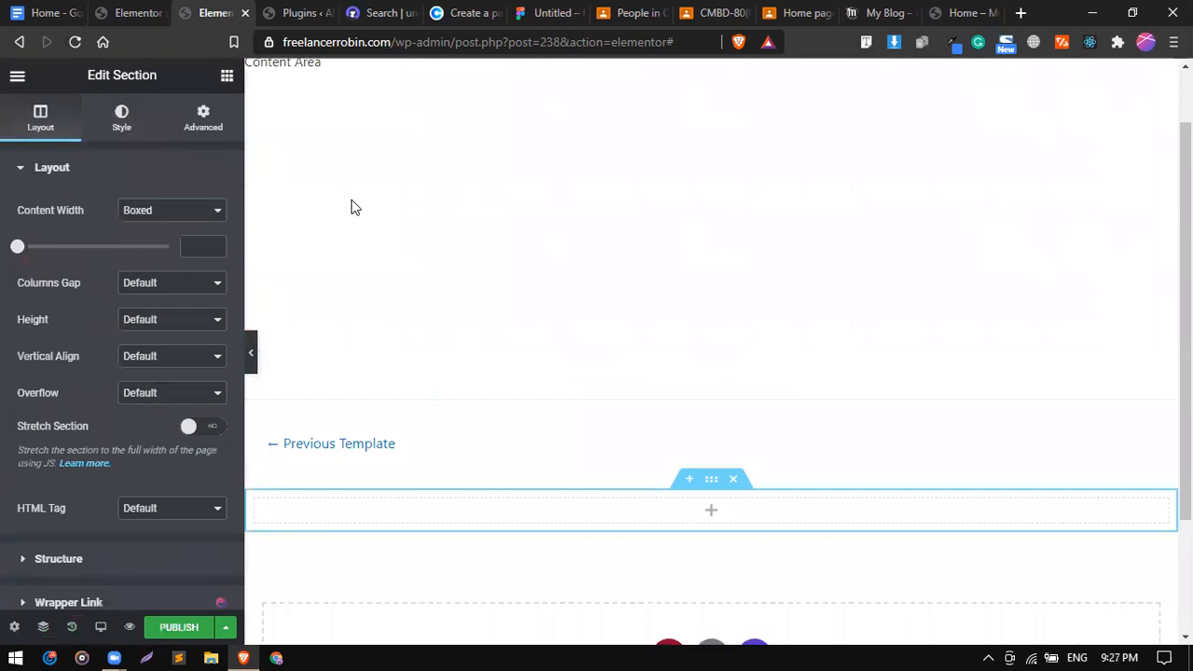
{"action": "left_click", "coordinate": [140, 13]}
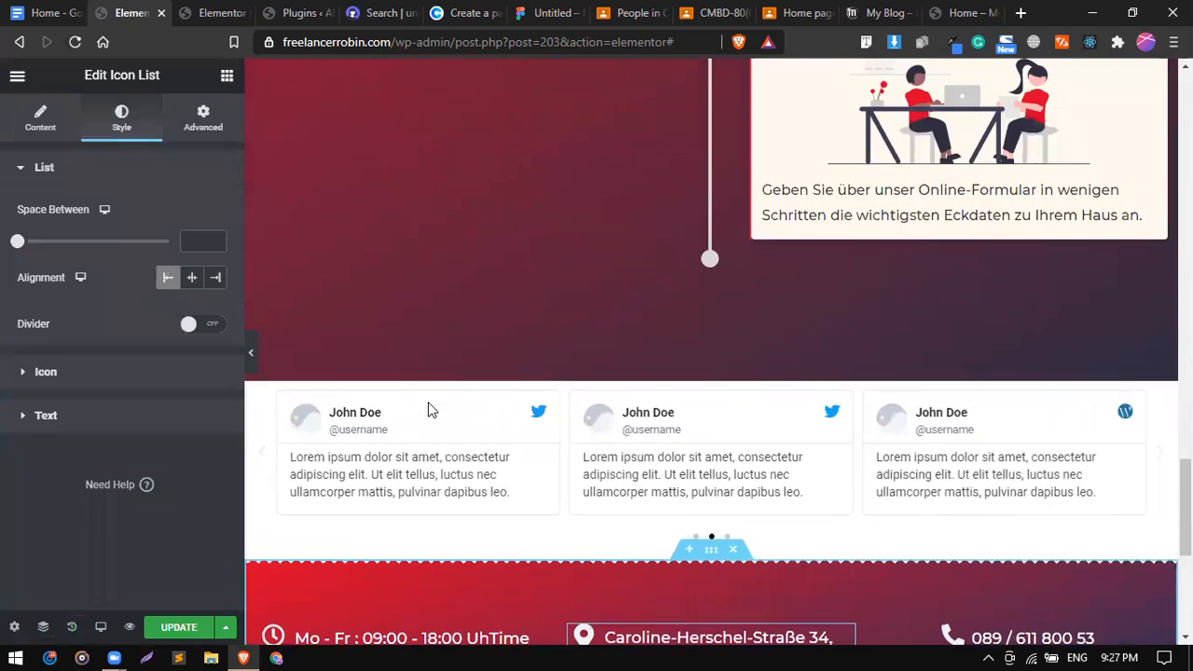
{"action": "scroll", "coordinate": [428, 402], "scroll_direction": "up", "scroll_amount": 2}
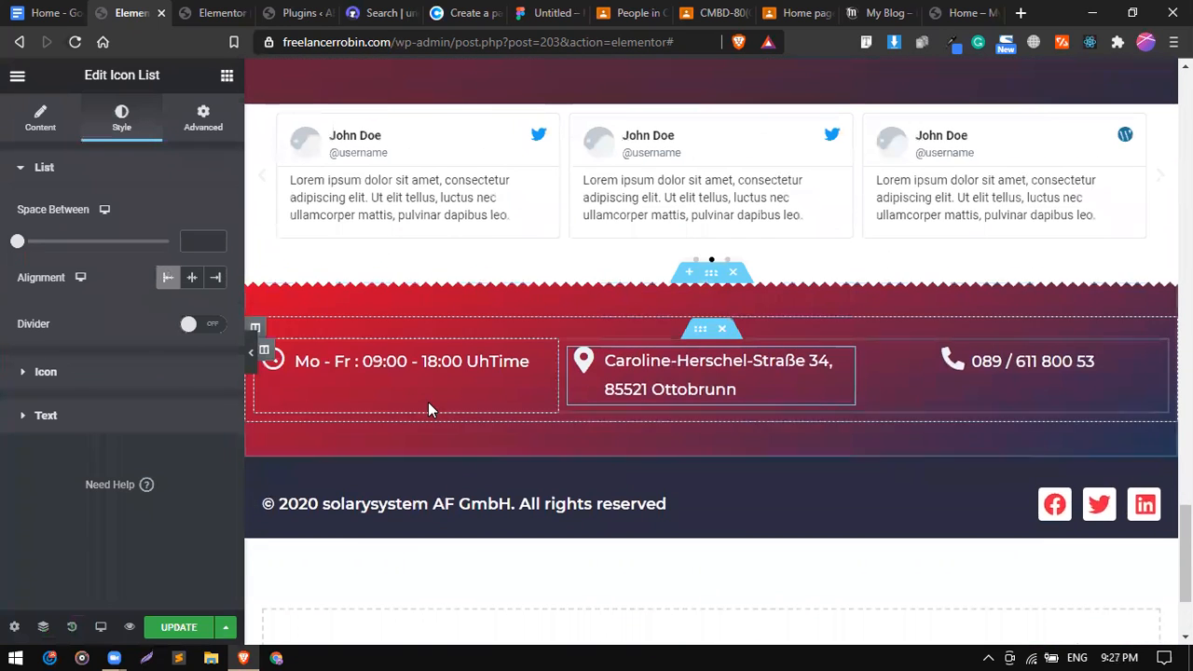
{"action": "right_click", "coordinate": [711, 273]}
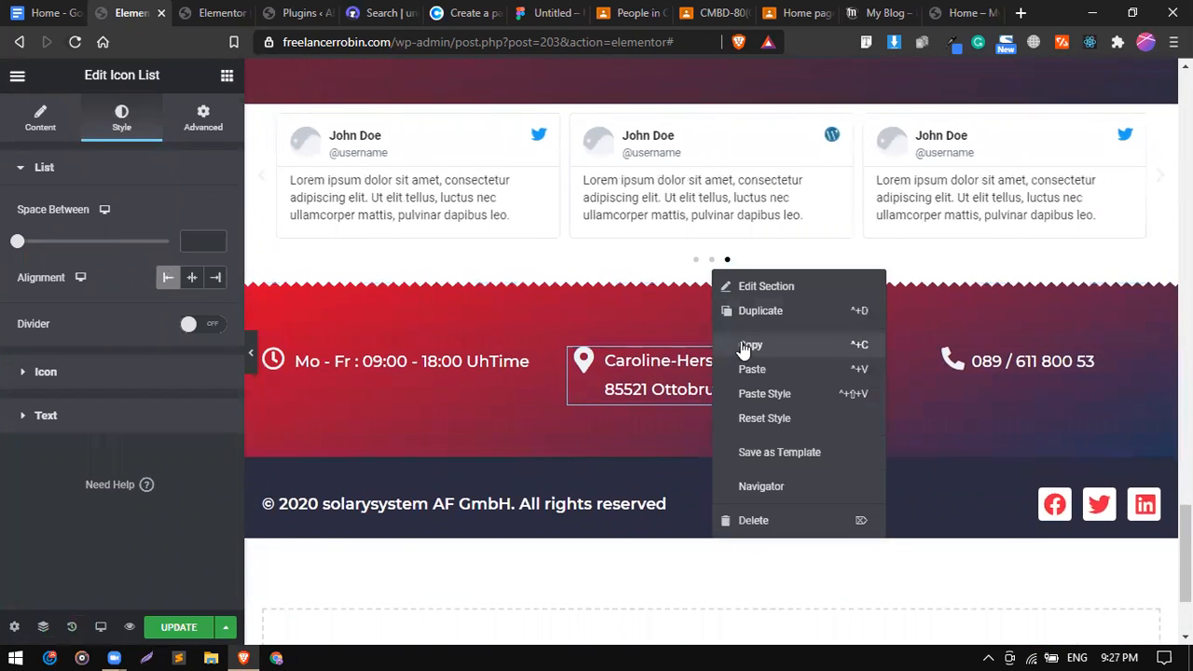
{"action": "left_click", "coordinate": [746, 347]}
{"action": "left_click", "coordinate": [220, 12]}
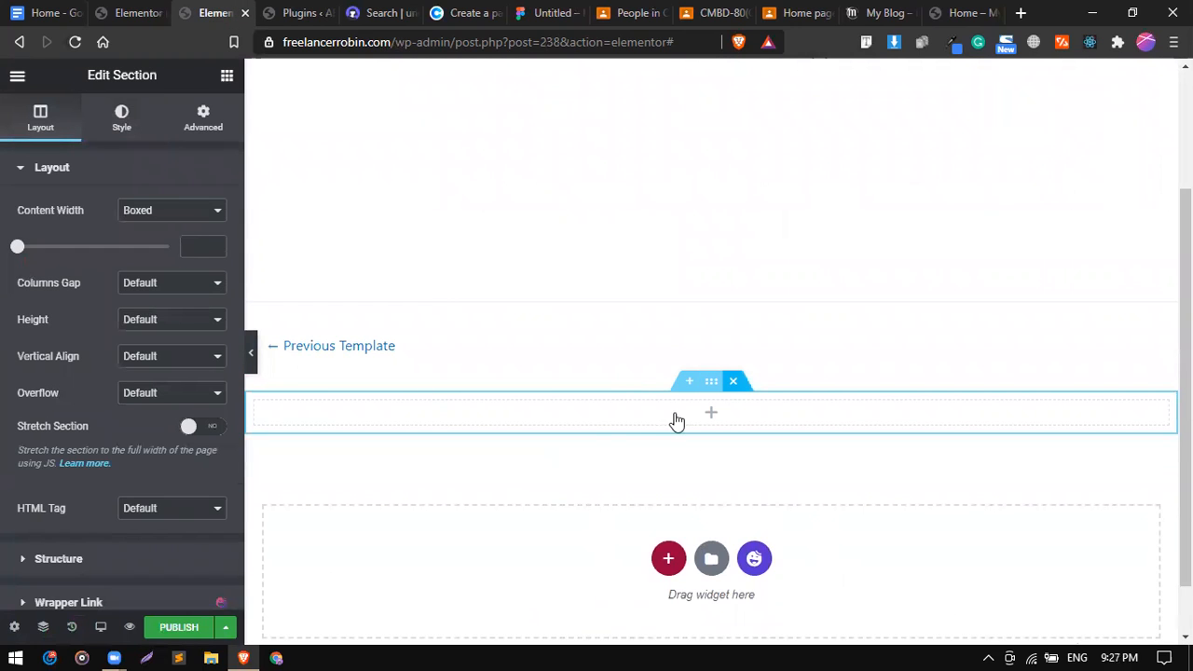
{"action": "key", "text": "Delete"}
{"action": "right_click", "coordinate": [513, 494]}
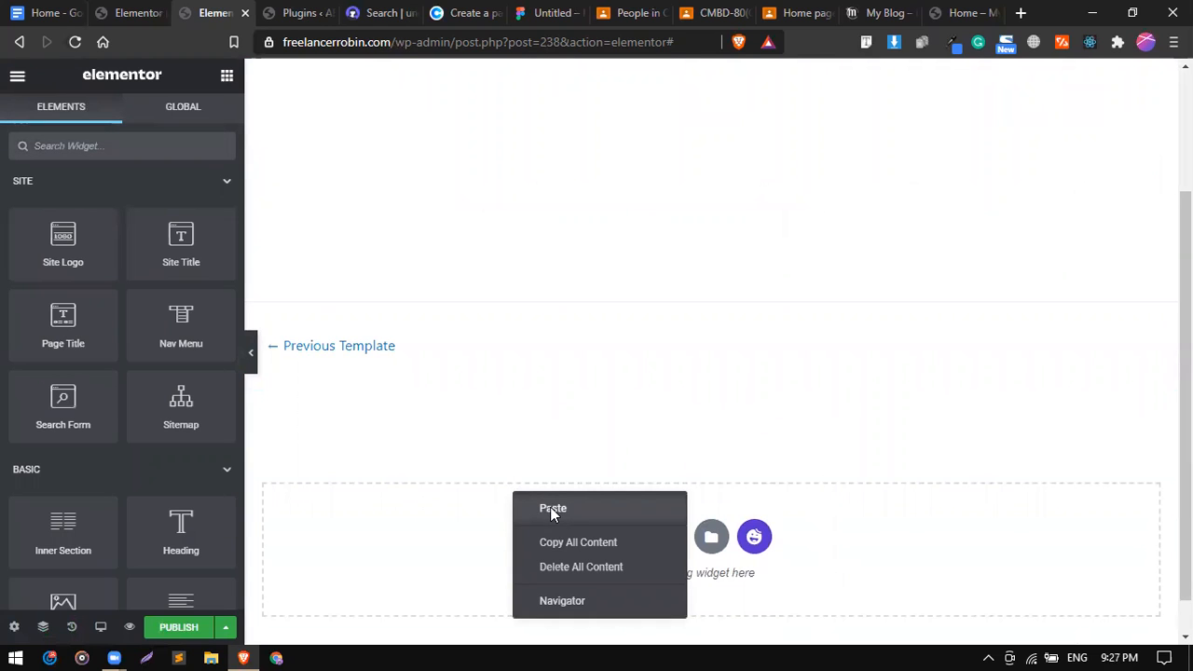
{"action": "left_click", "coordinate": [552, 509]}
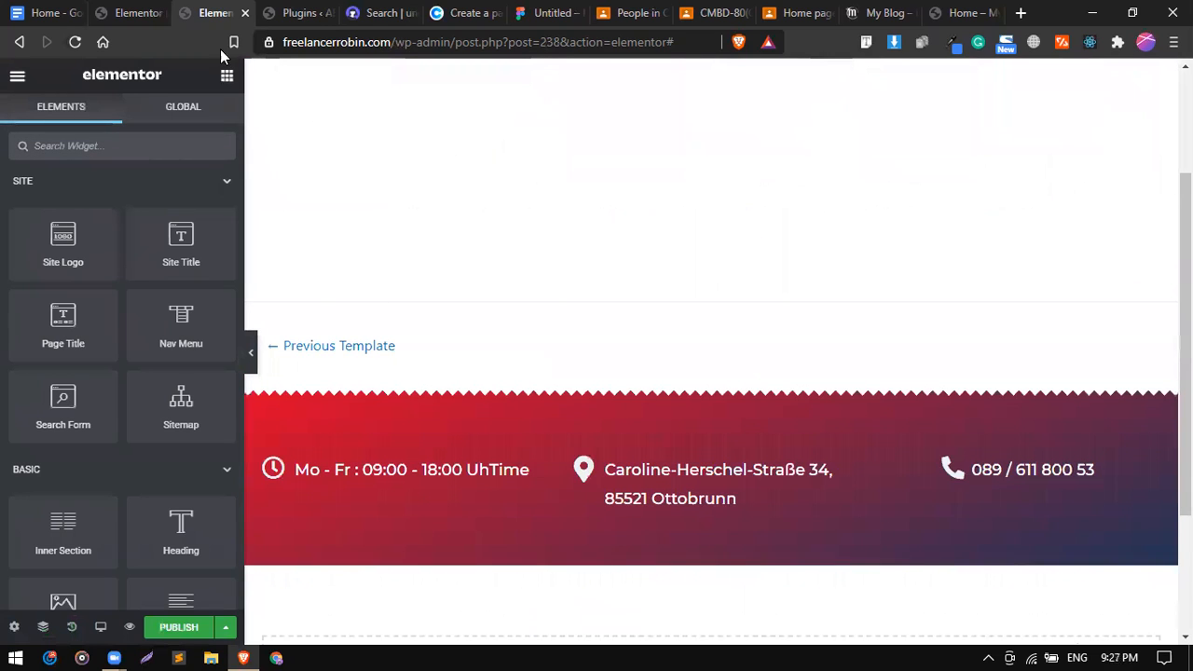
Copy the copyright footer section and paste it below the contact strip in the template.
{"action": "left_click", "coordinate": [139, 12]}
{"action": "scroll", "coordinate": [556, 261], "scroll_direction": "up", "scroll_amount": 10}
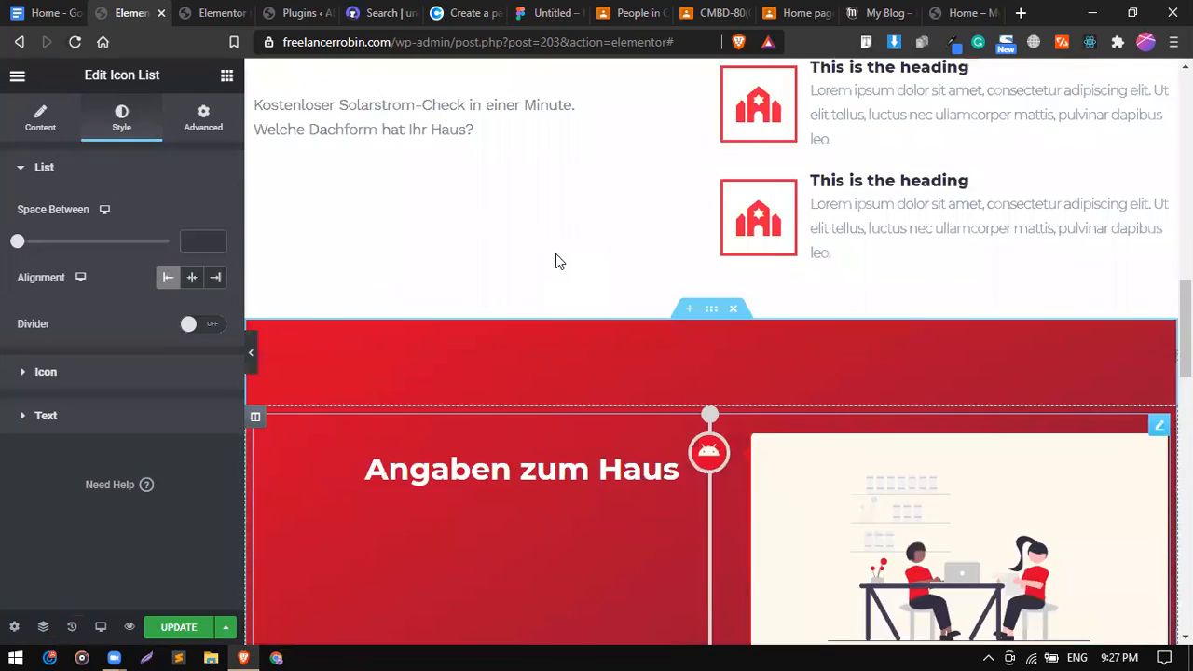
{"action": "scroll", "coordinate": [556, 256], "scroll_direction": "up", "scroll_amount": 3}
{"action": "scroll", "coordinate": [556, 256], "scroll_direction": "down", "scroll_amount": 10}
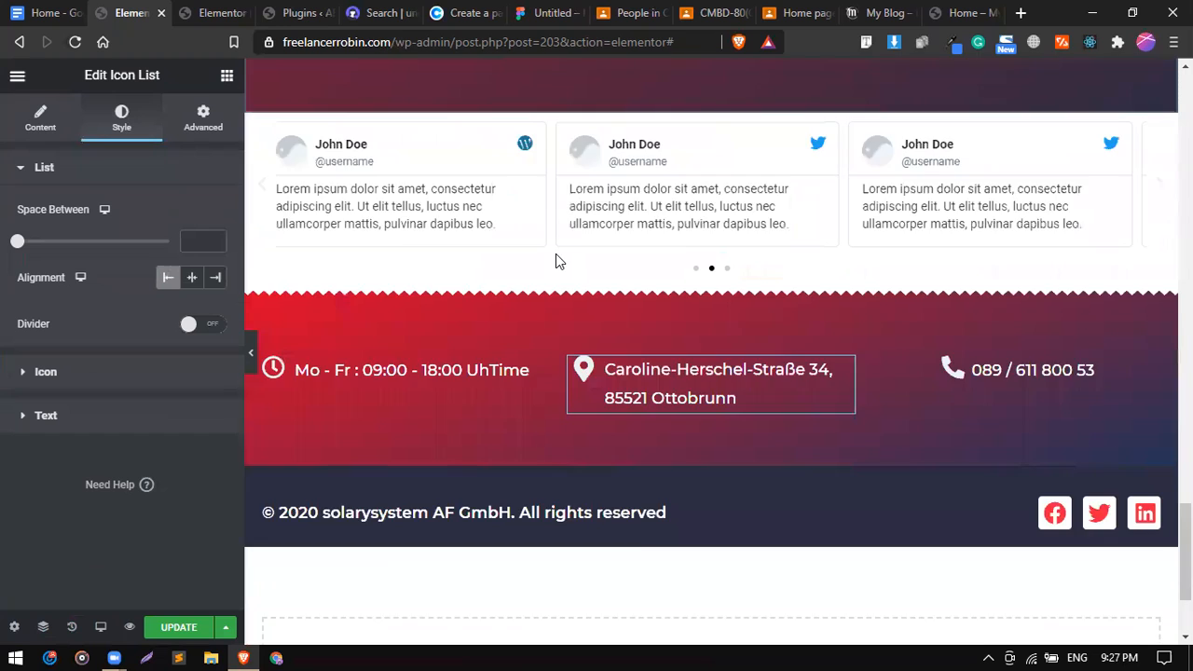
{"action": "scroll", "coordinate": [556, 262], "scroll_direction": "down", "scroll_amount": 2}
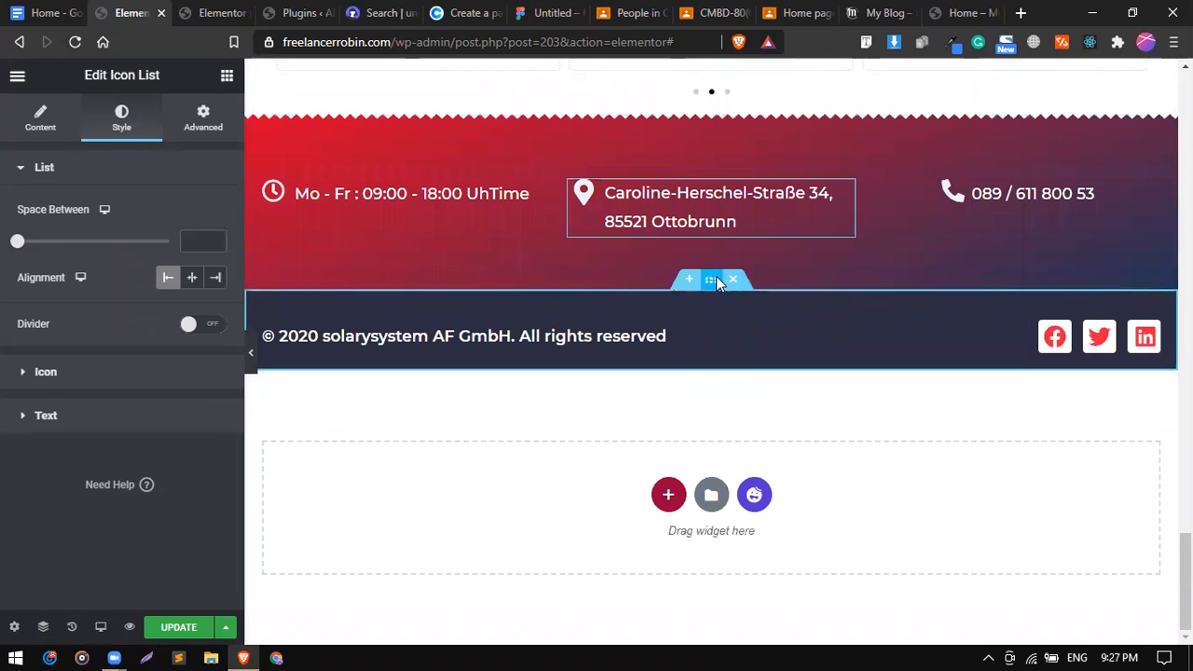
{"action": "right_click", "coordinate": [716, 276]}
{"action": "left_click", "coordinate": [754, 349]}
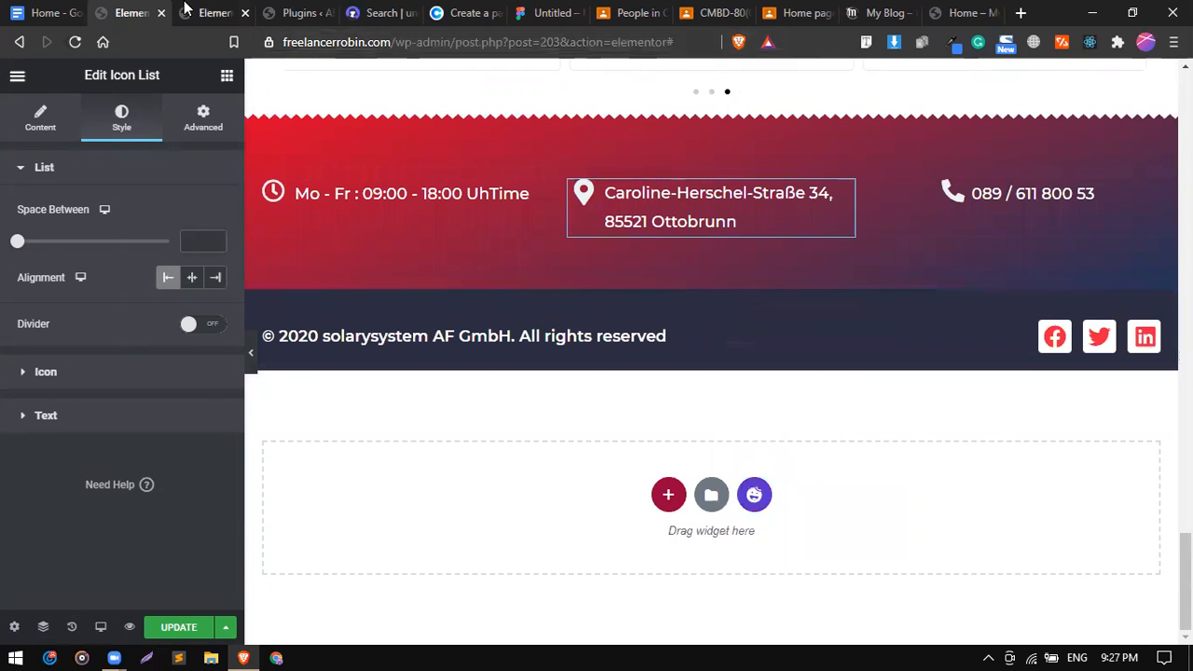
{"action": "left_click", "coordinate": [186, 9]}
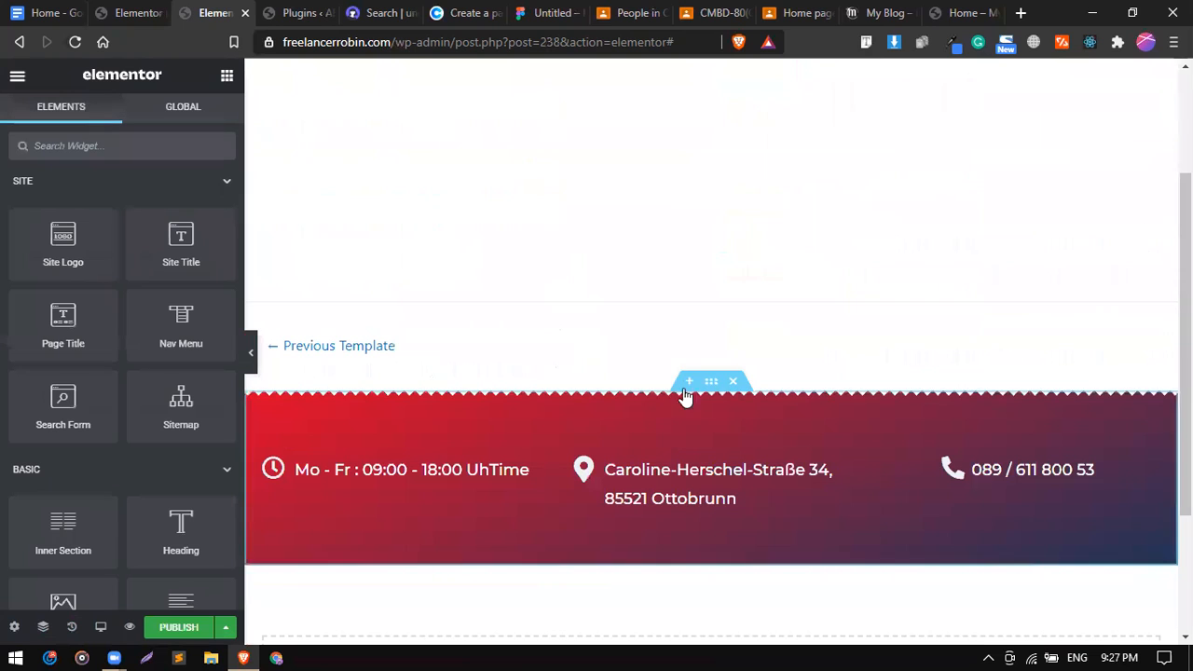
{"action": "right_click", "coordinate": [705, 381]}
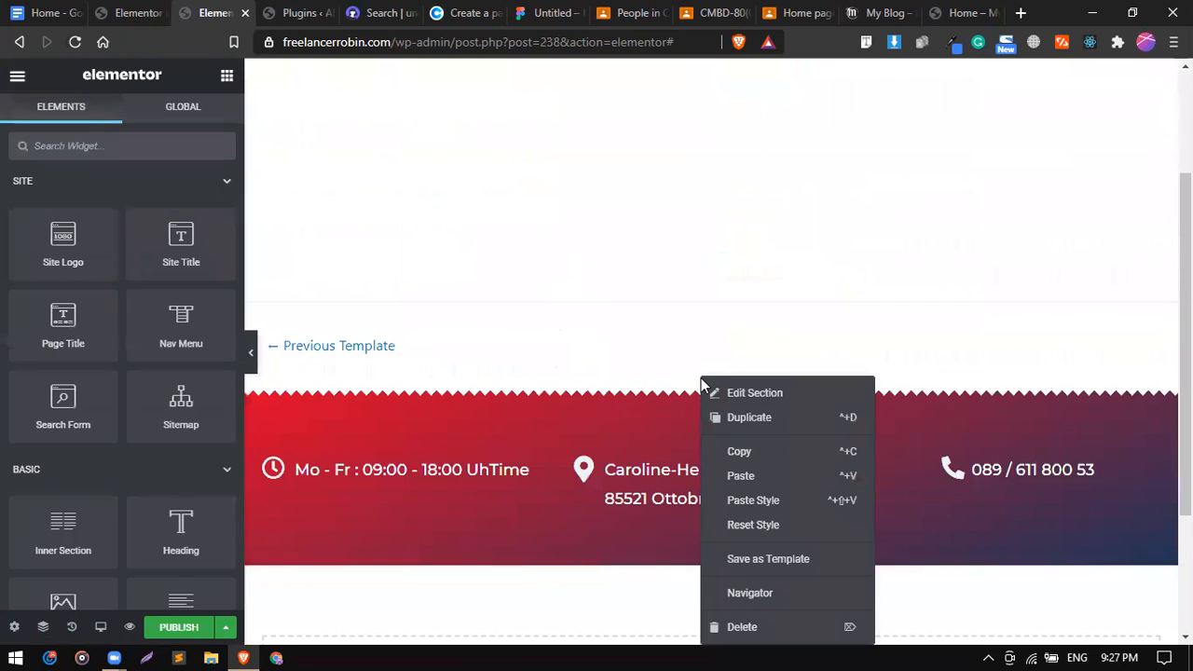
{"action": "left_click", "coordinate": [758, 477]}
Delete both copied sections from the original page and review the footer template.
{"action": "left_click", "coordinate": [137, 12]}
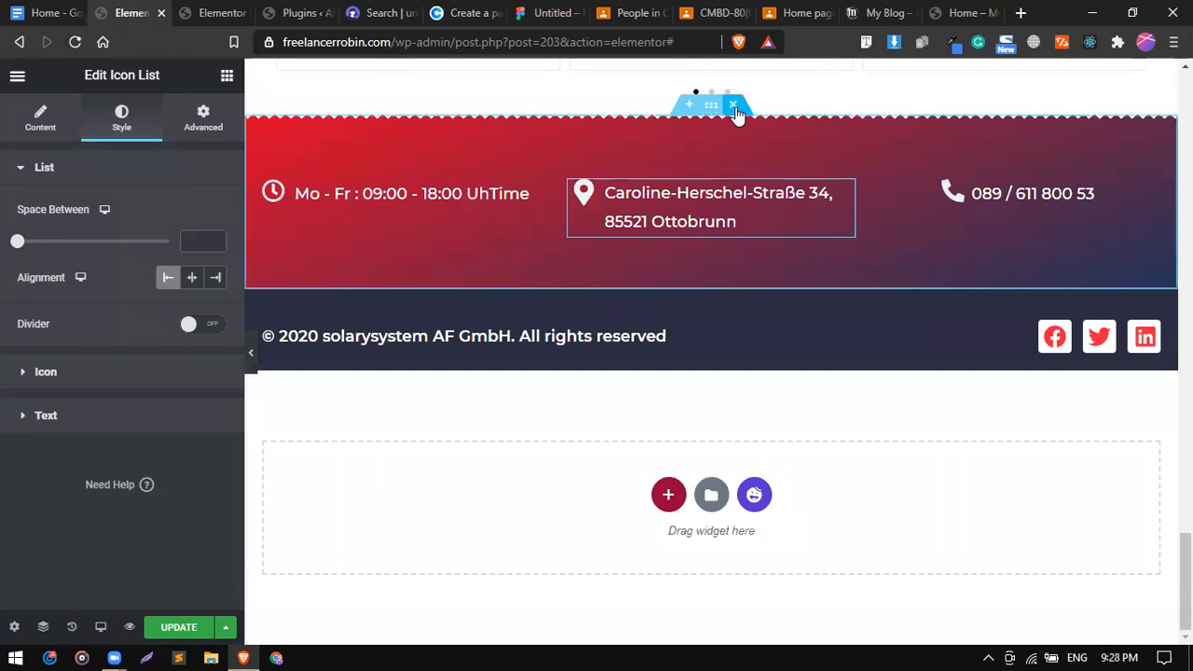
{"action": "left_click", "coordinate": [737, 110]}
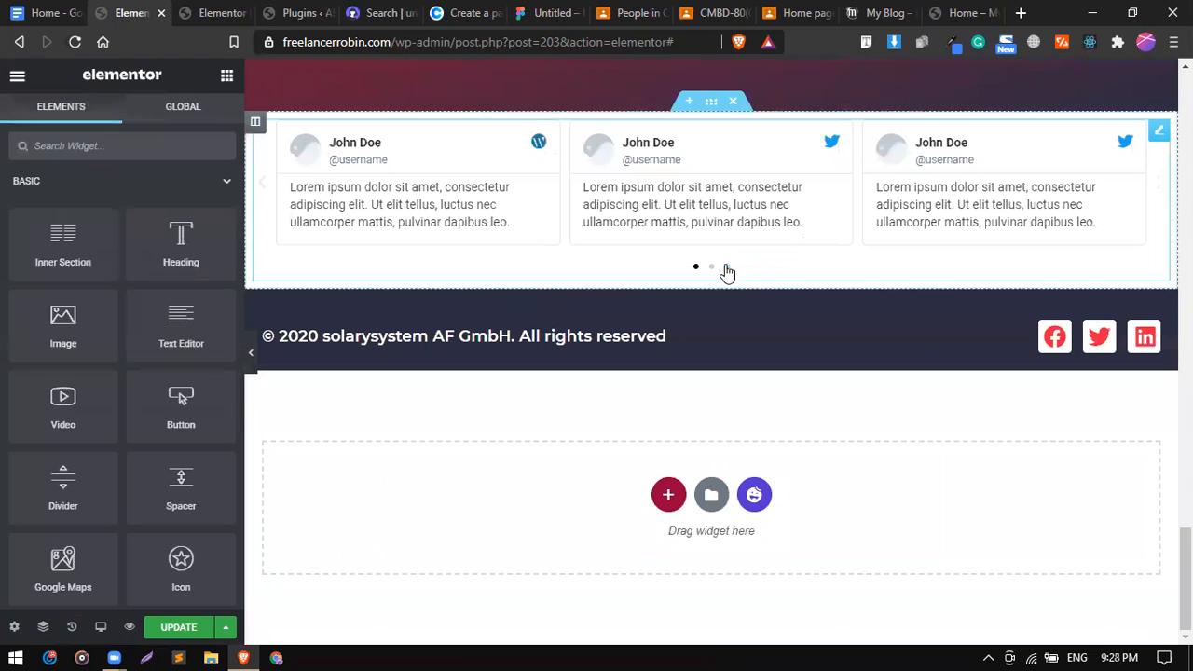
{"action": "left_click", "coordinate": [733, 282]}
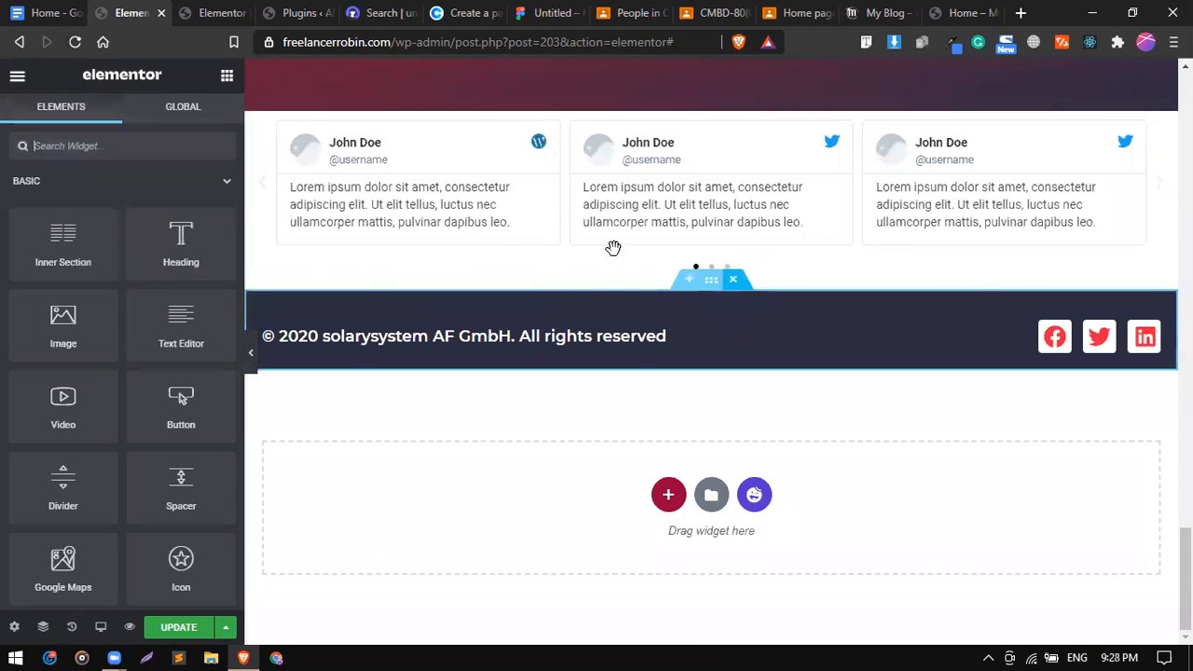
{"action": "key", "text": "ctrl+Tab"}
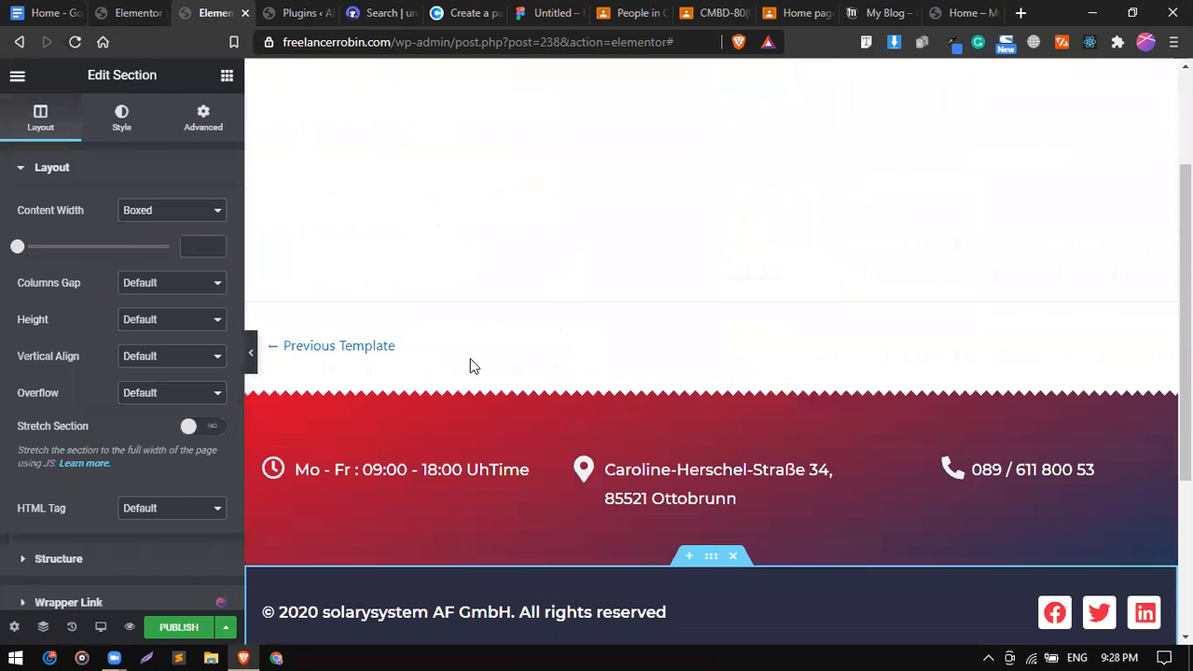
{"action": "scroll", "coordinate": [472, 366], "scroll_direction": "up", "scroll_amount": 1}
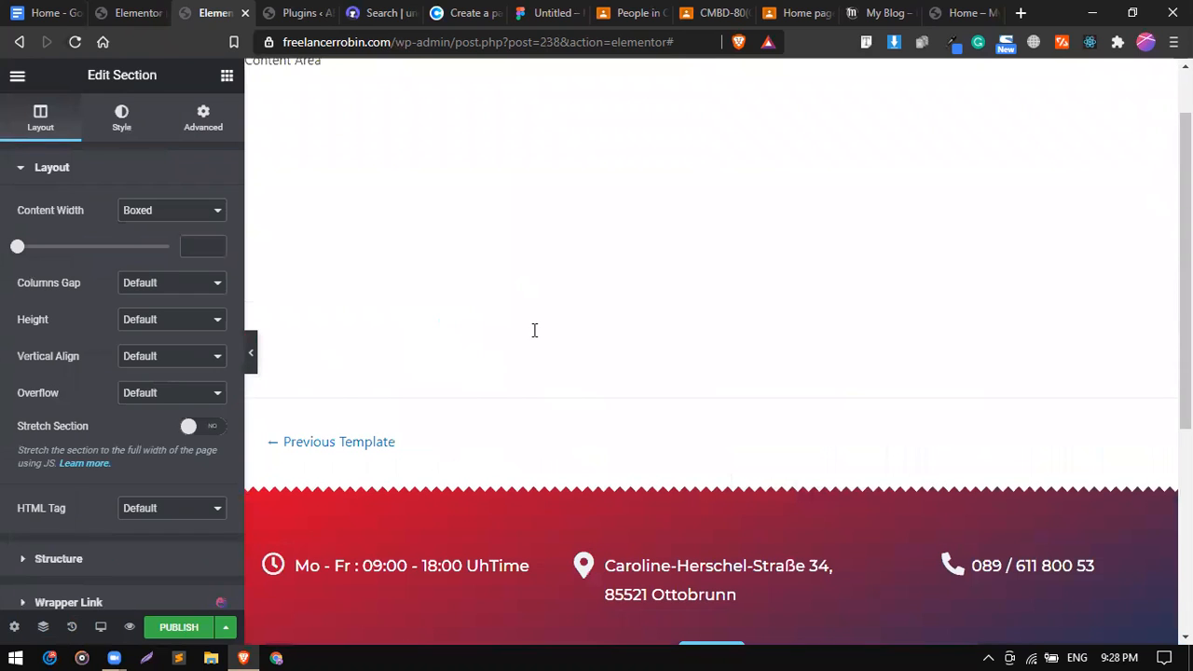
{"action": "scroll", "coordinate": [534, 330], "scroll_direction": "down", "scroll_amount": 4}
{"action": "scroll", "coordinate": [749, 417], "scroll_direction": "up", "scroll_amount": 2}
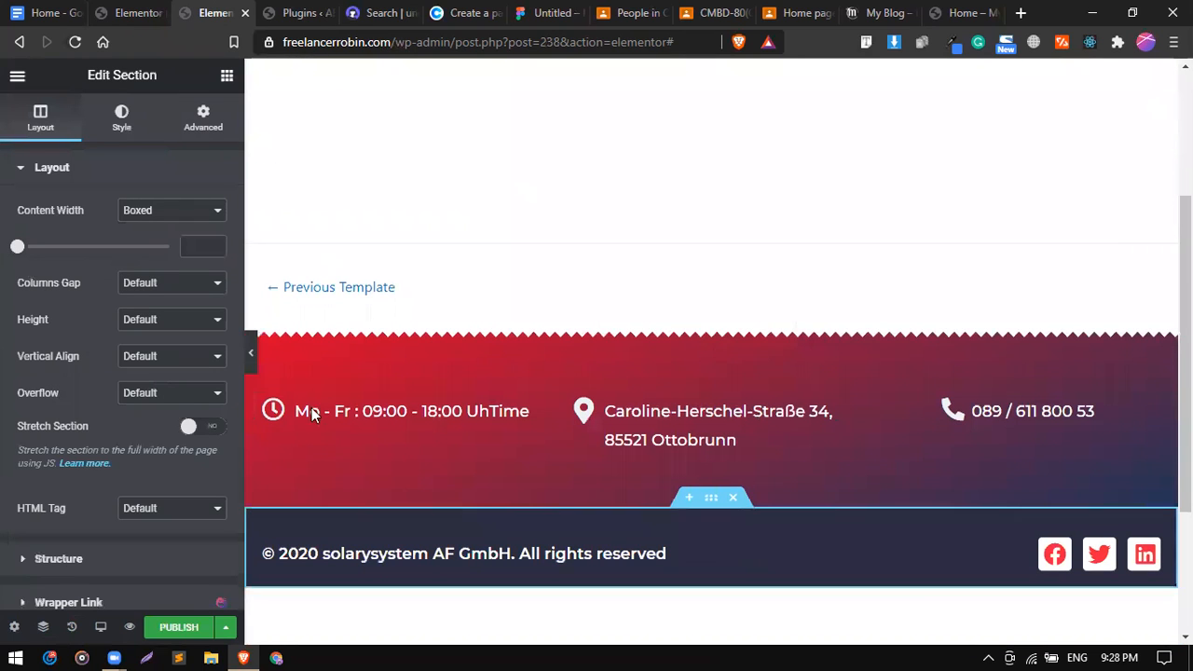
Publish the footer template with an Include Entire Site condition and update the original page.
{"action": "left_click", "coordinate": [179, 628]}
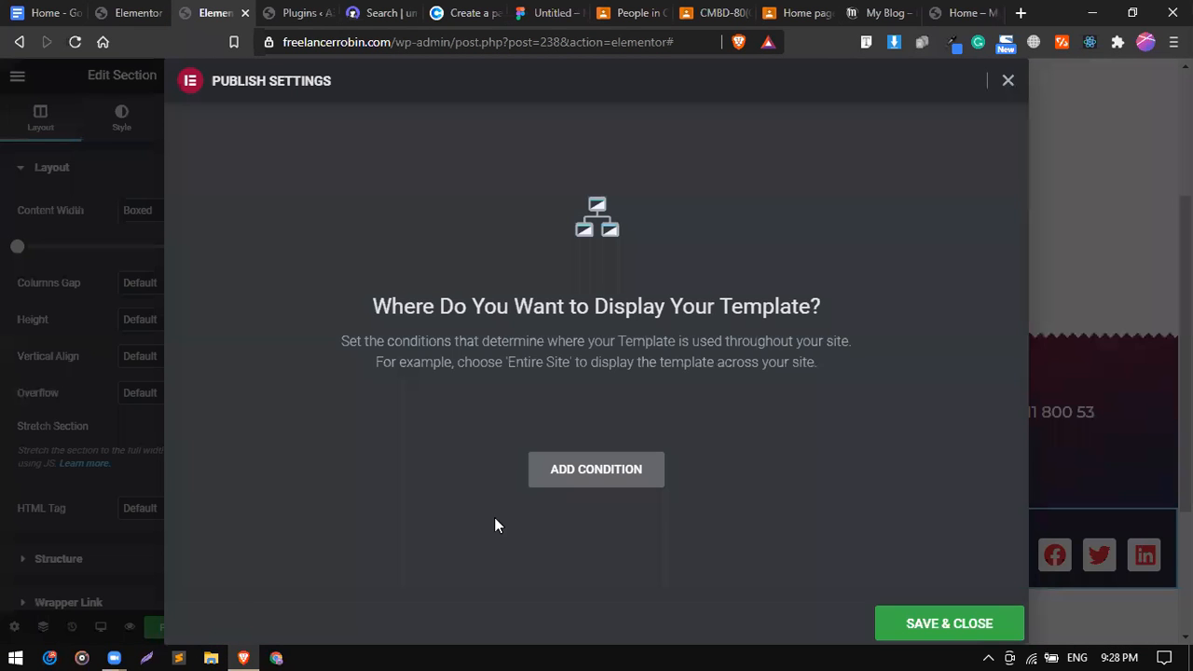
{"action": "left_click", "coordinate": [568, 476]}
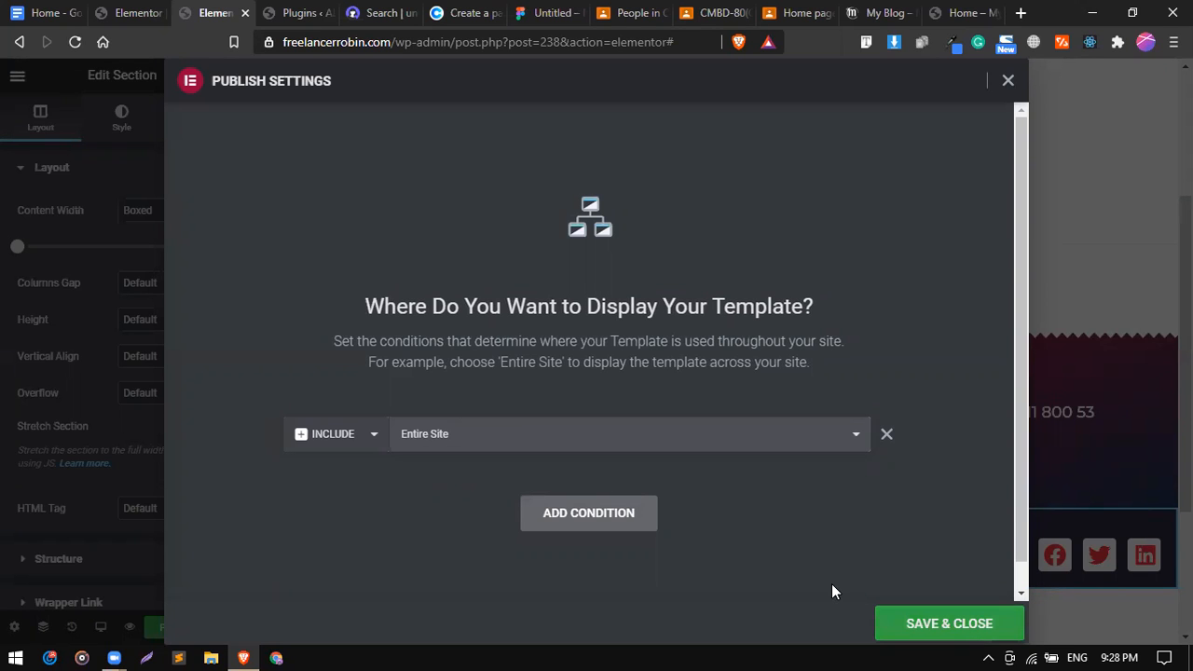
{"action": "left_click", "coordinate": [932, 623]}
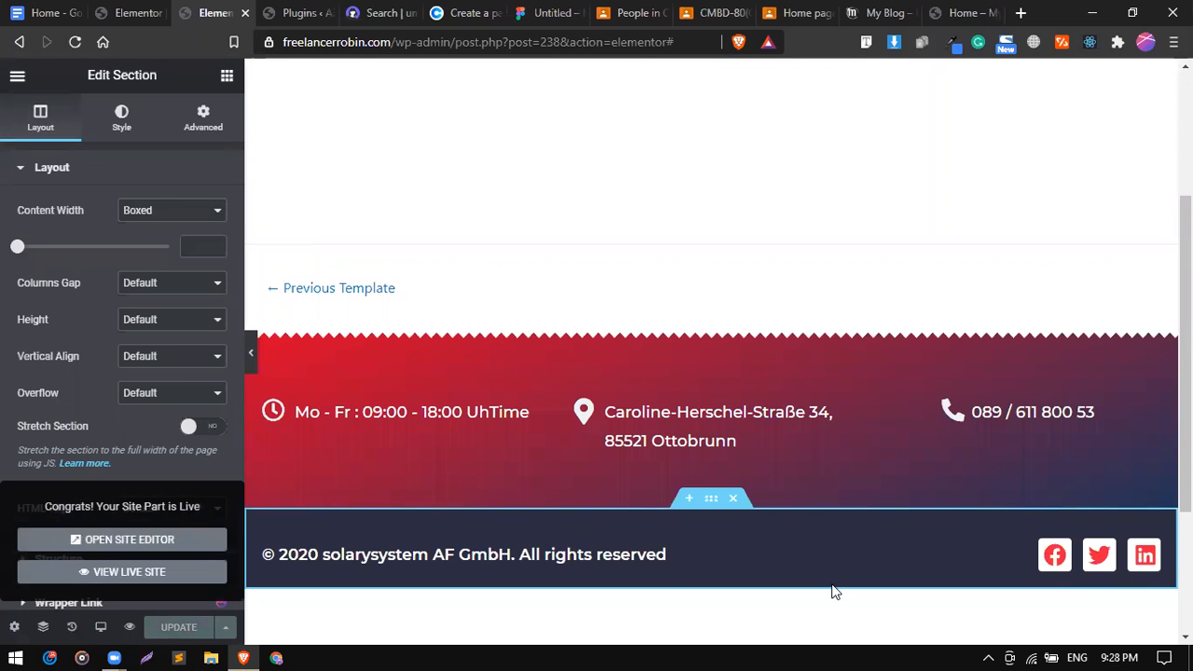
{"action": "left_click", "coordinate": [130, 12]}
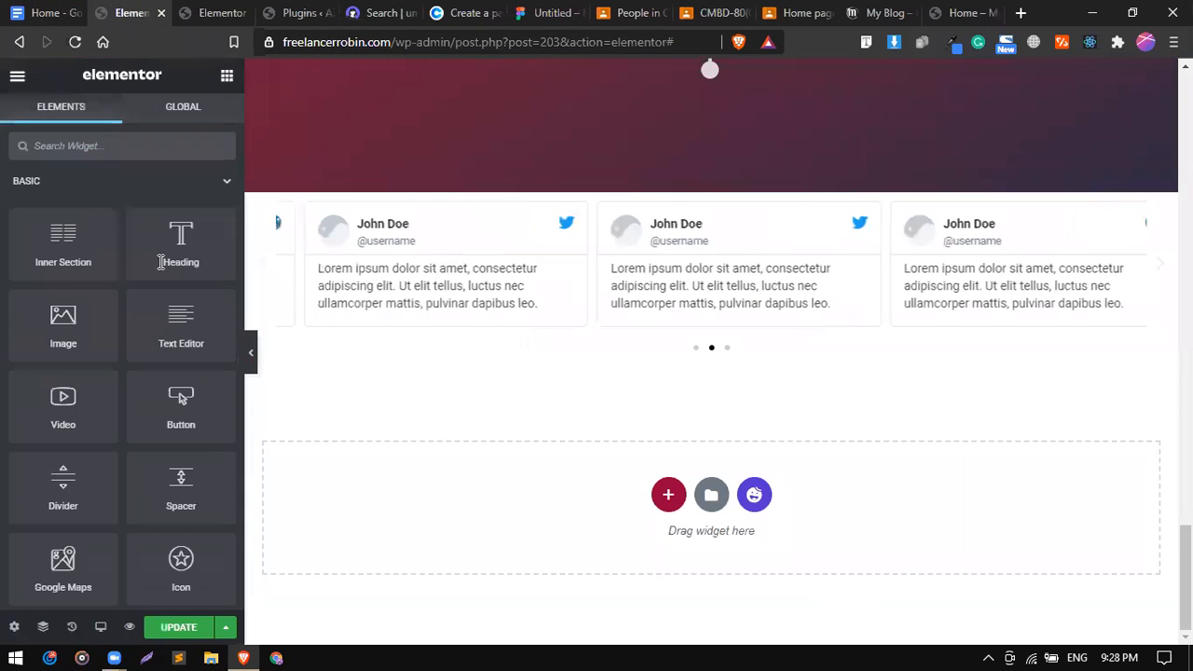
{"action": "left_click", "coordinate": [171, 634]}
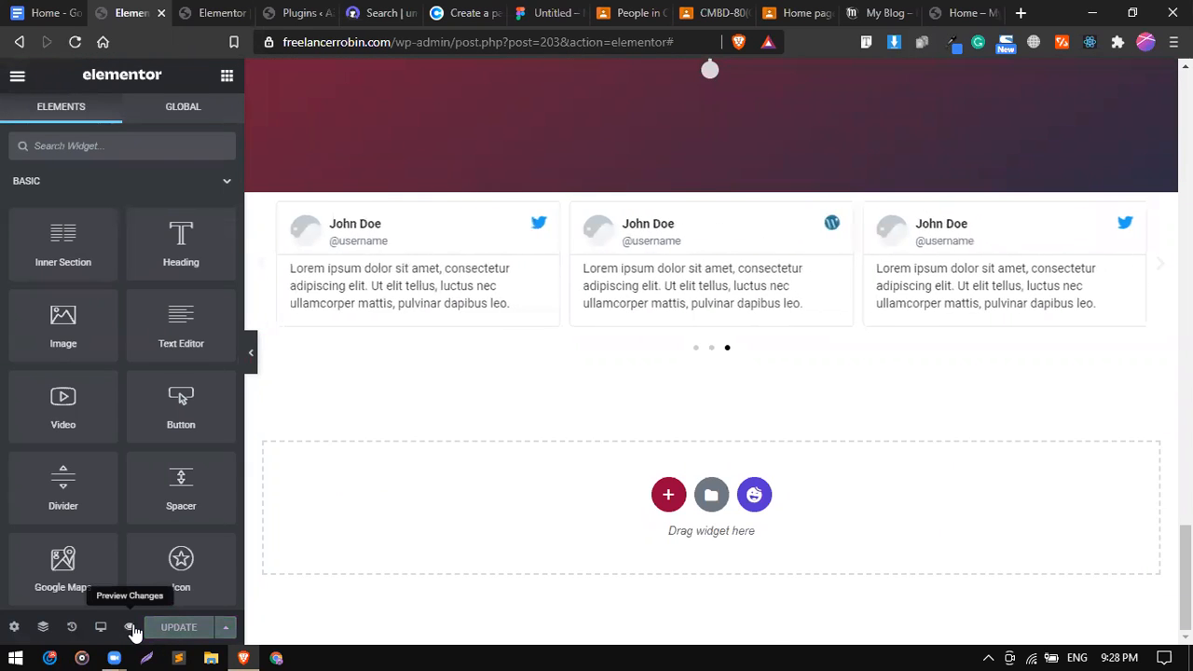
Preview the Solar Panel page down to the testimonials, then return to the footer template editor.
{"action": "left_click", "coordinate": [130, 628]}
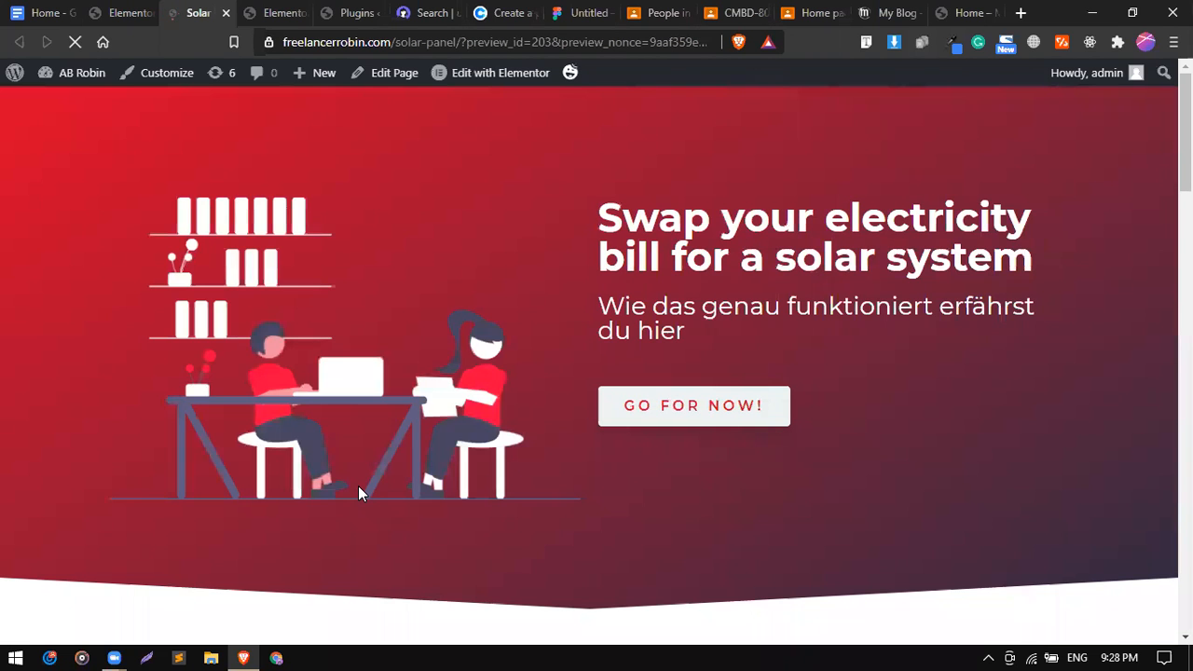
{"action": "scroll", "coordinate": [359, 492], "scroll_direction": "down", "scroll_amount": 15}
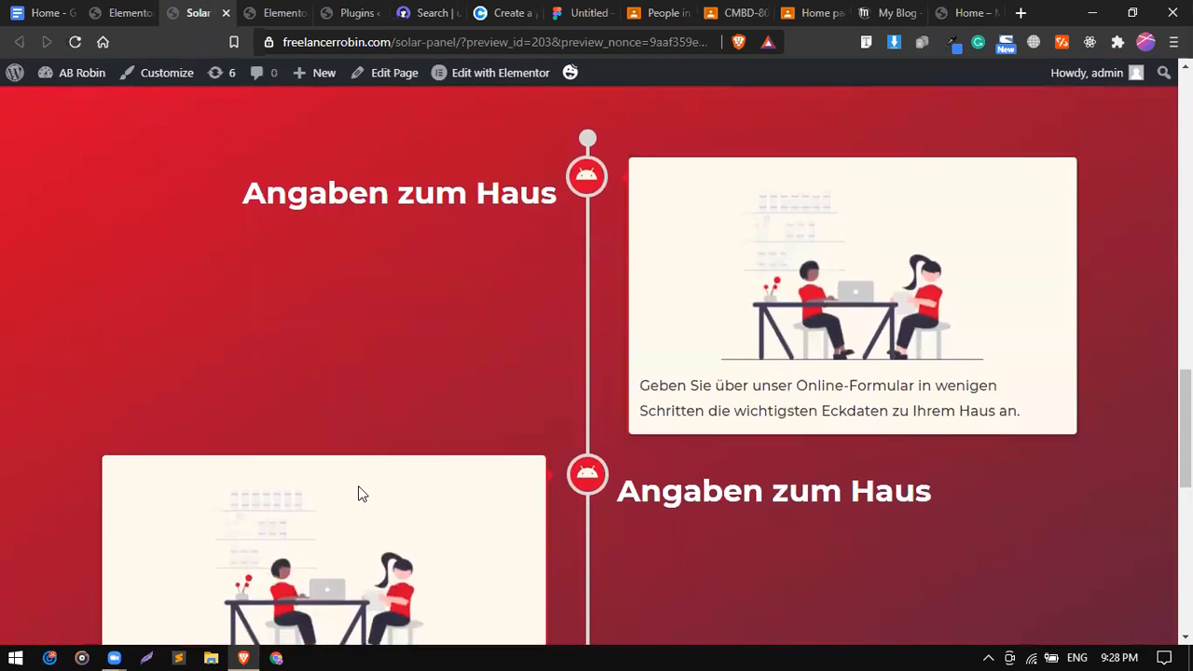
{"action": "scroll", "coordinate": [358, 492], "scroll_direction": "down", "scroll_amount": 5}
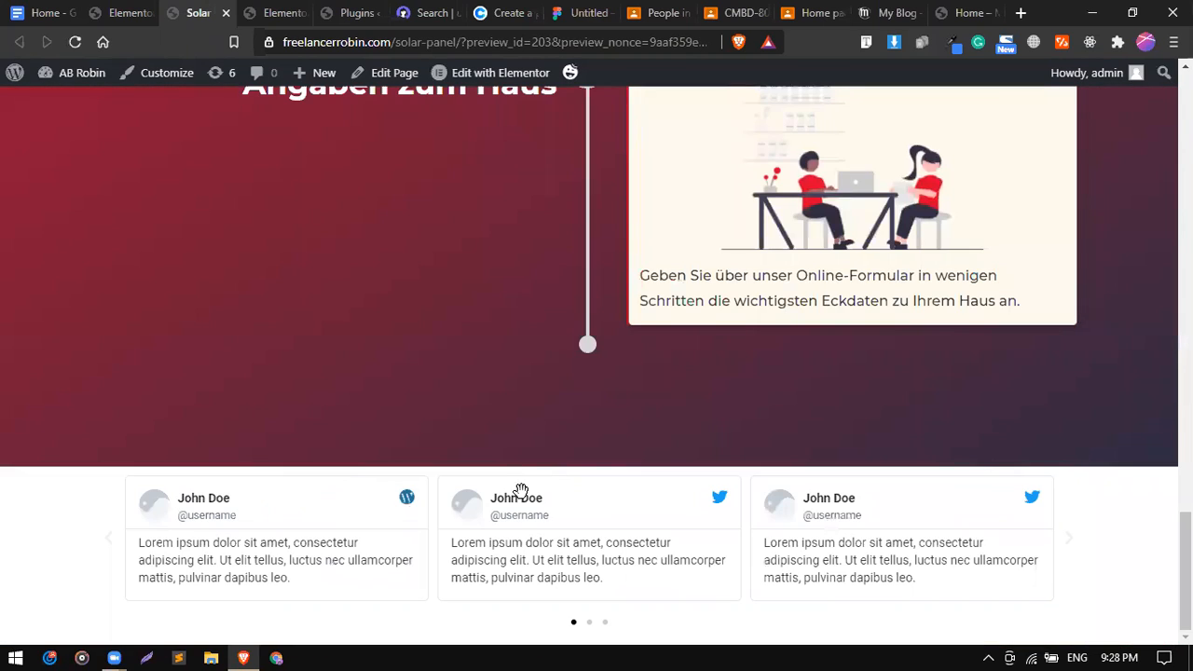
{"action": "scroll", "coordinate": [486, 435], "scroll_direction": "up", "scroll_amount": 10}
{"action": "left_click", "coordinate": [275, 9]}
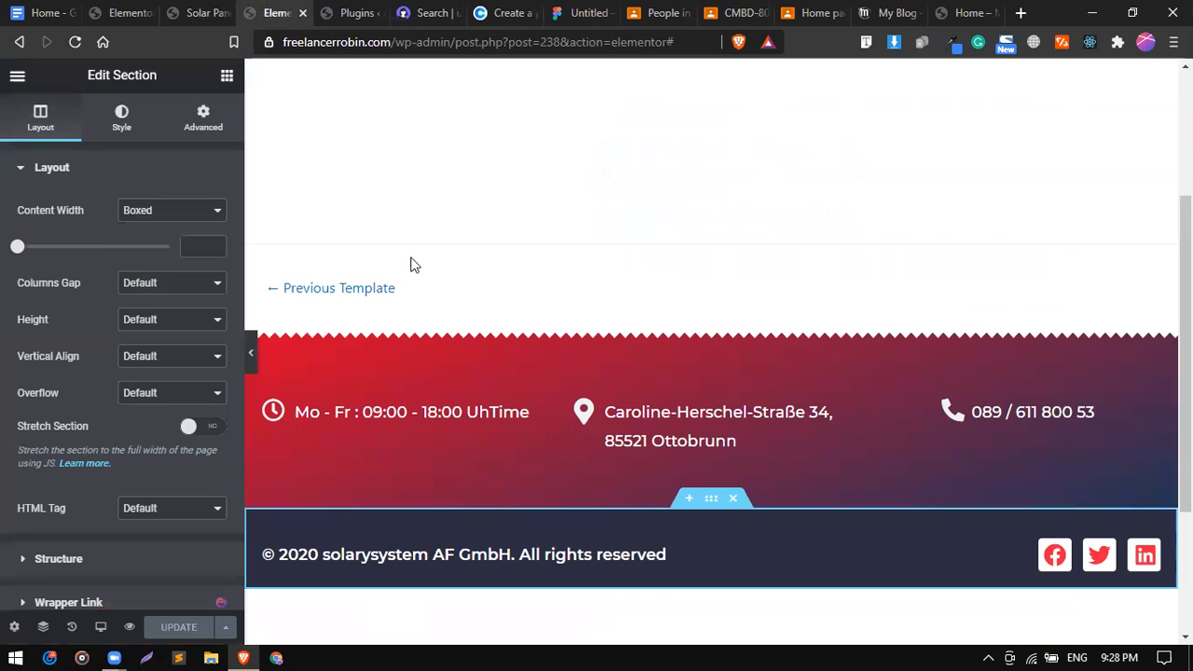
Change the Solar Panel page layout from Elementor Canvas to Elementor Full Width and update.
{"action": "left_click", "coordinate": [206, 24]}
{"action": "left_click", "coordinate": [125, 13]}
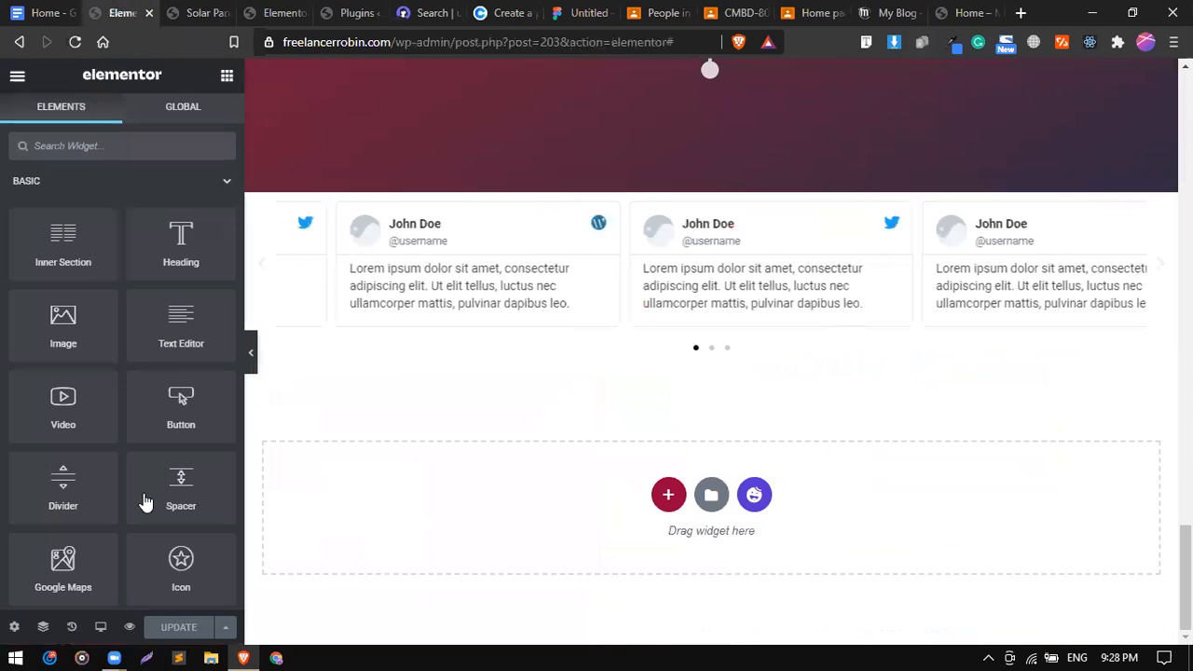
{"action": "left_click", "coordinate": [14, 627]}
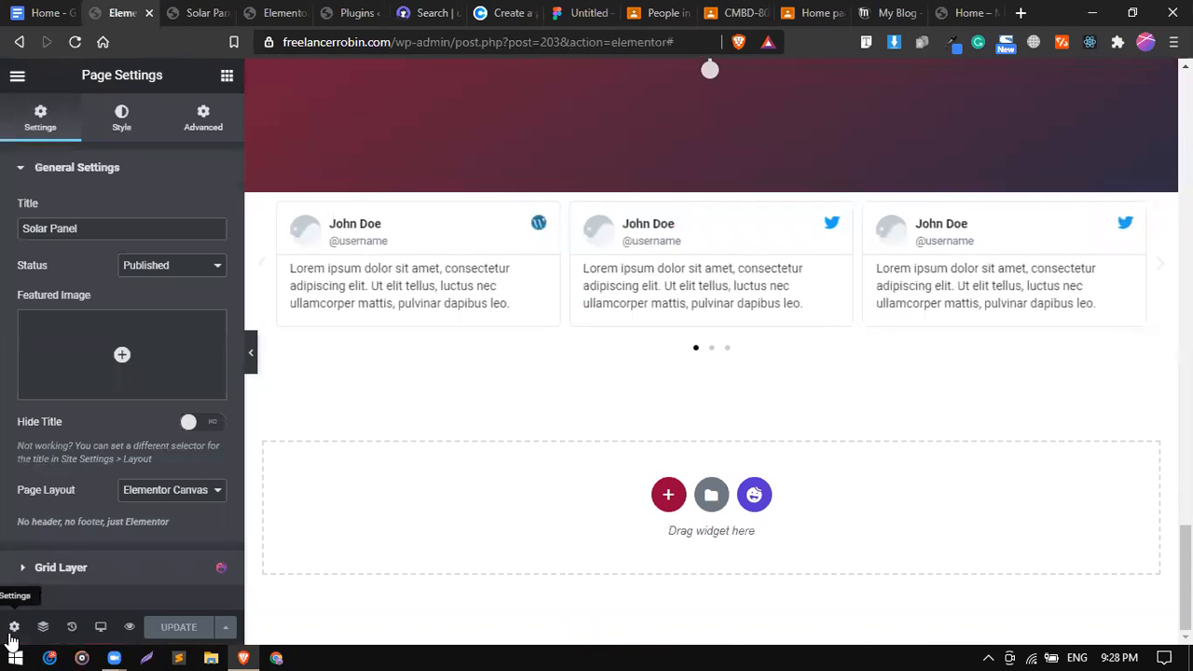
{"action": "scroll", "coordinate": [269, 469], "scroll_direction": "up", "scroll_amount": 5}
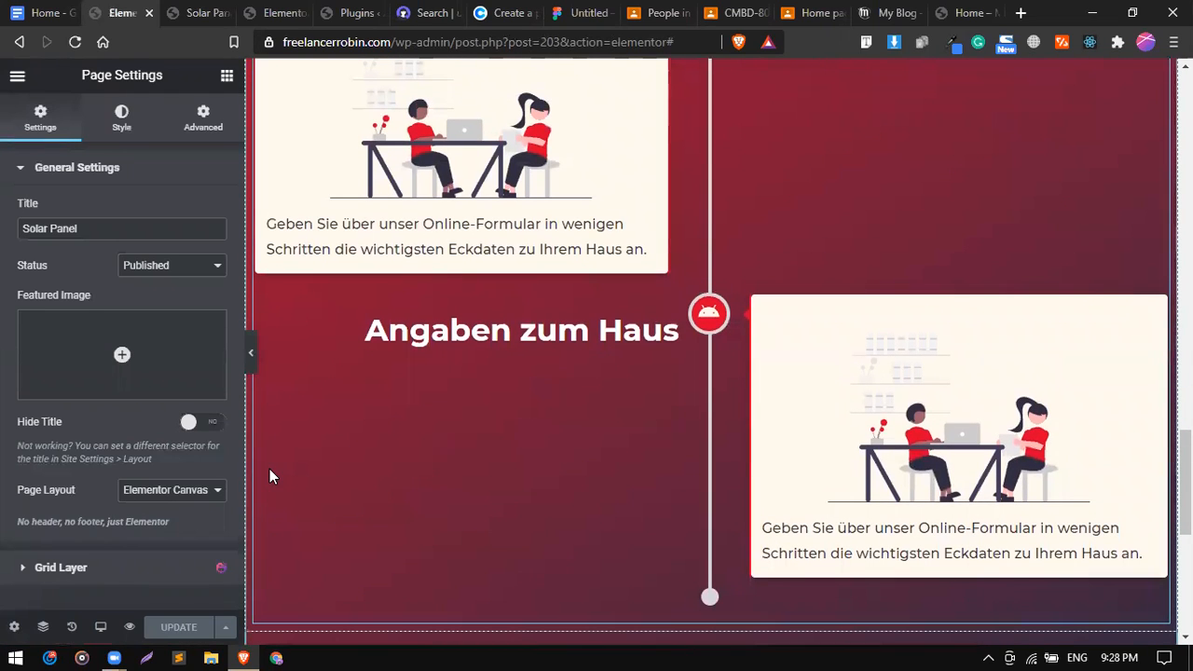
{"action": "left_click", "coordinate": [173, 492]}
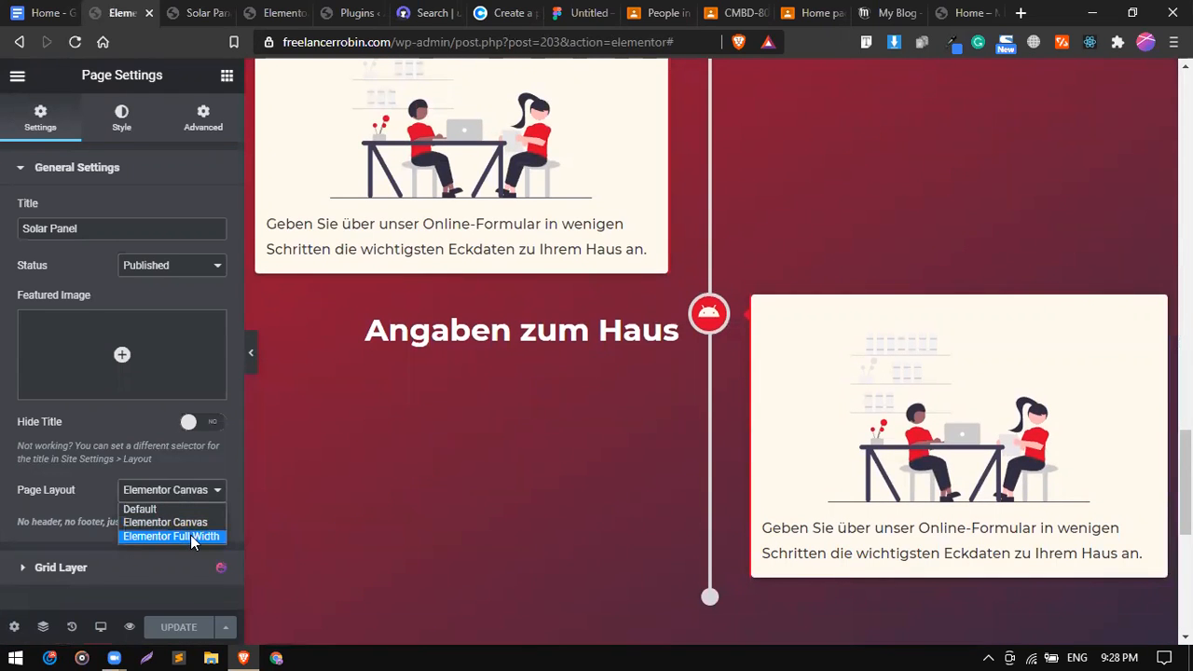
{"action": "left_click", "coordinate": [191, 536]}
{"action": "left_click", "coordinate": [185, 623]}
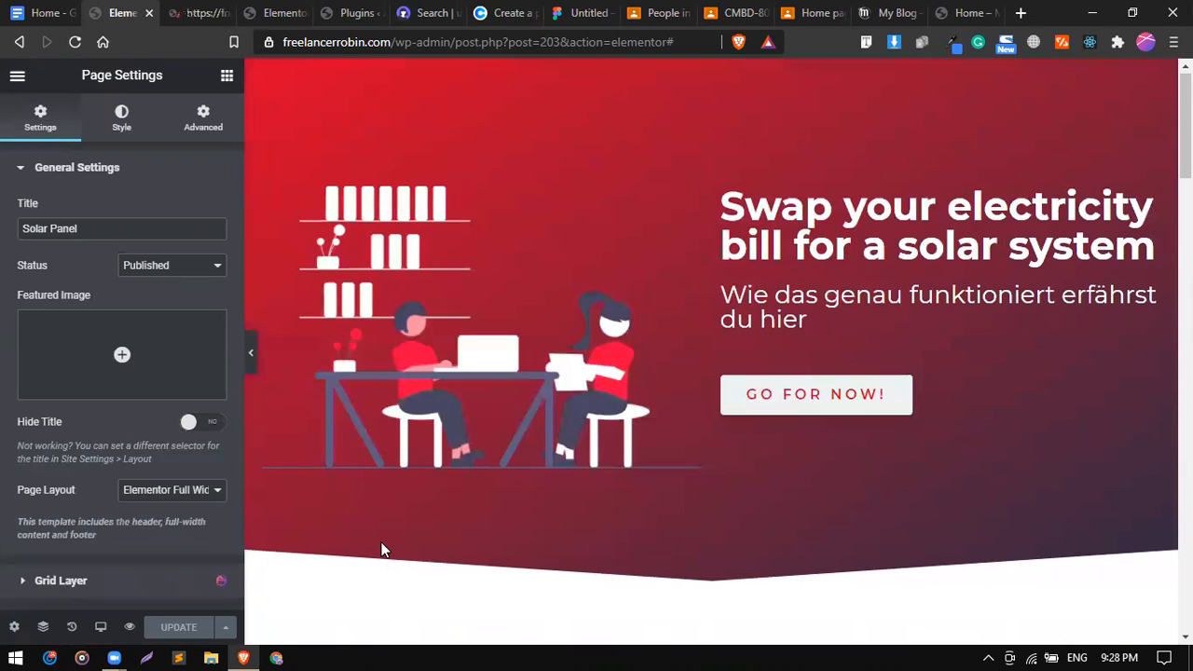
{"action": "scroll", "coordinate": [382, 545], "scroll_direction": "down", "scroll_amount": 7}
{"action": "scroll", "coordinate": [381, 551], "scroll_direction": "down", "scroll_amount": 10}
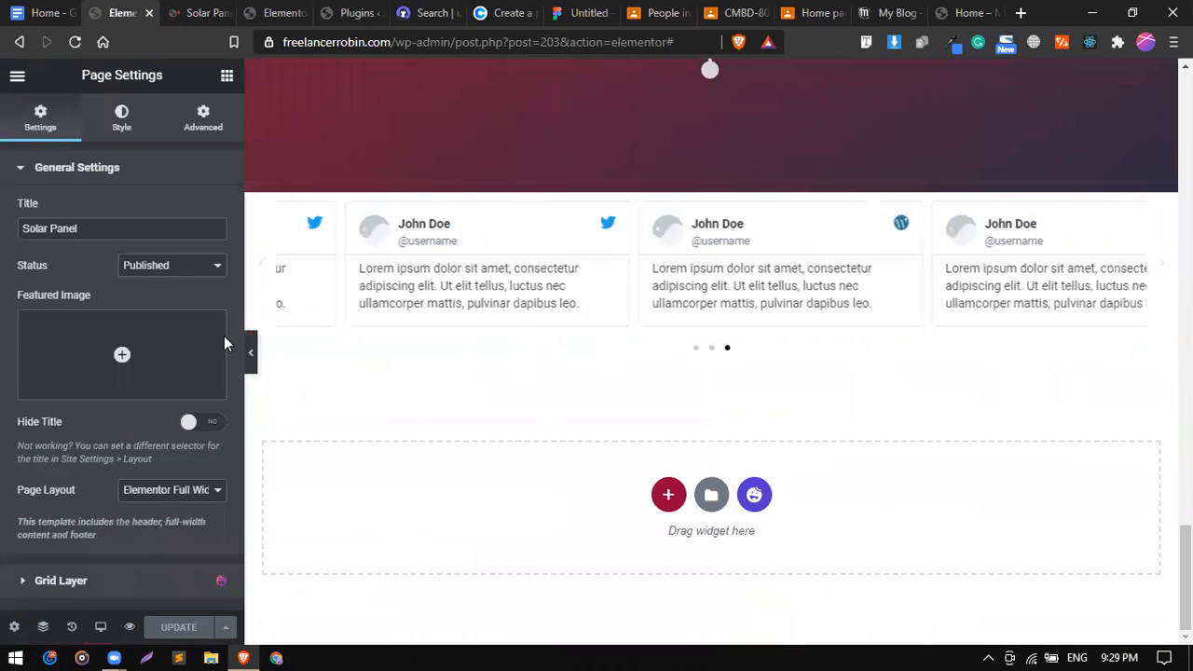
Check the refreshed Solar Panel preview, scrolling to the new contact-and-copyright footer and back.
{"action": "left_click", "coordinate": [192, 8]}
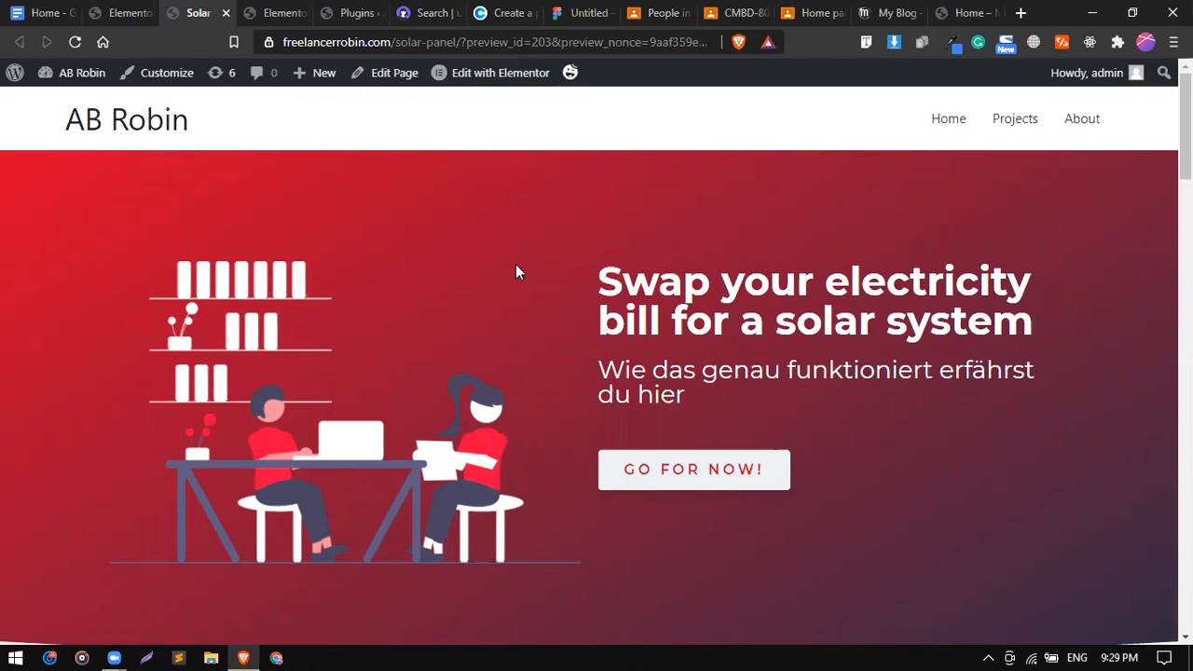
{"action": "scroll", "coordinate": [519, 271], "scroll_direction": "down", "scroll_amount": 15}
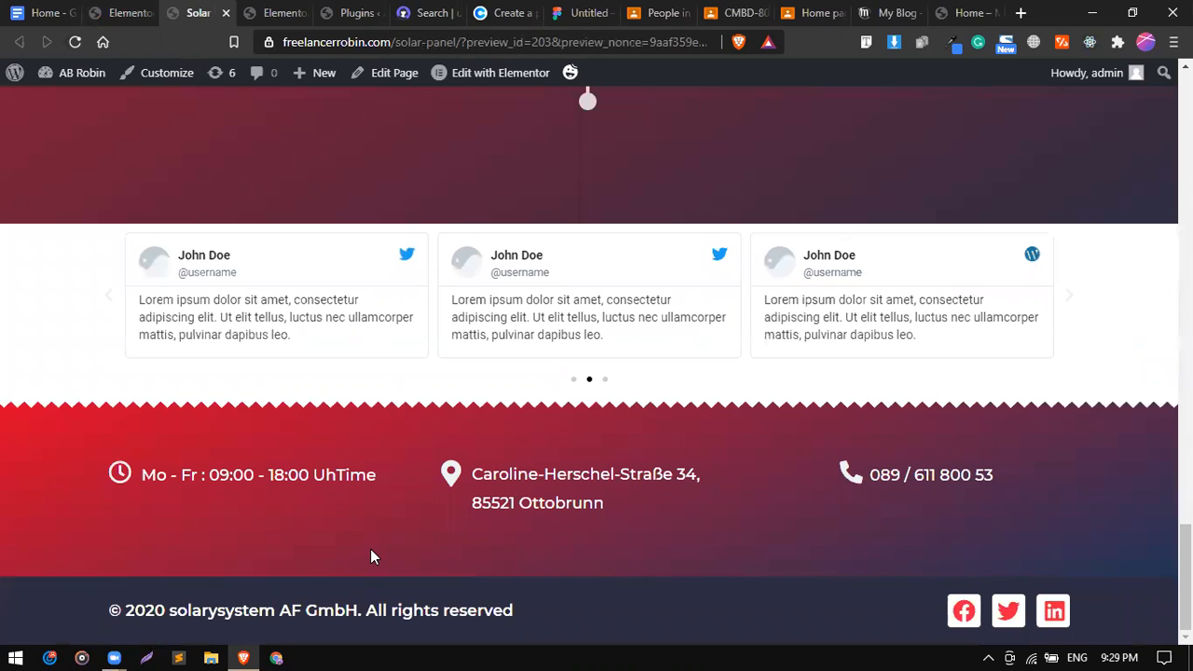
{"action": "scroll", "coordinate": [371, 552], "scroll_direction": "up", "scroll_amount": 15}
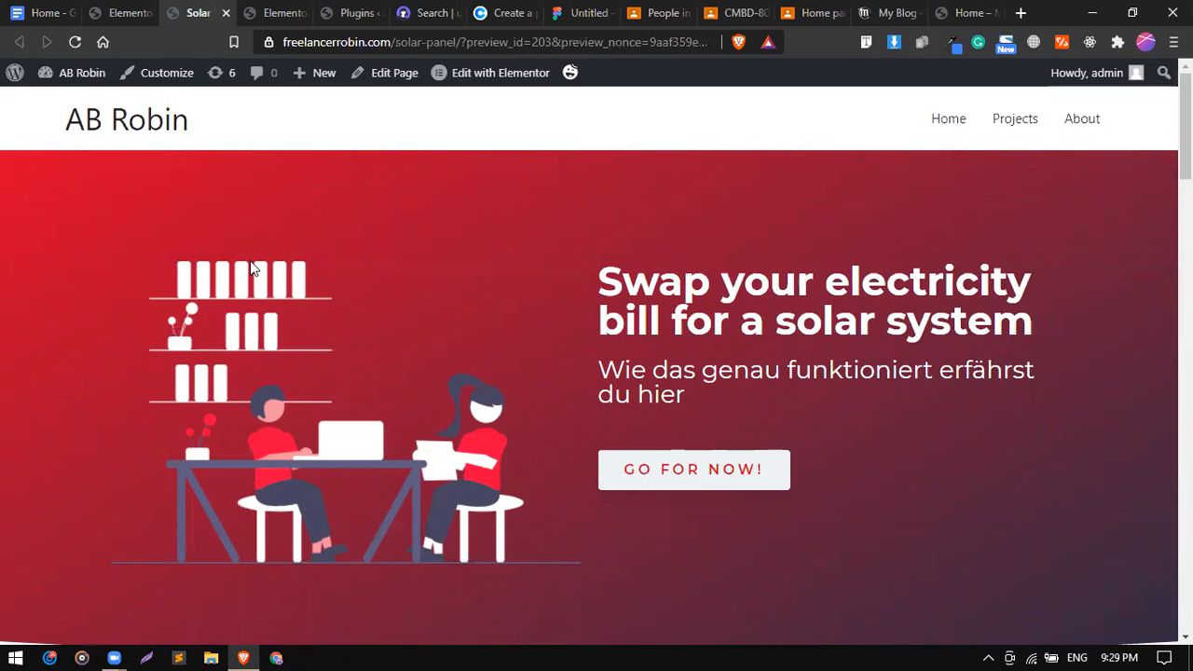
Go from the Solar Panel preview to the WordPress dashboard.
{"action": "left_click", "coordinate": [119, 14]}
{"action": "left_click", "coordinate": [198, 13]}
{"action": "left_click", "coordinate": [262, 13]}
{"action": "left_click", "coordinate": [197, 13]}
{"action": "mouse_move", "coordinate": [76, 75]}
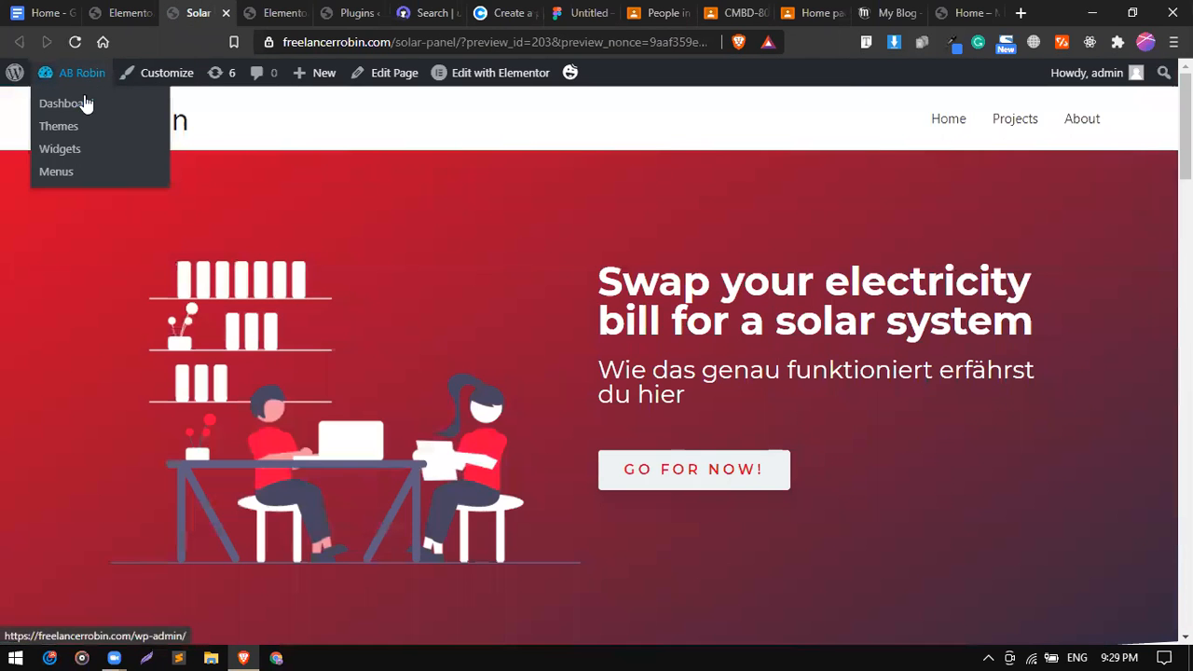
{"action": "left_click", "coordinate": [84, 104]}
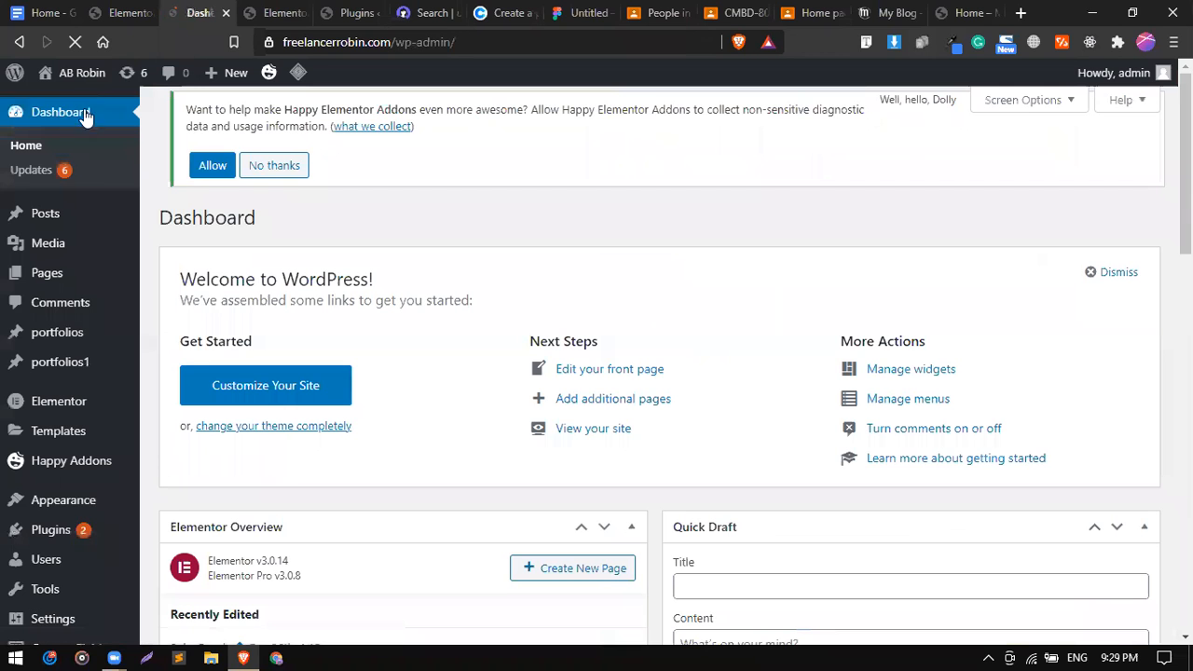
Add a new Header template named Main_Header and create it.
{"action": "mouse_move", "coordinate": [65, 528]}
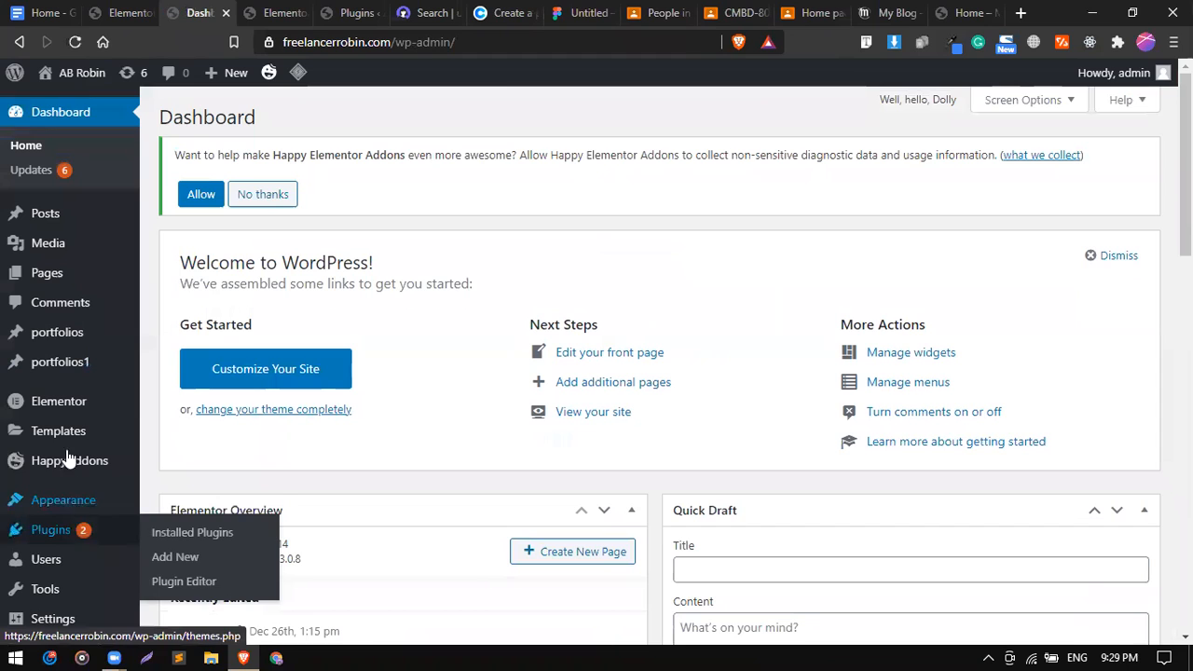
{"action": "mouse_move", "coordinate": [72, 434]}
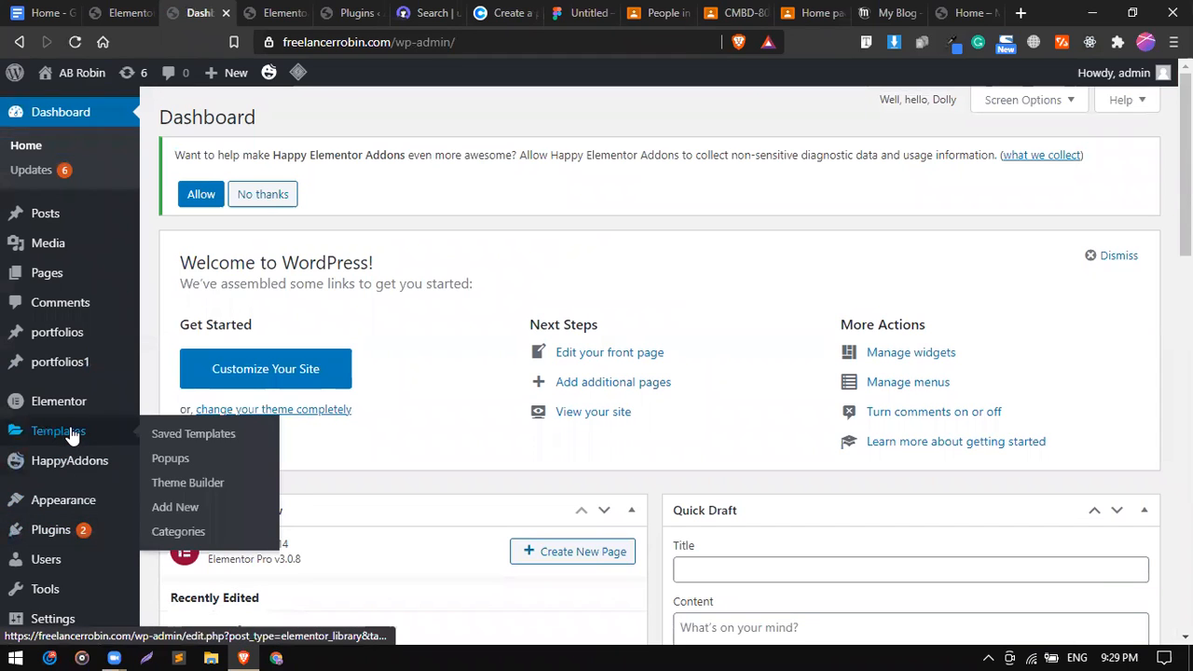
{"action": "left_click", "coordinate": [184, 513]}
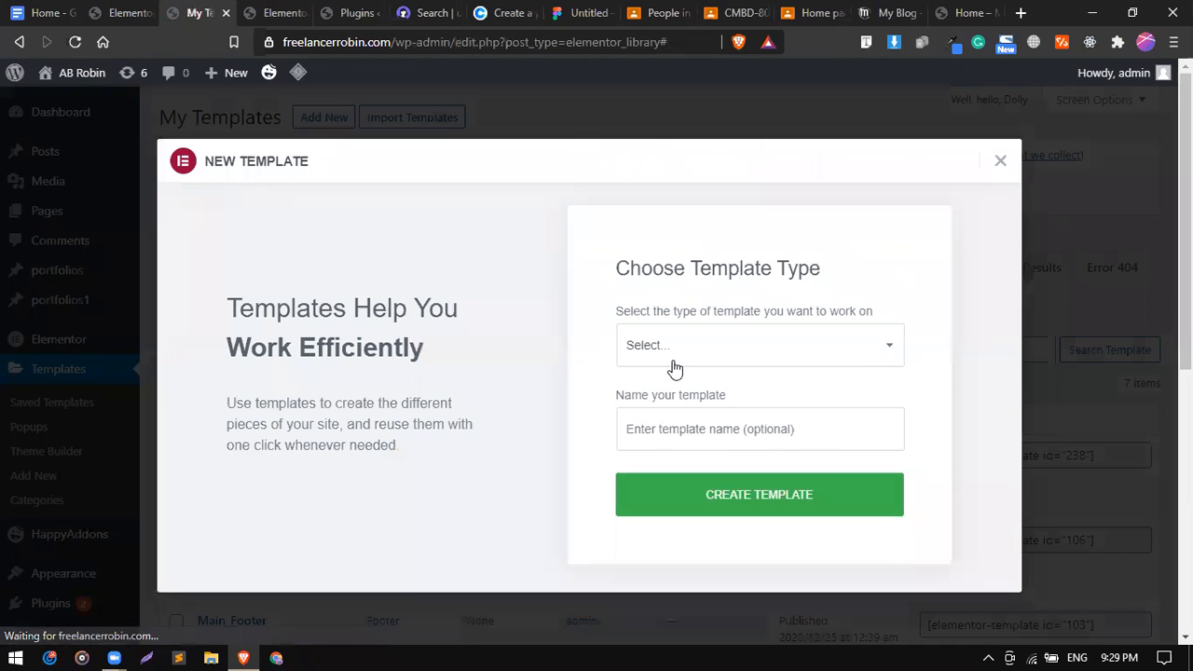
{"action": "left_click", "coordinate": [673, 363]}
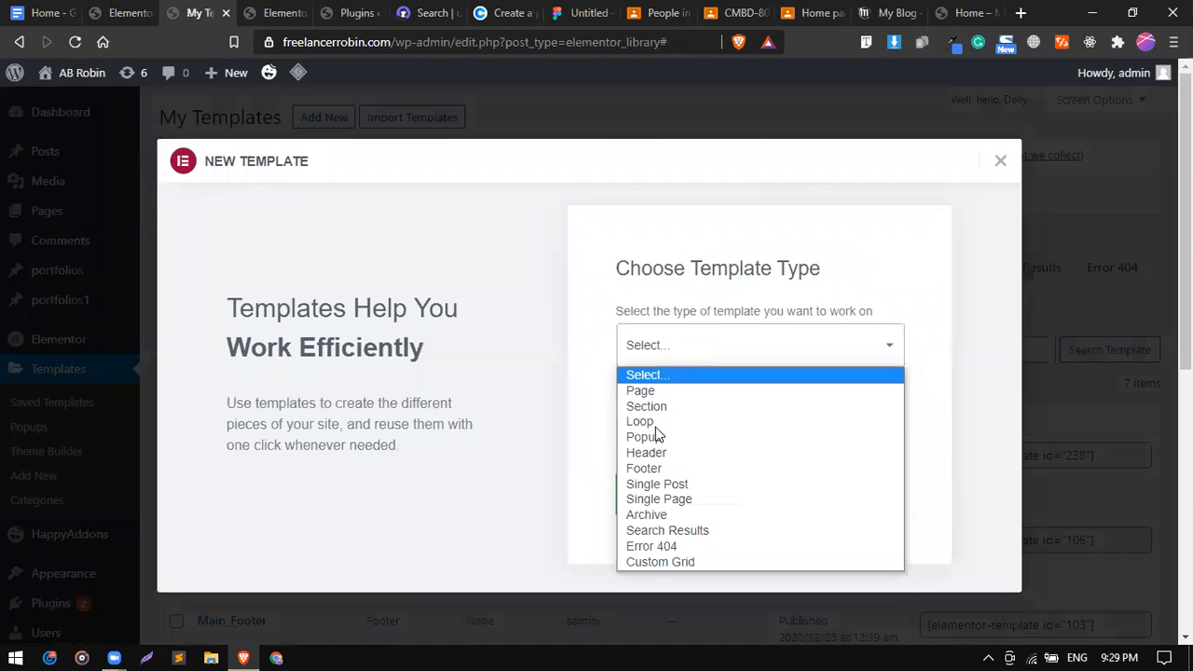
{"action": "left_click", "coordinate": [658, 454]}
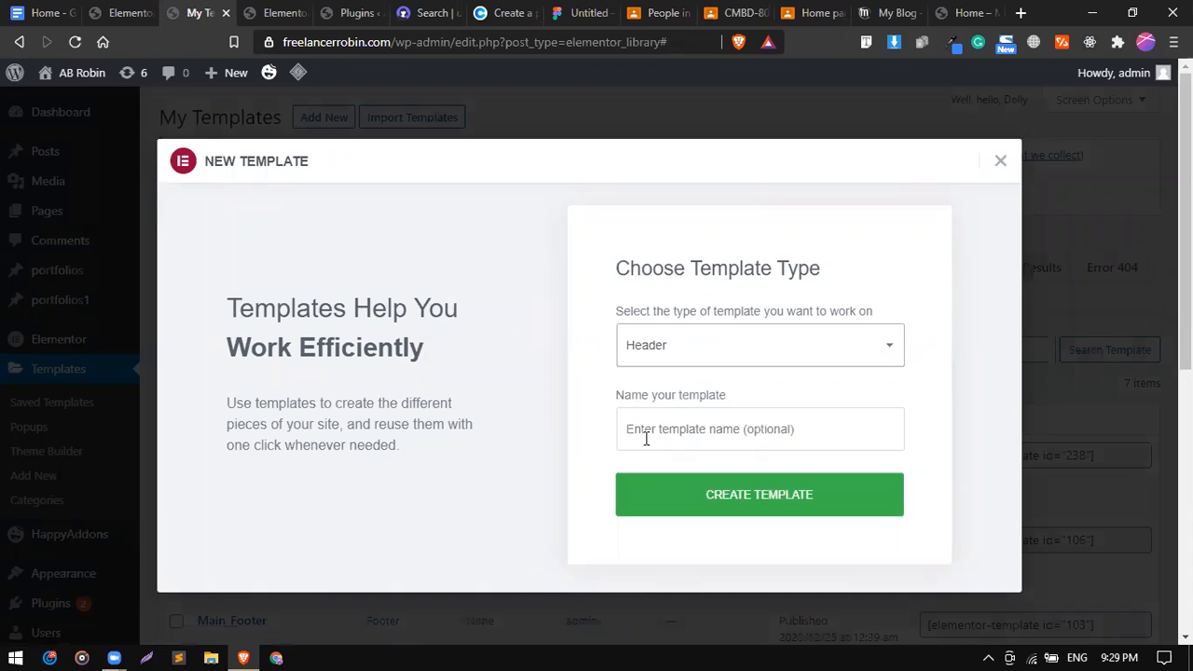
{"action": "left_click", "coordinate": [646, 438]}
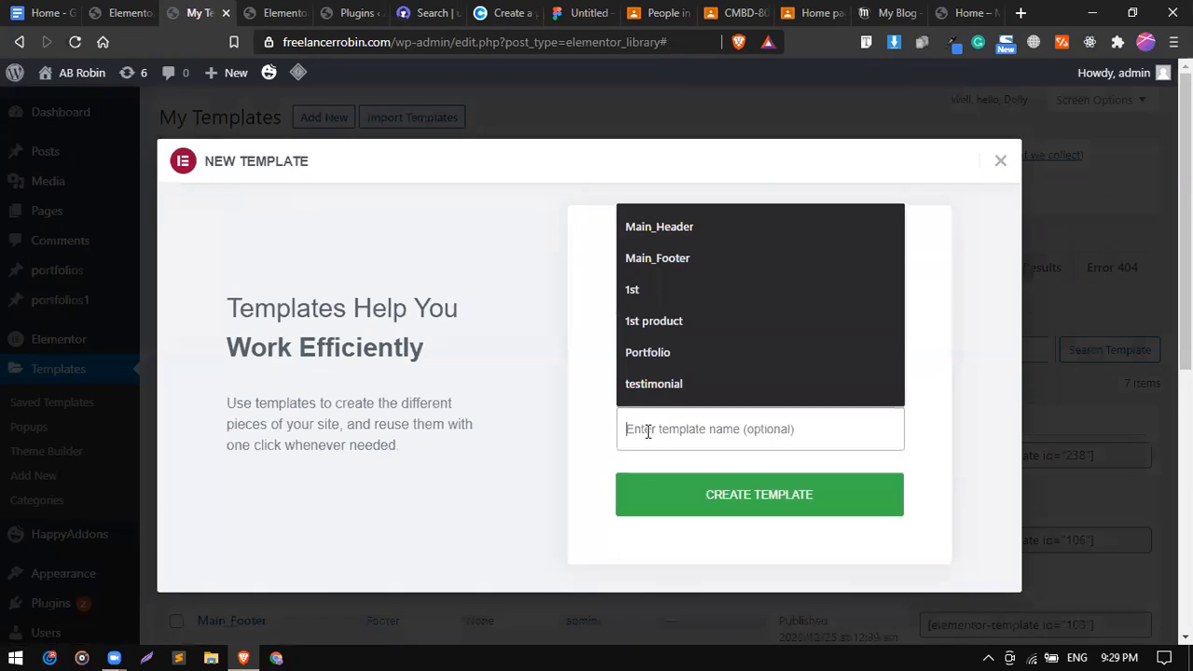
{"action": "left_click", "coordinate": [660, 228]}
{"action": "left_click", "coordinate": [668, 497]}
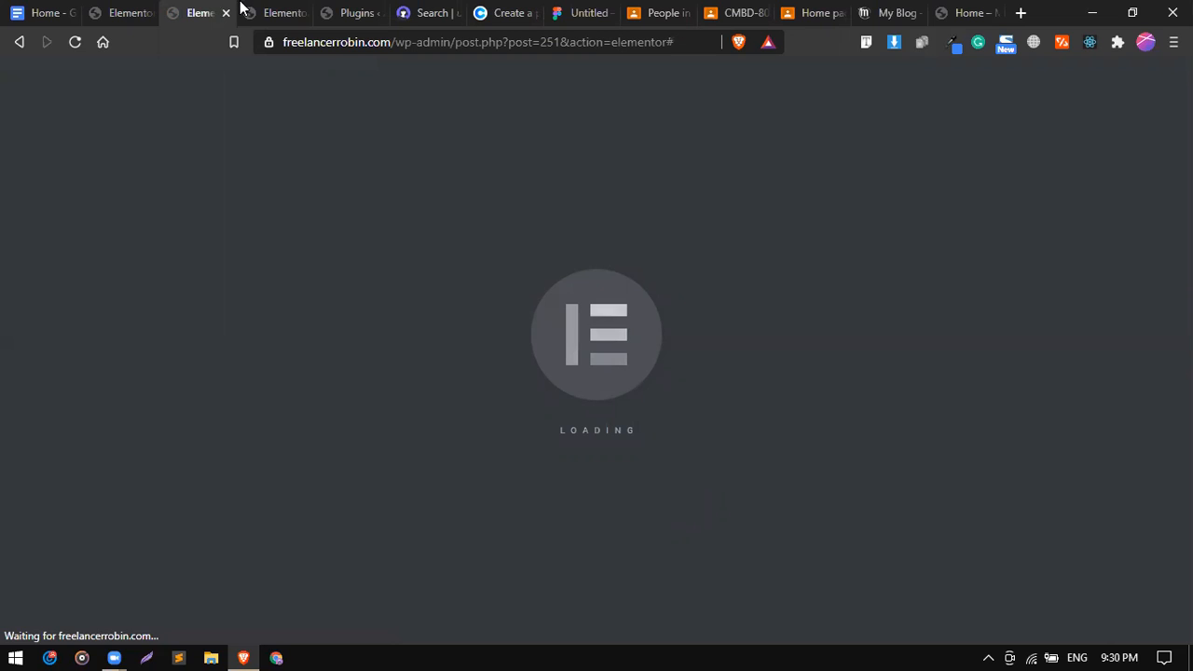
Glance at the footer template, browse the library's Header blocks, then close the library.
{"action": "left_click", "coordinate": [280, 12]}
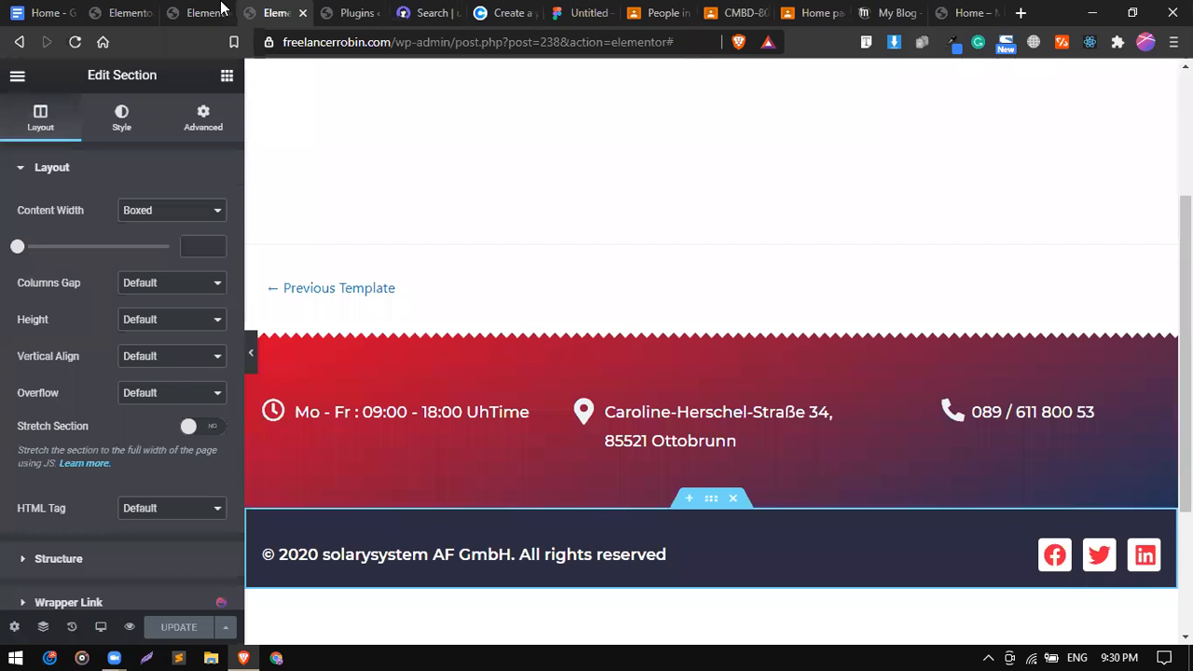
{"action": "left_click", "coordinate": [177, 7]}
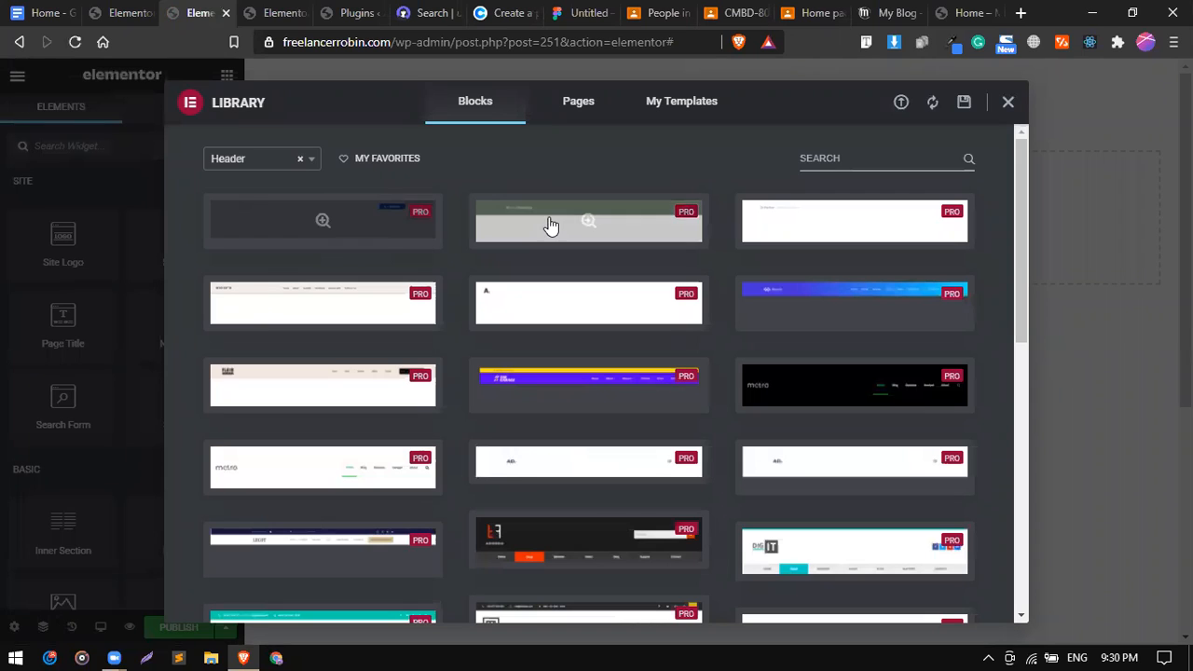
{"action": "scroll", "coordinate": [535, 467], "scroll_direction": "down", "scroll_amount": 3}
{"action": "scroll", "coordinate": [818, 186], "scroll_direction": "up", "scroll_amount": 3}
{"action": "left_click", "coordinate": [1008, 104]}
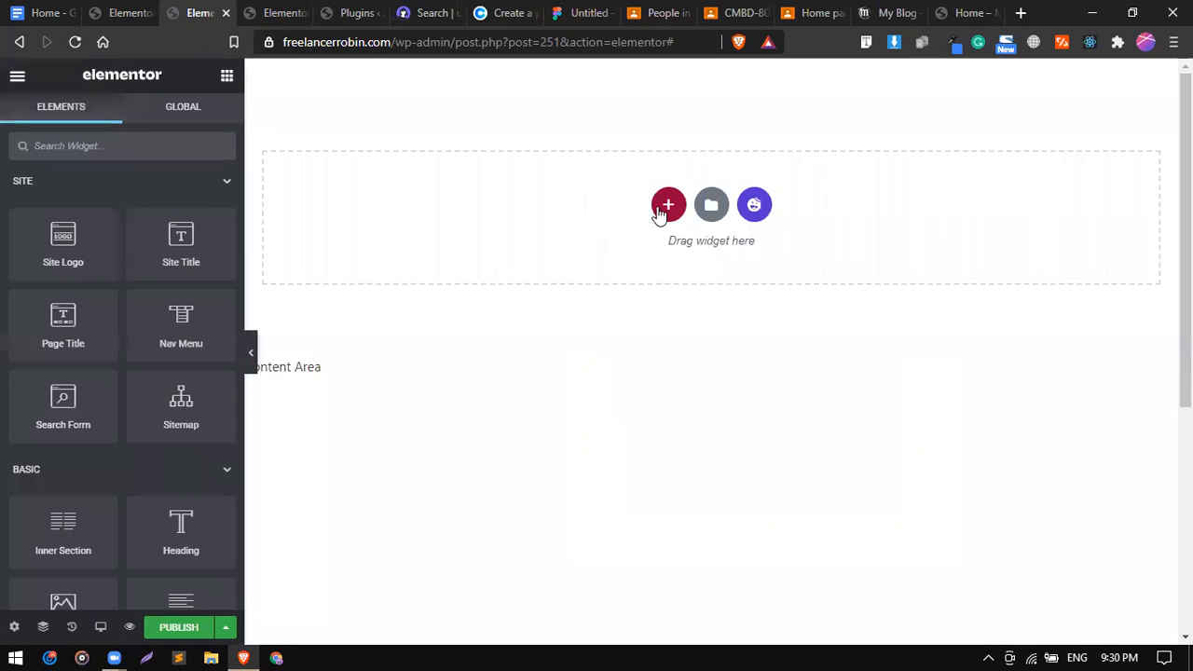
Add a one-column section at the top of the header, undoing an accidental inner section.
{"action": "left_click", "coordinate": [665, 209]}
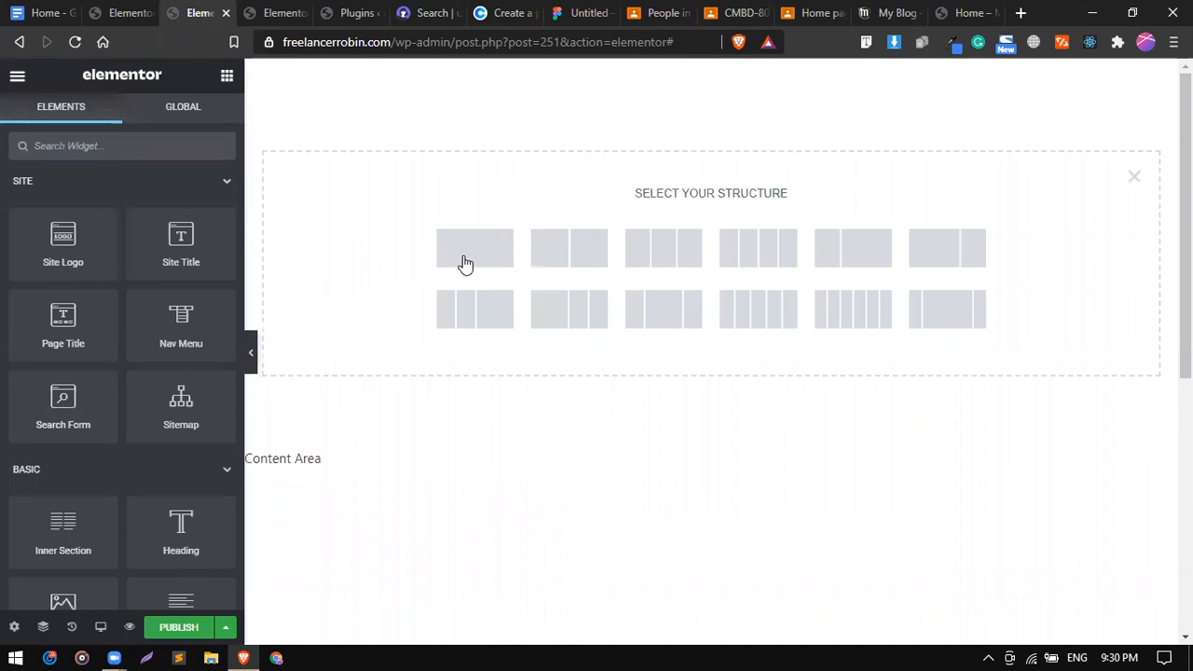
{"action": "left_click", "coordinate": [446, 250]}
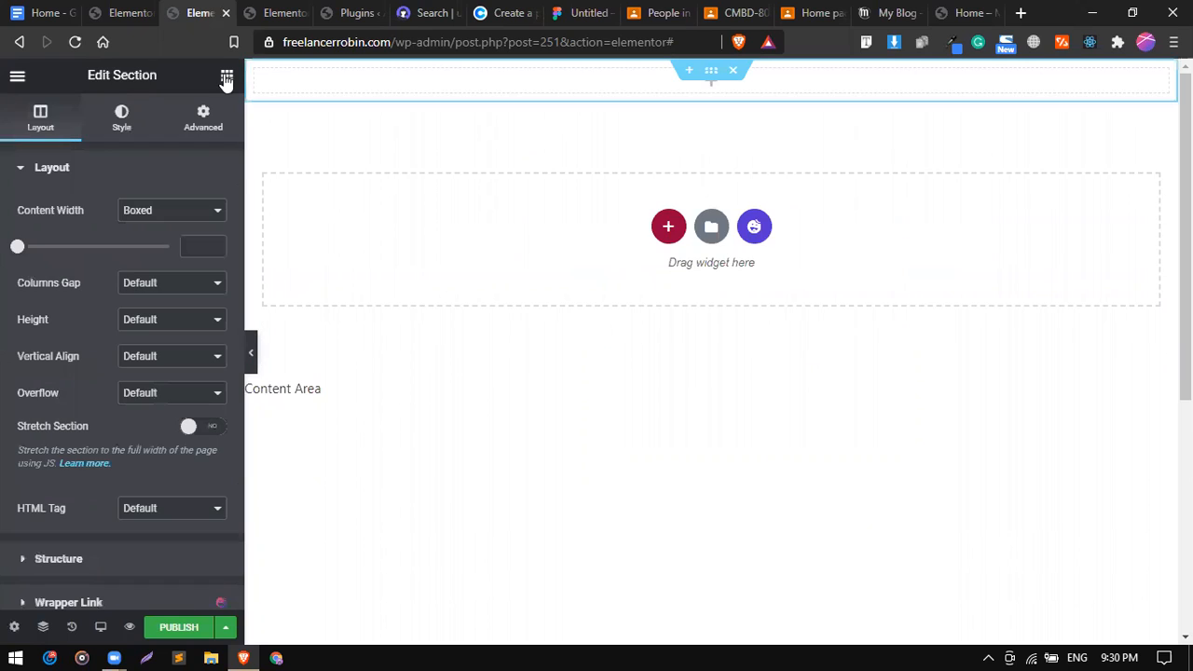
{"action": "left_click", "coordinate": [226, 81]}
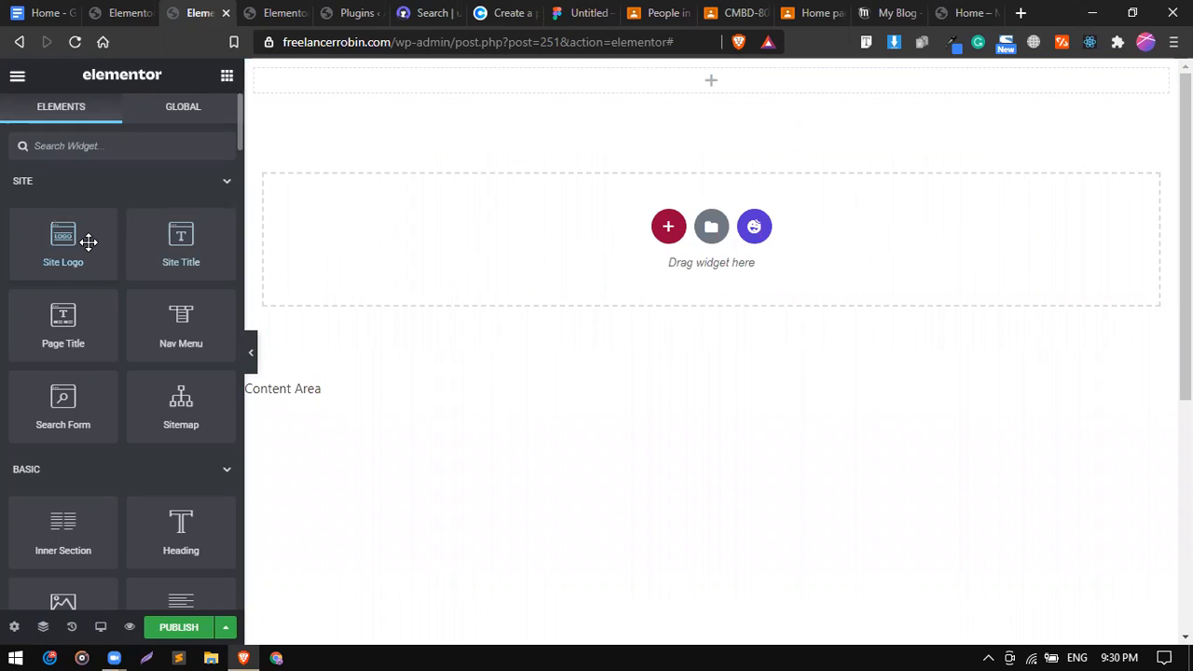
{"action": "scroll", "coordinate": [65, 374], "scroll_direction": "down", "scroll_amount": 2}
{"action": "left_click_drag", "start_coordinate": [65, 374], "coordinate": [515, 86]}
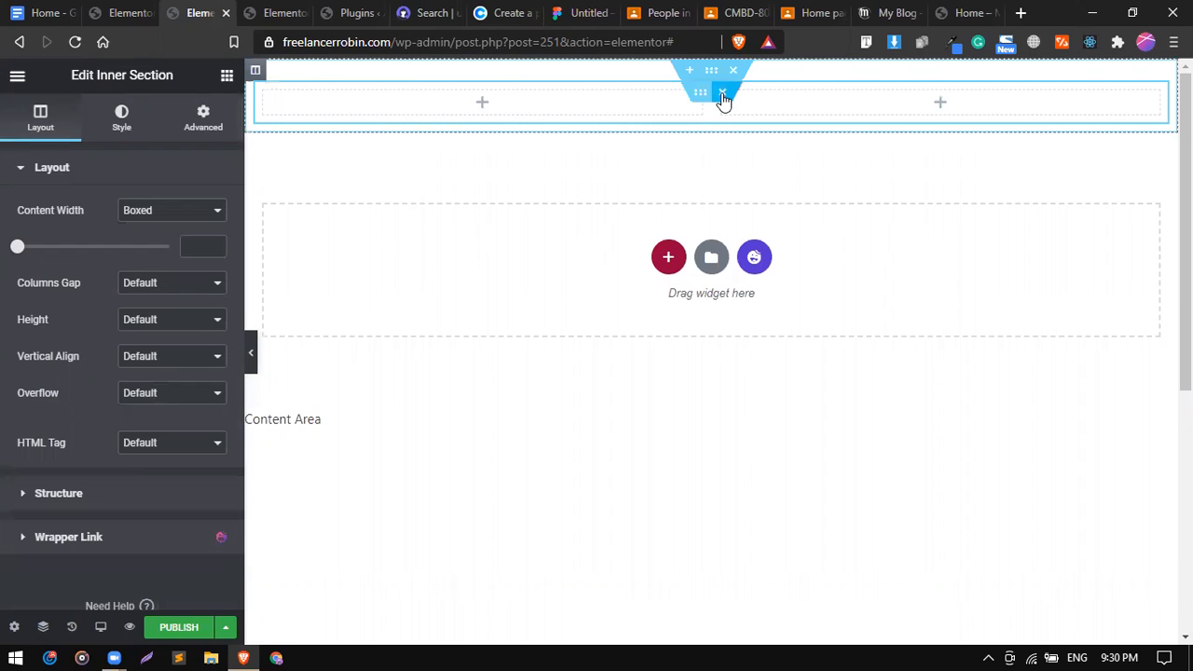
{"action": "key", "text": "ctrl+z"}
Add a second column to the section and drag the divider to narrow the left column.
{"action": "right_click", "coordinate": [261, 73]}
{"action": "left_click", "coordinate": [329, 152]}
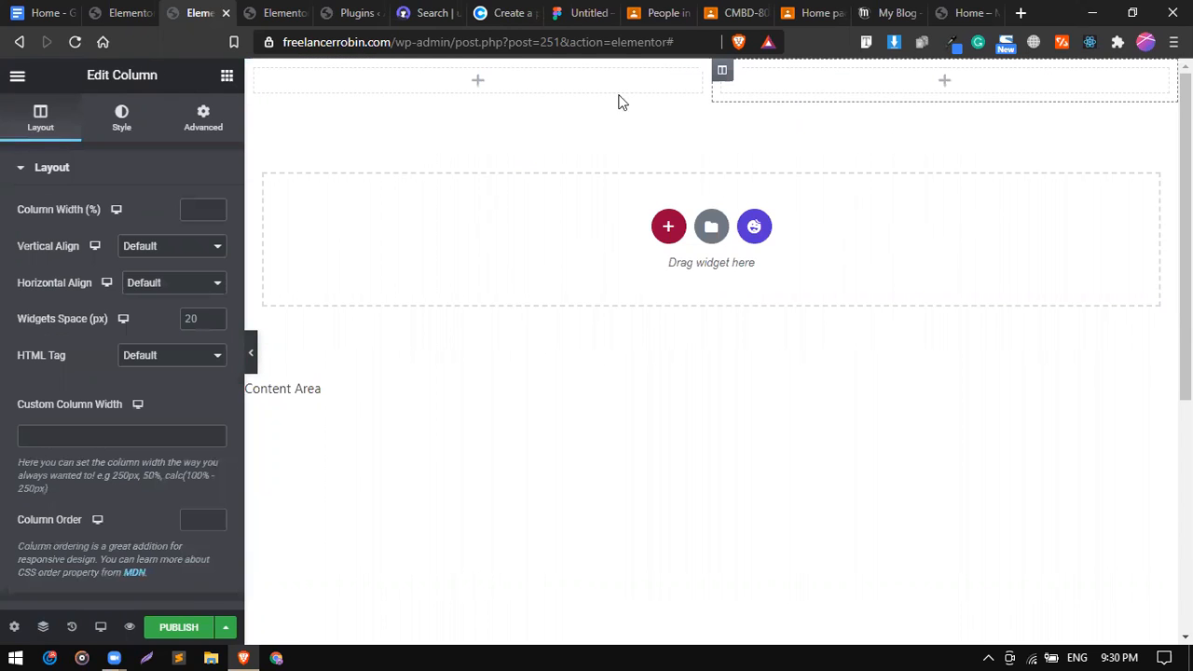
{"action": "left_click_drag", "start_coordinate": [589, 83], "coordinate": [391, 80]}
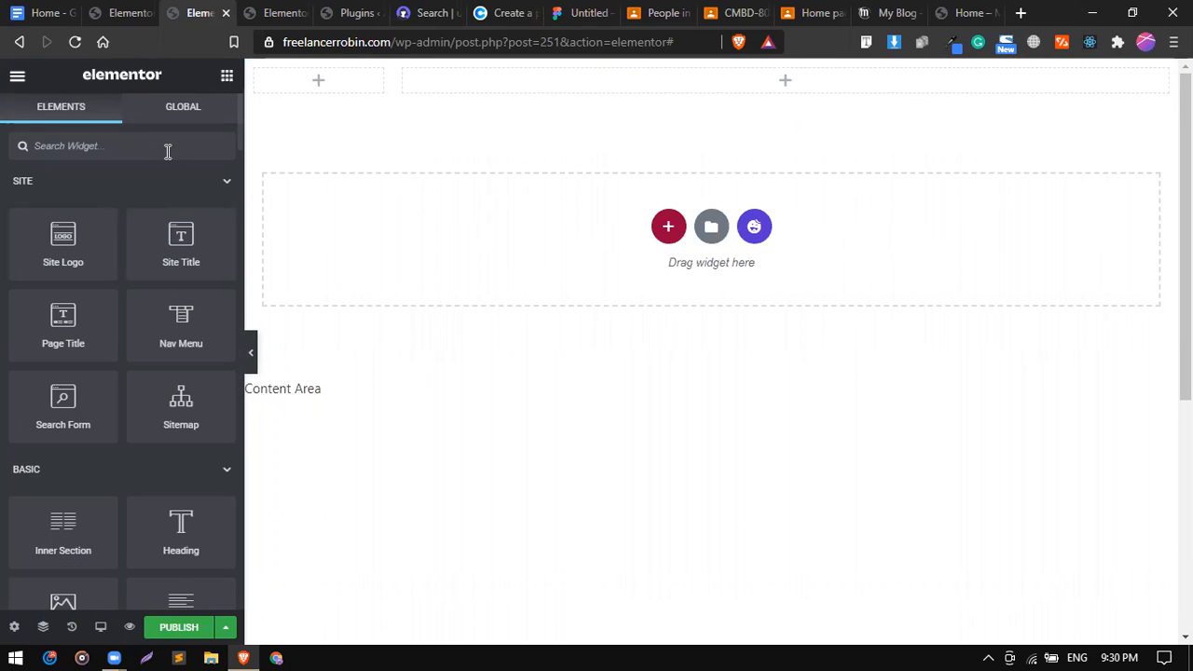
{"action": "left_click", "coordinate": [168, 147]}
Place a right-aligned Nav Menu showing Main Menu in the wide column, and a Heading in the left column.
{"action": "type", "text": "nav"}
{"action": "left_click_drag", "start_coordinate": [189, 207], "coordinate": [859, 97]}
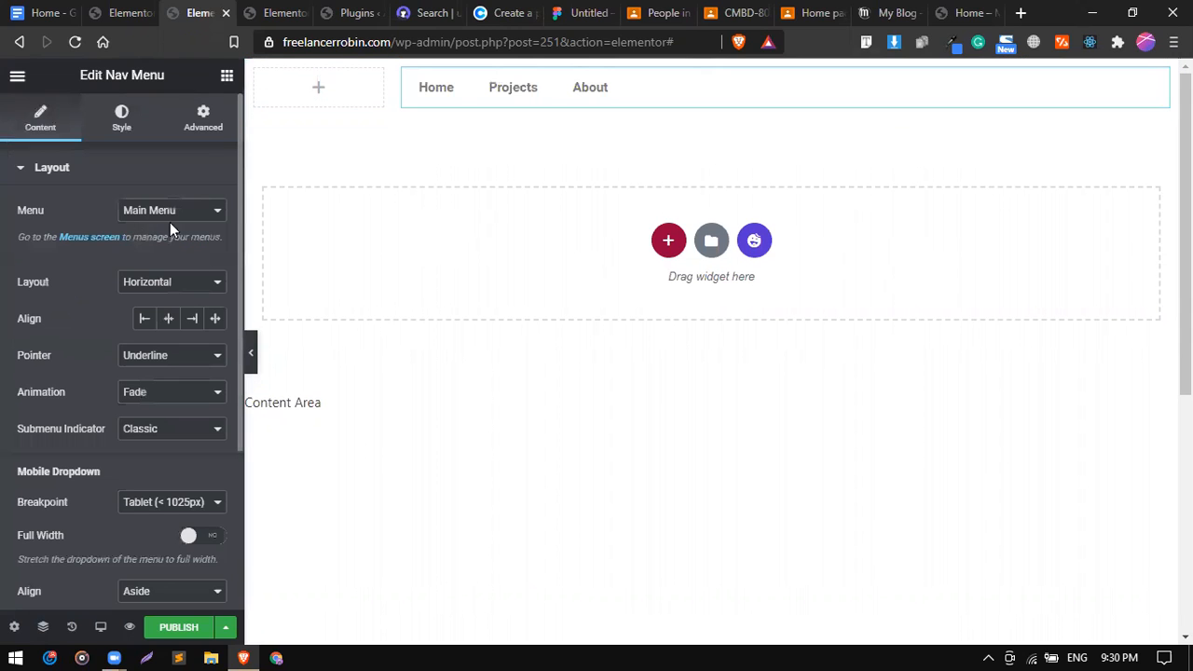
{"action": "left_click", "coordinate": [194, 319]}
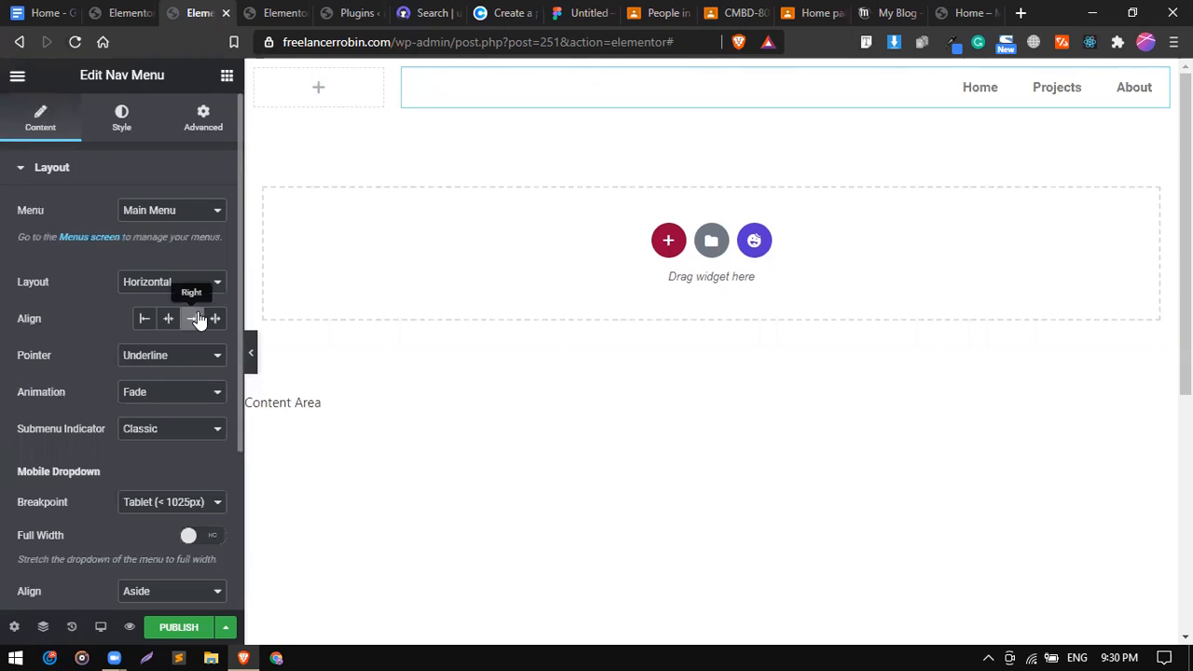
{"action": "left_click", "coordinate": [161, 215]}
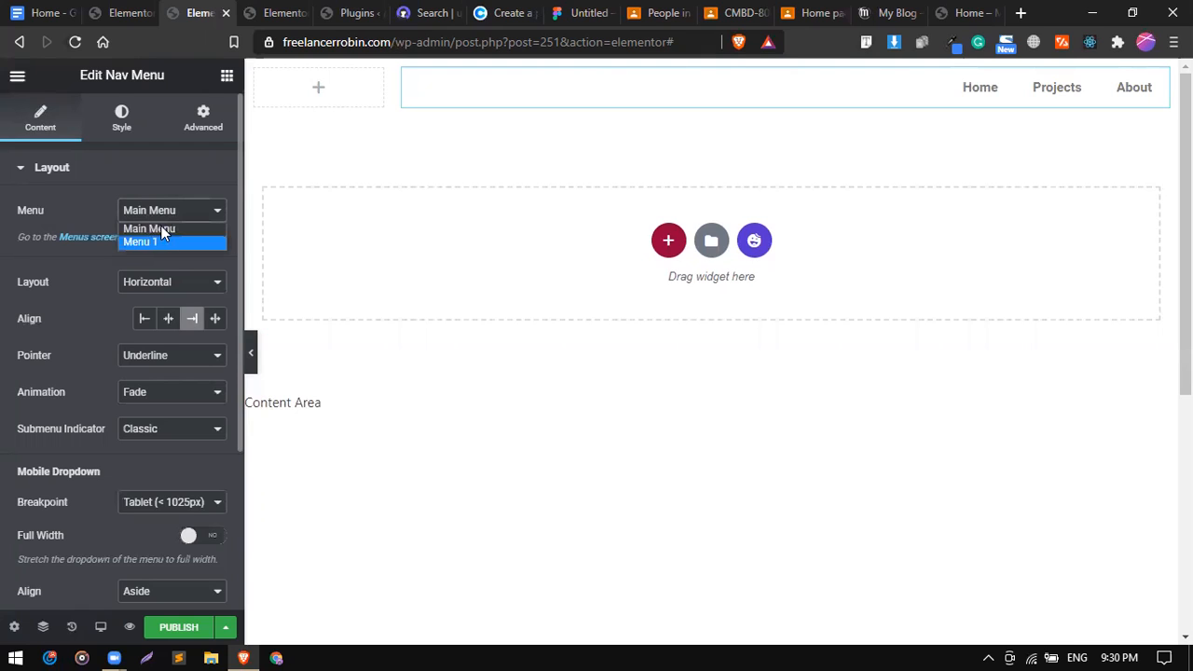
{"action": "left_click", "coordinate": [300, 199]}
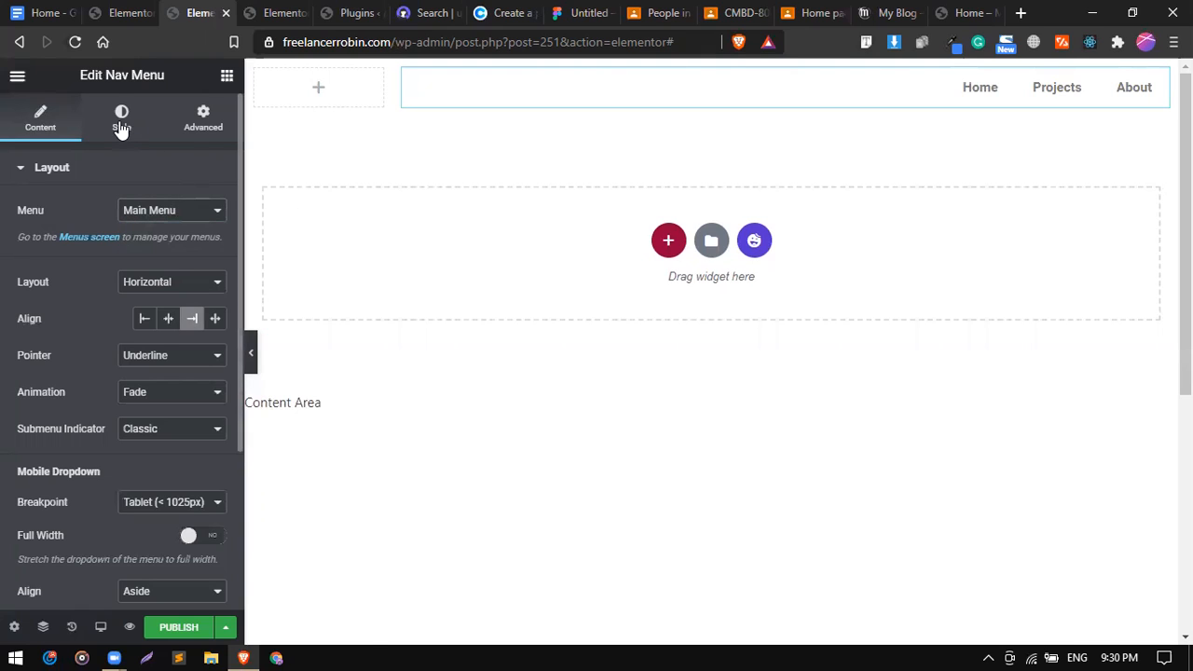
{"action": "left_click", "coordinate": [322, 91]}
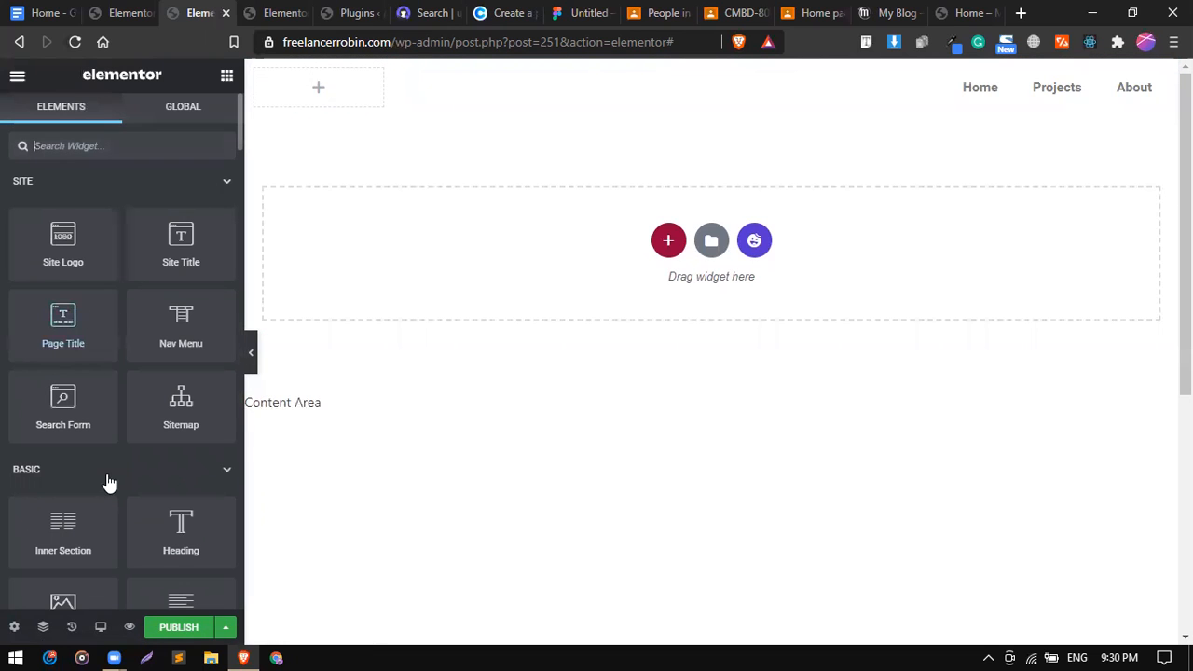
{"action": "left_click_drag", "start_coordinate": [172, 516], "coordinate": [325, 78]}
Replace the heading's placeholder text with SOLAR.
{"action": "triple_click", "coordinate": [160, 227]}
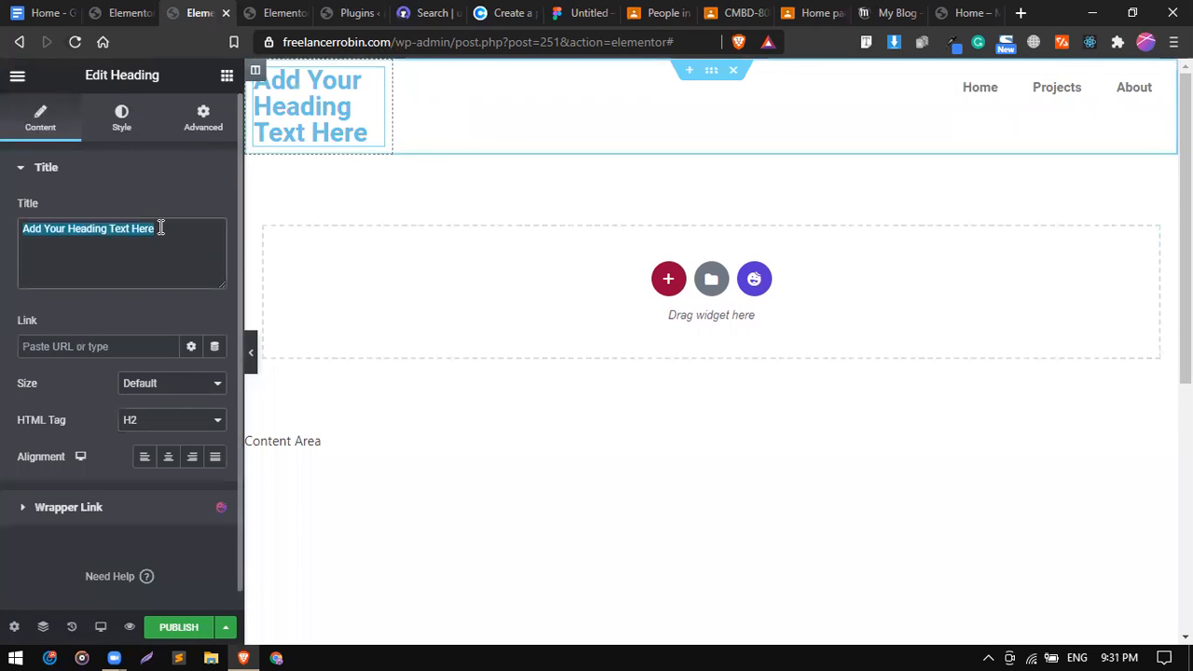
{"action": "key", "text": "BackSpace"}
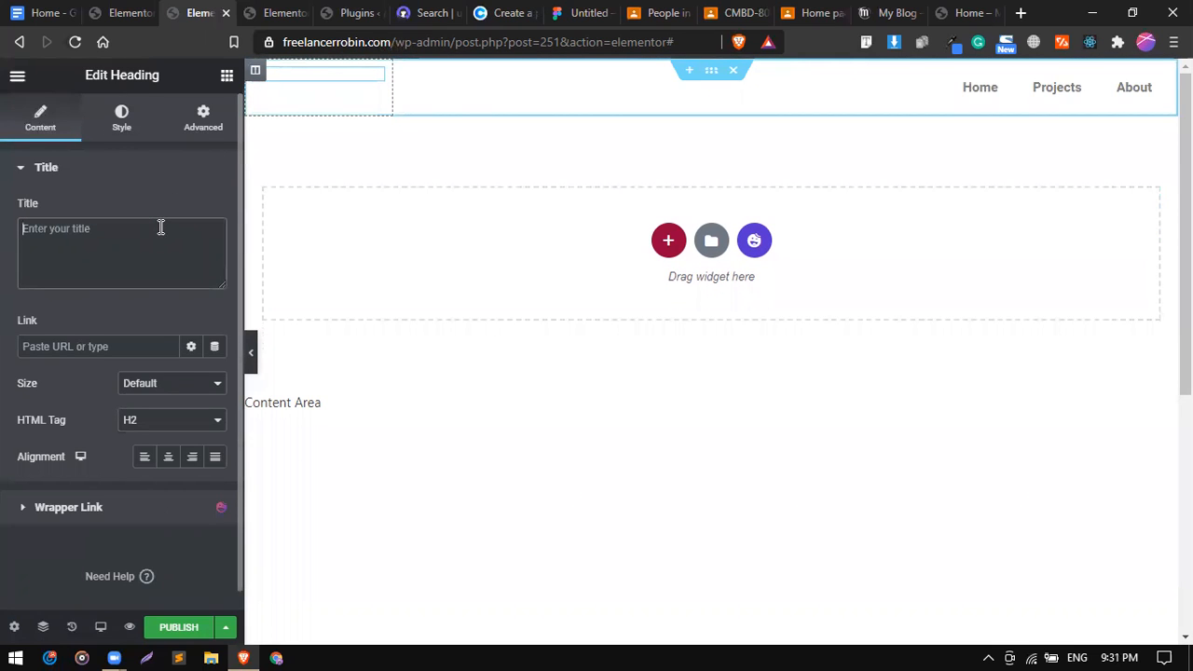
{"action": "type", "text": "30"}
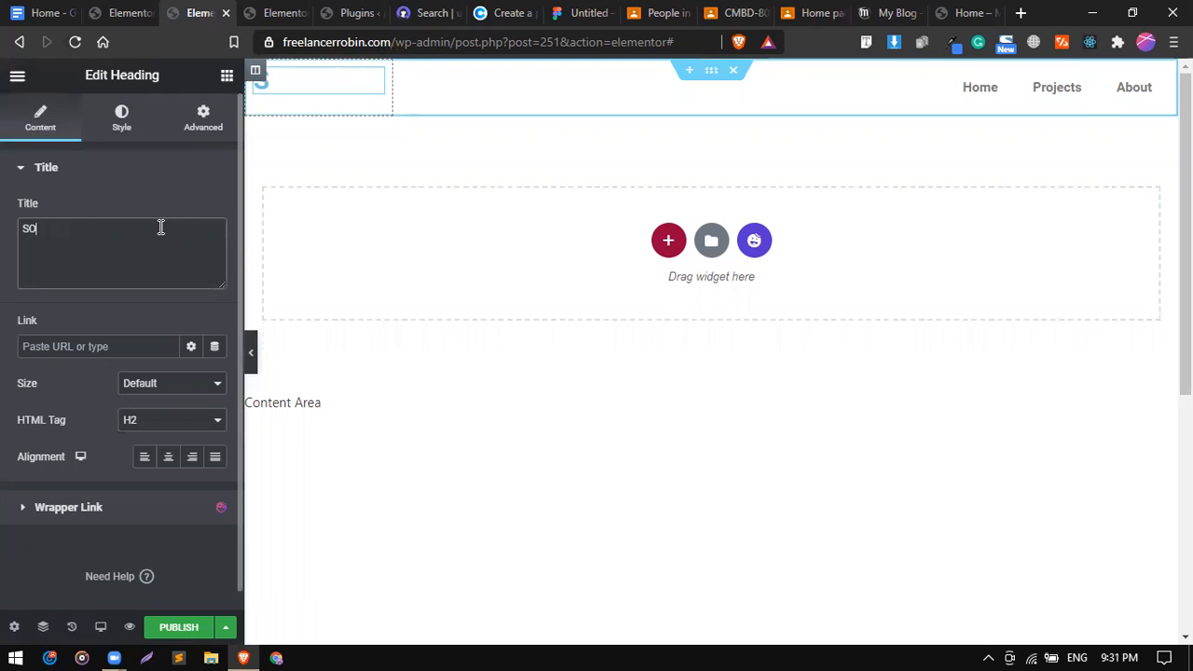
{"action": "type", "text": "LAR"}
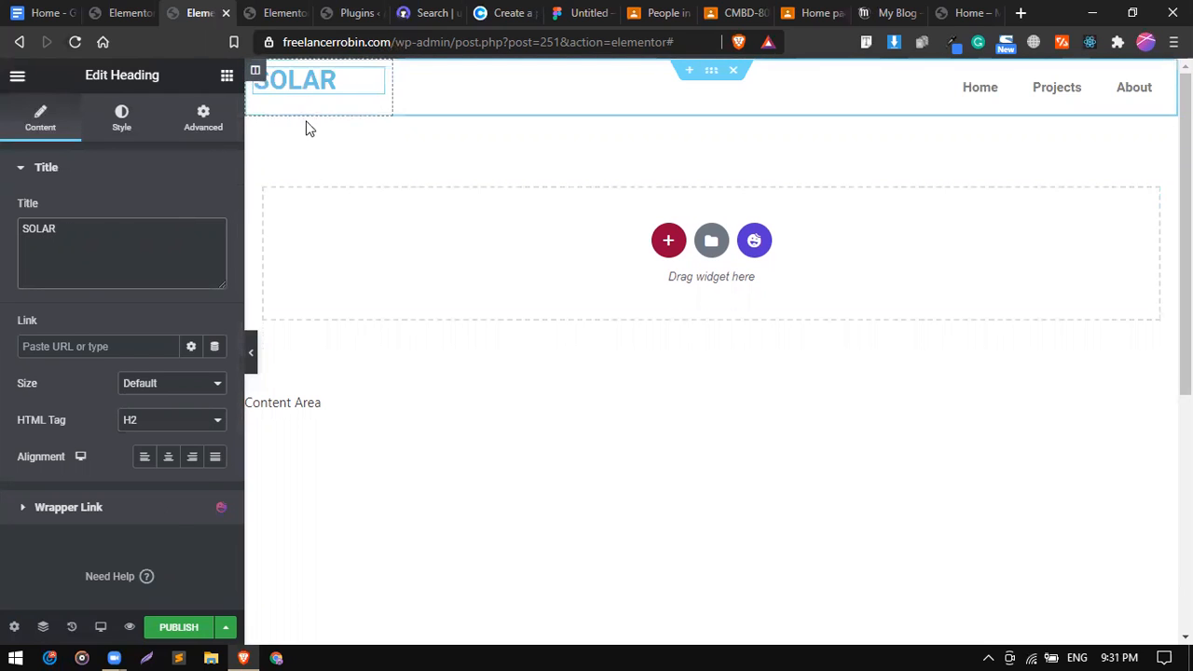
Set the column's vertical align to Middle and centre the SOLAR heading horizontally.
{"action": "left_click", "coordinate": [304, 115]}
{"action": "left_click", "coordinate": [163, 250]}
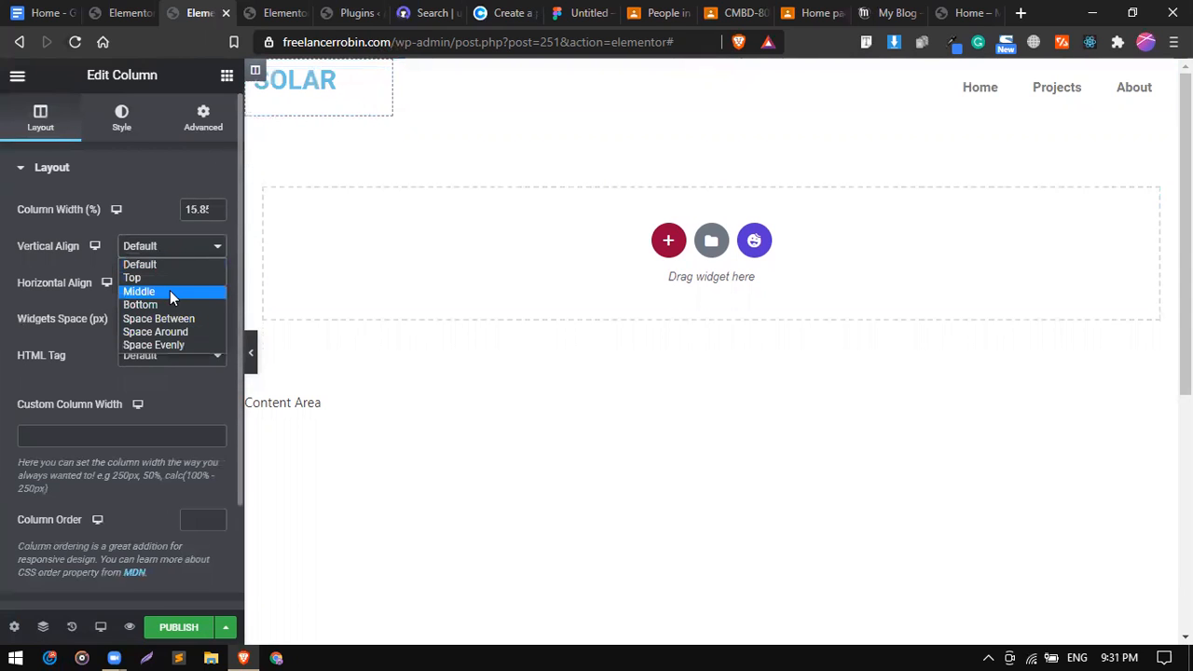
{"action": "left_click", "coordinate": [170, 290]}
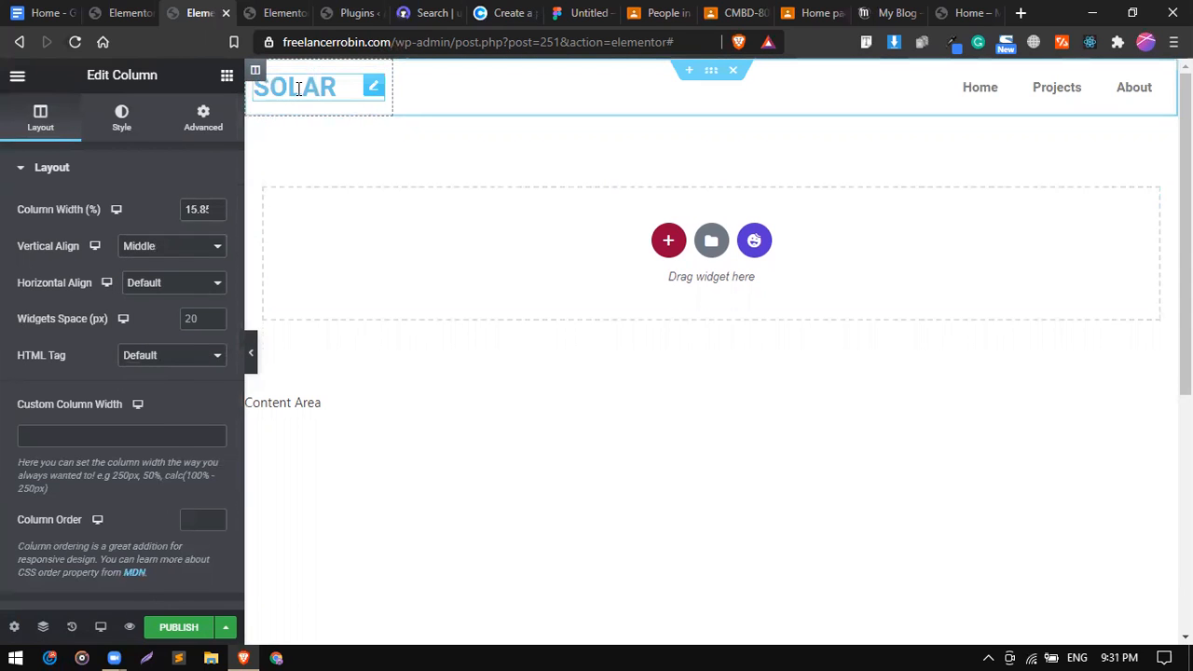
{"action": "left_click", "coordinate": [373, 85]}
{"action": "left_click", "coordinate": [168, 461]}
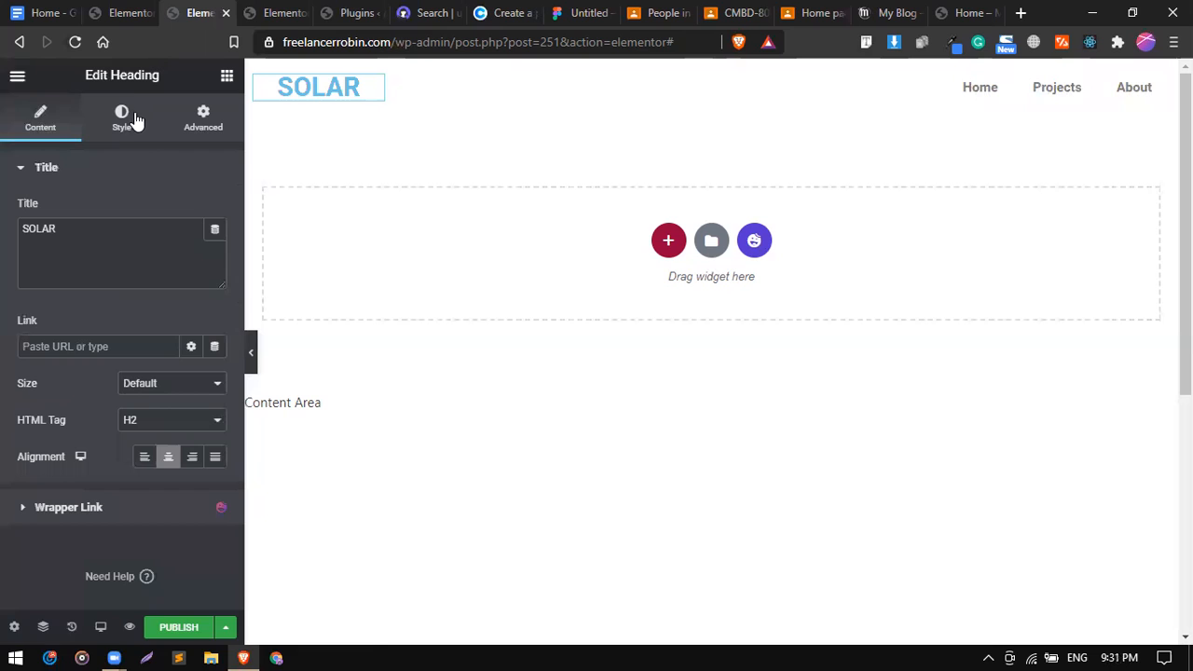
Colour the SOLAR heading with the red global colour #D90429.
{"action": "left_click", "coordinate": [136, 119]}
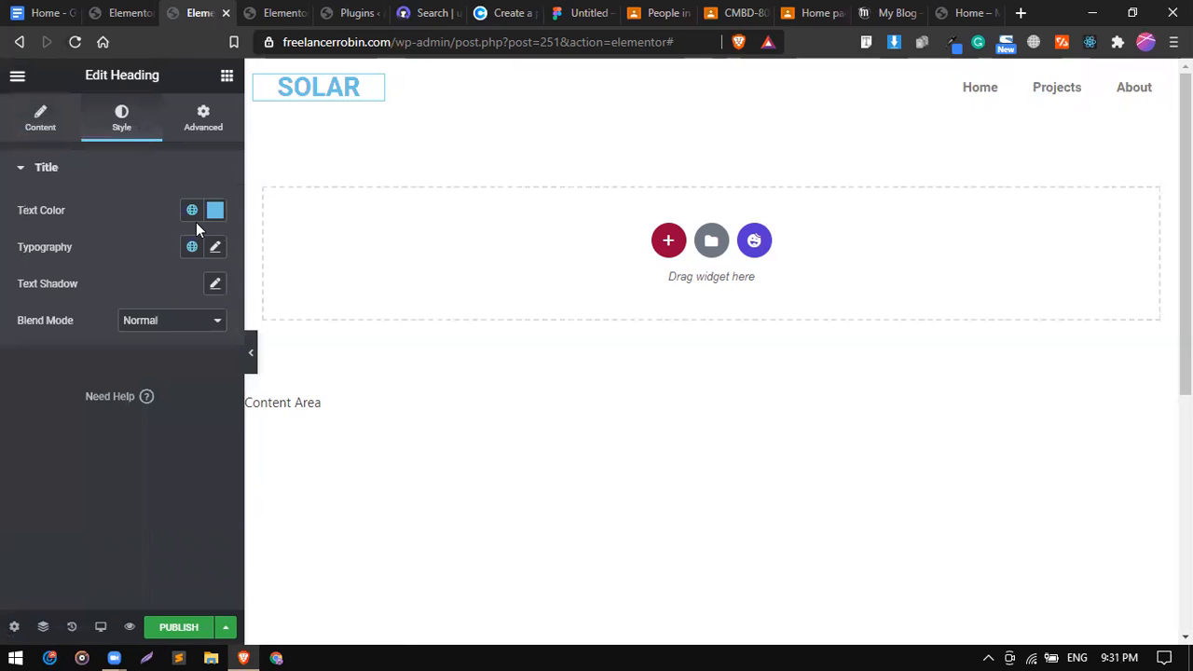
{"action": "left_click", "coordinate": [193, 213]}
{"action": "scroll", "coordinate": [125, 413], "scroll_direction": "down", "scroll_amount": 5}
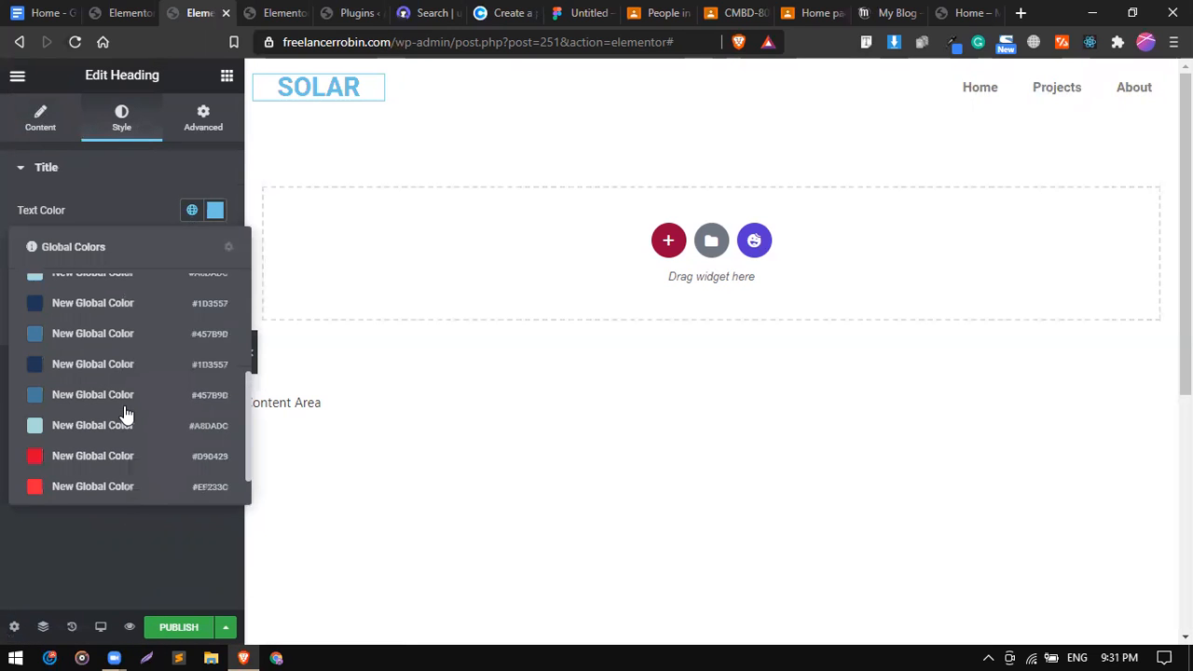
{"action": "left_click", "coordinate": [105, 417]}
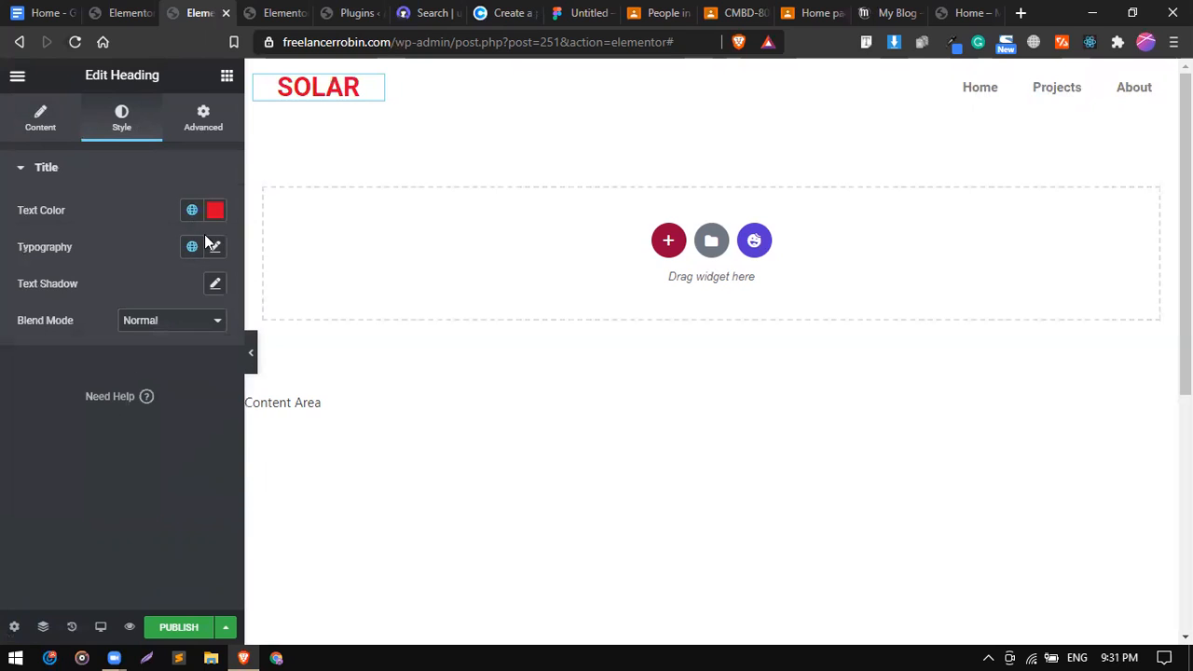
Set the heading's typography font family to Montez.
{"action": "left_click", "coordinate": [216, 250]}
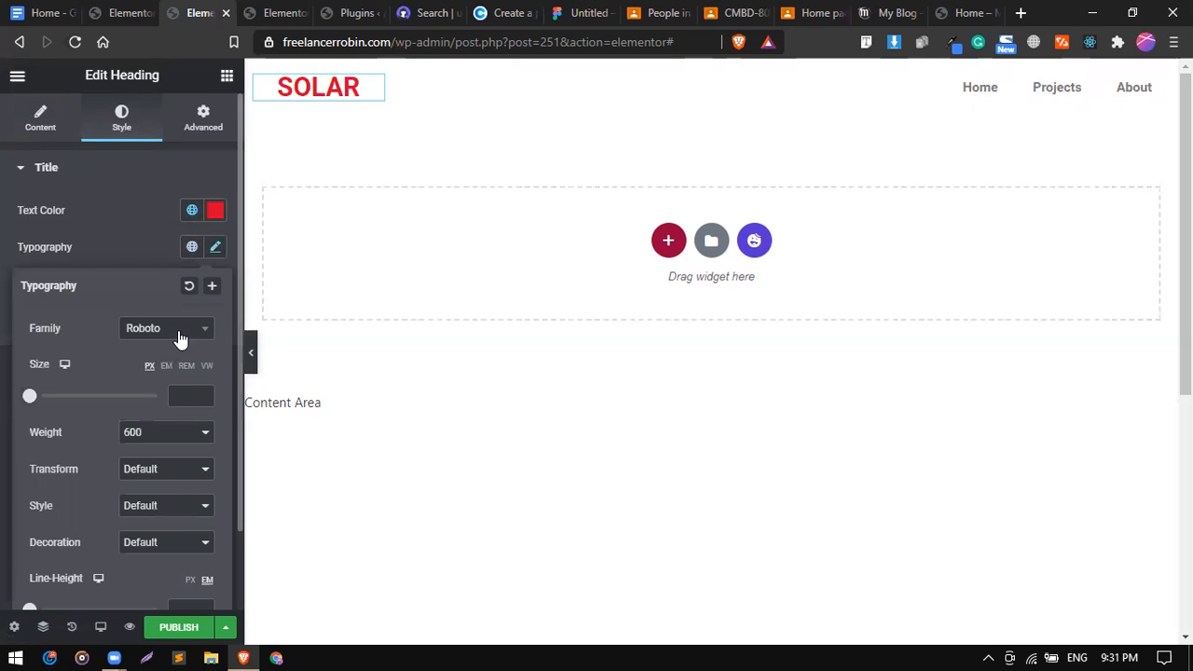
{"action": "left_click", "coordinate": [180, 338]}
{"action": "type", "text": "MONT"}
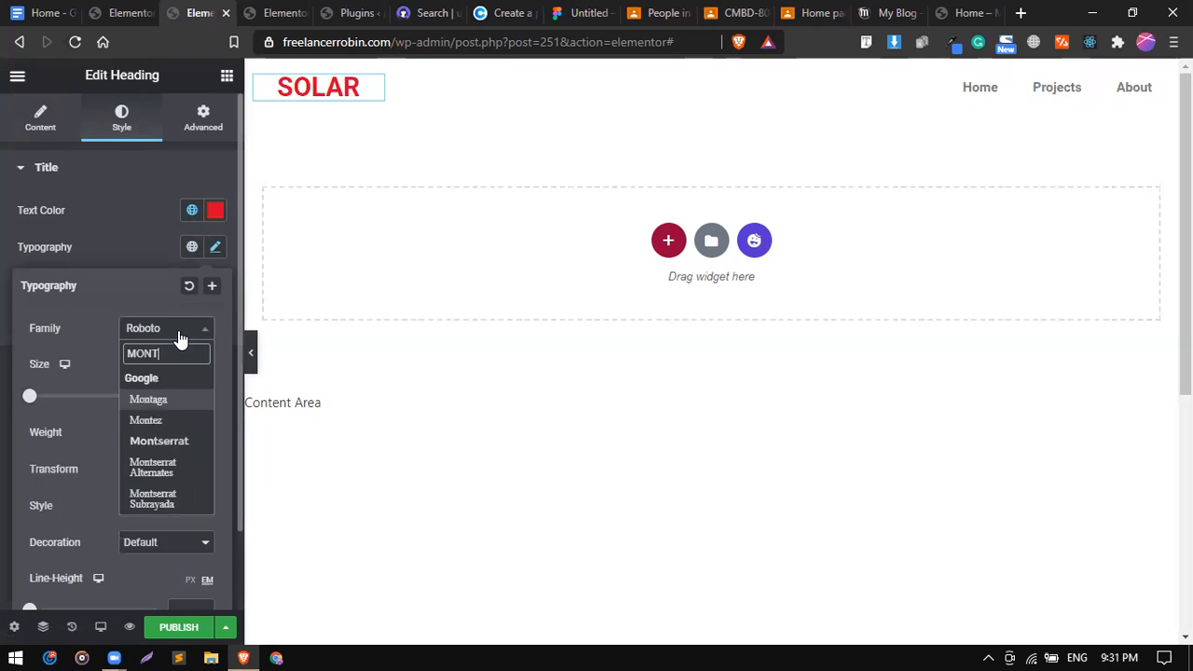
{"action": "key", "text": "Up"}
{"action": "key", "text": "Return"}
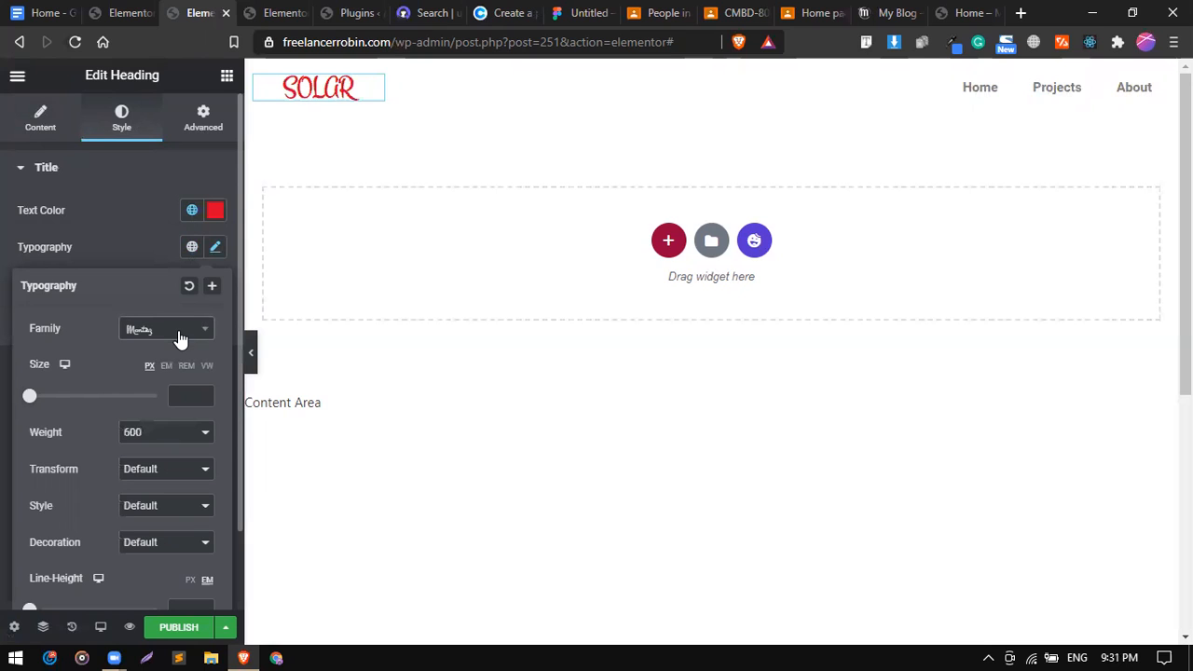
Set the nav menu links' font family to Montserrat.
{"action": "left_click", "coordinate": [767, 90]}
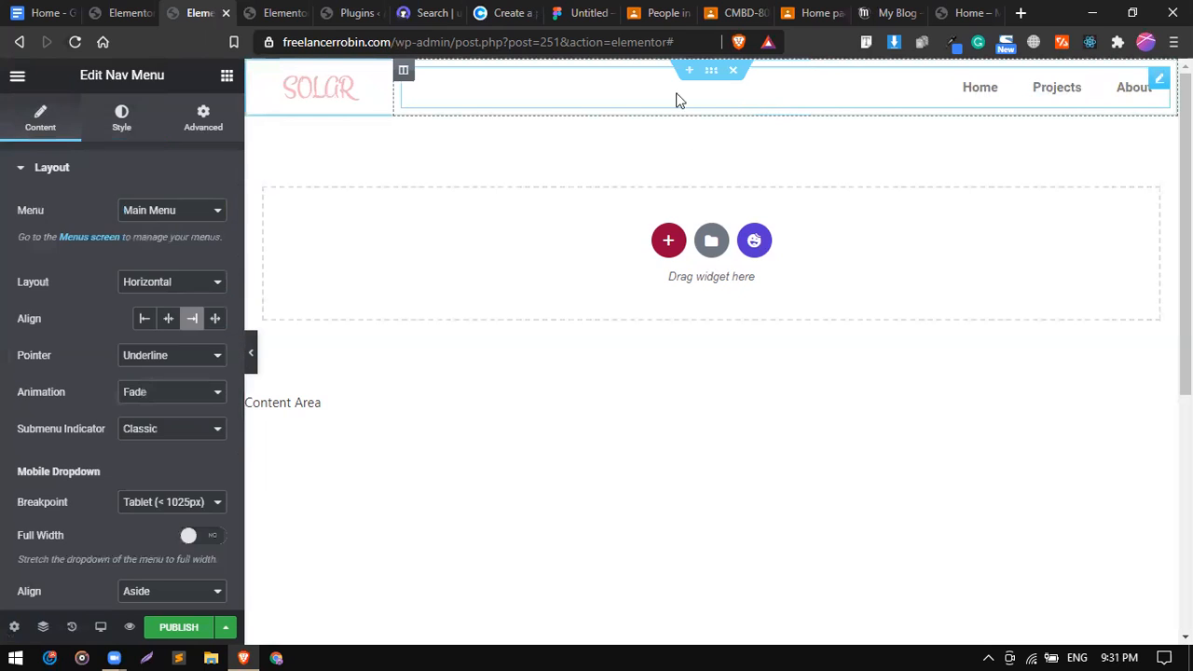
{"action": "left_click", "coordinate": [122, 121]}
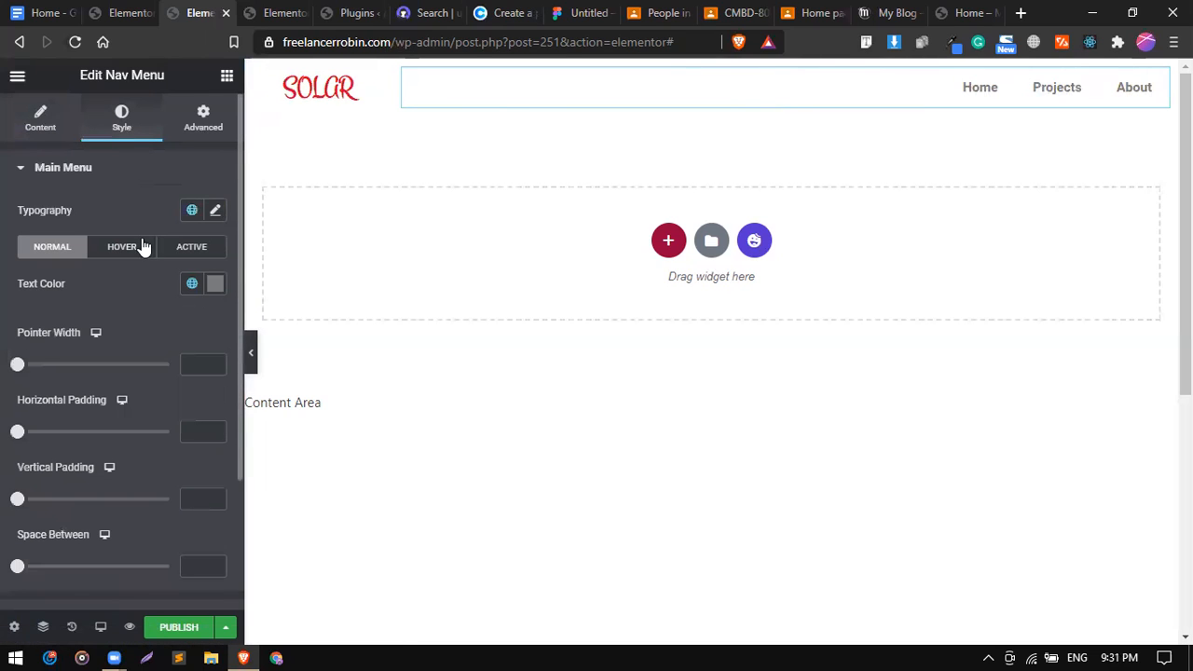
{"action": "left_click", "coordinate": [215, 211]}
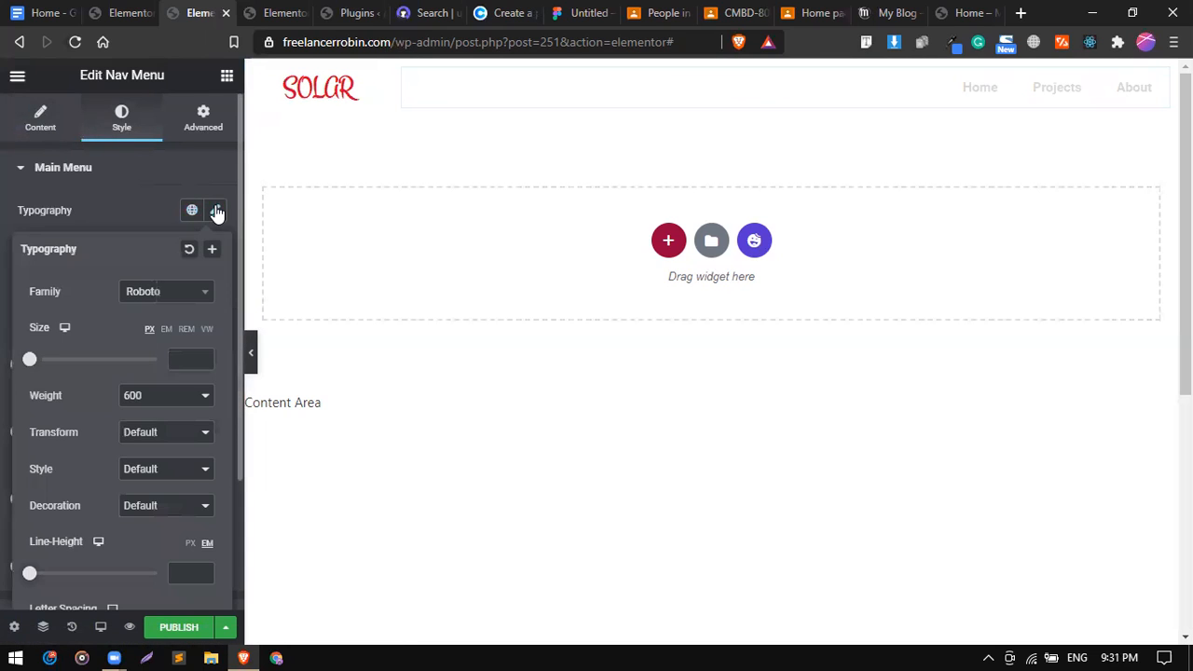
{"action": "left_click", "coordinate": [160, 293]}
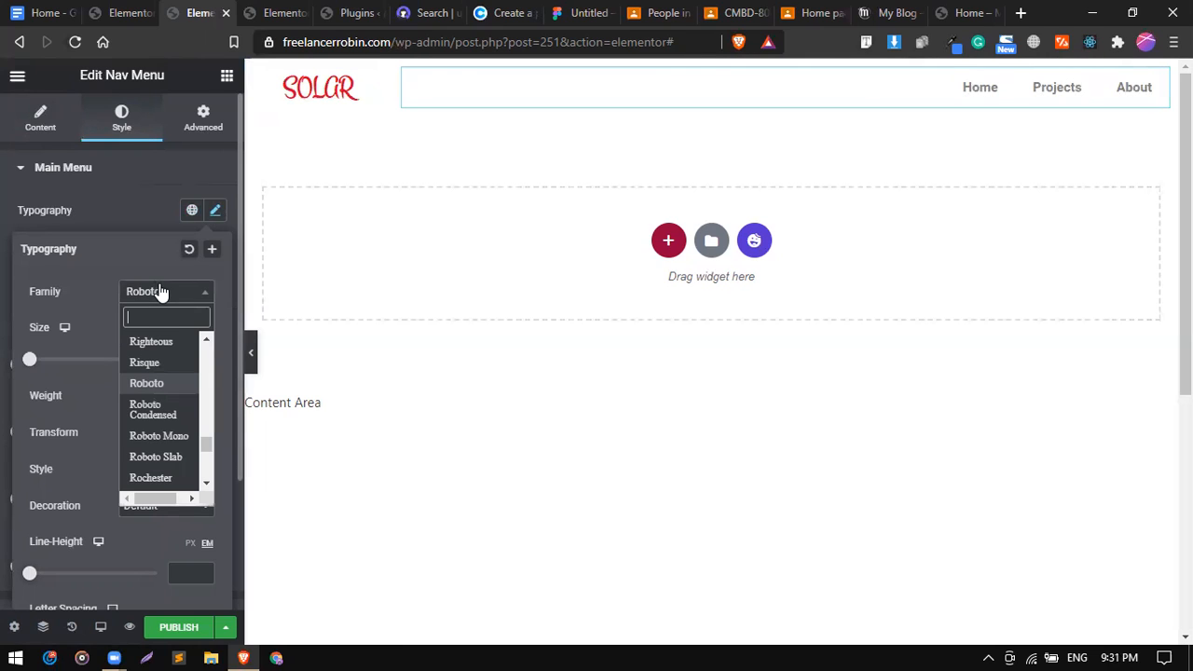
{"action": "type", "text": "MONT"}
{"action": "key", "text": "Down"}
{"action": "key", "text": "Down"}
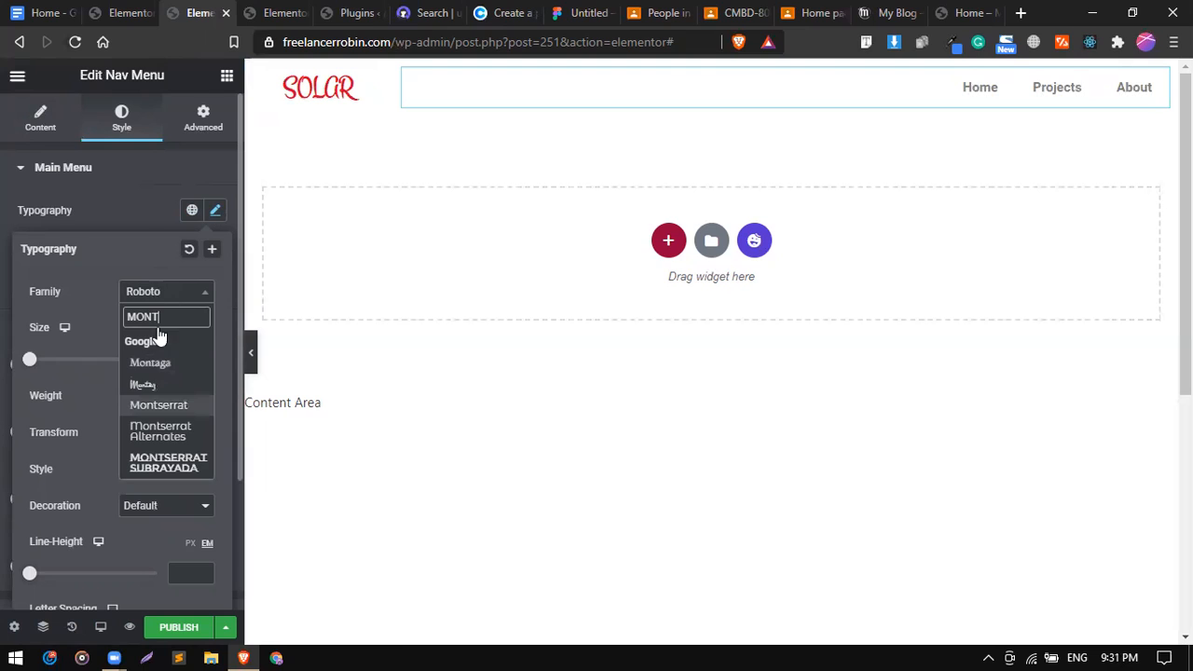
{"action": "key", "text": "Return"}
{"action": "left_click", "coordinate": [215, 212]}
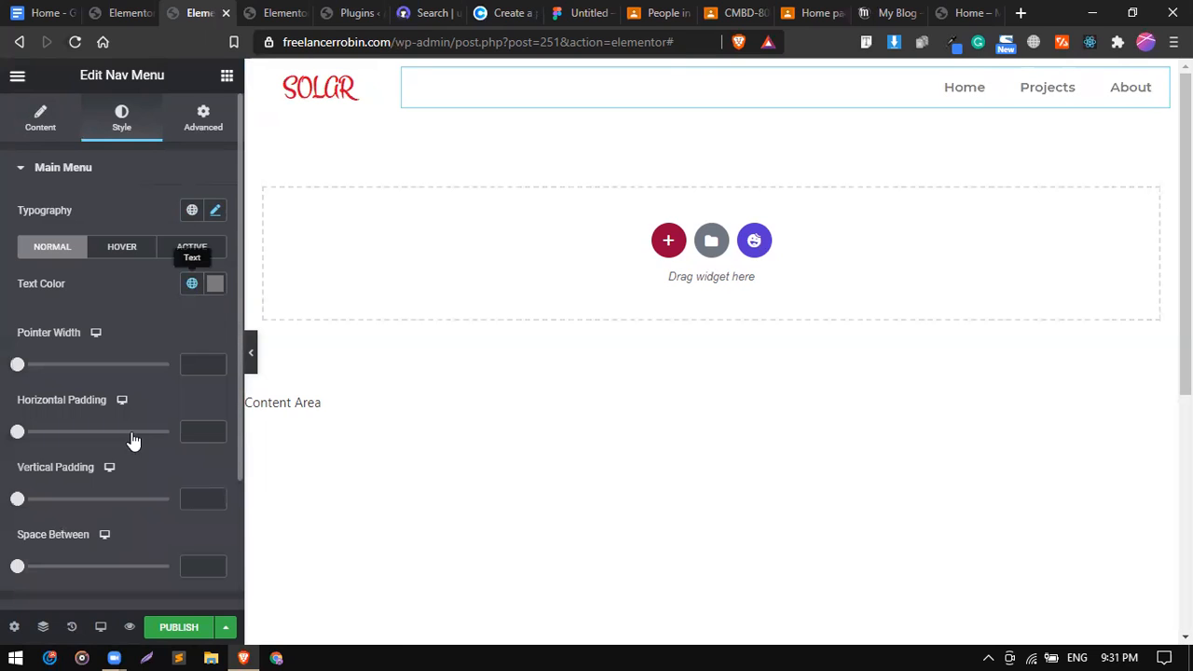
Copy the colour code from the Coolors palette and set the menu text colour to #2B2D42.
{"action": "scroll", "coordinate": [132, 442], "scroll_direction": "down", "scroll_amount": 3}
{"action": "scroll", "coordinate": [129, 519], "scroll_direction": "down", "scroll_amount": 2}
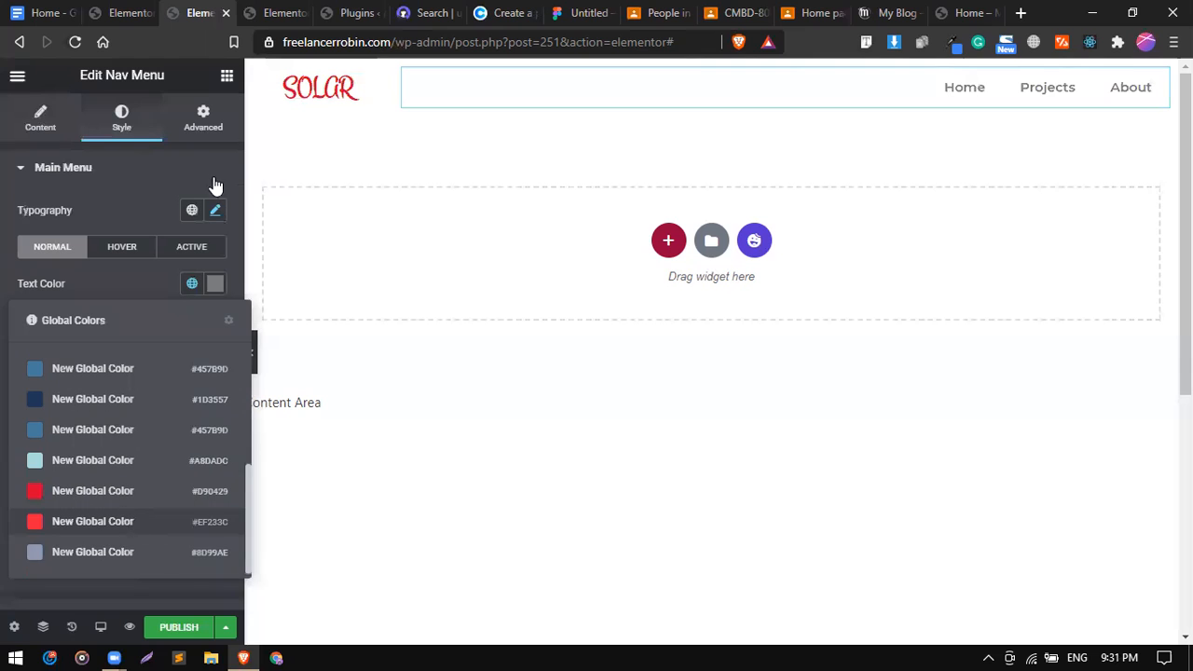
{"action": "left_click", "coordinate": [282, 9]}
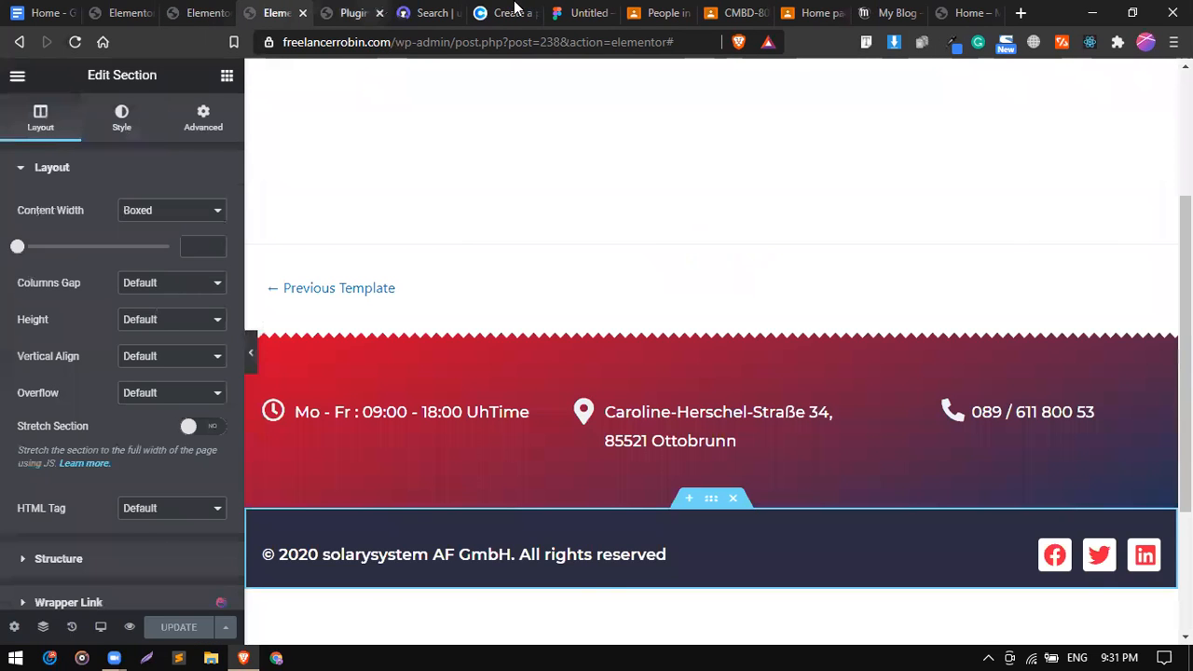
{"action": "left_click", "coordinate": [511, 10]}
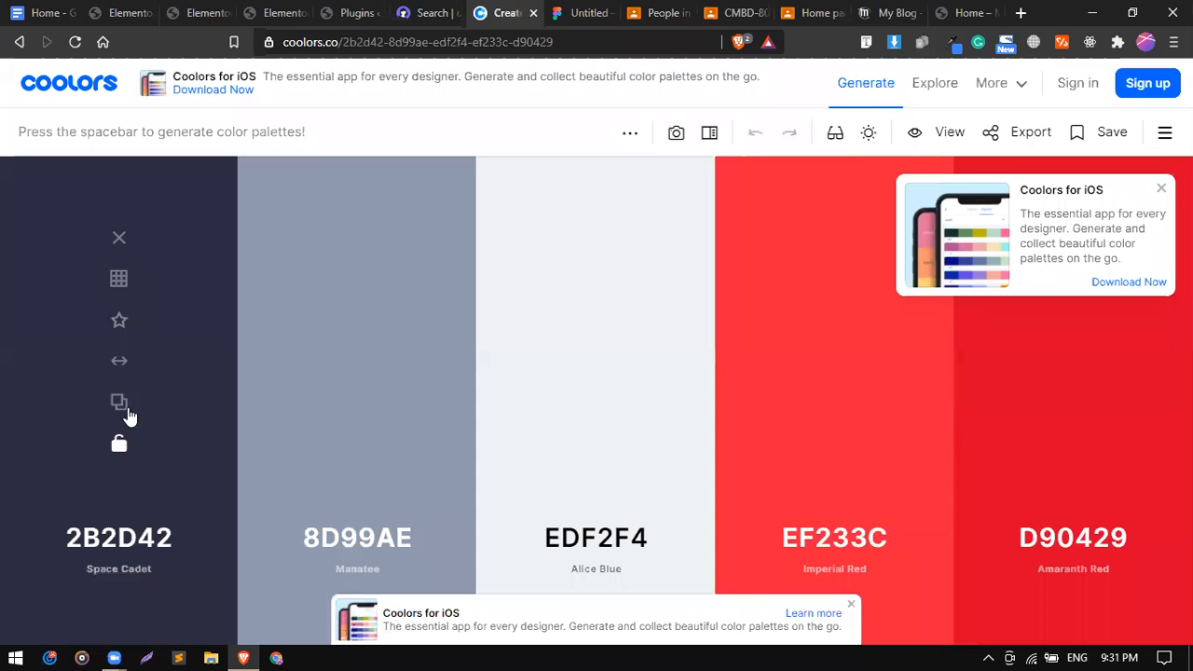
{"action": "left_click", "coordinate": [276, 10]}
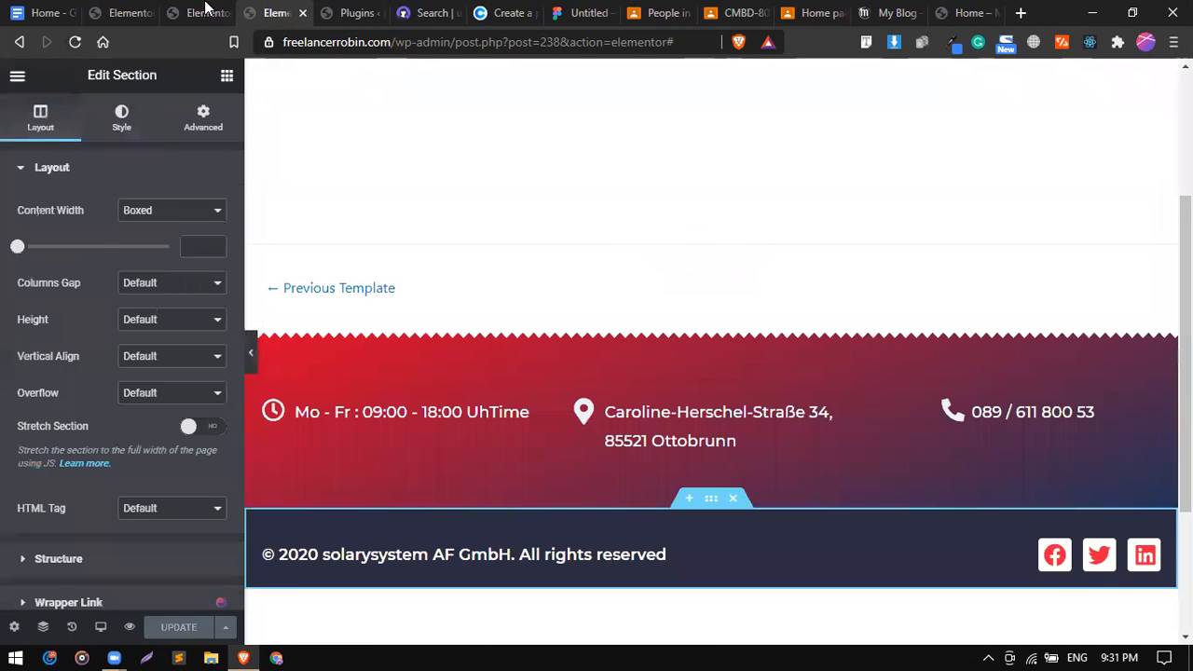
{"action": "left_click", "coordinate": [205, 9]}
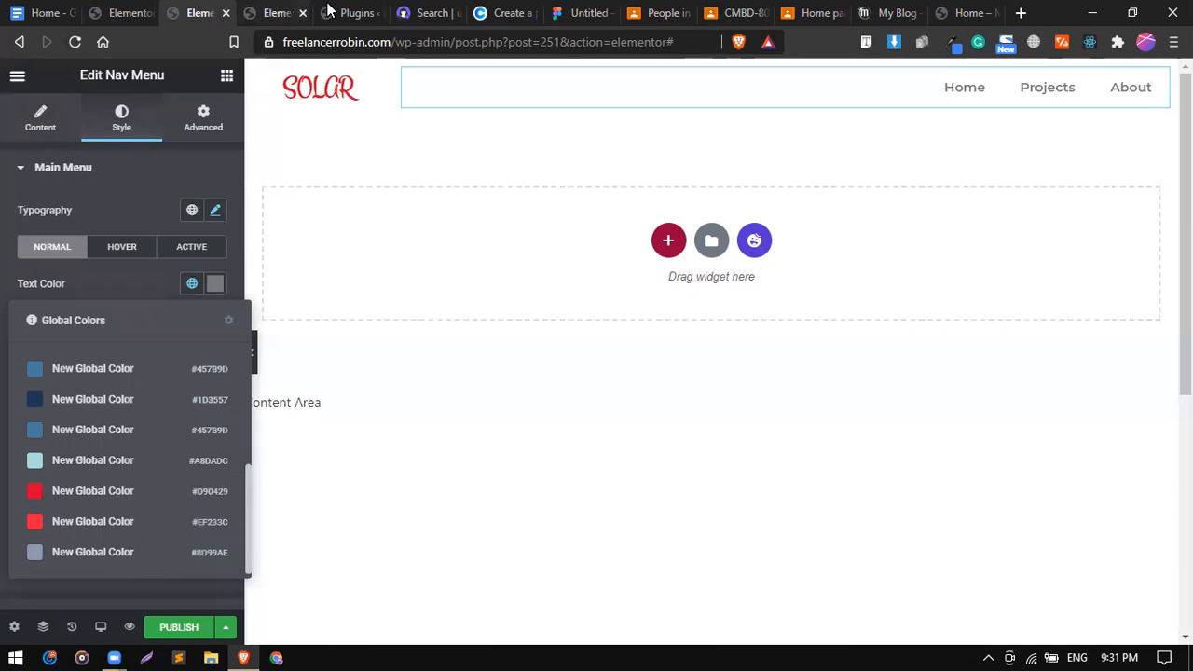
{"action": "left_click", "coordinate": [216, 285]}
{"action": "left_click", "coordinate": [214, 554]}
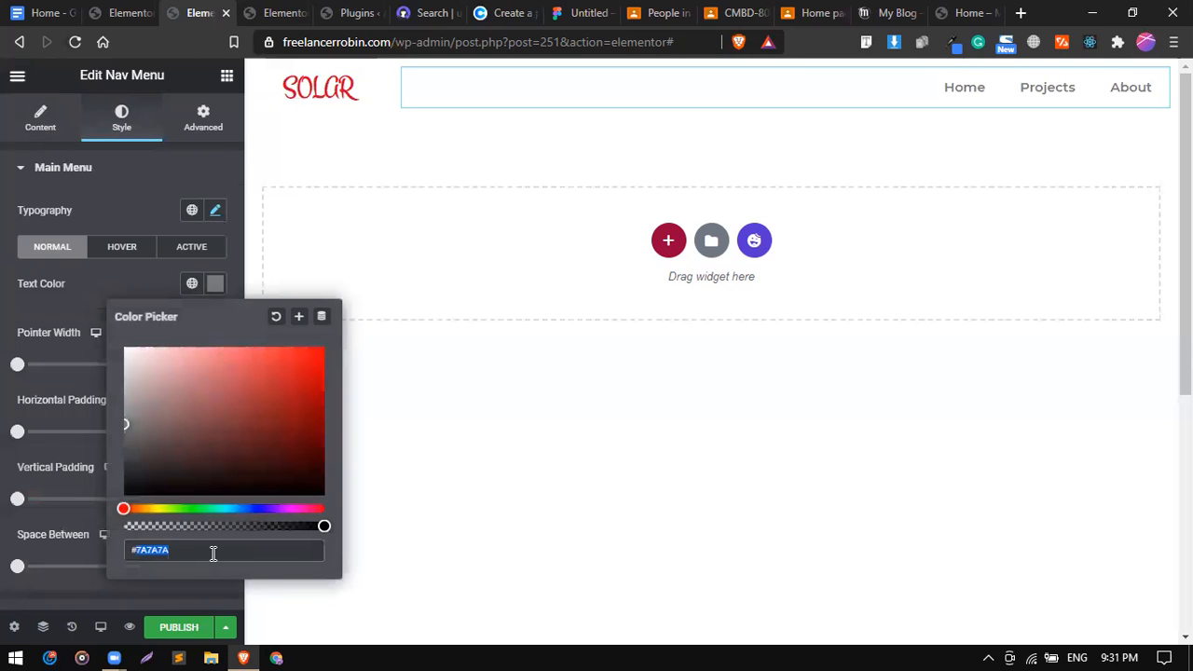
{"action": "type", "text": "2B2D42"}
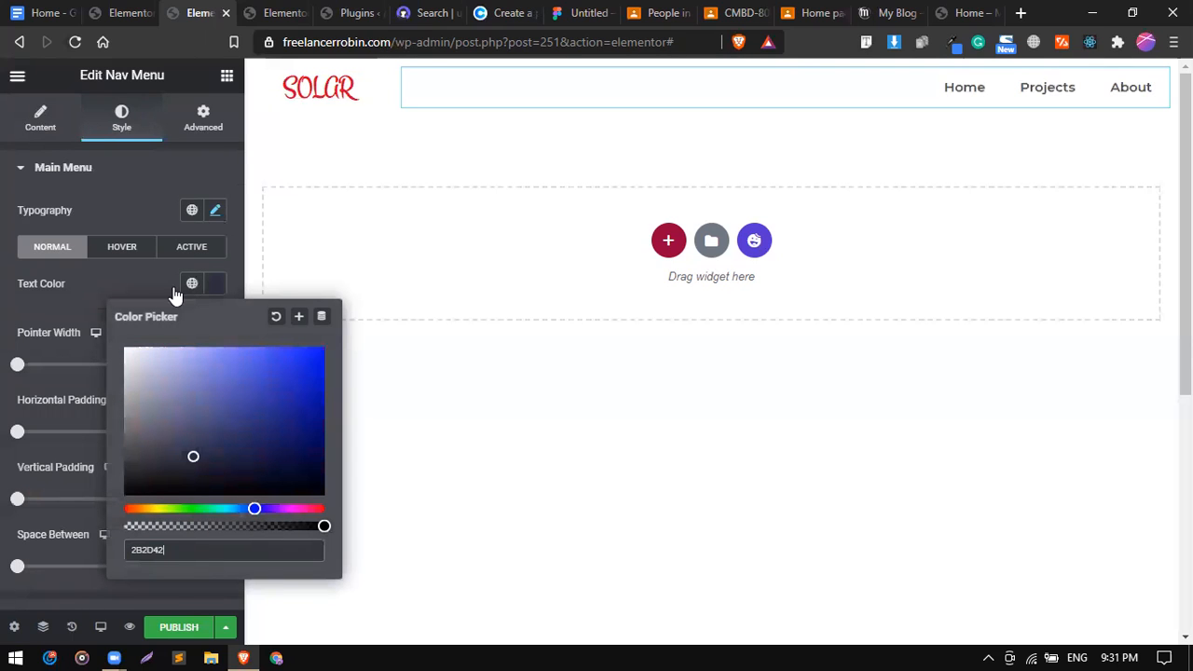
{"action": "left_click", "coordinate": [49, 377]}
Drag the nav menu typography Size slider down to 11 px.
{"action": "scroll", "coordinate": [104, 320], "scroll_direction": "down", "scroll_amount": 2}
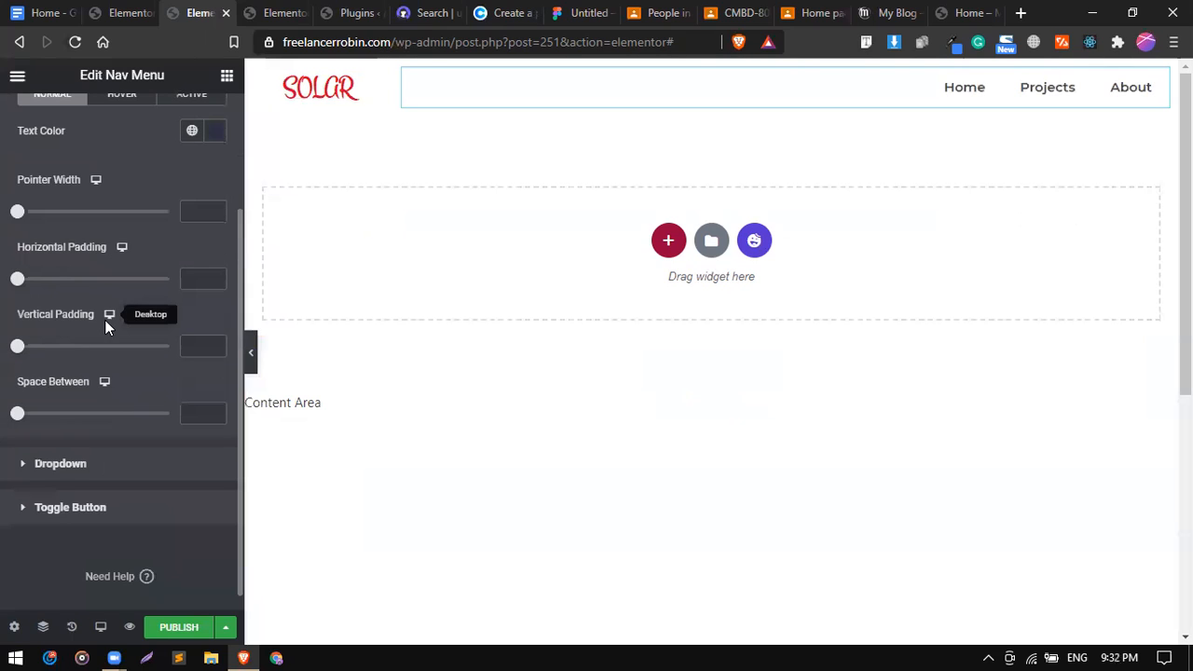
{"action": "scroll", "coordinate": [195, 213], "scroll_direction": "up", "scroll_amount": 2}
{"action": "left_click", "coordinate": [216, 209]}
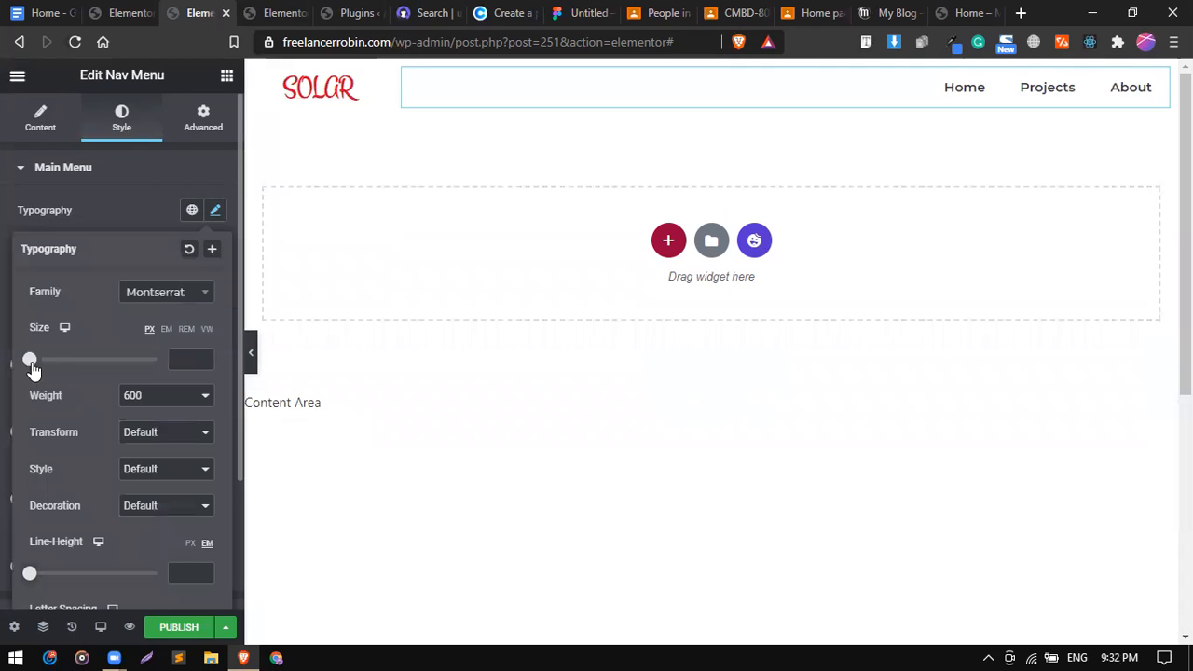
{"action": "left_click_drag", "start_coordinate": [35, 365], "coordinate": [49, 368]}
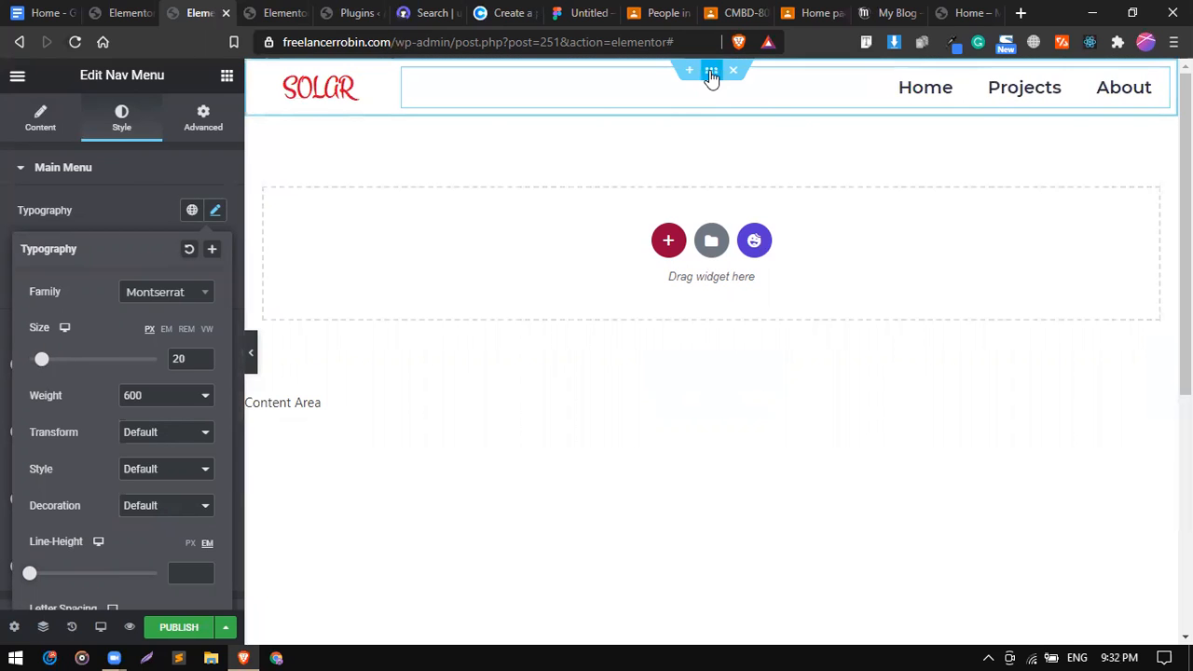
Give the header section a classic white background.
{"action": "left_click", "coordinate": [711, 71]}
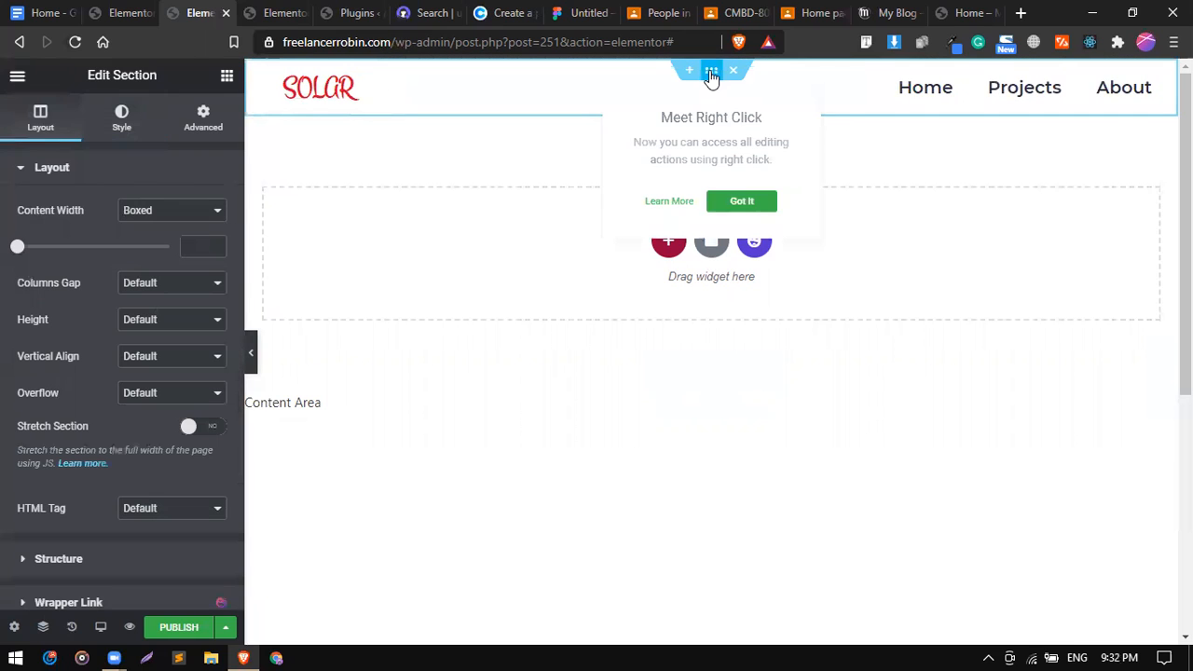
{"action": "left_click", "coordinate": [117, 133]}
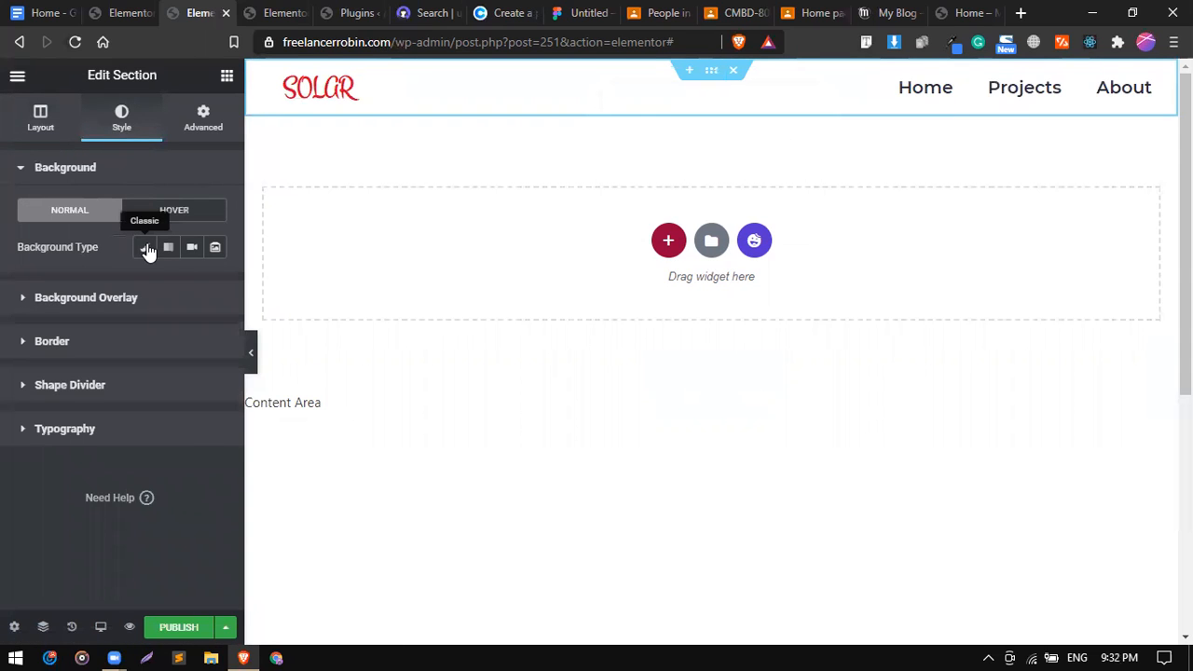
{"action": "left_click", "coordinate": [146, 250]}
{"action": "left_click", "coordinate": [215, 285]}
{"action": "left_click_drag", "start_coordinate": [168, 401], "coordinate": [84, 314]}
{"action": "left_click", "coordinate": [95, 279]}
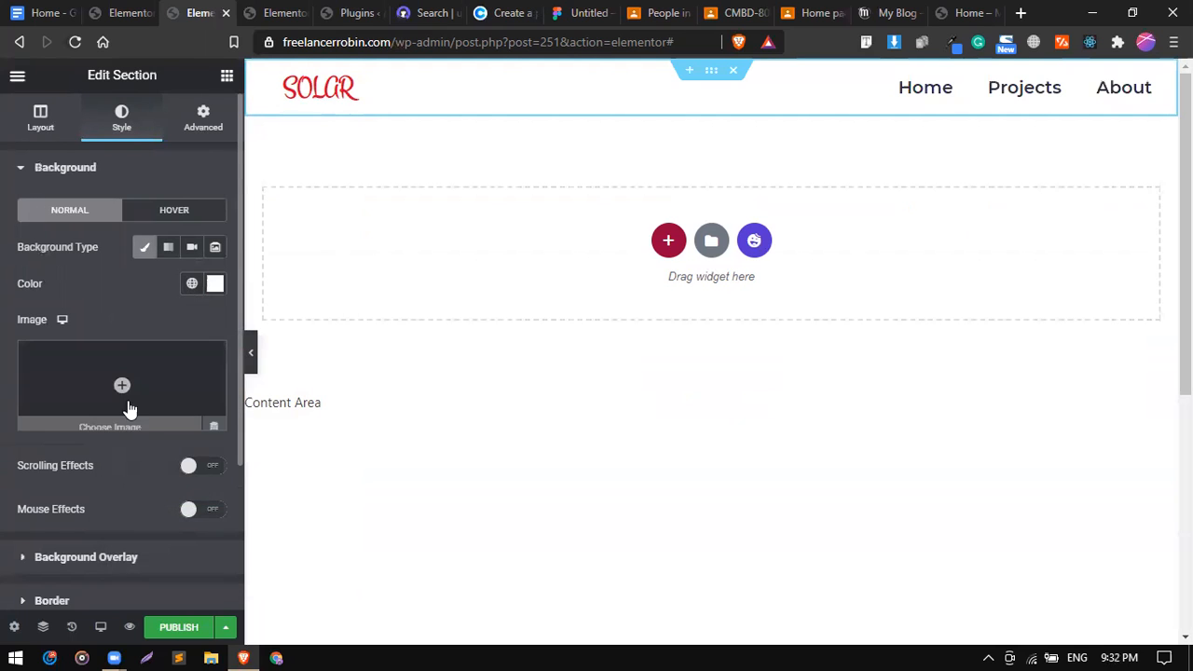
Enable the section's border box shadow and lower the shadow colour's opacity.
{"action": "scroll", "coordinate": [131, 410], "scroll_direction": "down", "scroll_amount": 2}
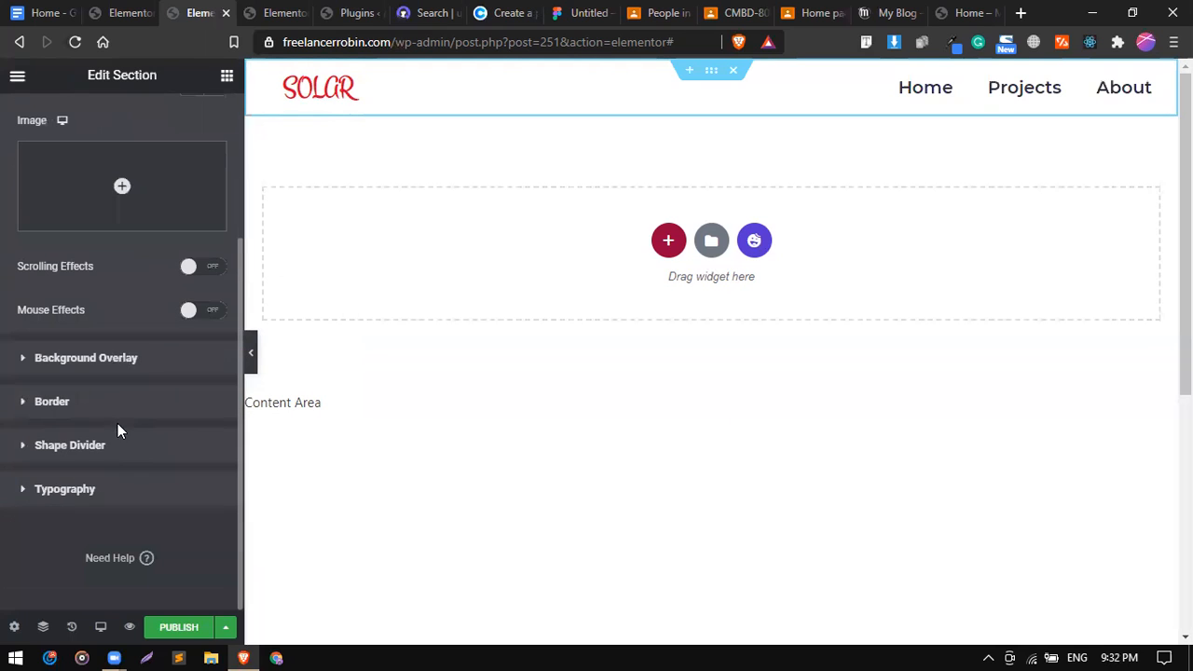
{"action": "left_click", "coordinate": [74, 404]}
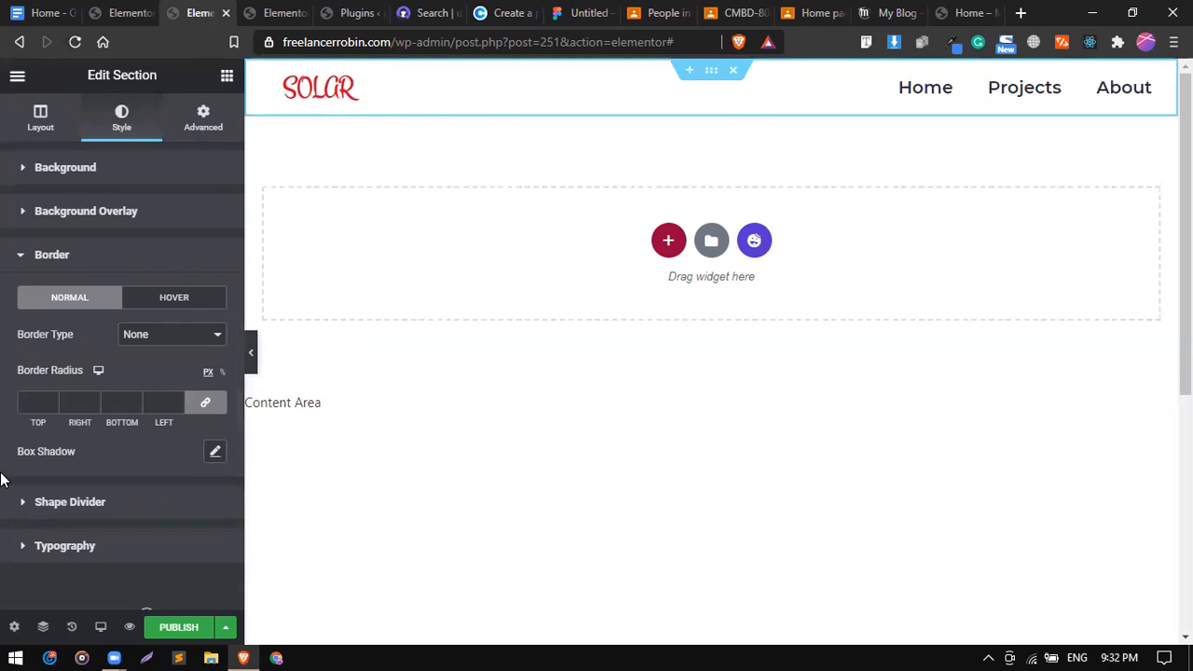
{"action": "left_click", "coordinate": [215, 453]}
{"action": "scroll", "coordinate": [119, 426], "scroll_direction": "down", "scroll_amount": 1}
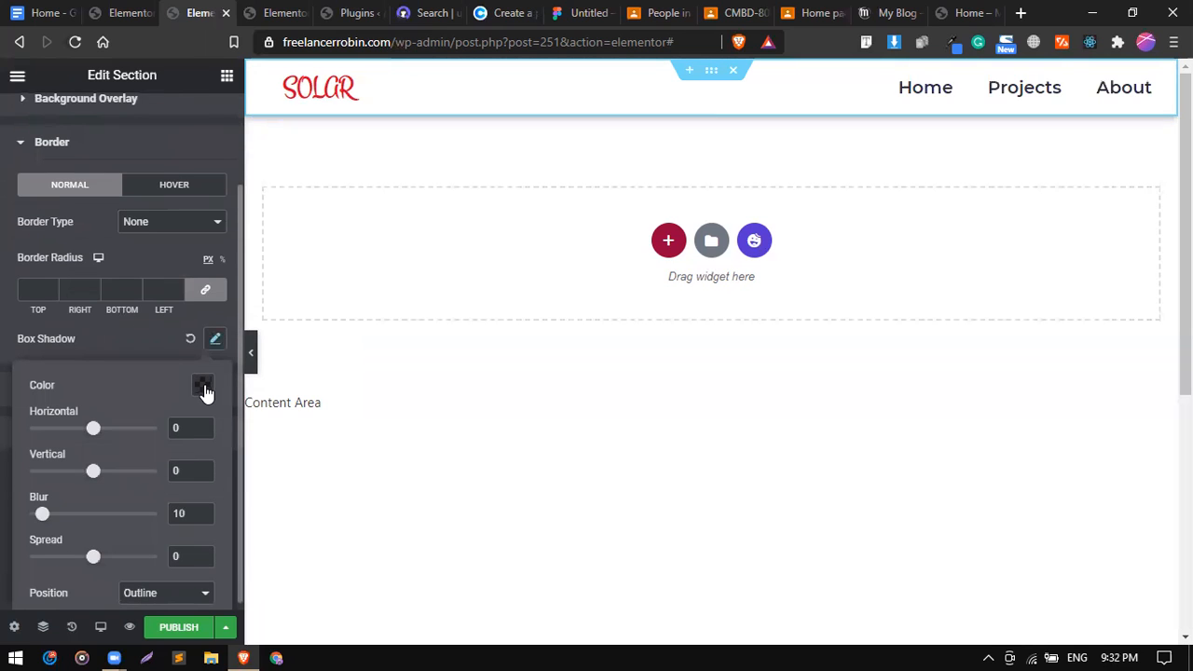
{"action": "left_click", "coordinate": [204, 386]}
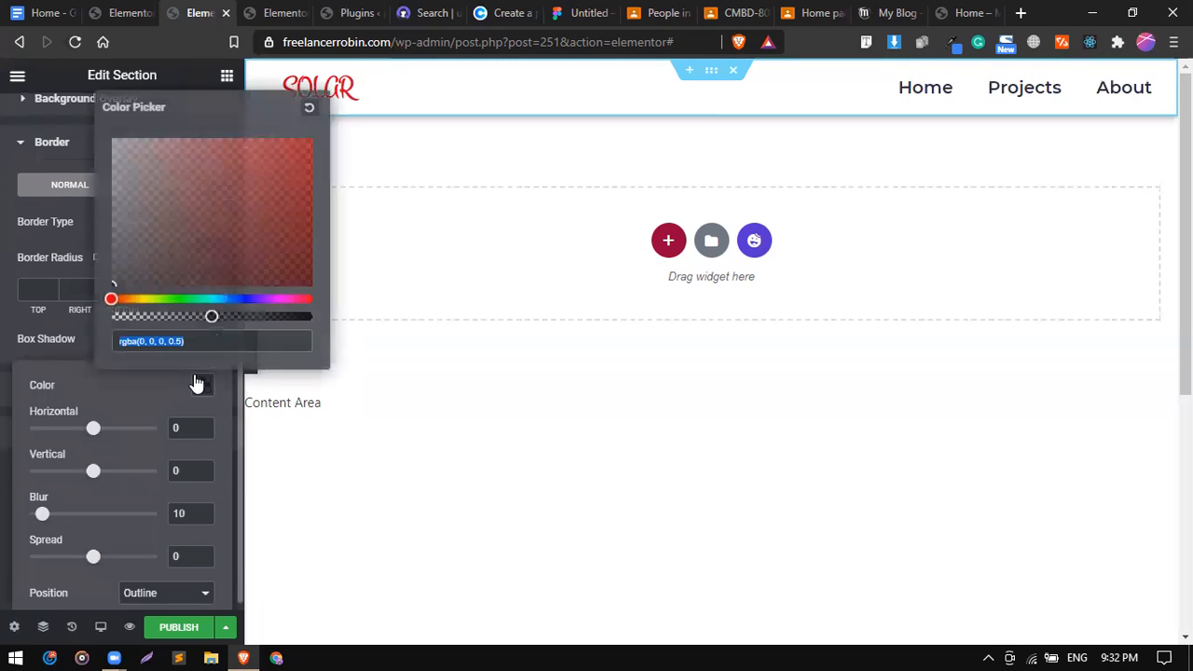
{"action": "left_click", "coordinate": [144, 315]}
{"action": "left_click", "coordinate": [85, 326]}
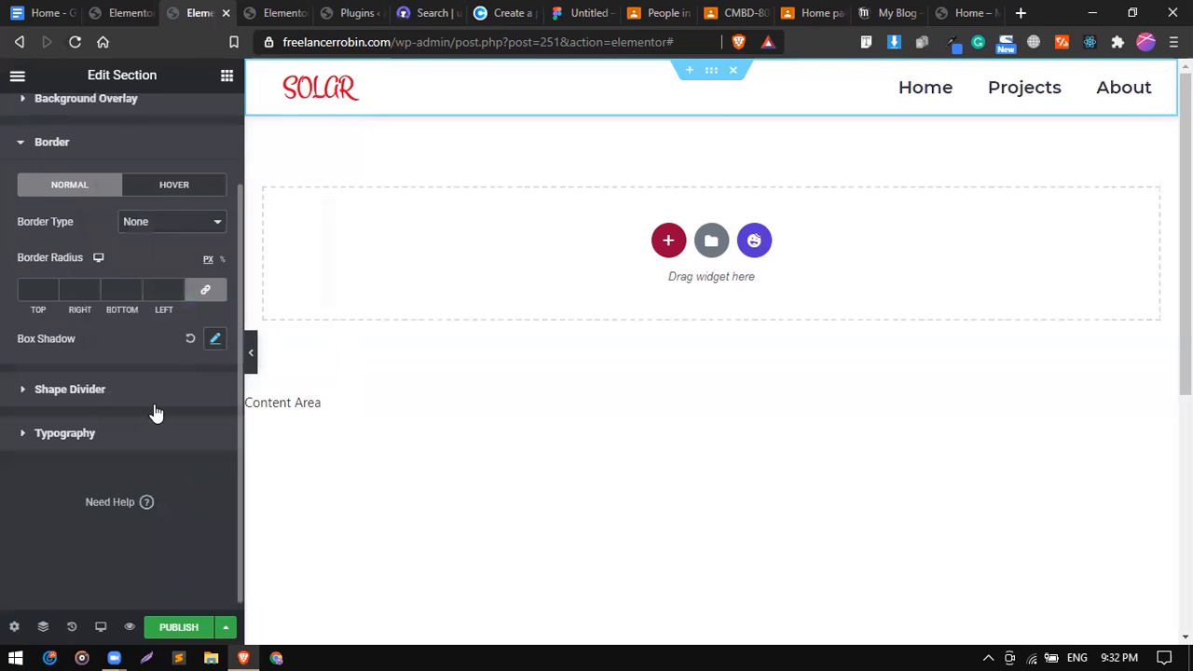
Set the box shadow to horizontal 0, vertical 5 with a more transparent black.
{"action": "left_click", "coordinate": [214, 341]}
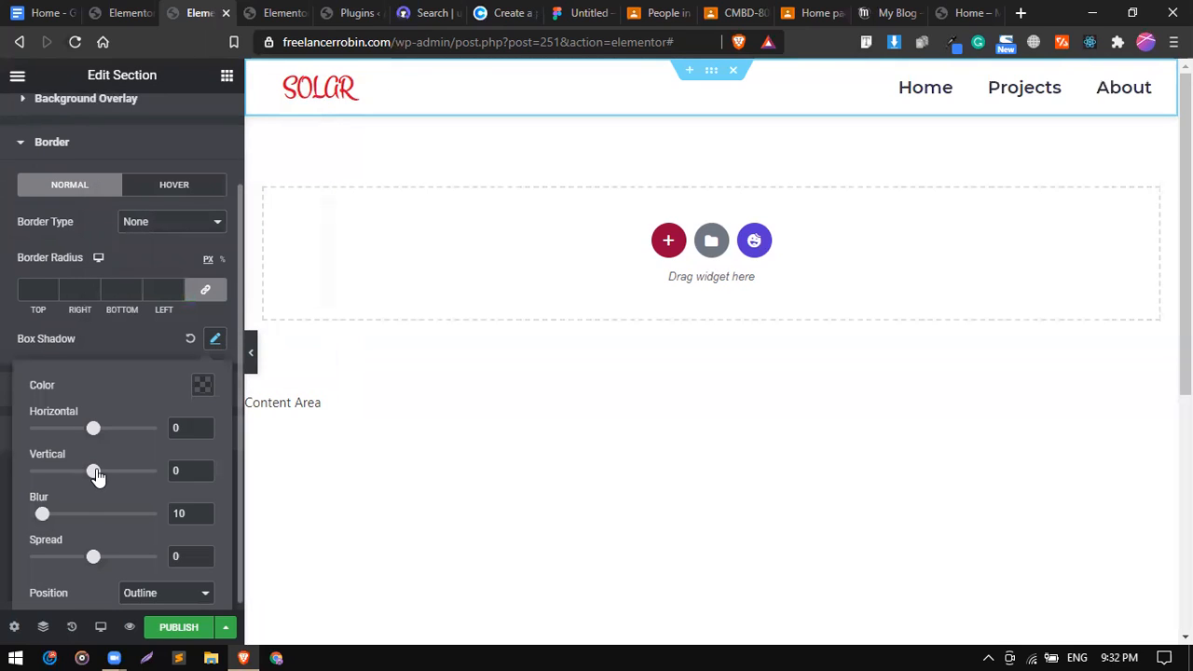
{"action": "mouse_move", "coordinate": [97, 476]}
{"action": "left_mouse_down"}
{"action": "mouse_move", "coordinate": [123, 475]}
{"action": "mouse_move", "coordinate": [93, 474]}
{"action": "left_mouse_up"}
{"action": "mouse_move", "coordinate": [93, 431]}
{"action": "left_mouse_down"}
{"action": "mouse_move", "coordinate": [108, 441]}
{"action": "mouse_move", "coordinate": [82, 436]}
{"action": "left_mouse_up"}
{"action": "double_click", "coordinate": [171, 427]}
{"action": "type", "text": "0"}
{"action": "left_click_drag", "start_coordinate": [92, 478], "coordinate": [99, 475]}
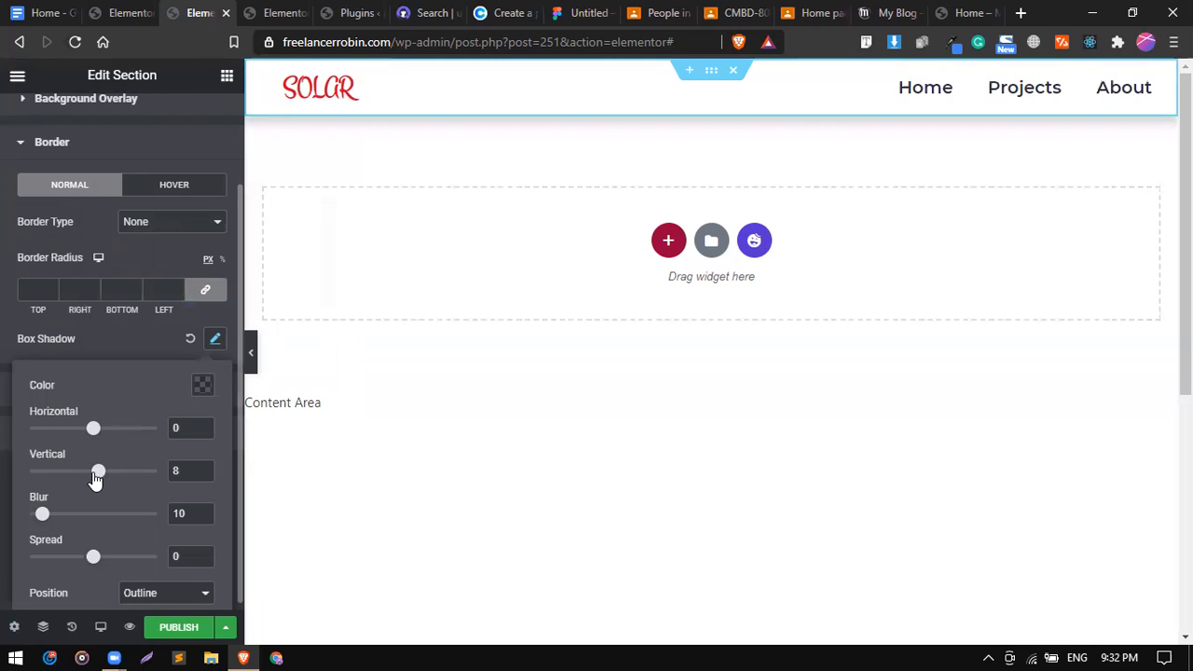
{"action": "double_click", "coordinate": [186, 468]}
{"action": "type", "text": "5"}
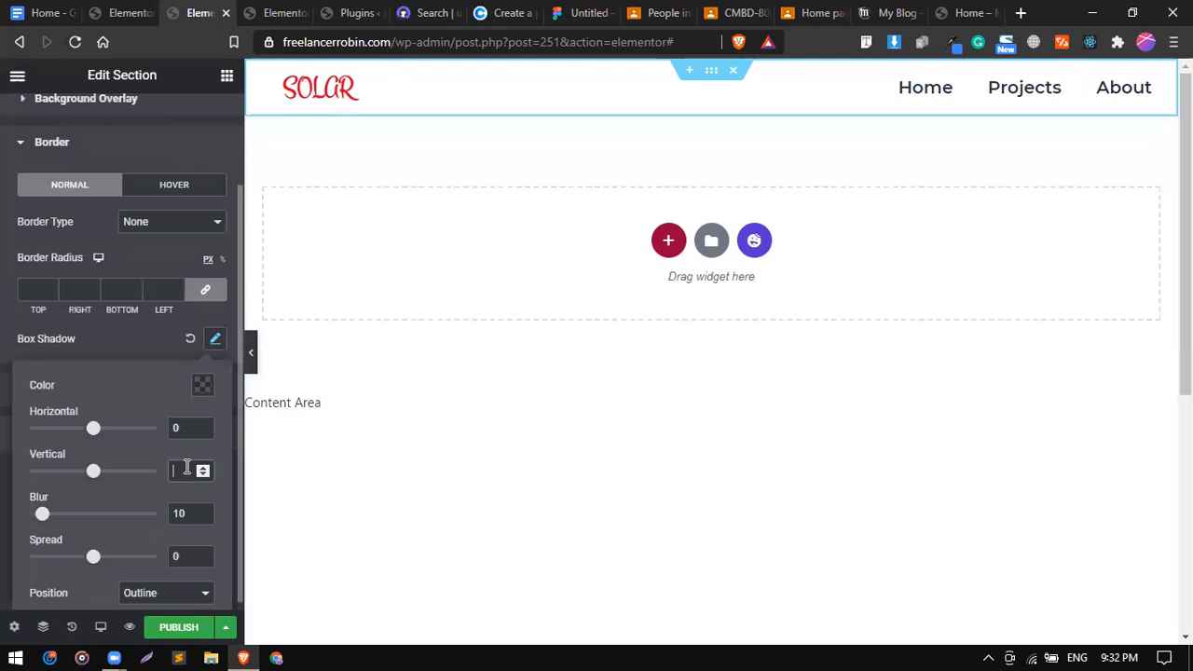
{"action": "left_click", "coordinate": [202, 386]}
{"action": "left_click_drag", "start_coordinate": [140, 322], "coordinate": [133, 317]}
{"action": "left_click", "coordinate": [77, 332]}
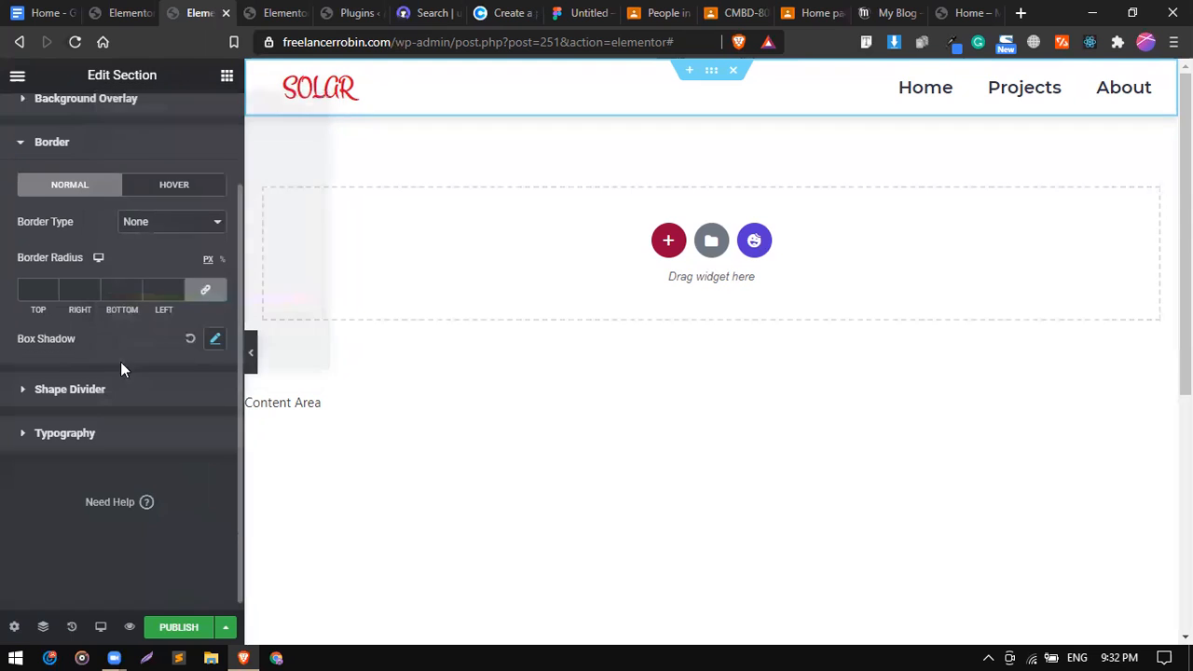
Publish the header template with an Include Entire Site display condition.
{"action": "left_click", "coordinate": [185, 632]}
{"action": "left_click", "coordinate": [531, 471]}
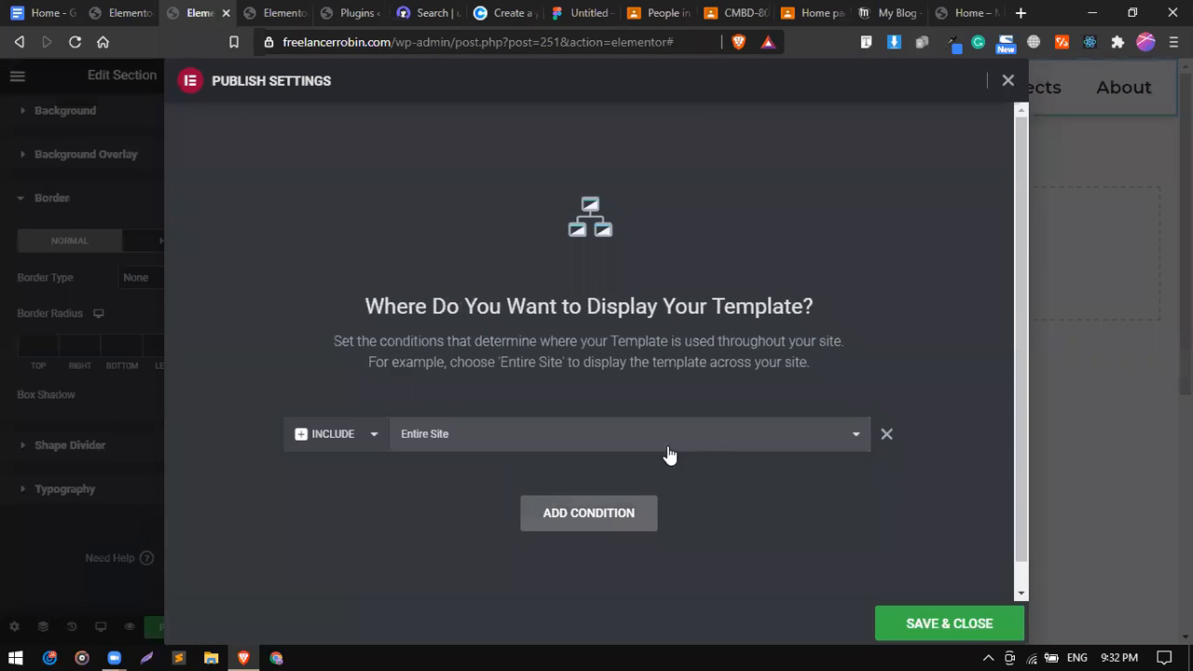
{"action": "left_click", "coordinate": [956, 623]}
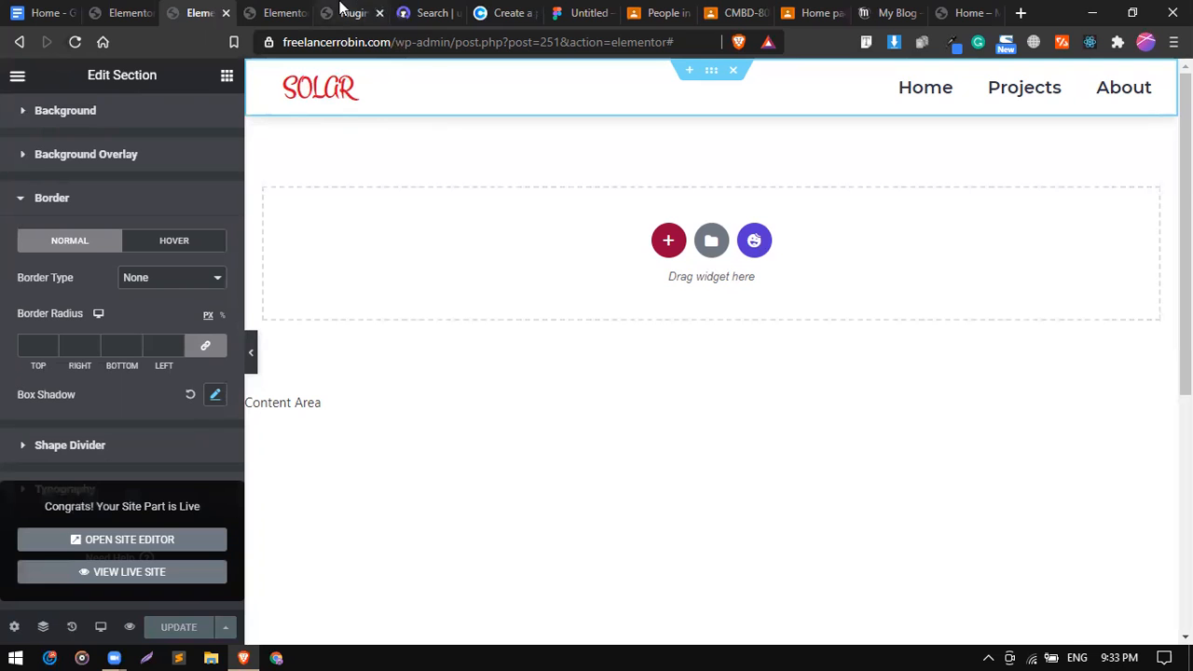
Go to the Solar Panel page editor and preview its changes.
{"action": "left_click", "coordinate": [280, 11]}
{"action": "left_click", "coordinate": [329, 11]}
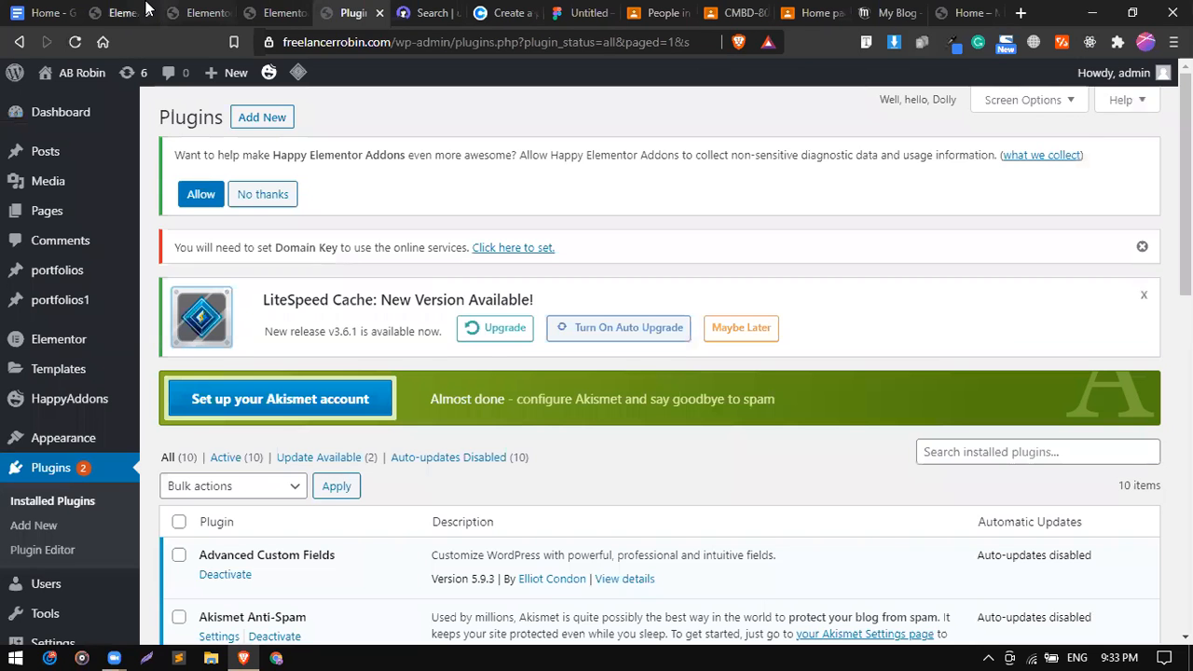
{"action": "left_click", "coordinate": [145, 11]}
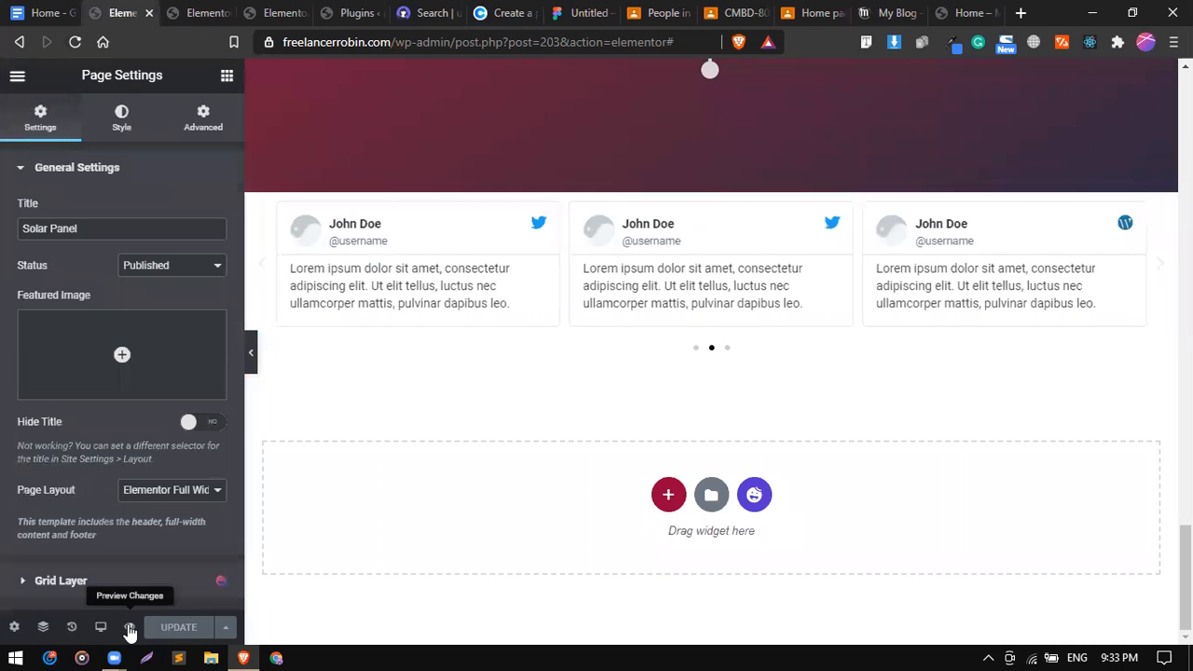
{"action": "left_click", "coordinate": [129, 628]}
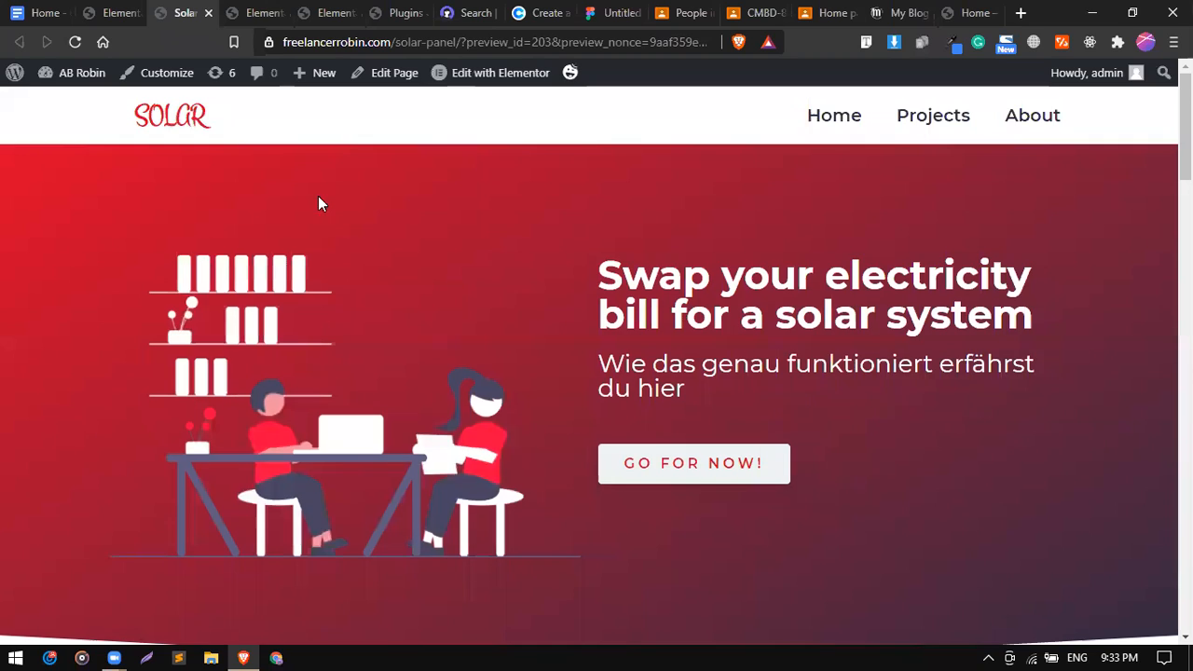
{"action": "scroll", "coordinate": [318, 196], "scroll_direction": "down", "scroll_amount": 1}
{"action": "left_click", "coordinate": [76, 43]}
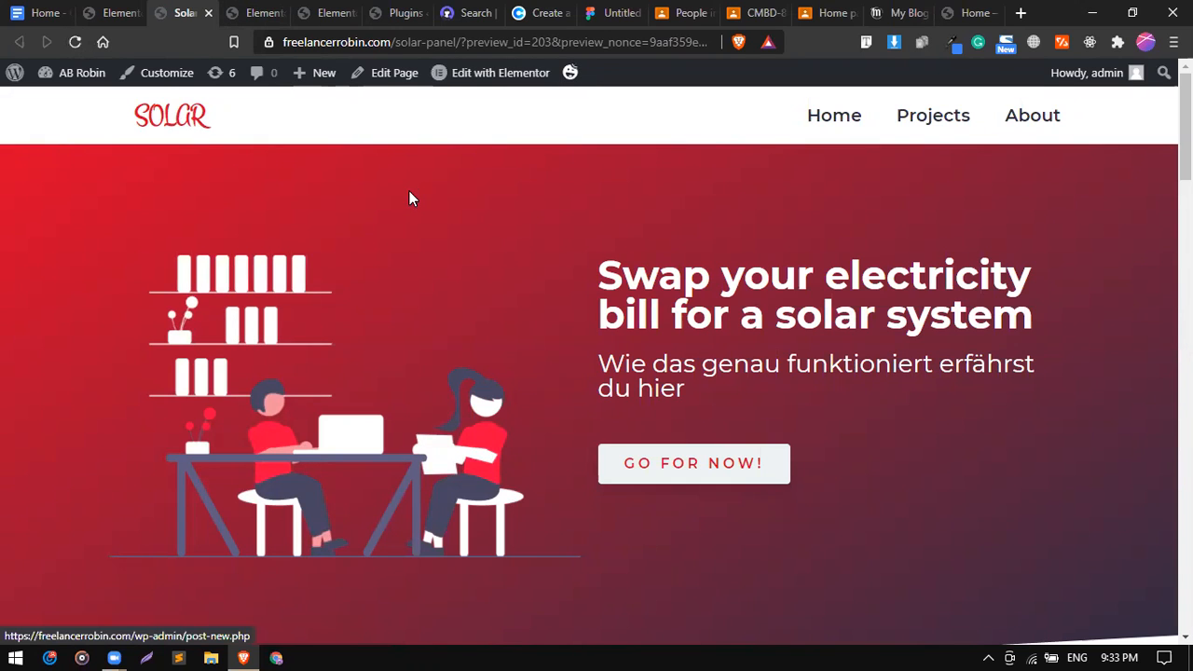
{"action": "scroll", "coordinate": [410, 191], "scroll_direction": "down", "scroll_amount": 1}
{"action": "scroll", "coordinate": [409, 192], "scroll_direction": "up", "scroll_amount": 1}
{"action": "scroll", "coordinate": [409, 191], "scroll_direction": "down", "scroll_amount": 1}
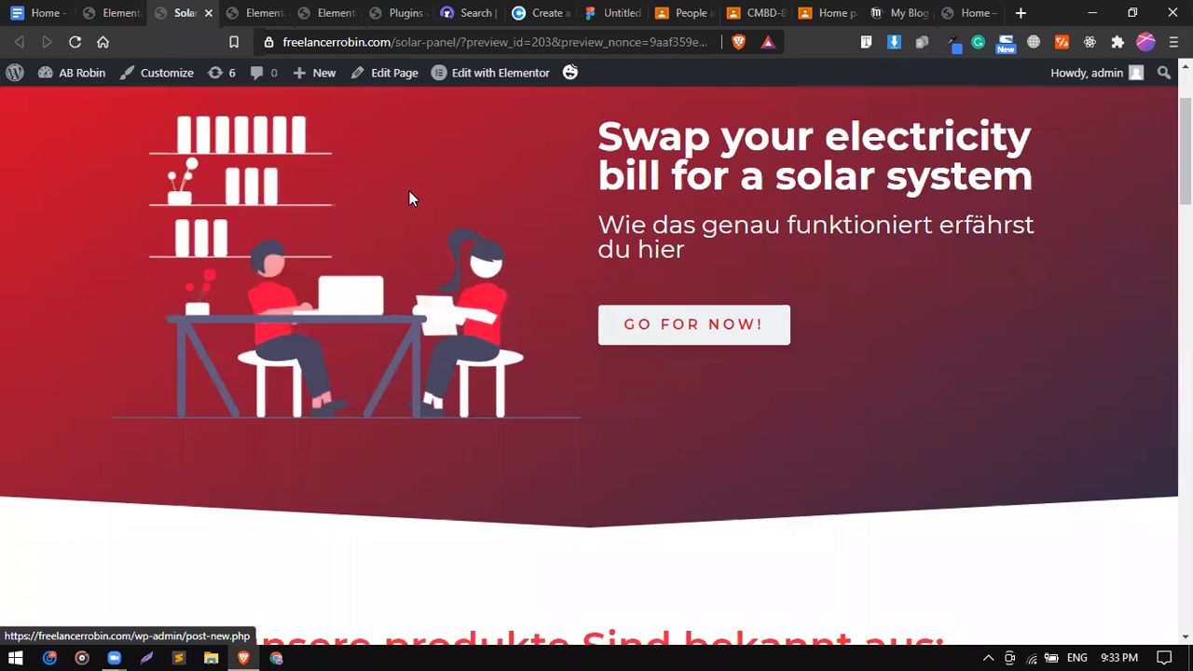
{"action": "scroll", "coordinate": [409, 191], "scroll_direction": "down", "scroll_amount": 4}
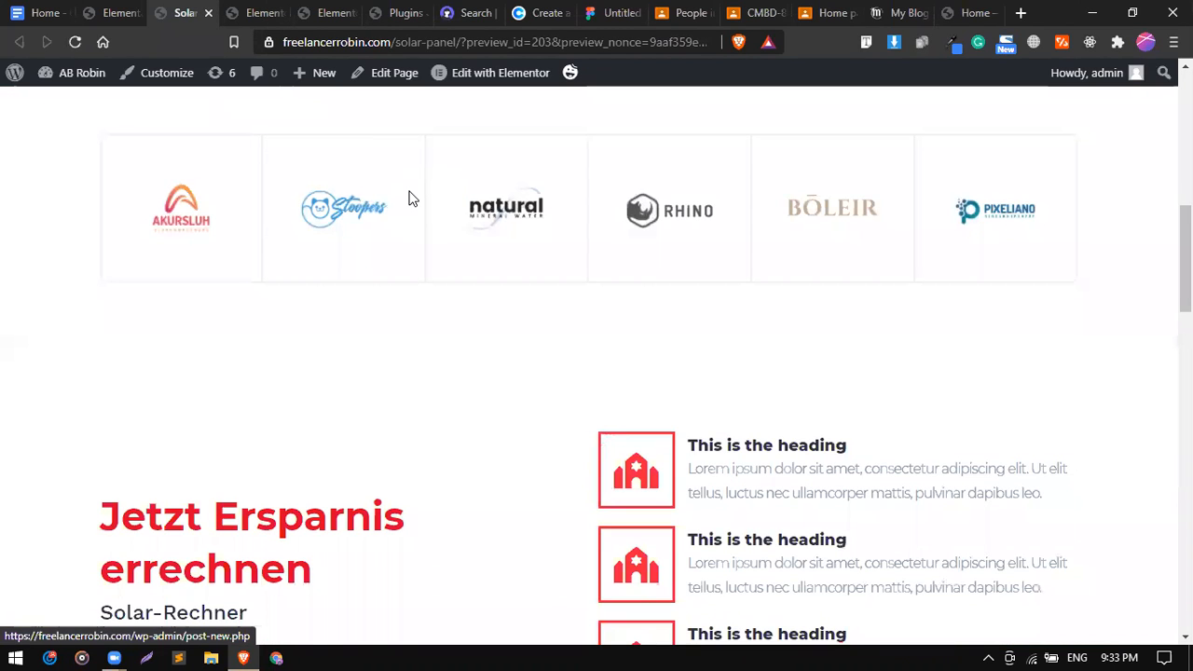
{"action": "scroll", "coordinate": [350, 449], "scroll_direction": "down", "scroll_amount": 15}
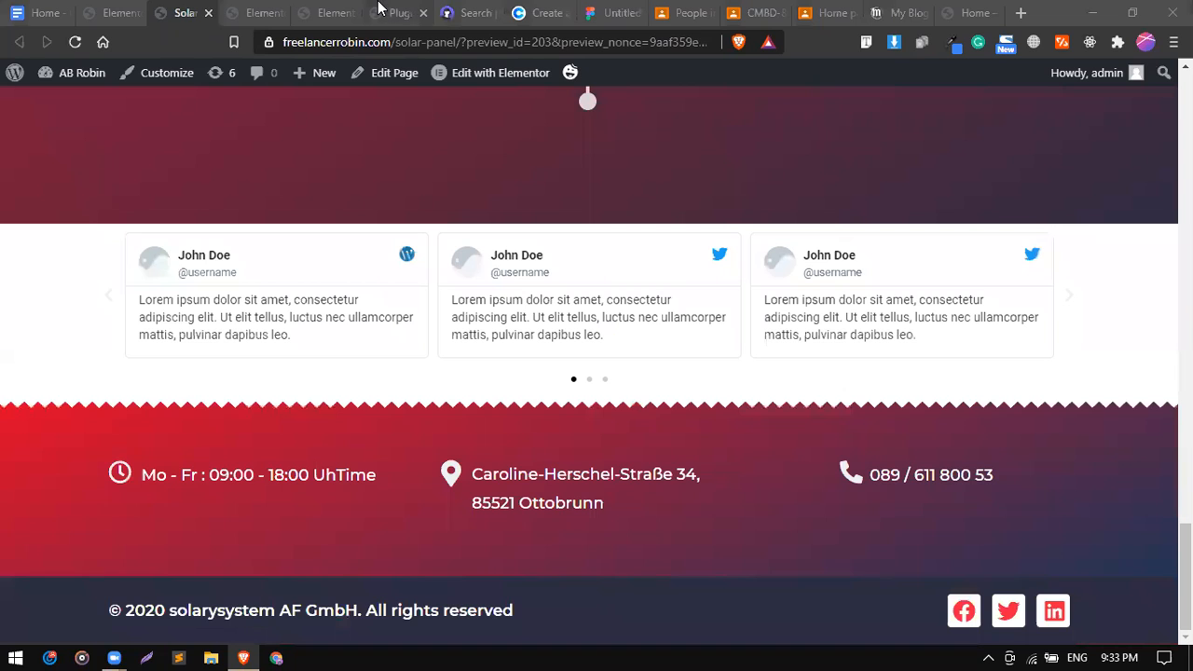
{"action": "scroll", "coordinate": [560, 311], "scroll_direction": "up", "scroll_amount": 12}
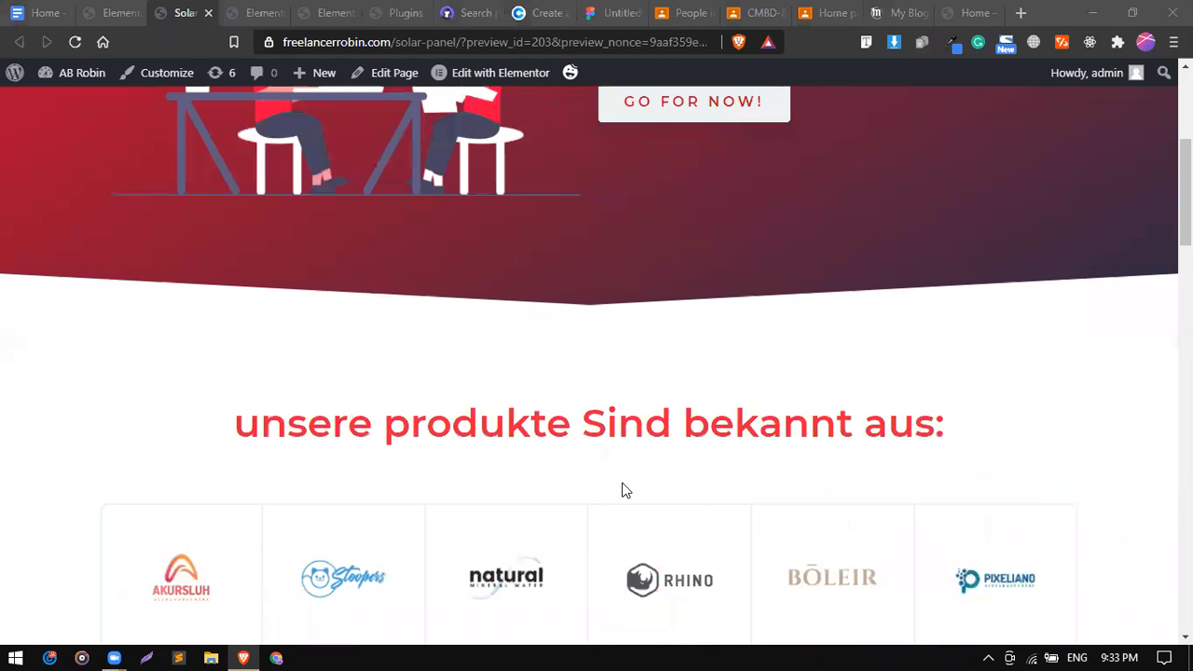
{"action": "scroll", "coordinate": [613, 377], "scroll_direction": "up", "scroll_amount": 5}
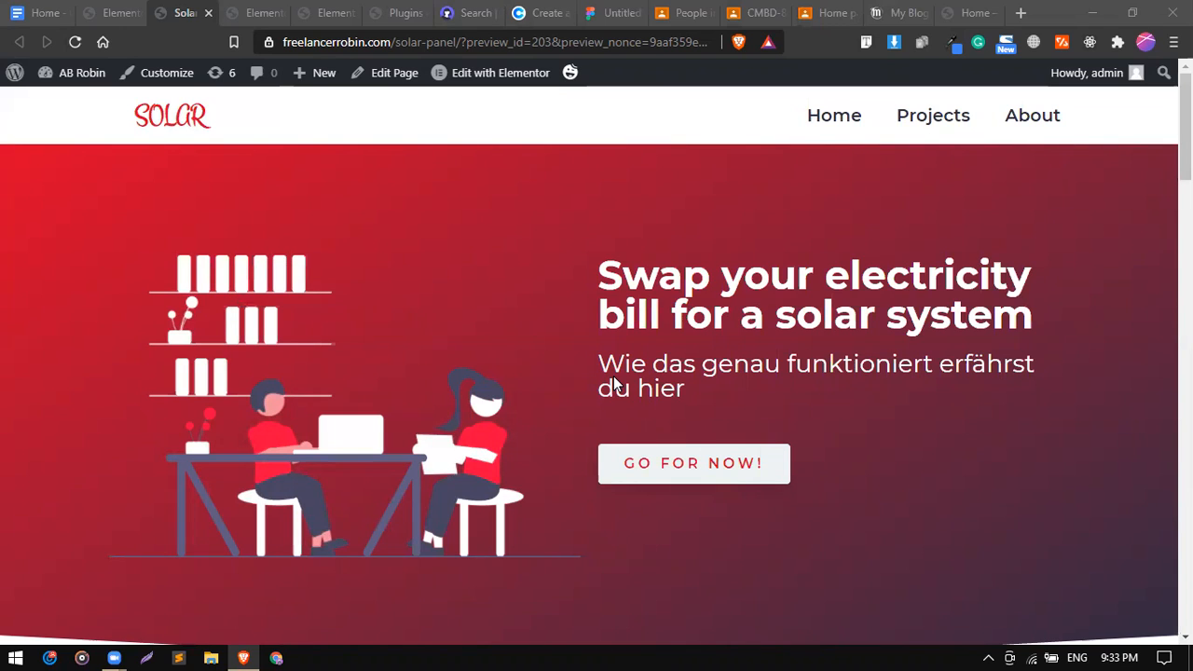
{"action": "mouse_move", "coordinate": [82, 75]}
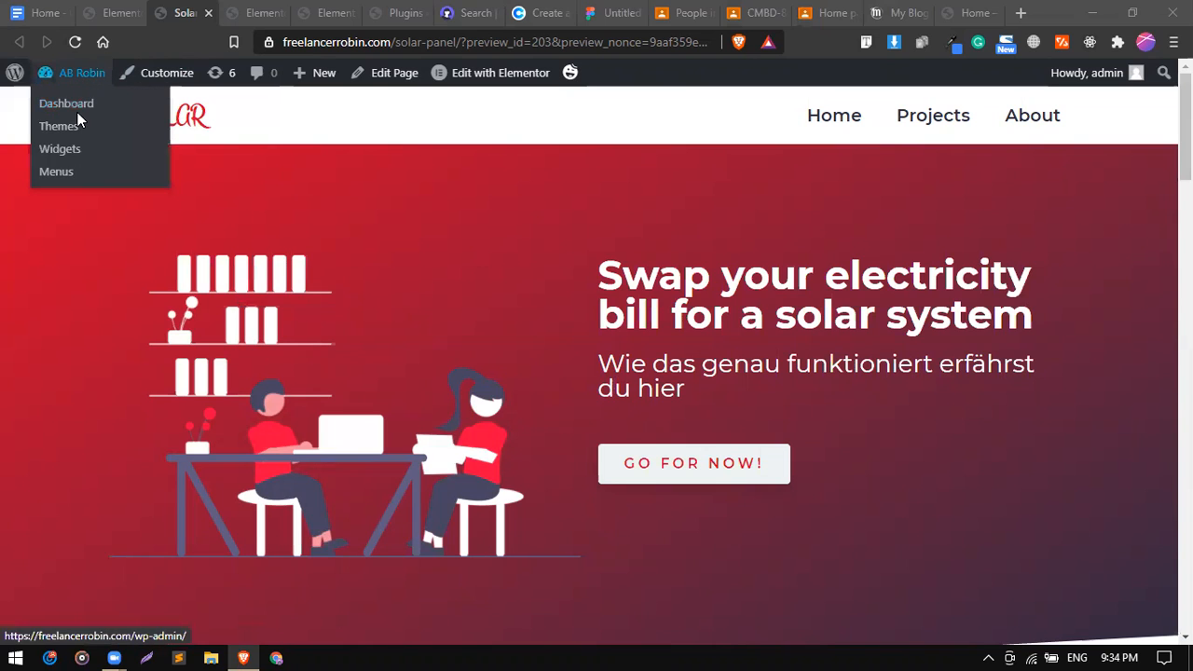
Close two leftover editor tabs and start a new page from the WordPress dashboard.
{"action": "left_click", "coordinate": [279, 13]}
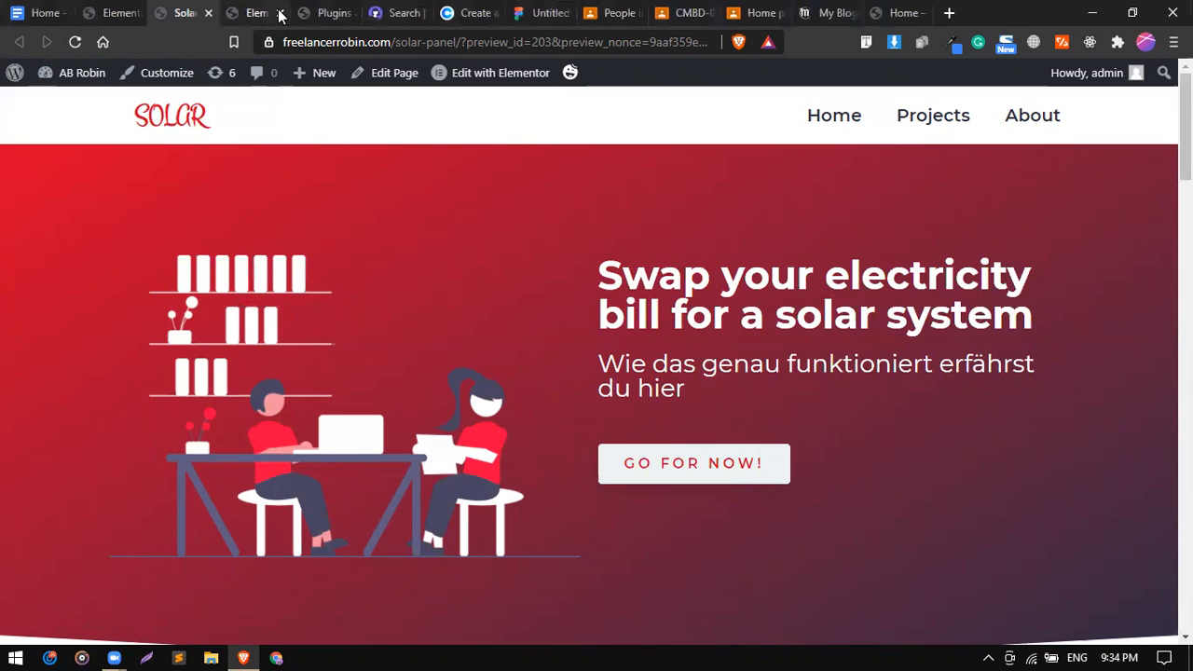
{"action": "left_click", "coordinate": [280, 13]}
{"action": "mouse_move", "coordinate": [94, 74]}
{"action": "left_click", "coordinate": [86, 103]}
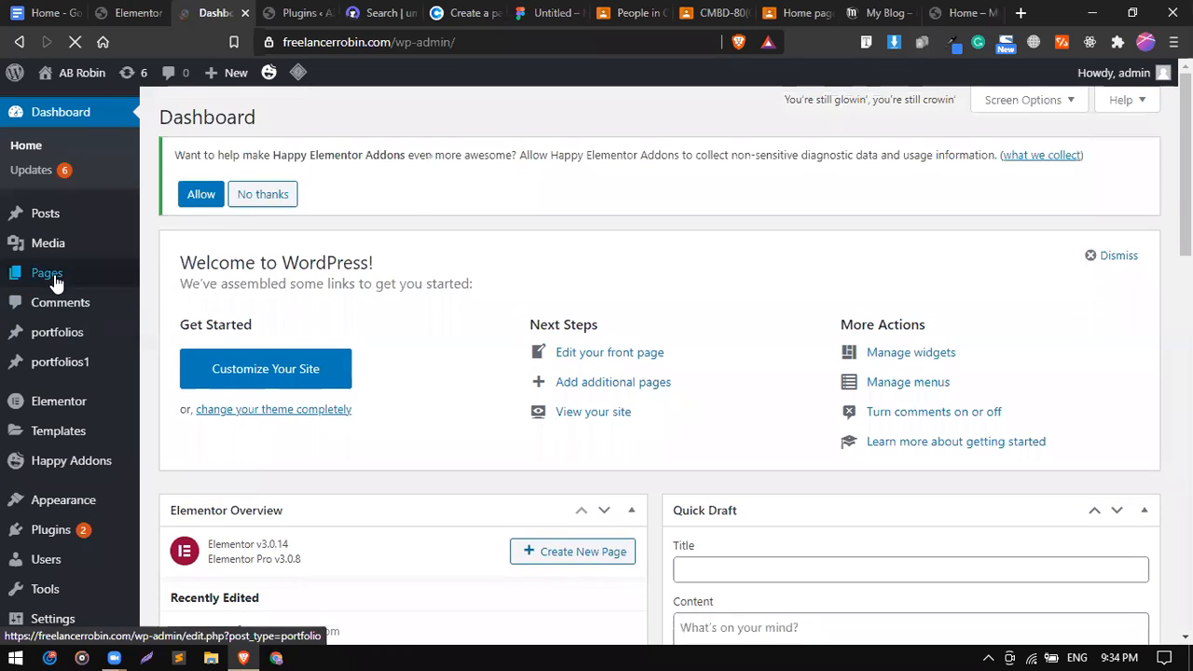
{"action": "mouse_move", "coordinate": [19, 280]}
{"action": "left_click", "coordinate": [174, 300]}
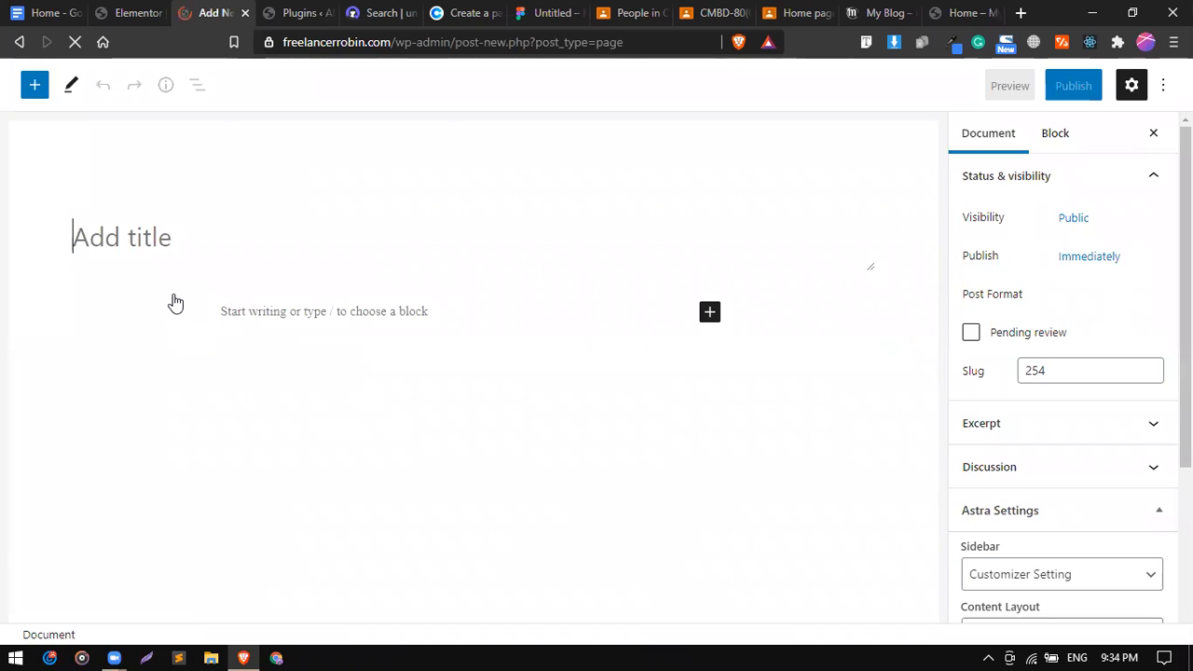
Title the page Contact, publish it, and launch Edit with Elementor.
{"action": "type", "text": "cONT"}
{"action": "key", "text": "BackSpace"}
{"action": "key", "text": "BackSpace"}
{"action": "key", "text": "BackSpace"}
{"action": "key", "text": "BackSpace"}
{"action": "type", "text": "C"}
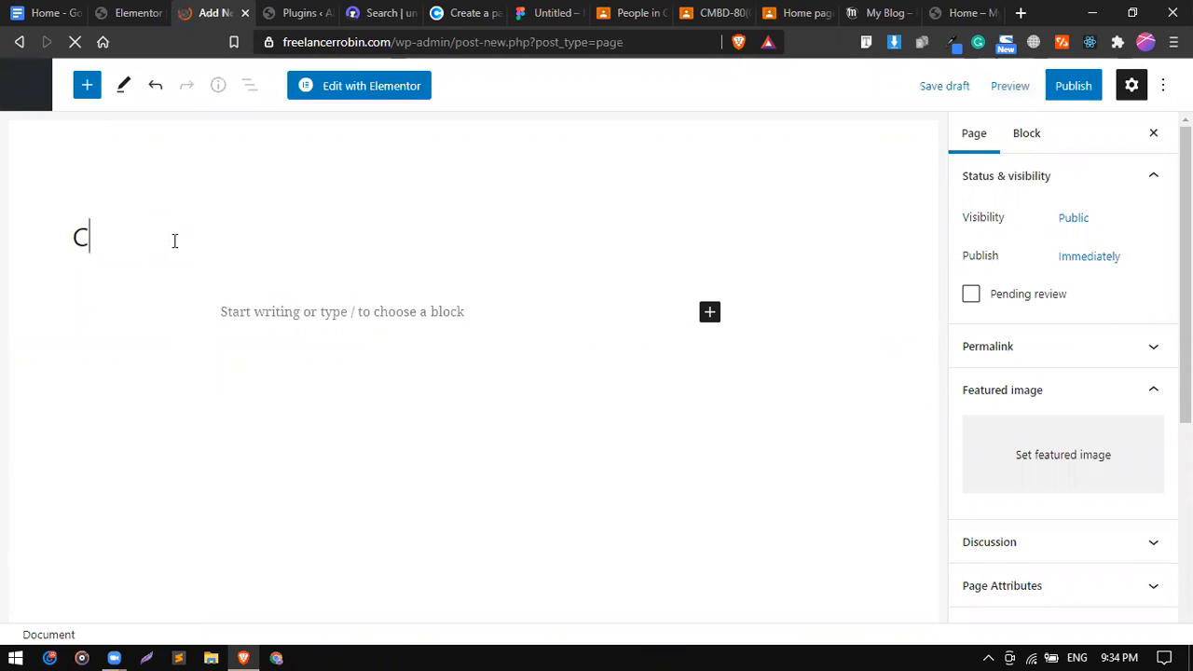
{"action": "type", "text": "OTN"}
{"action": "key", "text": "BackSpace"}
{"action": "key", "text": "BackSpace"}
{"action": "key", "text": "BackSpace"}
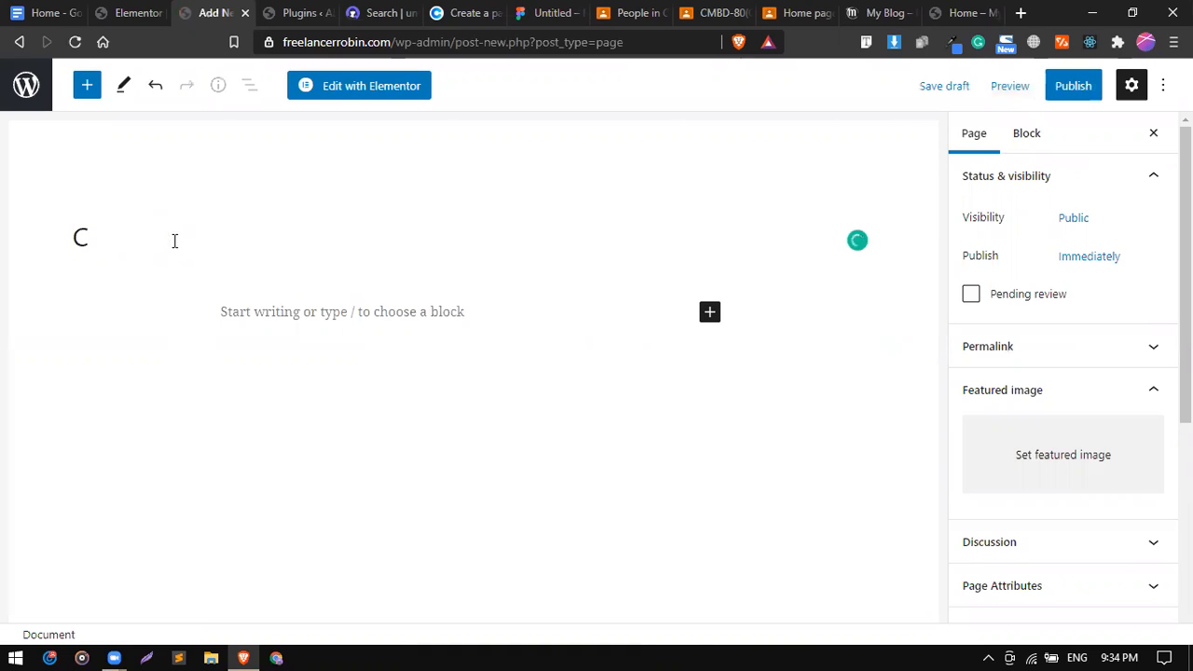
{"action": "type", "text": "ontact"}
{"action": "left_click", "coordinate": [1075, 90]}
{"action": "left_click", "coordinate": [1033, 86]}
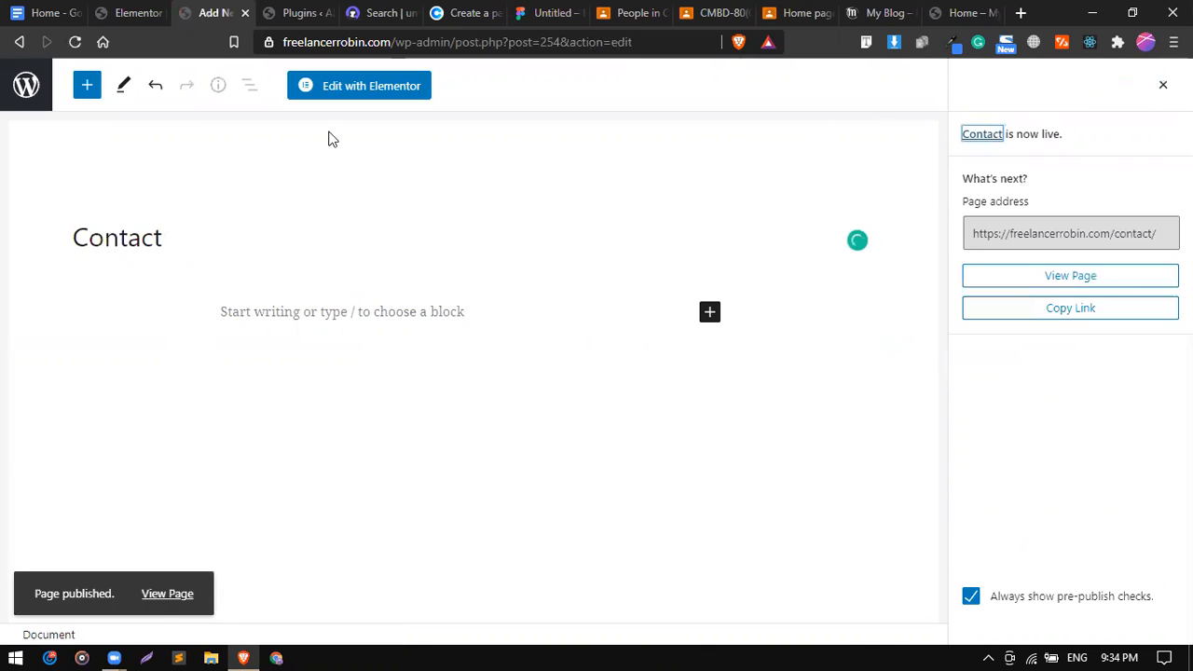
{"action": "left_click", "coordinate": [378, 88]}
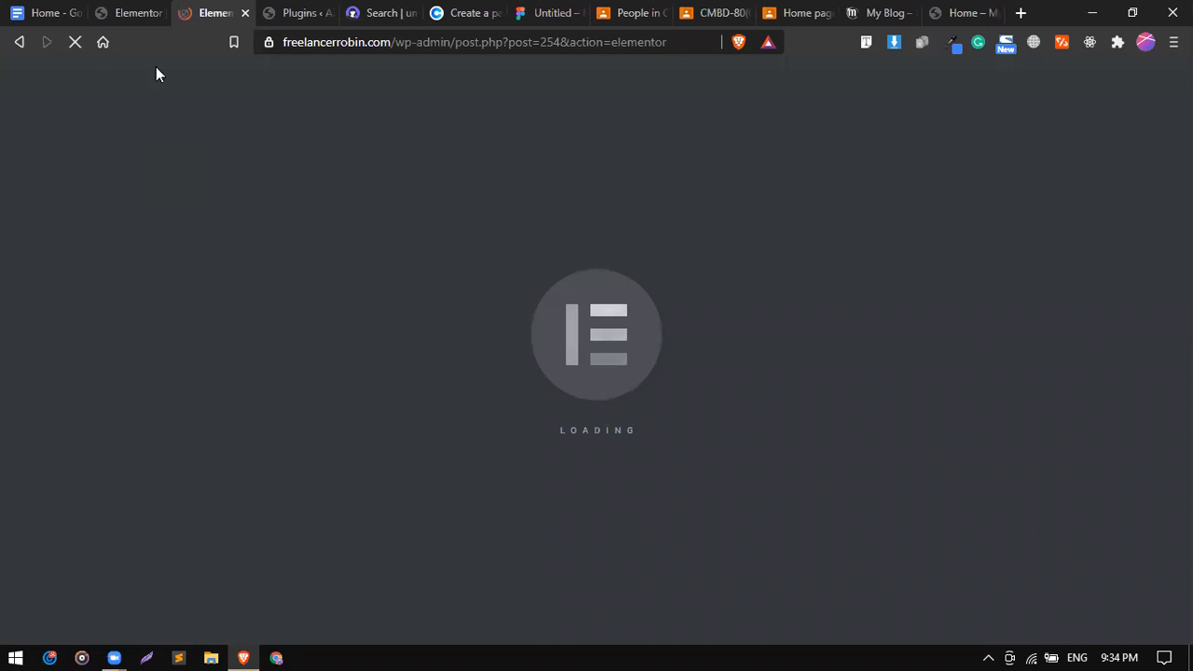
Add a one-column section with 100 px top and bottom margin.
{"action": "left_click", "coordinate": [149, 11]}
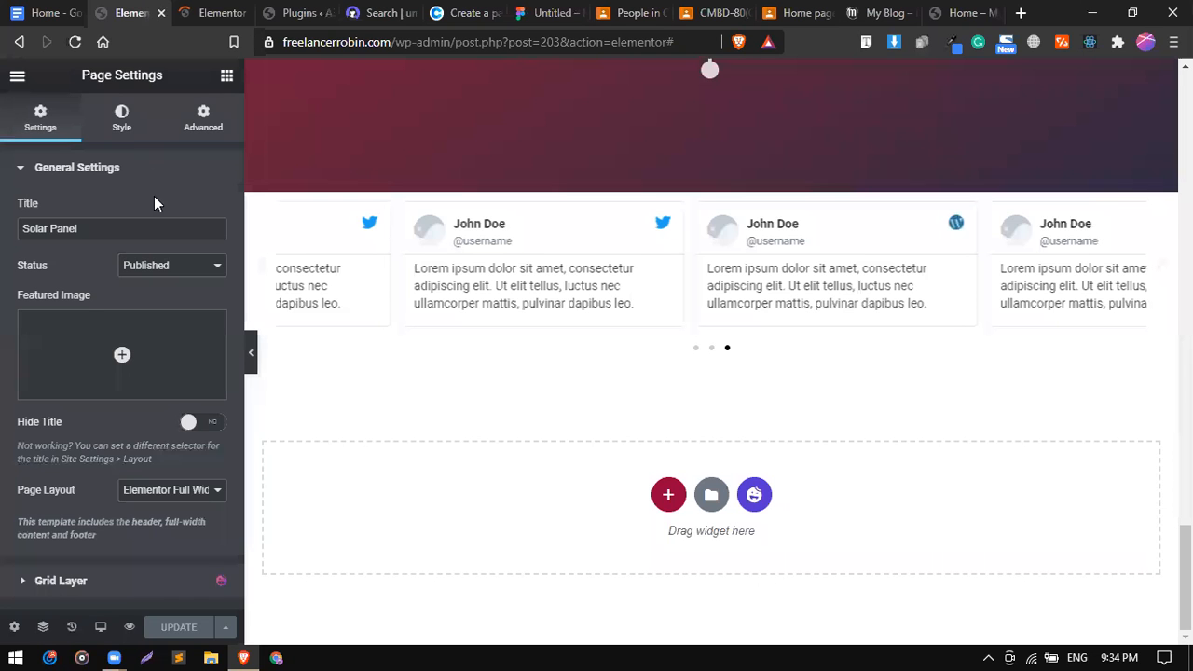
{"action": "left_click", "coordinate": [215, 9]}
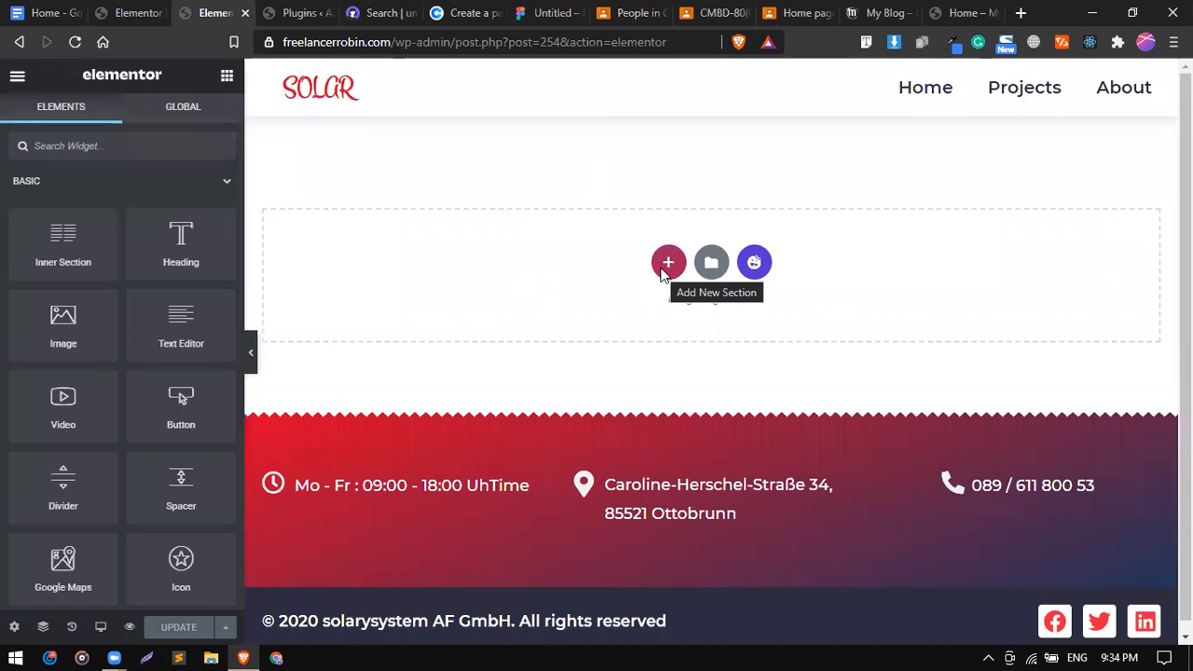
{"action": "left_click", "coordinate": [666, 269]}
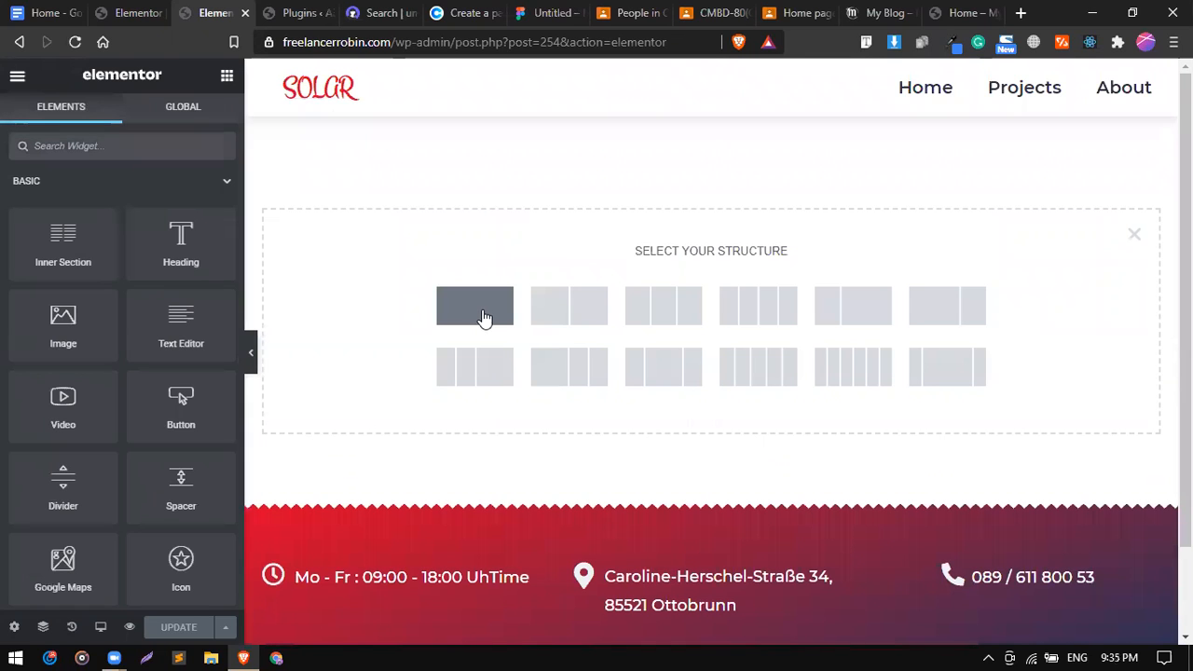
{"action": "left_click", "coordinate": [485, 318]}
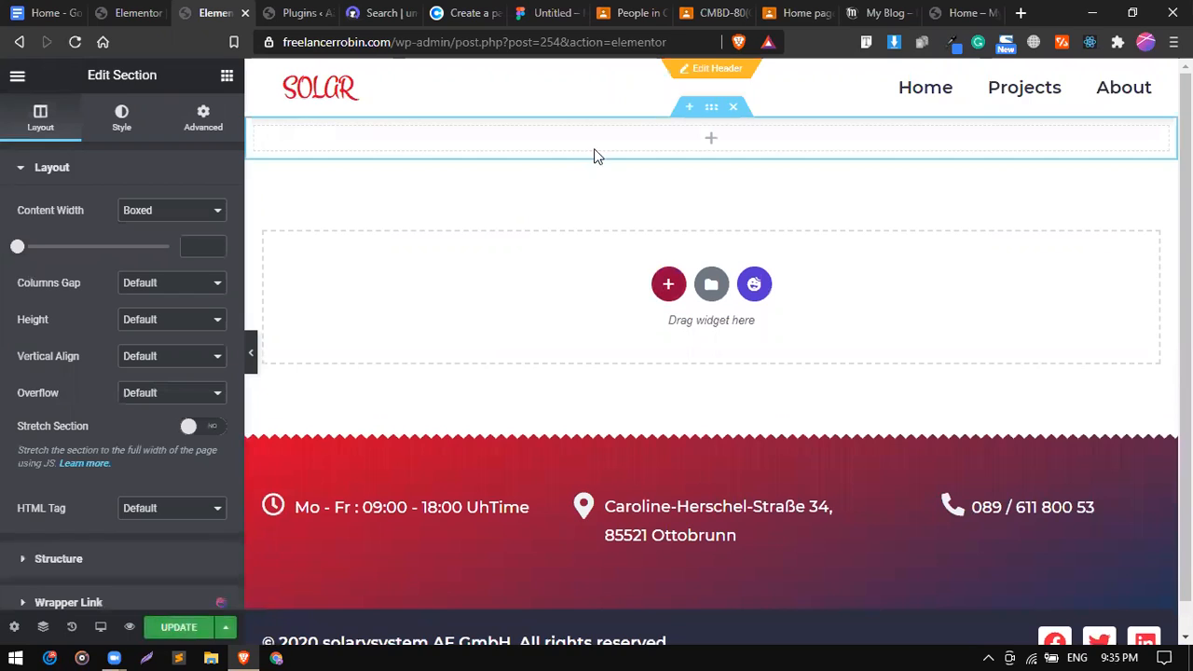
{"action": "left_click", "coordinate": [197, 134]}
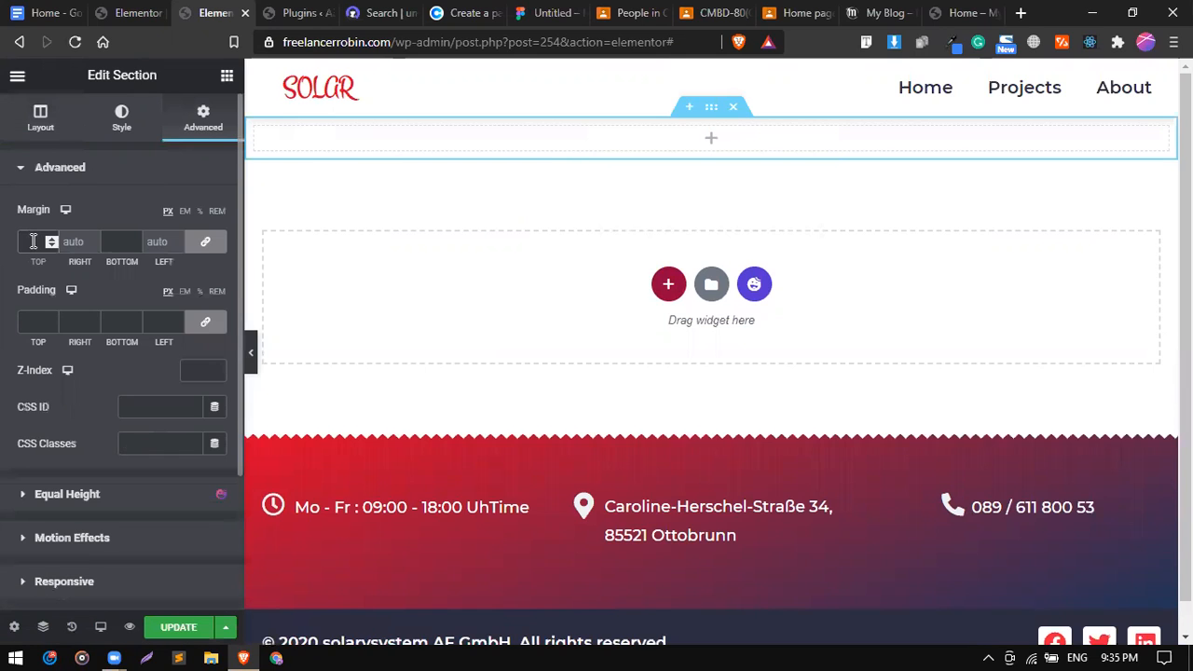
{"action": "left_click", "coordinate": [32, 242]}
{"action": "type", "text": "100"}
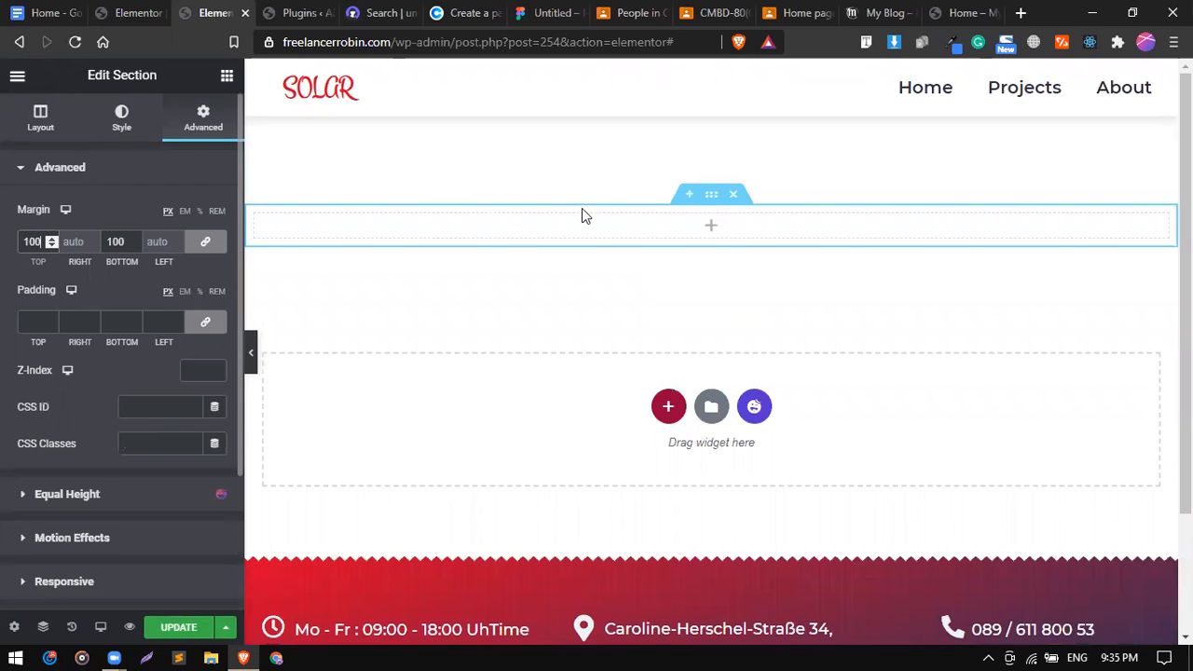
Drag a two-column Inner Section into it, then search widgets for 'for'.
{"action": "left_click", "coordinate": [227, 76]}
{"action": "left_click_drag", "start_coordinate": [89, 246], "coordinate": [421, 224]}
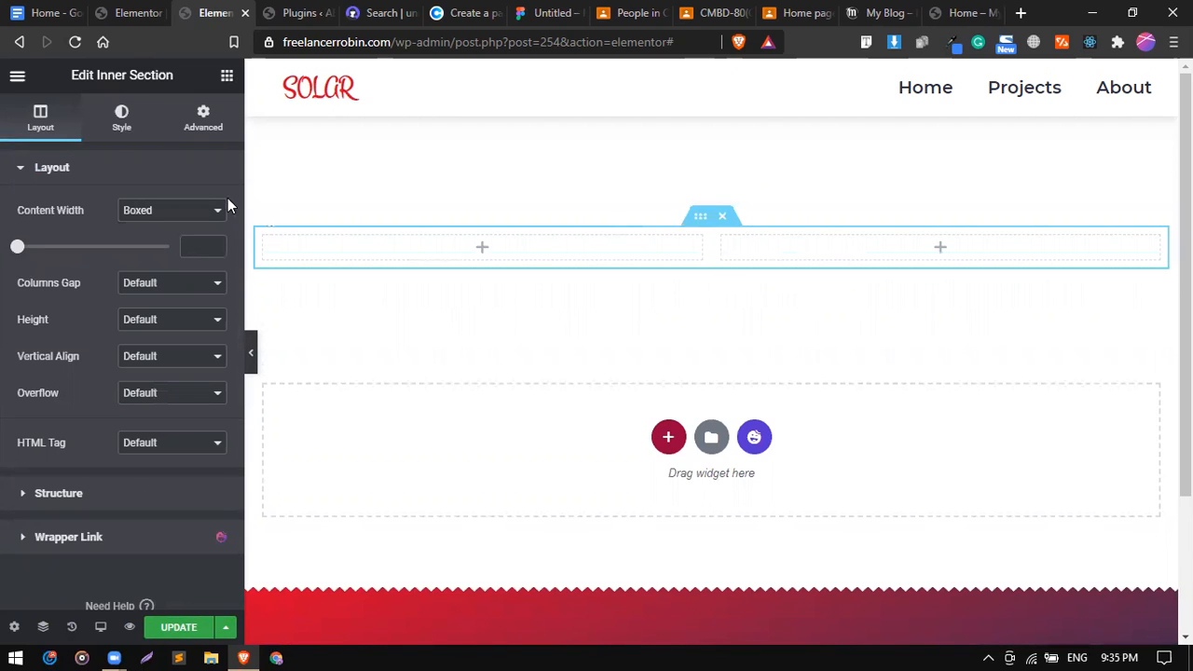
{"action": "left_click", "coordinate": [227, 77]}
{"action": "type", "text": "ele"}
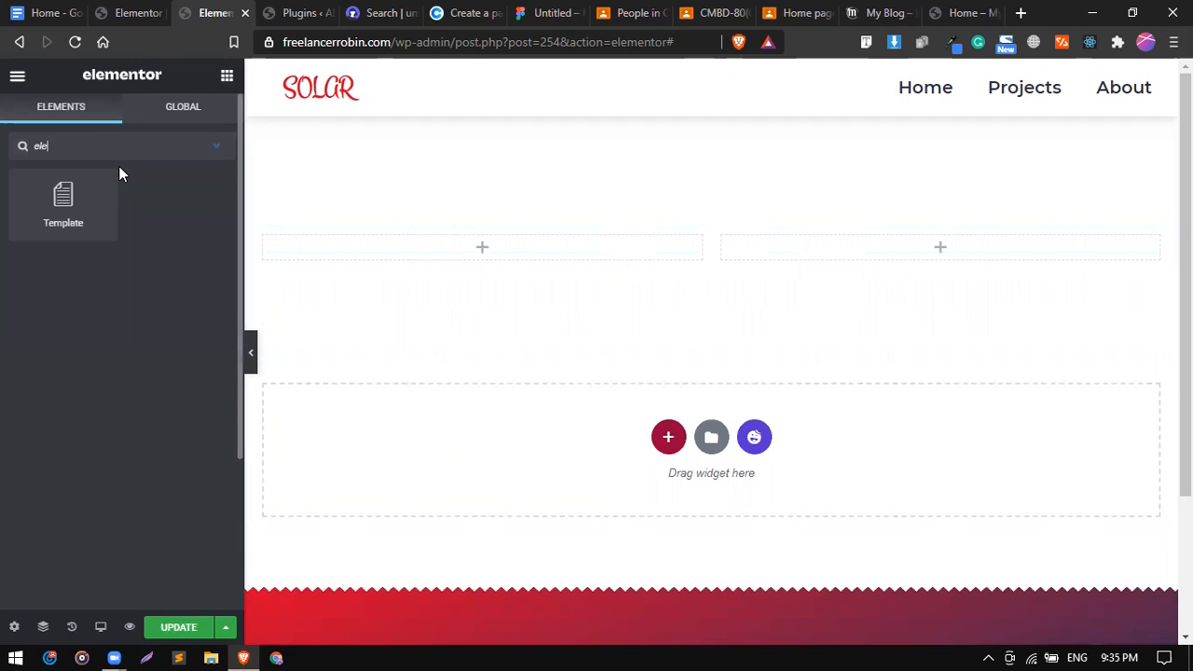
{"action": "key", "text": "BackSpace"}
{"action": "key", "text": "BackSpace"}
{"action": "key", "text": "BackSpace"}
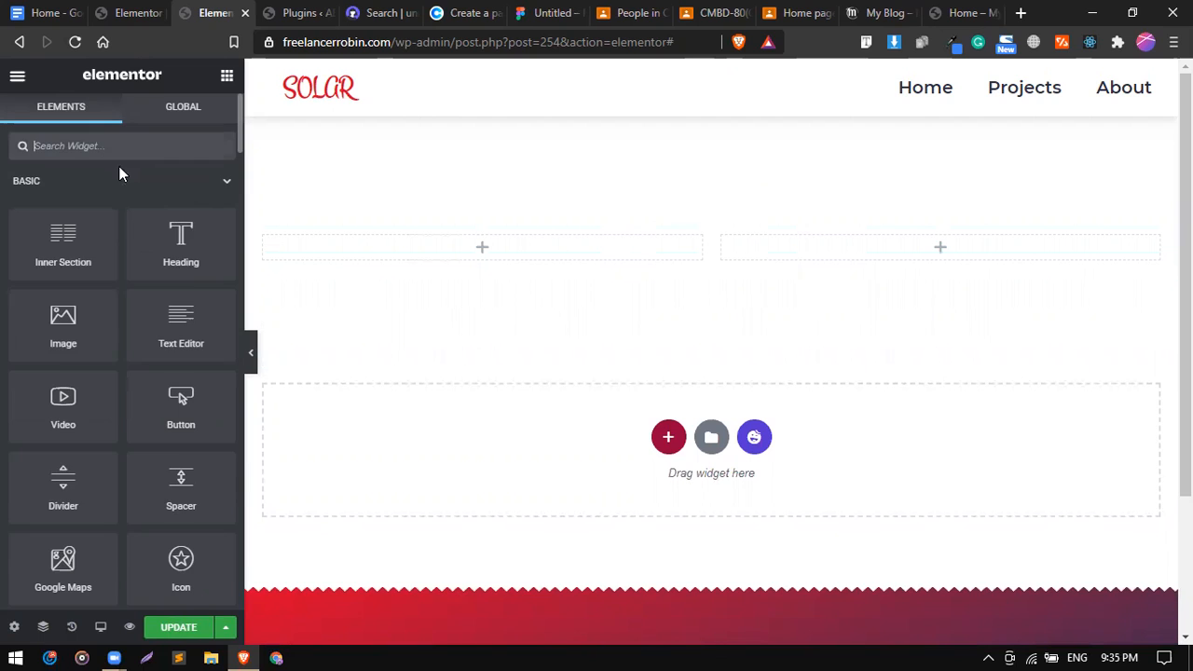
{"action": "type", "text": "rm"}
{"action": "key", "text": "BackSpace"}
{"action": "key", "text": "BackSpace"}
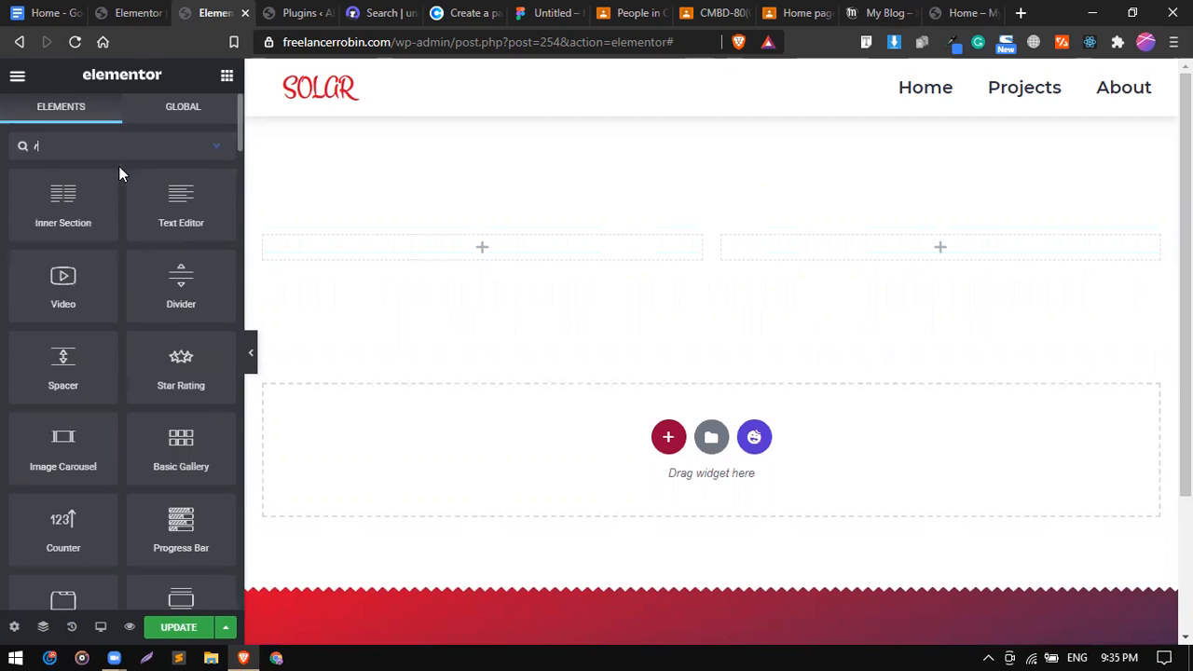
{"action": "type", "text": "for"}
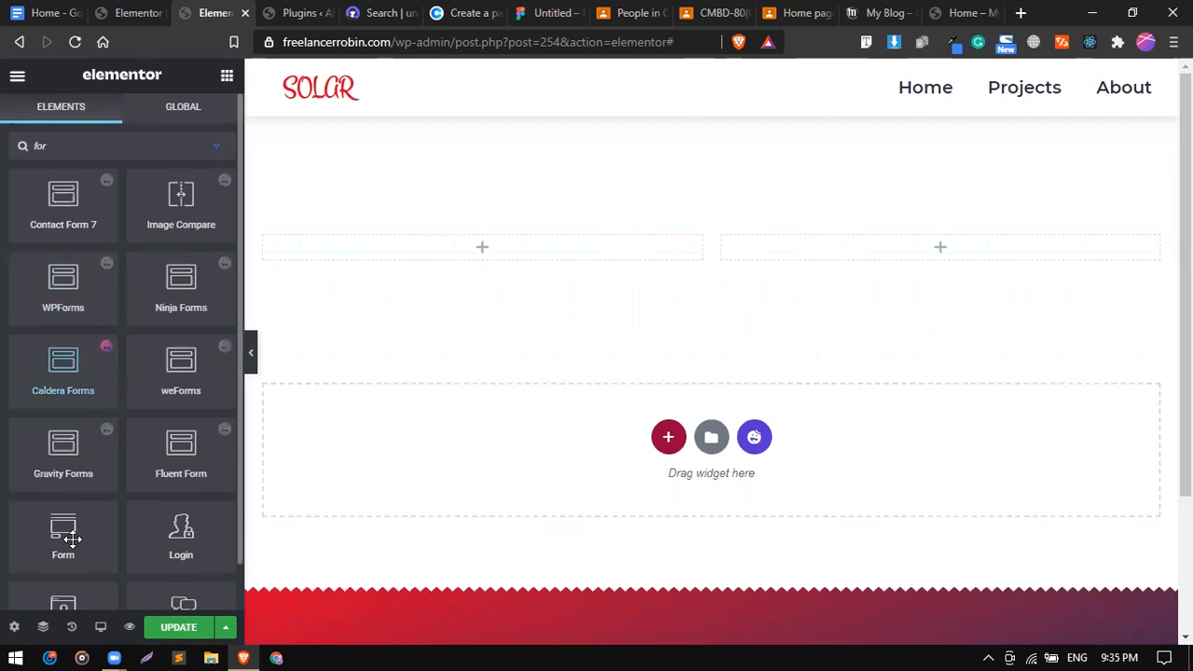
Drag the Form widget into the right column and try its Name, Email and Message boxes.
{"action": "scroll", "coordinate": [112, 426], "scroll_direction": "down", "scroll_amount": 1}
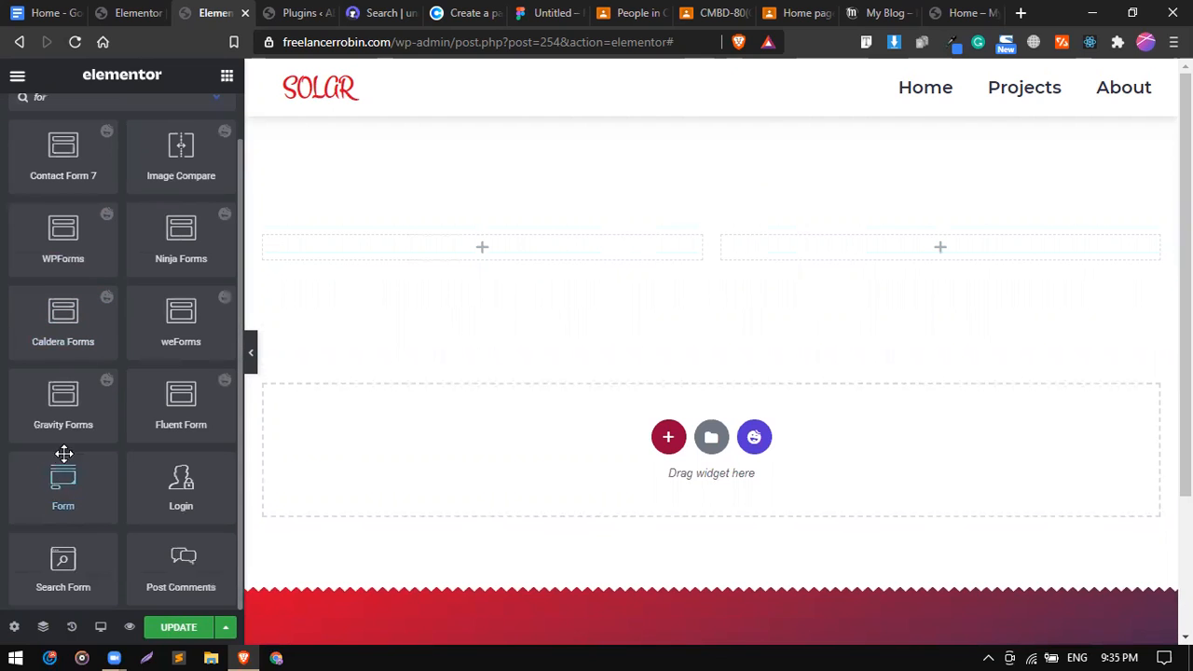
{"action": "left_click_drag", "start_coordinate": [66, 483], "coordinate": [948, 241]}
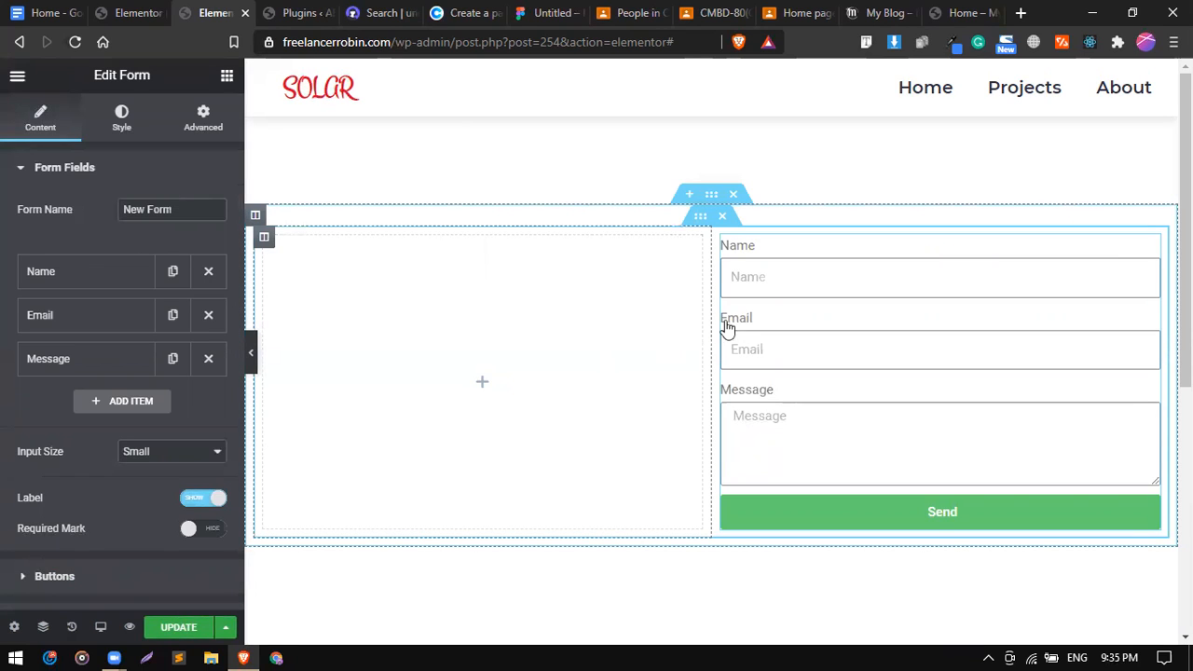
{"action": "left_click", "coordinate": [753, 274]}
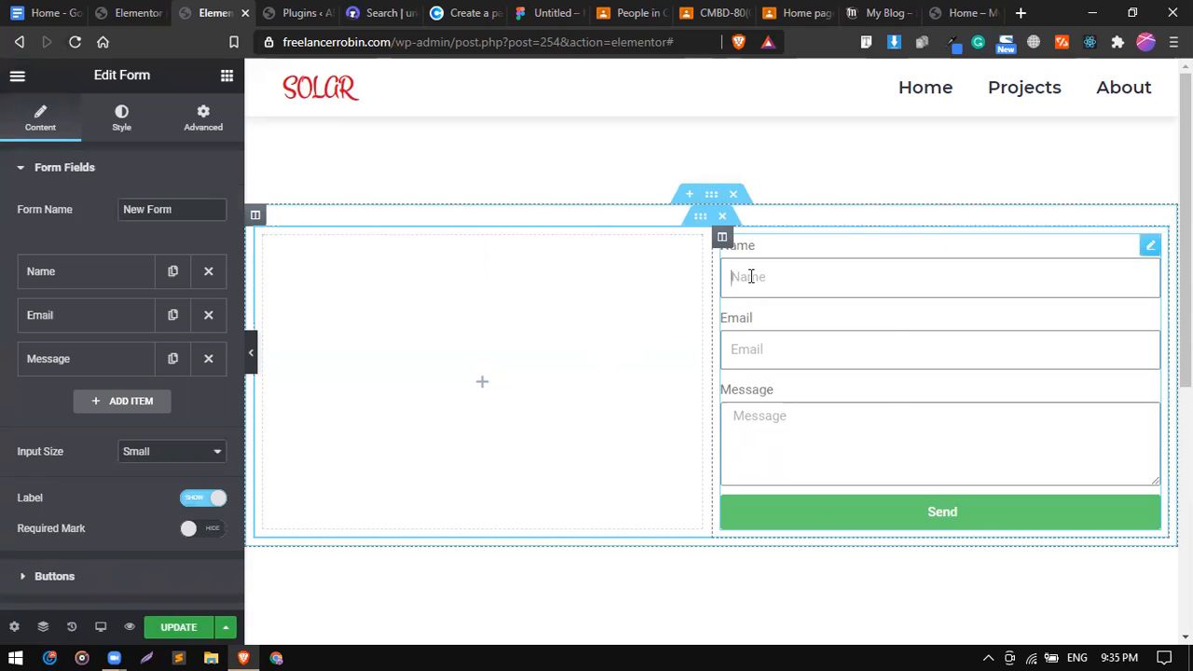
{"action": "left_click", "coordinate": [937, 347]}
{"action": "left_click", "coordinate": [935, 403]}
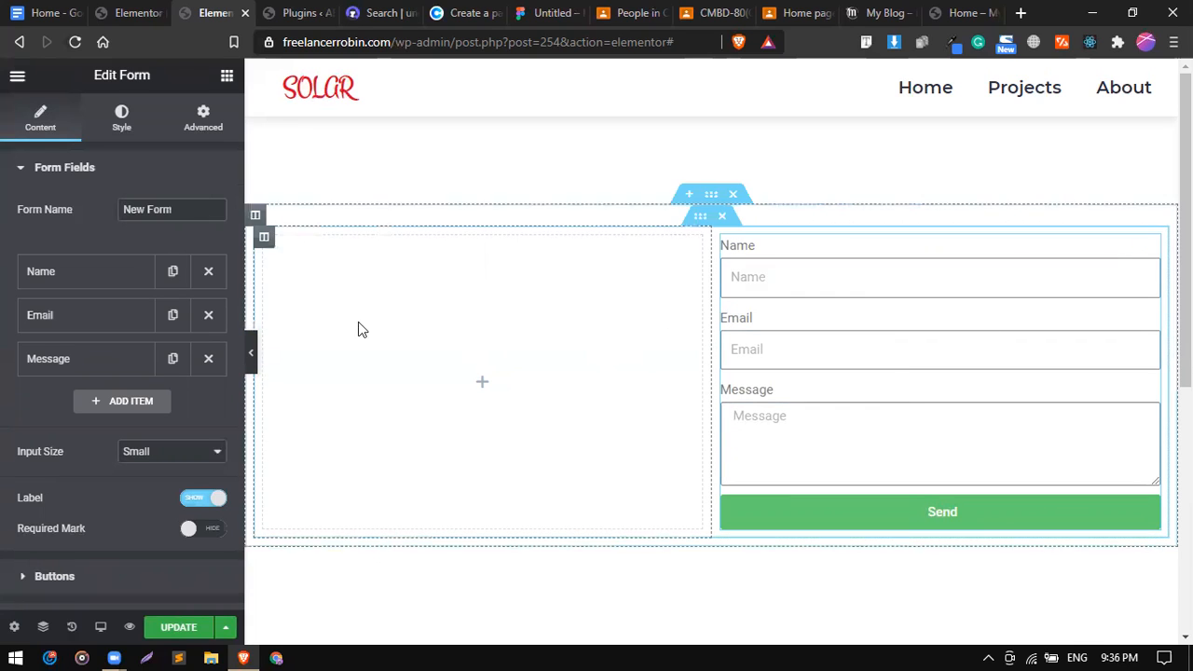
Add a fourth field, Item #4, to the form and expand its settings.
{"action": "left_click", "coordinate": [119, 279]}
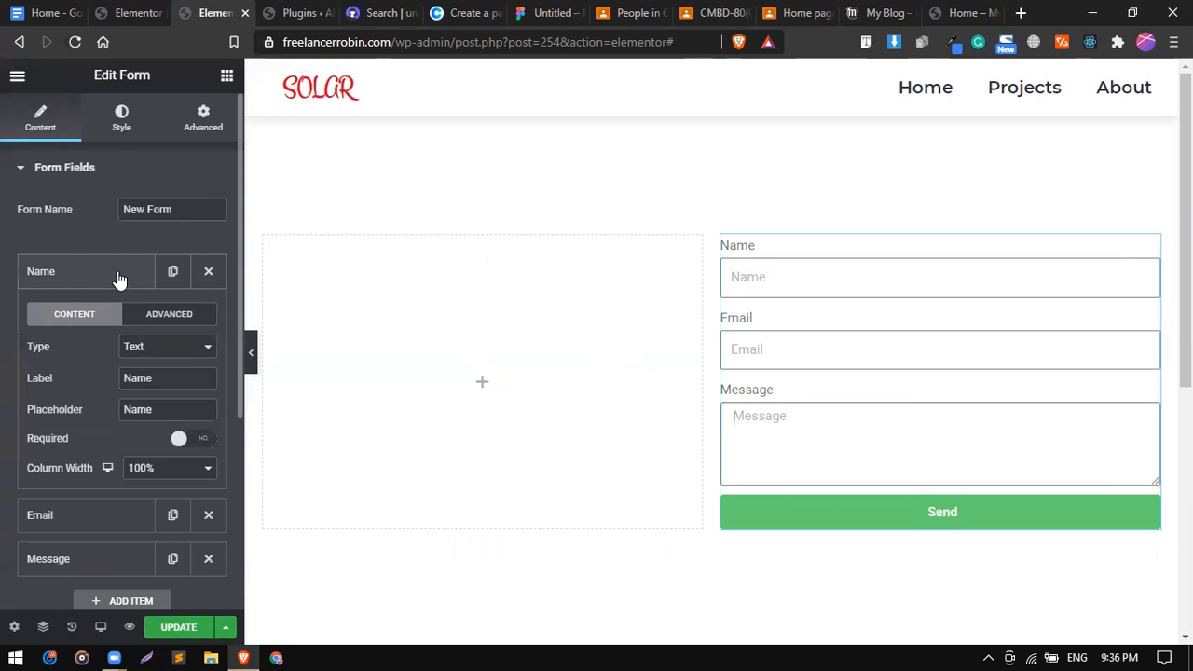
{"action": "left_click", "coordinate": [119, 279]}
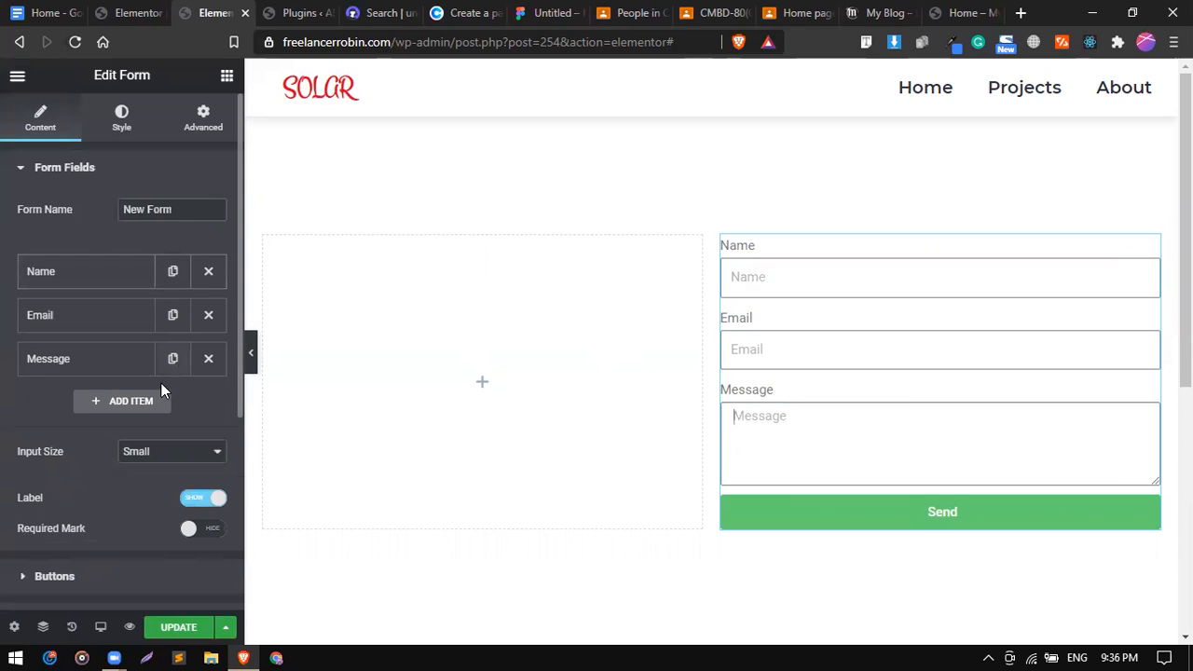
{"action": "left_click", "coordinate": [142, 403]}
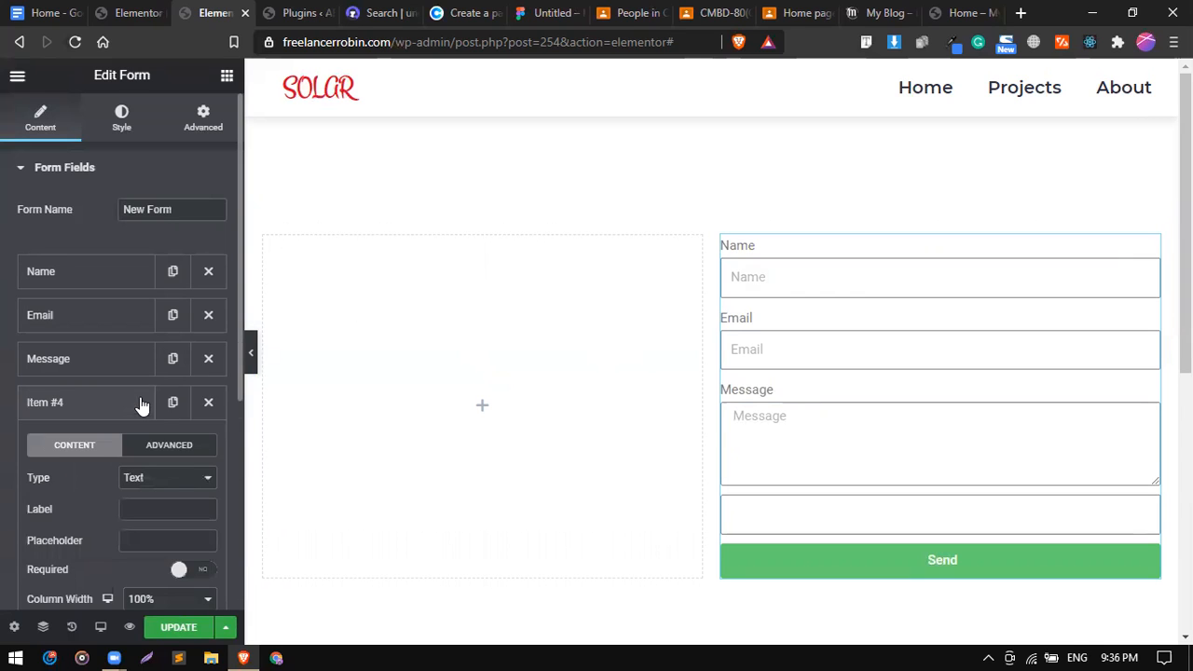
{"action": "left_click", "coordinate": [87, 408]}
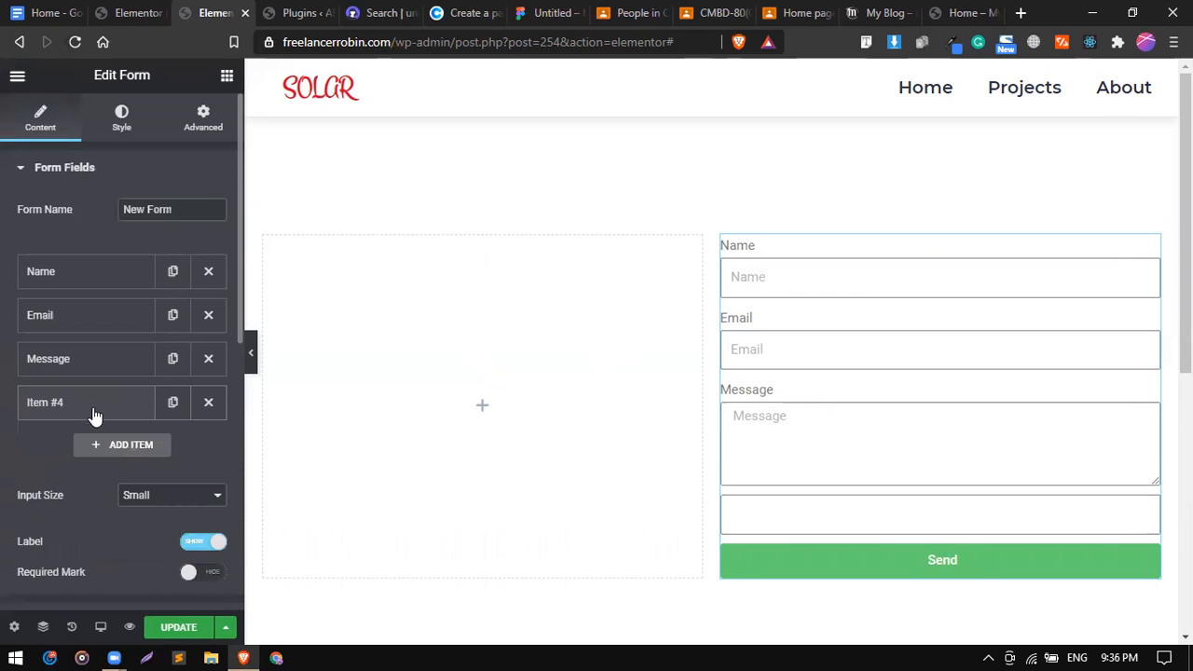
{"action": "scroll", "coordinate": [140, 443], "scroll_direction": "down", "scroll_amount": 2}
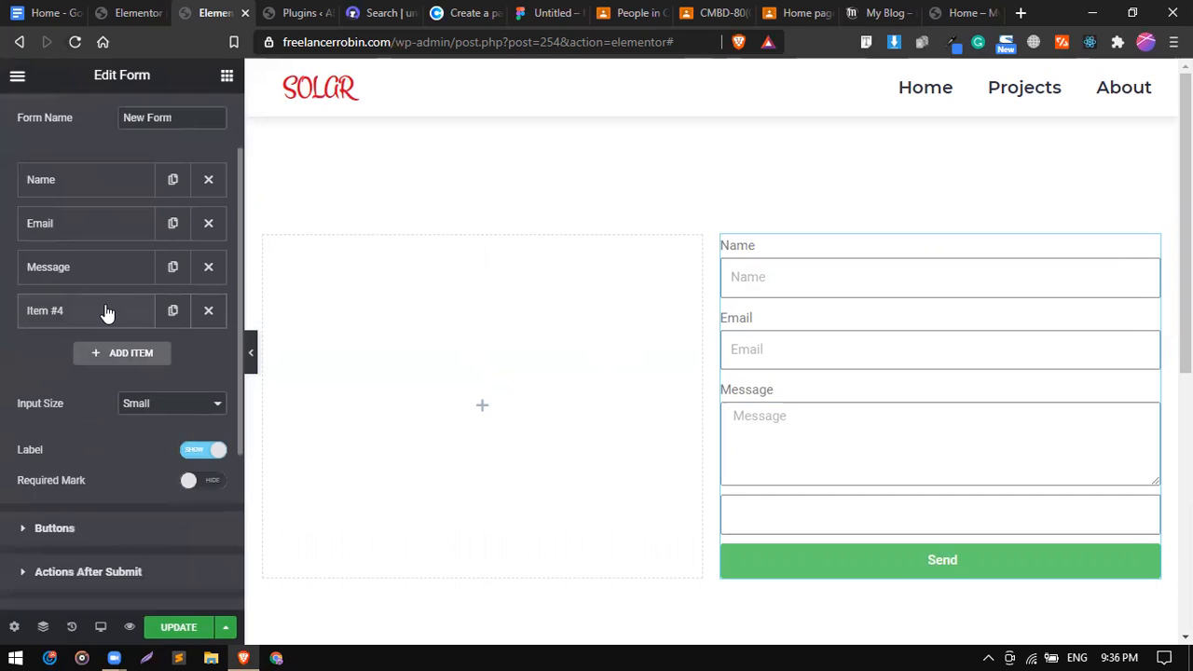
{"action": "left_click", "coordinate": [108, 313]}
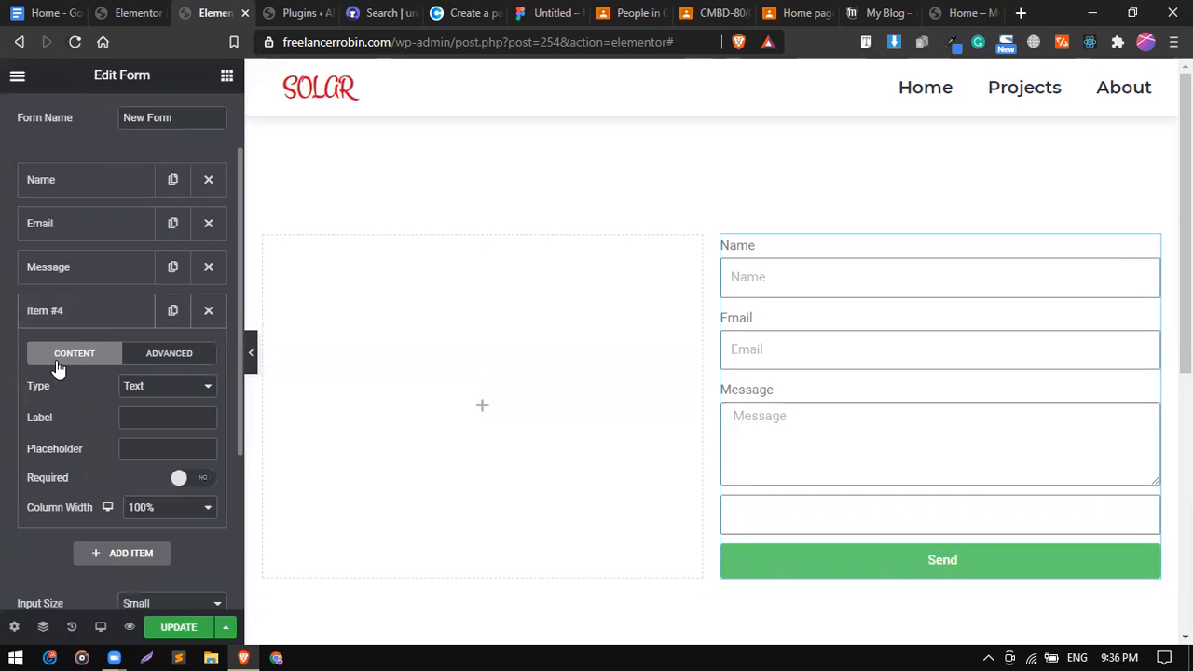
Set Item #4's field type to File Upload.
{"action": "left_click", "coordinate": [140, 388]}
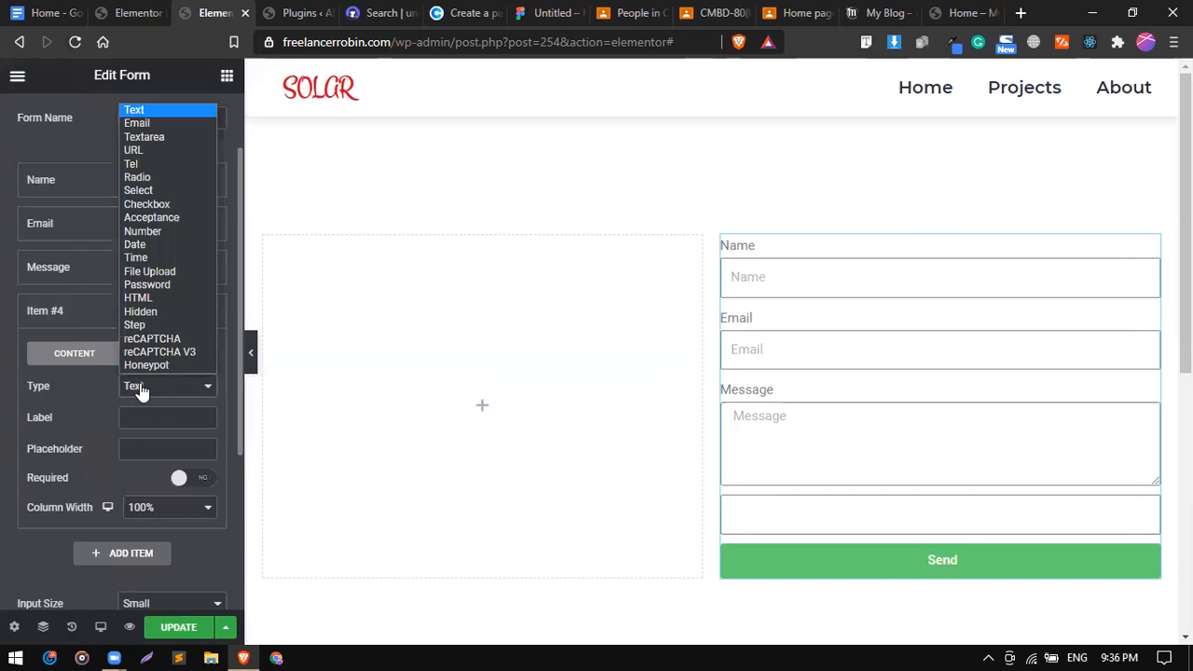
{"action": "left_click", "coordinate": [136, 125]}
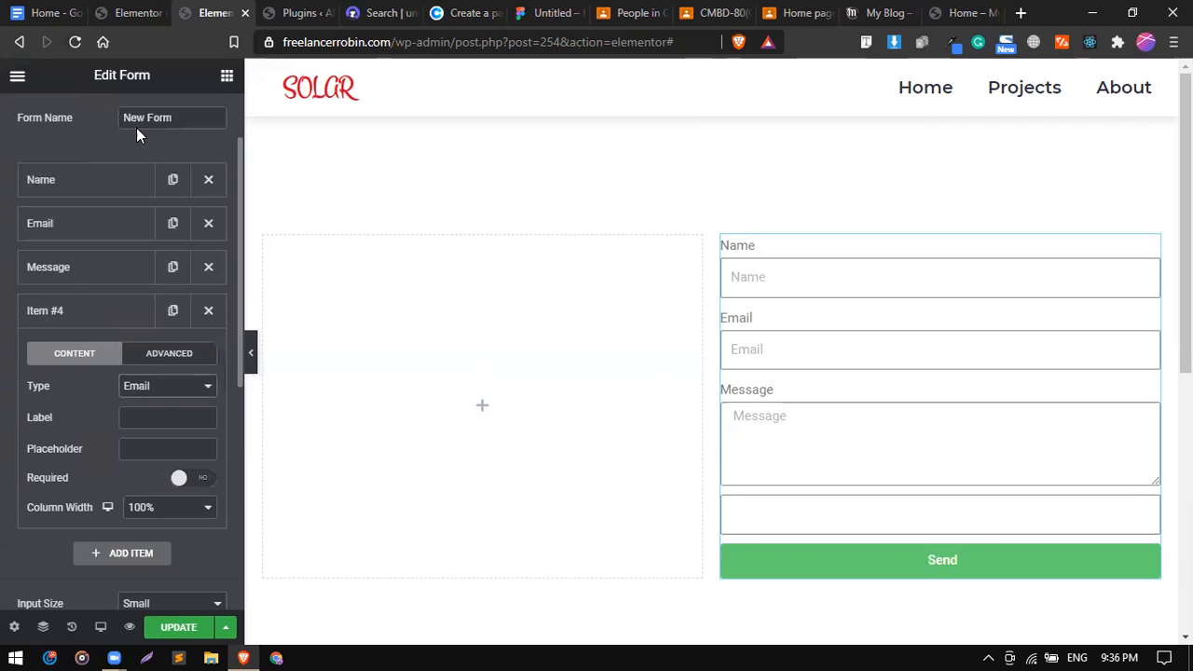
{"action": "left_click", "coordinate": [139, 391]}
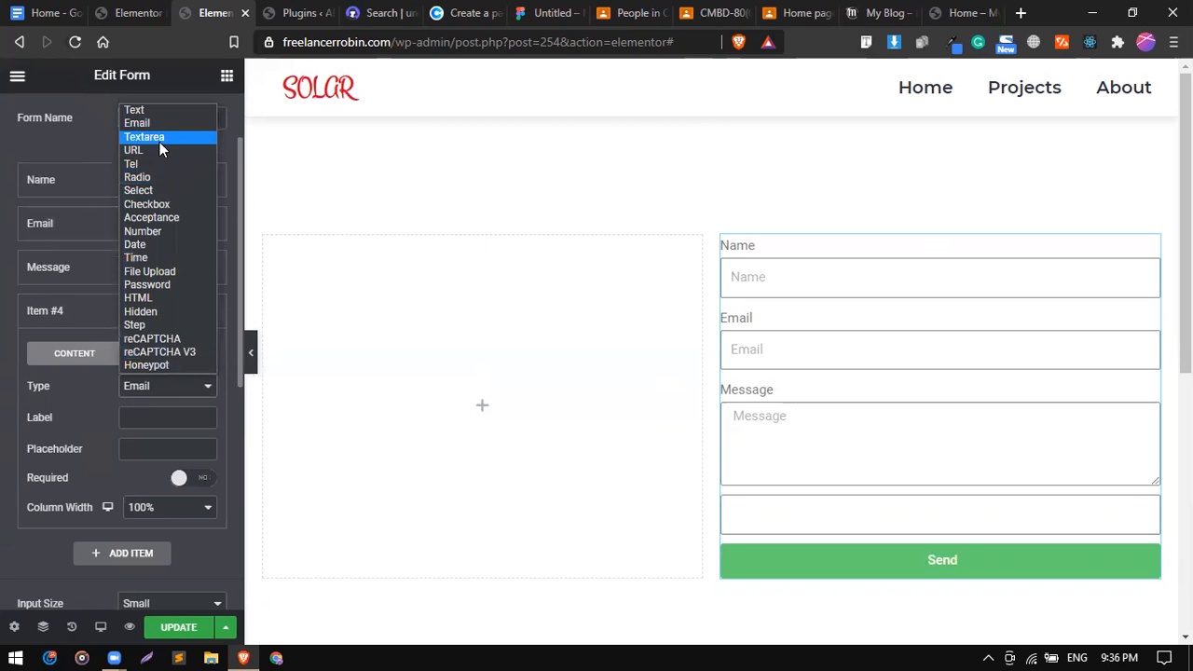
{"action": "left_click", "coordinate": [160, 140]}
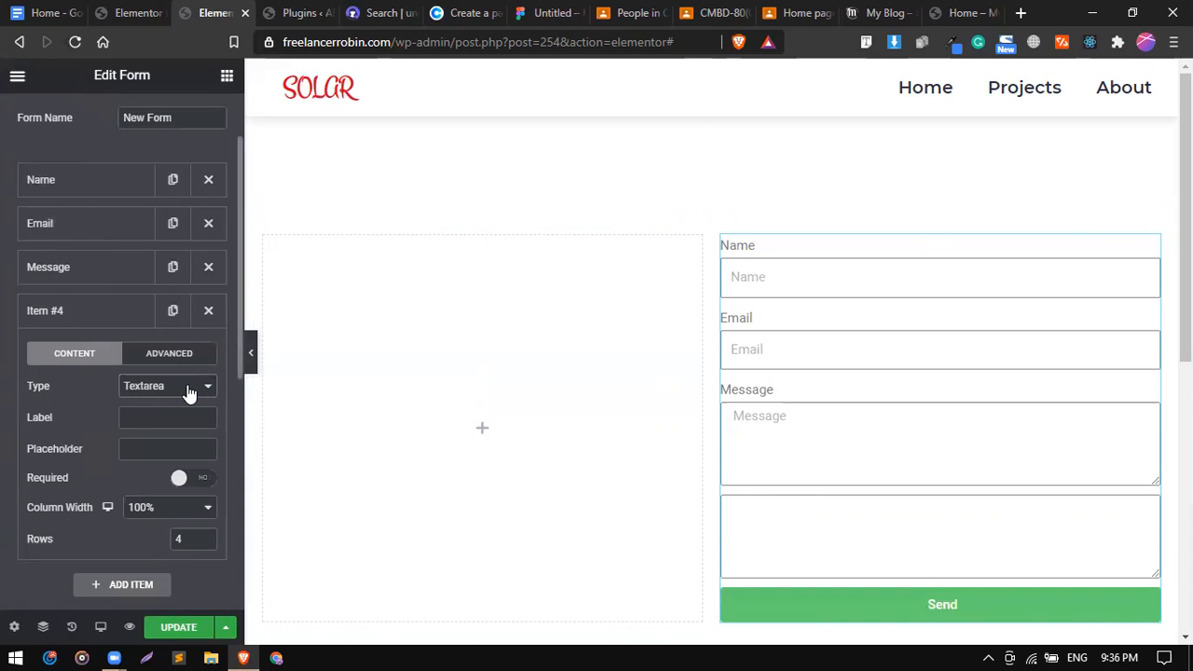
{"action": "left_click", "coordinate": [186, 392]}
{"action": "left_click", "coordinate": [133, 150]}
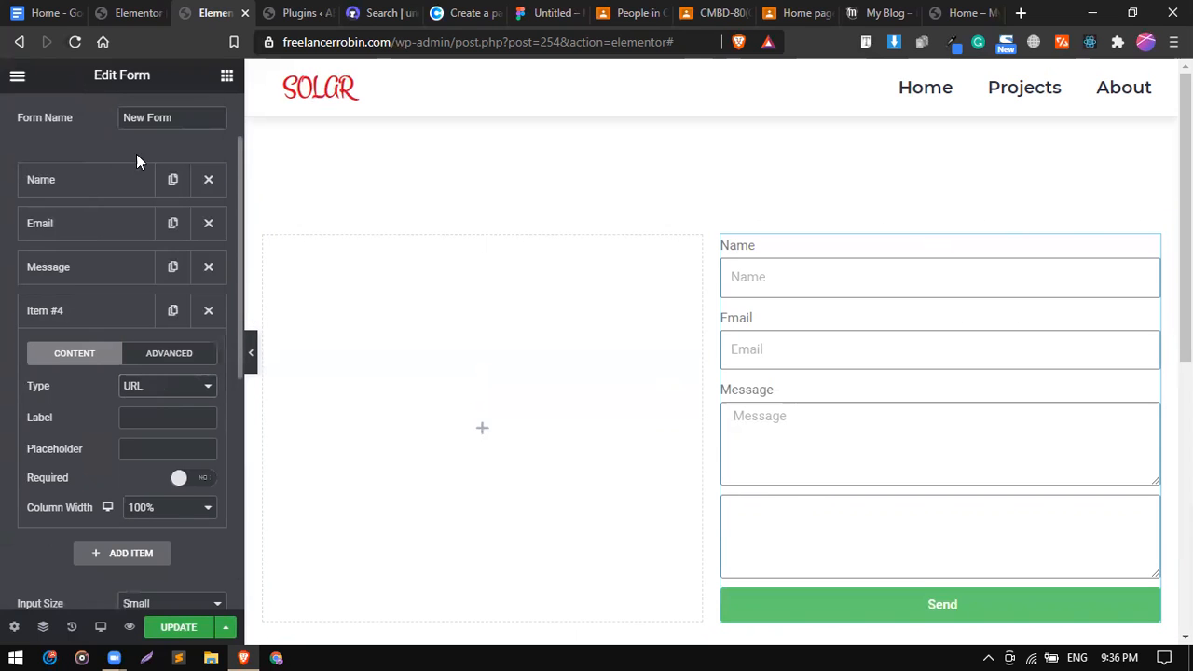
{"action": "left_click", "coordinate": [128, 390]}
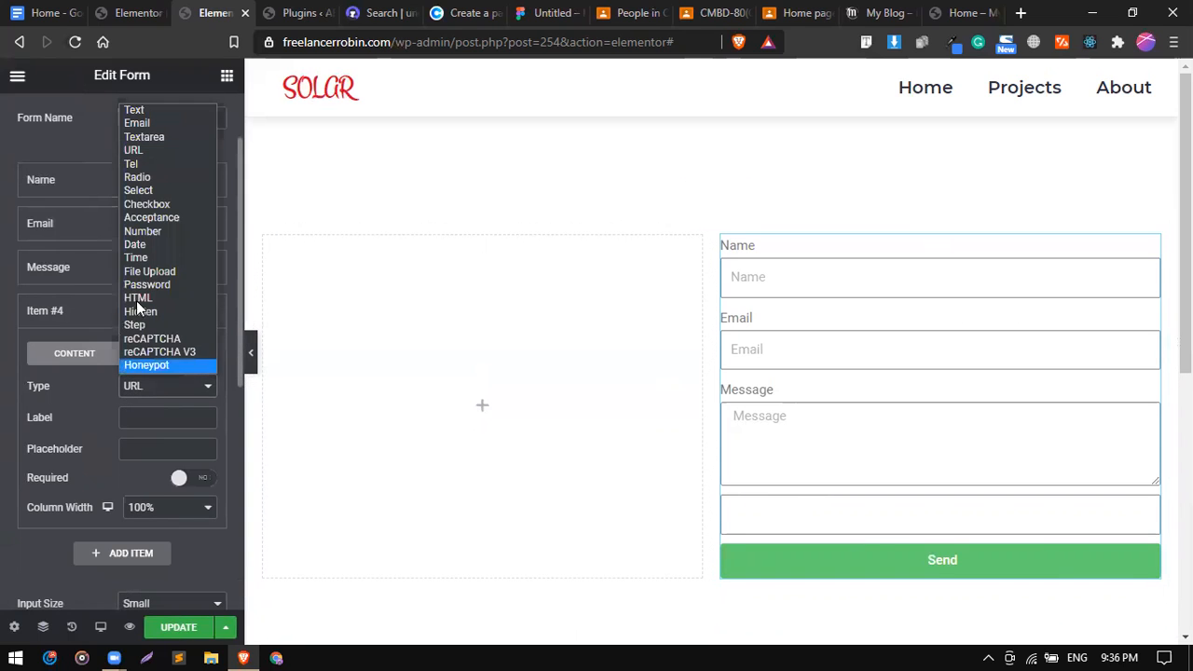
{"action": "left_click", "coordinate": [146, 247]}
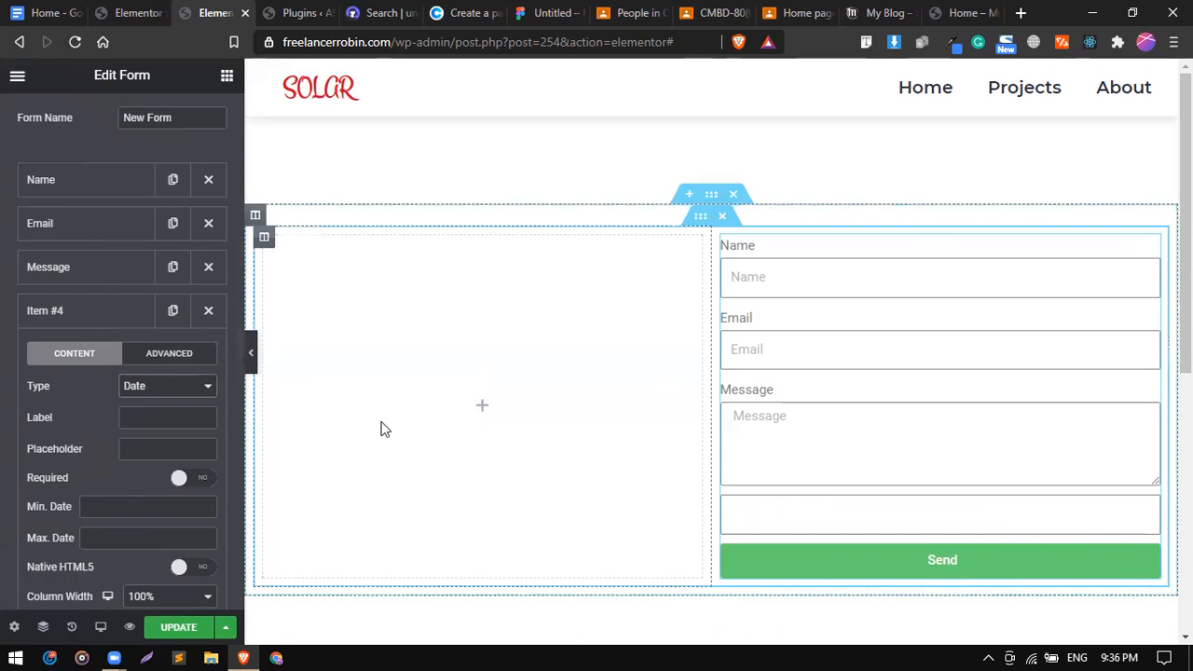
{"action": "left_click", "coordinate": [168, 386]}
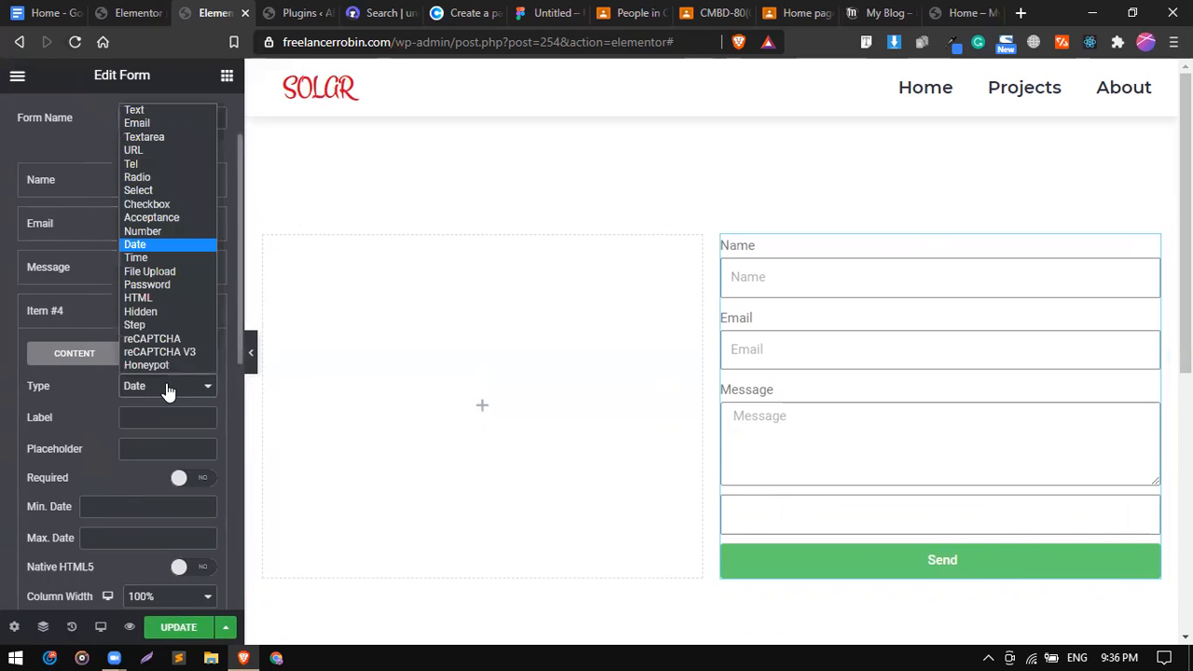
{"action": "left_click", "coordinate": [162, 258]}
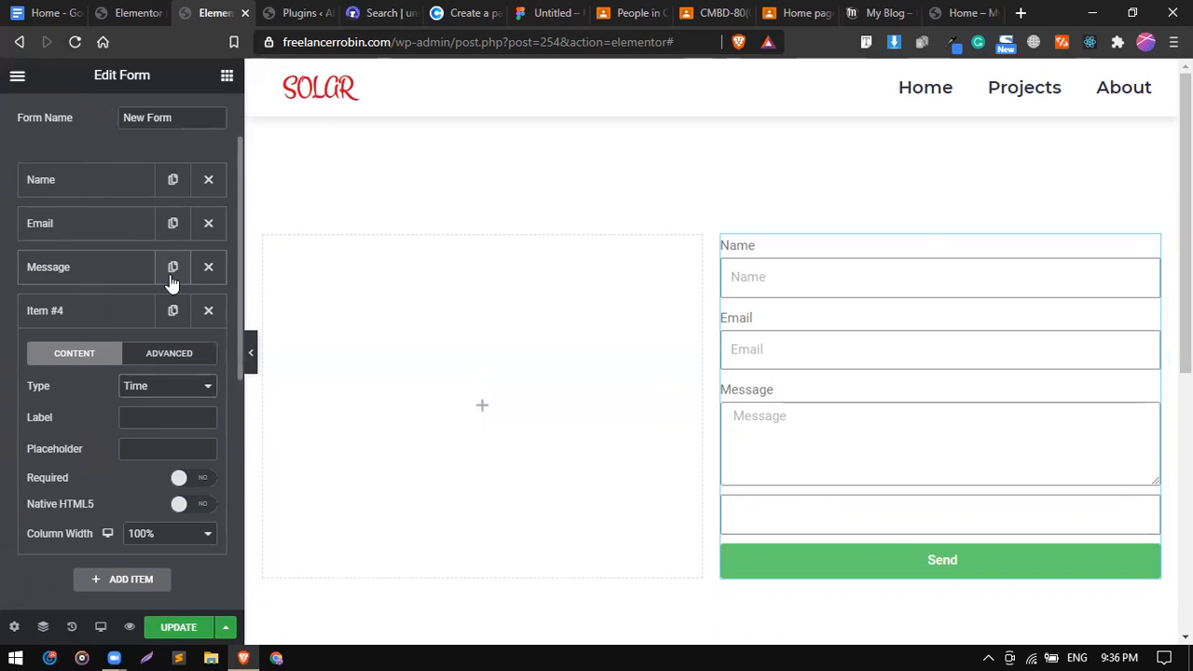
{"action": "left_click", "coordinate": [176, 392]}
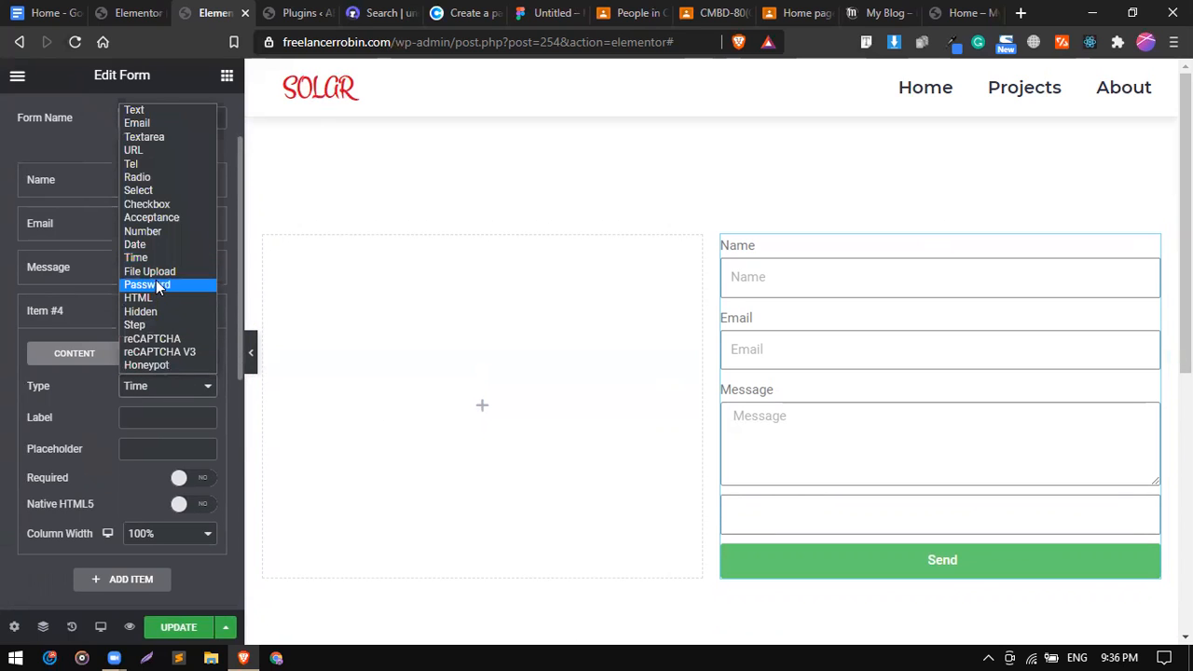
{"action": "left_click", "coordinate": [158, 272]}
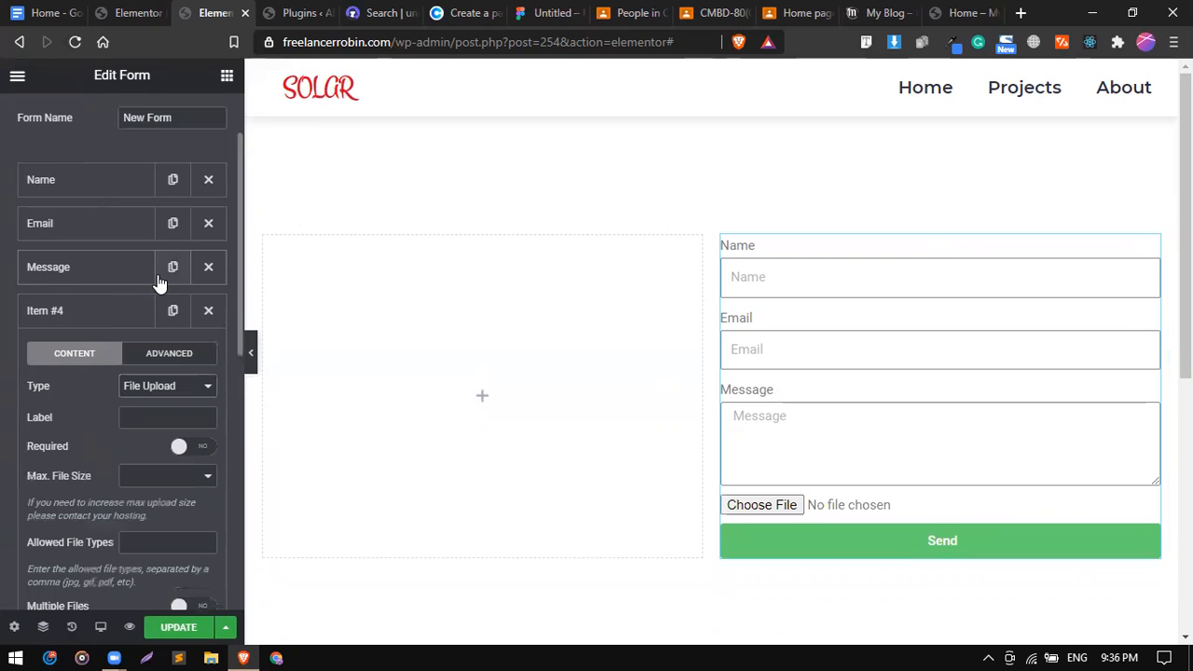
{"action": "left_click", "coordinate": [175, 388]}
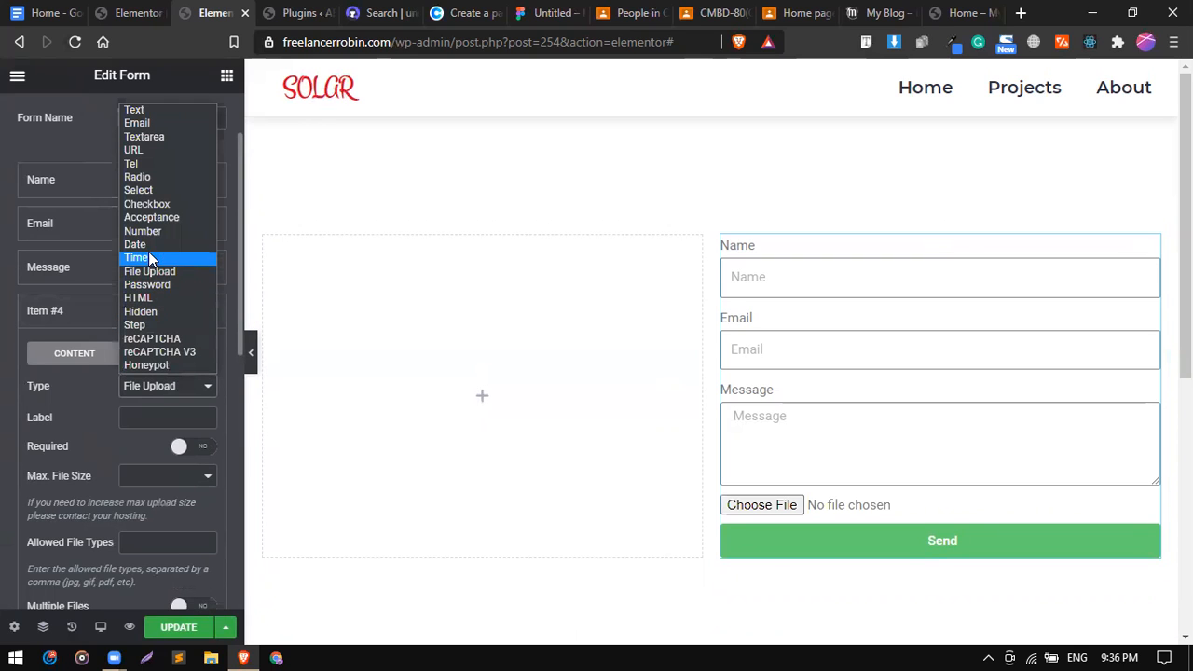
{"action": "left_click", "coordinate": [105, 394]}
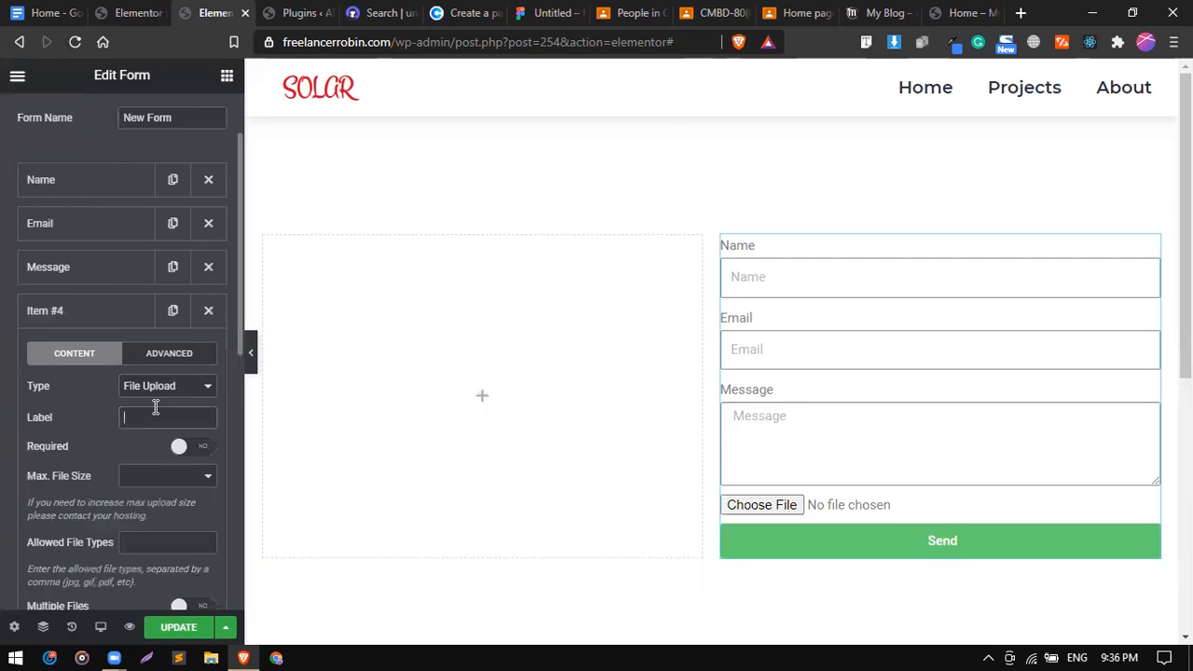
Label the upload field 'Upload Your Document' and collapse it.
{"action": "left_click", "coordinate": [156, 407]}
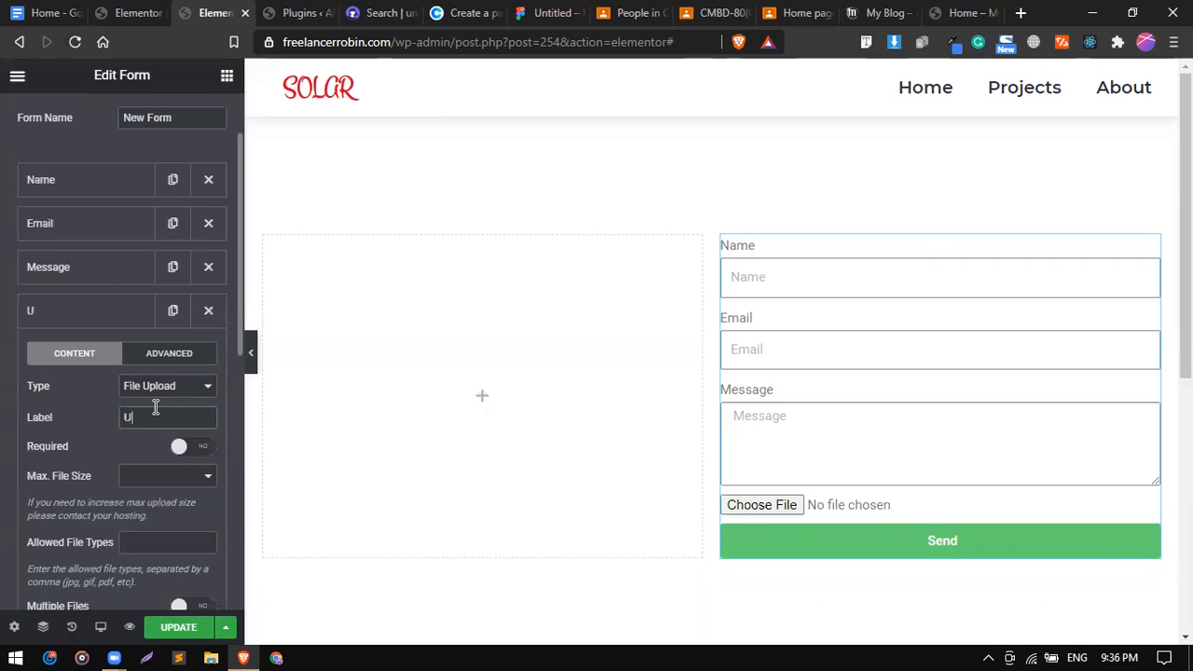
{"action": "type", "text": "Uload"}
{"action": "key", "text": "BackSpace"}
{"action": "key", "text": "BackSpace"}
{"action": "key", "text": "BackSpace"}
{"action": "key", "text": "BackSpace"}
{"action": "type", "text": "plo"}
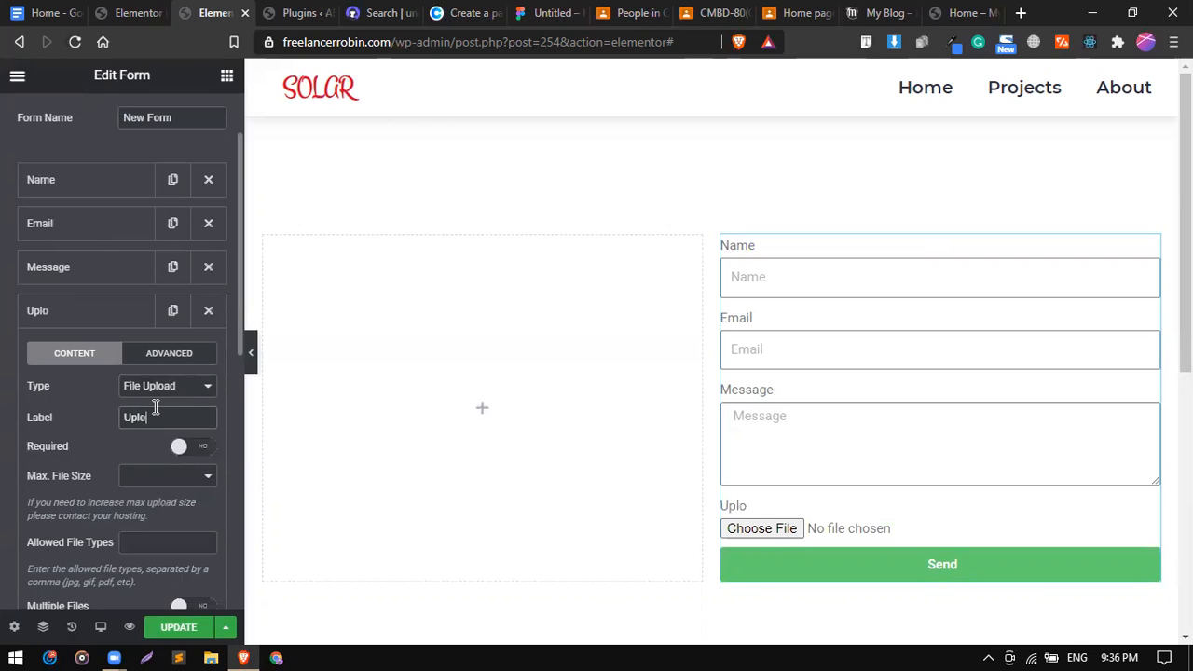
{"action": "type", "text": "ad Your Do"}
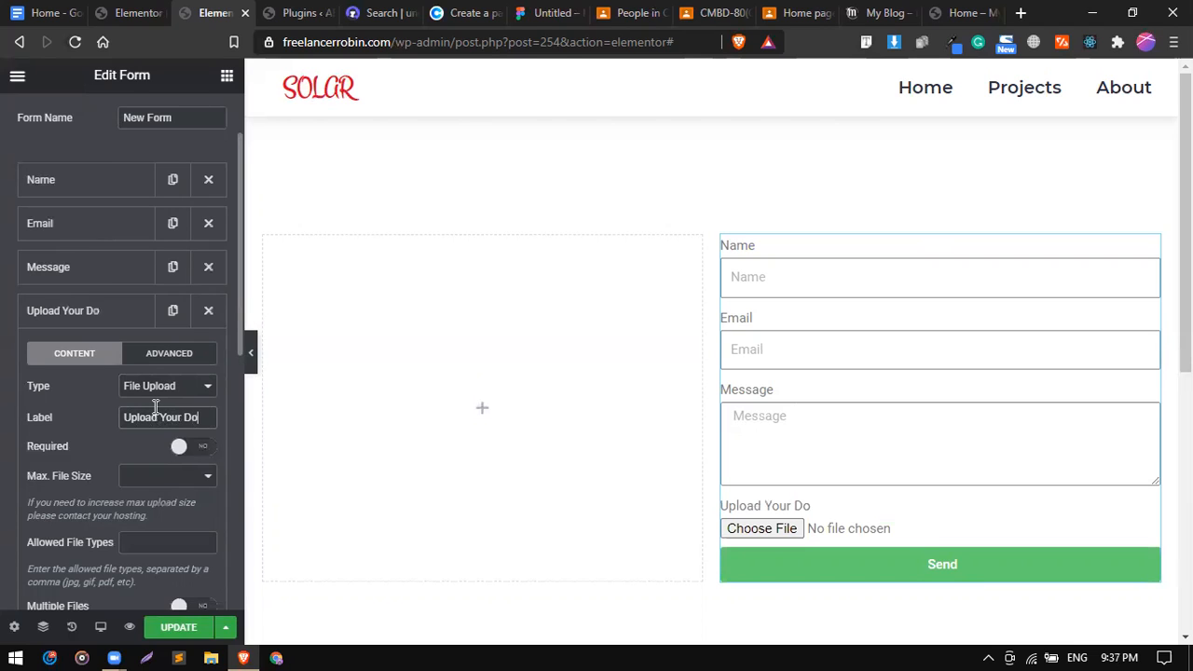
{"action": "type", "text": "cument"}
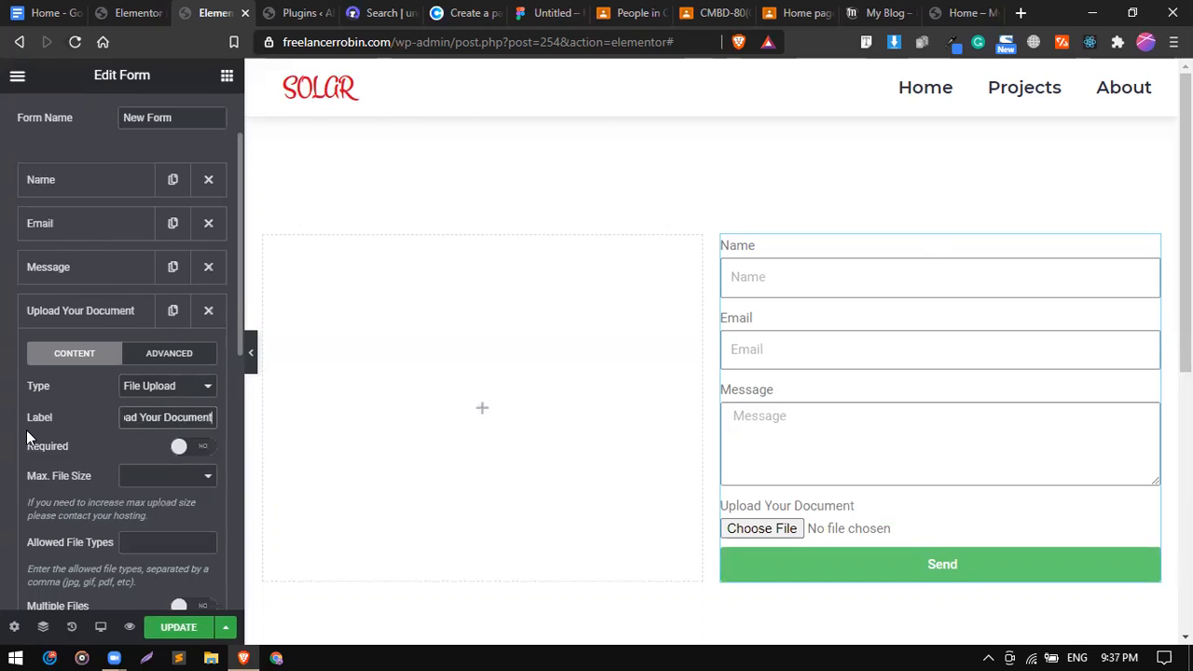
{"action": "left_click", "coordinate": [101, 317]}
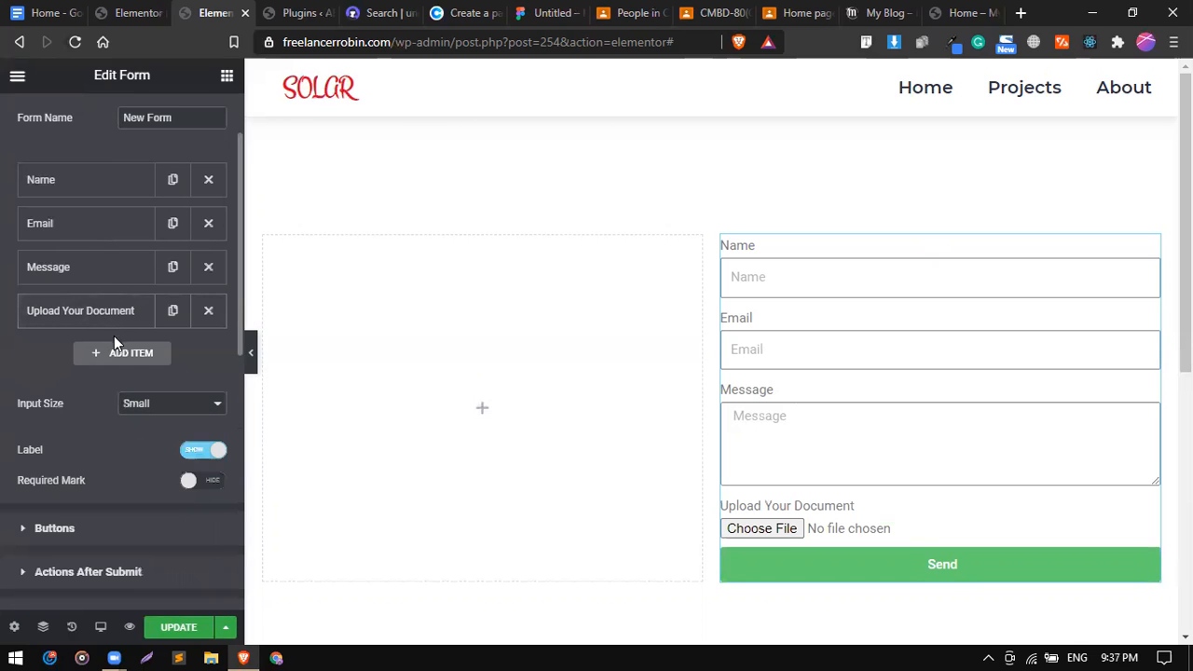
Add a fifth field of type Checkbox.
{"action": "left_click", "coordinate": [124, 355]}
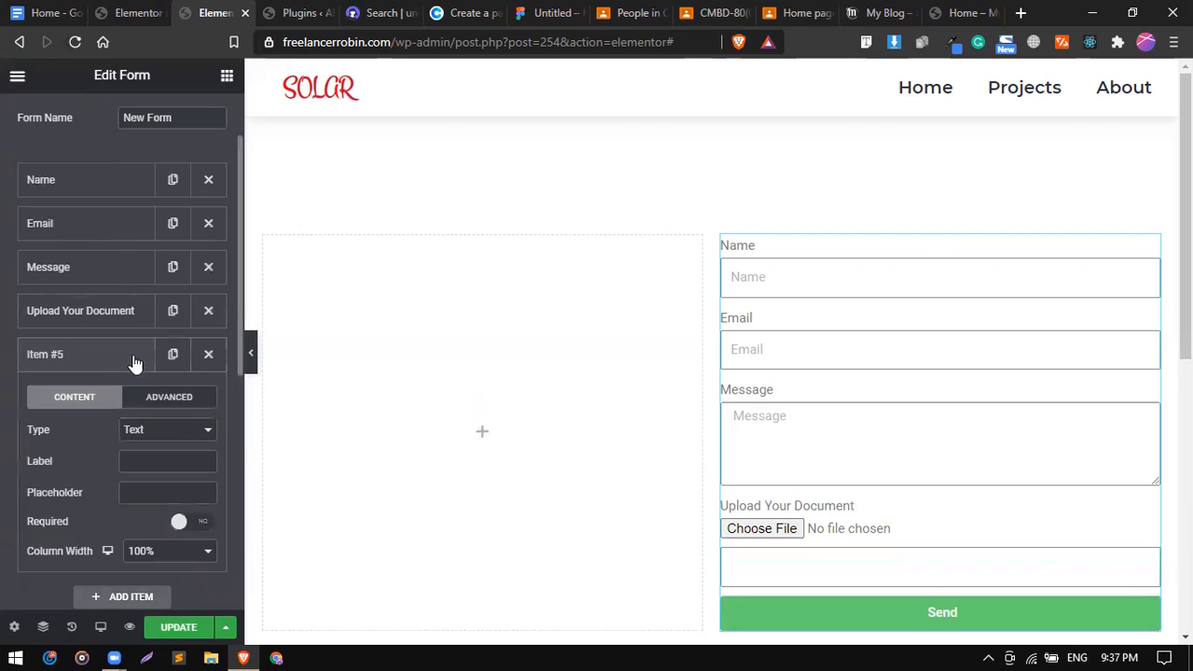
{"action": "left_click", "coordinate": [172, 429]}
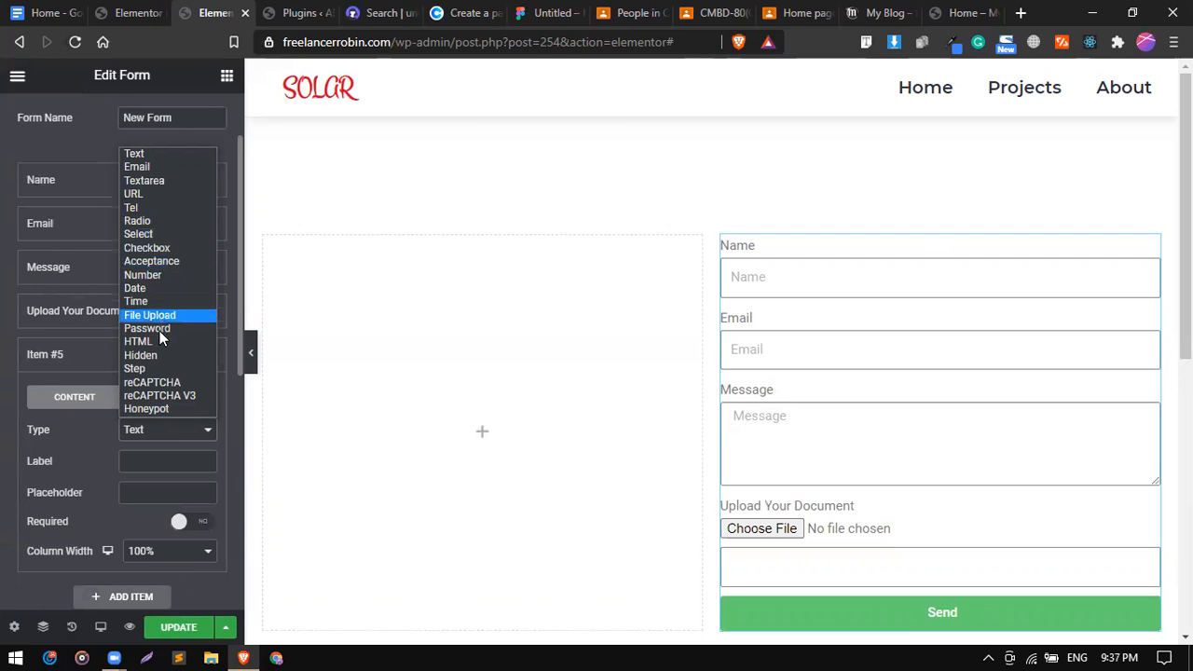
{"action": "left_click", "coordinate": [149, 248]}
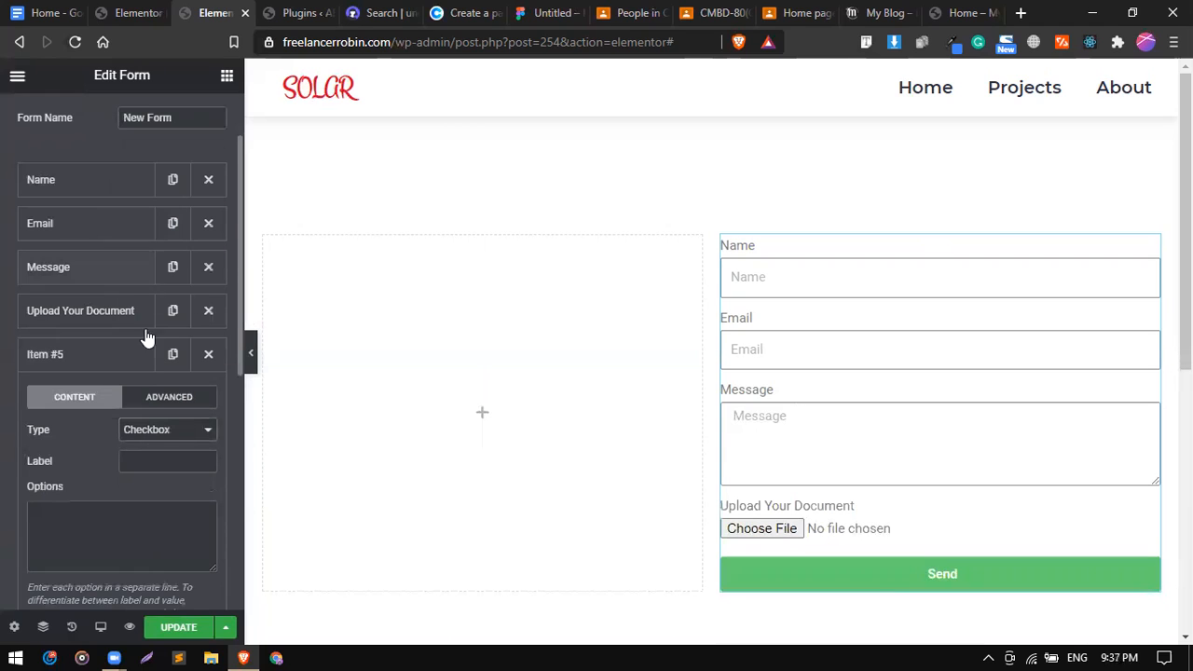
{"action": "left_click", "coordinate": [96, 364]}
Add a sixth field of type Radio.
{"action": "left_click", "coordinate": [140, 399]}
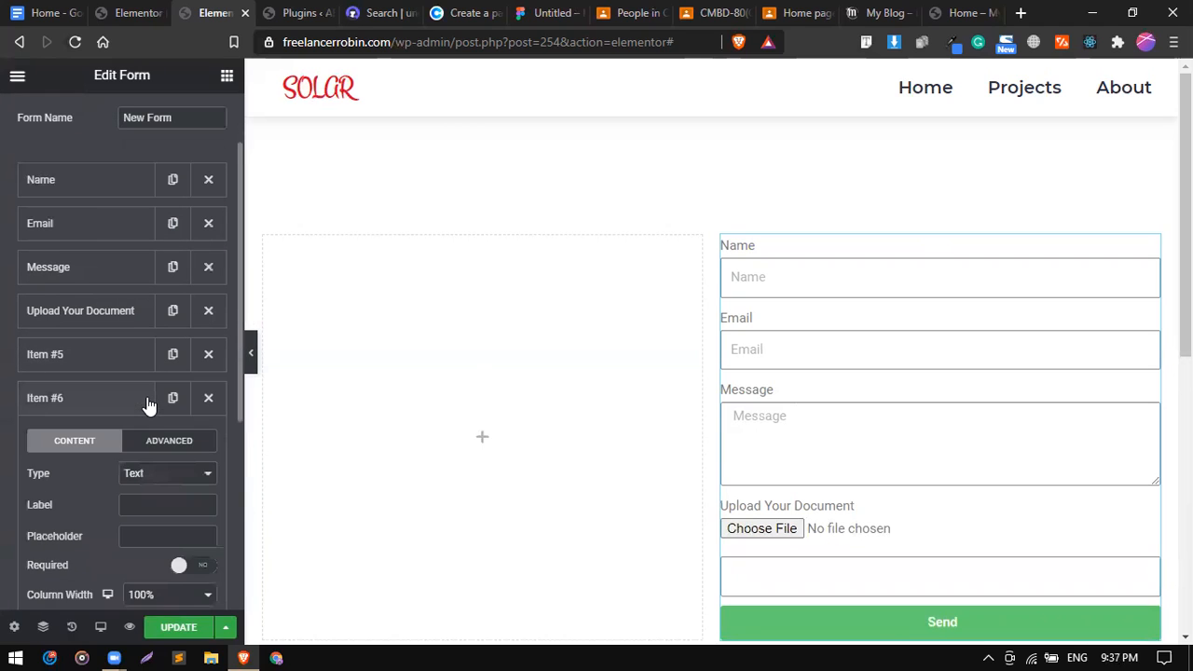
{"action": "left_click", "coordinate": [165, 475]}
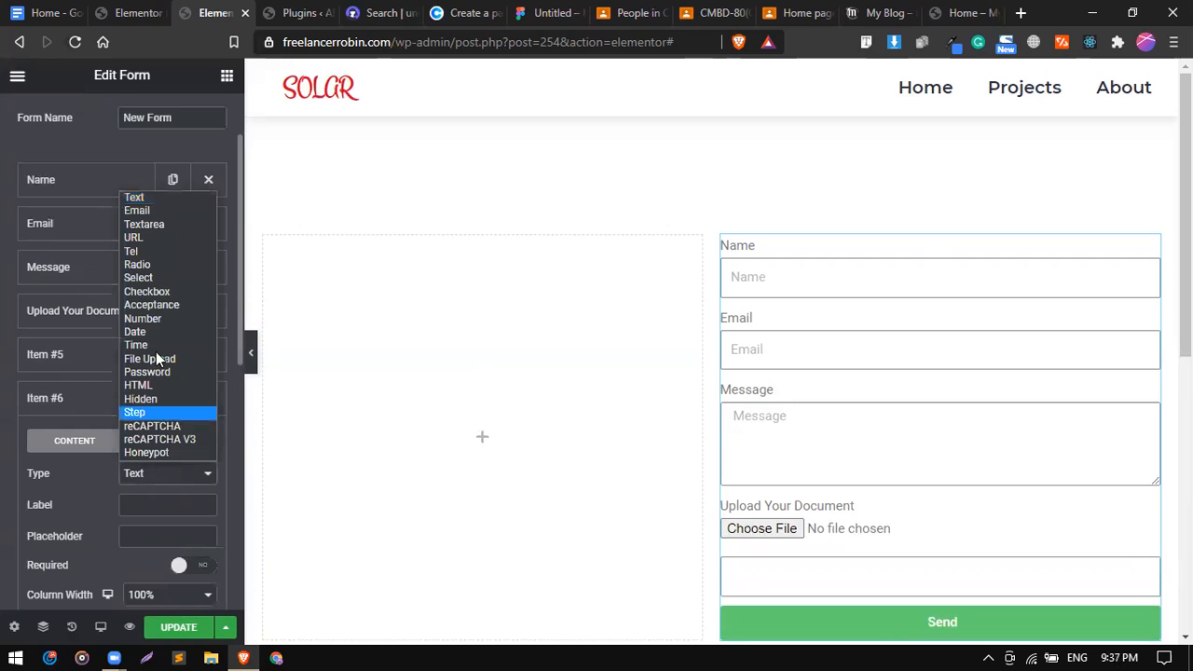
{"action": "left_click", "coordinate": [157, 265]}
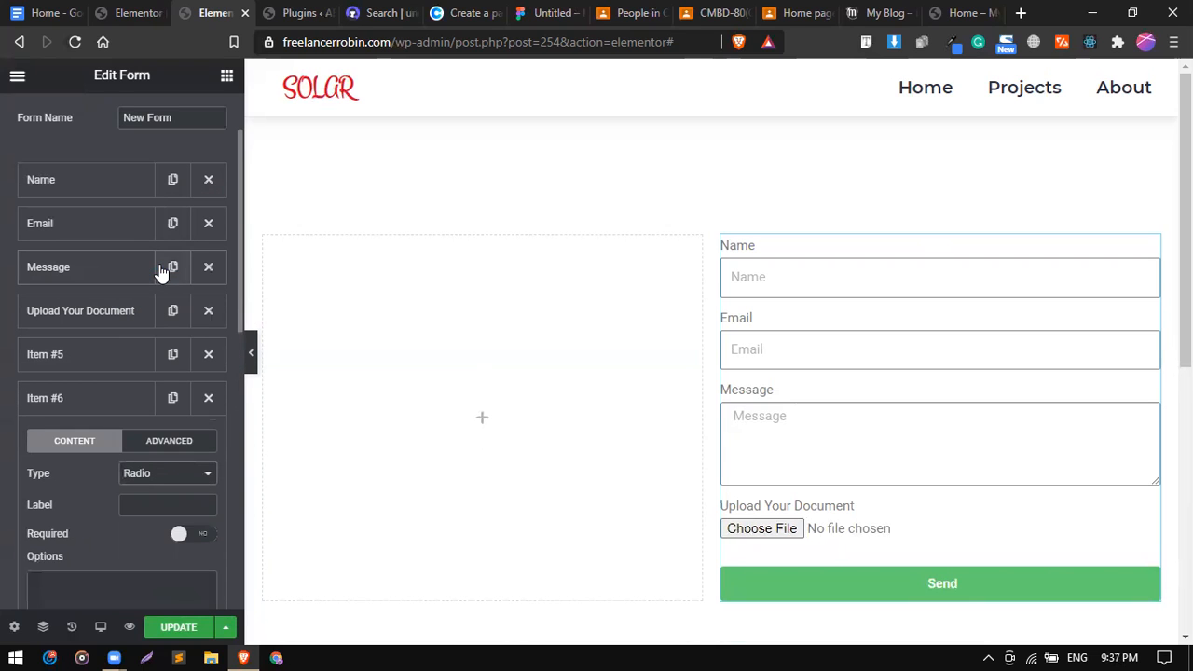
Label the checkbox field 'Select Service'.
{"action": "left_click", "coordinate": [103, 360]}
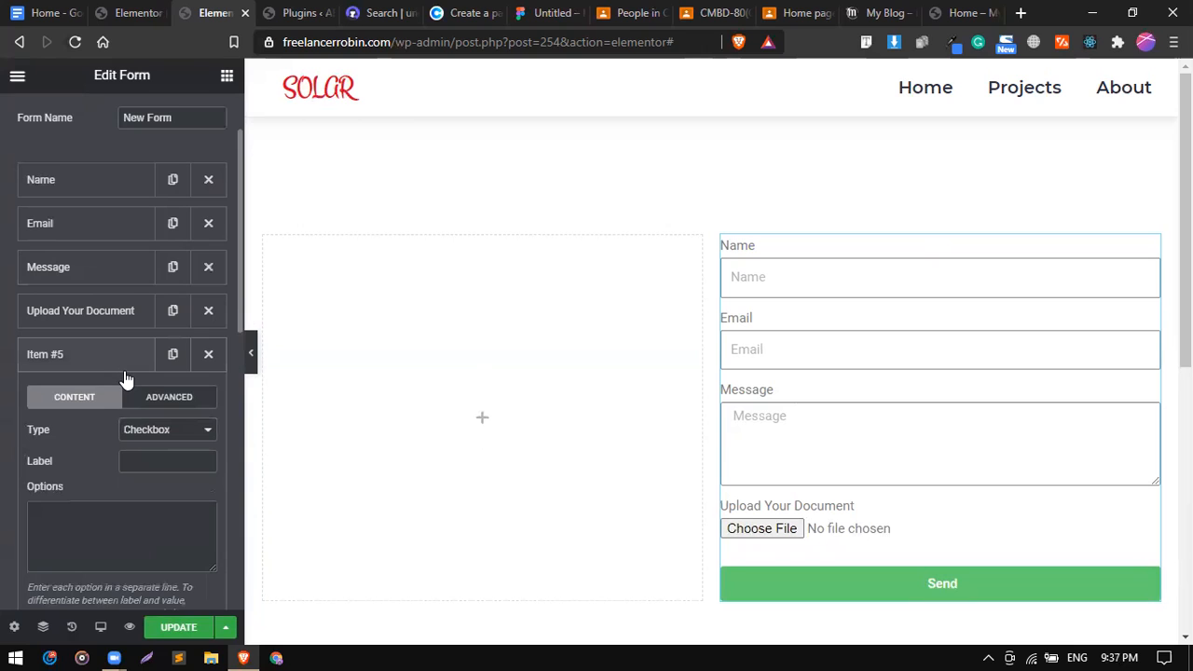
{"action": "scroll", "coordinate": [94, 438], "scroll_direction": "down", "scroll_amount": 1}
{"action": "left_click", "coordinate": [77, 405]}
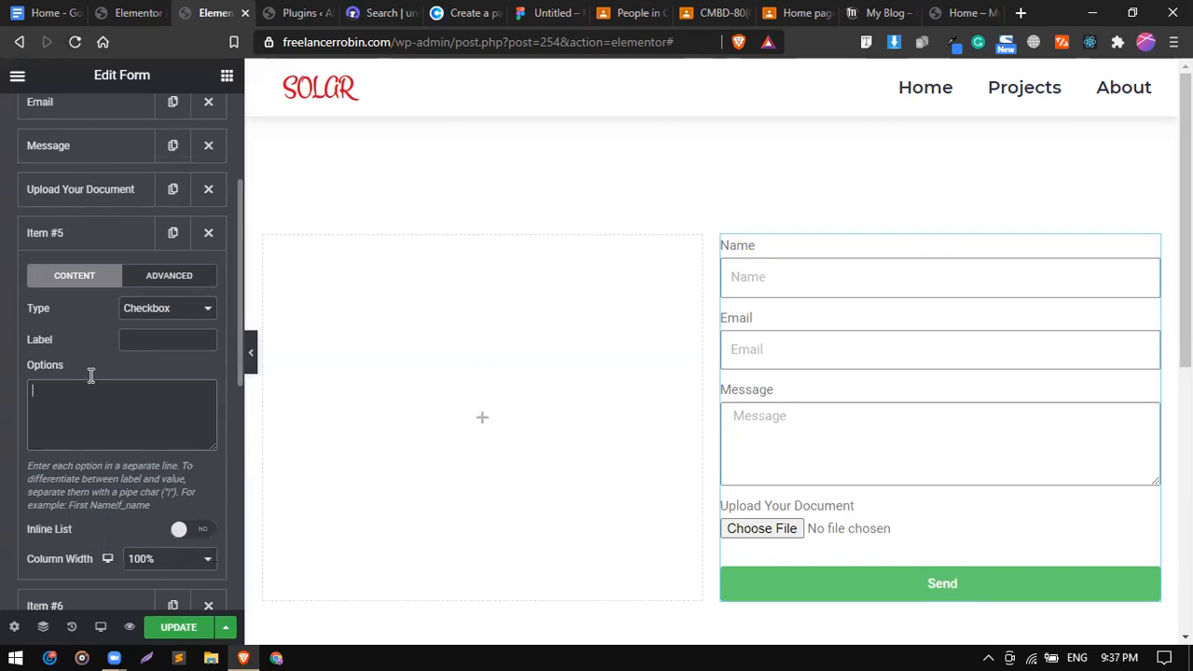
{"action": "left_click", "coordinate": [128, 338]}
{"action": "type", "text": "S"}
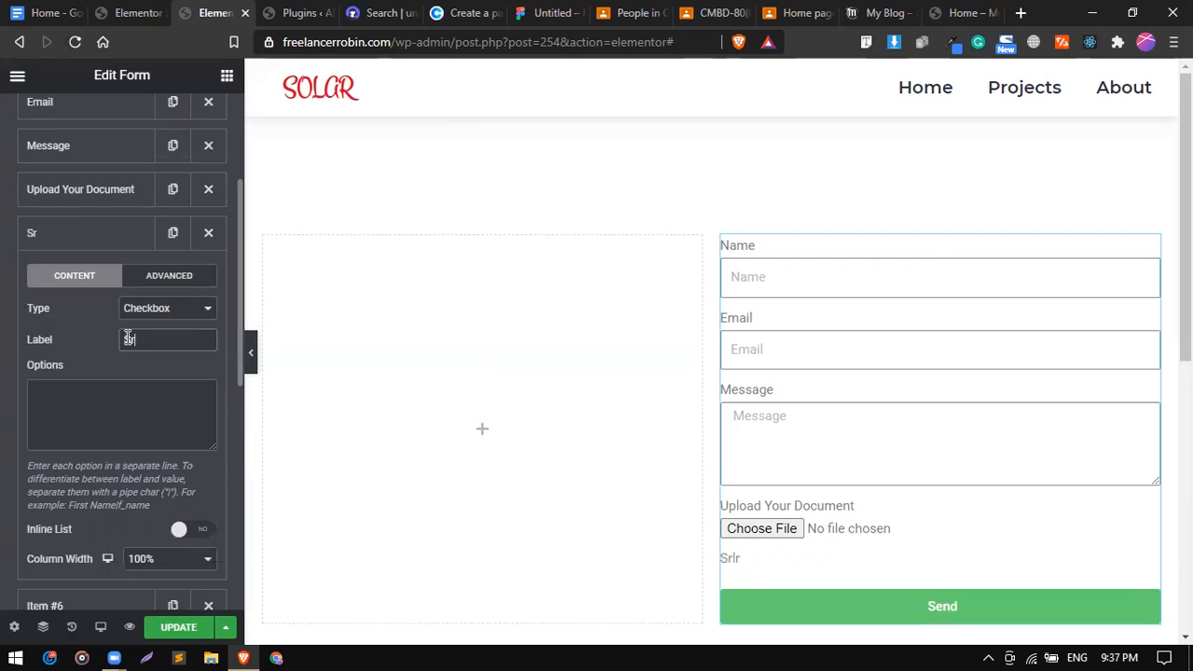
{"action": "type", "text": "elect Service"}
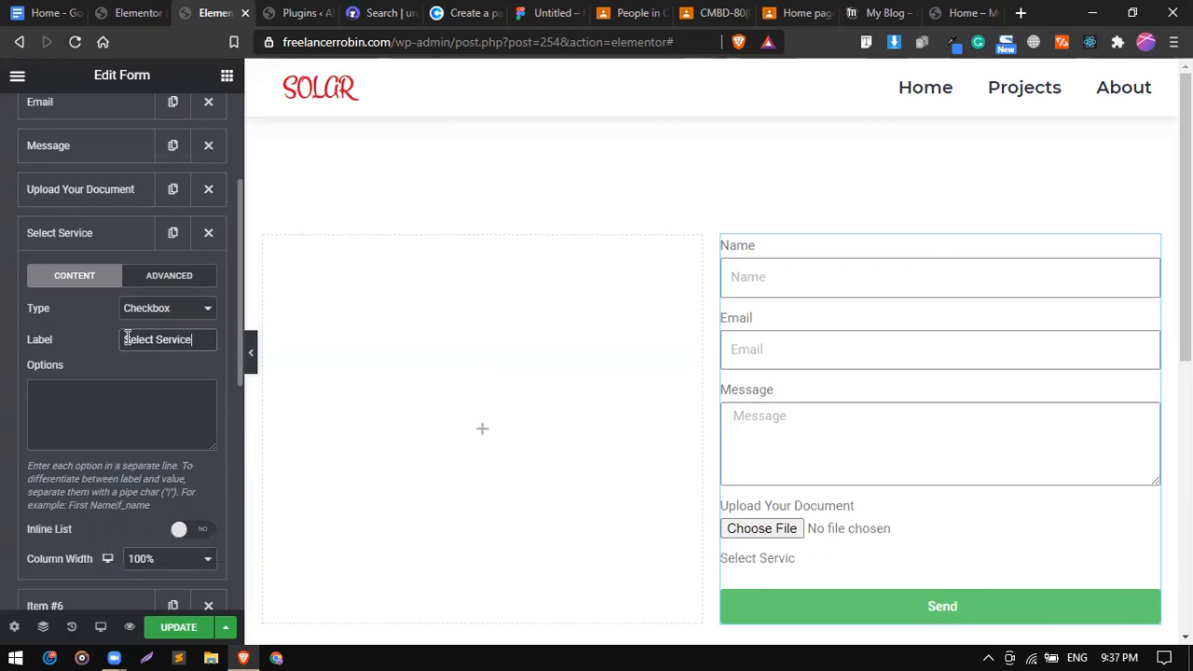
Enter SEO and Web Design as the first checkbox options.
{"action": "left_click", "coordinate": [89, 396]}
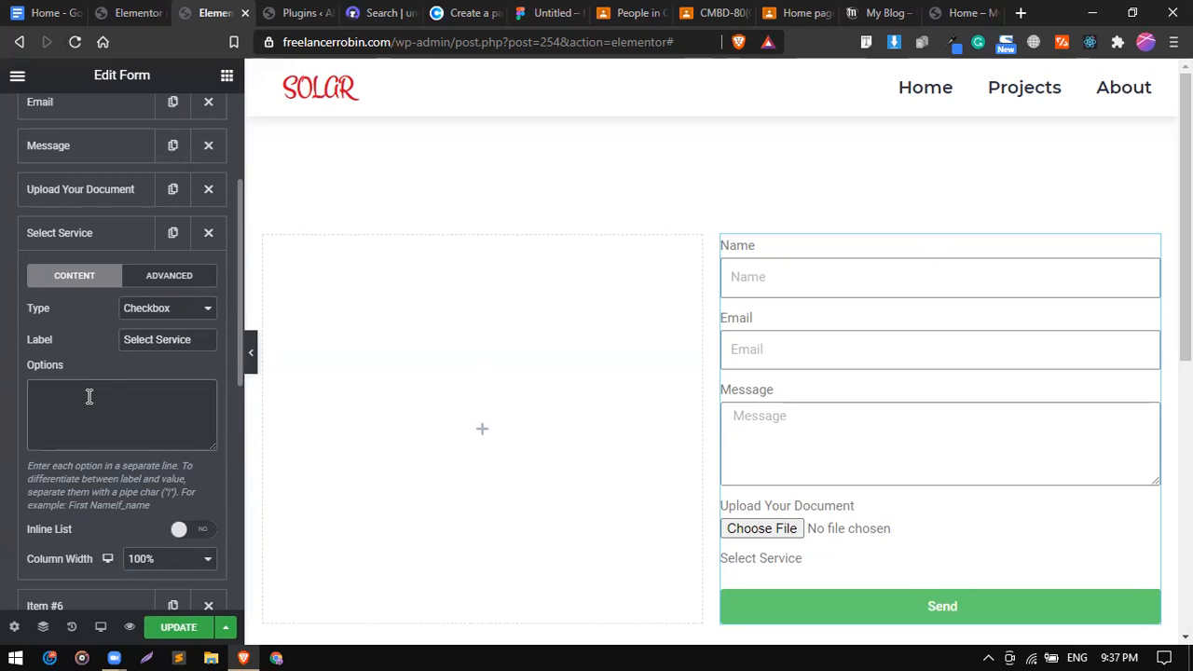
{"action": "type", "text": "SE"}
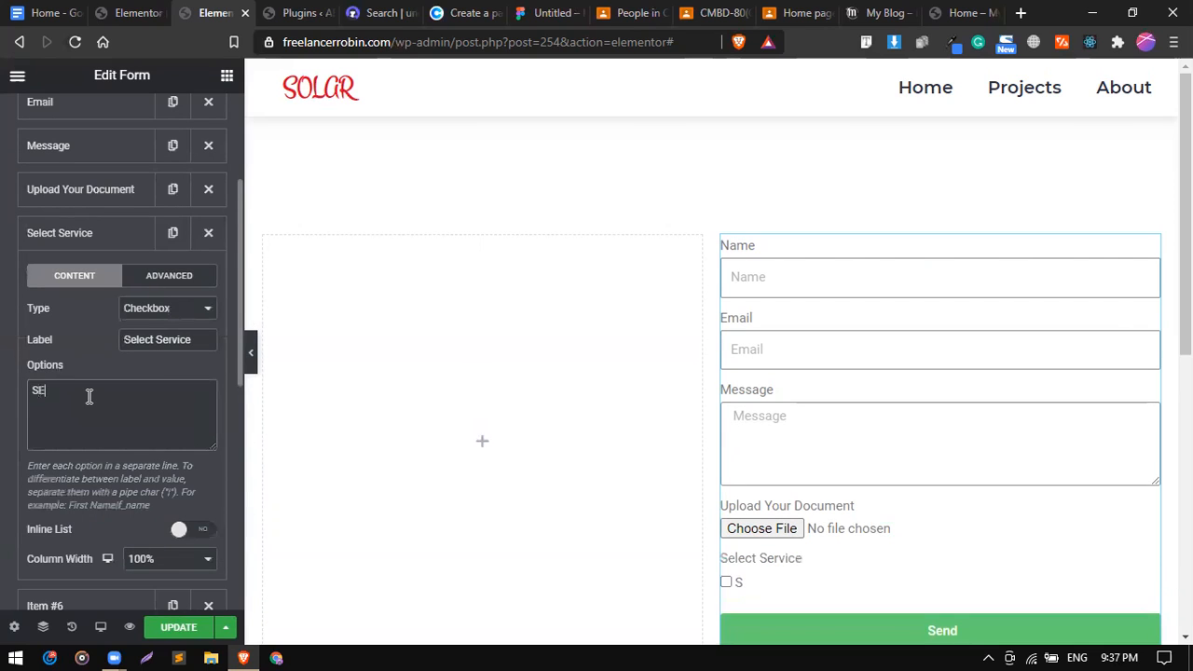
{"action": "type", "text": "O"}
{"action": "key", "text": "Return"}
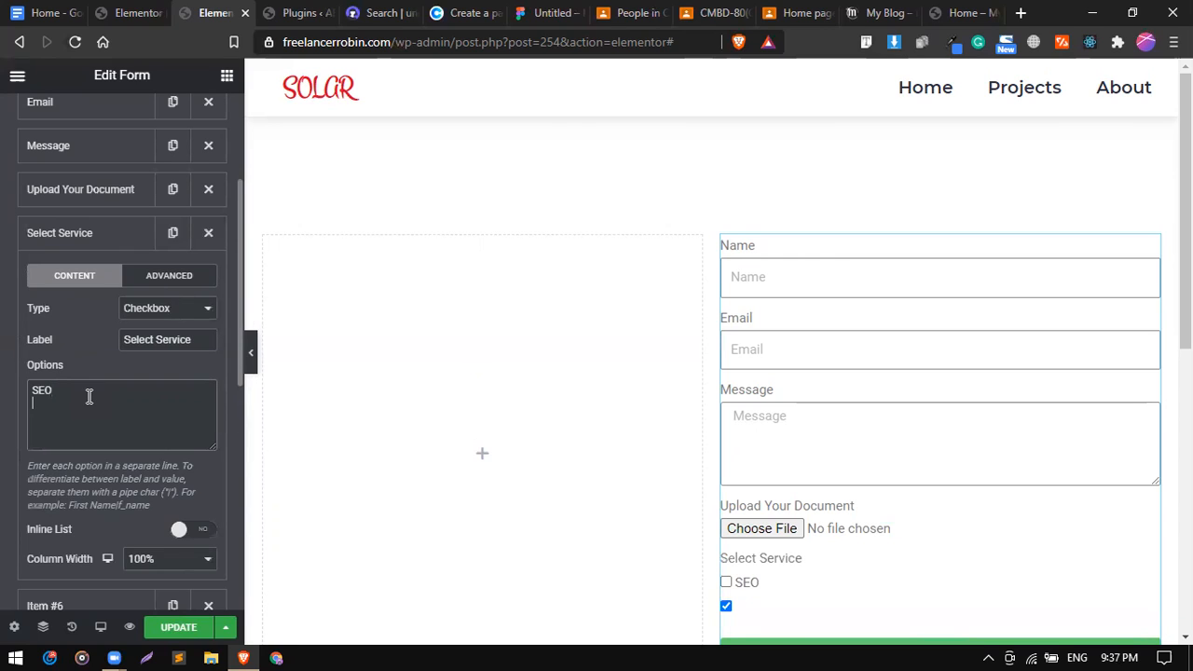
{"action": "left_click", "coordinate": [89, 396]}
{"action": "left_click_drag", "start_coordinate": [59, 391], "coordinate": [31, 390]}
{"action": "left_click", "coordinate": [58, 389]}
{"action": "key", "text": "Return"}
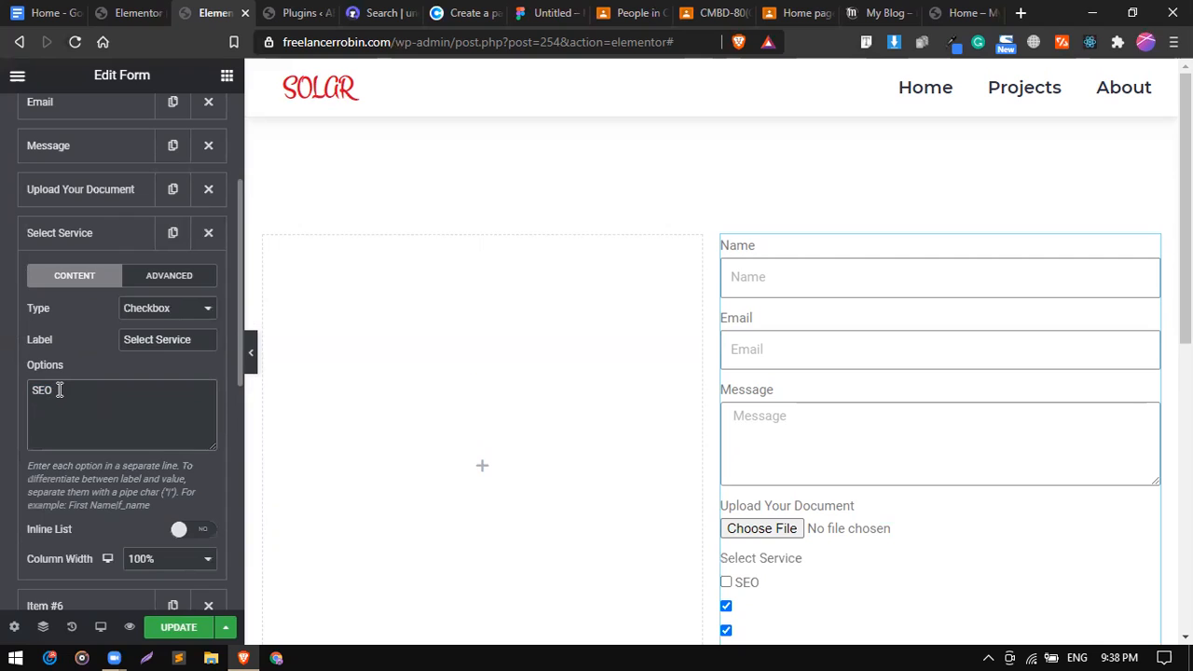
{"action": "type", "text": "W"}
{"action": "key", "text": "BackSpace"}
{"action": "type", "text": "Web Design"}
Add Graphics and Marketing as the third and fourth options.
{"action": "key", "text": "Return"}
{"action": "type", "text": "G"}
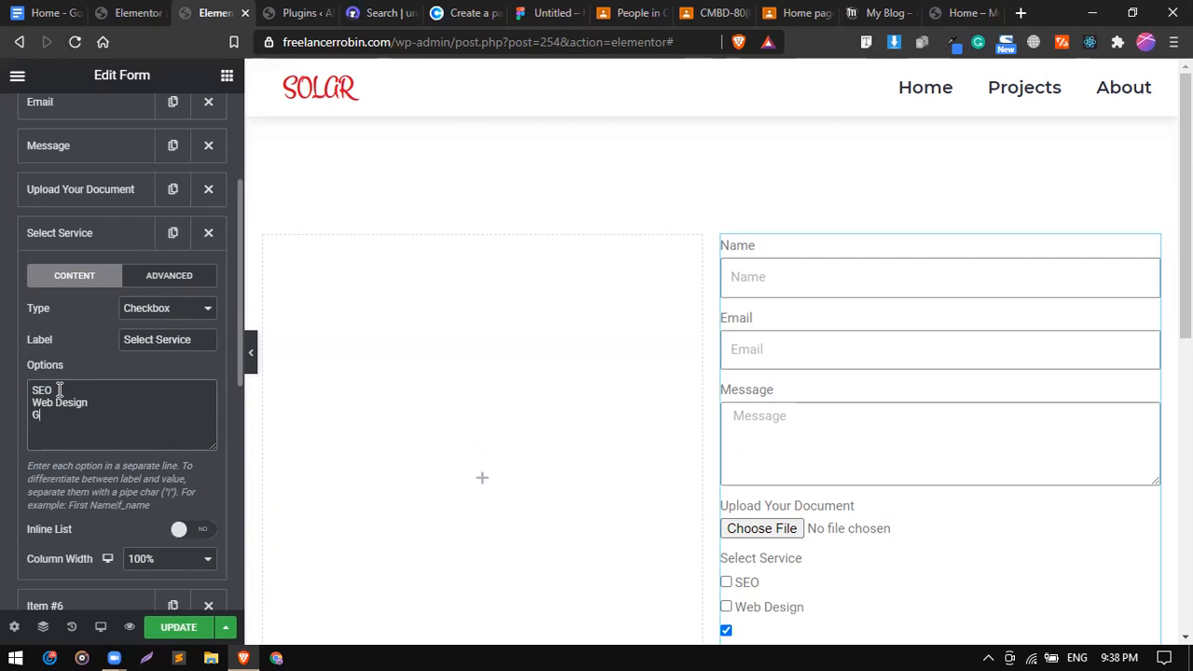
{"action": "type", "text": "Gra"}
{"action": "key", "text": "BackSpace"}
{"action": "key", "text": "BackSpace"}
{"action": "key", "text": "BackSpace"}
{"action": "type", "text": "ra"}
{"action": "type", "text": "pics"}
{"action": "type", "text": "h"}
{"action": "key", "text": "Return"}
{"action": "type", "text": "Marketing"}
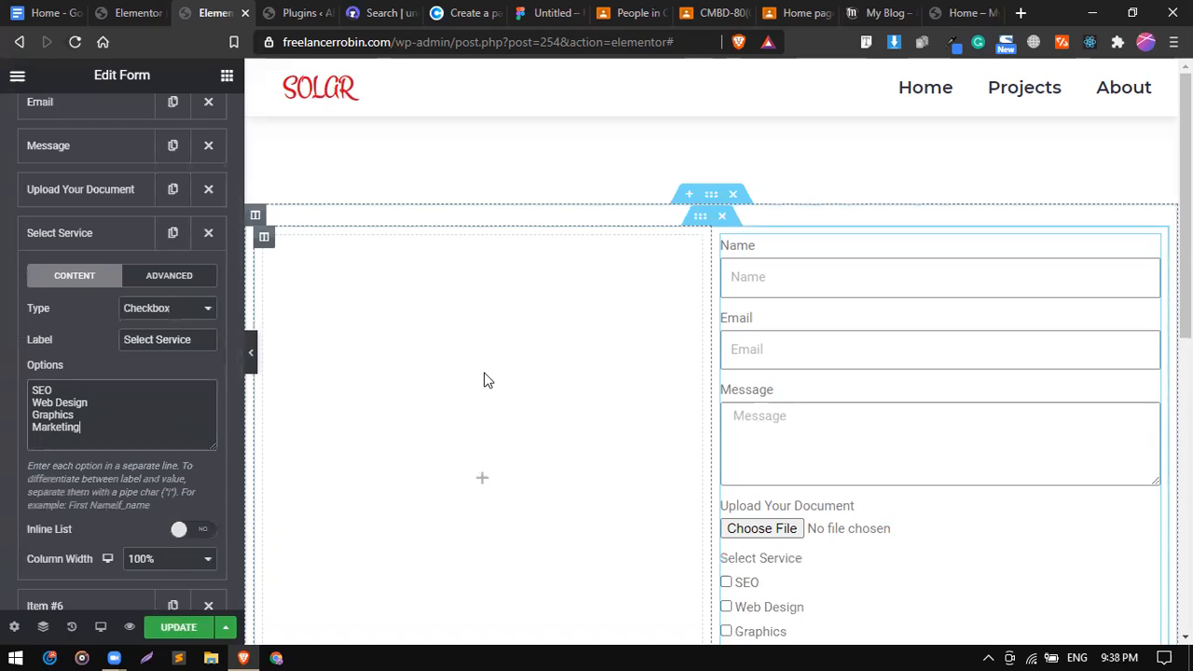
Test the SEO, Graphics and Marketing checkboxes in the preview, then collapse the field.
{"action": "scroll", "coordinate": [530, 383], "scroll_direction": "down", "scroll_amount": 2}
{"action": "left_click", "coordinate": [726, 439]}
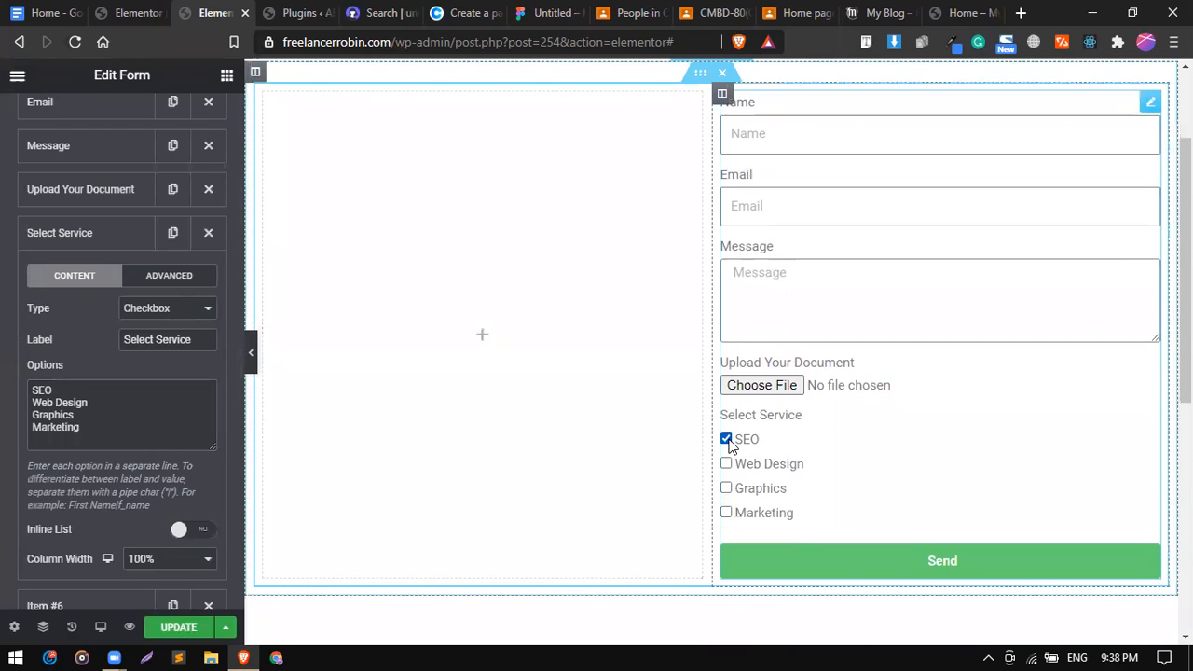
{"action": "left_click", "coordinate": [726, 488]}
{"action": "left_click", "coordinate": [726, 513]}
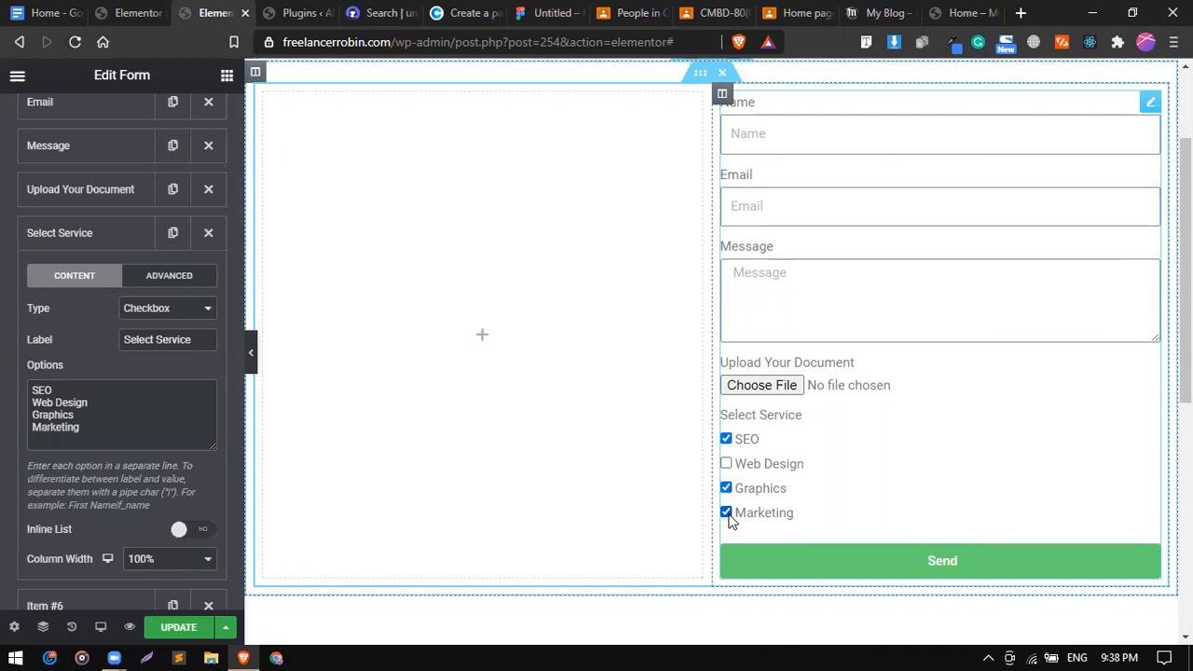
{"action": "left_click", "coordinate": [53, 239]}
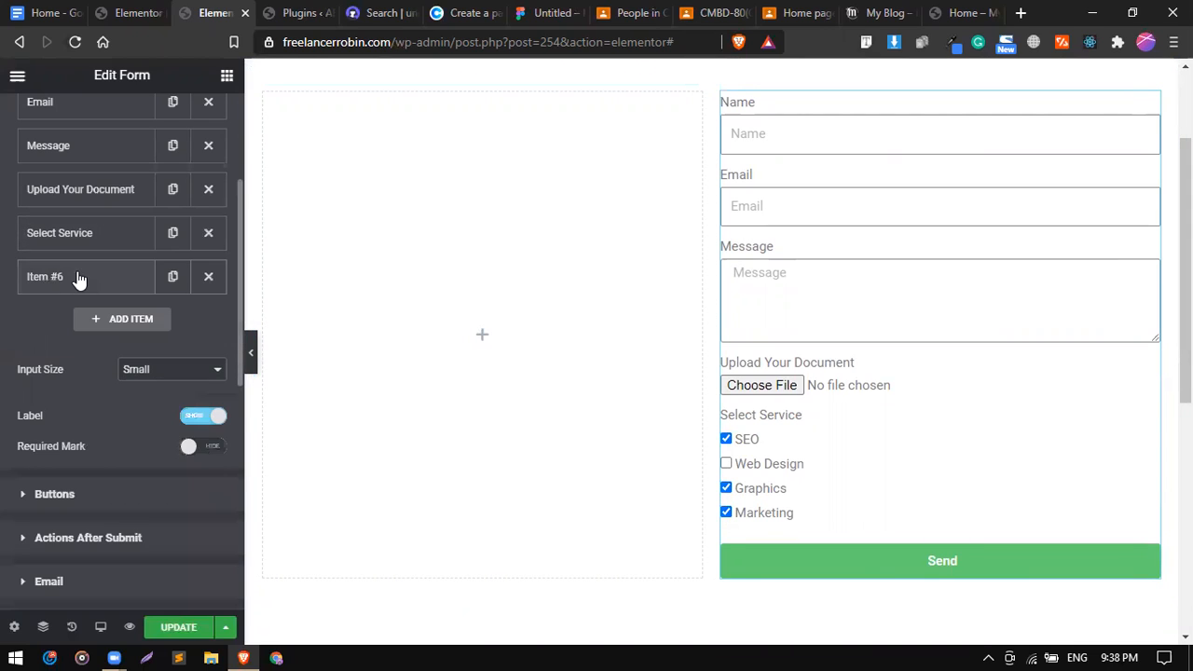
Label the sixth field 'Gender'.
{"action": "left_click", "coordinate": [79, 277]}
{"action": "left_click", "coordinate": [156, 381]}
{"action": "type", "text": "gENDER"}
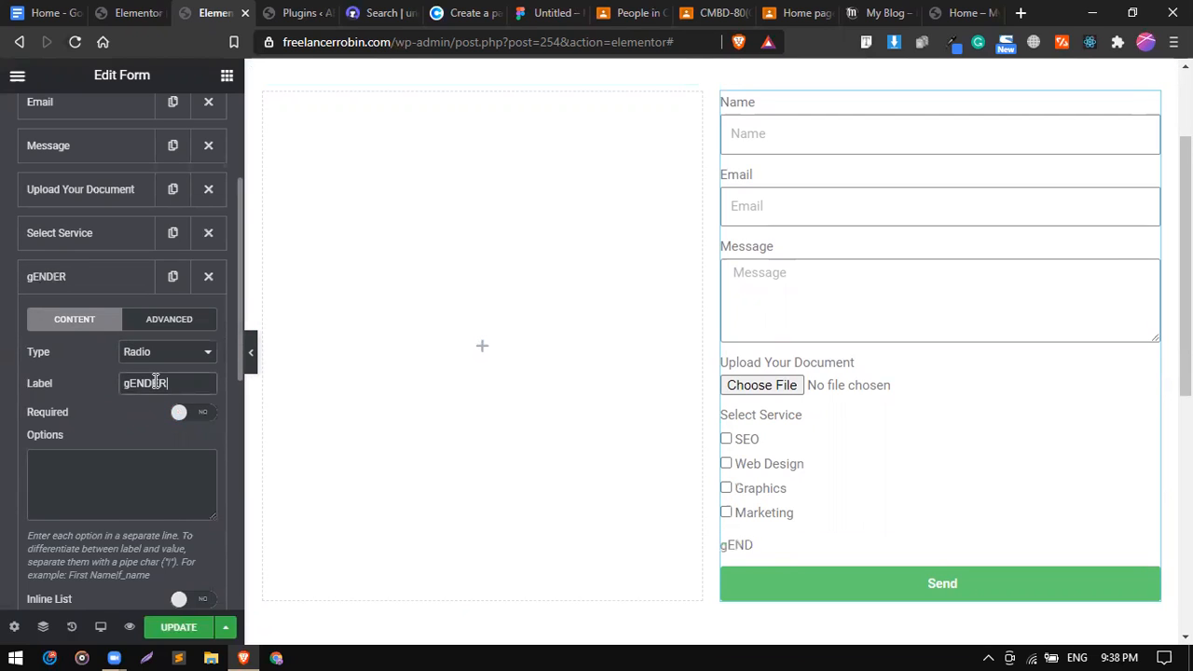
{"action": "key", "text": "BackSpace"}
{"action": "key", "text": "BackSpace"}
{"action": "key", "text": "BackSpace"}
{"action": "key", "text": "BackSpace"}
{"action": "key", "text": "BackSpace"}
{"action": "key", "text": "BackSpace"}
{"action": "type", "text": "g"}
{"action": "key", "text": "BackSpace"}
{"action": "type", "text": "Gender"}
Enter Male and Female as the Gender options and try them in the preview.
{"action": "left_click", "coordinate": [113, 454]}
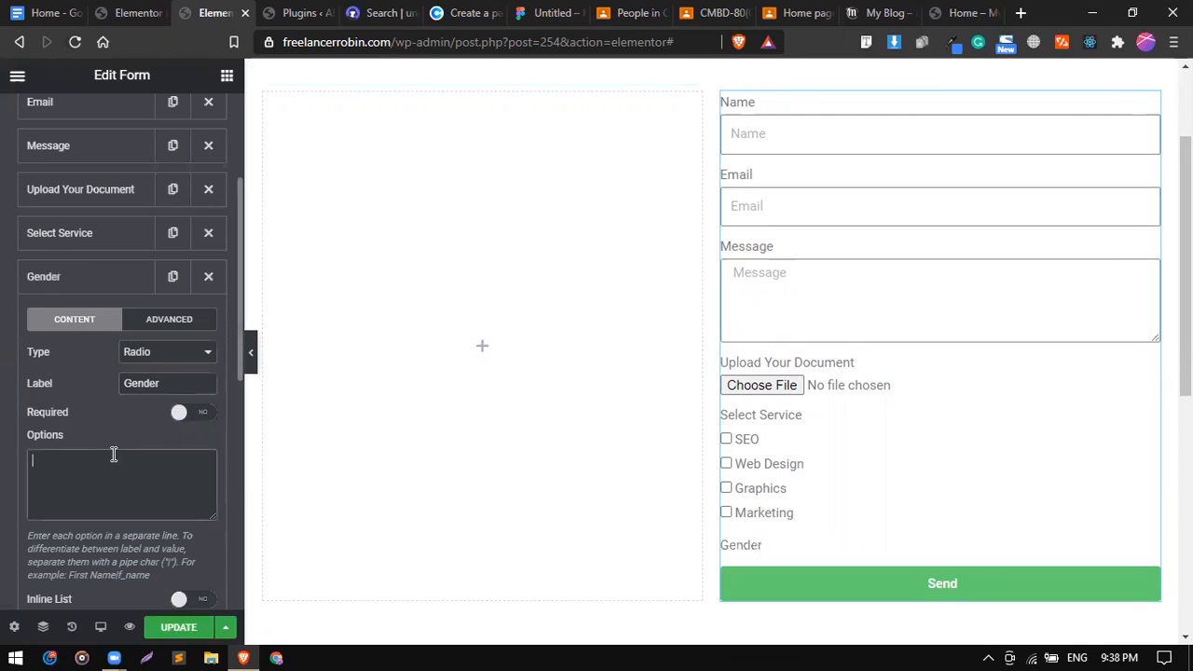
{"action": "type", "text": "Male"}
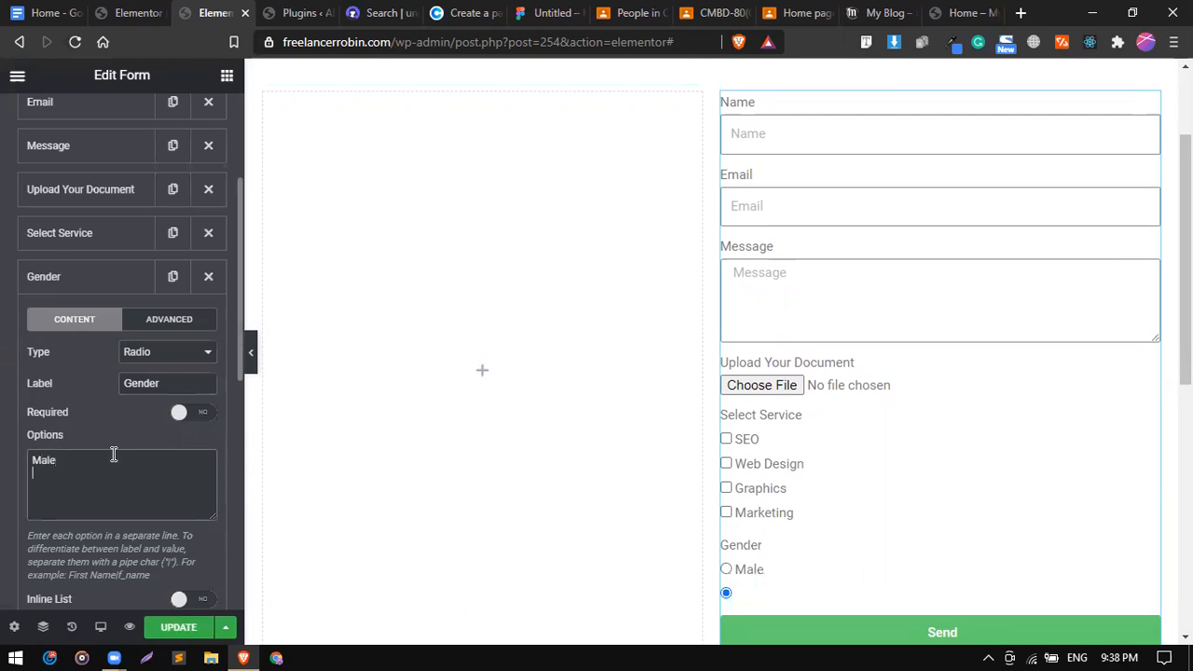
{"action": "type", "text": "F"}
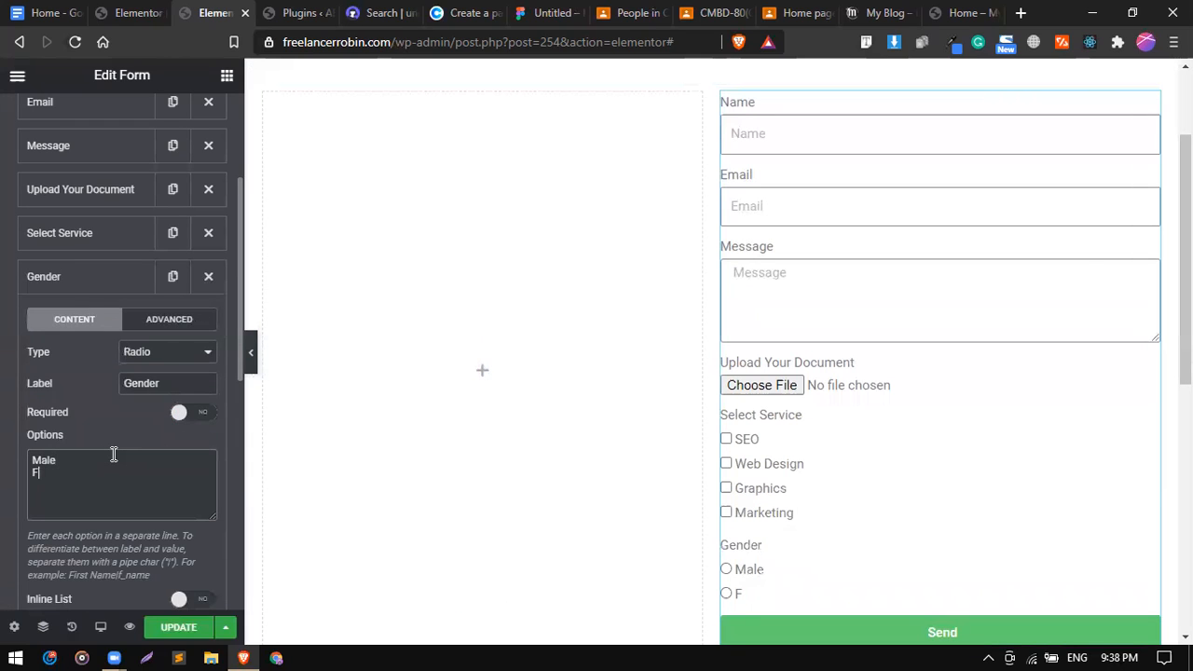
{"action": "type", "text": "amale"}
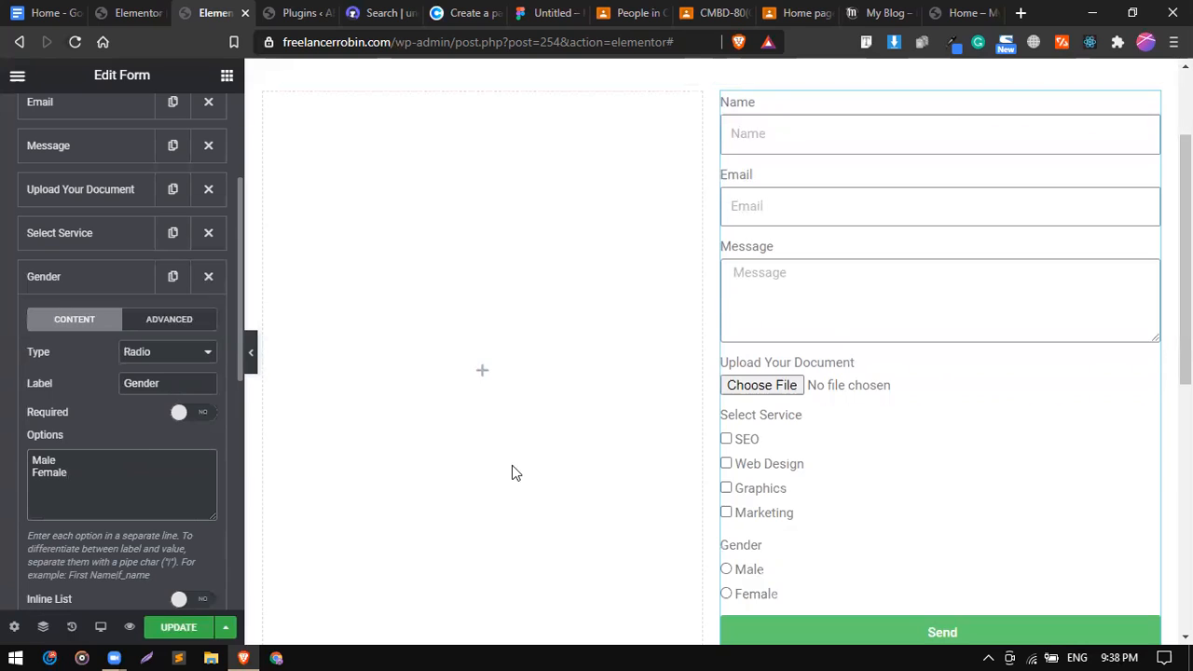
{"action": "scroll", "coordinate": [571, 499], "scroll_direction": "down", "scroll_amount": 1}
{"action": "left_click", "coordinate": [728, 484]}
{"action": "left_click", "coordinate": [732, 511]}
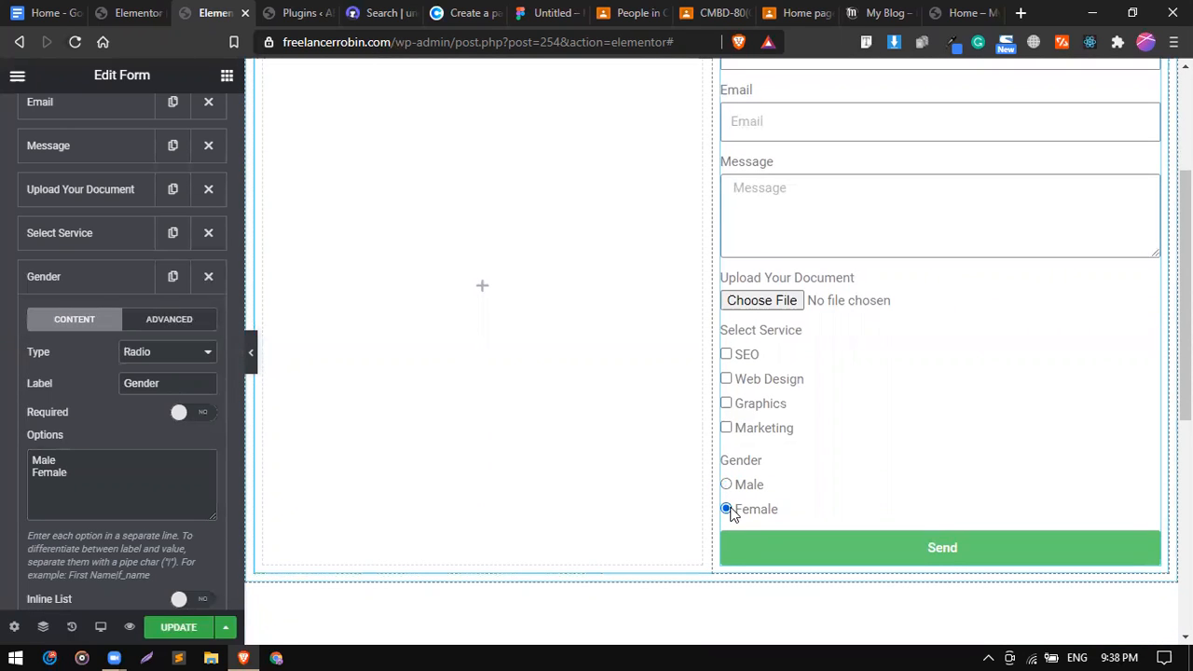
Keep Gender as a radio field, switch Required on, and collapse it.
{"action": "left_click", "coordinate": [144, 353]}
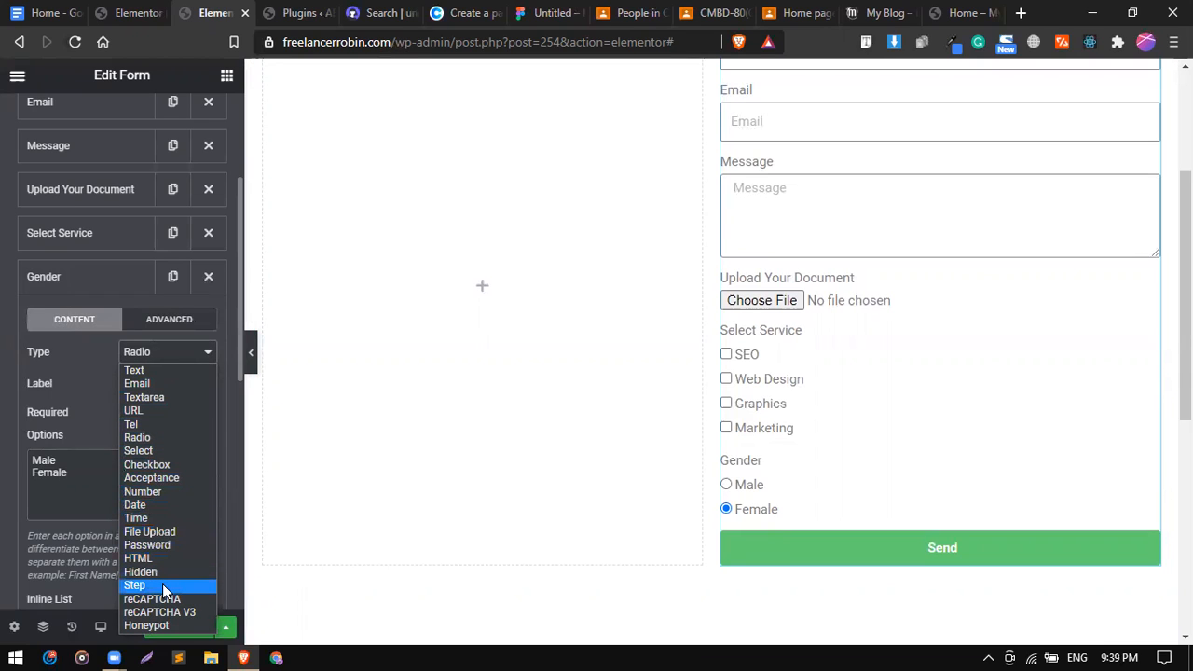
{"action": "left_click", "coordinate": [160, 349]}
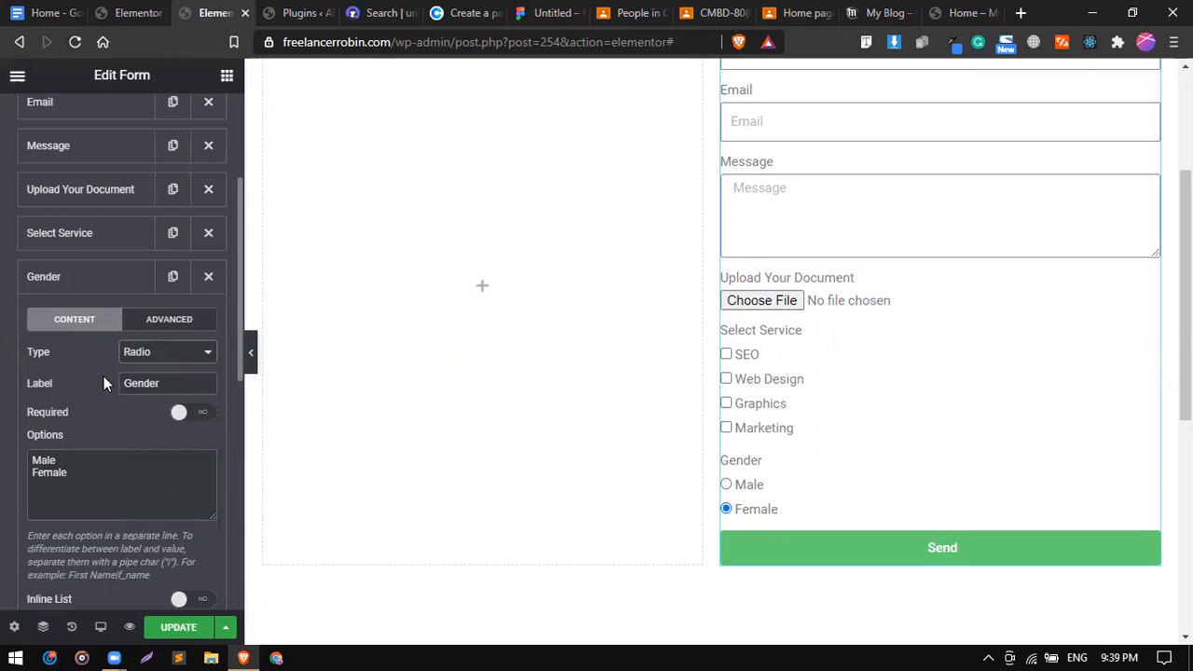
{"action": "scroll", "coordinate": [104, 376], "scroll_direction": "down", "scroll_amount": 3}
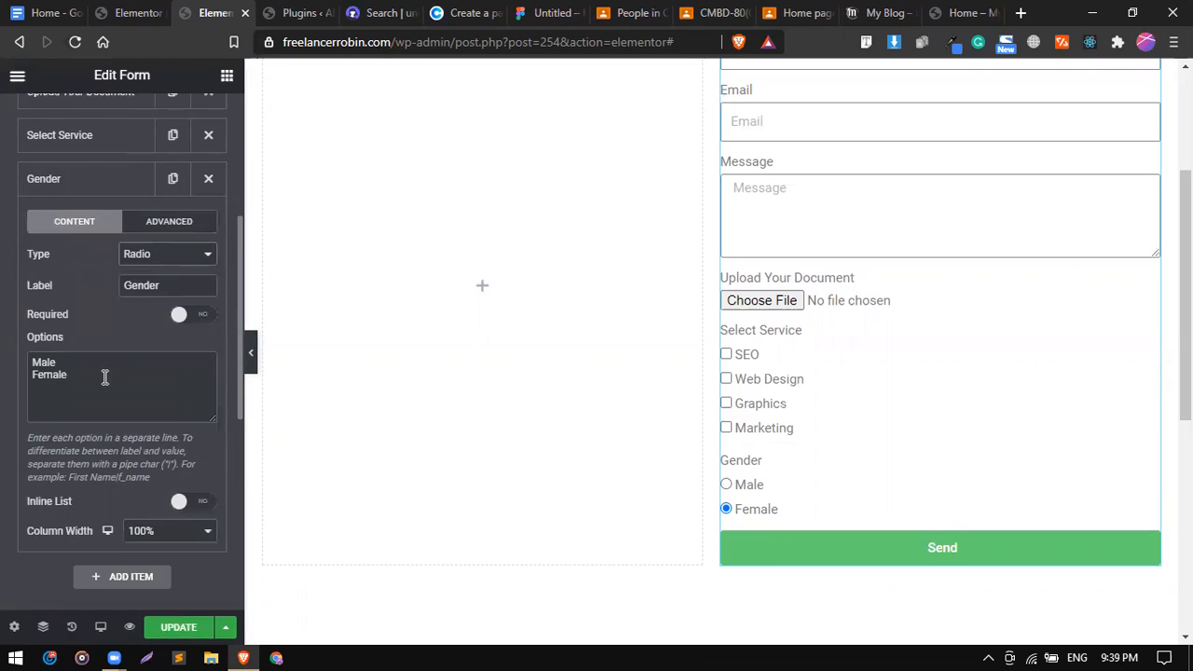
{"action": "left_click", "coordinate": [184, 305]}
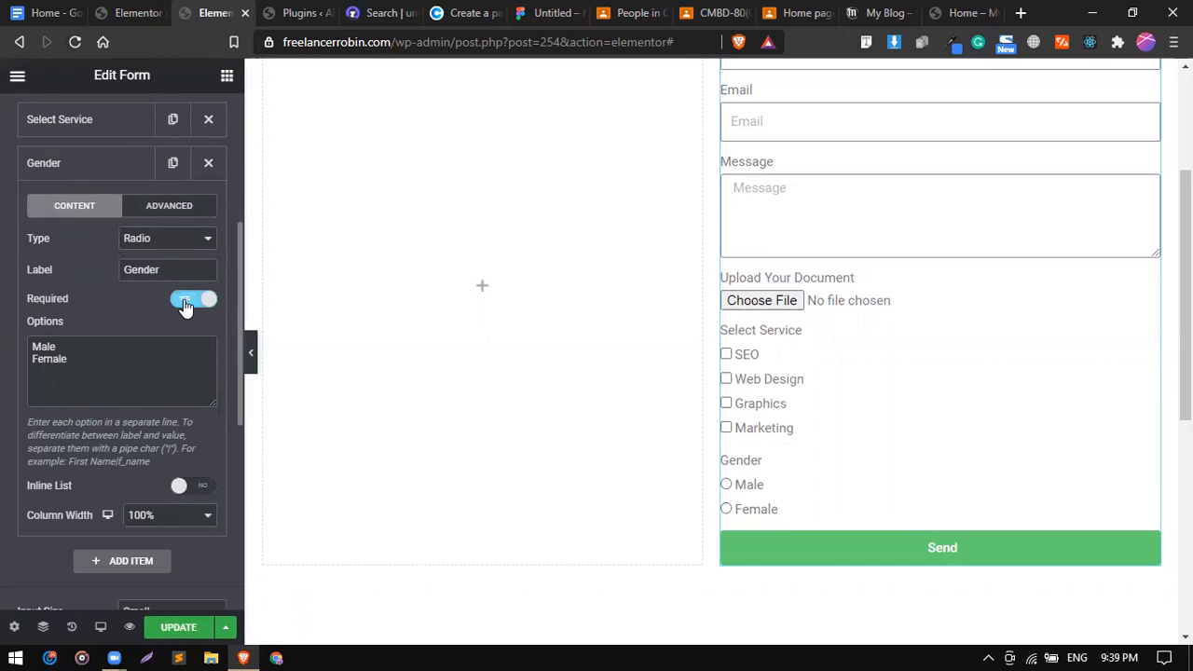
{"action": "left_click", "coordinate": [105, 177]}
{"action": "scroll", "coordinate": [107, 181], "scroll_direction": "up", "scroll_amount": 3}
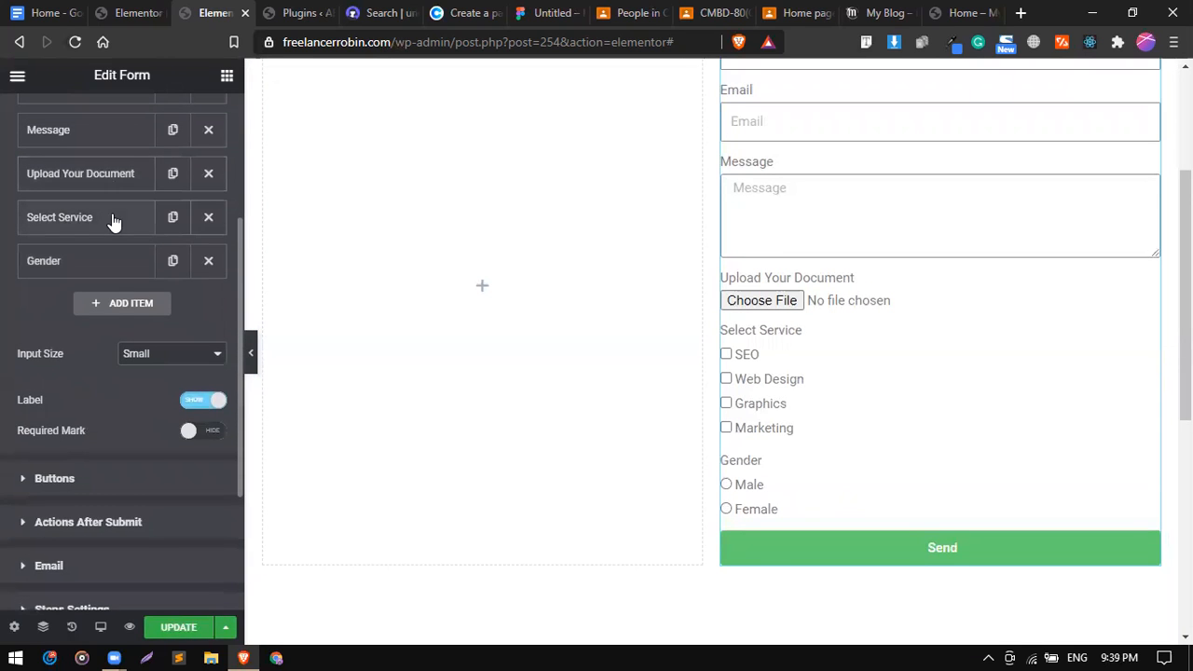
Turn on Inline List for the Select Service checkboxes.
{"action": "left_click", "coordinate": [112, 220]}
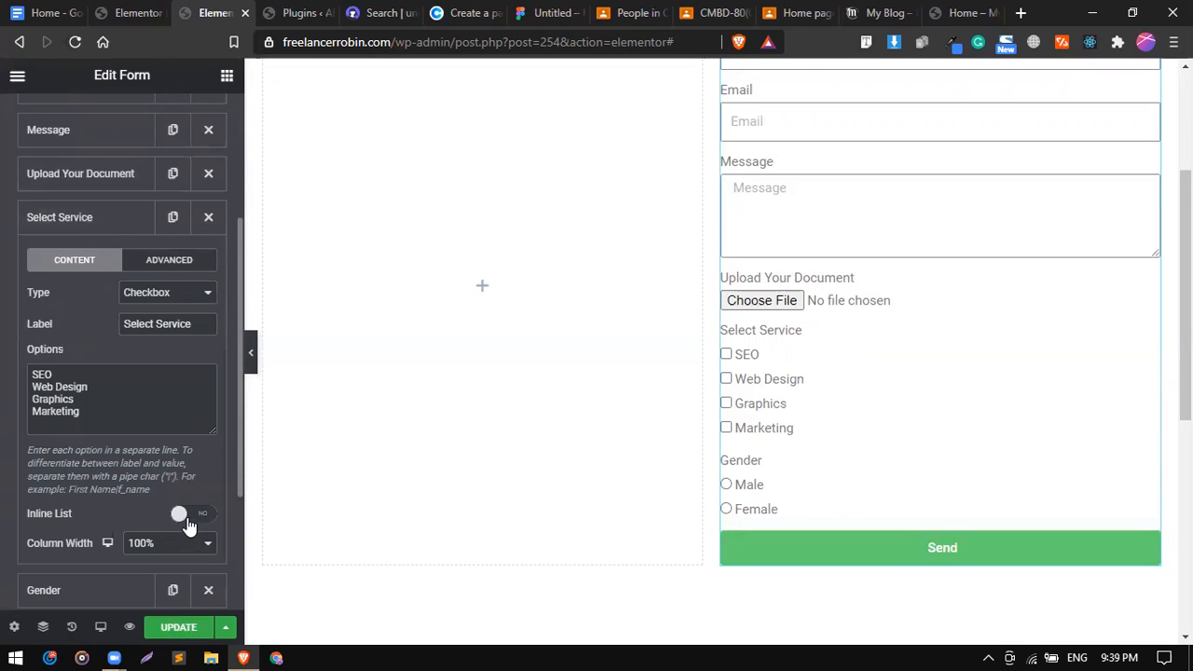
{"action": "left_click", "coordinate": [147, 300]}
{"action": "scroll", "coordinate": [112, 419], "scroll_direction": "down", "scroll_amount": 1}
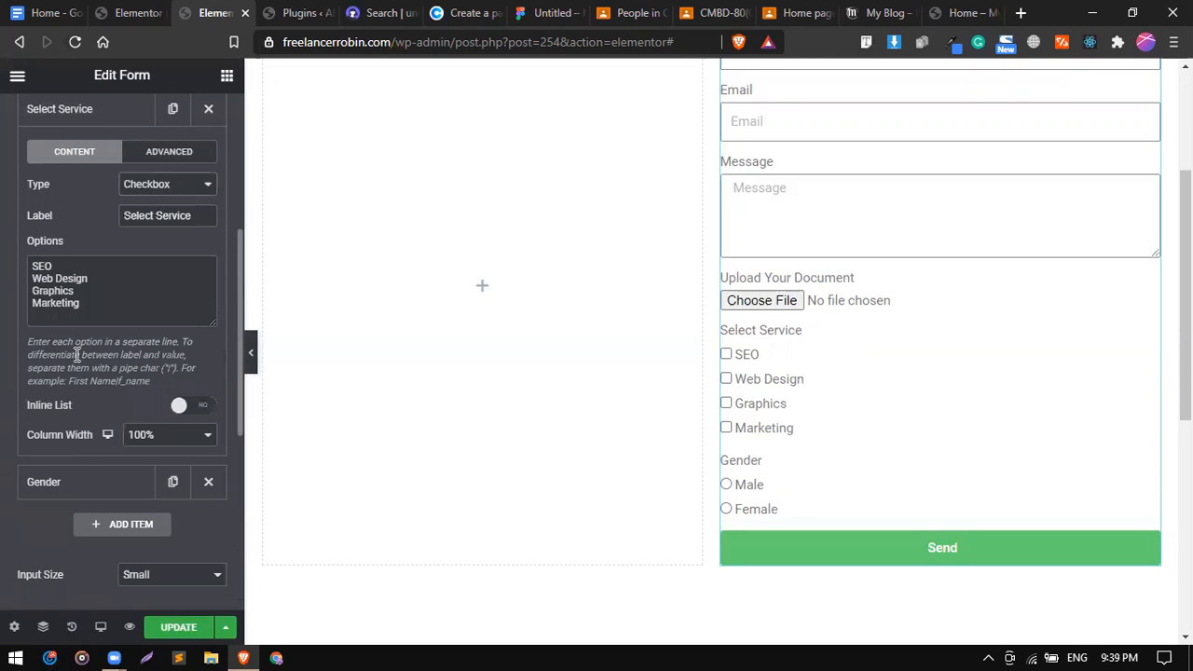
{"action": "scroll", "coordinate": [76, 355], "scroll_direction": "up", "scroll_amount": 1}
{"action": "scroll", "coordinate": [76, 356], "scroll_direction": "up", "scroll_amount": 1}
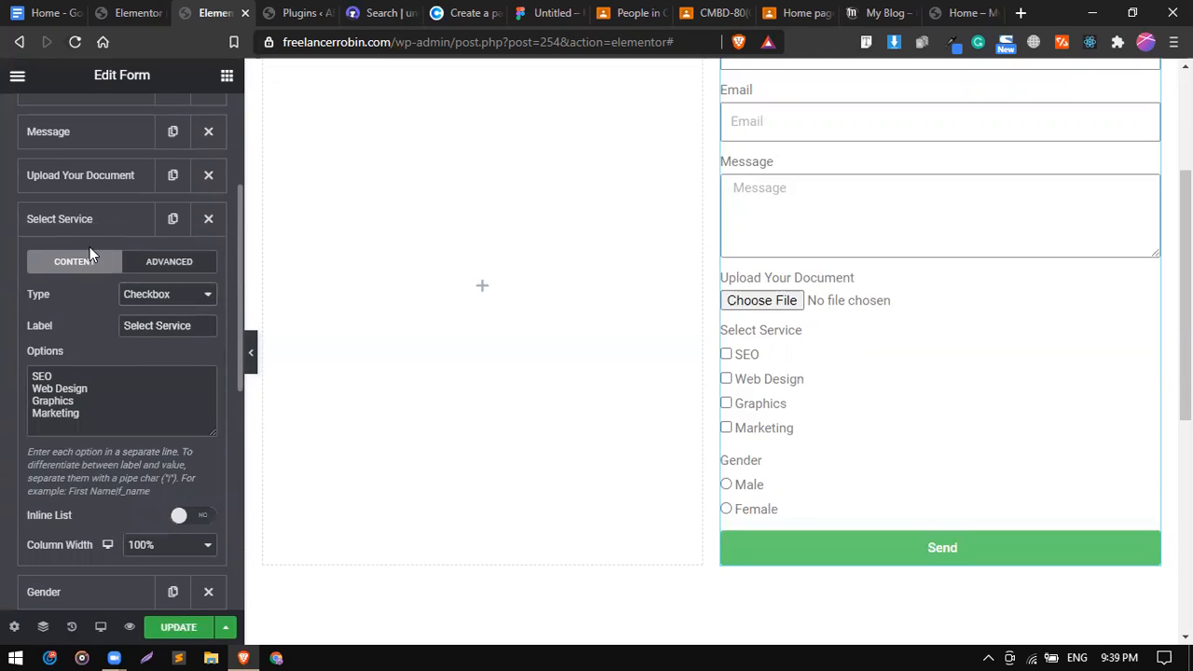
{"action": "left_click", "coordinate": [93, 218]}
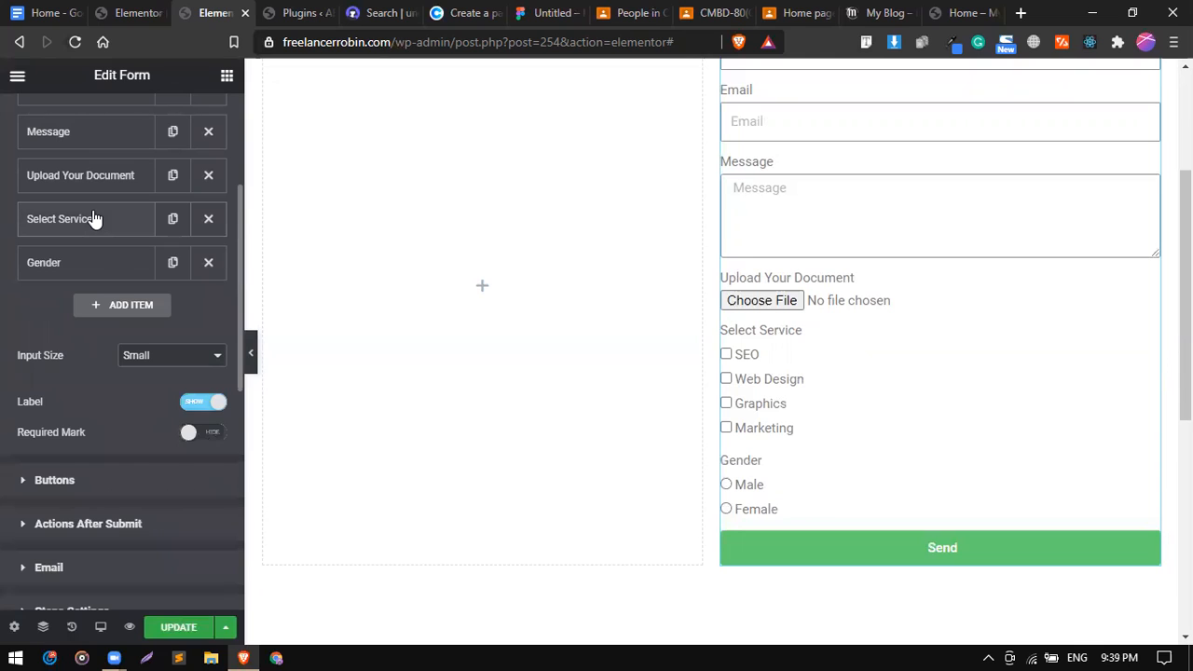
{"action": "left_click", "coordinate": [93, 218]}
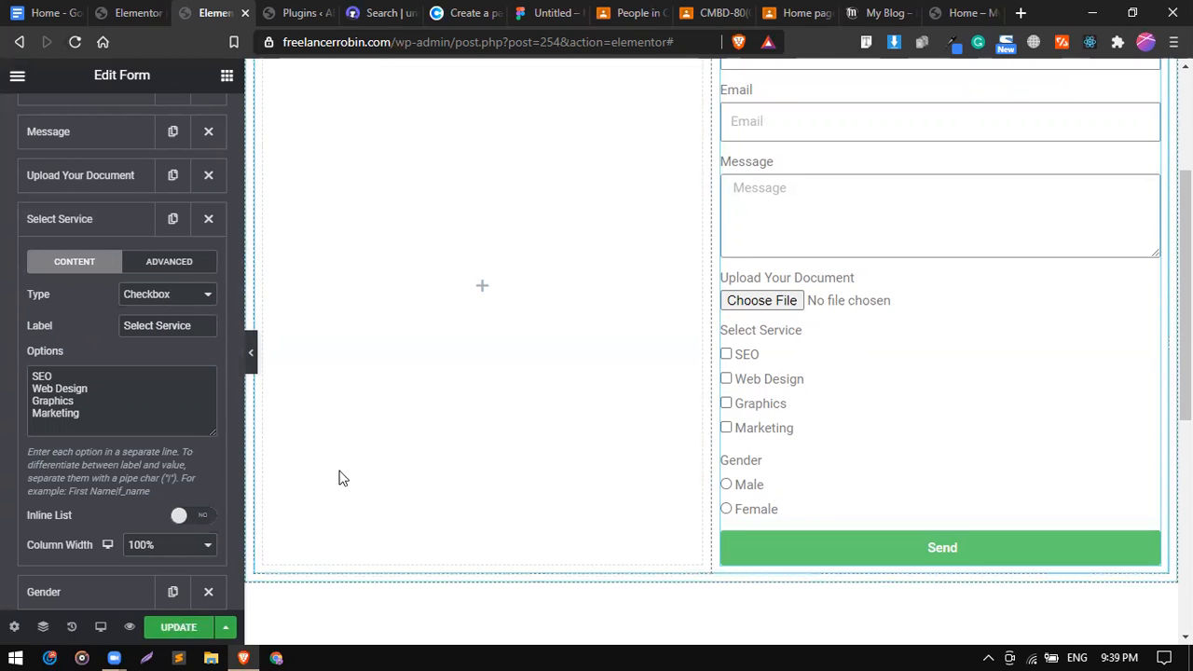
{"action": "left_click", "coordinate": [179, 518]}
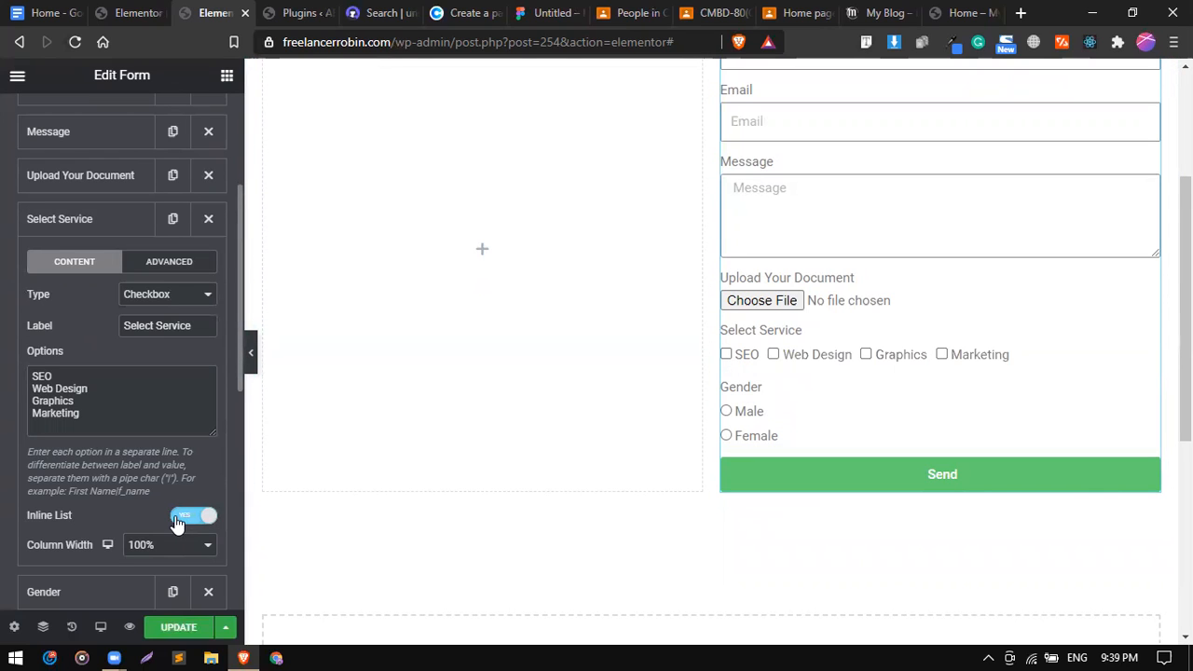
{"action": "left_click", "coordinate": [91, 226]}
Turn on Inline List for the Gender radio buttons.
{"action": "left_click", "coordinate": [98, 263]}
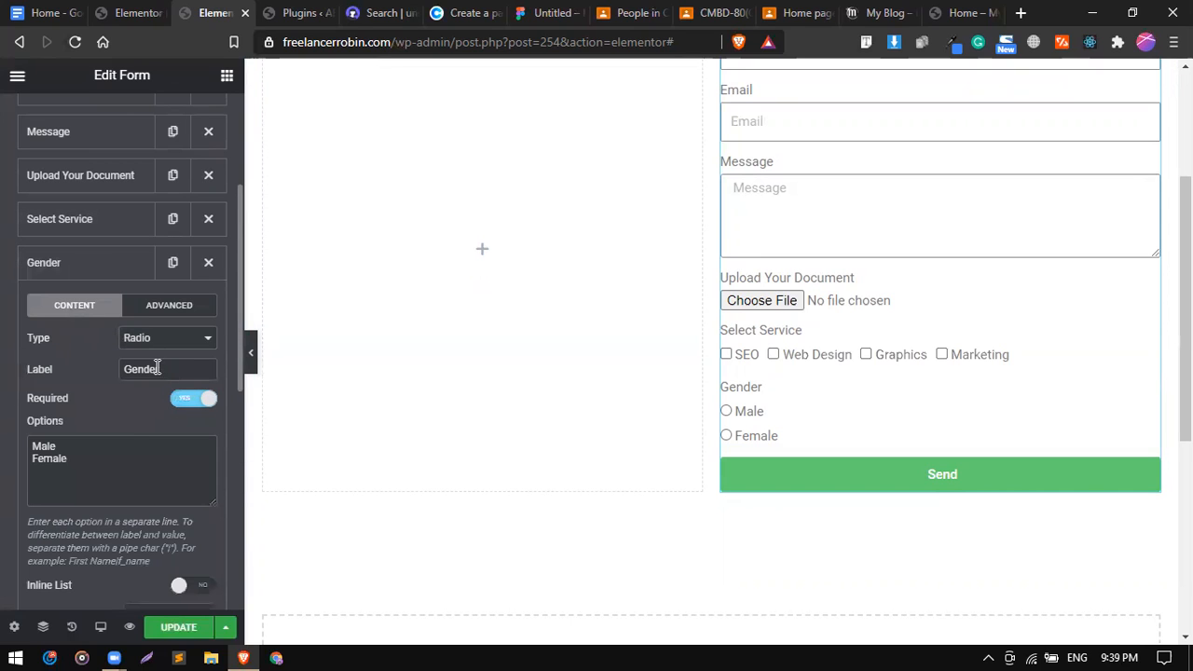
{"action": "scroll", "coordinate": [128, 430], "scroll_direction": "down", "scroll_amount": 1}
{"action": "left_click", "coordinate": [187, 503]}
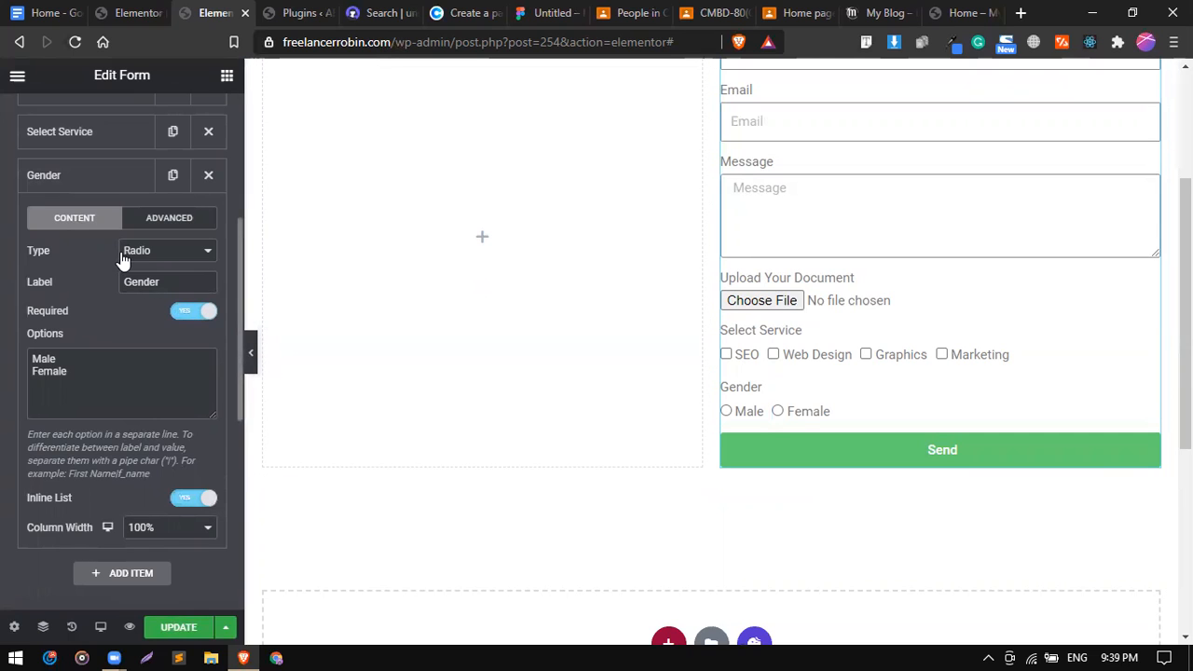
{"action": "scroll", "coordinate": [121, 260], "scroll_direction": "up", "scroll_amount": 1}
{"action": "scroll", "coordinate": [93, 308], "scroll_direction": "up", "scroll_amount": 2}
{"action": "left_click", "coordinate": [85, 405]}
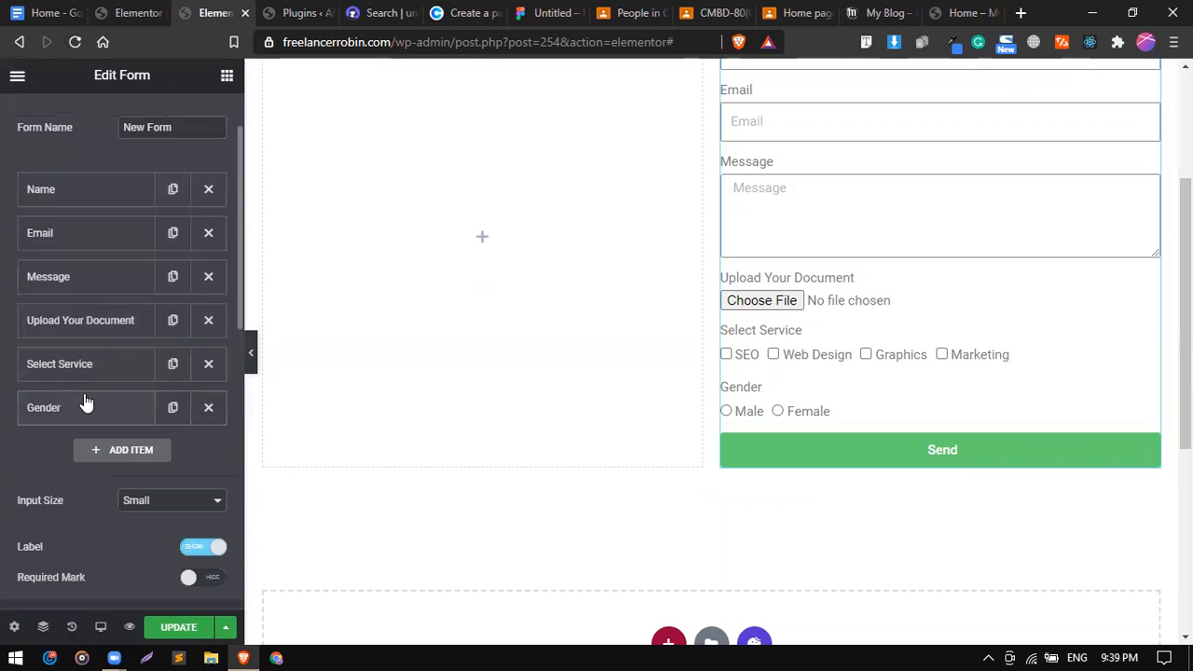
{"action": "scroll", "coordinate": [740, 277], "scroll_direction": "up", "scroll_amount": 2}
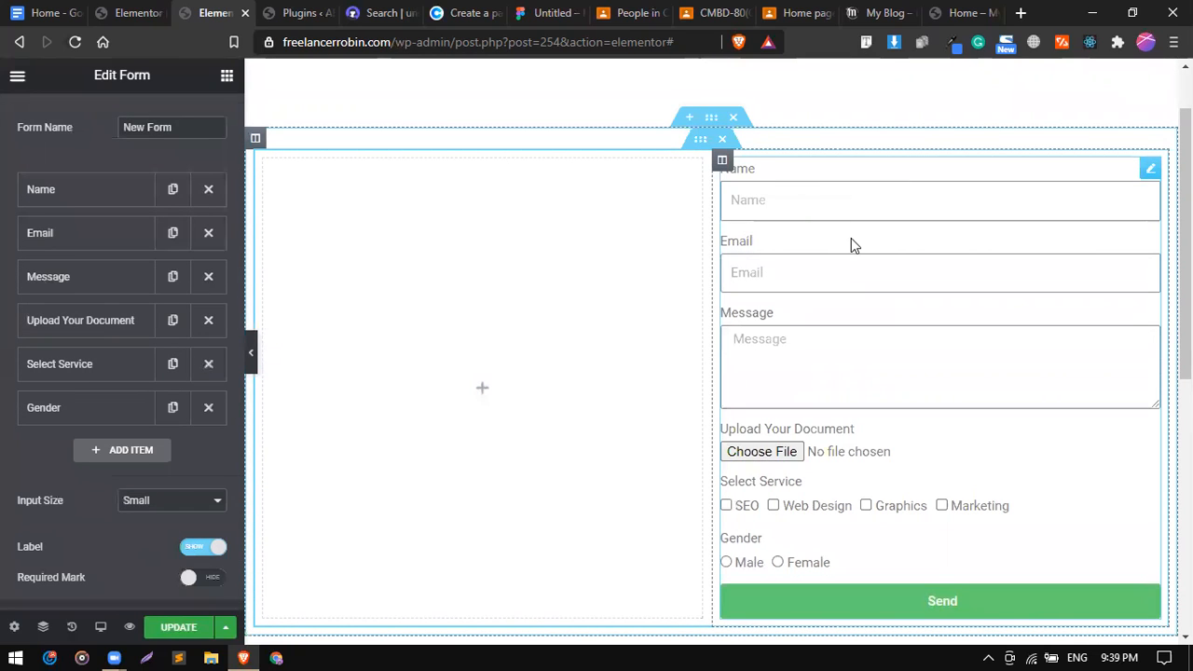
Set the Name and Email fields' column width to 50% each.
{"action": "left_click", "coordinate": [50, 194]}
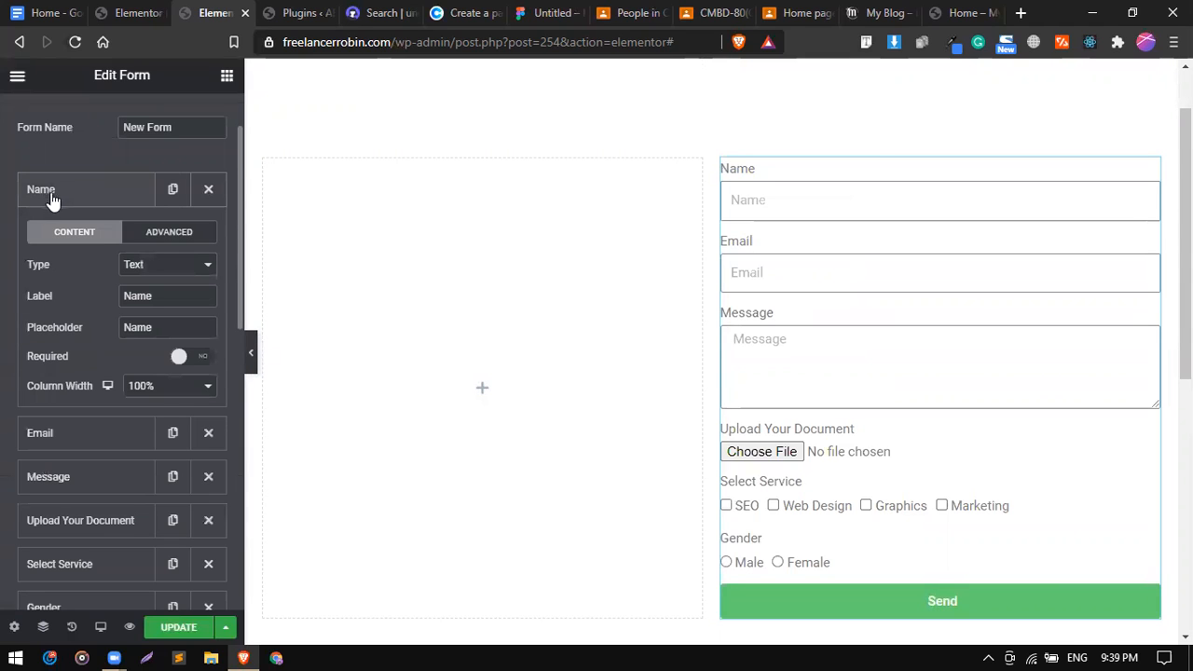
{"action": "left_click", "coordinate": [155, 399]}
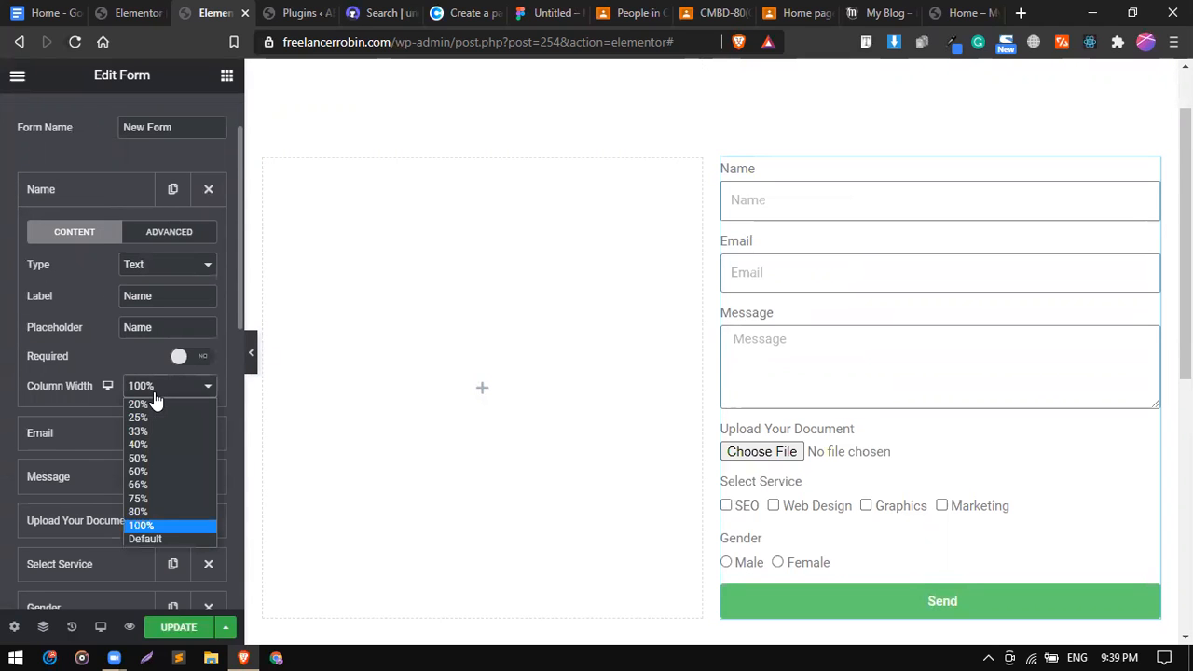
{"action": "left_click", "coordinate": [145, 457]}
{"action": "left_click", "coordinate": [109, 200]}
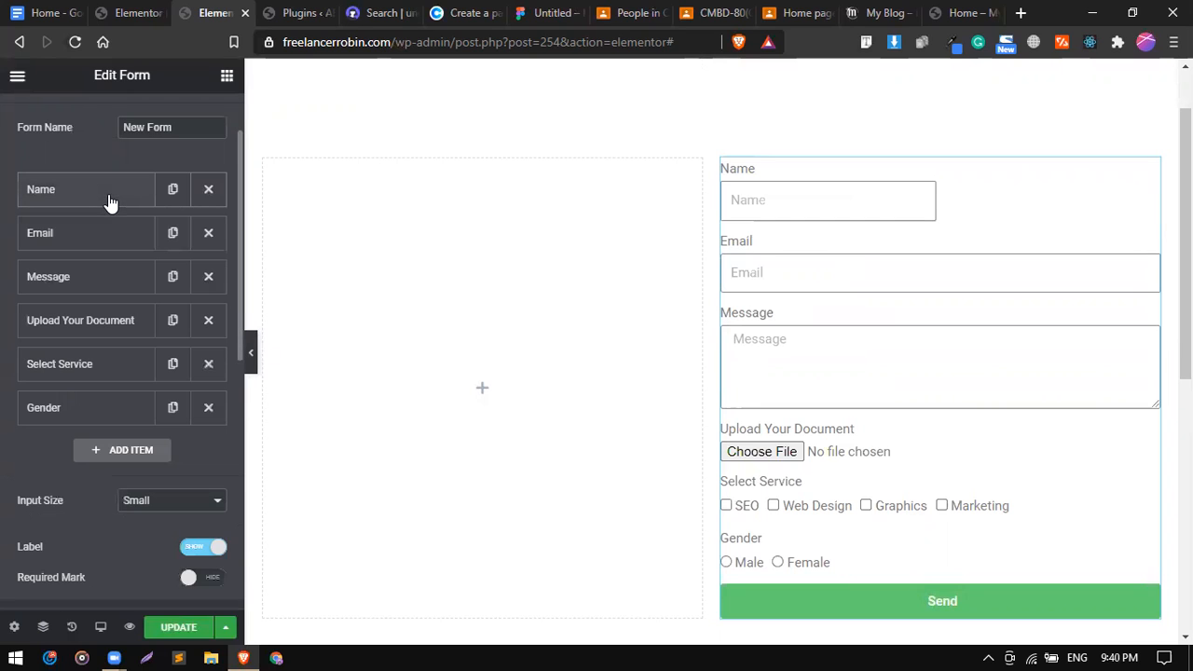
{"action": "left_click", "coordinate": [97, 236]}
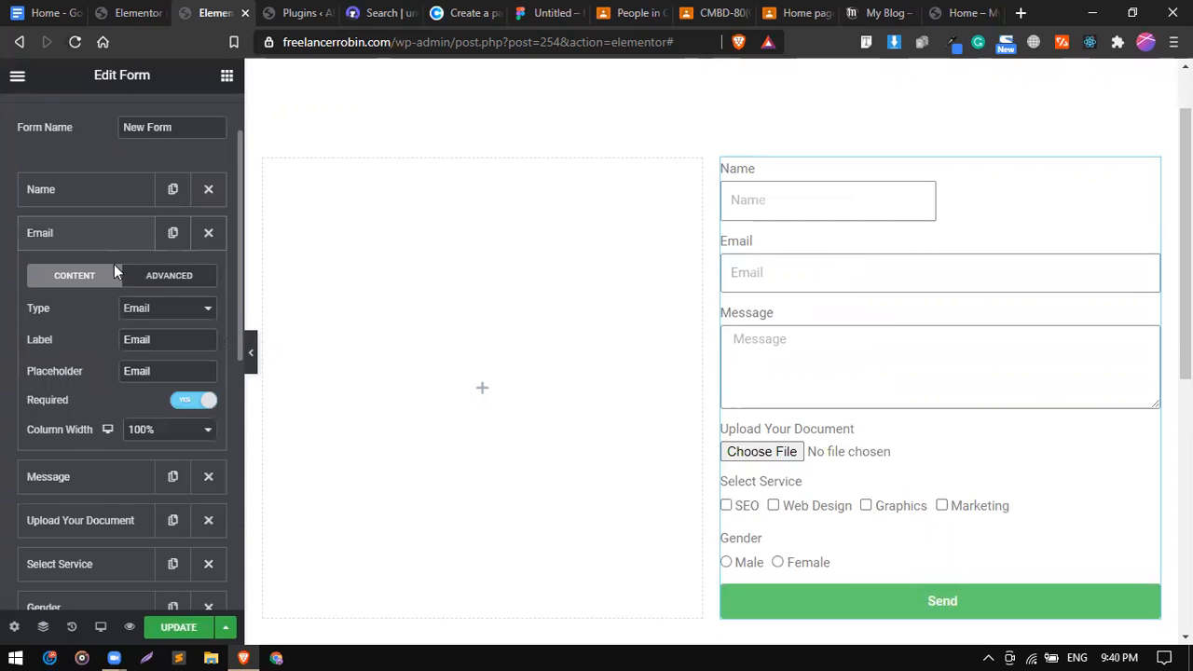
{"action": "left_click", "coordinate": [154, 430]}
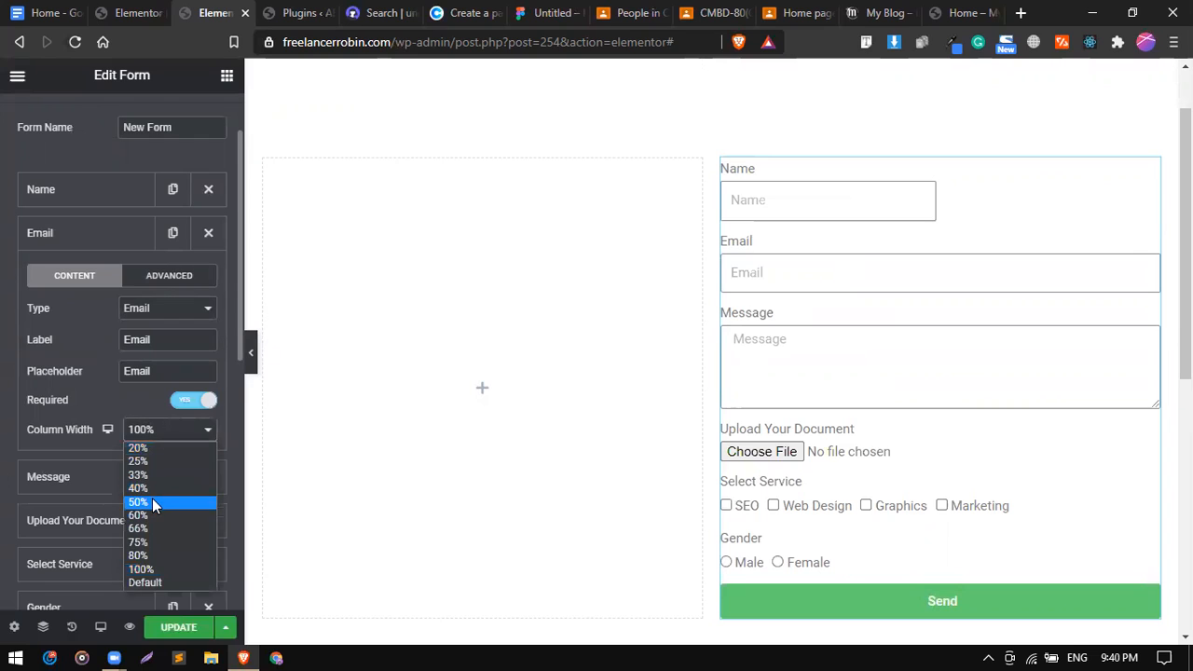
{"action": "left_click", "coordinate": [152, 498]}
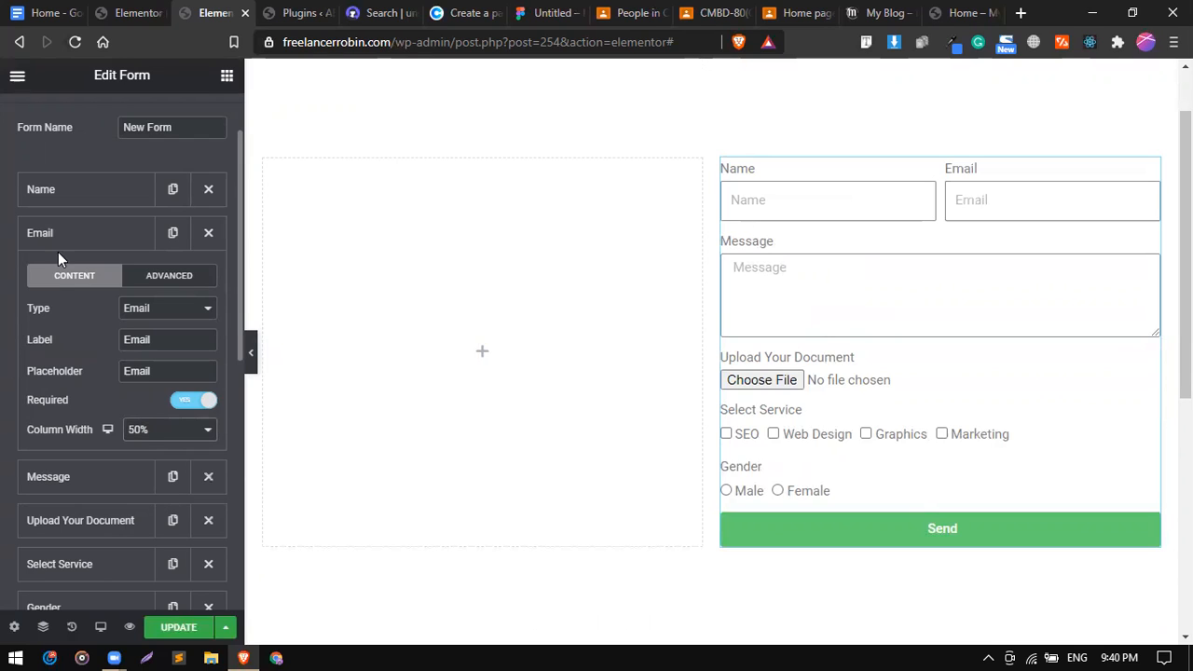
{"action": "left_click", "coordinate": [147, 311]}
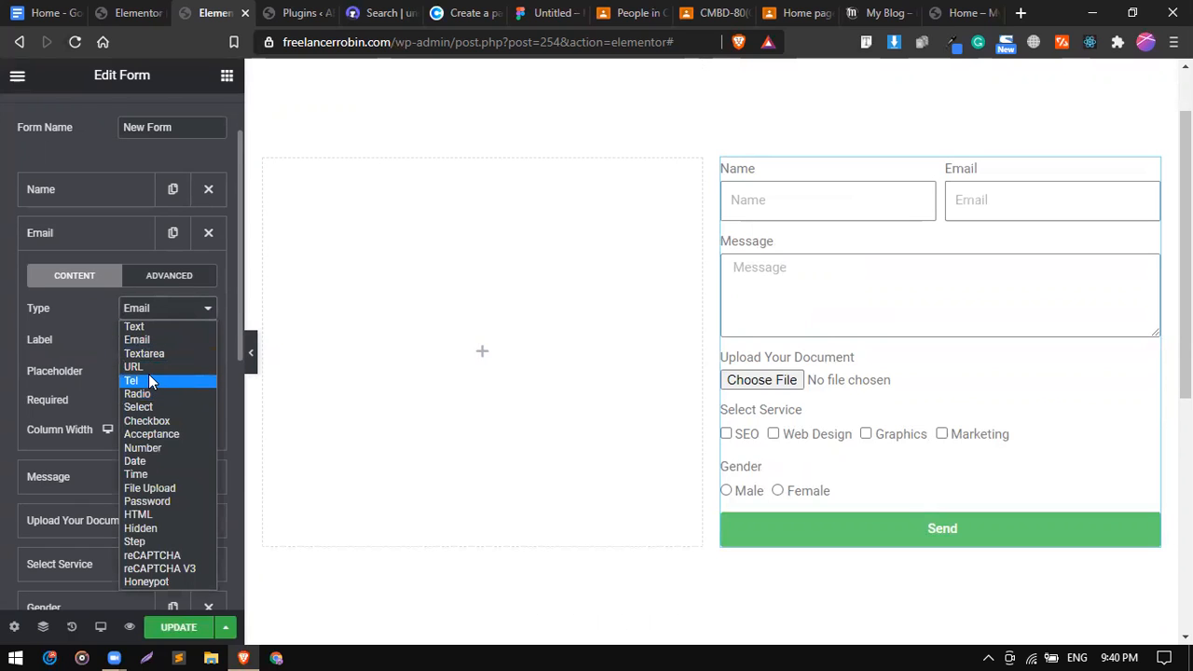
{"action": "left_click", "coordinate": [115, 240]}
{"action": "left_click", "coordinate": [115, 240]}
Switch the form's Required Mark to Show.
{"action": "scroll", "coordinate": [98, 396], "scroll_direction": "down", "scroll_amount": 2}
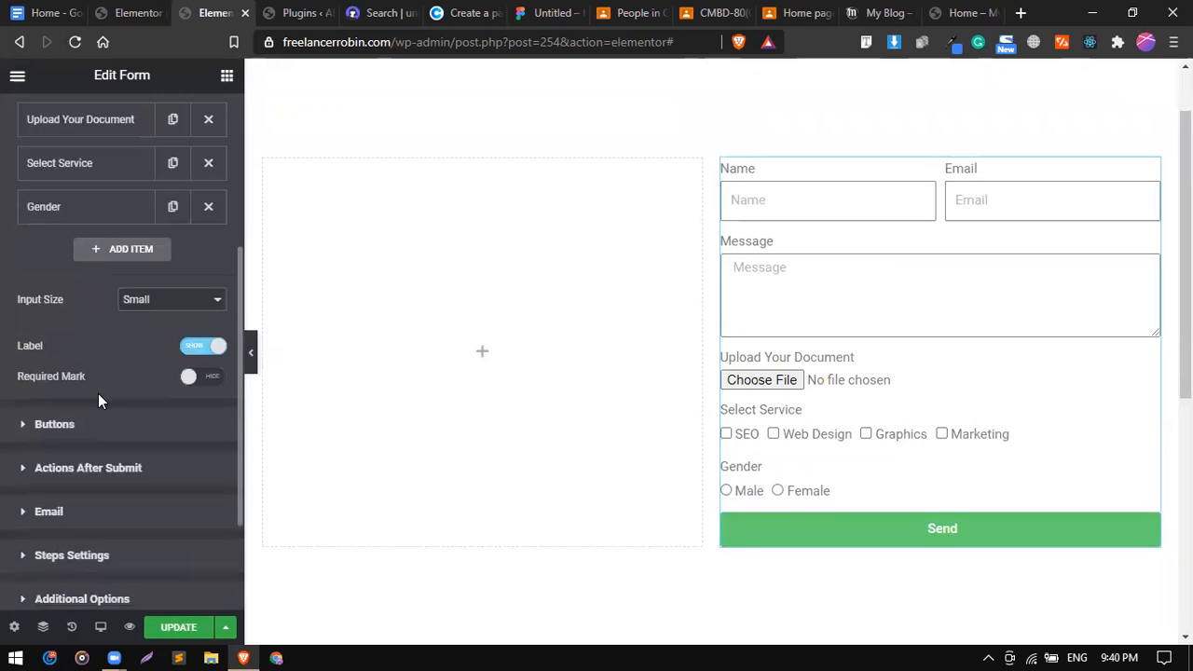
{"action": "scroll", "coordinate": [131, 347], "scroll_direction": "down", "scroll_amount": 1}
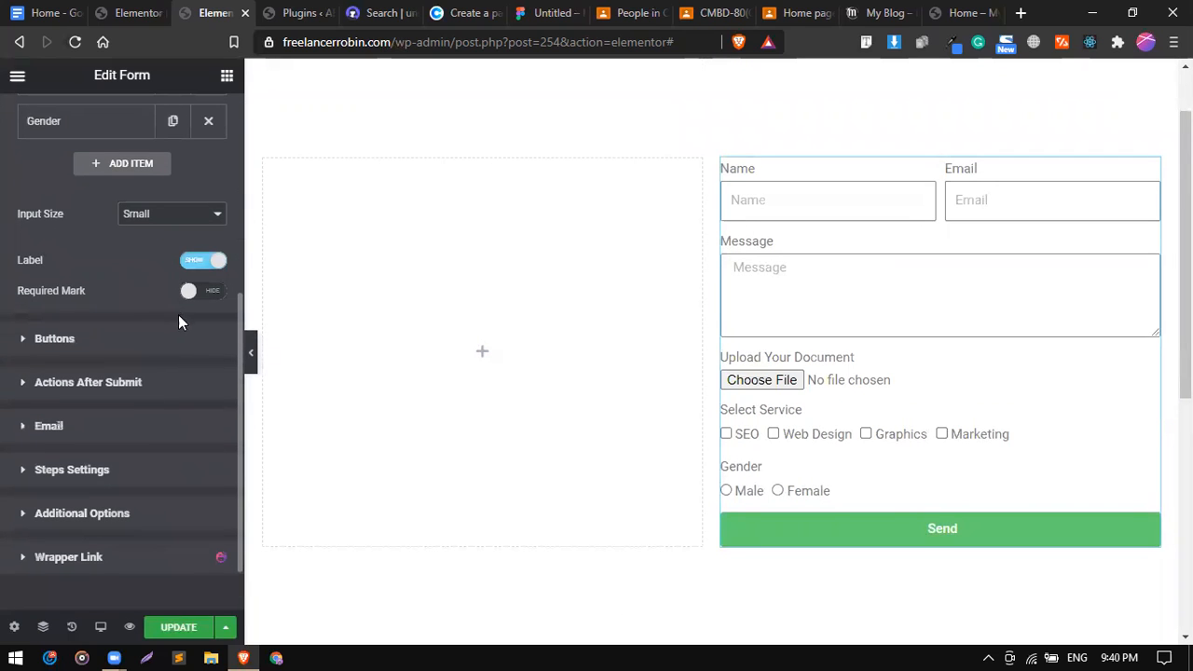
{"action": "left_click", "coordinate": [195, 294]}
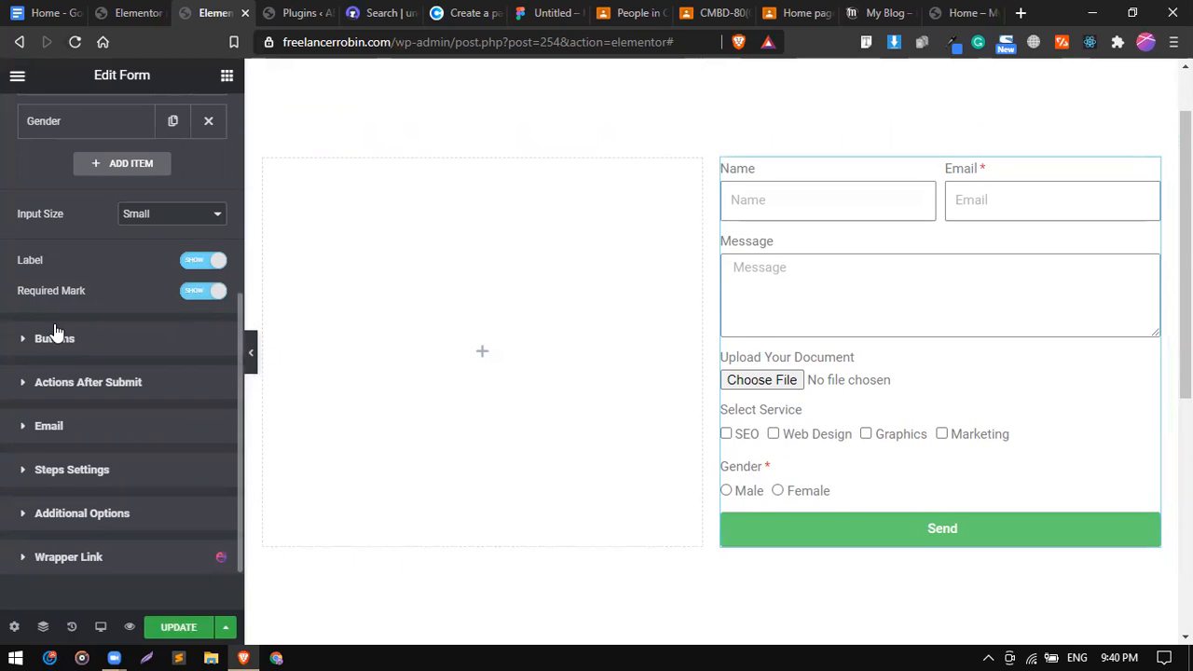
{"action": "scroll", "coordinate": [56, 333], "scroll_direction": "up", "scroll_amount": 2}
{"action": "scroll", "coordinate": [56, 333], "scroll_direction": "up", "scroll_amount": 2}
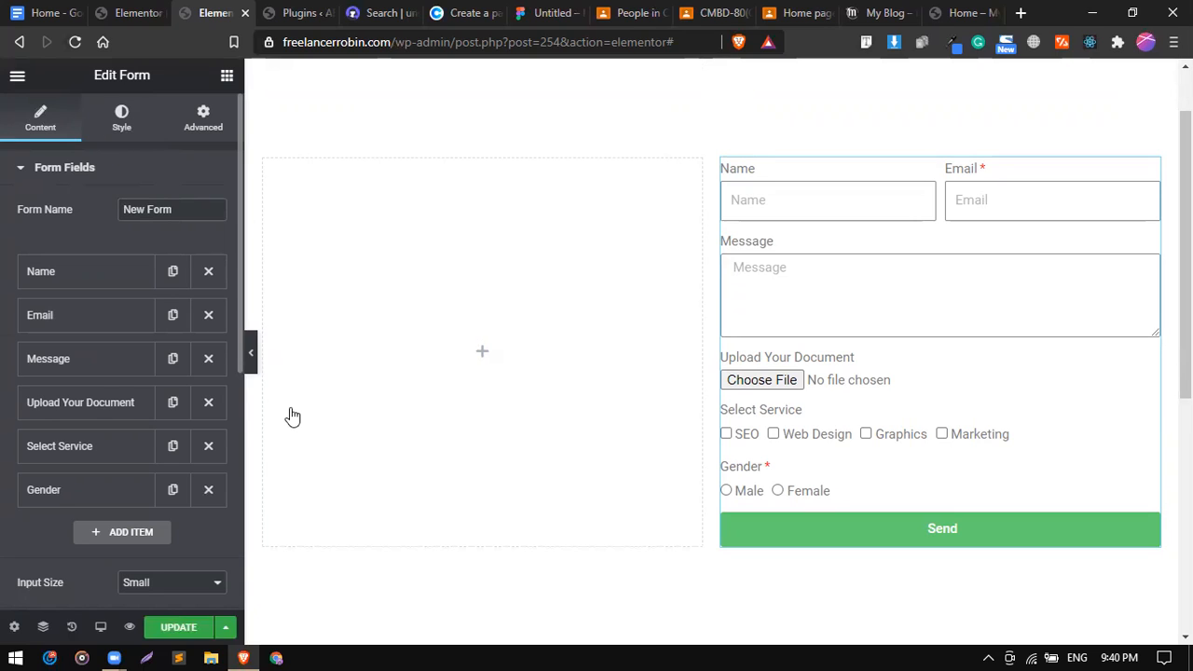
Check the Name, Email and Message fields in the form preview, then return to the field list.
{"action": "left_click", "coordinate": [635, 646]}
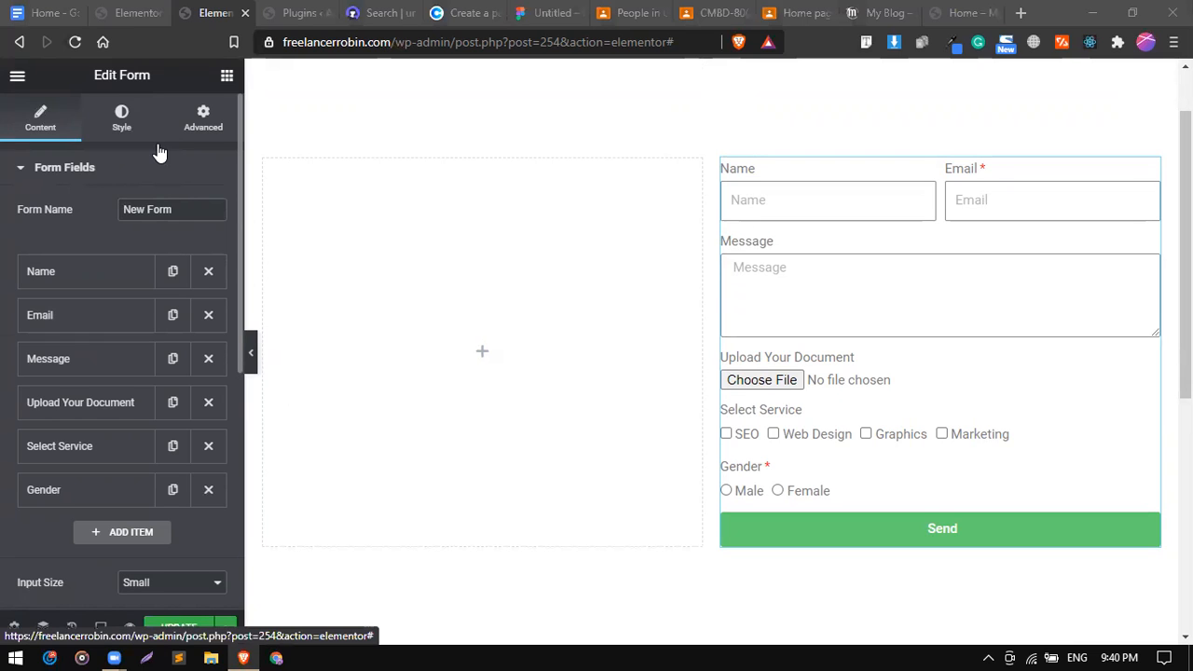
{"action": "left_click", "coordinate": [124, 123]}
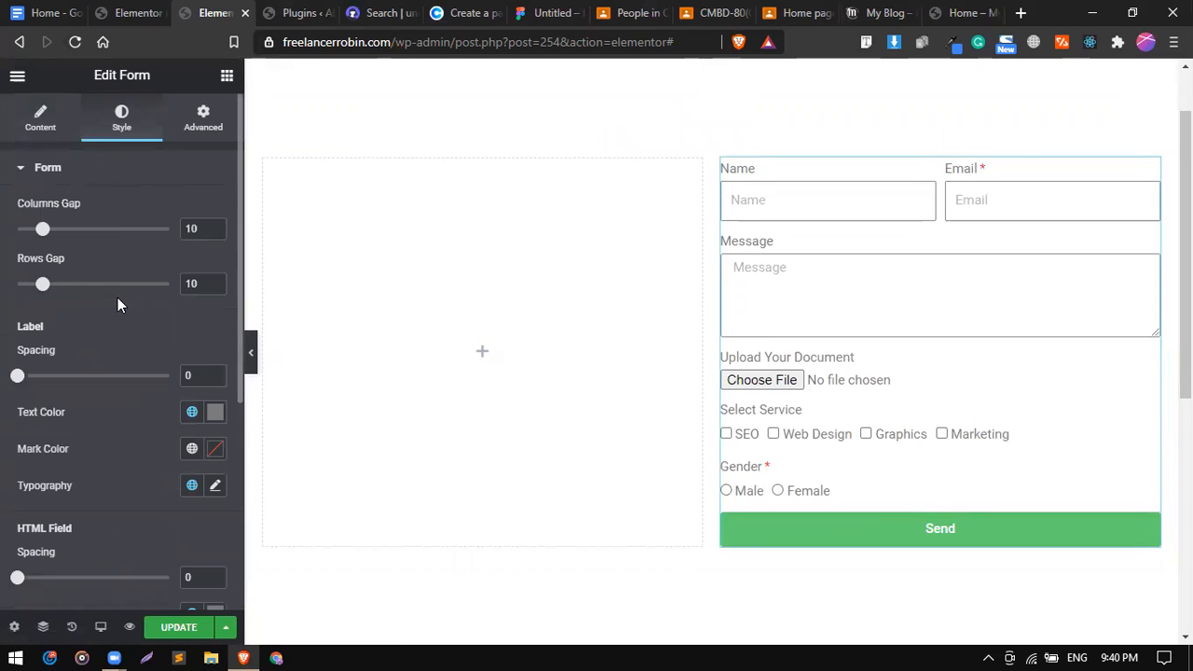
{"action": "scroll", "coordinate": [96, 313], "scroll_direction": "down", "scroll_amount": 1}
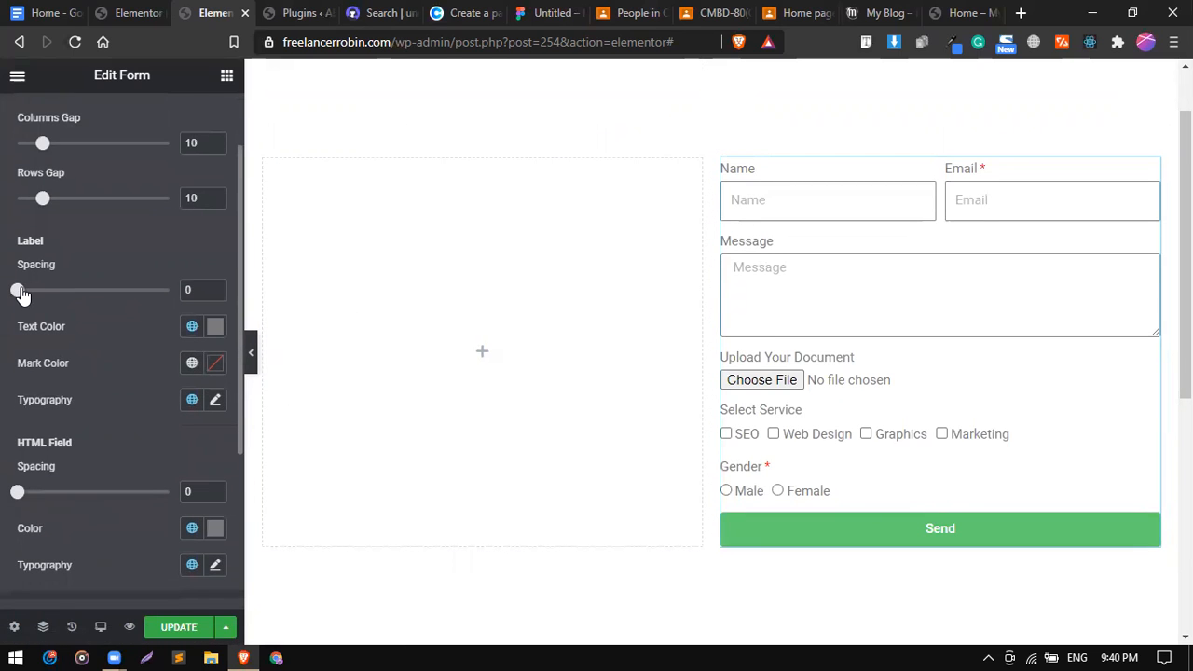
{"action": "left_click", "coordinate": [760, 198]}
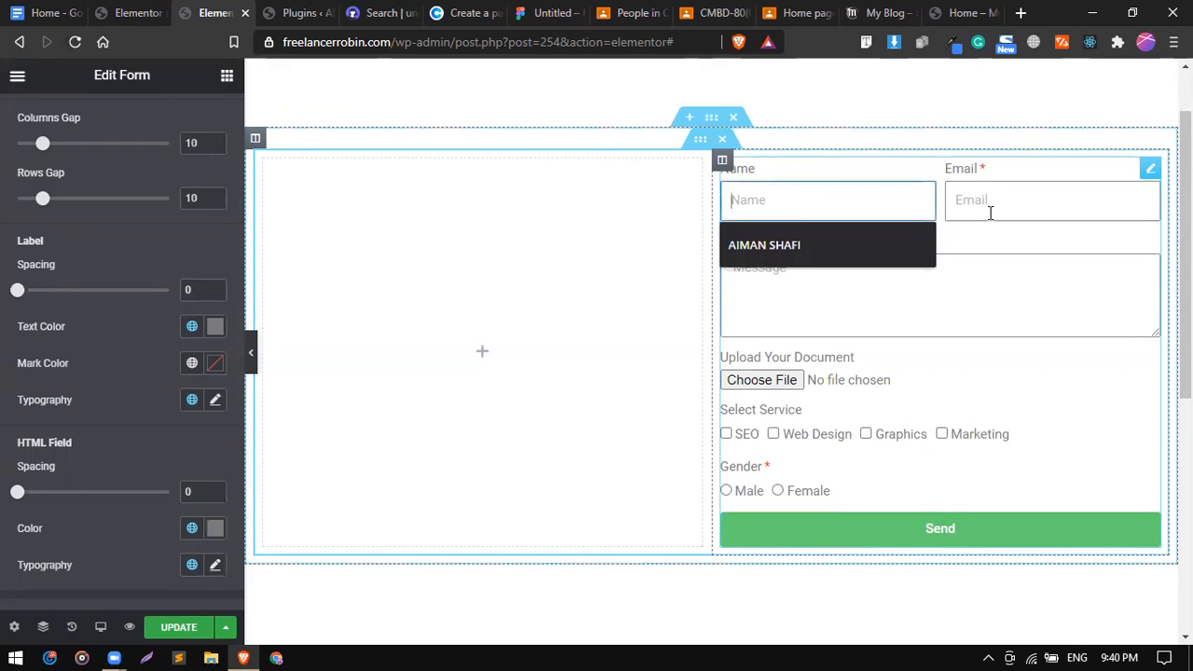
{"action": "left_click", "coordinate": [990, 213]}
{"action": "left_click", "coordinate": [825, 279]}
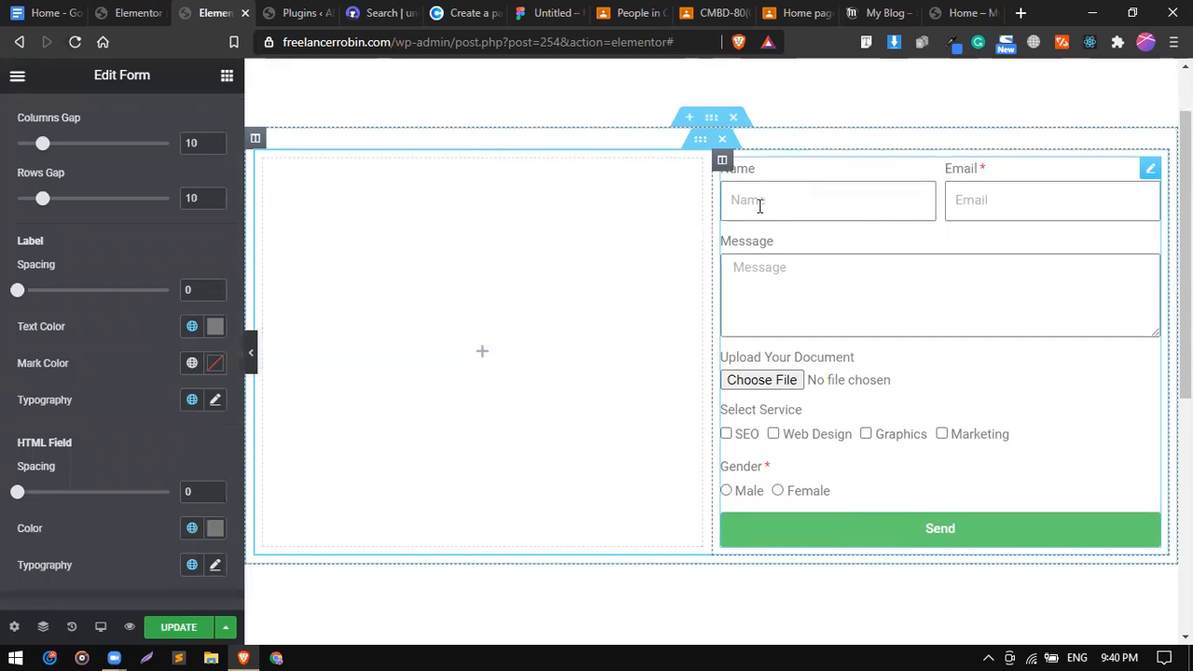
{"action": "left_click", "coordinate": [864, 204]}
{"action": "left_click", "coordinate": [990, 206]}
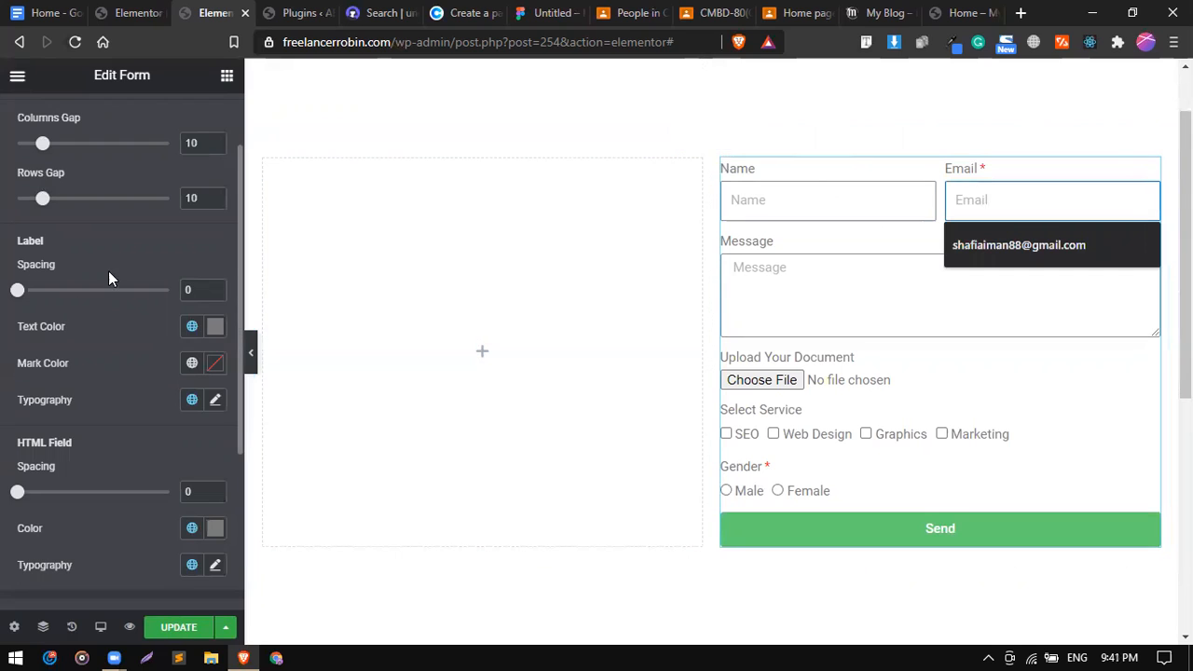
{"action": "scroll", "coordinate": [109, 274], "scroll_direction": "up", "scroll_amount": 2}
{"action": "left_click", "coordinate": [58, 123]}
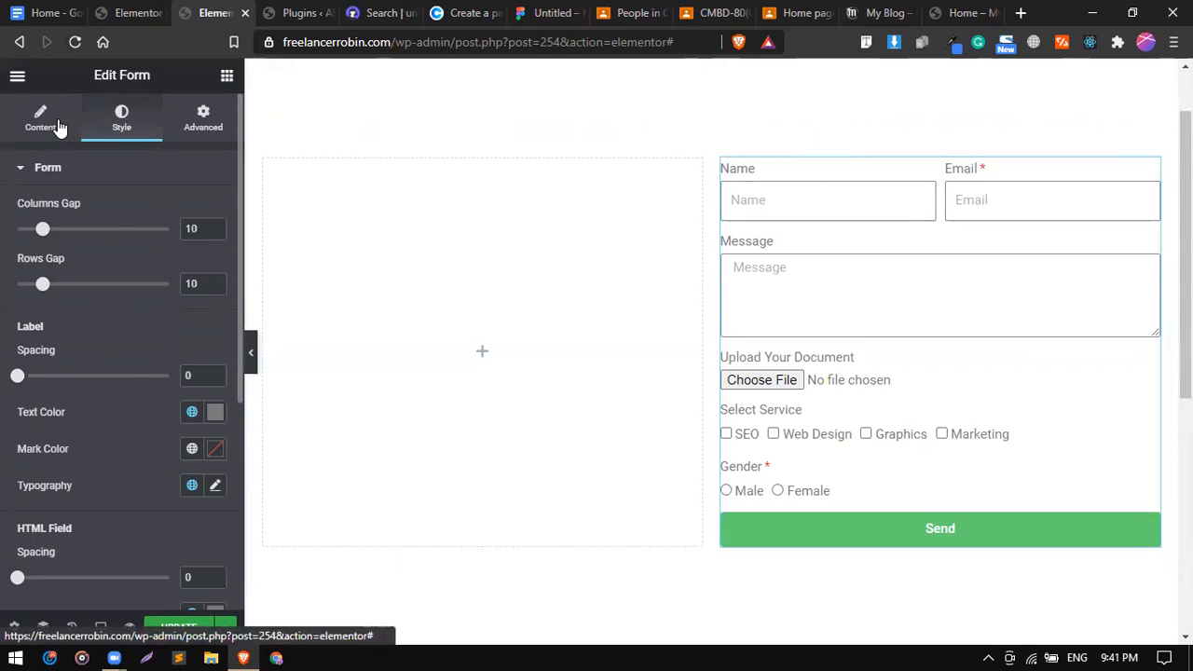
{"action": "left_click", "coordinate": [57, 126]}
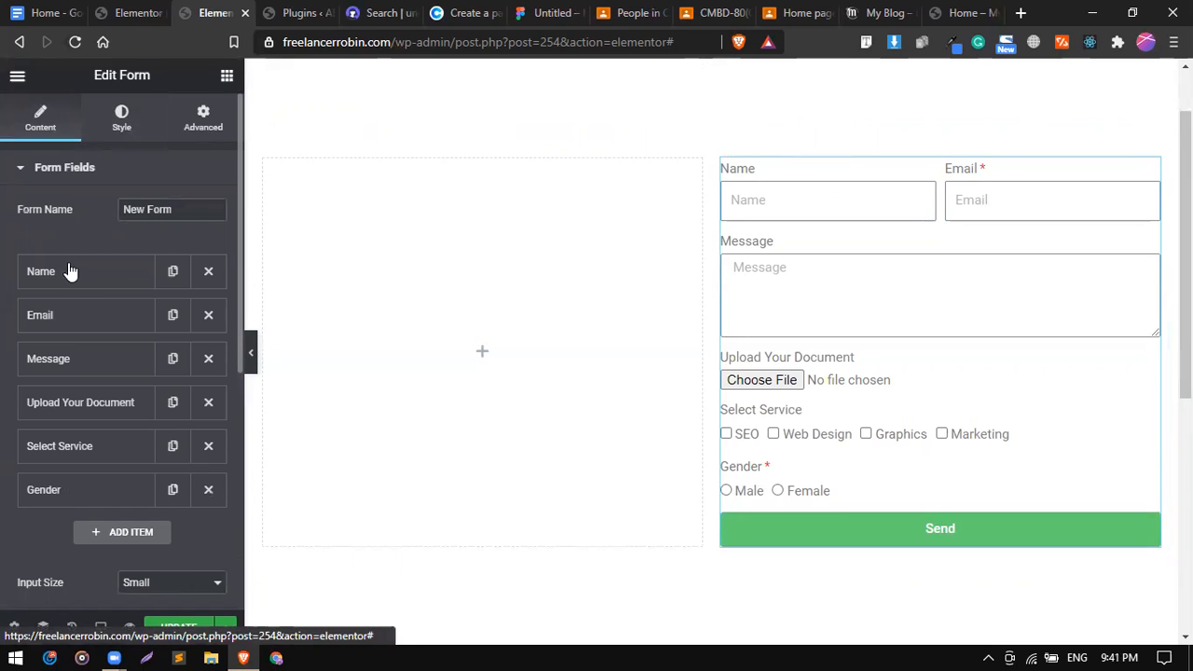
Delete the placeholder text from the Name and Email fields.
{"action": "left_click", "coordinate": [80, 278]}
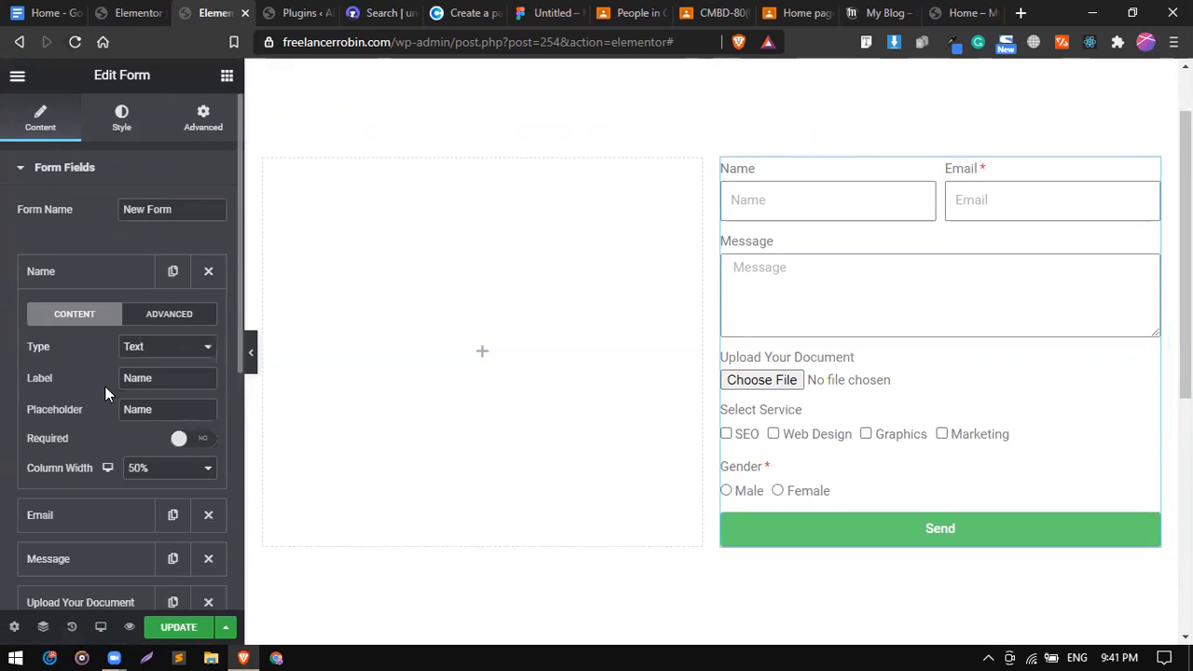
{"action": "scroll", "coordinate": [105, 386], "scroll_direction": "down", "scroll_amount": 1}
{"action": "double_click", "coordinate": [141, 350]}
{"action": "key", "text": "BackSpace"}
{"action": "left_click", "coordinate": [101, 220]}
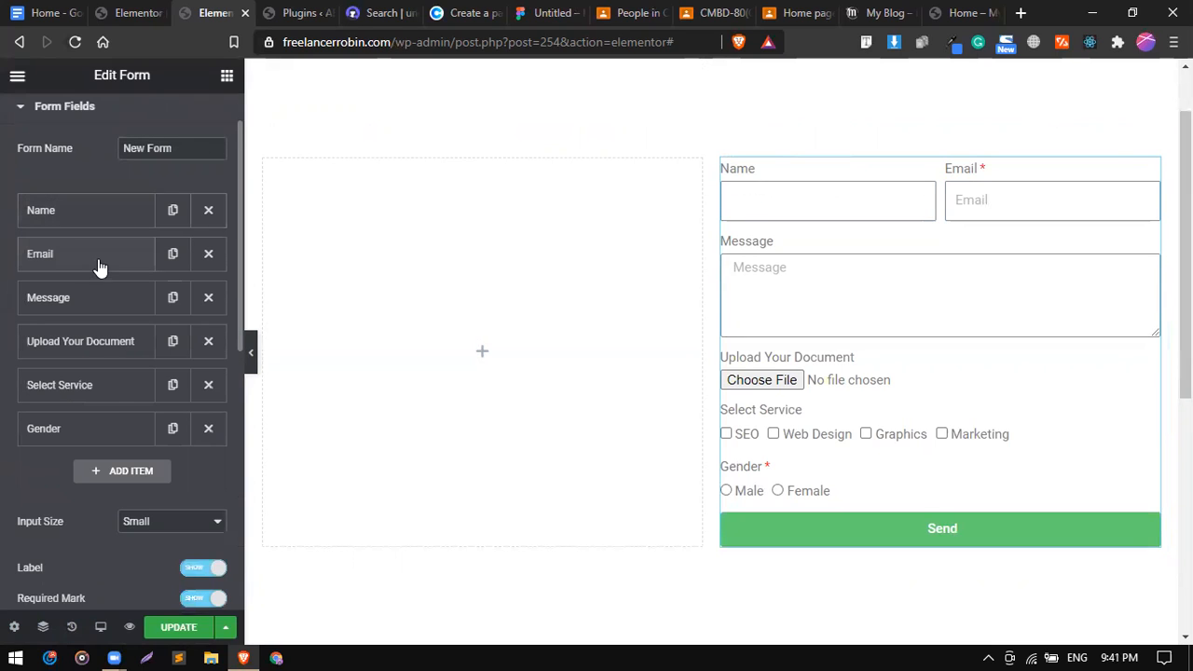
{"action": "left_click", "coordinate": [99, 267]}
{"action": "double_click", "coordinate": [145, 360]}
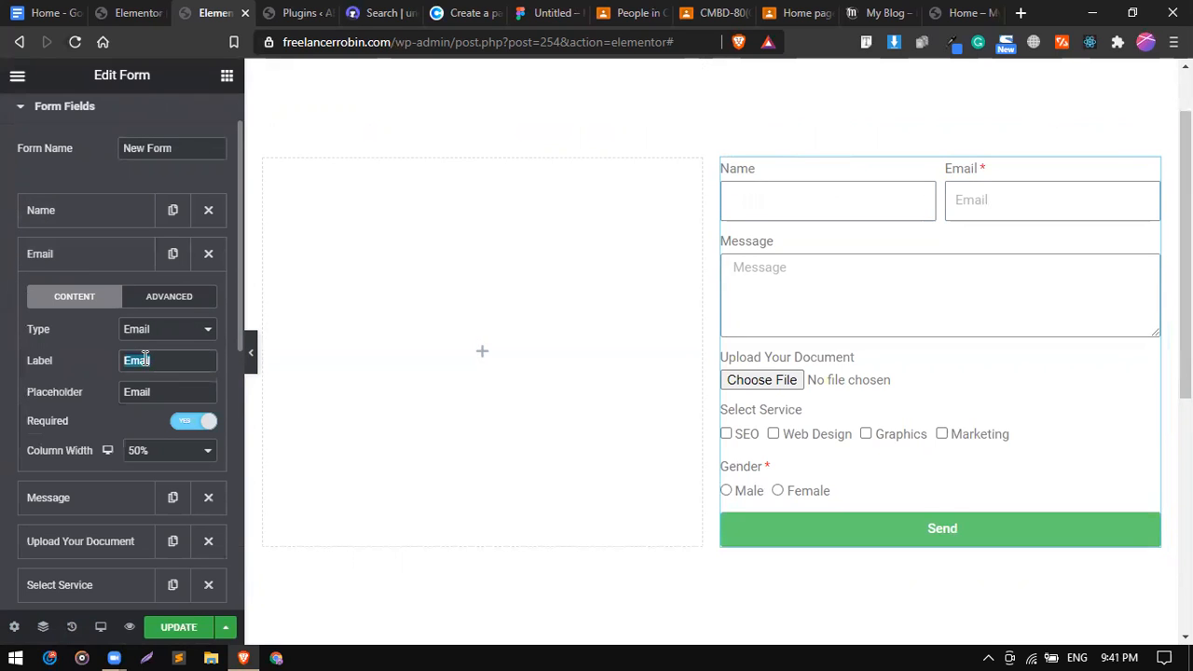
{"action": "double_click", "coordinate": [147, 392]}
{"action": "key", "text": "BackSpace"}
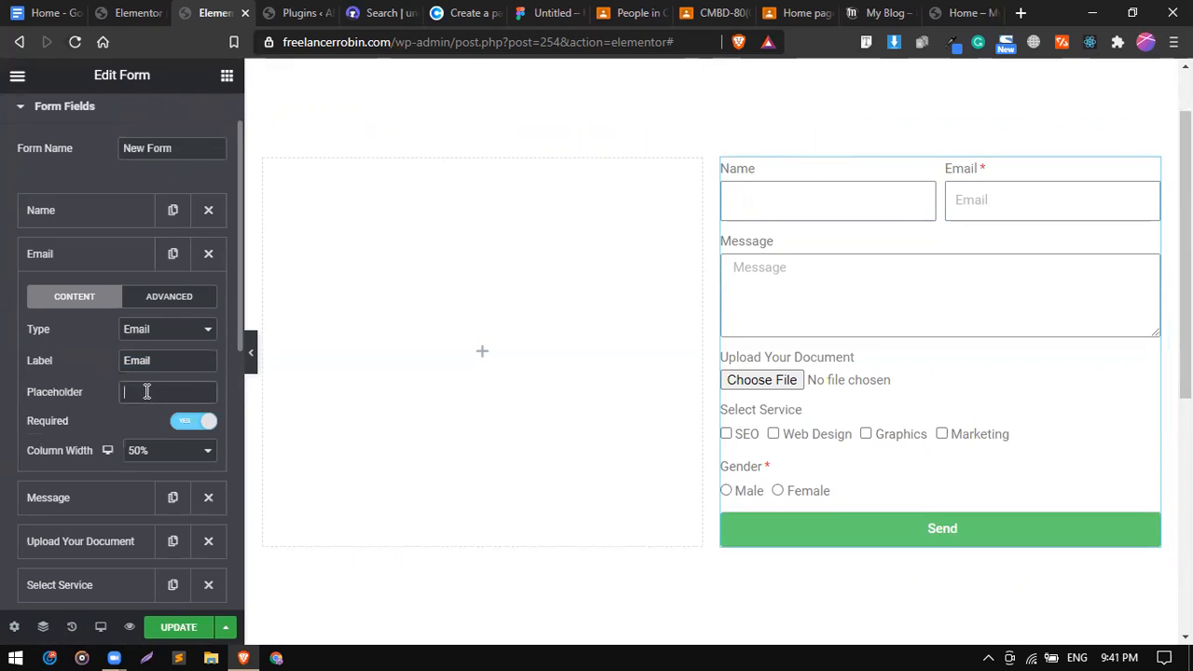
{"action": "left_click", "coordinate": [91, 259]}
Delete the Message field's placeholder text.
{"action": "left_click", "coordinate": [91, 304]}
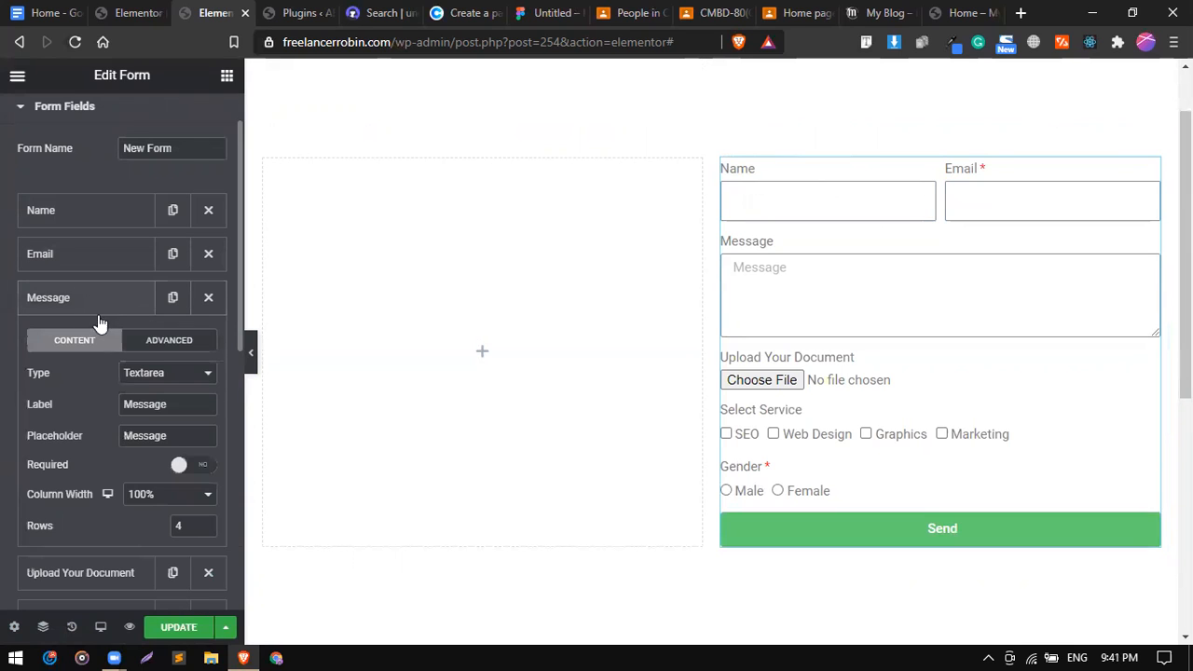
{"action": "double_click", "coordinate": [147, 439]}
{"action": "key", "text": "BackSpace"}
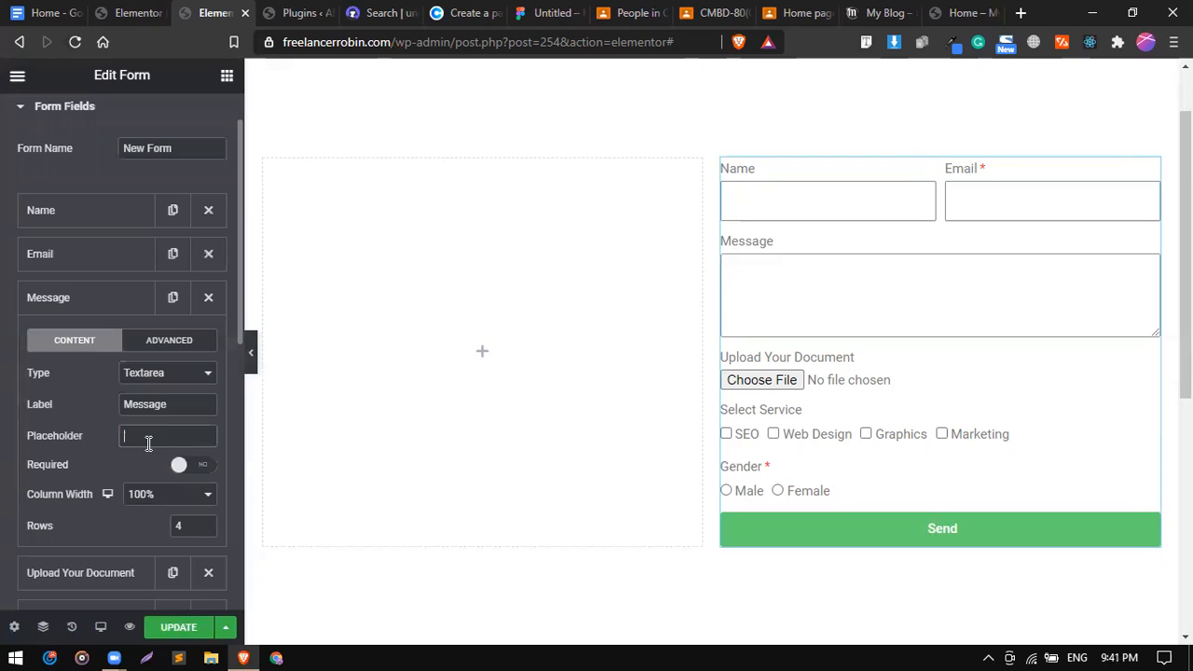
{"action": "left_click", "coordinate": [93, 308]}
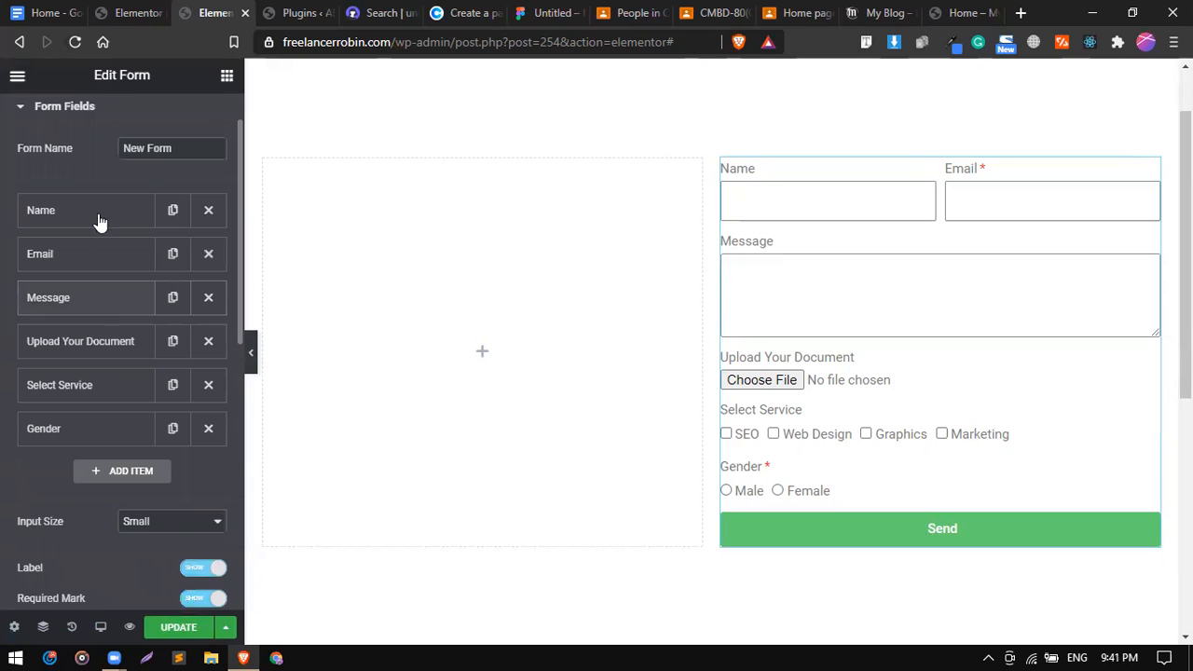
{"action": "scroll", "coordinate": [105, 147], "scroll_direction": "up", "scroll_amount": 1}
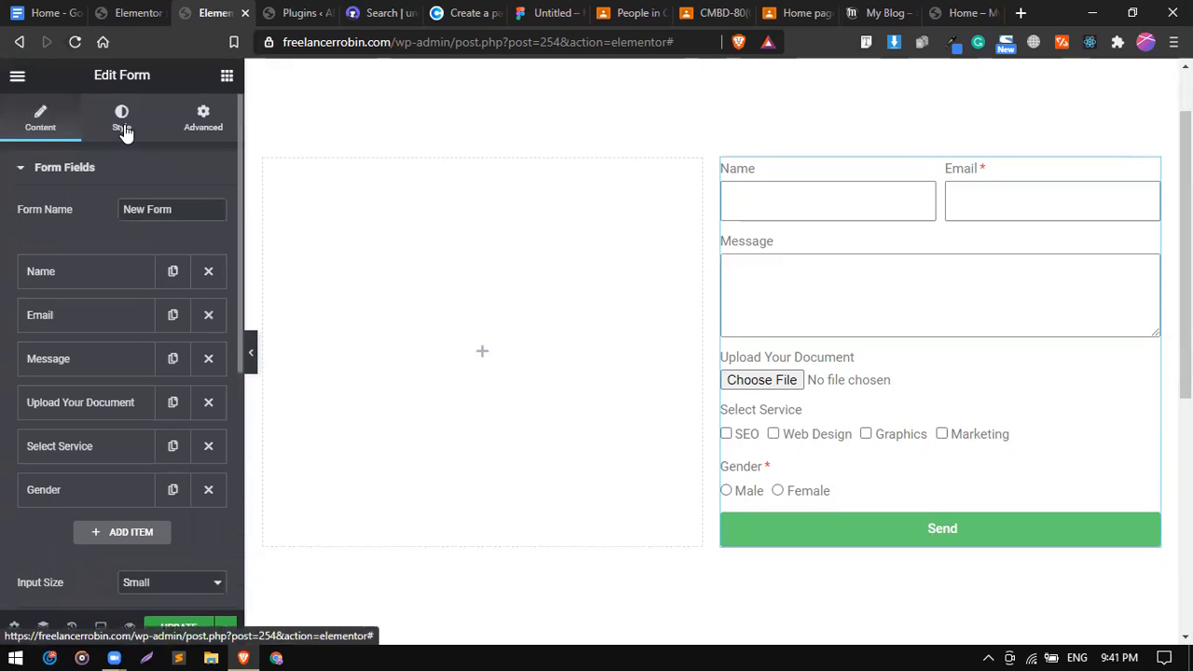
Set the form label spacing to 7.
{"action": "left_click", "coordinate": [122, 126]}
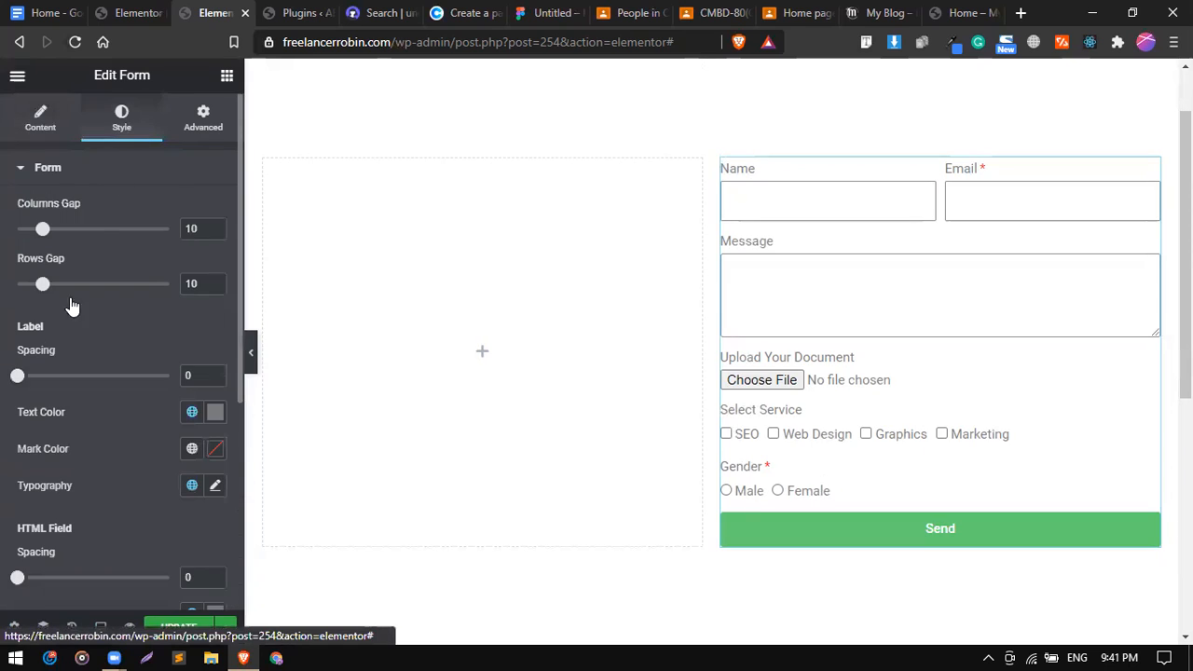
{"action": "left_click_drag", "start_coordinate": [21, 384], "coordinate": [37, 385]}
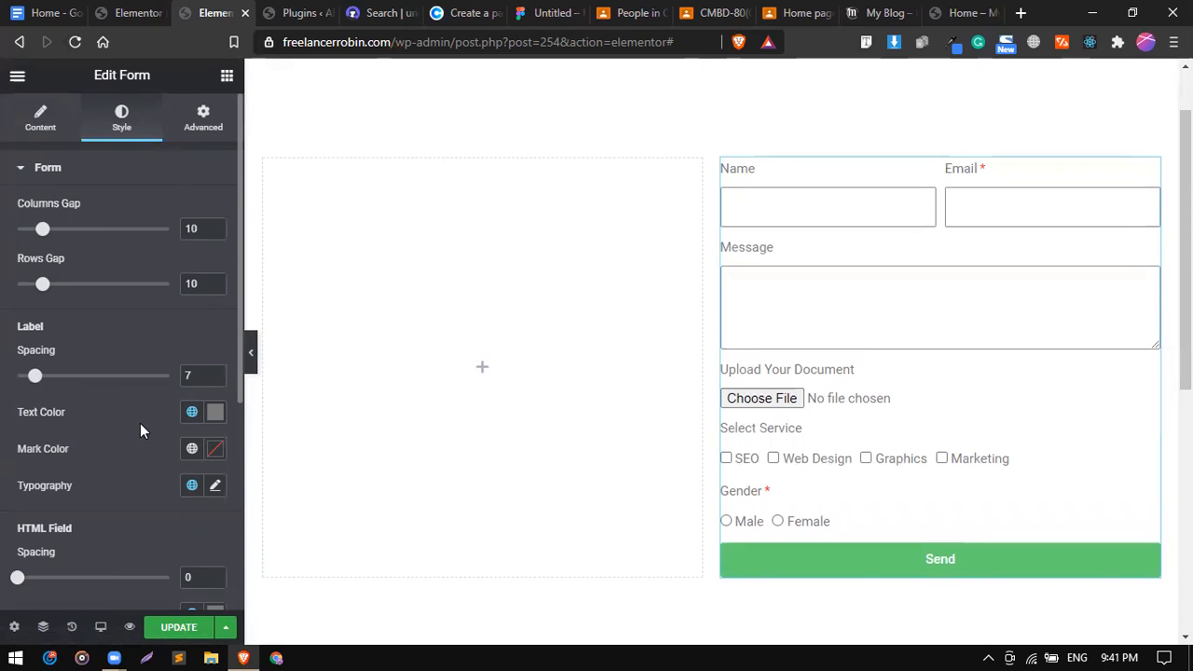
{"action": "scroll", "coordinate": [140, 423], "scroll_direction": "down", "scroll_amount": 1}
Style the form labels in Montserrat, weight 500, size 16.
{"action": "left_click", "coordinate": [215, 388]}
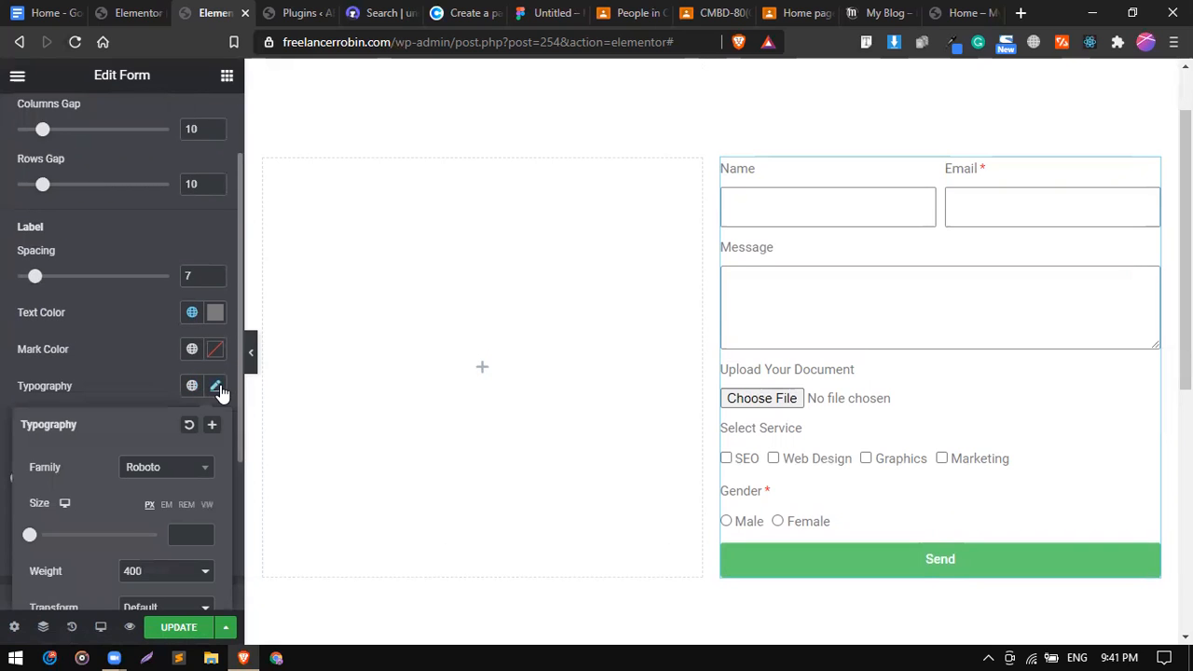
{"action": "scroll", "coordinate": [126, 499], "scroll_direction": "down", "scroll_amount": 2}
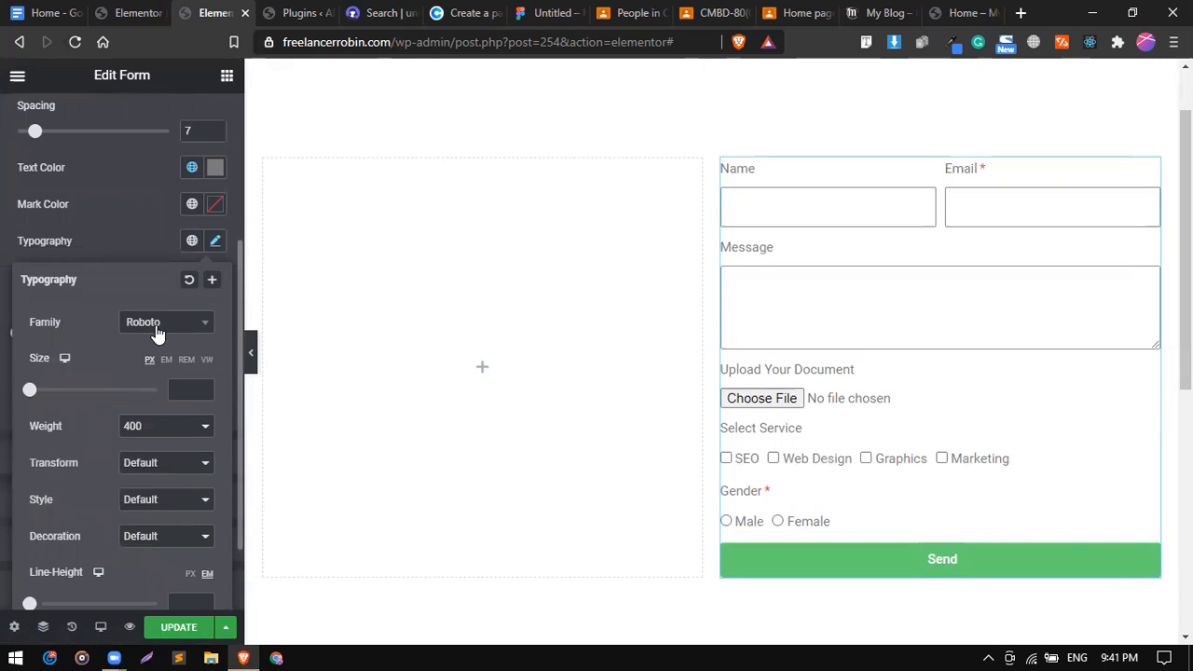
{"action": "left_click", "coordinate": [156, 323]}
{"action": "type", "text": "mon"}
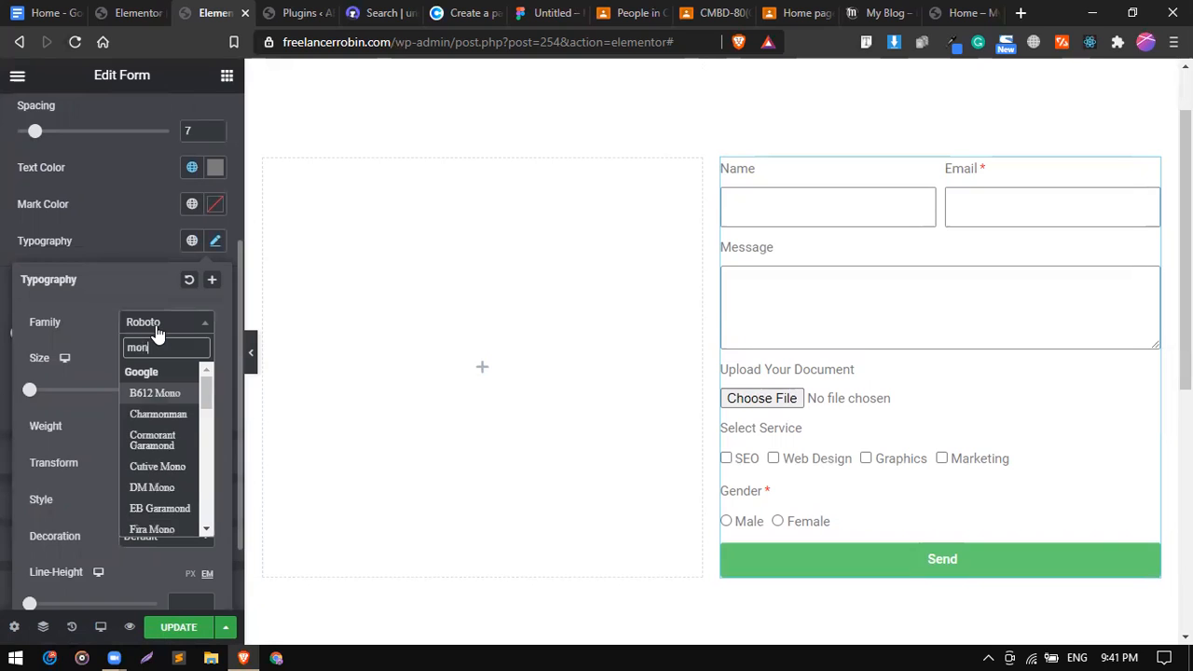
{"action": "key", "text": "Down"}
{"action": "key", "text": "Down"}
{"action": "key", "text": "Down"}
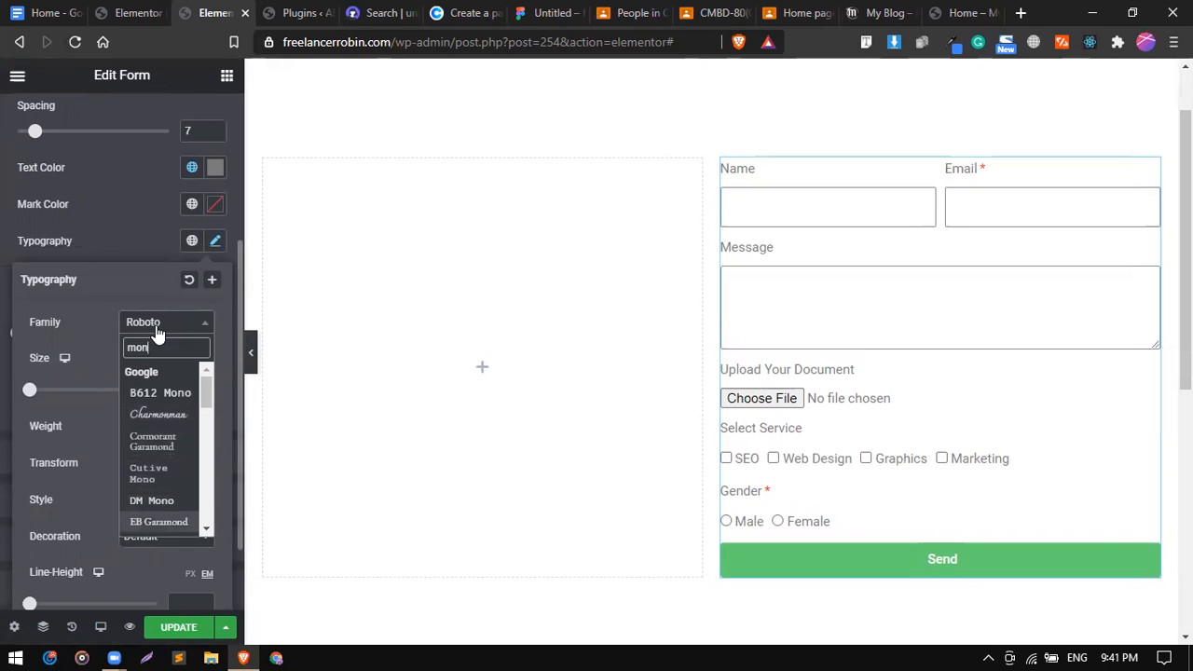
{"action": "type", "text": "t"}
{"action": "key", "text": "Down"}
{"action": "key", "text": "Down"}
{"action": "key", "text": "Return"}
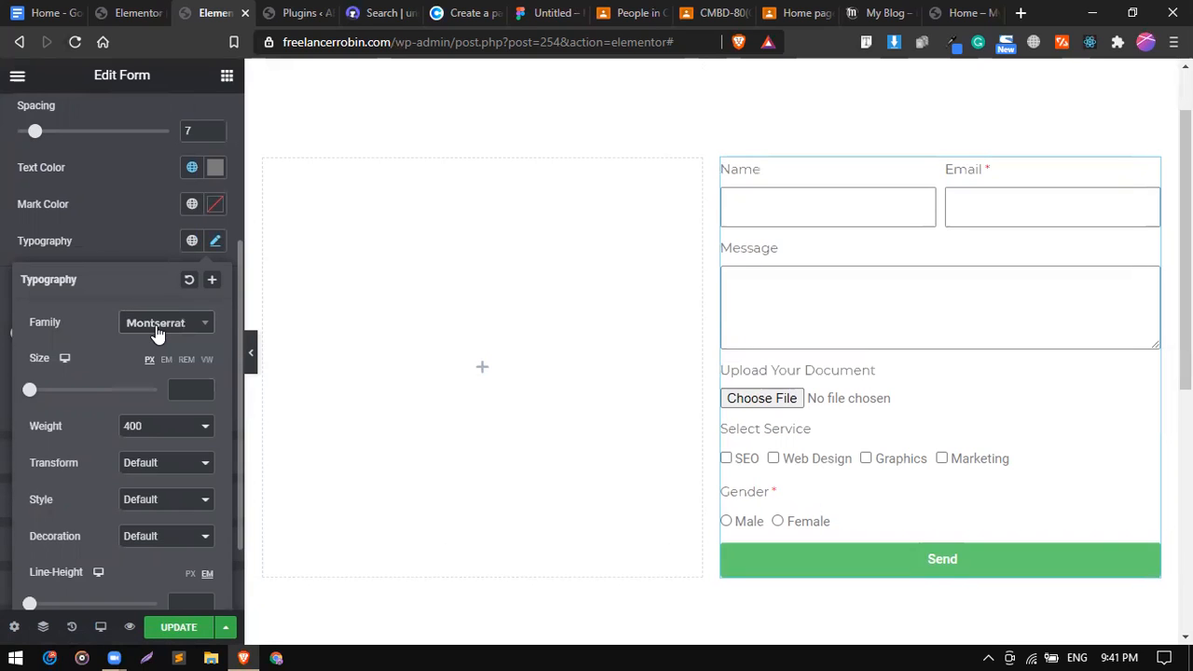
{"action": "left_click", "coordinate": [152, 432]}
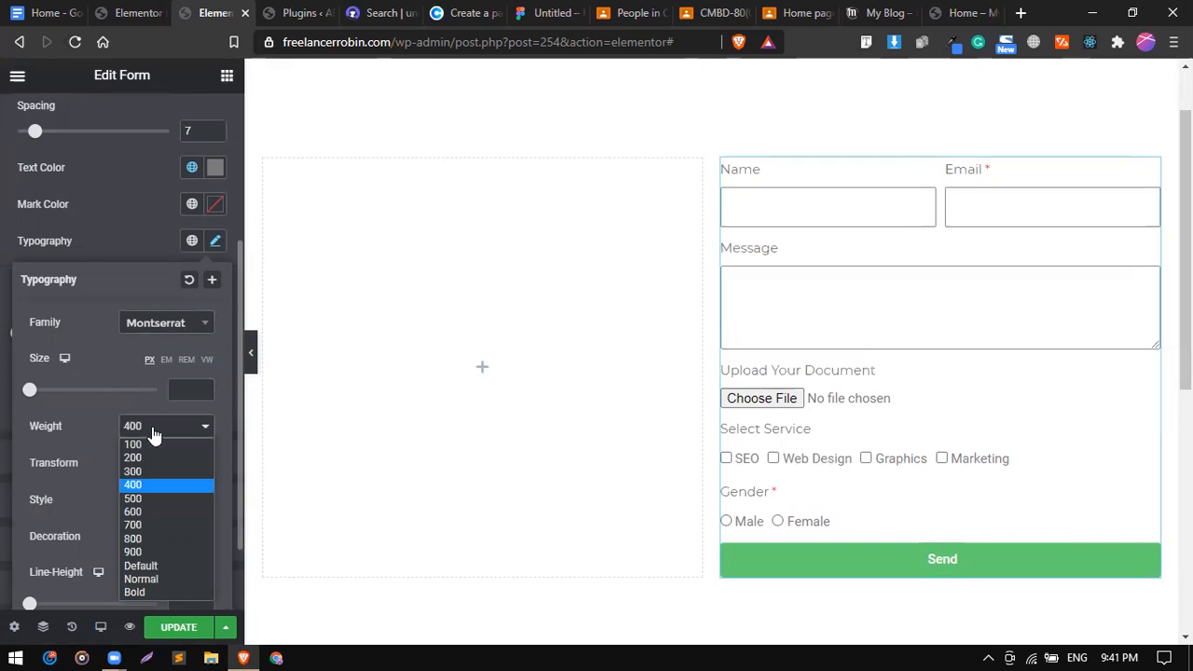
{"action": "left_click", "coordinate": [146, 502]}
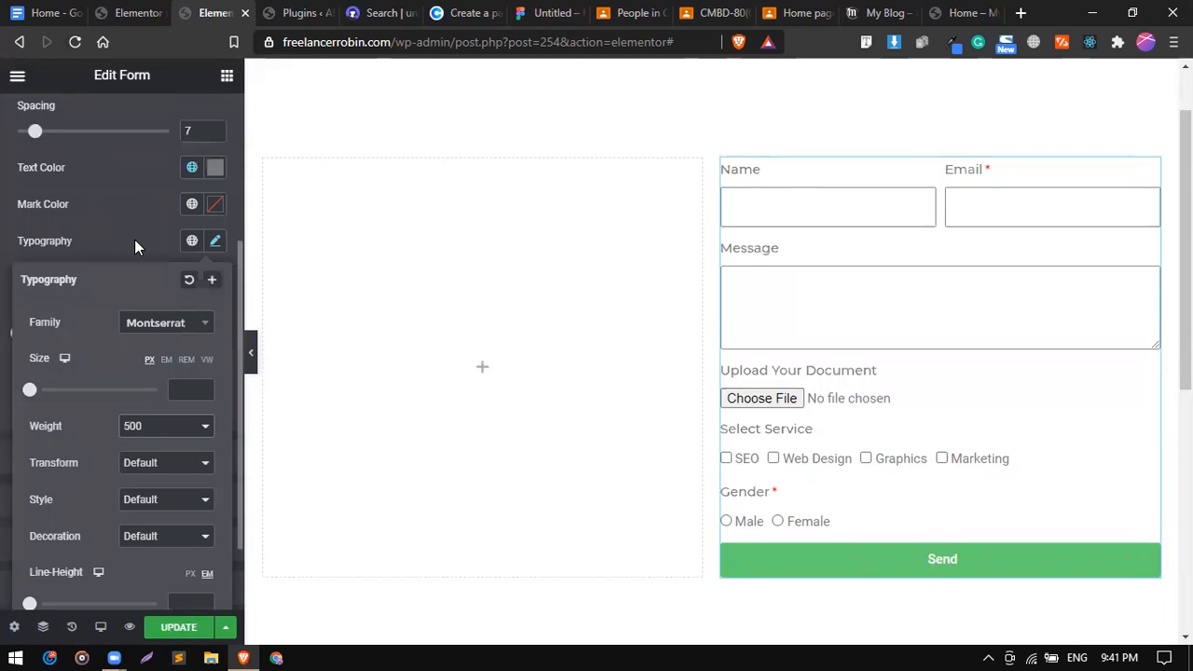
{"action": "left_click", "coordinate": [174, 390]}
{"action": "left_click_drag", "start_coordinate": [31, 391], "coordinate": [40, 392]}
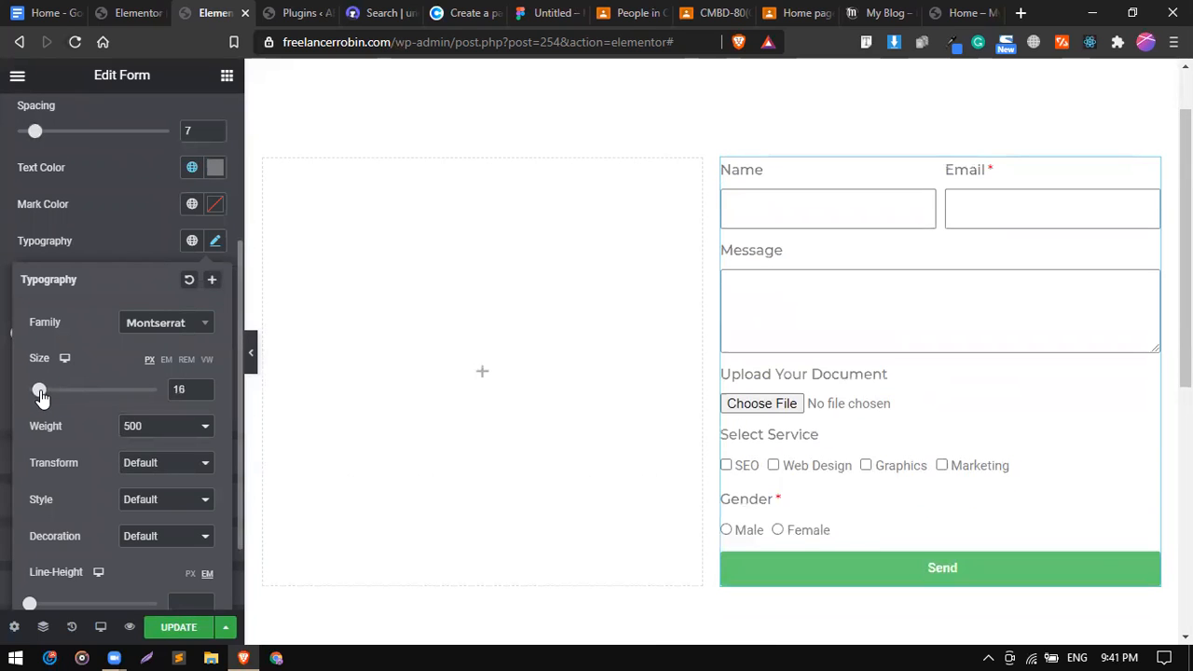
{"action": "left_click", "coordinate": [126, 234]}
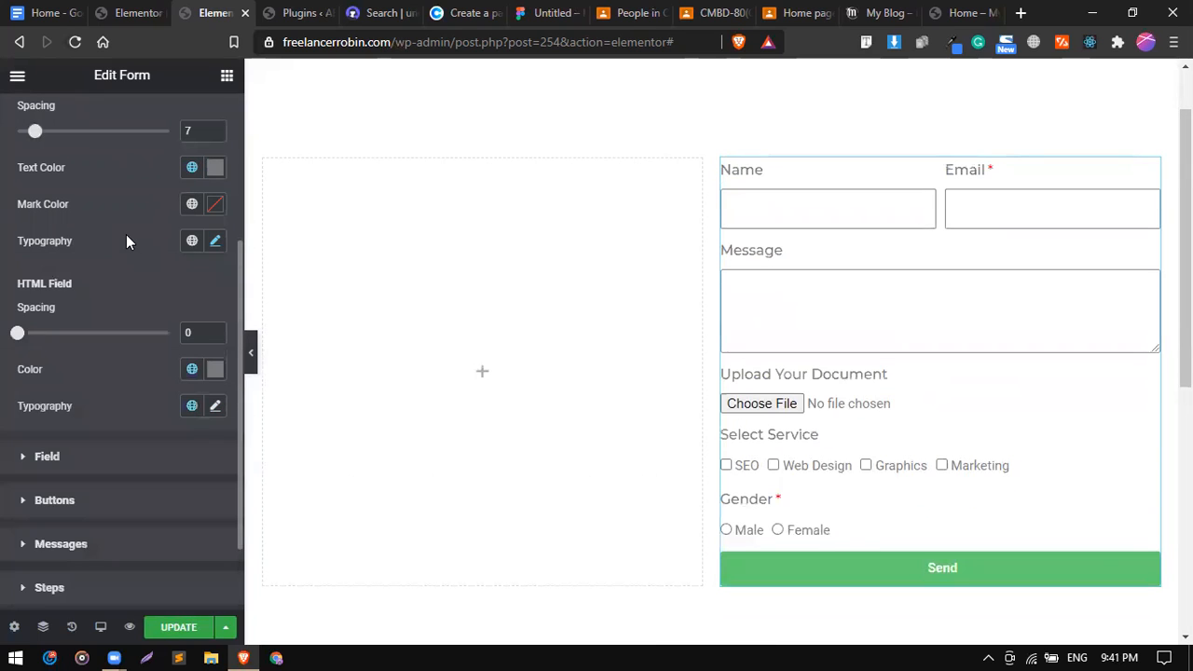
Make the label colour the dark navy global after trying red, and expand the Field section.
{"action": "left_click", "coordinate": [192, 168]}
{"action": "scroll", "coordinate": [130, 339], "scroll_direction": "down", "scroll_amount": 3}
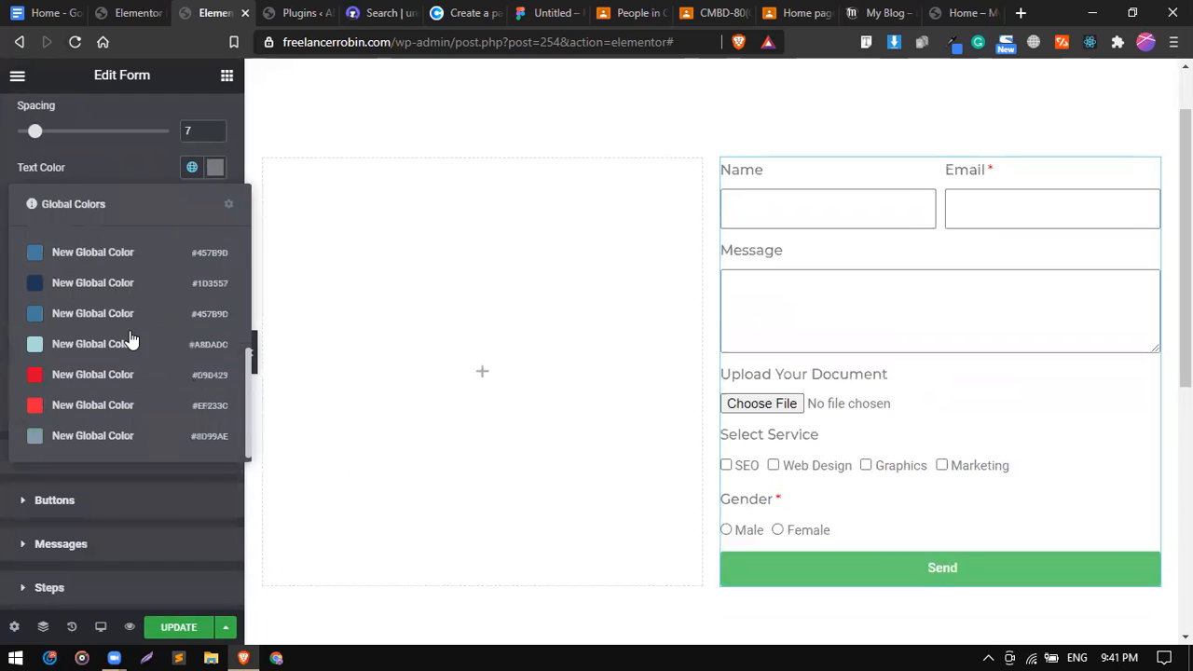
{"action": "left_click", "coordinate": [84, 404]}
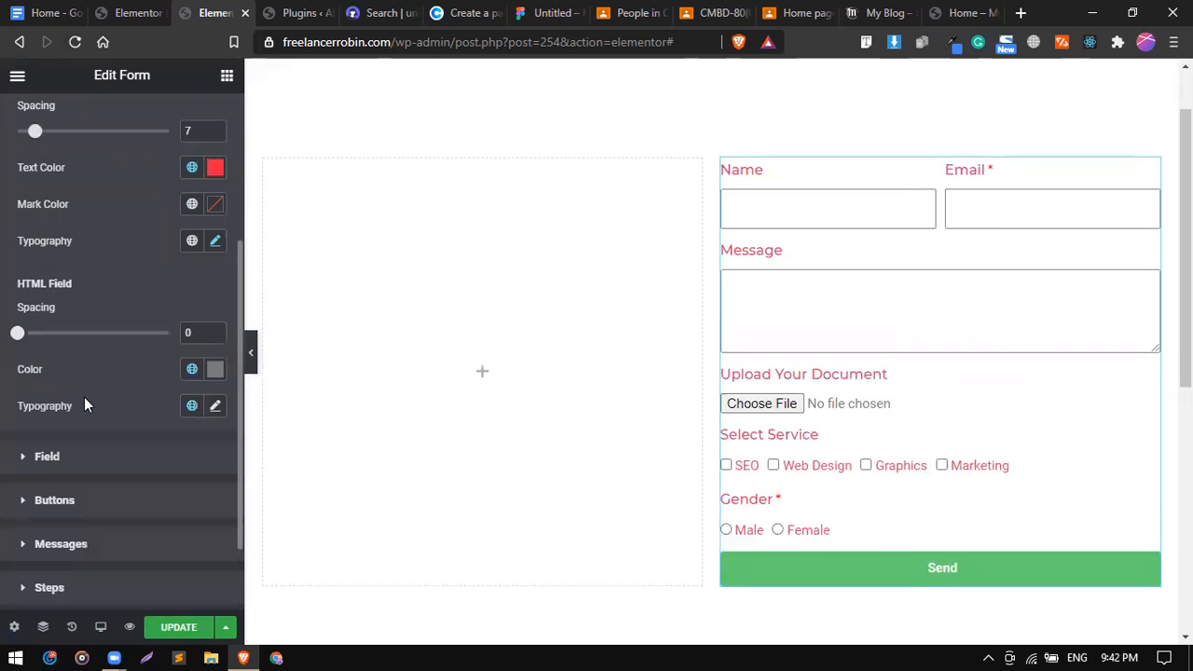
{"action": "left_click", "coordinate": [192, 168]}
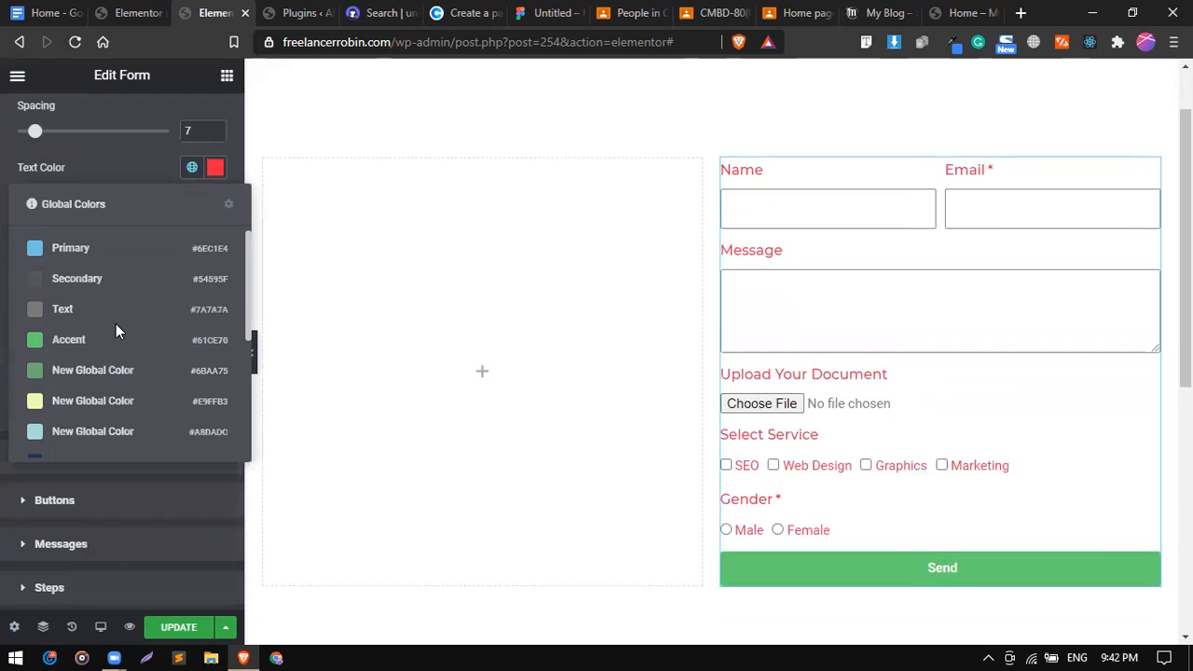
{"action": "scroll", "coordinate": [116, 323], "scroll_direction": "down", "scroll_amount": 3}
{"action": "left_click", "coordinate": [90, 283]}
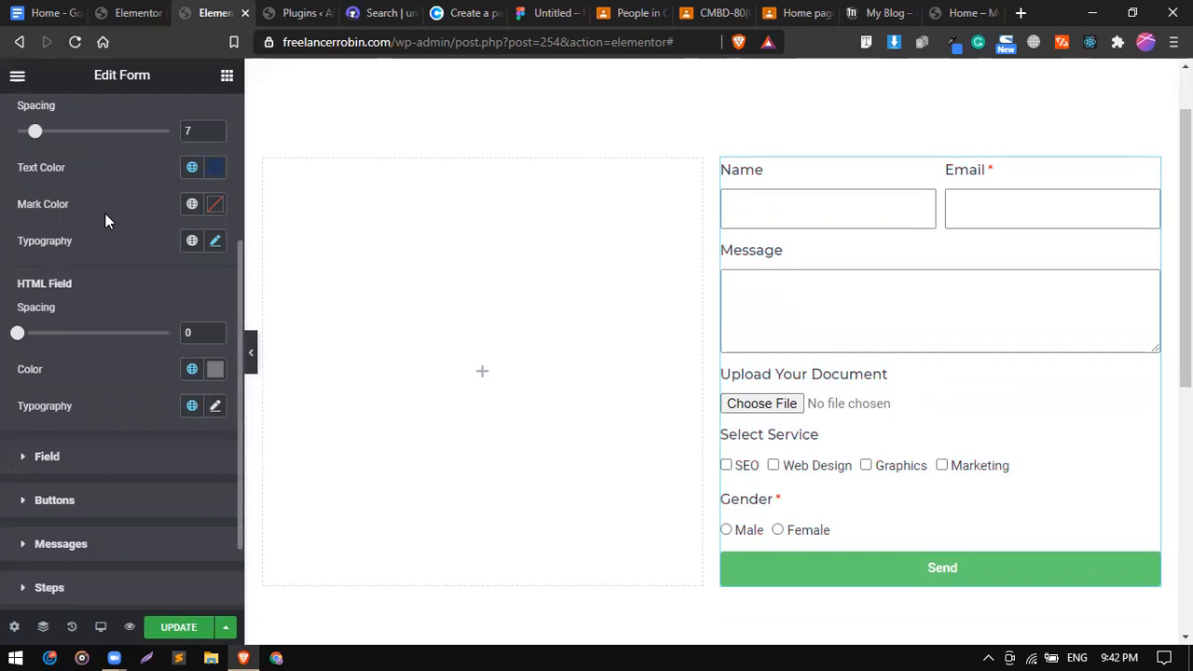
{"action": "scroll", "coordinate": [105, 214], "scroll_direction": "up", "scroll_amount": 2}
{"action": "scroll", "coordinate": [106, 214], "scroll_direction": "down", "scroll_amount": 3}
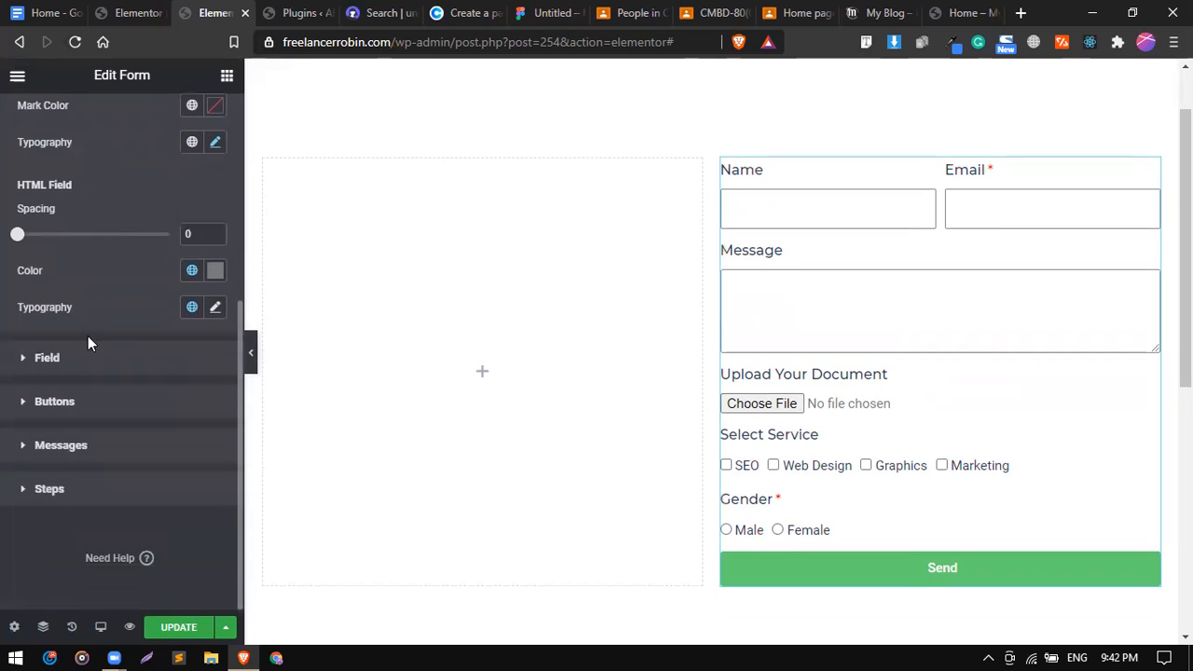
{"action": "left_click", "coordinate": [83, 370]}
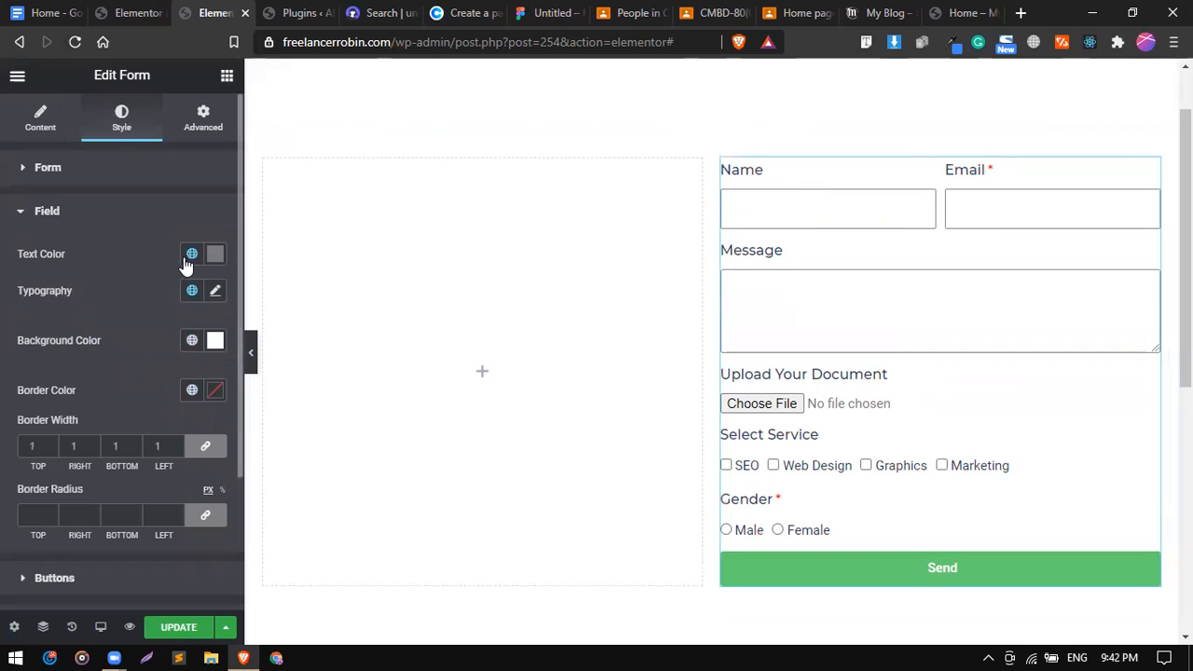
Type sample text 'hhh' in Name and set field text to the grey Text global, replacing red.
{"action": "left_click", "coordinate": [778, 213]}
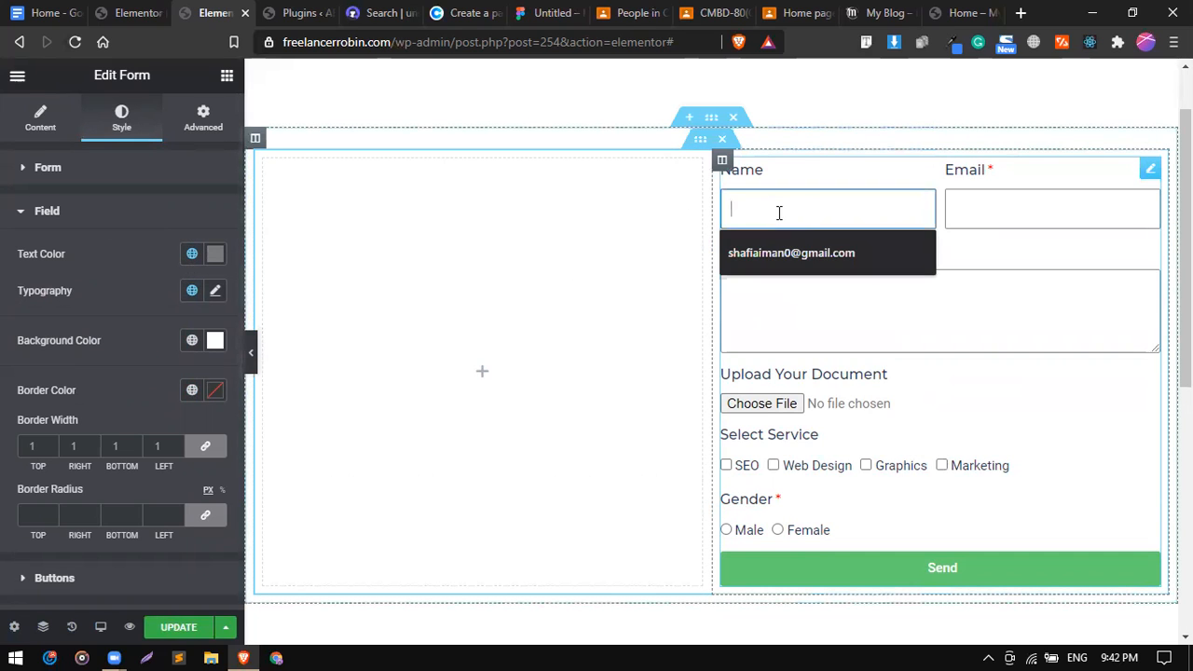
{"action": "type", "text": "hhh"}
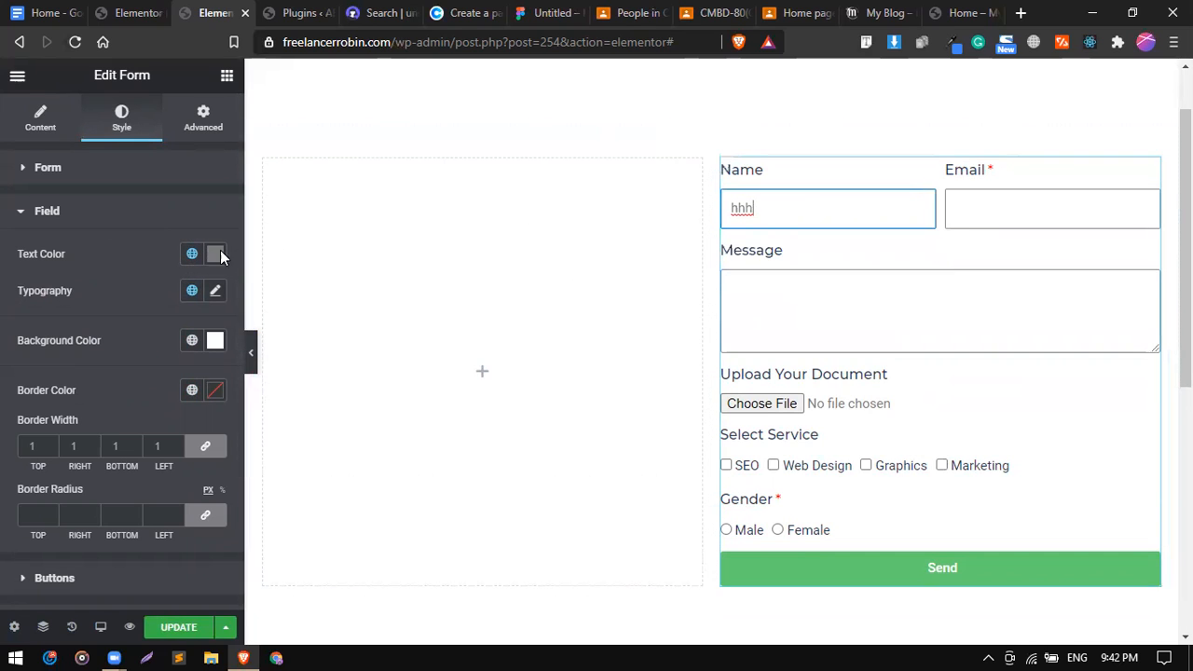
{"action": "left_click", "coordinate": [192, 254]}
{"action": "scroll", "coordinate": [140, 438], "scroll_direction": "down", "scroll_amount": 5}
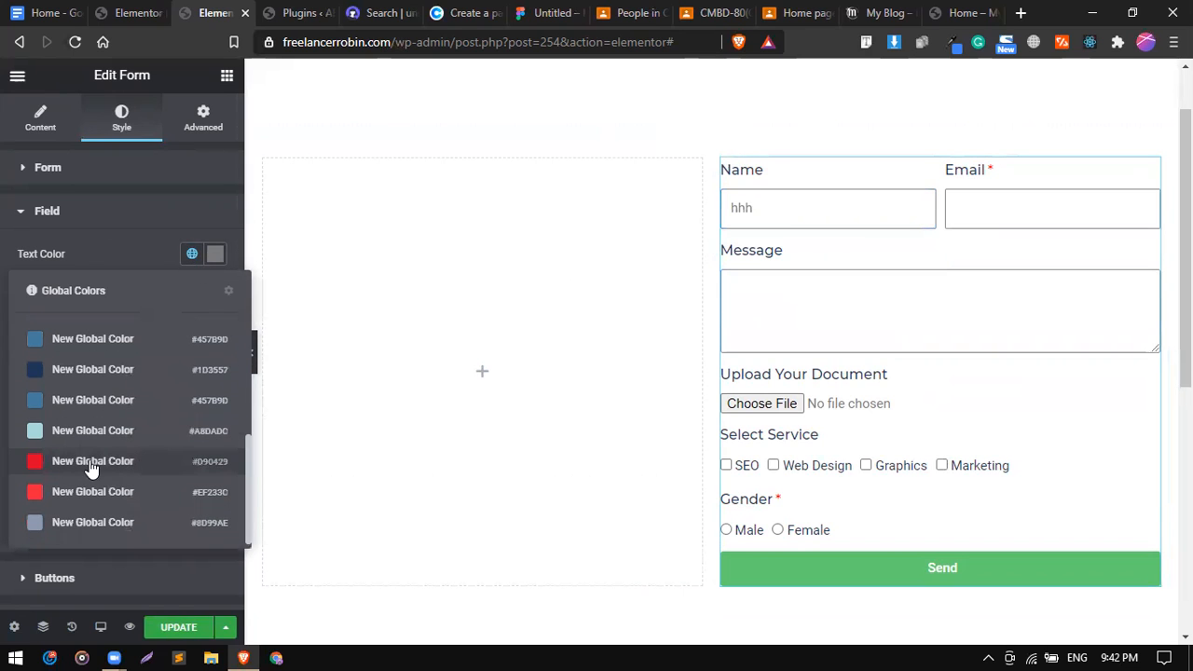
{"action": "left_click", "coordinate": [87, 462]}
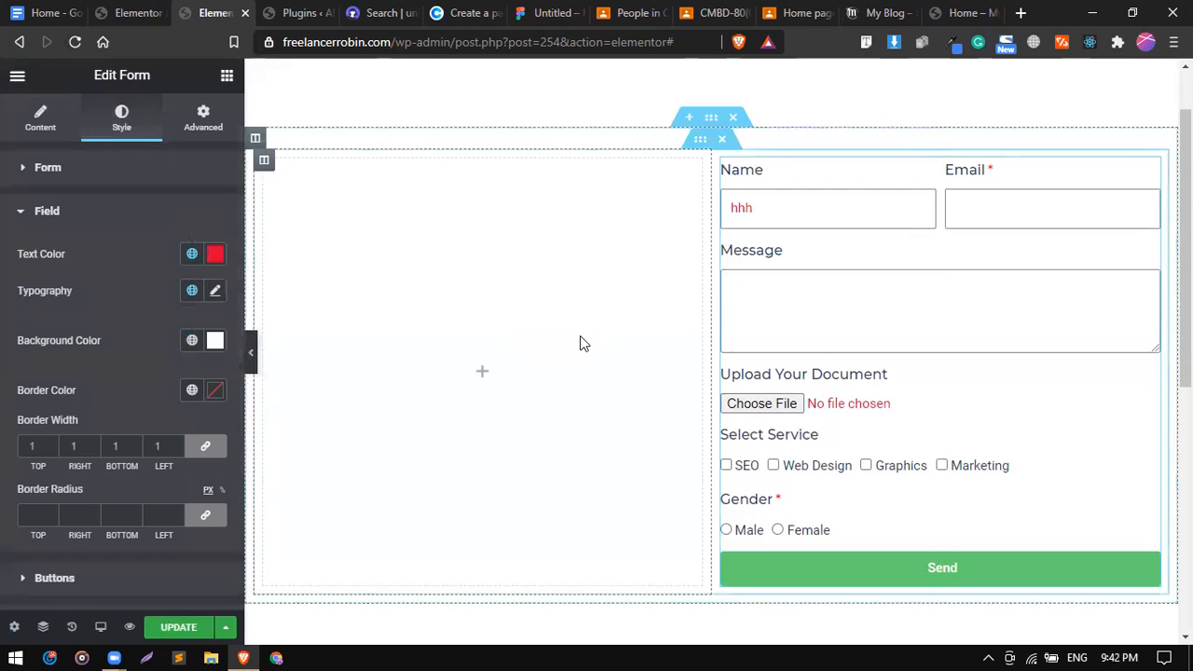
{"action": "left_click", "coordinate": [191, 254]}
{"action": "scroll", "coordinate": [112, 420], "scroll_direction": "down", "scroll_amount": 2}
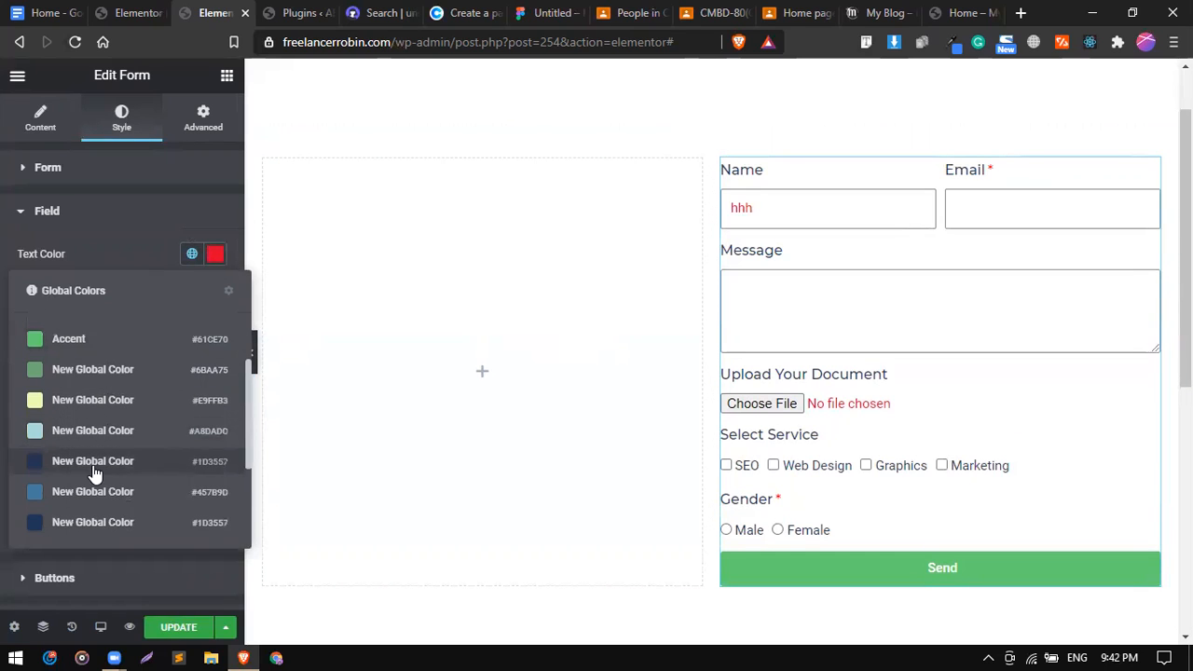
{"action": "scroll", "coordinate": [93, 474], "scroll_direction": "down", "scroll_amount": 3}
{"action": "scroll", "coordinate": [93, 474], "scroll_direction": "up", "scroll_amount": 4}
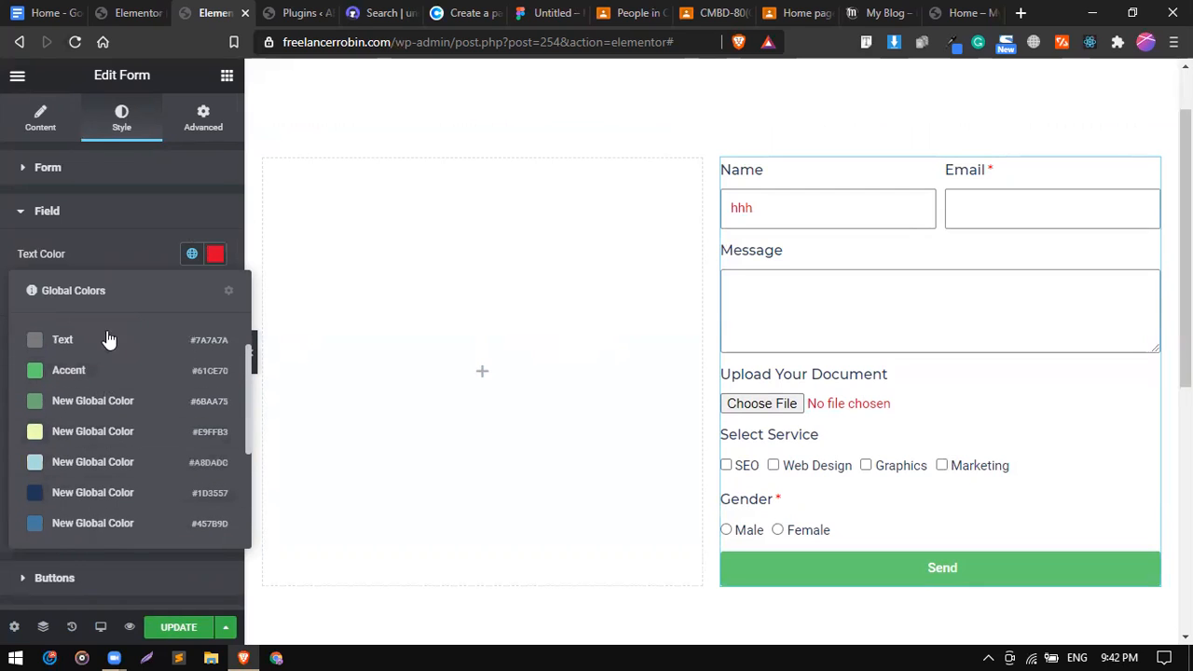
{"action": "left_click", "coordinate": [110, 339]}
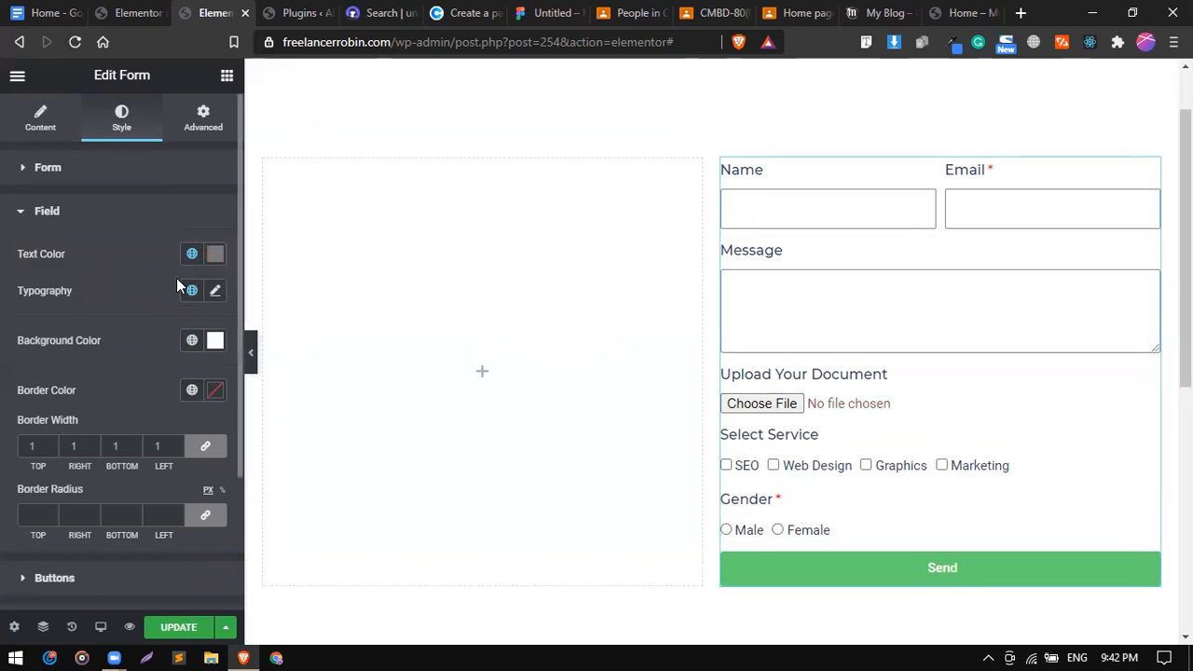
{"action": "scroll", "coordinate": [161, 305], "scroll_direction": "down", "scroll_amount": 1}
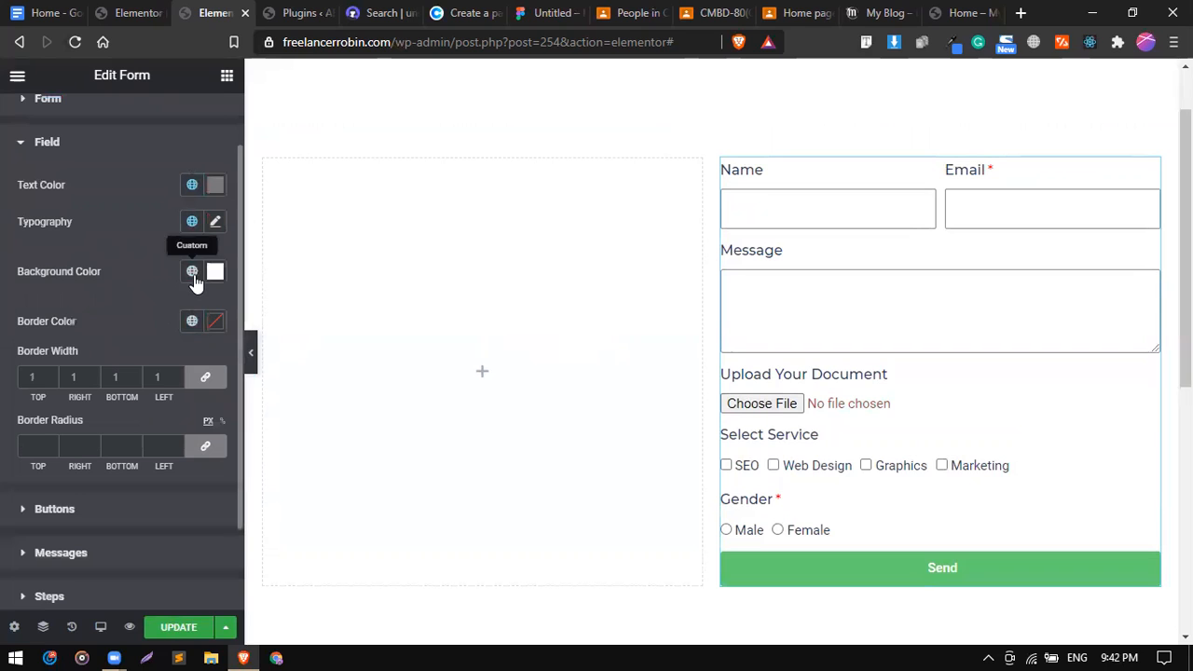
Give the form fields a custom light grey background colour.
{"action": "left_click", "coordinate": [193, 277]}
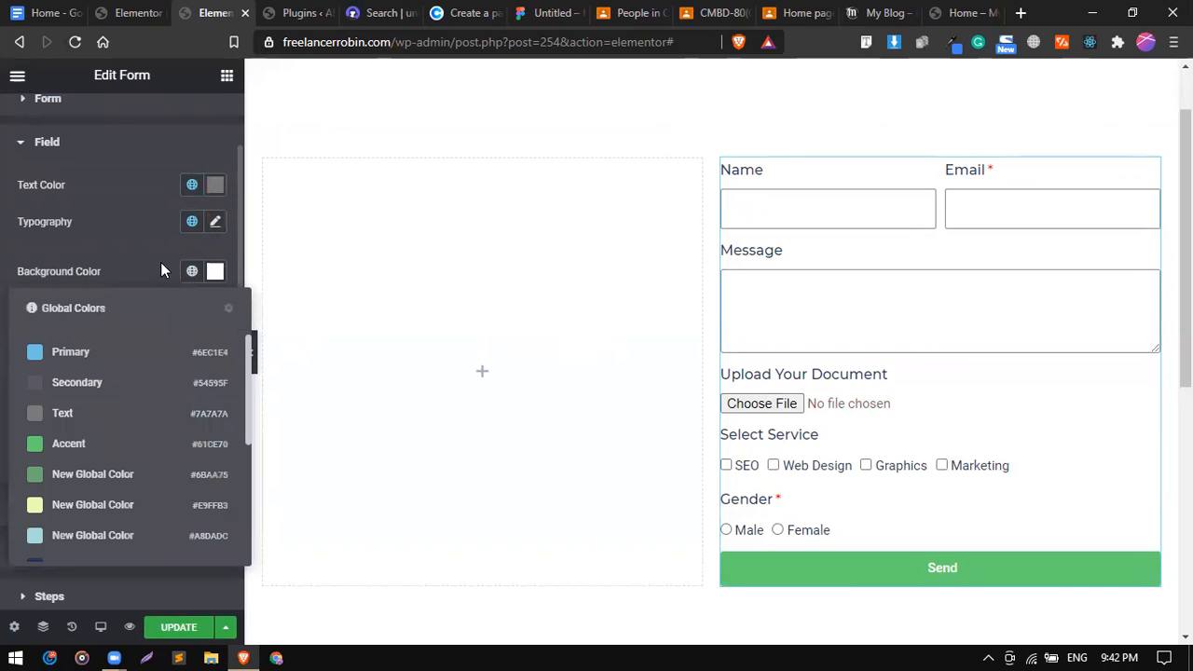
{"action": "left_click", "coordinate": [160, 262]}
{"action": "left_click", "coordinate": [193, 273]}
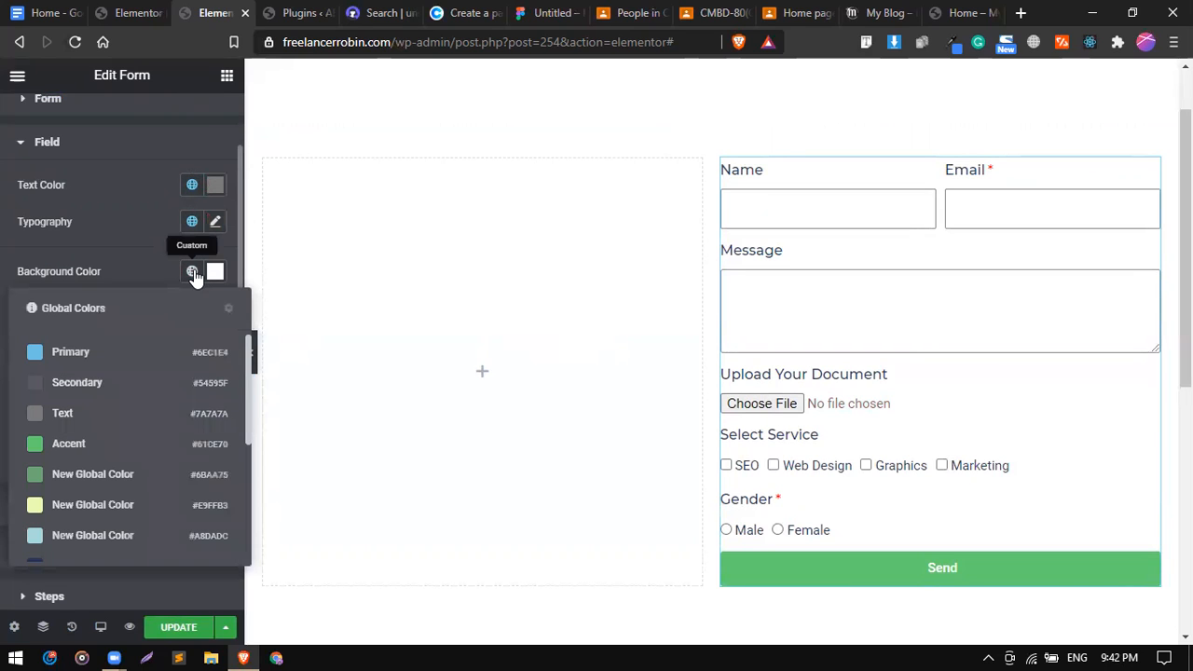
{"action": "left_click", "coordinate": [214, 272]}
{"action": "left_click", "coordinate": [232, 371]}
{"action": "left_click_drag", "start_coordinate": [301, 355], "coordinate": [108, 349]}
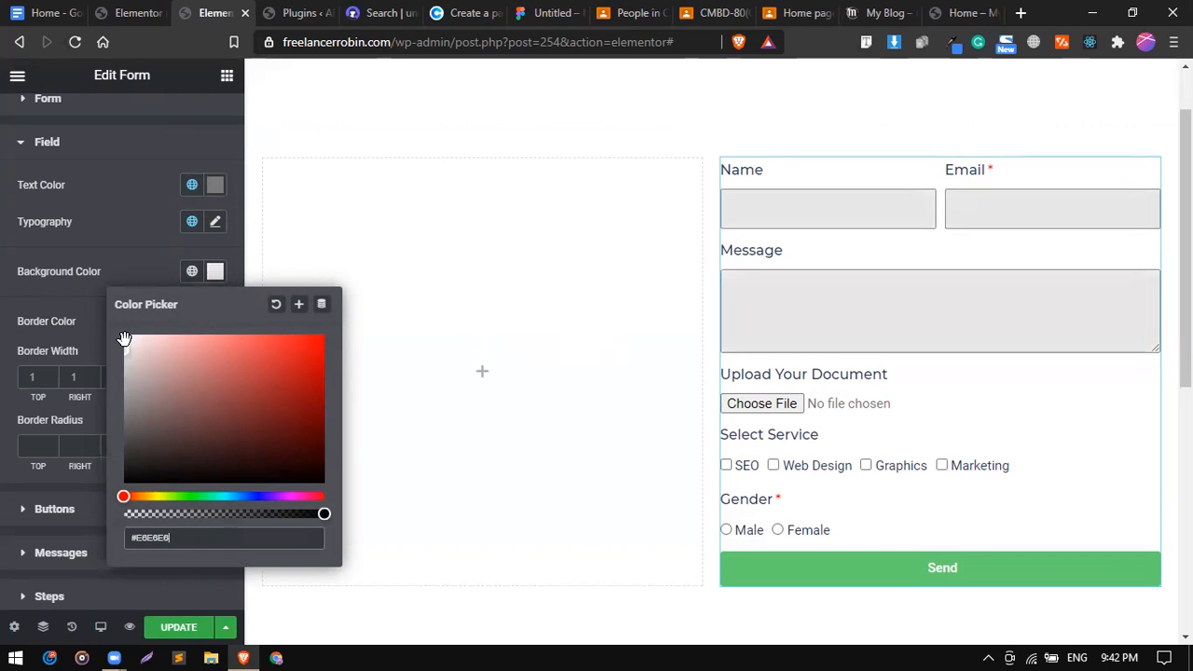
{"action": "left_click", "coordinate": [140, 285]}
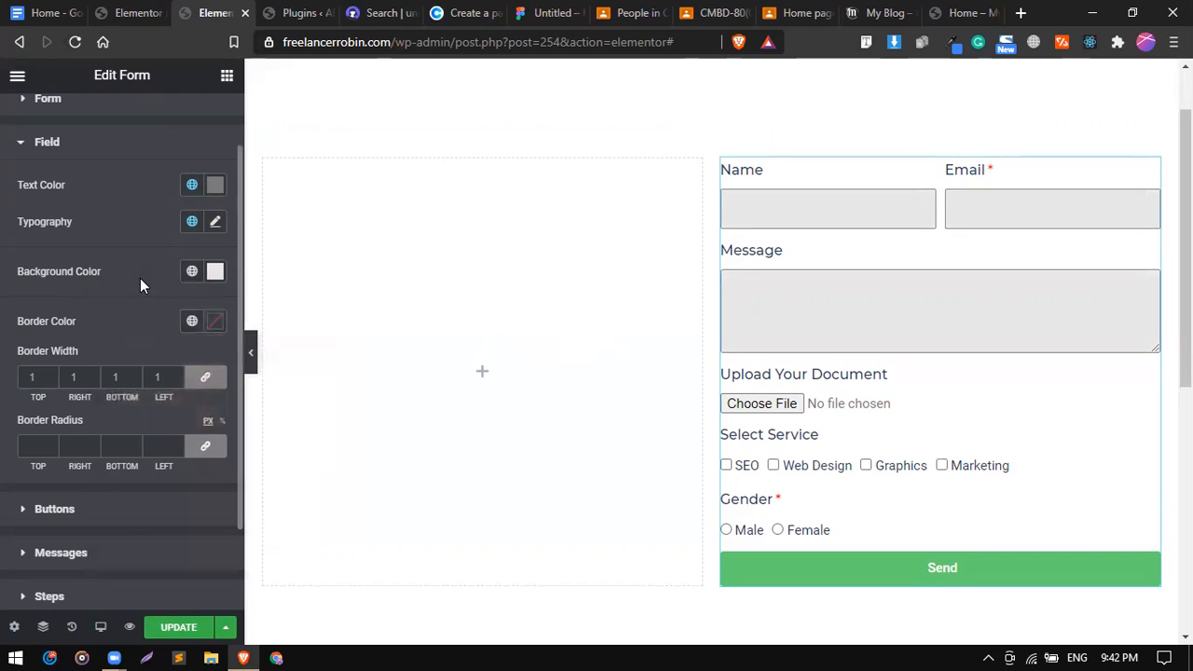
Set the field border width to 0/0/1/0 so only a 1px bottom border remains.
{"action": "scroll", "coordinate": [141, 308], "scroll_direction": "down", "scroll_amount": 3}
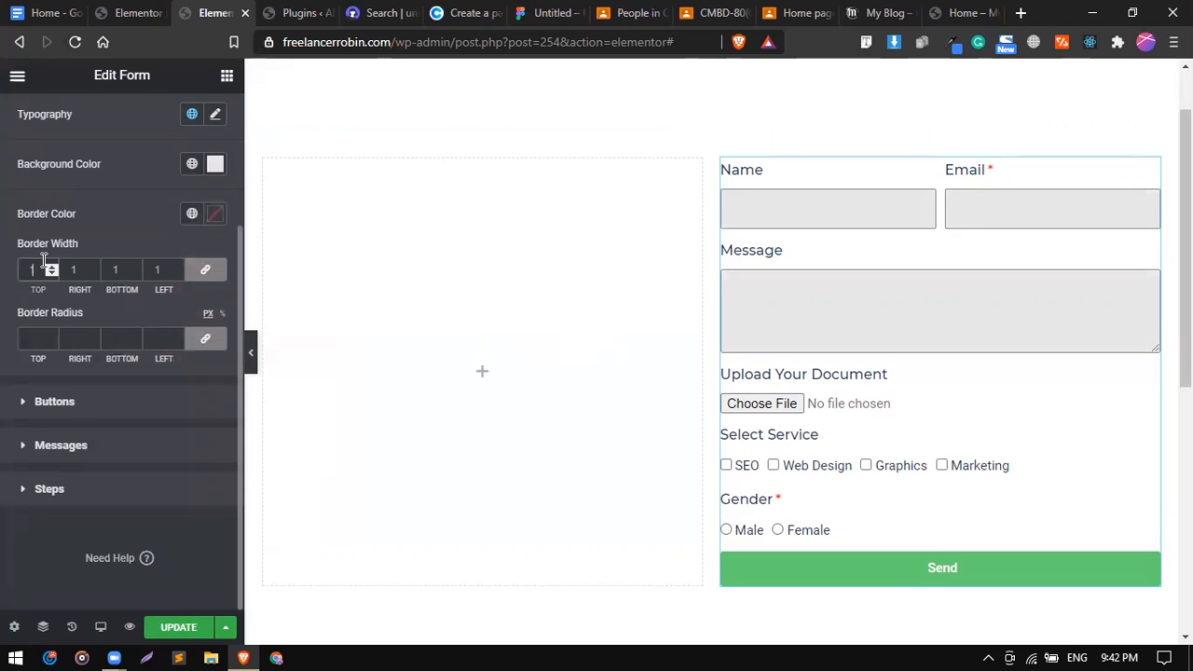
{"action": "type", "text": "4"}
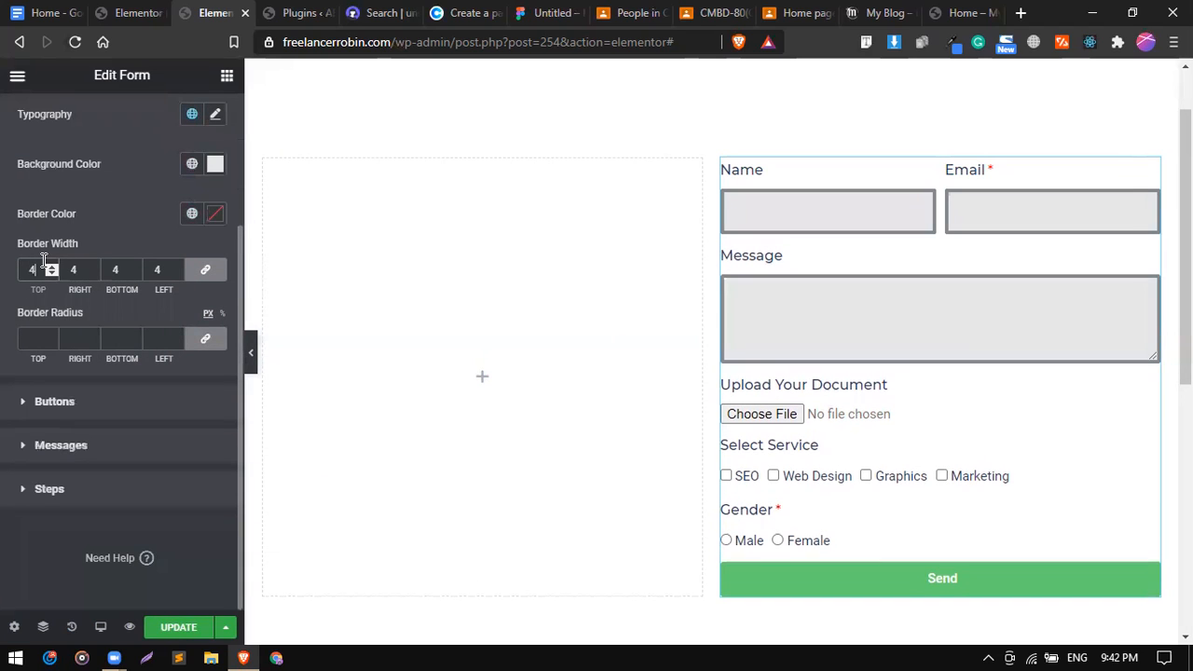
{"action": "key", "text": "BackSpace"}
{"action": "type", "text": "1"}
{"action": "key", "text": "BackSpace"}
{"action": "type", "text": "-2"}
{"action": "key", "text": "BackSpace"}
{"action": "key", "text": "BackSpace"}
{"action": "type", "text": "1"}
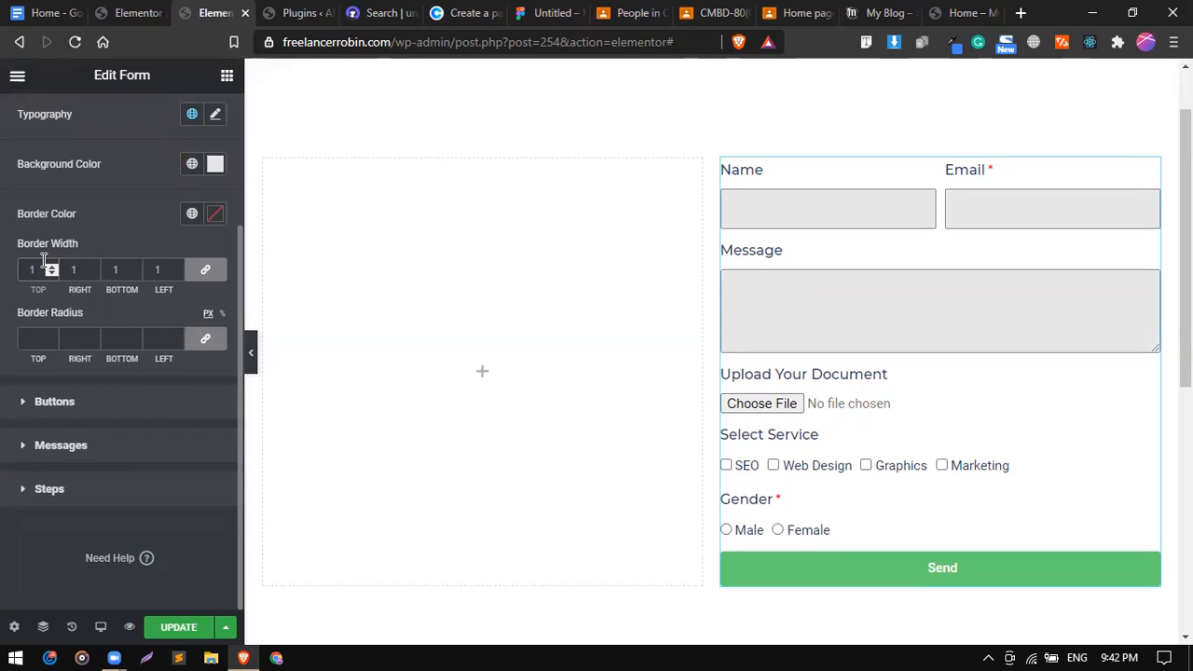
{"action": "key", "text": "BackSpace"}
{"action": "type", "text": "0"}
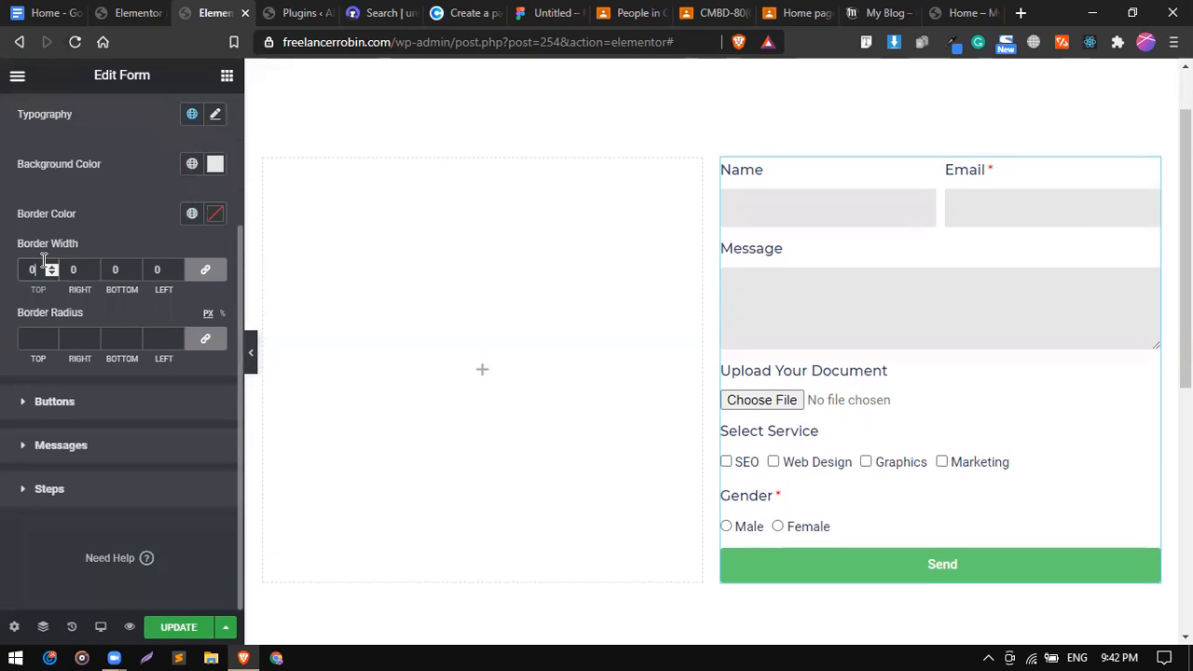
{"action": "left_click", "coordinate": [209, 270]}
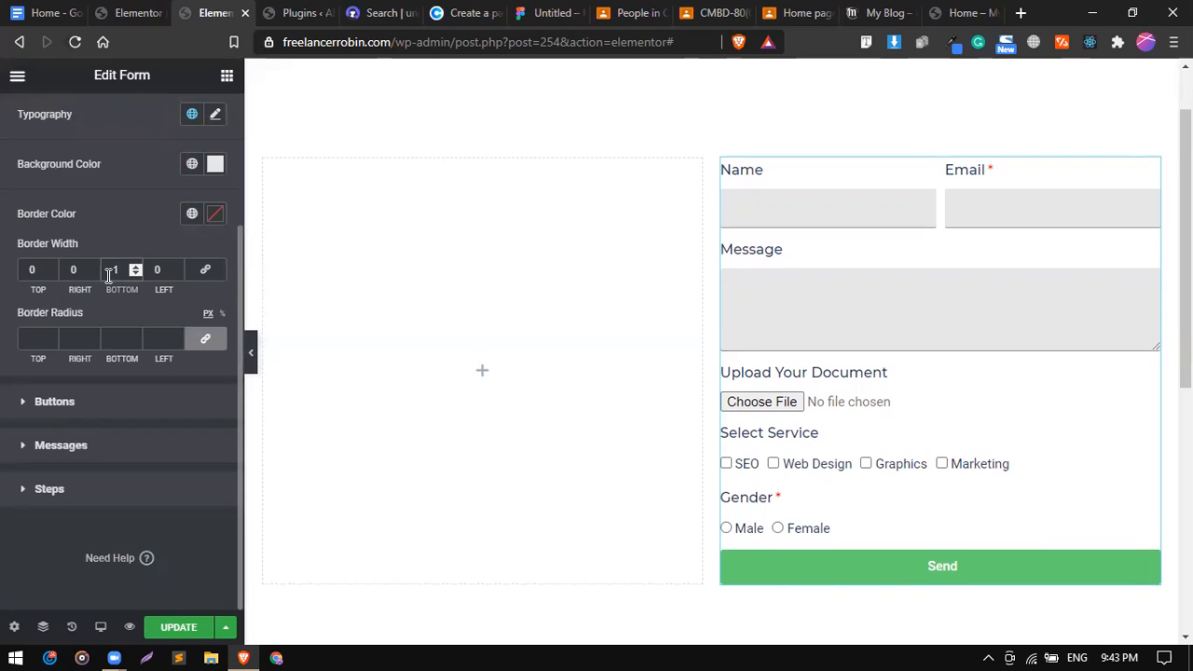
{"action": "key", "text": "Up"}
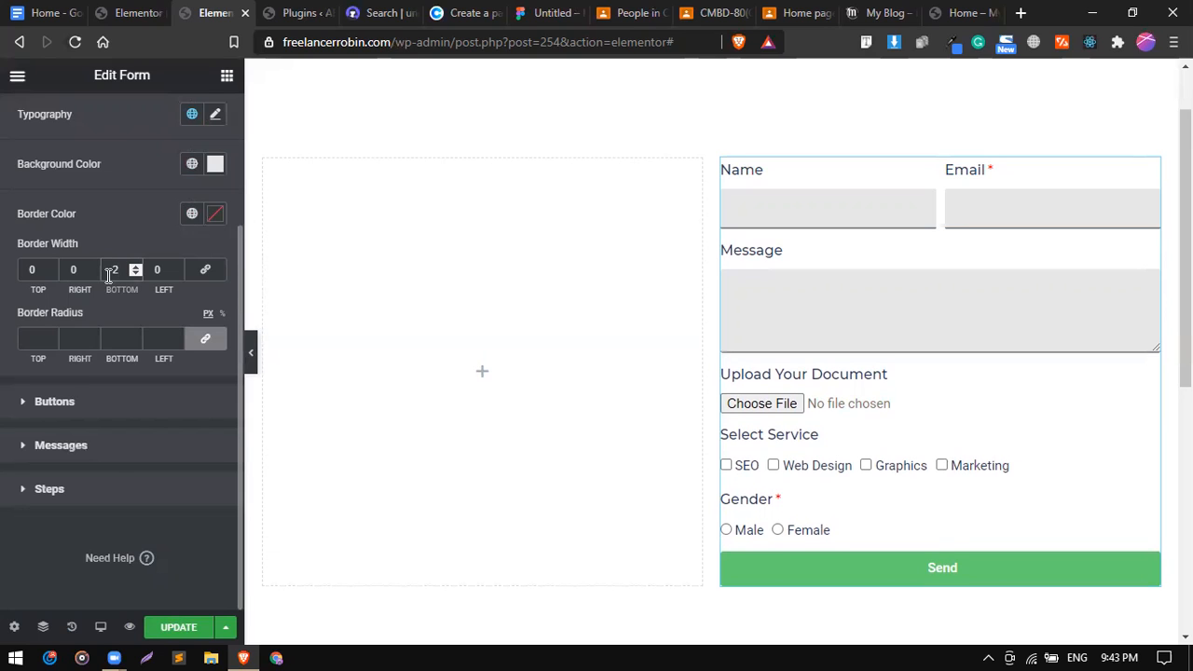
{"action": "key", "text": "Down"}
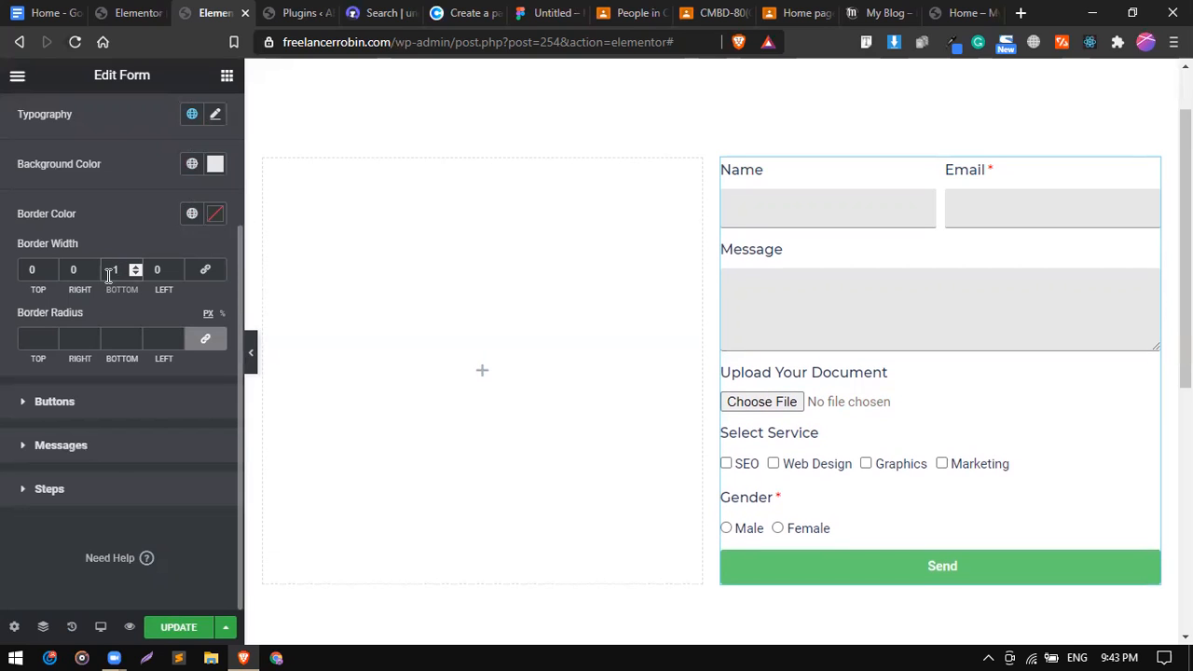
{"action": "left_click", "coordinate": [65, 406]}
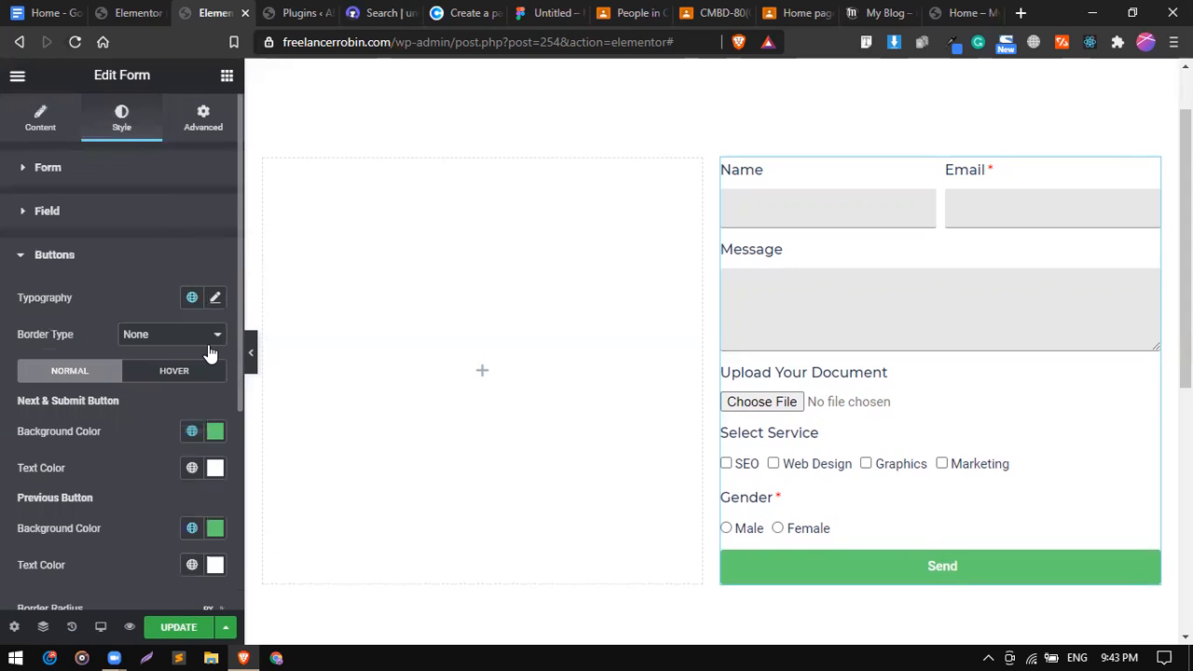
Set the field border colour to the dark navy global.
{"action": "left_click", "coordinate": [140, 219]}
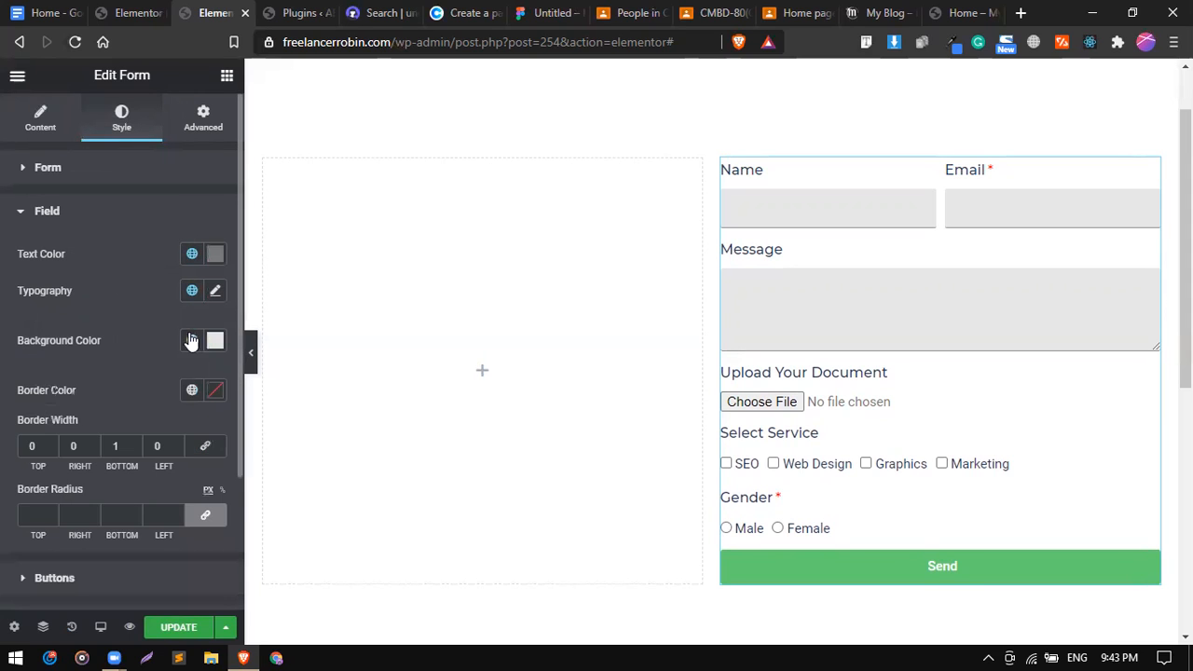
{"action": "left_click", "coordinate": [192, 390]}
{"action": "scroll", "coordinate": [80, 299], "scroll_direction": "down", "scroll_amount": 3}
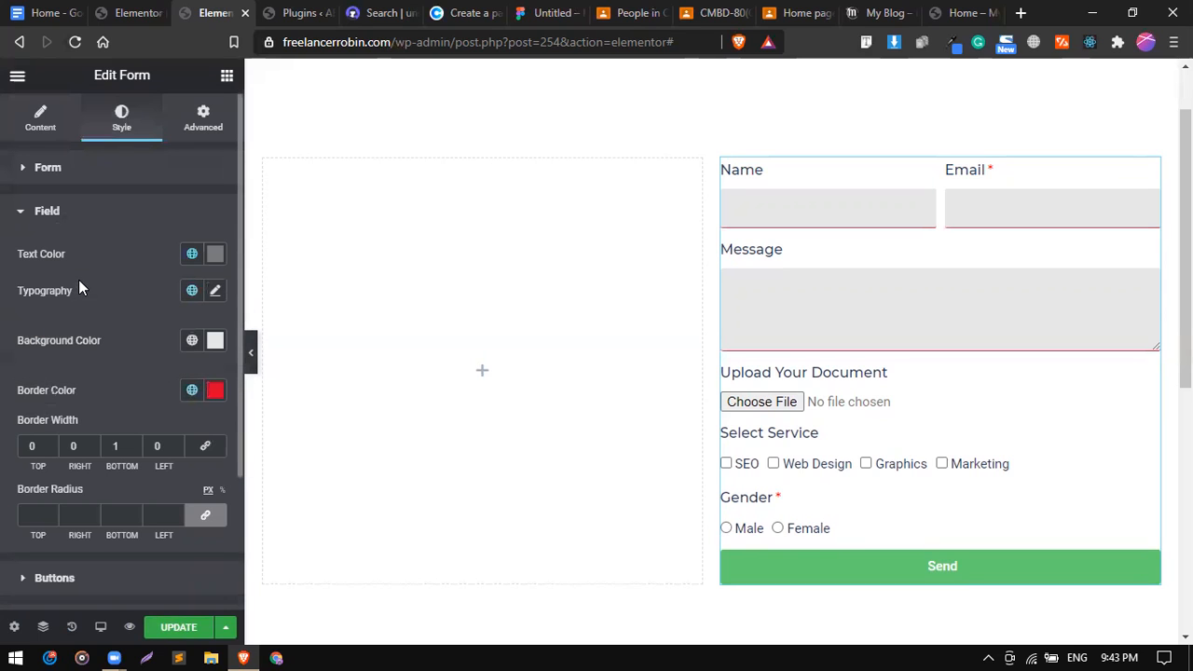
{"action": "left_click", "coordinate": [191, 390]}
{"action": "scroll", "coordinate": [73, 300], "scroll_direction": "down", "scroll_amount": 2}
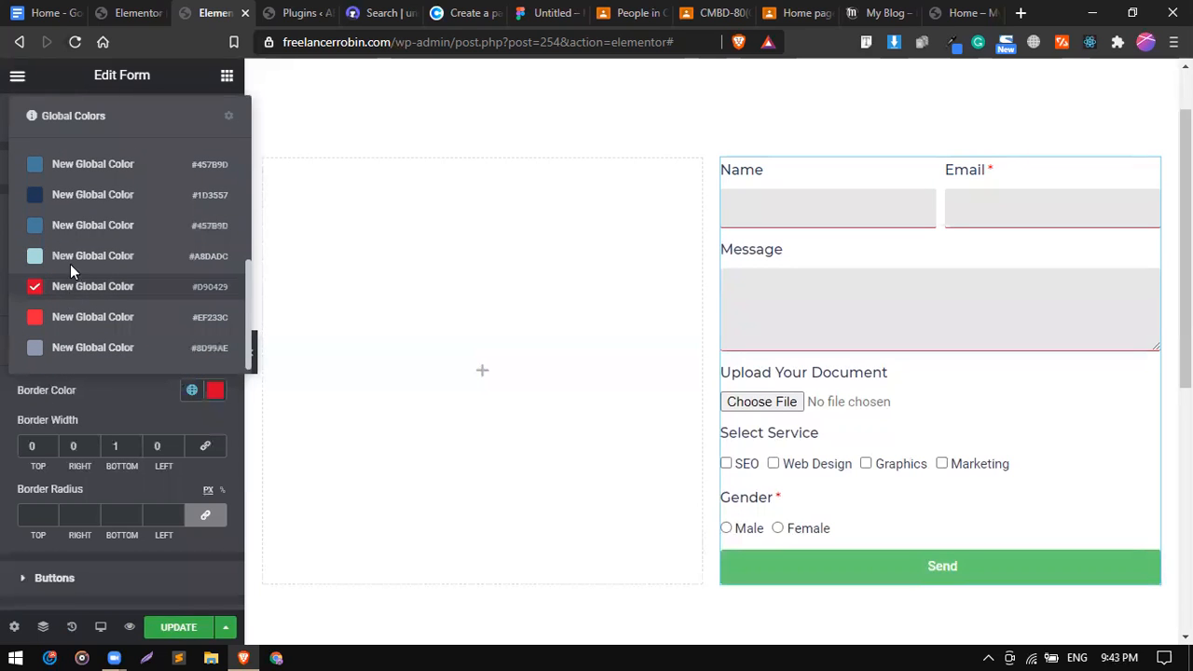
{"action": "left_click", "coordinate": [78, 198]}
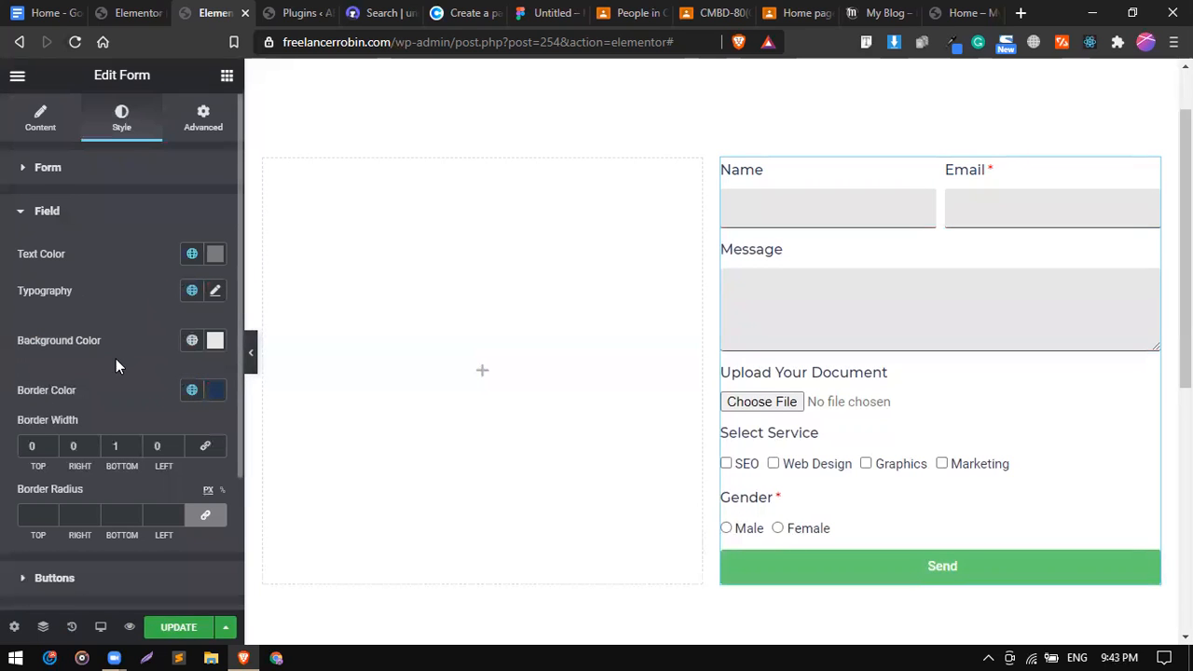
{"action": "scroll", "coordinate": [115, 359], "scroll_direction": "down", "scroll_amount": 2}
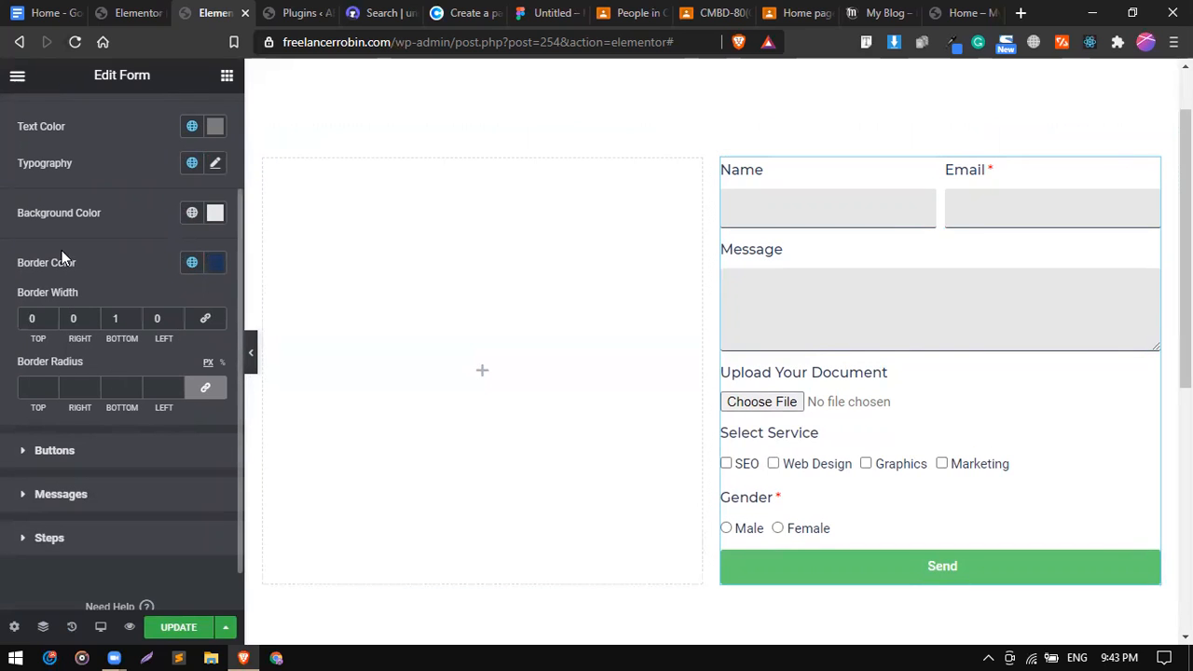
{"action": "left_click", "coordinate": [53, 450]}
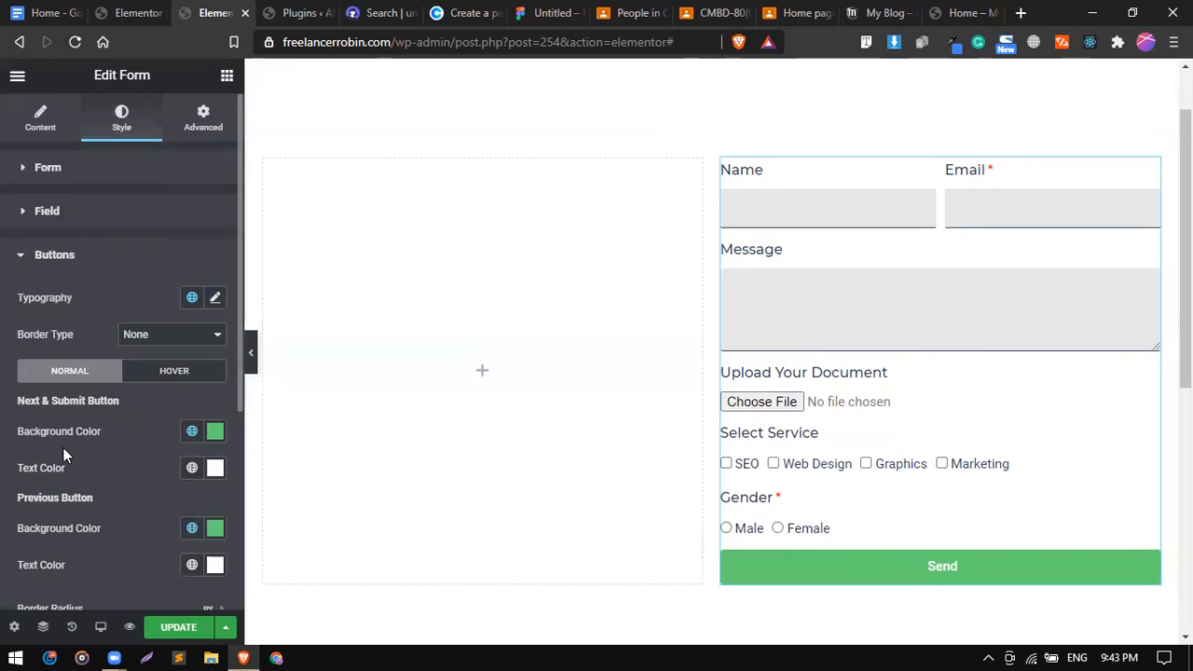
Make the submit button background the red global colour.
{"action": "scroll", "coordinate": [124, 300], "scroll_direction": "down", "scroll_amount": 2}
{"action": "left_click", "coordinate": [191, 257]}
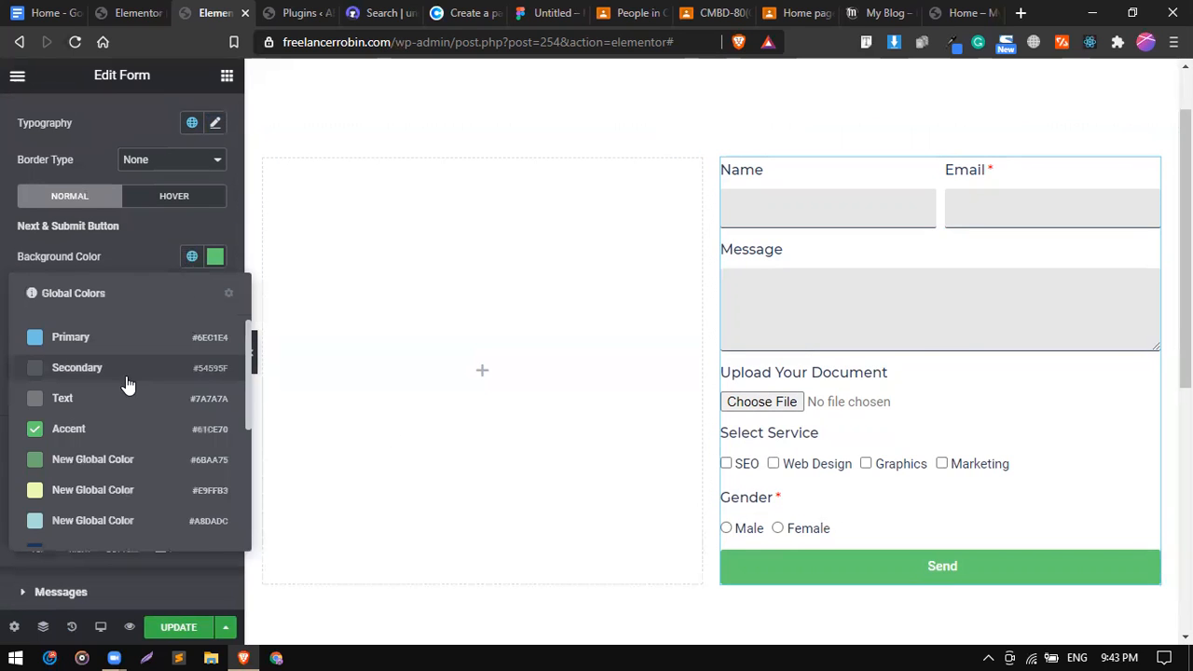
{"action": "scroll", "coordinate": [140, 410], "scroll_direction": "down", "scroll_amount": 5}
{"action": "left_click", "coordinate": [98, 466]}
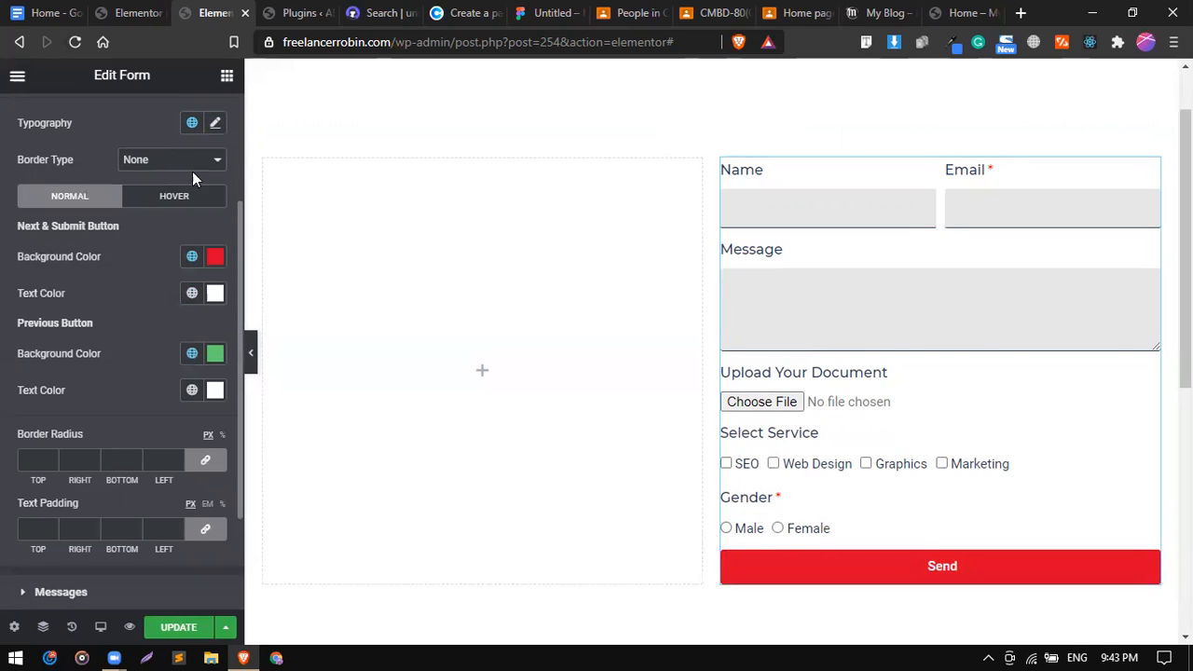
{"action": "scroll", "coordinate": [205, 136], "scroll_direction": "up", "scroll_amount": 2}
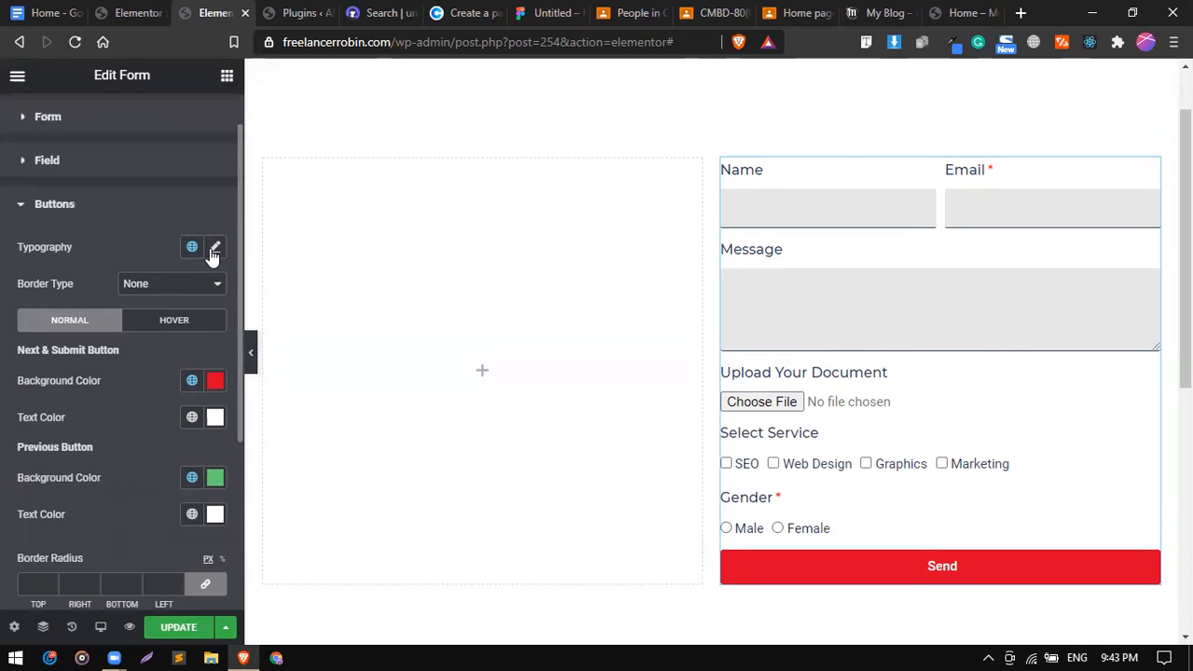
Set the button font family to Montserrat.
{"action": "left_click", "coordinate": [215, 248]}
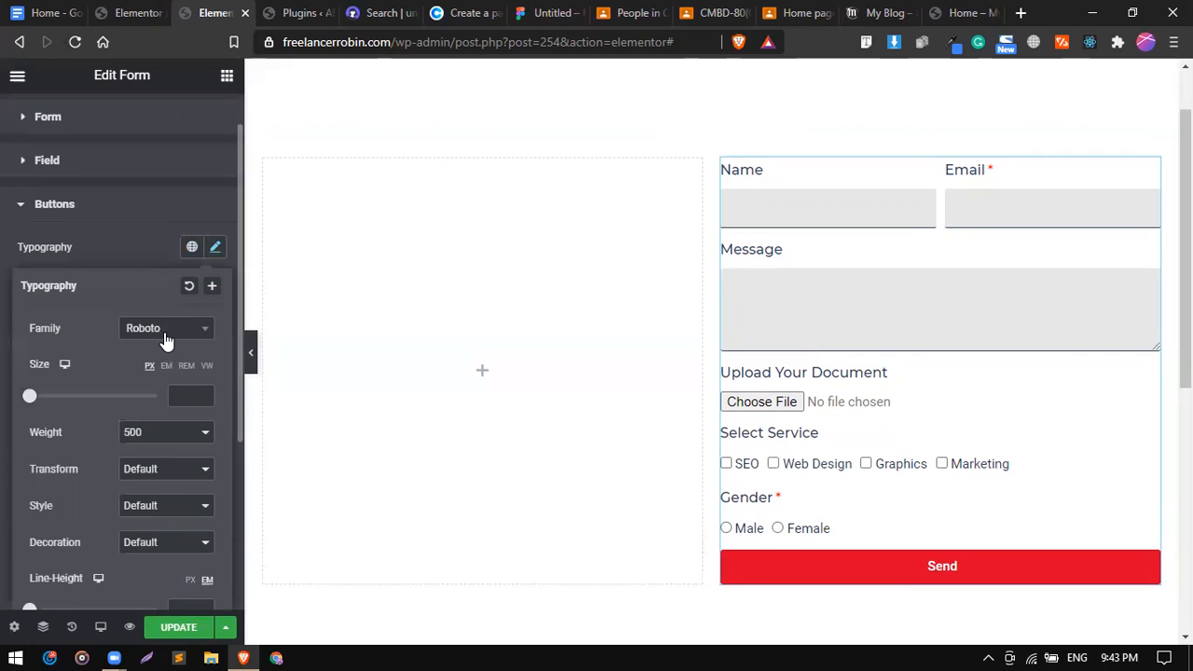
{"action": "left_click", "coordinate": [166, 331]}
{"action": "type", "text": "monn"}
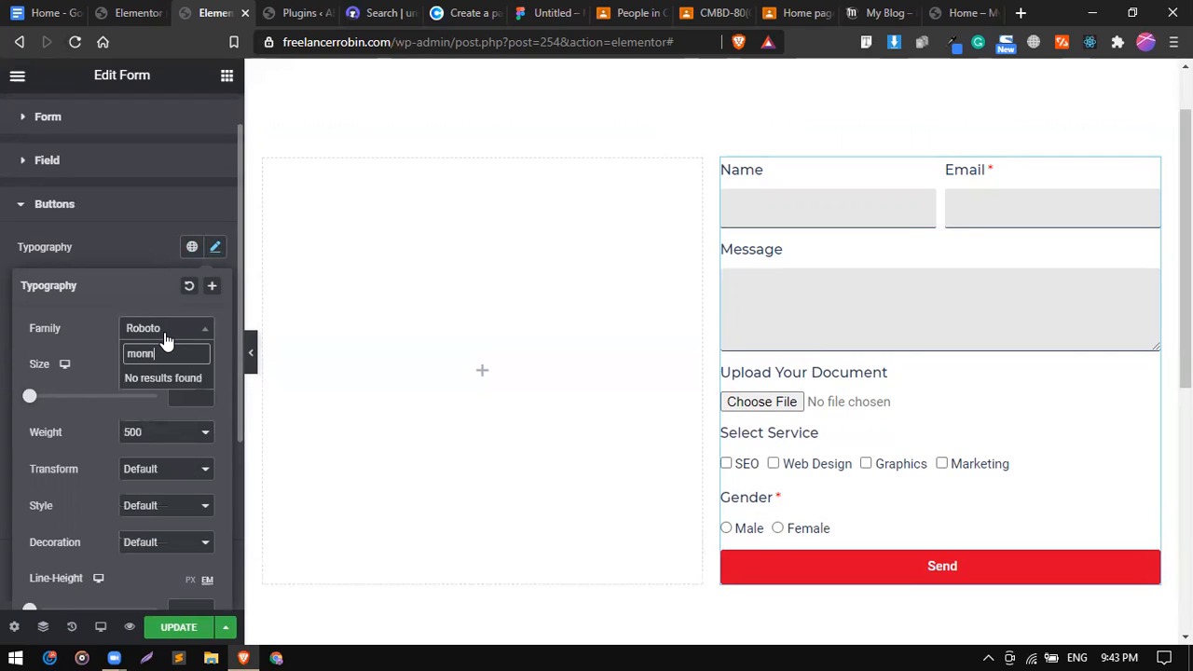
{"action": "key", "text": "BackSpace"}
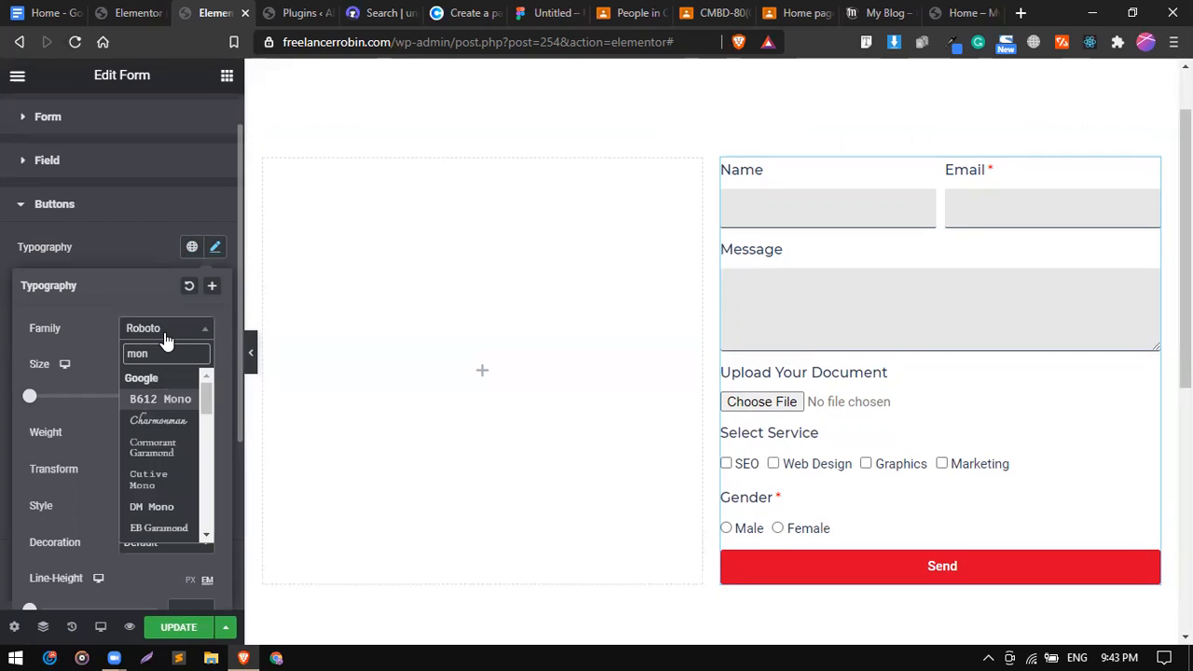
{"action": "type", "text": "t"}
{"action": "key", "text": "Down"}
{"action": "key", "text": "Down"}
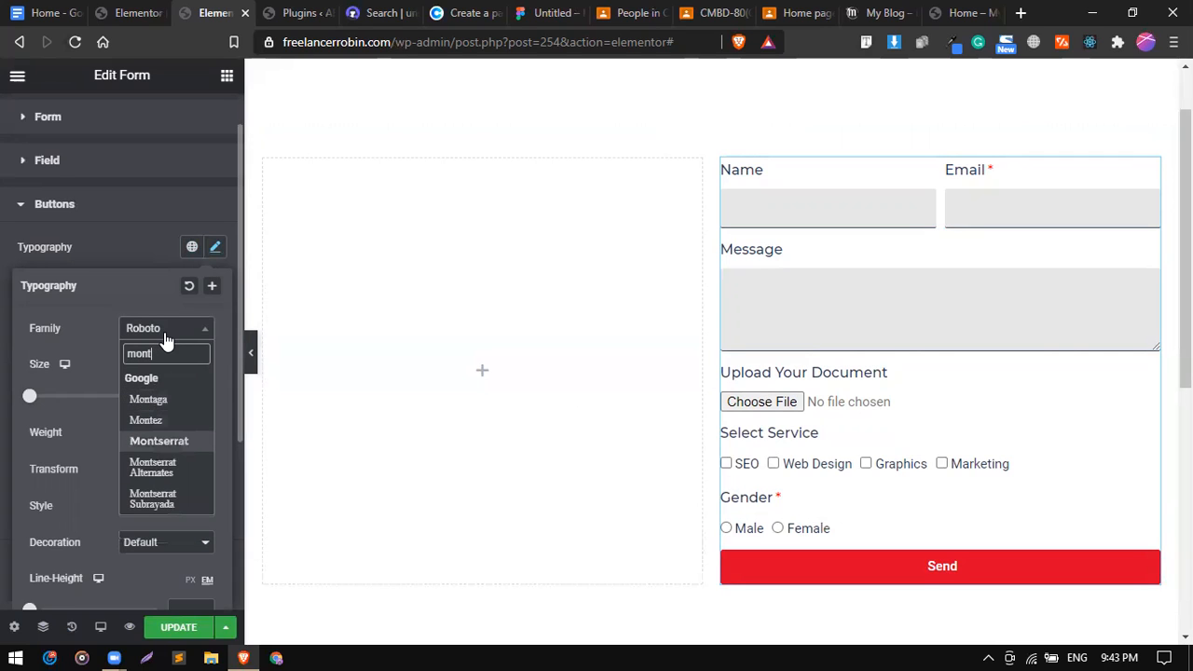
{"action": "key", "text": "Return"}
Make the button text uppercase so it reads SEND.
{"action": "scroll", "coordinate": [110, 417], "scroll_direction": "down", "scroll_amount": 1}
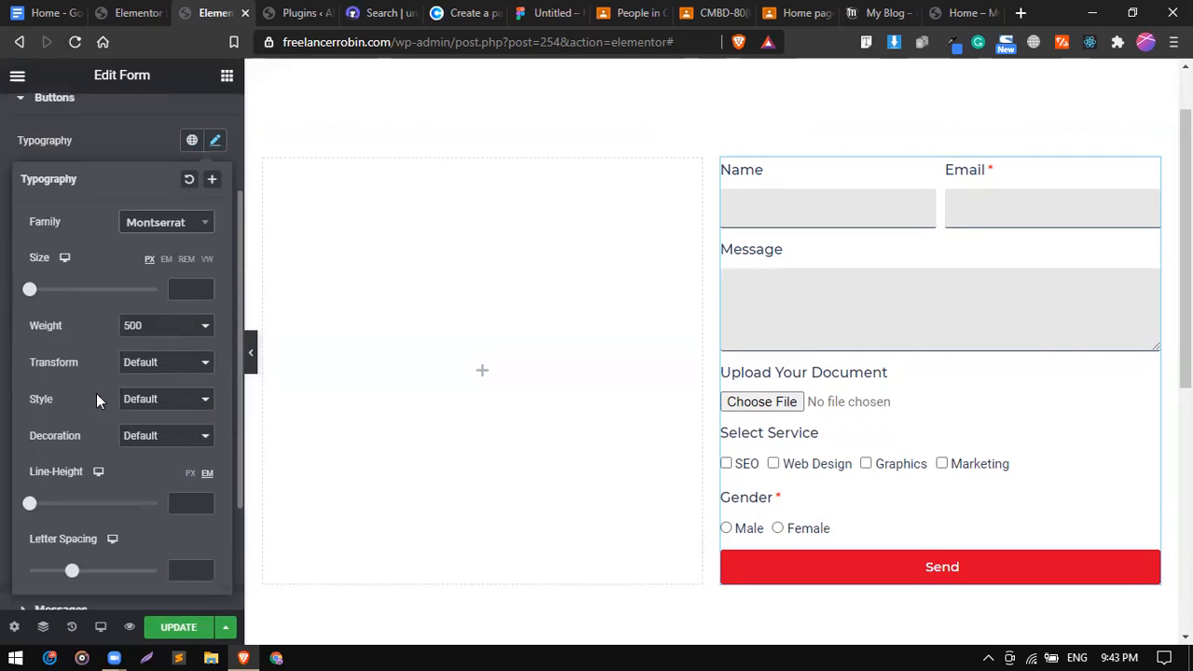
{"action": "left_click", "coordinate": [141, 367]}
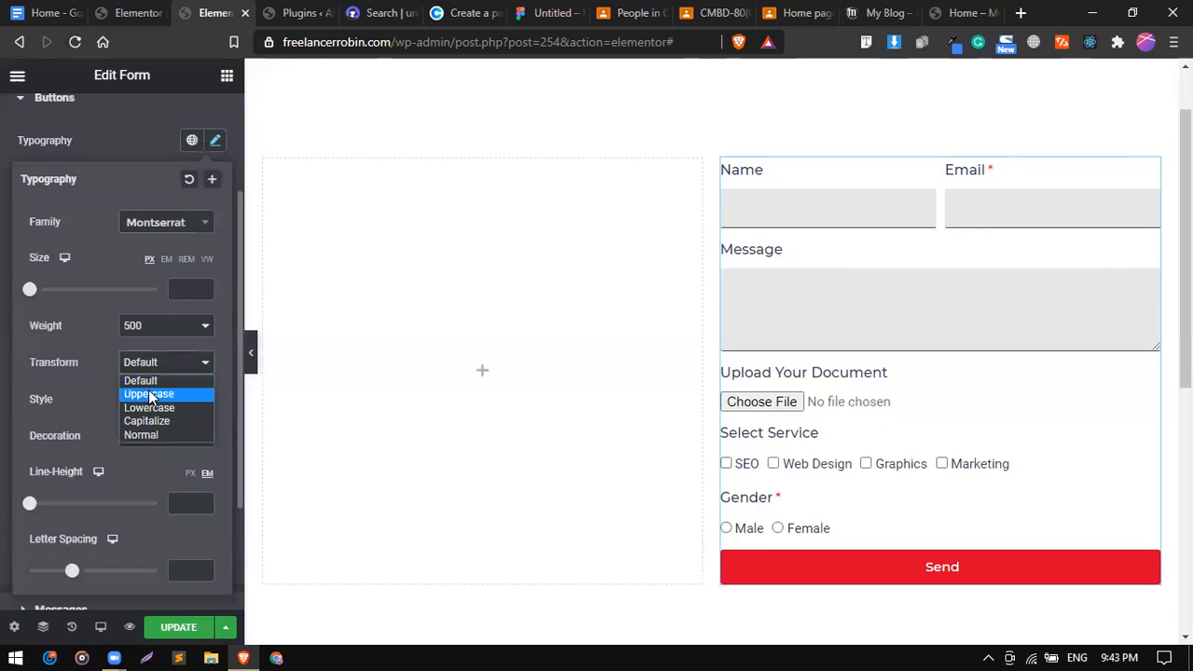
{"action": "left_click", "coordinate": [147, 393]}
{"action": "scroll", "coordinate": [111, 400], "scroll_direction": "up", "scroll_amount": 2}
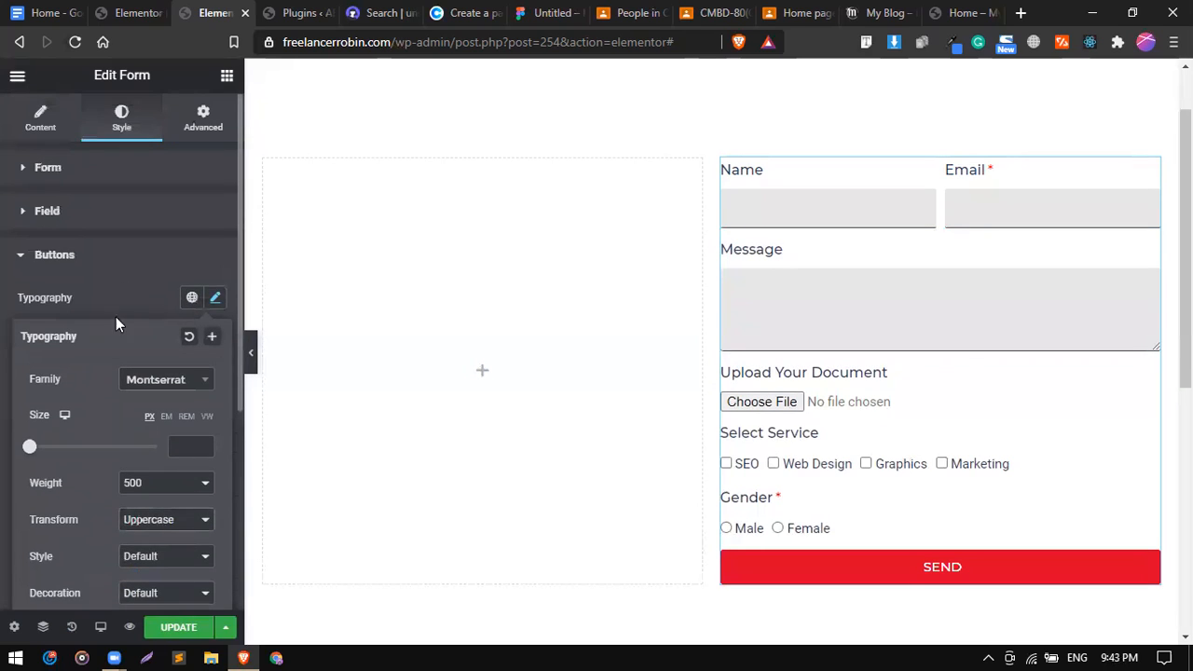
{"action": "left_click", "coordinate": [132, 270]}
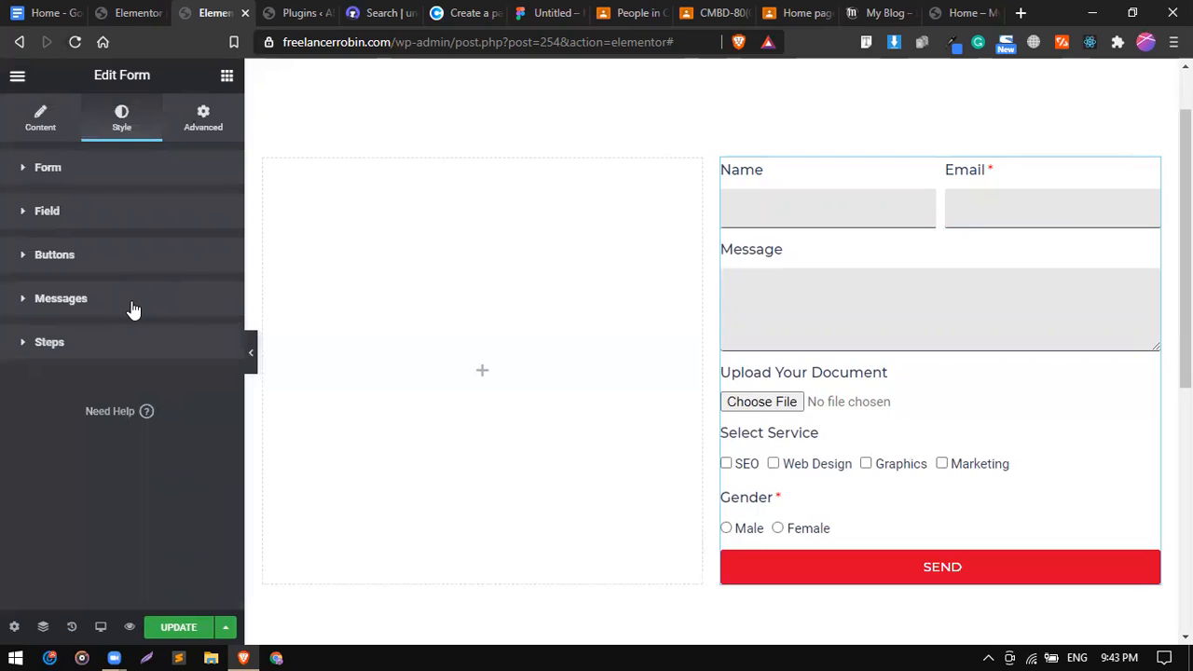
{"action": "left_click", "coordinate": [133, 303]}
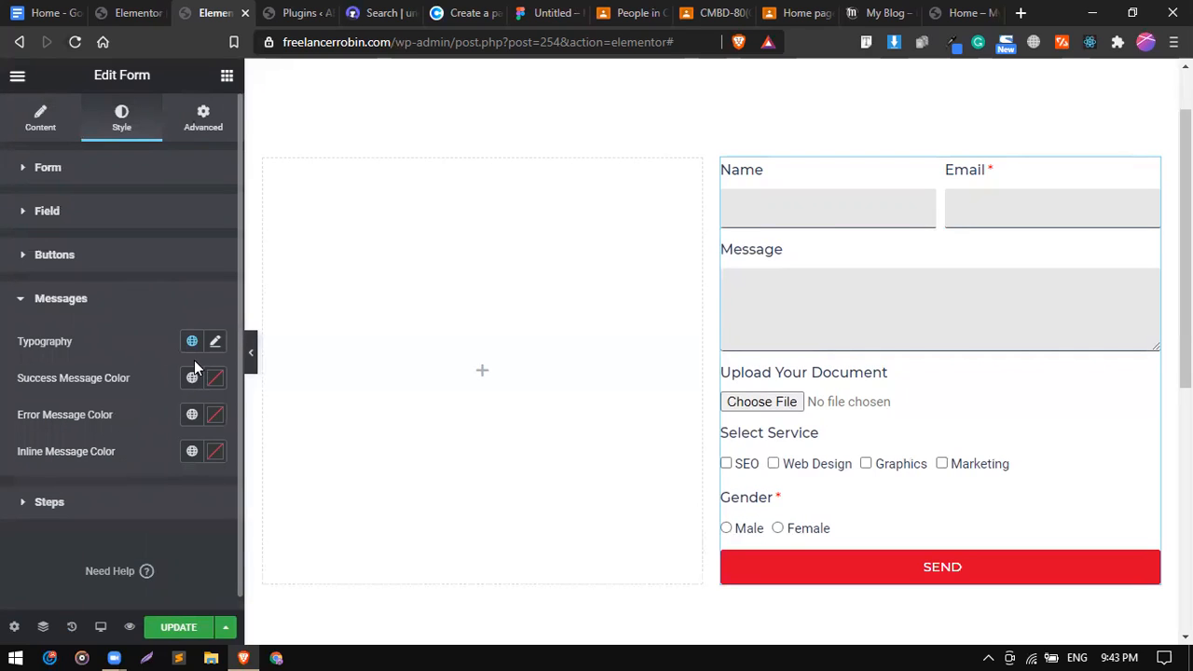
{"action": "left_click", "coordinate": [112, 265]}
{"action": "scroll", "coordinate": [131, 383], "scroll_direction": "down", "scroll_amount": 2}
{"action": "scroll", "coordinate": [131, 383], "scroll_direction": "down", "scroll_amount": 3}
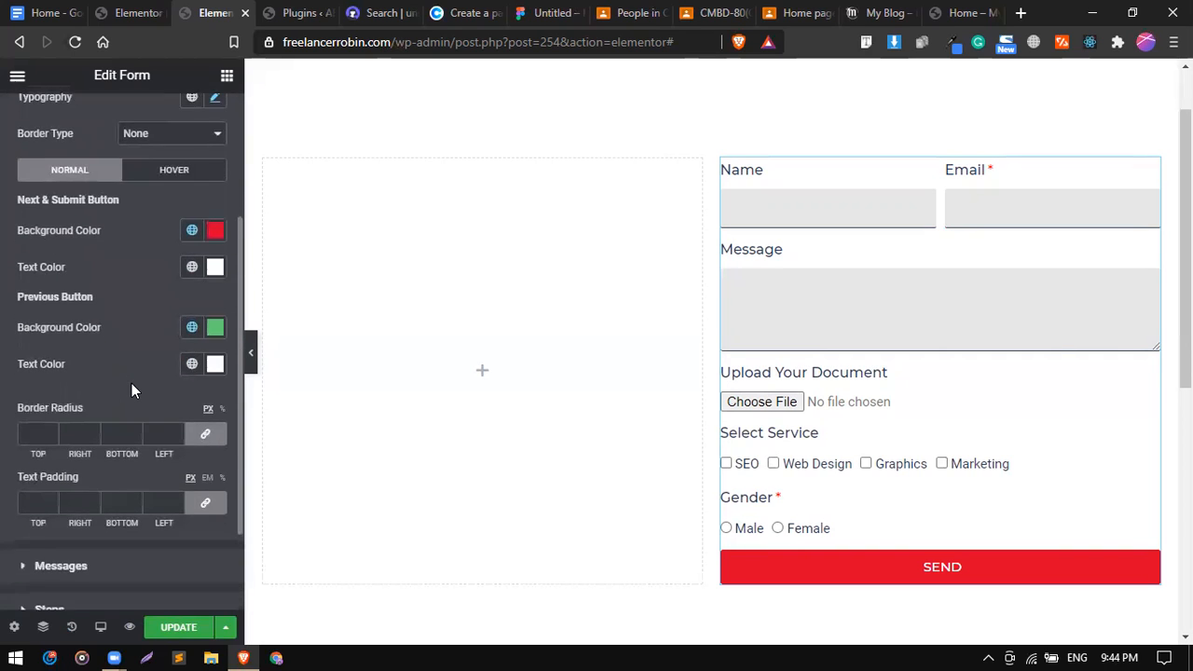
{"action": "scroll", "coordinate": [131, 383], "scroll_direction": "up", "scroll_amount": 5}
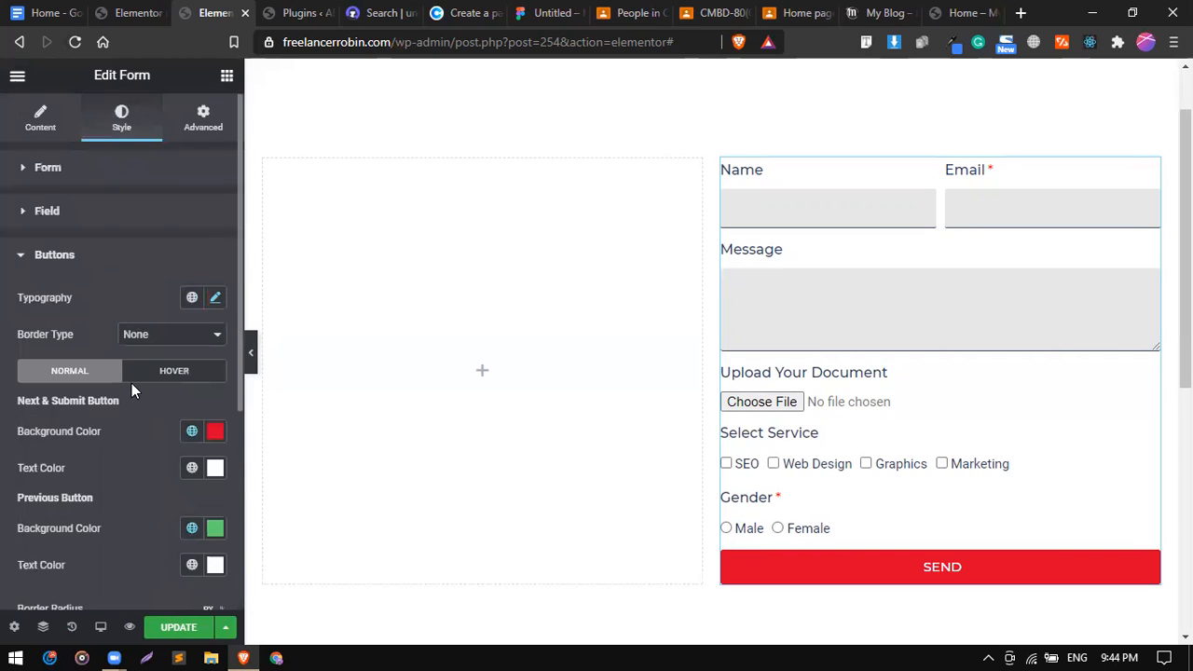
In the form's Content settings, try Extra Small input fields, then restore them to Small.
{"action": "left_click", "coordinate": [42, 122]}
{"action": "scroll", "coordinate": [96, 341], "scroll_direction": "down", "scroll_amount": 2}
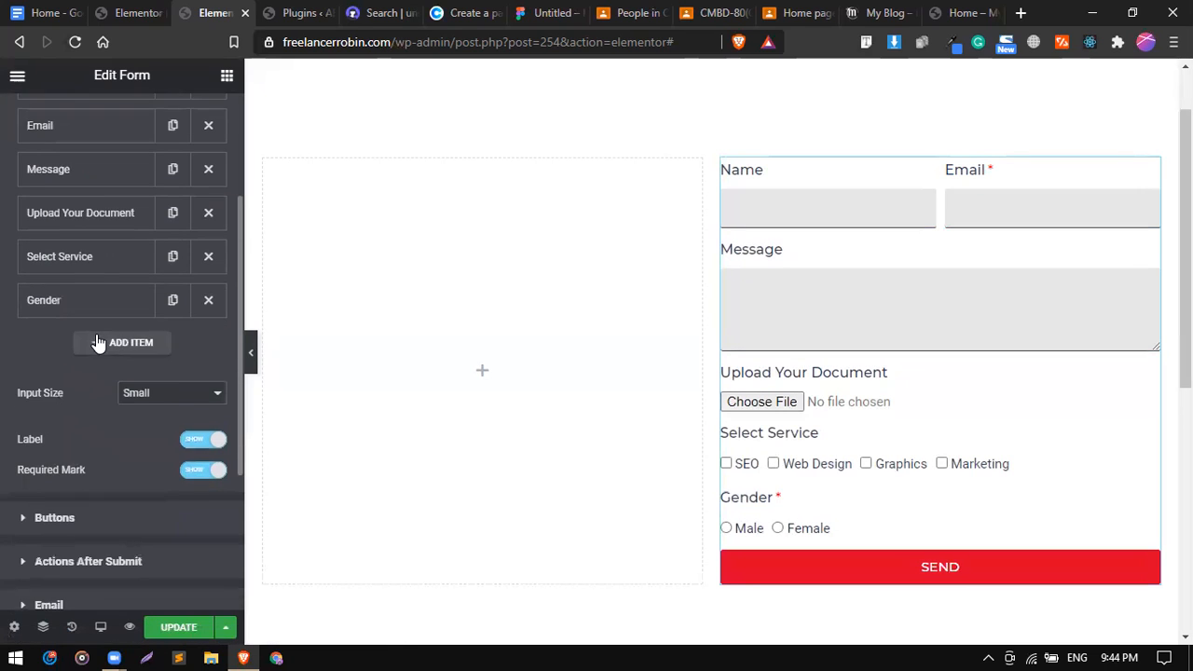
{"action": "scroll", "coordinate": [98, 343], "scroll_direction": "down", "scroll_amount": 1}
{"action": "left_click", "coordinate": [140, 296]}
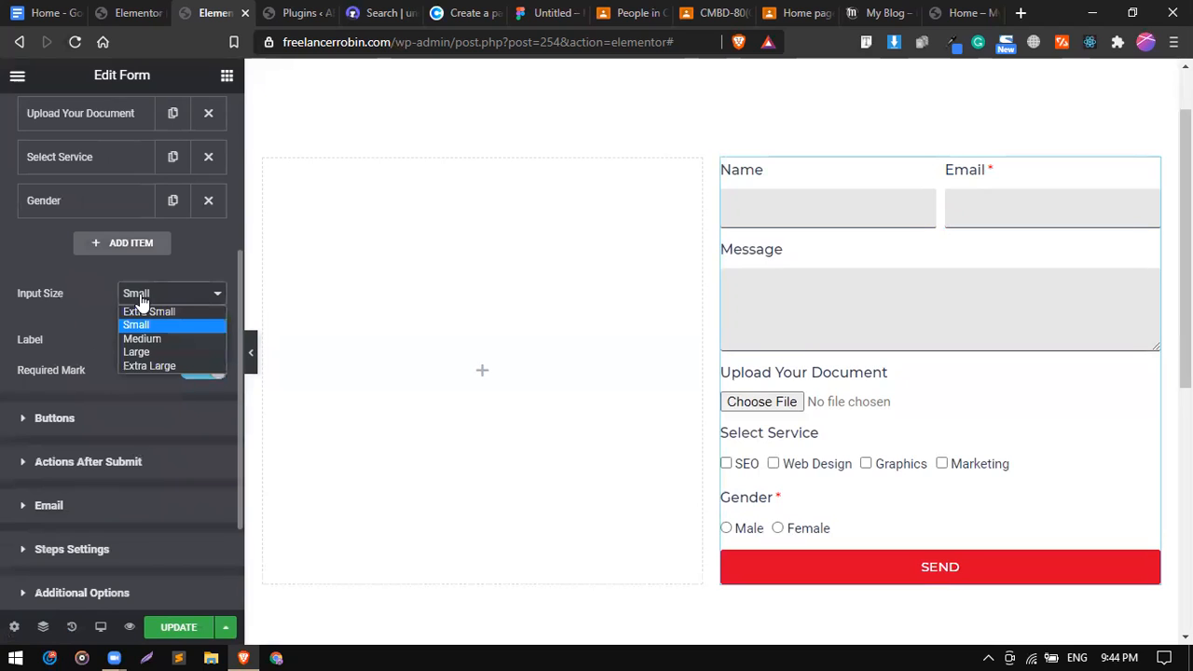
{"action": "left_click", "coordinate": [144, 309]}
{"action": "left_click", "coordinate": [160, 297]}
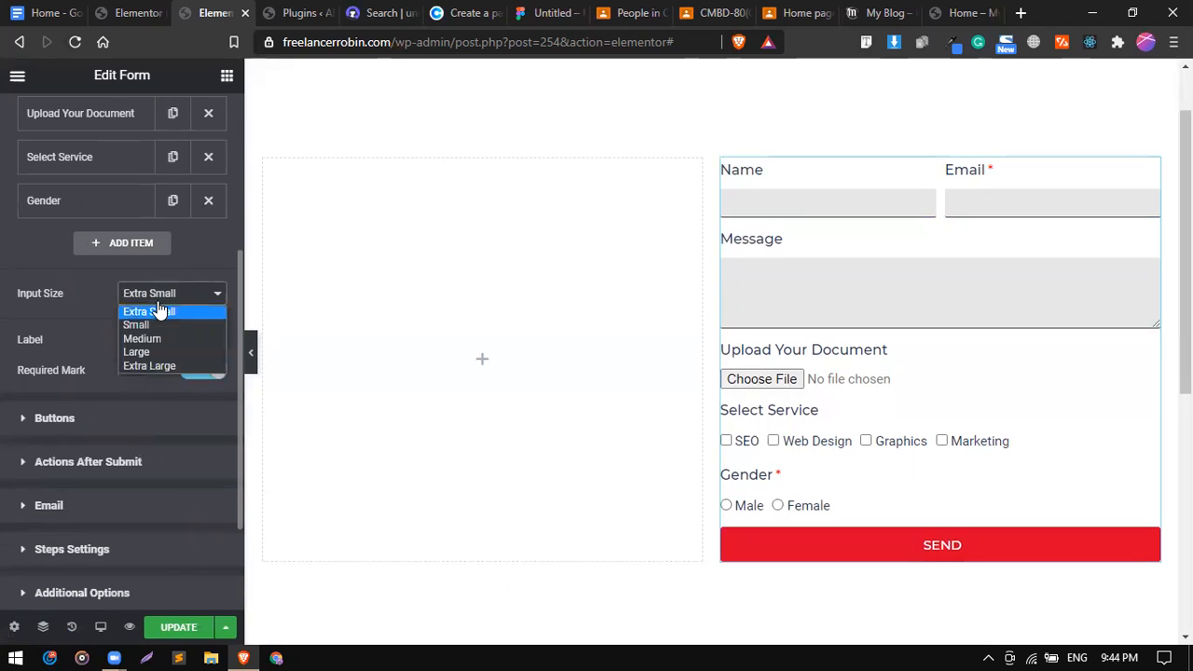
{"action": "left_click", "coordinate": [157, 325]}
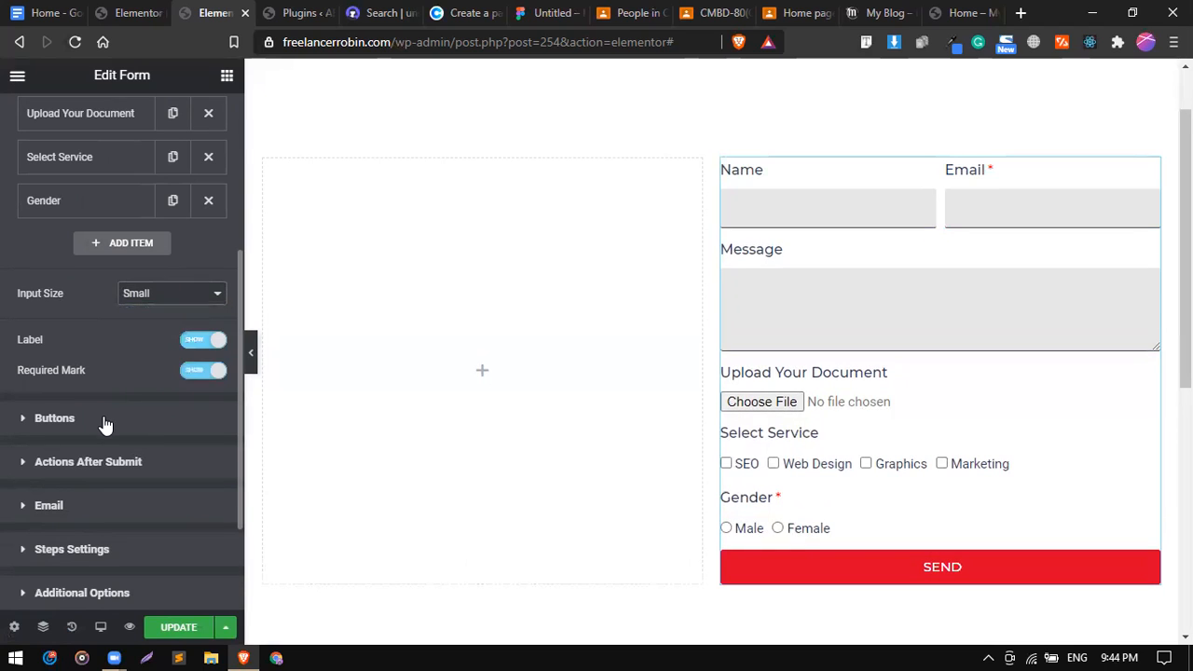
Under Buttons, try SEND button widths of 20% and 33% with center and right alignment.
{"action": "left_click", "coordinate": [105, 421]}
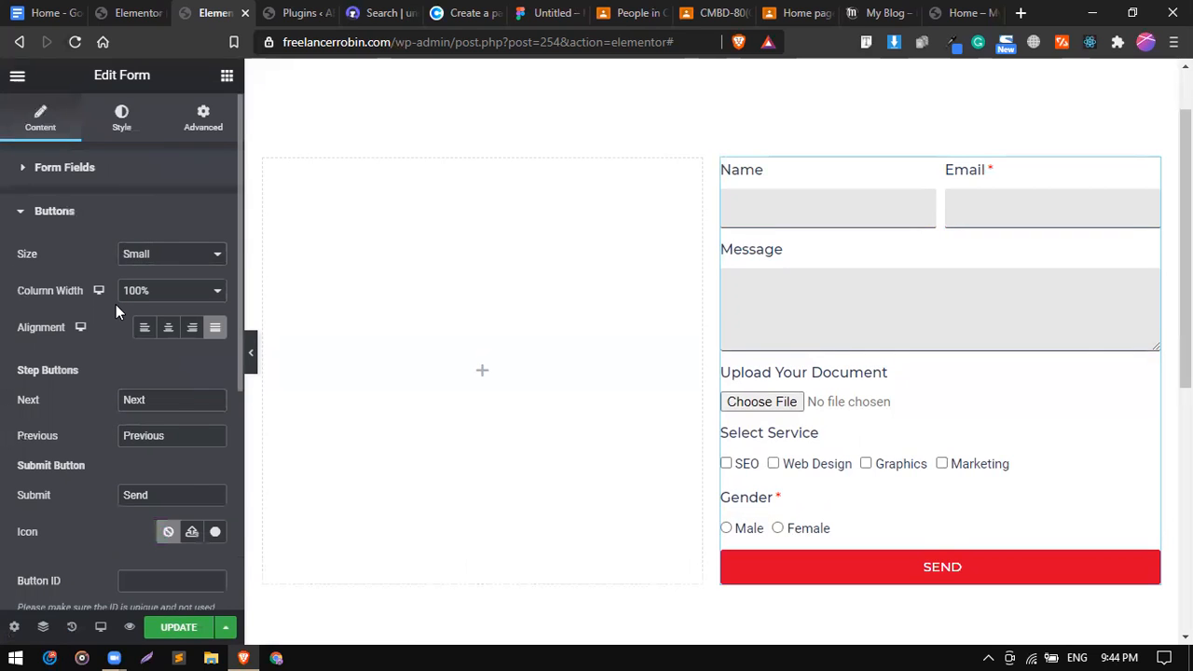
{"action": "scroll", "coordinate": [115, 304], "scroll_direction": "down", "scroll_amount": 1}
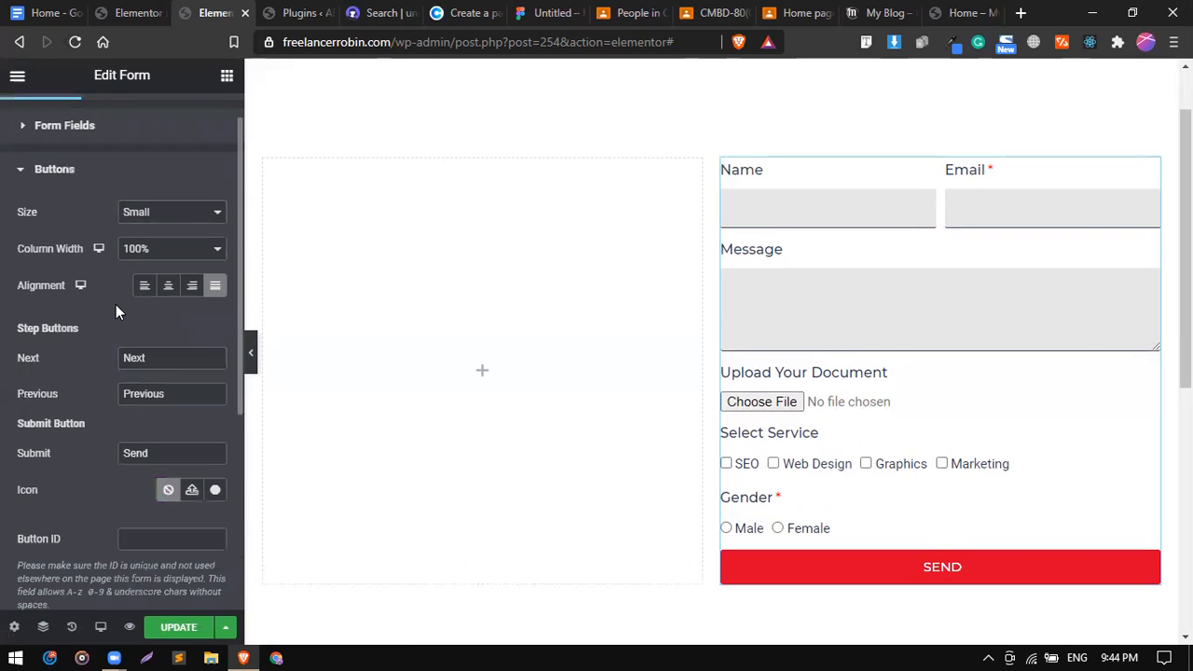
{"action": "left_click", "coordinate": [144, 256]}
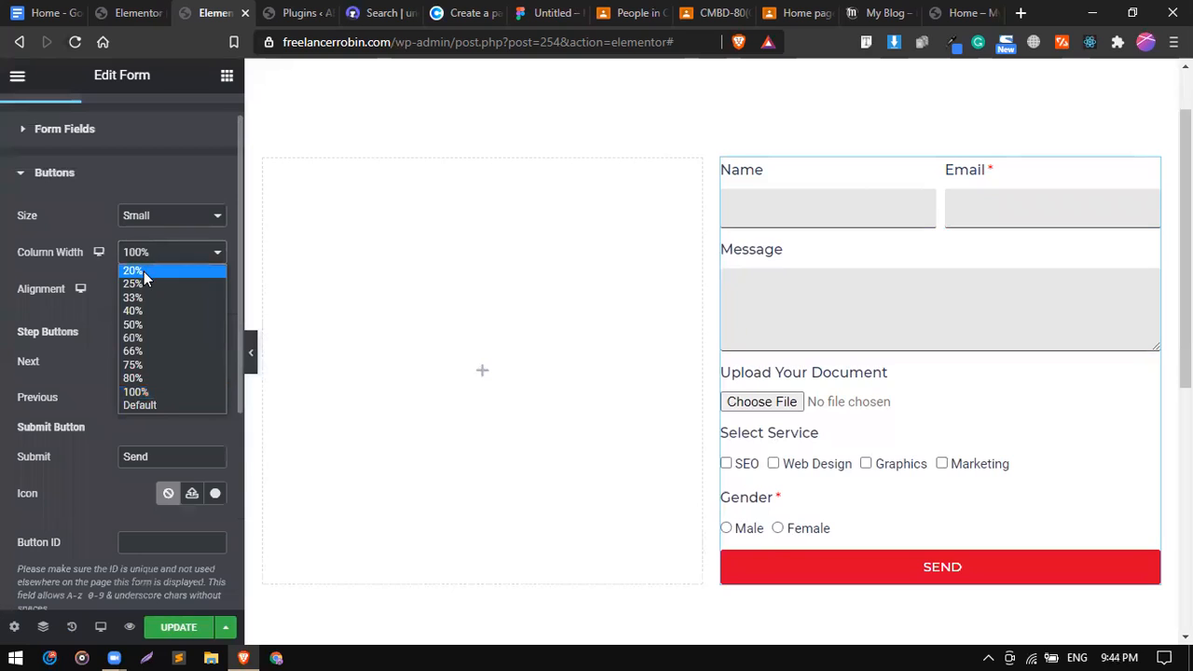
{"action": "left_click", "coordinate": [143, 271]}
{"action": "left_click", "coordinate": [146, 255]}
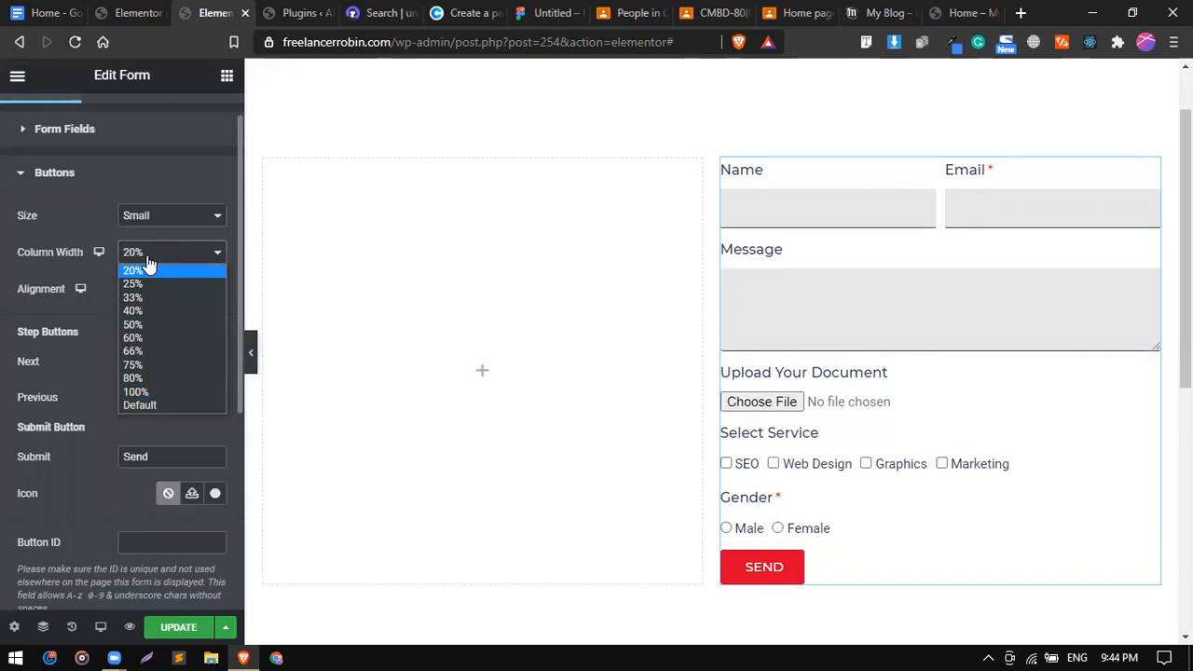
{"action": "left_click", "coordinate": [146, 298]}
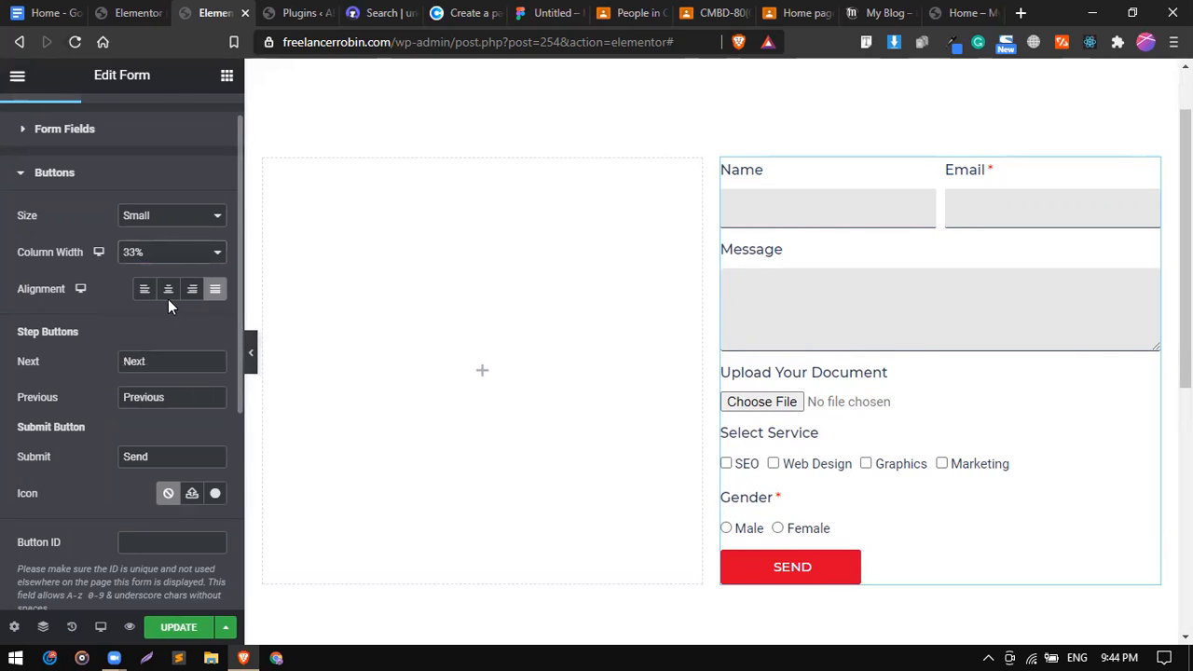
{"action": "left_click", "coordinate": [169, 306]}
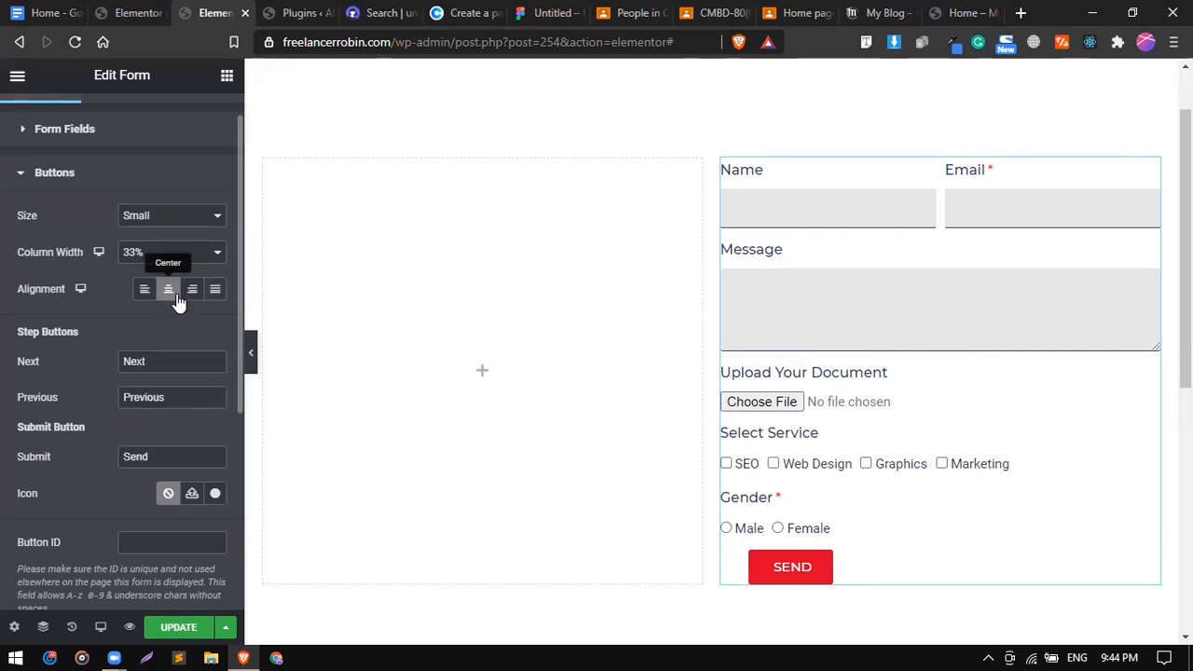
{"action": "left_click", "coordinate": [190, 291]}
{"action": "left_click", "coordinate": [168, 298]}
Try a 50% SEND button width with left, center and Justified alignment, ending on Justified.
{"action": "left_click", "coordinate": [157, 256]}
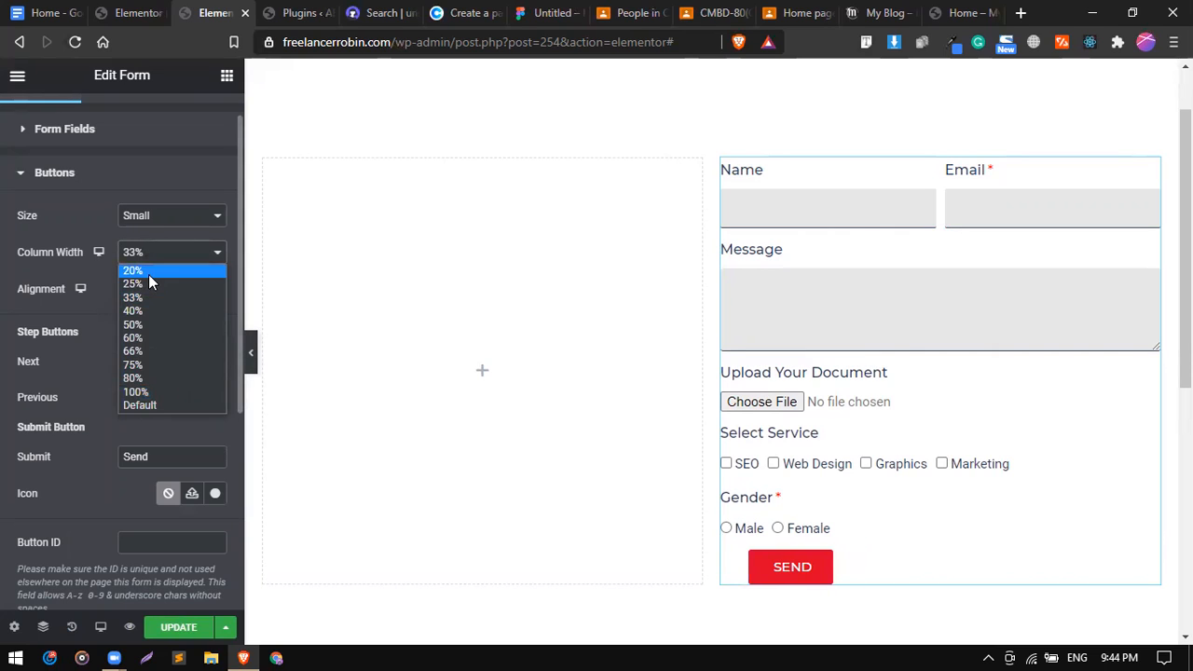
{"action": "left_click", "coordinate": [147, 326]}
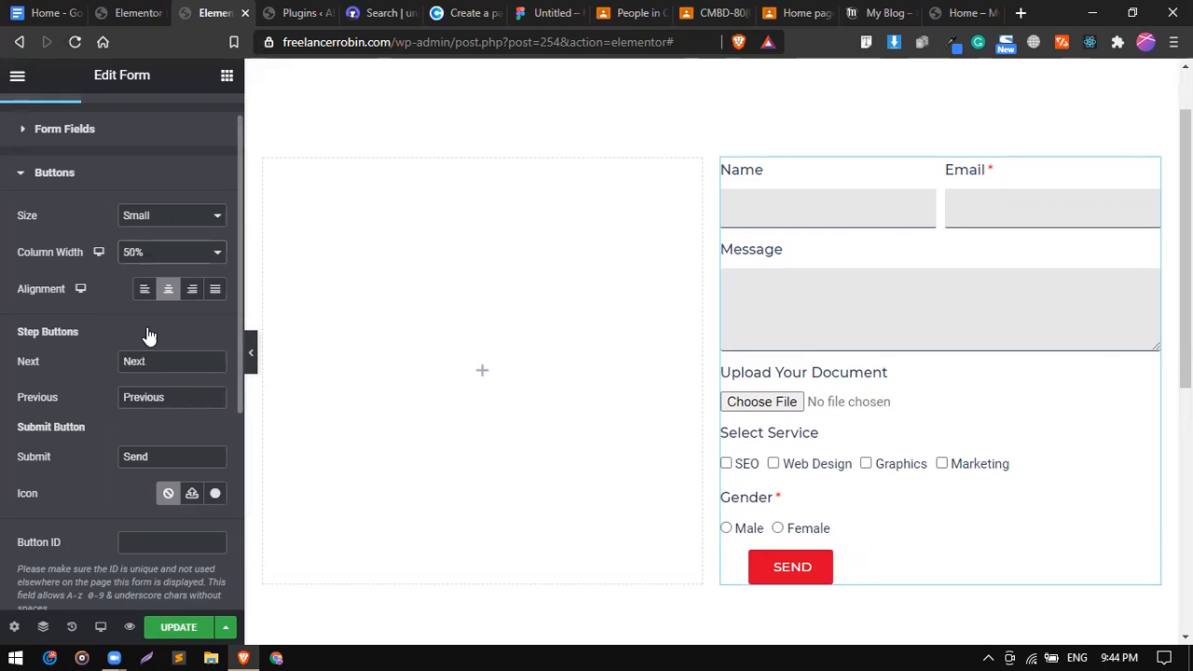
{"action": "left_click", "coordinate": [144, 268]}
{"action": "left_click", "coordinate": [144, 266]}
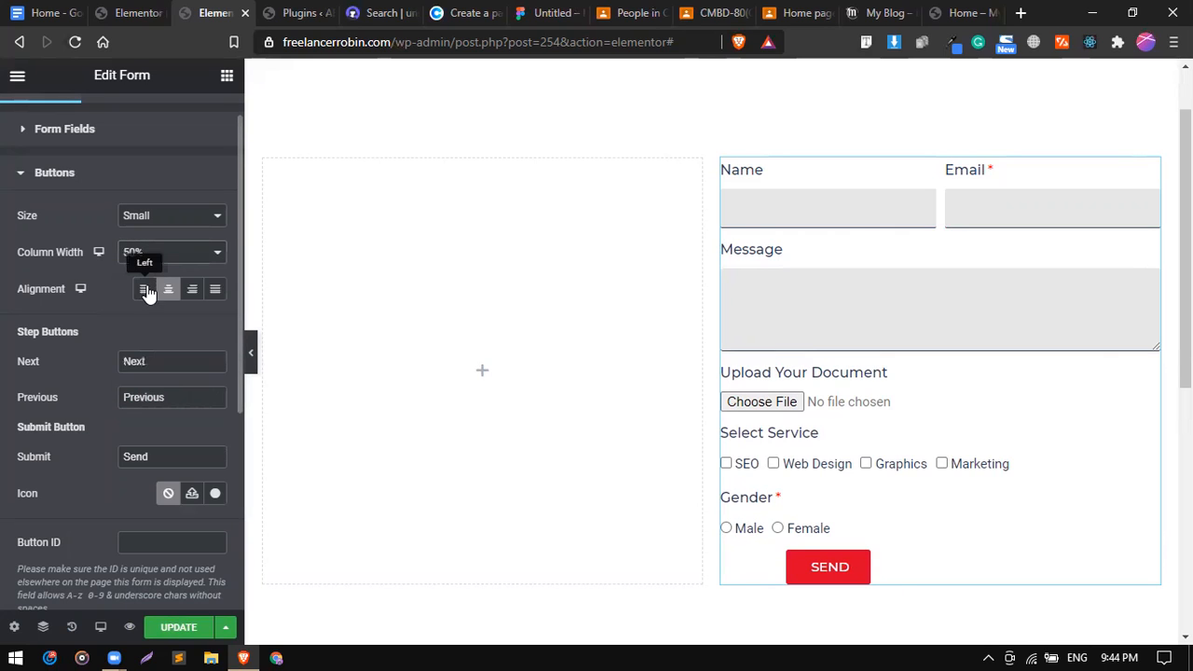
{"action": "left_click", "coordinate": [145, 291]}
{"action": "left_click", "coordinate": [213, 290]}
{"action": "left_click", "coordinate": [211, 290]}
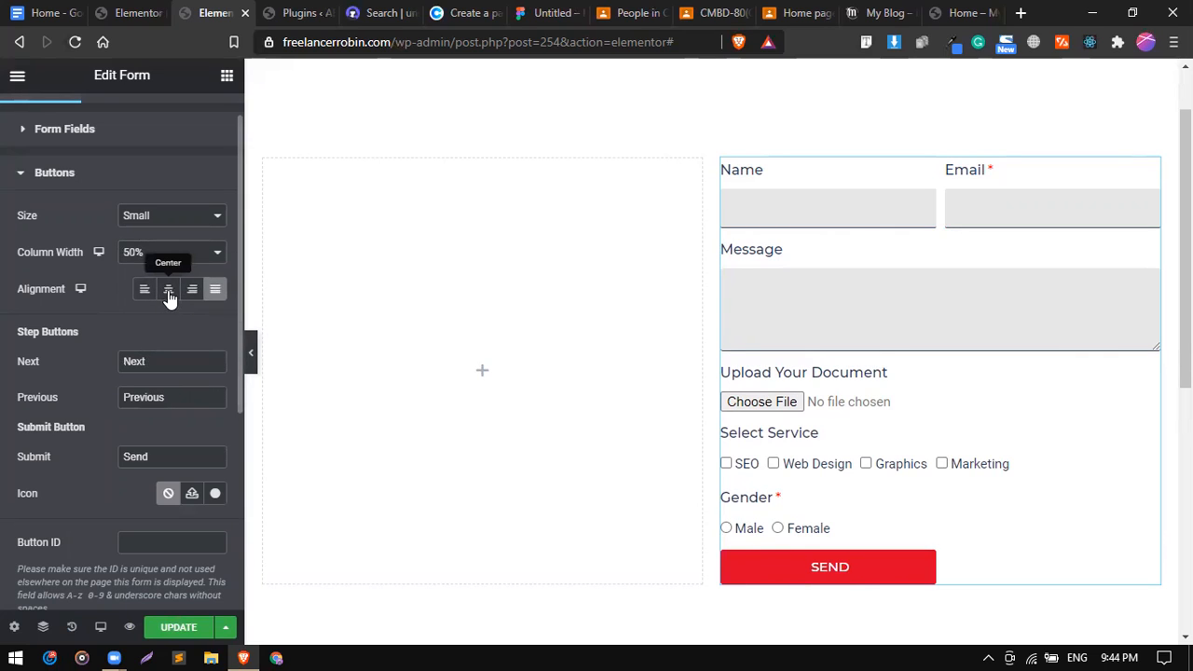
{"action": "left_click", "coordinate": [169, 293]}
{"action": "left_click", "coordinate": [207, 294]}
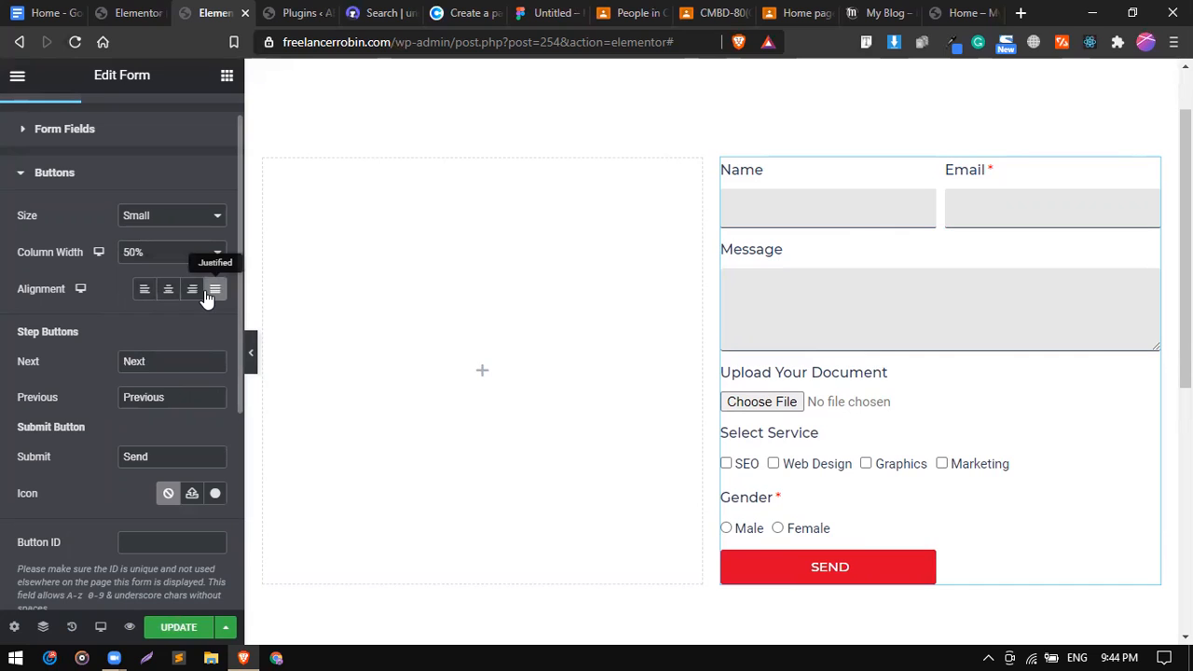
Set the SEND button's column width to 100%, then cancel an attempted custom SVG icon upload.
{"action": "left_click", "coordinate": [180, 256]}
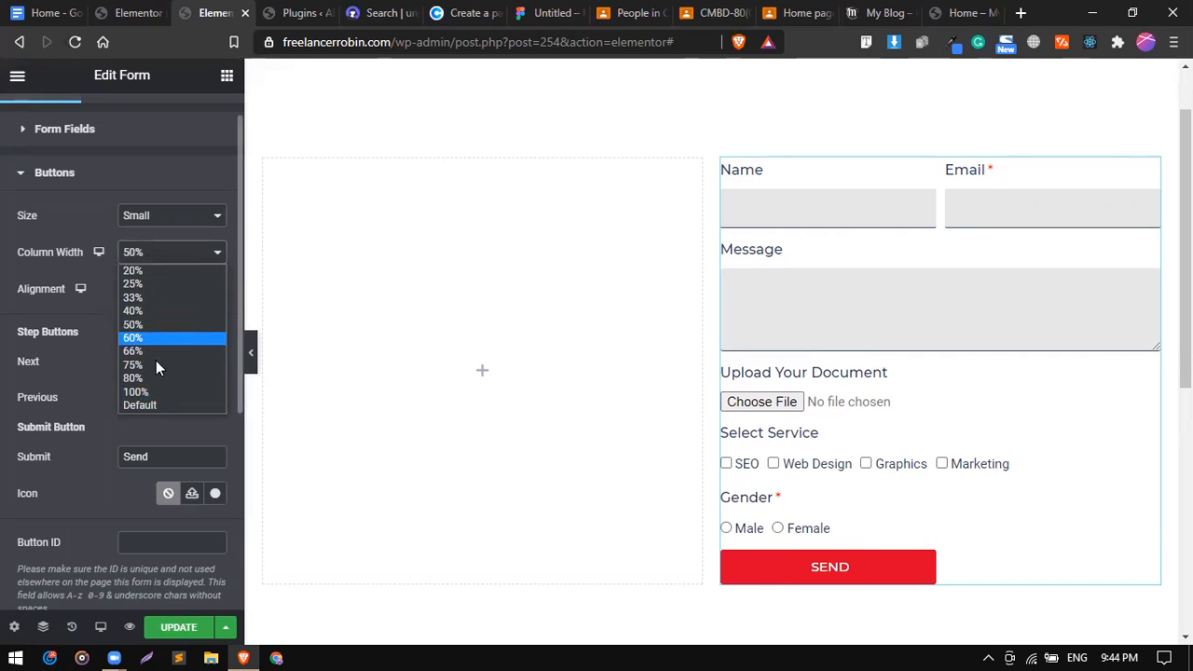
{"action": "left_click", "coordinate": [159, 393]}
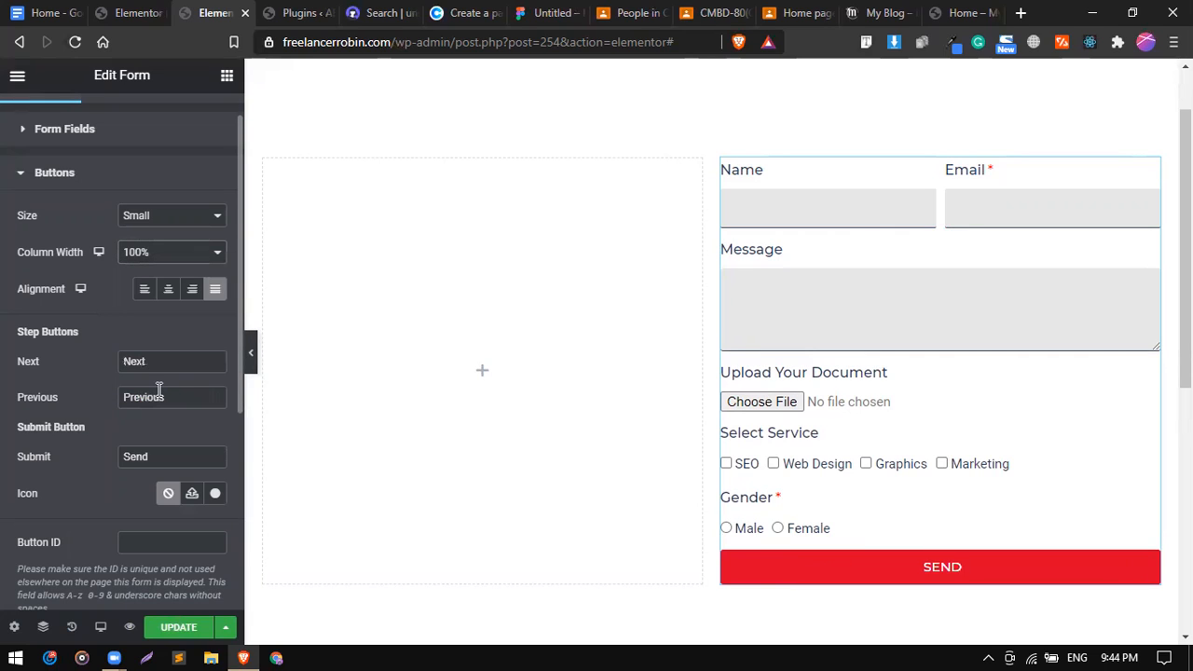
{"action": "left_click", "coordinate": [192, 495]}
{"action": "left_click", "coordinate": [472, 439]}
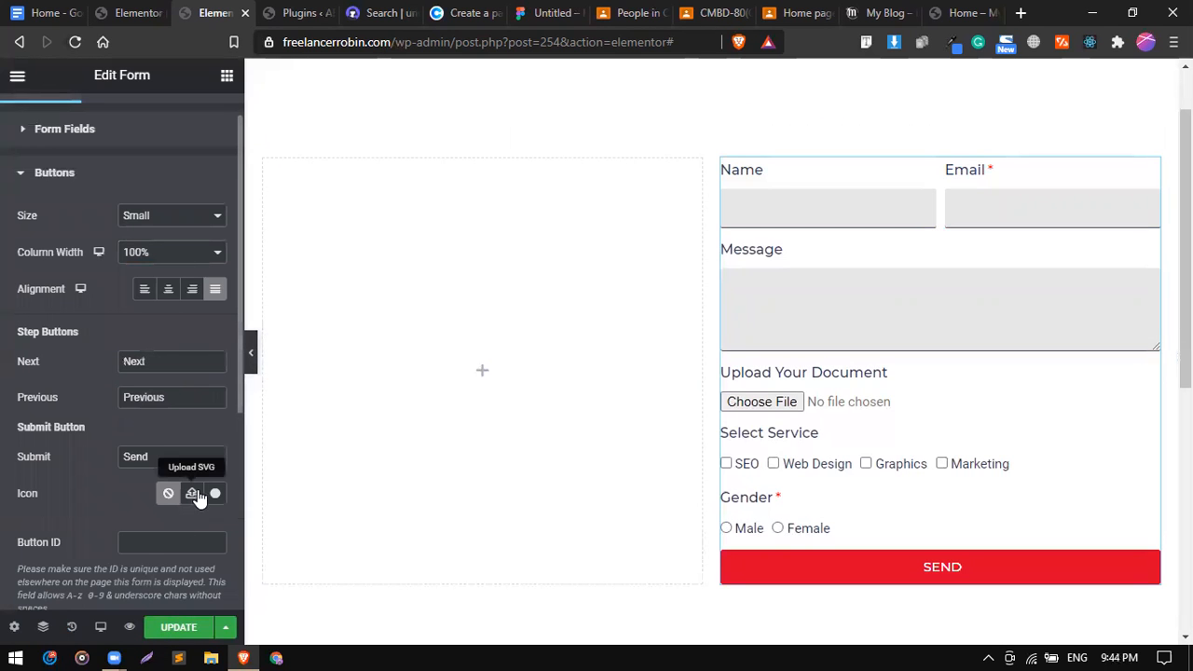
Insert the arrow-circle-up icon on the SEND button with icon spacing 11, then collapse Buttons.
{"action": "left_click", "coordinate": [216, 495]}
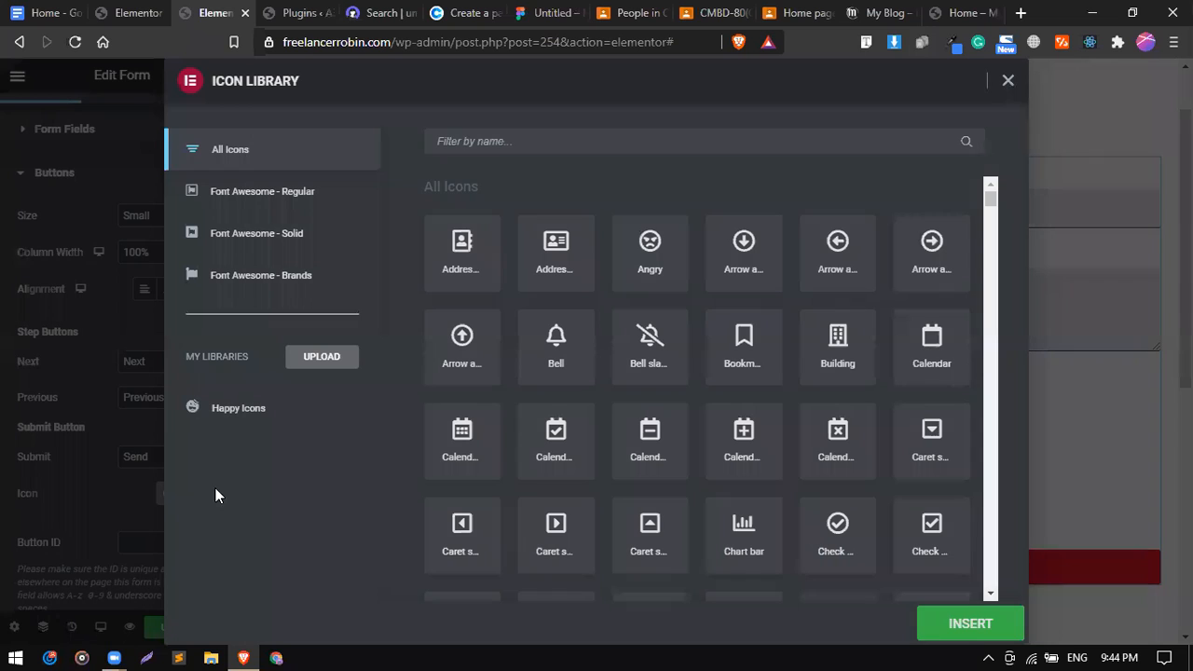
{"action": "left_click", "coordinate": [466, 345]}
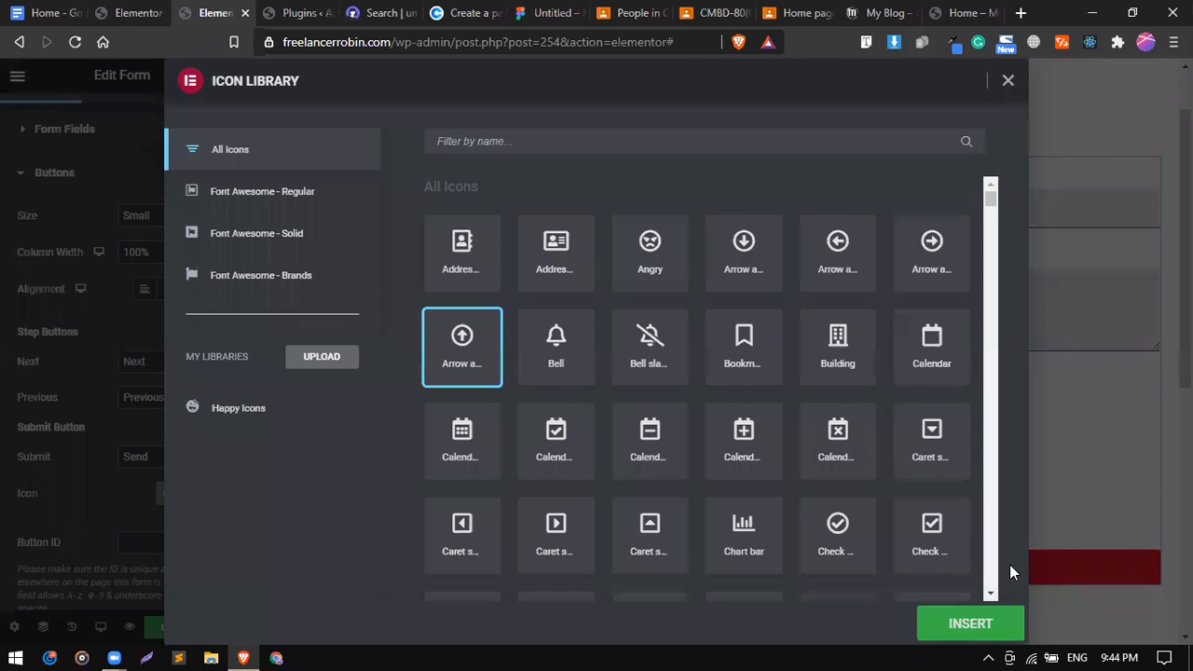
{"action": "left_click", "coordinate": [960, 623]}
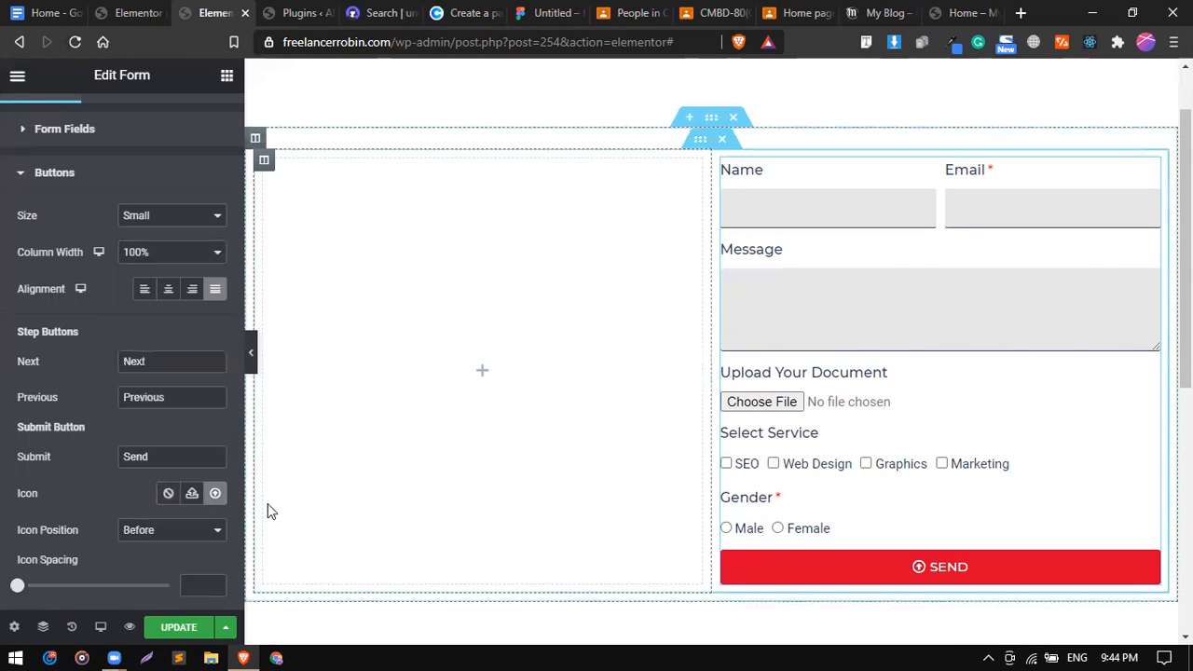
{"action": "scroll", "coordinate": [80, 504], "scroll_direction": "down", "scroll_amount": 3}
{"action": "left_click_drag", "start_coordinate": [17, 445], "coordinate": [50, 446]}
{"action": "scroll", "coordinate": [130, 263], "scroll_direction": "up", "scroll_amount": 4}
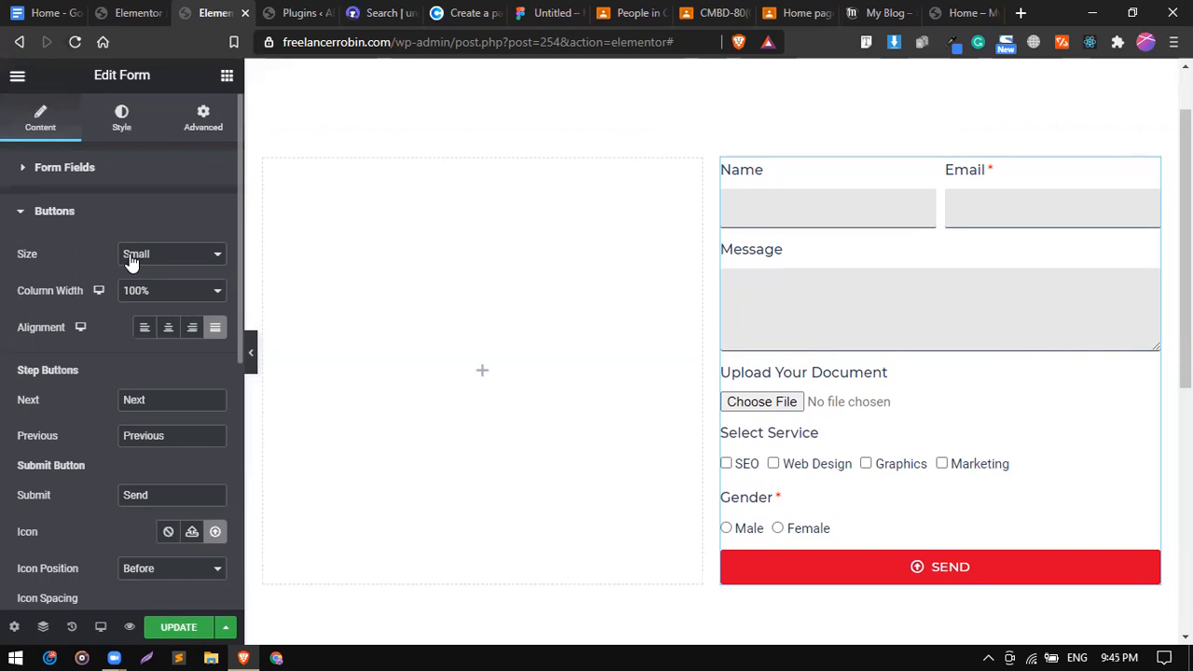
{"action": "left_click", "coordinate": [118, 214]}
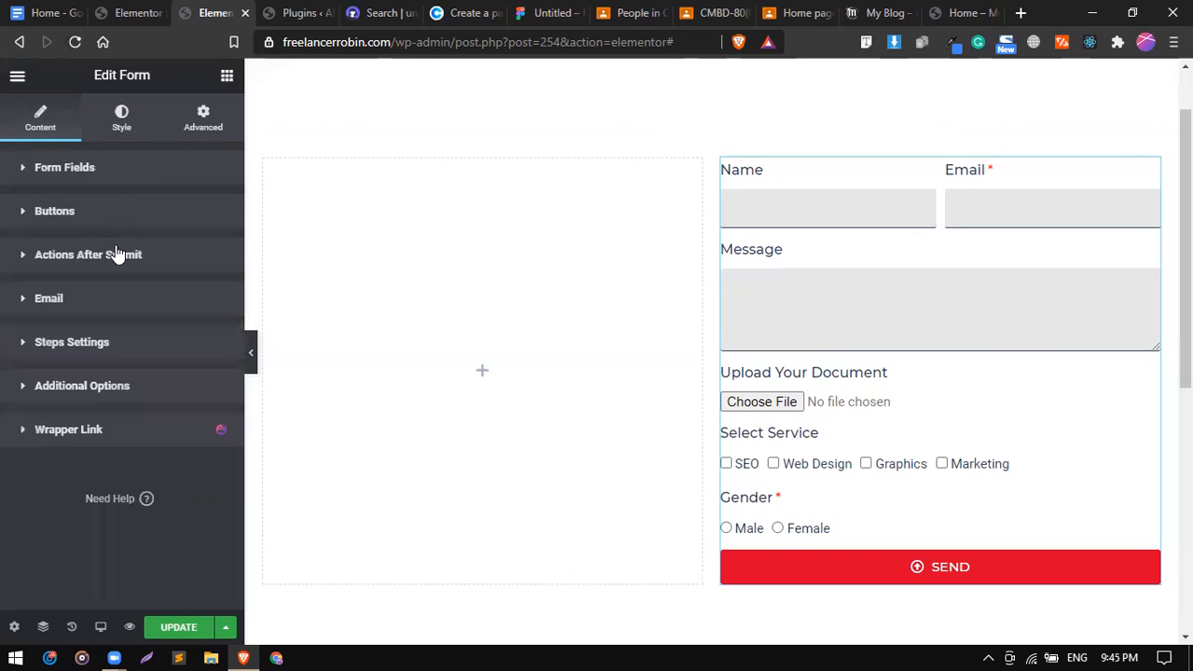
Switch to the form's Style settings and look through the Field and Buttons sections.
{"action": "left_click", "coordinate": [123, 111]}
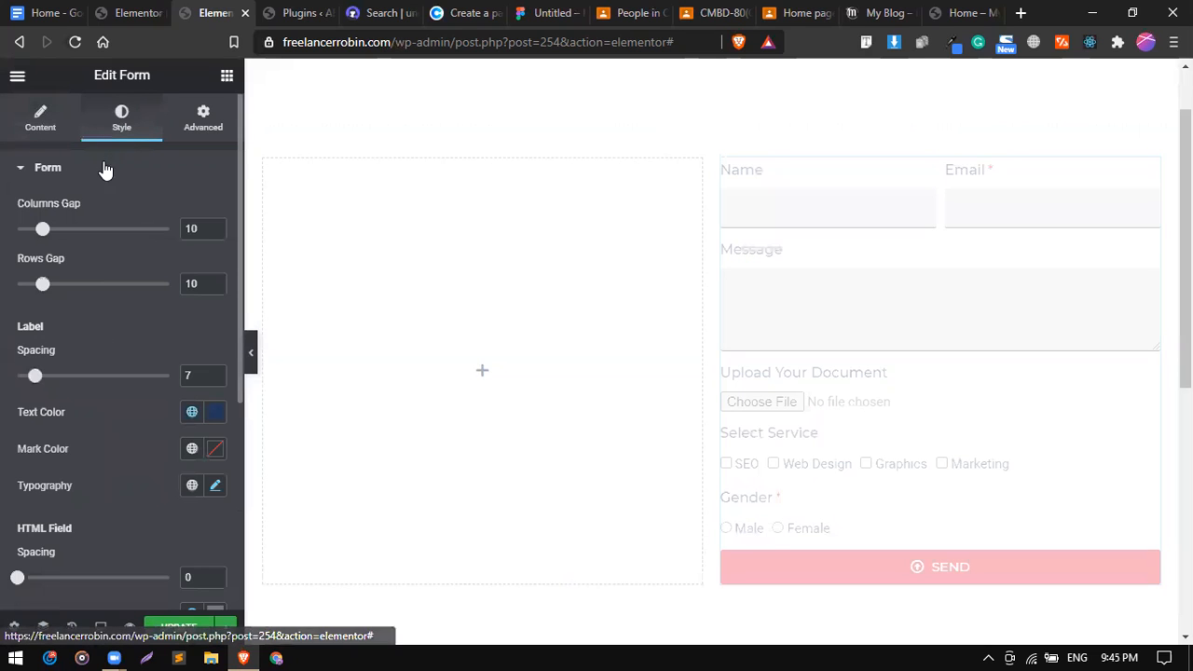
{"action": "scroll", "coordinate": [94, 347], "scroll_direction": "down", "scroll_amount": 3}
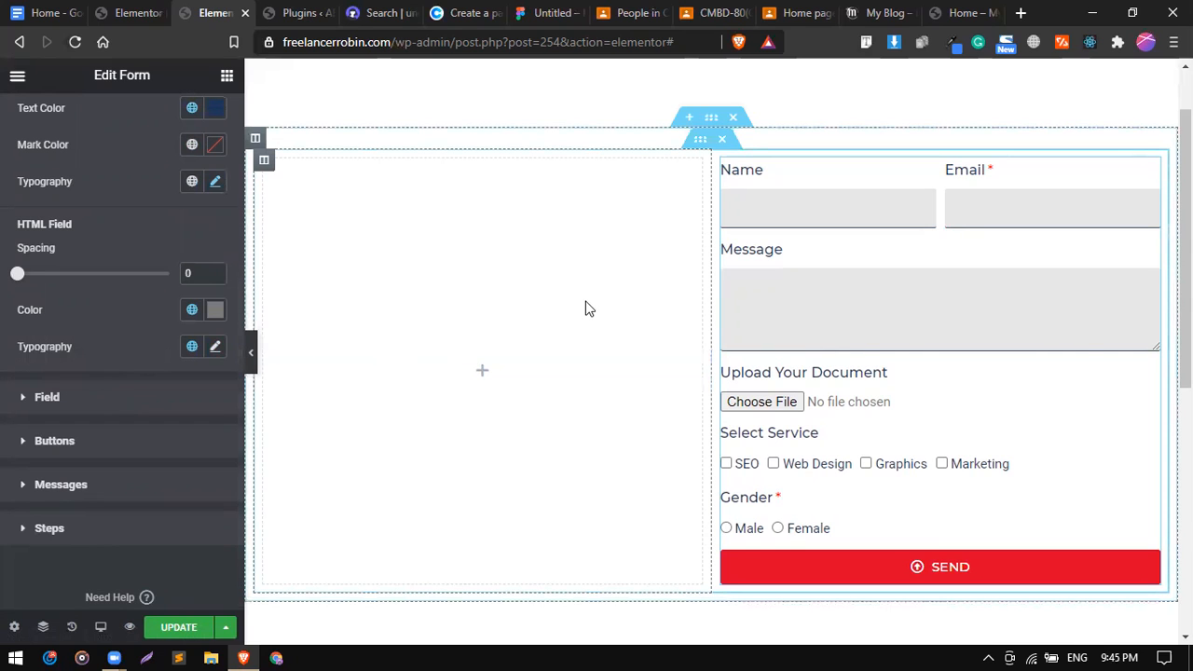
{"action": "scroll", "coordinate": [585, 309], "scroll_direction": "up", "scroll_amount": 1}
{"action": "scroll", "coordinate": [585, 309], "scroll_direction": "down", "scroll_amount": 5}
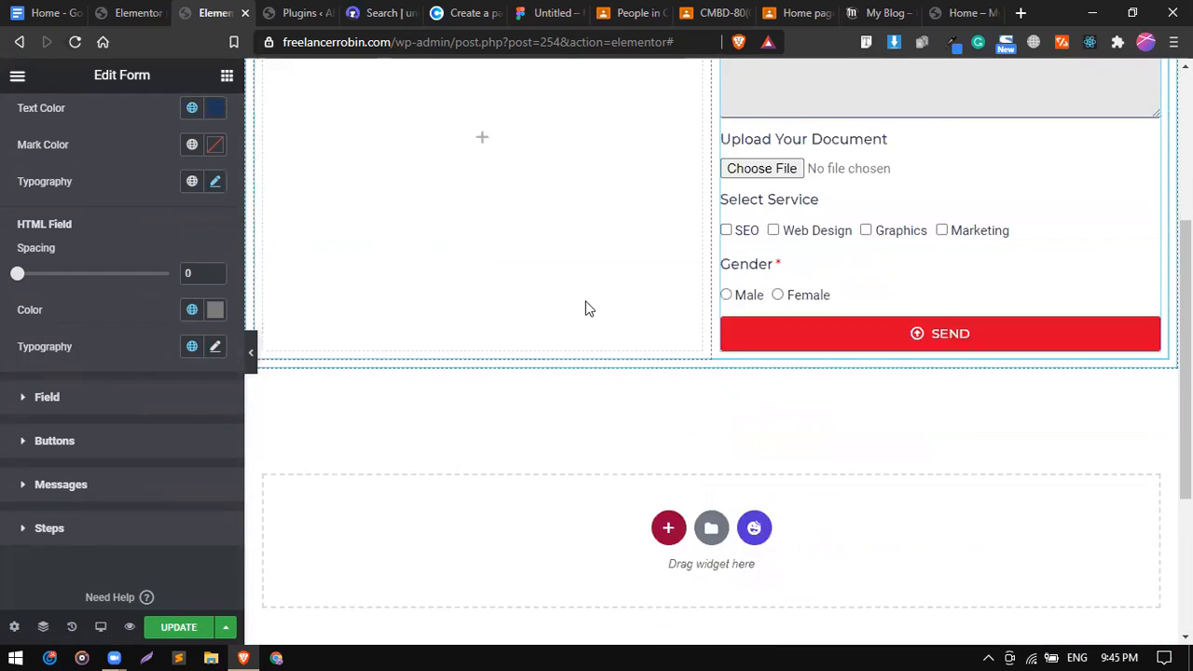
{"action": "scroll", "coordinate": [586, 309], "scroll_direction": "up", "scroll_amount": 5}
{"action": "scroll", "coordinate": [585, 309], "scroll_direction": "down", "scroll_amount": 1}
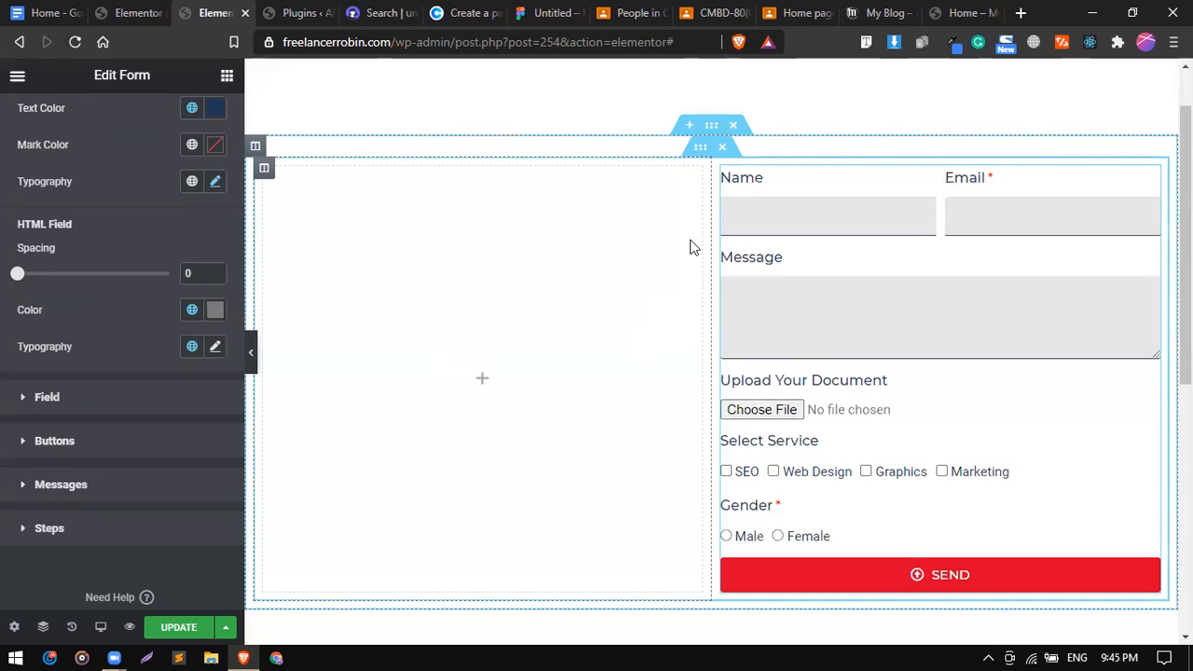
{"action": "scroll", "coordinate": [690, 248], "scroll_direction": "up", "scroll_amount": 1}
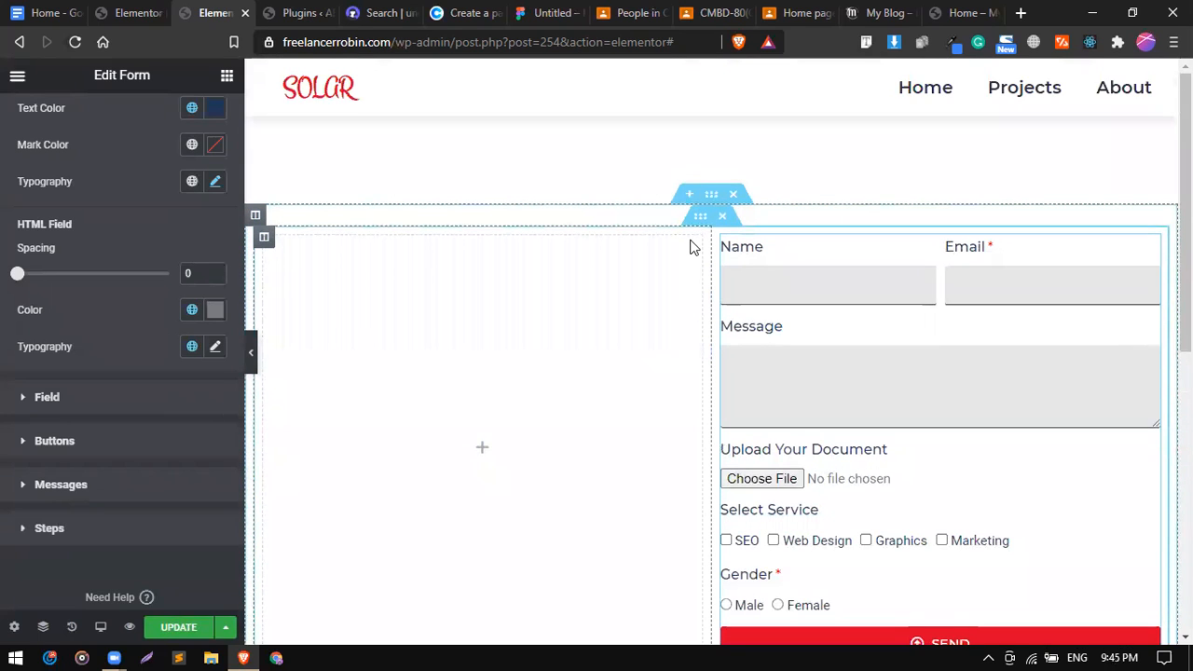
{"action": "scroll", "coordinate": [690, 247], "scroll_direction": "down", "scroll_amount": 1}
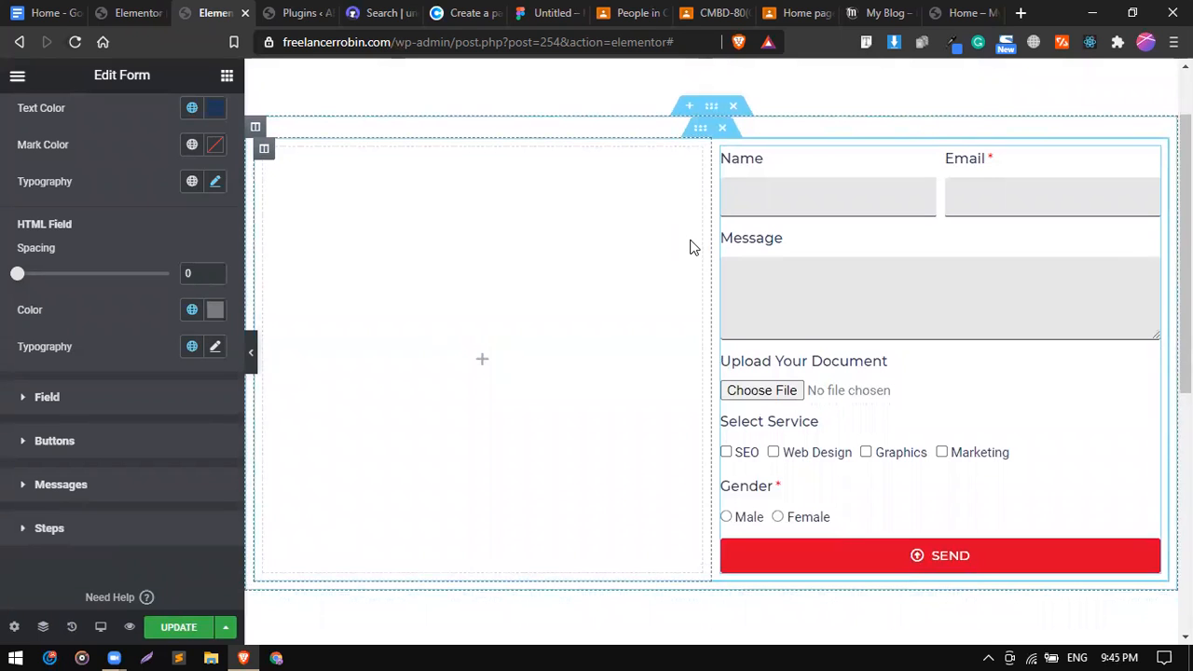
{"action": "scroll", "coordinate": [690, 247], "scroll_direction": "down", "scroll_amount": 1}
{"action": "scroll", "coordinate": [690, 248], "scroll_direction": "up", "scroll_amount": 1}
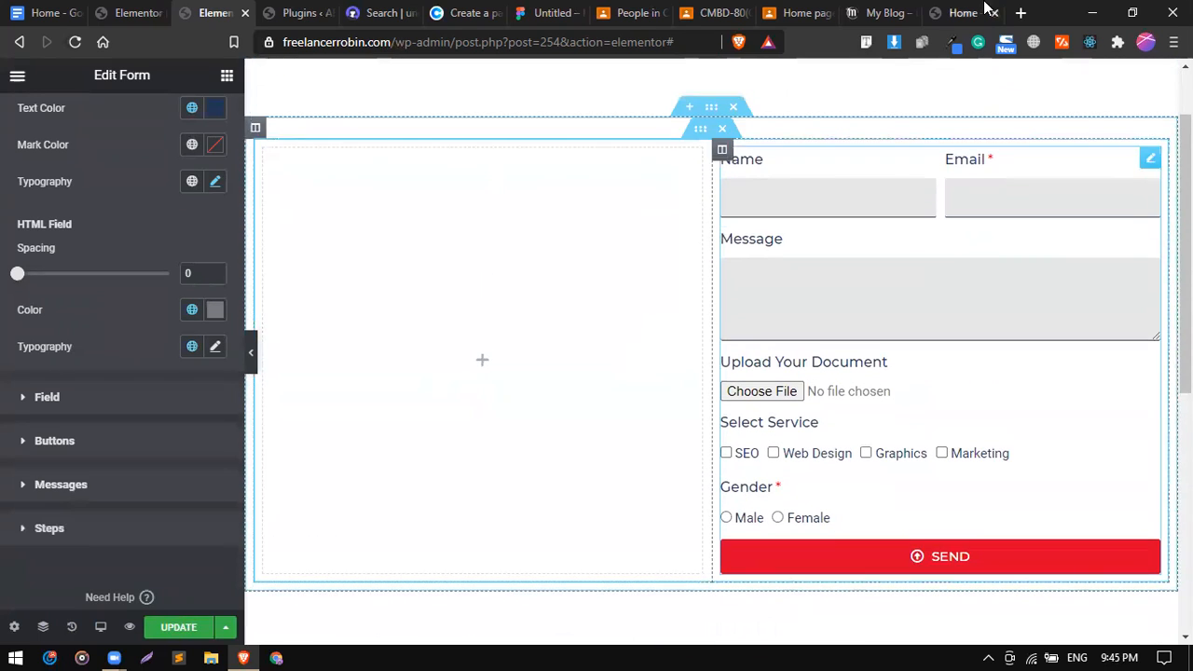
Search Google for 'elementor form design' in a new tab.
{"action": "left_click", "coordinate": [1021, 13]}
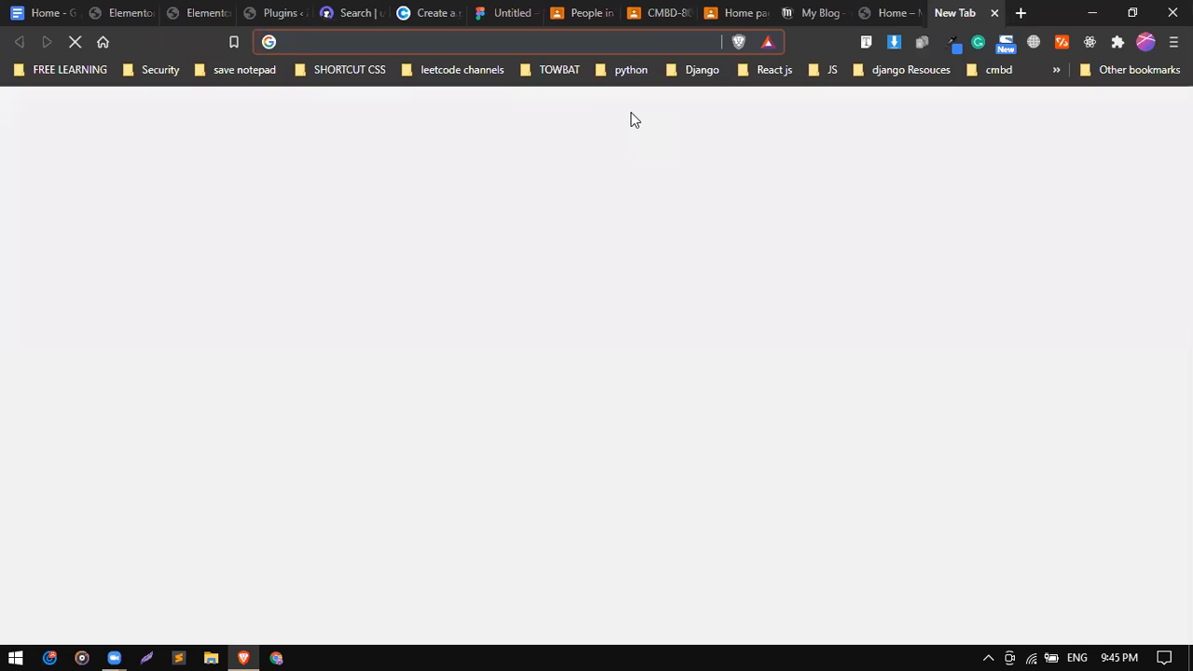
{"action": "type", "text": "elementi"}
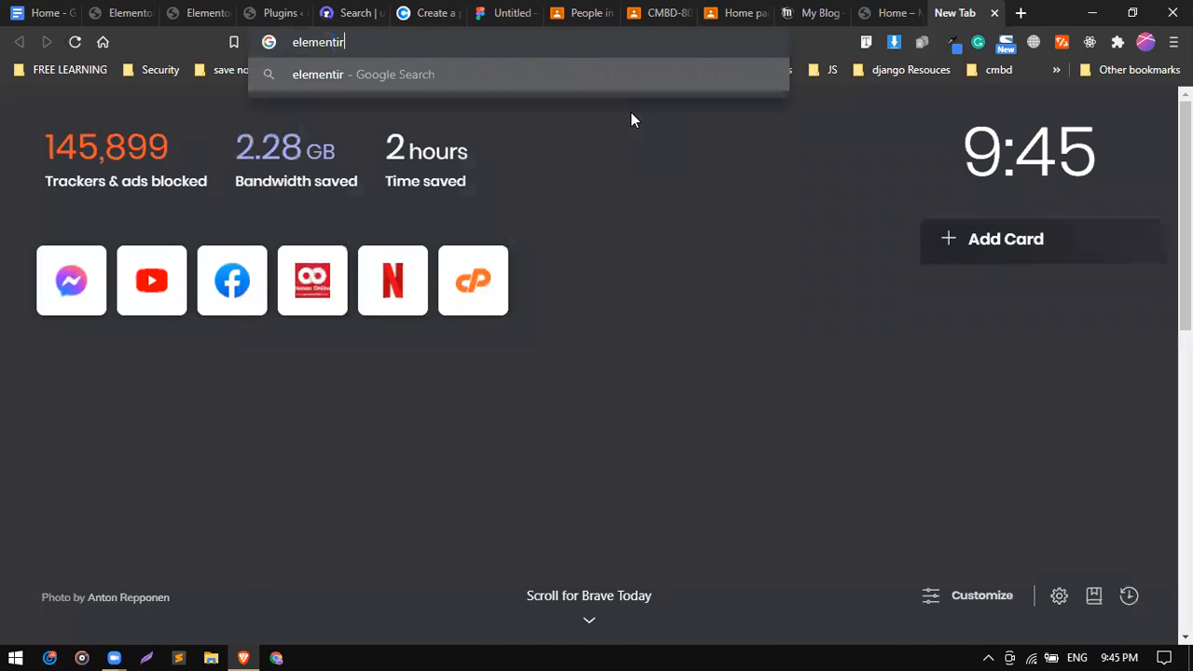
{"action": "key", "text": "BackSpace"}
{"action": "type", "text": "or"}
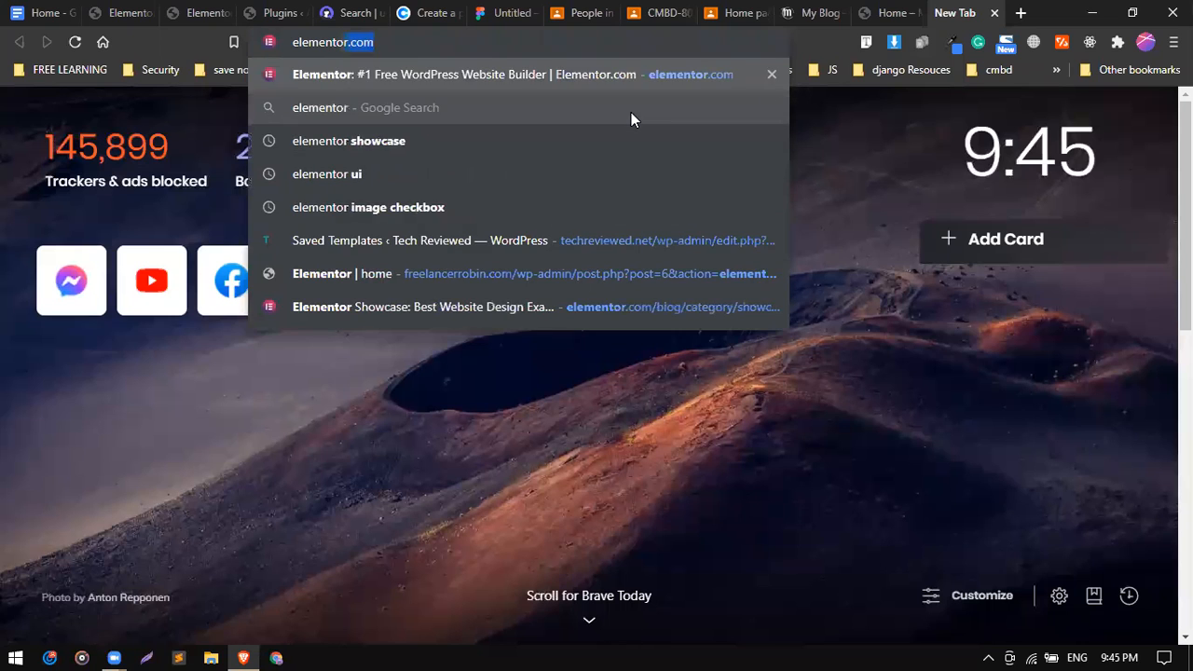
{"action": "type", "text": " form design"}
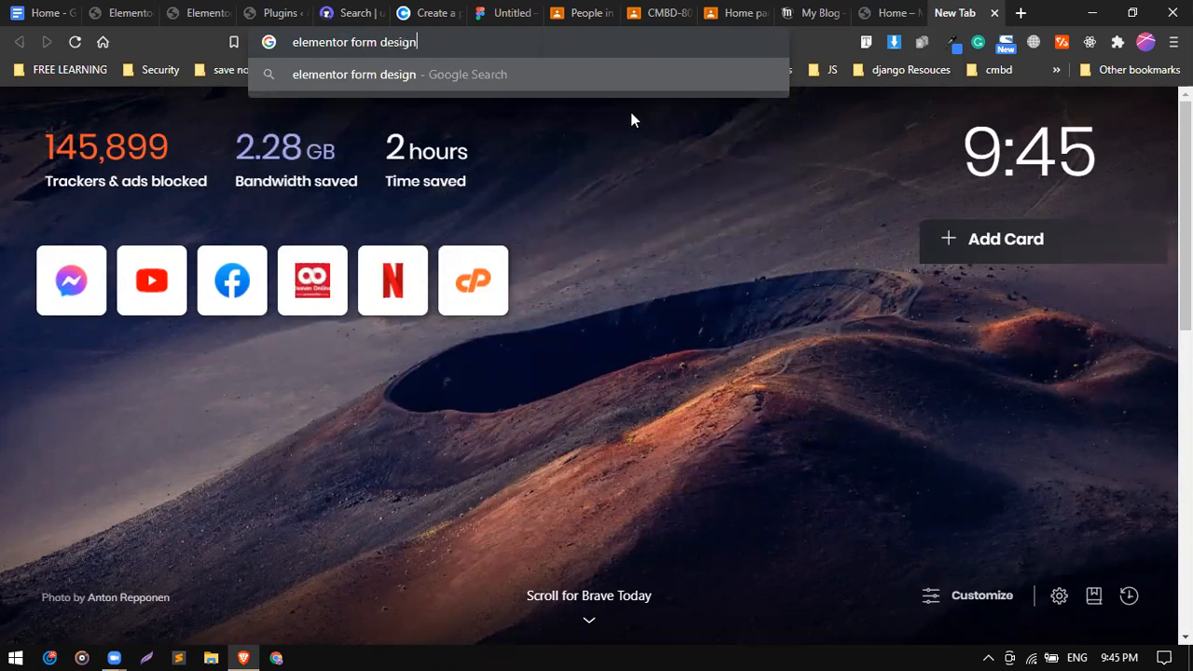
{"action": "key", "text": "Return"}
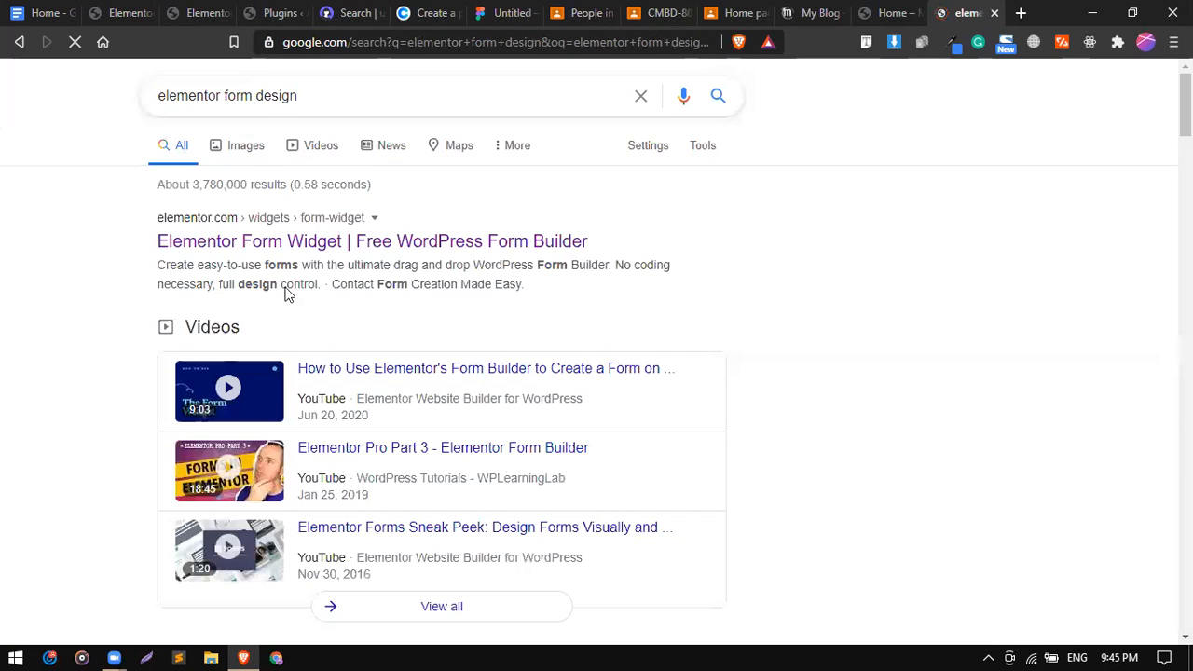
{"action": "scroll", "coordinate": [264, 303], "scroll_direction": "down", "scroll_amount": 2}
{"action": "scroll", "coordinate": [264, 303], "scroll_direction": "down", "scroll_amount": 2}
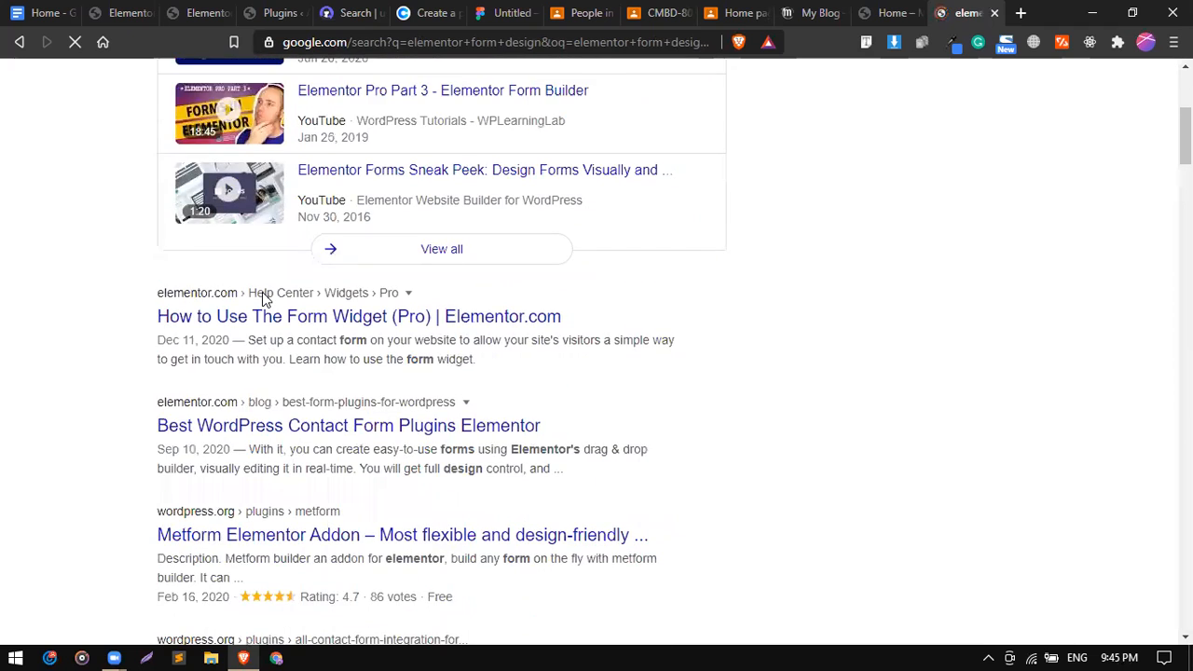
{"action": "scroll", "coordinate": [262, 292], "scroll_direction": "up", "scroll_amount": 4}
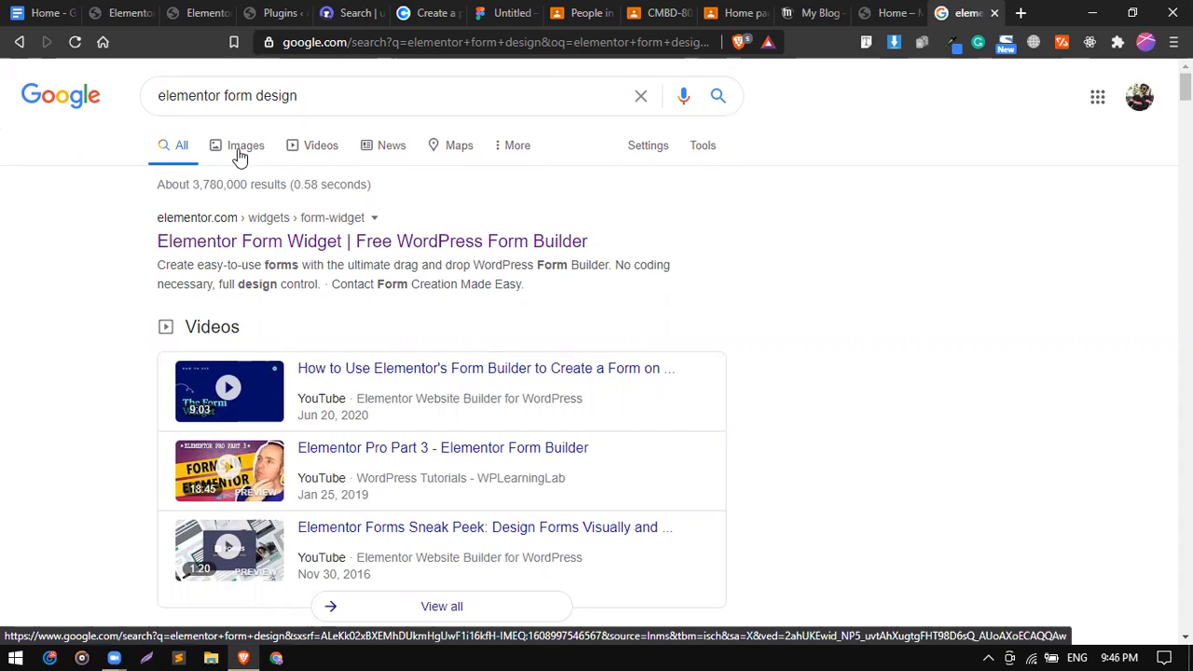
Browse the image results for the search, then return to the All results listing.
{"action": "left_click", "coordinate": [240, 157]}
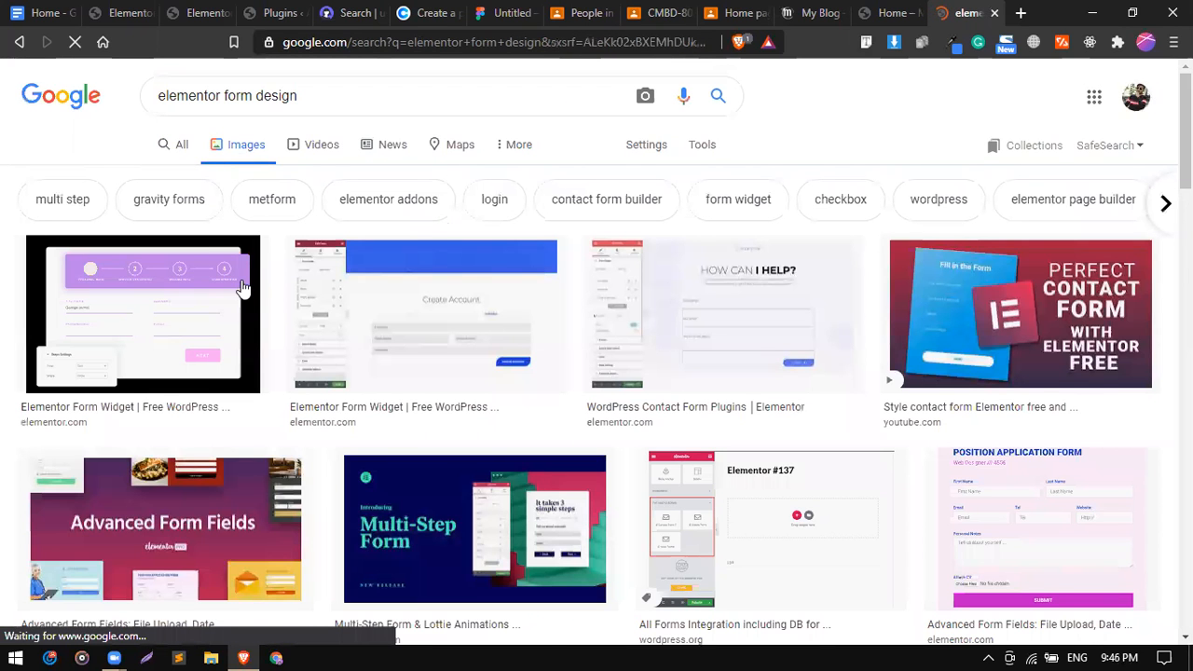
{"action": "scroll", "coordinate": [243, 288], "scroll_direction": "down", "scroll_amount": 3}
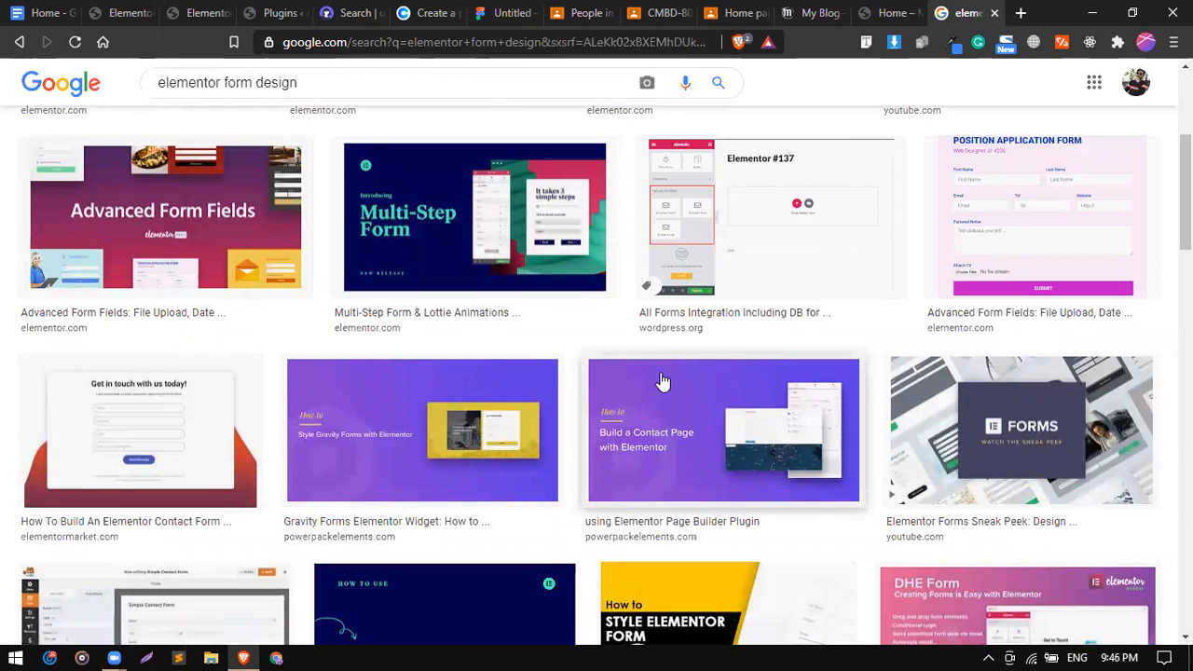
{"action": "scroll", "coordinate": [663, 383], "scroll_direction": "down", "scroll_amount": 10}
{"action": "scroll", "coordinate": [143, 126], "scroll_direction": "up", "scroll_amount": 13}
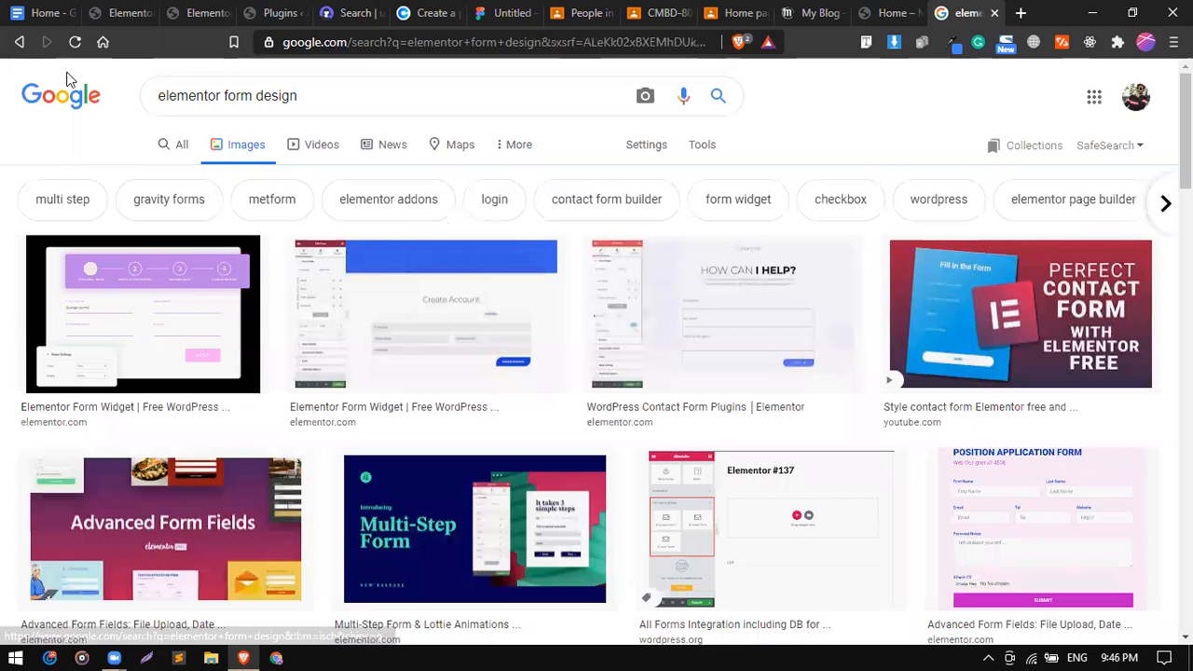
{"action": "left_click", "coordinate": [21, 43]}
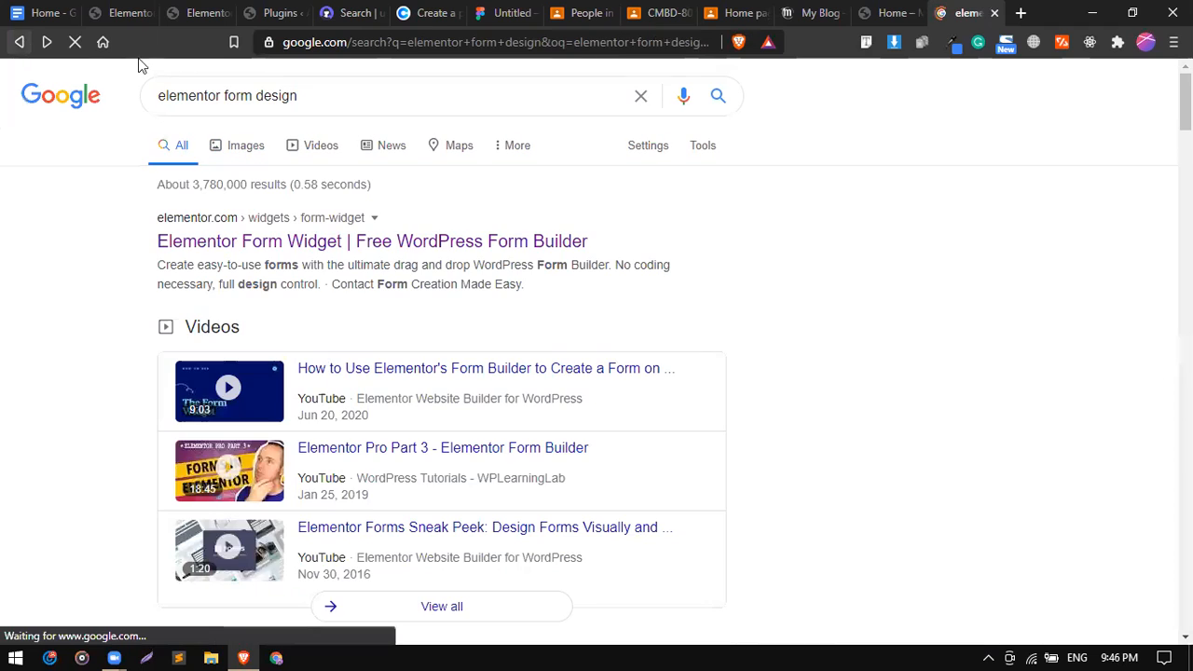
Replace the Google query with 'form design ui' and run the search.
{"action": "left_click", "coordinate": [177, 89]}
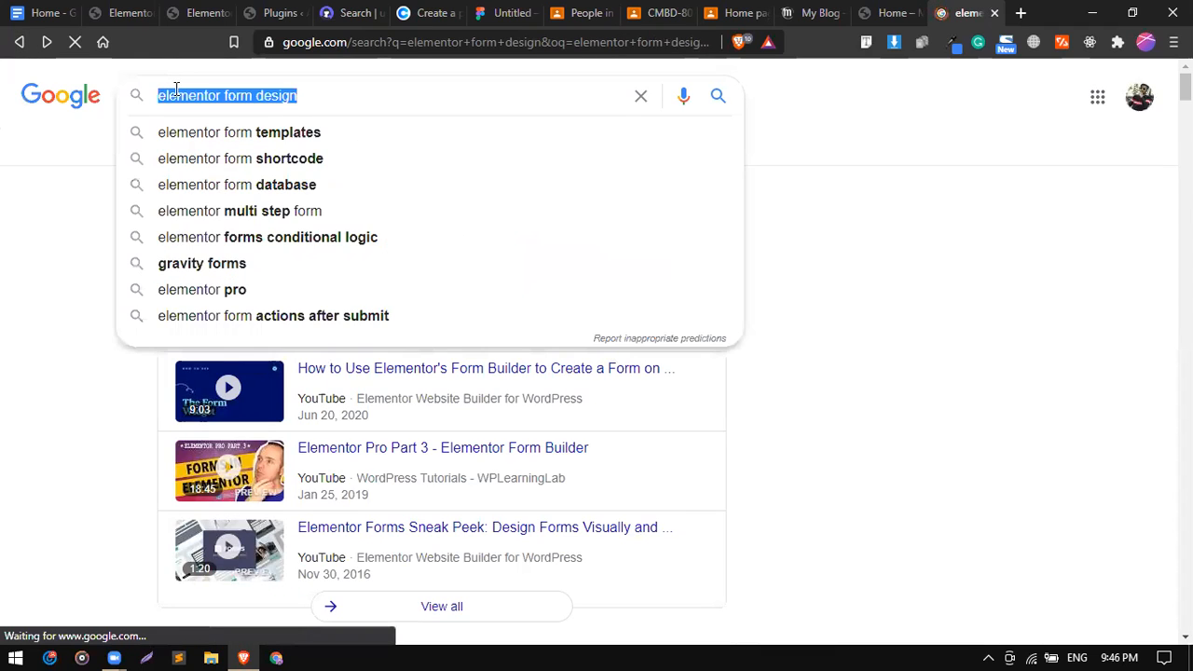
{"action": "type", "text": "form de"}
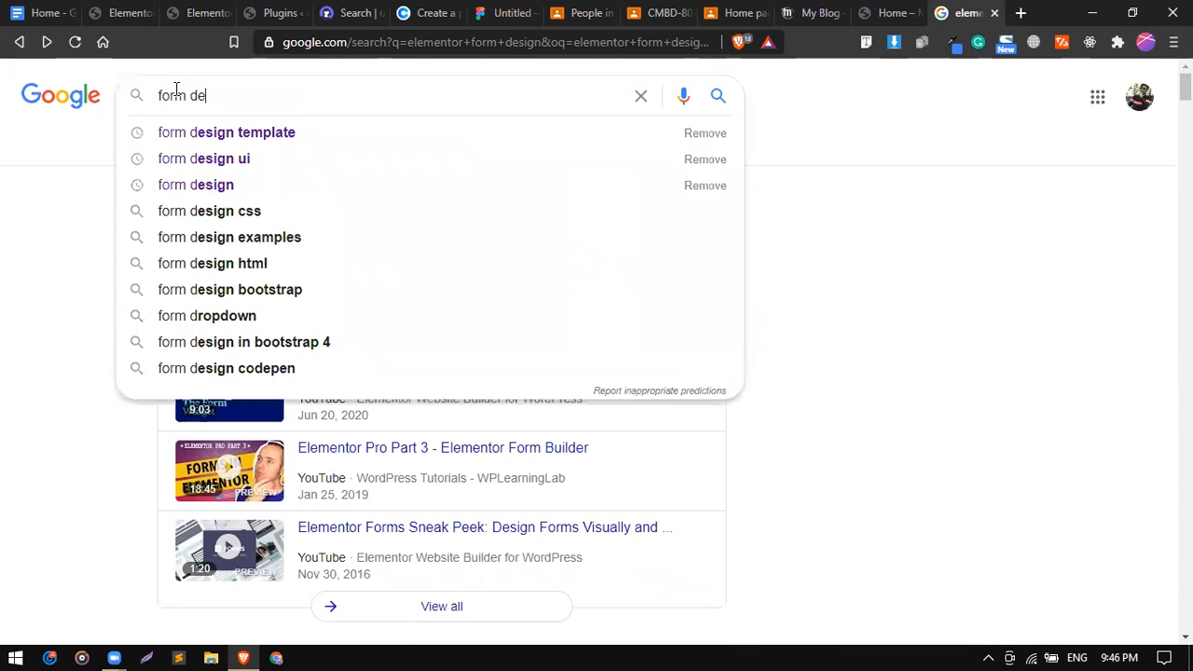
{"action": "key", "text": "Down"}
{"action": "key", "text": "Down"}
{"action": "key", "text": "Return"}
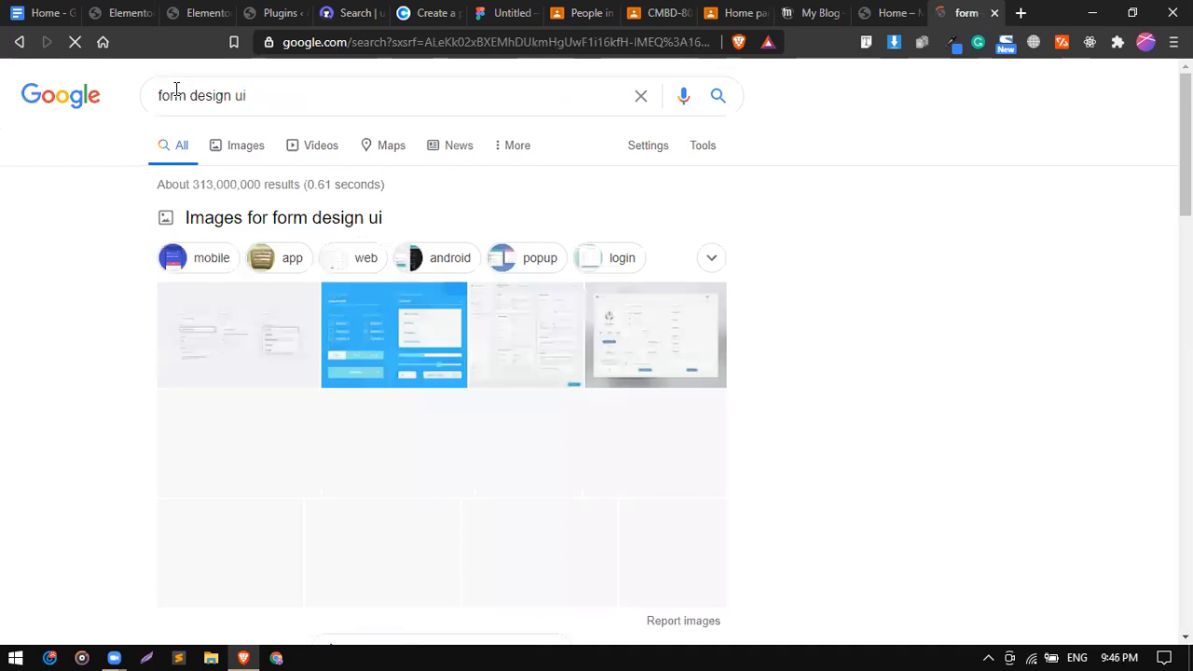
Browse the image results and preview the Sign Up form example, then close the preview.
{"action": "left_click", "coordinate": [261, 155]}
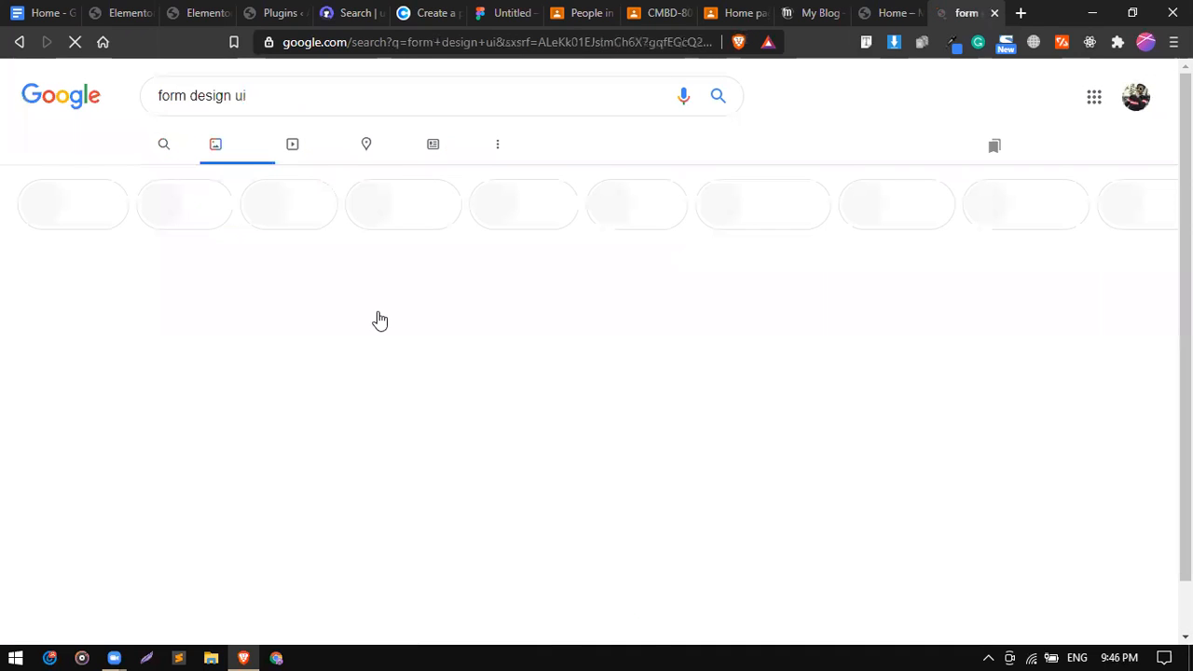
{"action": "scroll", "coordinate": [956, 349], "scroll_direction": "down", "scroll_amount": 2}
{"action": "scroll", "coordinate": [1003, 364], "scroll_direction": "down", "scroll_amount": 3}
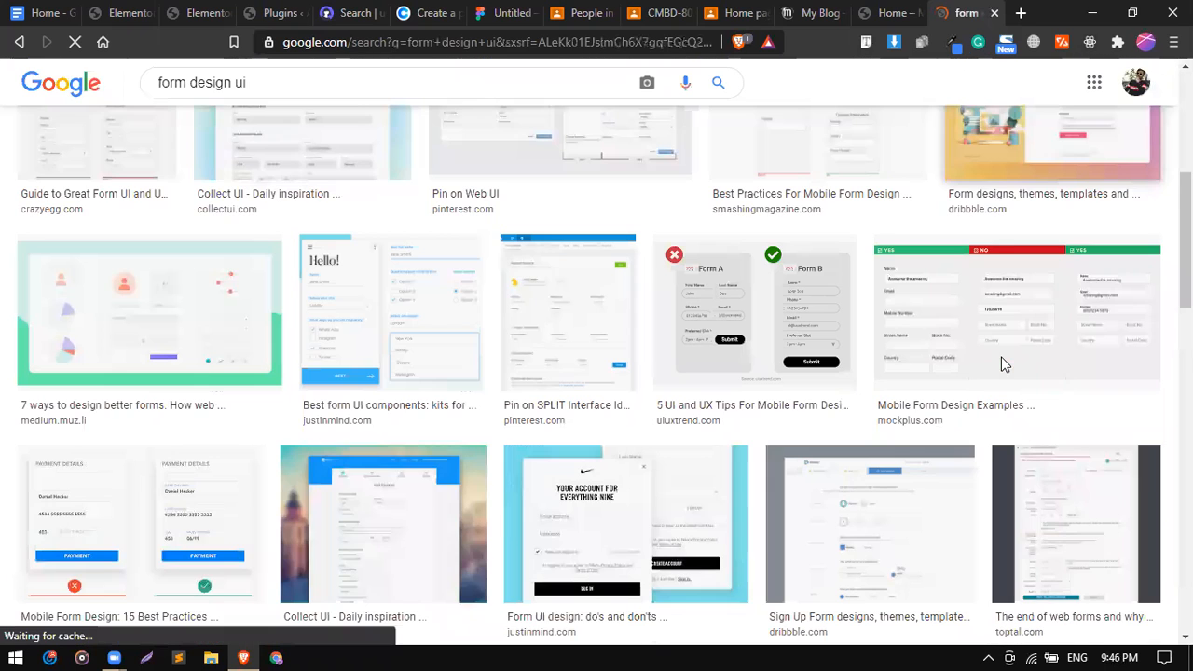
{"action": "scroll", "coordinate": [500, 527], "scroll_direction": "down", "scroll_amount": 6}
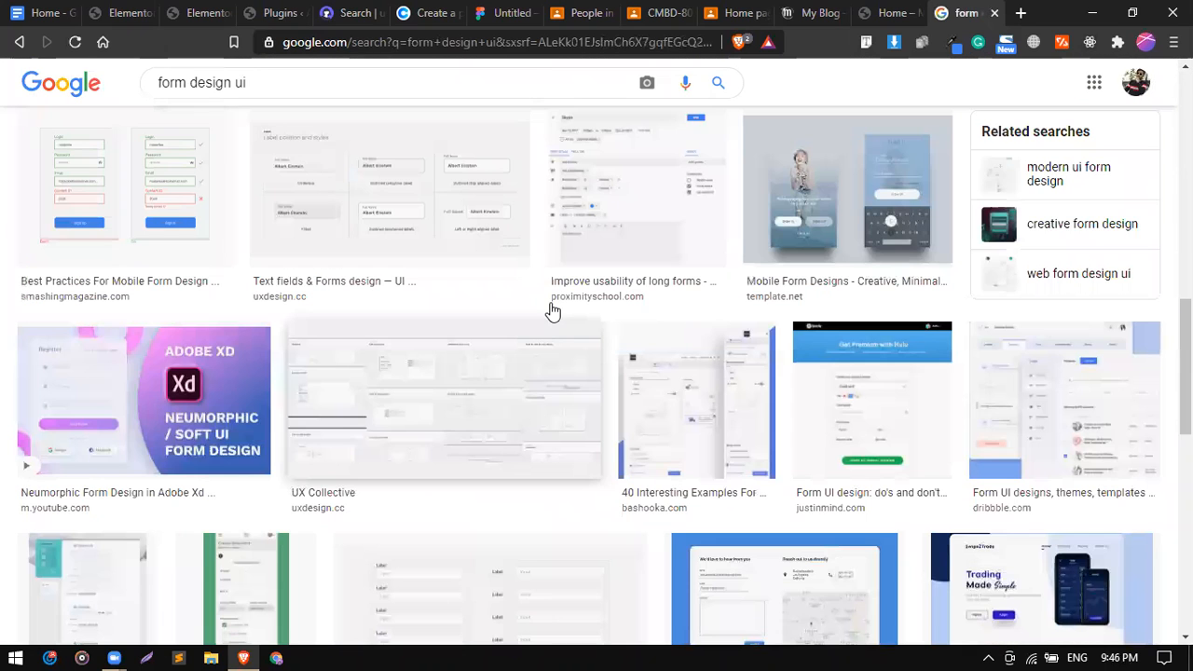
{"action": "scroll", "coordinate": [461, 386], "scroll_direction": "down", "scroll_amount": 5}
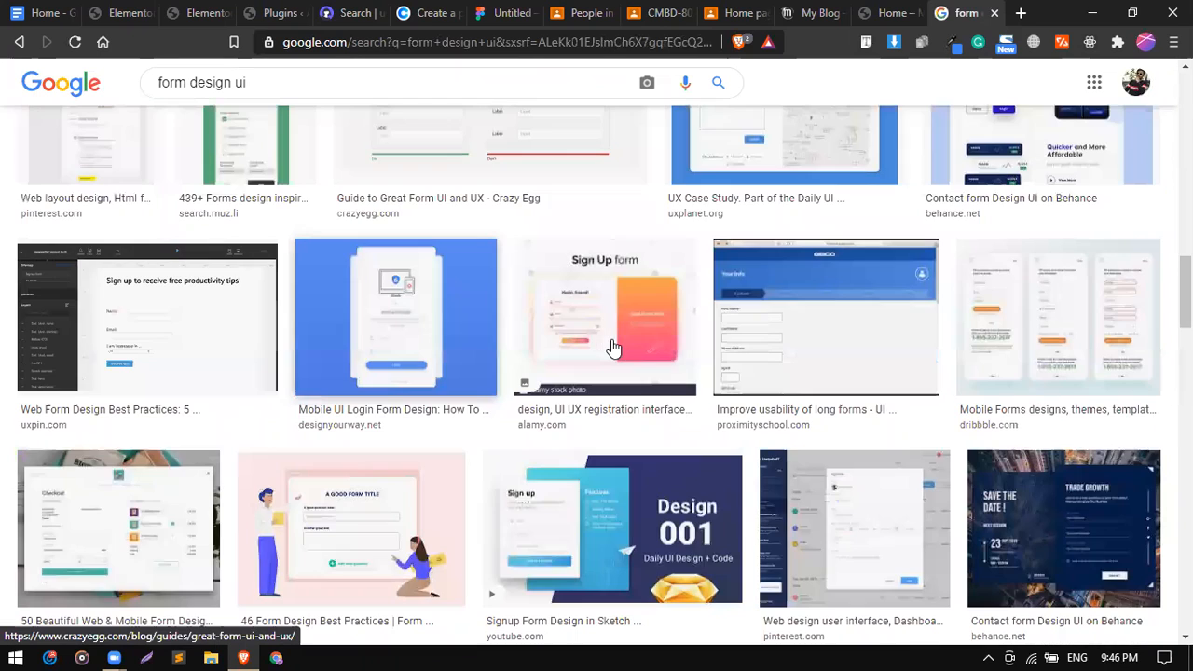
{"action": "left_click", "coordinate": [611, 345]}
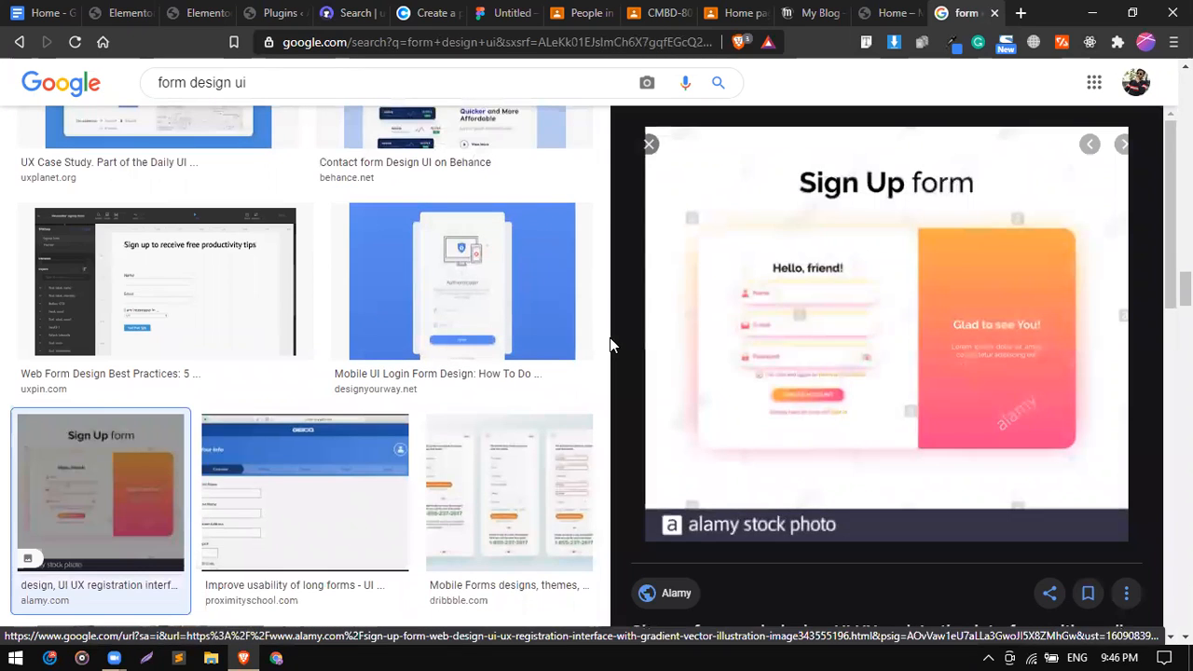
{"action": "left_click", "coordinate": [650, 147]}
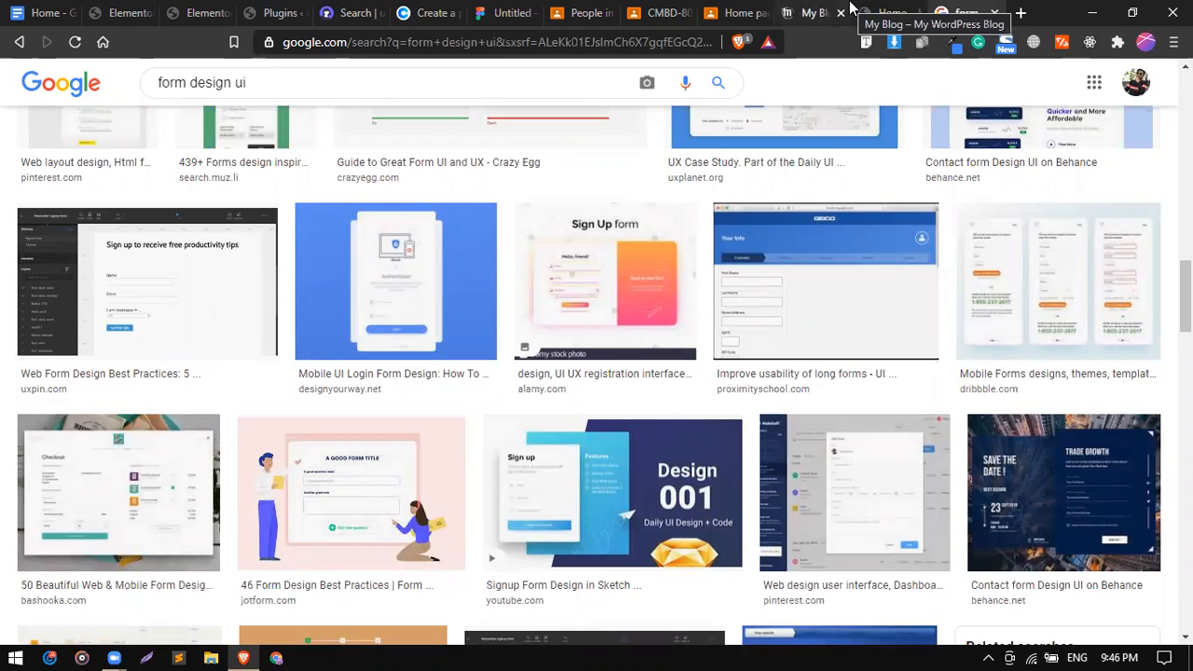
Return to the Elementor editor tab and update the contact page to save the form.
{"action": "left_click", "coordinate": [799, 10]}
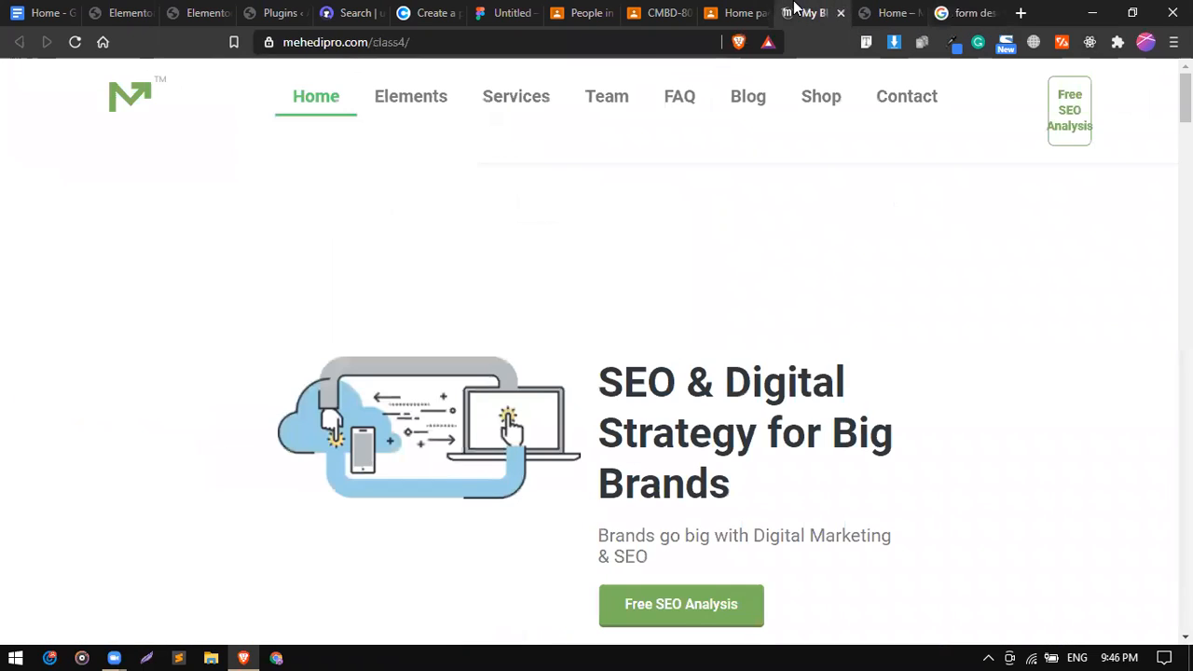
{"action": "left_click", "coordinate": [195, 7]}
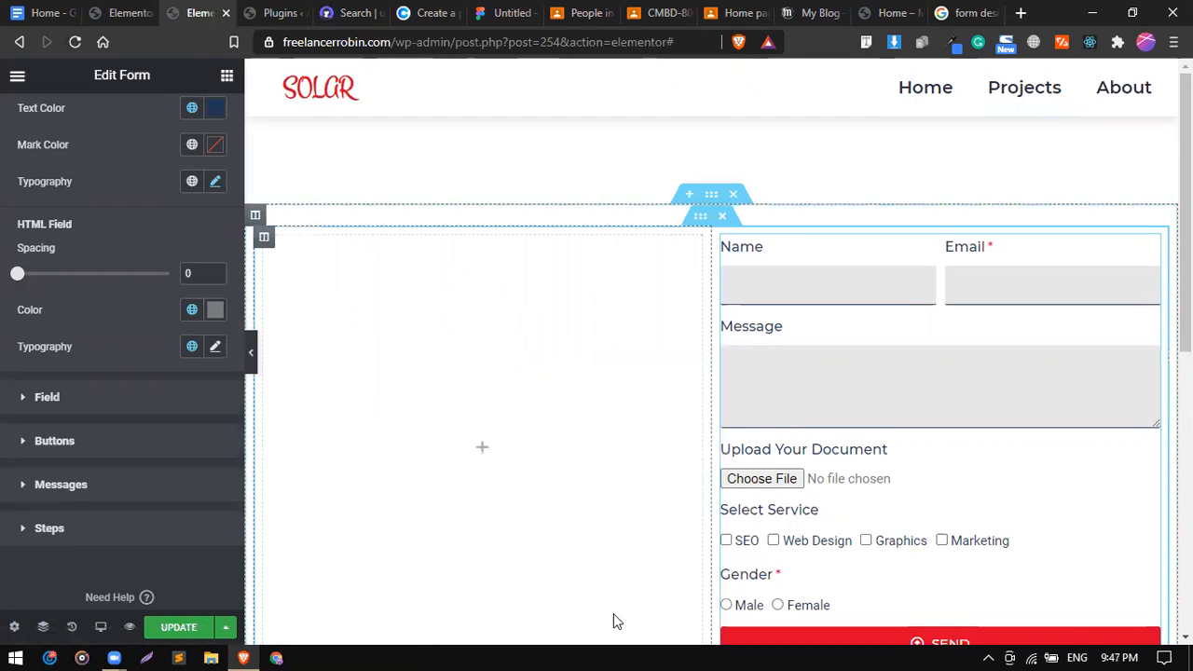
{"action": "left_click", "coordinate": [193, 627]}
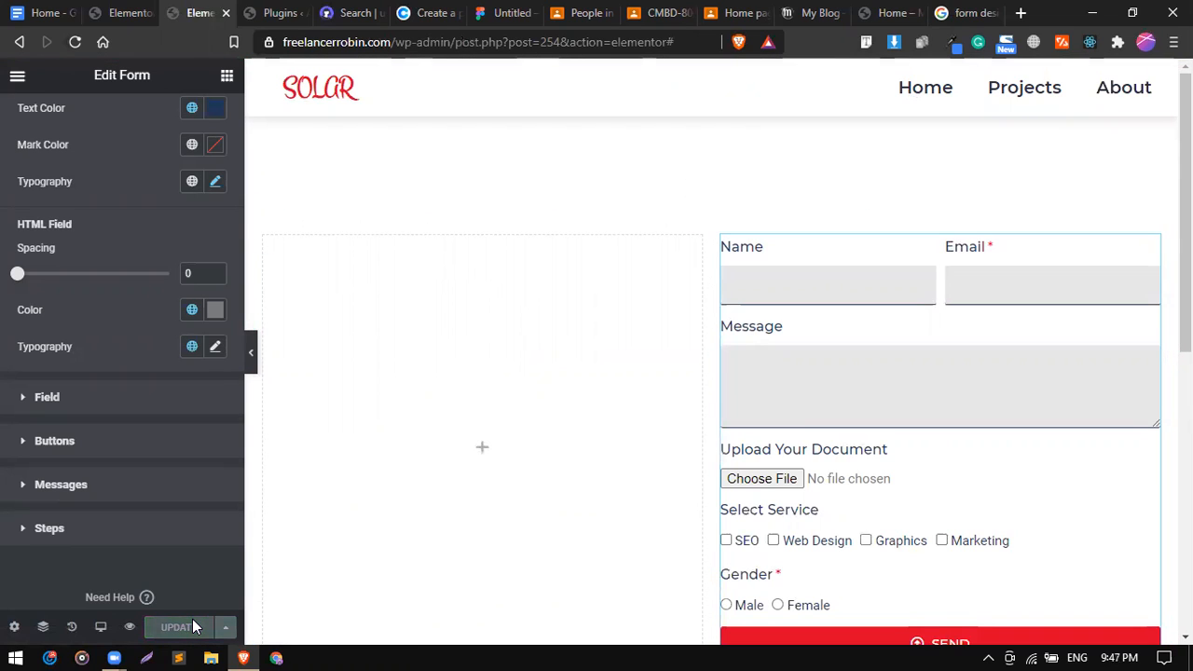